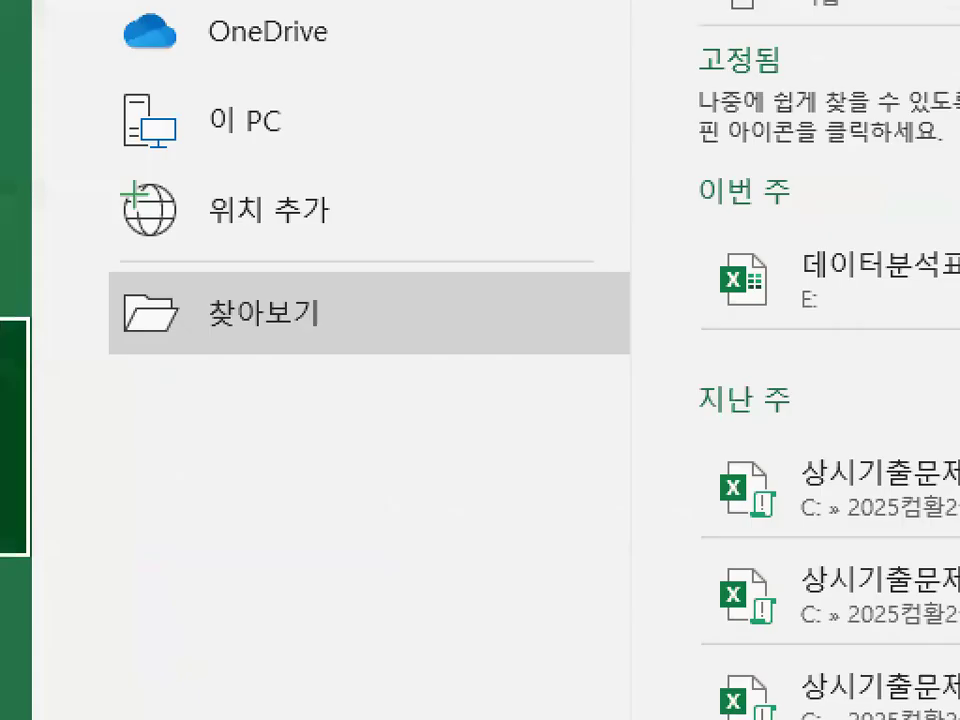
Browse for a workbook to open and go to the 2024_컴활1급 folder on local disk C:.
{"action": "left_click", "coordinate": [237, 320]}
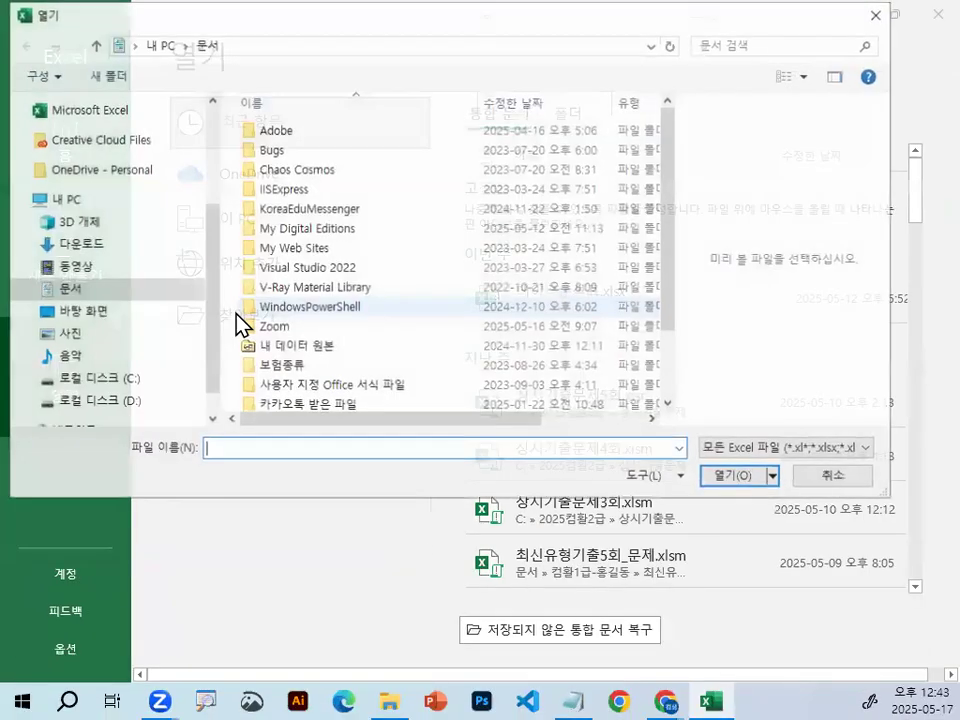
{"action": "left_click_drag", "start_coordinate": [210, 321], "coordinate": [212, 405]}
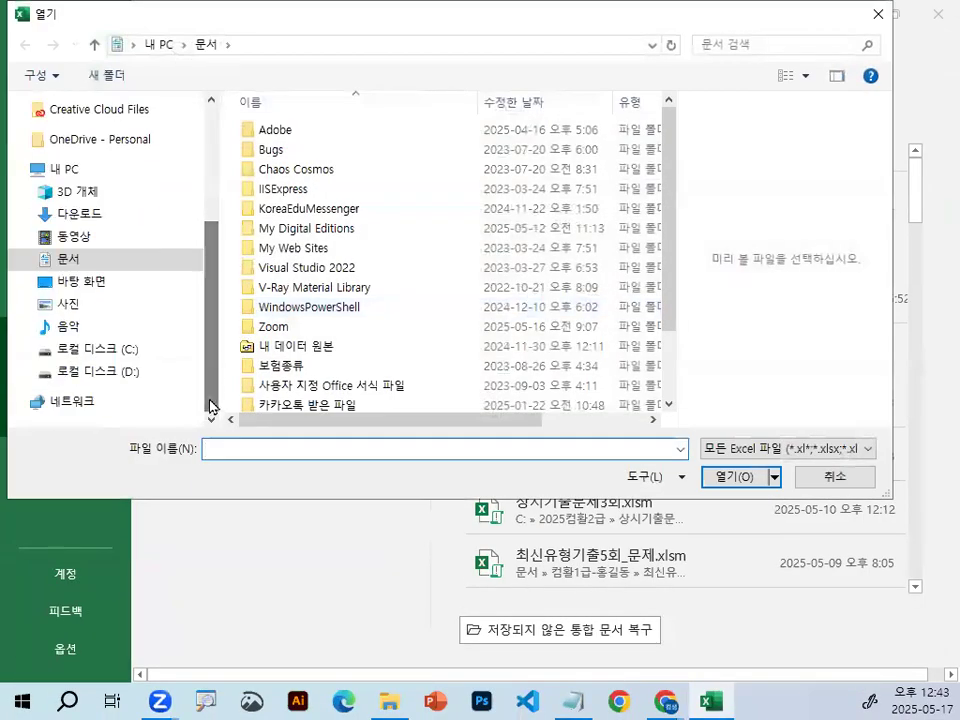
{"action": "left_click", "coordinate": [96, 351]}
{"action": "mouse_move", "coordinate": [268, 341]}
{"action": "left_mouse_down"}
{"action": "mouse_move", "coordinate": [158, 368]}
{"action": "mouse_move", "coordinate": [225, 318]}
{"action": "left_mouse_up"}
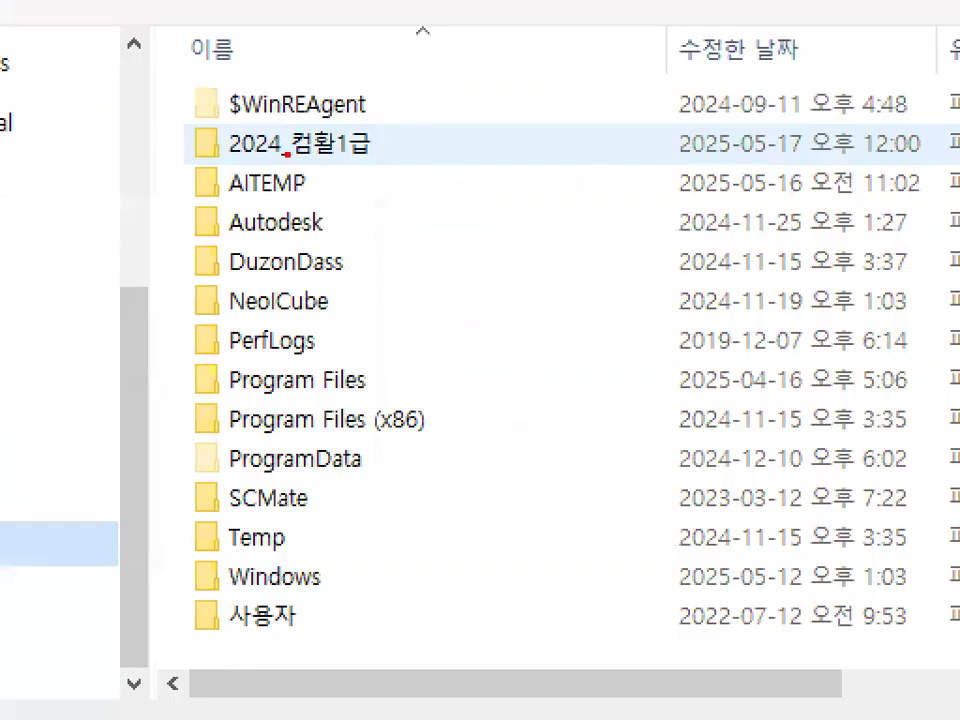
{"action": "left_click_drag", "start_coordinate": [205, 163], "coordinate": [385, 156]}
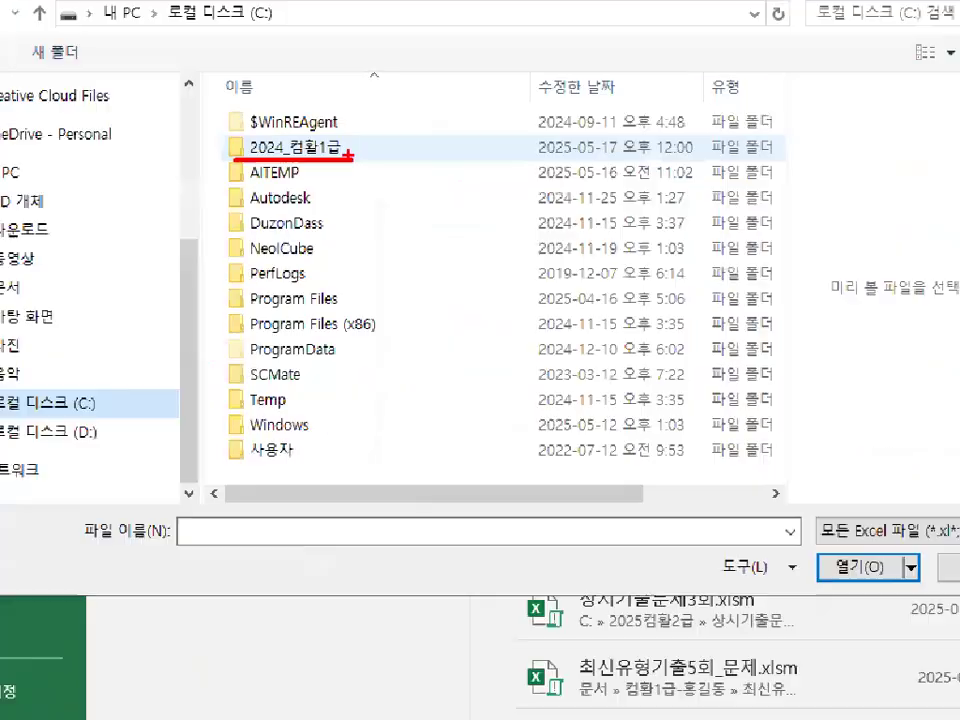
{"action": "double_click", "coordinate": [295, 149]}
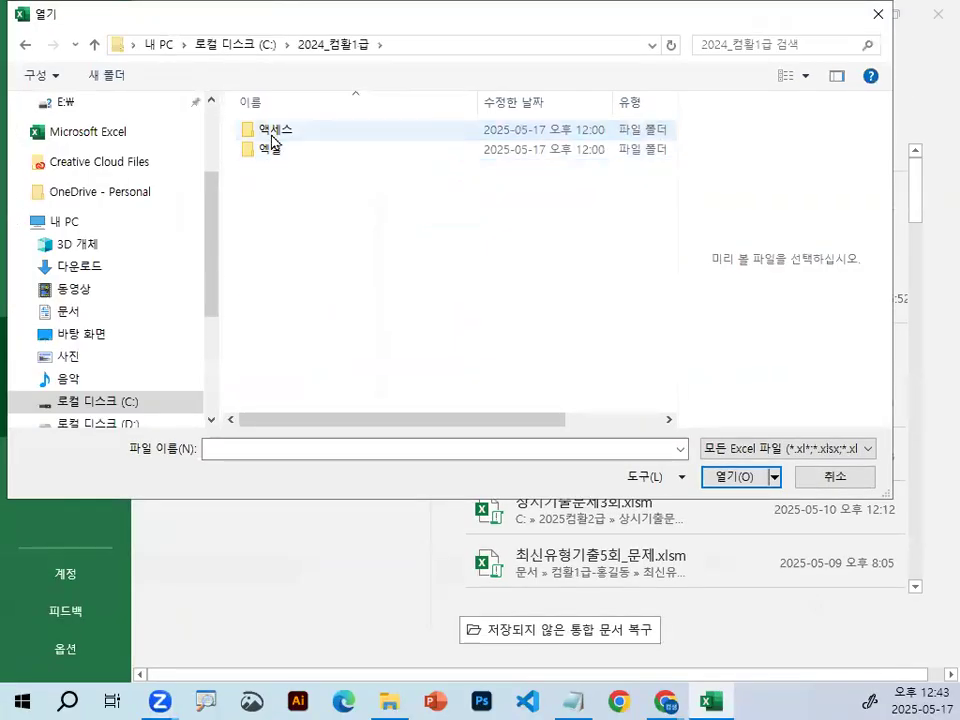
Open the 엑셀 folder and its 작업파일 subfolder.
{"action": "key", "text": "ctrl+1"}
{"action": "left_click", "coordinate": [256, 119]}
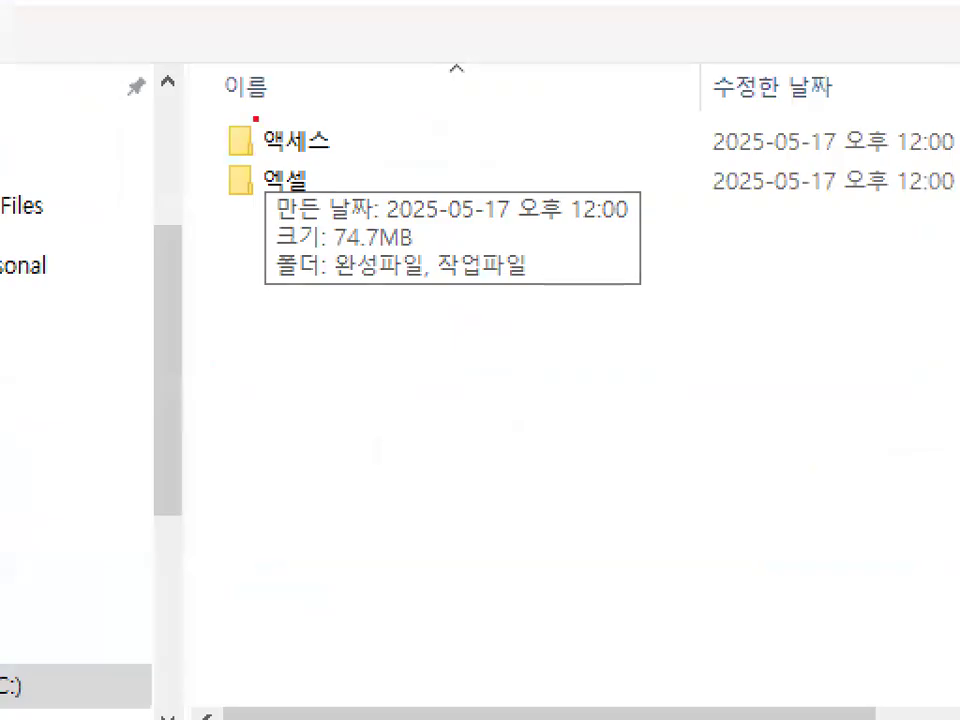
{"action": "mouse_move", "coordinate": [317, 185]}
{"action": "left_mouse_down"}
{"action": "mouse_move", "coordinate": [244, 197]}
{"action": "mouse_move", "coordinate": [318, 168]}
{"action": "left_mouse_up"}
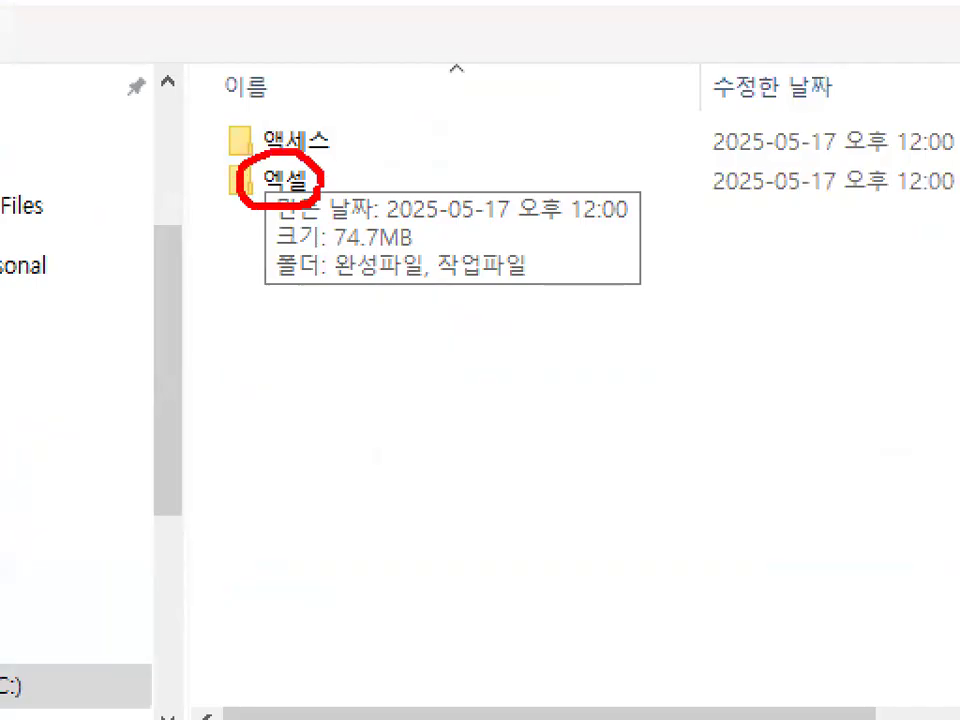
{"action": "key", "text": "Escape"}
{"action": "double_click", "coordinate": [290, 180]}
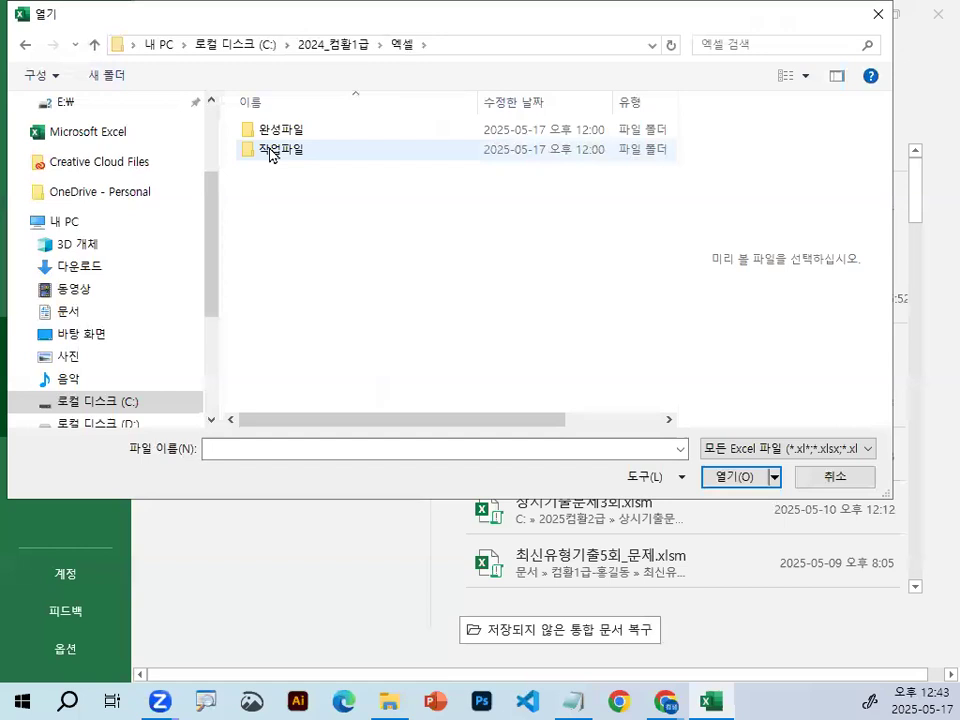
{"action": "key", "text": "ctrl+1"}
{"action": "mouse_move", "coordinate": [388, 172]}
{"action": "left_mouse_down"}
{"action": "mouse_move", "coordinate": [340, 185]}
{"action": "mouse_move", "coordinate": [330, 134]}
{"action": "mouse_move", "coordinate": [348, 158]}
{"action": "left_mouse_up"}
{"action": "left_click_drag", "start_coordinate": [263, 148], "coordinate": [335, 110]}
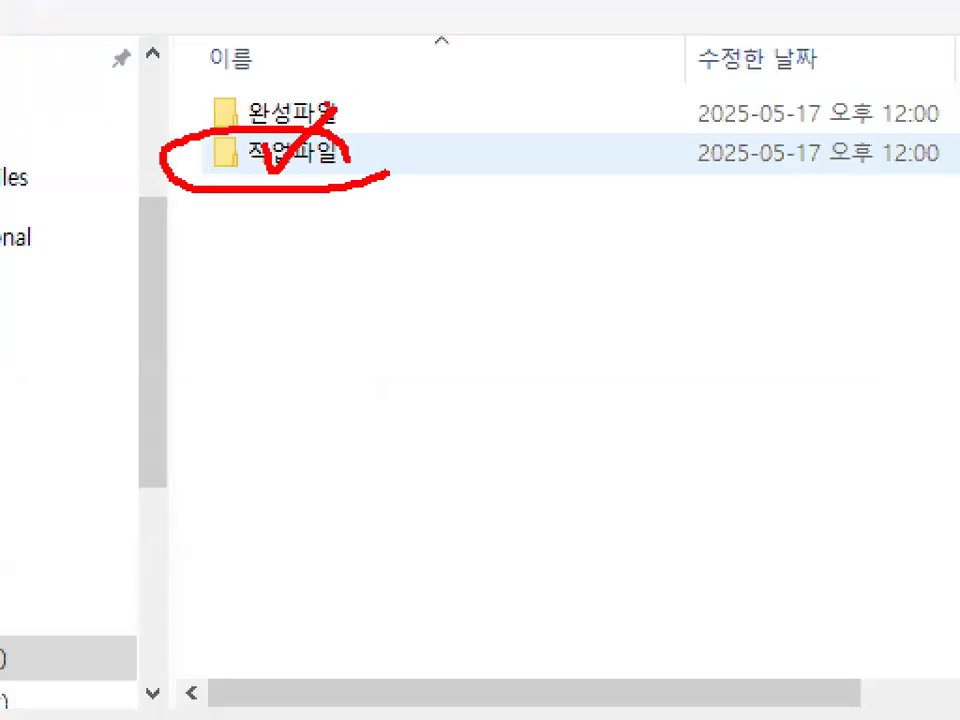
{"action": "left_click_drag", "start_coordinate": [276, 93], "coordinate": [322, 44]}
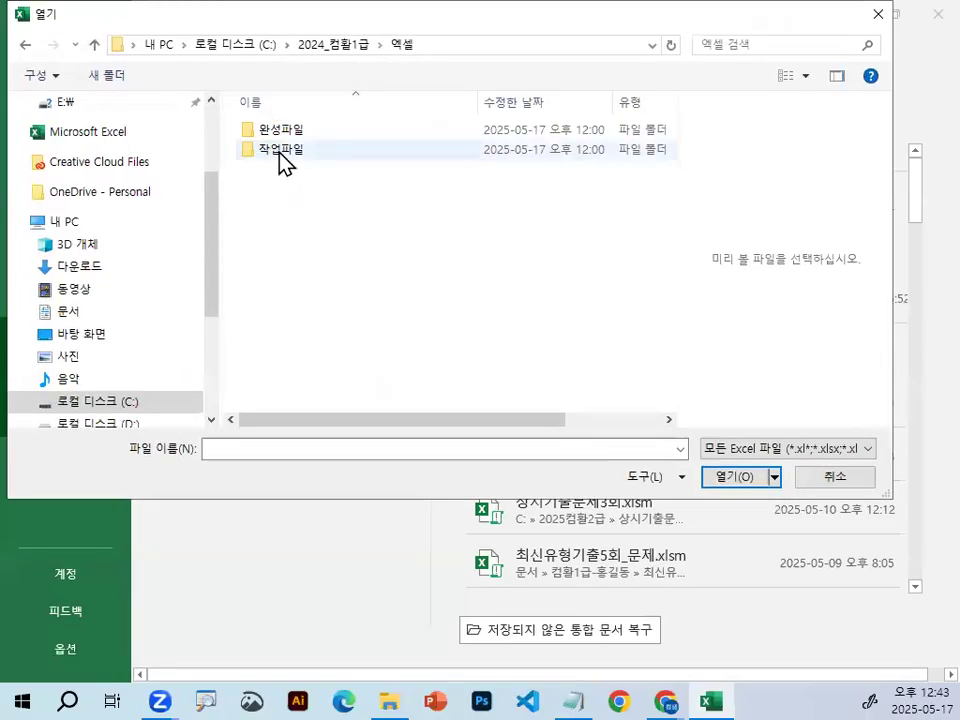
{"action": "double_click", "coordinate": [290, 157]}
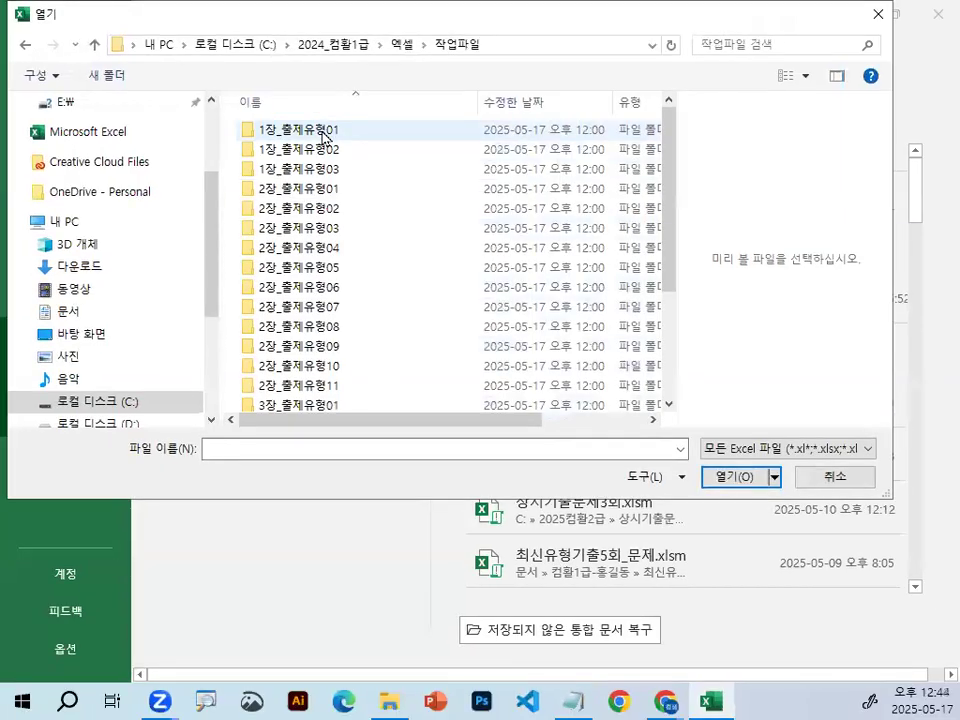
Open the workbook 출제유형01_문제.xlsm from the 1장_출제유형01 folder.
{"action": "double_click", "coordinate": [322, 133]}
{"action": "left_click", "coordinate": [295, 172]}
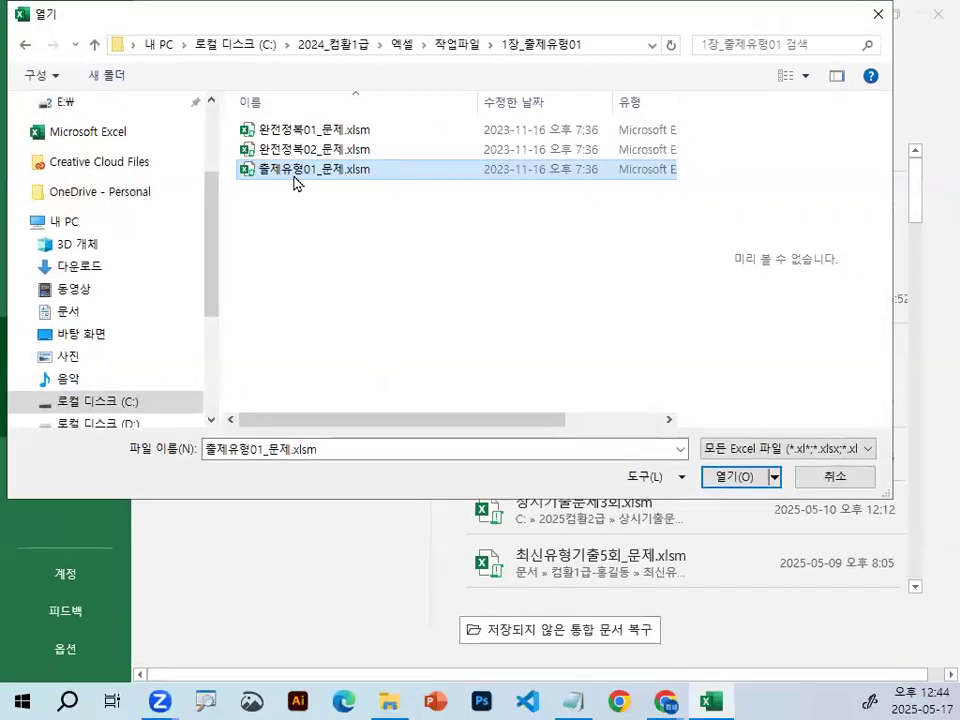
{"action": "double_click", "coordinate": [298, 176]}
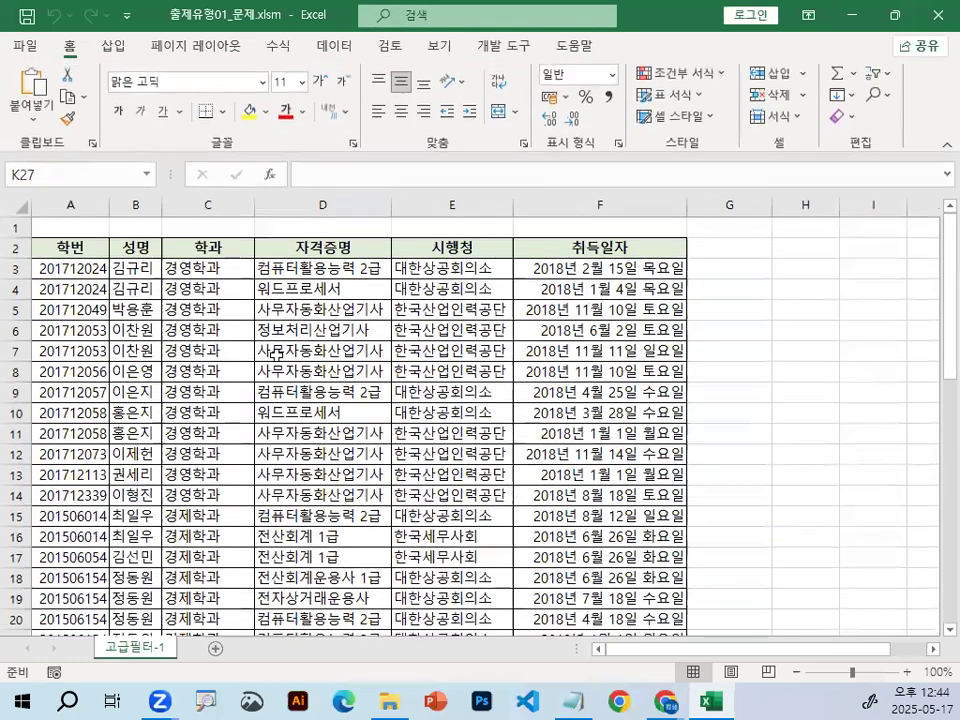
Zoom the 고급필터-1 worksheet to 145% and select cell D7 inside the data table.
{"action": "left_click", "coordinate": [289, 346]}
{"action": "scroll", "coordinate": [295, 340], "scroll_direction": "up", "scroll_amount": 1}
{"action": "scroll", "coordinate": [295, 340], "scroll_direction": "up", "scroll_amount": 2}
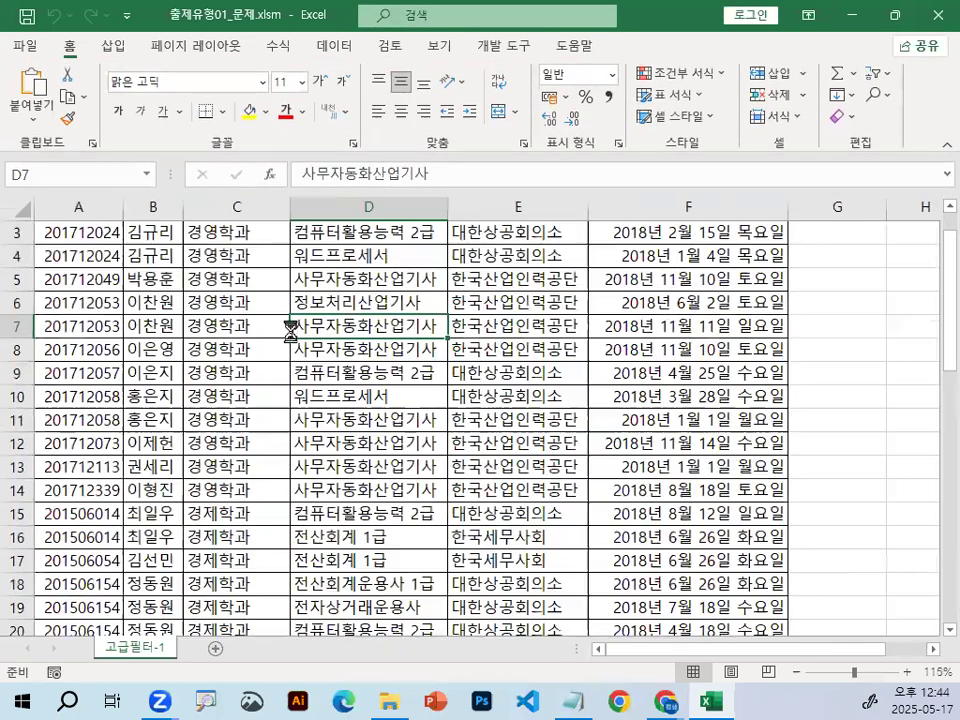
{"action": "left_click", "coordinate": [160, 298]}
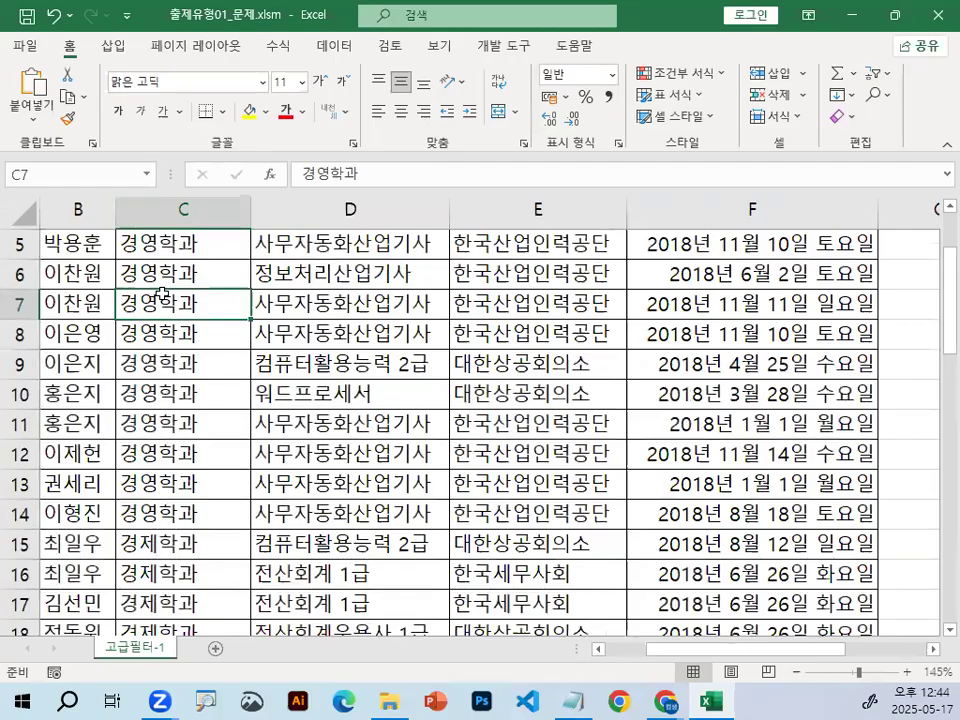
{"action": "left_click", "coordinate": [522, 355]}
{"action": "left_click", "coordinate": [274, 296]}
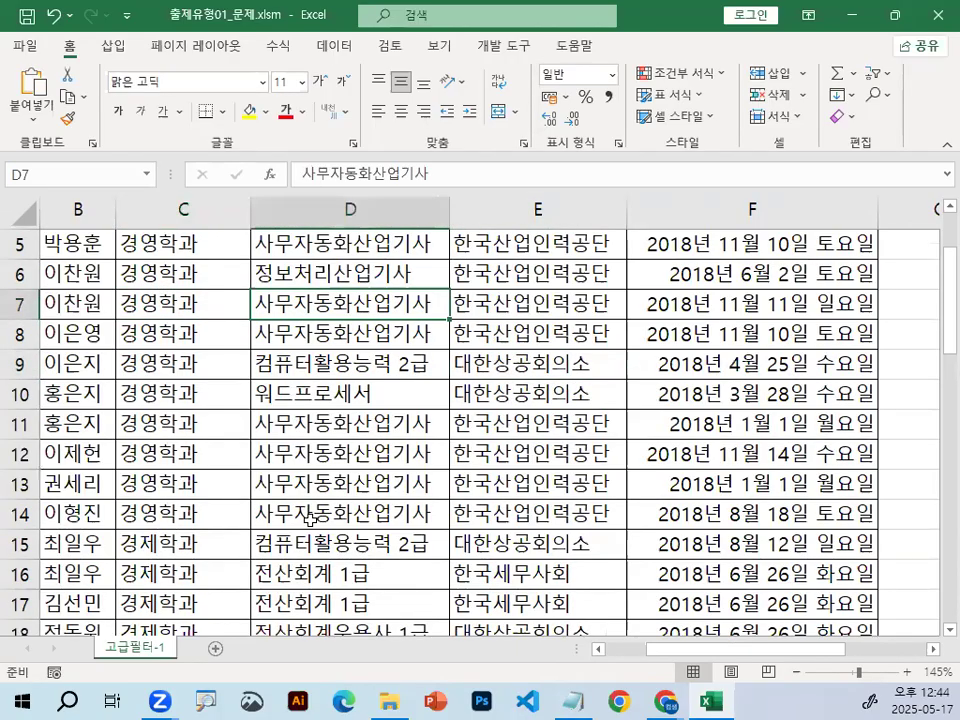
Switch to the Notepad file 2024_컴활1급실기-1일차엑셀수업내용.txt, then narrow and reposition its window over the workbook.
{"action": "left_click", "coordinate": [573, 700]}
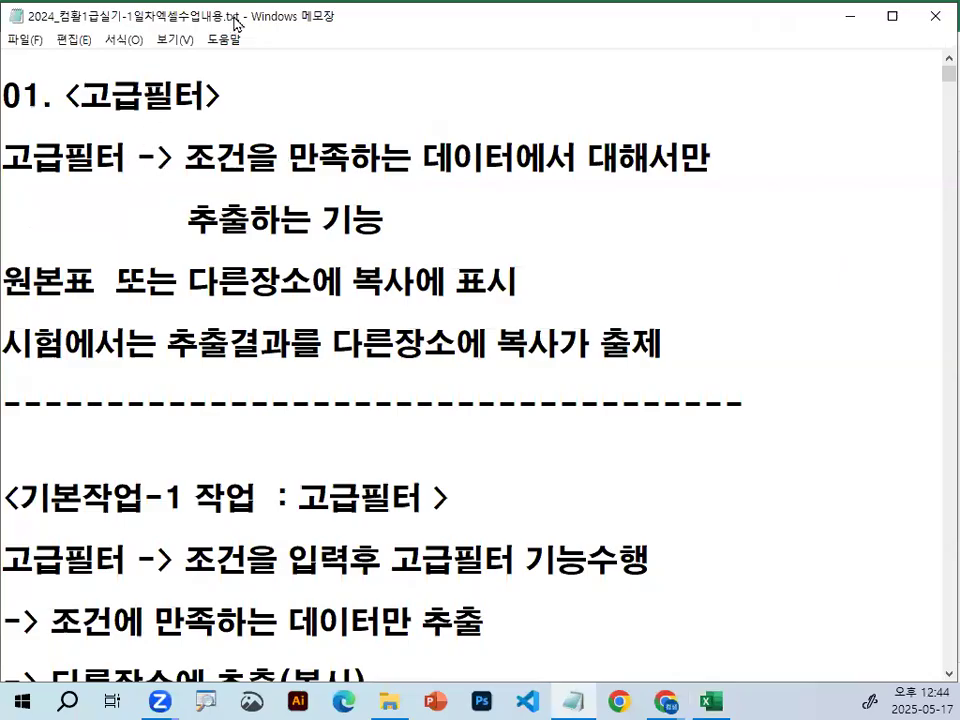
{"action": "left_click_drag", "start_coordinate": [236, 24], "coordinate": [242, 39]}
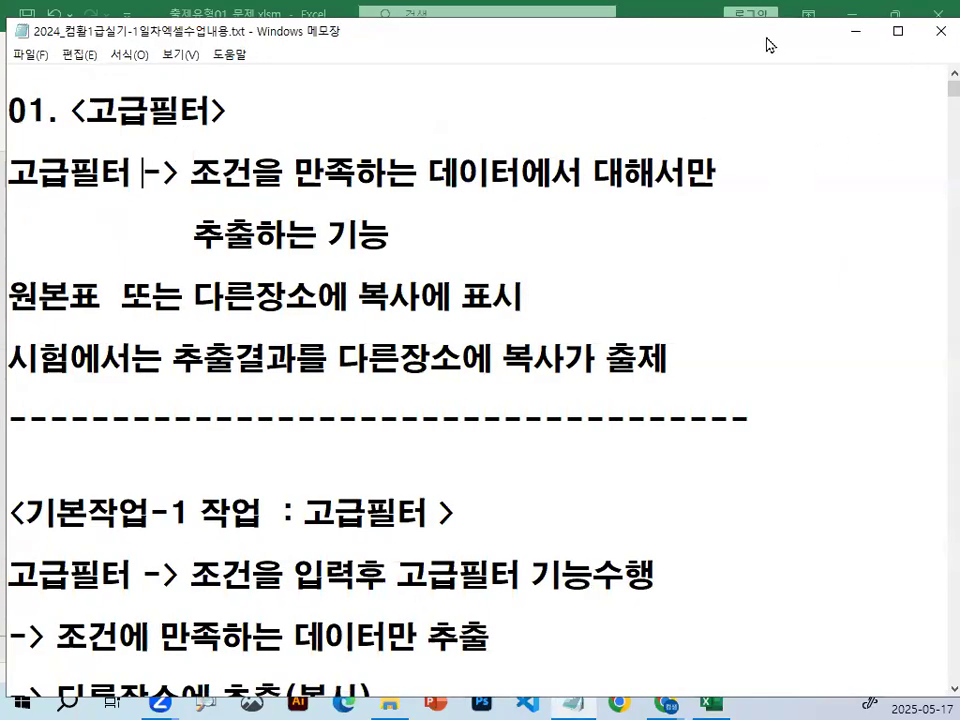
{"action": "left_click_drag", "start_coordinate": [767, 44], "coordinate": [712, 42]}
{"action": "left_click_drag", "start_coordinate": [911, 133], "coordinate": [868, 133]}
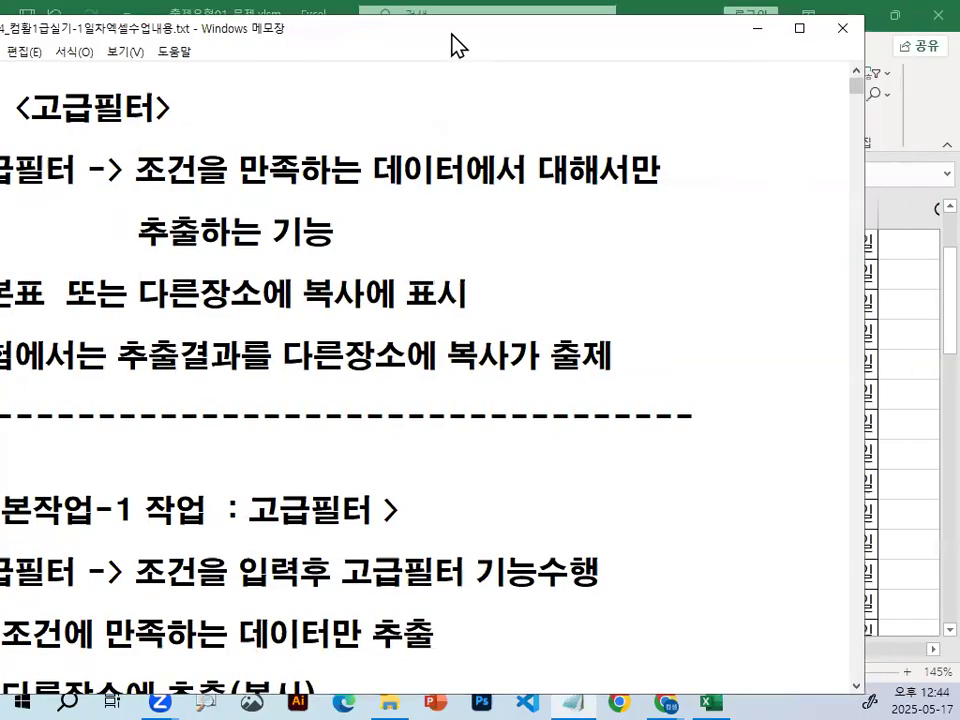
{"action": "left_click_drag", "start_coordinate": [457, 33], "coordinate": [518, 30]}
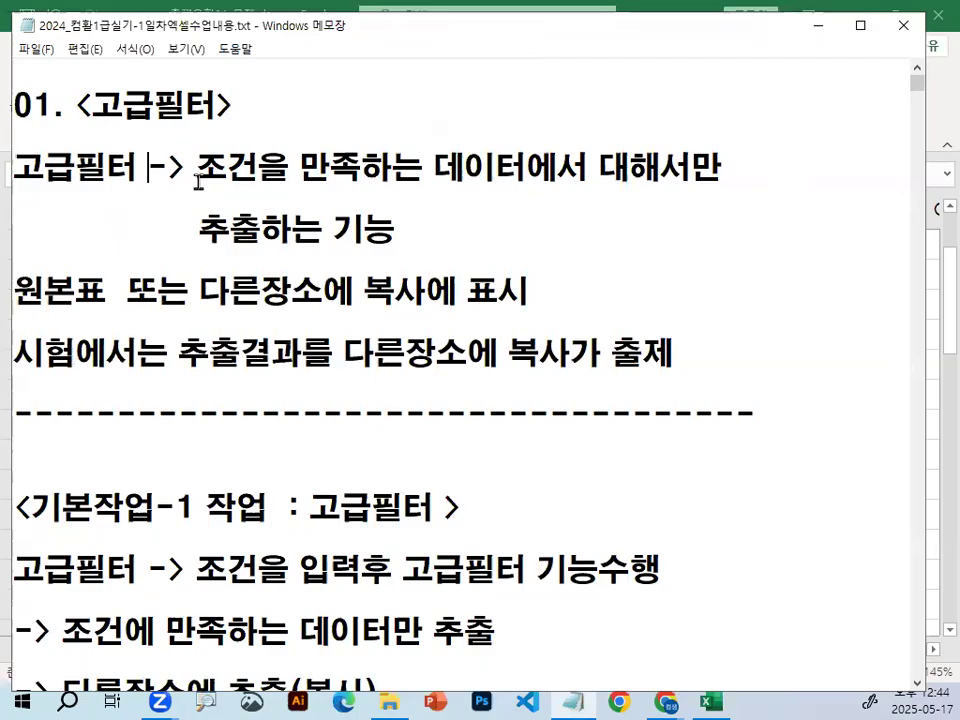
Examine the 고급필터 notes for what the advanced filter extracts and where the exam requires the results to be copied.
{"action": "key", "text": "ctrl+2"}
{"action": "left_click_drag", "start_coordinate": [204, 194], "coordinate": [742, 196]}
{"action": "key", "text": "Escape"}
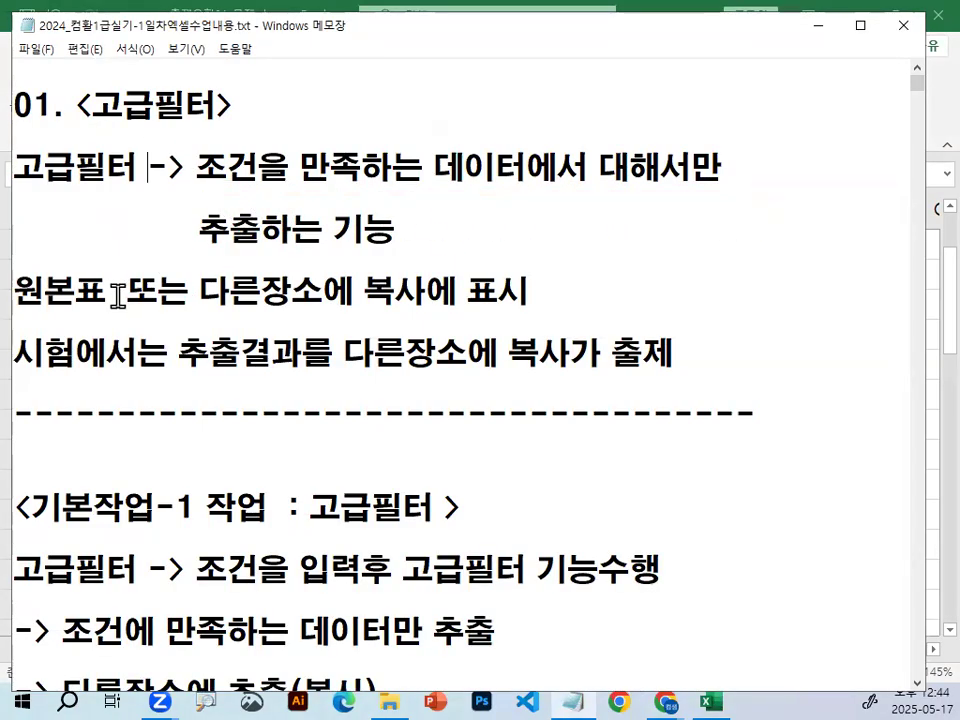
{"action": "left_click_drag", "start_coordinate": [197, 293], "coordinate": [526, 290]}
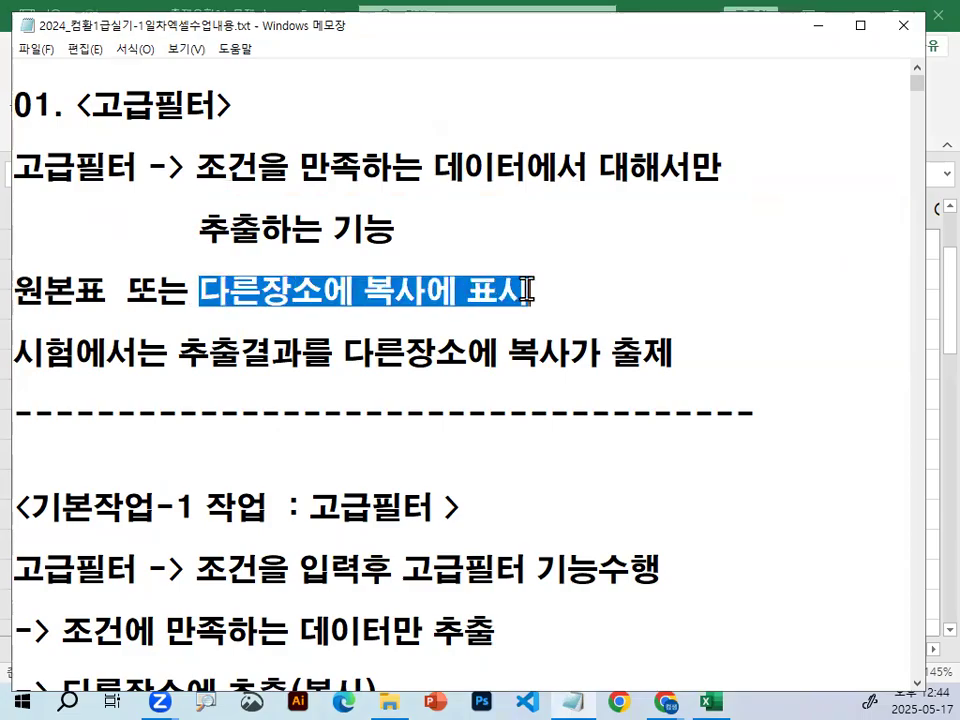
{"action": "left_click_drag", "start_coordinate": [198, 230], "coordinate": [360, 218]}
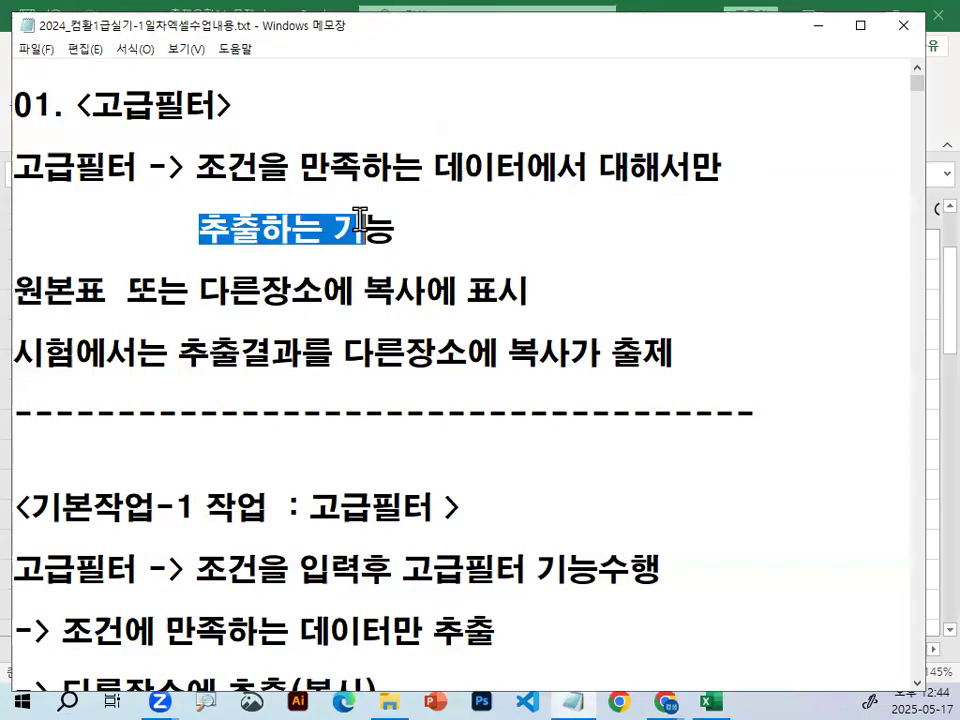
{"action": "mouse_move", "coordinate": [76, 162]}
{"action": "left_mouse_down"}
{"action": "mouse_move", "coordinate": [130, 163]}
{"action": "mouse_move", "coordinate": [81, 167]}
{"action": "mouse_move", "coordinate": [140, 175]}
{"action": "left_mouse_up"}
{"action": "key", "text": "ctrl+2"}
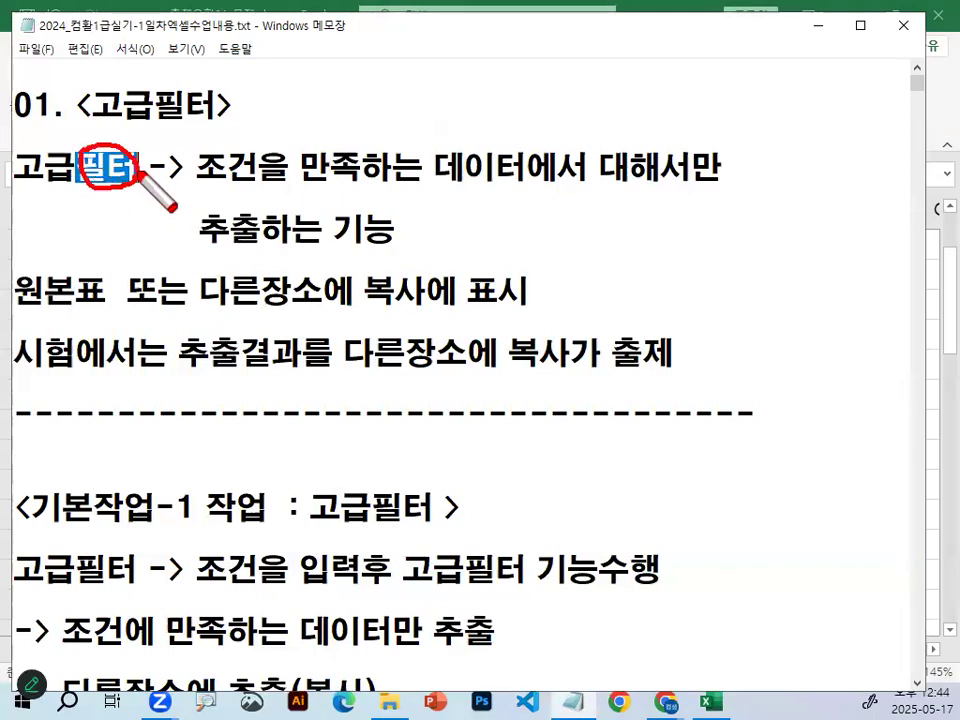
{"action": "left_click_drag", "start_coordinate": [14, 181], "coordinate": [84, 183]}
{"action": "left_click_drag", "start_coordinate": [3, 316], "coordinate": [108, 314]}
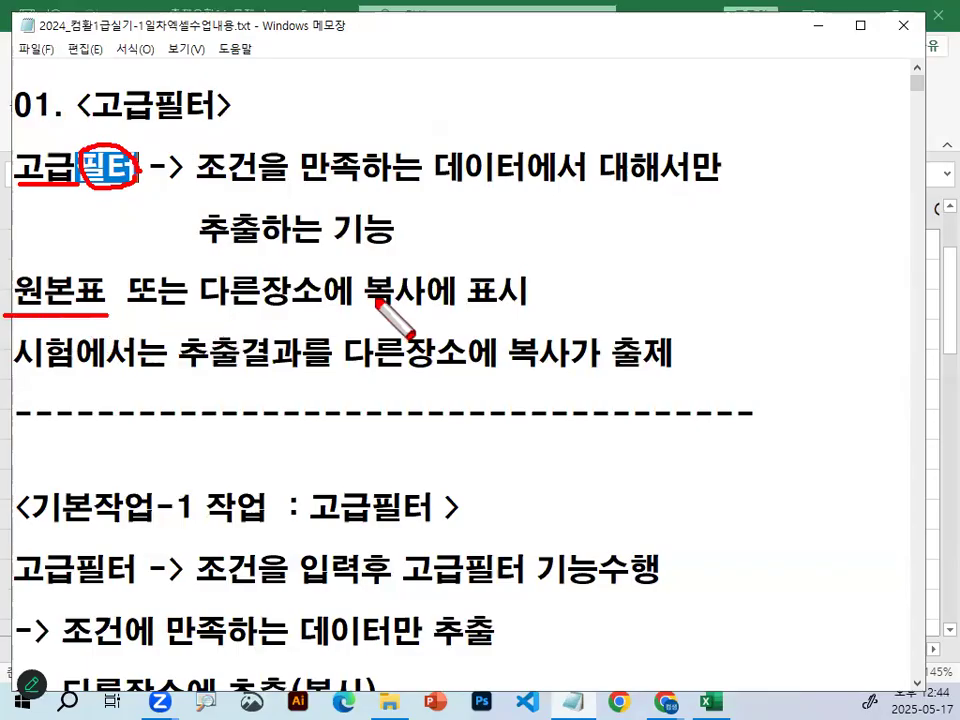
{"action": "left_click_drag", "start_coordinate": [201, 316], "coordinate": [318, 315]}
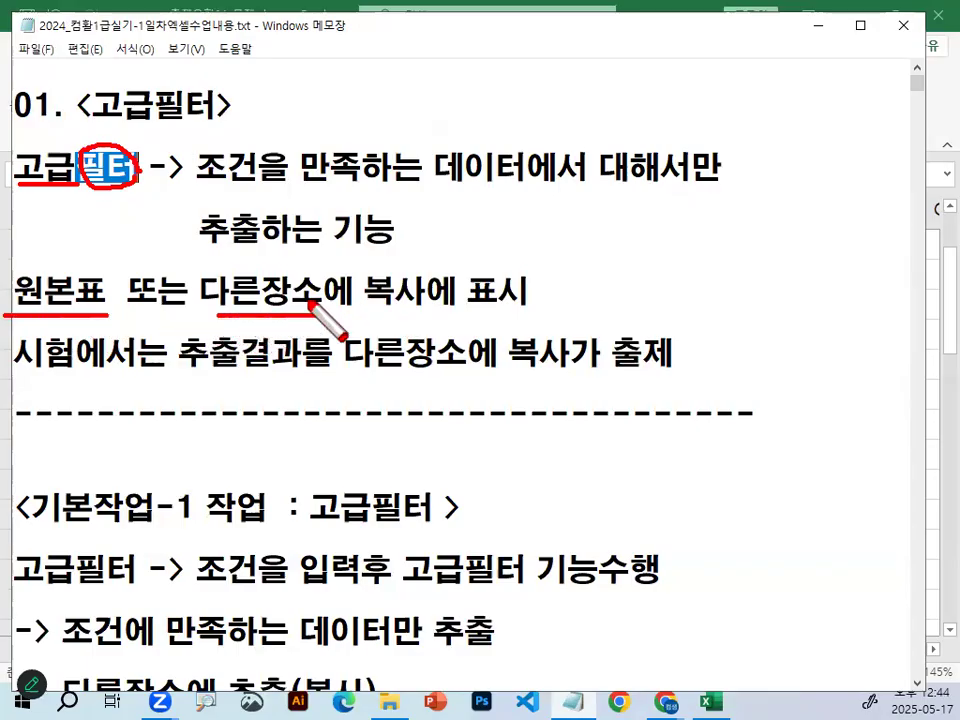
{"action": "mouse_move", "coordinate": [424, 288]}
{"action": "left_mouse_down"}
{"action": "mouse_move", "coordinate": [366, 300]}
{"action": "mouse_move", "coordinate": [428, 309]}
{"action": "left_mouse_up"}
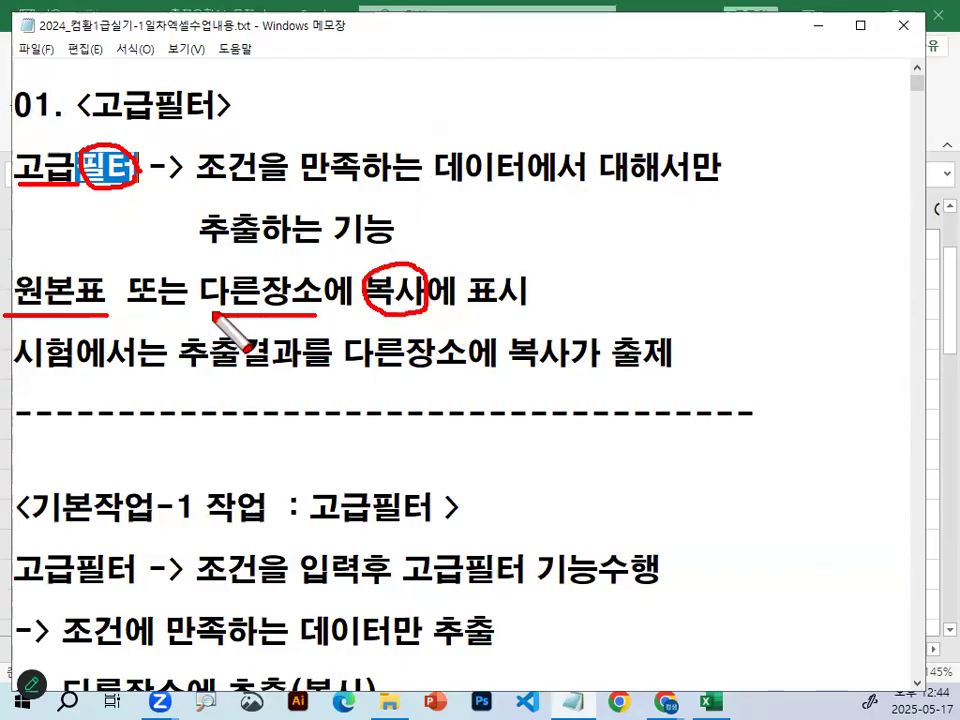
{"action": "left_click_drag", "start_coordinate": [205, 264], "coordinate": [262, 222]}
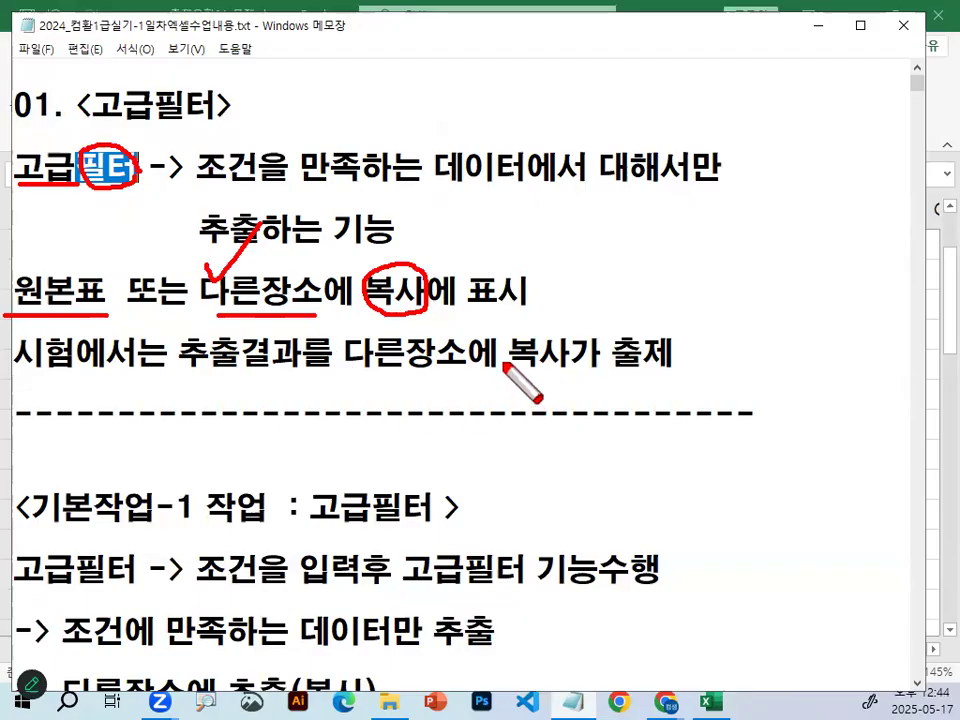
{"action": "left_click_drag", "start_coordinate": [253, 166], "coordinate": [300, 47]}
{"action": "key", "text": "Escape"}
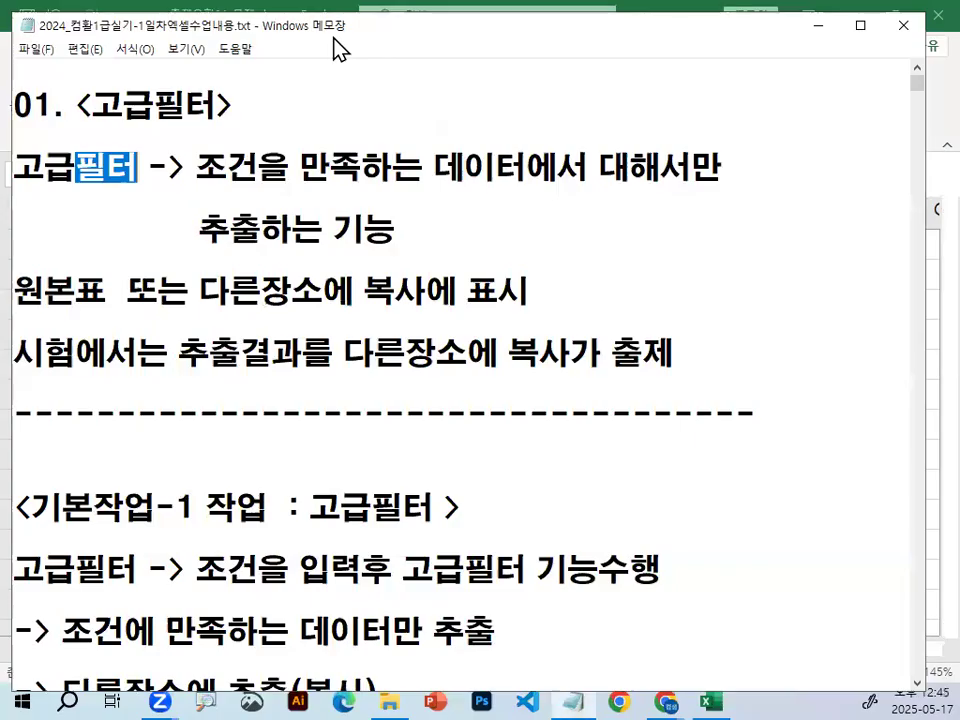
{"action": "left_click", "coordinate": [302, 355]}
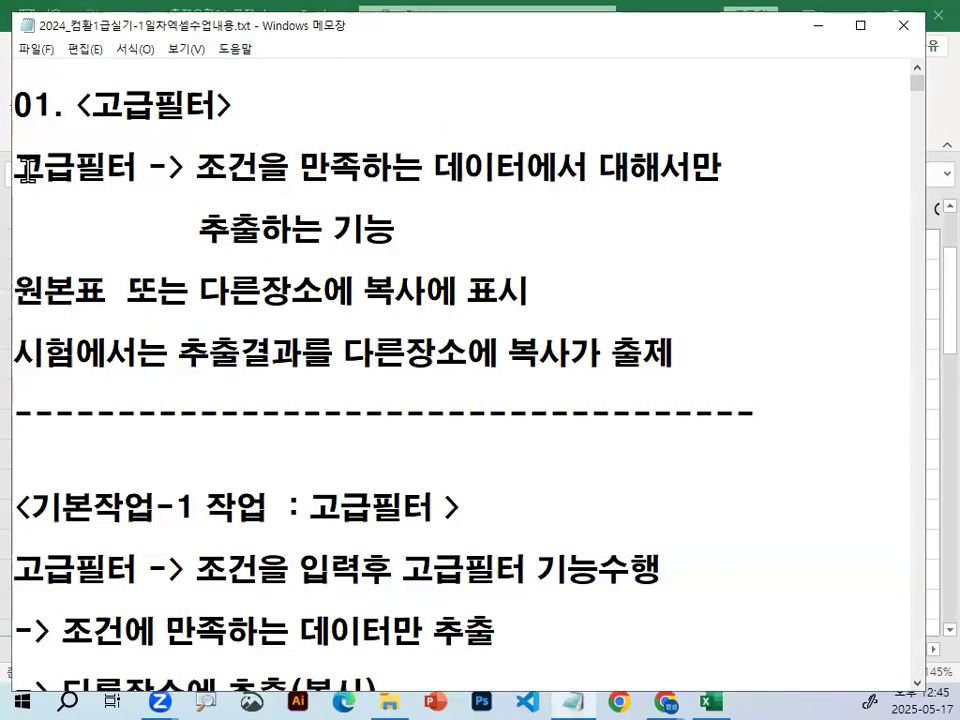
{"action": "left_click_drag", "start_coordinate": [20, 165], "coordinate": [140, 165]}
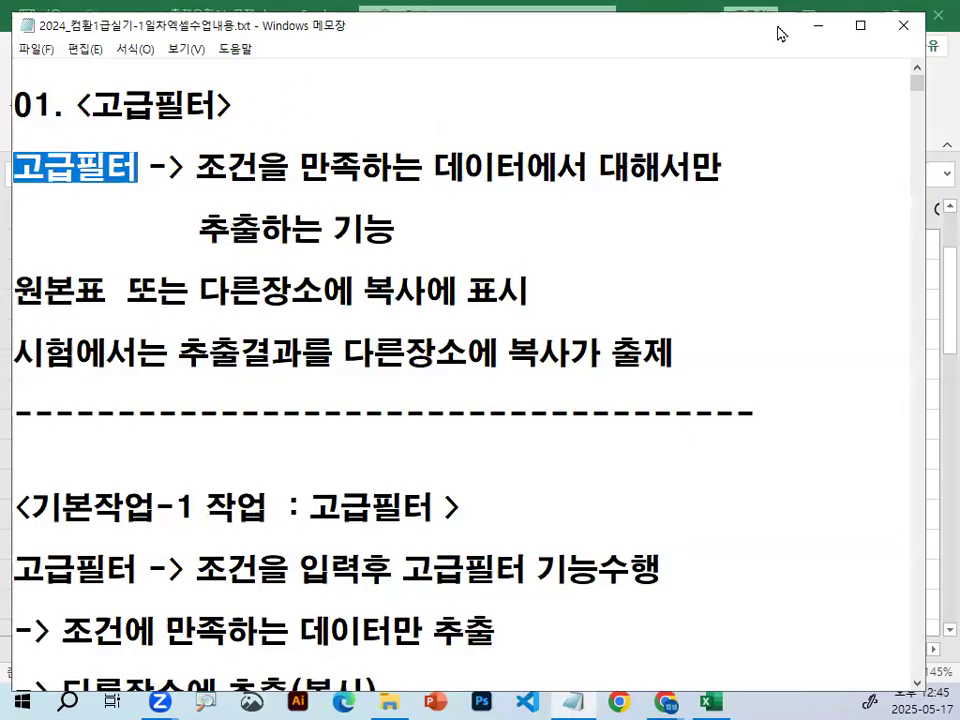
Return to the Excel workbook and display the data sorting and filtering commands.
{"action": "left_click", "coordinate": [815, 24]}
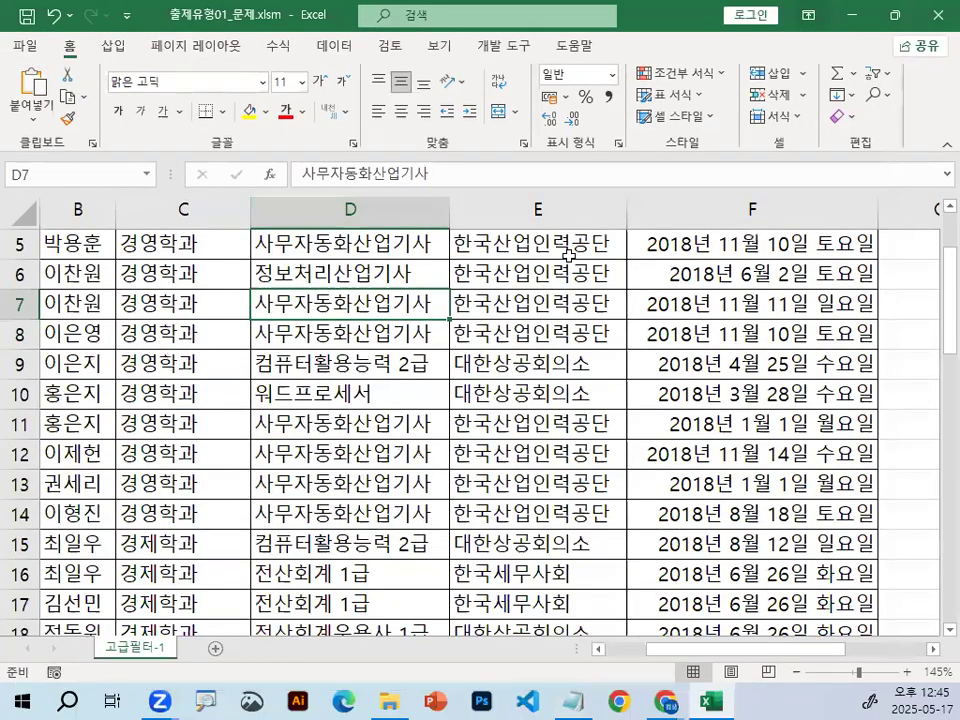
{"action": "left_click", "coordinate": [346, 50]}
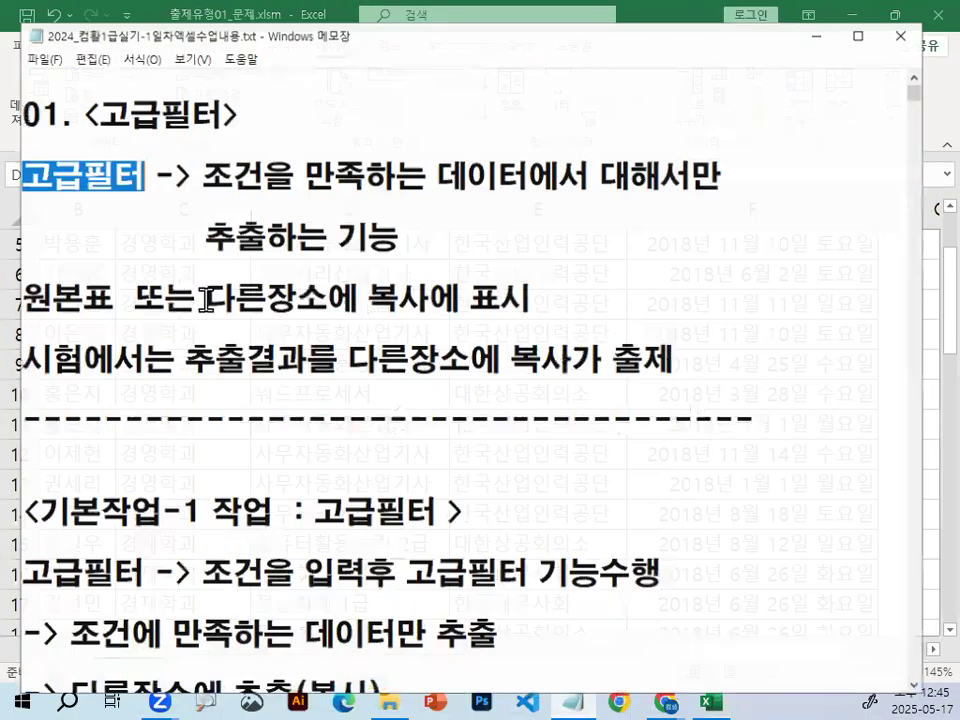
Switch to the Notepad lesson notes and examine the 고급필터 procedure up to the heading 조건과 조건간의 관계 파악.
{"action": "scroll", "coordinate": [205, 298], "scroll_direction": "down", "scroll_amount": 2}
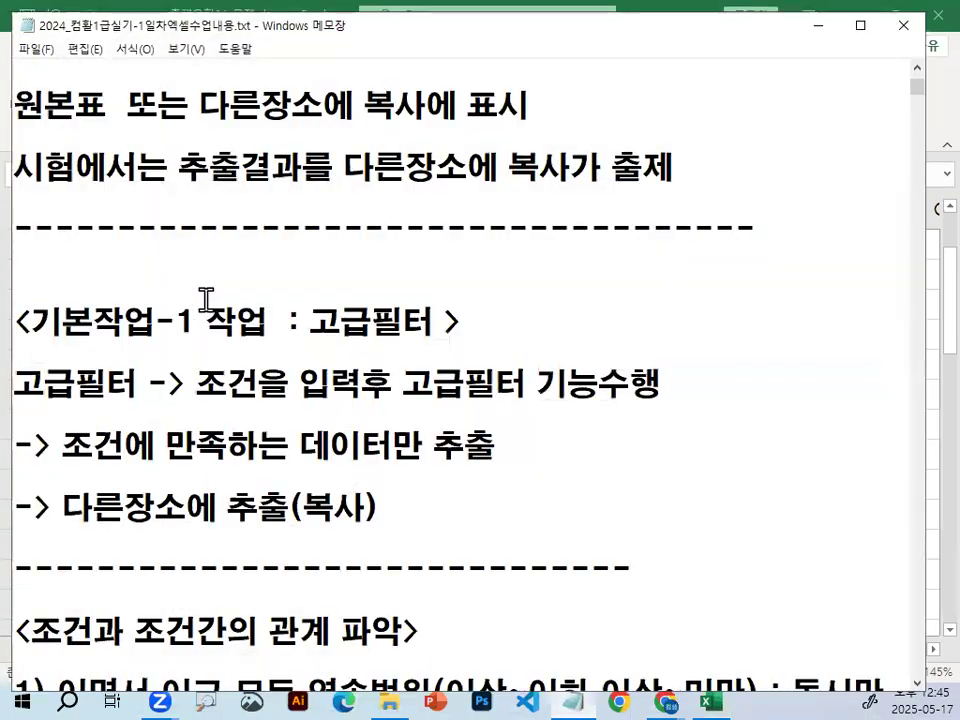
{"action": "scroll", "coordinate": [207, 298], "scroll_direction": "down", "scroll_amount": 1}
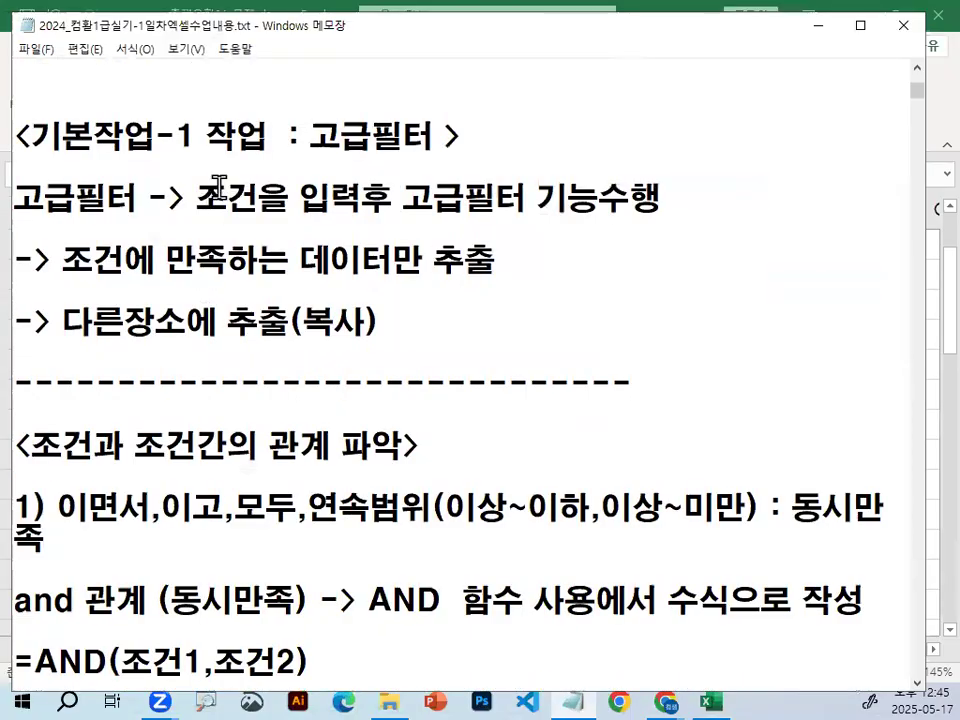
{"action": "left_click_drag", "start_coordinate": [197, 197], "coordinate": [374, 203]}
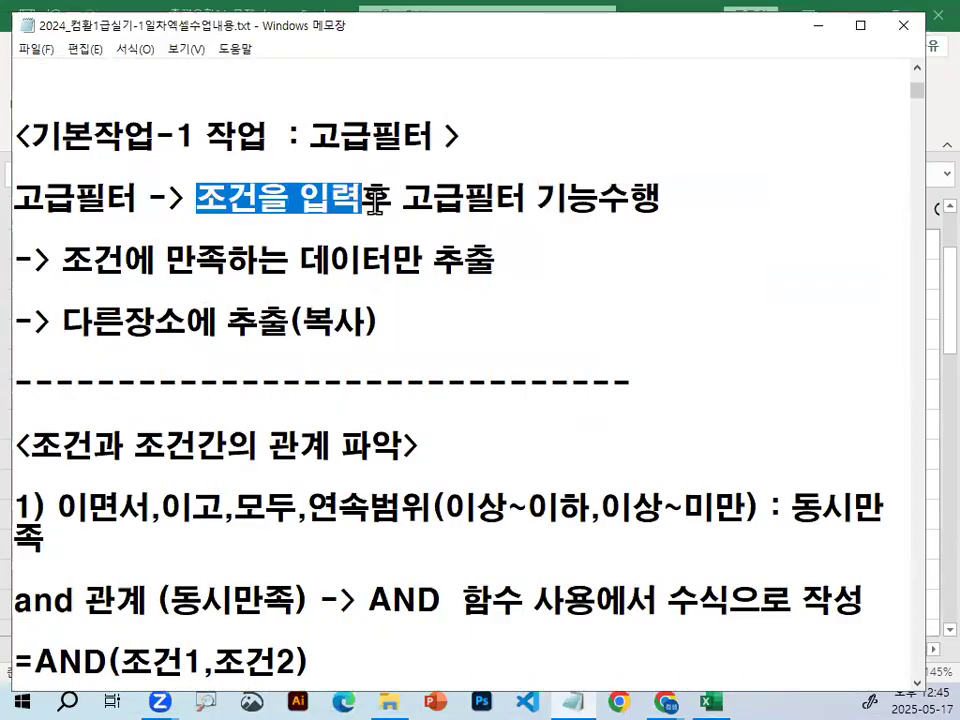
{"action": "left_click_drag", "start_coordinate": [433, 199], "coordinate": [638, 207]}
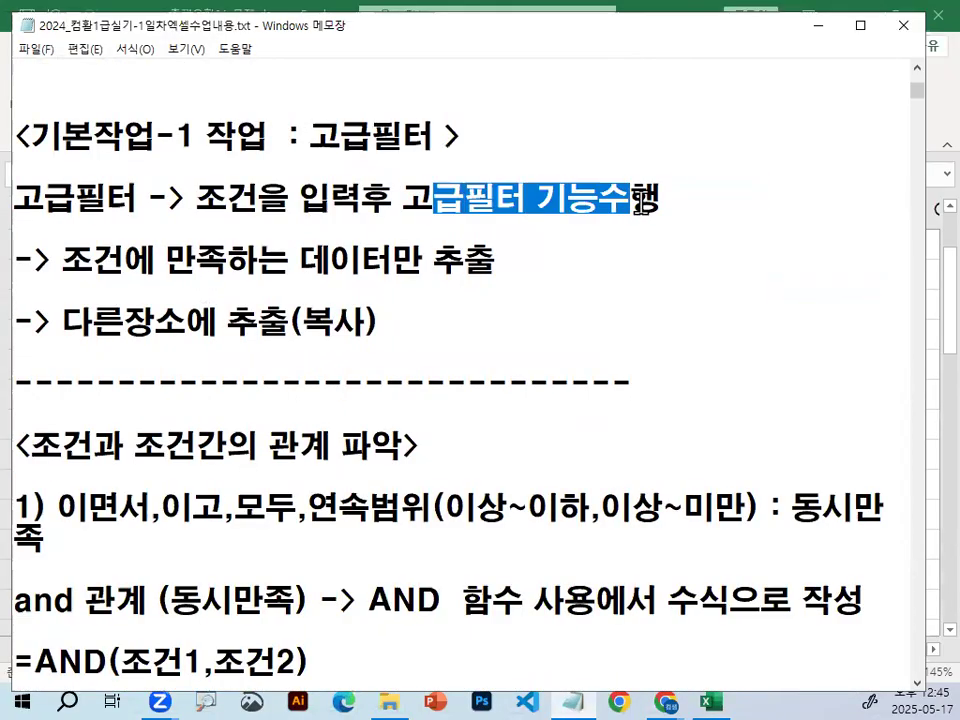
{"action": "left_click", "coordinate": [641, 204]}
{"action": "scroll", "coordinate": [88, 291], "scroll_direction": "down", "scroll_amount": 2}
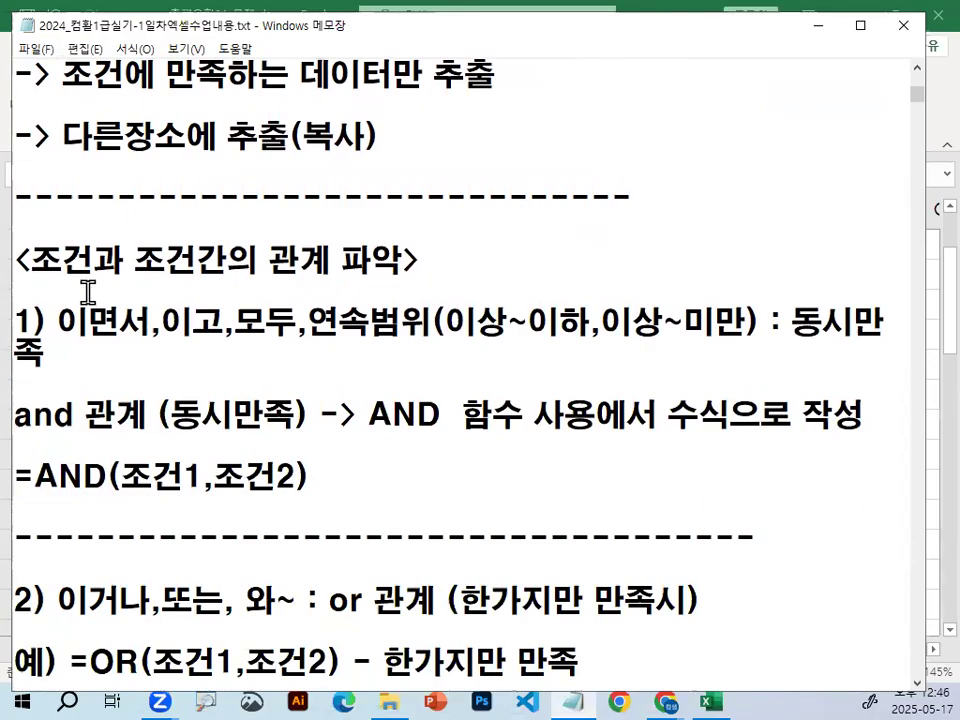
{"action": "left_click_drag", "start_coordinate": [36, 259], "coordinate": [407, 260]}
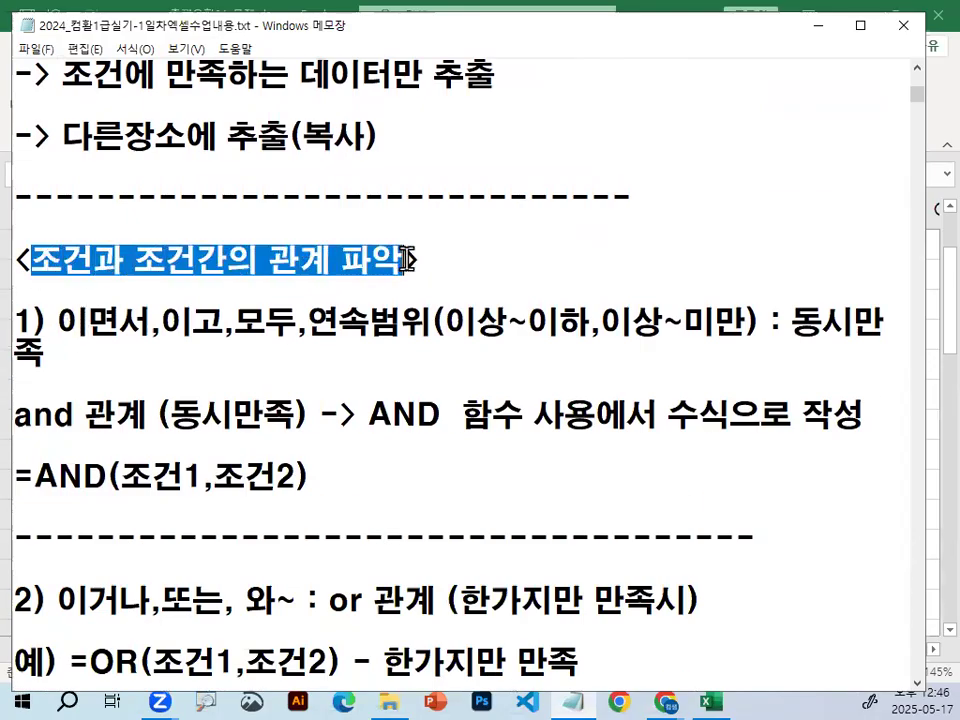
Move ": 동시만족" onto its own line below item 1) and insert blank lines before the 2) 이거나 item.
{"action": "left_click", "coordinate": [771, 327]}
{"action": "key", "text": "Return"}
{"action": "key", "text": "Return"}
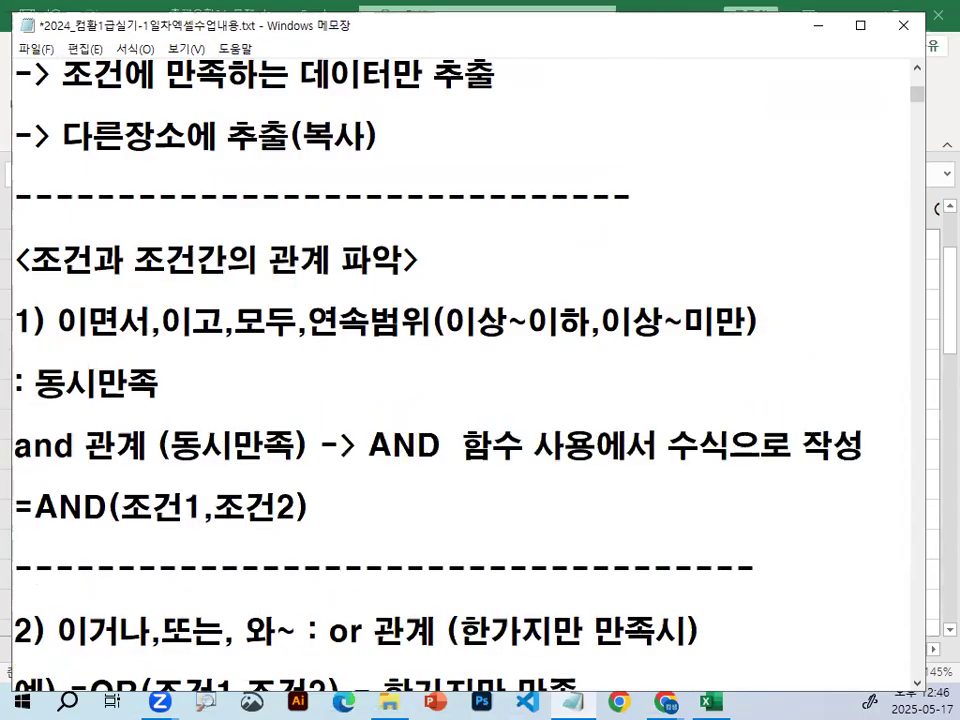
{"action": "key", "text": "Down"}
{"action": "key", "text": "Down"}
{"action": "key", "text": "Down"}
{"action": "key", "text": "Down"}
{"action": "key", "text": "Down"}
{"action": "key", "text": "Down"}
{"action": "key", "text": "Down"}
{"action": "key", "text": "Down"}
{"action": "key", "text": "Down"}
{"action": "key", "text": "Up"}
{"action": "key", "text": "Up"}
{"action": "key", "text": "Up"}
{"action": "key", "text": "Return"}
{"action": "key", "text": "Return"}
{"action": "key", "text": "Return"}
{"action": "key", "text": "Return"}
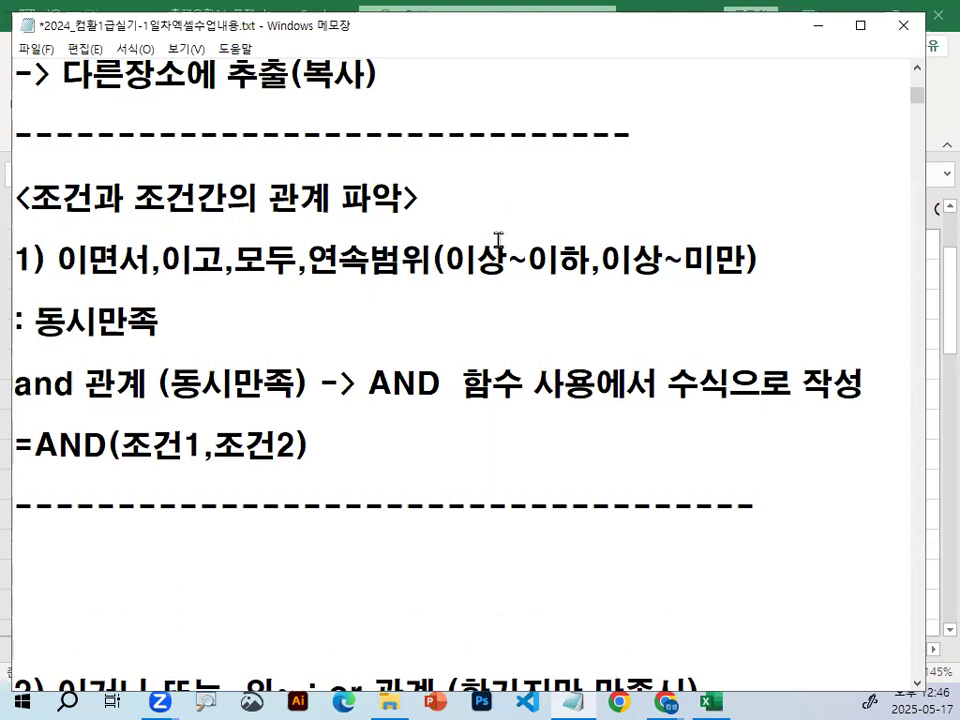
Underline the item 1) keywords, 동시만족 and "and 관계" with the red screen pen, and clear the marks.
{"action": "key", "text": "ctrl+2"}
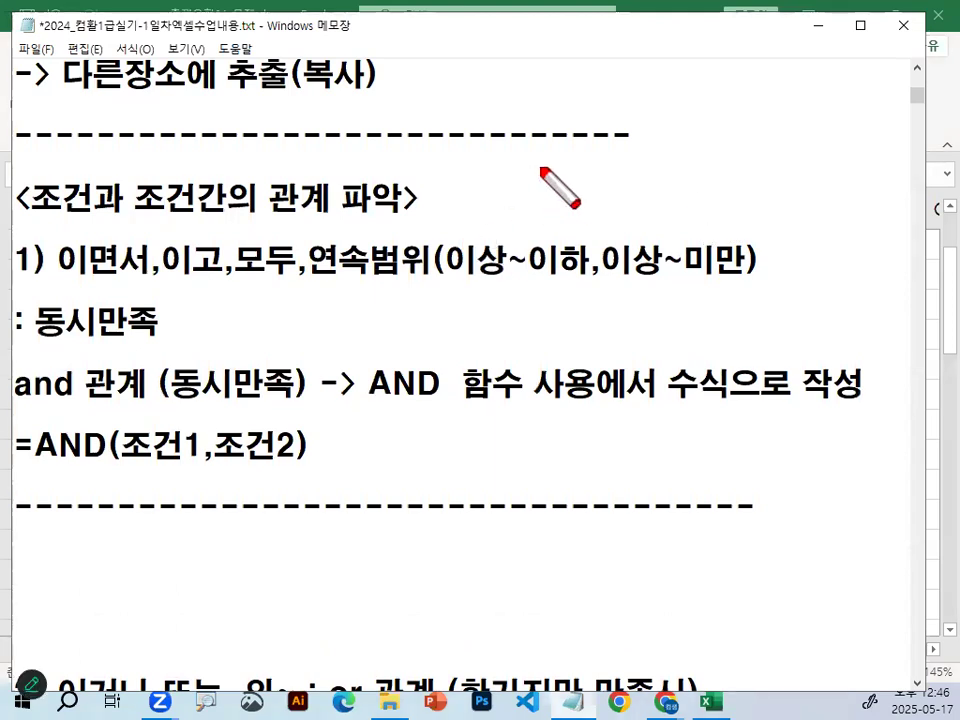
{"action": "mouse_move", "coordinate": [55, 272]}
{"action": "left_mouse_down"}
{"action": "mouse_move", "coordinate": [431, 285]}
{"action": "mouse_move", "coordinate": [541, 304]}
{"action": "mouse_move", "coordinate": [575, 291]}
{"action": "mouse_move", "coordinate": [690, 308]}
{"action": "mouse_move", "coordinate": [737, 271]}
{"action": "left_mouse_up"}
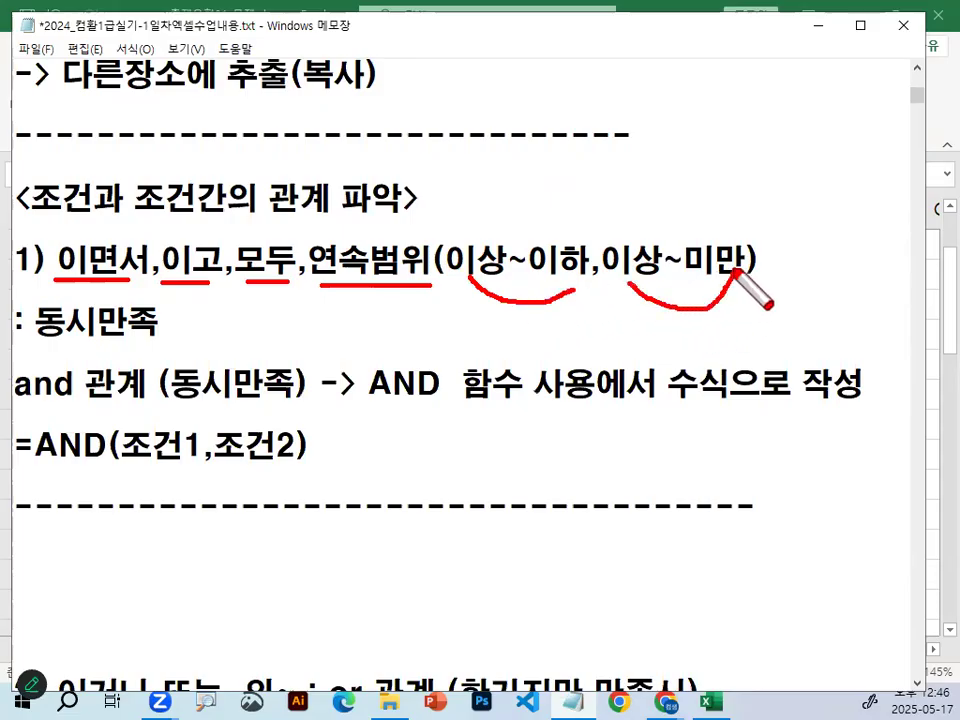
{"action": "left_click_drag", "start_coordinate": [47, 343], "coordinate": [183, 345]}
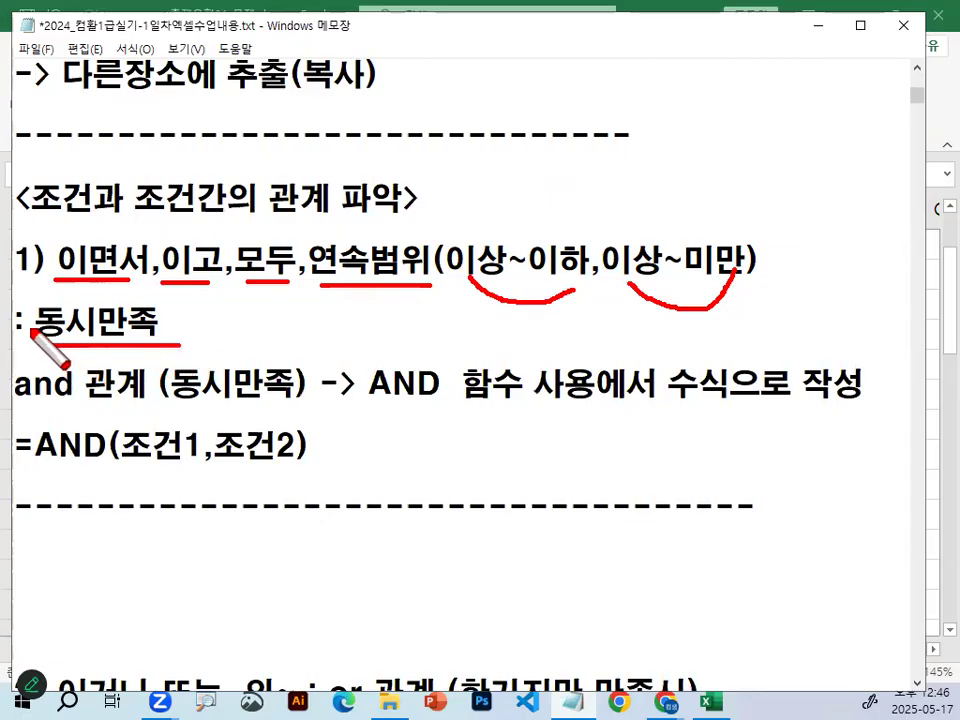
{"action": "left_click_drag", "start_coordinate": [14, 406], "coordinate": [130, 408]}
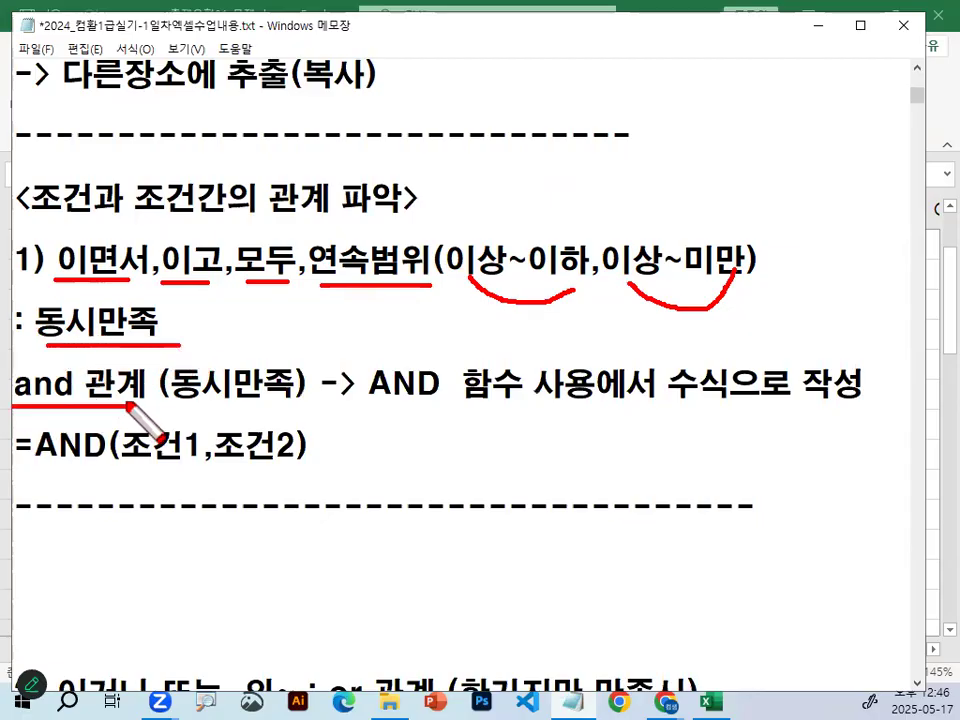
{"action": "key", "text": "Escape"}
Delete the ": 동시만족" line and prefix the "and 관계 (동시만족)" line with "->".
{"action": "left_click_drag", "start_coordinate": [16, 322], "coordinate": [260, 318]}
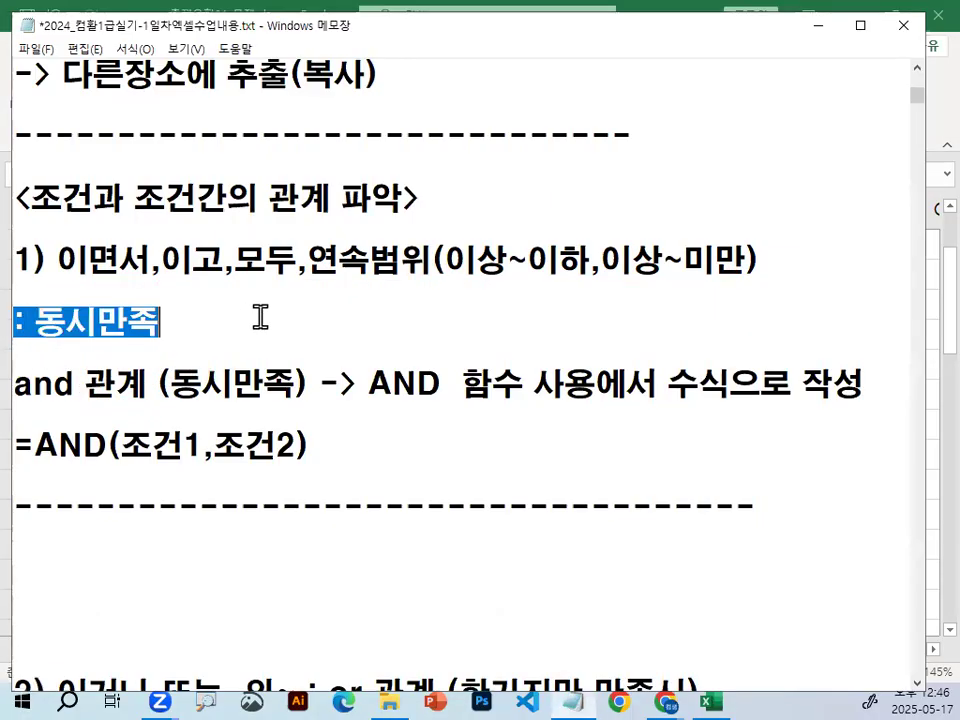
{"action": "key", "text": "Delete"}
{"action": "key", "text": "Delete"}
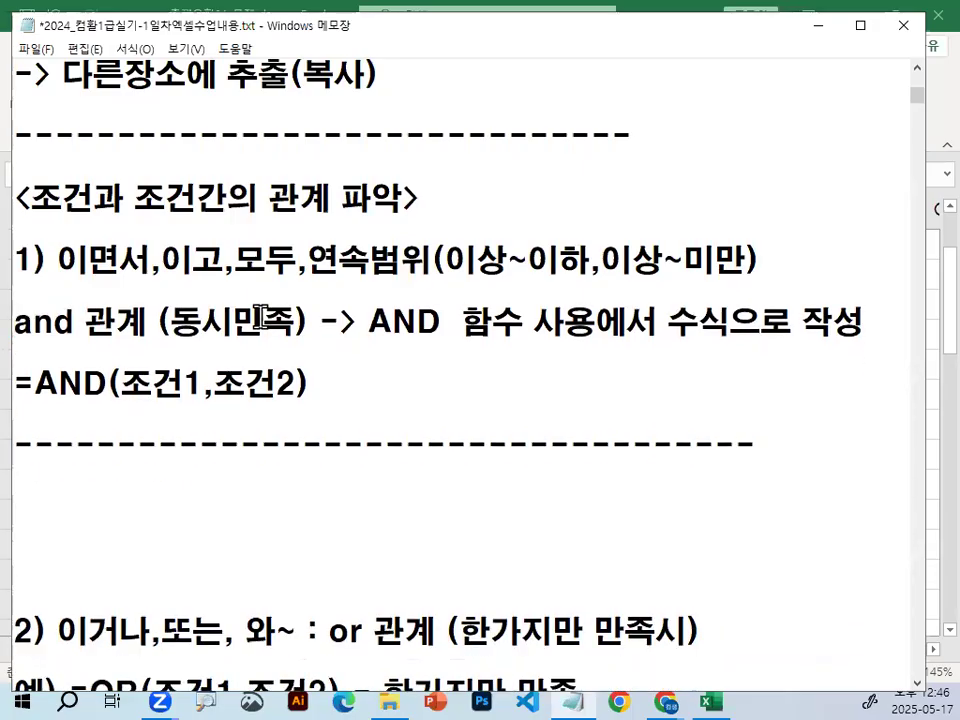
{"action": "type", "text": "->"}
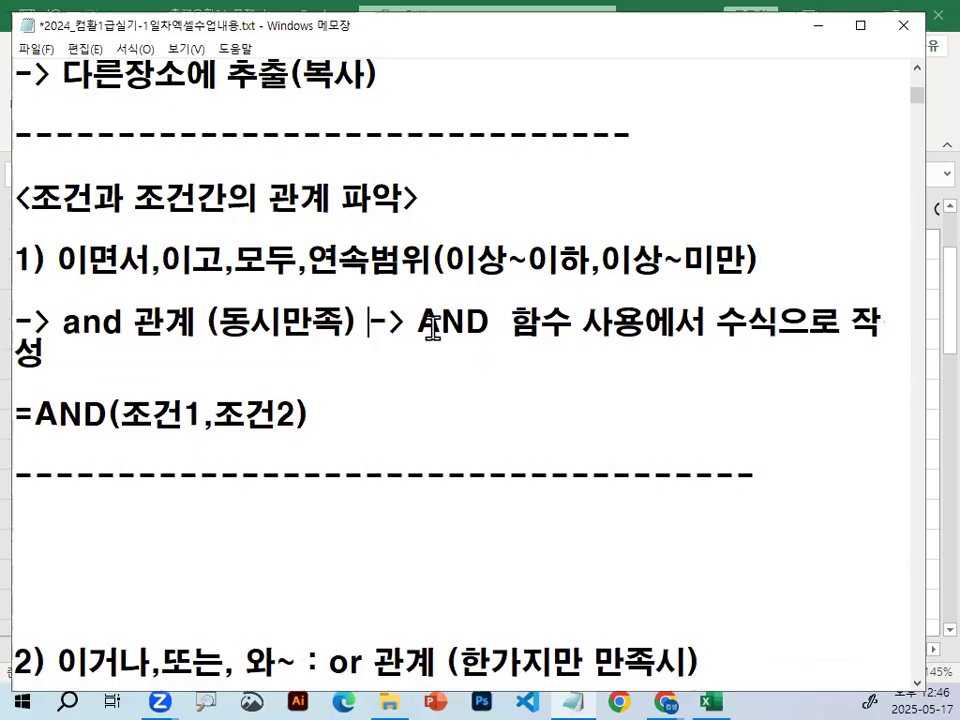
Put "-> AND 함수 사용에서 수식으로 작성" on its own line and leave a blank line above =AND(조건1,조건2).
{"action": "key", "text": "Return"}
{"action": "key", "text": "Return"}
{"action": "key", "text": "Down"}
{"action": "key", "text": "Down"}
{"action": "key", "text": "Return"}
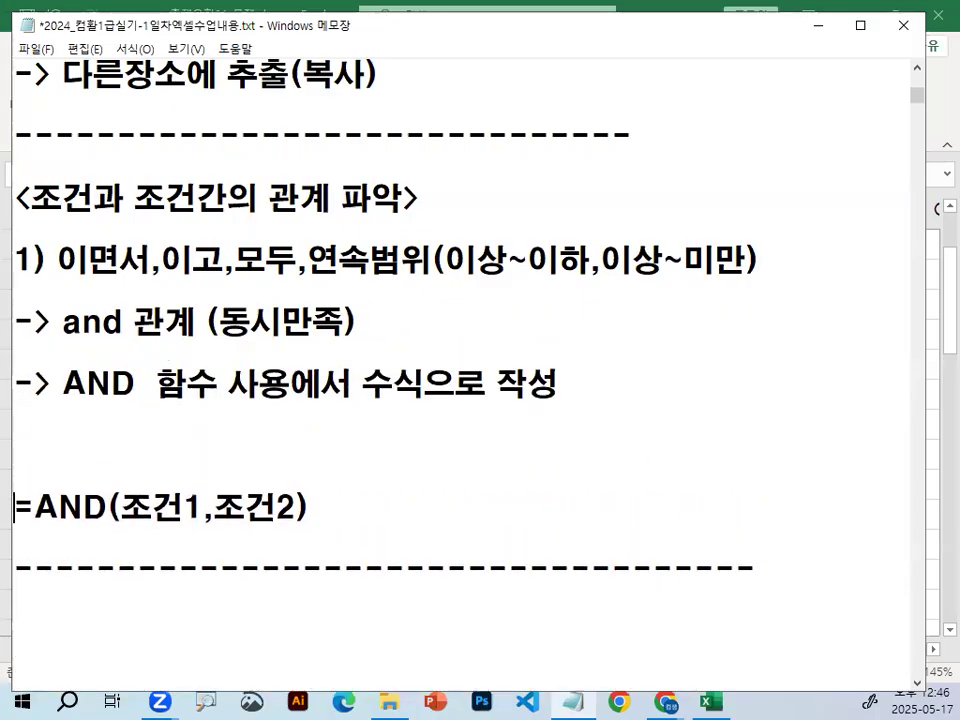
Sketch a red box with a circle inside beside =AND(조건1,조건2), erase it, and highlight the word 수식.
{"action": "scroll", "coordinate": [630, 260], "scroll_direction": "down", "scroll_amount": 1}
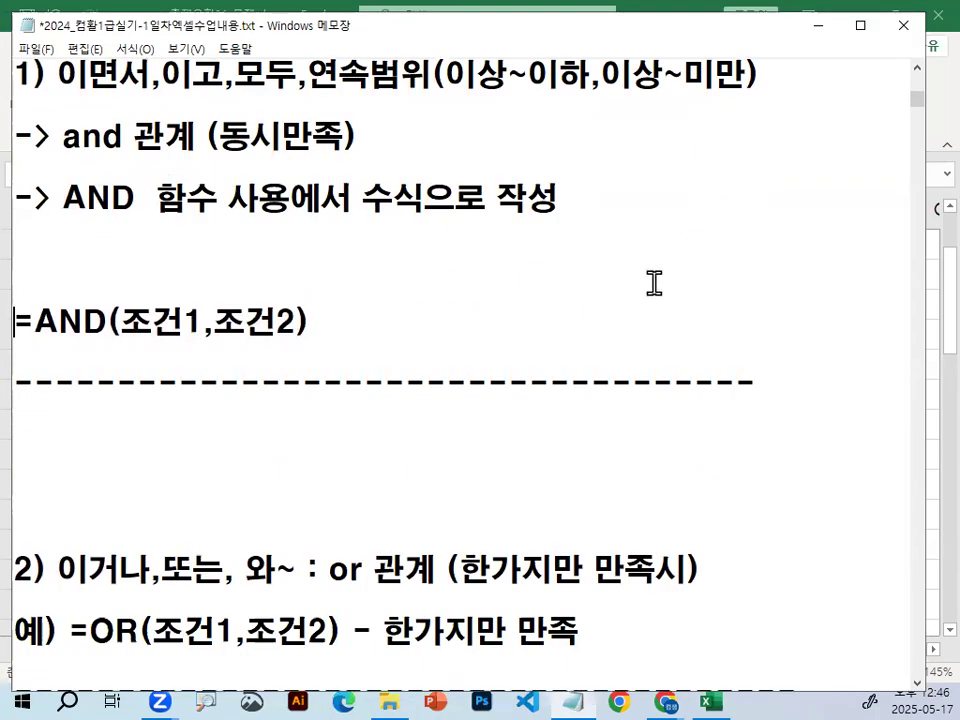
{"action": "scroll", "coordinate": [654, 281], "scroll_direction": "up", "scroll_amount": 1}
{"action": "key", "text": "ctrl+2"}
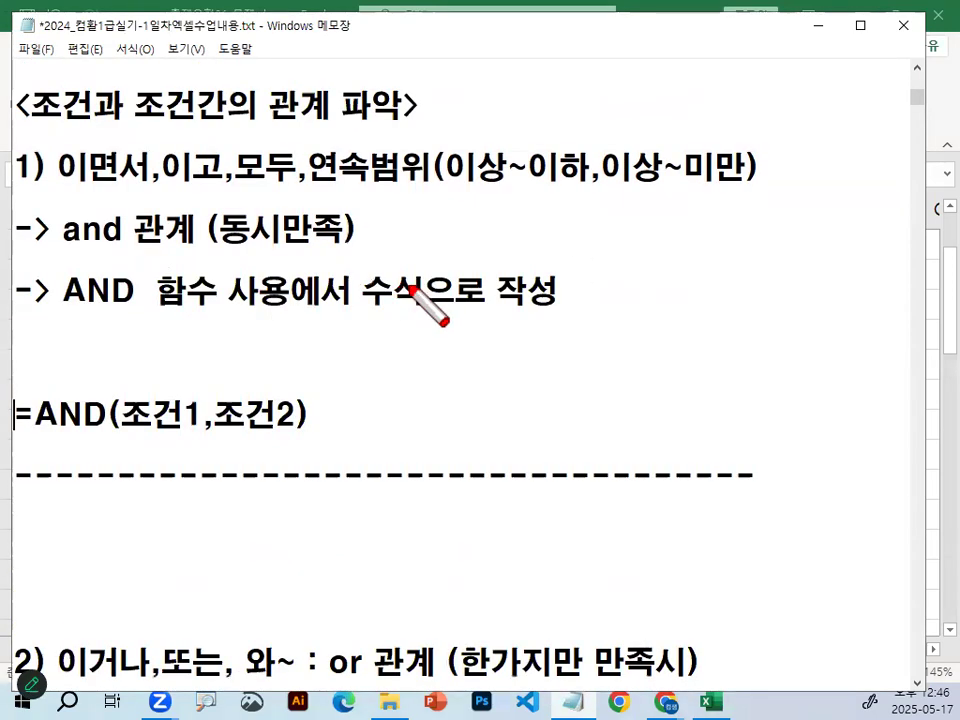
{"action": "mouse_move", "coordinate": [404, 393]}
{"action": "left_mouse_down"}
{"action": "mouse_move", "coordinate": [413, 405]}
{"action": "mouse_move", "coordinate": [503, 357]}
{"action": "mouse_move", "coordinate": [401, 420]}
{"action": "mouse_move", "coordinate": [490, 403]}
{"action": "mouse_move", "coordinate": [470, 392]}
{"action": "mouse_move", "coordinate": [480, 397]}
{"action": "left_mouse_up"}
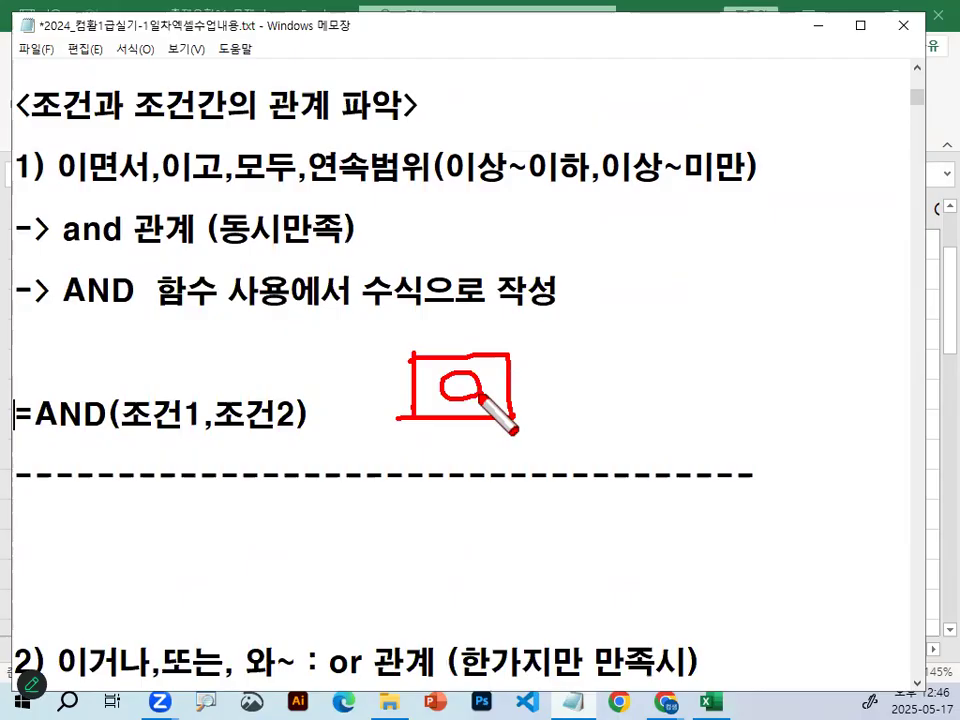
{"action": "mouse_move", "coordinate": [428, 316]}
{"action": "left_mouse_down"}
{"action": "mouse_move", "coordinate": [388, 315]}
{"action": "mouse_move", "coordinate": [436, 291]}
{"action": "left_mouse_up"}
{"action": "key", "text": "Escape"}
{"action": "left_click_drag", "start_coordinate": [363, 288], "coordinate": [420, 283]}
Add the note line "수식의 시작 =시작" below the AND 함수 line.
{"action": "left_click", "coordinate": [614, 306]}
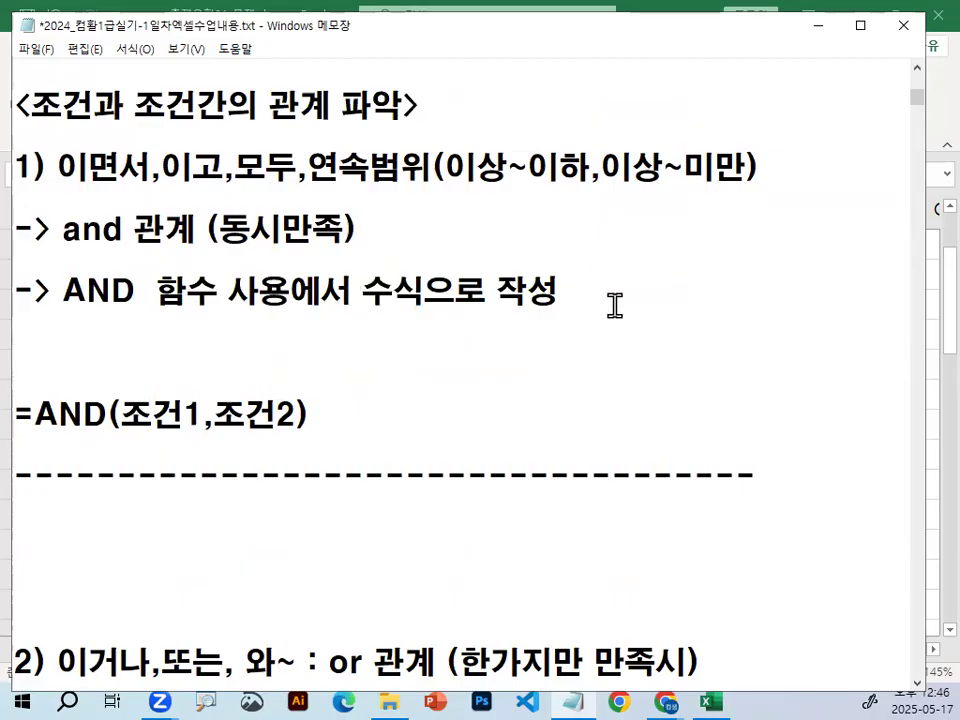
{"action": "key", "text": "Return"}
{"action": "key", "text": "Return"}
{"action": "key", "text": "Return"}
{"action": "key", "text": "Up"}
{"action": "type", "text": "수식의 시작"}
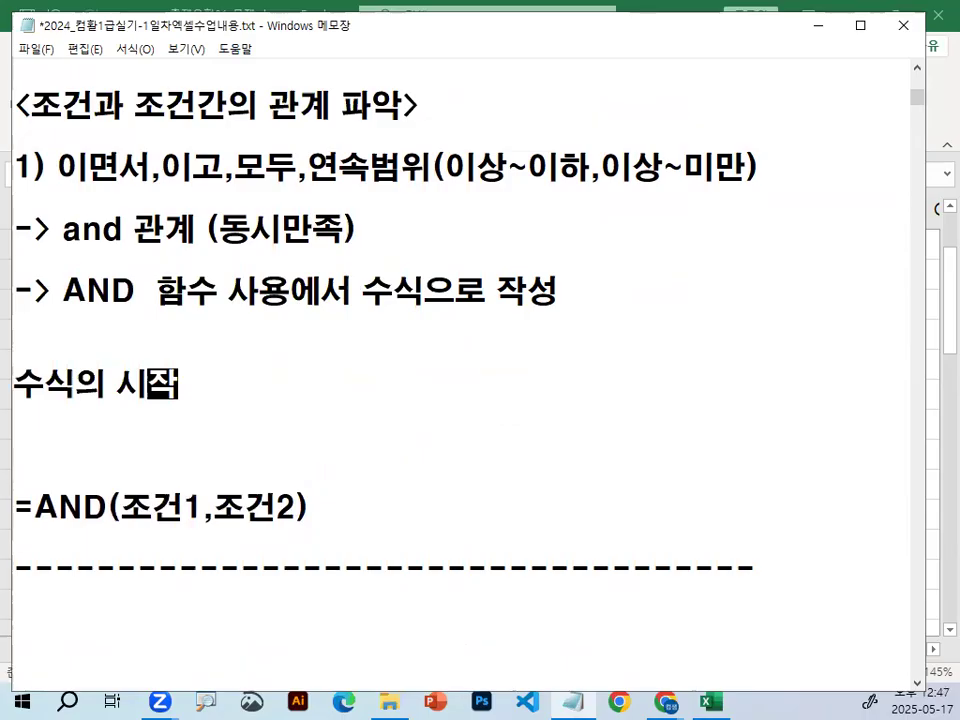
{"action": "type", "text": "   = 싲닥"}
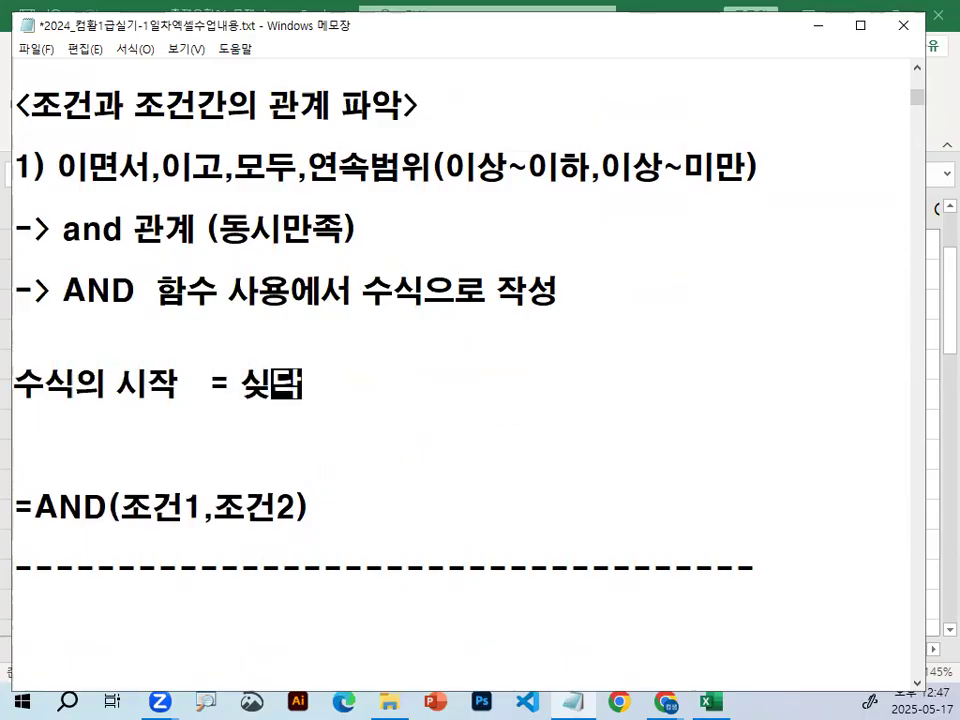
{"action": "key", "text": "BackSpace"}
{"action": "key", "text": "BackSpace"}
{"action": "key", "text": "BackSpace"}
{"action": "type", "text": "ㅅ시작"}
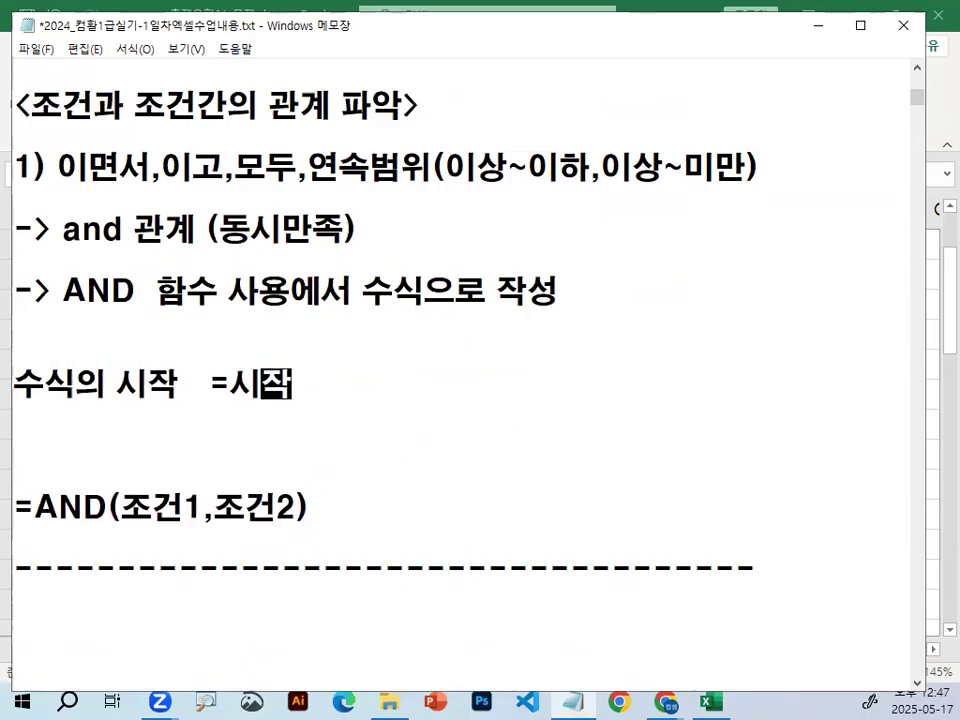
Remove the blank line between the "수식의 시작 =시작" note and =AND(조건1,조건2).
{"action": "left_click_drag", "start_coordinate": [208, 386], "coordinate": [306, 375]}
{"action": "left_click", "coordinate": [151, 413]}
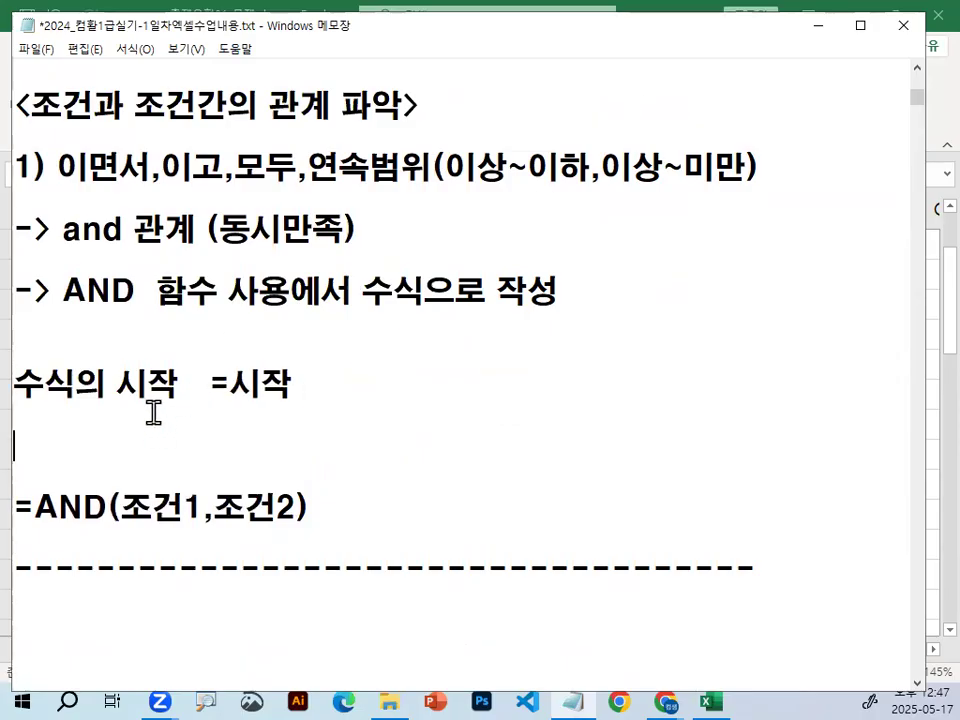
{"action": "key", "text": "Delete"}
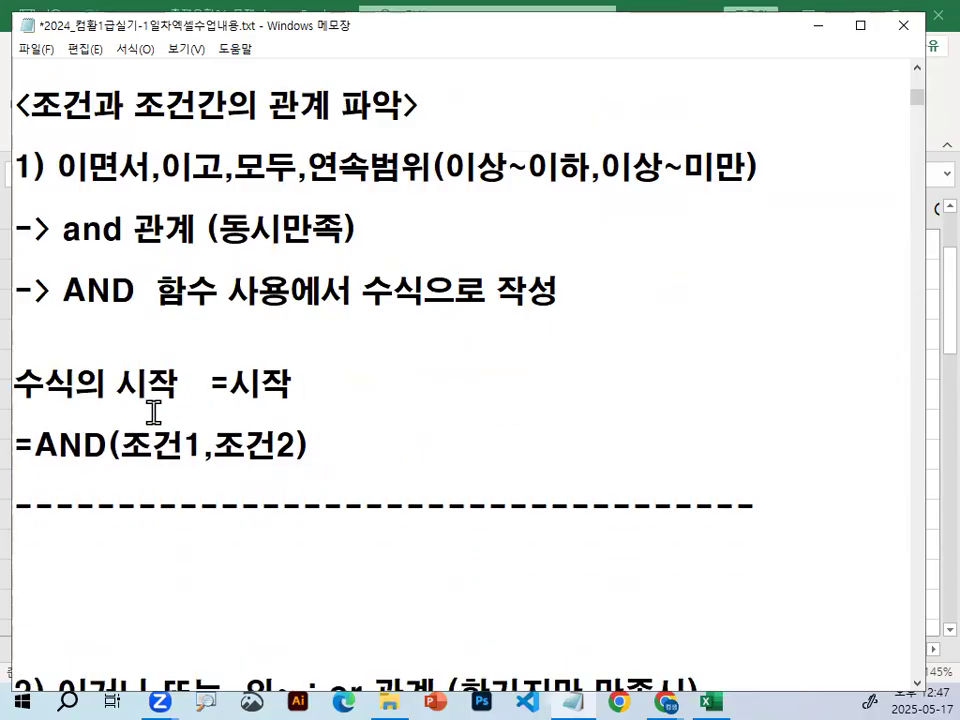
Underline AND and 동시만족 with the red screen pen, draw a T shape below 함수, and clear the marks.
{"action": "double_click", "coordinate": [60, 290]}
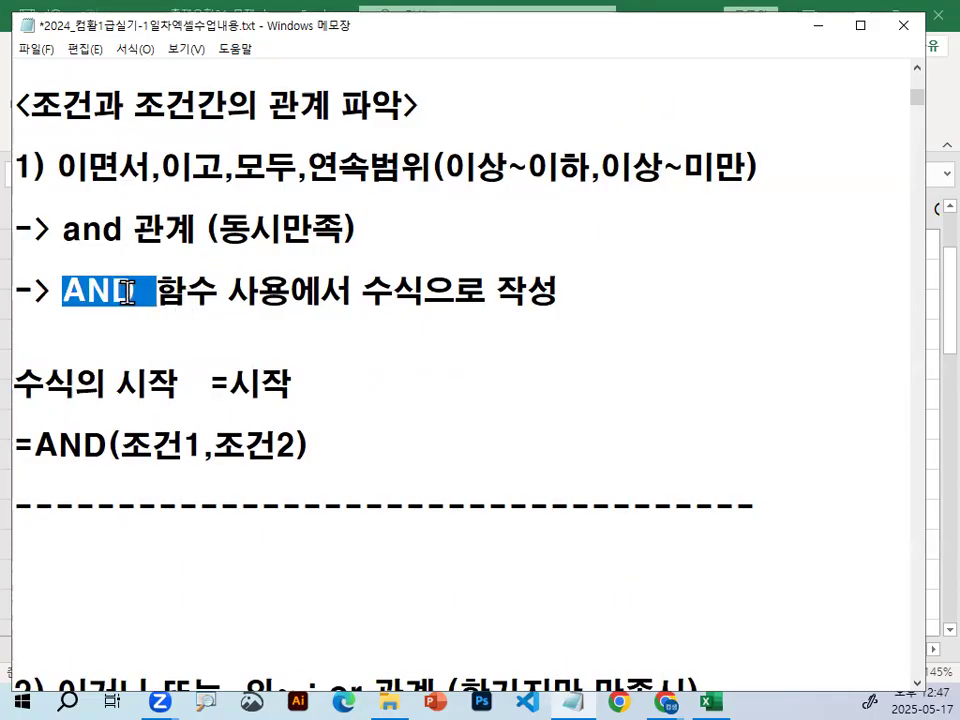
{"action": "left_click", "coordinate": [126, 290]}
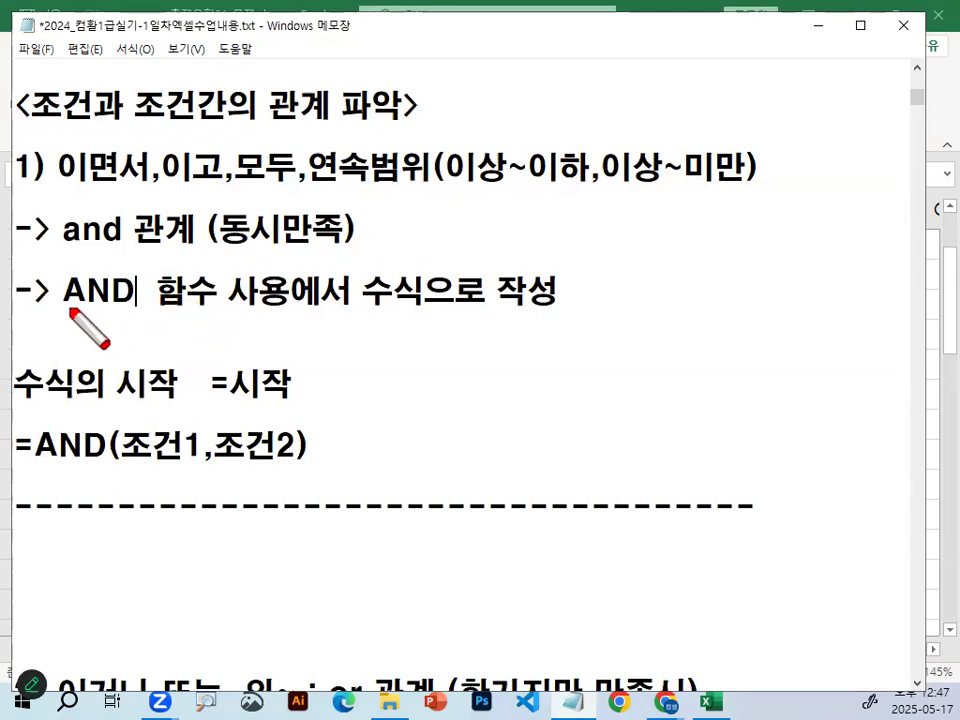
{"action": "left_click_drag", "start_coordinate": [55, 308], "coordinate": [147, 307]}
{"action": "left_click_drag", "start_coordinate": [222, 243], "coordinate": [325, 243]}
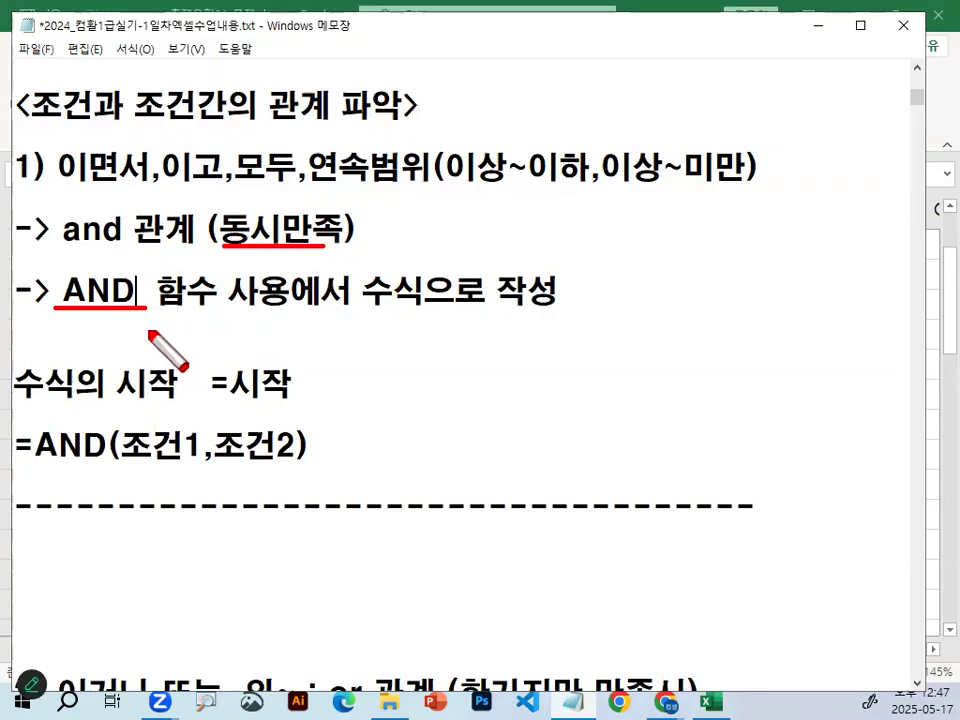
{"action": "mouse_move", "coordinate": [148, 329]}
{"action": "left_mouse_down"}
{"action": "mouse_move", "coordinate": [209, 329]}
{"action": "mouse_move", "coordinate": [178, 365]}
{"action": "left_mouse_up"}
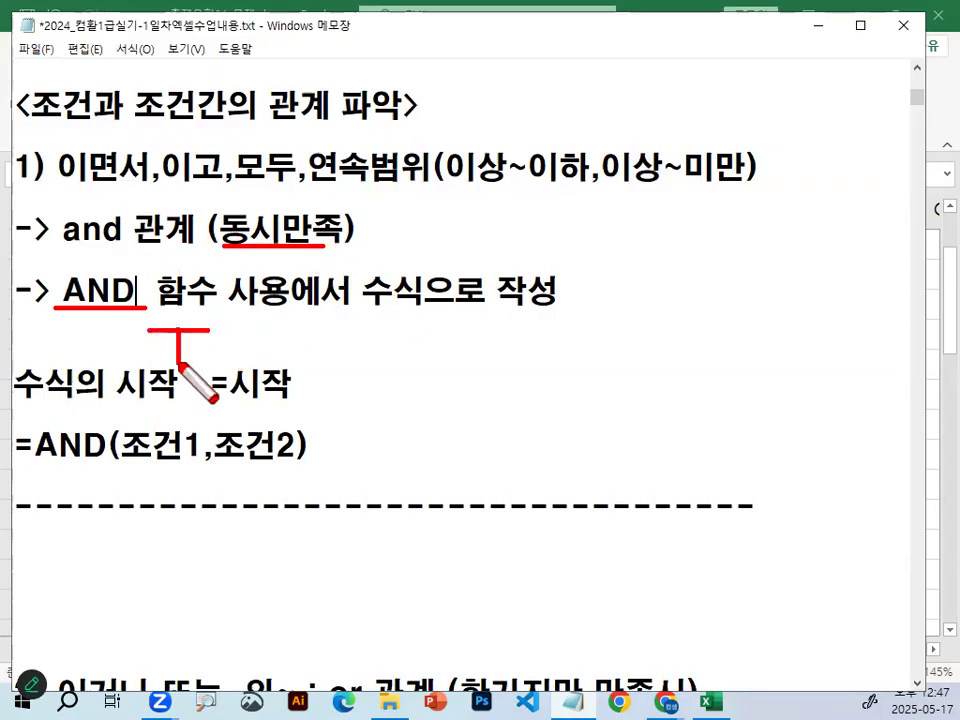
{"action": "key", "text": "Escape"}
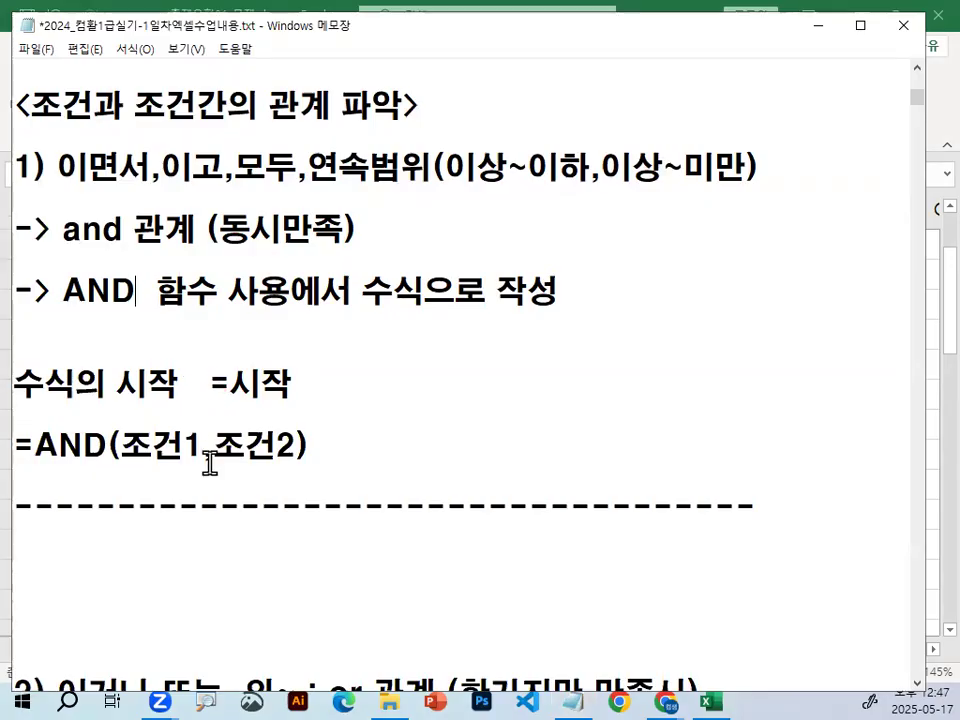
Circle 조건1 and 조건2 in the =AND formula, draw a downward mark under each, and clear the drawing.
{"action": "scroll", "coordinate": [185, 415], "scroll_direction": "down", "scroll_amount": 1}
{"action": "key", "text": "ctrl+2"}
{"action": "left_click_drag", "start_coordinate": [122, 377], "coordinate": [200, 374]}
{"action": "mouse_move", "coordinate": [143, 384]}
{"action": "left_mouse_down"}
{"action": "mouse_move", "coordinate": [130, 330]}
{"action": "mouse_move", "coordinate": [200, 375]}
{"action": "mouse_move", "coordinate": [150, 398]}
{"action": "mouse_move", "coordinate": [192, 398]}
{"action": "mouse_move", "coordinate": [176, 448]}
{"action": "left_mouse_up"}
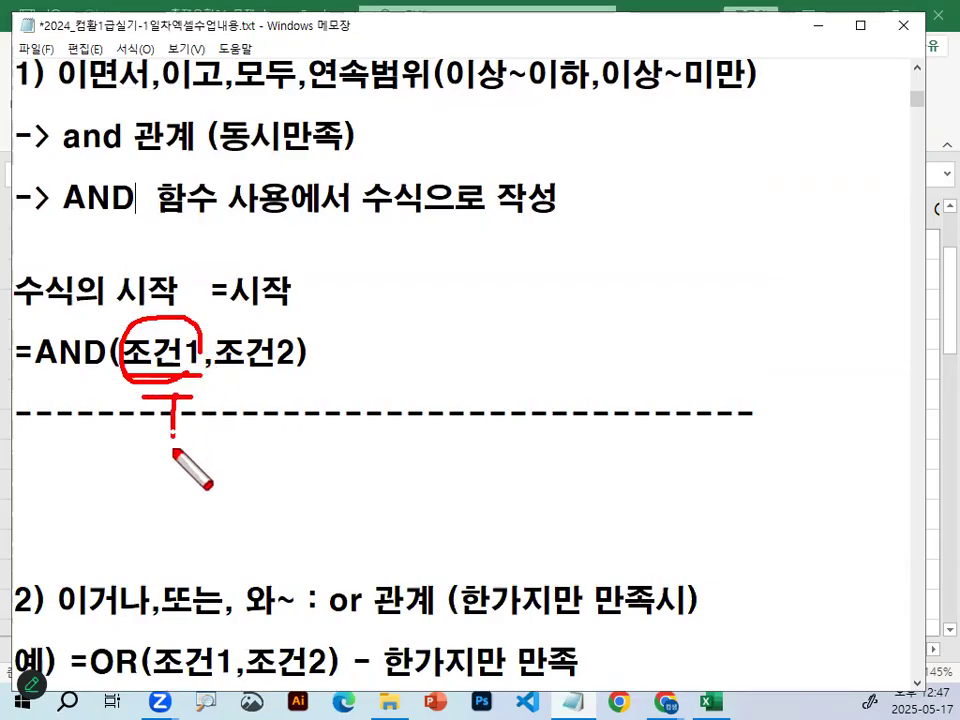
{"action": "left_click_drag", "start_coordinate": [255, 320], "coordinate": [300, 358]}
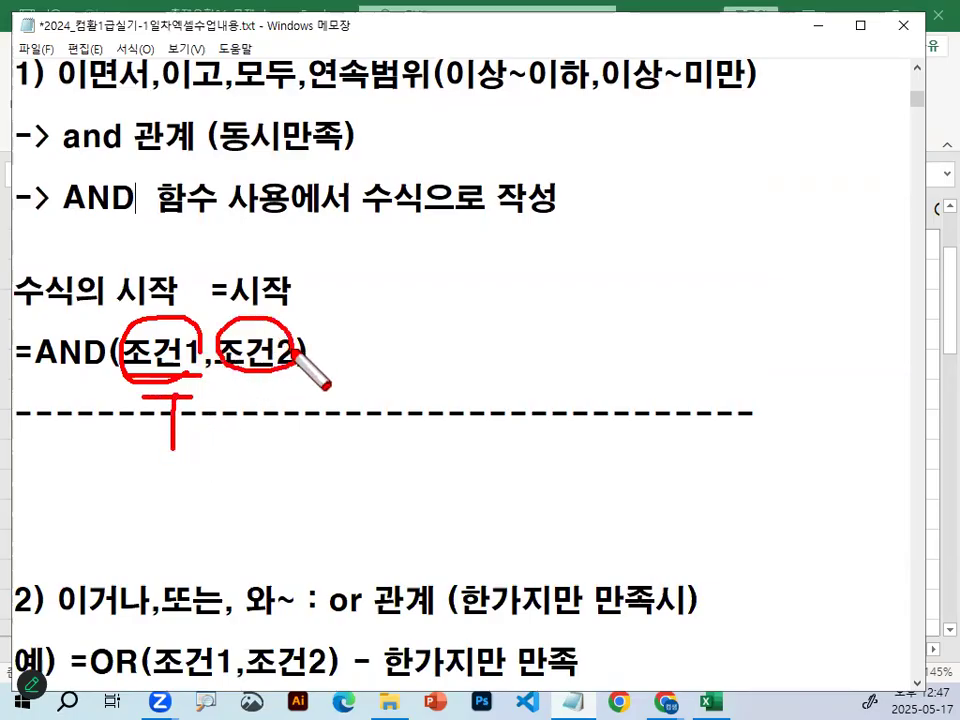
{"action": "mouse_move", "coordinate": [250, 398]}
{"action": "left_mouse_down"}
{"action": "mouse_move", "coordinate": [318, 397]}
{"action": "mouse_move", "coordinate": [283, 450]}
{"action": "left_mouse_up"}
{"action": "left_click_drag", "start_coordinate": [173, 450], "coordinate": [192, 468]}
{"action": "left_click_drag", "start_coordinate": [284, 450], "coordinate": [263, 480]}
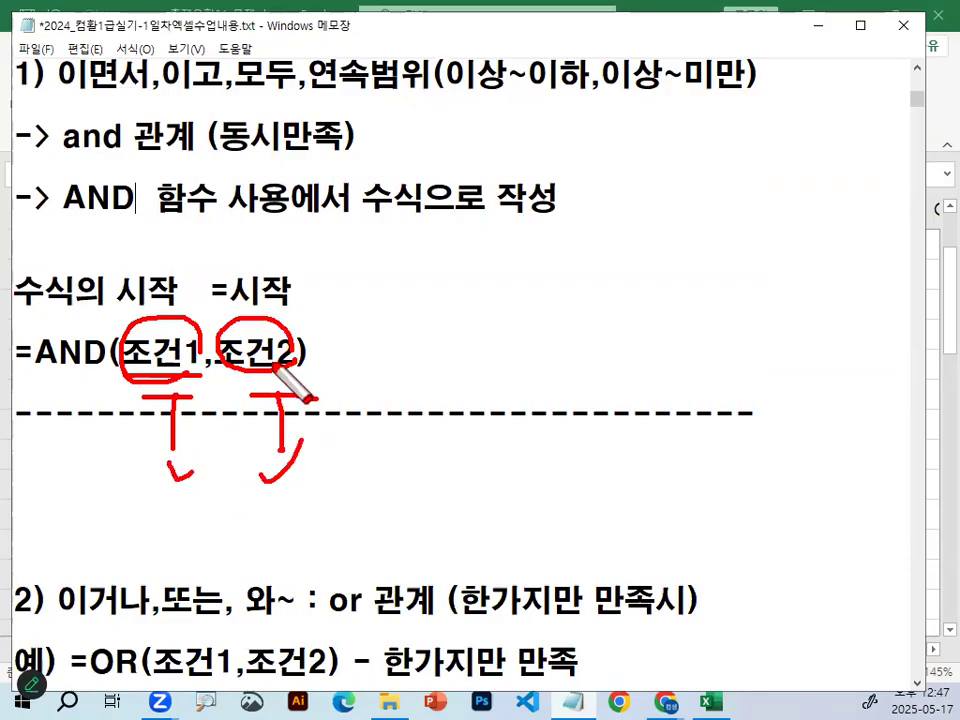
{"action": "key", "text": "Escape"}
Circle both conditions again, mark the comma between them, draw a horizontal line beside the formula, and clear everything.
{"action": "key", "text": "ctrl+2"}
{"action": "mouse_move", "coordinate": [191, 368]}
{"action": "left_mouse_down"}
{"action": "mouse_move", "coordinate": [208, 365]}
{"action": "mouse_move", "coordinate": [205, 393]}
{"action": "left_mouse_up"}
{"action": "mouse_move", "coordinate": [278, 376]}
{"action": "left_mouse_down"}
{"action": "mouse_move", "coordinate": [222, 380]}
{"action": "mouse_move", "coordinate": [281, 381]}
{"action": "left_mouse_up"}
{"action": "left_click_drag", "start_coordinate": [465, 277], "coordinate": [665, 277]}
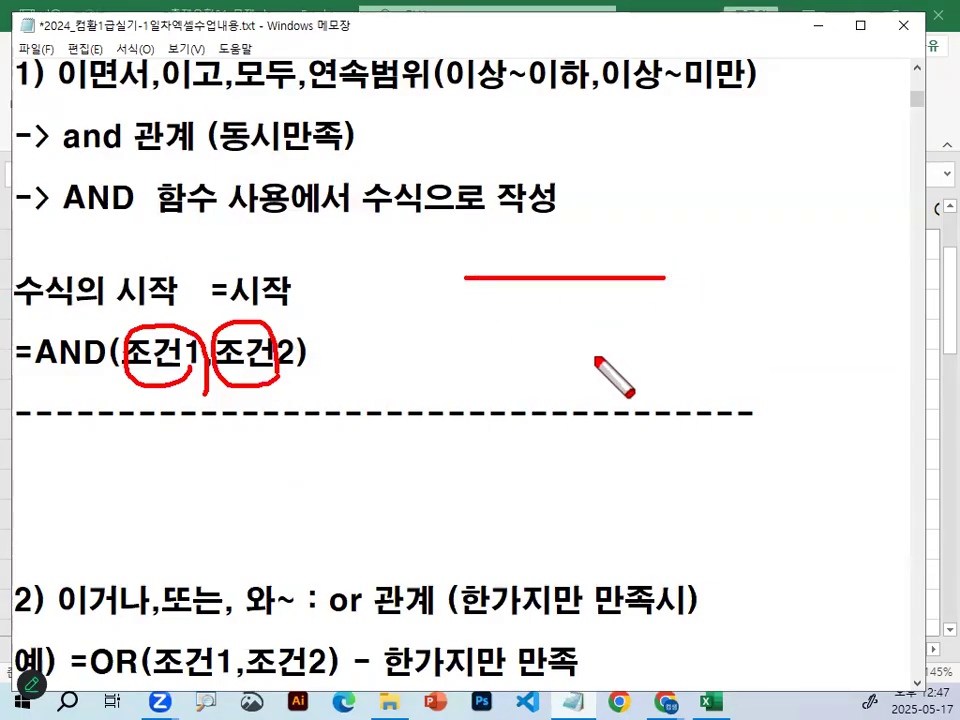
{"action": "key", "text": "Escape"}
{"action": "key", "text": "ctrl+1"}
{"action": "left_click", "coordinate": [65, 374]}
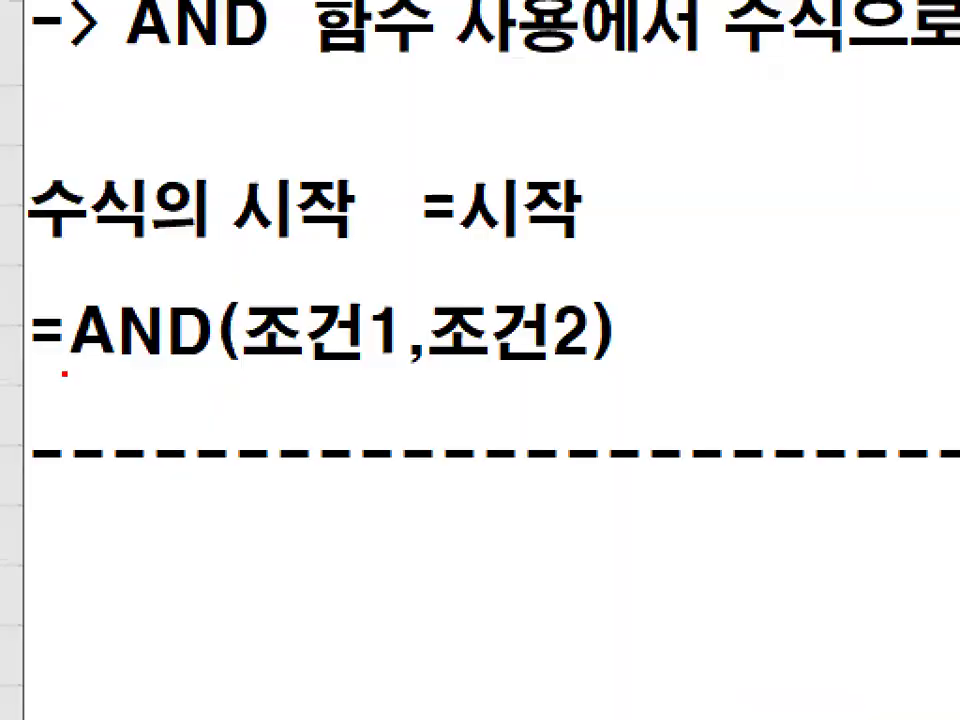
{"action": "key", "text": "Escape"}
Insert blank lines above =AND(조건1,조건2) and write the general syntax =함수명(인수) there.
{"action": "key", "text": "Return"}
{"action": "key", "text": "Return"}
{"action": "key", "text": "Return"}
{"action": "type", "text": "=함수명"}
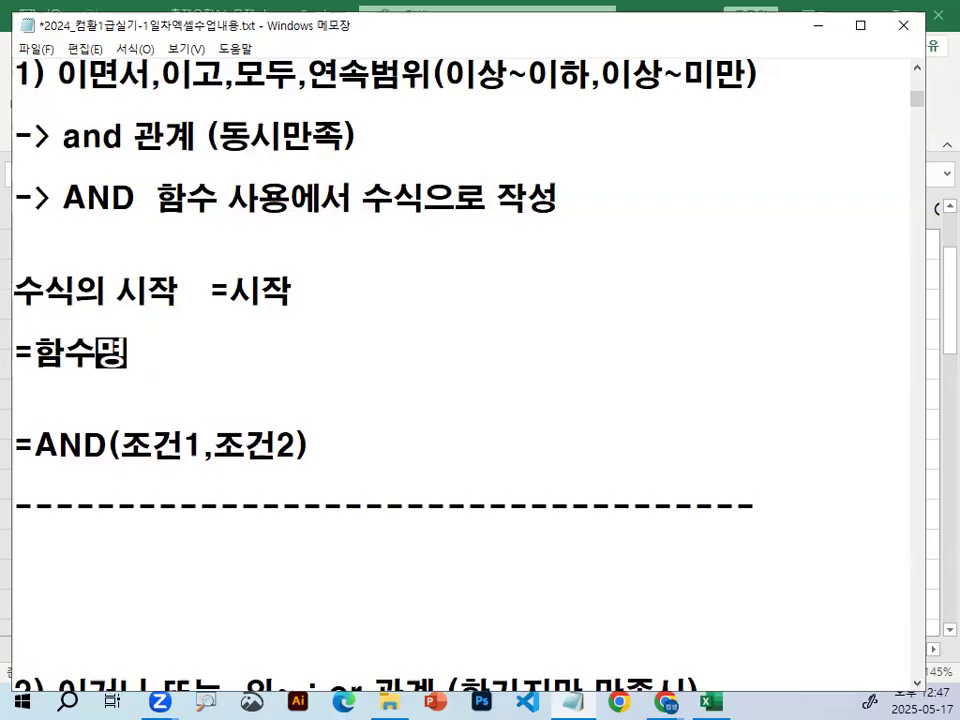
{"action": "type", "text": "(인수"}
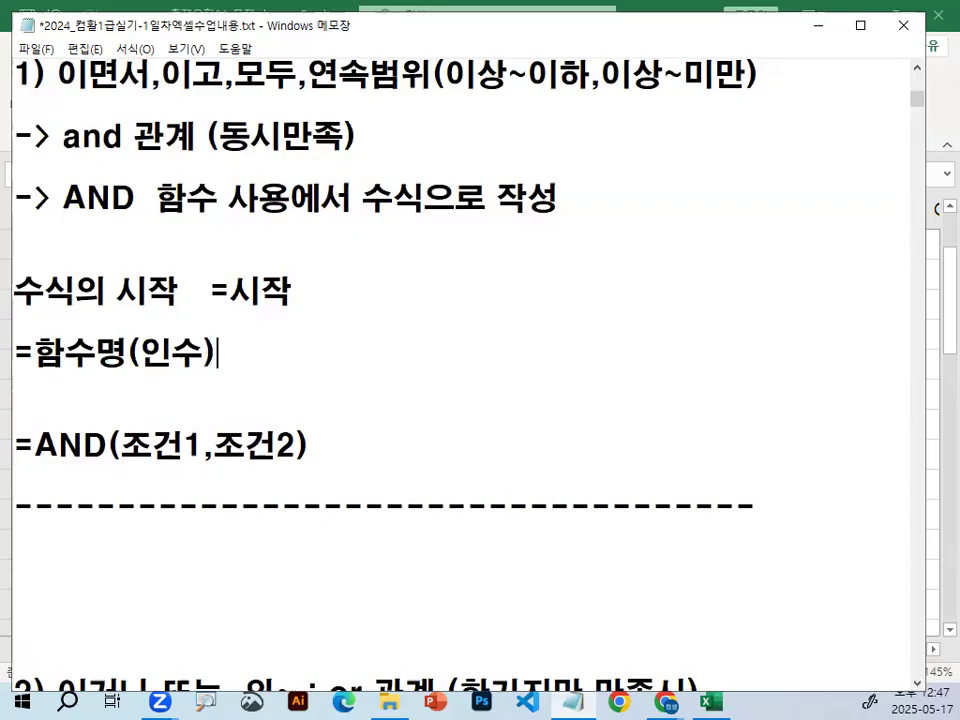
{"action": "type", "text": ")   인수가 여럿"}
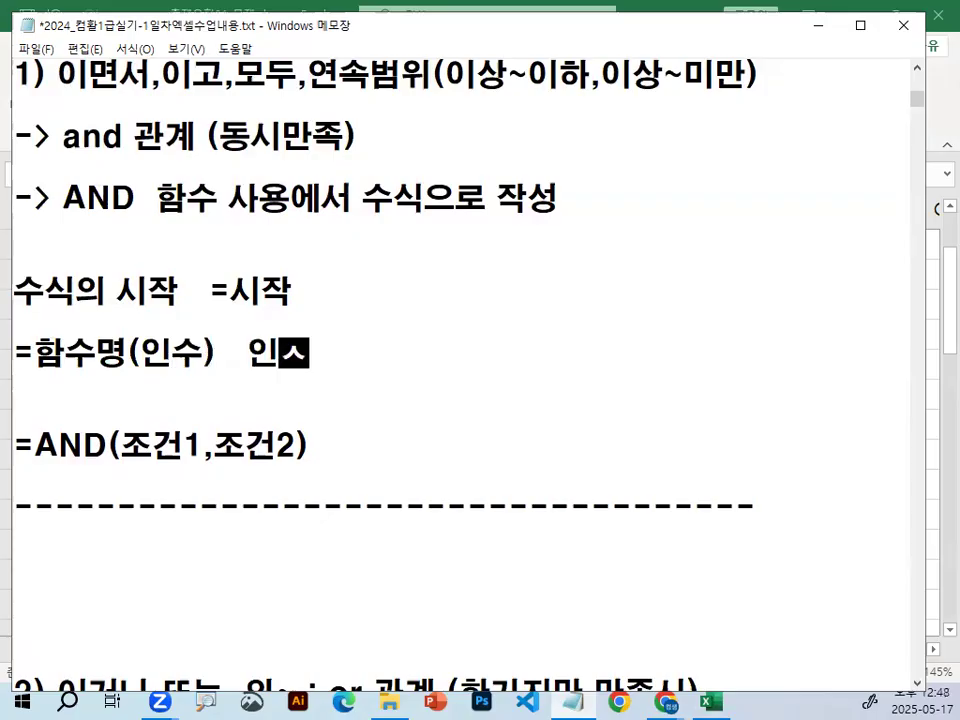
{"action": "type", "text": "개 들어갈"}
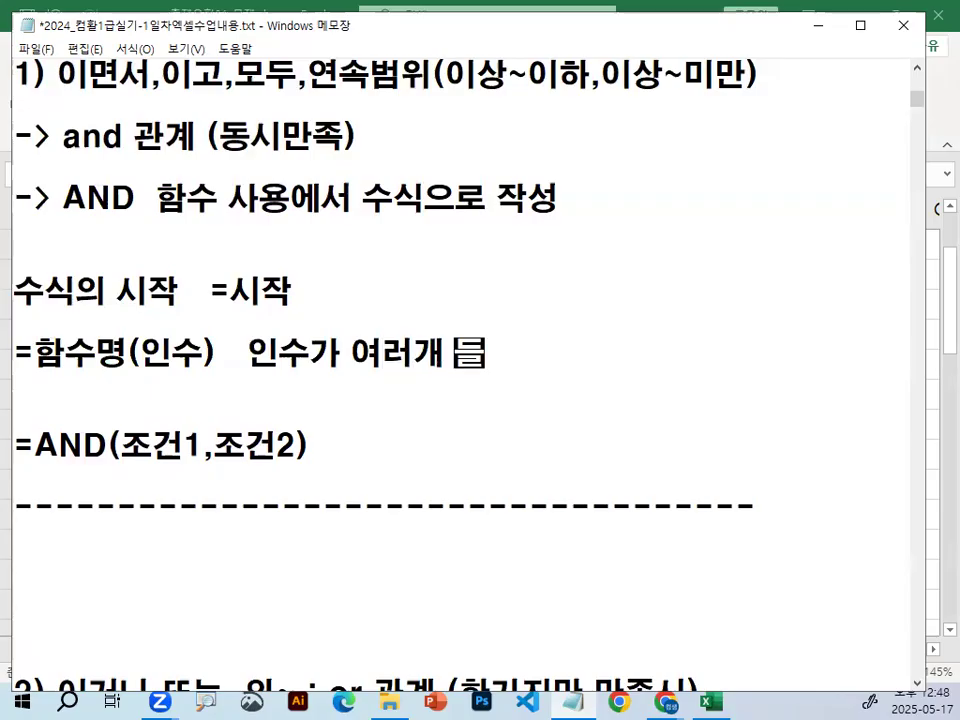
Append the note "인수가 여러개 들어갈 경우 쉼표," after =함수명(인수).
{"action": "key", "text": "BackSpace"}
{"action": "key", "text": "BackSpace"}
{"action": "type", "text": "갉더"}
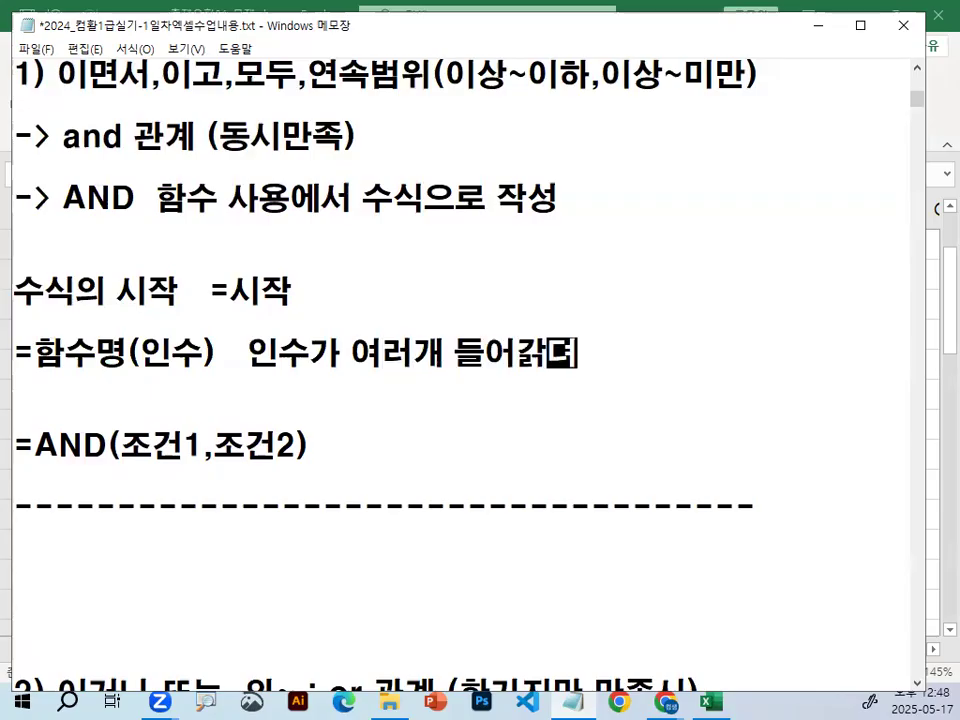
{"action": "key", "text": "BackSpace"}
{"action": "key", "text": "BackSpace"}
{"action": "key", "text": "BackSpace"}
{"action": "type", "text": "갈"}
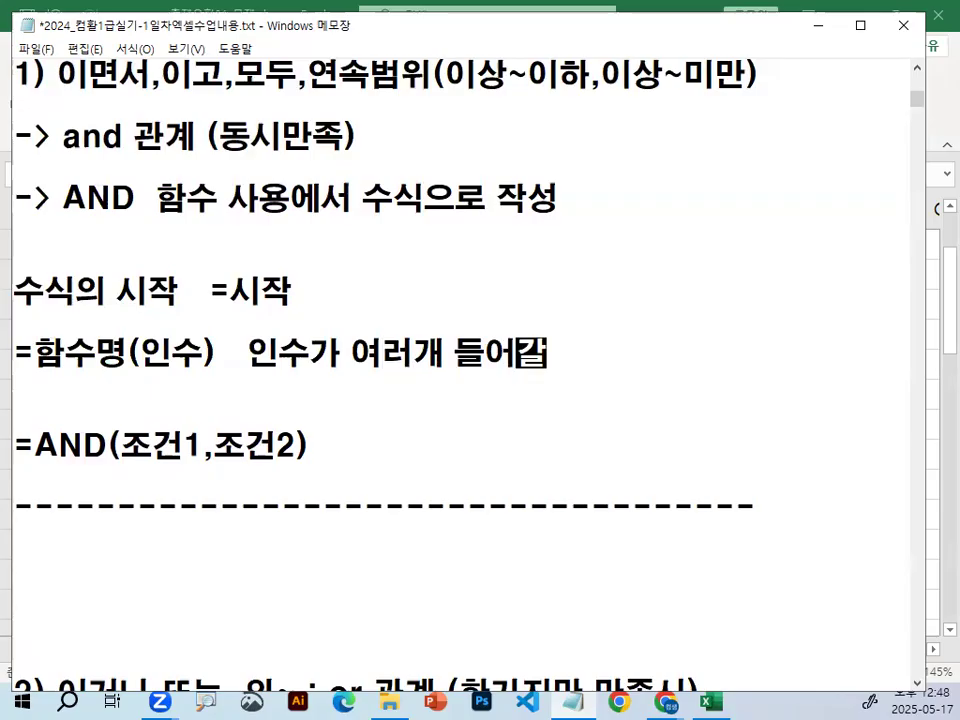
{"action": "type", "text": " 경우 "}
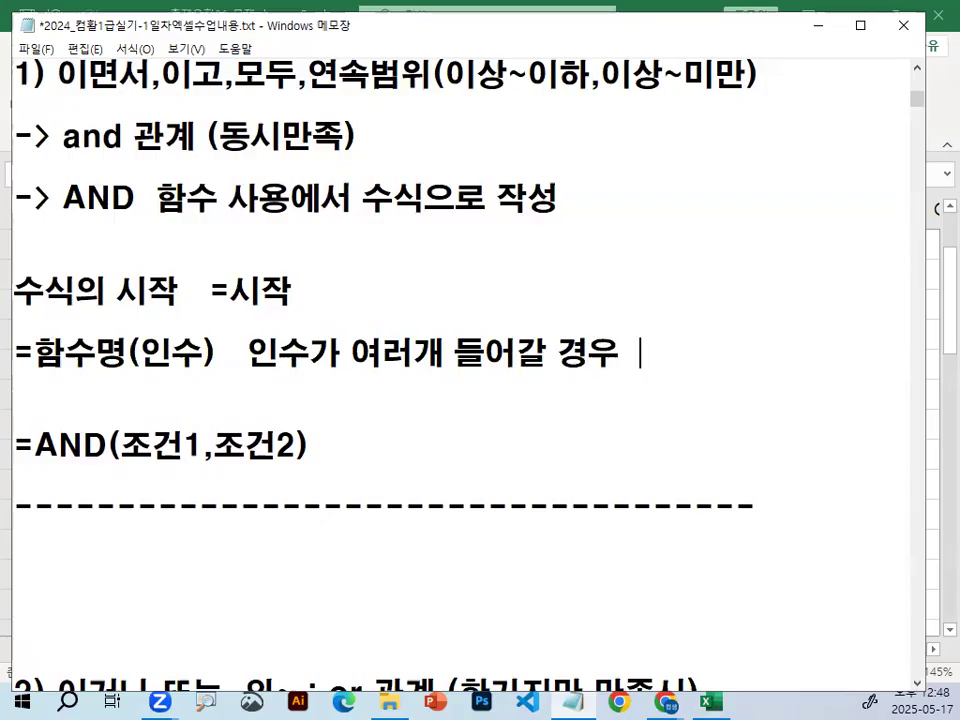
{"action": "type", "text": " 쉼표,"}
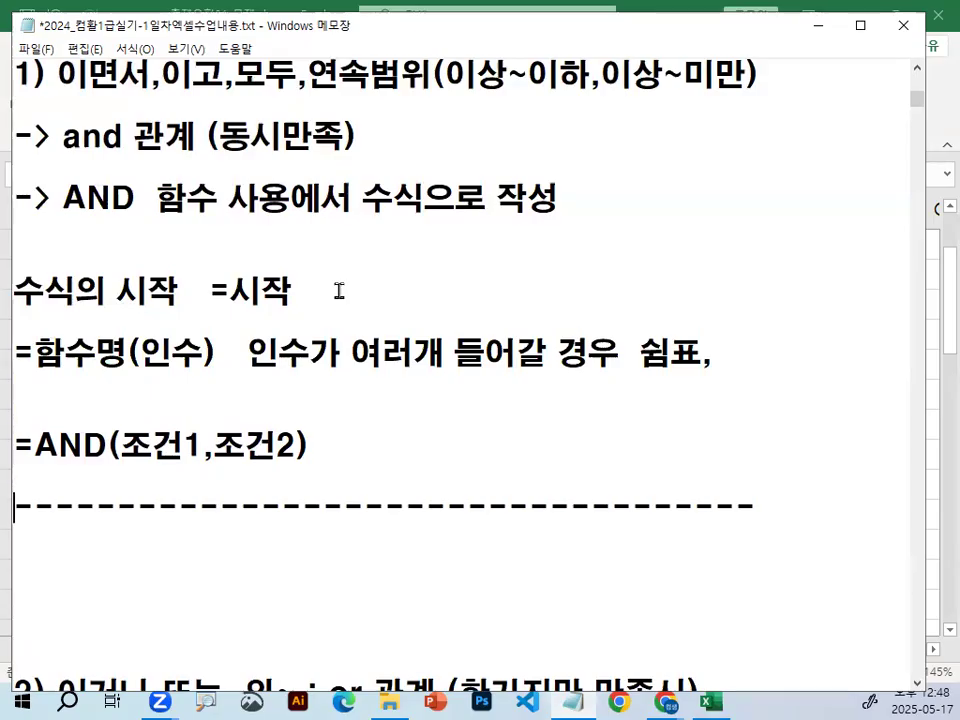
Add three blank lines below the dashed line under the =AND formula.
{"action": "key", "text": "Down"}
{"action": "key", "text": "Down"}
{"action": "key", "text": "Down"}
{"action": "key", "text": "Down"}
{"action": "key", "text": "Return"}
{"action": "key", "text": "Return"}
{"action": "key", "text": "Return"}
{"action": "key", "text": "Return"}
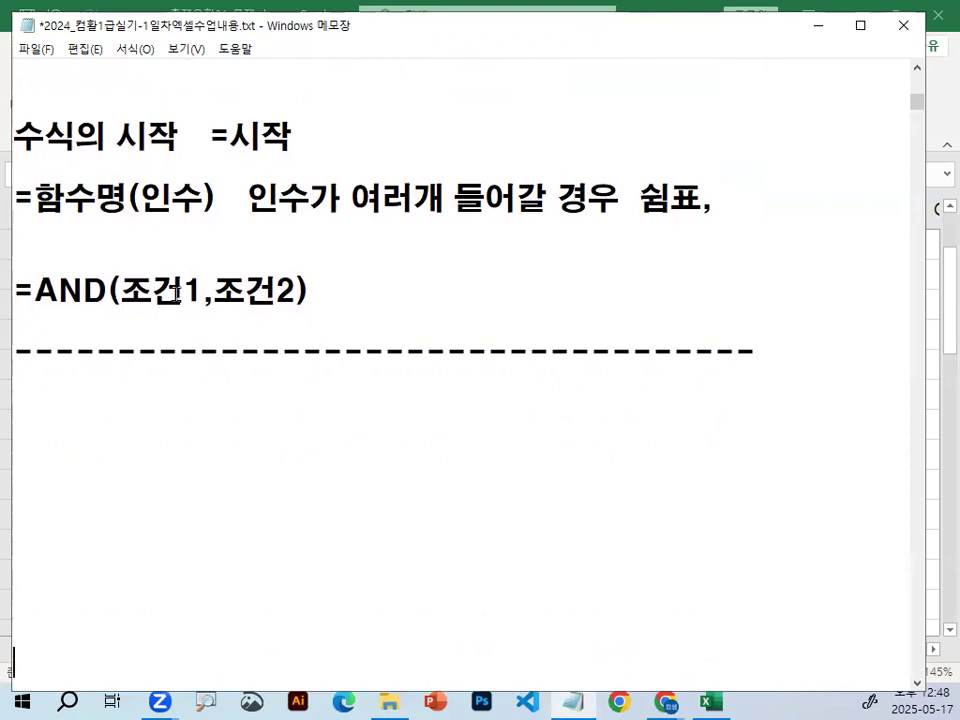
Circle 조건1 in the =AND formula with the red screen pen and clear the mark.
{"action": "key", "text": "ctrl+2"}
{"action": "mouse_move", "coordinate": [195, 297]}
{"action": "left_mouse_down"}
{"action": "mouse_move", "coordinate": [185, 308]}
{"action": "mouse_move", "coordinate": [122, 292]}
{"action": "mouse_move", "coordinate": [180, 264]}
{"action": "mouse_move", "coordinate": [194, 298]}
{"action": "left_mouse_up"}
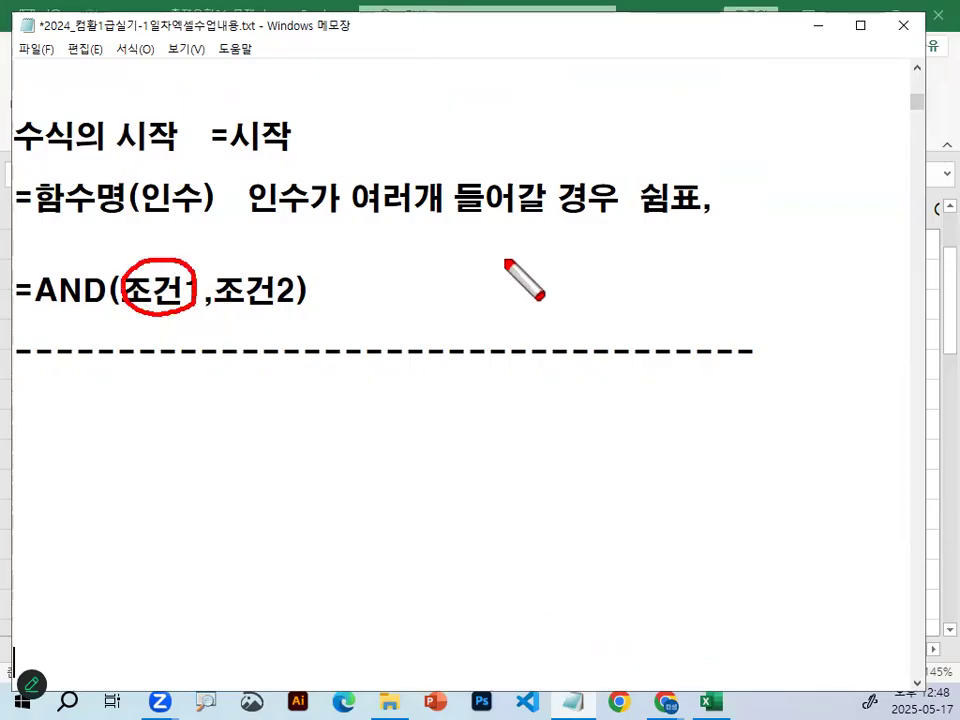
{"action": "key", "text": "Escape"}
Return to the Excel workbook 출제유형01_문제.xlsm and select sample cells D10, C7 and D7 in turn.
{"action": "left_click", "coordinate": [820, 27]}
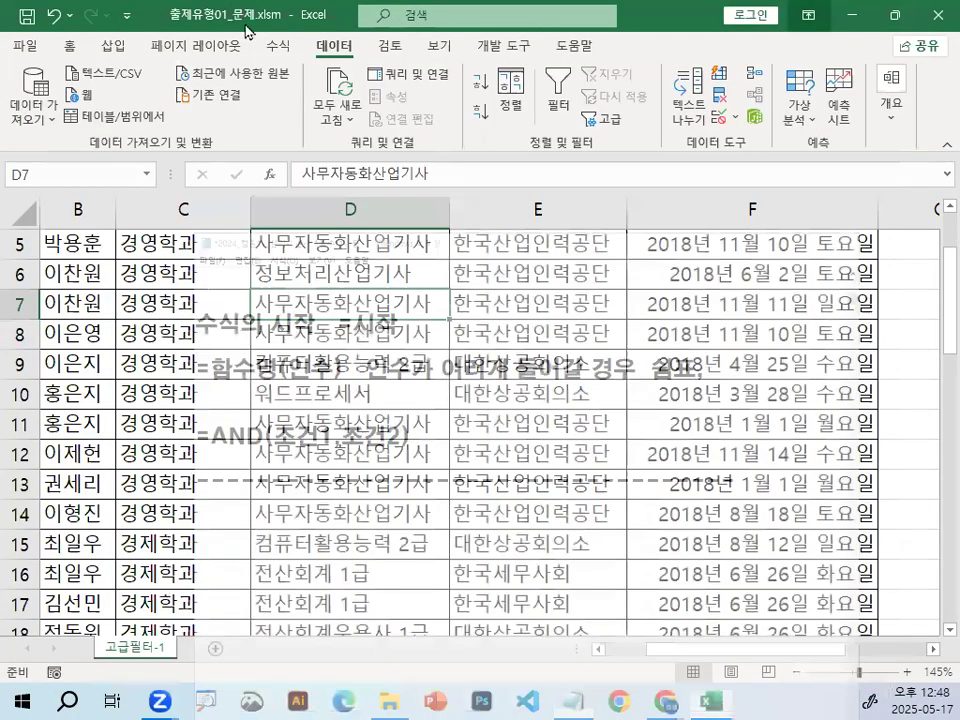
{"action": "left_click_drag", "start_coordinate": [397, 445], "coordinate": [391, 425]}
{"action": "left_click", "coordinate": [381, 391]}
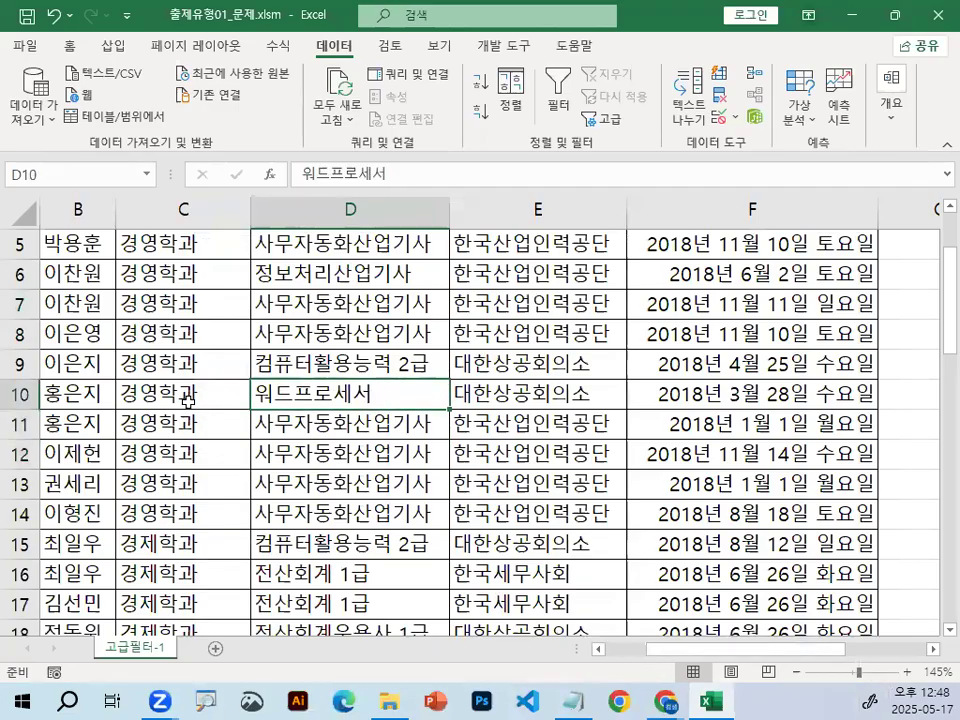
{"action": "left_click", "coordinate": [170, 302]}
{"action": "left_click", "coordinate": [324, 296]}
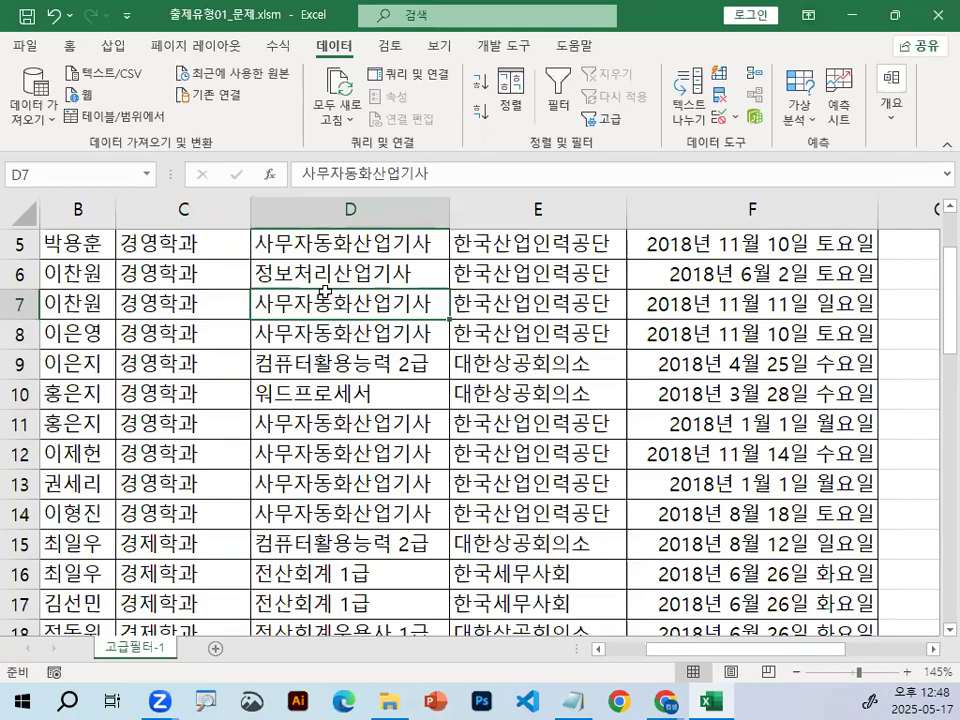
Create a blank workbook, set the font of the whole sheet to a견고딕, and select cell B2.
{"action": "key", "text": "ctrl+n"}
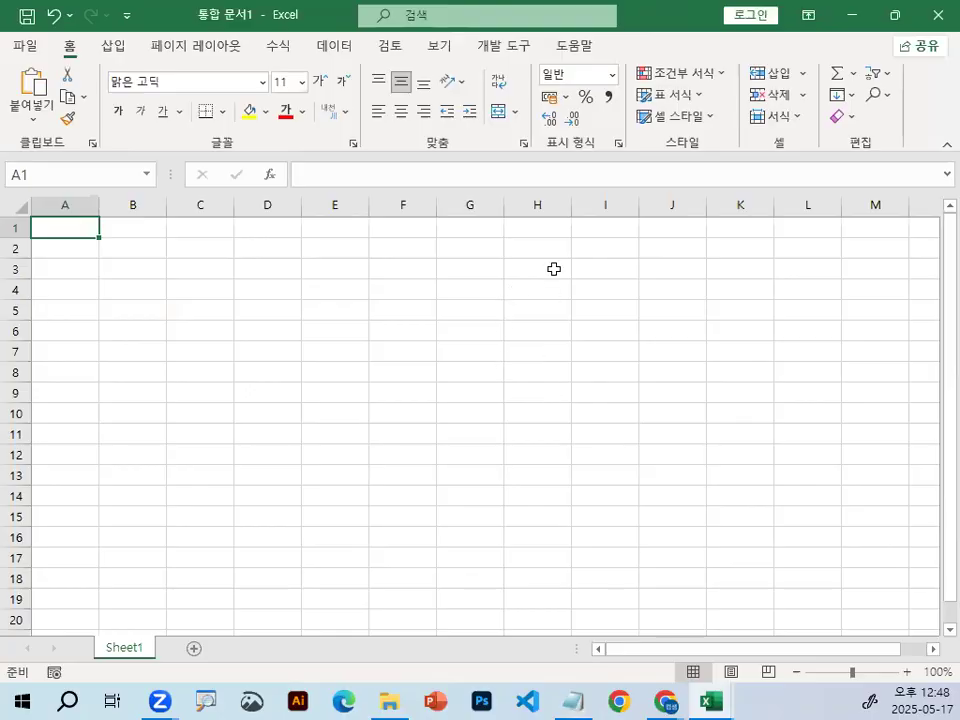
{"action": "left_click", "coordinate": [18, 206]}
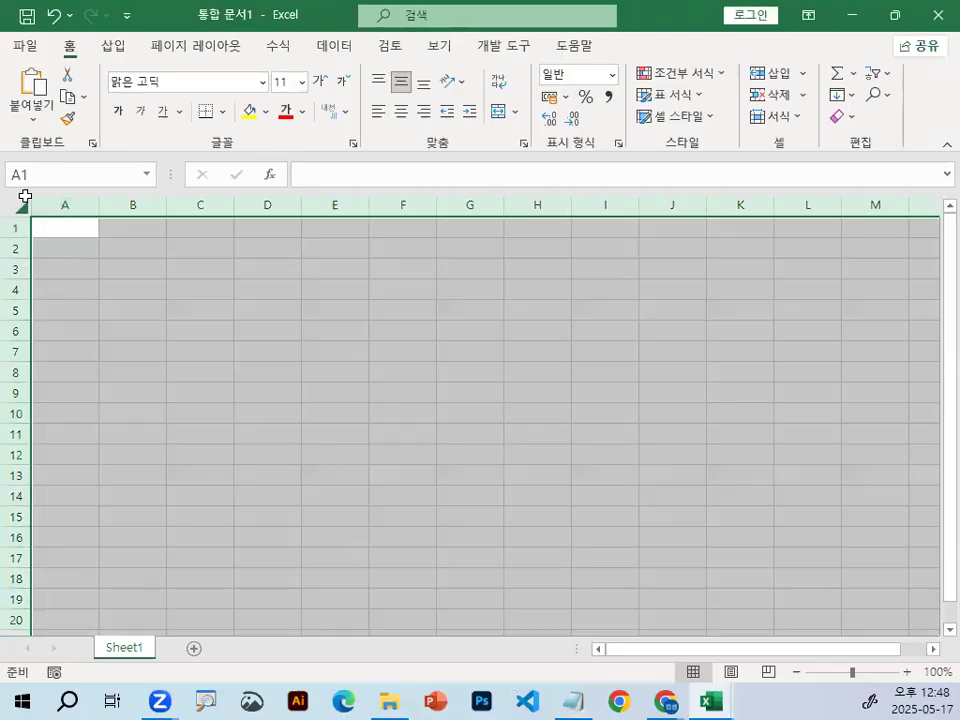
{"action": "left_click", "coordinate": [261, 84]}
{"action": "scroll", "coordinate": [266, 352], "scroll_direction": "down", "scroll_amount": 6}
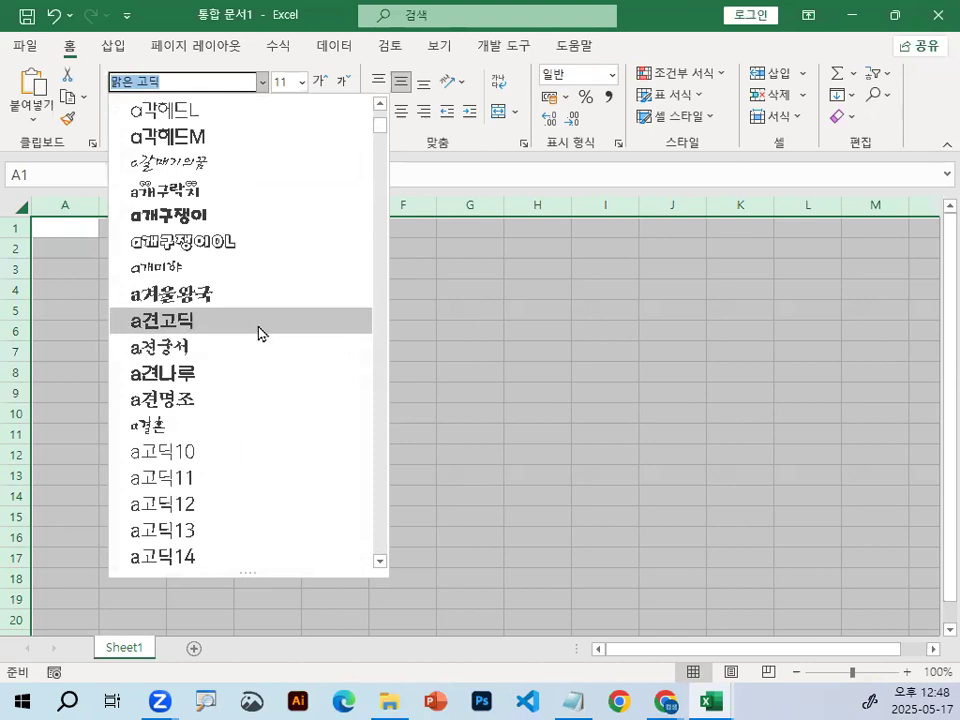
{"action": "left_click", "coordinate": [258, 320]}
{"action": "left_click", "coordinate": [258, 338]}
{"action": "scroll", "coordinate": [270, 318], "scroll_direction": "up", "scroll_amount": 9, "text": "ctrl"}
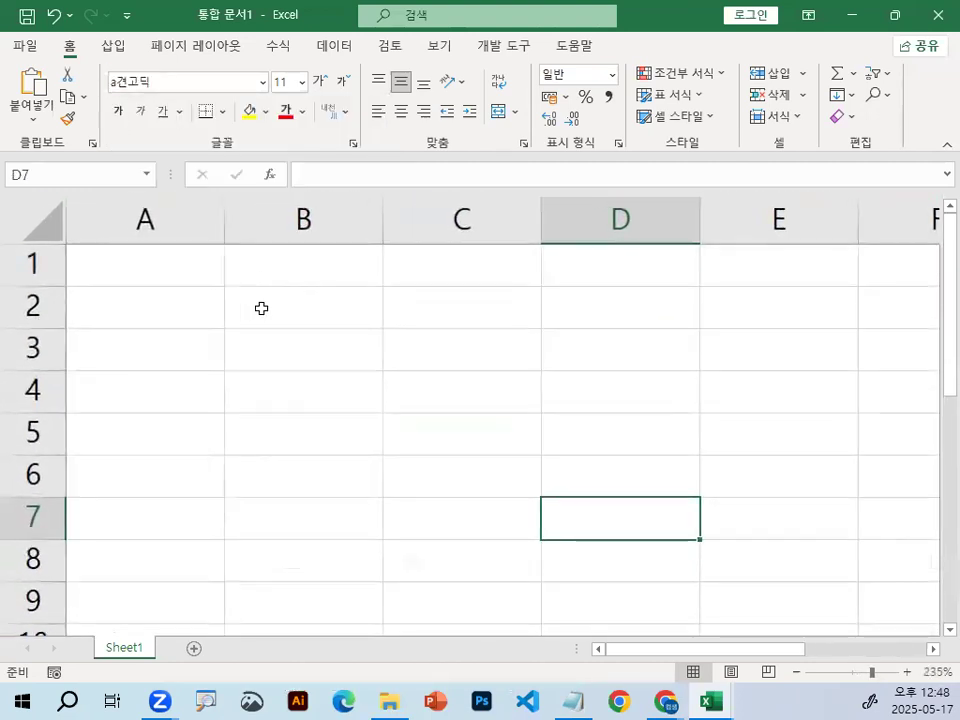
{"action": "left_click", "coordinate": [261, 308]}
Circle the row 1 header and the column A header with the red screen pen and clear the marks.
{"action": "mouse_move", "coordinate": [47, 272]}
{"action": "left_mouse_down"}
{"action": "mouse_move", "coordinate": [13, 248]}
{"action": "mouse_move", "coordinate": [52, 272]}
{"action": "left_mouse_up"}
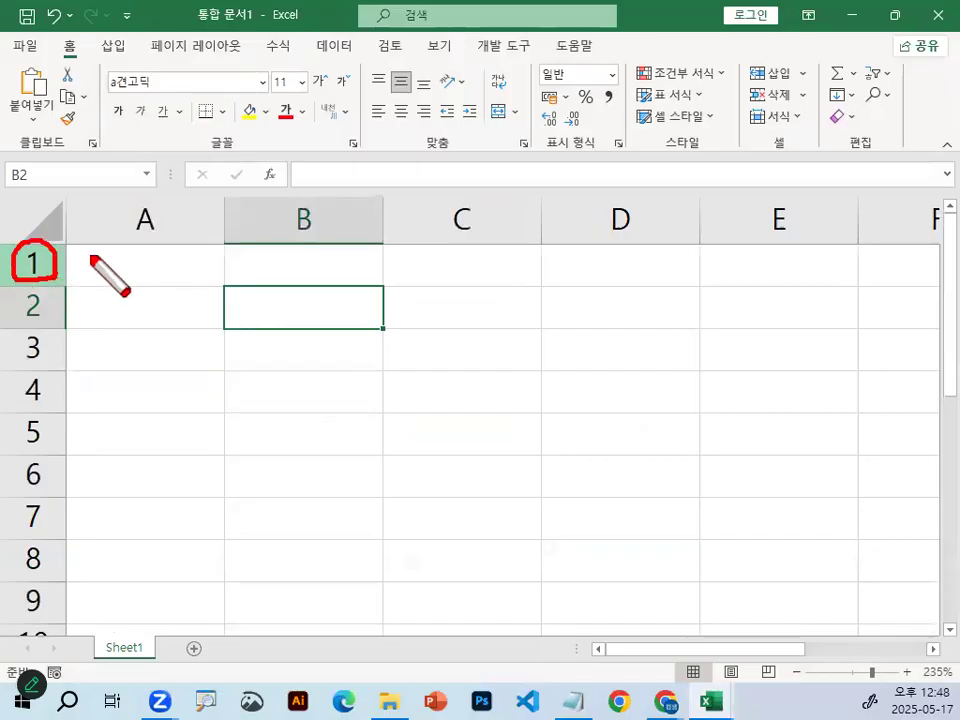
{"action": "mouse_move", "coordinate": [171, 240]}
{"action": "left_mouse_down"}
{"action": "mouse_move", "coordinate": [146, 204]}
{"action": "mouse_move", "coordinate": [163, 251]}
{"action": "mouse_move", "coordinate": [165, 237]}
{"action": "left_mouse_up"}
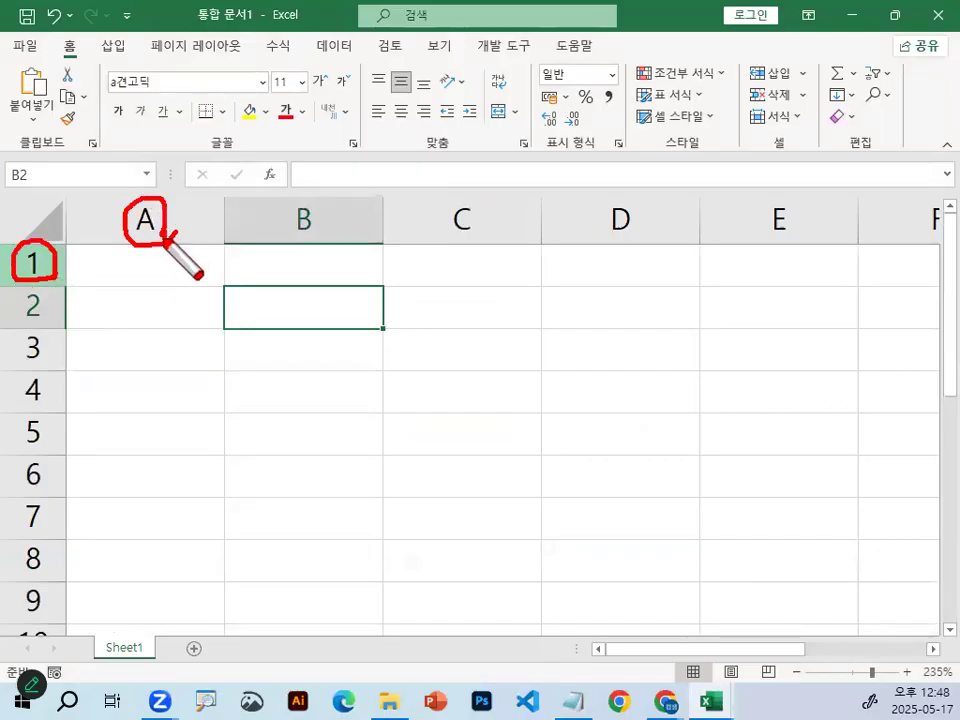
{"action": "key", "text": "Escape"}
Select rows 1, 2 and 3 in turn, followed by columns A and B.
{"action": "left_click", "coordinate": [32, 262]}
{"action": "left_click", "coordinate": [30, 313]}
{"action": "left_click", "coordinate": [30, 350]}
{"action": "left_click", "coordinate": [170, 219]}
{"action": "left_click", "coordinate": [320, 219]}
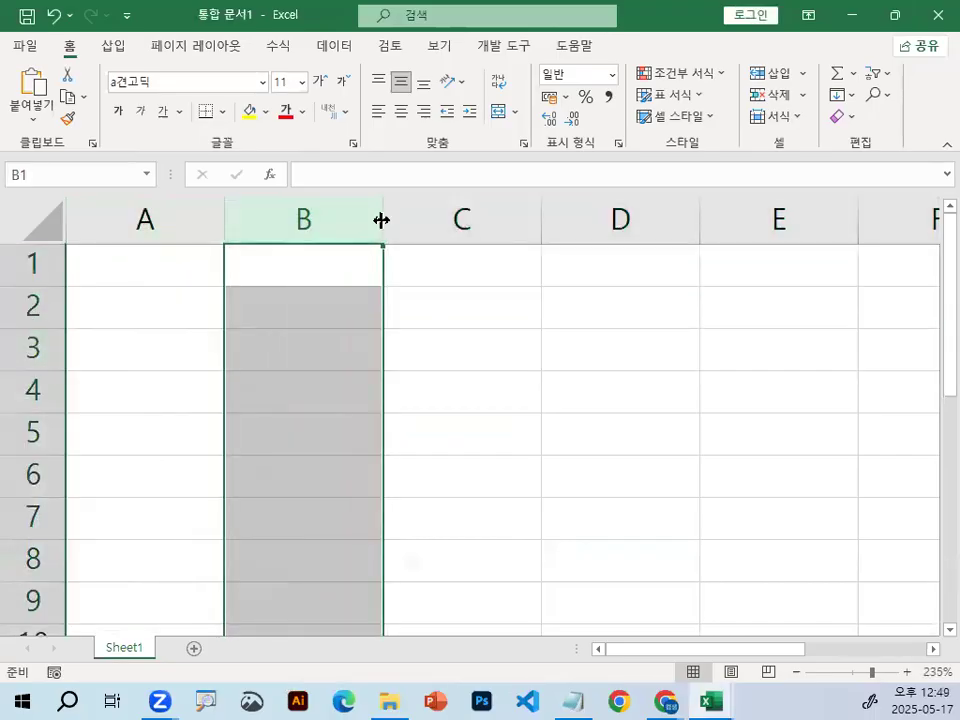
Select cell B2 and restore the new workbook to a floating window, enlarging it over the exercise workbook.
{"action": "left_click", "coordinate": [312, 340]}
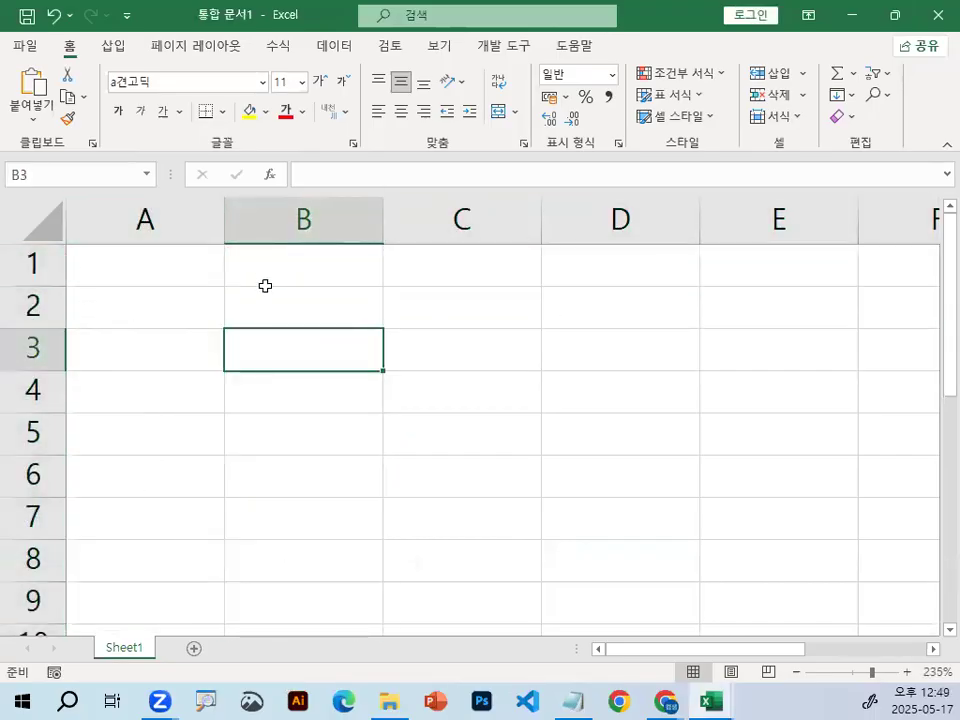
{"action": "left_click", "coordinate": [298, 291]}
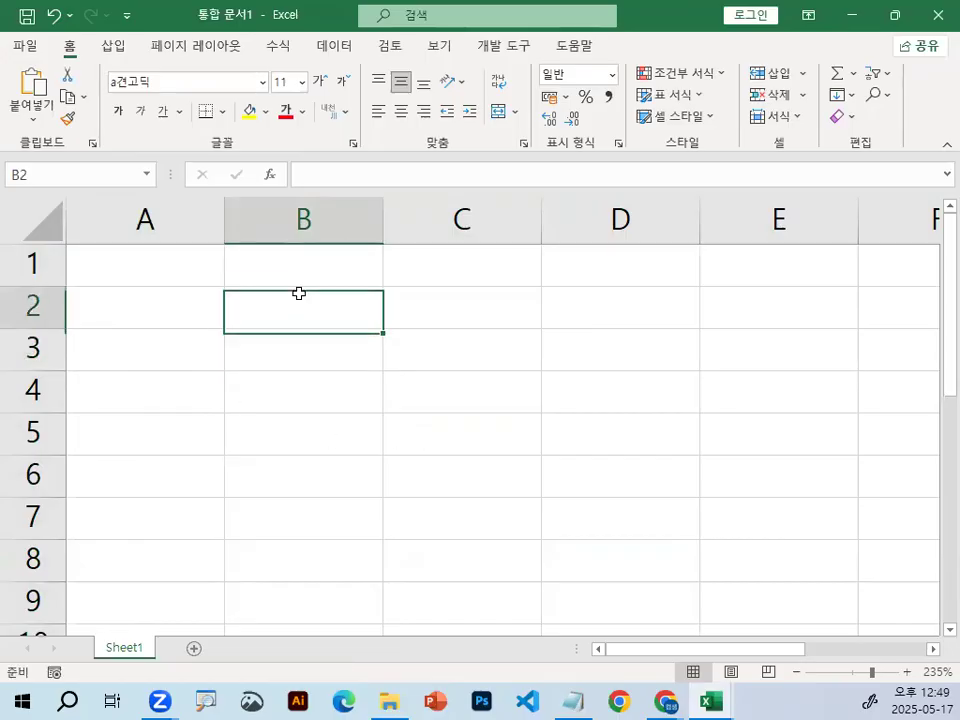
{"action": "double_click", "coordinate": [175, 22]}
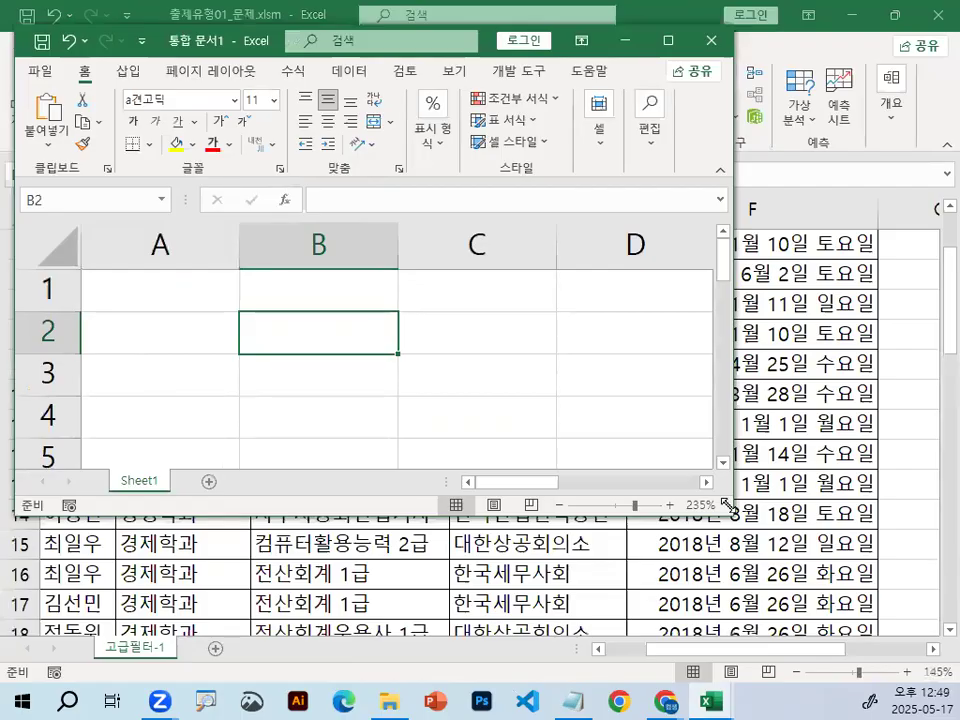
{"action": "left_click_drag", "start_coordinate": [730, 510], "coordinate": [946, 622]}
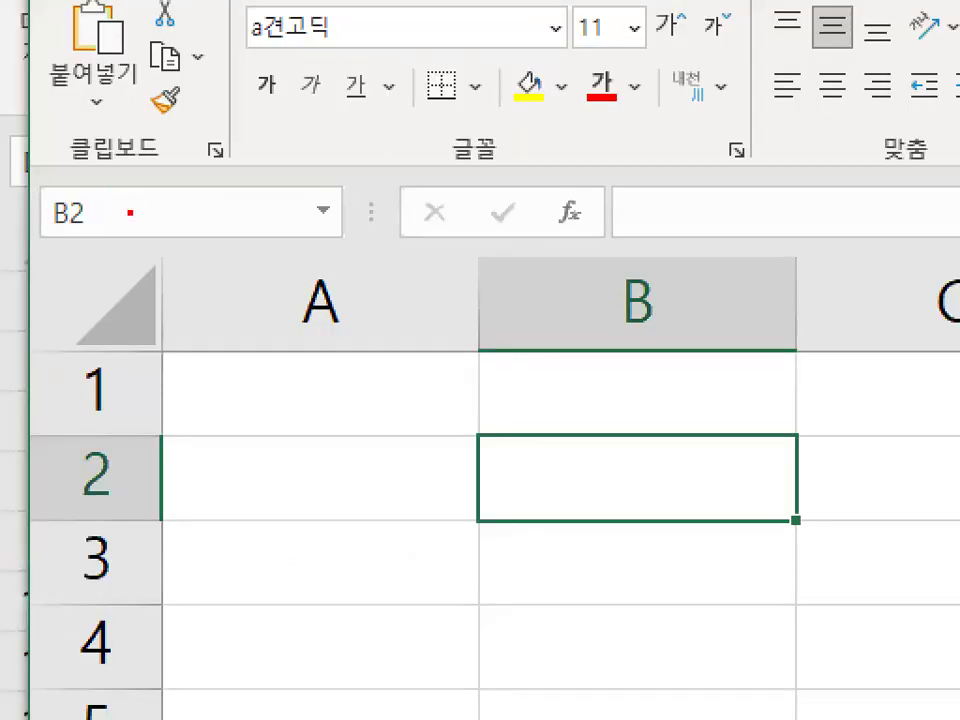
Mark the B2 cell address in the Name Box with a circle and check, clear them, and circle it once more before clearing.
{"action": "mouse_move", "coordinate": [130, 212]}
{"action": "left_mouse_down"}
{"action": "mouse_move", "coordinate": [22, 216]}
{"action": "mouse_move", "coordinate": [103, 230]}
{"action": "left_mouse_up"}
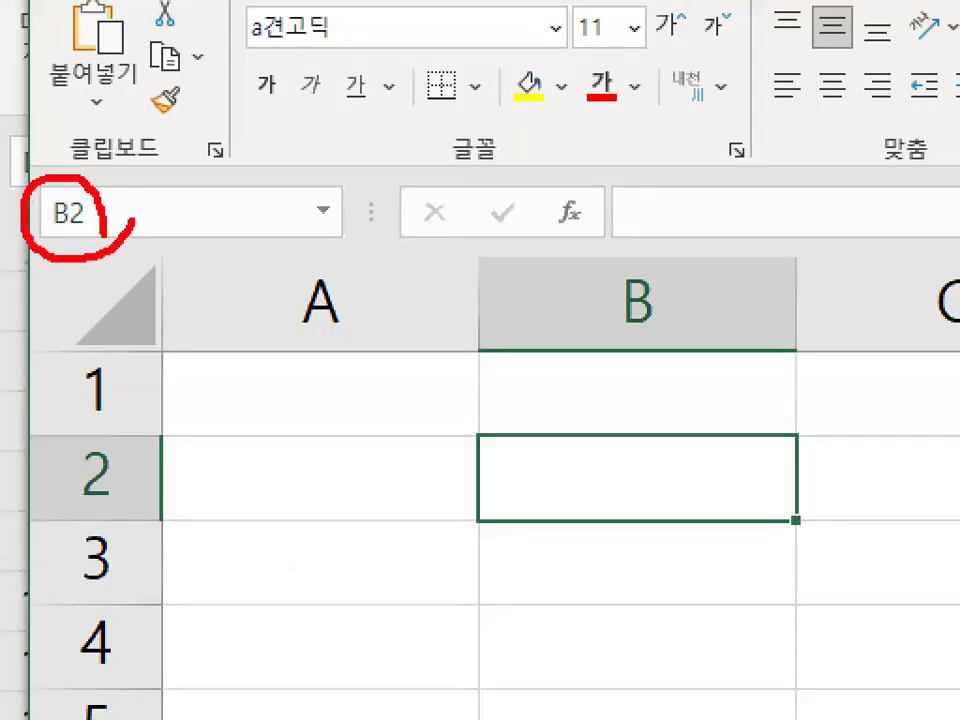
{"action": "left_click_drag", "start_coordinate": [155, 208], "coordinate": [245, 145]}
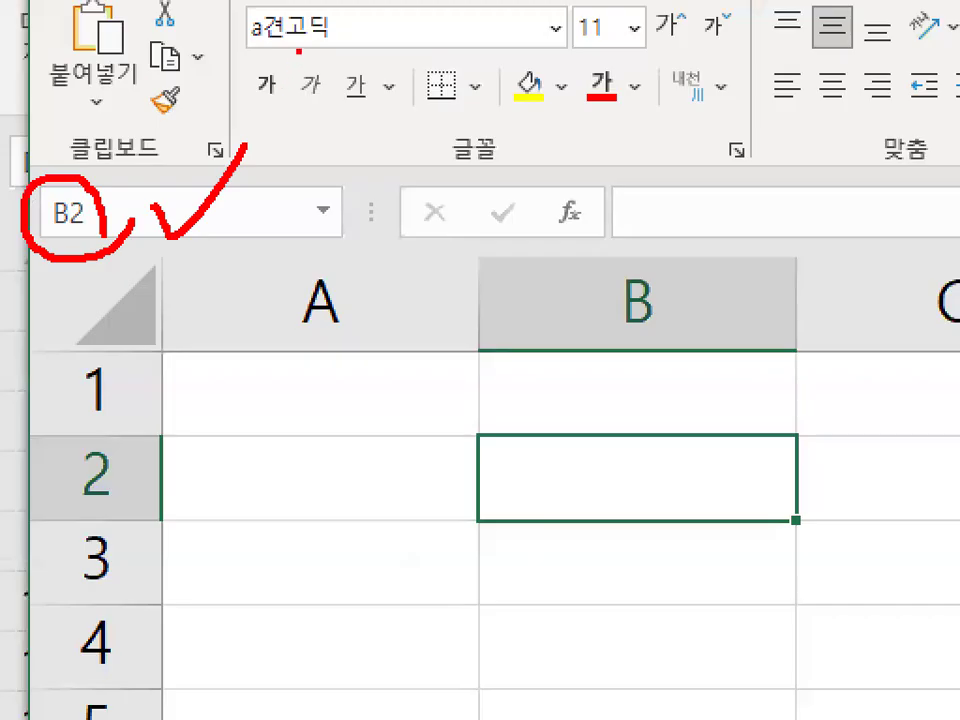
{"action": "mouse_move", "coordinate": [125, 217]}
{"action": "left_mouse_down"}
{"action": "mouse_move", "coordinate": [30, 198]}
{"action": "mouse_move", "coordinate": [136, 204]}
{"action": "left_mouse_up"}
{"action": "key", "text": "Escape"}
{"action": "key", "text": "ctrl+1"}
{"action": "left_click", "coordinate": [23, 203]}
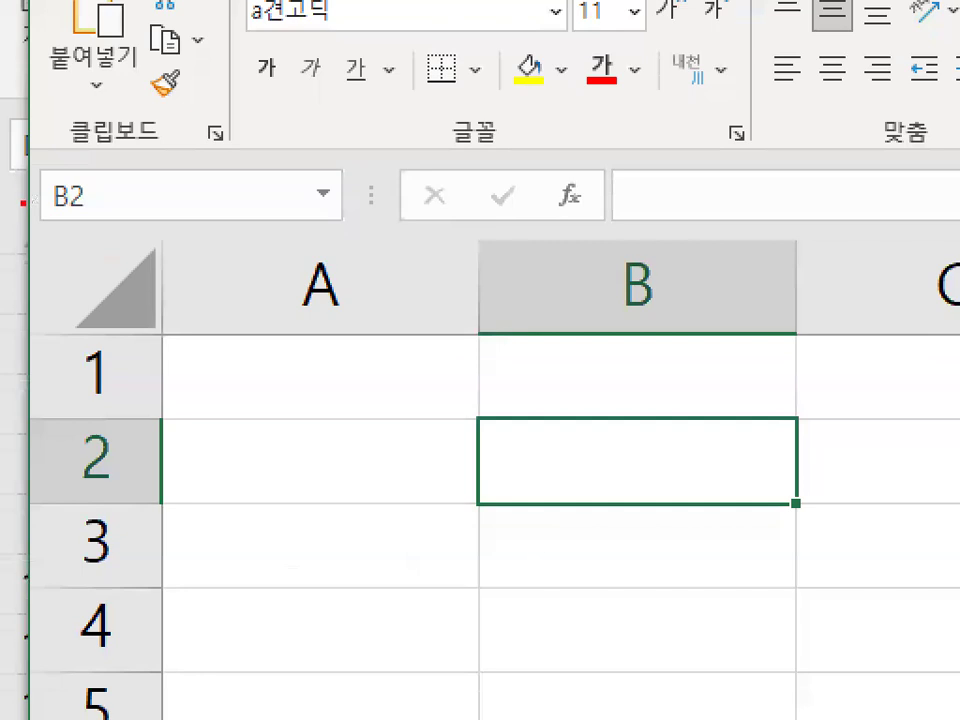
{"action": "mouse_move", "coordinate": [74, 186]}
{"action": "left_mouse_down"}
{"action": "mouse_move", "coordinate": [55, 220]}
{"action": "mouse_move", "coordinate": [88, 212]}
{"action": "left_mouse_up"}
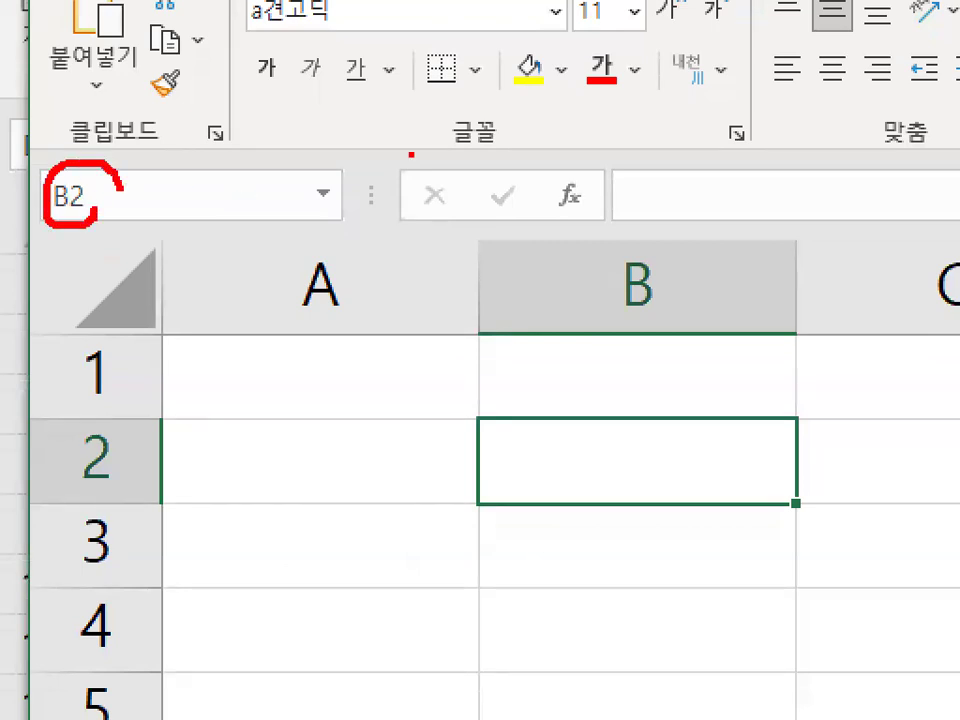
{"action": "key", "text": "Escape"}
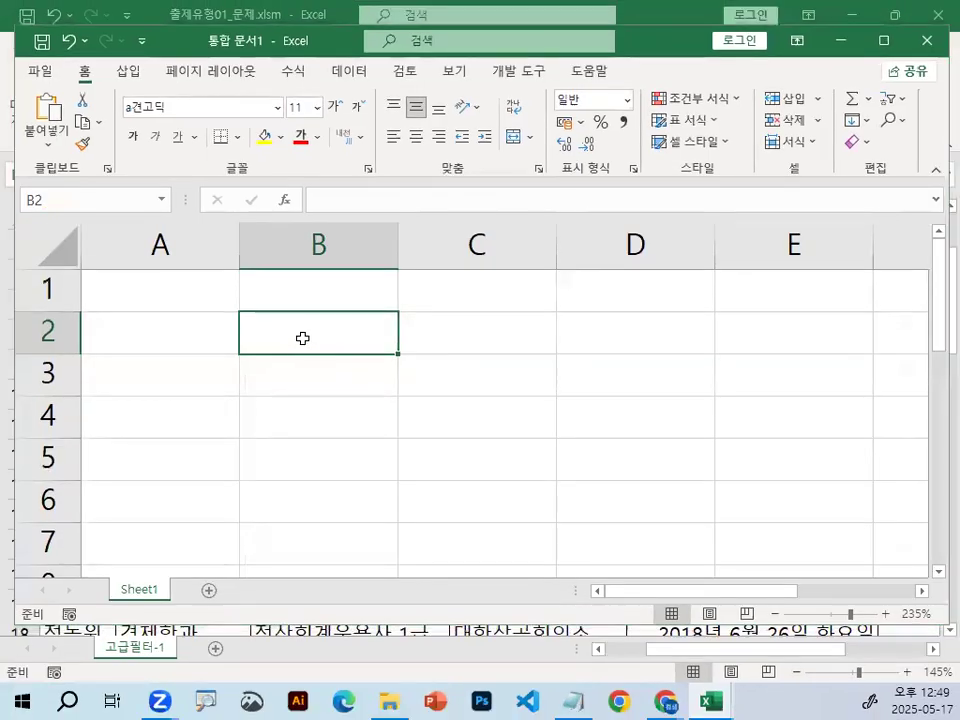
Circle cell B2 in the grid with the red screen pen and clear the drawing.
{"action": "key", "text": "ctrl+1"}
{"action": "left_click", "coordinate": [373, 322]}
{"action": "left_click_drag", "start_coordinate": [410, 330], "coordinate": [364, 342]}
{"action": "key", "text": "Escape"}
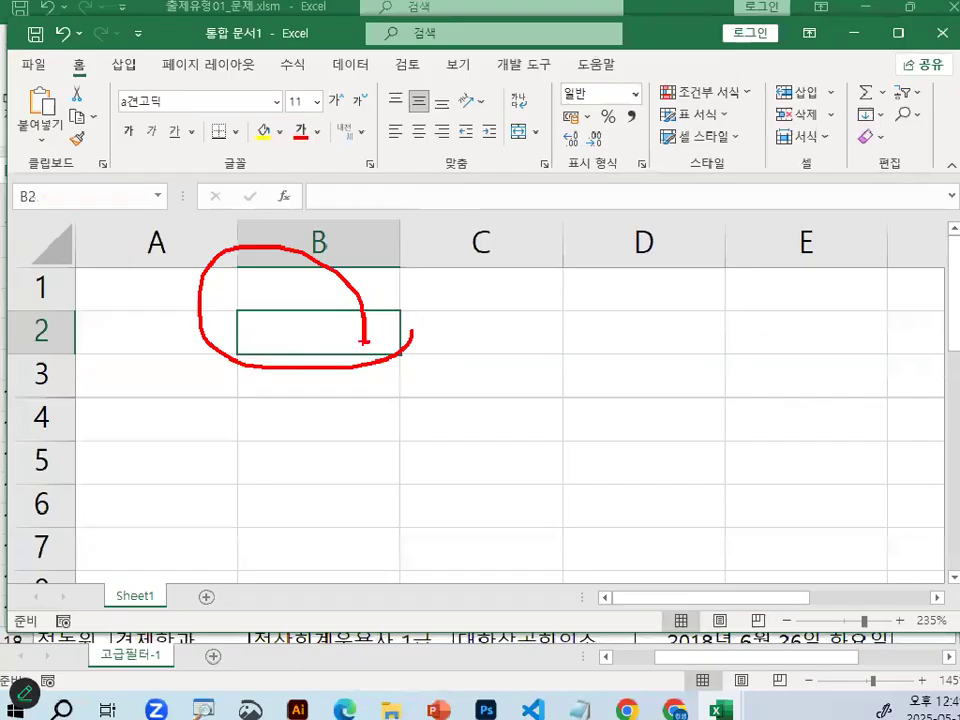
Move the new workbook's window slightly upward, enter 가 in cell B2 and 100 in cell B3.
{"action": "left_click_drag", "start_coordinate": [339, 40], "coordinate": [338, 29]}
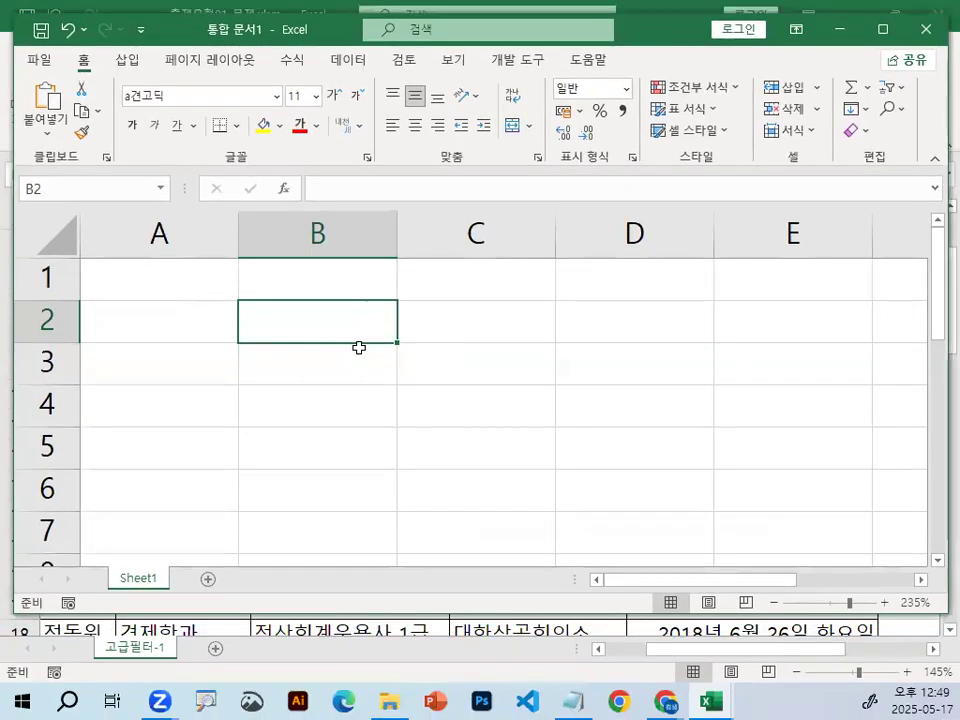
{"action": "type", "text": "가"}
{"action": "key", "text": "Return"}
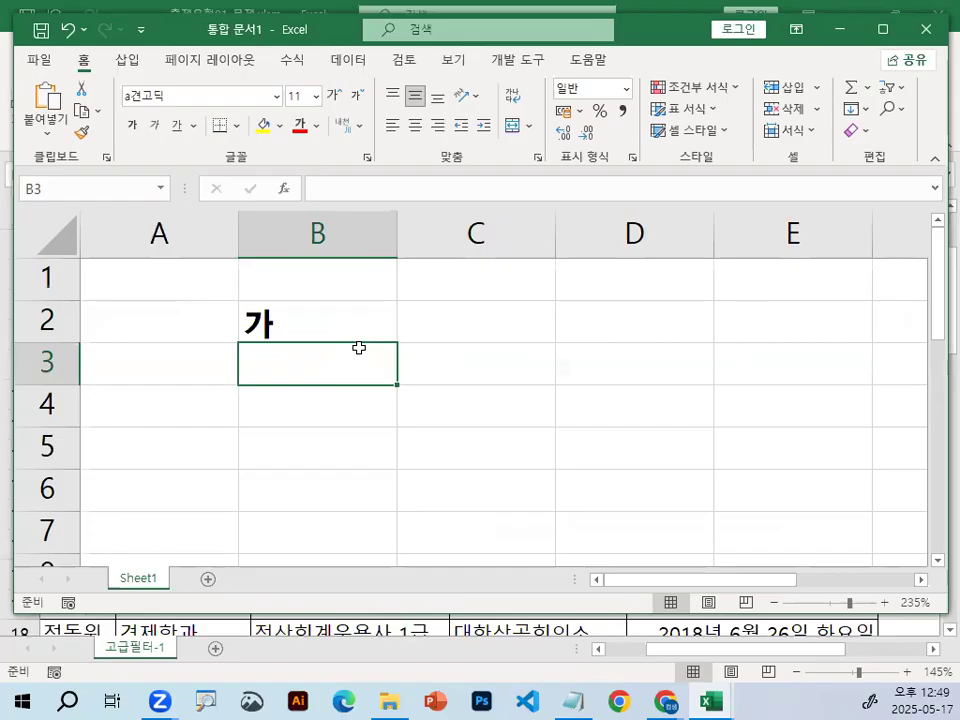
{"action": "type", "text": "100"}
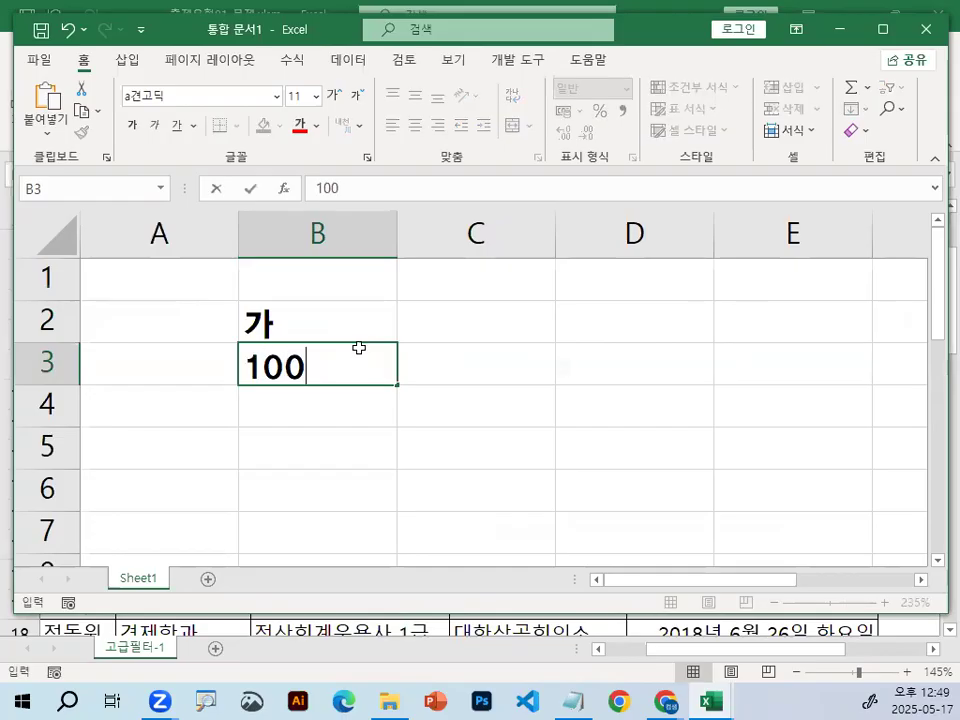
{"action": "key", "text": "Return"}
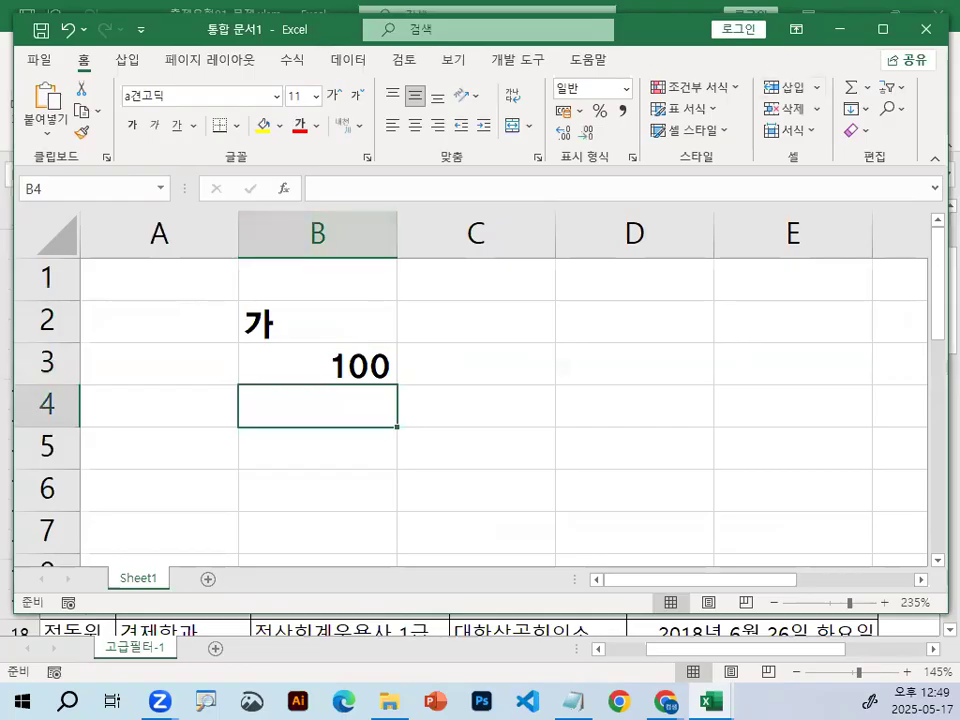
Enter the heading 조건식 순서 in cell B5.
{"action": "left_click", "coordinate": [379, 298]}
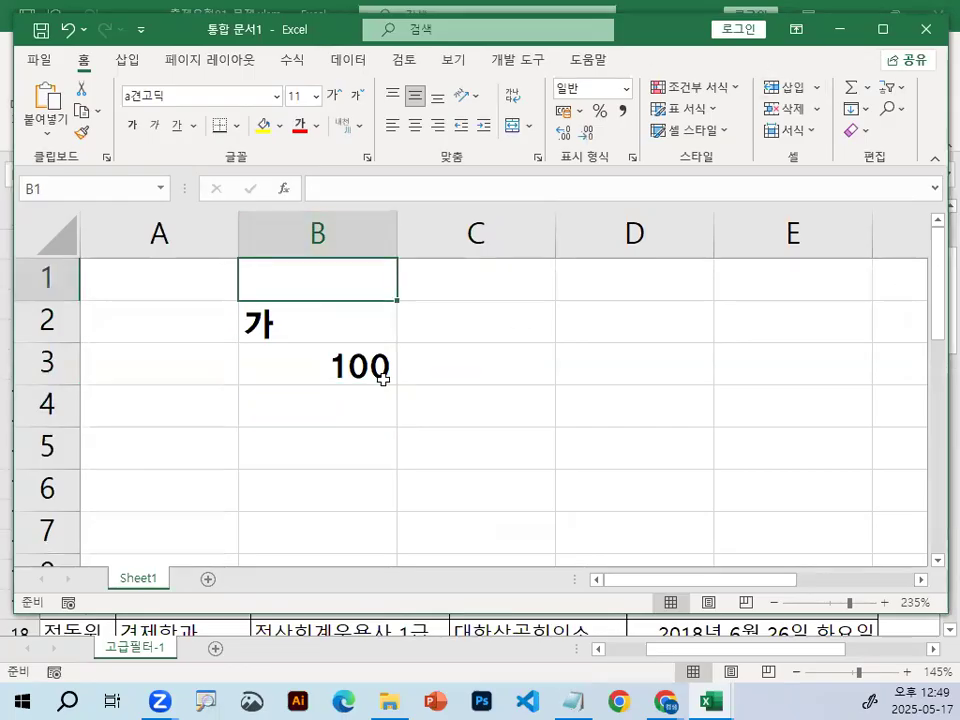
{"action": "left_click", "coordinate": [308, 447]}
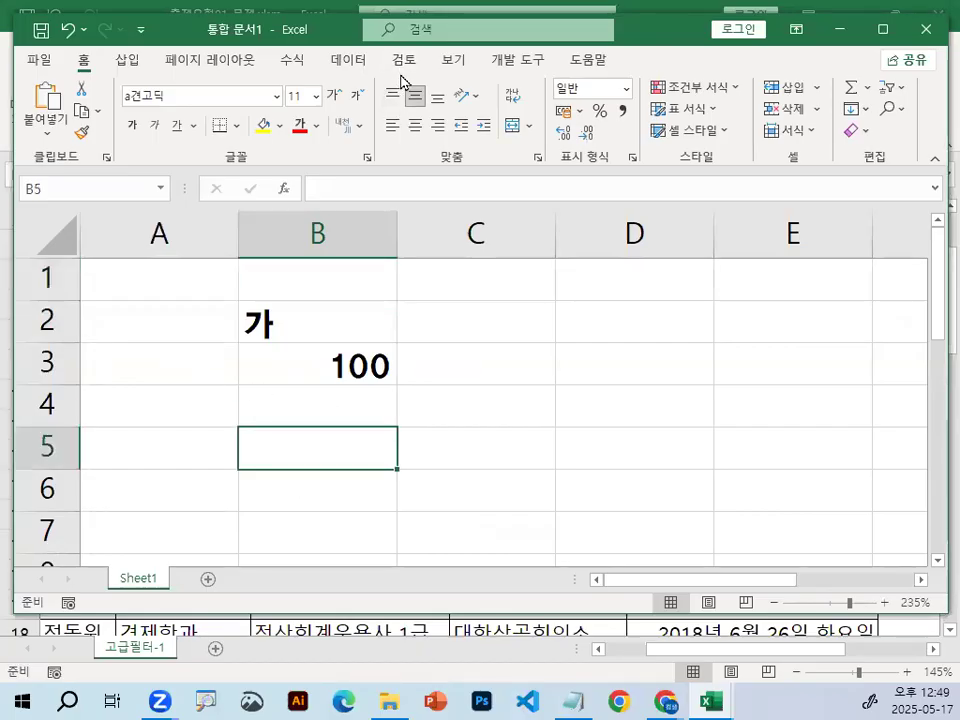
{"action": "scroll", "coordinate": [377, 367], "scroll_direction": "down", "scroll_amount": 1}
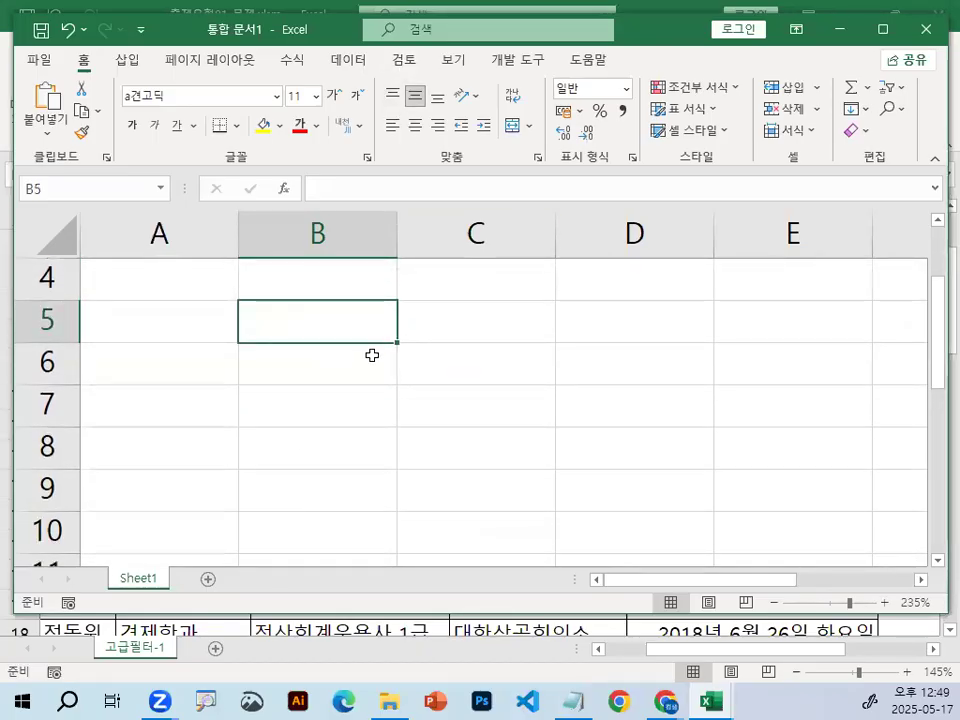
{"action": "type", "text": "ㄷㅈ"}
{"action": "key", "text": "BackSpace"}
{"action": "key", "text": "BackSpace"}
{"action": "type", "text": "wh"}
{"action": "key", "text": "BackSpace"}
{"action": "key", "text": "BackSpace"}
{"action": "key", "text": "Hangul"}
{"action": "type", "text": "족"}
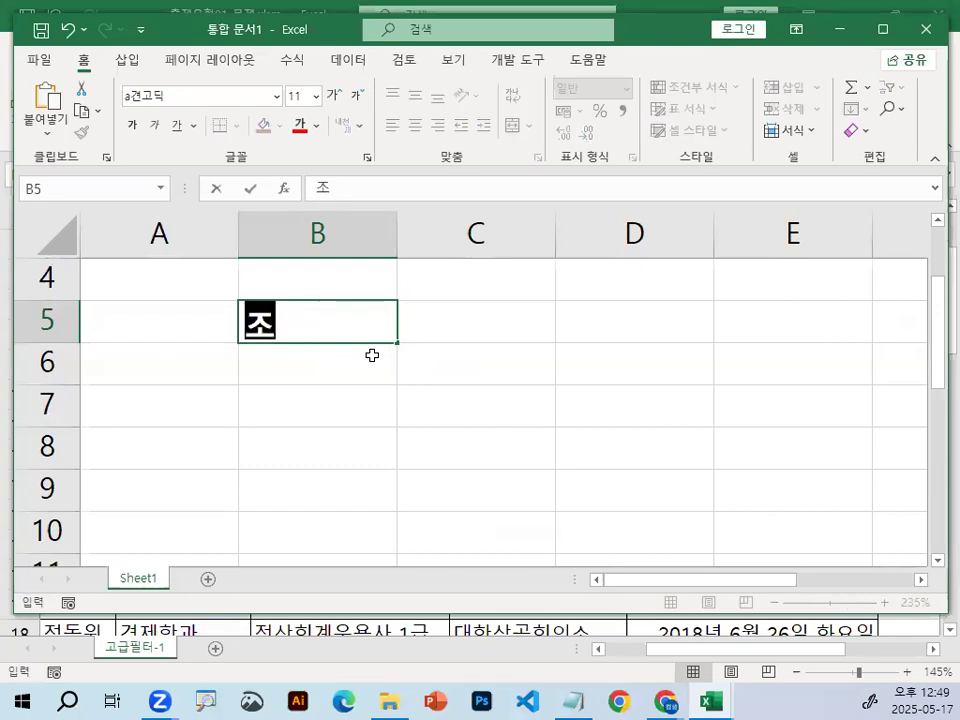
{"action": "type", "text": "건식 "}
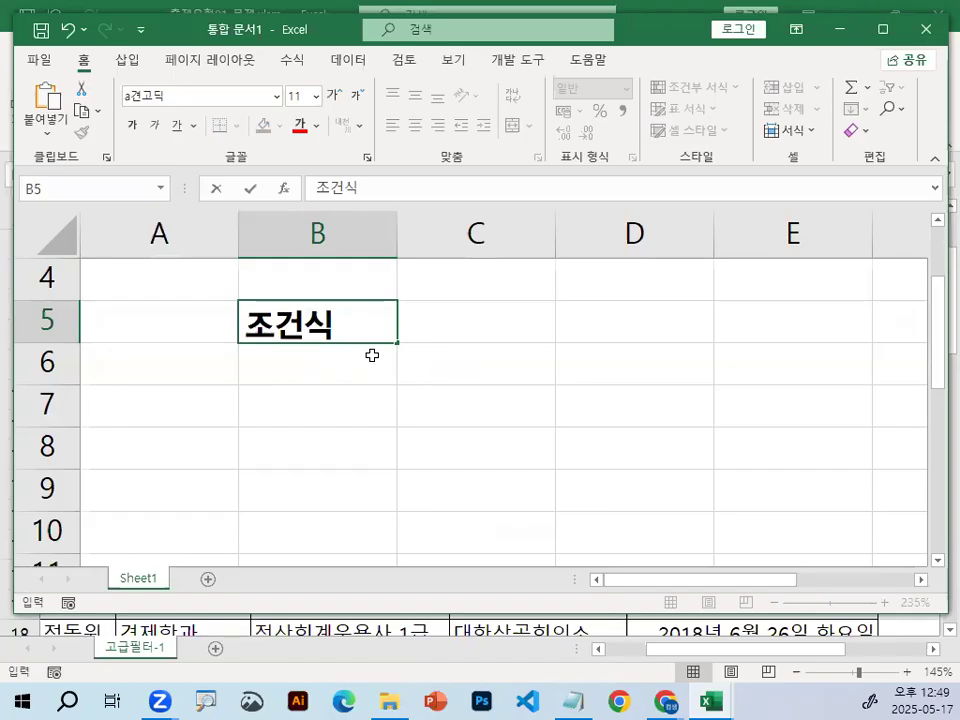
{"action": "type", "text": "순서"}
{"action": "key", "text": "Return"}
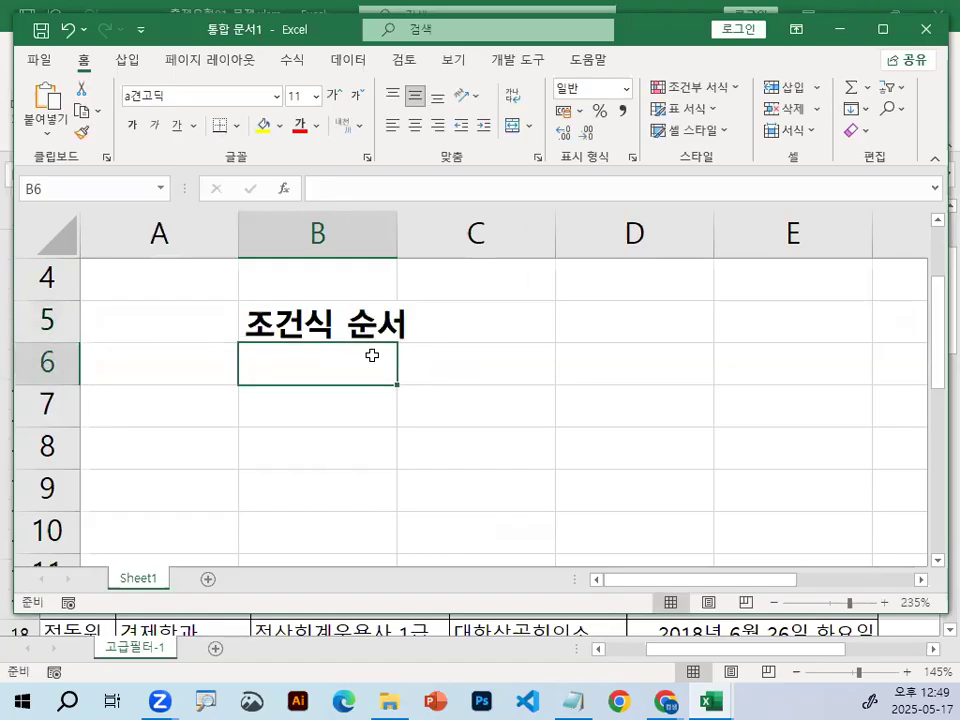
Enter 셀주소 비교연산자 비교값 in cell B6 and collapse the ribbon.
{"action": "type", "text": "셀주"}
{"action": "type", "text": "비교연산자"}
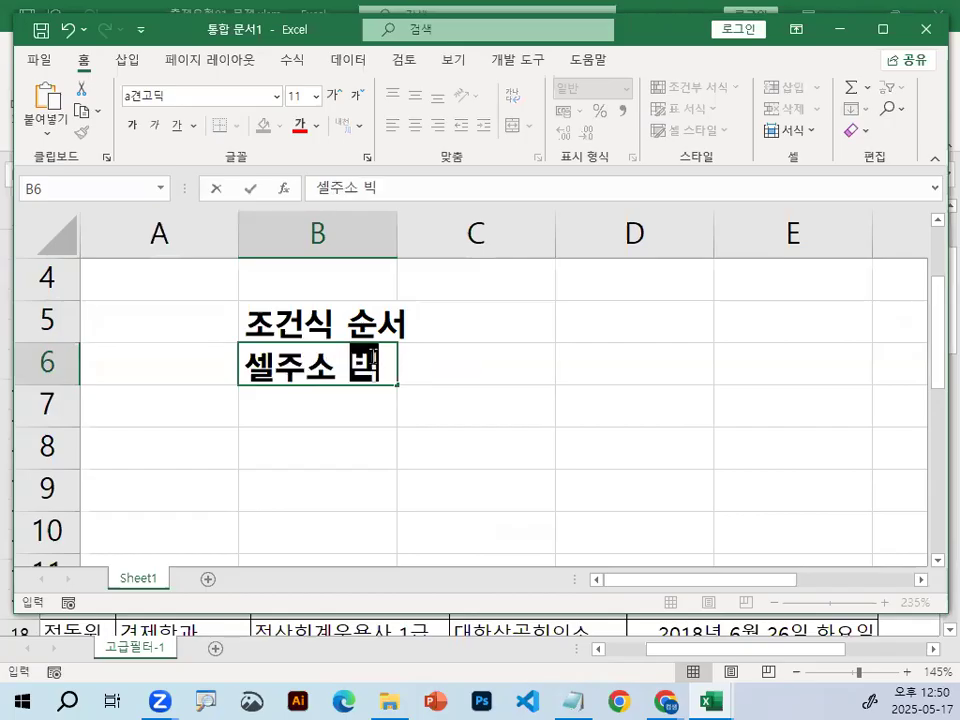
{"action": "type", "text": " 비교값"}
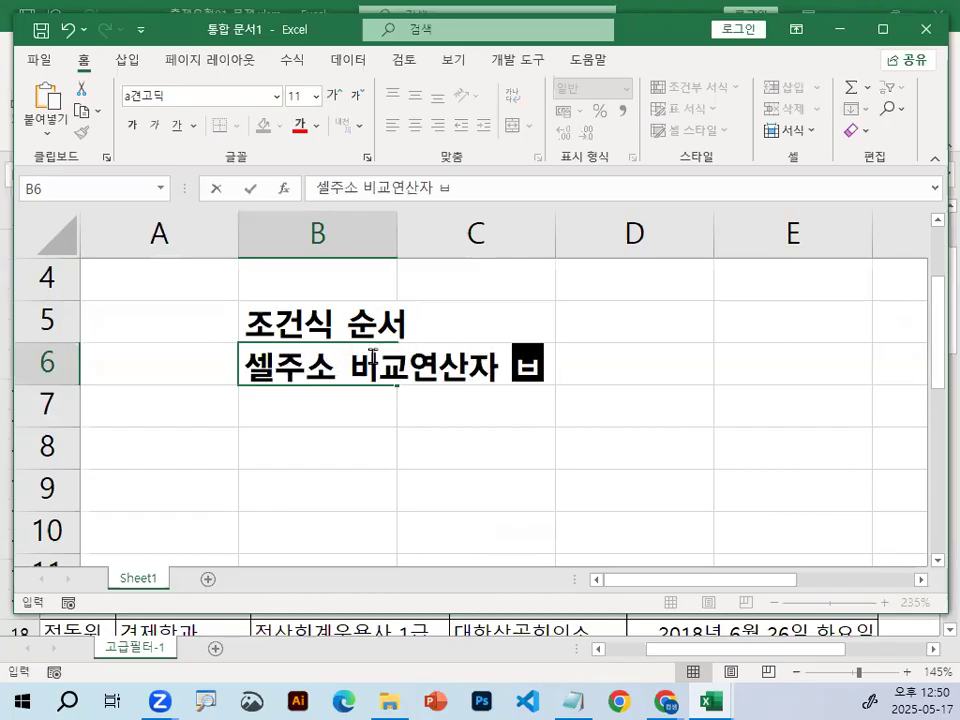
{"action": "key", "text": "Return"}
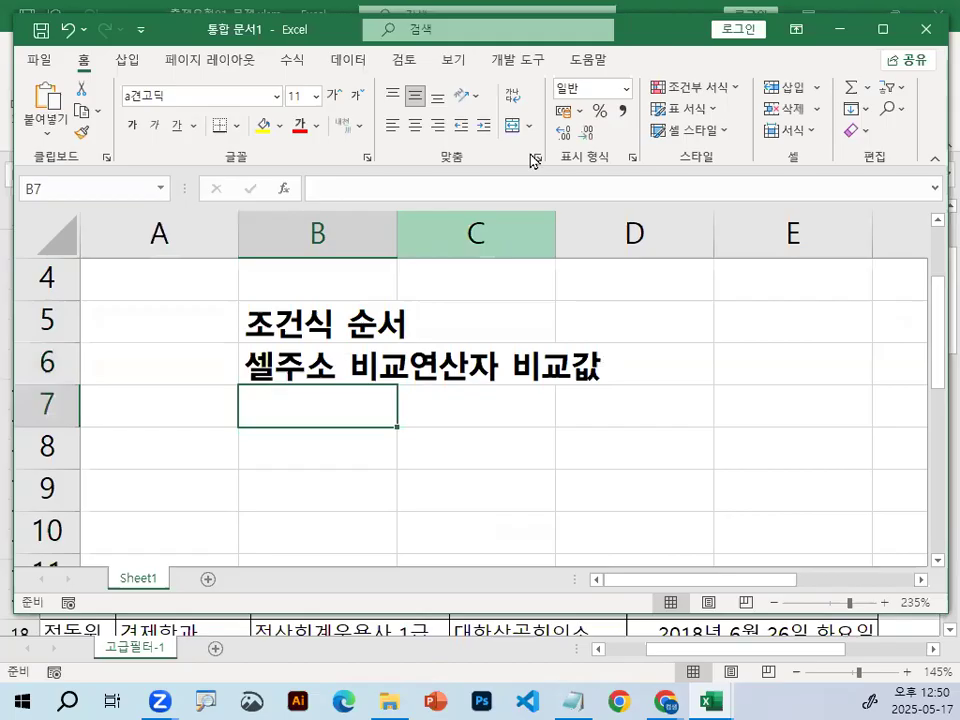
{"action": "key", "text": "ctrl+F1"}
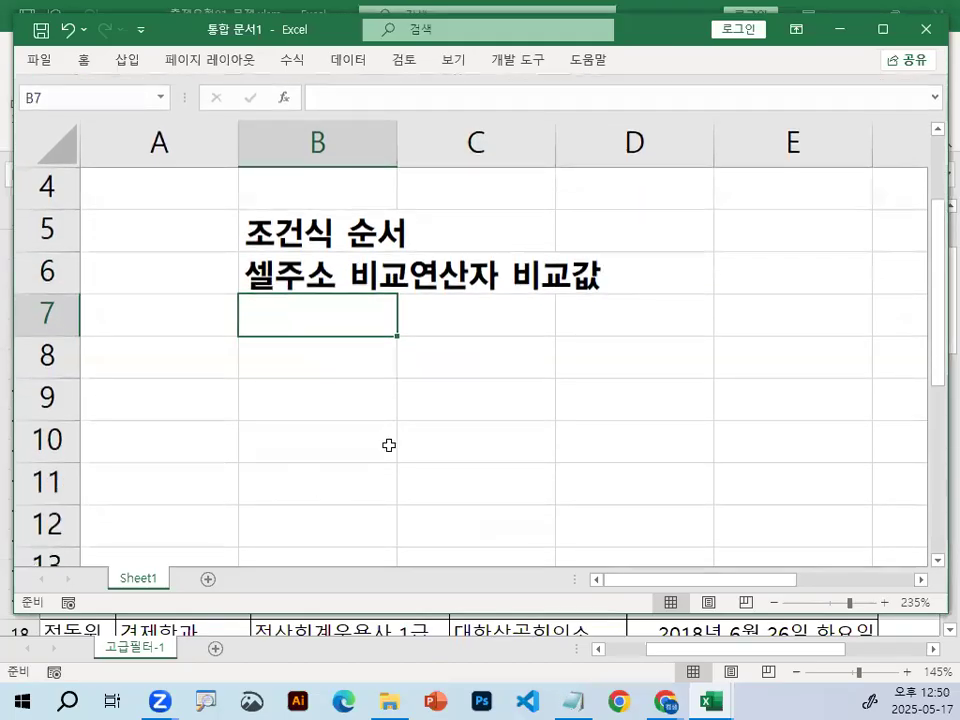
Underline 셀주소, 비교연산자 and 비교값 in B6 with the red screen pen, circle and check 비교연산자, and clear the marks.
{"action": "key", "text": "ctrl+2"}
{"action": "mouse_move", "coordinate": [240, 292]}
{"action": "left_mouse_down"}
{"action": "mouse_move", "coordinate": [497, 286]}
{"action": "mouse_move", "coordinate": [484, 296]}
{"action": "mouse_move", "coordinate": [368, 258]}
{"action": "mouse_move", "coordinate": [497, 285]}
{"action": "left_mouse_up"}
{"action": "mouse_move", "coordinate": [418, 241]}
{"action": "left_mouse_down"}
{"action": "mouse_move", "coordinate": [428, 266]}
{"action": "mouse_move", "coordinate": [476, 163]}
{"action": "left_mouse_up"}
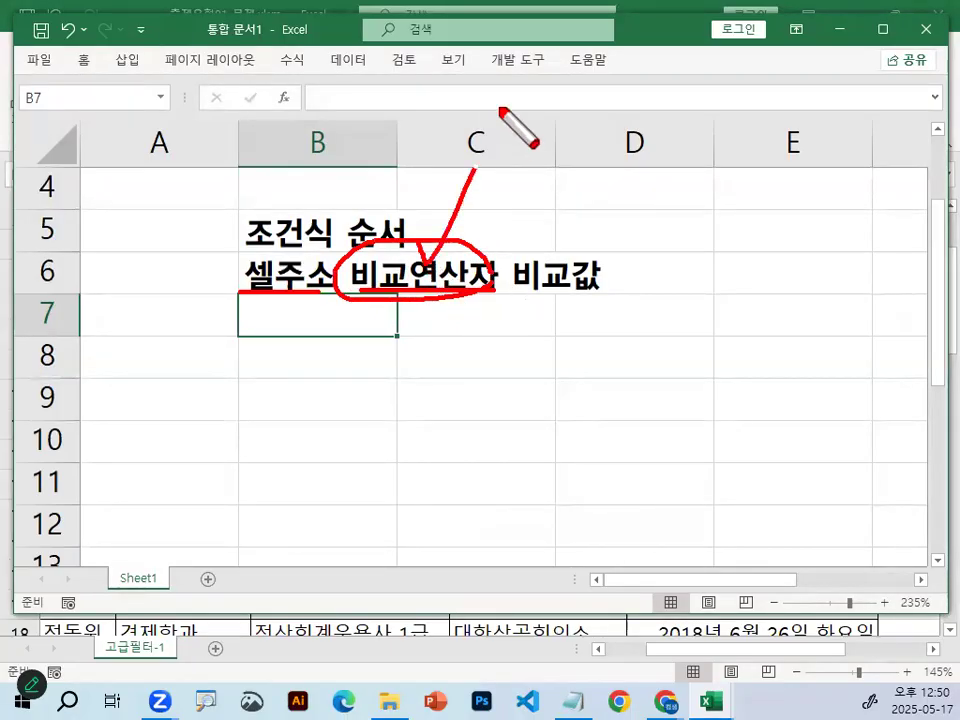
{"action": "left_click_drag", "start_coordinate": [514, 298], "coordinate": [604, 300]}
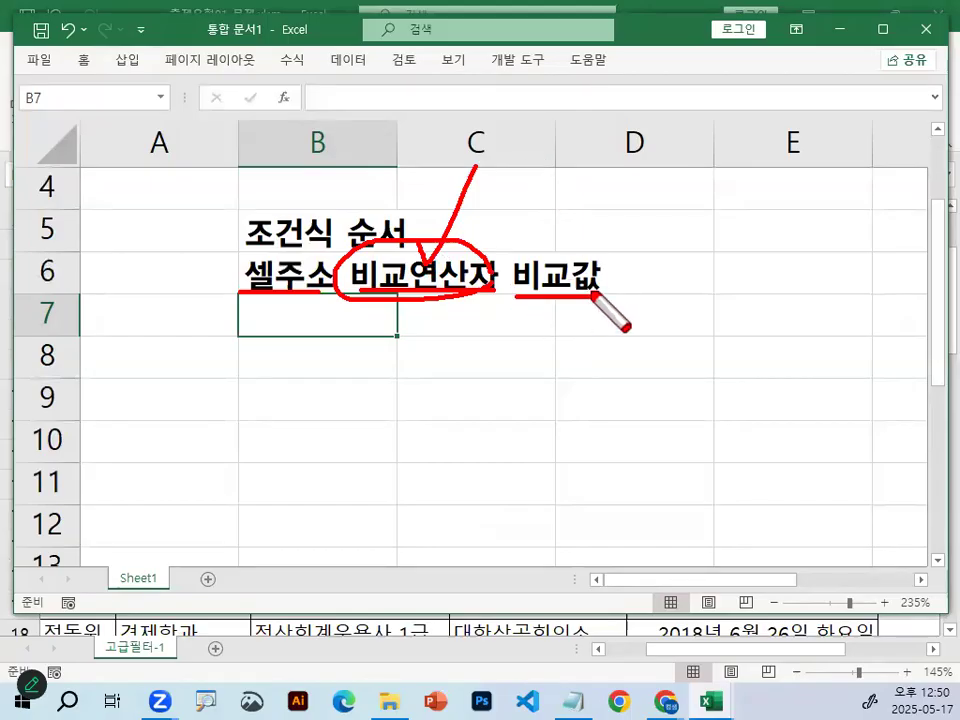
{"action": "key", "text": "Escape"}
Append (숫자,"문자") to the text in cell B6, underline the line with the red screen pen and clear it.
{"action": "double_click", "coordinate": [348, 276]}
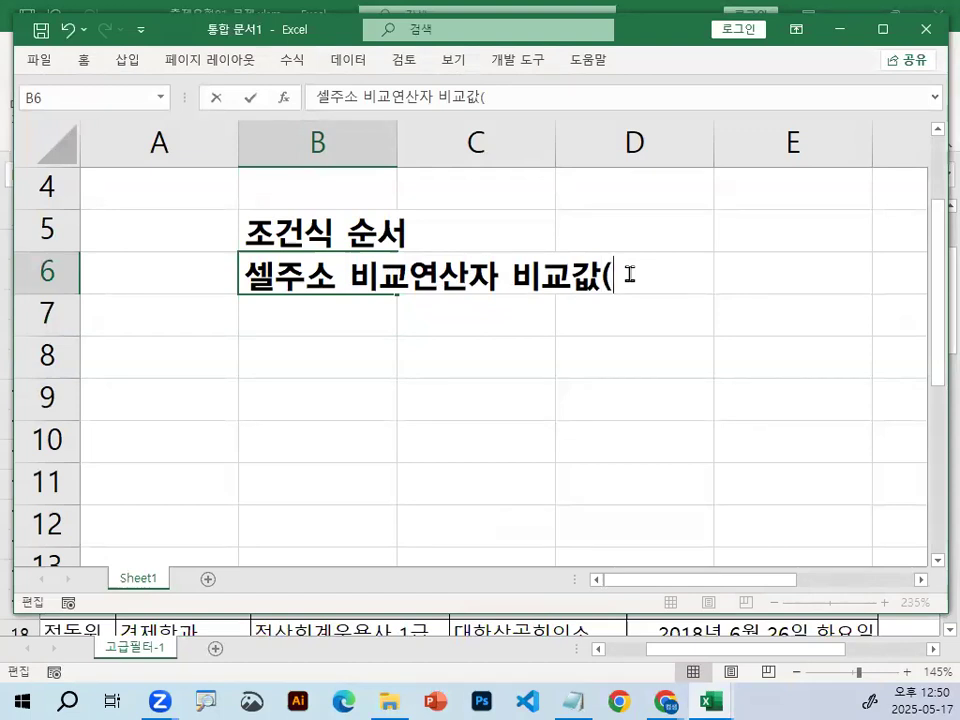
{"action": "type", "text": "ㅅㅅㅈ"}
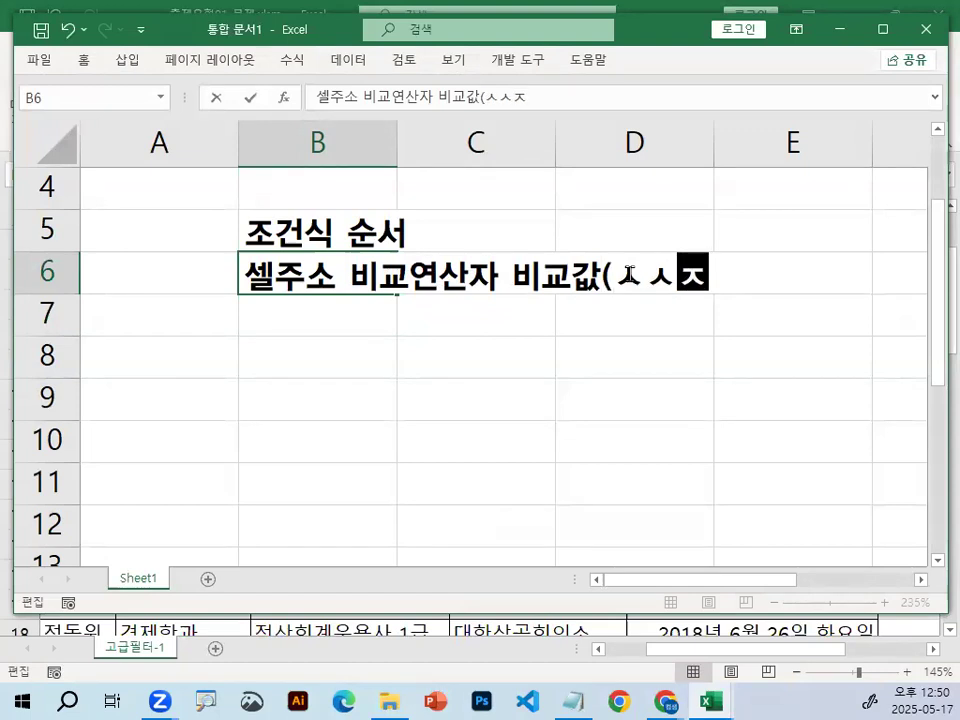
{"action": "key", "text": "BackSpace"}
{"action": "key", "text": "BackSpace"}
{"action": "key", "text": "BackSpace"}
{"action": "type", "text": "숫자,"}
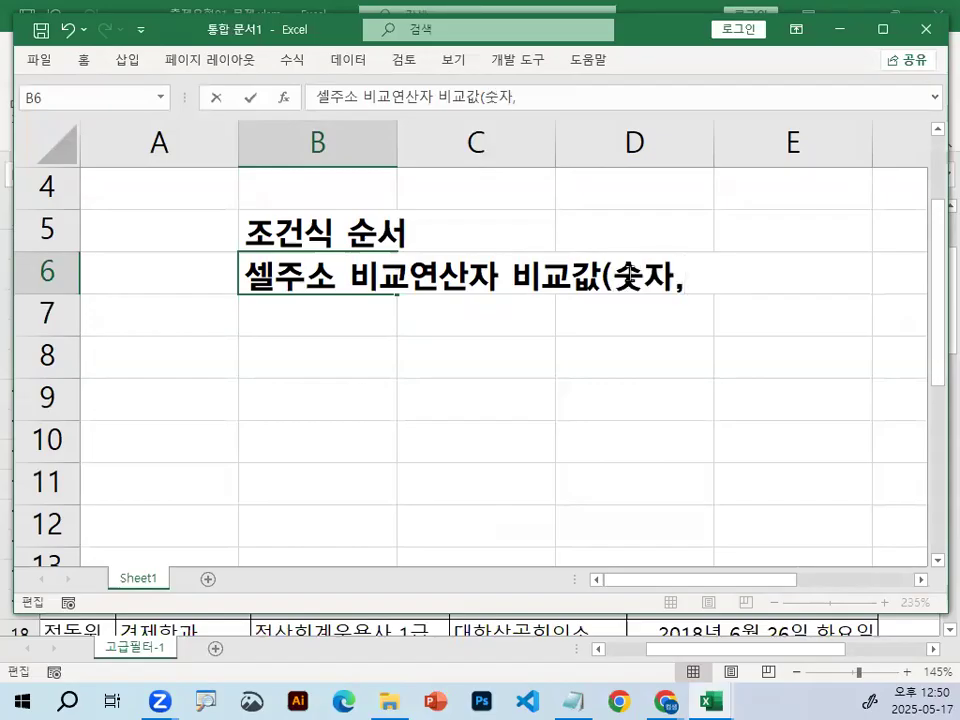
{"action": "type", "text": "\"문자"}
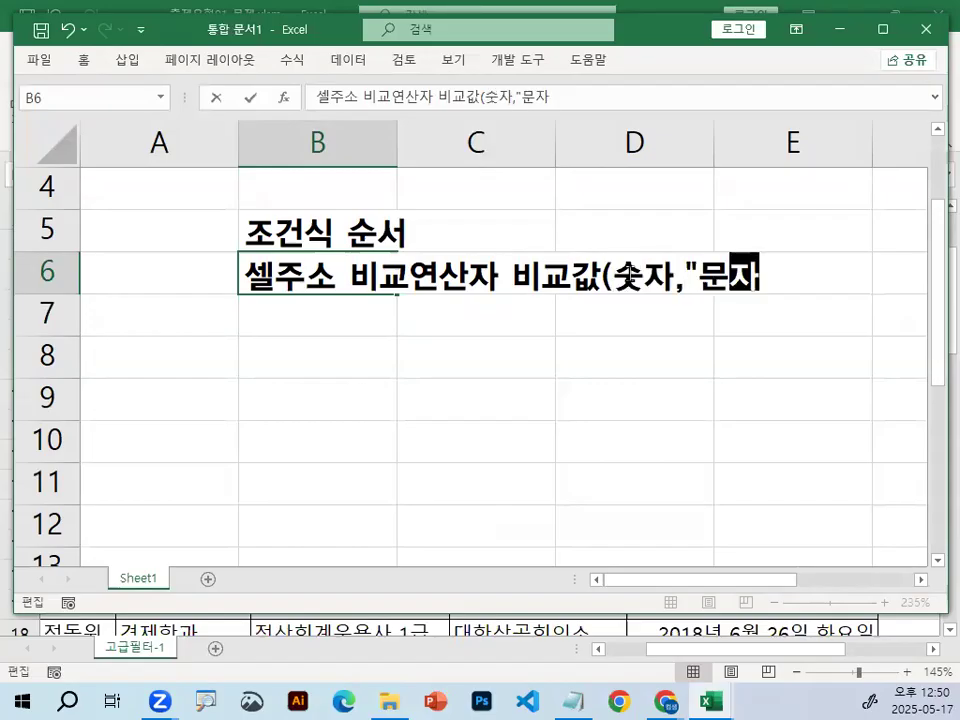
{"action": "type", "text": "\")"}
{"action": "key", "text": "Return"}
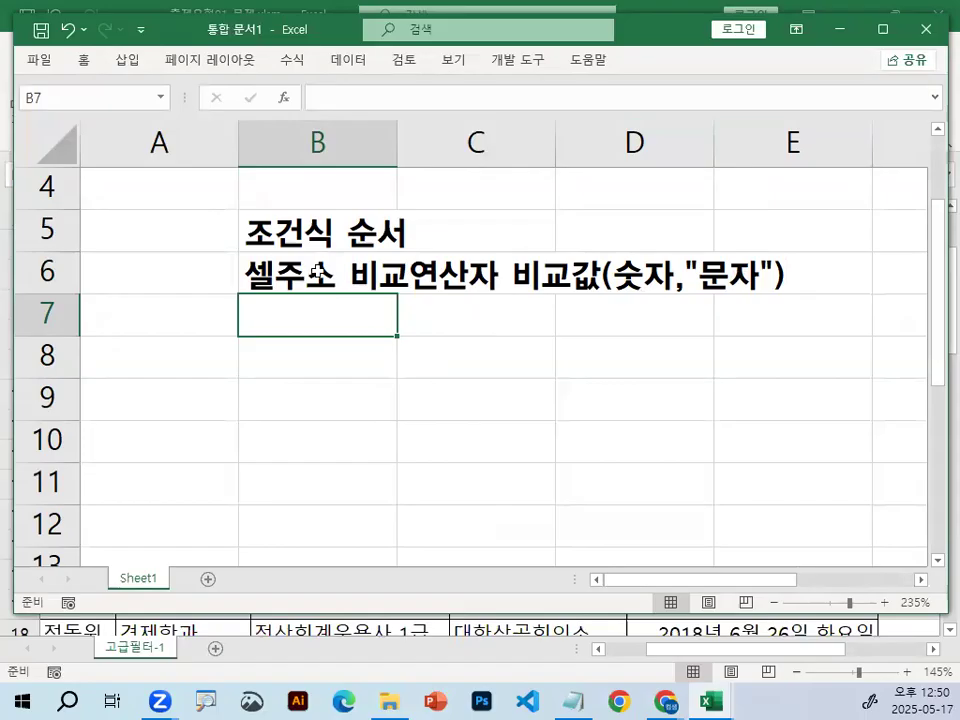
{"action": "mouse_move", "coordinate": [265, 302]}
{"action": "left_mouse_down"}
{"action": "mouse_move", "coordinate": [377, 306]}
{"action": "mouse_move", "coordinate": [707, 286]}
{"action": "left_mouse_up"}
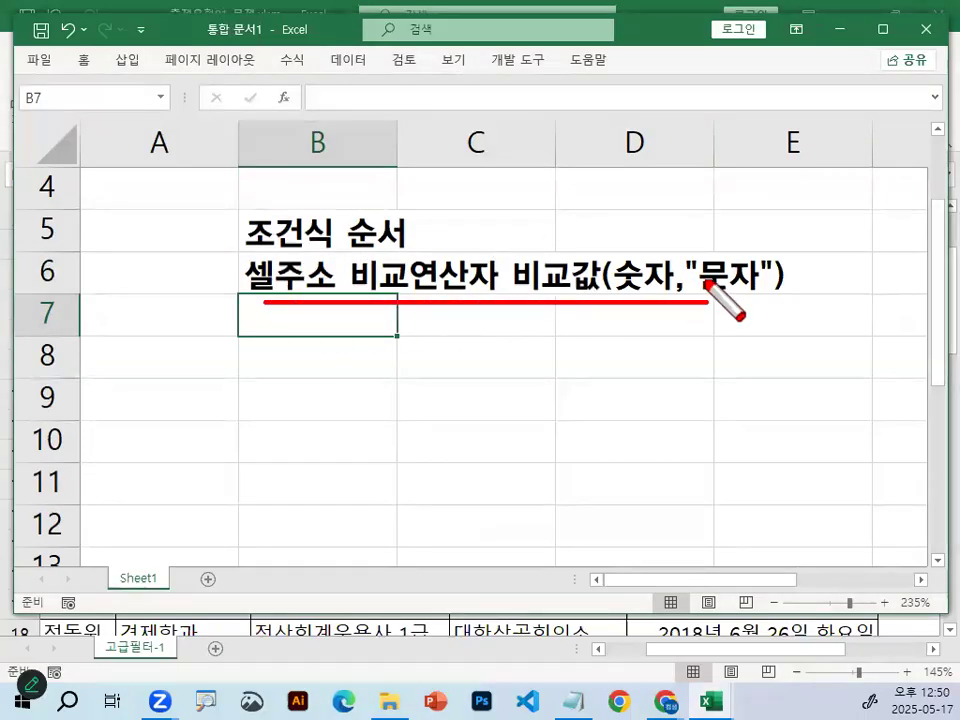
{"action": "key", "text": "Escape"}
Switch to the Notepad lesson notes, find the 조건입력순서 section and underline 조건입력, 논리적검사 and 논리식 in red.
{"action": "left_click", "coordinate": [573, 701]}
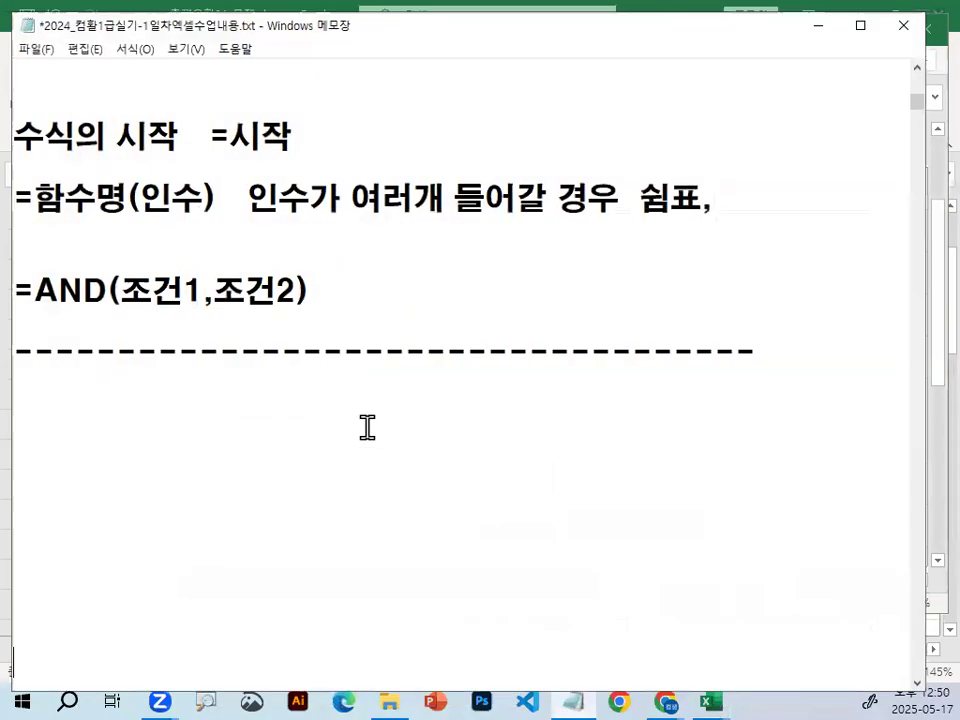
{"action": "scroll", "coordinate": [150, 375], "scroll_direction": "down", "scroll_amount": 5}
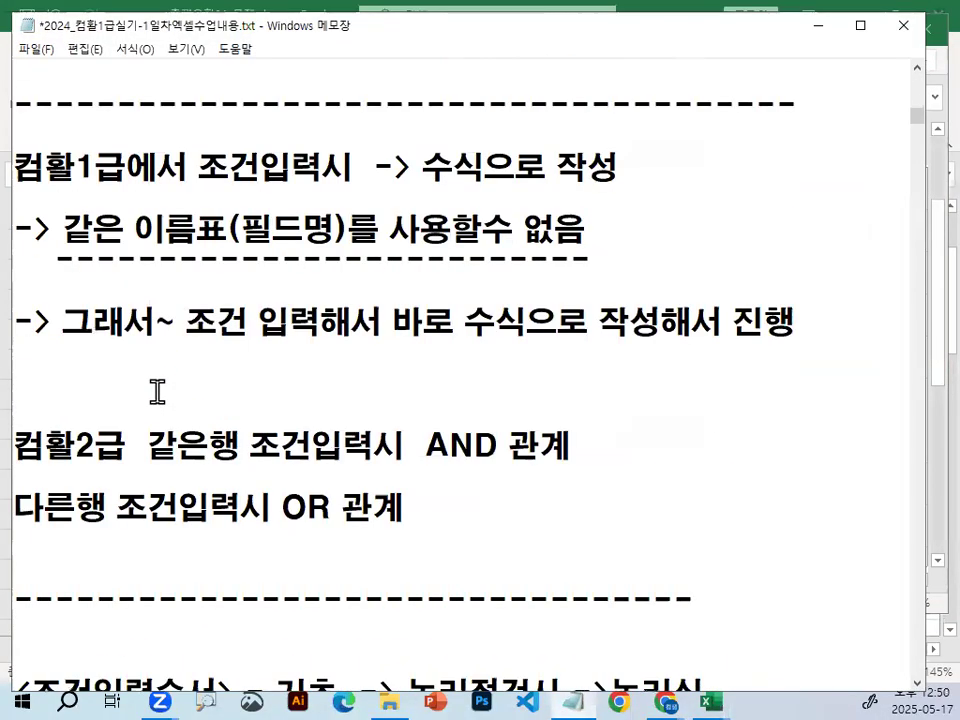
{"action": "scroll", "coordinate": [157, 392], "scroll_direction": "down", "scroll_amount": 3}
{"action": "scroll", "coordinate": [157, 392], "scroll_direction": "down", "scroll_amount": 3}
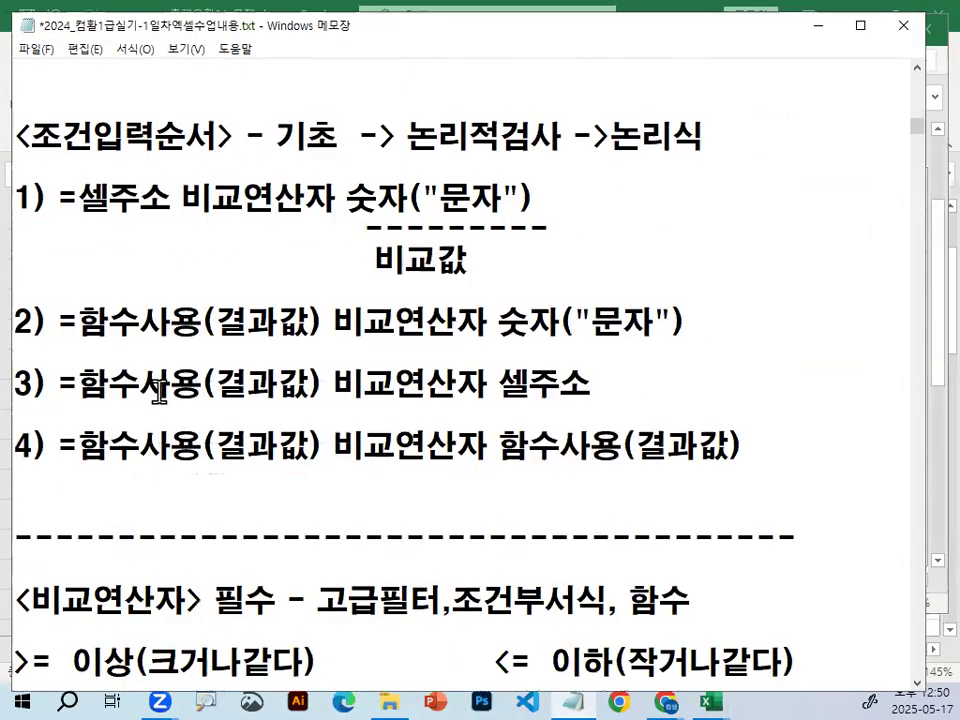
{"action": "left_click_drag", "start_coordinate": [33, 155], "coordinate": [160, 156]}
{"action": "mouse_move", "coordinate": [410, 155]}
{"action": "left_mouse_down"}
{"action": "mouse_move", "coordinate": [553, 148]}
{"action": "mouse_move", "coordinate": [711, 159]}
{"action": "left_mouse_up"}
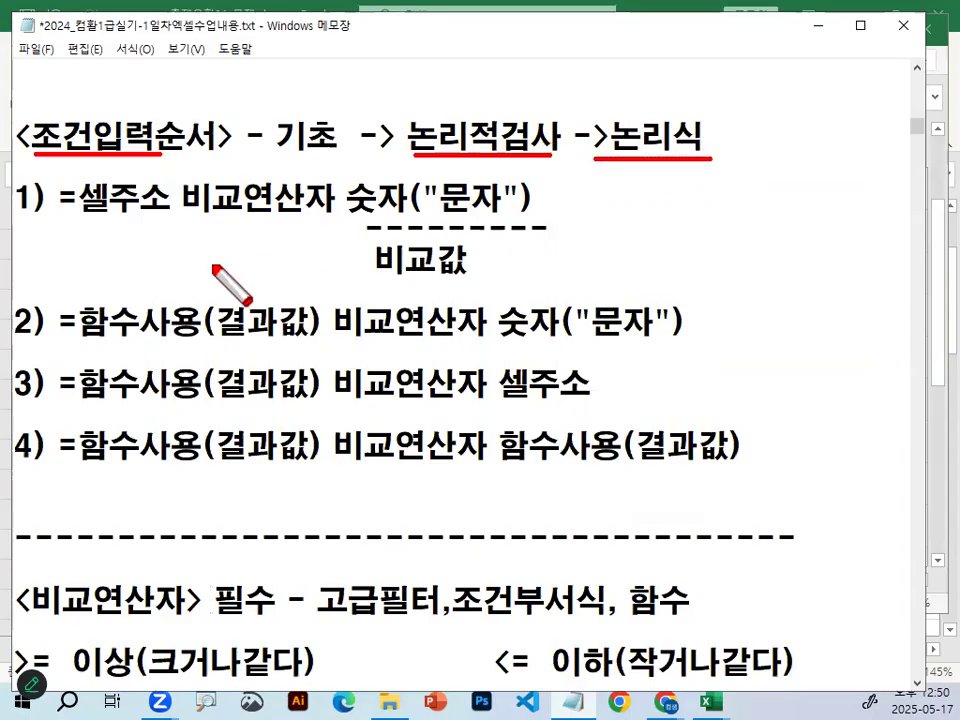
Underline 셀주소 and 비교연산자 in rule 1 and circle 숫자 and ("문자") with the red pen.
{"action": "mouse_move", "coordinate": [22, 224]}
{"action": "left_mouse_down"}
{"action": "mouse_move", "coordinate": [76, 214]}
{"action": "mouse_move", "coordinate": [317, 213]}
{"action": "left_mouse_up"}
{"action": "mouse_move", "coordinate": [400, 172]}
{"action": "left_mouse_down"}
{"action": "mouse_move", "coordinate": [350, 205]}
{"action": "mouse_move", "coordinate": [412, 206]}
{"action": "left_mouse_up"}
{"action": "mouse_move", "coordinate": [536, 197]}
{"action": "left_mouse_down"}
{"action": "mouse_move", "coordinate": [471, 231]}
{"action": "mouse_move", "coordinate": [528, 180]}
{"action": "left_mouse_up"}
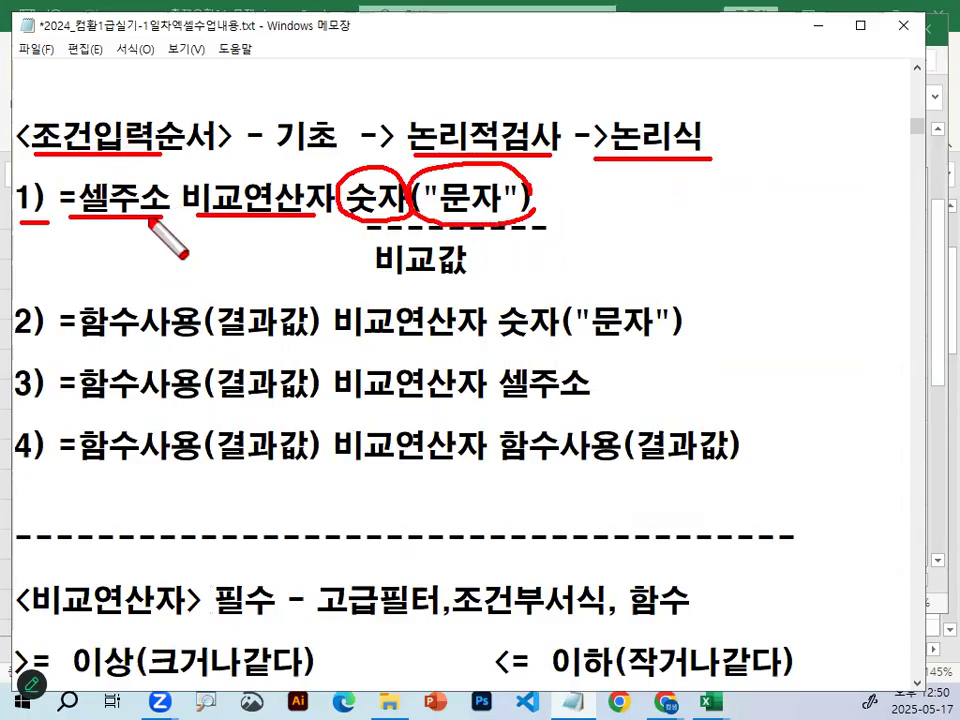
Mark 함수사용, 결과값 and 숫자("문자") in rule 2, connect the result to the comparison value, and clear all pen marks.
{"action": "left_click_drag", "start_coordinate": [63, 347], "coordinate": [187, 345]}
{"action": "mouse_move", "coordinate": [124, 289]}
{"action": "left_mouse_down"}
{"action": "mouse_move", "coordinate": [135, 300]}
{"action": "mouse_move", "coordinate": [160, 271]}
{"action": "left_mouse_up"}
{"action": "mouse_move", "coordinate": [305, 332]}
{"action": "left_mouse_down"}
{"action": "mouse_move", "coordinate": [252, 347]}
{"action": "mouse_move", "coordinate": [325, 310]}
{"action": "left_mouse_up"}
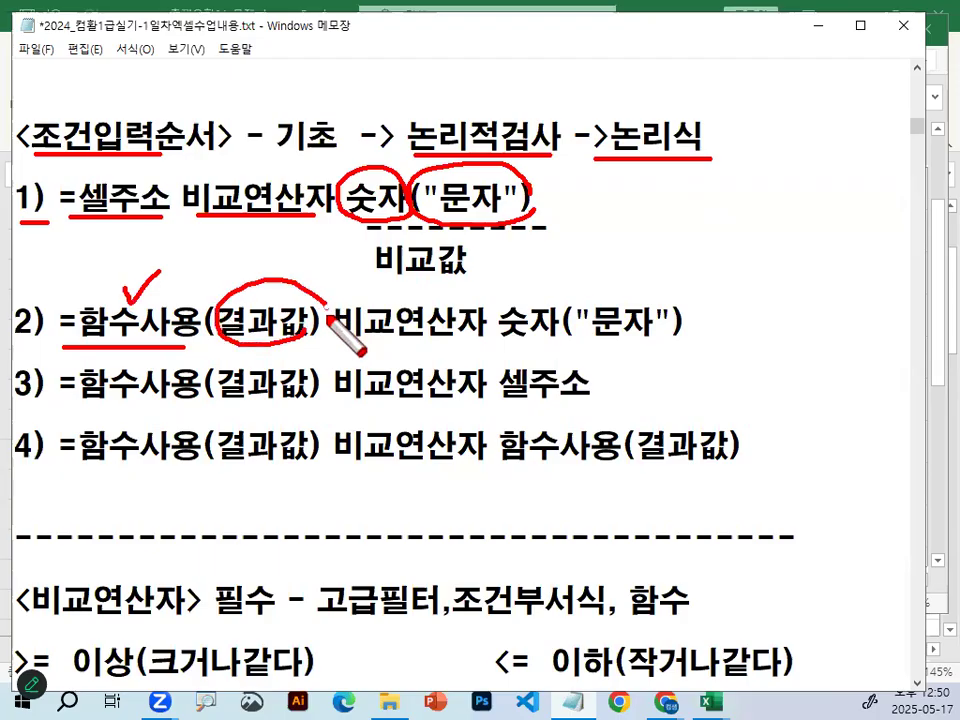
{"action": "left_click_drag", "start_coordinate": [254, 266], "coordinate": [340, 215]}
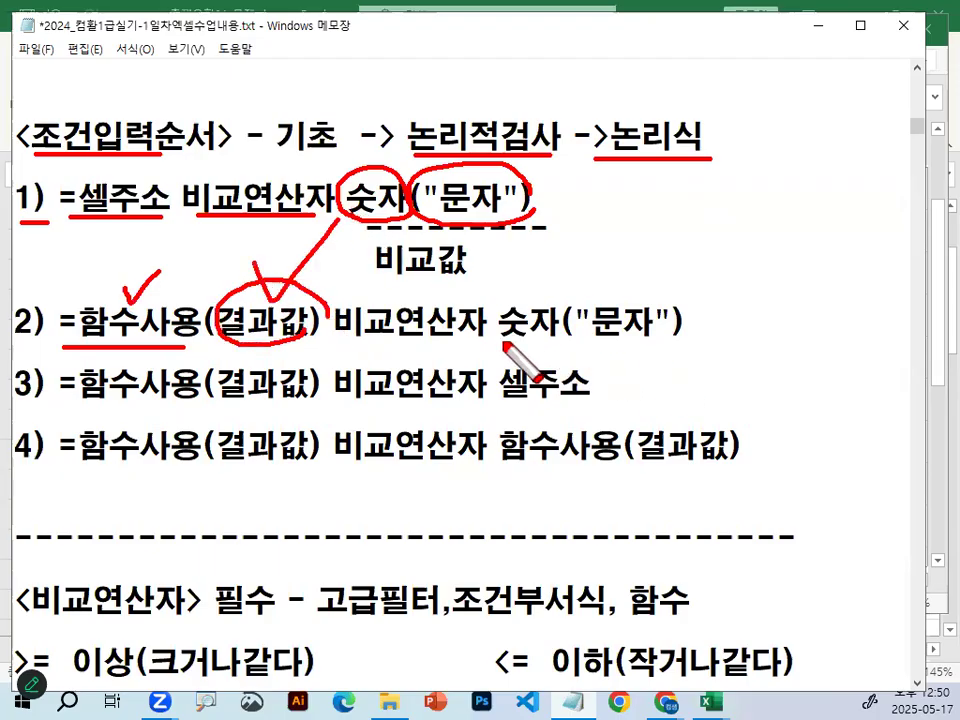
{"action": "left_click_drag", "start_coordinate": [500, 343], "coordinate": [685, 341]}
{"action": "left_click_drag", "start_coordinate": [276, 268], "coordinate": [400, 268]}
{"action": "left_click_drag", "start_coordinate": [484, 274], "coordinate": [562, 317]}
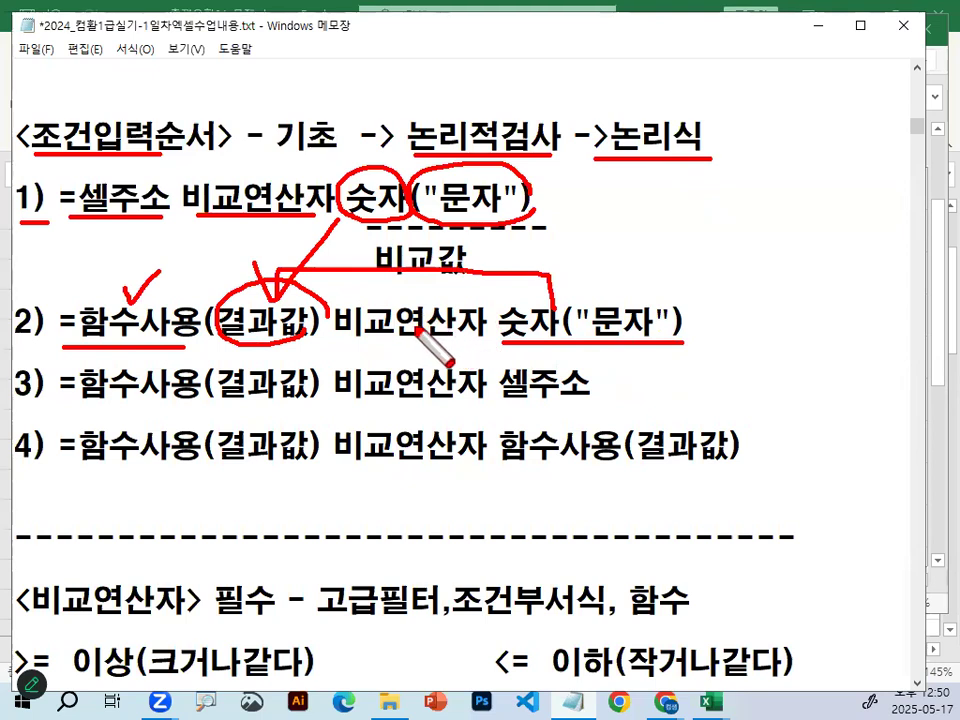
{"action": "key", "text": "Escape"}
Circle 비교연산자 in rules 1 and 2, check the function and comparison value in rule 2, and clear the drawing.
{"action": "key", "text": "ctrl+2"}
{"action": "mouse_move", "coordinate": [337, 209]}
{"action": "left_mouse_down"}
{"action": "mouse_move", "coordinate": [172, 195]}
{"action": "mouse_move", "coordinate": [332, 209]}
{"action": "left_mouse_up"}
{"action": "mouse_move", "coordinate": [490, 325]}
{"action": "left_mouse_down"}
{"action": "mouse_move", "coordinate": [343, 312]}
{"action": "mouse_move", "coordinate": [485, 322]}
{"action": "left_mouse_up"}
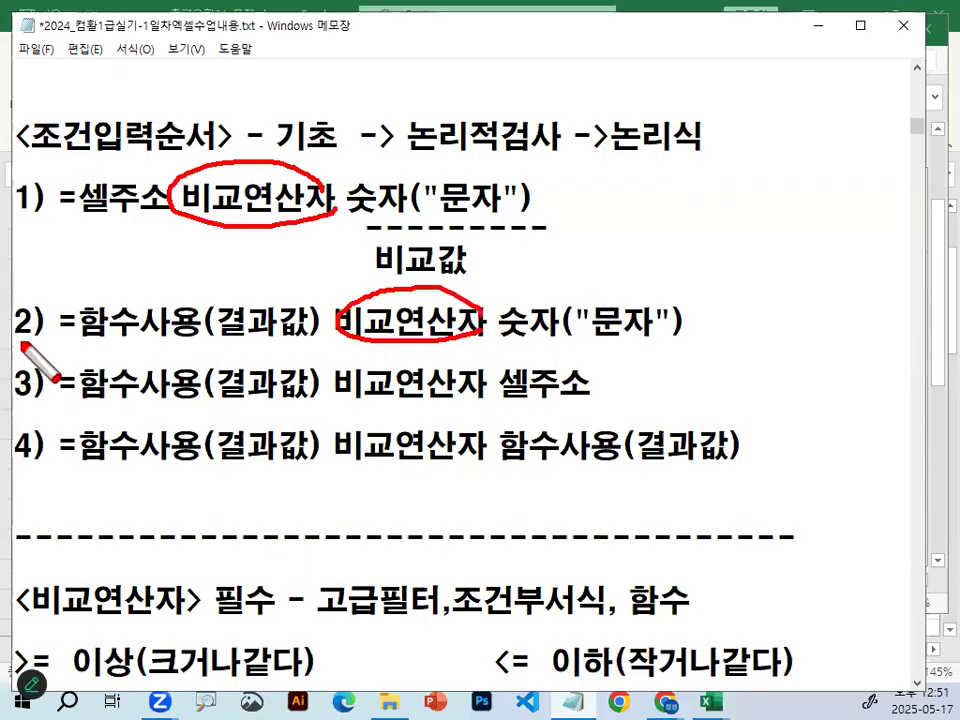
{"action": "left_click_drag", "start_coordinate": [84, 297], "coordinate": [140, 291]}
{"action": "left_click_drag", "start_coordinate": [492, 263], "coordinate": [575, 233]}
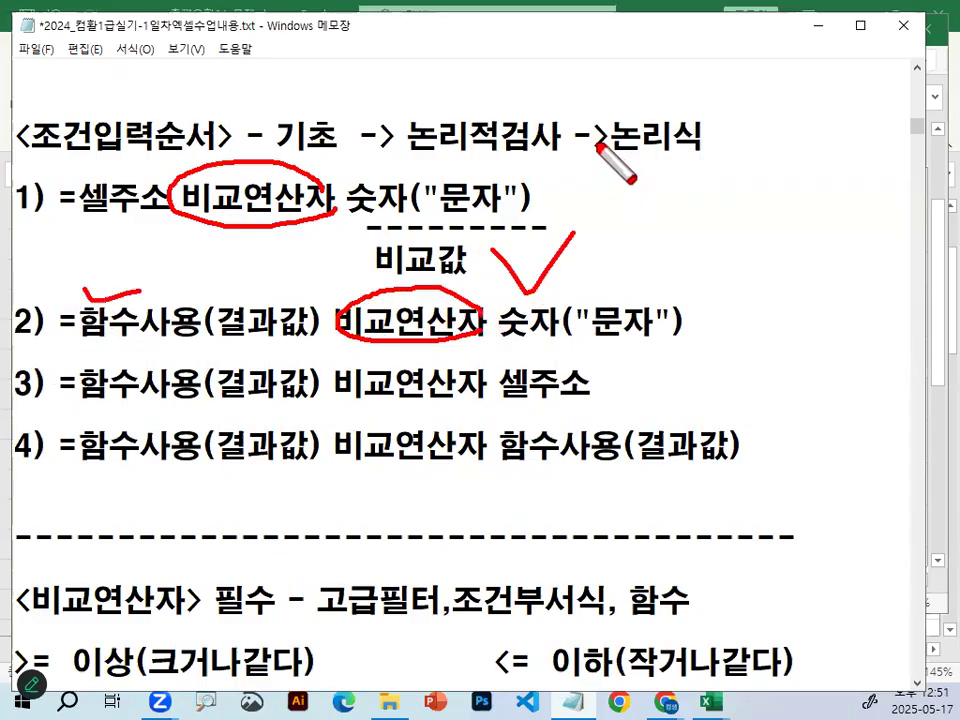
{"action": "key", "text": "Escape"}
Highlight 결과값 in rule 3, underline rule 2's 숫자("문자"), and circle rule 3's 셀주소, linking it to 결과값 in red.
{"action": "left_click_drag", "start_coordinate": [54, 384], "coordinate": [318, 382]}
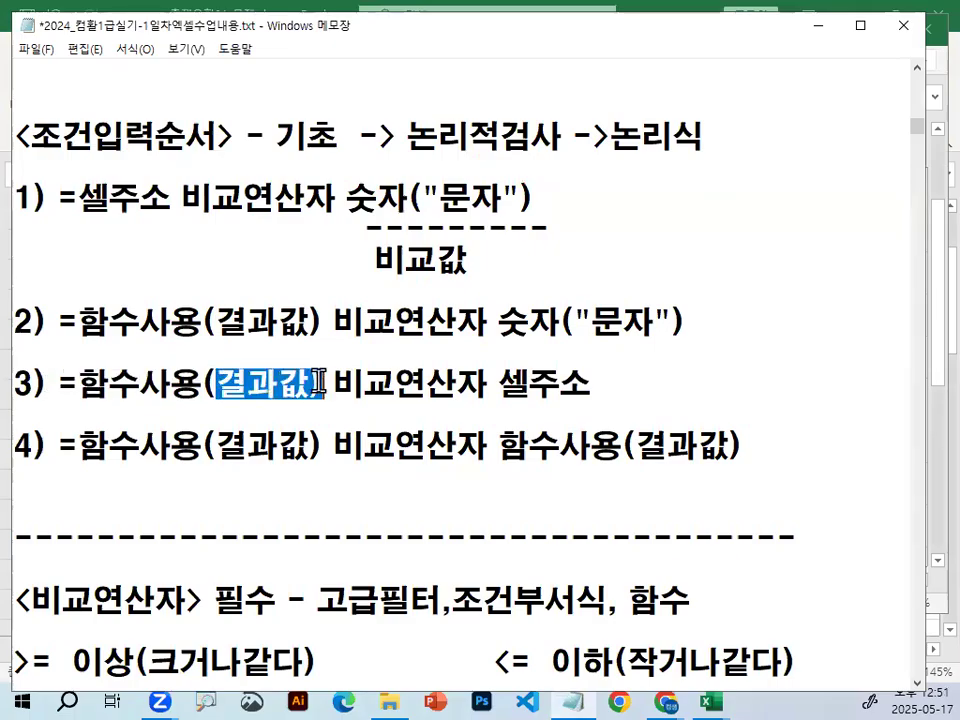
{"action": "scroll", "coordinate": [465, 400], "scroll_direction": "down", "scroll_amount": 1}
{"action": "left_click_drag", "start_coordinate": [499, 242], "coordinate": [684, 244]}
{"action": "mouse_move", "coordinate": [592, 298]}
{"action": "left_mouse_down"}
{"action": "mouse_move", "coordinate": [520, 304]}
{"action": "mouse_move", "coordinate": [530, 272]}
{"action": "mouse_move", "coordinate": [588, 290]}
{"action": "mouse_move", "coordinate": [560, 283]}
{"action": "mouse_move", "coordinate": [611, 238]}
{"action": "left_mouse_up"}
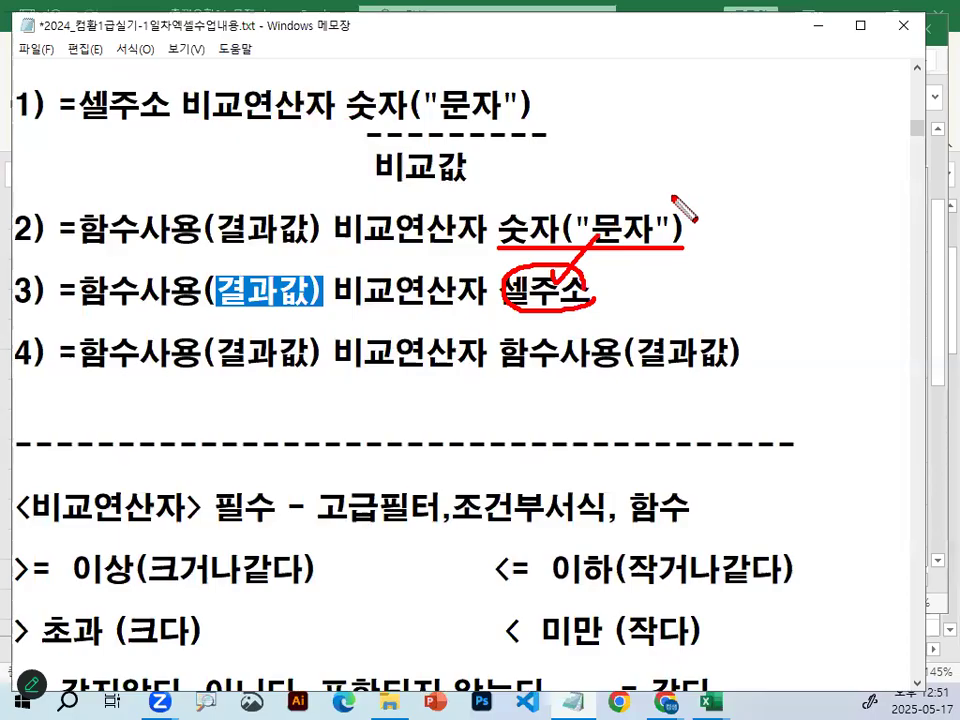
{"action": "mouse_move", "coordinate": [237, 300]}
{"action": "left_mouse_down"}
{"action": "mouse_move", "coordinate": [238, 255]}
{"action": "mouse_move", "coordinate": [530, 286]}
{"action": "left_mouse_up"}
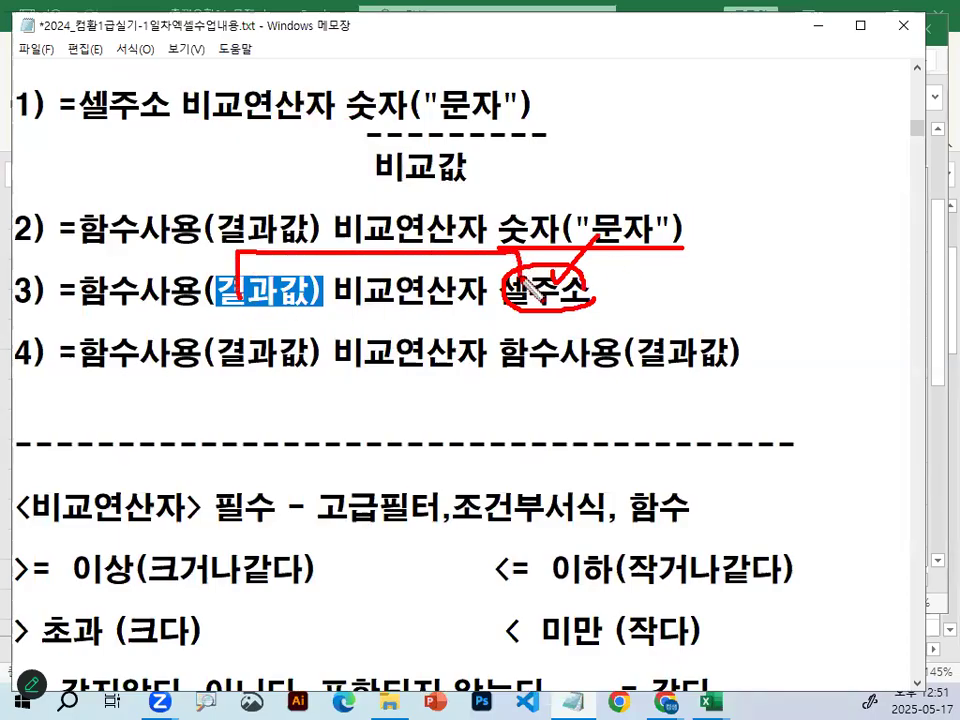
Underline and check 함수사용 and 함수사용(결과값) on both sides of 비교연산자 in rule 4.
{"action": "left_click_drag", "start_coordinate": [67, 370], "coordinate": [232, 370]}
{"action": "left_click_drag", "start_coordinate": [493, 369], "coordinate": [741, 371]}
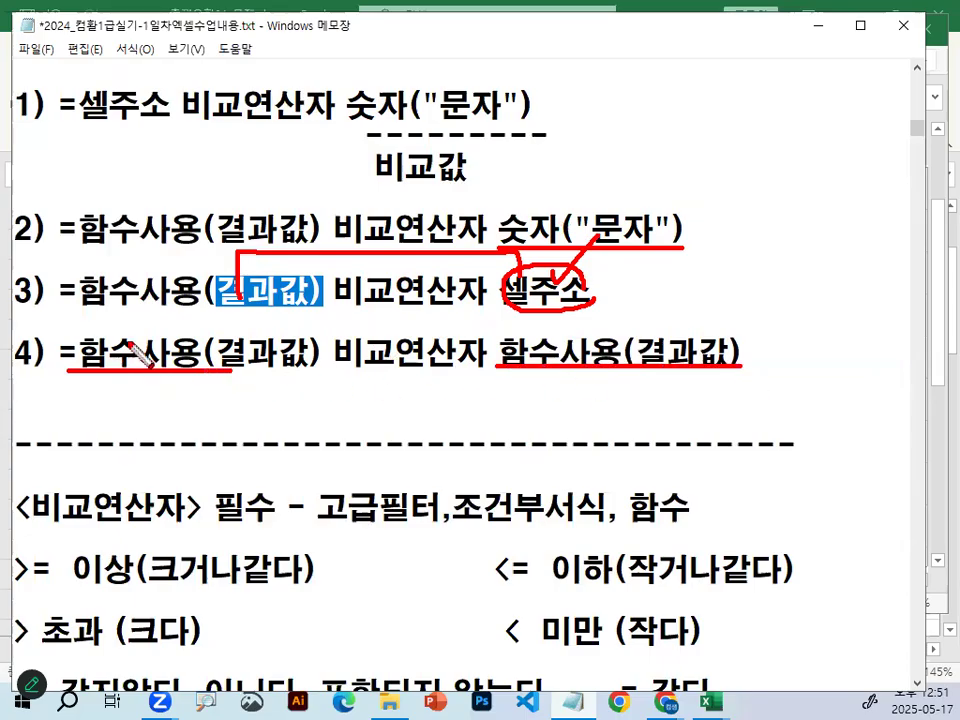
{"action": "left_click_drag", "start_coordinate": [148, 333], "coordinate": [180, 300]}
{"action": "left_click_drag", "start_coordinate": [690, 333], "coordinate": [715, 290]}
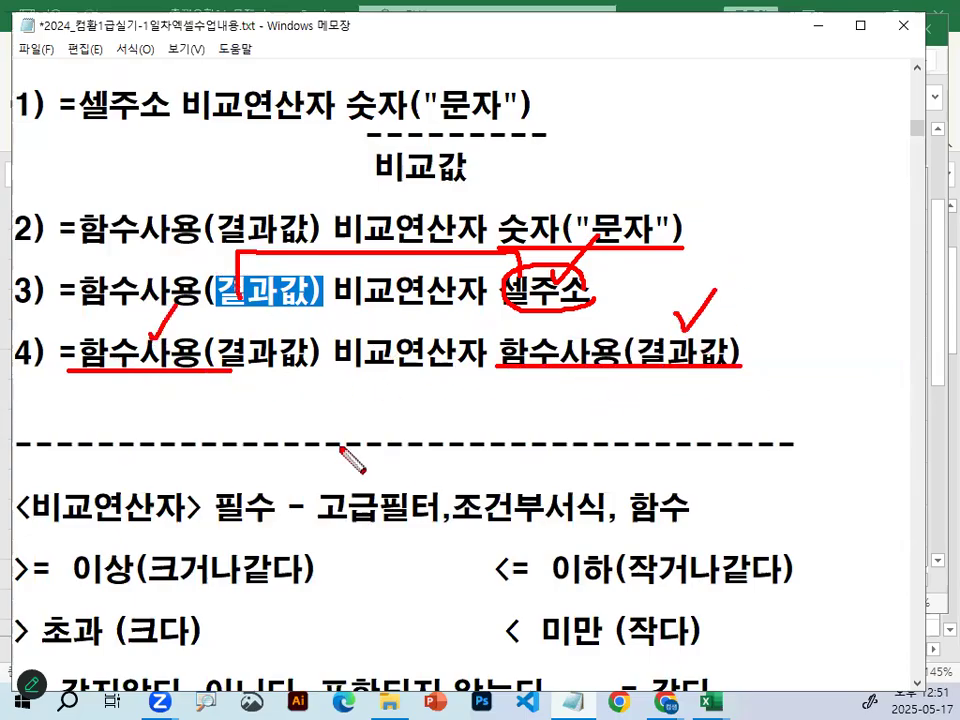
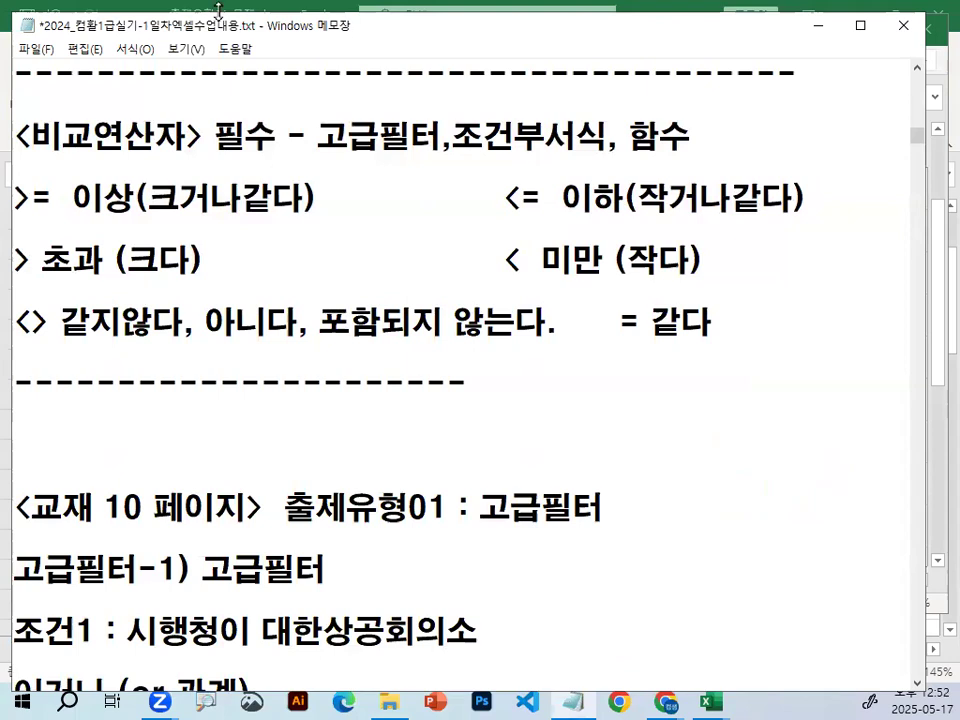
Circle the 이상/초과 and 이하/미만 groups of the 비교연산자 list in red, add a check beside 초과, and clear the marks.
{"action": "mouse_move", "coordinate": [280, 431]}
{"action": "left_mouse_down"}
{"action": "mouse_move", "coordinate": [139, 225]}
{"action": "mouse_move", "coordinate": [300, 381]}
{"action": "left_mouse_up"}
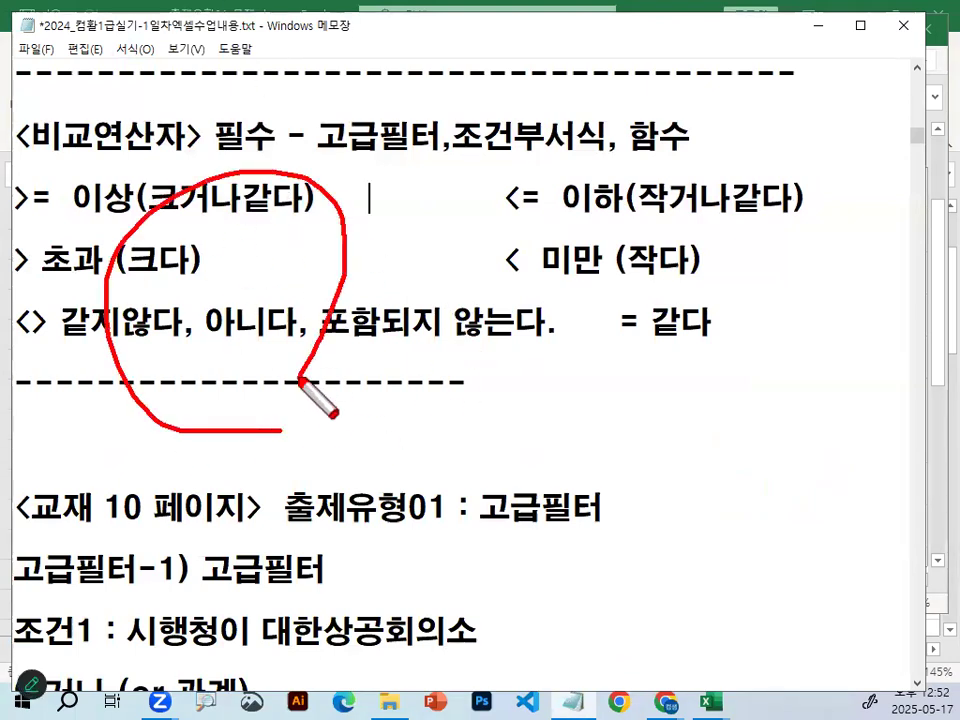
{"action": "key", "text": "Escape"}
{"action": "key", "text": "ctrl+alt+g"}
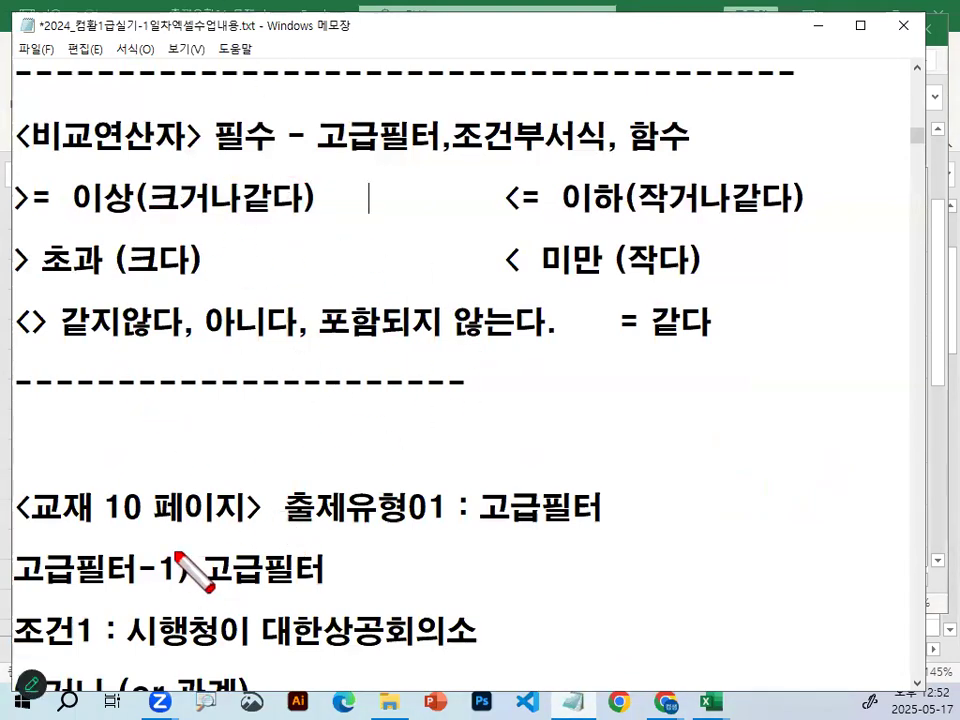
{"action": "left_click_drag", "start_coordinate": [270, 426], "coordinate": [315, 450]}
{"action": "mouse_move", "coordinate": [700, 300]}
{"action": "left_mouse_down"}
{"action": "mouse_move", "coordinate": [707, 332]}
{"action": "mouse_move", "coordinate": [812, 322]}
{"action": "left_mouse_up"}
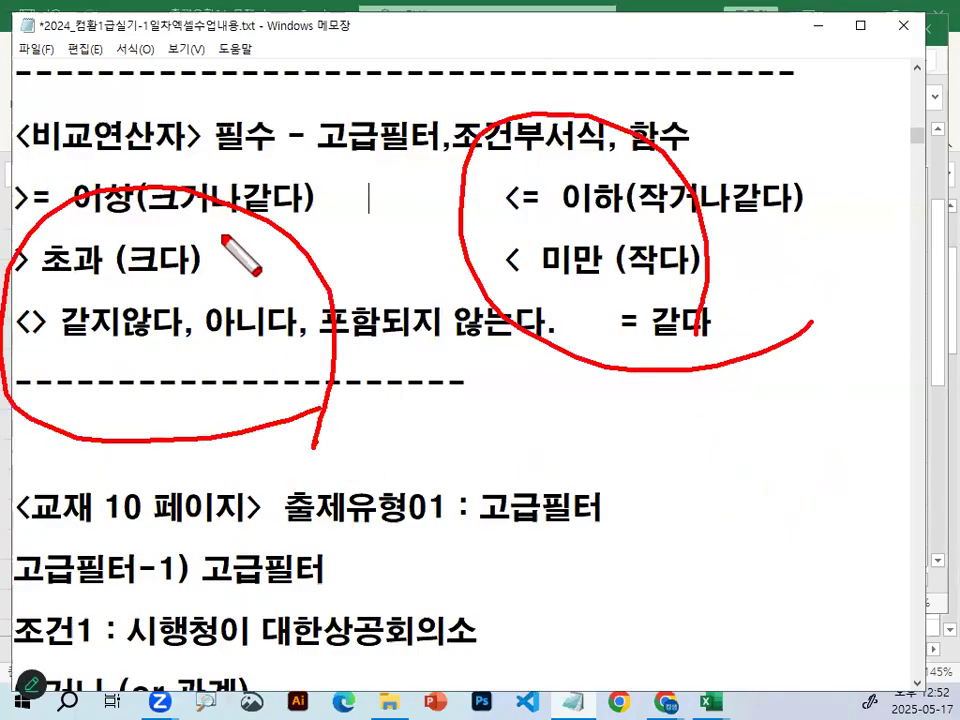
{"action": "left_click_drag", "start_coordinate": [222, 238], "coordinate": [276, 182]}
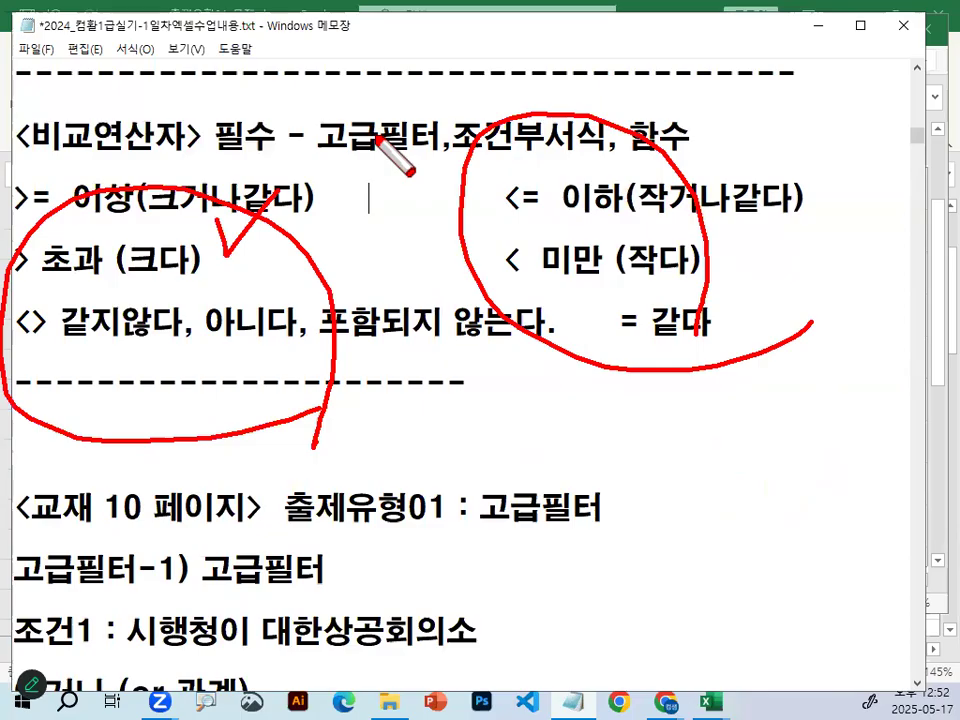
{"action": "key", "text": "Escape"}
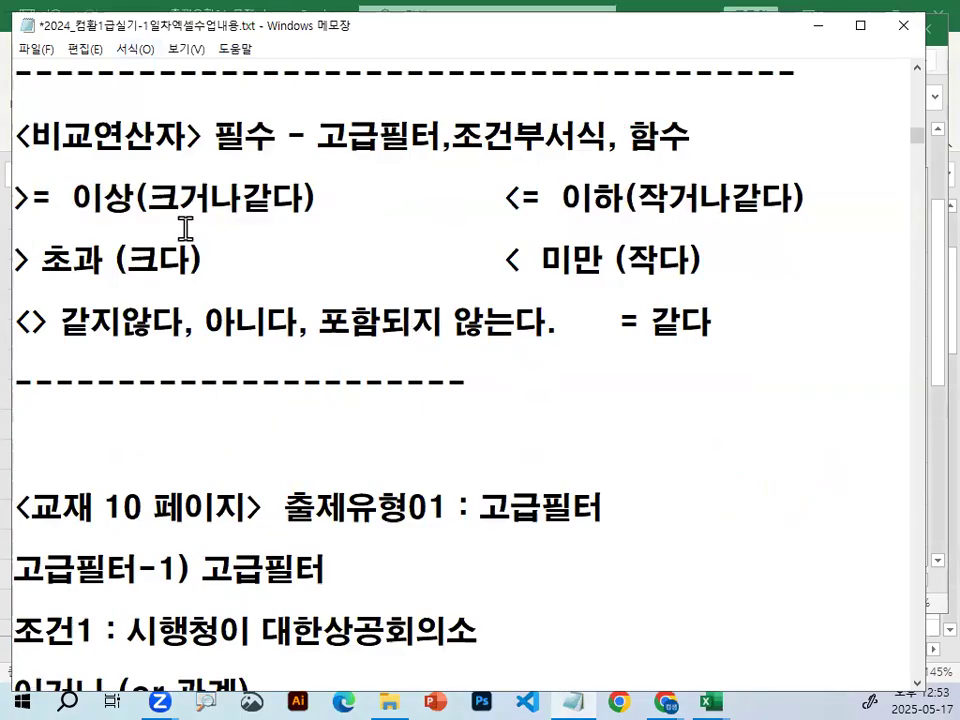
Switch to the 통합 문서1 workbook in Excel, underline the condition order in row 6 in red, and clear the line.
{"action": "left_click", "coordinate": [818, 30]}
{"action": "left_click", "coordinate": [355, 385]}
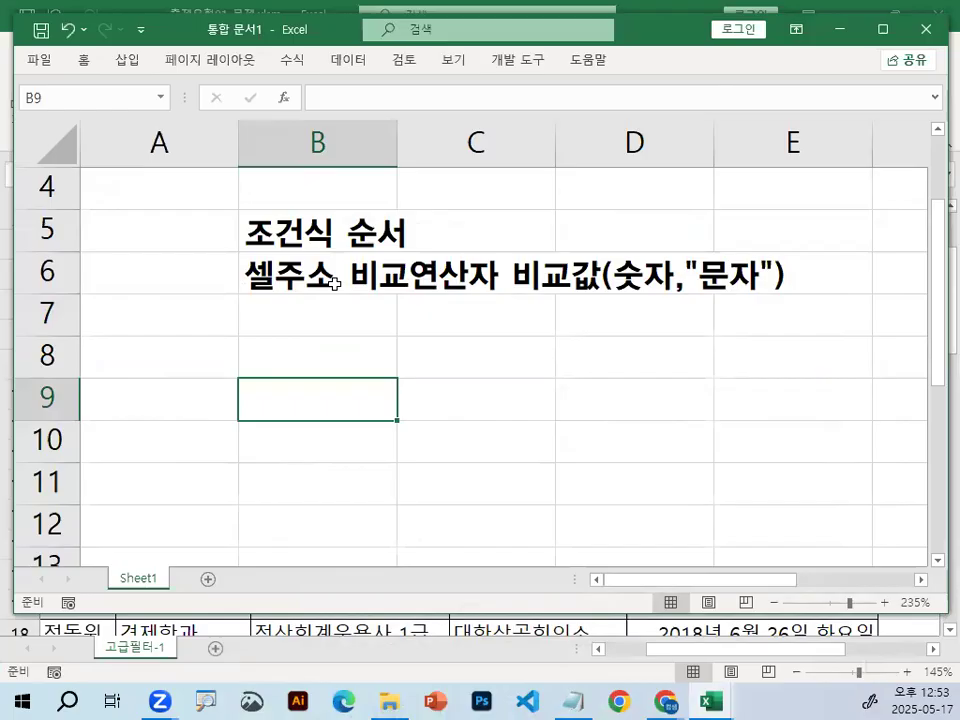
{"action": "key", "text": "ctrl+2"}
{"action": "left_click_drag", "start_coordinate": [259, 299], "coordinate": [790, 299]}
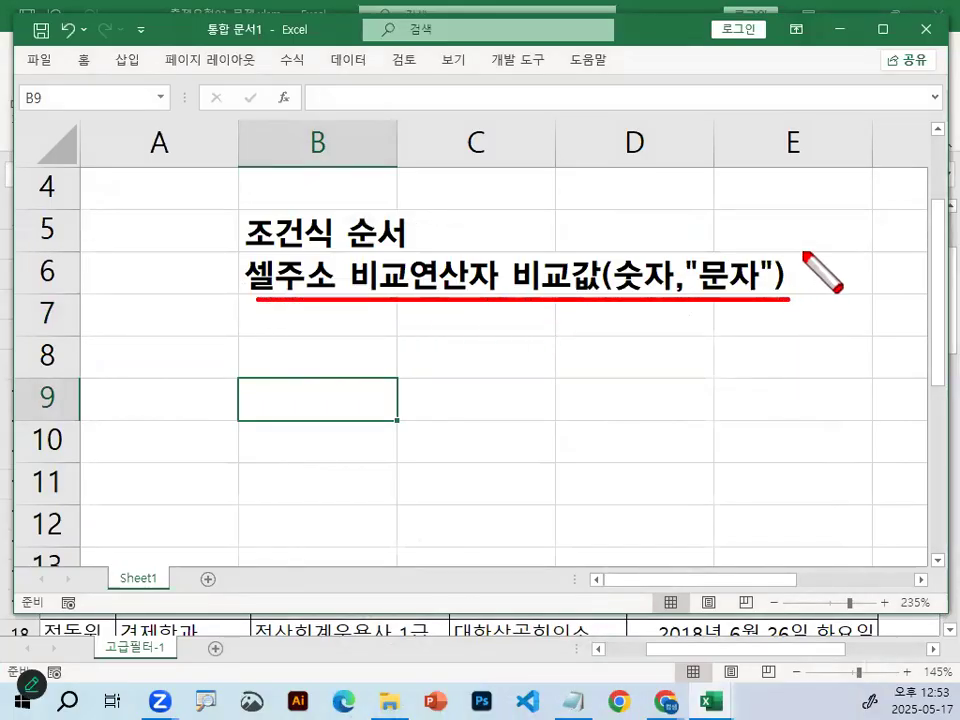
{"action": "key", "text": "Escape"}
{"action": "scroll", "coordinate": [627, 428], "scroll_direction": "up", "scroll_amount": 1}
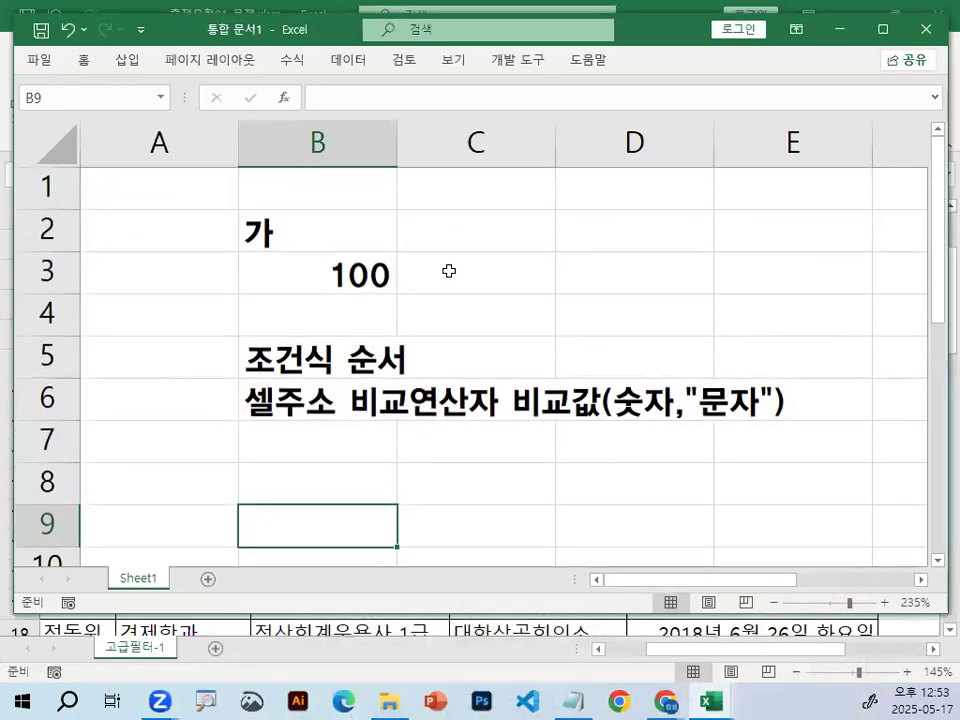
Start a formula in C2 that refers to cell B2 (=B2).
{"action": "left_click", "coordinate": [448, 222]}
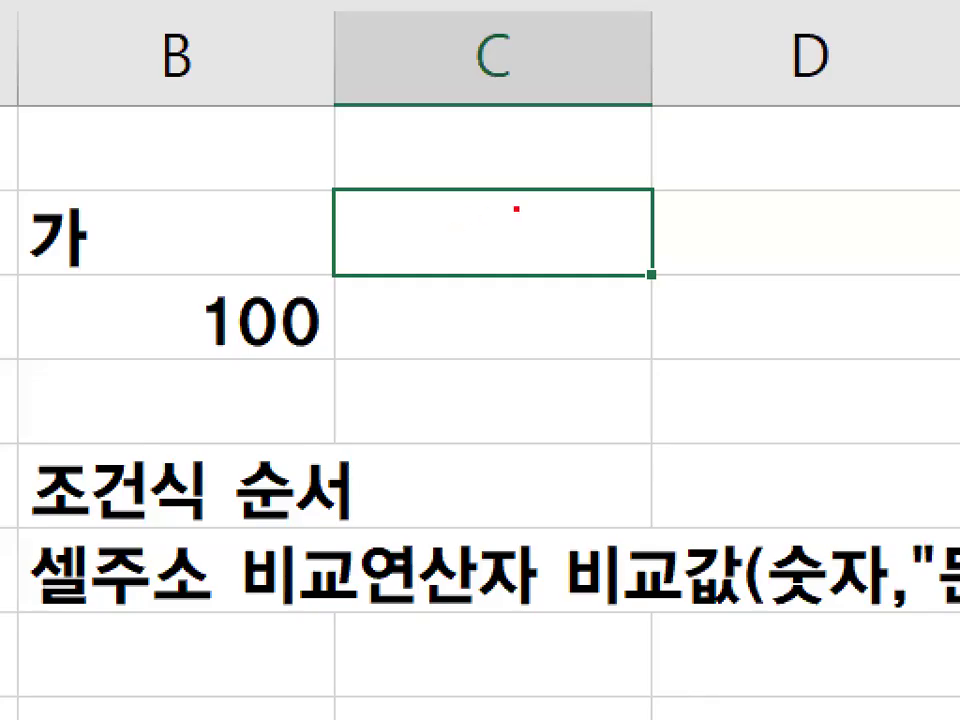
{"action": "mouse_move", "coordinate": [451, 214]}
{"action": "left_mouse_down"}
{"action": "mouse_move", "coordinate": [506, 233]}
{"action": "mouse_move", "coordinate": [503, 243]}
{"action": "left_mouse_up"}
{"action": "key", "text": "Escape"}
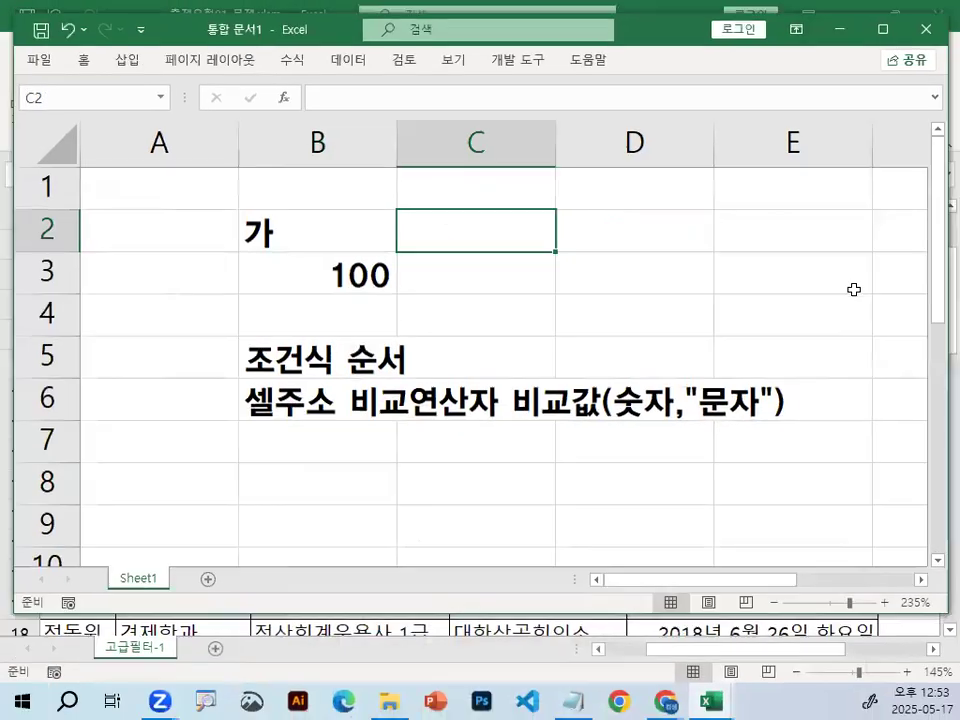
{"action": "type", "text": "="}
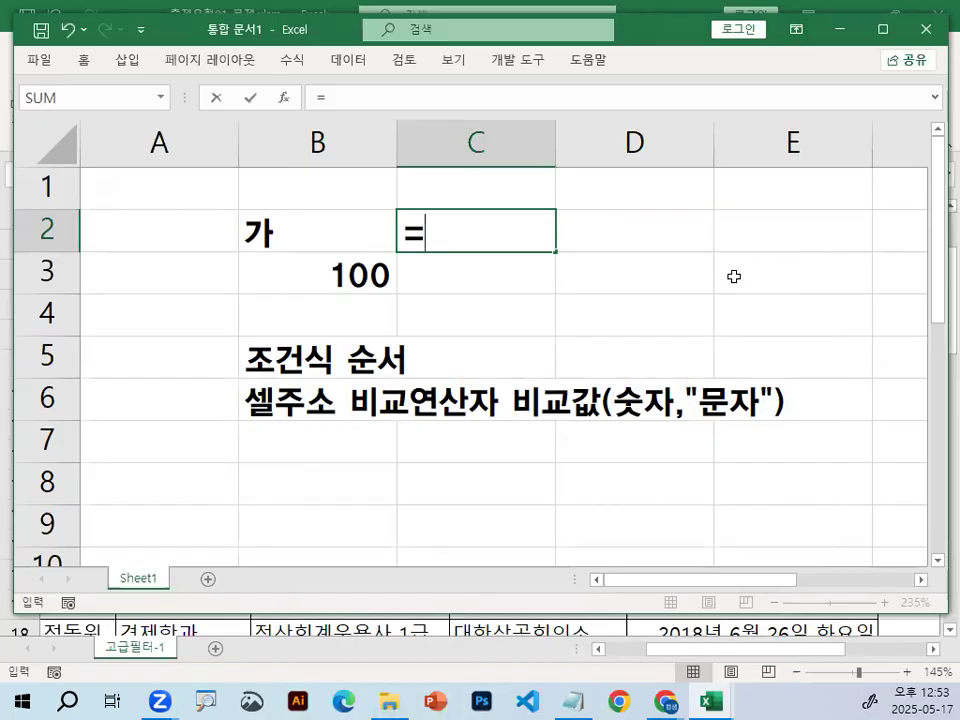
{"action": "left_click", "coordinate": [295, 235]}
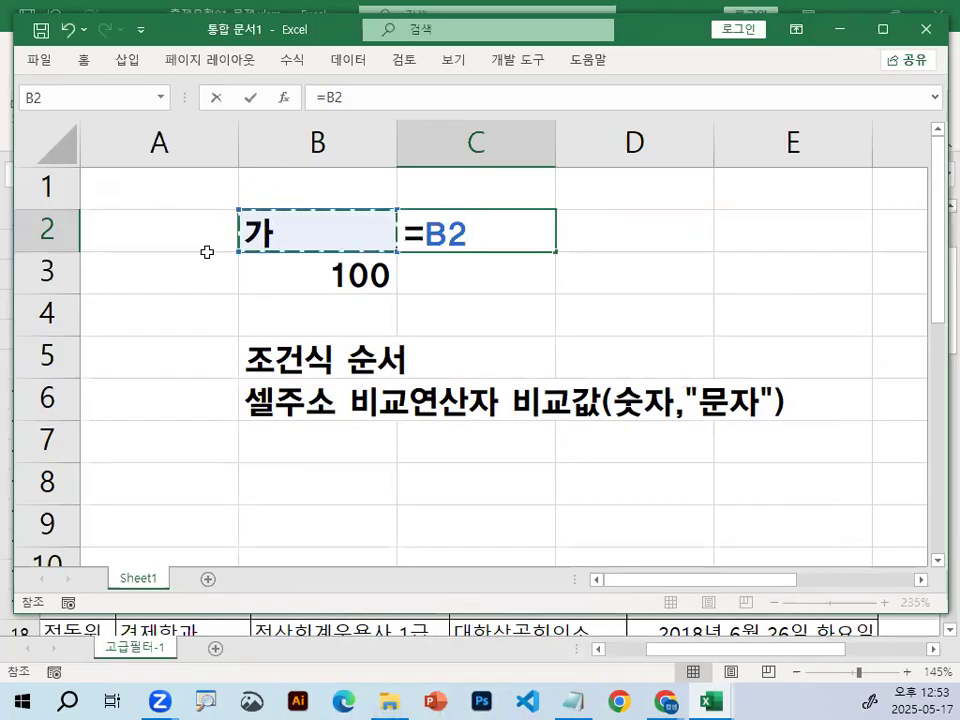
Zoom in on C2, circle the formula's leading equals sign in red, and clear the mark.
{"action": "key", "text": "ctrl+1"}
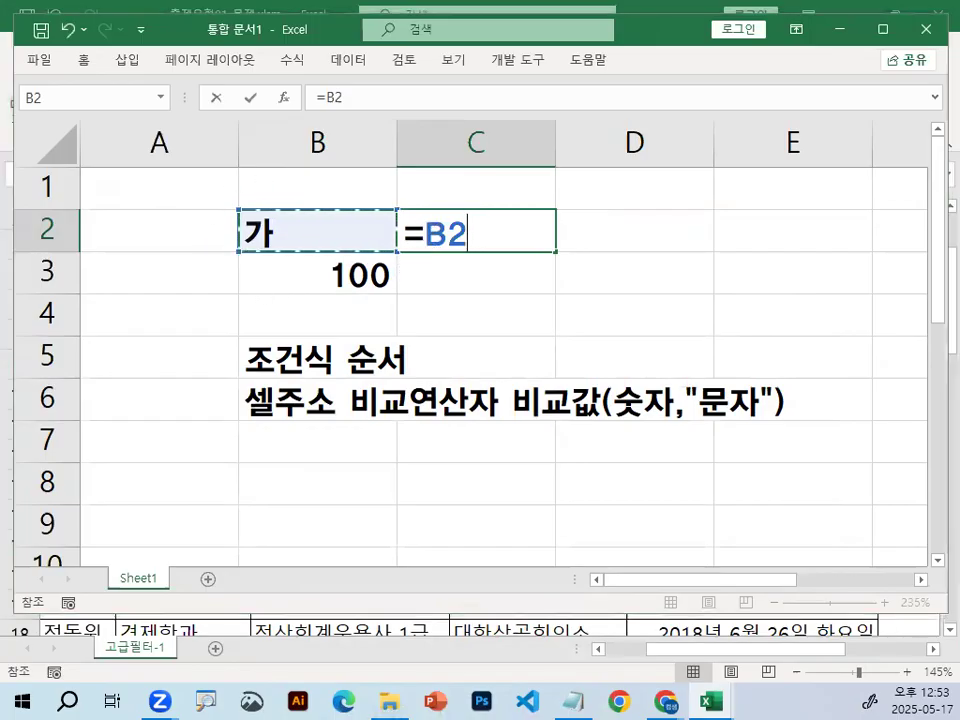
{"action": "left_click", "coordinate": [431, 234]}
{"action": "left_click_drag", "start_coordinate": [431, 236], "coordinate": [380, 204]}
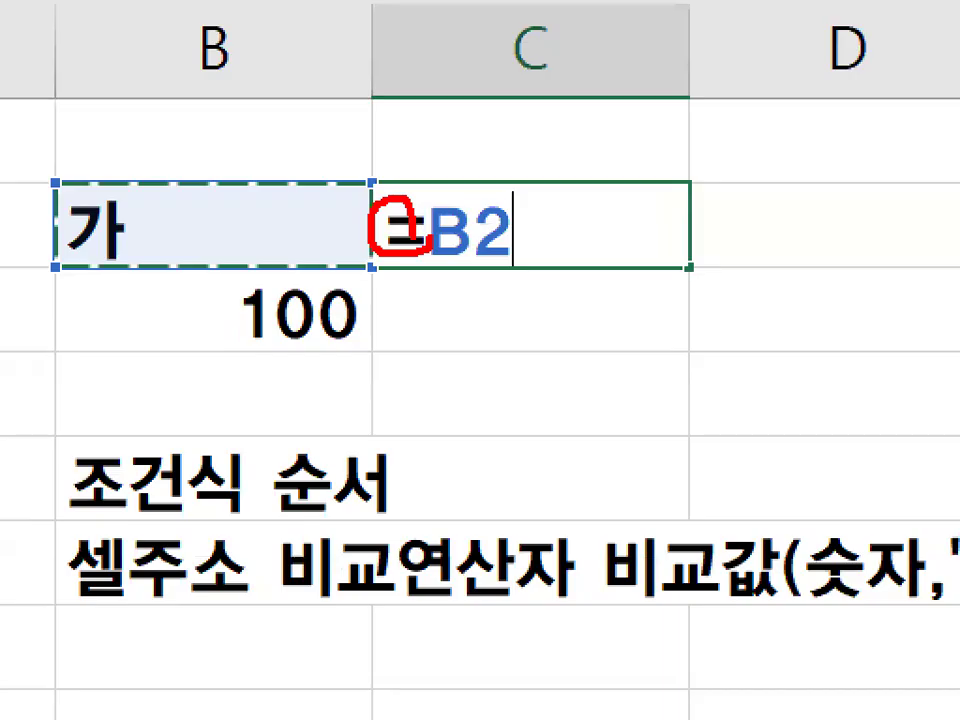
{"action": "key", "text": "Escape"}
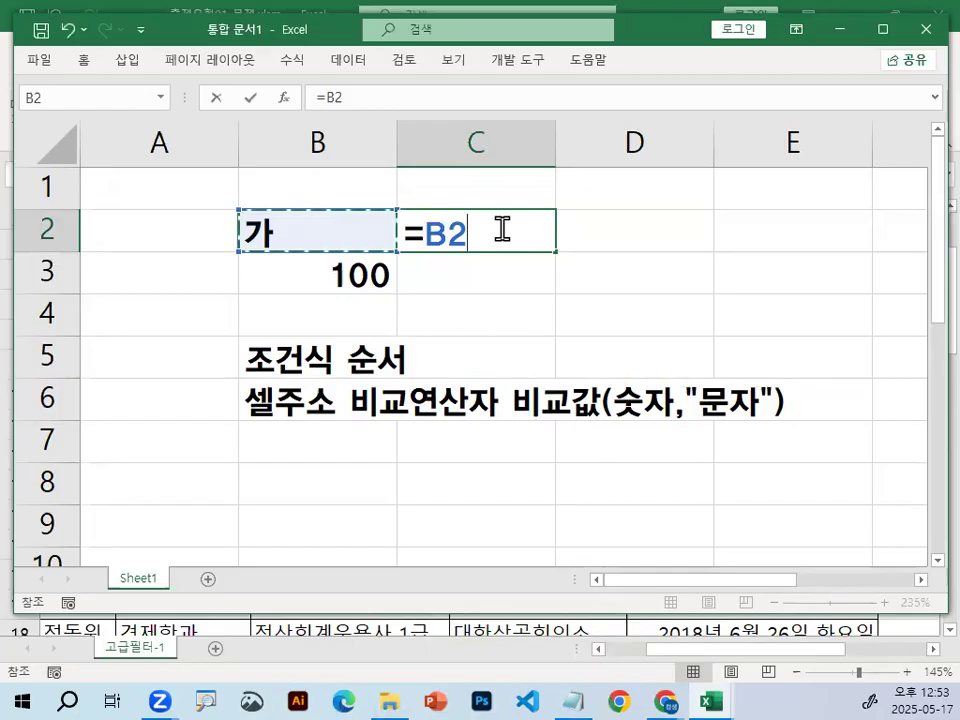
Extend the C2 formula to =B2="가", marking both equals signs and the 가 in B2 in red along the way.
{"action": "type", "text": "="}
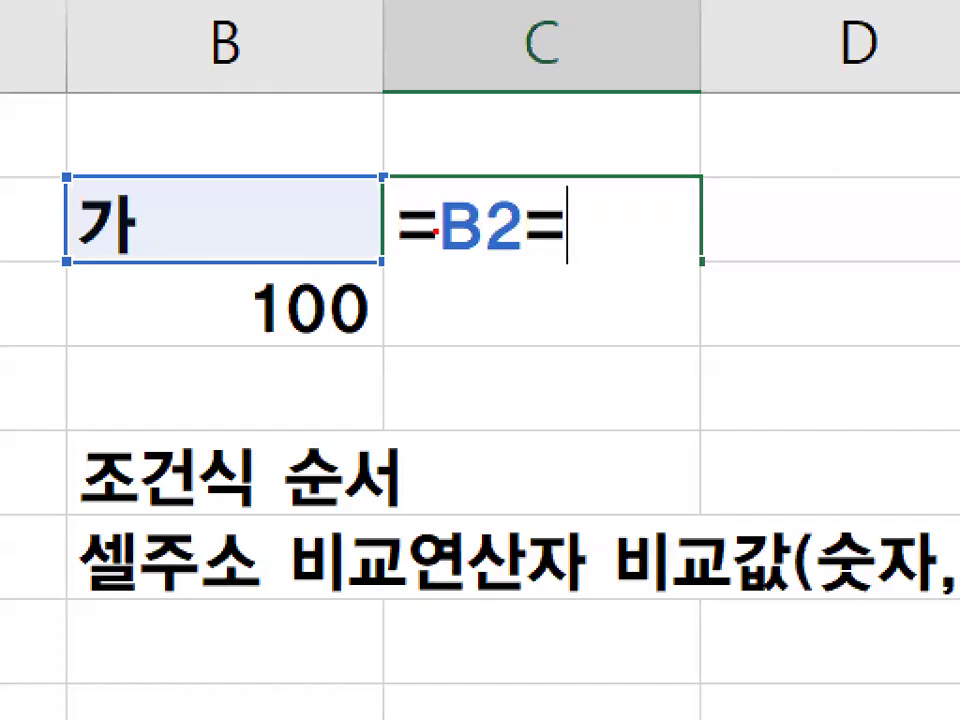
{"action": "mouse_move", "coordinate": [436, 231]}
{"action": "left_mouse_down"}
{"action": "mouse_move", "coordinate": [381, 212]}
{"action": "mouse_move", "coordinate": [433, 194]}
{"action": "left_mouse_up"}
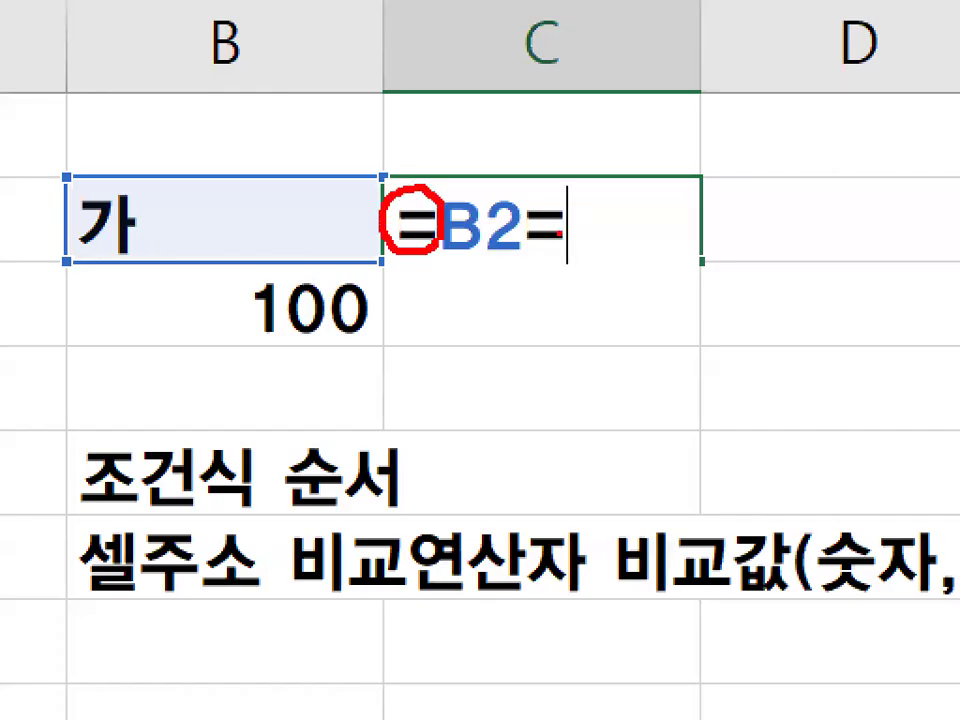
{"action": "mouse_move", "coordinate": [568, 244]}
{"action": "left_mouse_down"}
{"action": "mouse_move", "coordinate": [545, 192]}
{"action": "mouse_move", "coordinate": [574, 220]}
{"action": "left_mouse_up"}
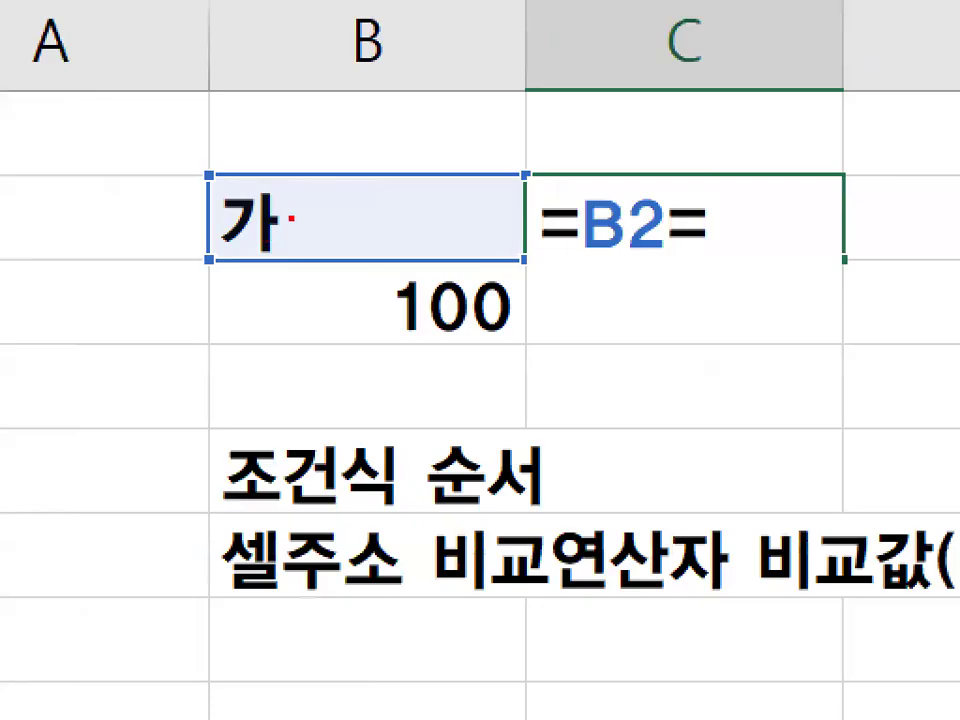
{"action": "mouse_move", "coordinate": [252, 210]}
{"action": "left_mouse_down"}
{"action": "mouse_move", "coordinate": [279, 242]}
{"action": "mouse_move", "coordinate": [281, 216]}
{"action": "left_mouse_up"}
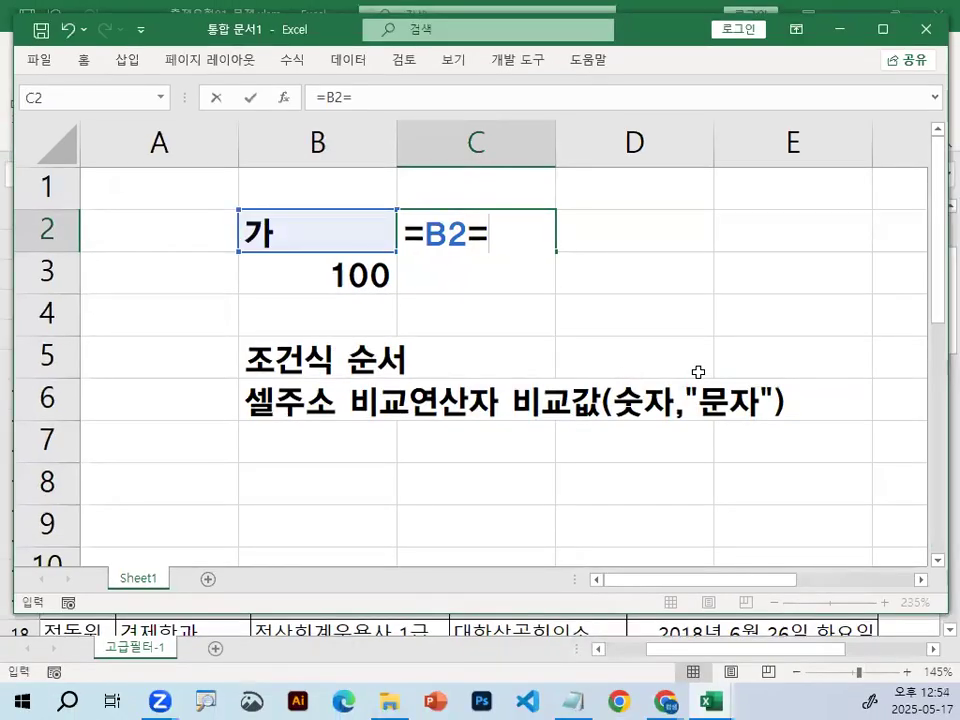
{"action": "type", "text": "ㄱ"}
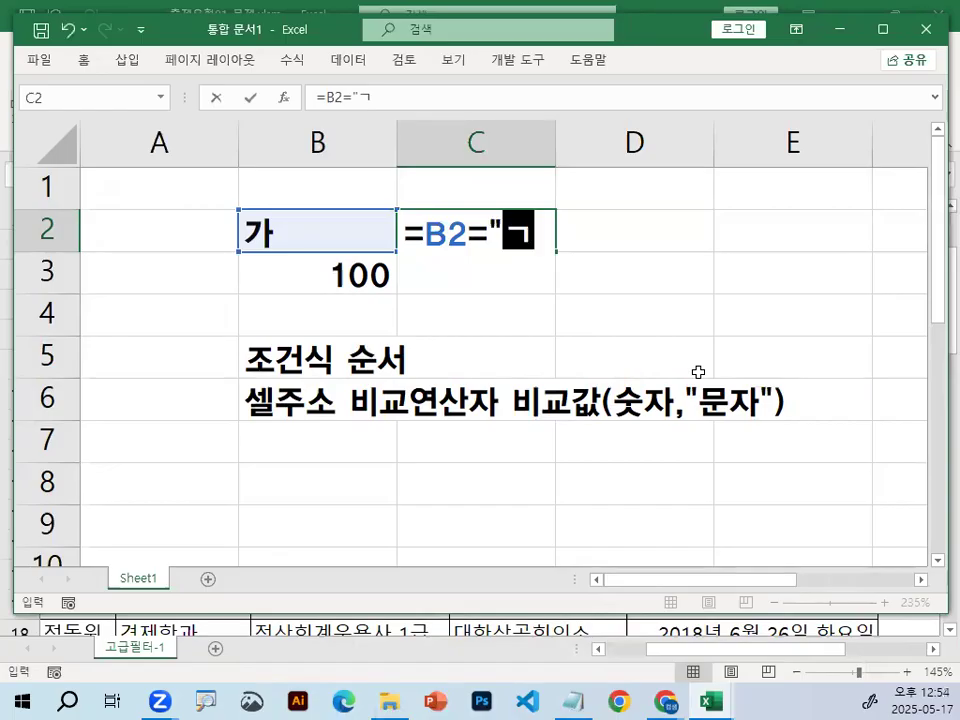
{"action": "type", "text": "ㅏ"}
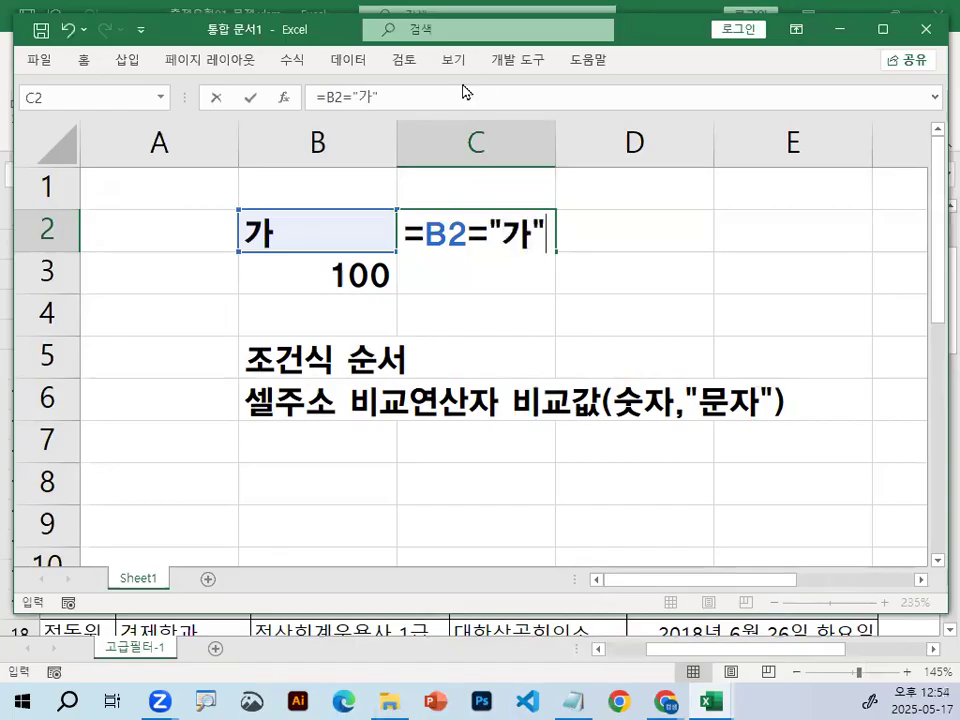
Underline B2 and circle both 가 texts in red, draw a T, clear the marks, and enter the C2 formula.
{"action": "left_click_drag", "start_coordinate": [422, 253], "coordinate": [470, 253]}
{"action": "mouse_move", "coordinate": [272, 212]}
{"action": "left_mouse_down"}
{"action": "mouse_move", "coordinate": [240, 221]}
{"action": "mouse_move", "coordinate": [280, 242]}
{"action": "left_mouse_up"}
{"action": "mouse_move", "coordinate": [528, 207]}
{"action": "left_mouse_down"}
{"action": "mouse_move", "coordinate": [502, 240]}
{"action": "mouse_move", "coordinate": [550, 246]}
{"action": "left_mouse_up"}
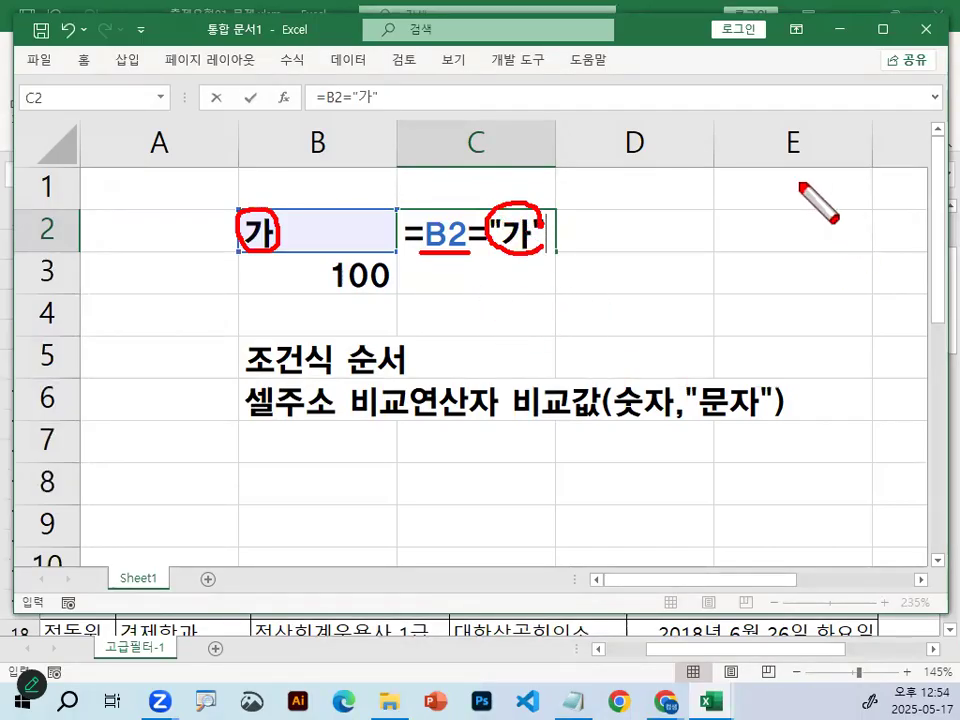
{"action": "mouse_move", "coordinate": [644, 234]}
{"action": "left_mouse_down"}
{"action": "mouse_move", "coordinate": [735, 234]}
{"action": "mouse_move", "coordinate": [697, 297]}
{"action": "left_mouse_up"}
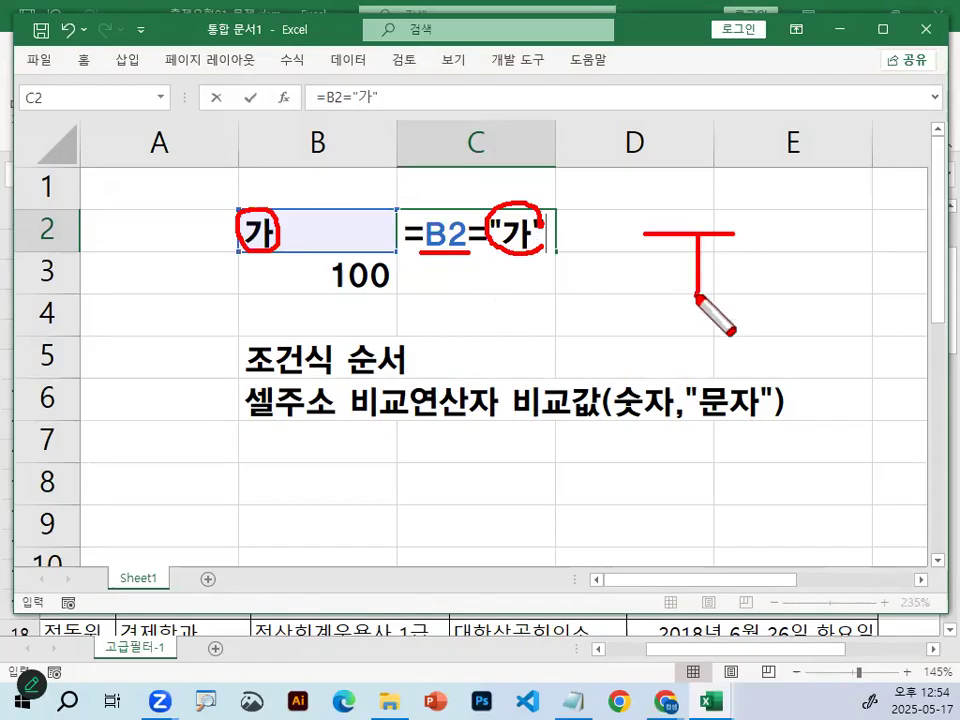
{"action": "key", "text": "Escape"}
{"action": "key", "text": "Return"}
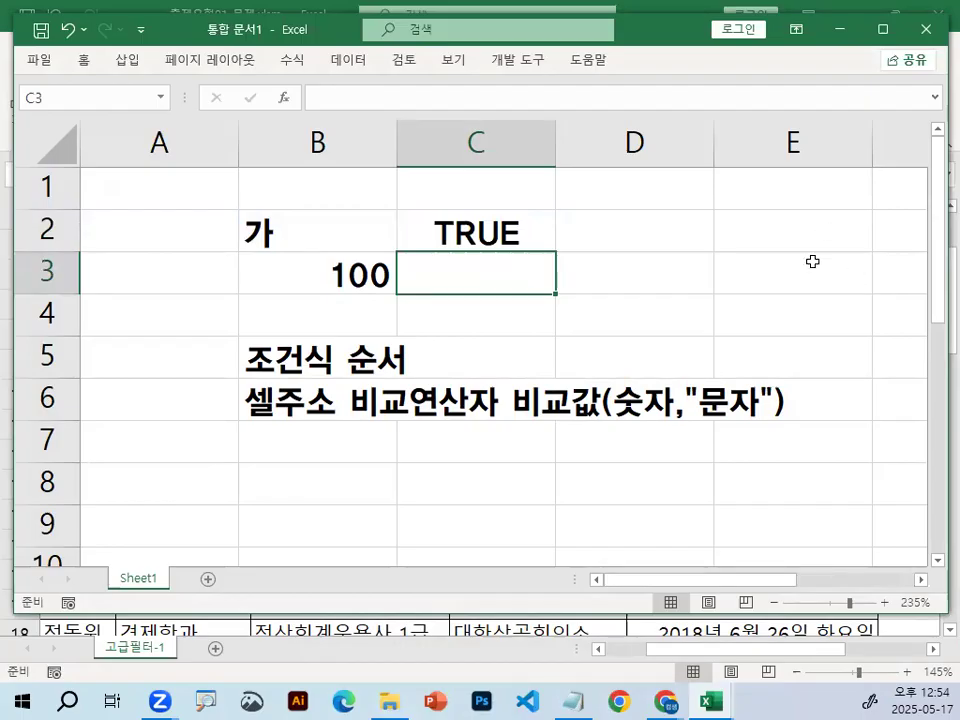
{"action": "left_click", "coordinate": [462, 224]}
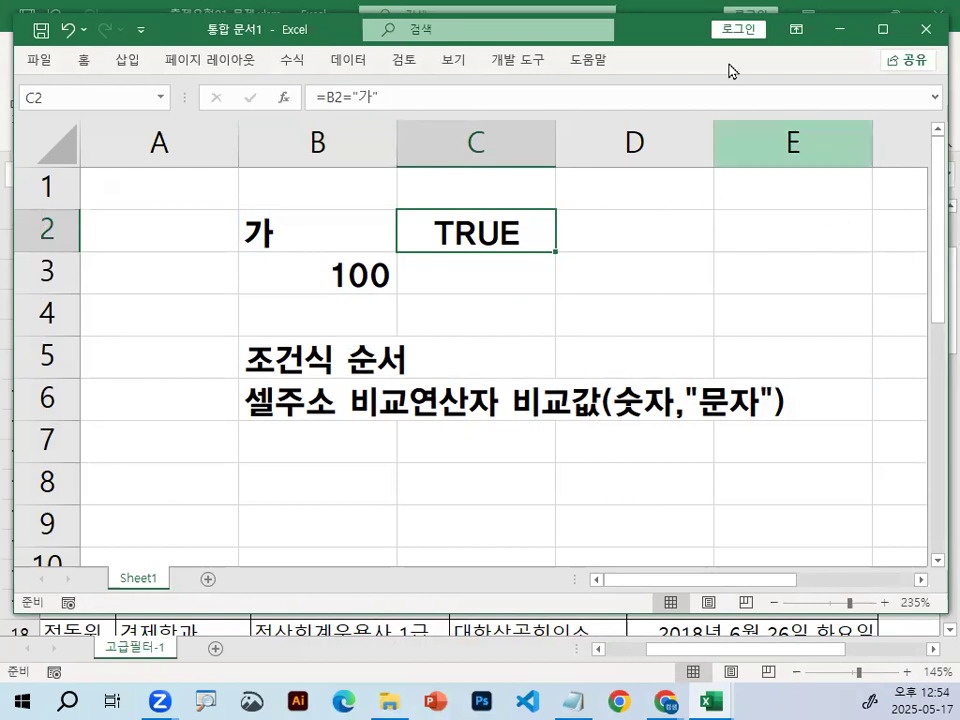
Switch to the Notepad notes, underline condition rules 1 and 2 in red with a line joining them, and clear the marks.
{"action": "left_click", "coordinate": [573, 700]}
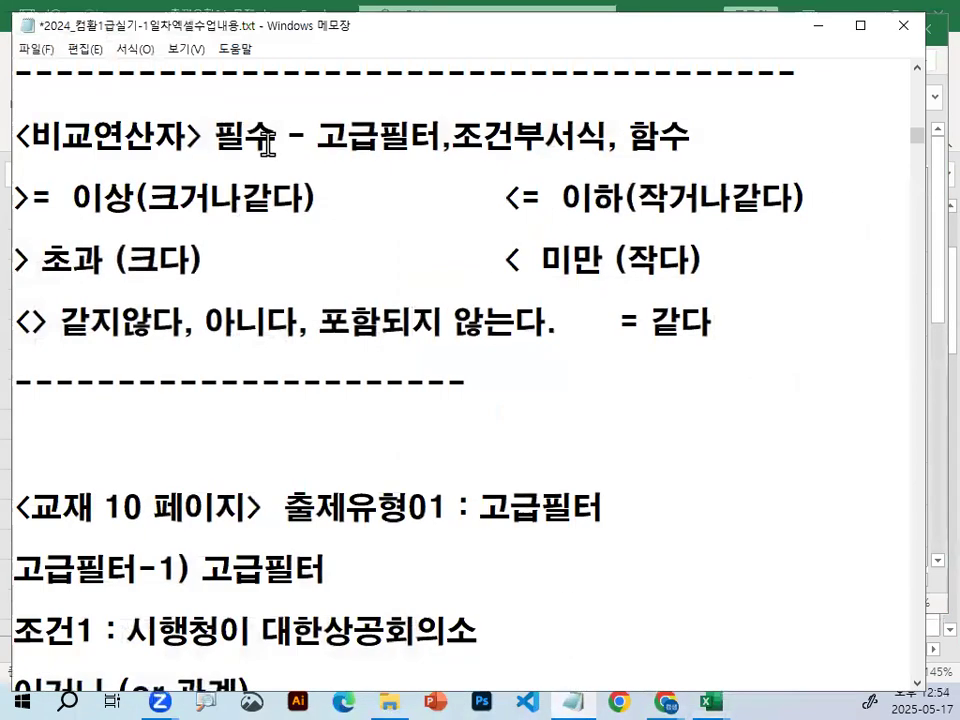
{"action": "scroll", "coordinate": [296, 270], "scroll_direction": "up", "scroll_amount": 2}
{"action": "left_click_drag", "start_coordinate": [140, 123], "coordinate": [604, 118]}
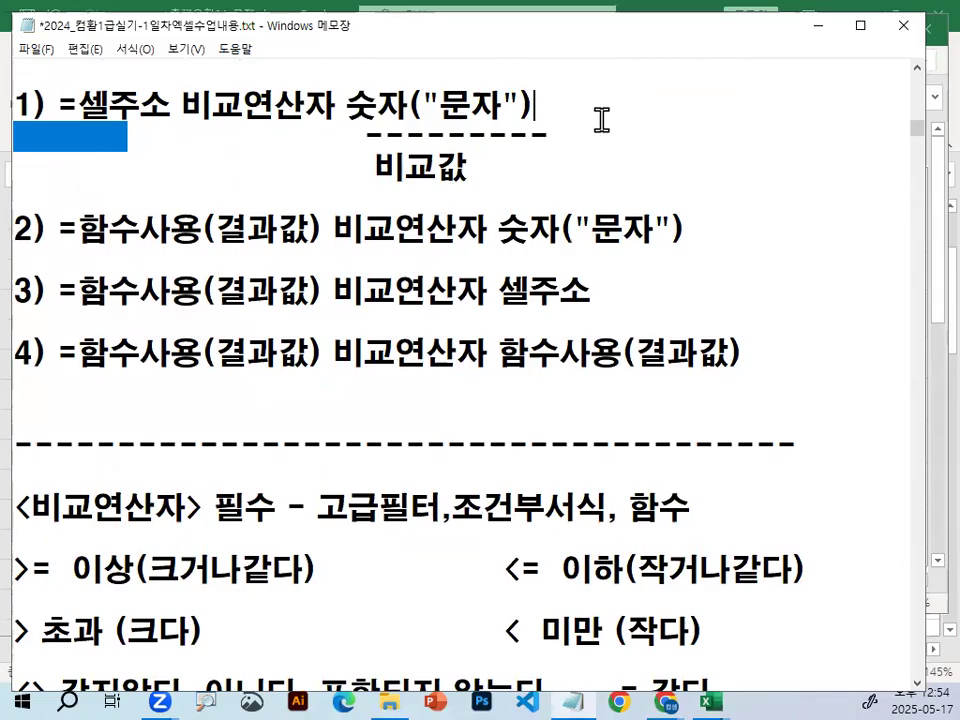
{"action": "scroll", "coordinate": [373, 285], "scroll_direction": "up", "scroll_amount": 1}
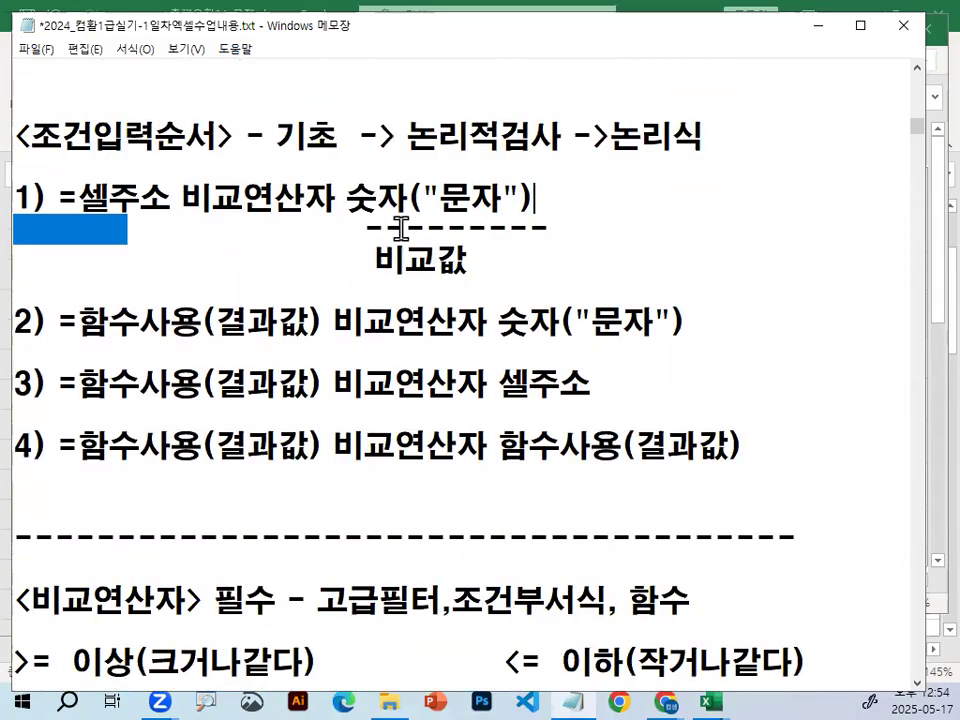
{"action": "left_click_drag", "start_coordinate": [83, 232], "coordinate": [494, 226]}
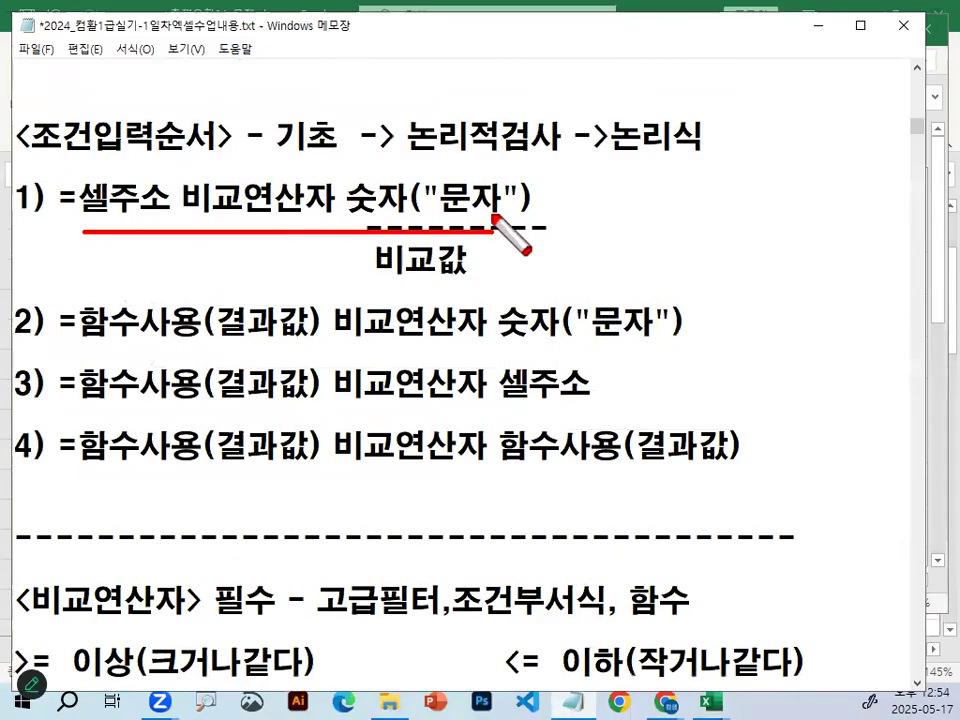
{"action": "left_click_drag", "start_coordinate": [136, 339], "coordinate": [494, 336]}
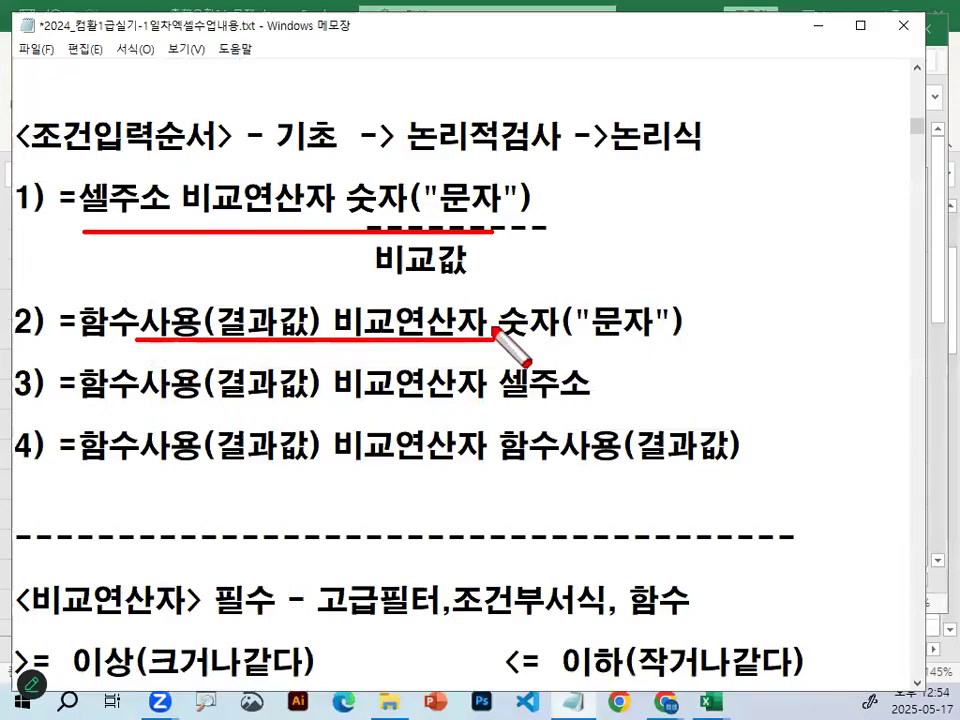
{"action": "left_click_drag", "start_coordinate": [573, 177], "coordinate": [606, 317]}
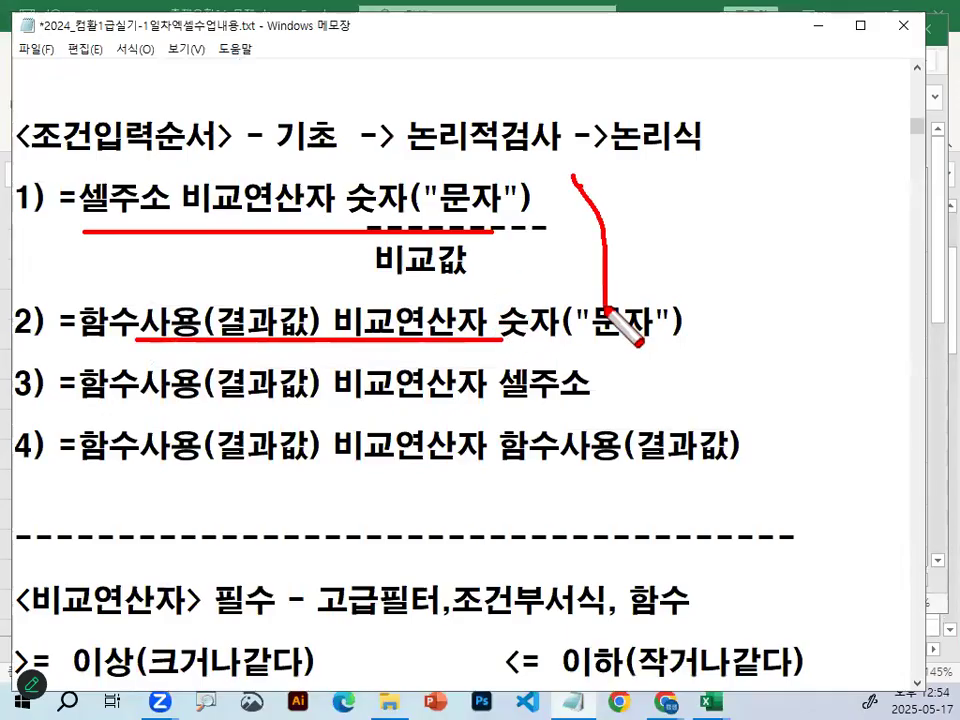
{"action": "key", "text": "Escape"}
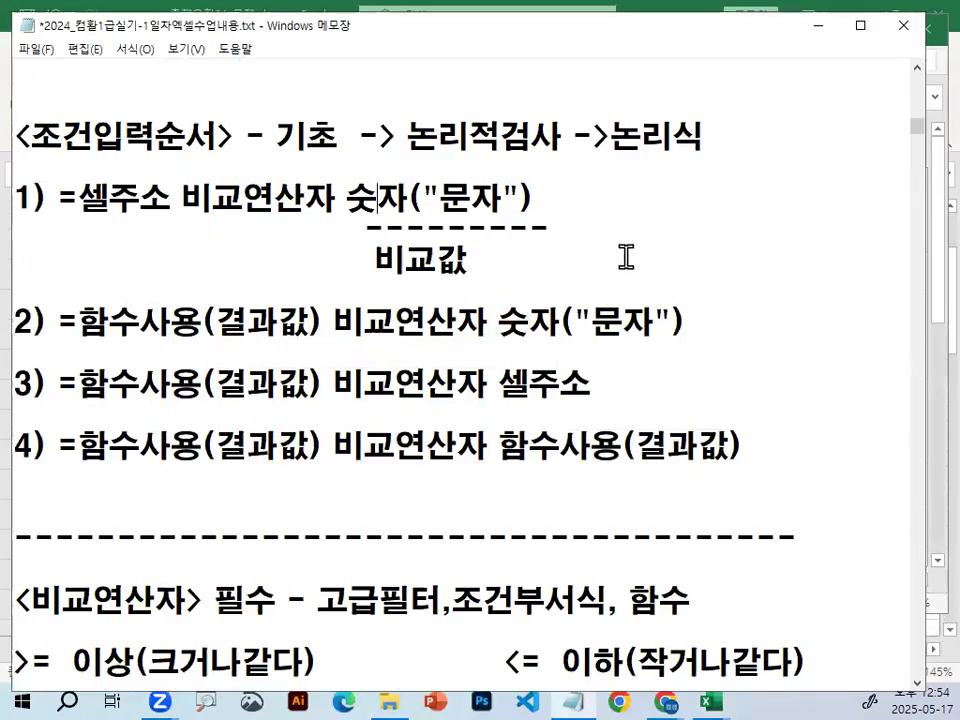
Return to the Excel workbook, zoom in to circle the result in C2 with a pointer line, and clear the marks.
{"action": "left_click", "coordinate": [575, 690]}
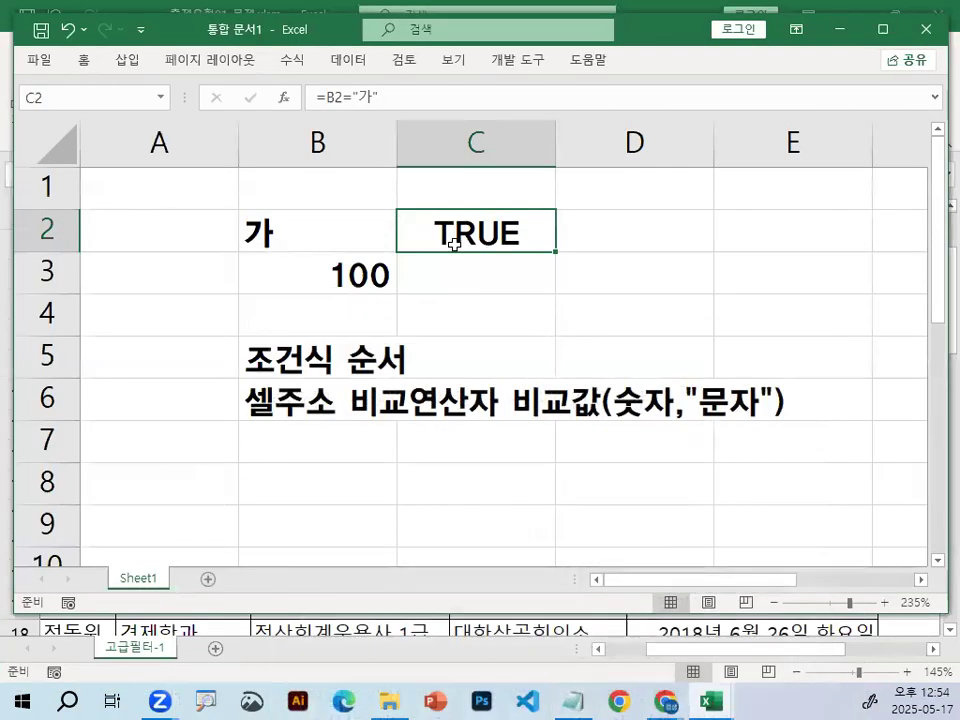
{"action": "key", "text": "ctrl+1"}
{"action": "left_click", "coordinate": [528, 204]}
{"action": "mouse_move", "coordinate": [572, 221]}
{"action": "left_mouse_down"}
{"action": "mouse_move", "coordinate": [556, 257]}
{"action": "mouse_move", "coordinate": [488, 193]}
{"action": "mouse_move", "coordinate": [577, 259]}
{"action": "left_mouse_up"}
{"action": "left_click_drag", "start_coordinate": [557, 212], "coordinate": [655, 32]}
{"action": "key", "text": "Escape"}
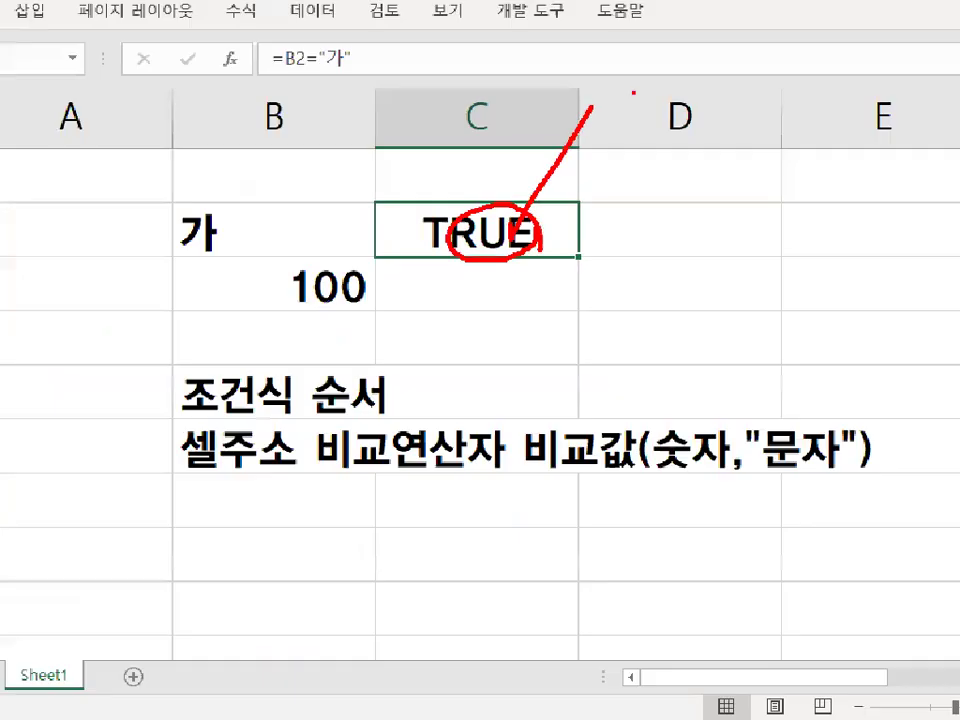
Change the C2 formula to =B2="나", circling 가 in B2 in red and clearing the mark before entering it.
{"action": "double_click", "coordinate": [477, 228]}
{"action": "key", "text": "Right"}
{"action": "key", "text": "Right"}
{"action": "key", "text": "Delete"}
{"action": "type", "text": "나"}
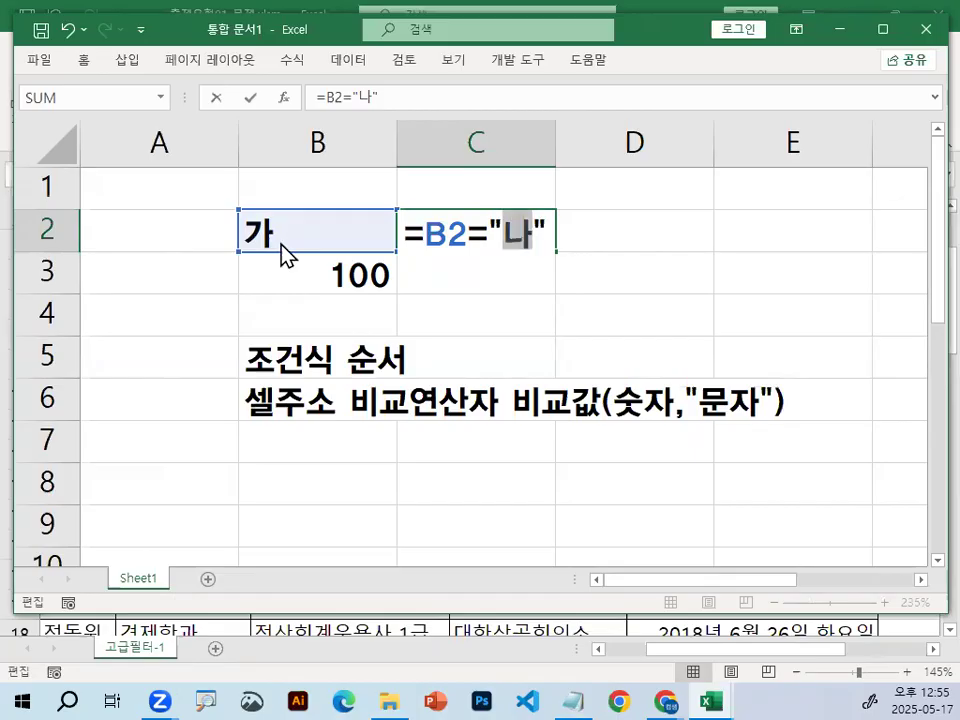
{"action": "left_click_drag", "start_coordinate": [258, 250], "coordinate": [303, 240]}
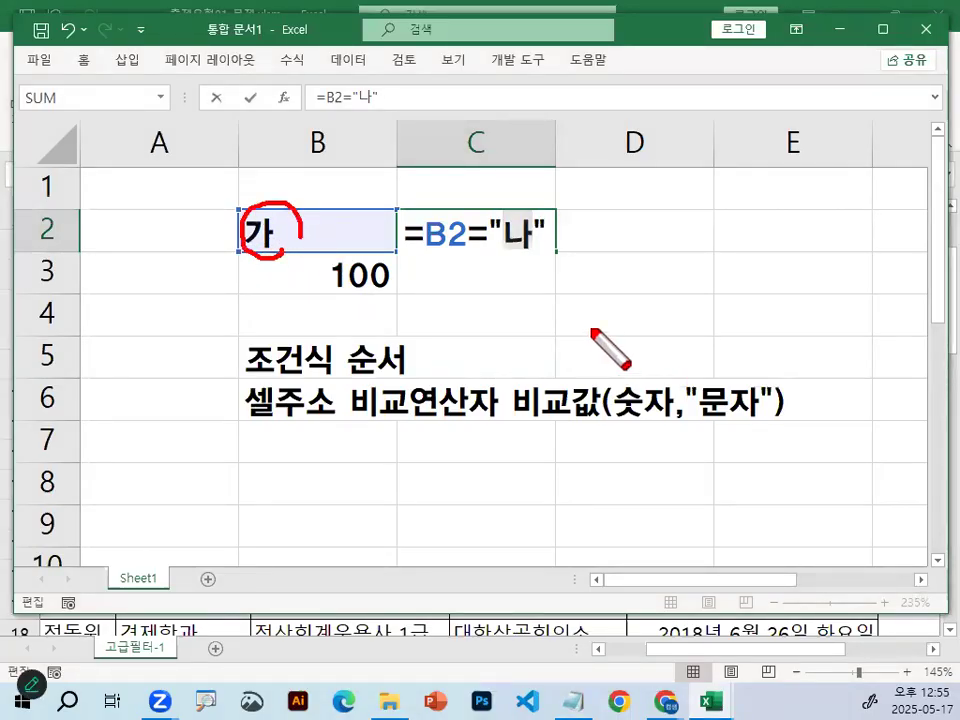
{"action": "key", "text": "Escape"}
{"action": "key", "text": "Return"}
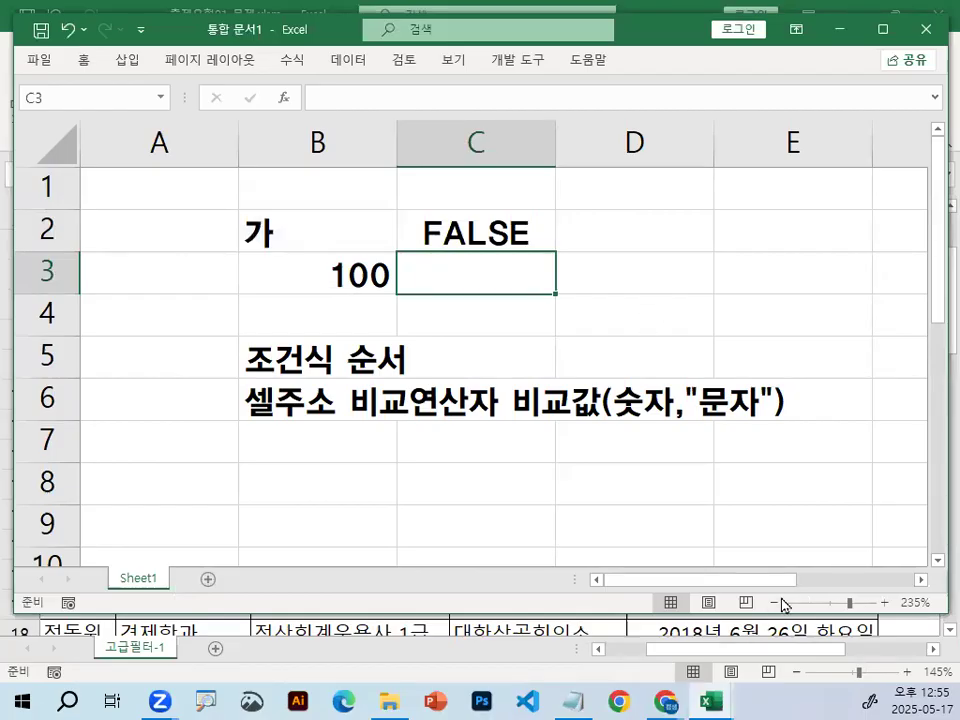
In the Notepad notes, circle 조건1 of the AND example in red, draw a T above it and an F above 조건2, and clear the marks.
{"action": "key", "text": "alt+Tab"}
{"action": "scroll", "coordinate": [281, 305], "scroll_direction": "up", "scroll_amount": 4}
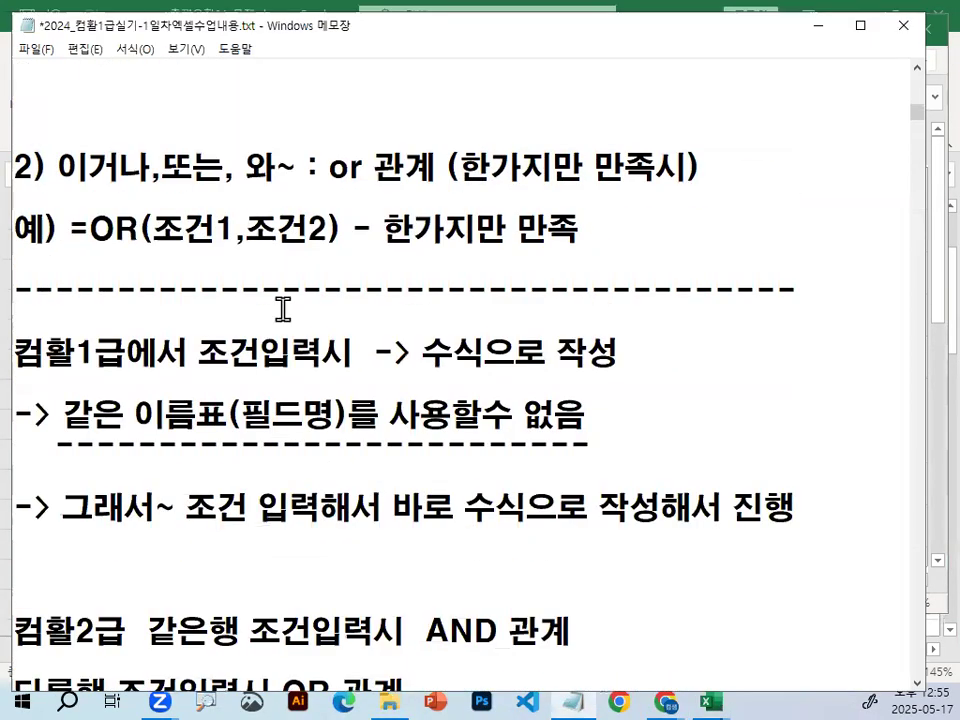
{"action": "scroll", "coordinate": [281, 305], "scroll_direction": "up", "scroll_amount": 6}
{"action": "mouse_move", "coordinate": [122, 381]}
{"action": "left_mouse_down"}
{"action": "mouse_move", "coordinate": [203, 381]}
{"action": "mouse_move", "coordinate": [163, 409]}
{"action": "mouse_move", "coordinate": [170, 363]}
{"action": "mouse_move", "coordinate": [182, 414]}
{"action": "left_mouse_up"}
{"action": "key", "text": "ctrl+2"}
{"action": "mouse_move", "coordinate": [135, 331]}
{"action": "left_mouse_down"}
{"action": "mouse_move", "coordinate": [181, 335]}
{"action": "mouse_move", "coordinate": [165, 357]}
{"action": "left_mouse_up"}
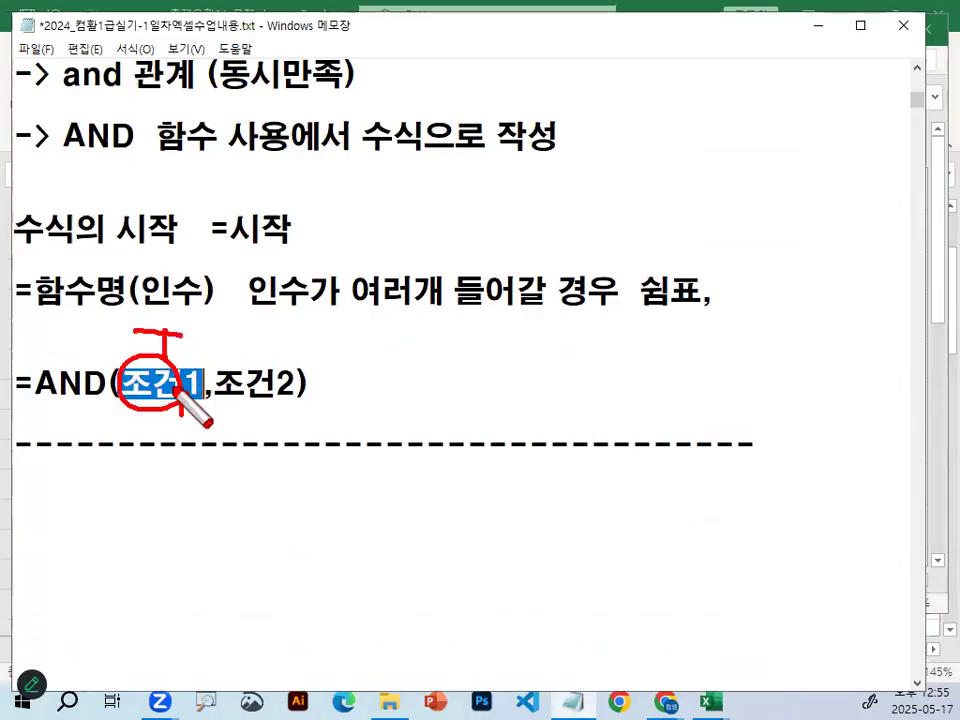
{"action": "mouse_move", "coordinate": [212, 327]}
{"action": "left_mouse_down"}
{"action": "mouse_move", "coordinate": [257, 323]}
{"action": "mouse_move", "coordinate": [231, 372]}
{"action": "mouse_move", "coordinate": [265, 344]}
{"action": "left_mouse_up"}
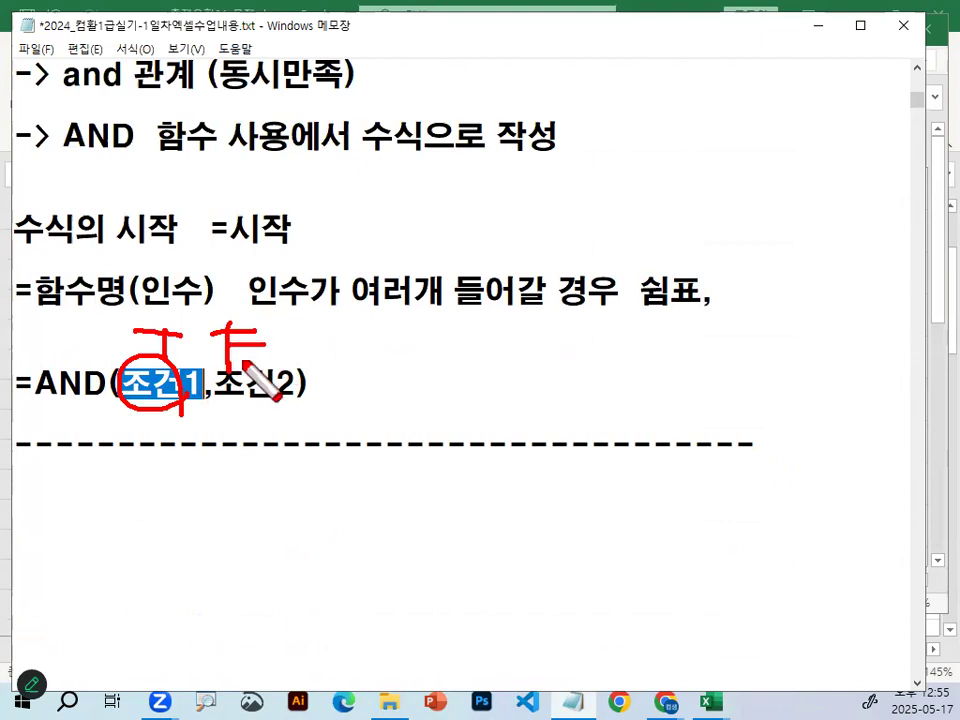
{"action": "mouse_move", "coordinate": [168, 401]}
{"action": "left_mouse_down"}
{"action": "mouse_move", "coordinate": [176, 369]}
{"action": "mouse_move", "coordinate": [183, 386]}
{"action": "left_mouse_up"}
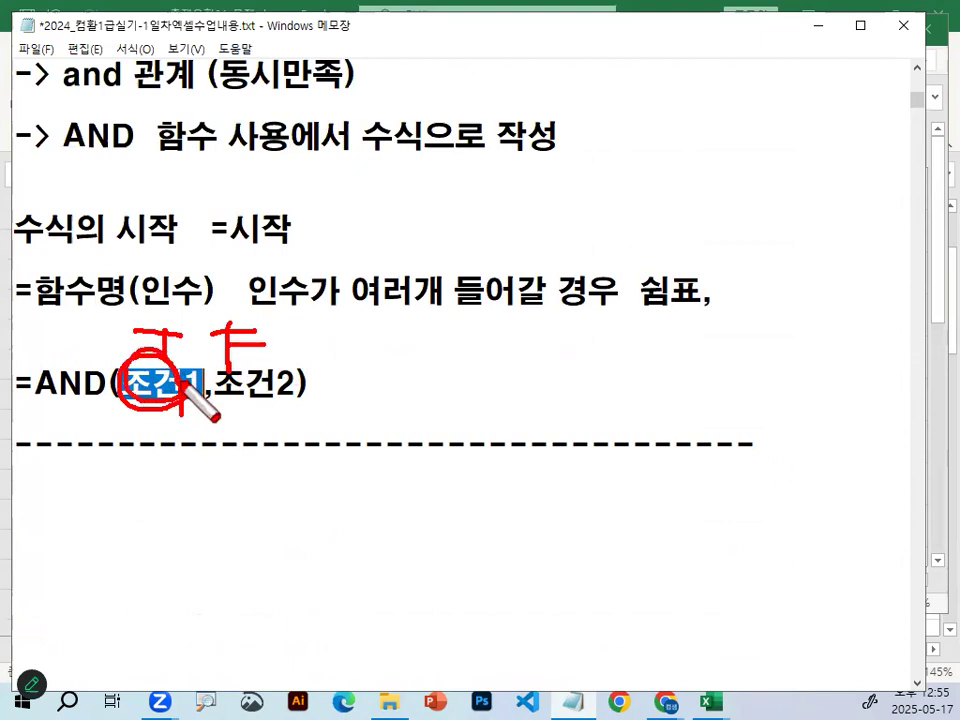
{"action": "key", "text": "Escape"}
Highlight 조건1 in the =AND(조건1,조건2) line, underline it in red with a stroke beside the formula, and clear the marks.
{"action": "left_click_drag", "start_coordinate": [120, 383], "coordinate": [200, 383]}
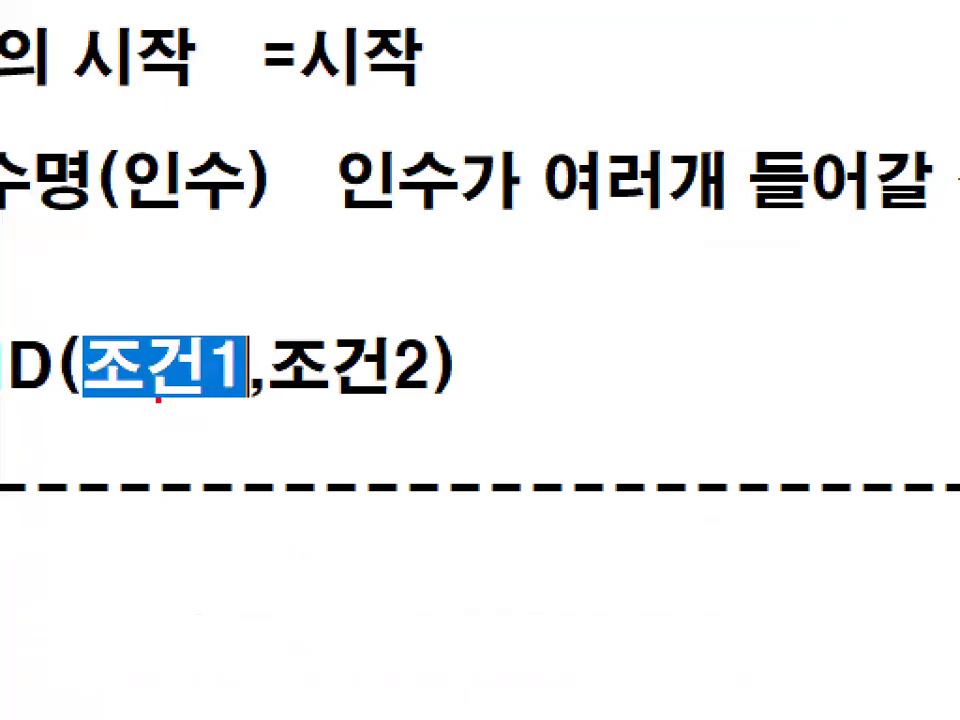
{"action": "left_click_drag", "start_coordinate": [120, 400], "coordinate": [194, 401]}
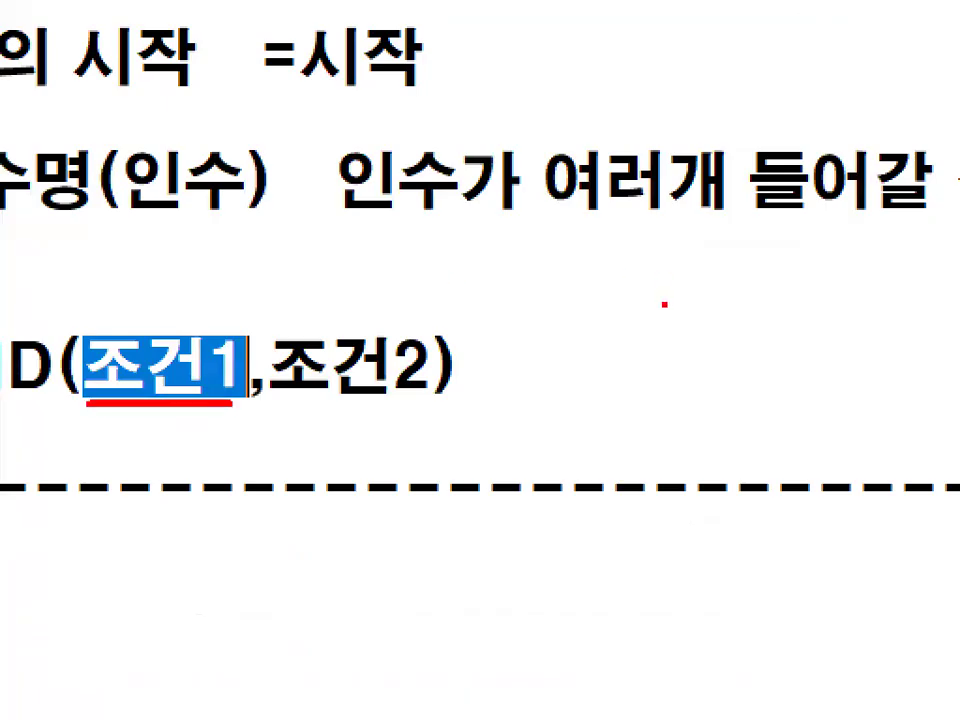
{"action": "left_click_drag", "start_coordinate": [550, 268], "coordinate": [713, 291]}
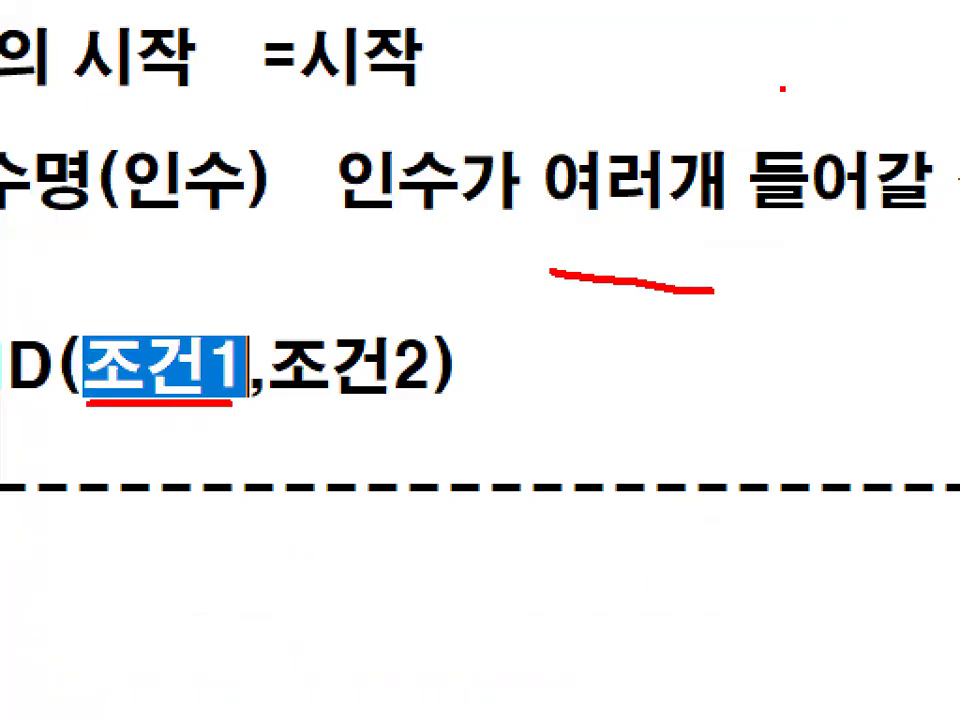
{"action": "key", "text": "Escape"}
Highlight 조건2 in the AND example, draw a red T below each of the two conditions, and clear the marks.
{"action": "left_click_drag", "start_coordinate": [272, 368], "coordinate": [425, 360]}
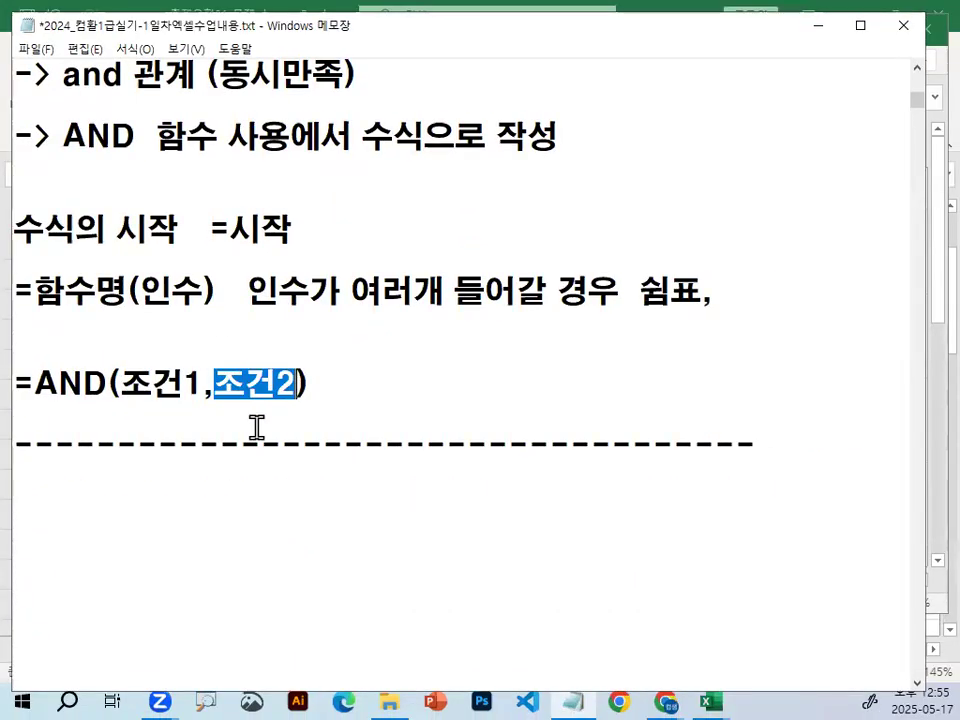
{"action": "mouse_move", "coordinate": [227, 414]}
{"action": "left_mouse_down"}
{"action": "mouse_move", "coordinate": [277, 409]}
{"action": "mouse_move", "coordinate": [249, 455]}
{"action": "left_mouse_up"}
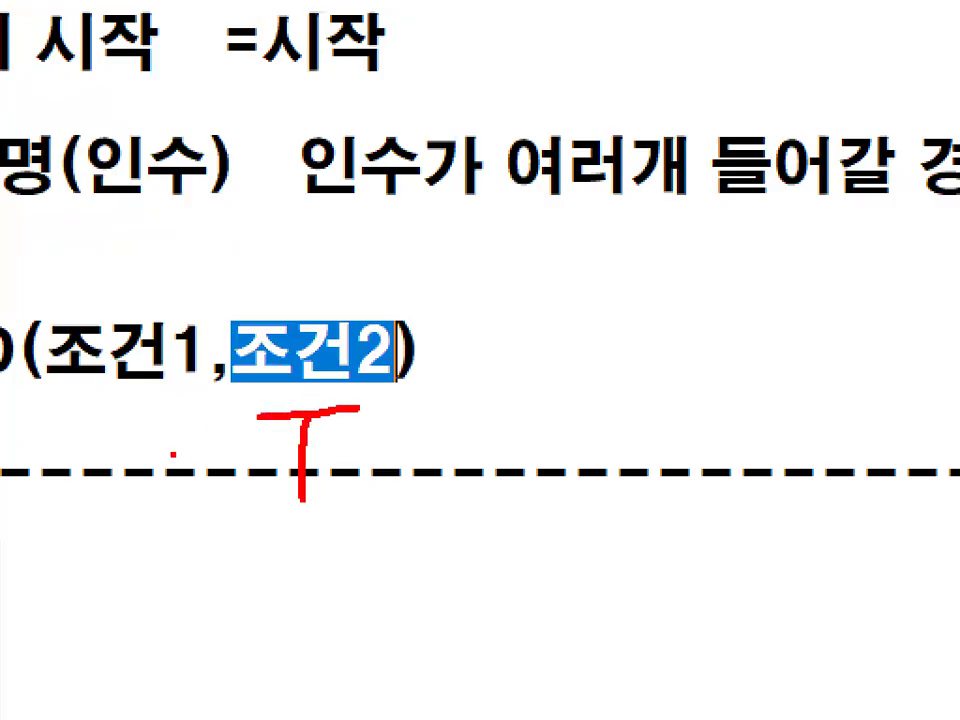
{"action": "left_click_drag", "start_coordinate": [47, 432], "coordinate": [115, 428]}
{"action": "left_click_drag", "start_coordinate": [72, 434], "coordinate": [77, 550]}
{"action": "key", "text": "Escape"}
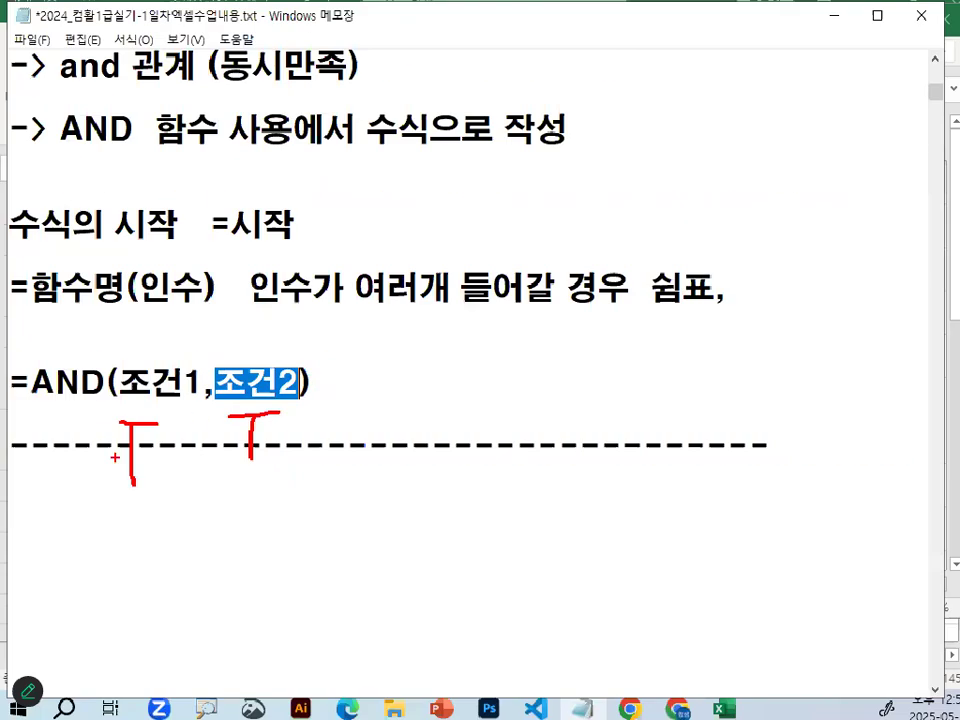
Highlight the and 관계 line, circle 동시만족 in red and clear it, and select (조건1,조건2) in the AND example.
{"action": "left_click_drag", "start_coordinate": [62, 73], "coordinate": [376, 65]}
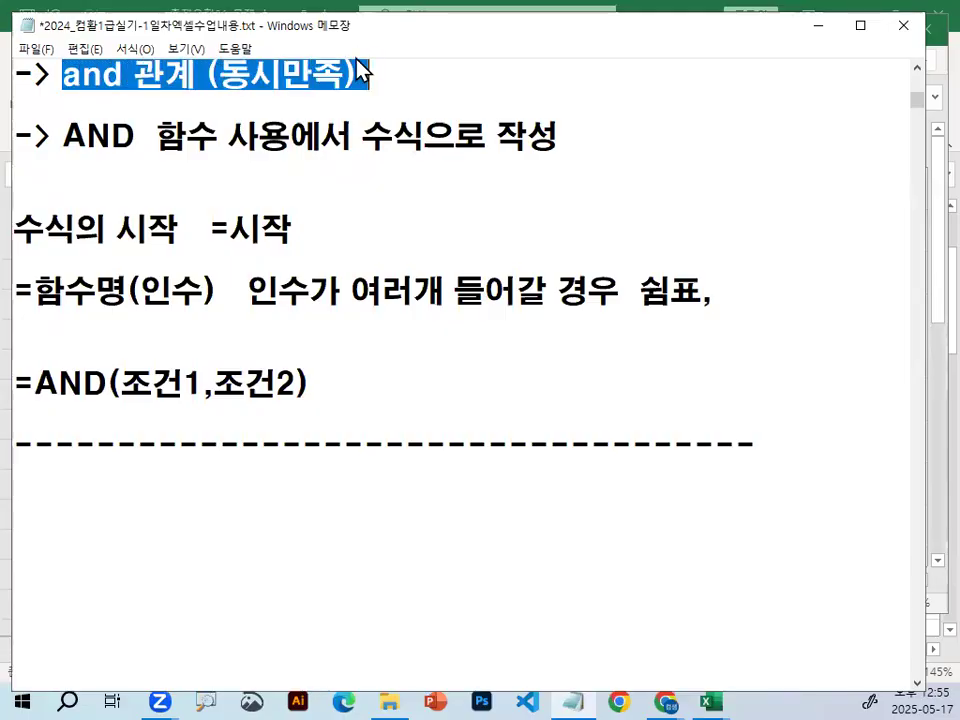
{"action": "left_click", "coordinate": [326, 383]}
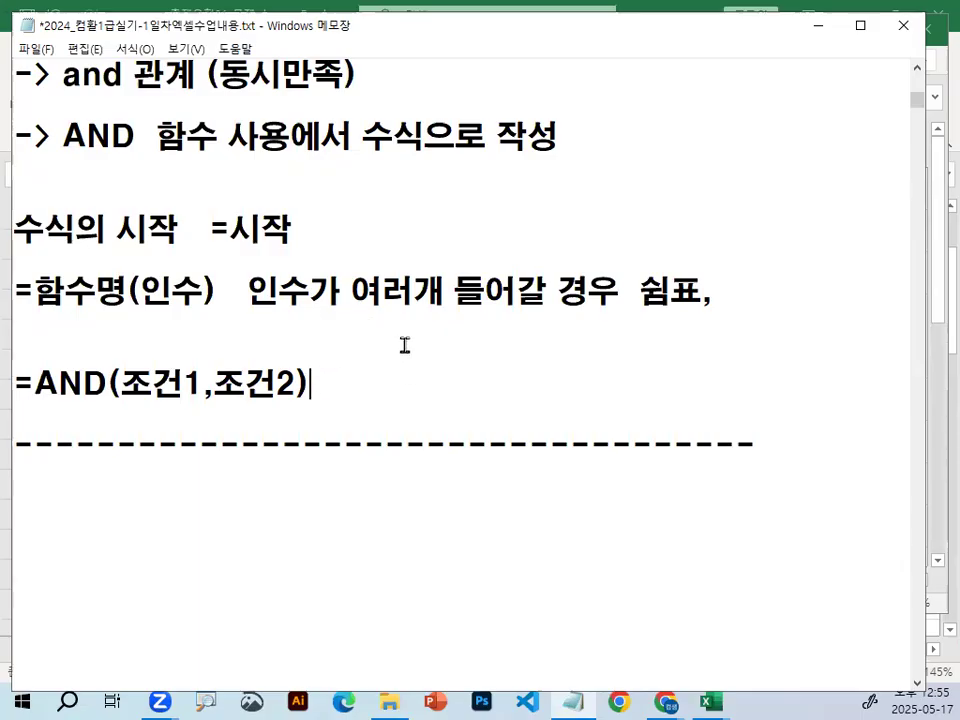
{"action": "scroll", "coordinate": [298, 358], "scroll_direction": "up", "scroll_amount": 1}
{"action": "scroll", "coordinate": [298, 358], "scroll_direction": "up", "scroll_amount": 1}
{"action": "mouse_move", "coordinate": [339, 257]}
{"action": "left_mouse_down"}
{"action": "mouse_move", "coordinate": [276, 282]}
{"action": "mouse_move", "coordinate": [323, 268]}
{"action": "left_mouse_up"}
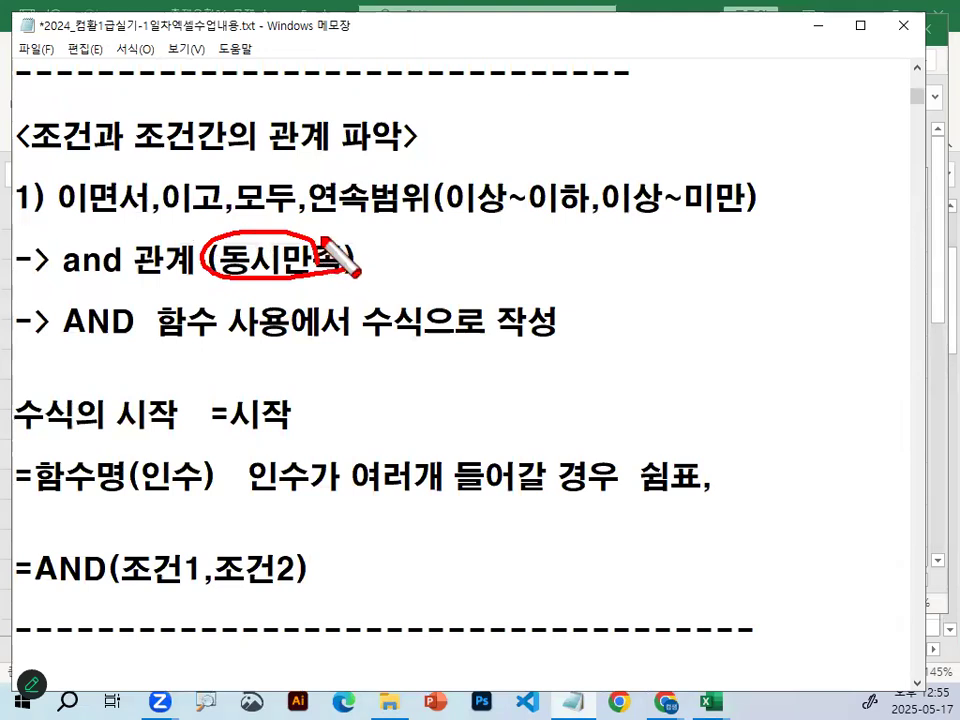
{"action": "key", "text": "Escape"}
{"action": "scroll", "coordinate": [328, 390], "scroll_direction": "down", "scroll_amount": 1}
{"action": "left_click_drag", "start_coordinate": [108, 383], "coordinate": [311, 378]}
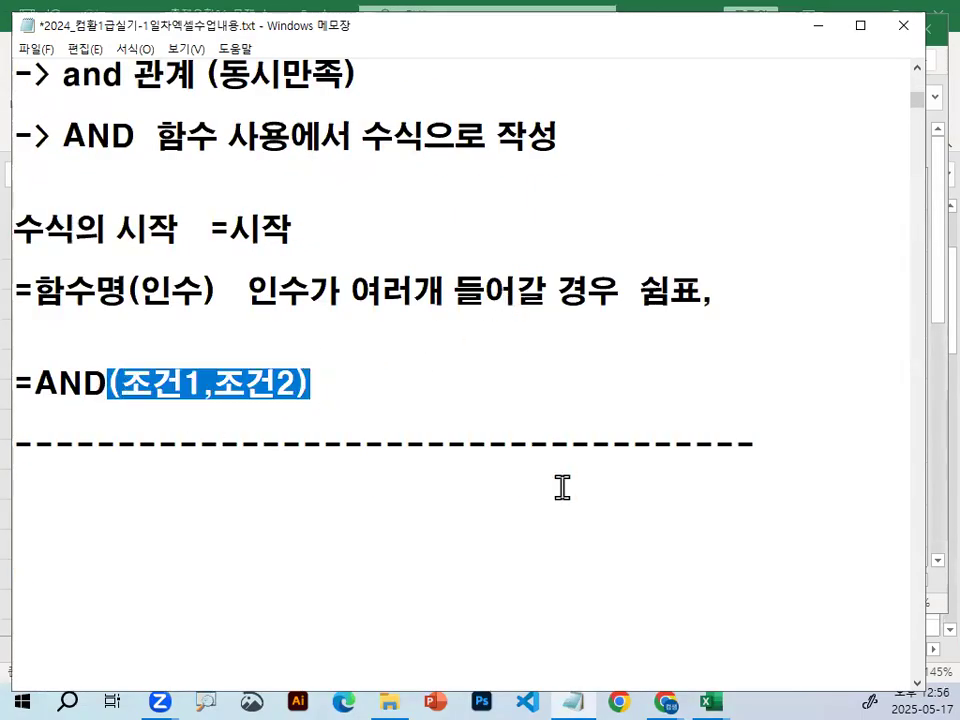
Return to the Excel workbook, select the empty cell C3 beside 100, mark it in red, and clear the marks.
{"action": "left_click", "coordinate": [710, 702]}
{"action": "left_click", "coordinate": [796, 636]}
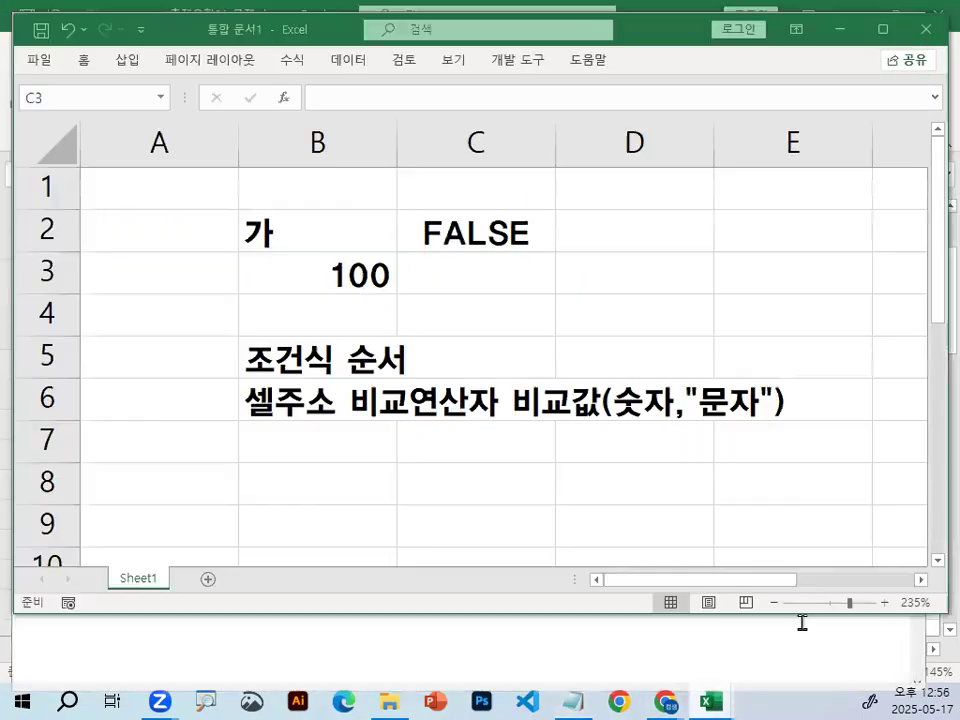
{"action": "left_click", "coordinate": [332, 272]}
{"action": "left_click", "coordinate": [488, 275]}
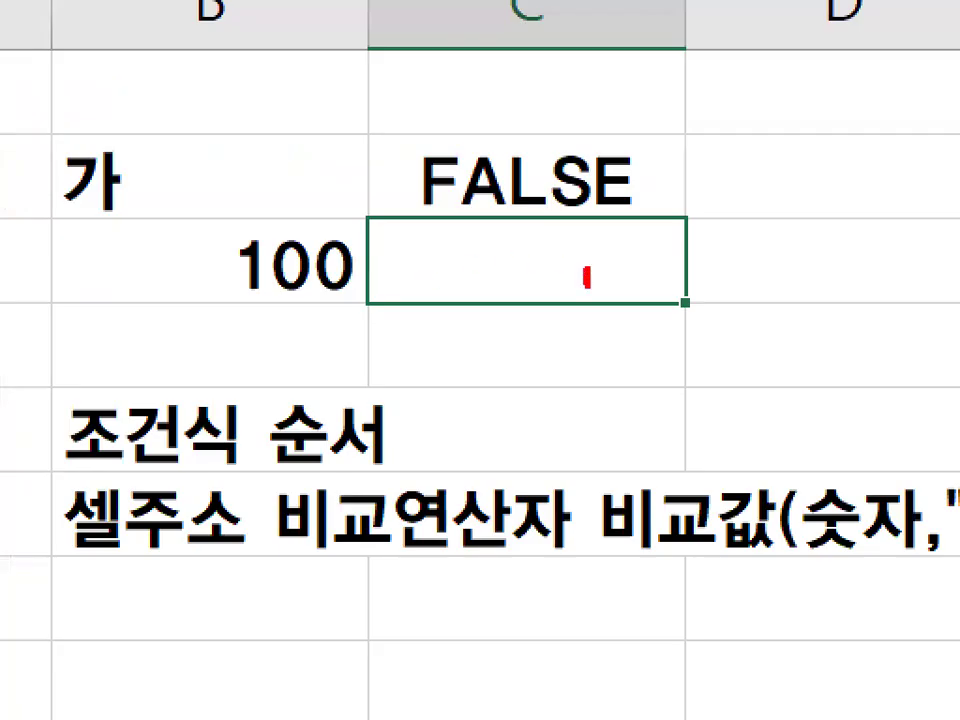
{"action": "mouse_move", "coordinate": [587, 286]}
{"action": "left_mouse_down"}
{"action": "mouse_move", "coordinate": [578, 230]}
{"action": "mouse_move", "coordinate": [587, 268]}
{"action": "left_mouse_up"}
{"action": "key", "text": "Escape"}
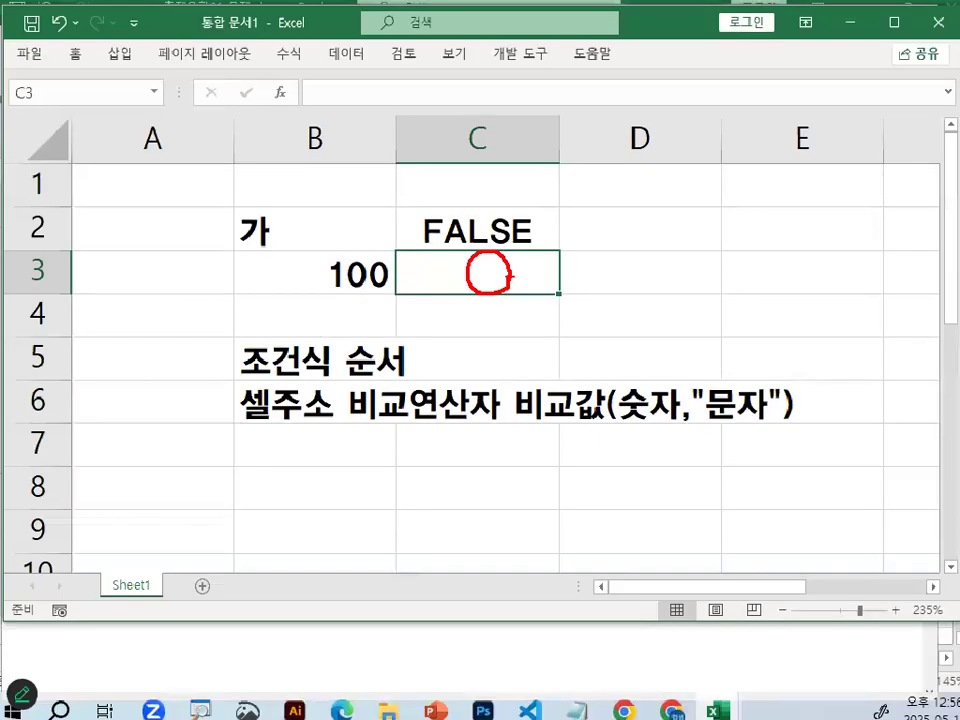
{"action": "mouse_move", "coordinate": [444, 243]}
{"action": "left_mouse_down"}
{"action": "mouse_move", "coordinate": [511, 197]}
{"action": "mouse_move", "coordinate": [523, 165]}
{"action": "left_mouse_up"}
{"action": "key", "text": "Escape"}
Enter the formula =B3>=100 in C3, marking the B3 reference in red along the way.
{"action": "type", "text": "="}
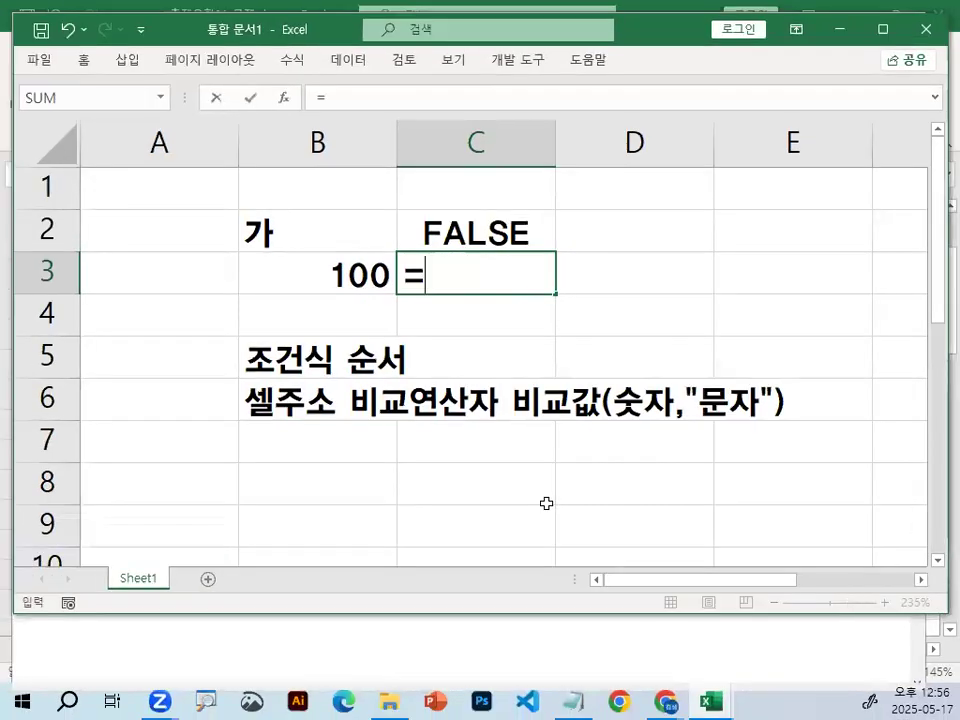
{"action": "left_click", "coordinate": [372, 272]}
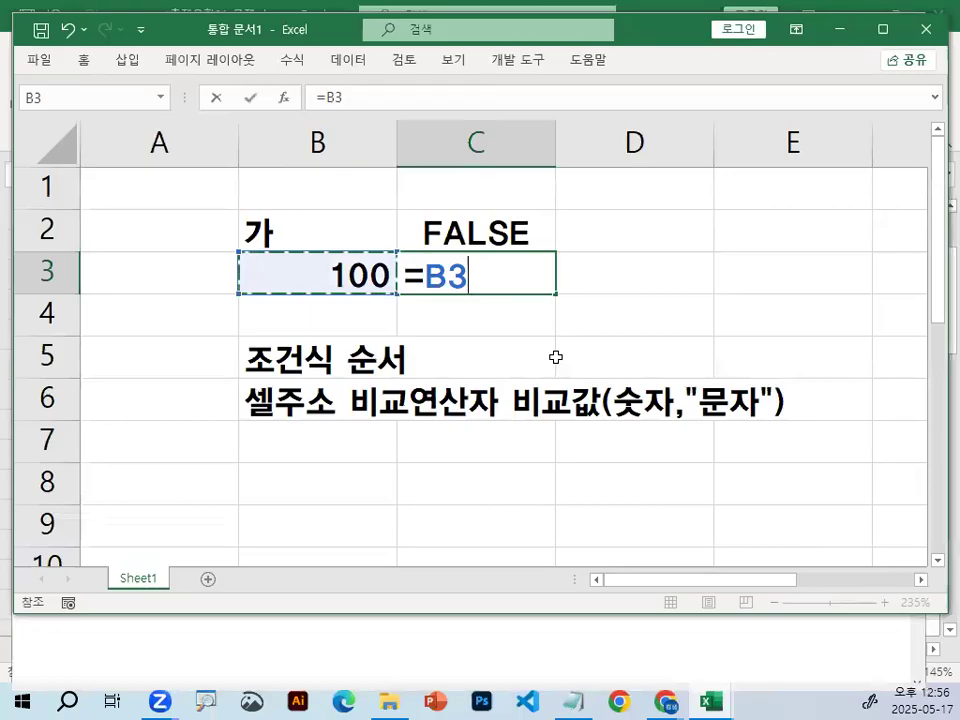
{"action": "type", "text": ">=100"}
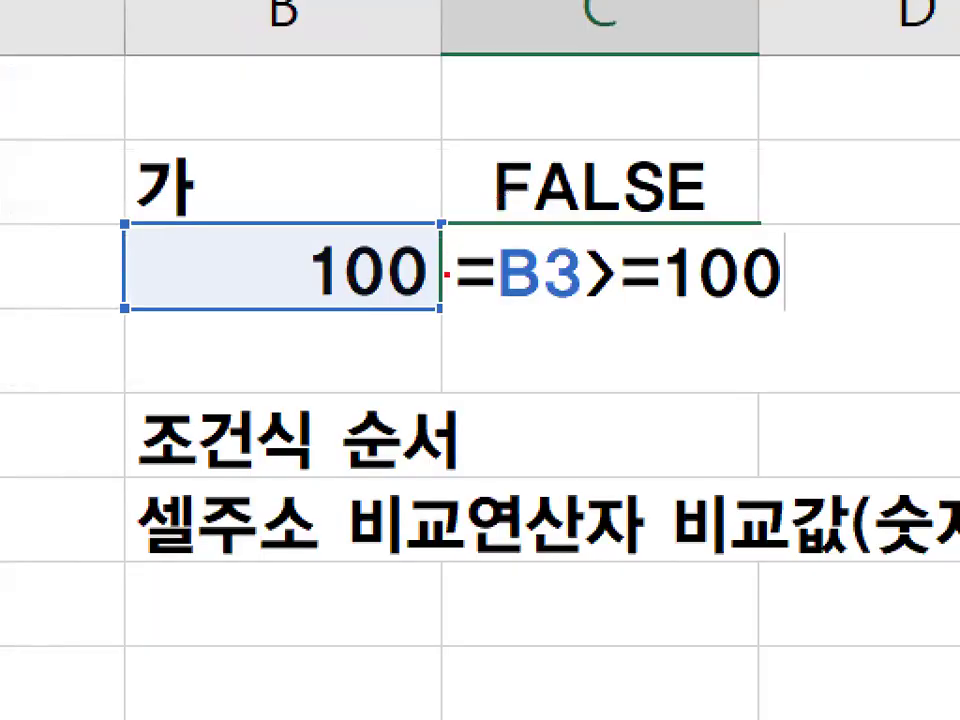
{"action": "mouse_move", "coordinate": [447, 274]}
{"action": "left_mouse_down"}
{"action": "mouse_move", "coordinate": [315, 199]}
{"action": "mouse_move", "coordinate": [483, 266]}
{"action": "left_mouse_up"}
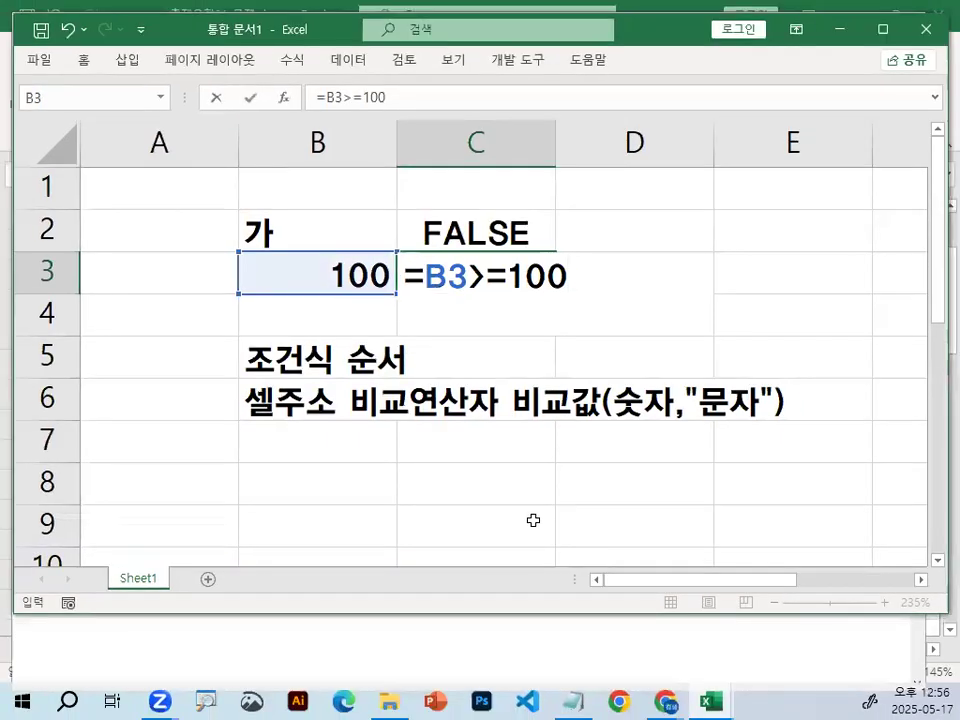
{"action": "key", "text": "Return"}
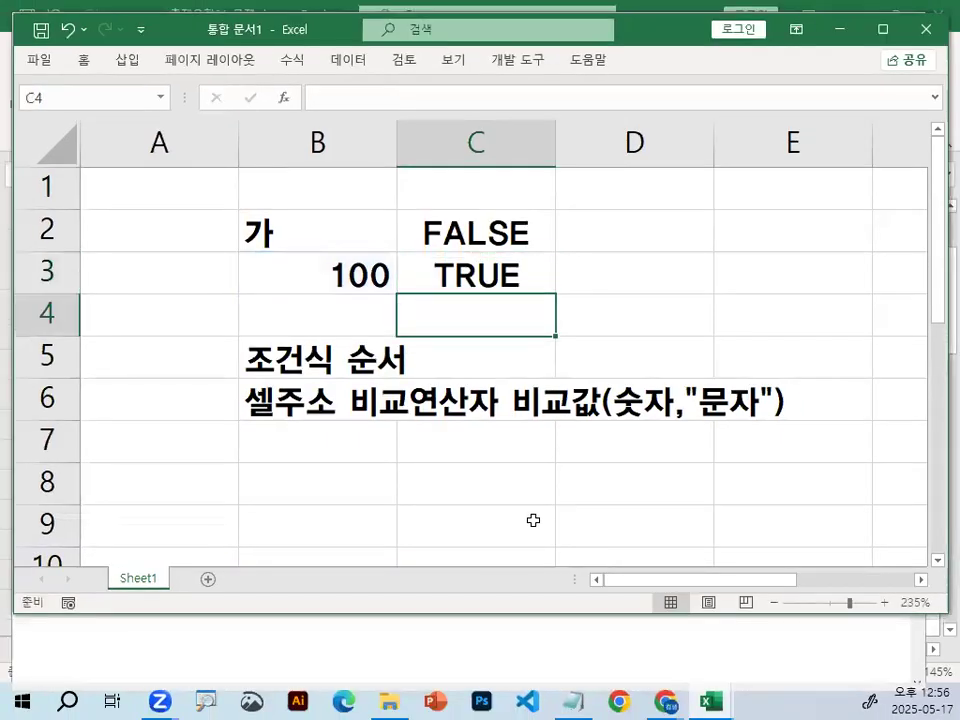
Circle the C3 result in red, change its formula to =B3<100, circle <100 and clear the marks, and enter the formula.
{"action": "left_click", "coordinate": [470, 268]}
{"action": "mouse_move", "coordinate": [455, 262]}
{"action": "left_mouse_down"}
{"action": "mouse_move", "coordinate": [497, 276]}
{"action": "mouse_move", "coordinate": [495, 261]}
{"action": "left_mouse_up"}
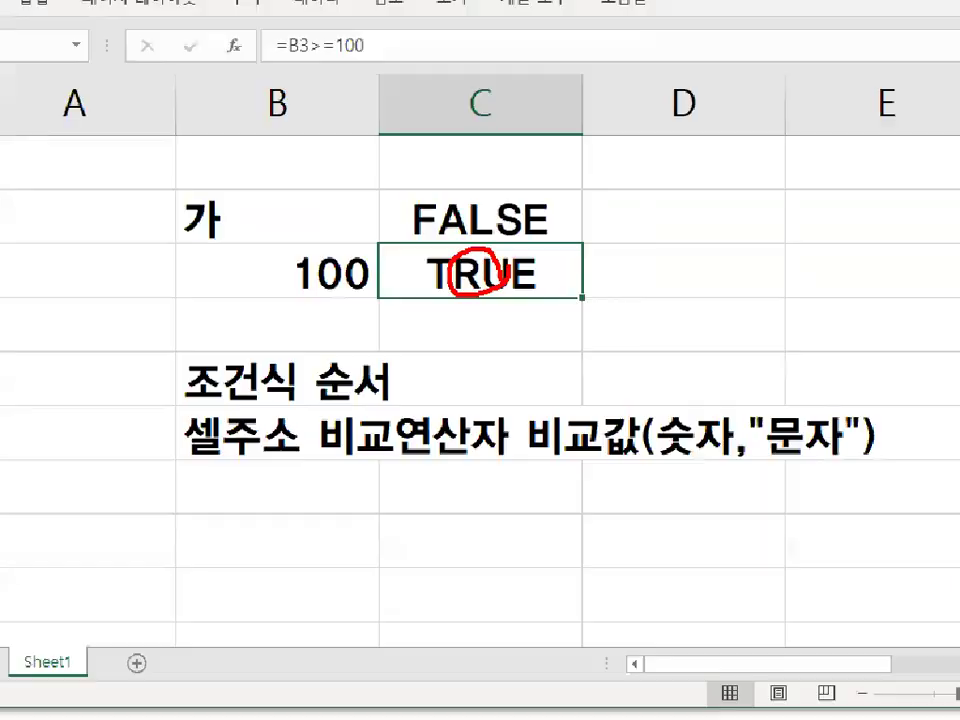
{"action": "double_click", "coordinate": [499, 280]}
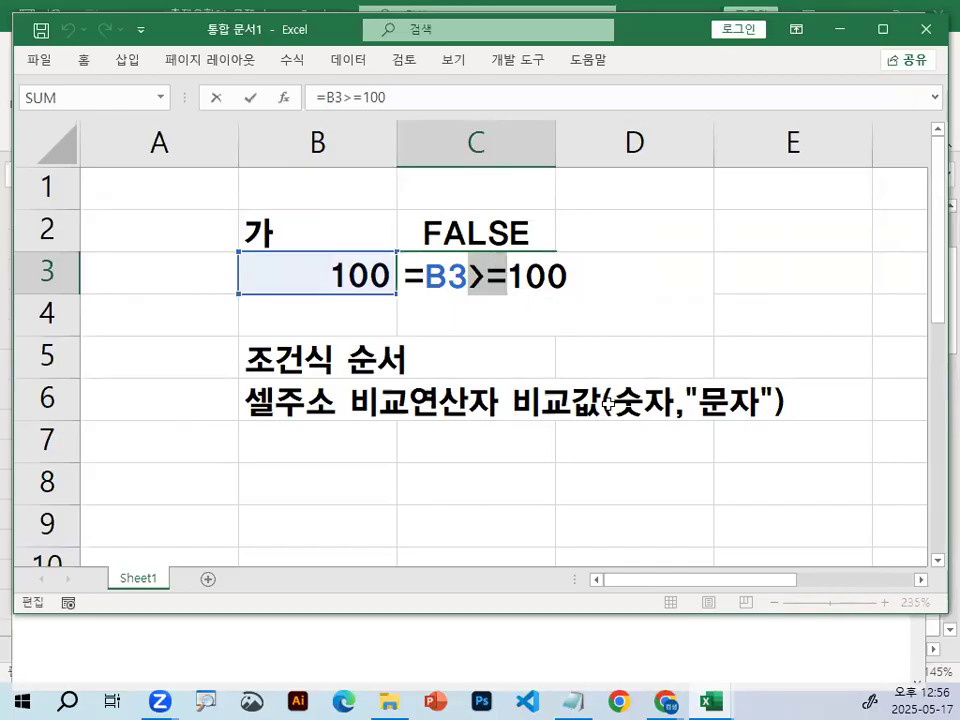
{"action": "type", "text": "<"}
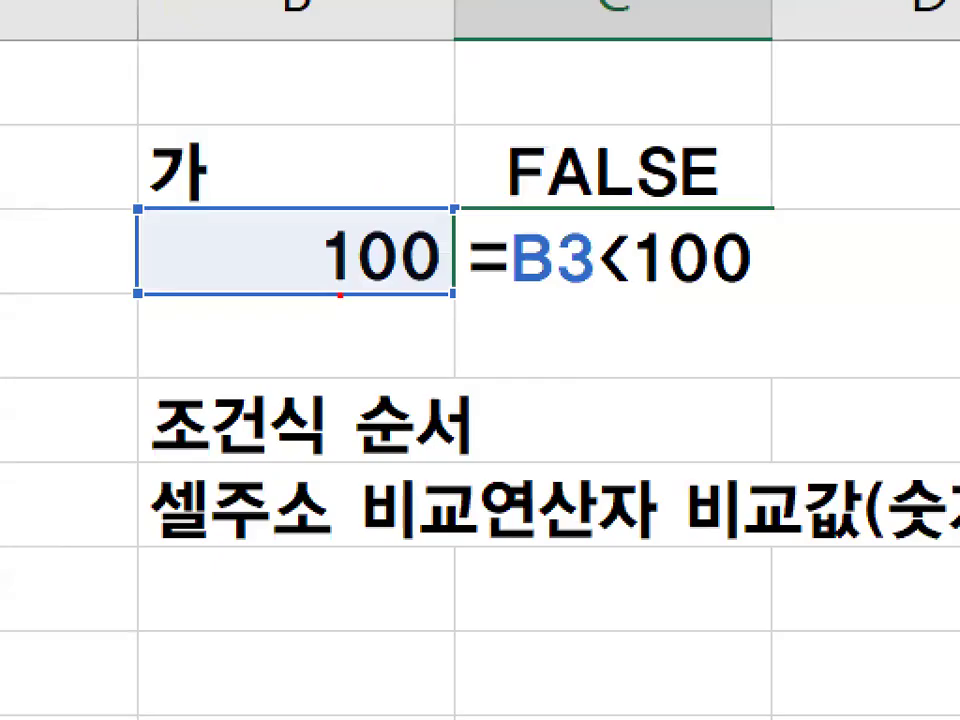
{"action": "mouse_move", "coordinate": [782, 297]}
{"action": "left_mouse_down"}
{"action": "mouse_move", "coordinate": [594, 246]}
{"action": "mouse_move", "coordinate": [756, 287]}
{"action": "left_mouse_up"}
{"action": "key", "text": "Escape"}
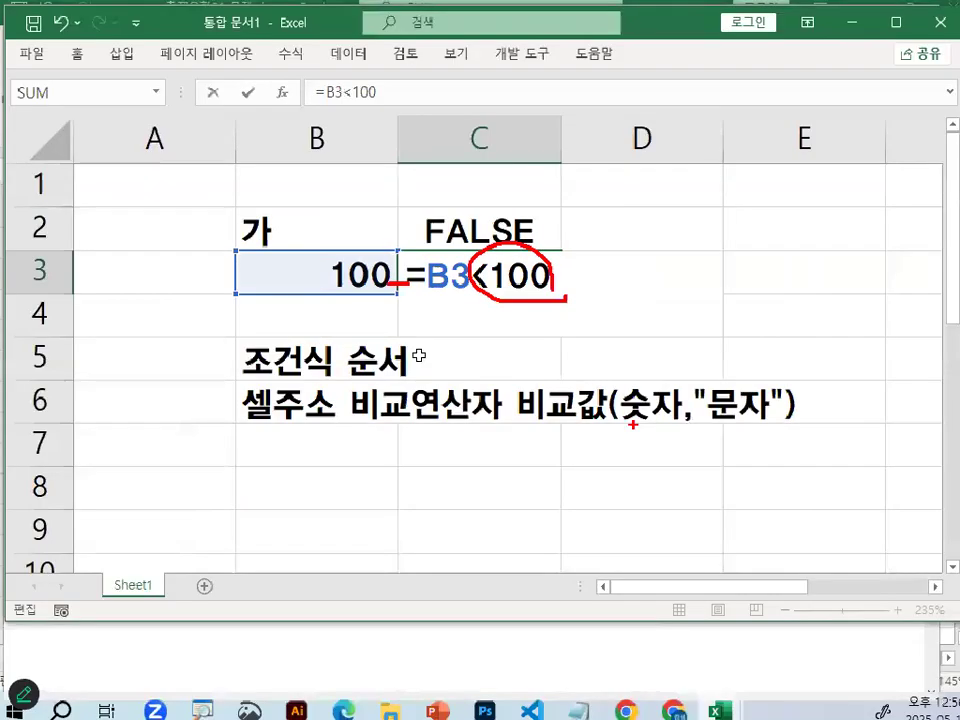
{"action": "key", "text": "Return"}
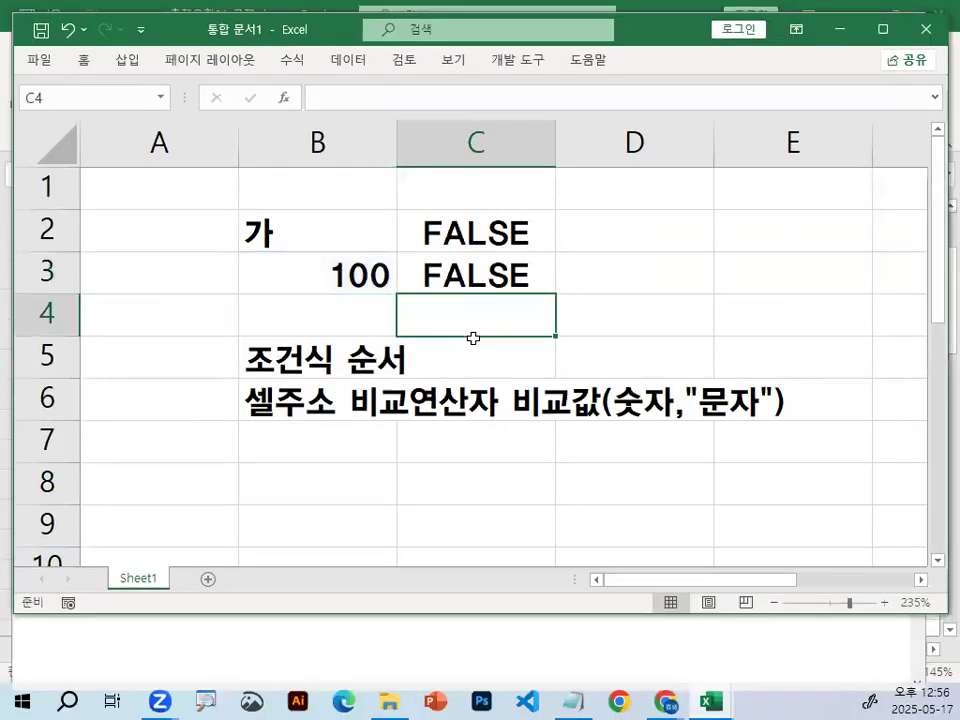
Reopen the C3 formula, circle its < operator in red, and leave the cell with the marks cleared.
{"action": "double_click", "coordinate": [490, 282]}
{"action": "mouse_move", "coordinate": [497, 278]}
{"action": "left_mouse_down"}
{"action": "mouse_move", "coordinate": [470, 292]}
{"action": "mouse_move", "coordinate": [487, 263]}
{"action": "left_mouse_up"}
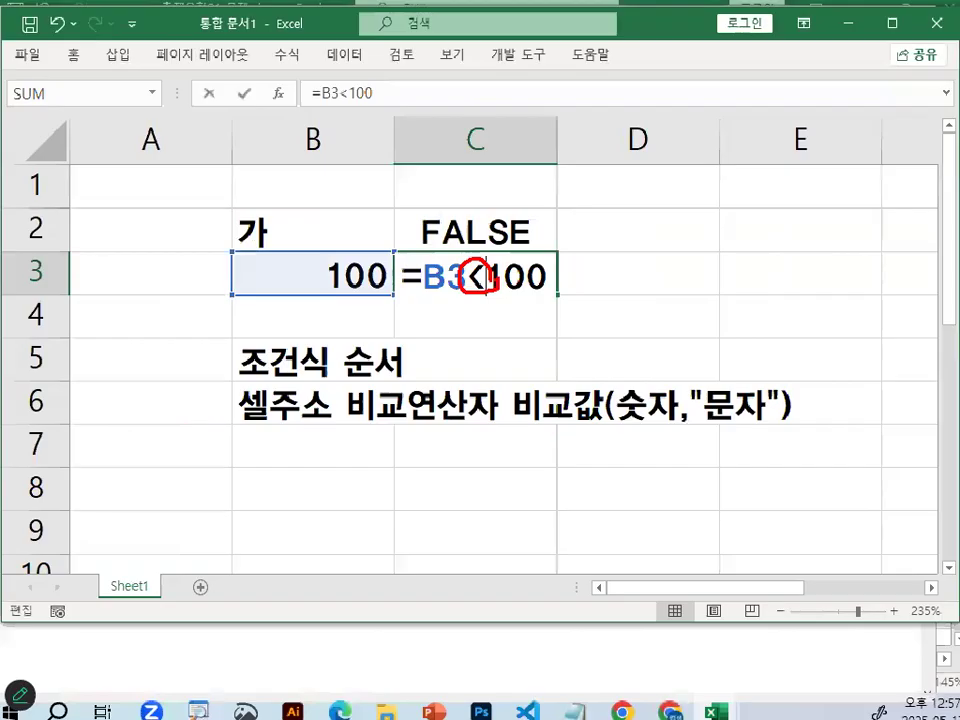
{"action": "key", "text": "Escape"}
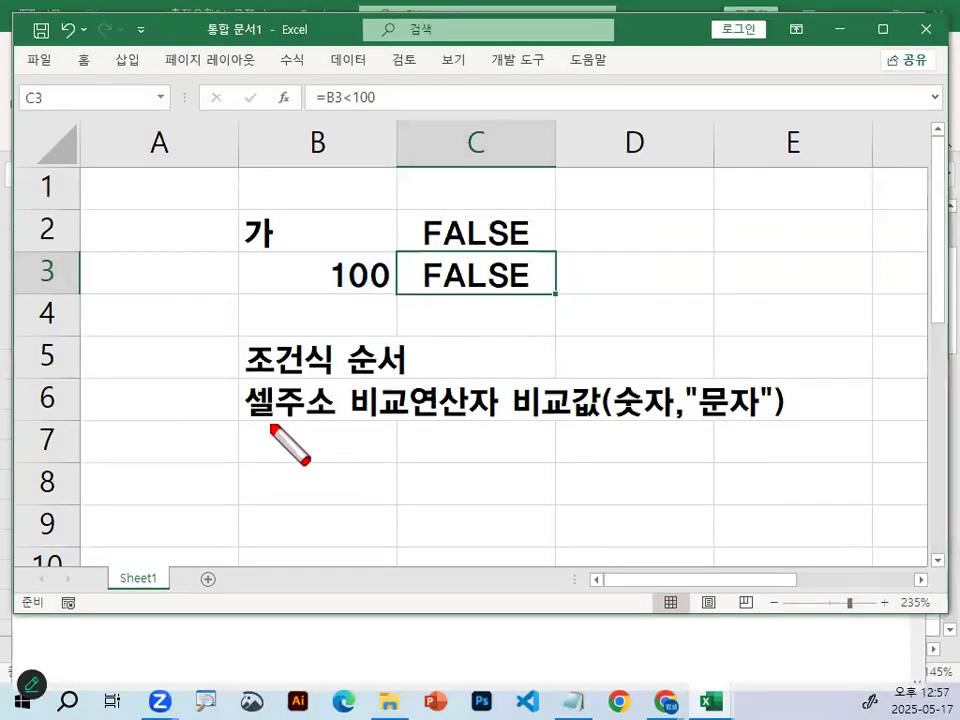
Underline the condition order text in B6 in red, circle and link 셀주소 and 비교값, and draw a large circle around the C2:C3 results.
{"action": "left_click_drag", "start_coordinate": [258, 422], "coordinate": [887, 418]}
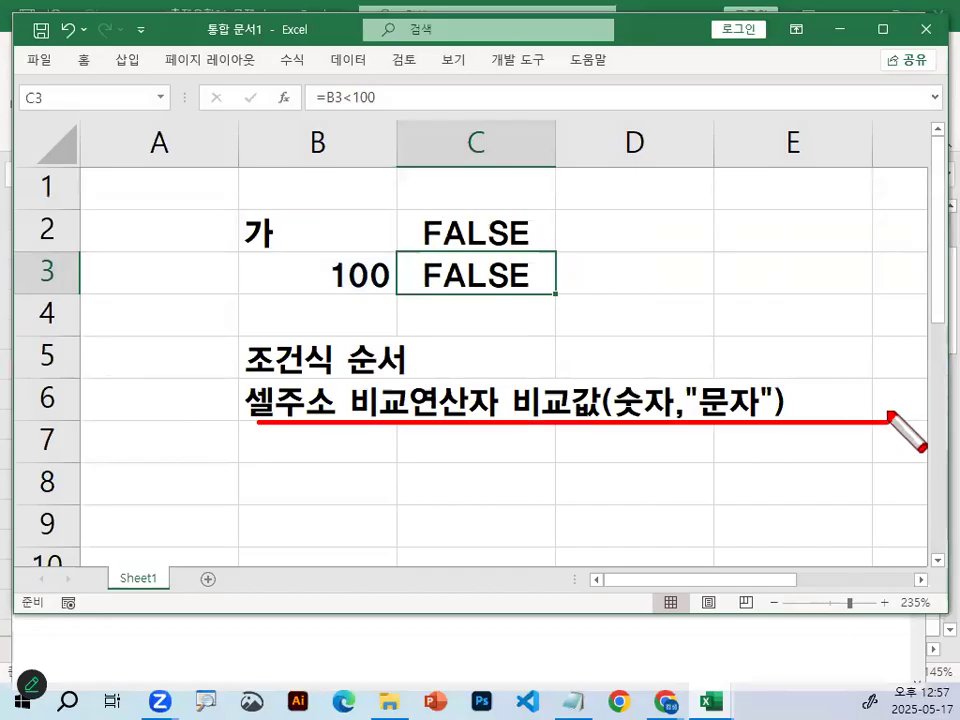
{"action": "mouse_move", "coordinate": [300, 435]}
{"action": "left_mouse_down"}
{"action": "mouse_move", "coordinate": [282, 378]}
{"action": "mouse_move", "coordinate": [343, 420]}
{"action": "mouse_move", "coordinate": [253, 399]}
{"action": "mouse_move", "coordinate": [327, 398]}
{"action": "mouse_move", "coordinate": [280, 372]}
{"action": "mouse_move", "coordinate": [342, 309]}
{"action": "left_mouse_up"}
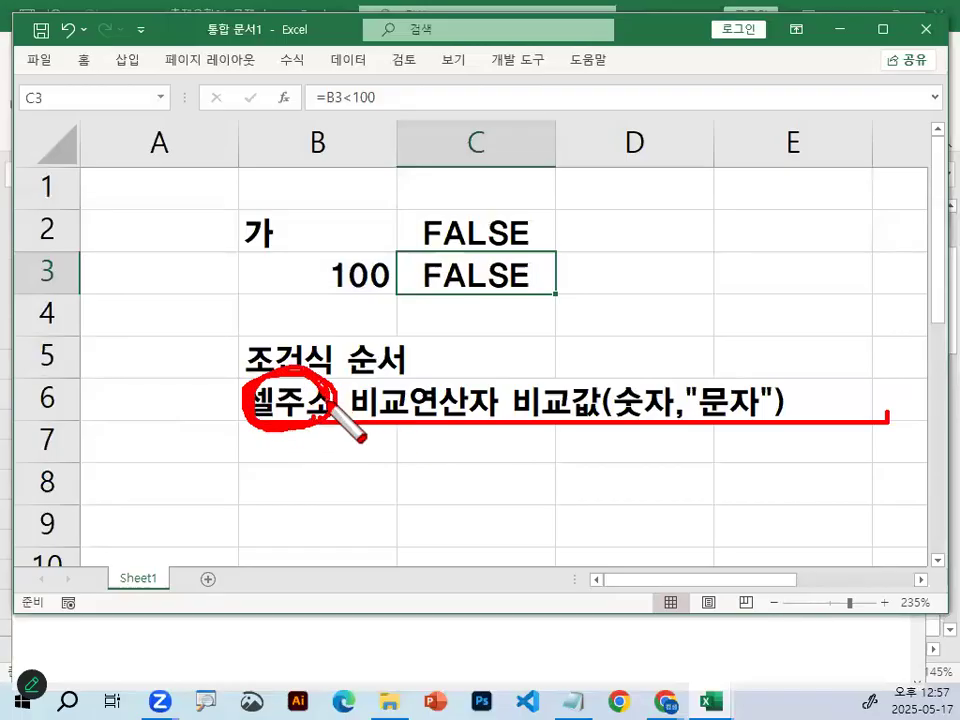
{"action": "mouse_move", "coordinate": [578, 425]}
{"action": "left_mouse_down"}
{"action": "mouse_move", "coordinate": [549, 379]}
{"action": "mouse_move", "coordinate": [605, 405]}
{"action": "left_mouse_up"}
{"action": "mouse_move", "coordinate": [292, 392]}
{"action": "left_mouse_down"}
{"action": "mouse_move", "coordinate": [427, 332]}
{"action": "mouse_move", "coordinate": [503, 383]}
{"action": "left_mouse_up"}
{"action": "left_click_drag", "start_coordinate": [448, 139], "coordinate": [621, 292]}
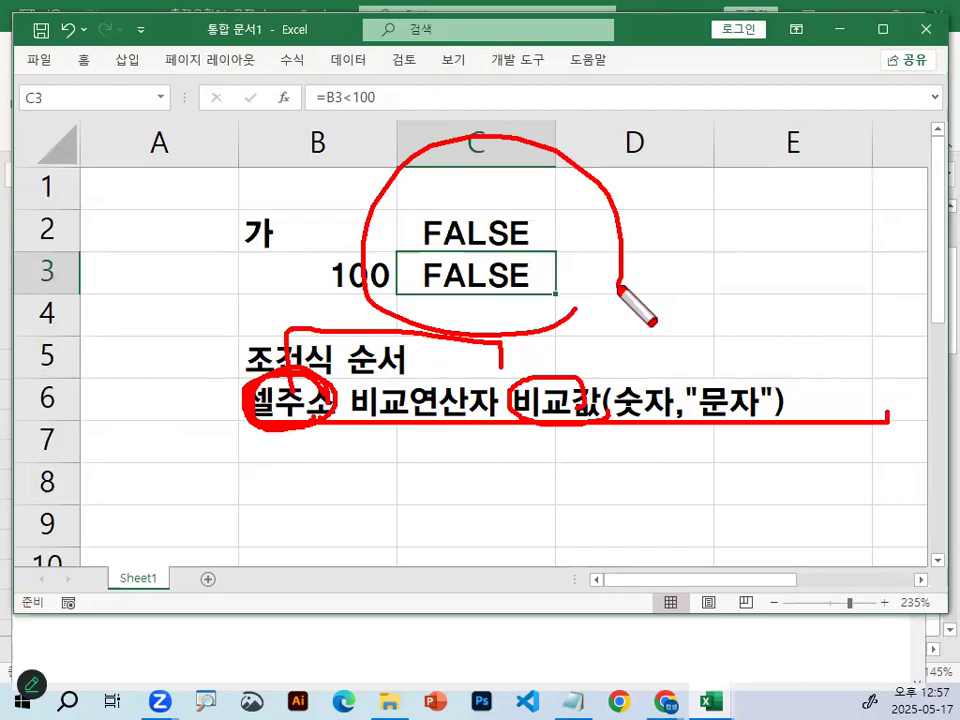
Clear the worksheet marks, switch to the Notepad notes, circle numbers 1) to 4) of the 조건입력순서 list in red, and clear the circles.
{"action": "key", "text": "Escape"}
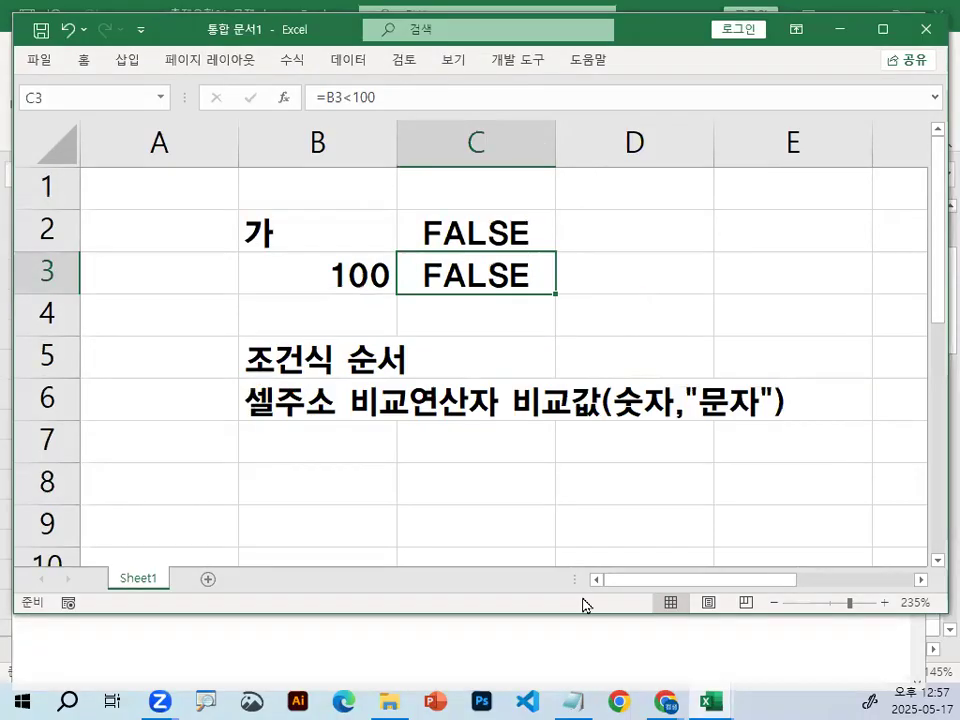
{"action": "left_click", "coordinate": [574, 700]}
{"action": "scroll", "coordinate": [248, 315], "scroll_direction": "down", "scroll_amount": 9}
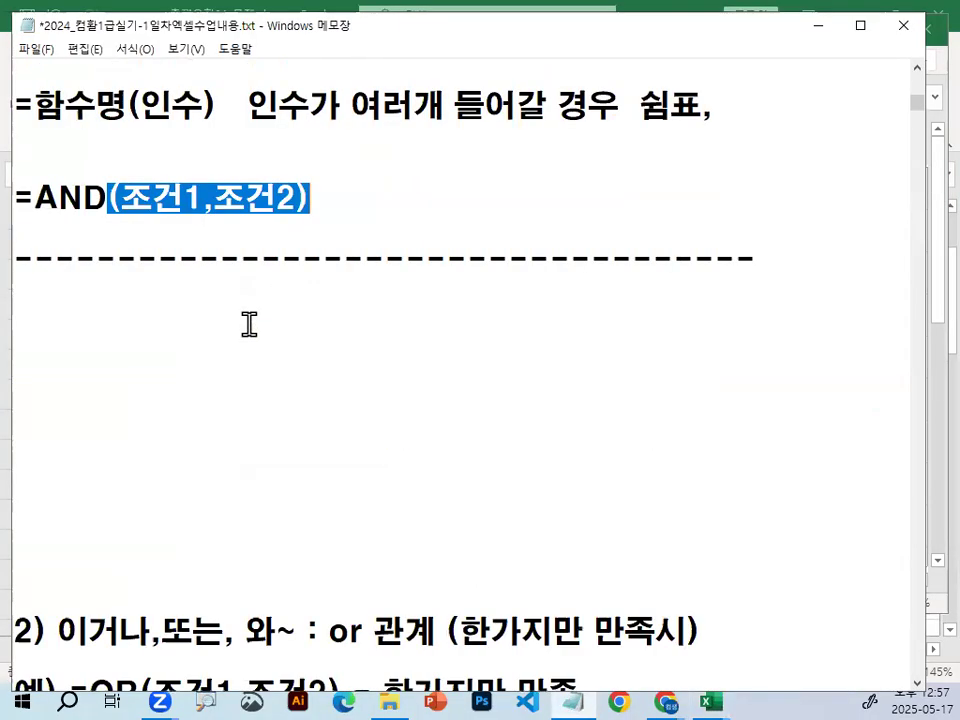
{"action": "scroll", "coordinate": [250, 320], "scroll_direction": "down", "scroll_amount": 3}
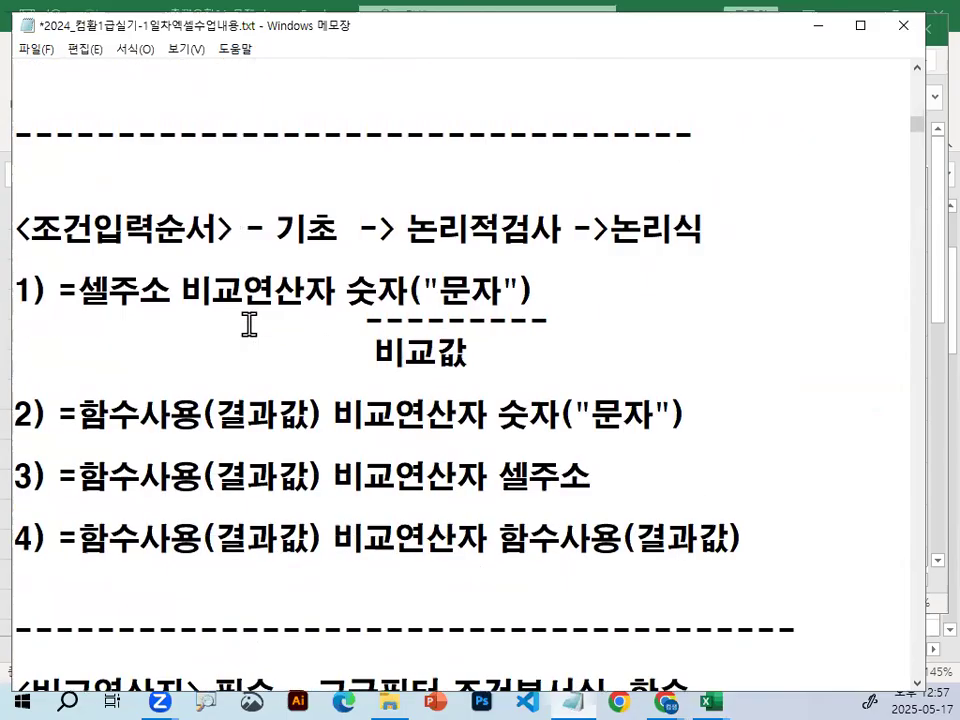
{"action": "key", "text": "ctrl+2"}
{"action": "mouse_move", "coordinate": [46, 108]}
{"action": "left_mouse_down"}
{"action": "mouse_move", "coordinate": [34, 116]}
{"action": "mouse_move", "coordinate": [65, 122]}
{"action": "left_mouse_up"}
{"action": "mouse_move", "coordinate": [44, 265]}
{"action": "left_mouse_down"}
{"action": "mouse_move", "coordinate": [14, 266]}
{"action": "mouse_move", "coordinate": [48, 249]}
{"action": "left_mouse_up"}
{"action": "mouse_move", "coordinate": [43, 299]}
{"action": "left_mouse_down"}
{"action": "mouse_move", "coordinate": [59, 277]}
{"action": "mouse_move", "coordinate": [78, 309]}
{"action": "left_mouse_up"}
{"action": "mouse_move", "coordinate": [61, 387]}
{"action": "left_mouse_down"}
{"action": "mouse_move", "coordinate": [69, 350]}
{"action": "mouse_move", "coordinate": [81, 368]}
{"action": "left_mouse_up"}
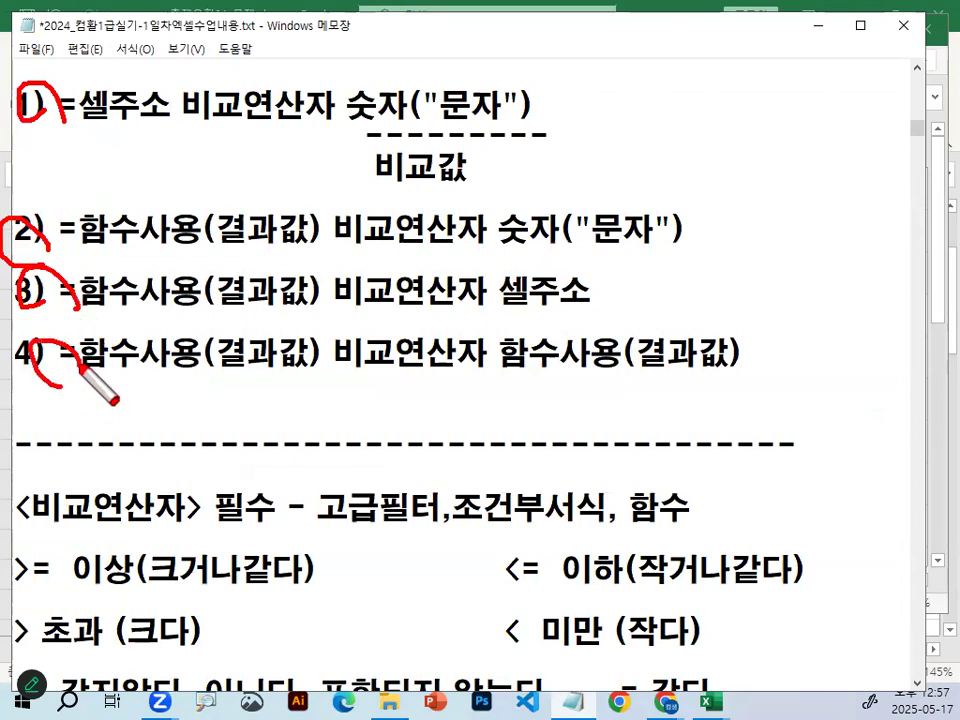
{"action": "key", "text": "Escape"}
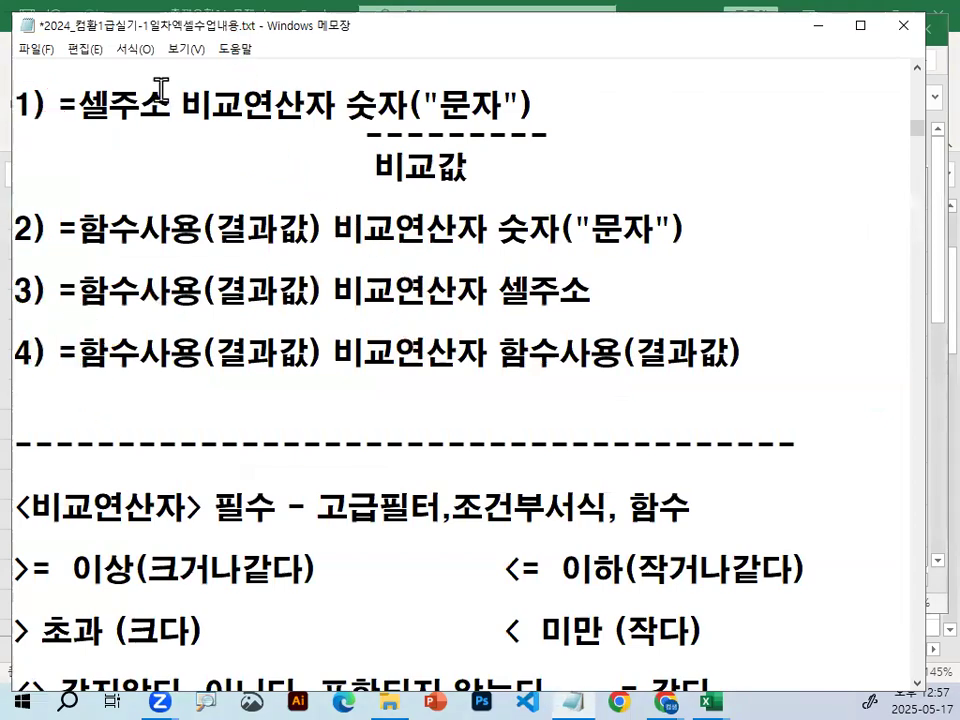
Underline condition forms 1) and 2) in red, circle and link 함수사용 and 셀주소 in form 3), and clear the marks.
{"action": "key", "text": "ctrl+2"}
{"action": "left_click_drag", "start_coordinate": [38, 130], "coordinate": [470, 128]}
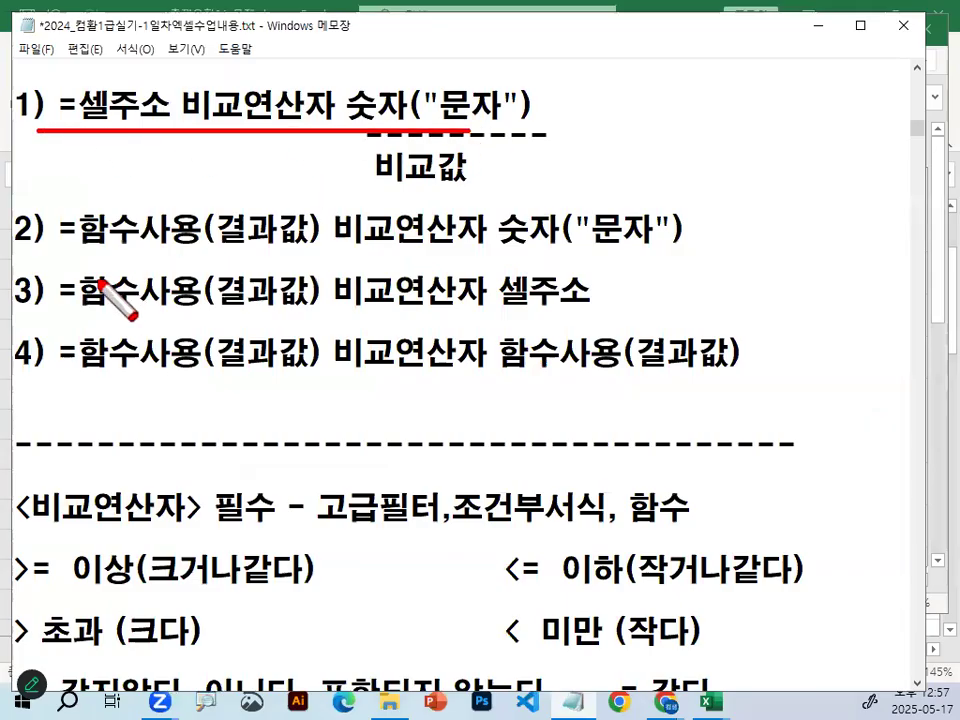
{"action": "left_click_drag", "start_coordinate": [42, 262], "coordinate": [662, 262]}
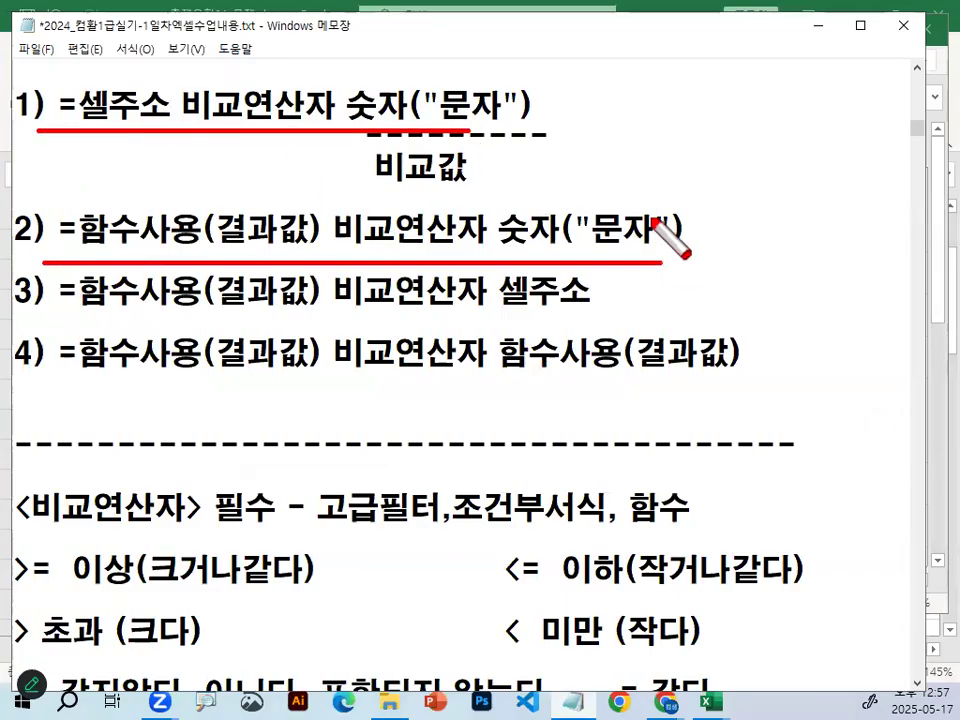
{"action": "mouse_move", "coordinate": [556, 305]}
{"action": "left_mouse_down"}
{"action": "mouse_move", "coordinate": [542, 282]}
{"action": "mouse_move", "coordinate": [550, 298]}
{"action": "left_mouse_up"}
{"action": "mouse_move", "coordinate": [195, 285]}
{"action": "left_mouse_down"}
{"action": "mouse_move", "coordinate": [200, 305]}
{"action": "mouse_move", "coordinate": [440, 345]}
{"action": "mouse_move", "coordinate": [502, 268]}
{"action": "mouse_move", "coordinate": [495, 297]}
{"action": "left_mouse_up"}
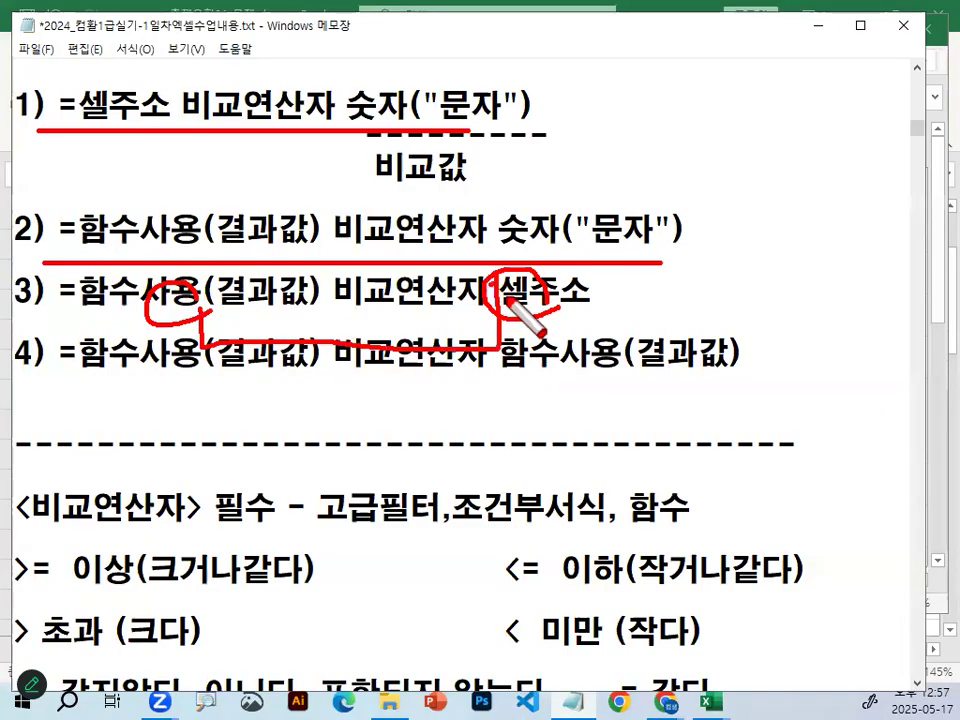
{"action": "key", "text": "Escape"}
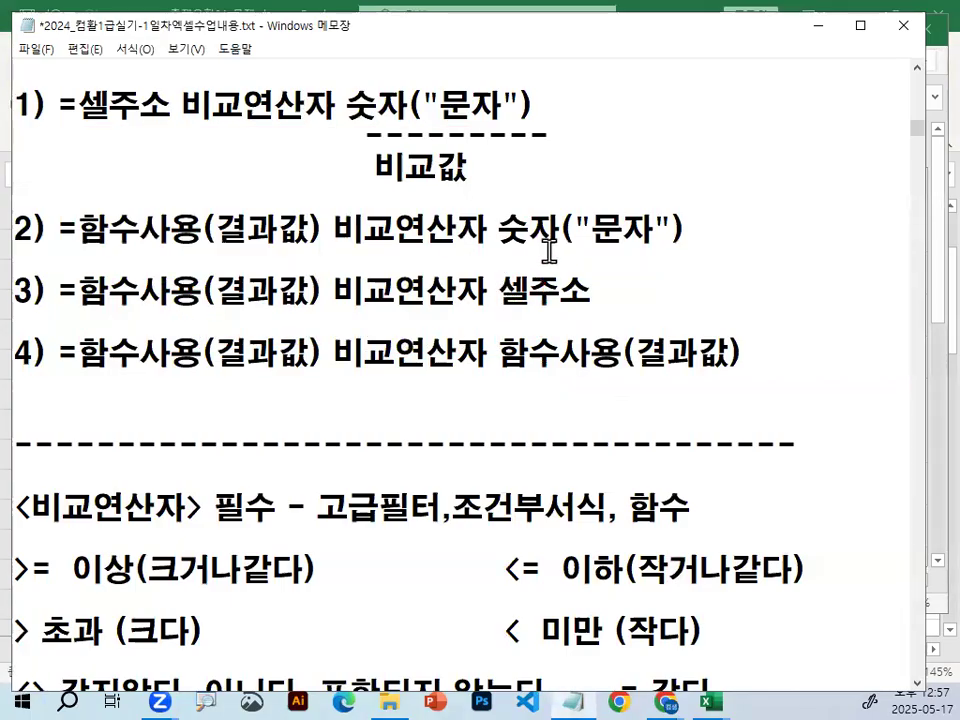
Circle only the numbers 1) and 2) of the condition forms in red, and clear the marks.
{"action": "key", "text": "ctrl+2"}
{"action": "mouse_move", "coordinate": [36, 92]}
{"action": "left_mouse_down"}
{"action": "mouse_move", "coordinate": [17, 107]}
{"action": "mouse_move", "coordinate": [38, 122]}
{"action": "left_mouse_up"}
{"action": "mouse_move", "coordinate": [48, 241]}
{"action": "left_mouse_down"}
{"action": "mouse_move", "coordinate": [15, 240]}
{"action": "mouse_move", "coordinate": [48, 242]}
{"action": "left_mouse_up"}
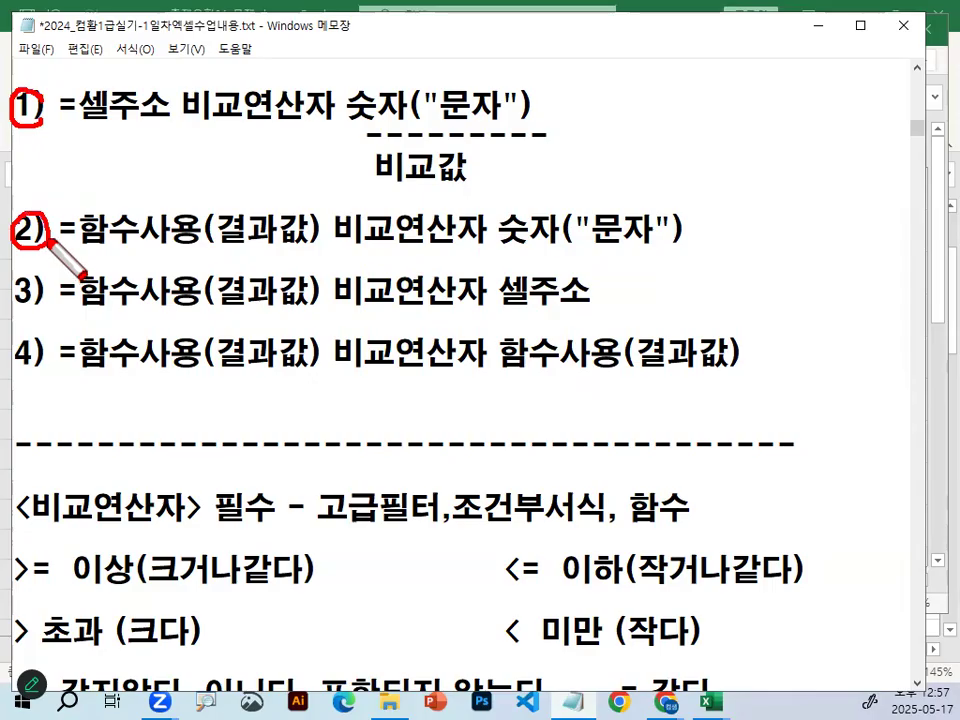
{"action": "key", "text": "Escape"}
{"action": "left_click_drag", "start_coordinate": [198, 185], "coordinate": [195, 170]}
{"action": "left_click", "coordinate": [670, 363]}
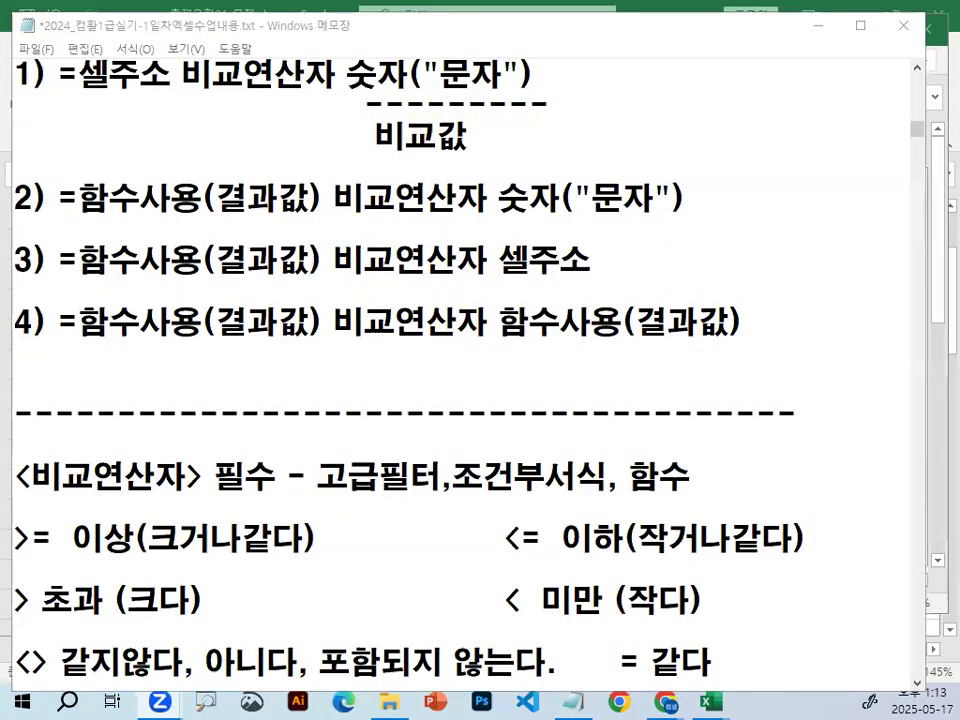
{"action": "left_click", "coordinate": [46, 279]}
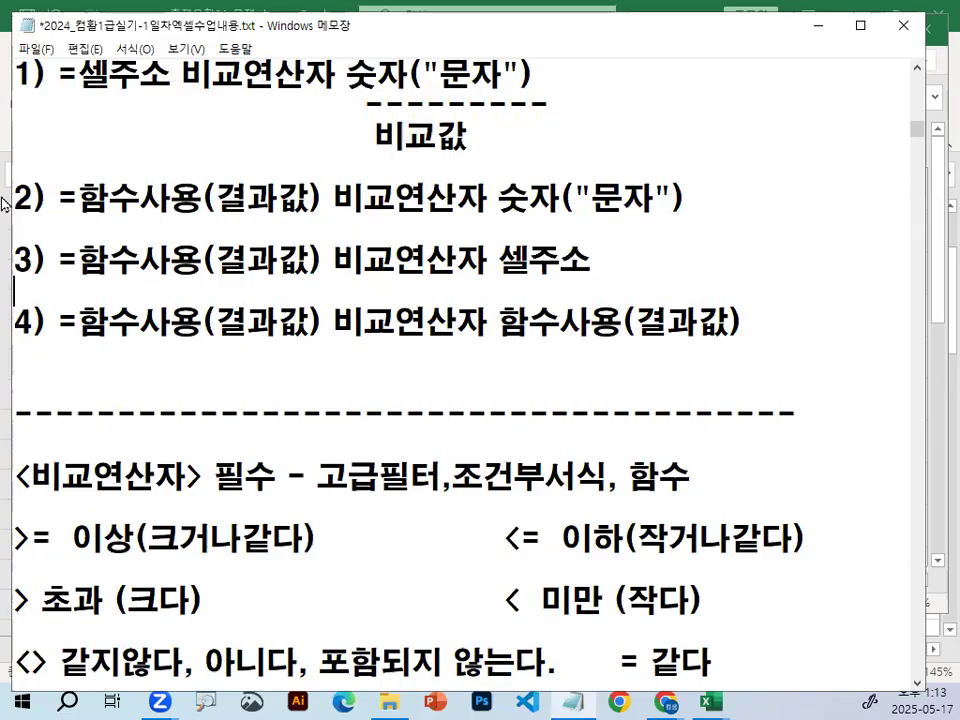
{"action": "left_click", "coordinate": [524, 362]}
Switch back to the Excel practice workbook 통합 문서1, circle the FALSE results in C2:C3 in red on a magnified view, and clear the mark.
{"action": "left_click", "coordinate": [817, 25]}
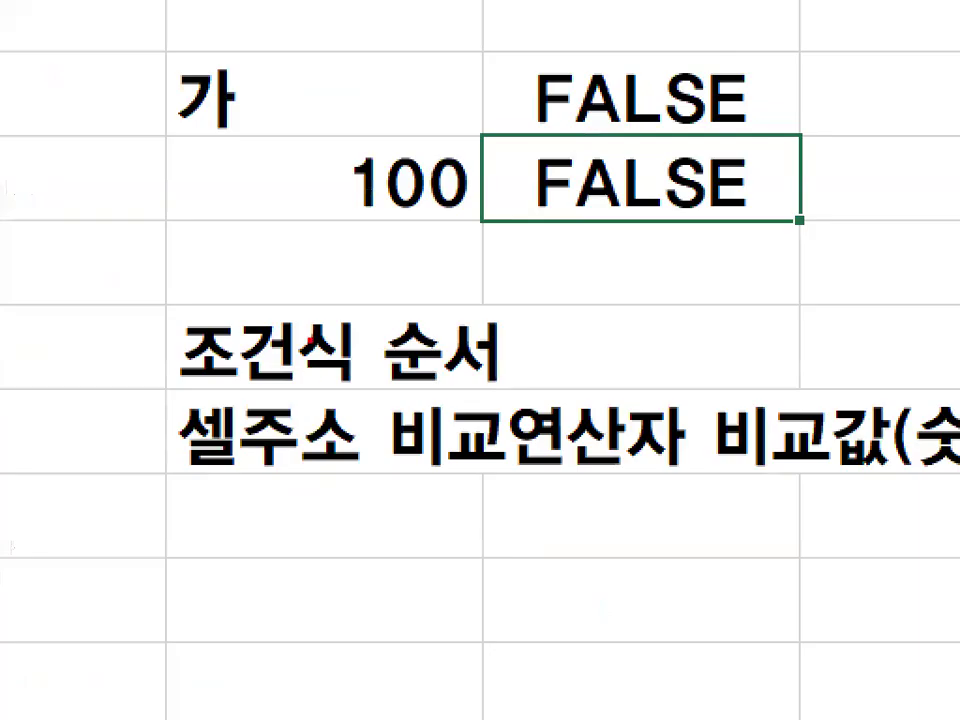
{"action": "left_click_drag", "start_coordinate": [347, 261], "coordinate": [617, 90]}
{"action": "key", "text": "Escape"}
{"action": "left_click", "coordinate": [658, 307]}
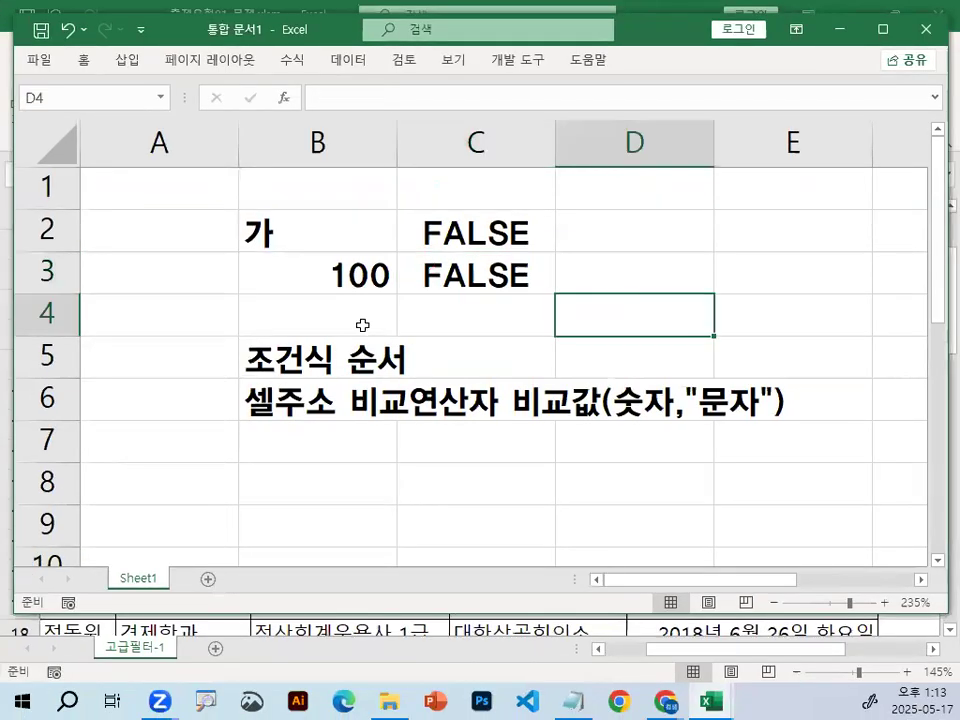
{"action": "key", "text": "ctrl+1"}
{"action": "mouse_move", "coordinate": [957, 245]}
{"action": "left_mouse_down"}
{"action": "mouse_move", "coordinate": [444, 113]}
{"action": "mouse_move", "coordinate": [880, 355]}
{"action": "left_mouse_up"}
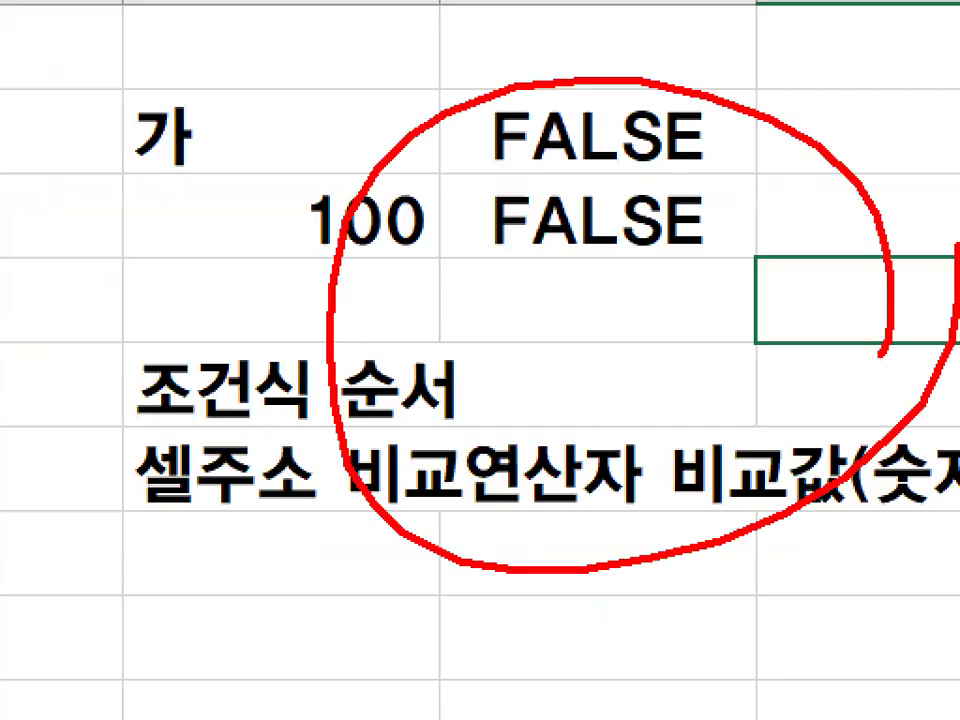
{"action": "key", "text": "Escape"}
Move the 통합 문서1 window slightly lower, mark its minimize control in red, and minimize it to bring up 출제유형01_문제.xlsm.
{"action": "left_click_drag", "start_coordinate": [231, 38], "coordinate": [248, 95]}
{"action": "key", "text": "ctrl+1"}
{"action": "left_click", "coordinate": [248, 95]}
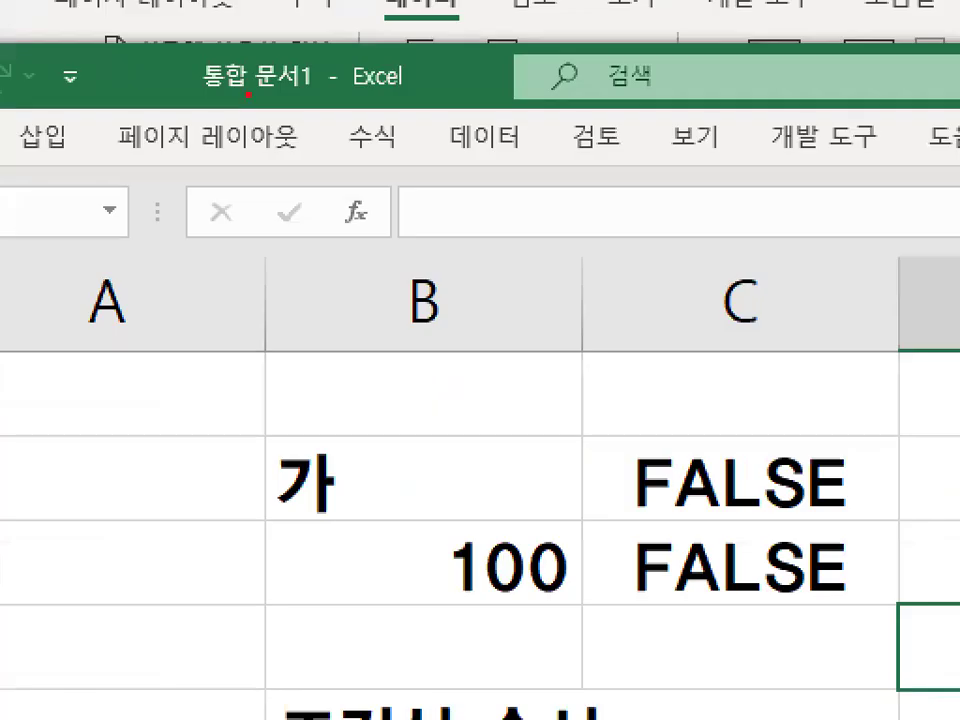
{"action": "left_click_drag", "start_coordinate": [940, 628], "coordinate": [718, 446]}
{"action": "key", "text": "Escape"}
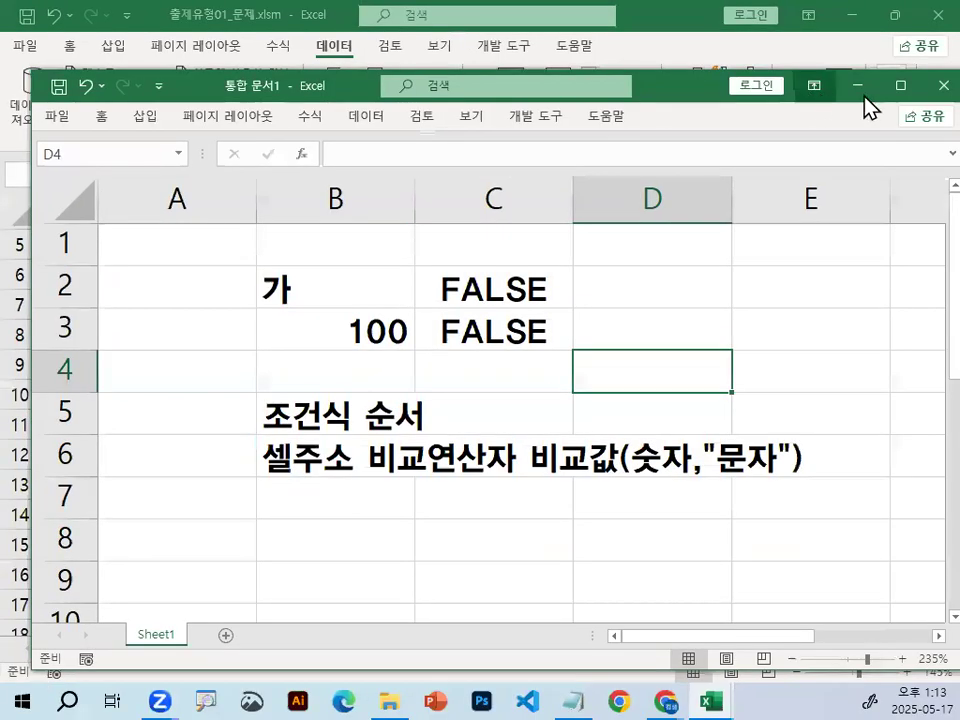
{"action": "key", "text": "ctrl+1"}
{"action": "left_click", "coordinate": [843, 87]}
{"action": "mouse_move", "coordinate": [843, 87]}
{"action": "left_mouse_down"}
{"action": "mouse_move", "coordinate": [828, 95]}
{"action": "mouse_move", "coordinate": [836, 69]}
{"action": "left_mouse_up"}
{"action": "key", "text": "Escape"}
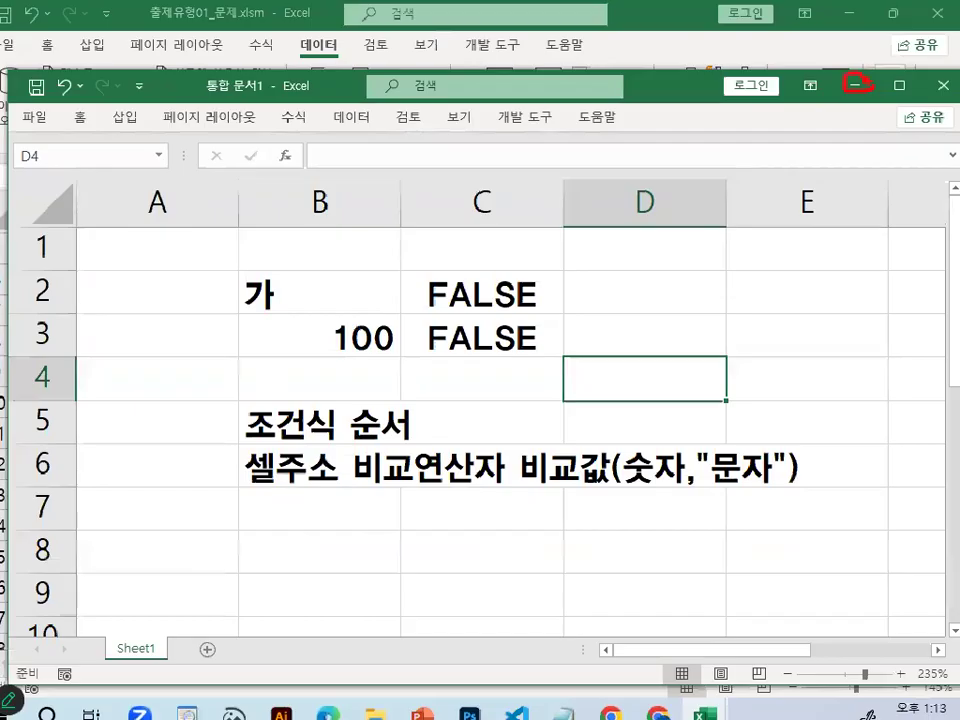
{"action": "left_click", "coordinate": [866, 86]}
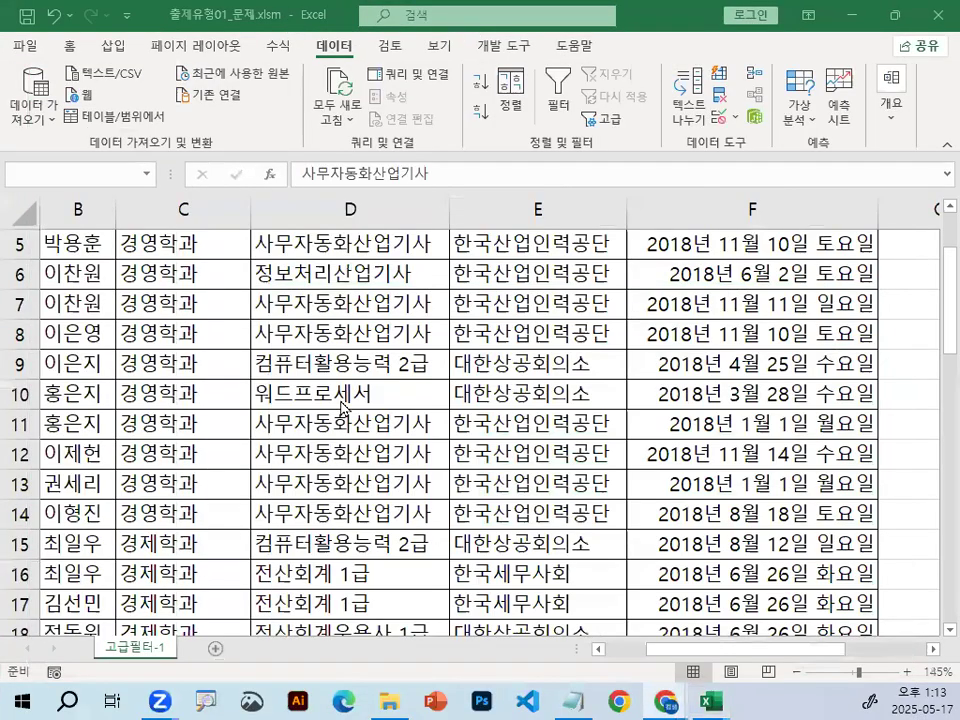
Set the font of the entire 고급필터-1 sheet to a견고딕, select cell D7, and collapse the ribbon.
{"action": "left_click", "coordinate": [341, 402]}
{"action": "left_click", "coordinate": [220, 312]}
{"action": "left_click", "coordinate": [13, 203]}
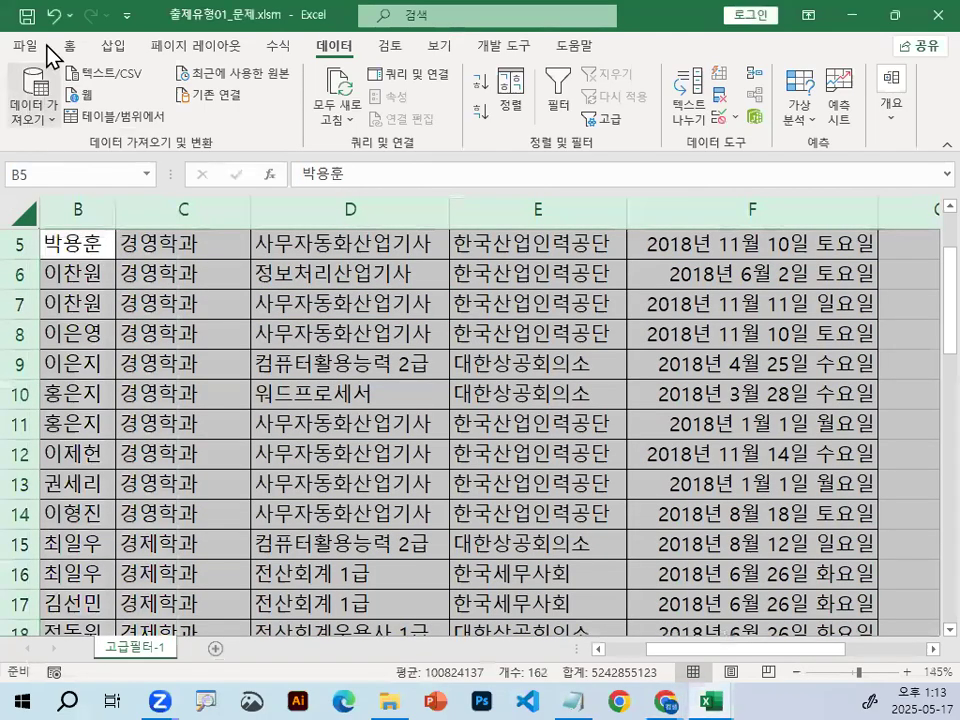
{"action": "left_click", "coordinate": [70, 46]}
{"action": "left_click", "coordinate": [265, 82]}
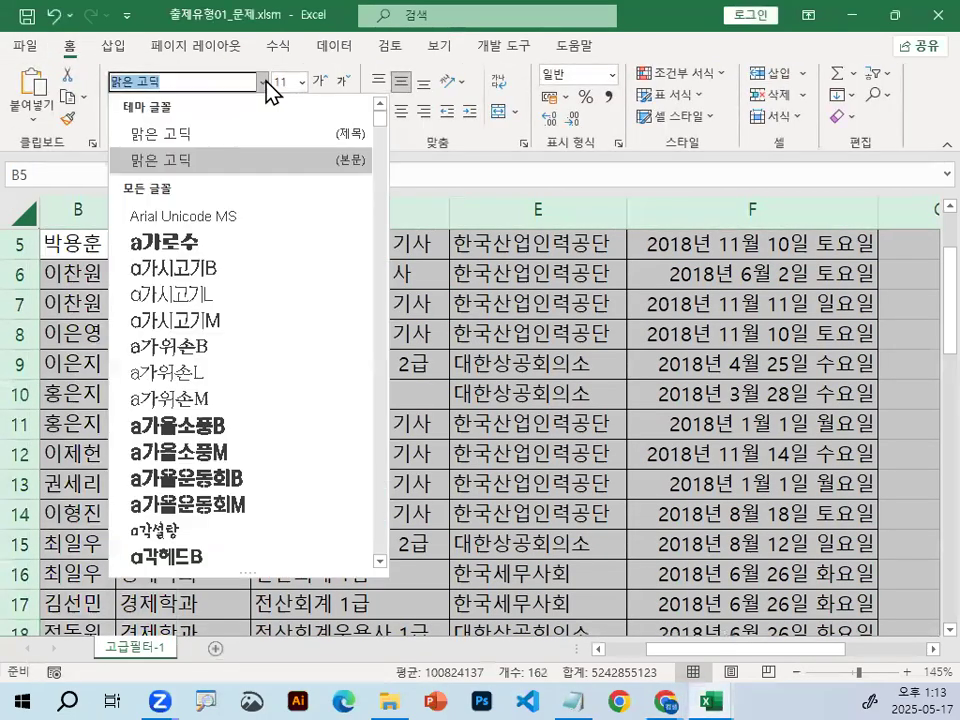
{"action": "scroll", "coordinate": [222, 402], "scroll_direction": "down", "scroll_amount": 4}
{"action": "scroll", "coordinate": [222, 402], "scroll_direction": "down", "scroll_amount": 2}
{"action": "left_click", "coordinate": [281, 318]}
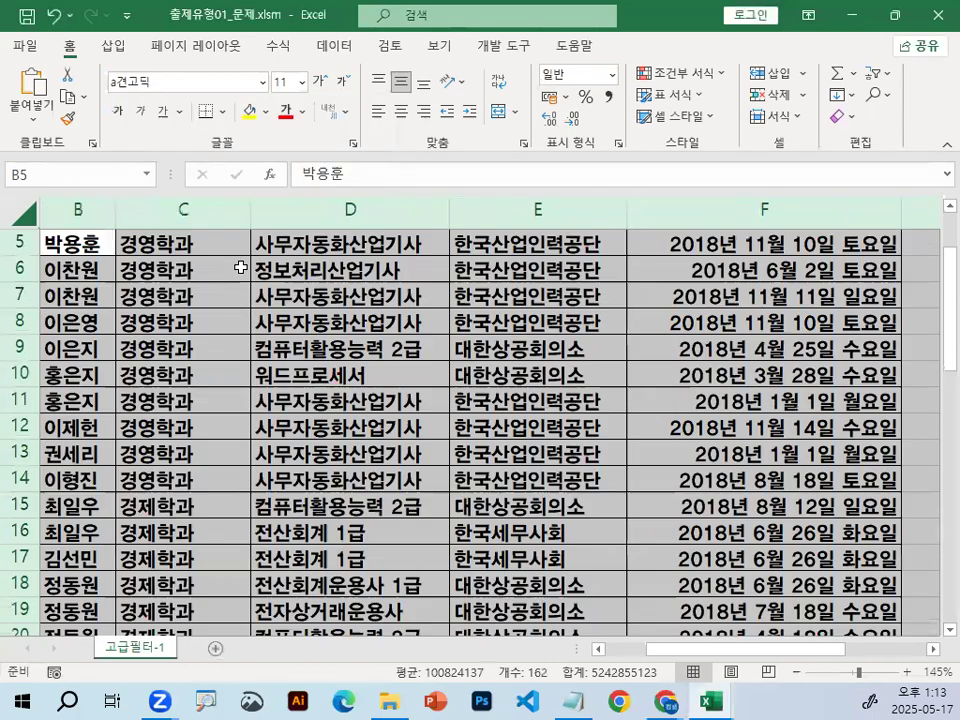
{"action": "left_click", "coordinate": [342, 297]}
{"action": "key", "text": "ctrl+F1"}
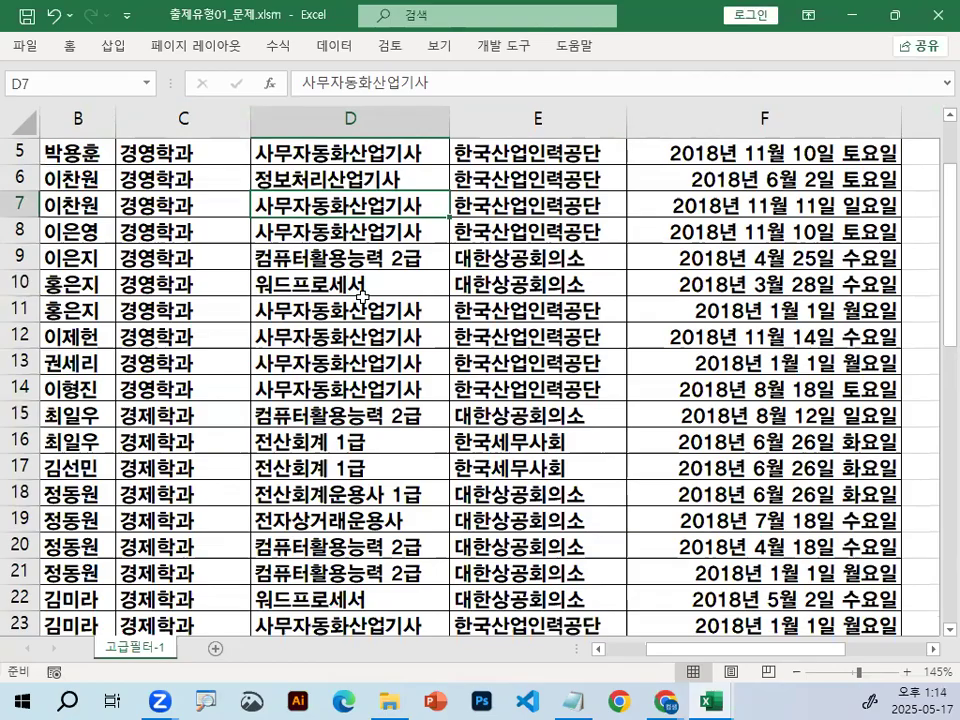
Switch to the Notepad notes on 출제유형01 고급필터 and insert several blank lines below =OR(조건1,조건2).
{"action": "left_click", "coordinate": [572, 702]}
{"action": "scroll", "coordinate": [358, 303], "scroll_direction": "down", "scroll_amount": 2}
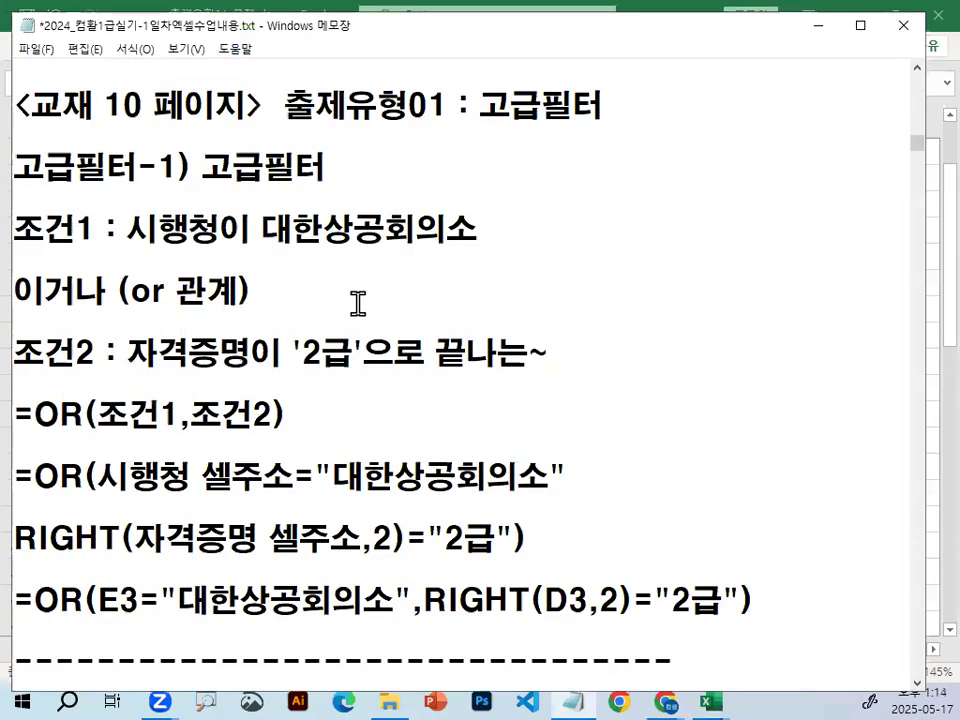
{"action": "left_click", "coordinate": [409, 445]}
{"action": "key", "text": "Return"}
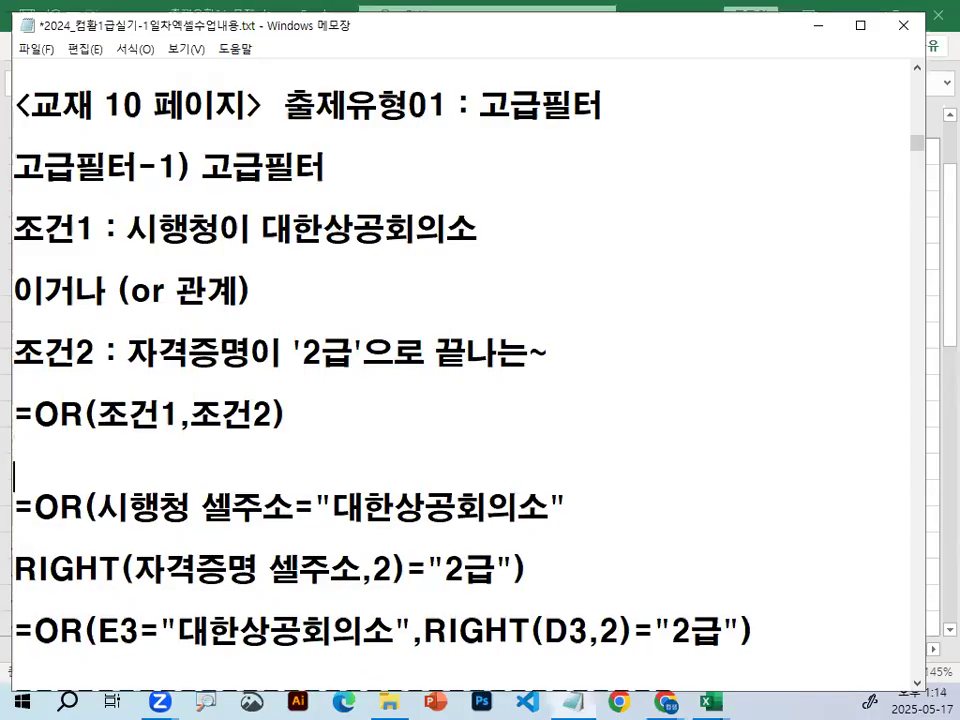
{"action": "key", "text": "Return"}
{"action": "key", "text": "Return"}
{"action": "key", "text": "Return"}
{"action": "key", "text": "Return"}
{"action": "key", "text": "Return"}
{"action": "key", "text": "Return"}
{"action": "scroll", "coordinate": [394, 400], "scroll_direction": "up", "scroll_amount": 1}
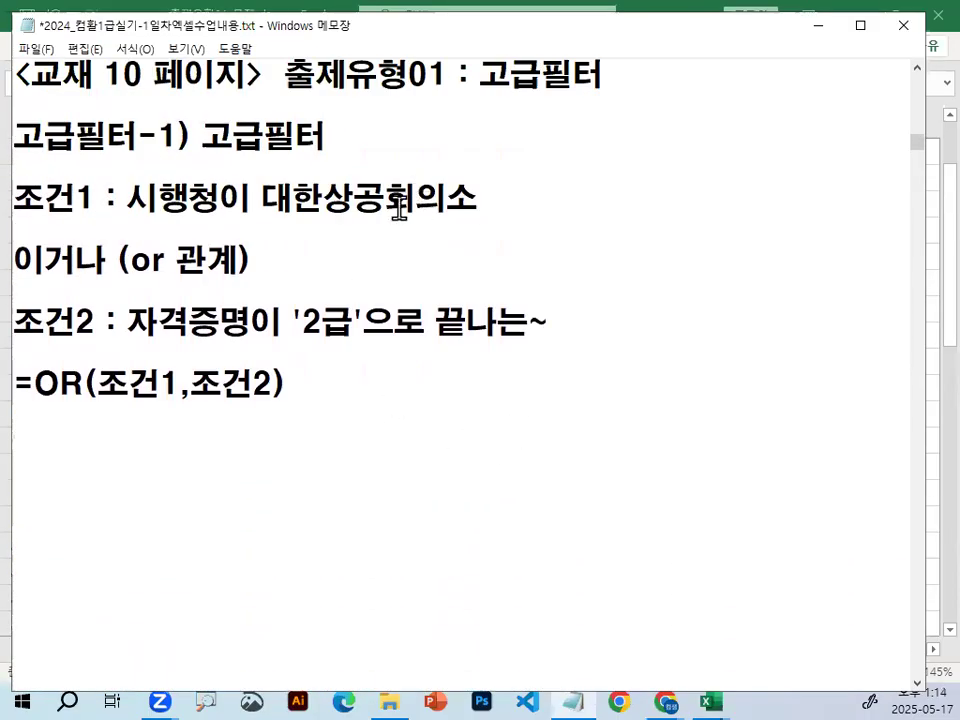
Underline 시행청 and 대한상공회의소 with an equals sign above, circle 이거나 and underline or in red, and clear the marks.
{"action": "key", "text": "ctrl+2"}
{"action": "left_click_drag", "start_coordinate": [132, 220], "coordinate": [482, 217]}
{"action": "mouse_move", "coordinate": [249, 169]}
{"action": "left_mouse_down"}
{"action": "mouse_move", "coordinate": [266, 166]}
{"action": "mouse_move", "coordinate": [264, 174]}
{"action": "left_mouse_up"}
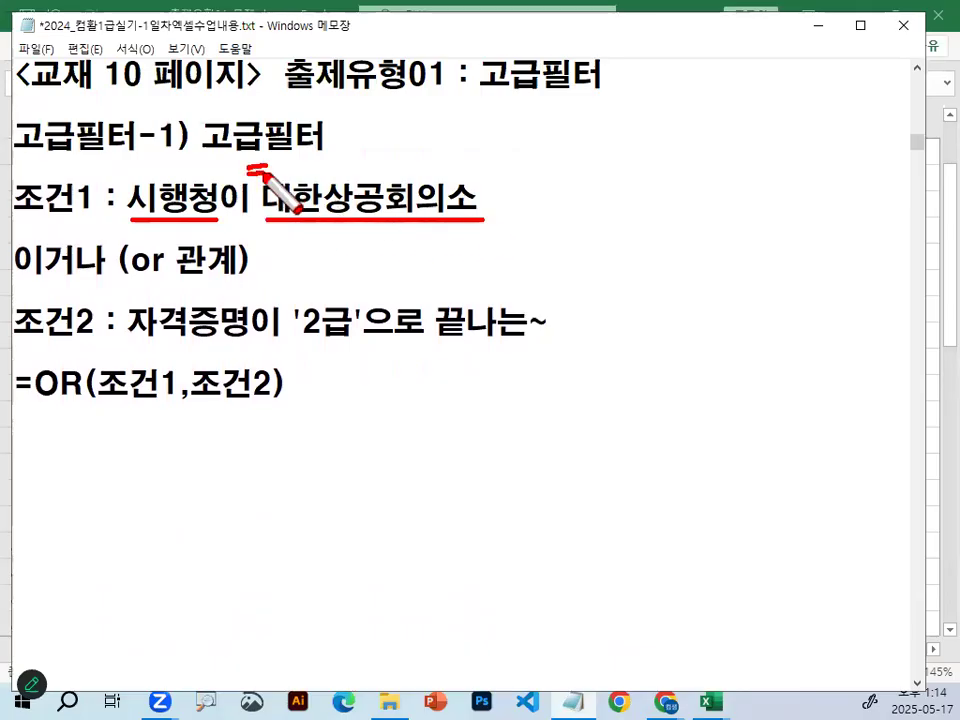
{"action": "mouse_move", "coordinate": [90, 240]}
{"action": "left_mouse_down"}
{"action": "mouse_move", "coordinate": [17, 253]}
{"action": "mouse_move", "coordinate": [96, 253]}
{"action": "mouse_move", "coordinate": [99, 268]}
{"action": "left_mouse_up"}
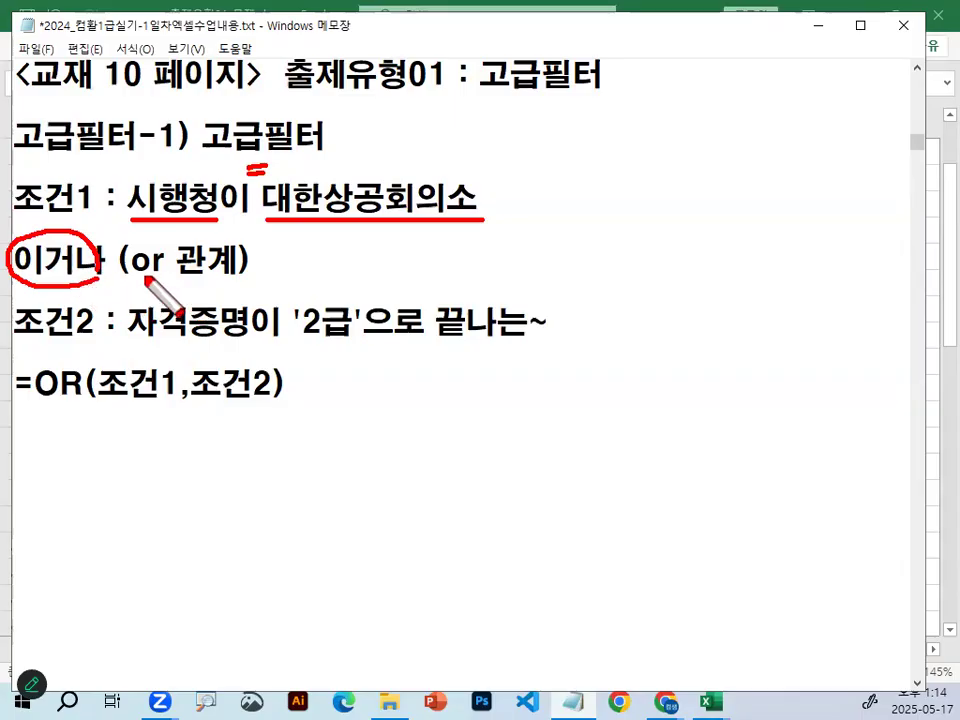
{"action": "left_click_drag", "start_coordinate": [118, 278], "coordinate": [186, 281]}
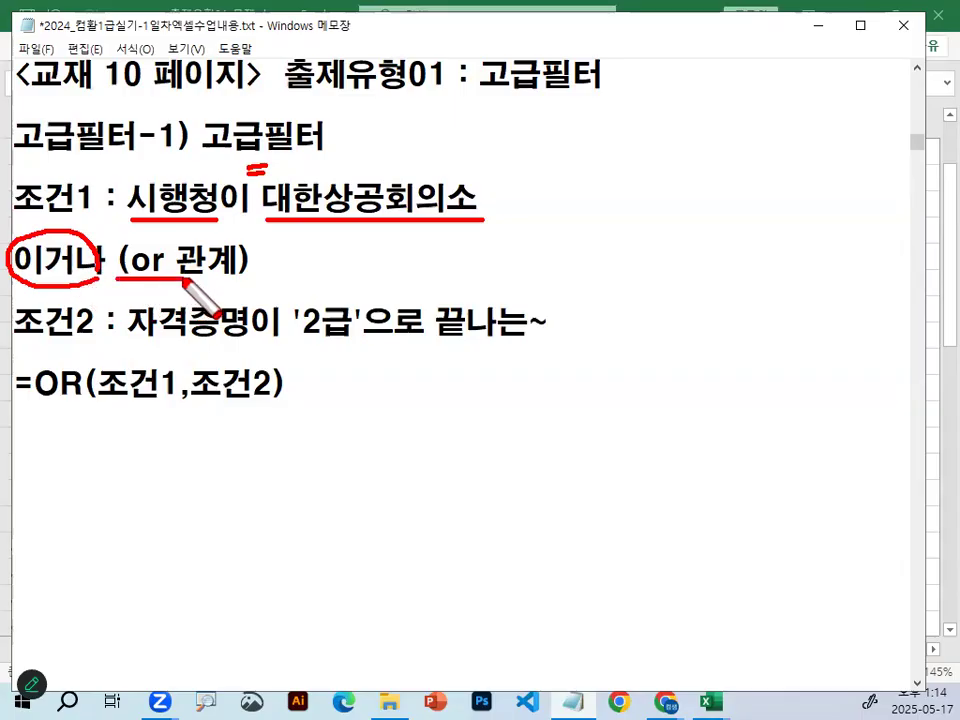
{"action": "key", "text": "Escape"}
Insert a blank line between the 이거나 (or 관계) line and the 조건2 line.
{"action": "left_click", "coordinate": [308, 246]}
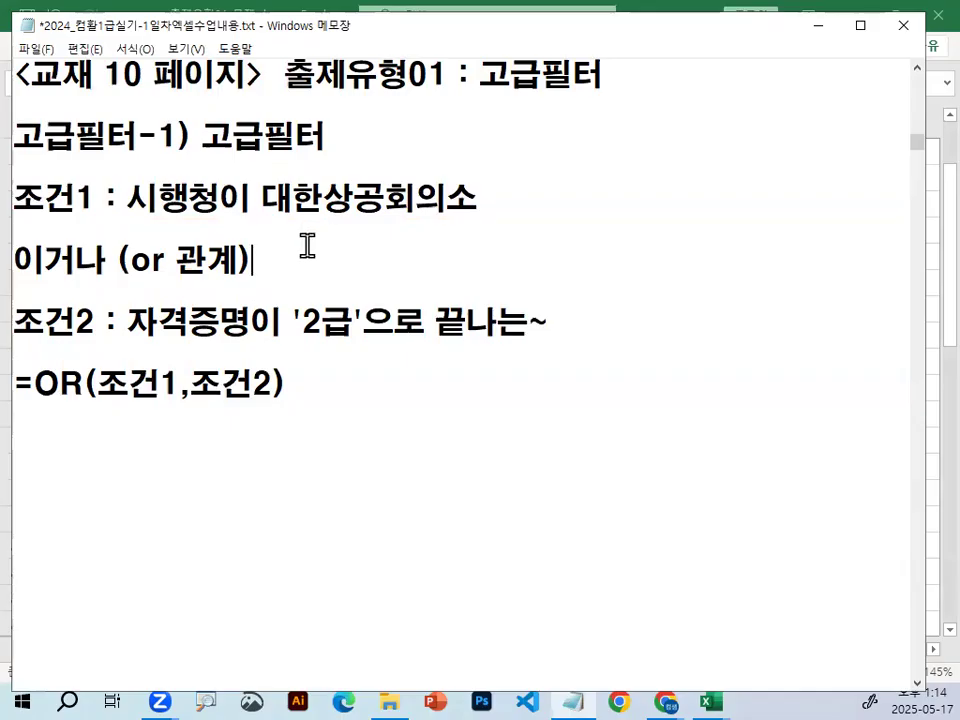
{"action": "left_click", "coordinate": [115, 299]}
{"action": "key", "text": "Return"}
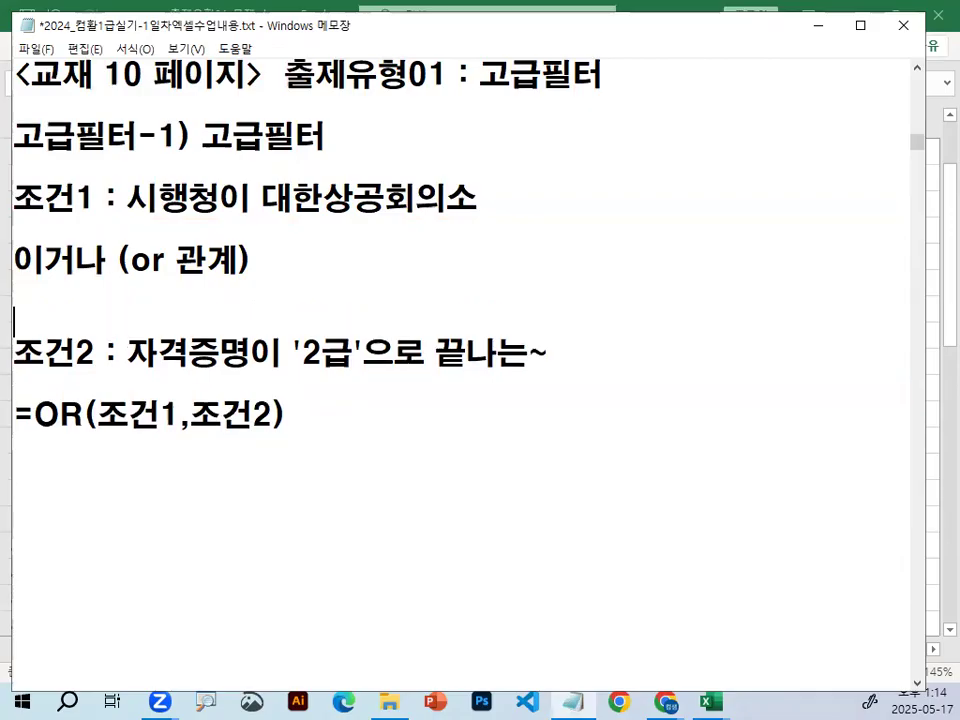
Circle 끝나는 in the 조건2 line in red and add a red check mark above it.
{"action": "mouse_move", "coordinate": [435, 351]}
{"action": "left_mouse_down"}
{"action": "mouse_move", "coordinate": [537, 349]}
{"action": "mouse_move", "coordinate": [438, 379]}
{"action": "mouse_move", "coordinate": [515, 327]}
{"action": "mouse_move", "coordinate": [543, 352]}
{"action": "left_mouse_up"}
{"action": "left_click", "coordinate": [536, 354]}
{"action": "key", "text": "ctrl+2"}
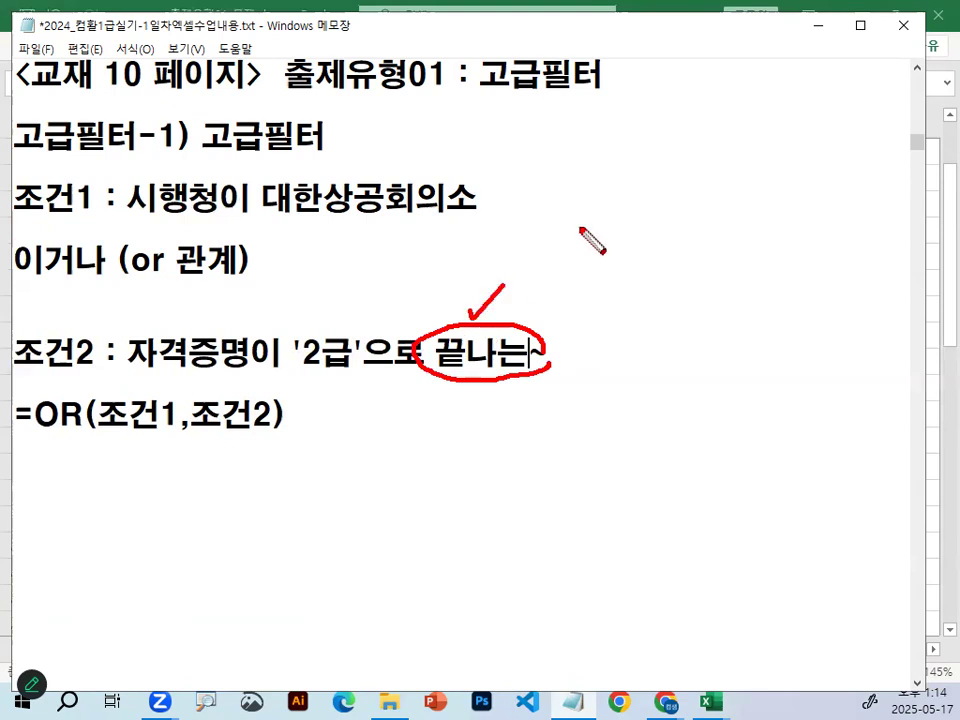
{"action": "left_click_drag", "start_coordinate": [450, 327], "coordinate": [555, 332]}
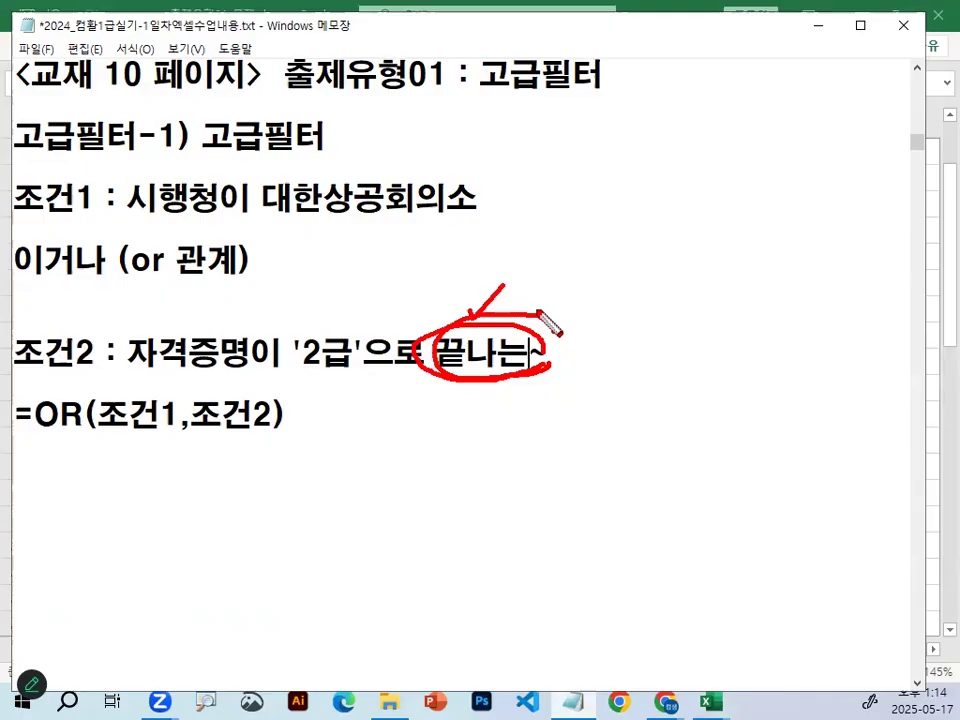
Return to the 출제유형01_문제.xlsm workbook in Excel, select cell E6, and enlarge the 고급필터-1 sheet to 190%.
{"action": "left_click", "coordinate": [815, 26]}
{"action": "left_click", "coordinate": [533, 181]}
{"action": "scroll", "coordinate": [604, 232], "scroll_direction": "up", "scroll_amount": 3}
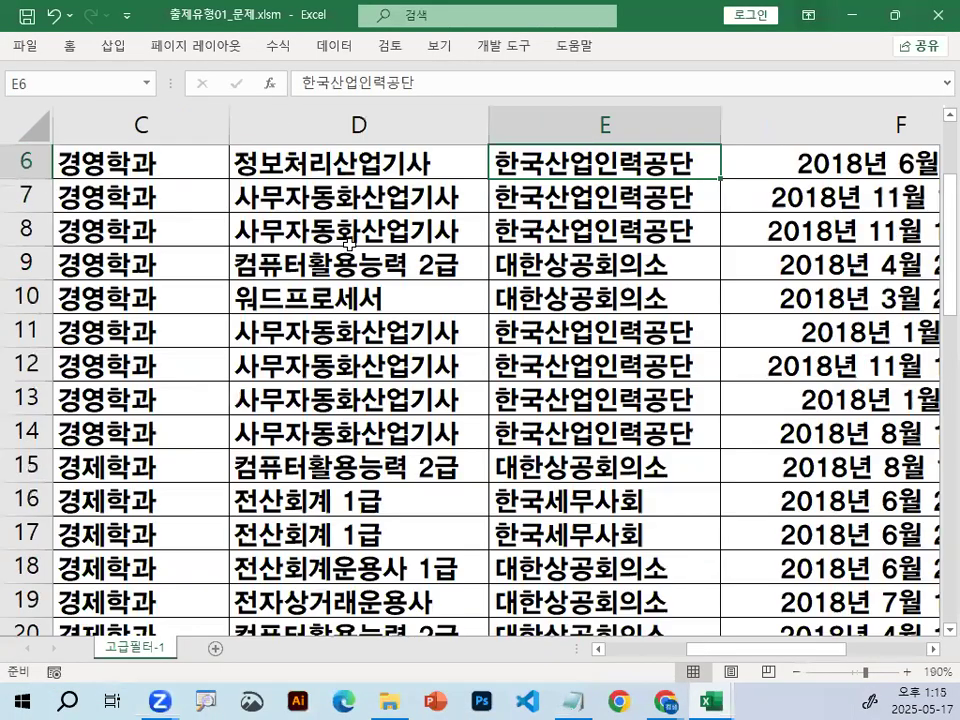
Select cell D3 in the 자격증명 column, circle its 2급 ending in red, and clear the mark.
{"action": "scroll", "coordinate": [351, 244], "scroll_direction": "up", "scroll_amount": 2}
{"action": "left_click", "coordinate": [351, 244]}
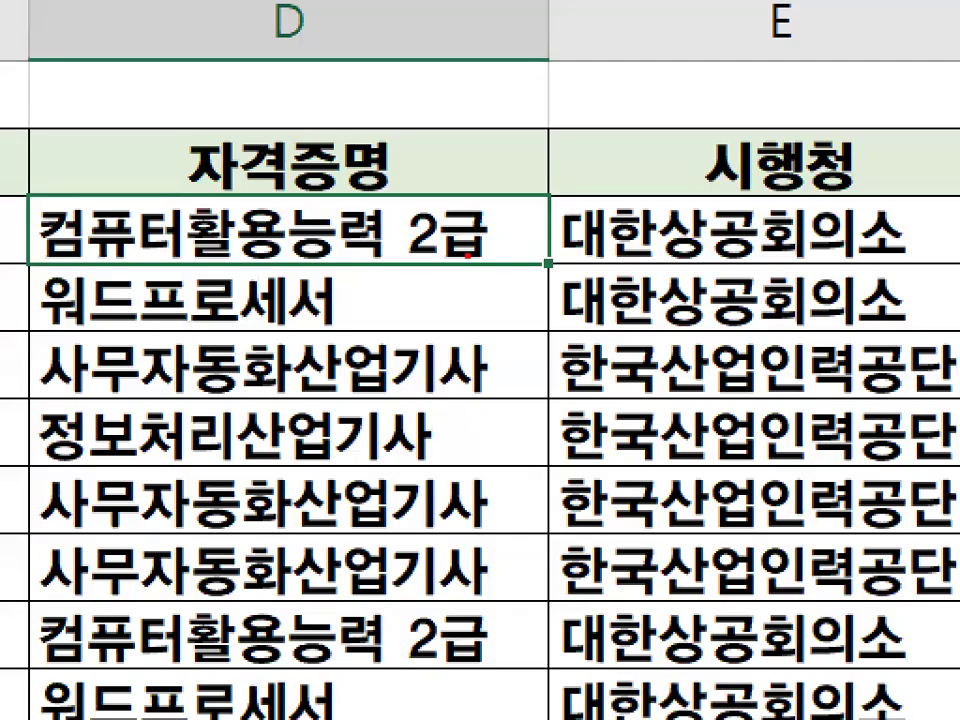
{"action": "left_click_drag", "start_coordinate": [361, 230], "coordinate": [426, 242]}
{"action": "key", "text": "Escape"}
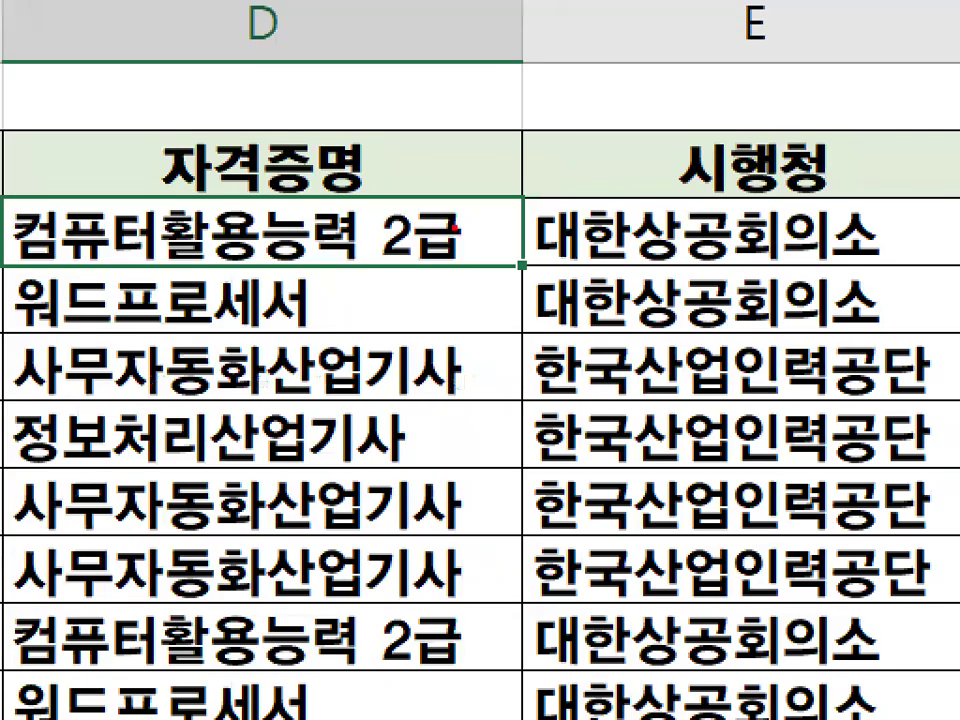
{"action": "mouse_move", "coordinate": [478, 234]}
{"action": "left_mouse_down"}
{"action": "mouse_move", "coordinate": [438, 247]}
{"action": "mouse_move", "coordinate": [442, 223]}
{"action": "mouse_move", "coordinate": [469, 243]}
{"action": "mouse_move", "coordinate": [404, 204]}
{"action": "mouse_move", "coordinate": [452, 237]}
{"action": "left_mouse_up"}
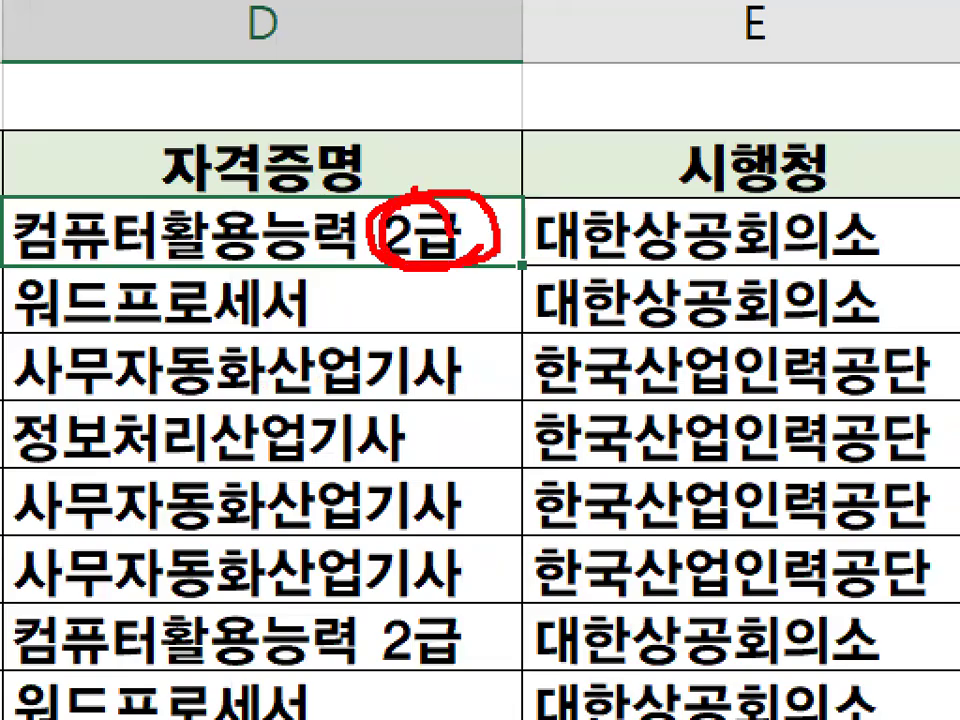
{"action": "left_click_drag", "start_coordinate": [473, 90], "coordinate": [420, 203]}
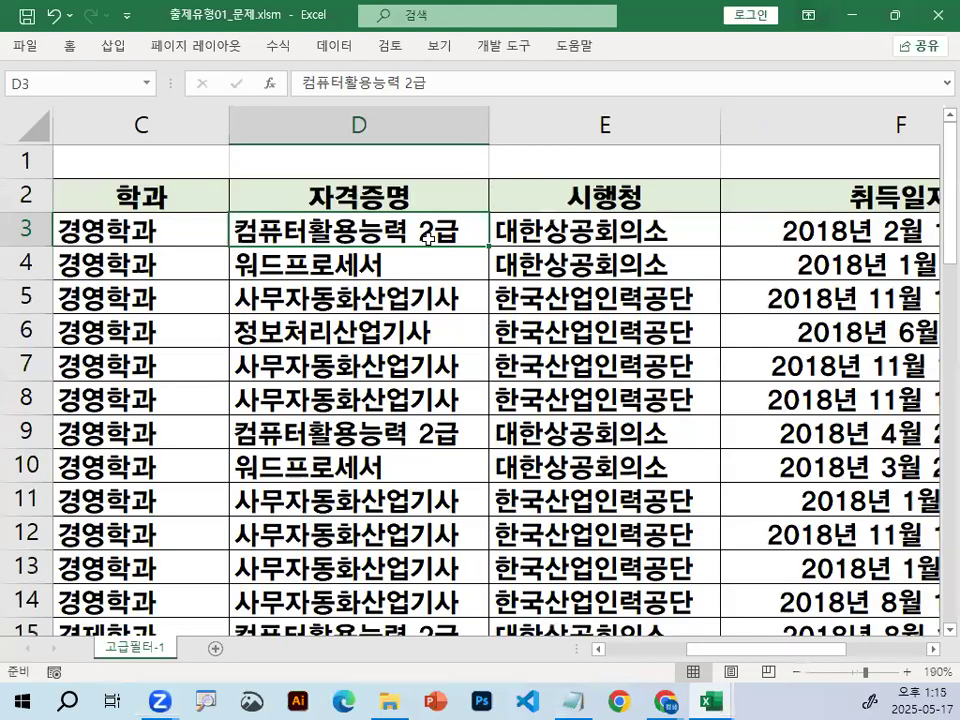
Circle the endings 세서, 기사 and 기사 in cells D4 to D6 in red and clear the marks.
{"action": "key", "text": "ctrl+1"}
{"action": "left_click", "coordinate": [333, 267]}
{"action": "left_click_drag", "start_coordinate": [451, 284], "coordinate": [455, 276]}
{"action": "mouse_move", "coordinate": [520, 350]}
{"action": "left_mouse_down"}
{"action": "mouse_move", "coordinate": [512, 318]}
{"action": "mouse_move", "coordinate": [620, 335]}
{"action": "left_mouse_up"}
{"action": "left_click_drag", "start_coordinate": [468, 366], "coordinate": [517, 428]}
{"action": "key", "text": "Escape"}
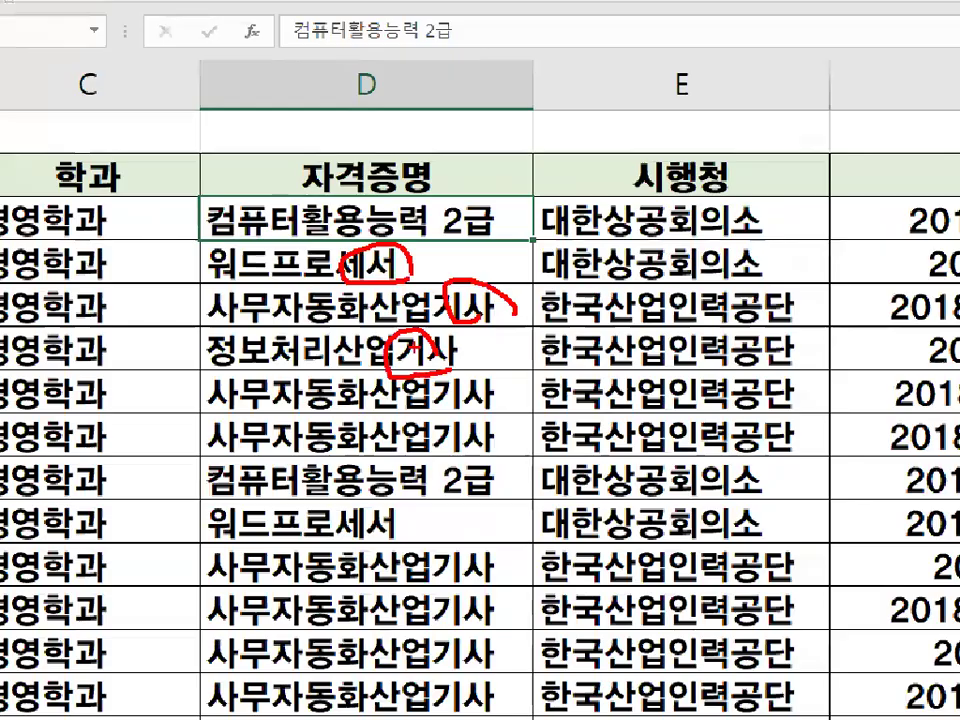
Circle the 2급 ending of 컴퓨터활용능력 2급 in D3 once more in red and clear the mark.
{"action": "key", "text": "ctrl+1"}
{"action": "left_click", "coordinate": [476, 230]}
{"action": "mouse_move", "coordinate": [455, 240]}
{"action": "left_mouse_down"}
{"action": "mouse_move", "coordinate": [350, 252]}
{"action": "mouse_move", "coordinate": [450, 254]}
{"action": "mouse_move", "coordinate": [423, 239]}
{"action": "mouse_move", "coordinate": [455, 228]}
{"action": "left_mouse_up"}
{"action": "key", "text": "Escape"}
{"action": "key", "text": "ctrl+1"}
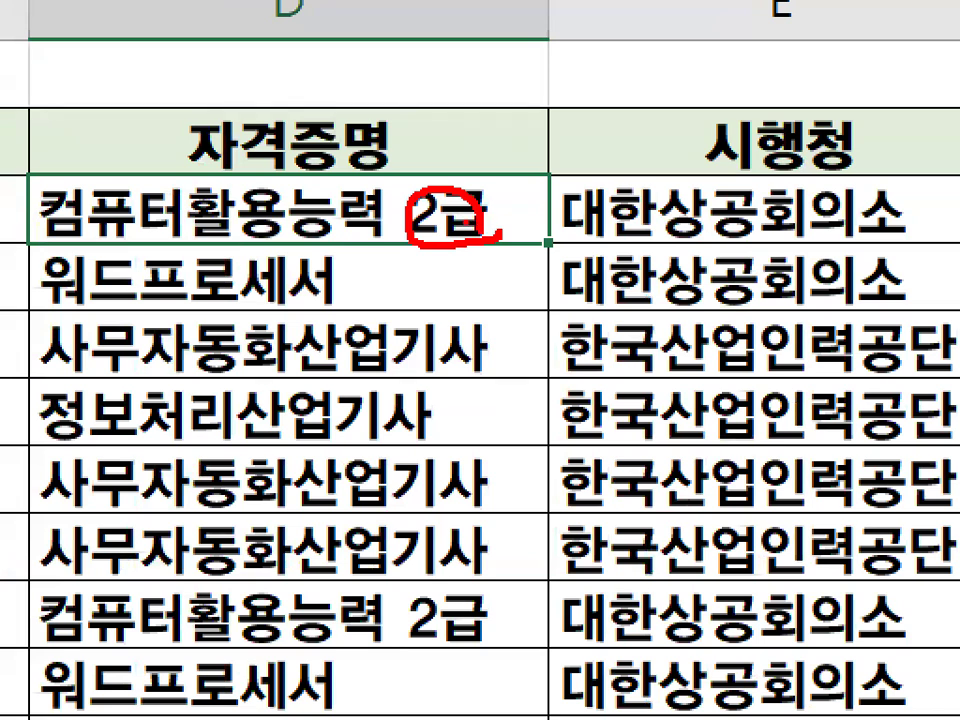
{"action": "key", "text": "Escape"}
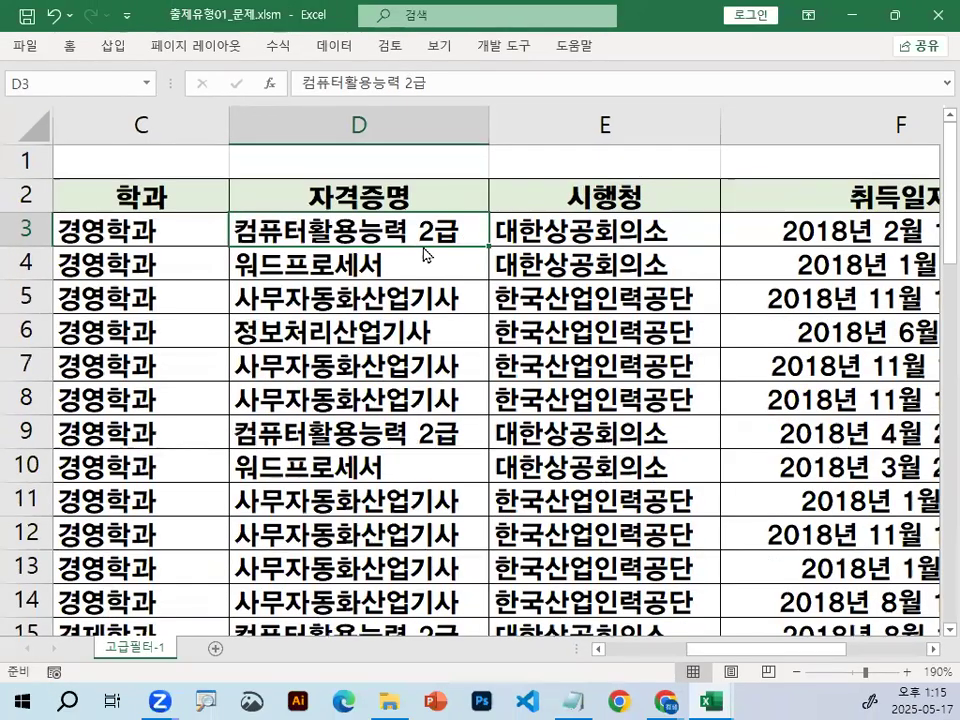
Draw a red check mark over D3, handwrite a circled 2급 over cells D5 and D6, and clear the marks.
{"action": "key", "text": "ctrl+1"}
{"action": "left_click_drag", "start_coordinate": [373, 222], "coordinate": [413, 176]}
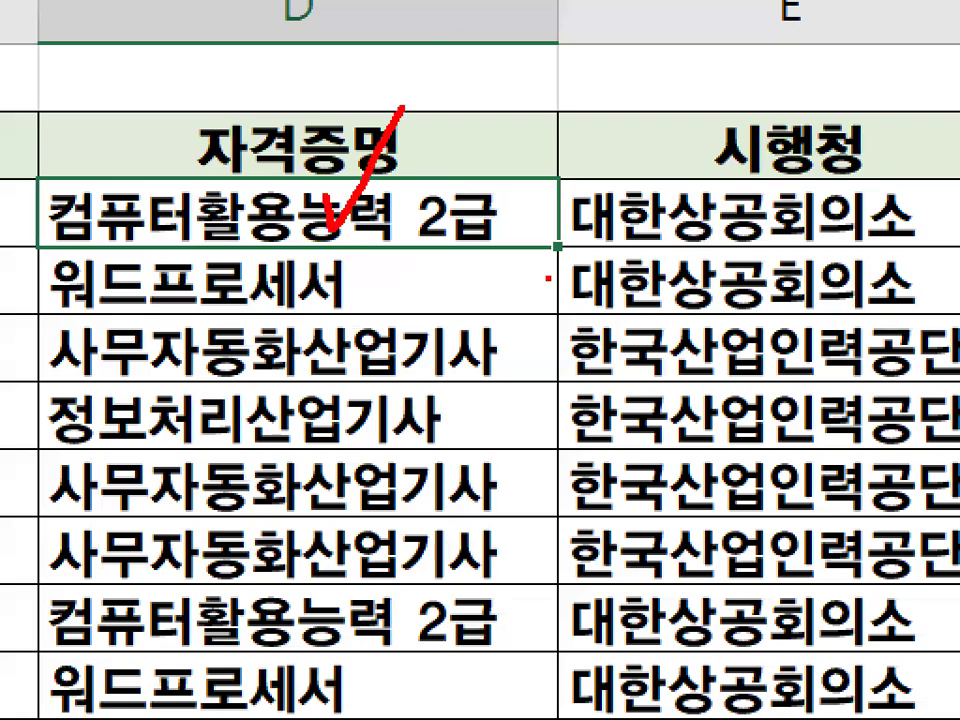
{"action": "mouse_move", "coordinate": [404, 365]}
{"action": "left_mouse_down"}
{"action": "mouse_move", "coordinate": [407, 388]}
{"action": "mouse_move", "coordinate": [451, 388]}
{"action": "left_mouse_up"}
{"action": "mouse_move", "coordinate": [479, 306]}
{"action": "left_mouse_down"}
{"action": "mouse_move", "coordinate": [532, 338]}
{"action": "mouse_move", "coordinate": [484, 391]}
{"action": "mouse_move", "coordinate": [552, 400]}
{"action": "left_mouse_up"}
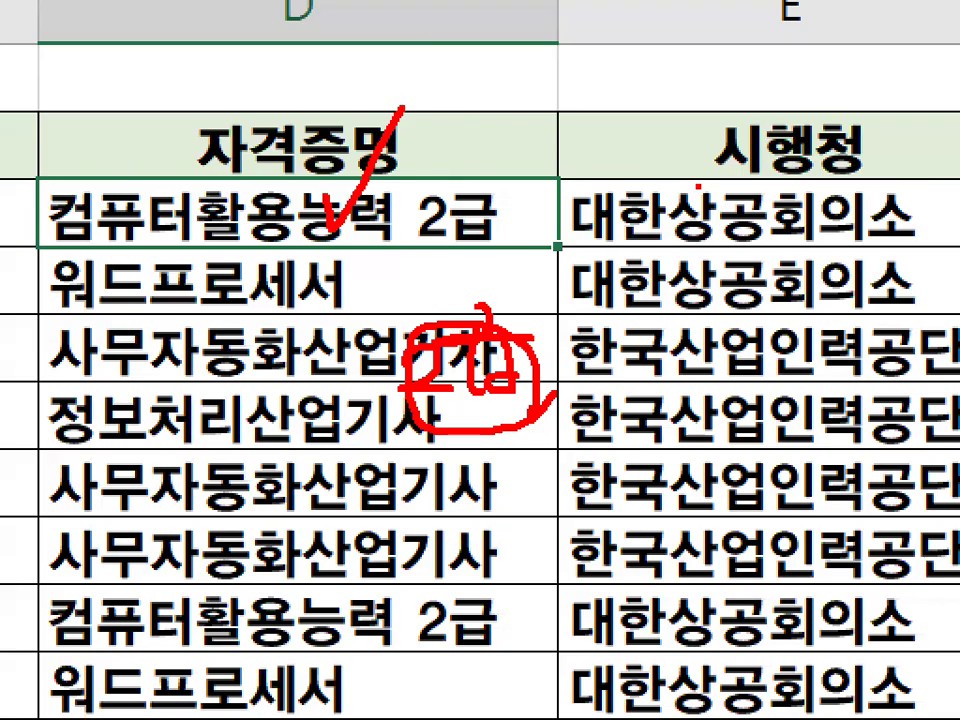
{"action": "key", "text": "Escape"}
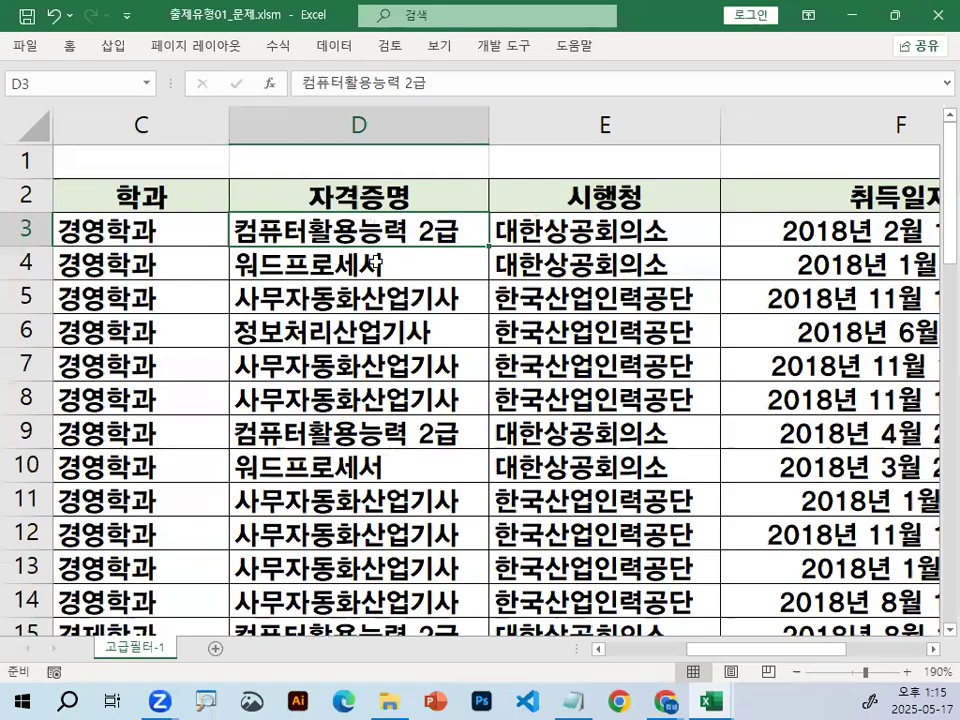
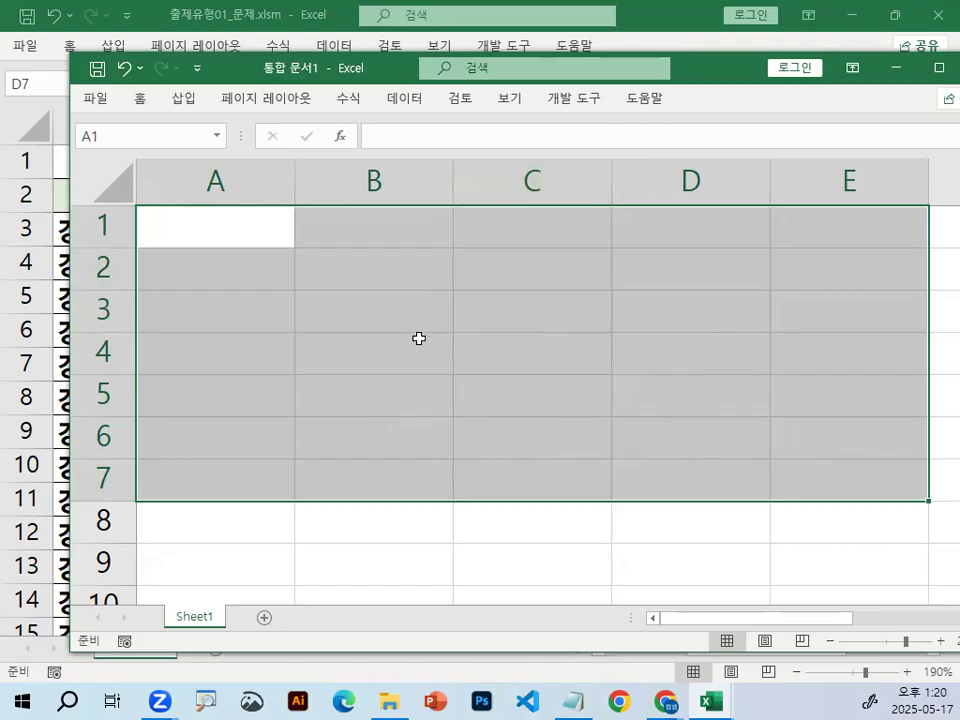
Enter 아카데미 in cell A1 of the blank workbook.
{"action": "left_click", "coordinate": [242, 234]}
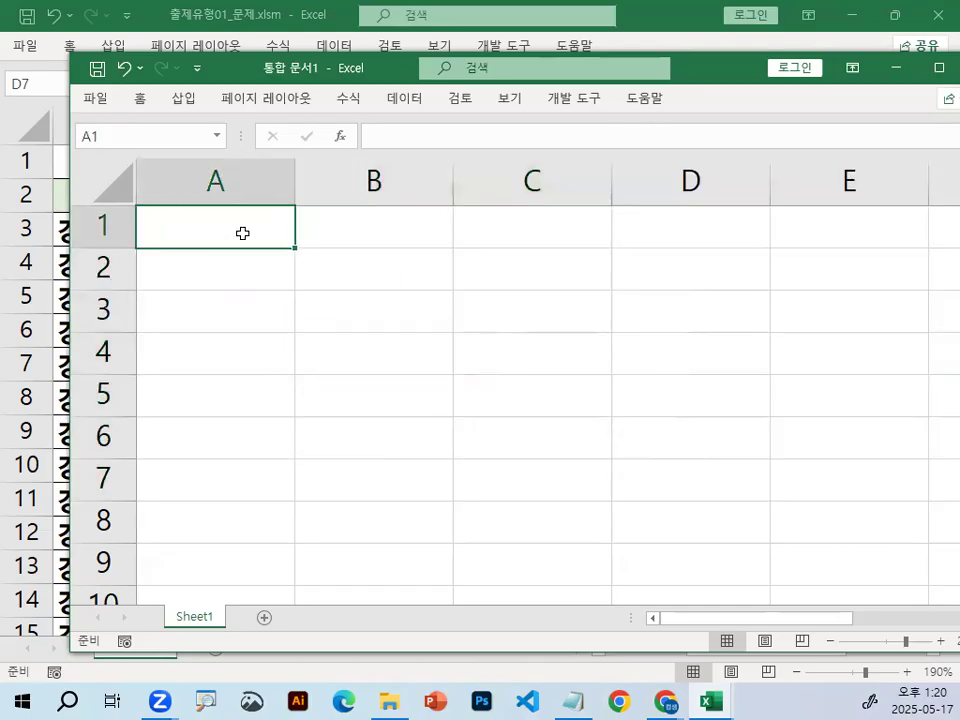
{"action": "type", "text": "dkzk"}
{"action": "key", "text": "BackSpace"}
{"action": "key", "text": "BackSpace"}
{"action": "key", "text": "BackSpace"}
{"action": "key", "text": "BackSpace"}
{"action": "type", "text": "dk"}
{"action": "key", "text": "BackSpace"}
{"action": "key", "text": "BackSpace"}
{"action": "key", "text": "Hangul"}
{"action": "type", "text": "아"}
{"action": "type", "text": "다"}
{"action": "key", "text": "BackSpace"}
{"action": "key", "text": "BackSpace"}
{"action": "type", "text": "카데미"}
{"action": "key", "text": "Return"}
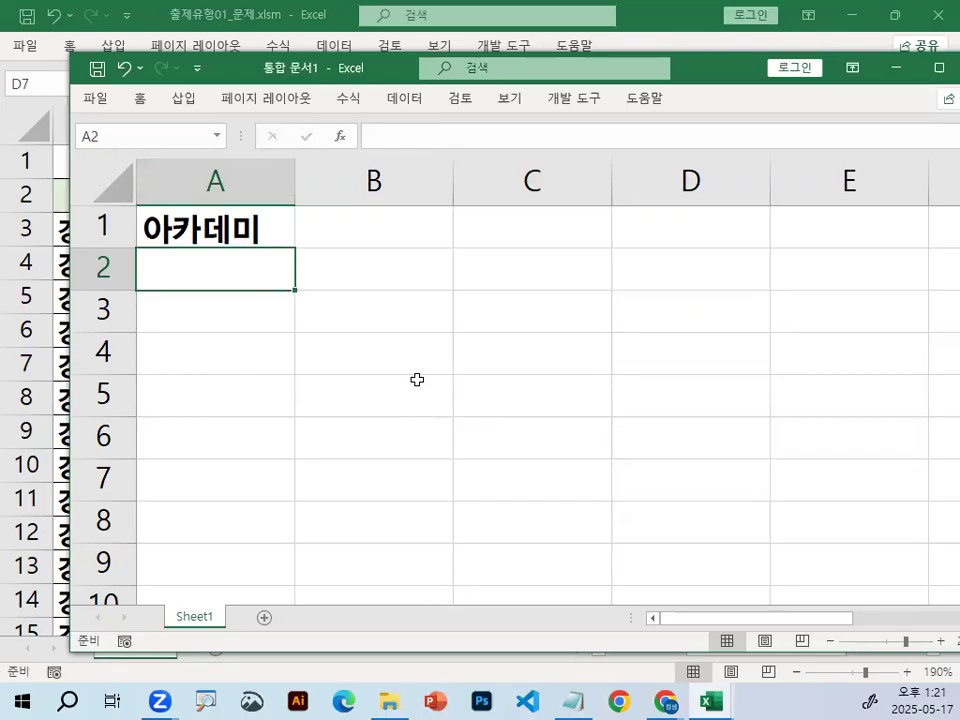
Circle 아카데미 in cell A1 in red, clear the mark, and select cell B1.
{"action": "left_click", "coordinate": [206, 218]}
{"action": "left_click_drag", "start_coordinate": [254, 189], "coordinate": [290, 241]}
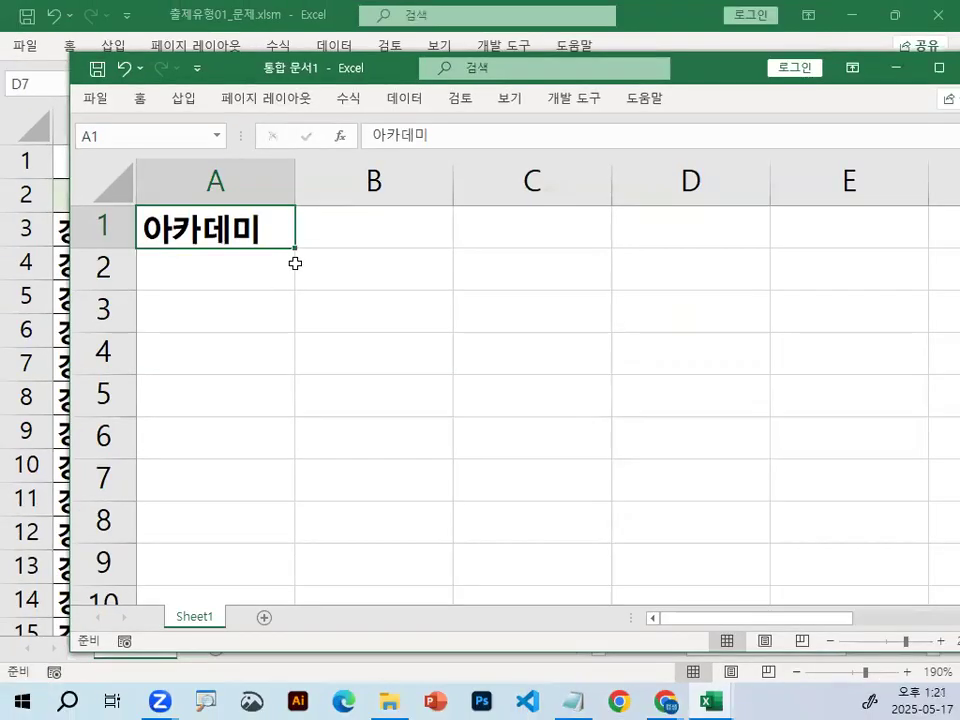
{"action": "left_click", "coordinate": [539, 218]}
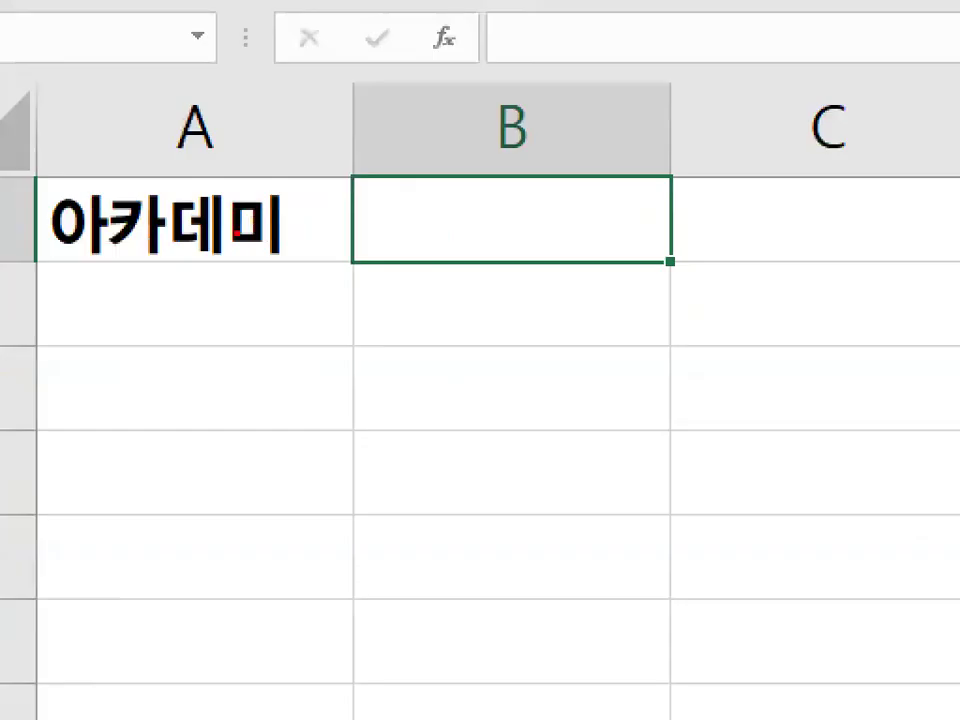
{"action": "mouse_move", "coordinate": [270, 235]}
{"action": "left_mouse_down"}
{"action": "mouse_move", "coordinate": [207, 208]}
{"action": "mouse_move", "coordinate": [270, 231]}
{"action": "left_mouse_up"}
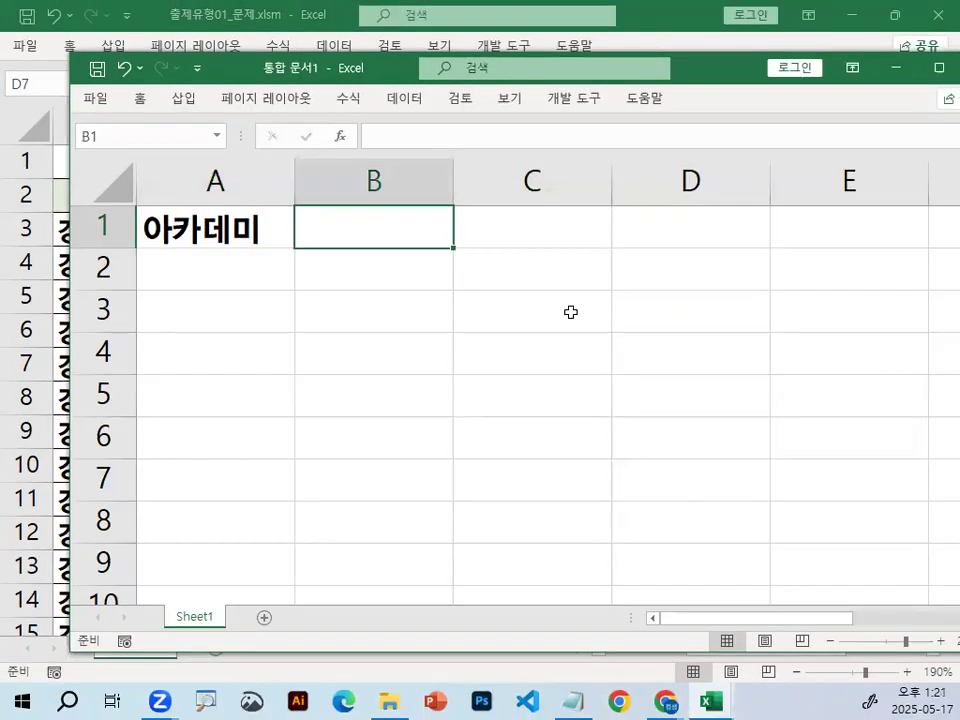
Begin a RIGHT formula in B1 and open its function arguments dialog.
{"action": "type", "text": "="}
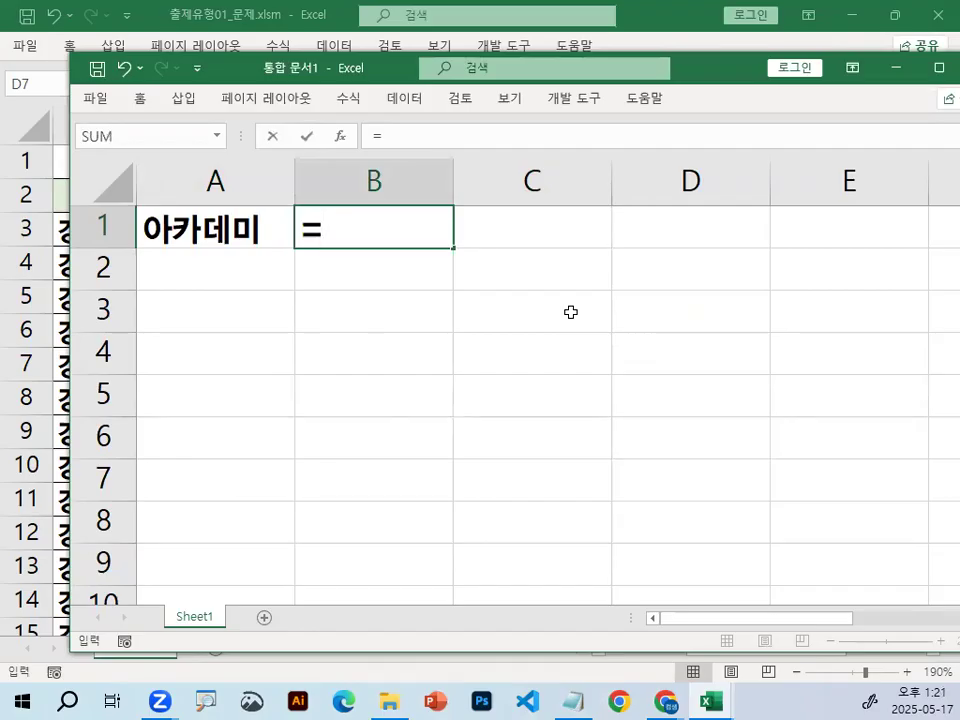
{"action": "key", "text": "BackSpace"}
{"action": "type", "text": "=ㄱ"}
{"action": "key", "text": "BackSpace"}
{"action": "type", "text": "r"}
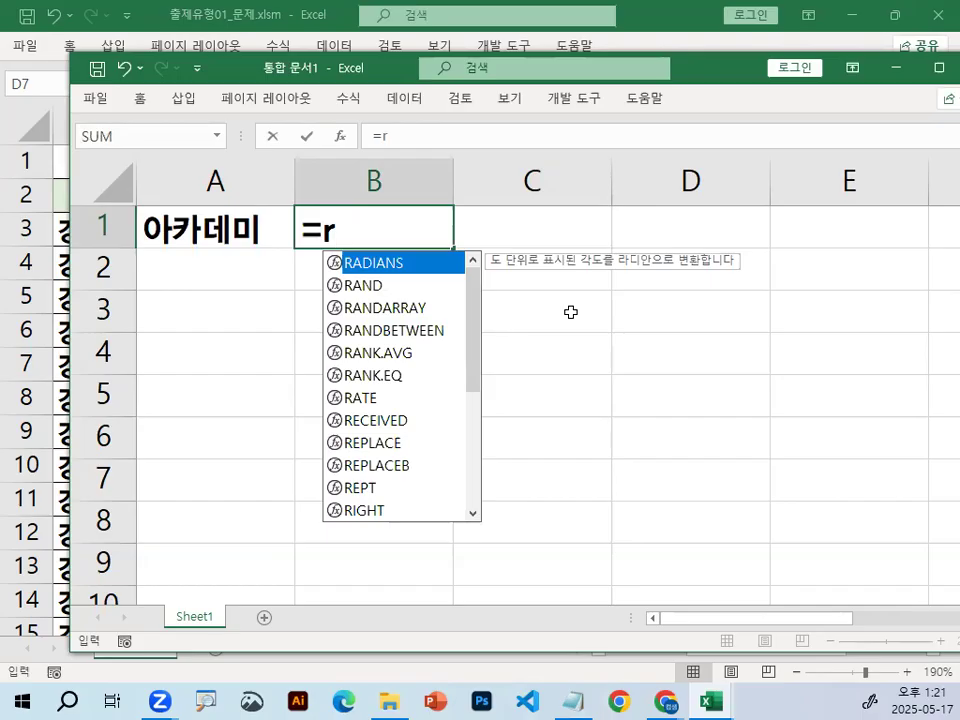
{"action": "type", "text": "i"}
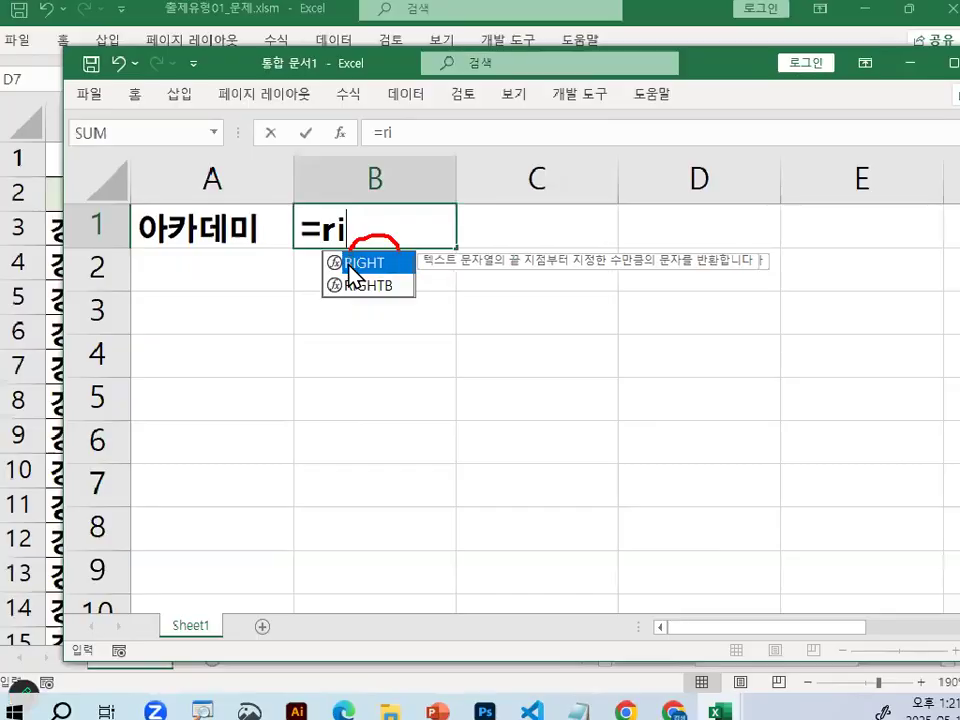
{"action": "double_click", "coordinate": [352, 263]}
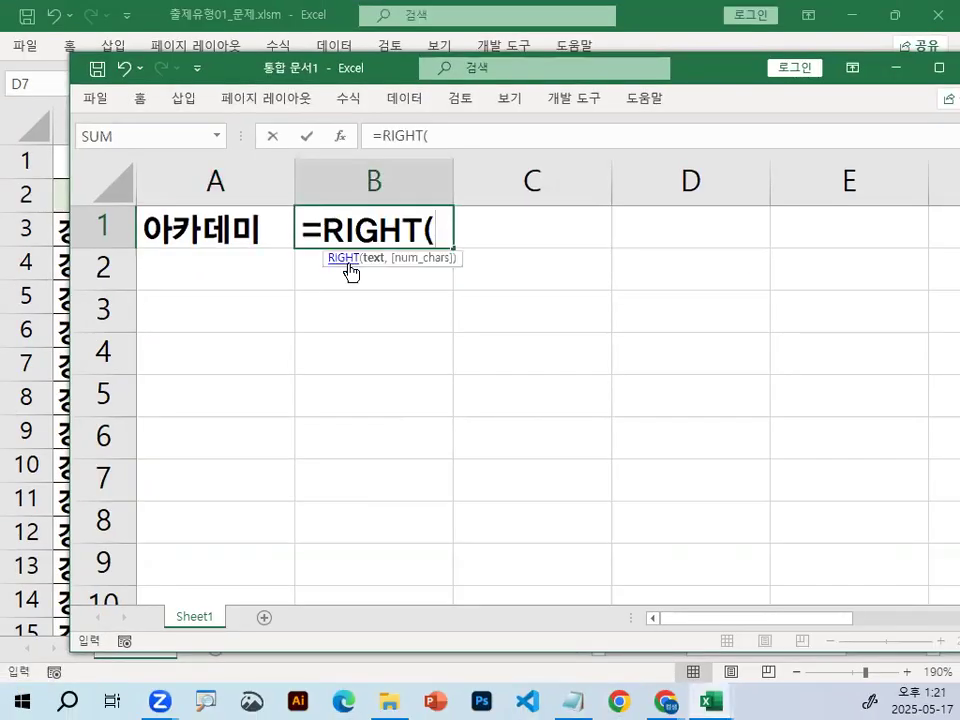
{"action": "left_click", "coordinate": [341, 138]}
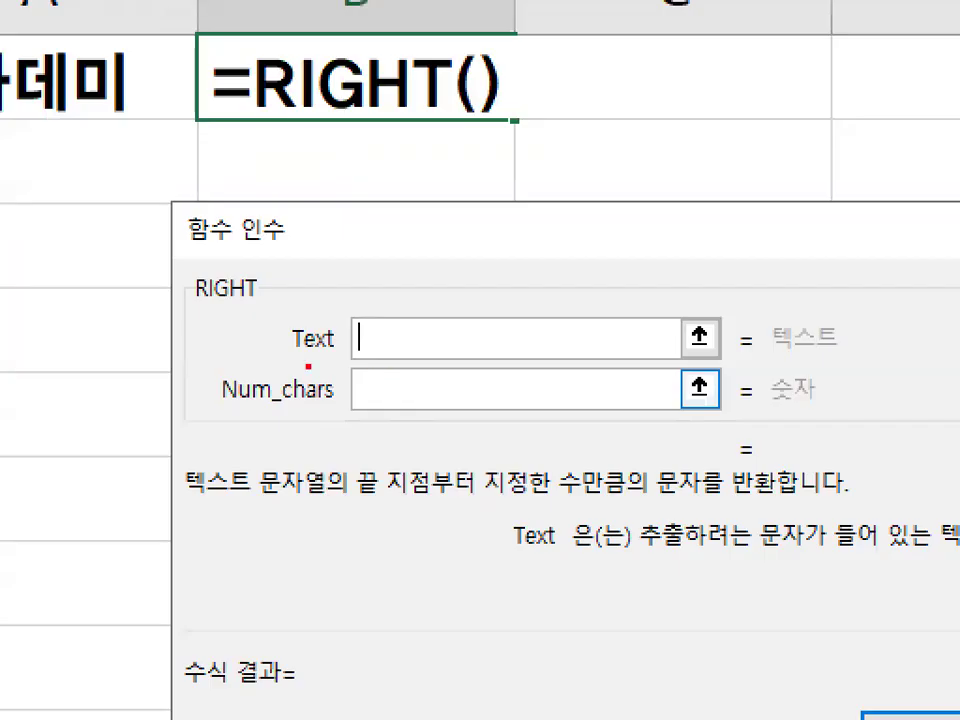
Mark the Text and Num_chars arguments of RIGHT in red and draw large circles around the dialog's argument area.
{"action": "left_click_drag", "start_coordinate": [300, 367], "coordinate": [413, 316]}
{"action": "left_click_drag", "start_coordinate": [365, 390], "coordinate": [353, 402]}
{"action": "mouse_move", "coordinate": [577, 277]}
{"action": "left_mouse_down"}
{"action": "mouse_move", "coordinate": [583, 290]}
{"action": "mouse_move", "coordinate": [565, 322]}
{"action": "left_mouse_up"}
{"action": "mouse_move", "coordinate": [603, 240]}
{"action": "left_mouse_down"}
{"action": "mouse_move", "coordinate": [640, 322]}
{"action": "mouse_move", "coordinate": [612, 352]}
{"action": "left_mouse_up"}
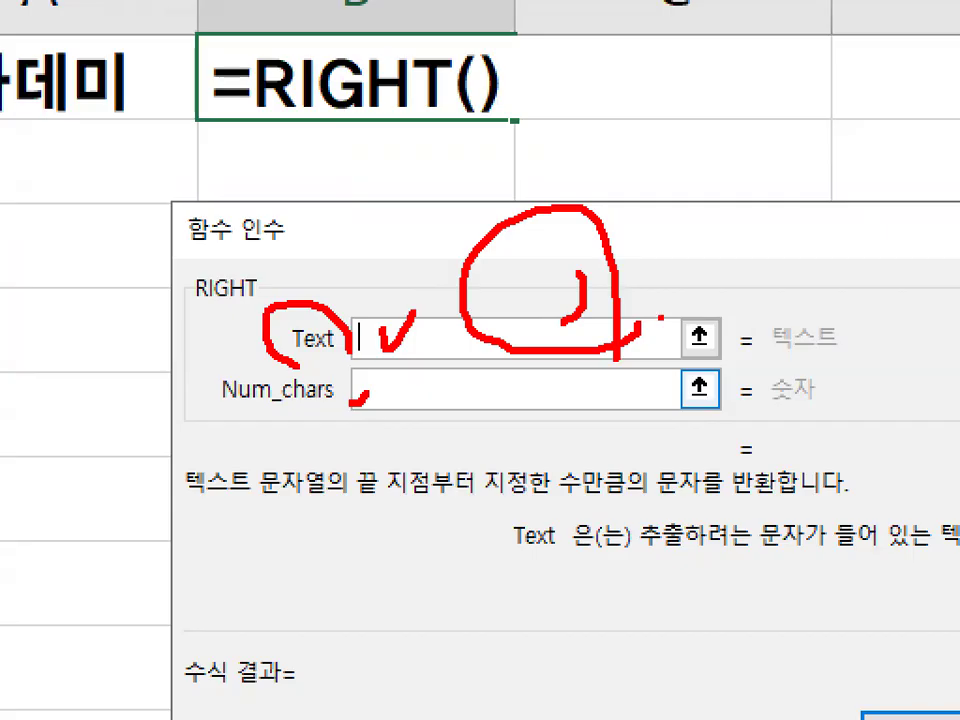
{"action": "left_click_drag", "start_coordinate": [648, 105], "coordinate": [740, 418]}
{"action": "left_click_drag", "start_coordinate": [505, 105], "coordinate": [800, 440]}
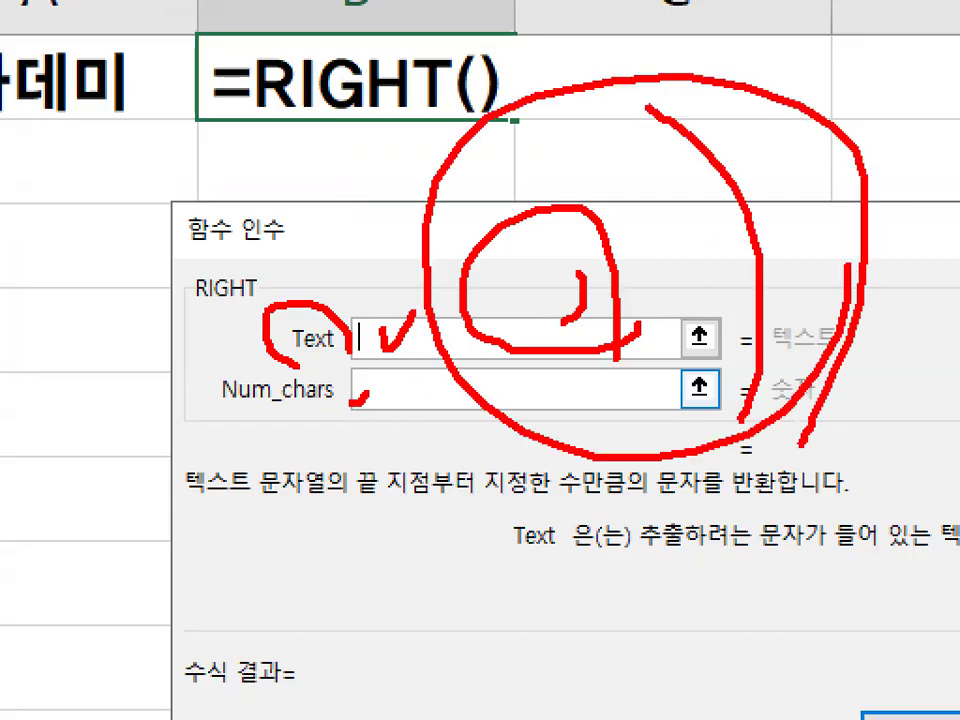
{"action": "key", "text": "Escape"}
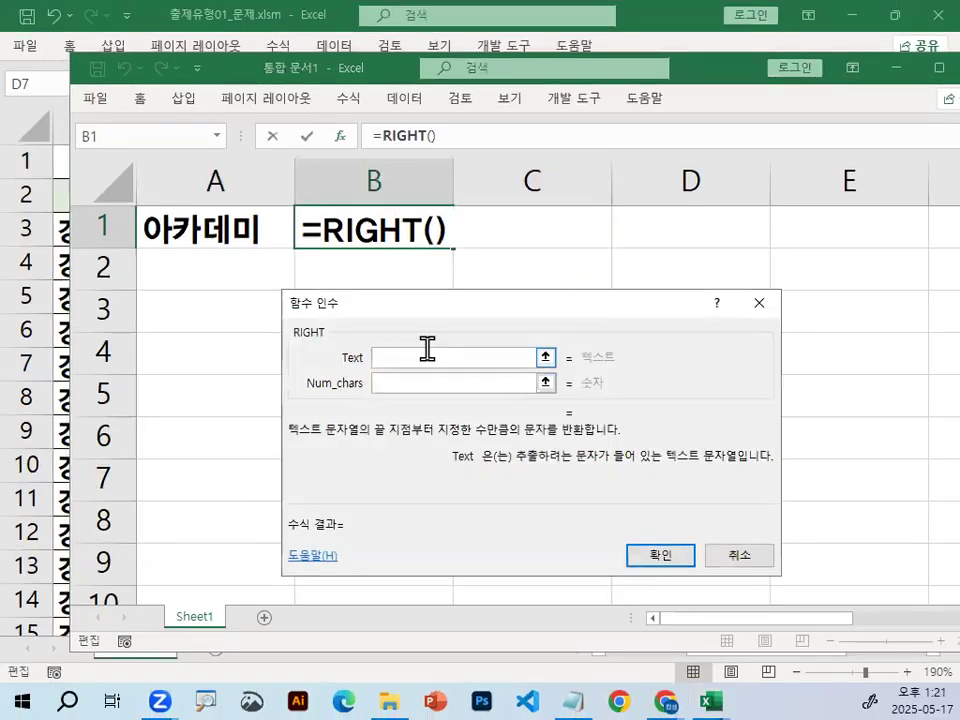
Circle the start of the Text argument box in red, draw a check mark beside RIGHT, clear the marks, and cancel the function arguments dialog.
{"action": "key", "text": "ctrl+1"}
{"action": "left_click", "coordinate": [399, 357]}
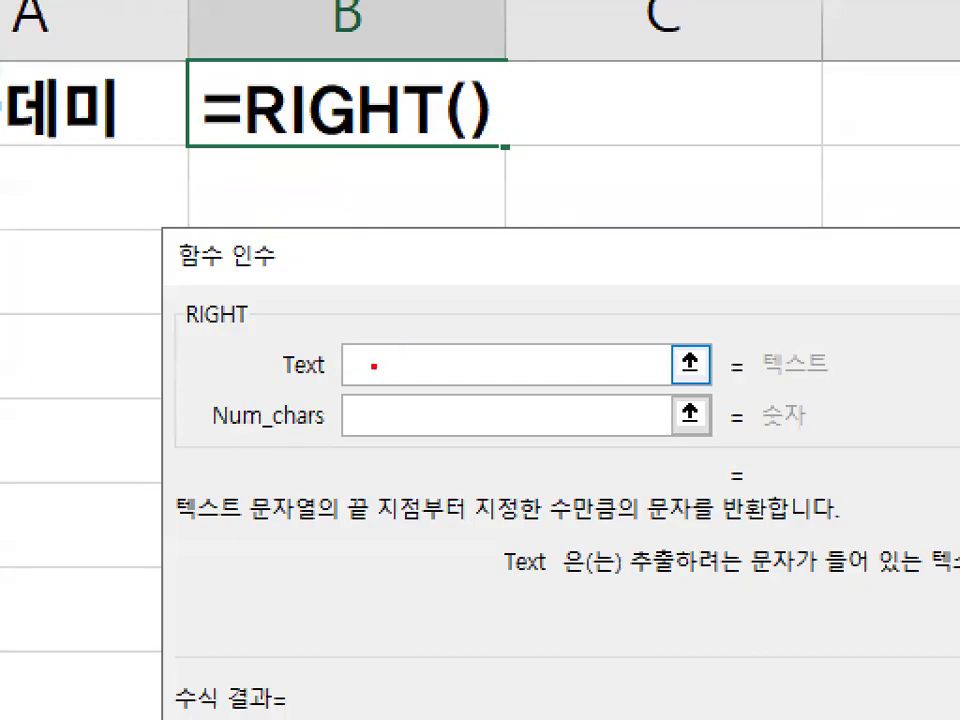
{"action": "left_click_drag", "start_coordinate": [360, 364], "coordinate": [405, 392]}
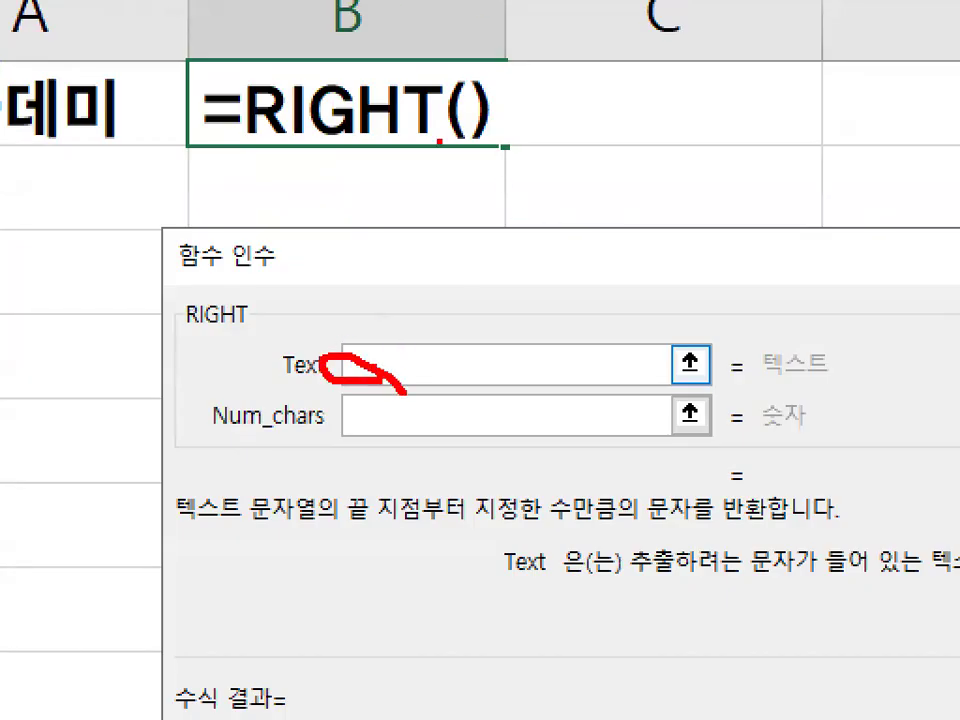
{"action": "left_click_drag", "start_coordinate": [499, 2], "coordinate": [455, 243]}
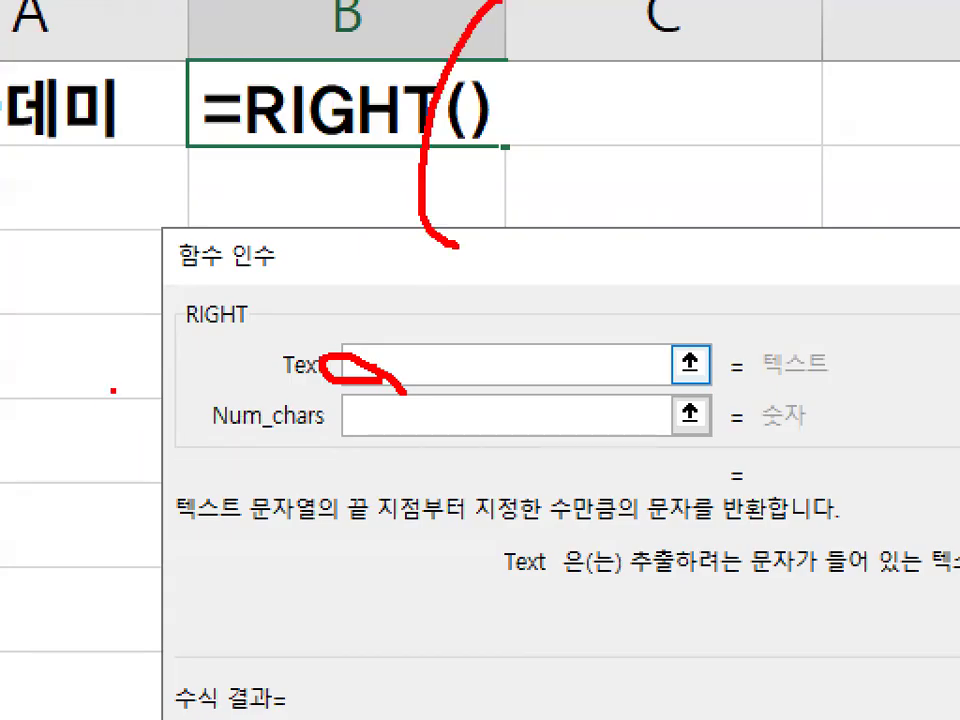
{"action": "left_click_drag", "start_coordinate": [113, 390], "coordinate": [238, 295]}
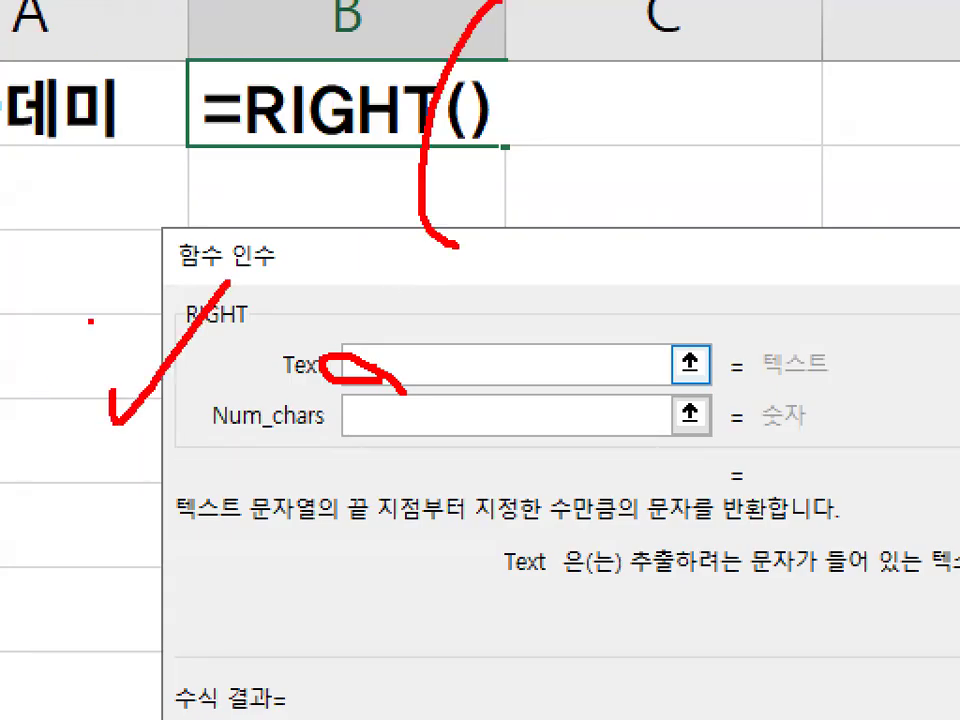
{"action": "key", "text": "Escape"}
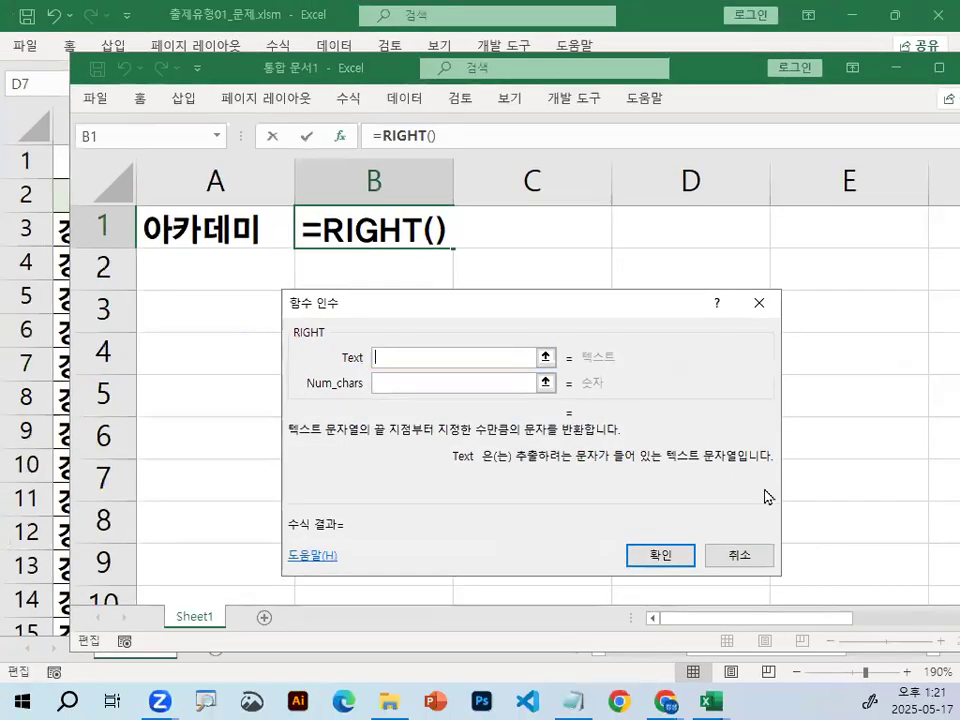
{"action": "left_click", "coordinate": [752, 557]}
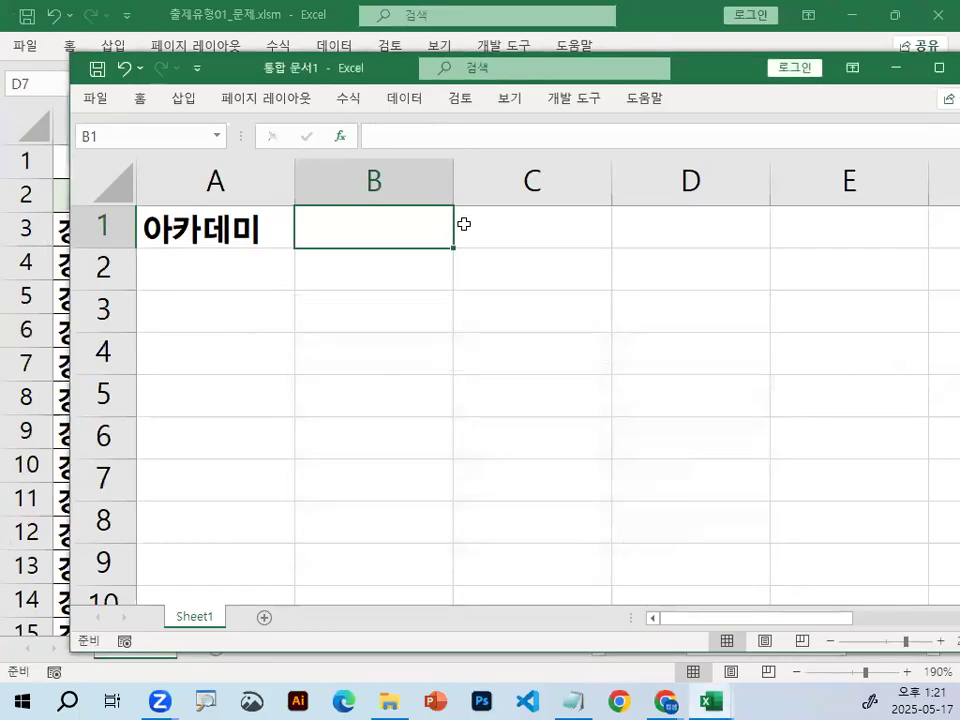
Enter =RIGHT(A1,2) in cell B1 and draw a red loop around 데미 in A1 and B1.
{"action": "type", "text": "=ri"}
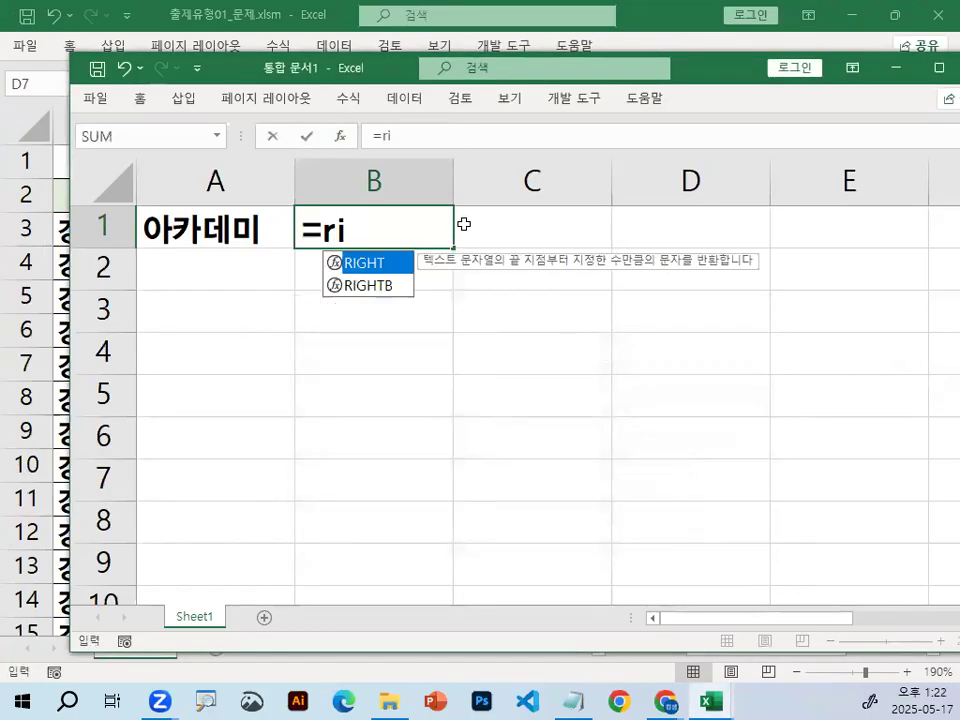
{"action": "key", "text": "BackSpace"}
{"action": "key", "text": "BackSpace"}
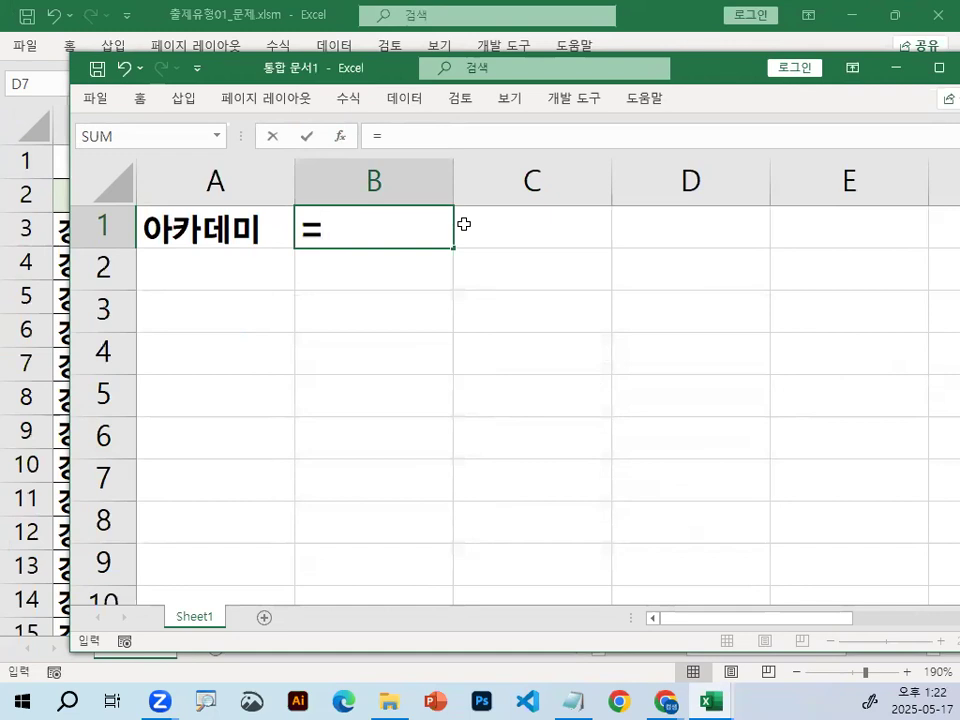
{"action": "type", "text": "RI"}
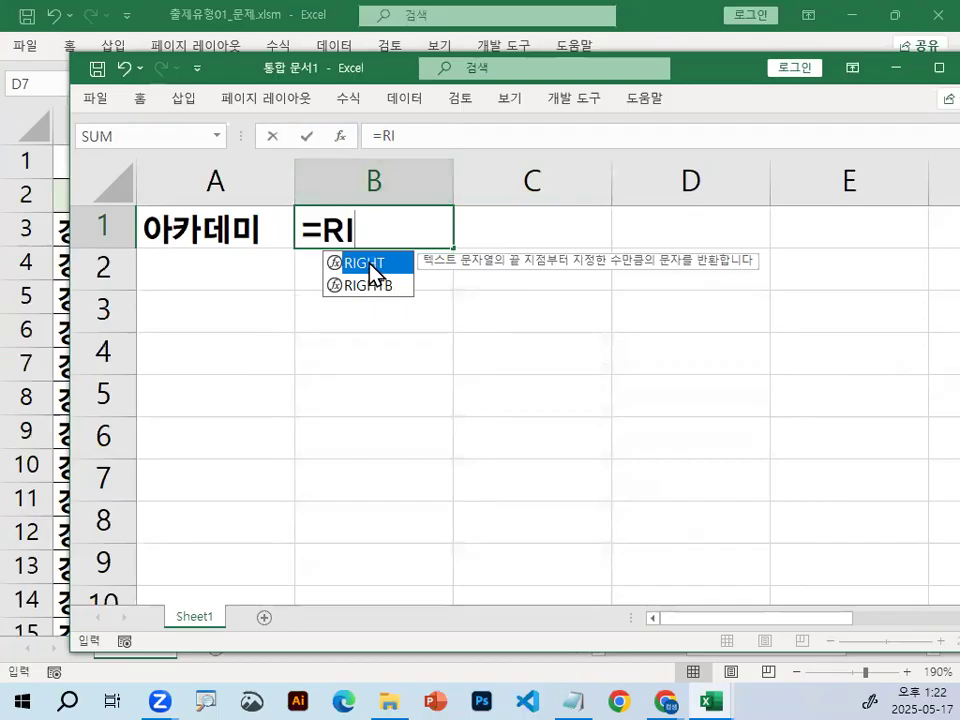
{"action": "double_click", "coordinate": [375, 264]}
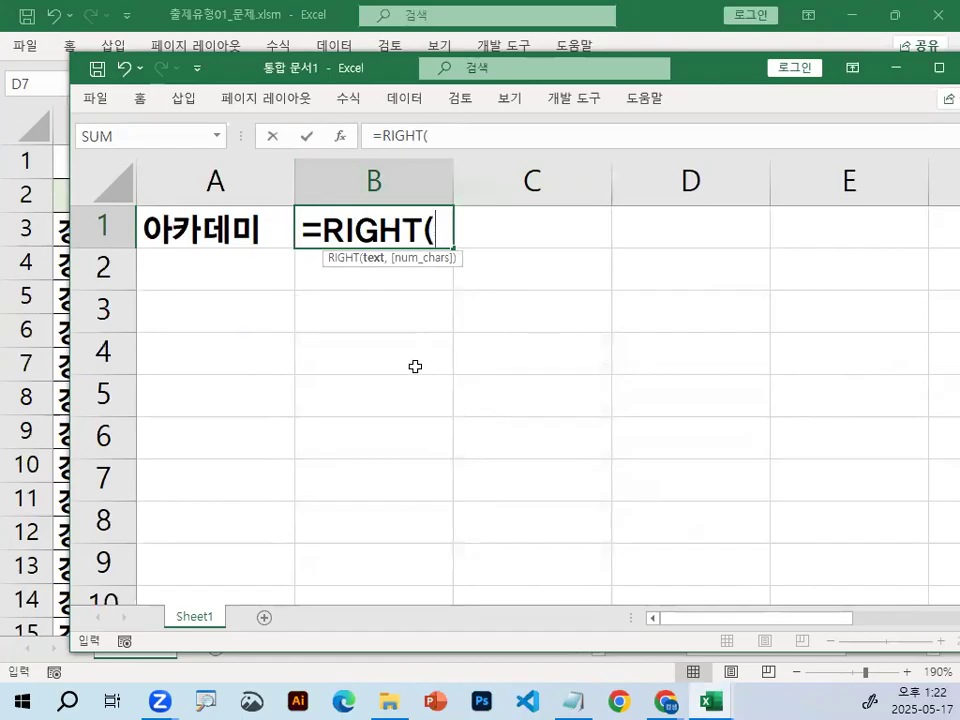
{"action": "left_click", "coordinate": [200, 232]}
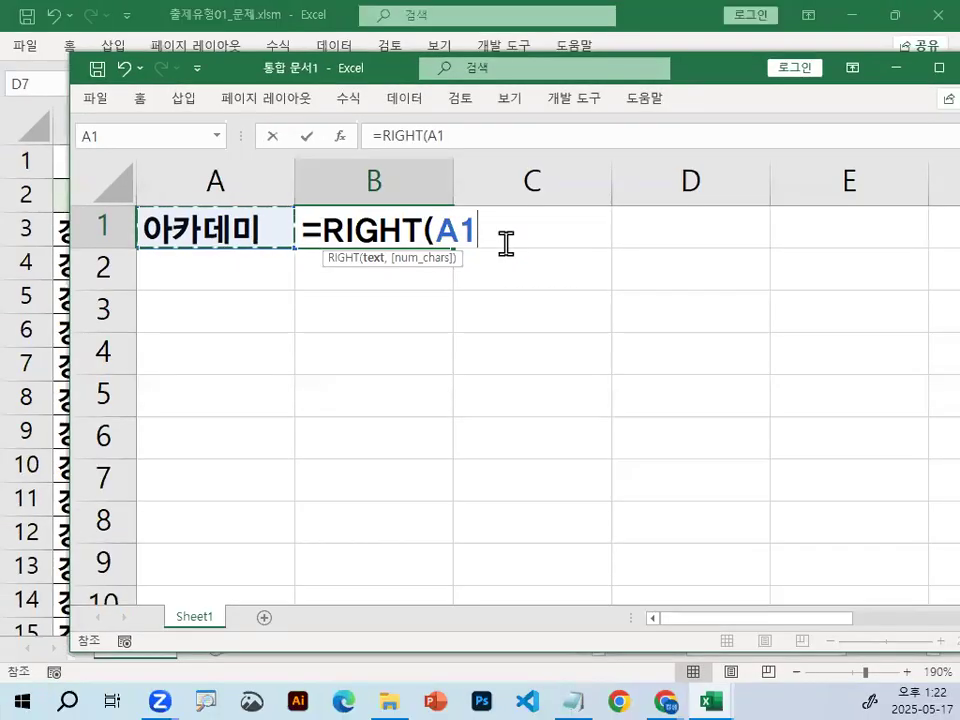
{"action": "type", "text": ","}
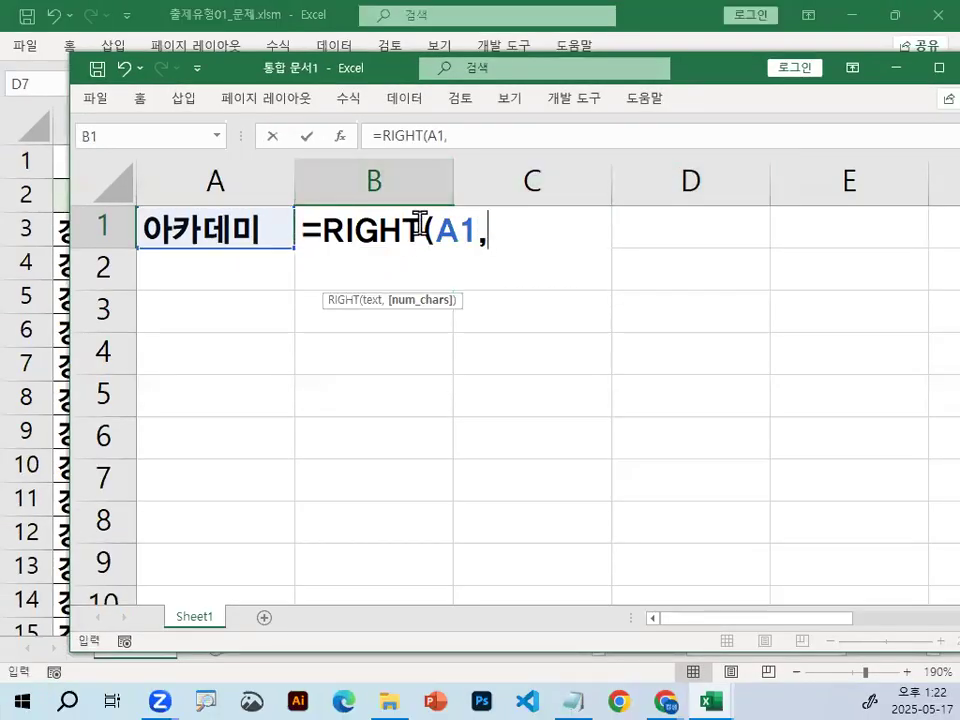
{"action": "type", "text": "2)"}
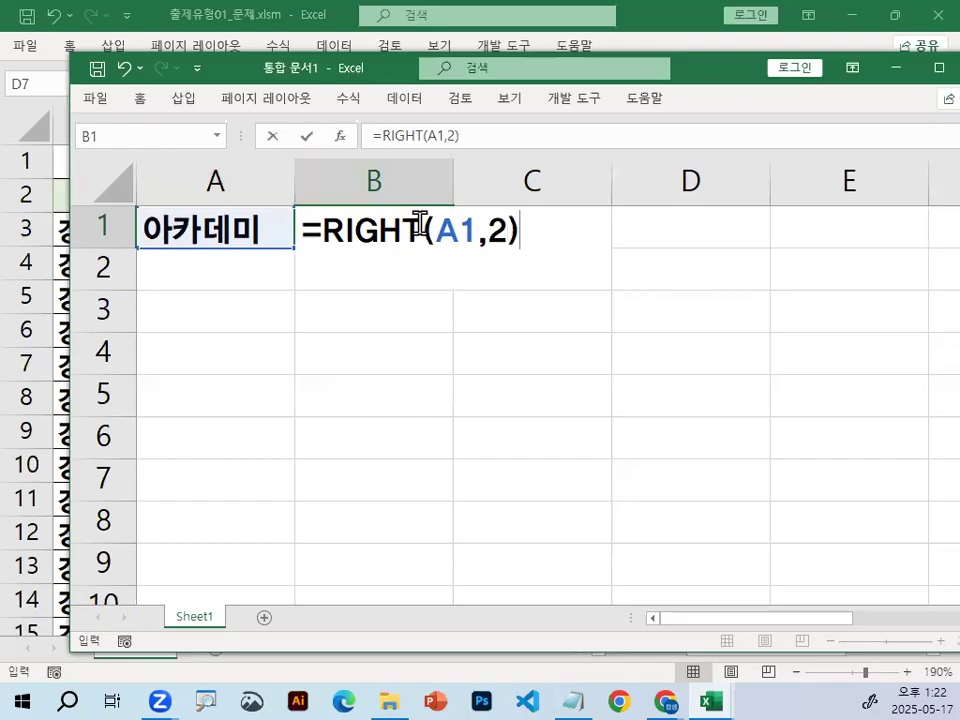
{"action": "key", "text": "Return"}
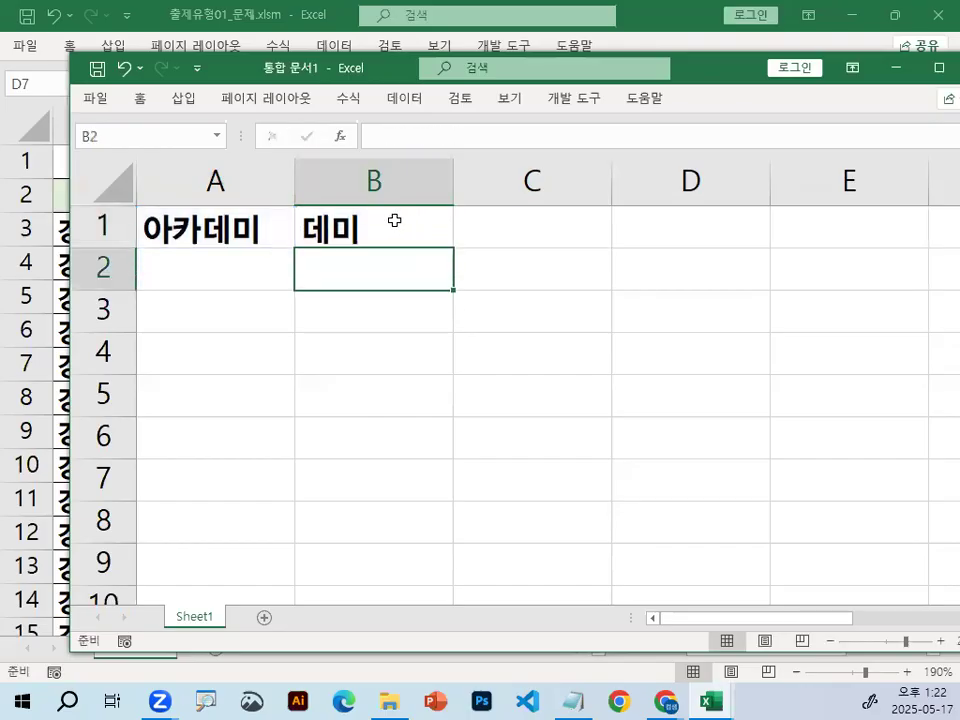
{"action": "left_click", "coordinate": [395, 222]}
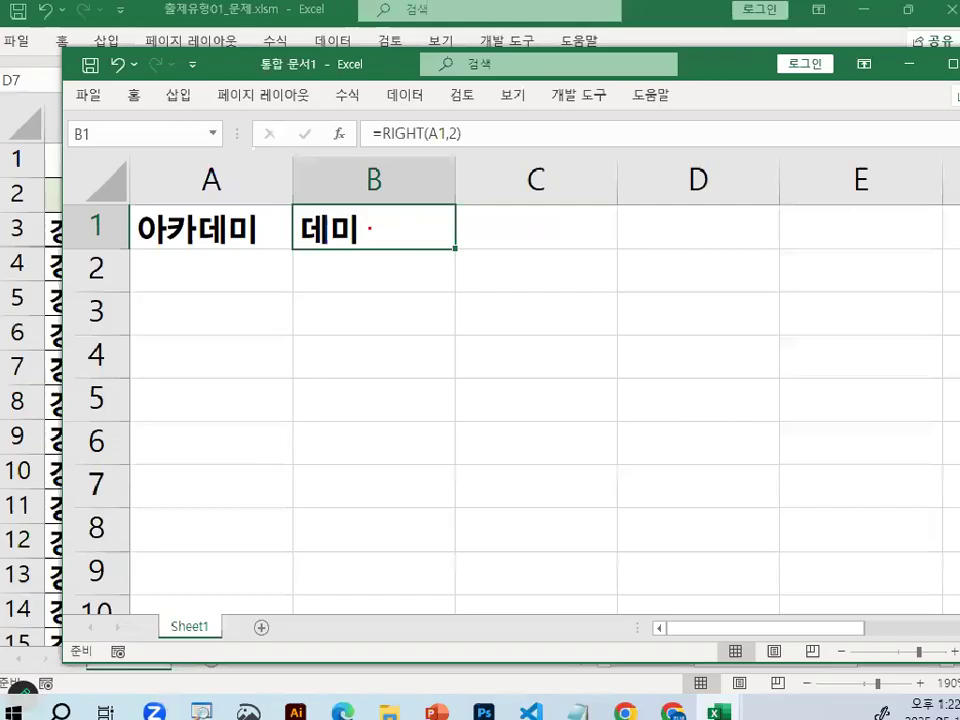
{"action": "mouse_move", "coordinate": [394, 225]}
{"action": "left_mouse_down"}
{"action": "mouse_move", "coordinate": [396, 235]}
{"action": "mouse_move", "coordinate": [348, 237]}
{"action": "left_mouse_up"}
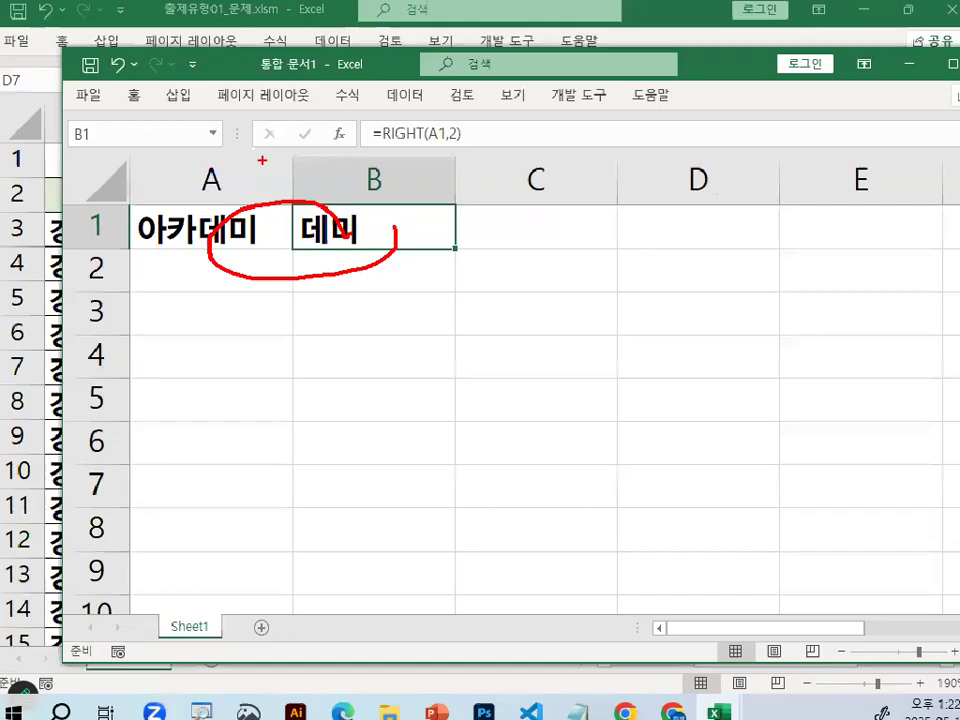
Switch to the Notepad class notes and highlight the RIGHT(셀주소,숫자) syntax and the ~ after 끝에서.
{"action": "left_click", "coordinate": [575, 698]}
{"action": "left_click_drag", "start_coordinate": [34, 214], "coordinate": [327, 200]}
{"action": "left_click_drag", "start_coordinate": [293, 284], "coordinate": [266, 289]}
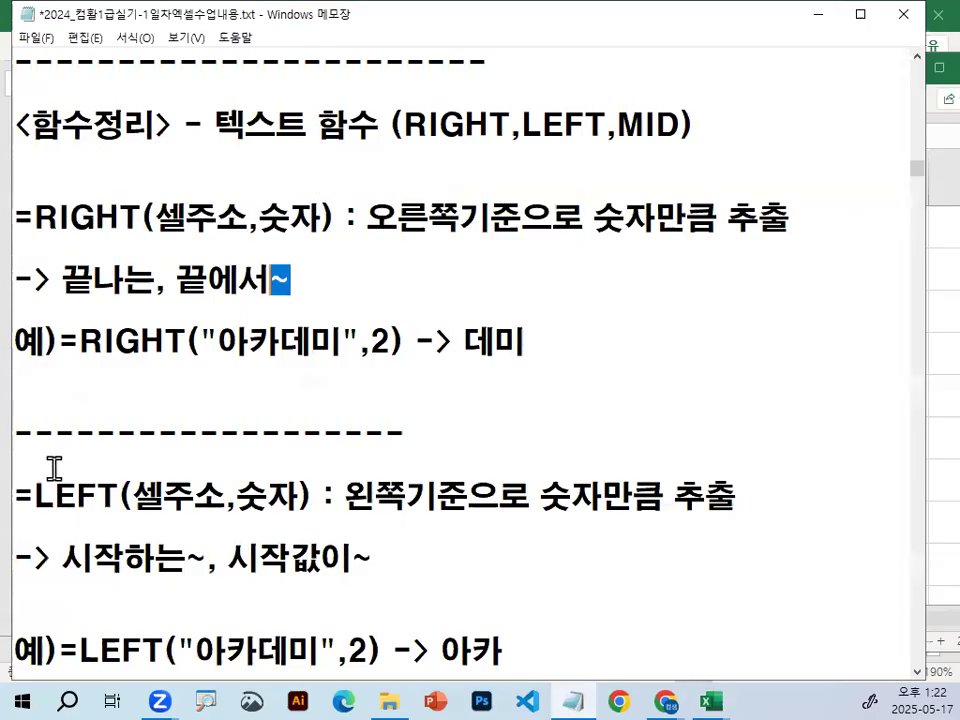
Highlight =LEFT and its description 왼쪽기준으로 숫자만큼 추출 in the notes.
{"action": "scroll", "coordinate": [56, 469], "scroll_direction": "down", "scroll_amount": 3}
{"action": "left_click_drag", "start_coordinate": [14, 216], "coordinate": [119, 216]}
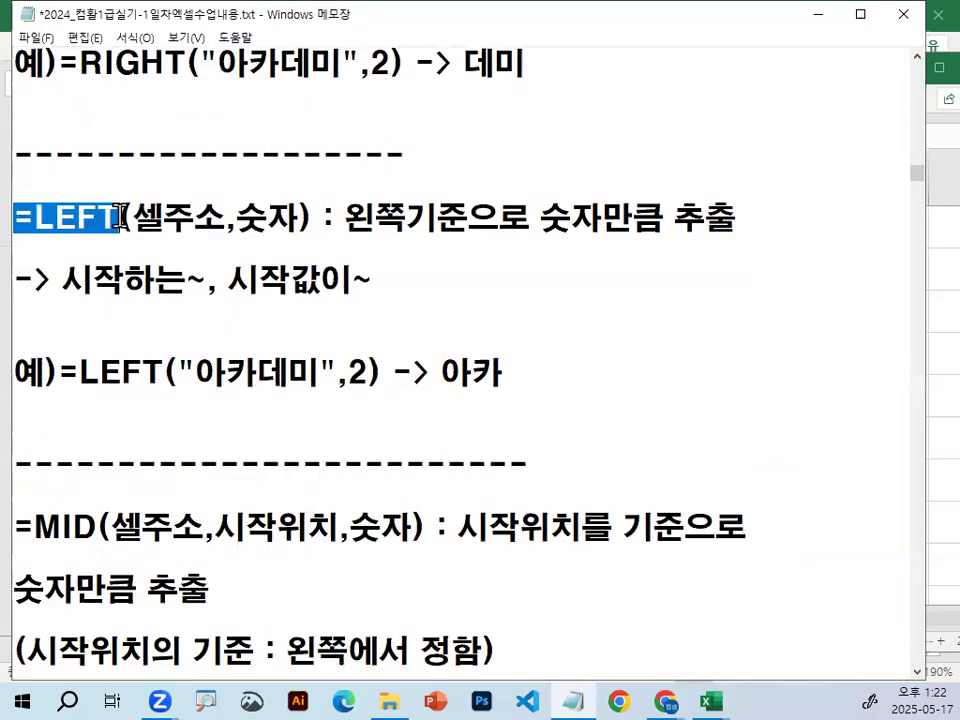
{"action": "left_click_drag", "start_coordinate": [343, 217], "coordinate": [784, 214]}
{"action": "left_click_drag", "start_coordinate": [33, 216], "coordinate": [107, 203]}
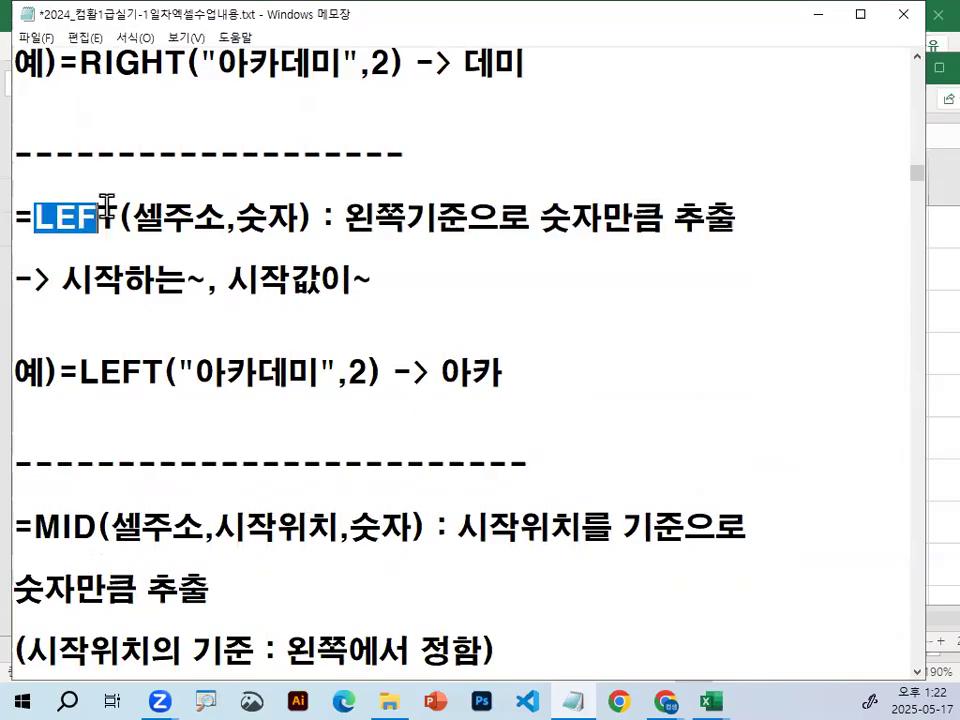
{"action": "left_click", "coordinate": [97, 199]}
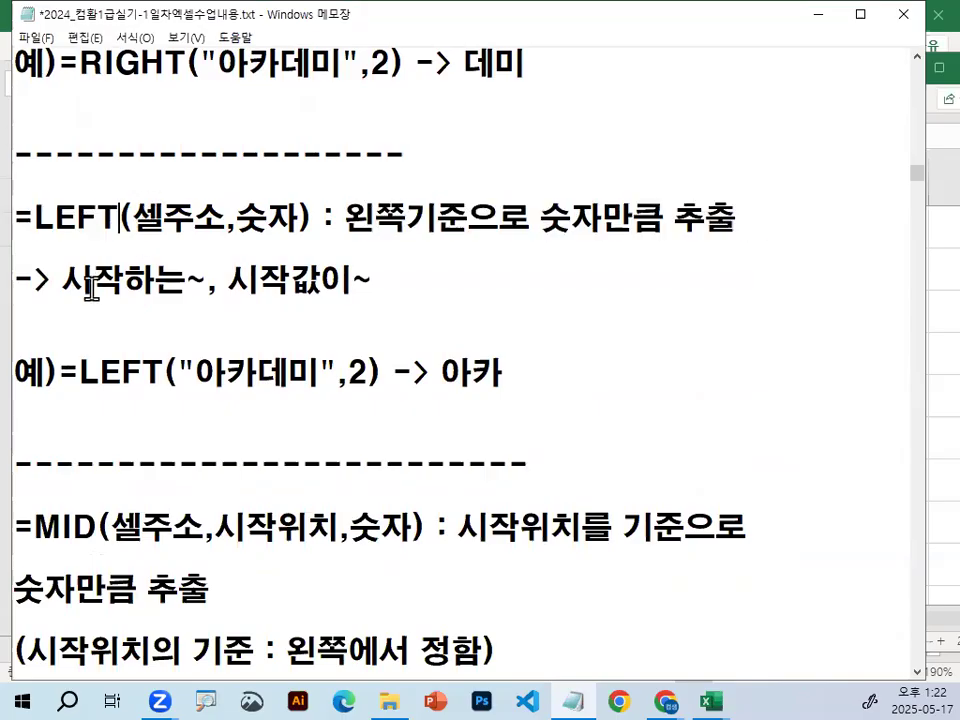
Underline 시작하는 and circle 시작 in red under the LEFT entry, clear the marks, and place the cursor near the =MID line.
{"action": "left_click_drag", "start_coordinate": [68, 296], "coordinate": [172, 294]}
{"action": "left_click_drag", "start_coordinate": [341, 297], "coordinate": [341, 299]}
{"action": "mouse_move", "coordinate": [265, 271]}
{"action": "left_mouse_down"}
{"action": "mouse_move", "coordinate": [204, 297]}
{"action": "mouse_move", "coordinate": [265, 288]}
{"action": "left_mouse_up"}
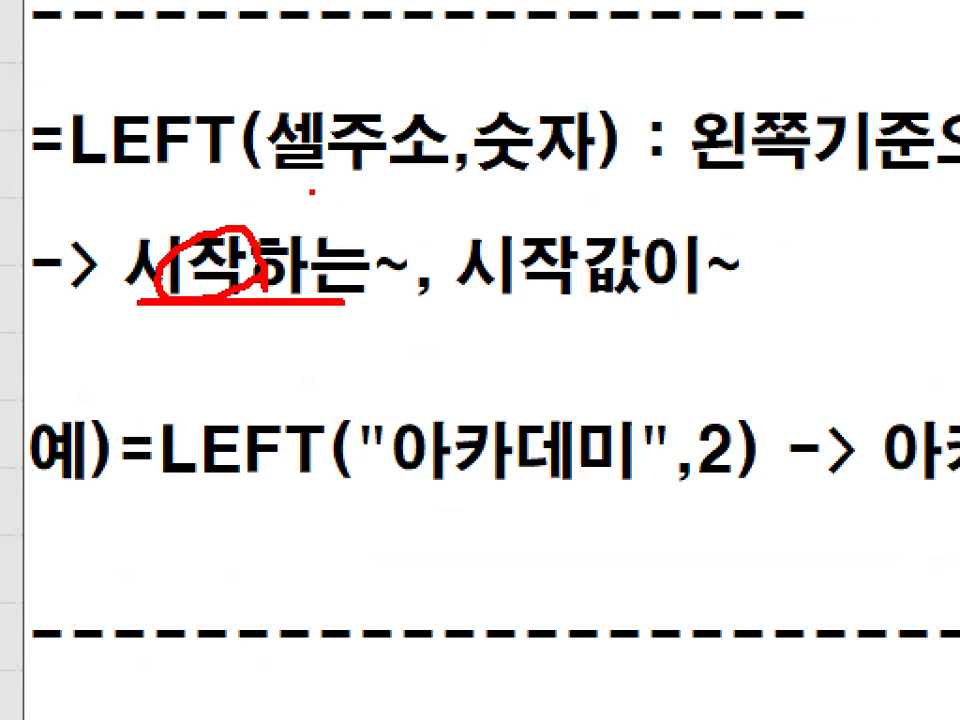
{"action": "key", "text": "Escape"}
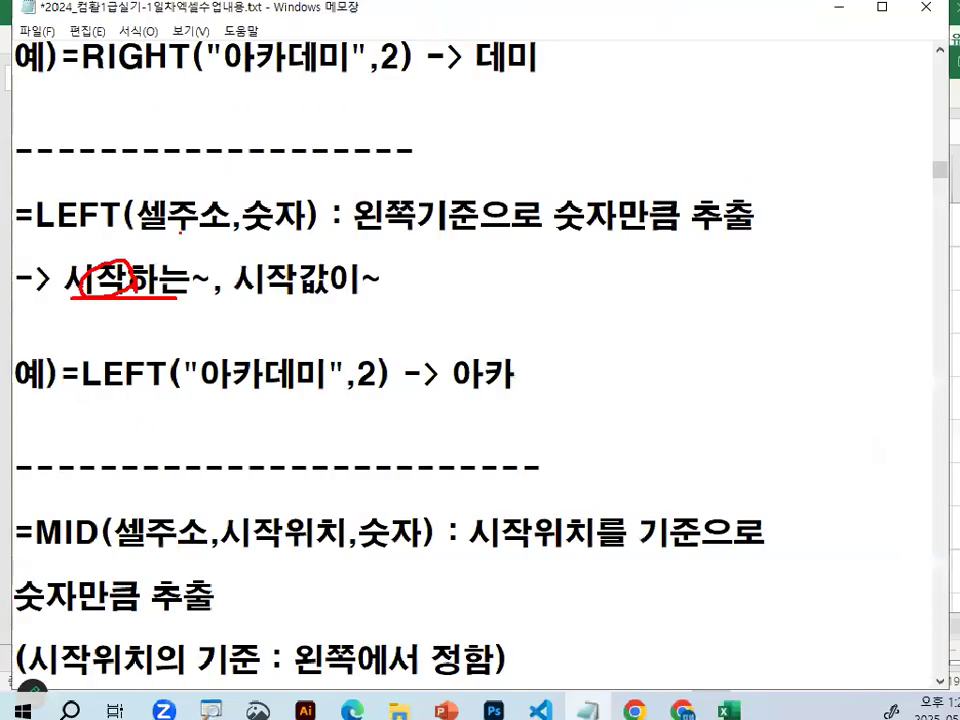
{"action": "left_click", "coordinate": [80, 499]}
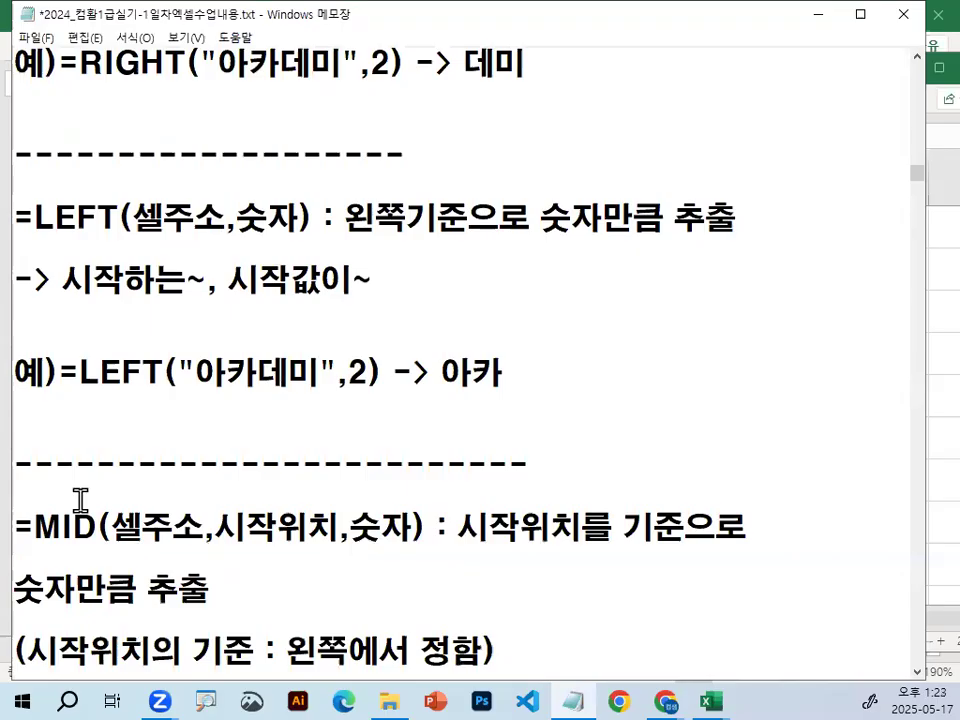
Insert a blank line above =MID, mark 아카 in the LEFT example with a red circle and vertical line, and clear the marks.
{"action": "key", "text": "Return"}
{"action": "key", "text": "ctrl+1"}
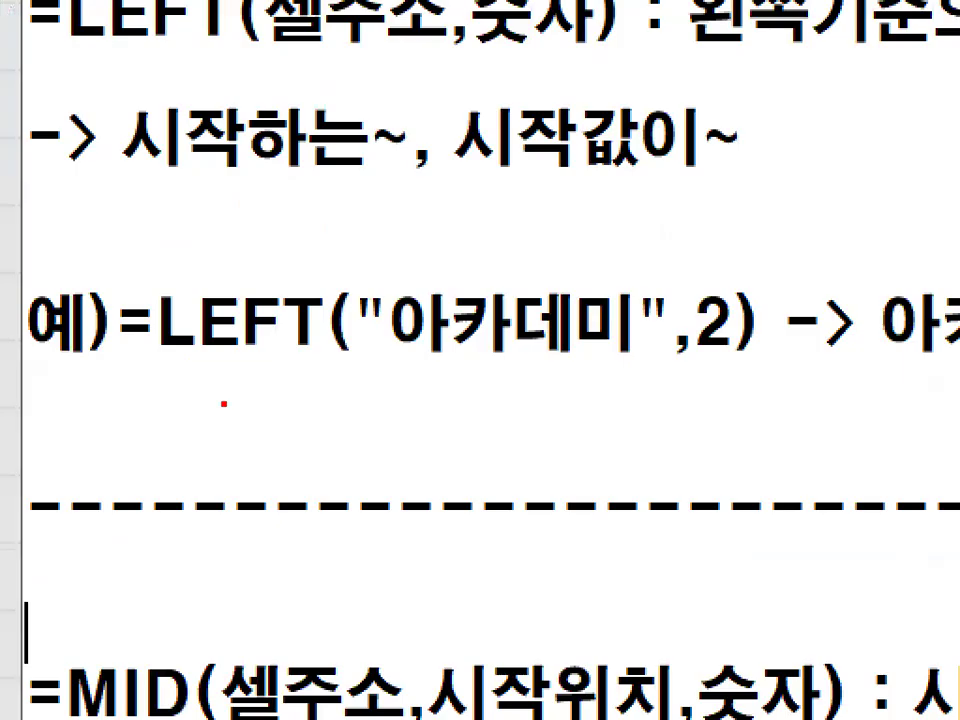
{"action": "mouse_move", "coordinate": [513, 343]}
{"action": "left_mouse_down"}
{"action": "mouse_move", "coordinate": [420, 360]}
{"action": "mouse_move", "coordinate": [440, 258]}
{"action": "mouse_move", "coordinate": [512, 345]}
{"action": "left_mouse_up"}
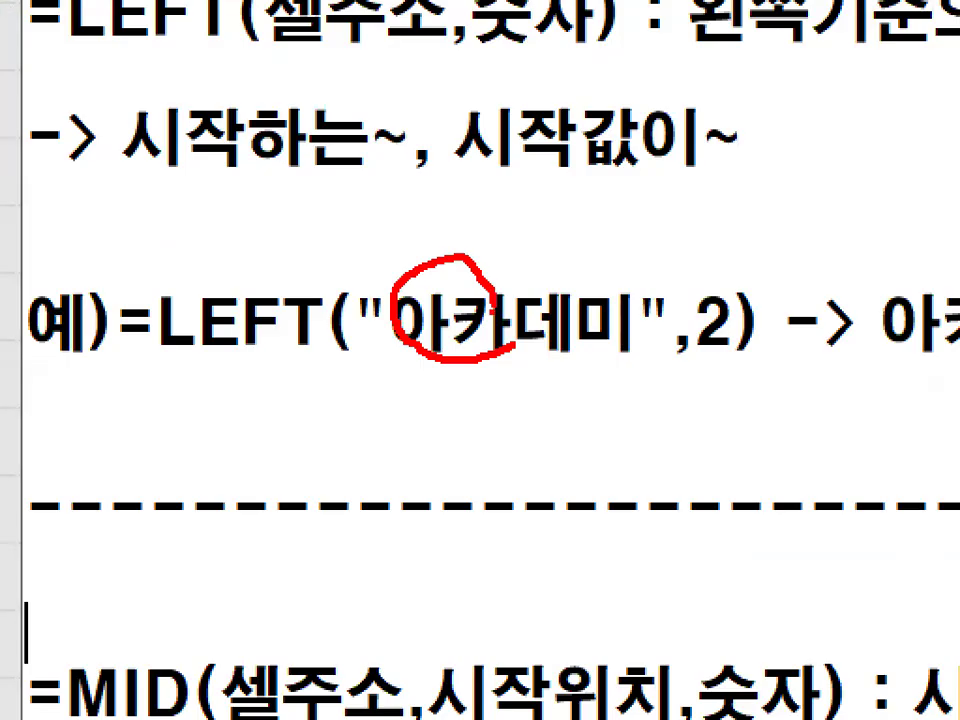
{"action": "left_click_drag", "start_coordinate": [372, 170], "coordinate": [343, 494]}
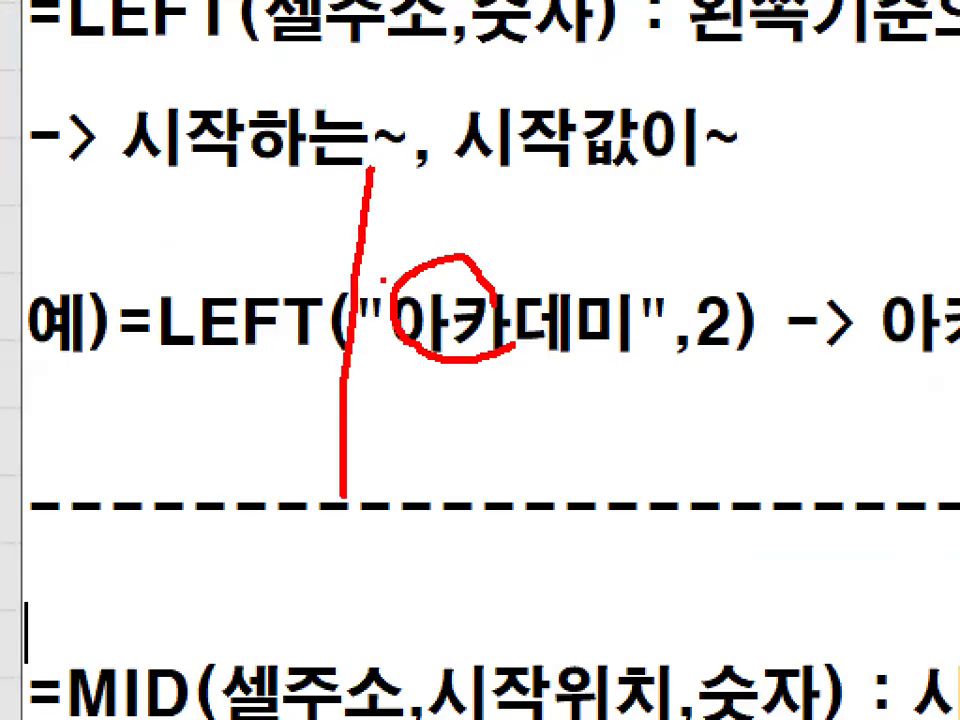
{"action": "left_click_drag", "start_coordinate": [380, 214], "coordinate": [388, 432]}
{"action": "left_click_drag", "start_coordinate": [385, 300], "coordinate": [558, 396]}
{"action": "key", "text": "Escape"}
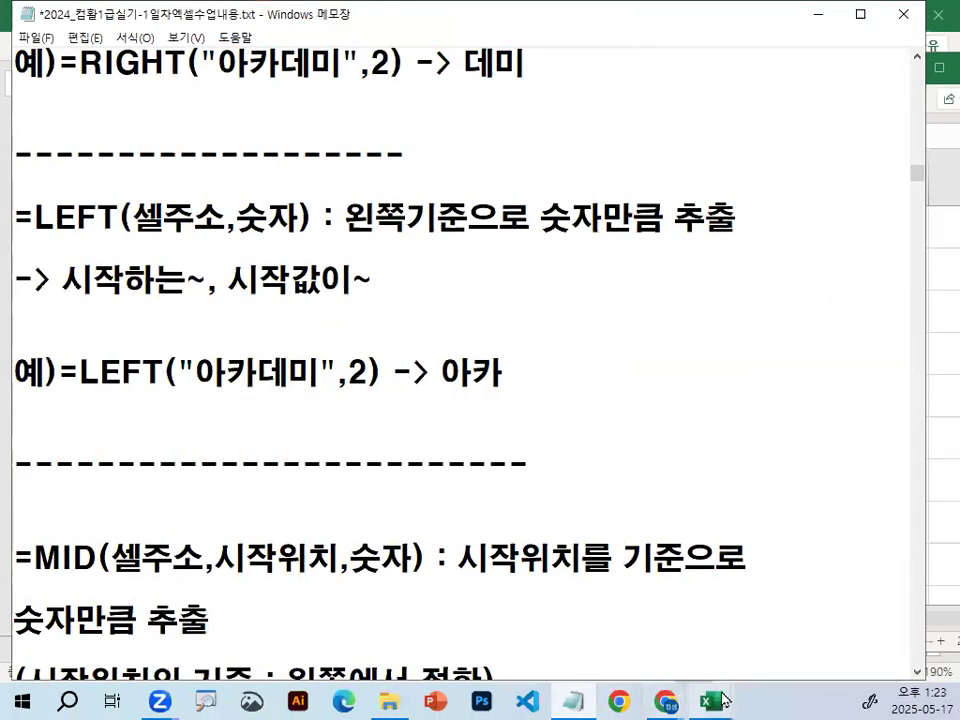
Switch to the 통합 문서1 workbook in Excel and enter =LEFT(A1,2) in cell B2.
{"action": "mouse_move", "coordinate": [724, 700]}
{"action": "left_click", "coordinate": [789, 654]}
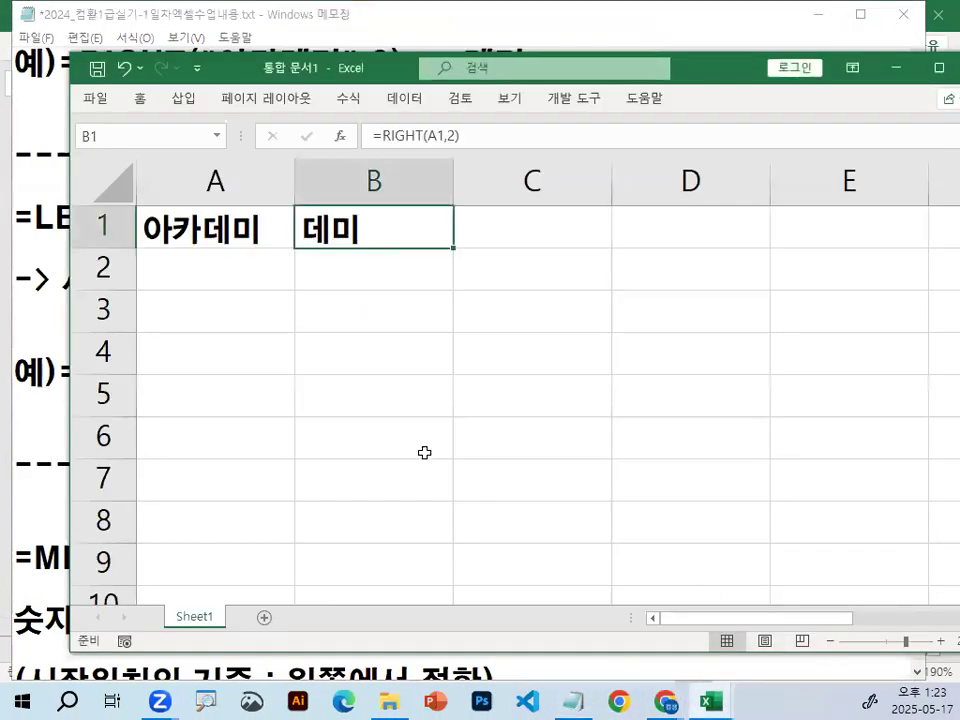
{"action": "left_click", "coordinate": [374, 267]}
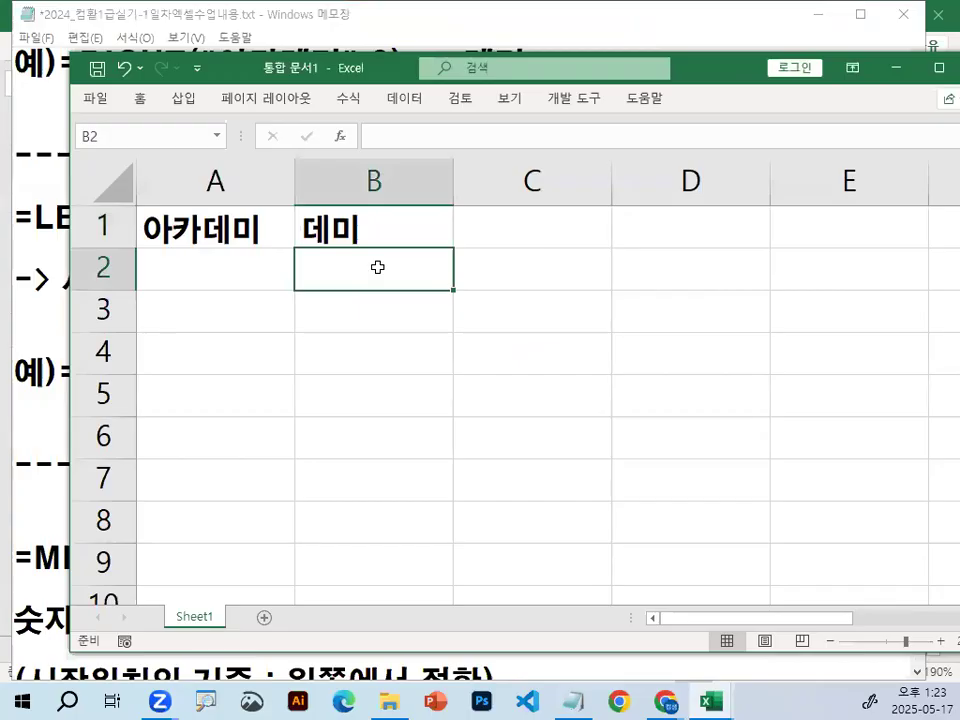
{"action": "type", "text": "="}
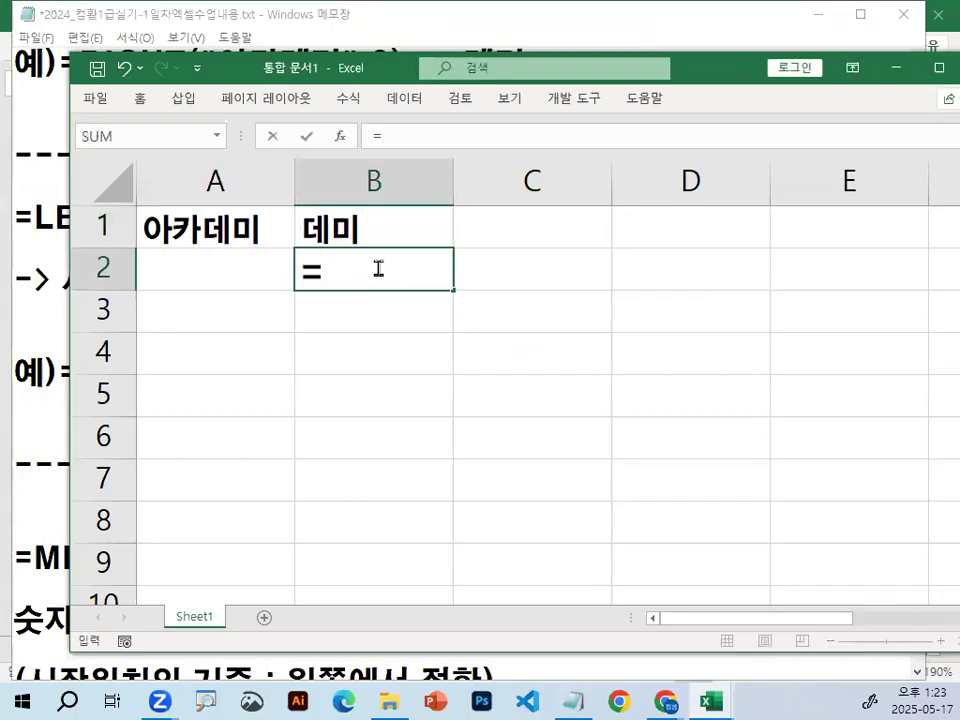
{"action": "type", "text": "LE"}
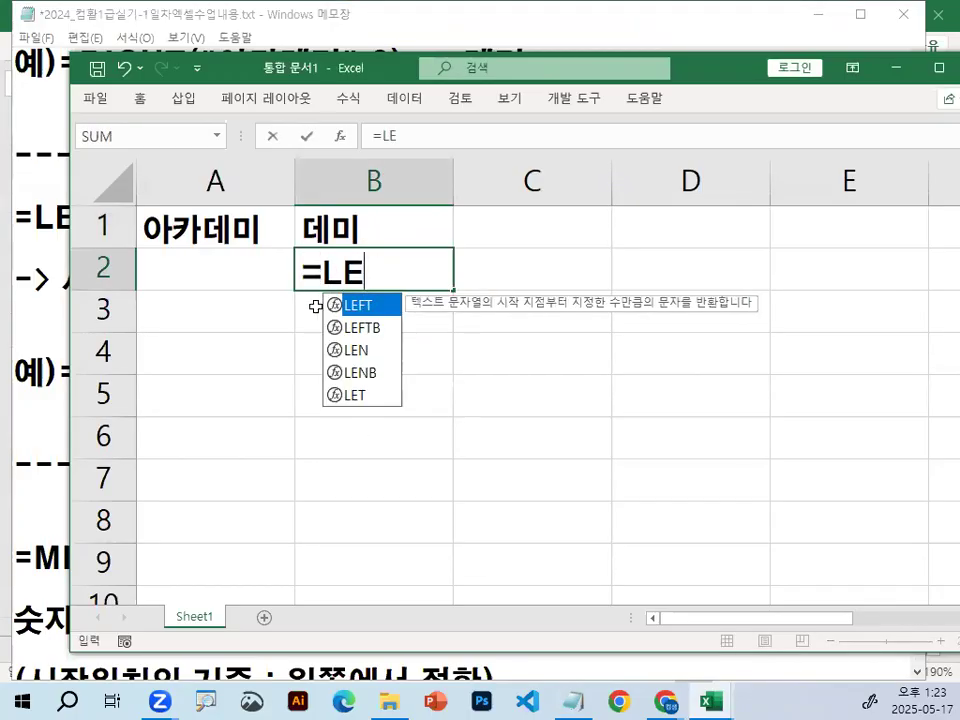
{"action": "key", "text": "ctrl+1"}
{"action": "left_click", "coordinate": [317, 312]}
{"action": "mouse_move", "coordinate": [448, 303]}
{"action": "left_mouse_down"}
{"action": "mouse_move", "coordinate": [421, 325]}
{"action": "mouse_move", "coordinate": [448, 301]}
{"action": "left_mouse_up"}
{"action": "key", "text": "Escape"}
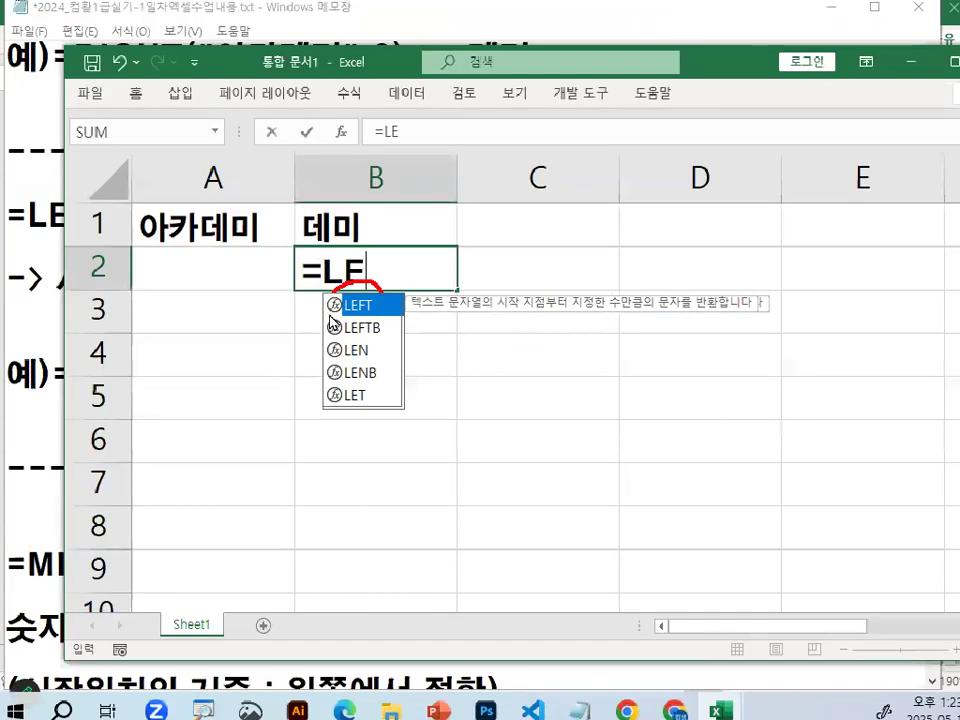
{"action": "key", "text": "Tab"}
{"action": "left_click", "coordinate": [221, 240]}
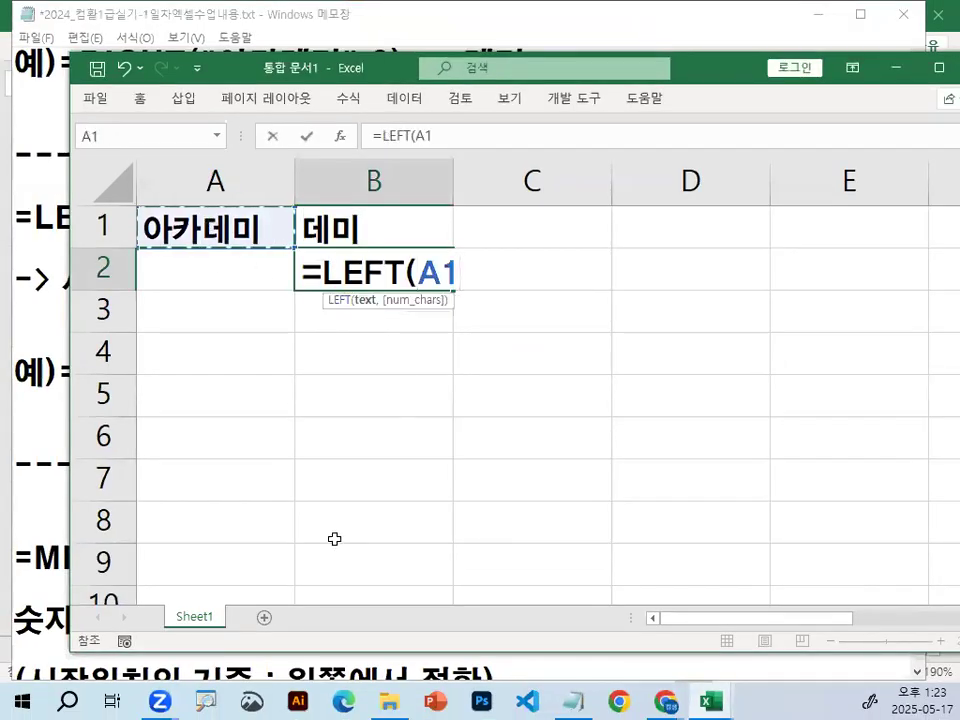
{"action": "type", "text": ",2)"}
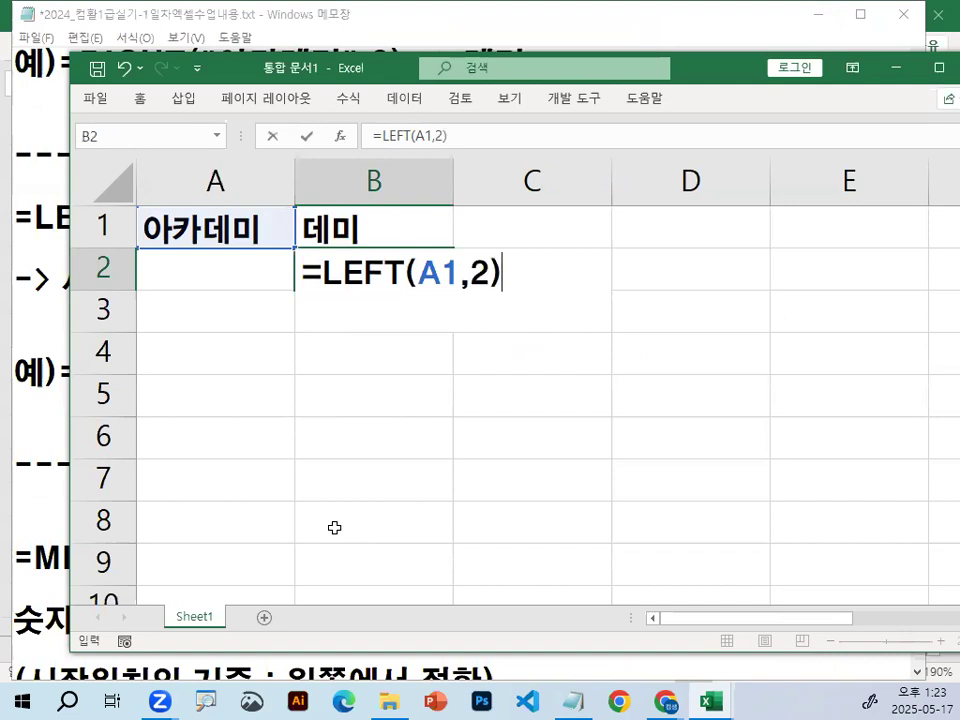
{"action": "key", "text": "Return"}
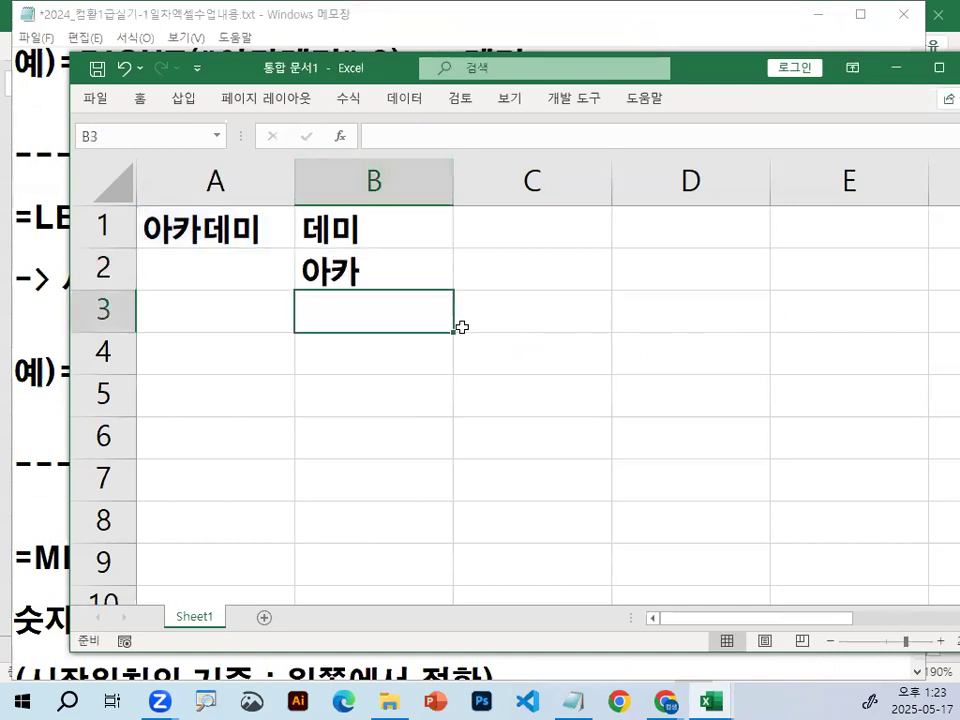
Open the LEFT formula in cell B2 for review and commit it without changes.
{"action": "left_click", "coordinate": [345, 270]}
{"action": "double_click", "coordinate": [345, 272]}
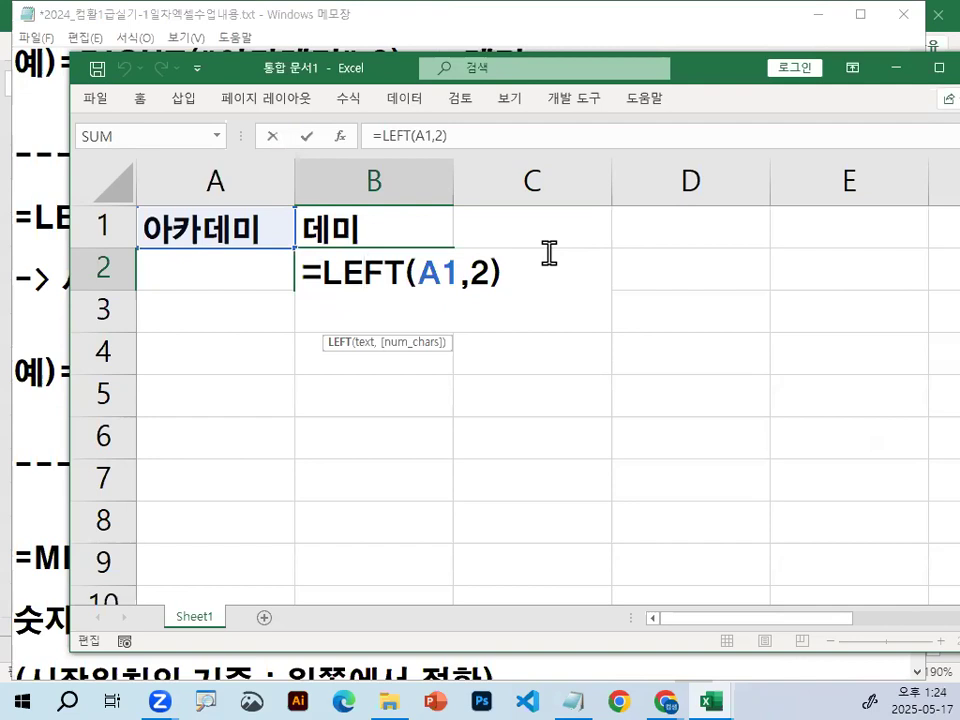
{"action": "key", "text": "ctrl+Return"}
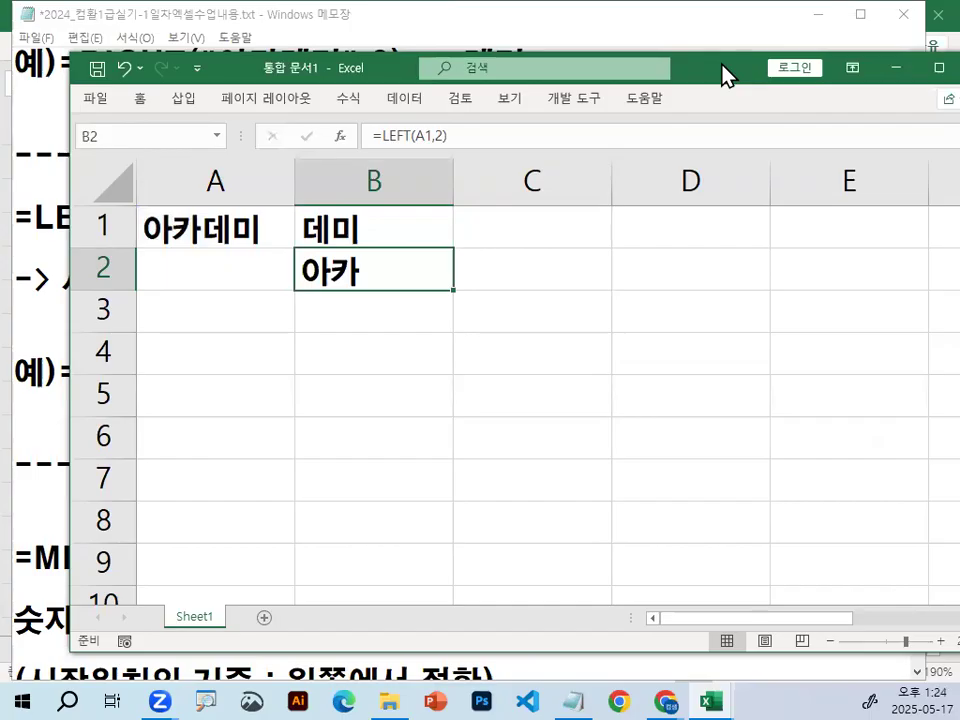
Reposition the 통합 문서1 window, move the Notepad notes lower, and minimize the notes.
{"action": "left_click_drag", "start_coordinate": [727, 75], "coordinate": [660, 118]}
{"action": "left_click", "coordinate": [665, 45]}
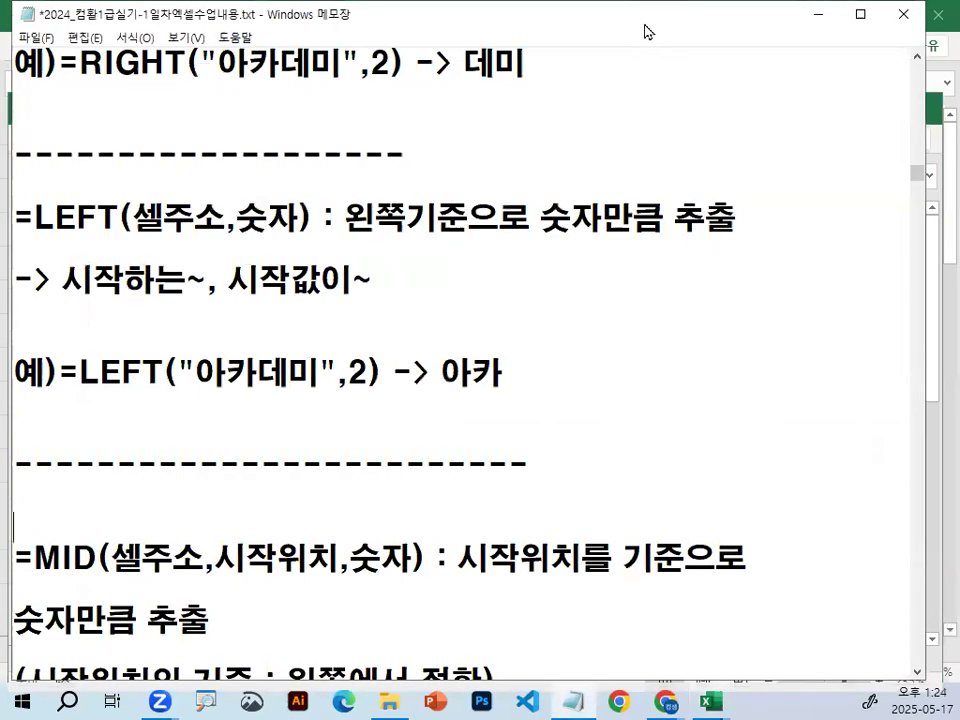
{"action": "left_click_drag", "start_coordinate": [645, 25], "coordinate": [645, 106]}
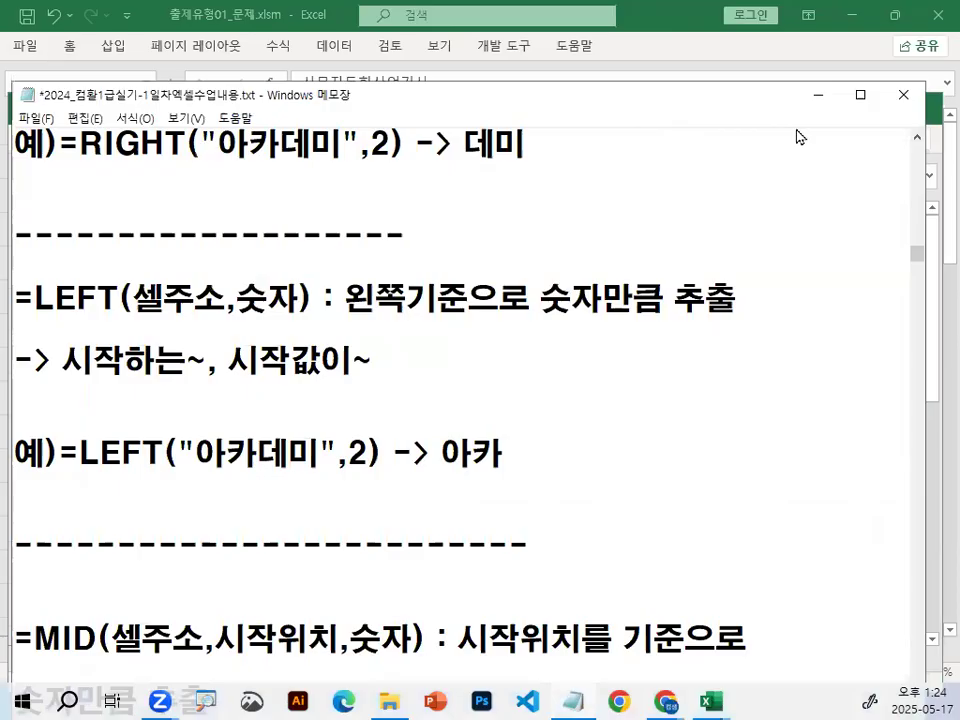
{"action": "left_click", "coordinate": [818, 96]}
Show the LEFT formula in B2, circle 아카 in cell A1 in red, and clear the mark.
{"action": "double_click", "coordinate": [262, 311]}
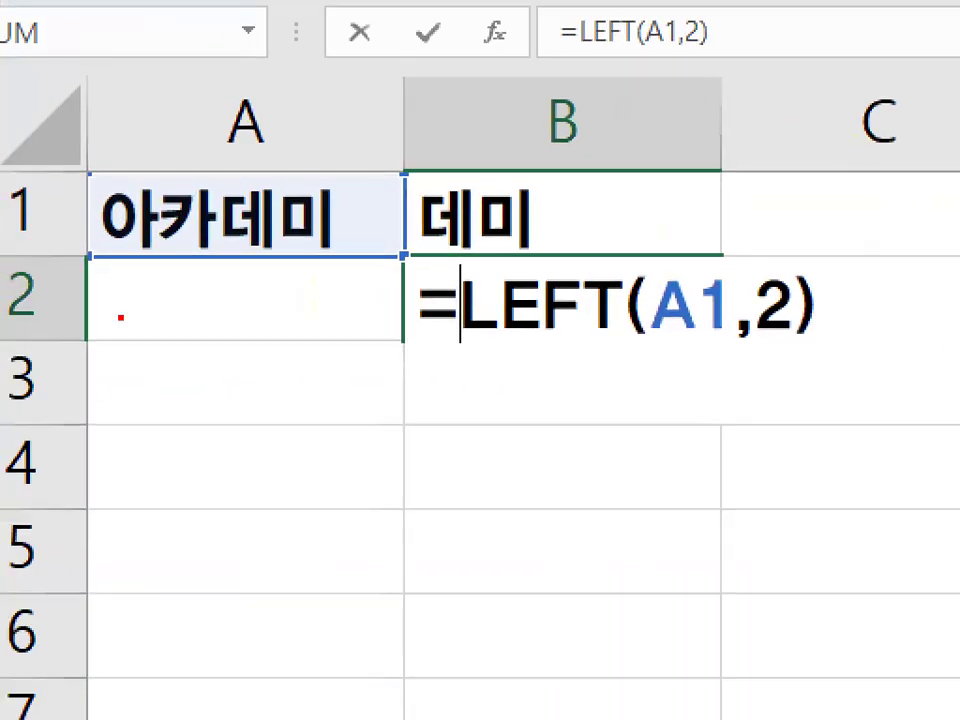
{"action": "left_click_drag", "start_coordinate": [98, 297], "coordinate": [260, 217]}
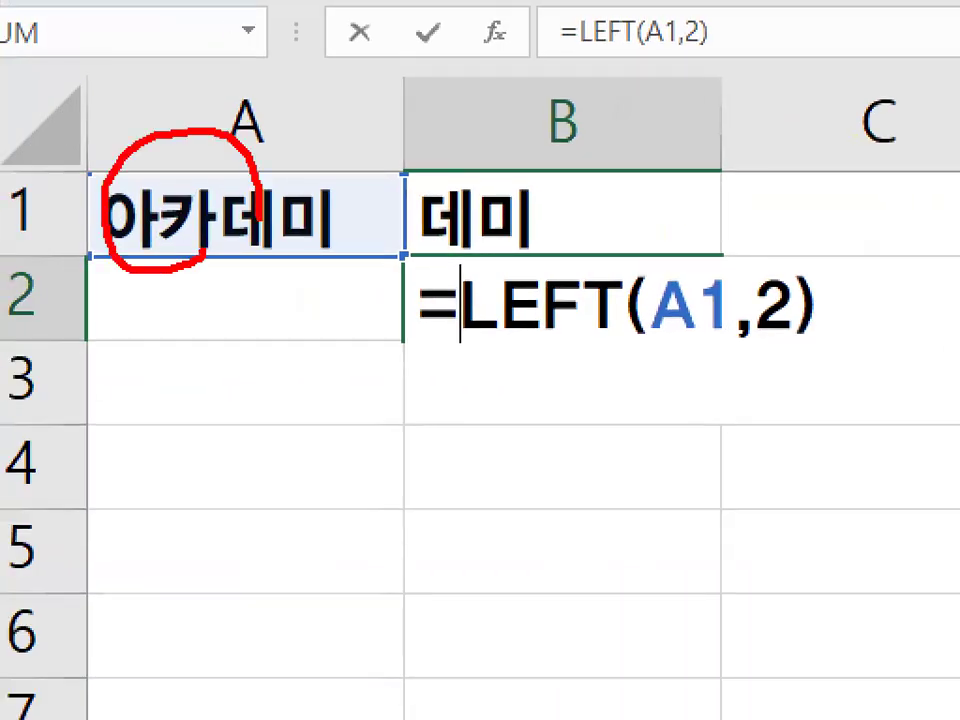
{"action": "key", "text": "Escape"}
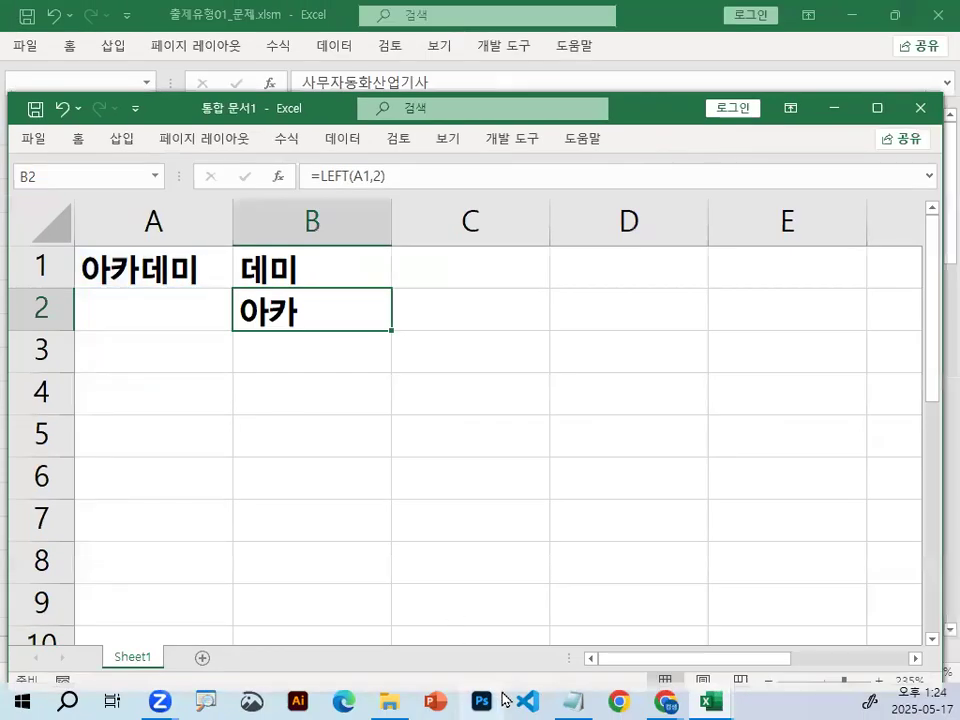
Switch to the Notepad notes, highlight MID in the MID function's syntax, mark it in red, and clear the mark.
{"action": "left_click", "coordinate": [574, 701]}
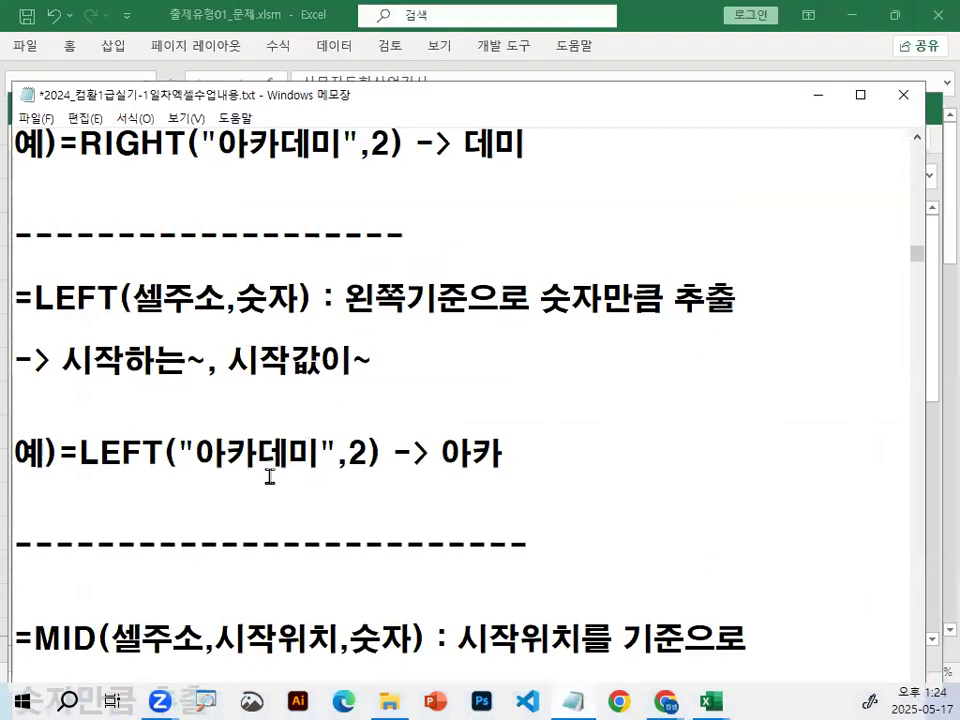
{"action": "scroll", "coordinate": [268, 476], "scroll_direction": "down", "scroll_amount": 3}
{"action": "double_click", "coordinate": [38, 176]}
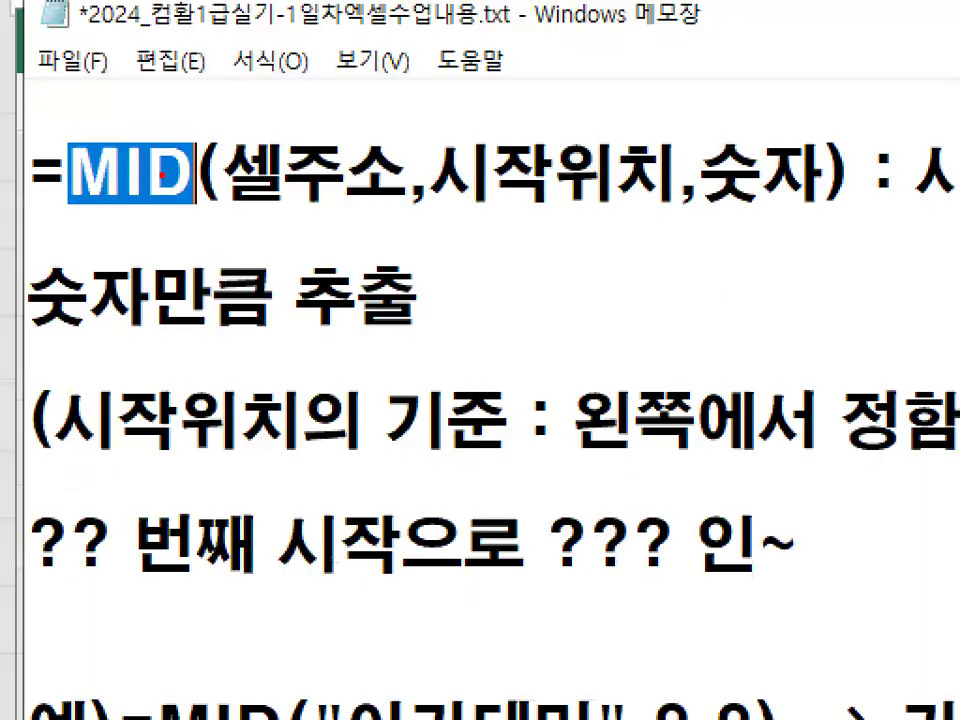
{"action": "left_click_drag", "start_coordinate": [190, 118], "coordinate": [248, 245]}
{"action": "key", "text": "Escape"}
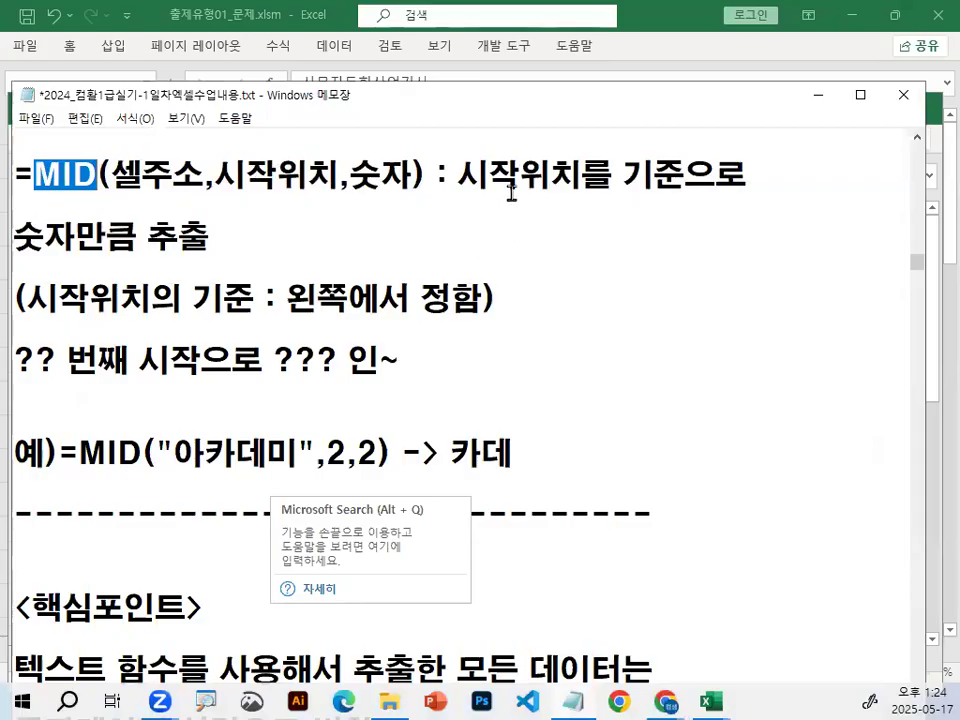
Mark 시작위치 in the MID syntax, underline its description, circle 시작위치, 기준 and 왼쪽 in red, and clear the marks.
{"action": "left_click_drag", "start_coordinate": [214, 175], "coordinate": [316, 175]}
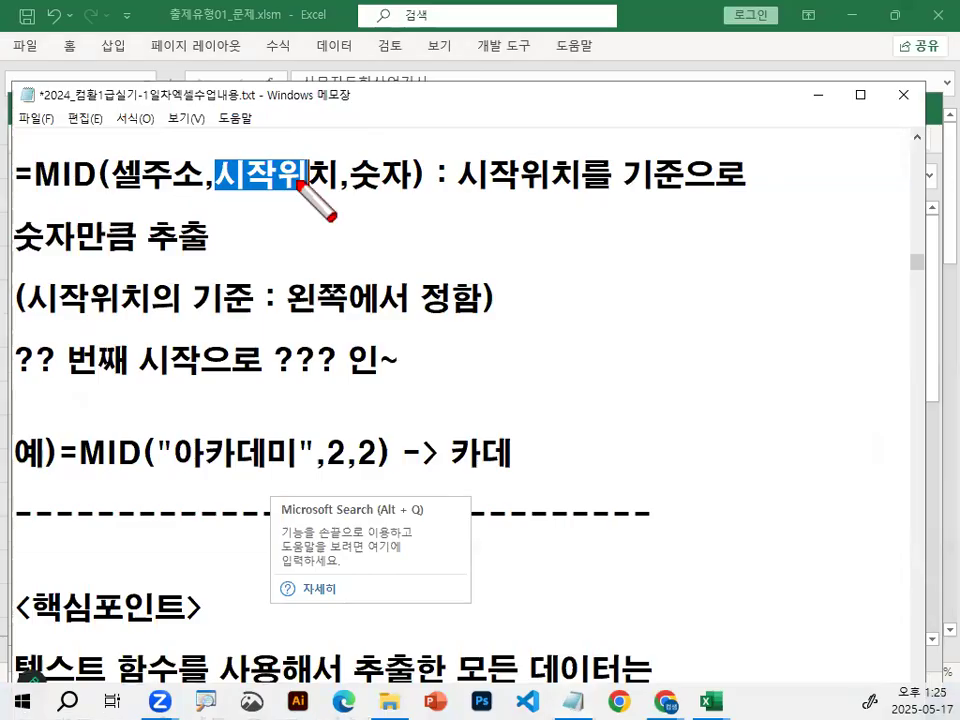
{"action": "mouse_move", "coordinate": [306, 190]}
{"action": "left_mouse_down"}
{"action": "mouse_move", "coordinate": [265, 195]}
{"action": "mouse_move", "coordinate": [308, 190]}
{"action": "left_mouse_up"}
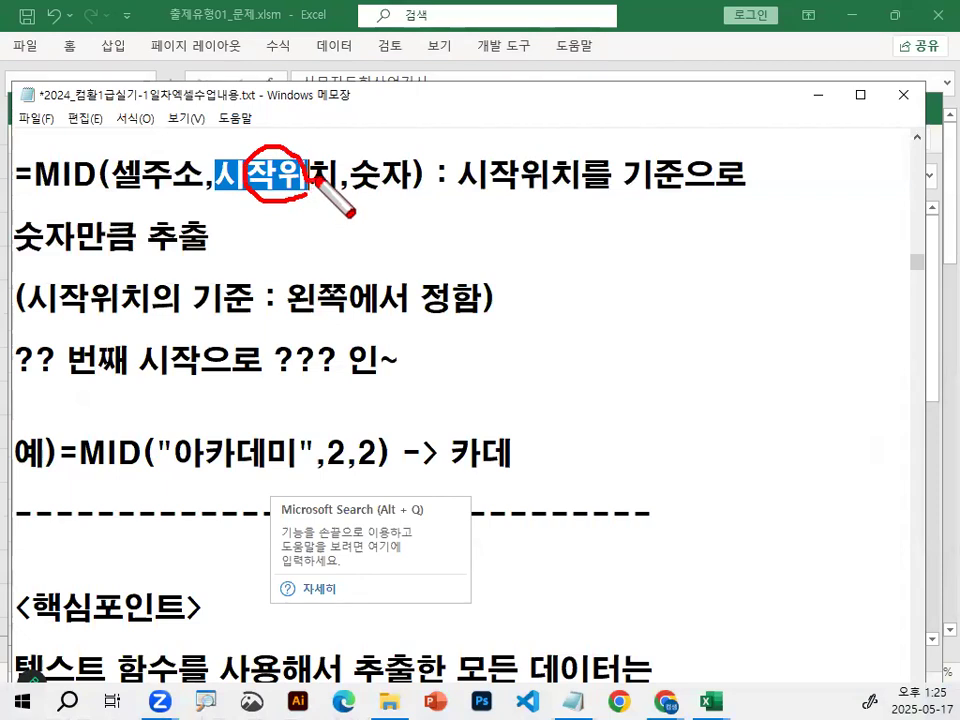
{"action": "left_click_drag", "start_coordinate": [478, 200], "coordinate": [735, 201]}
{"action": "left_click_drag", "start_coordinate": [15, 256], "coordinate": [214, 258]}
{"action": "mouse_move", "coordinate": [38, 322]}
{"action": "left_mouse_down"}
{"action": "mouse_move", "coordinate": [233, 317]}
{"action": "mouse_move", "coordinate": [190, 308]}
{"action": "mouse_move", "coordinate": [250, 320]}
{"action": "left_mouse_up"}
{"action": "mouse_move", "coordinate": [600, 205]}
{"action": "left_mouse_down"}
{"action": "mouse_move", "coordinate": [489, 189]}
{"action": "mouse_move", "coordinate": [563, 176]}
{"action": "left_mouse_up"}
{"action": "mouse_move", "coordinate": [286, 292]}
{"action": "left_mouse_down"}
{"action": "mouse_move", "coordinate": [345, 300]}
{"action": "mouse_move", "coordinate": [330, 320]}
{"action": "left_mouse_up"}
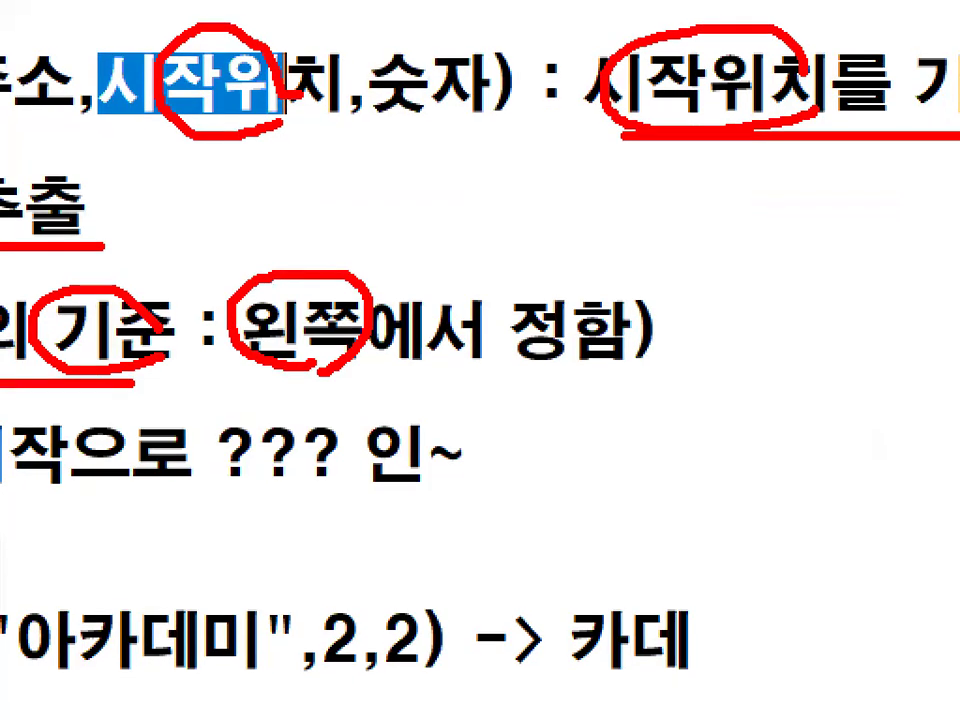
{"action": "key", "text": "Escape"}
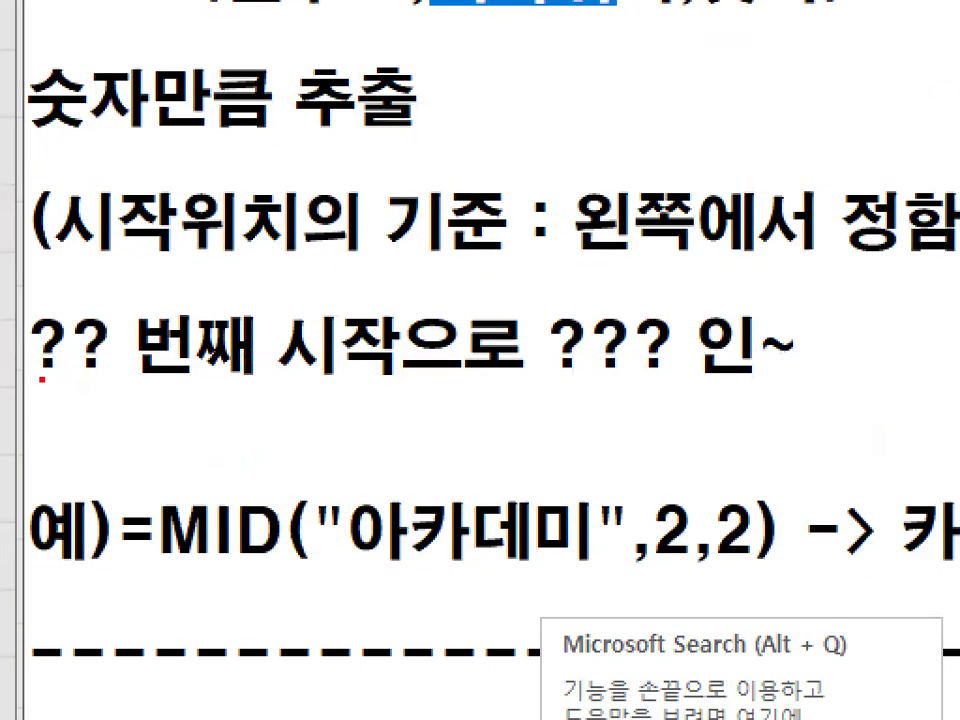
Underline ?? 번째 시작 and circle ?? 번째 in red in the MID notes, and clear the marks.
{"action": "mouse_move", "coordinate": [41, 379]}
{"action": "left_mouse_down"}
{"action": "mouse_move", "coordinate": [133, 394]}
{"action": "mouse_move", "coordinate": [390, 390]}
{"action": "left_mouse_up"}
{"action": "mouse_move", "coordinate": [508, 397]}
{"action": "left_mouse_down"}
{"action": "mouse_move", "coordinate": [603, 378]}
{"action": "mouse_move", "coordinate": [576, 386]}
{"action": "left_mouse_up"}
{"action": "mouse_move", "coordinate": [120, 345]}
{"action": "left_mouse_down"}
{"action": "mouse_move", "coordinate": [115, 385]}
{"action": "mouse_move", "coordinate": [204, 338]}
{"action": "mouse_move", "coordinate": [220, 310]}
{"action": "left_mouse_up"}
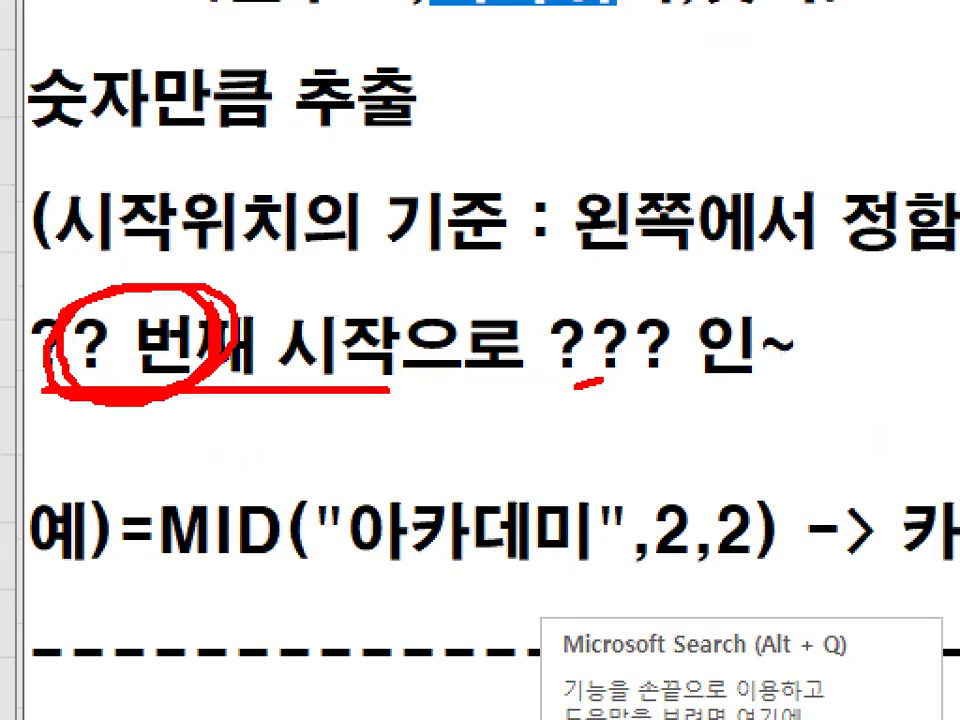
{"action": "key", "text": "Escape"}
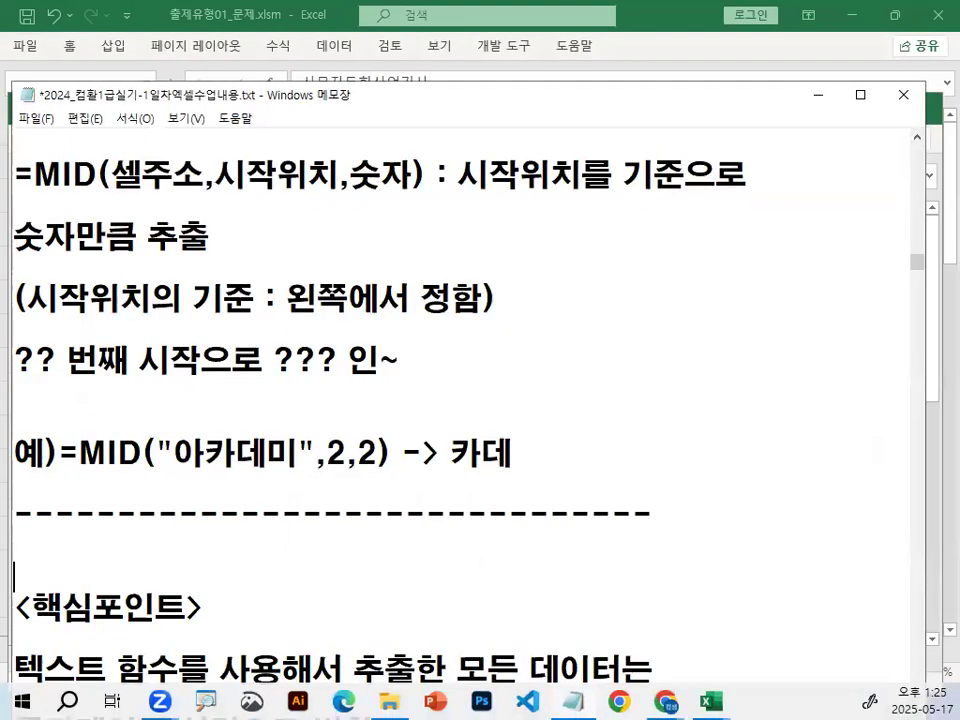
Insert blank lines between the dashed line and the <핵심포인트> heading.
{"action": "key", "text": "Return"}
{"action": "key", "text": "Return"}
{"action": "key", "text": "Return"}
{"action": "key", "text": "Return"}
{"action": "key", "text": "Return"}
{"action": "key", "text": "Return"}
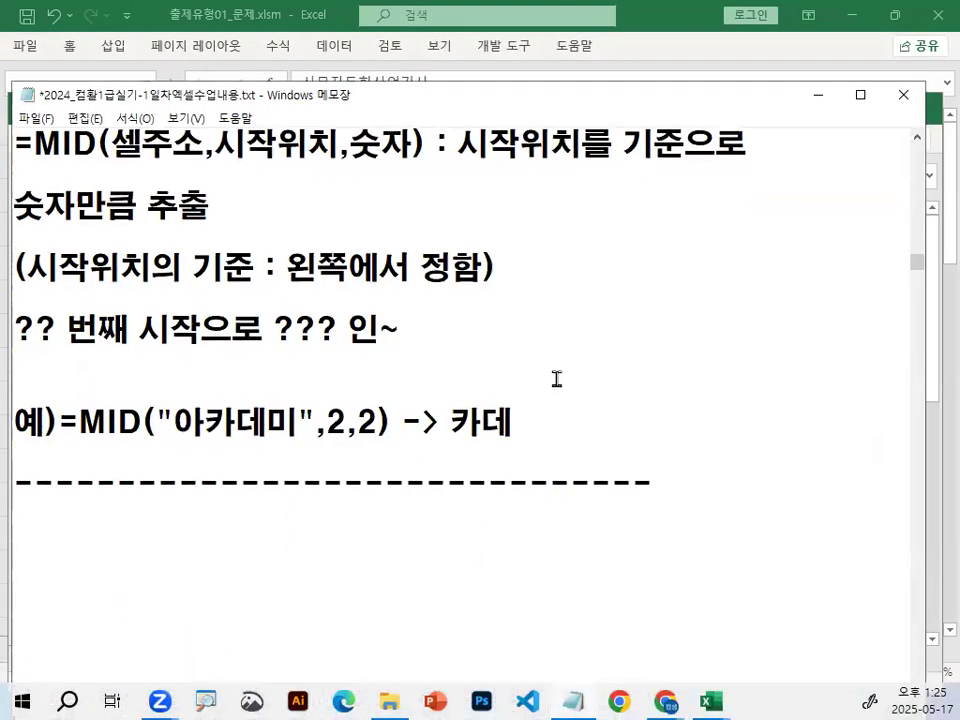
{"action": "scroll", "coordinate": [556, 378], "scroll_direction": "down", "scroll_amount": 3}
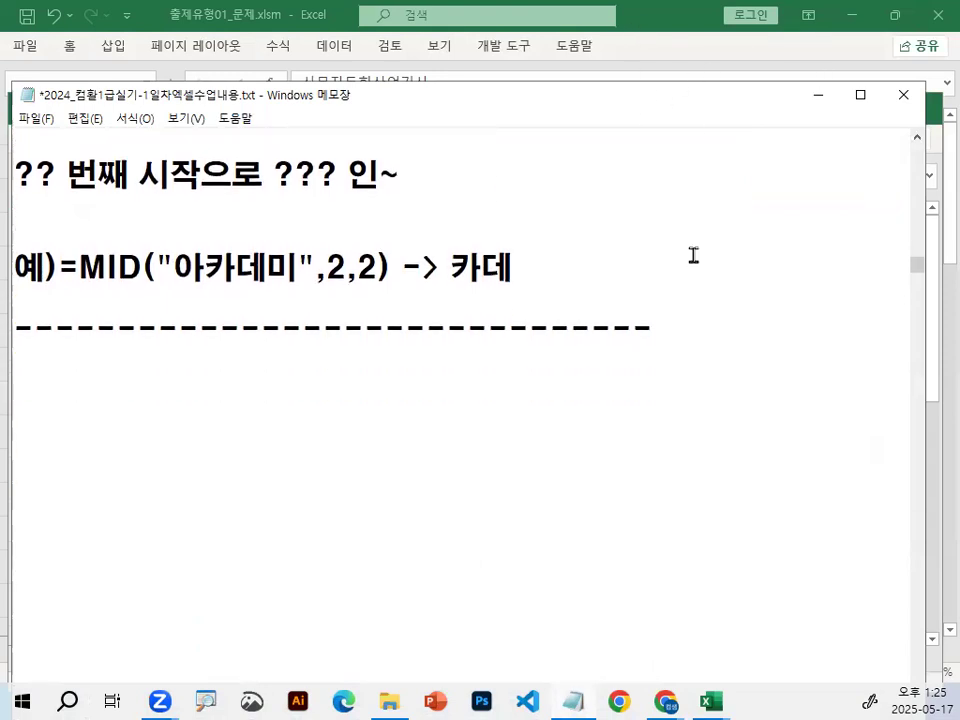
Delete everything after "아카데미" in the MID example line.
{"action": "key", "text": "ctrl+2"}
{"action": "mouse_move", "coordinate": [252, 284]}
{"action": "left_mouse_down"}
{"action": "mouse_move", "coordinate": [233, 243]}
{"action": "mouse_move", "coordinate": [260, 280]}
{"action": "mouse_move", "coordinate": [667, 272]}
{"action": "left_mouse_up"}
{"action": "key", "text": "Escape"}
{"action": "key", "text": "BackSpace"}
Circle 카데 within "아카데미" in red in the MID example and clear the mark.
{"action": "key", "text": "ctrl+2"}
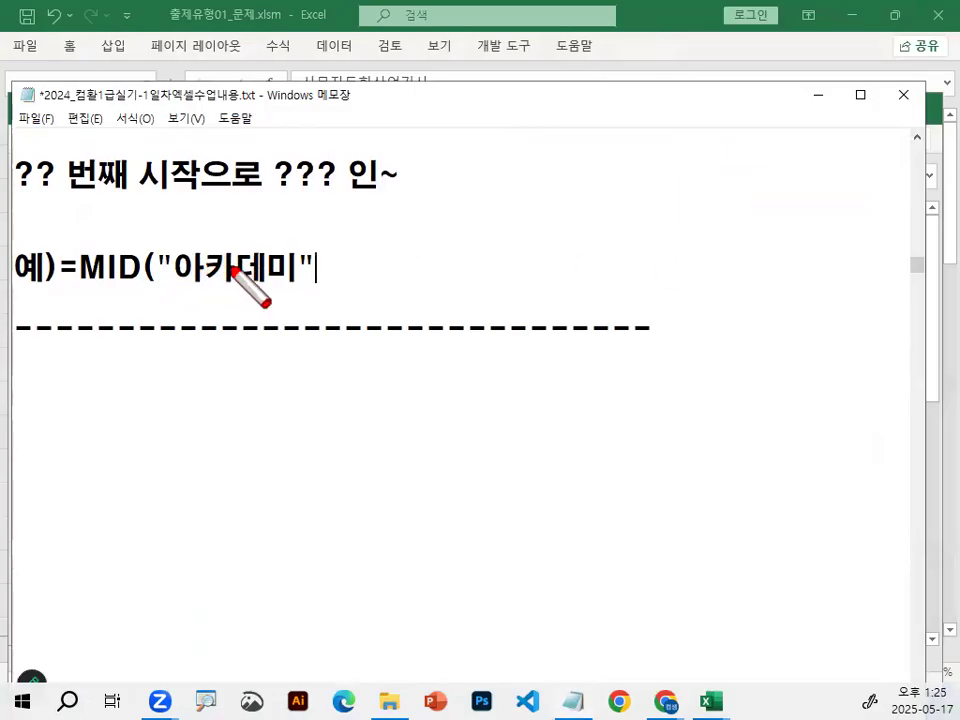
{"action": "mouse_move", "coordinate": [262, 288]}
{"action": "left_mouse_down"}
{"action": "mouse_move", "coordinate": [230, 280]}
{"action": "mouse_move", "coordinate": [266, 262]}
{"action": "left_mouse_up"}
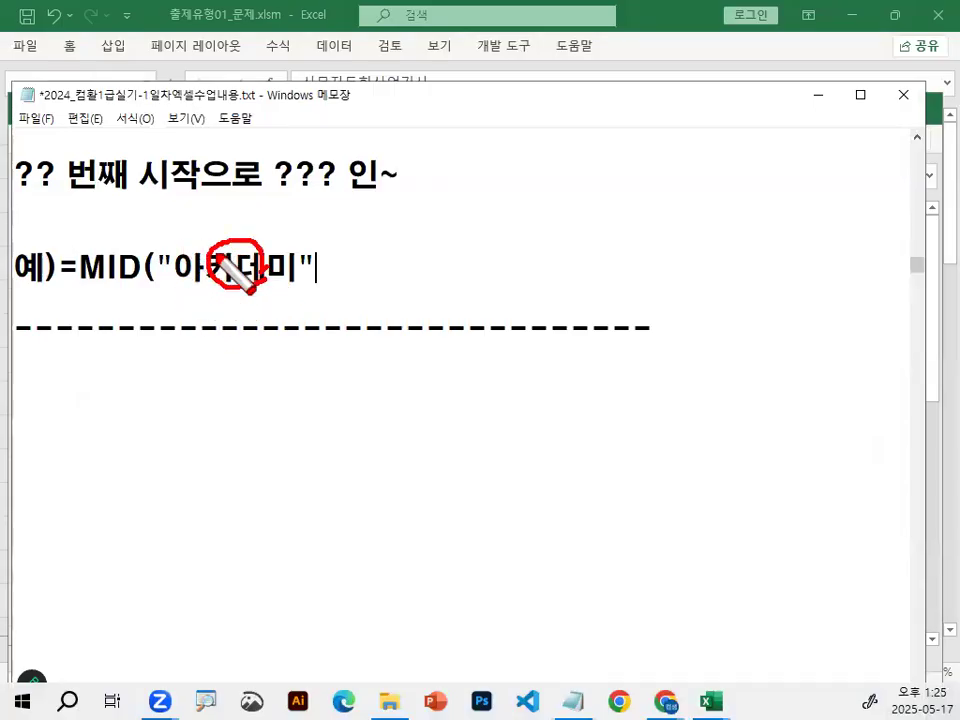
{"action": "key", "text": "Escape"}
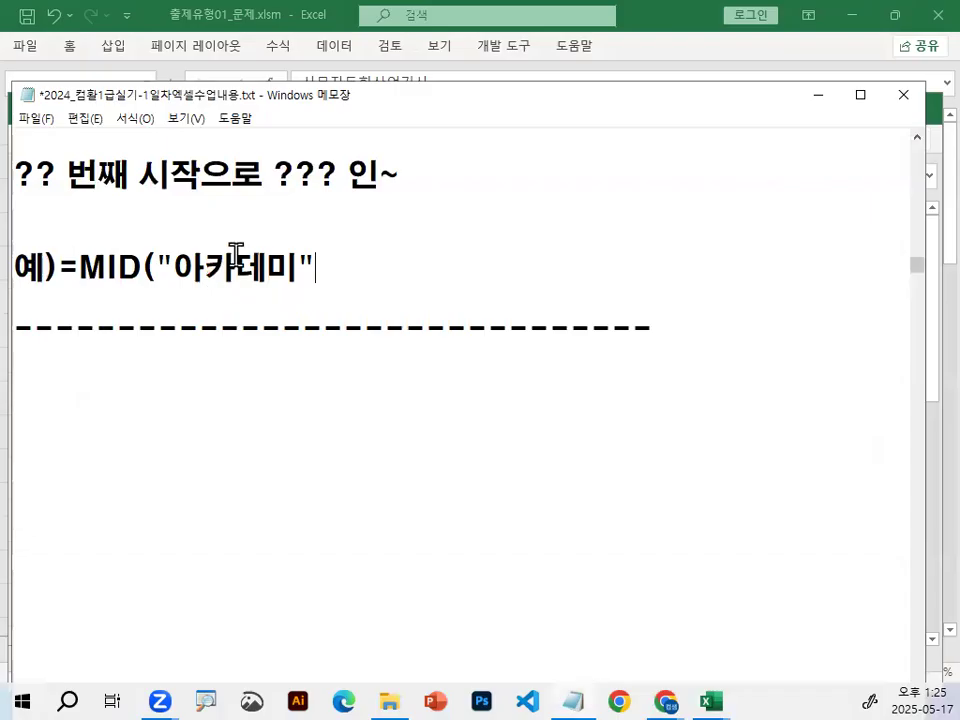
Circle 카 in red with a handwritten 2 beneath it, and select 카데 in the MID example.
{"action": "mouse_move", "coordinate": [207, 264]}
{"action": "left_mouse_down"}
{"action": "mouse_move", "coordinate": [228, 263]}
{"action": "mouse_move", "coordinate": [190, 274]}
{"action": "mouse_move", "coordinate": [250, 228]}
{"action": "left_mouse_up"}
{"action": "mouse_move", "coordinate": [238, 320]}
{"action": "left_mouse_down"}
{"action": "mouse_move", "coordinate": [236, 354]}
{"action": "mouse_move", "coordinate": [274, 364]}
{"action": "left_mouse_up"}
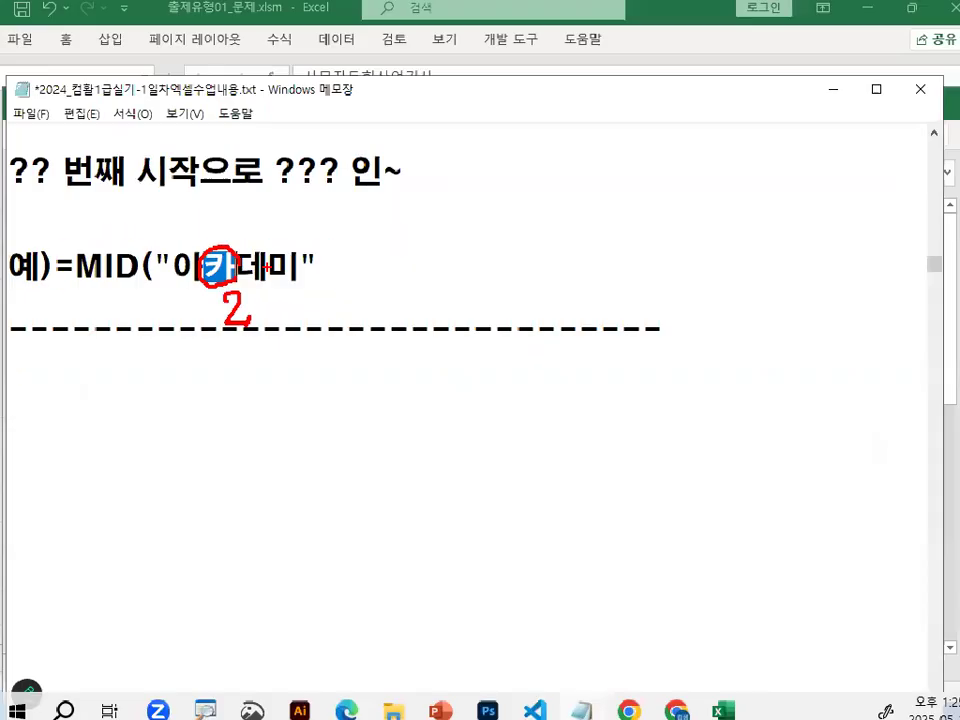
{"action": "left_click_drag", "start_coordinate": [204, 267], "coordinate": [262, 267]}
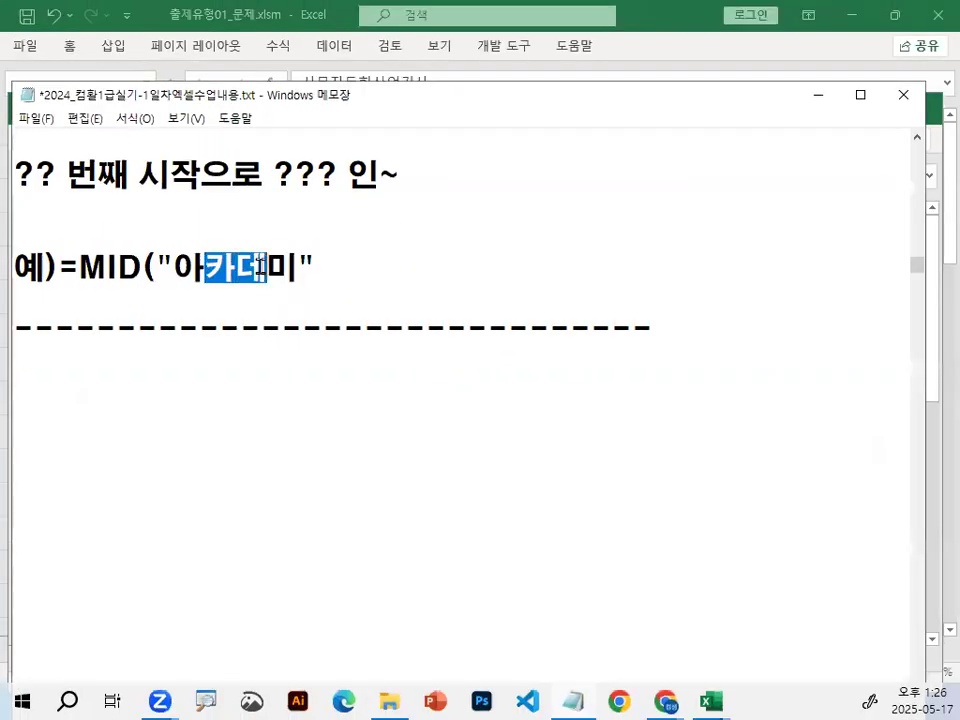
Complete the MID example line so it reads =MID("아카데미",2,2) -> 카데.
{"action": "left_click", "coordinate": [354, 272]}
{"action": "type", "text": ","}
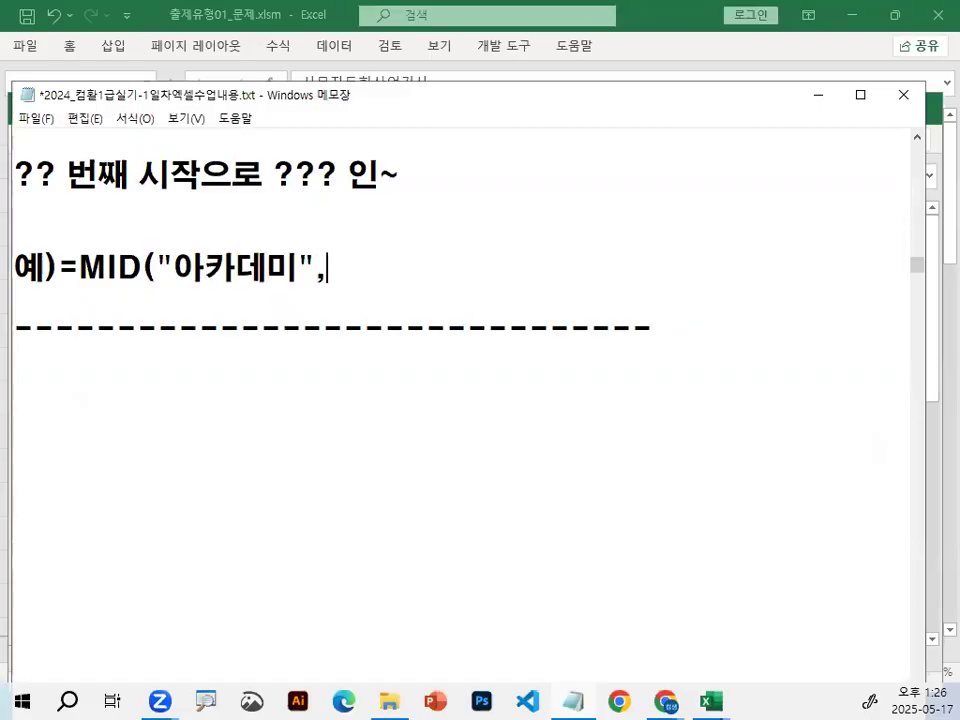
{"action": "type", "text": "2,2"}
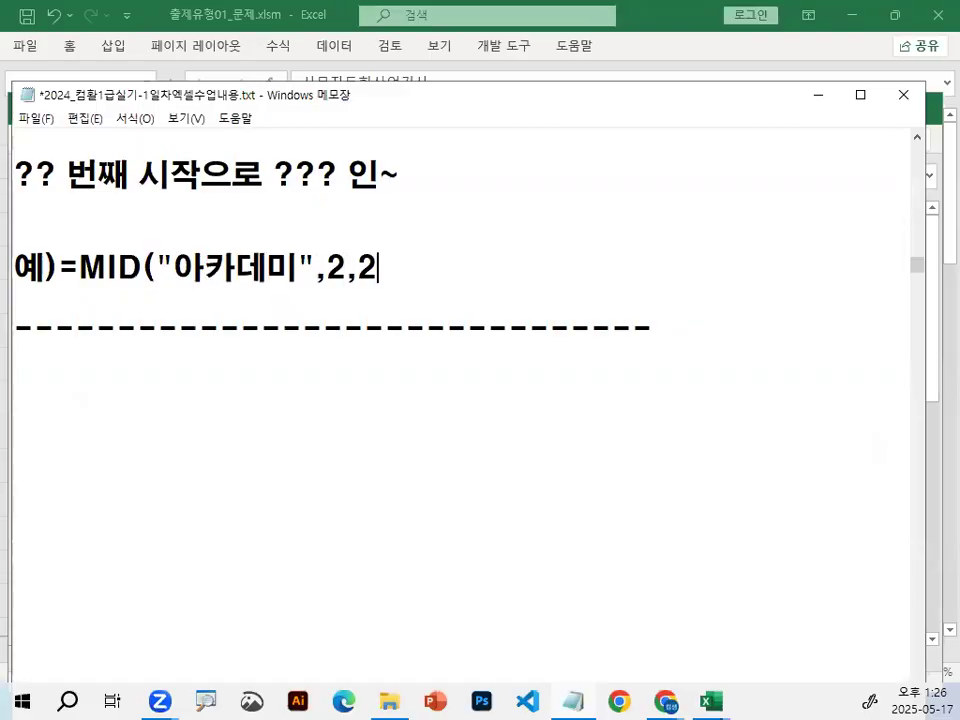
{"action": "type", "text": ") -> 카데"}
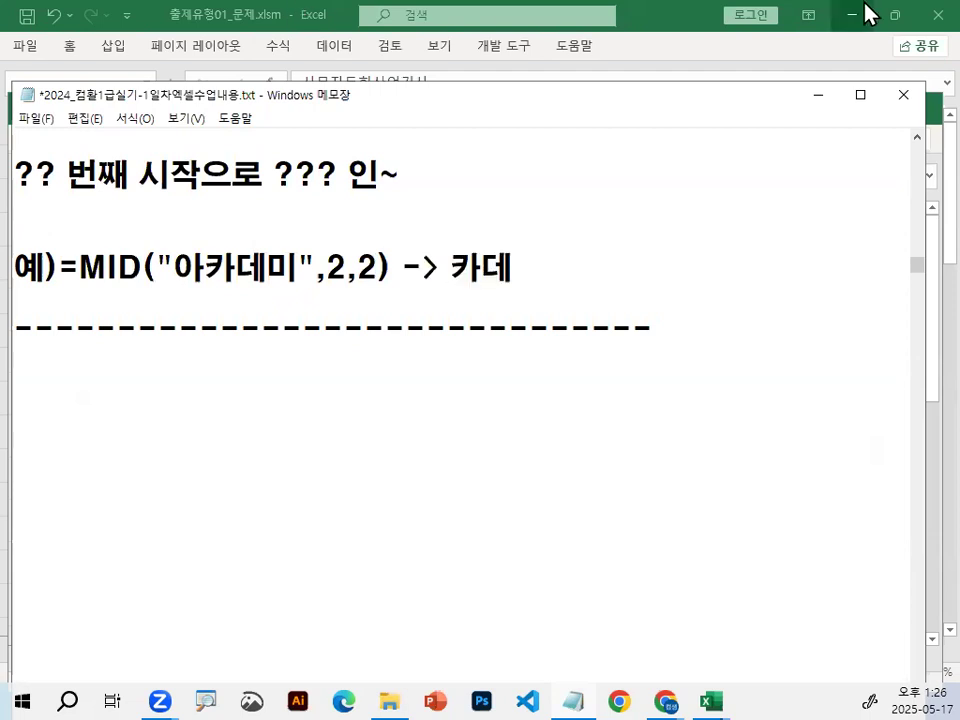
Switch to the 통합 문서1 workbook in Excel and start a MID formula in cell B3.
{"action": "left_click", "coordinate": [711, 701]}
{"action": "left_click", "coordinate": [831, 632]}
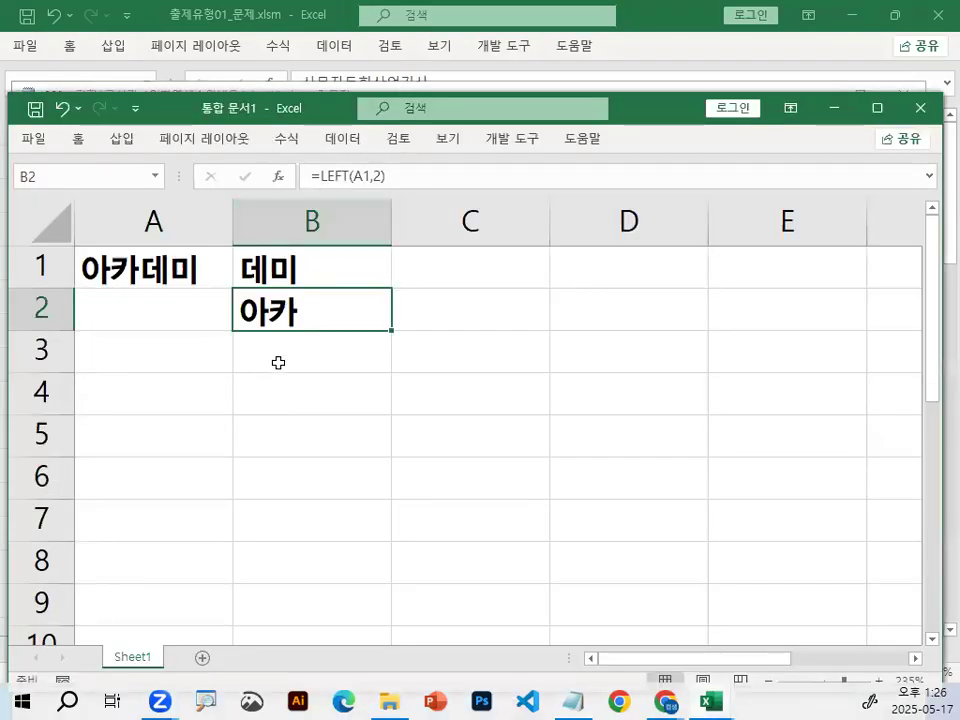
{"action": "left_click", "coordinate": [289, 349]}
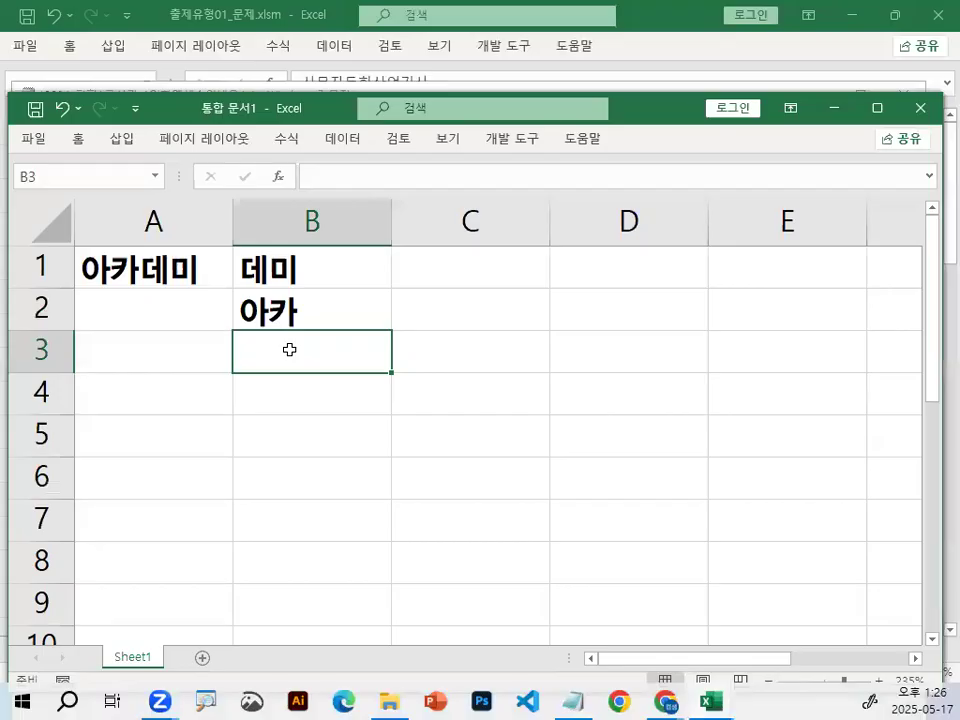
{"action": "type", "text": "="}
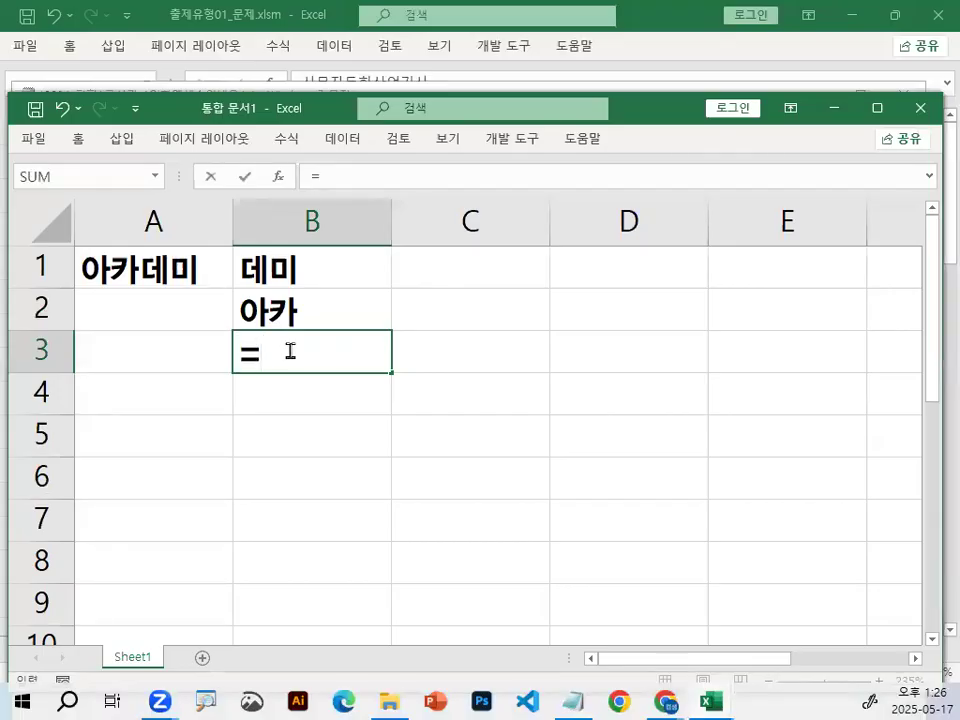
{"action": "type", "text": "MI"}
{"action": "key", "text": "Tab"}
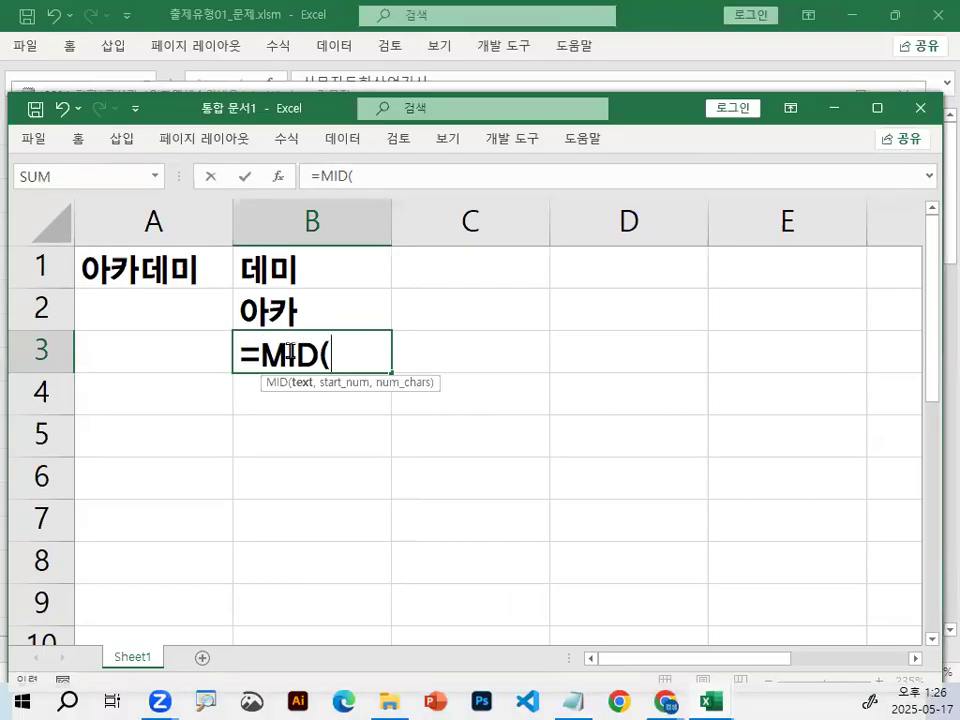
Use A1 as the text argument of the MID formula in B3, making brief red marks on the enlarged view and clearing them.
{"action": "key", "text": "ctrl+1"}
{"action": "left_click", "coordinate": [262, 353]}
{"action": "mouse_move", "coordinate": [434, 340]}
{"action": "left_mouse_down"}
{"action": "mouse_move", "coordinate": [293, 377]}
{"action": "mouse_move", "coordinate": [428, 338]}
{"action": "left_mouse_up"}
{"action": "key", "text": "Escape"}
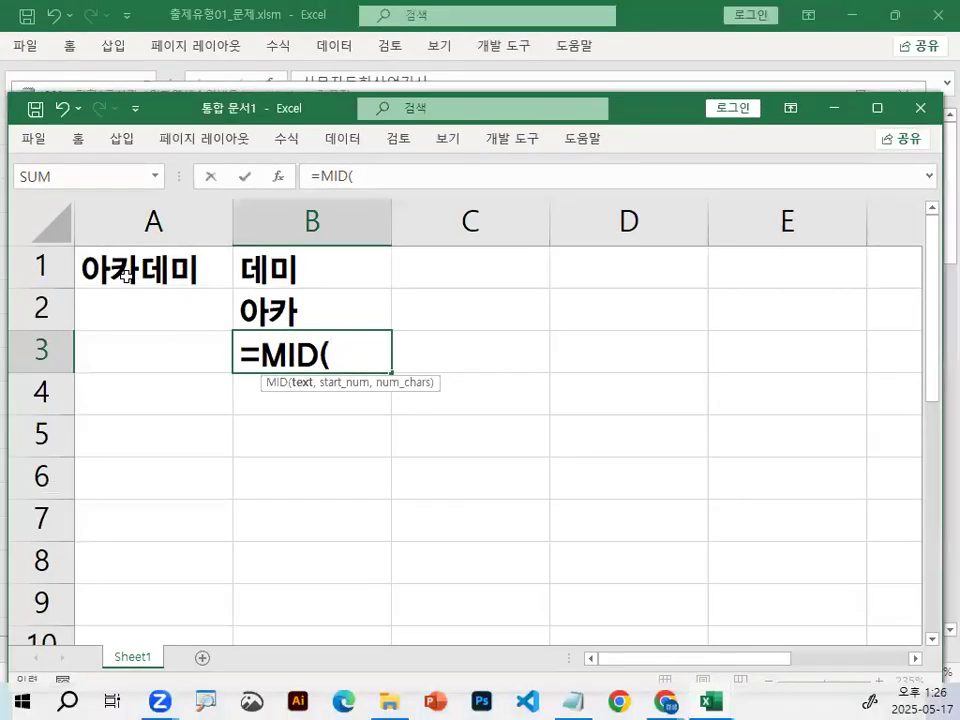
{"action": "left_click", "coordinate": [100, 270]}
{"action": "key", "text": "ctrl+1"}
{"action": "mouse_move", "coordinate": [377, 276]}
{"action": "left_mouse_down"}
{"action": "mouse_move", "coordinate": [118, 214]}
{"action": "mouse_move", "coordinate": [368, 255]}
{"action": "left_mouse_up"}
{"action": "mouse_move", "coordinate": [218, 270]}
{"action": "left_mouse_down"}
{"action": "mouse_move", "coordinate": [170, 290]}
{"action": "mouse_move", "coordinate": [255, 258]}
{"action": "mouse_move", "coordinate": [280, 285]}
{"action": "left_mouse_up"}
{"action": "key", "text": "Escape"}
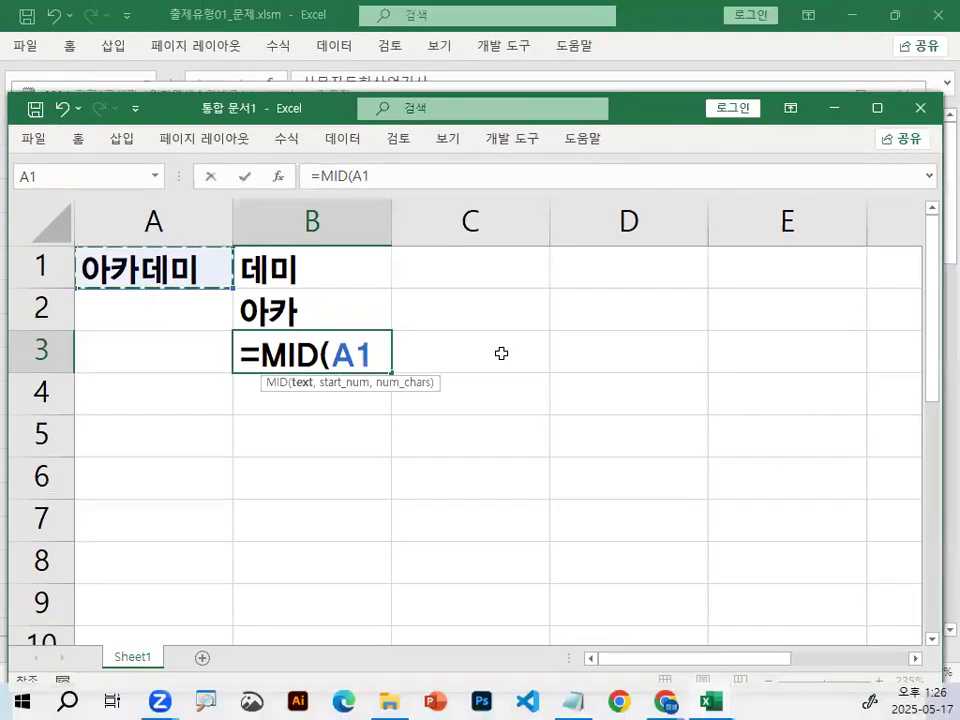
{"action": "type", "text": ","}
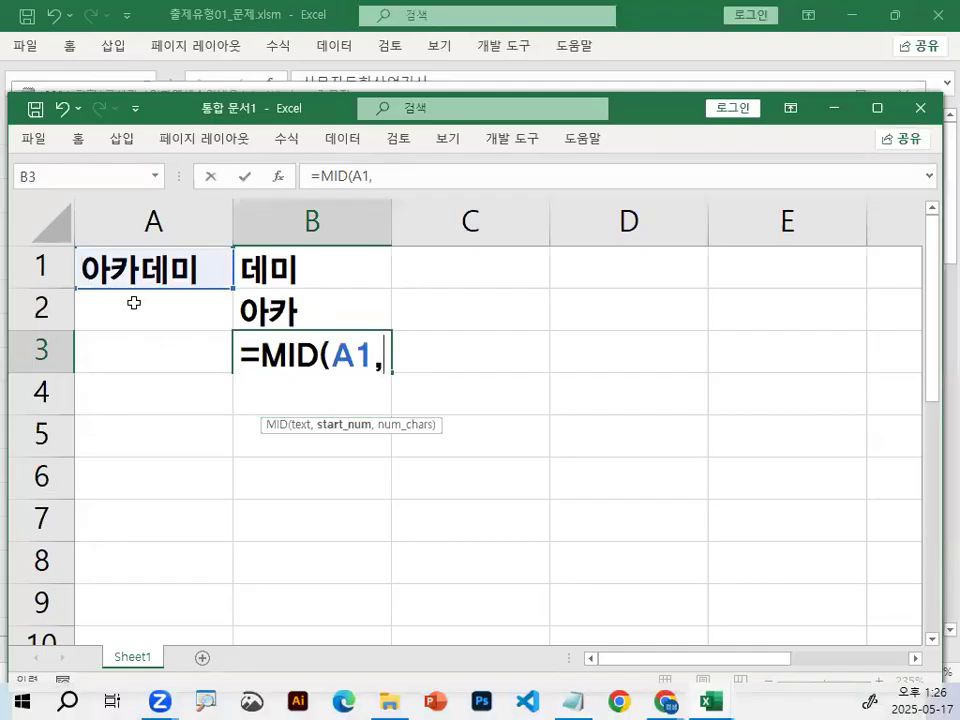
Circle 카 in cell A1 in red, enter 2 as the MID start position, and clear the marks.
{"action": "key", "text": "ctrl+1"}
{"action": "left_click", "coordinate": [179, 239]}
{"action": "mouse_move", "coordinate": [204, 266]}
{"action": "left_mouse_down"}
{"action": "mouse_move", "coordinate": [189, 283]}
{"action": "mouse_move", "coordinate": [191, 239]}
{"action": "left_mouse_up"}
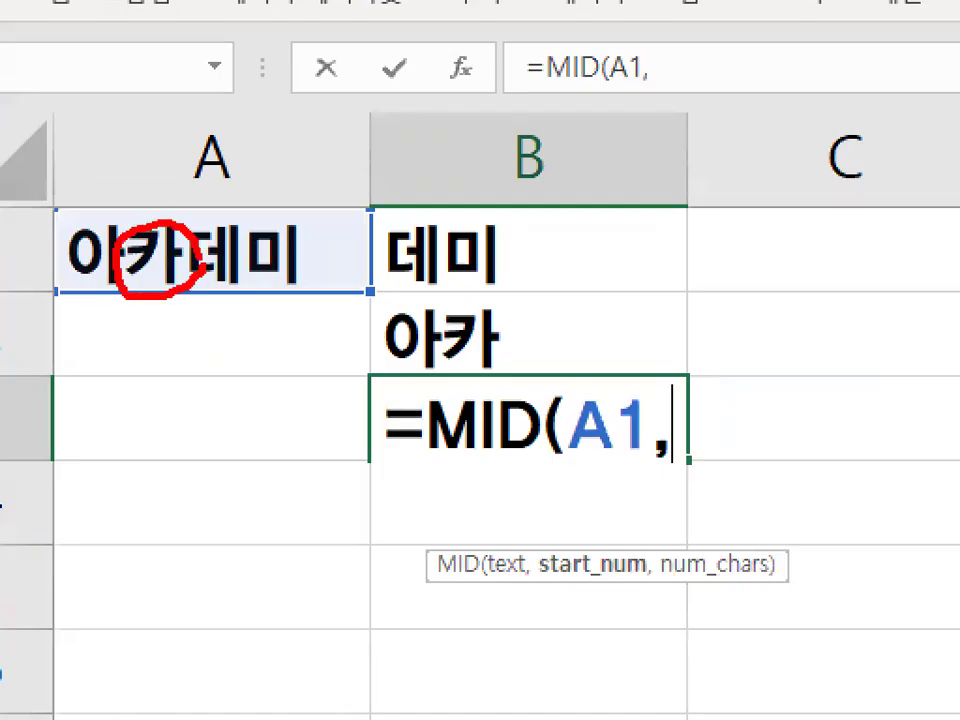
{"action": "key", "text": "Escape"}
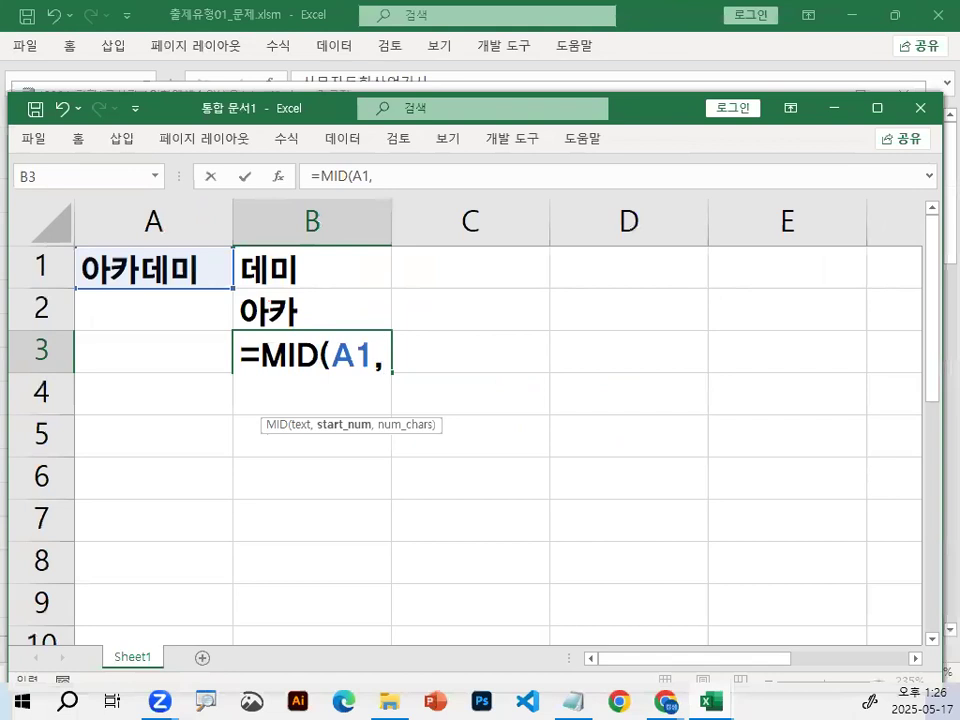
{"action": "type", "text": "2"}
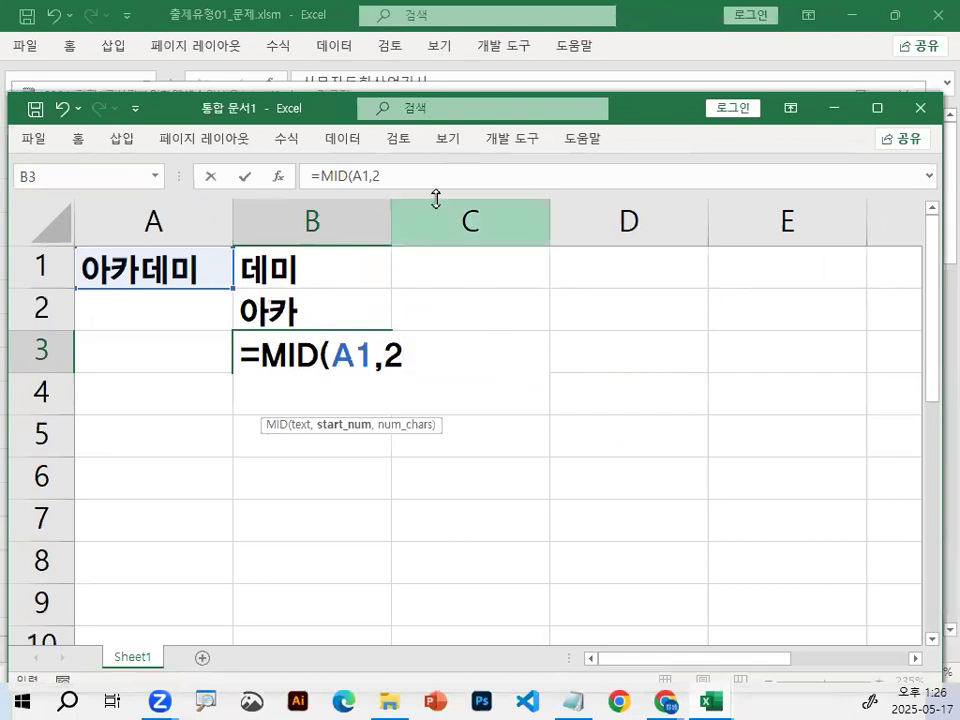
{"action": "key", "text": "ctrl+1"}
{"action": "mouse_move", "coordinate": [177, 280]}
{"action": "left_mouse_down"}
{"action": "mouse_move", "coordinate": [164, 204]}
{"action": "mouse_move", "coordinate": [179, 284]}
{"action": "left_mouse_up"}
{"action": "key", "text": "Escape"}
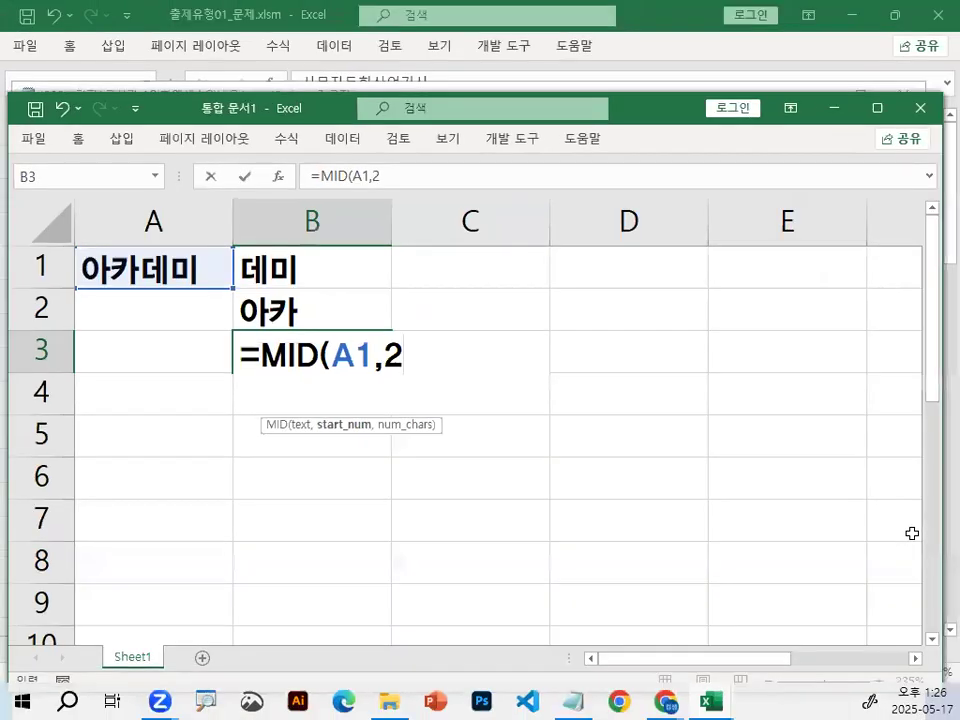
Enter 2 as the MID character count, complete the formula, and select cell B3 again.
{"action": "type", "text": ",2("}
{"action": "key", "text": "BackSpace"}
{"action": "type", "text": ")"}
{"action": "key", "text": "Return"}
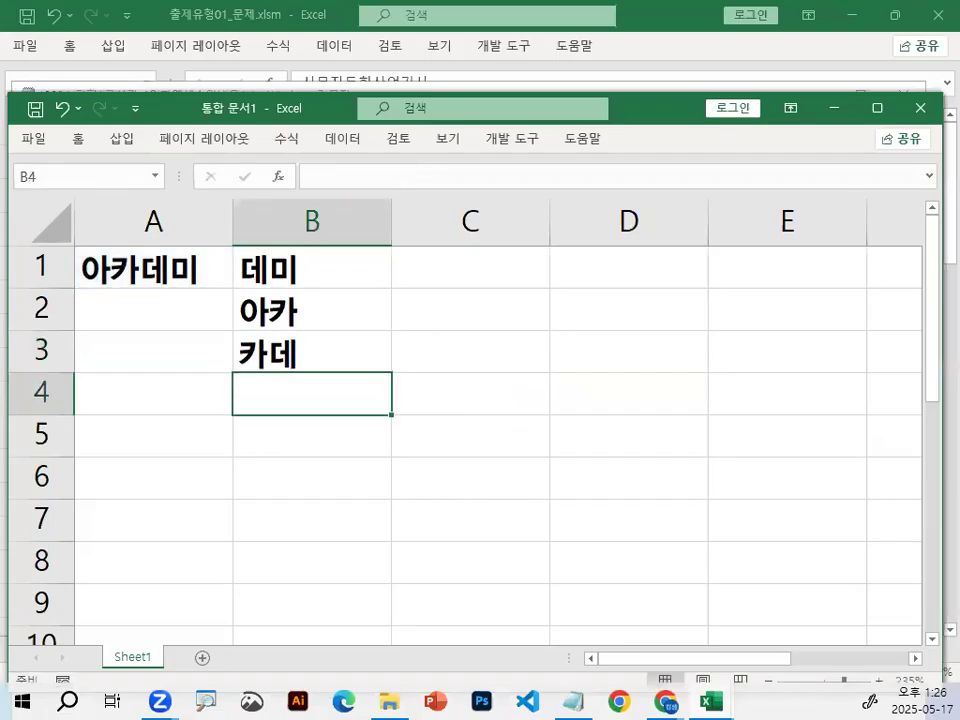
{"action": "left_click_drag", "start_coordinate": [292, 268], "coordinate": [282, 355]}
{"action": "left_click", "coordinate": [282, 355]}
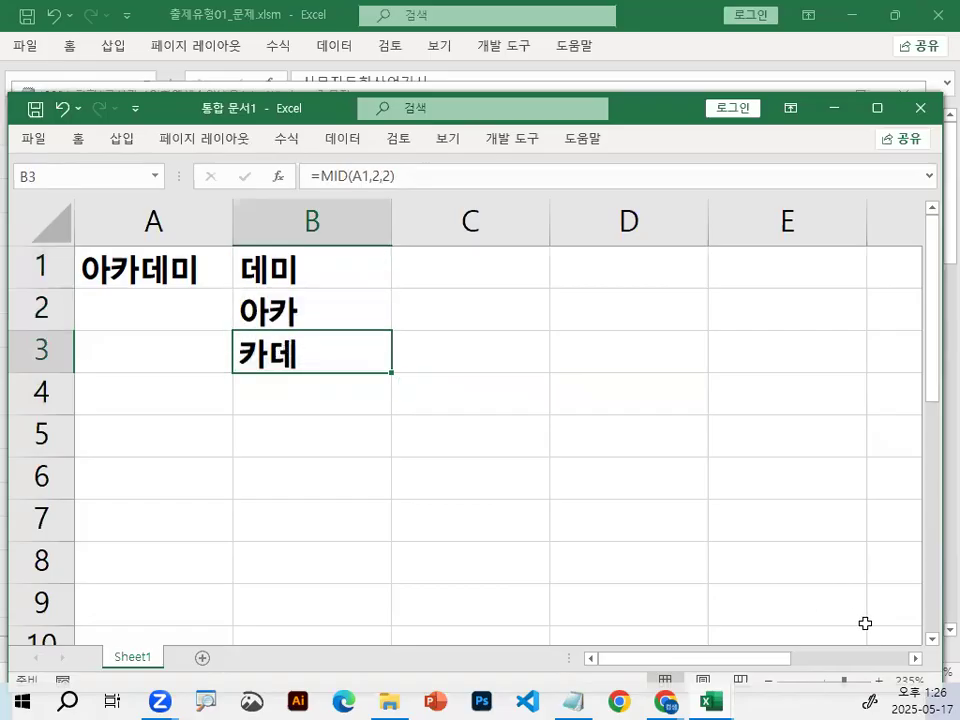
Select D1, circle the border between columns D and E in red, and sketch a vertical line crossed by a horizontal arrow.
{"action": "left_click", "coordinate": [916, 660]}
{"action": "left_click", "coordinate": [916, 660]}
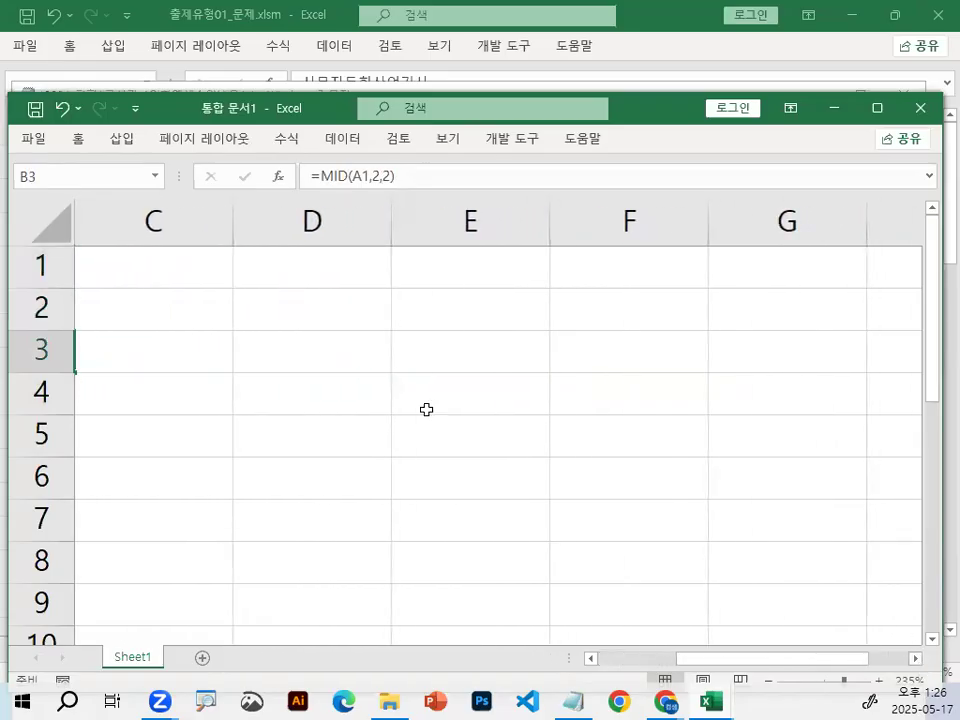
{"action": "left_click", "coordinate": [287, 261]}
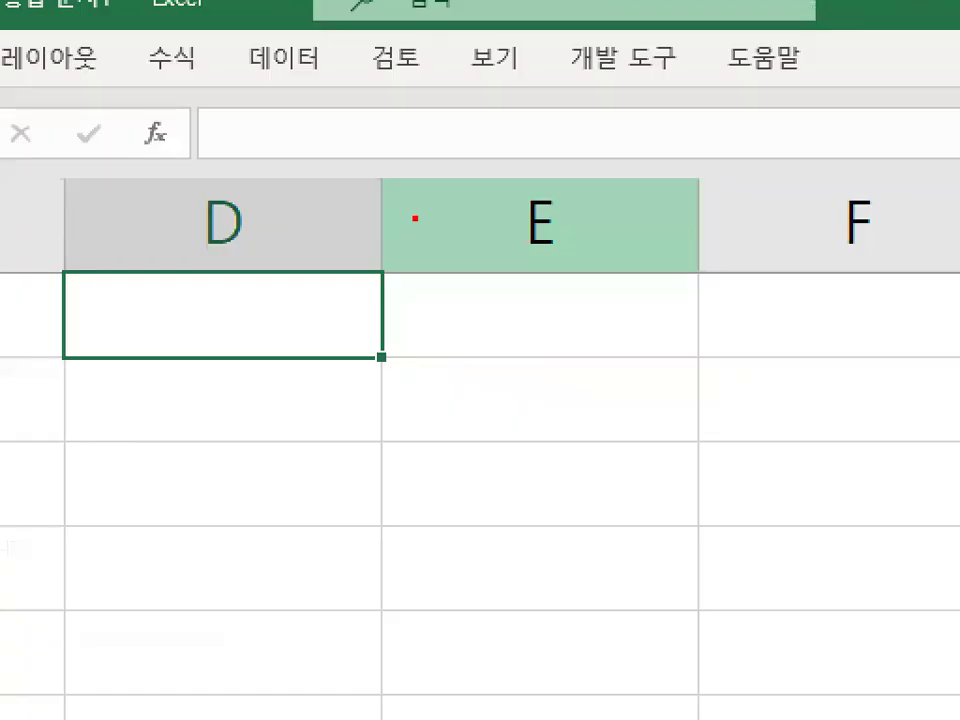
{"action": "mouse_move", "coordinate": [407, 230]}
{"action": "left_mouse_down"}
{"action": "mouse_move", "coordinate": [401, 246]}
{"action": "mouse_move", "coordinate": [362, 211]}
{"action": "mouse_move", "coordinate": [433, 222]}
{"action": "left_mouse_up"}
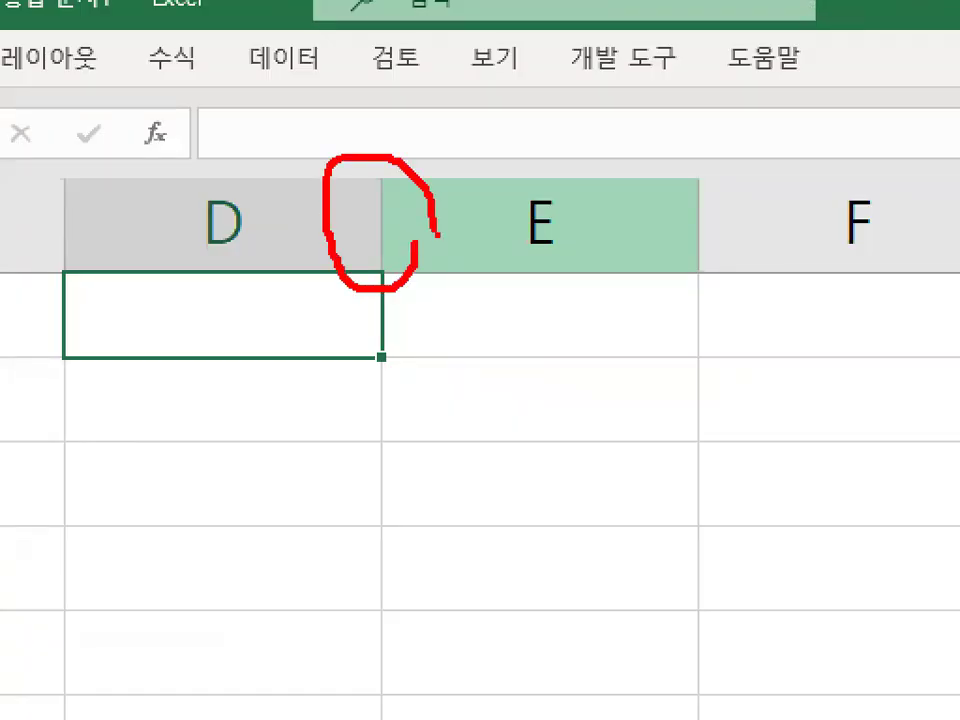
{"action": "left_click_drag", "start_coordinate": [501, 226], "coordinate": [501, 348]}
{"action": "mouse_move", "coordinate": [443, 252]}
{"action": "left_mouse_down"}
{"action": "mouse_move", "coordinate": [416, 273]}
{"action": "mouse_move", "coordinate": [431, 314]}
{"action": "left_mouse_up"}
{"action": "mouse_move", "coordinate": [422, 297]}
{"action": "left_mouse_down"}
{"action": "mouse_move", "coordinate": [493, 284]}
{"action": "mouse_move", "coordinate": [606, 285]}
{"action": "left_mouse_up"}
{"action": "mouse_move", "coordinate": [600, 264]}
{"action": "left_mouse_down"}
{"action": "mouse_move", "coordinate": [610, 313]}
{"action": "mouse_move", "coordinate": [600, 314]}
{"action": "left_mouse_up"}
Widen column D to hold a long text, and draw a temporary red arrow across the width of D1.
{"action": "left_click_drag", "start_coordinate": [391, 221], "coordinate": [656, 228]}
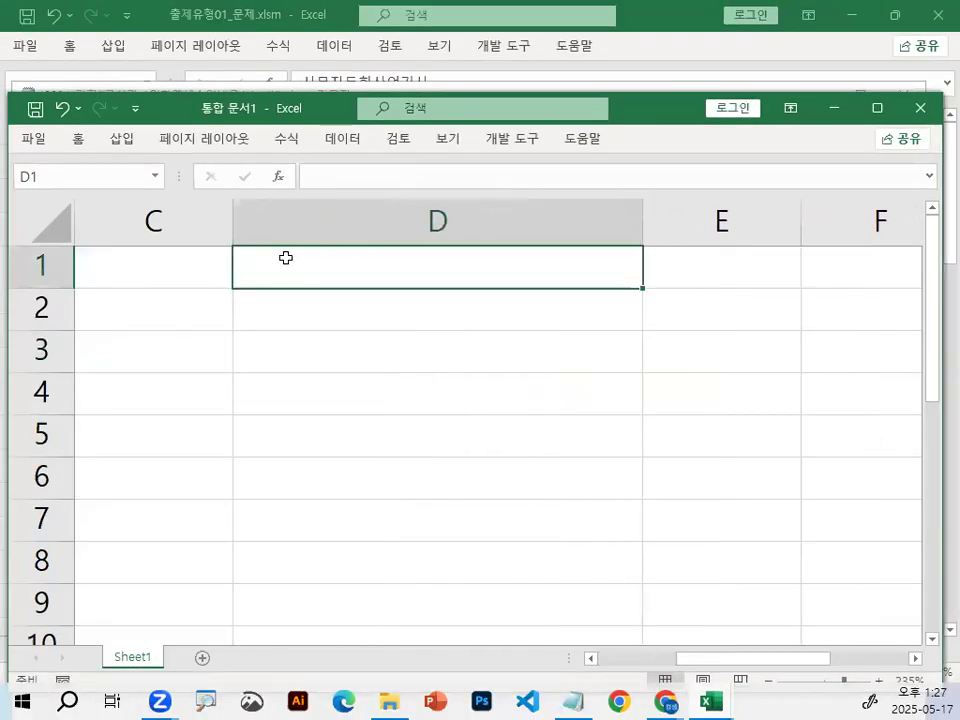
{"action": "key", "text": "ctrl+2"}
{"action": "left_click_drag", "start_coordinate": [231, 248], "coordinate": [632, 249]}
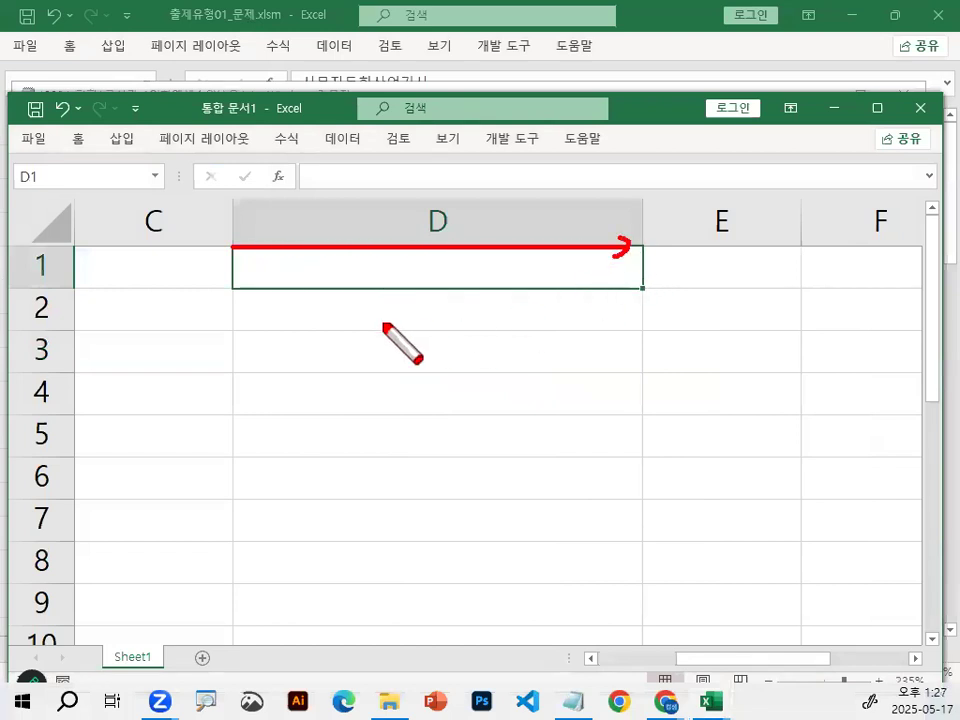
{"action": "key", "text": "Escape"}
Enter a sample address in D1 with city, district and street separated by spaces, and select E1.
{"action": "type", "text": "QNTKS"}
{"action": "key", "text": "BackSpace"}
{"action": "key", "text": "BackSpace"}
{"action": "key", "text": "BackSpace"}
{"action": "key", "text": "BackSpace"}
{"action": "key", "text": "BackSpace"}
{"action": "type", "text": "부산시"}
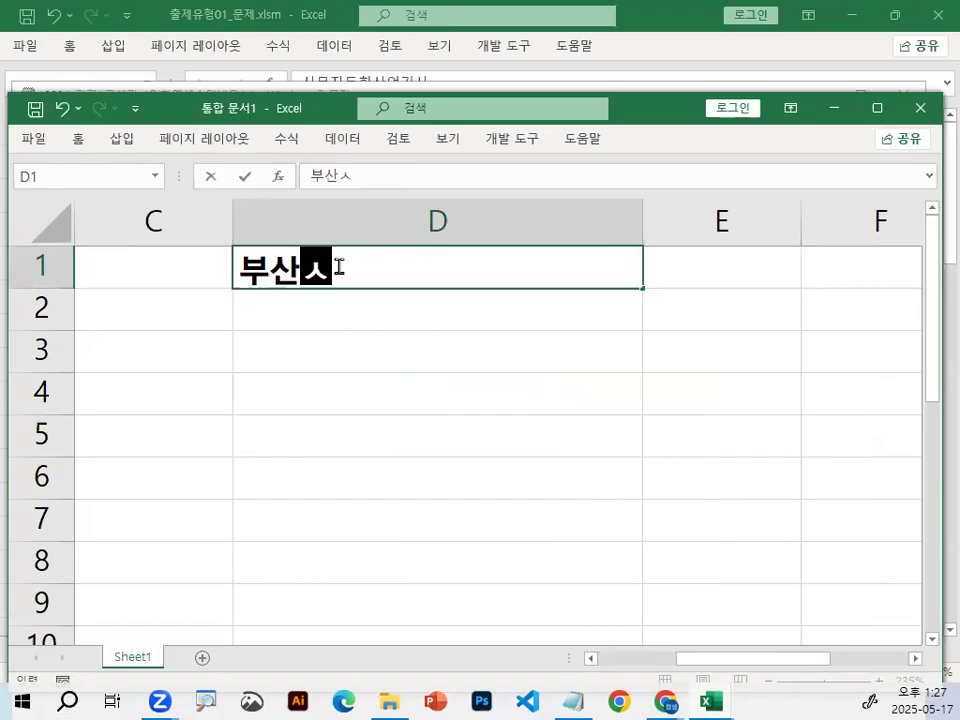
{"action": "type", "text": " 딘구"}
{"action": "key", "text": "BackSpace"}
{"action": "key", "text": "BackSpace"}
{"action": "key", "text": "BackSpace"}
{"action": "type", "text": "디"}
{"action": "key", "text": "BackSpace"}
{"action": "key", "text": "BackSpace"}
{"action": "type", "text": "지"}
{"action": "type", "text": "서면"}
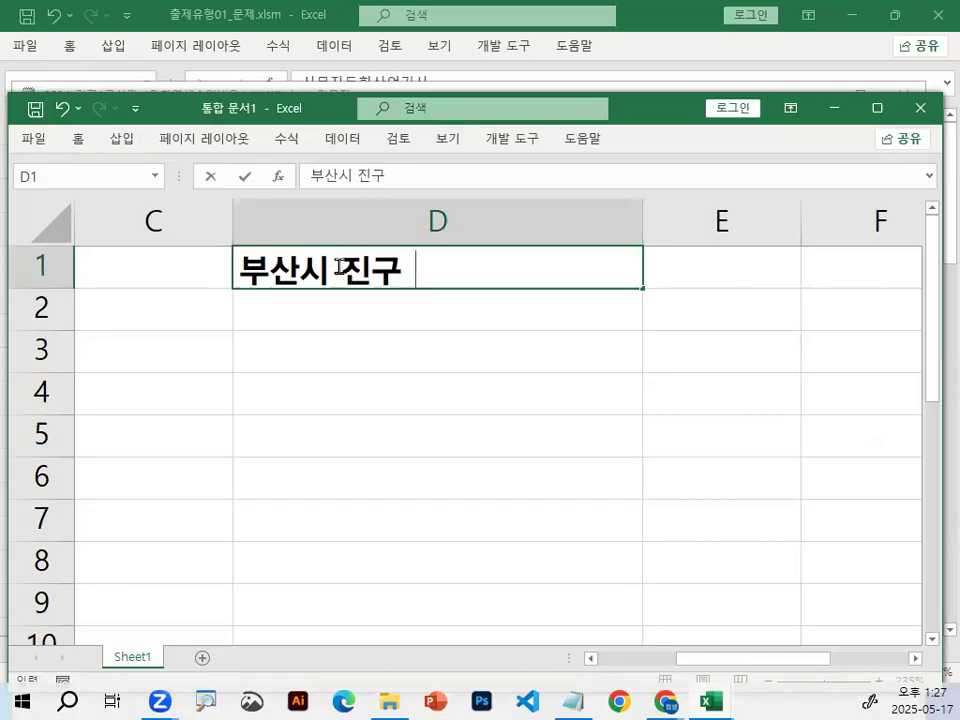
{"action": "type", "text": "1번가"}
{"action": "key", "text": "Return"}
{"action": "key", "text": "Up"}
{"action": "key", "text": "Right"}
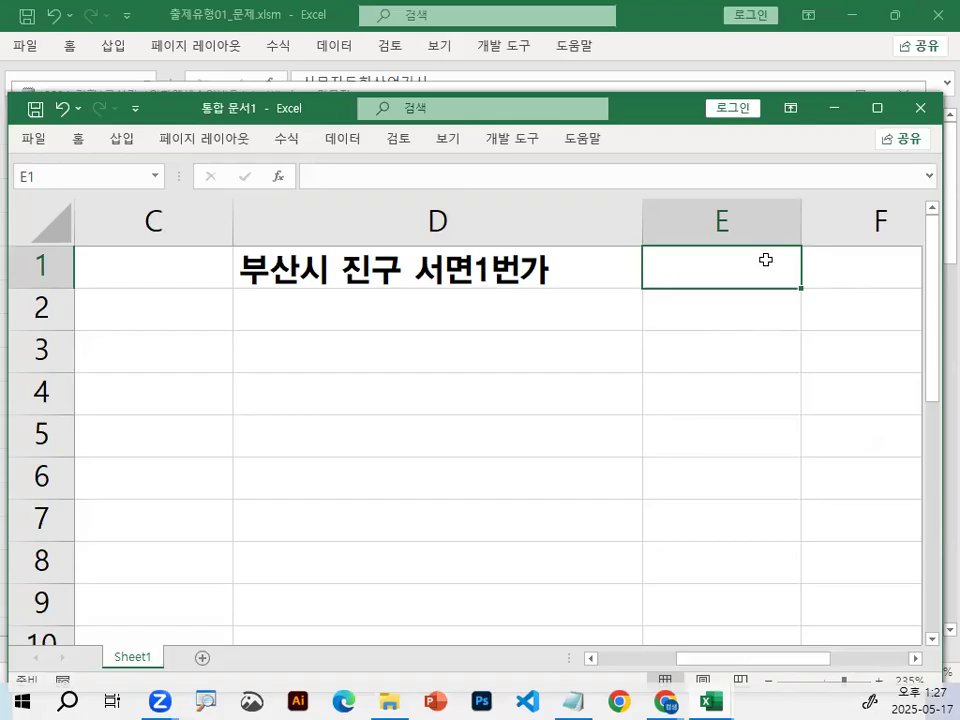
Fill cells E1:E3 with yellow, apply all borders to them, and select E1.
{"action": "left_click_drag", "start_coordinate": [730, 267], "coordinate": [731, 354]}
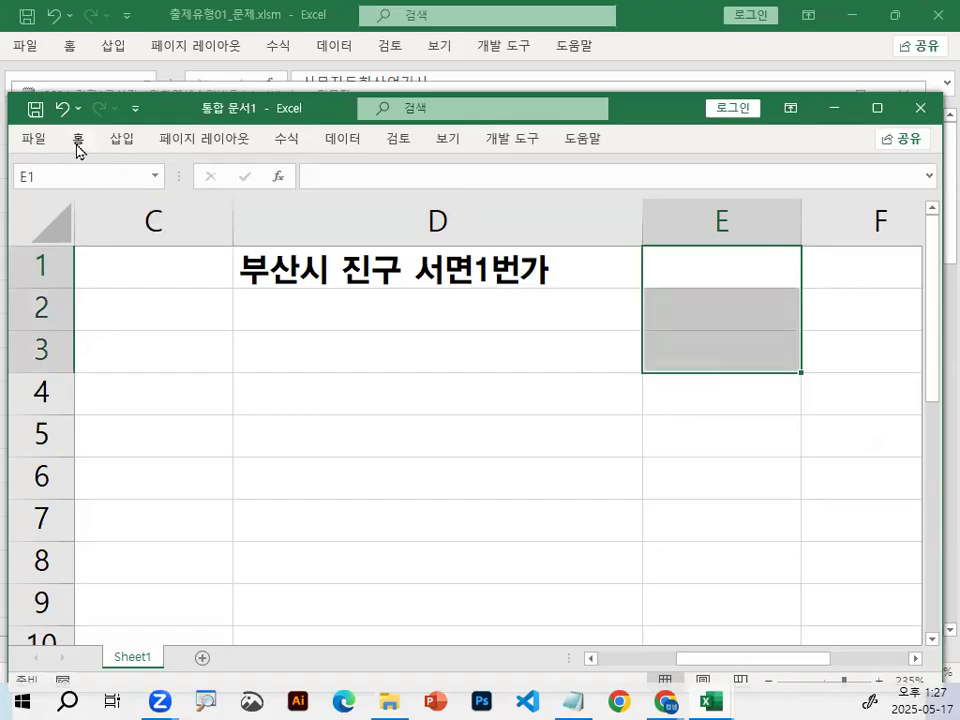
{"action": "left_click", "coordinate": [79, 146]}
{"action": "left_click", "coordinate": [259, 205]}
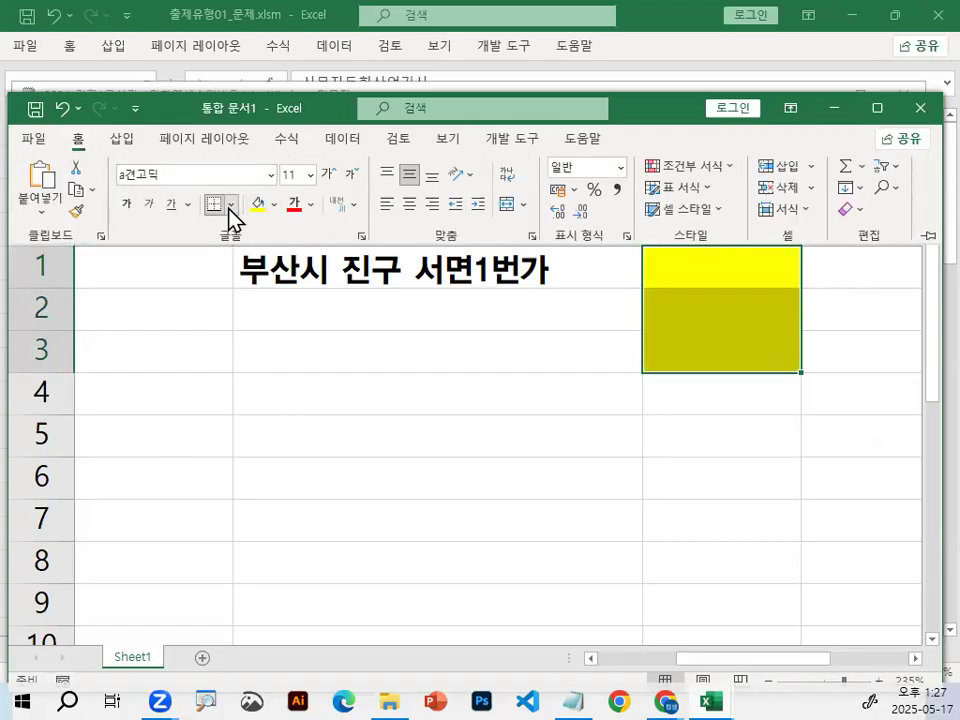
{"action": "left_click", "coordinate": [231, 205]}
{"action": "left_click", "coordinate": [263, 391]}
{"action": "left_click", "coordinate": [718, 262]}
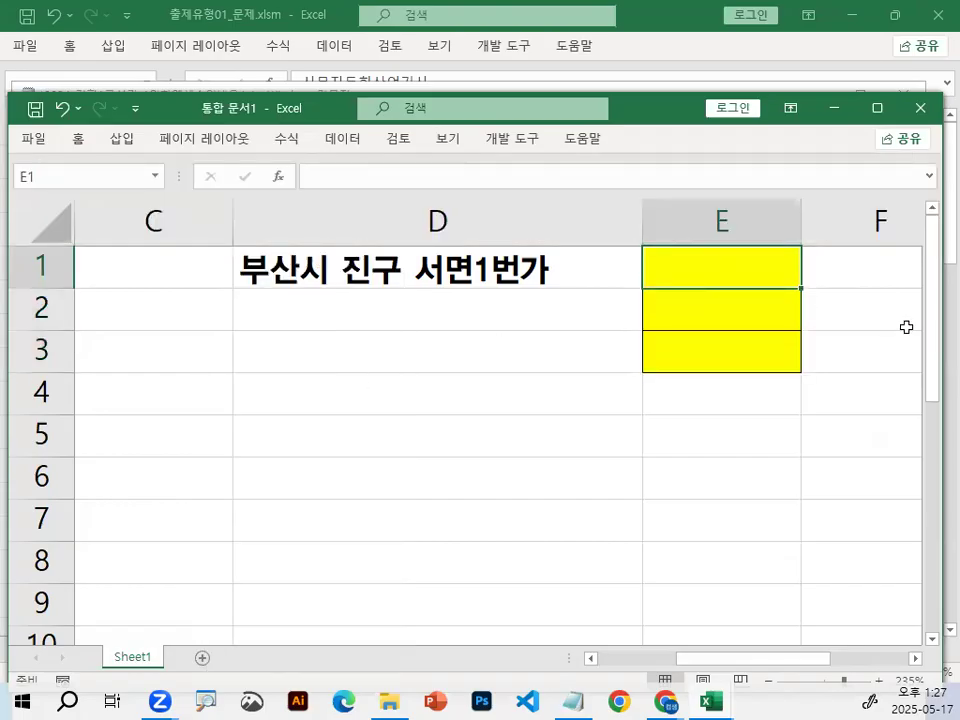
Enter the sample address's city in E1, its district in E2 and its street name in E3.
{"action": "type", "text": "부산시"}
{"action": "key", "text": "Return"}
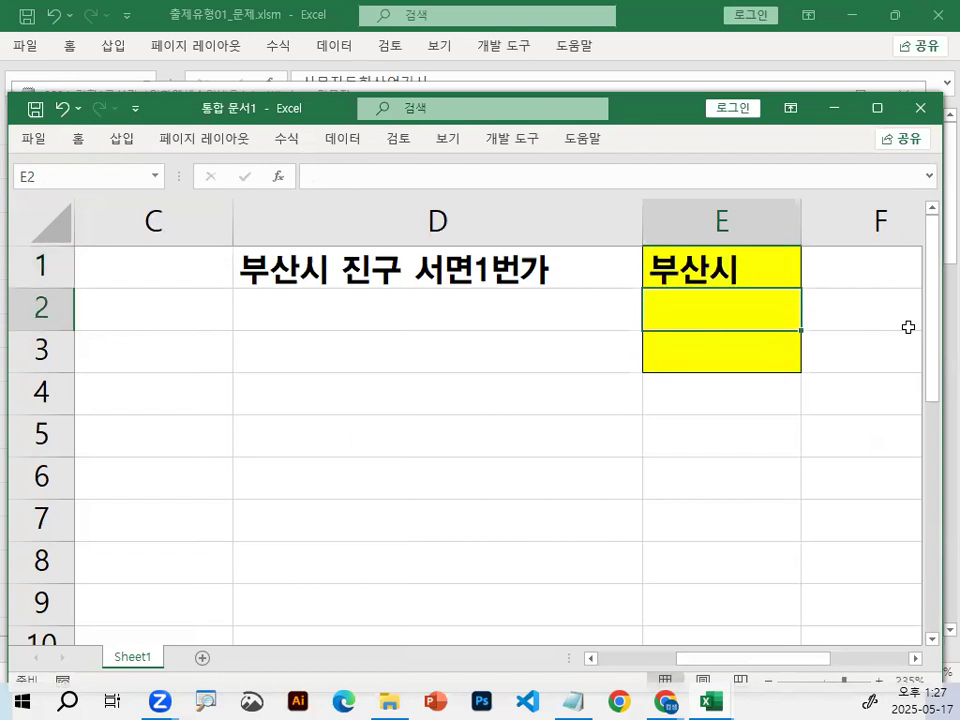
{"action": "type", "text": "진구"}
{"action": "key", "text": "Return"}
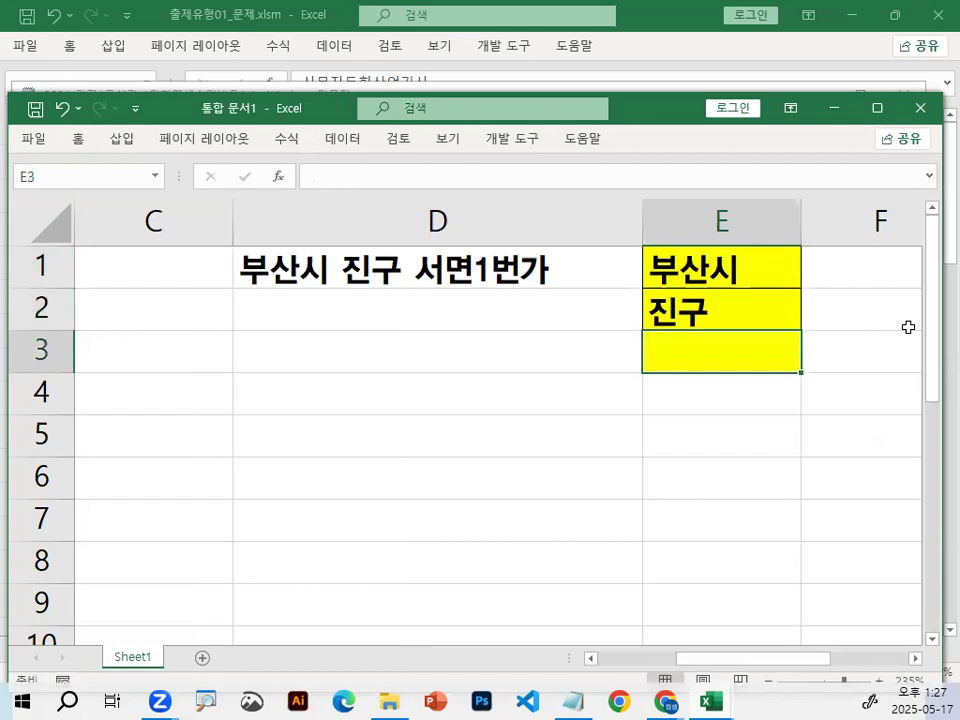
{"action": "type", "text": "서면"}
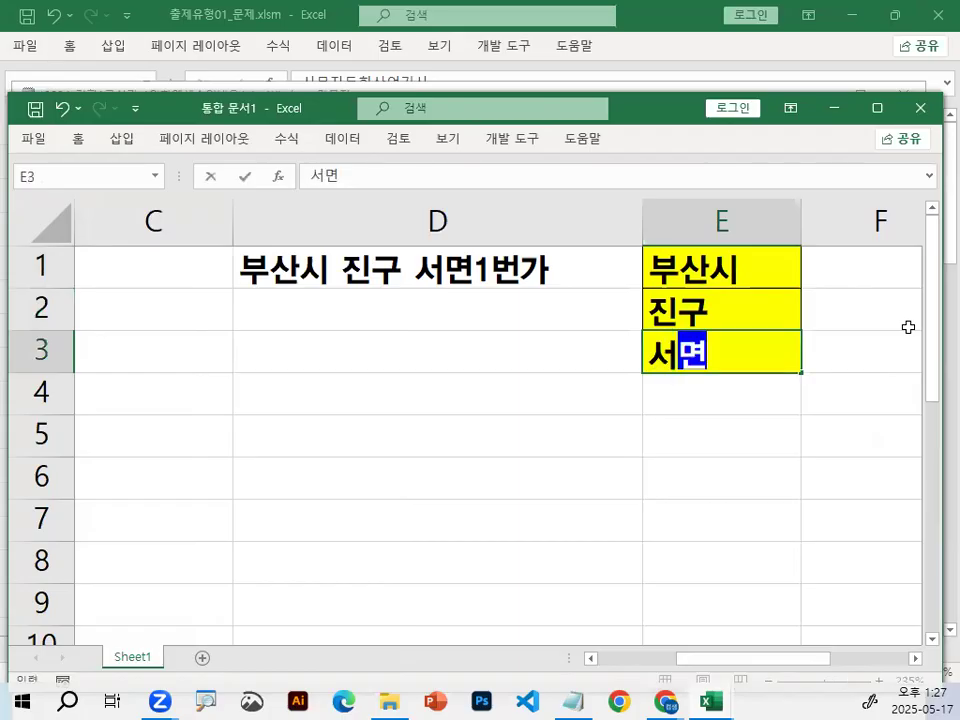
{"action": "type", "text": "1버ㄴ가"}
{"action": "key", "text": "Return"}
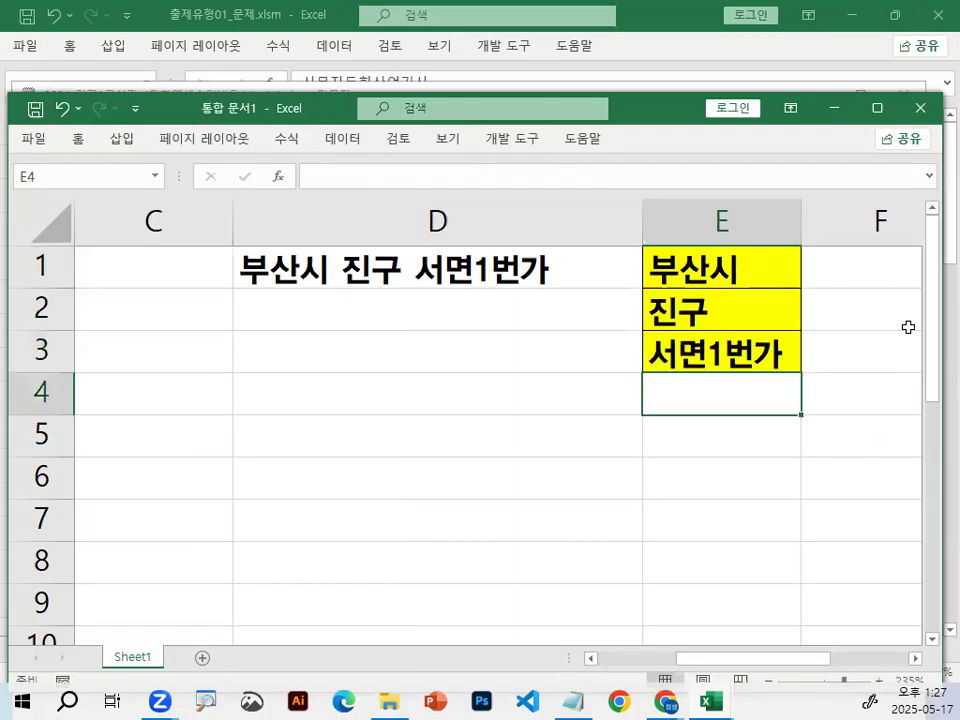
Circle the three address parts in E1:E3 in red, add strokes beside them, clear the marks, and select E5.
{"action": "key", "text": "ctrl+2"}
{"action": "mouse_move", "coordinate": [749, 277]}
{"action": "left_mouse_down"}
{"action": "mouse_move", "coordinate": [674, 289]}
{"action": "mouse_move", "coordinate": [710, 241]}
{"action": "mouse_move", "coordinate": [758, 268]}
{"action": "left_mouse_up"}
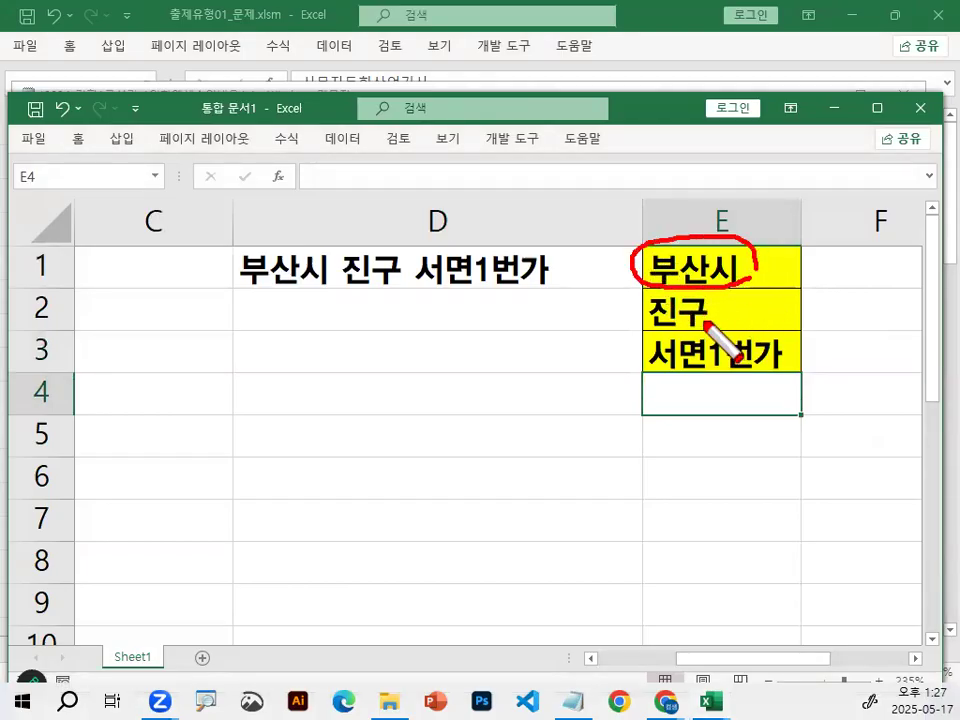
{"action": "mouse_move", "coordinate": [692, 287]}
{"action": "left_mouse_down"}
{"action": "mouse_move", "coordinate": [650, 300]}
{"action": "mouse_move", "coordinate": [719, 309]}
{"action": "left_mouse_up"}
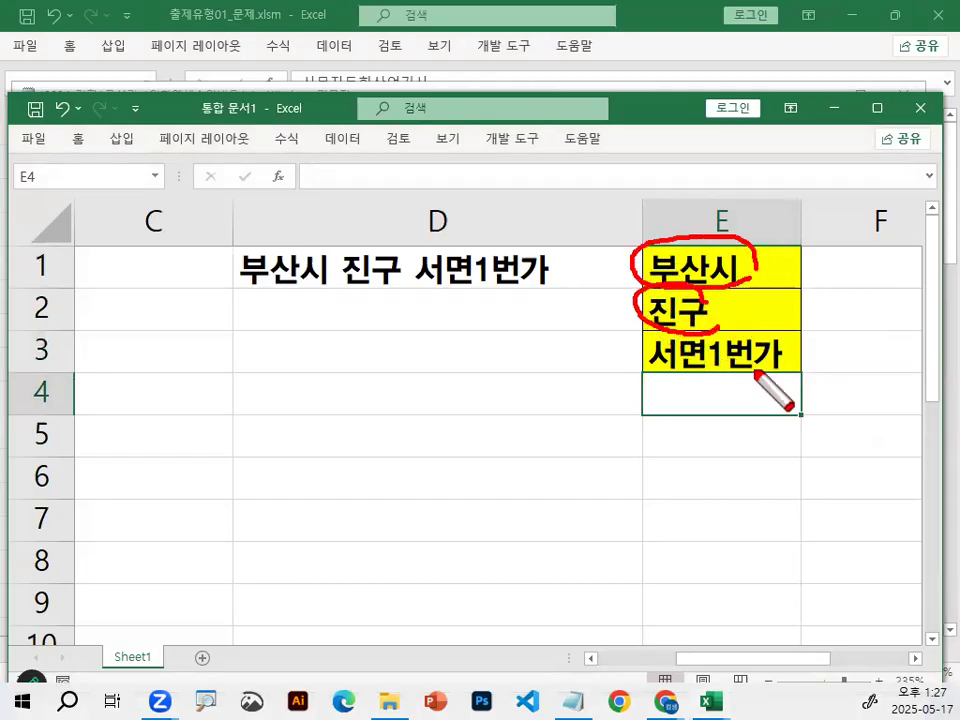
{"action": "mouse_move", "coordinate": [660, 352]}
{"action": "left_mouse_down"}
{"action": "mouse_move", "coordinate": [731, 345]}
{"action": "mouse_move", "coordinate": [777, 368]}
{"action": "left_mouse_up"}
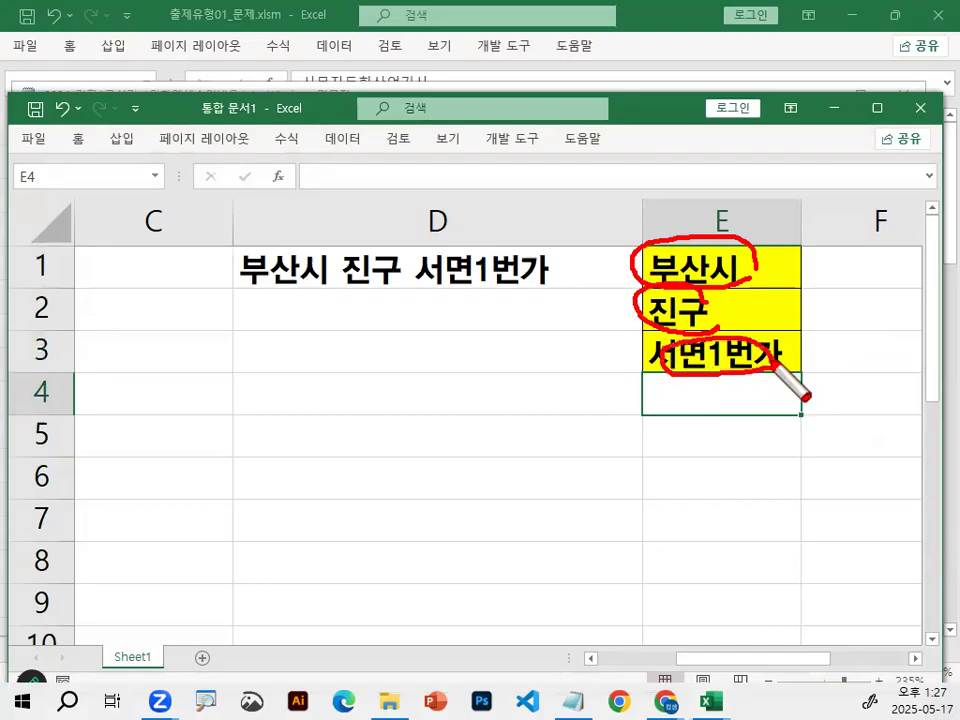
{"action": "left_click_drag", "start_coordinate": [752, 258], "coordinate": [812, 212]}
{"action": "left_click_drag", "start_coordinate": [765, 292], "coordinate": [810, 264]}
{"action": "key", "text": "Escape"}
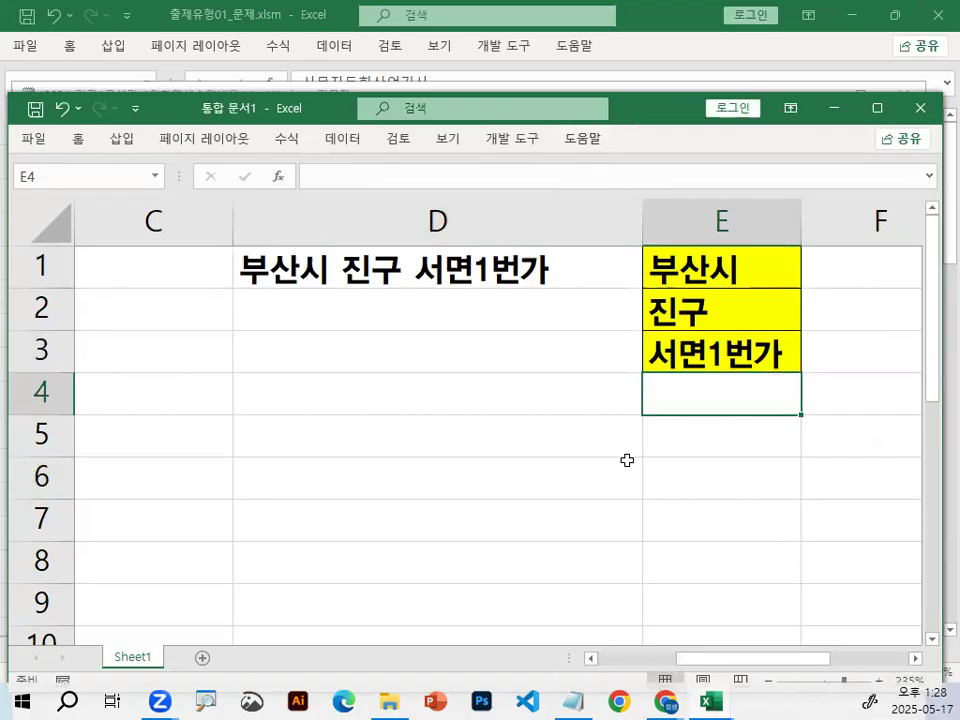
{"action": "left_click", "coordinate": [681, 284]}
{"action": "left_click", "coordinate": [720, 455]}
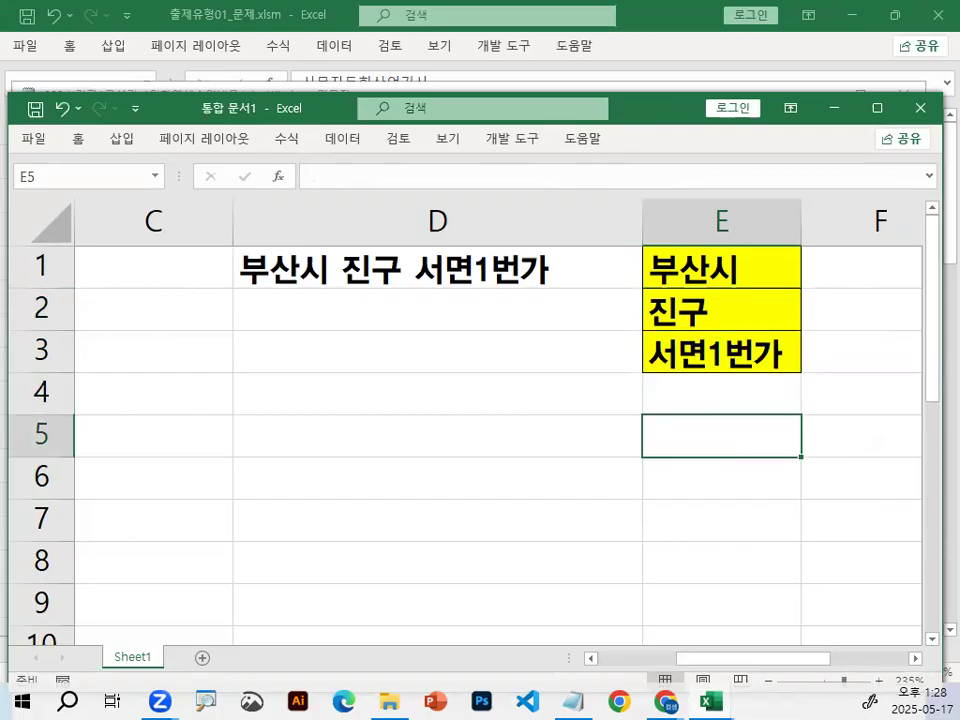
Switch to the Notepad lesson notes, underline 조건을 입력 and parts of its OR formula in red, tick RIGHT, and clear the marks.
{"action": "key", "text": "alt+Tab"}
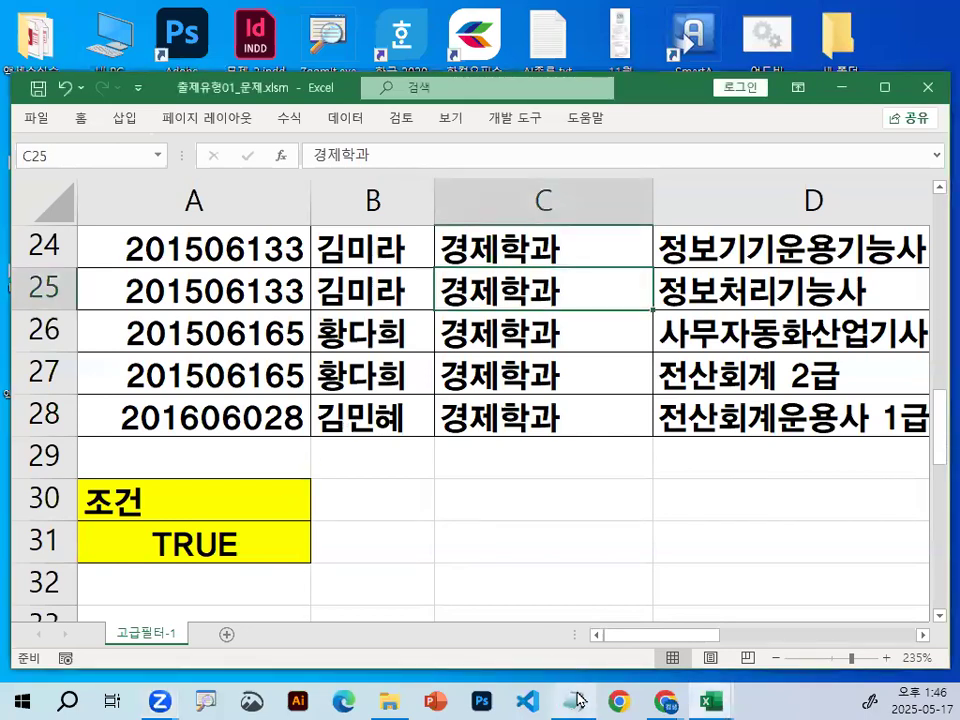
{"action": "key", "text": "alt+Tab"}
{"action": "scroll", "coordinate": [400, 456], "scroll_direction": "up", "scroll_amount": 4}
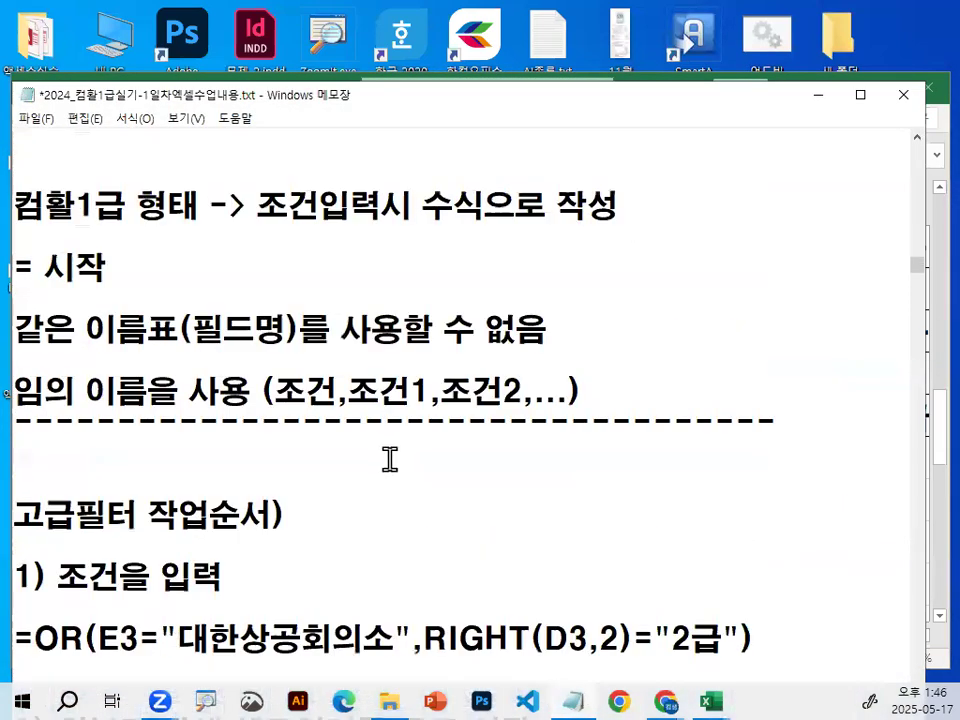
{"action": "scroll", "coordinate": [389, 459], "scroll_direction": "down", "scroll_amount": 3}
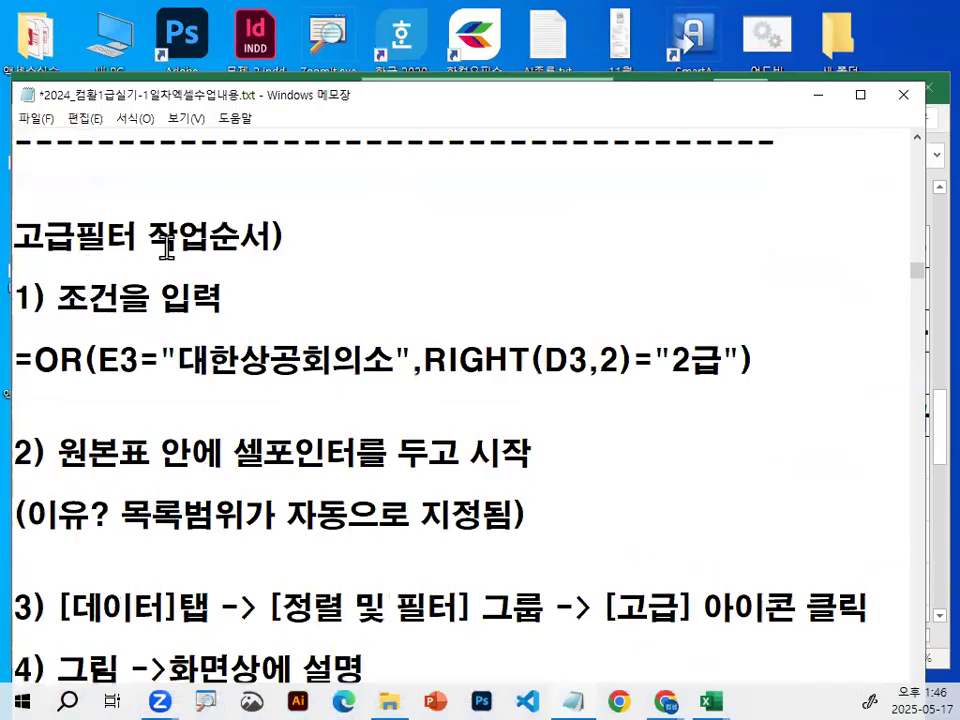
{"action": "key", "text": "ctrl+2"}
{"action": "left_click_drag", "start_coordinate": [48, 321], "coordinate": [222, 325]}
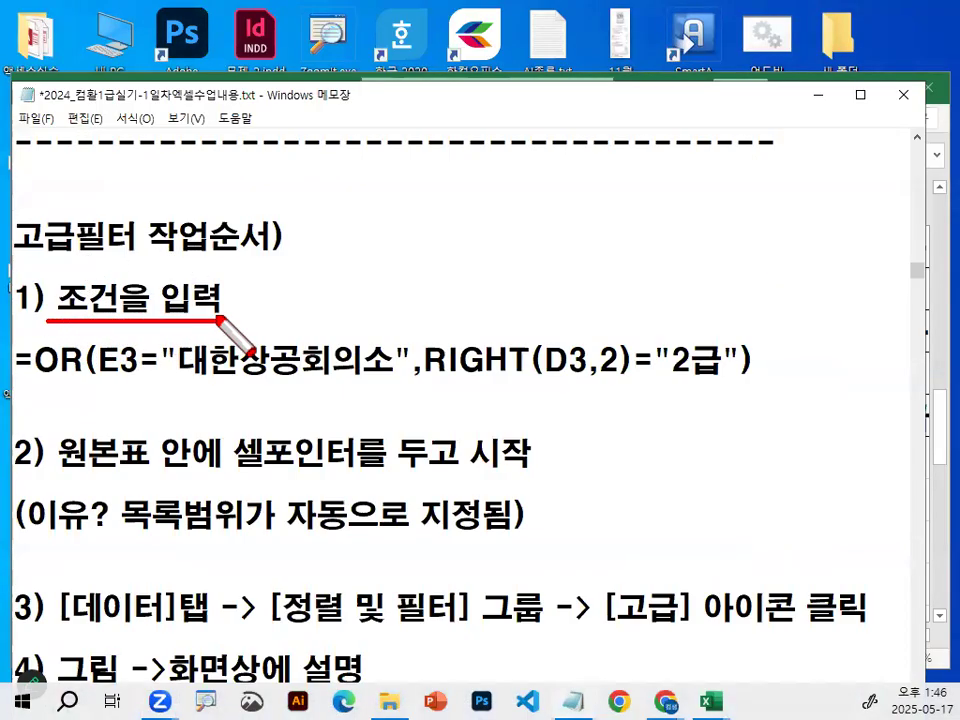
{"action": "left_click_drag", "start_coordinate": [24, 386], "coordinate": [503, 380]}
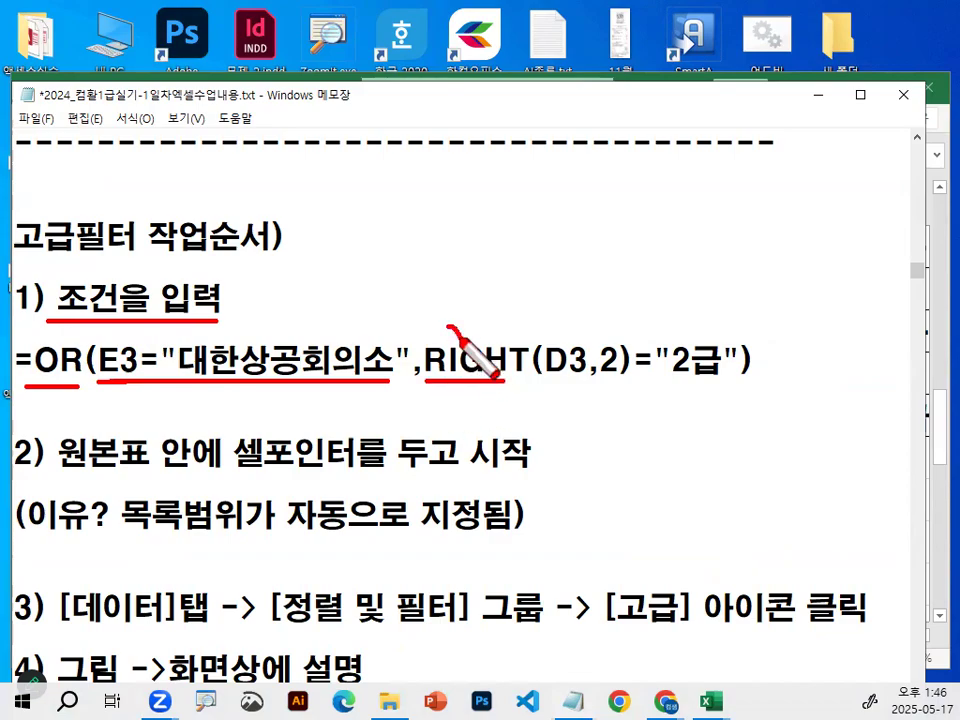
{"action": "left_click_drag", "start_coordinate": [449, 318], "coordinate": [494, 284]}
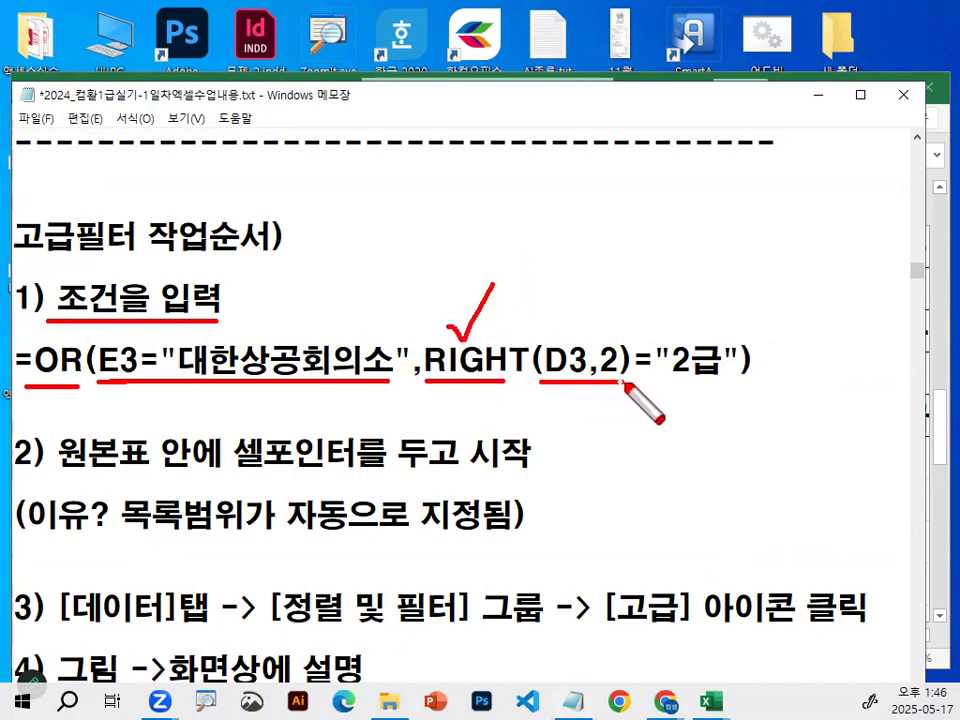
{"action": "key", "text": "Escape"}
Find the 고급필터-1 conditions in the notes and highlight the =OR(조건1,조건2) line below them.
{"action": "scroll", "coordinate": [561, 389], "scroll_direction": "up", "scroll_amount": 3}
{"action": "scroll", "coordinate": [561, 389], "scroll_direction": "up", "scroll_amount": 3}
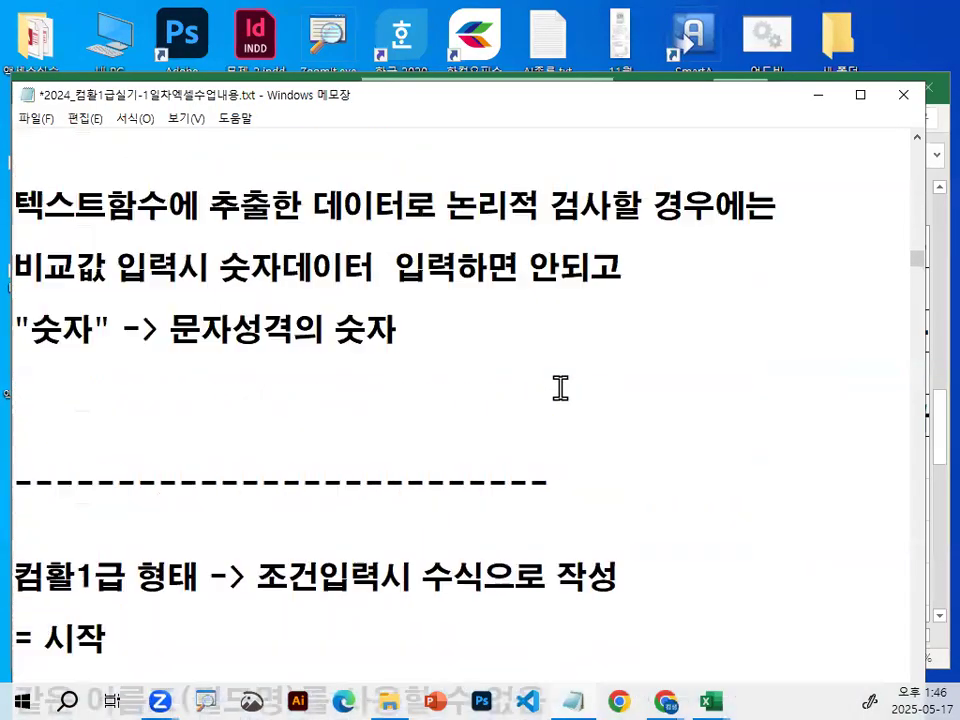
{"action": "scroll", "coordinate": [557, 392], "scroll_direction": "down", "scroll_amount": 2}
{"action": "scroll", "coordinate": [557, 392], "scroll_direction": "down", "scroll_amount": 2}
{"action": "scroll", "coordinate": [553, 392], "scroll_direction": "up", "scroll_amount": 8}
{"action": "scroll", "coordinate": [554, 378], "scroll_direction": "up", "scroll_amount": 4}
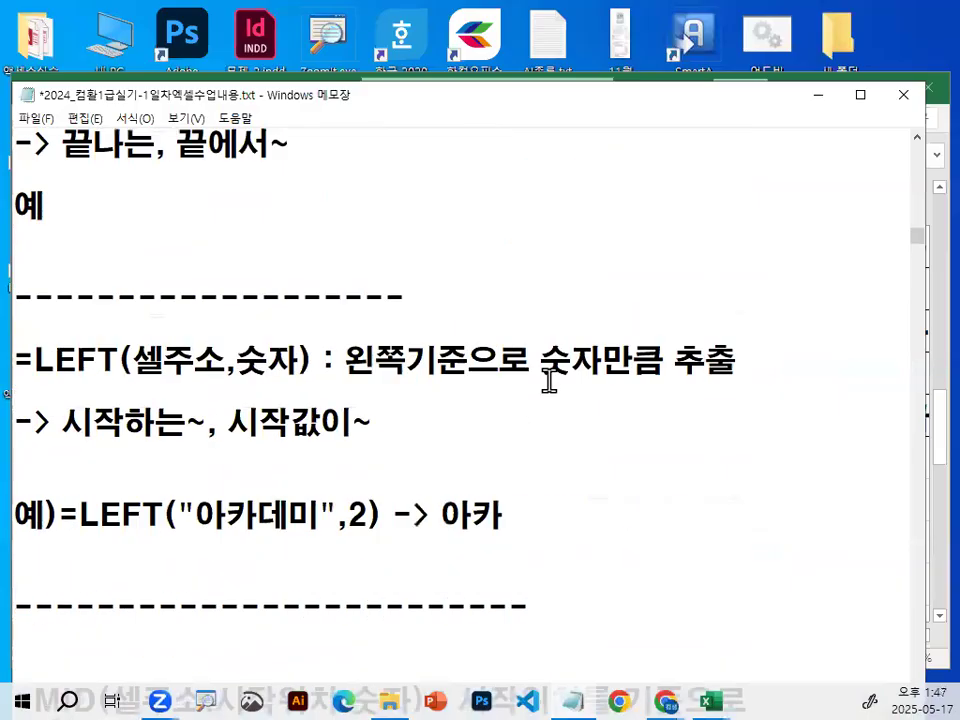
{"action": "left_click_drag", "start_coordinate": [917, 243], "coordinate": [919, 228]}
{"action": "mouse_move", "coordinate": [112, 276]}
{"action": "left_mouse_down"}
{"action": "mouse_move", "coordinate": [10, 285]}
{"action": "mouse_move", "coordinate": [80, 238]}
{"action": "mouse_move", "coordinate": [98, 296]}
{"action": "left_mouse_up"}
{"action": "mouse_move", "coordinate": [183, 276]}
{"action": "left_mouse_down"}
{"action": "mouse_move", "coordinate": [136, 288]}
{"action": "mouse_move", "coordinate": [163, 271]}
{"action": "left_mouse_up"}
{"action": "key", "text": "Escape"}
{"action": "mouse_move", "coordinate": [40, 391]}
{"action": "left_mouse_down"}
{"action": "mouse_move", "coordinate": [268, 390]}
{"action": "mouse_move", "coordinate": [22, 385]}
{"action": "left_mouse_up"}
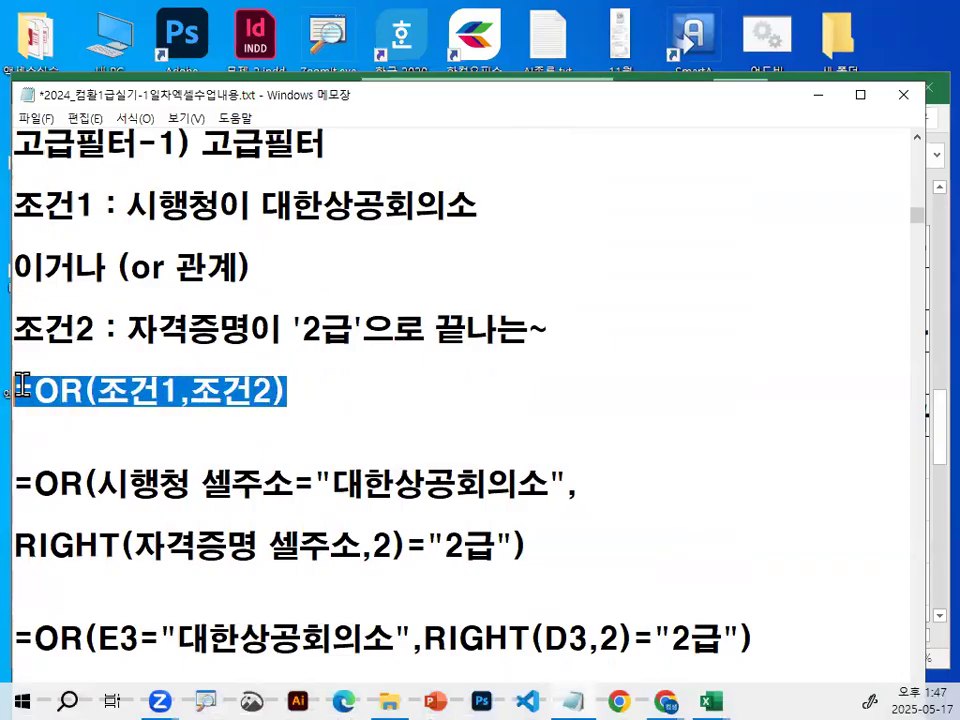
{"action": "left_click", "coordinate": [270, 391]}
Underline 시행청 셀주소 and 대한상공회의소 in red, circle the equals sign and quotation marks between and after them, and clear the marks.
{"action": "scroll", "coordinate": [280, 390], "scroll_direction": "down", "scroll_amount": 1}
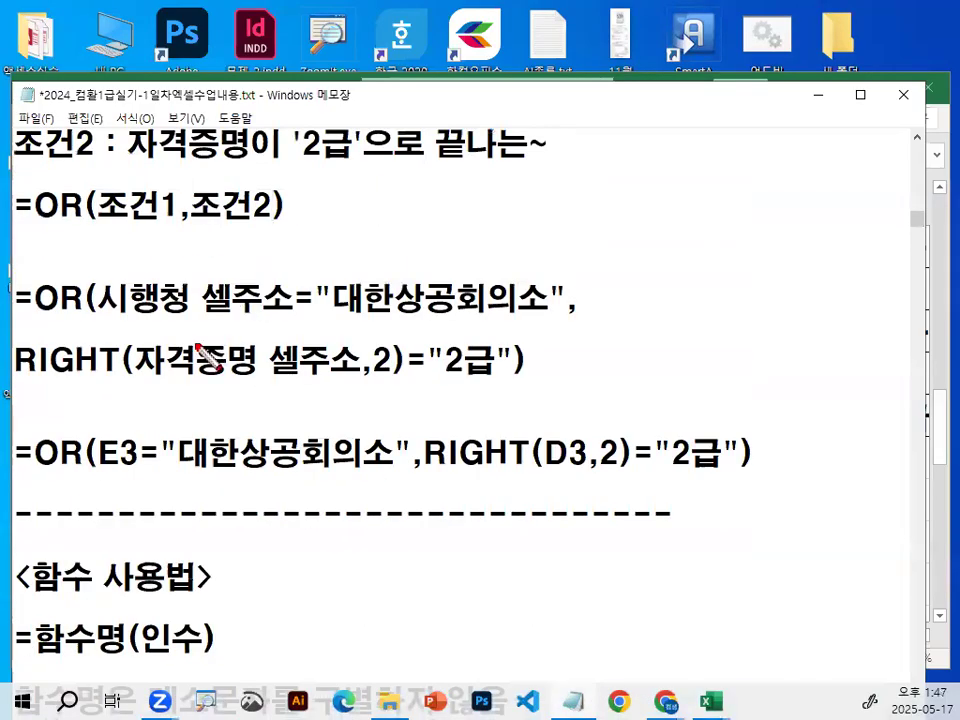
{"action": "left_click_drag", "start_coordinate": [114, 314], "coordinate": [248, 314]}
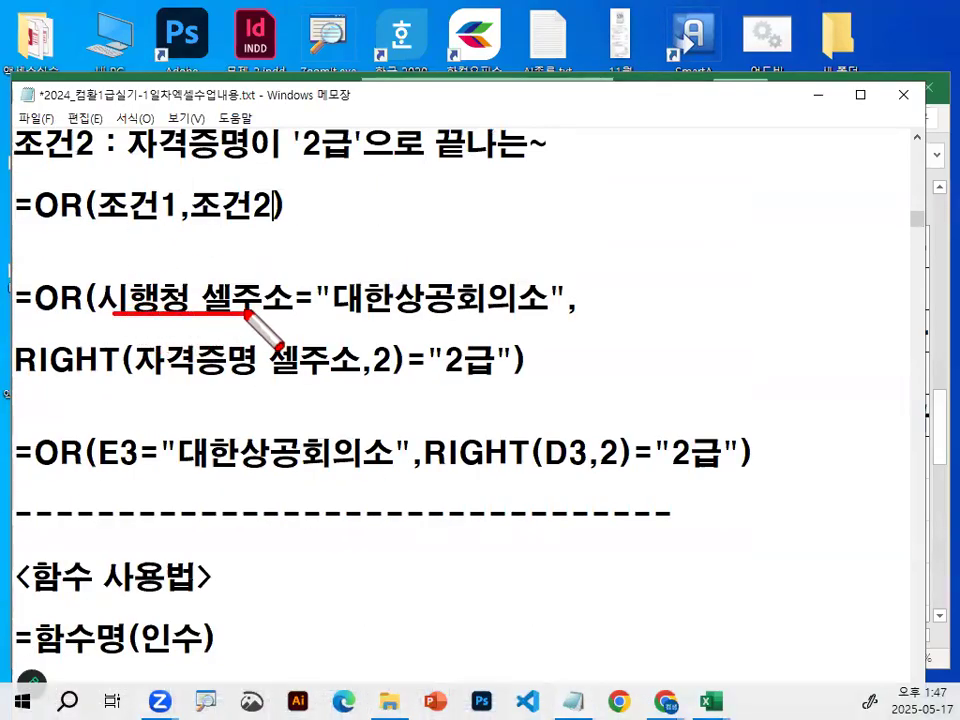
{"action": "mouse_move", "coordinate": [314, 310]}
{"action": "left_mouse_down"}
{"action": "mouse_move", "coordinate": [297, 287]}
{"action": "mouse_move", "coordinate": [358, 318]}
{"action": "mouse_move", "coordinate": [562, 318]}
{"action": "mouse_move", "coordinate": [553, 282]}
{"action": "mouse_move", "coordinate": [550, 292]}
{"action": "left_mouse_up"}
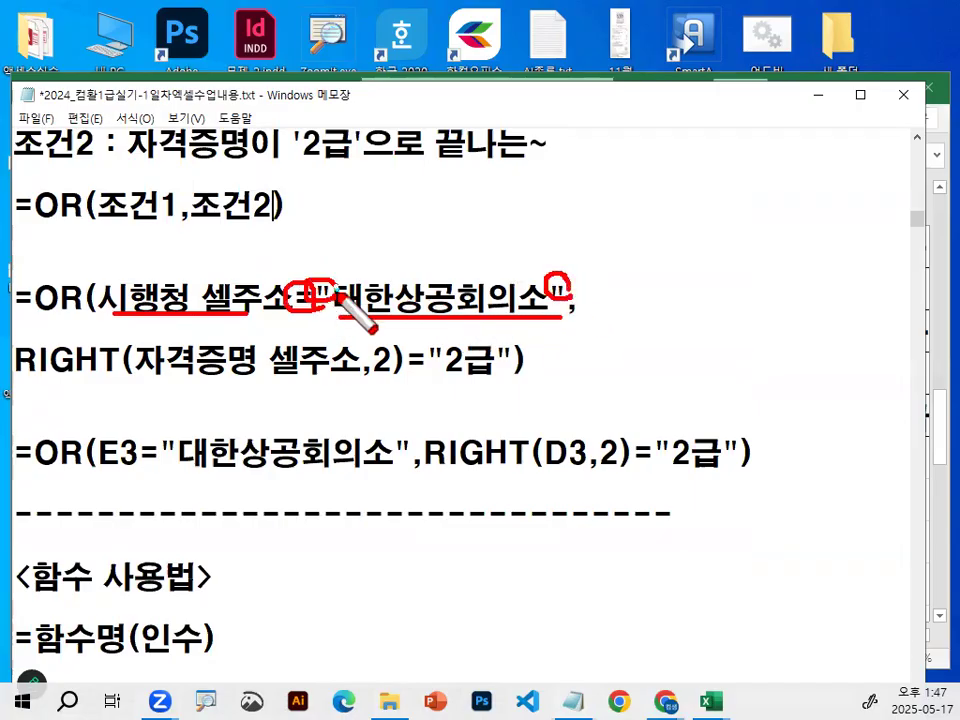
{"action": "key", "text": "Escape"}
Highlight RIGHT in the formula and 끝나는~ in 조건2 alternately to relate the function to the condition wording.
{"action": "left_click_drag", "start_coordinate": [20, 360], "coordinate": [120, 360]}
{"action": "left_click_drag", "start_coordinate": [435, 143], "coordinate": [580, 143]}
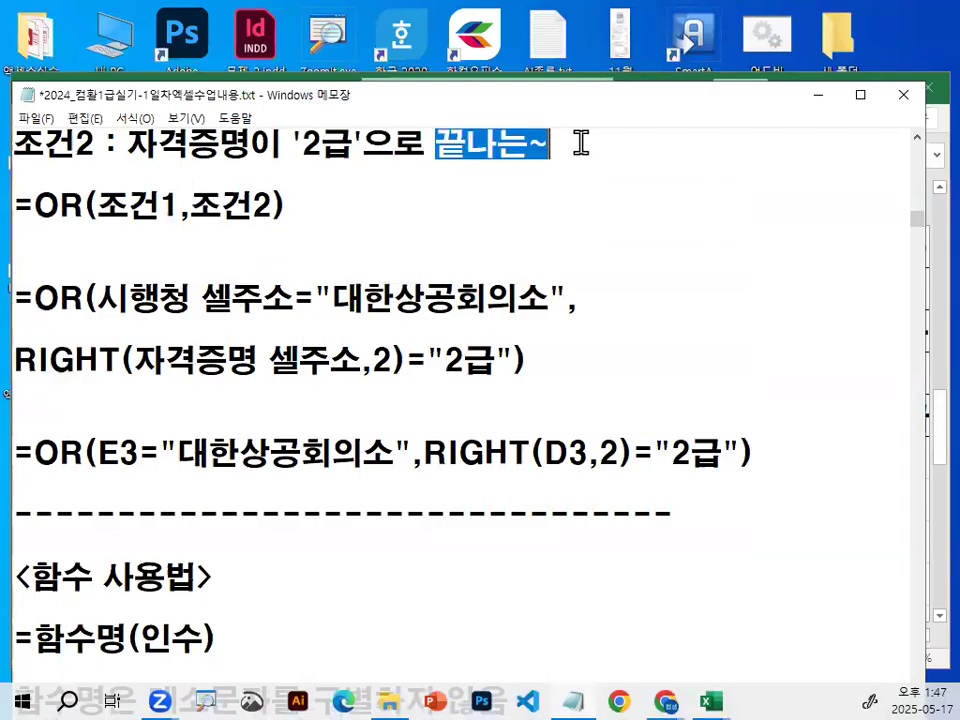
{"action": "left_click_drag", "start_coordinate": [122, 360], "coordinate": [18, 360]}
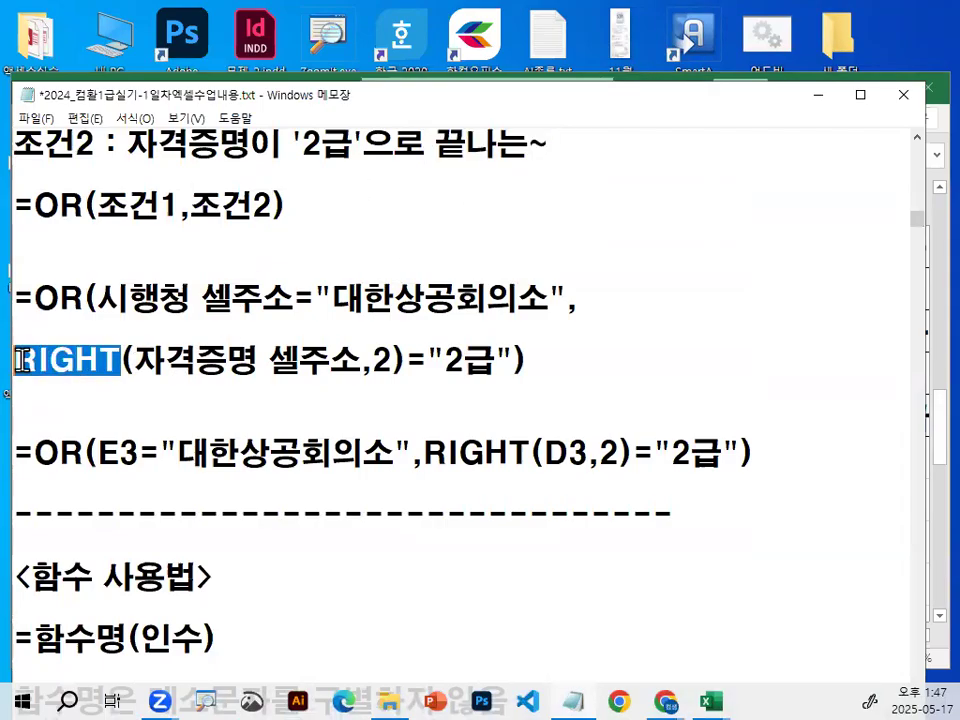
{"action": "left_click_drag", "start_coordinate": [435, 143], "coordinate": [574, 140]}
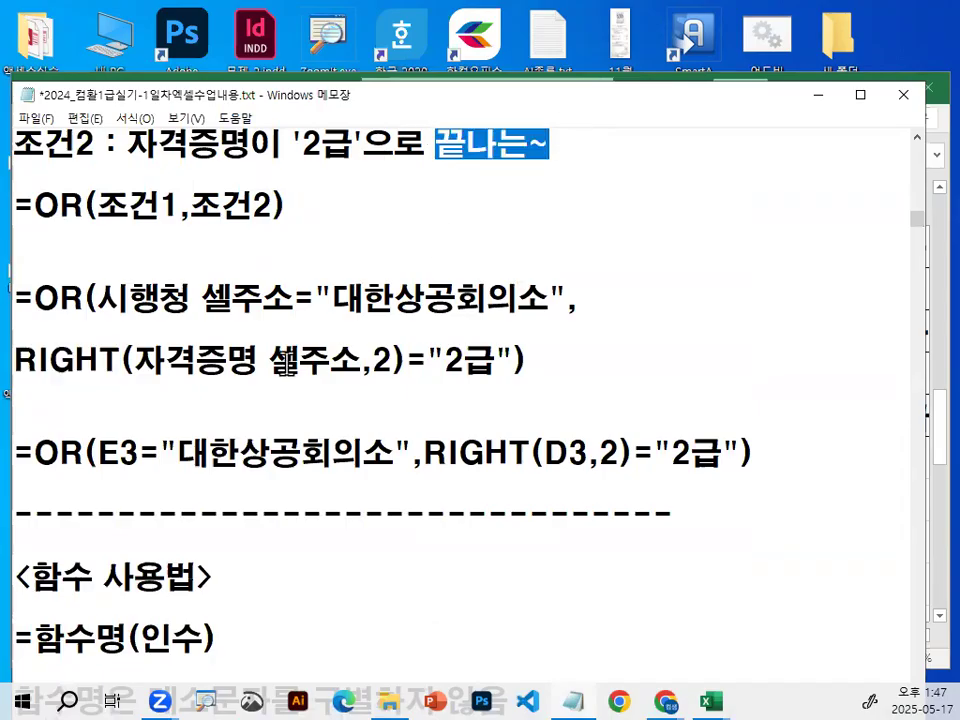
Circle the character count 2 and the comparison text 2급 in the RIGHT expression, write beneath them in red, and clear the marks.
{"action": "left_click_drag", "start_coordinate": [373, 360], "coordinate": [386, 360]}
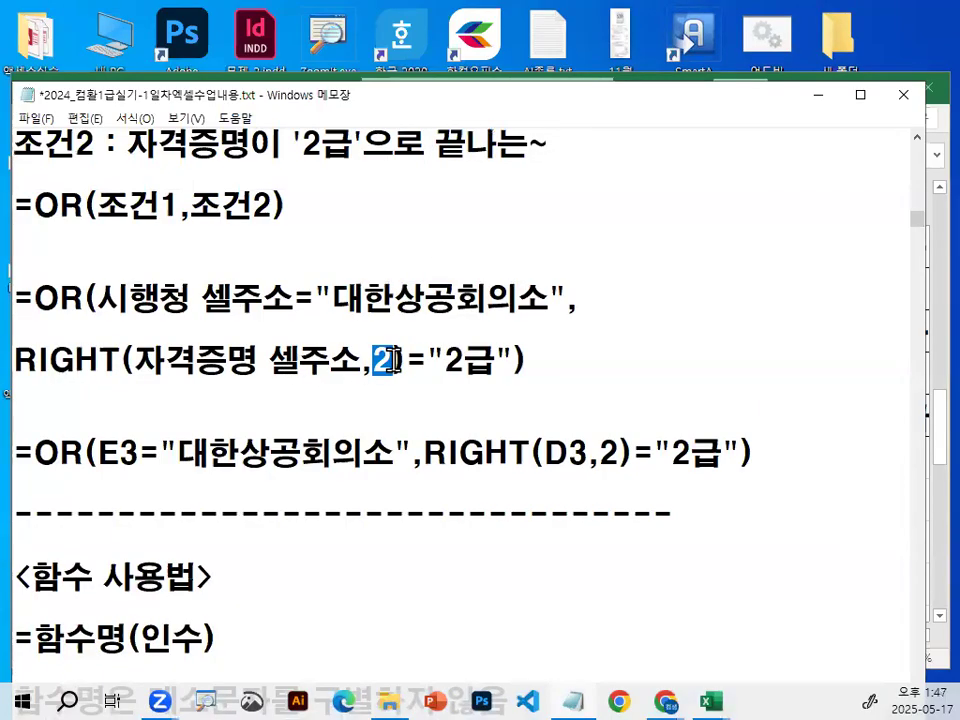
{"action": "mouse_move", "coordinate": [466, 361]}
{"action": "left_mouse_down"}
{"action": "mouse_move", "coordinate": [493, 361]}
{"action": "mouse_move", "coordinate": [492, 377]}
{"action": "left_mouse_up"}
{"action": "left_click", "coordinate": [482, 362]}
{"action": "left_click_drag", "start_coordinate": [372, 367], "coordinate": [391, 370]}
{"action": "left_click_drag", "start_coordinate": [476, 386], "coordinate": [484, 397]}
{"action": "mouse_move", "coordinate": [450, 402]}
{"action": "left_mouse_down"}
{"action": "mouse_move", "coordinate": [504, 402]}
{"action": "mouse_move", "coordinate": [485, 429]}
{"action": "left_mouse_up"}
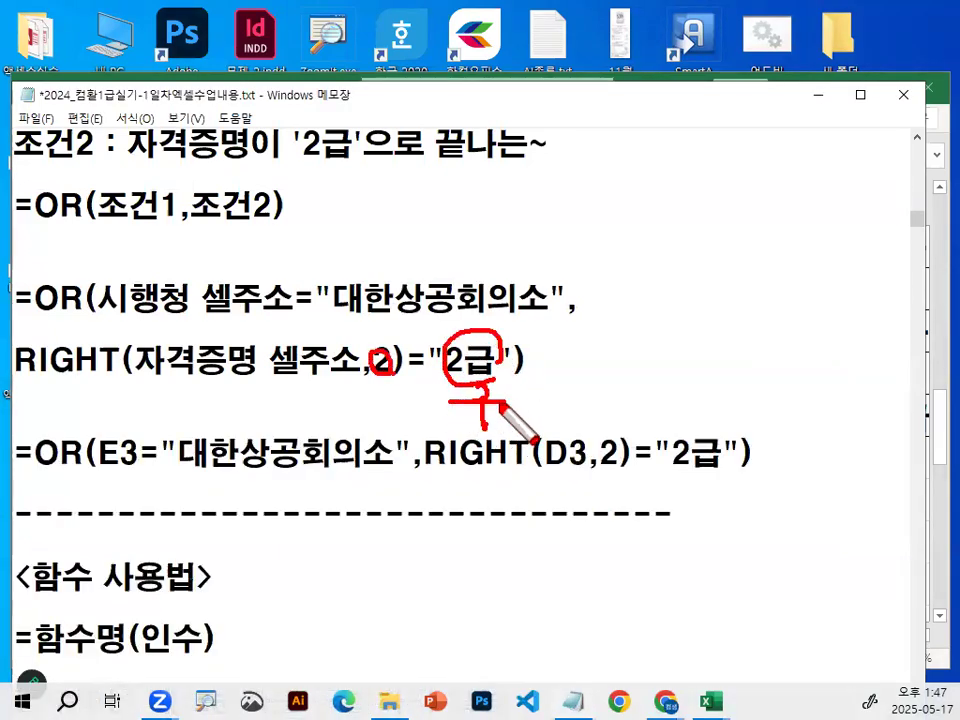
{"action": "left_click_drag", "start_coordinate": [393, 396], "coordinate": [401, 432]}
{"action": "key", "text": "Escape"}
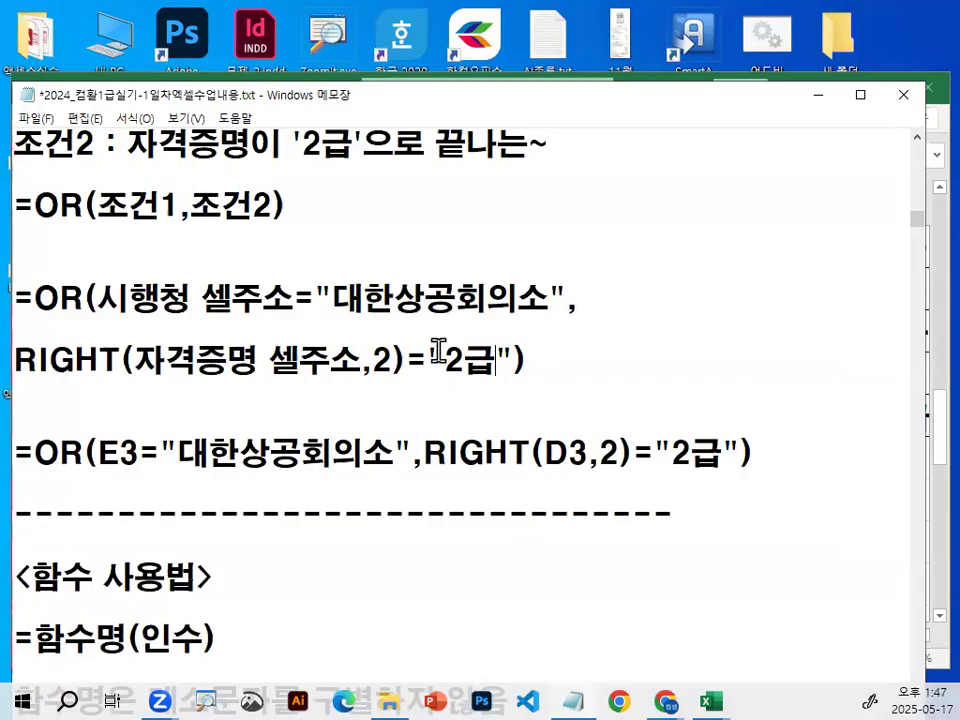
Highlight 2급 and the count 2 in the RIGHT expression, followed by 시행청 셀주소 and its matching E3 reference in the final formula.
{"action": "left_click_drag", "start_coordinate": [452, 358], "coordinate": [492, 355]}
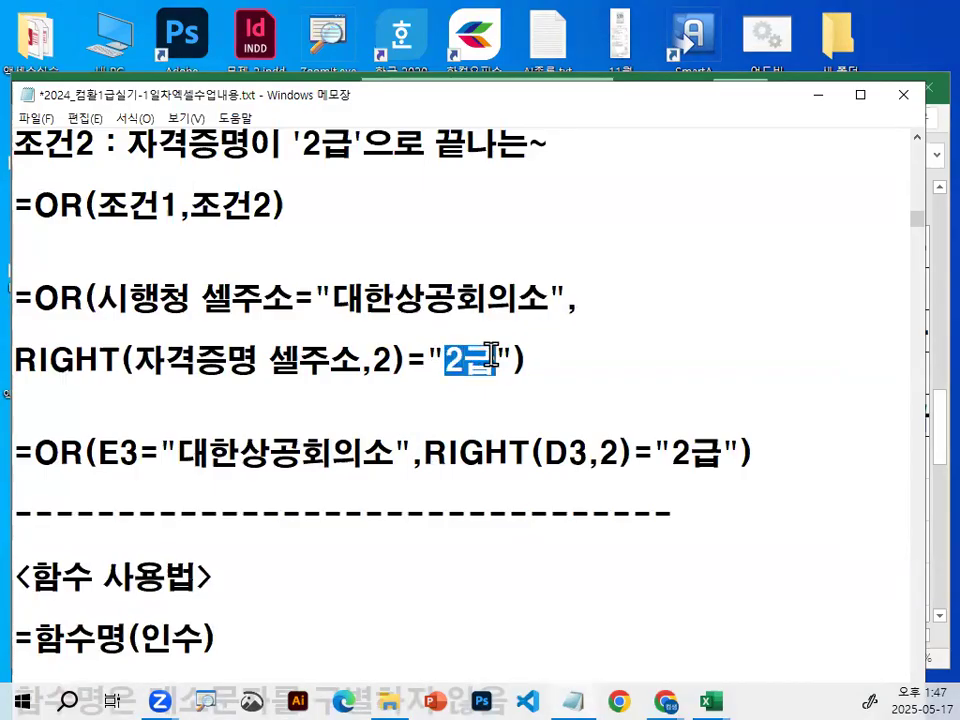
{"action": "double_click", "coordinate": [379, 356]}
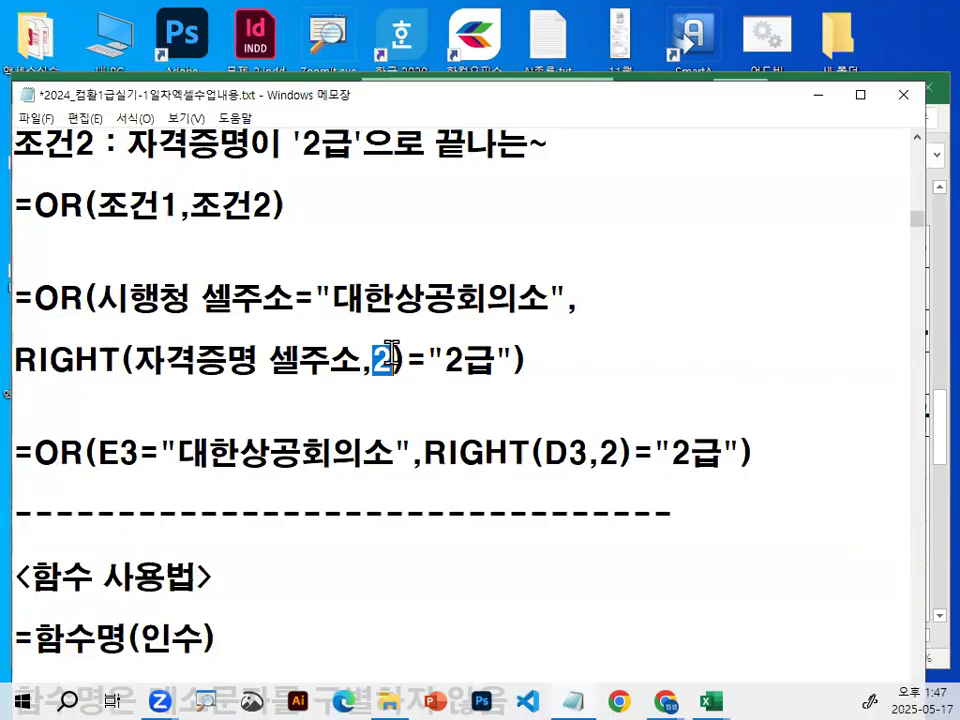
{"action": "left_click_drag", "start_coordinate": [511, 358], "coordinate": [20, 340]}
{"action": "left_click", "coordinate": [143, 300]}
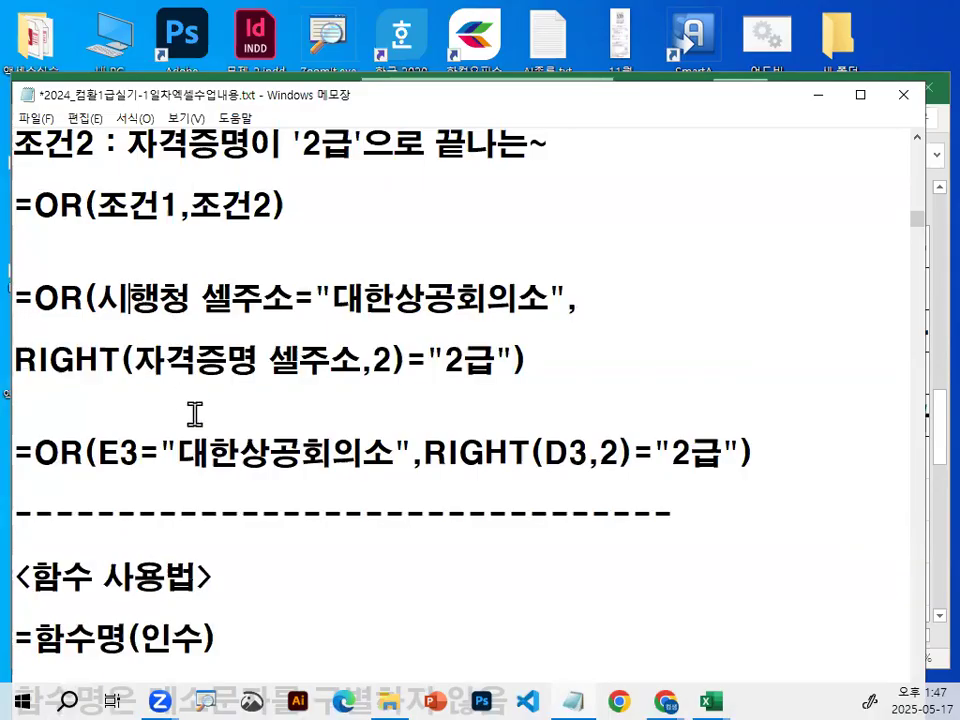
{"action": "left_click_drag", "start_coordinate": [92, 297], "coordinate": [299, 300]}
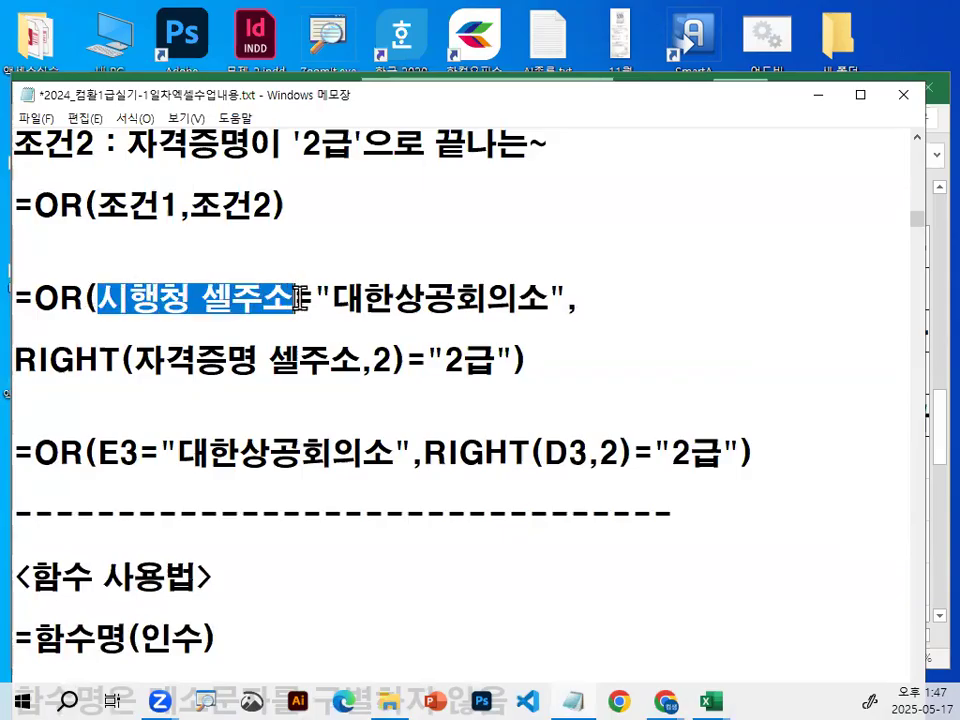
{"action": "left_click_drag", "start_coordinate": [90, 455], "coordinate": [140, 455]}
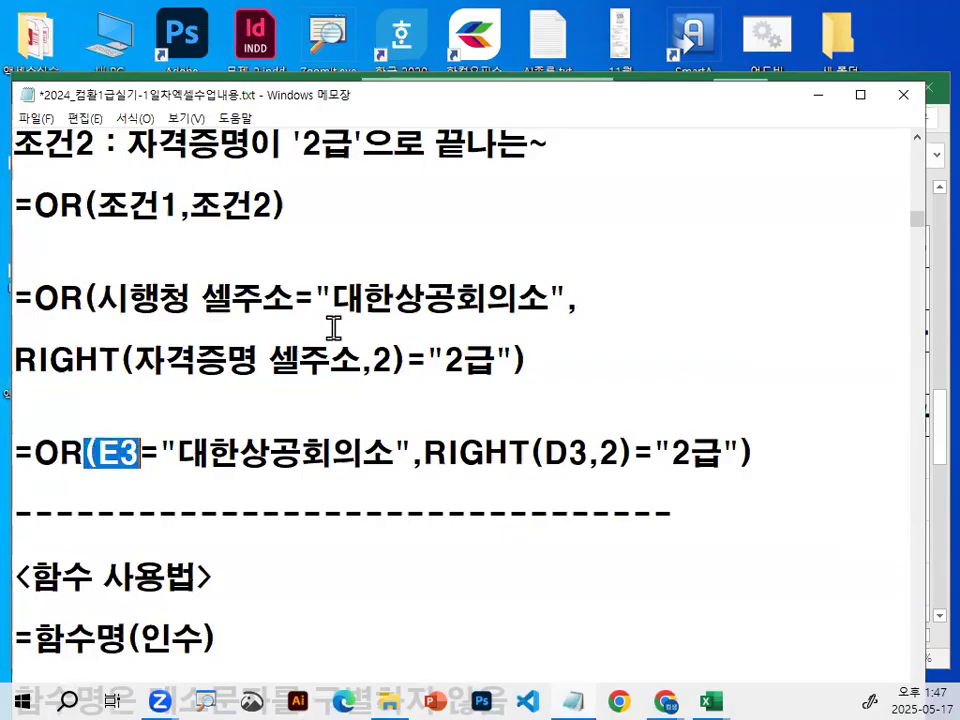
Return to the 출제유형01_문제.xlsm worksheet, select the 시행청 header in E2, cross it out in red, and clear the marks.
{"action": "left_click", "coordinate": [817, 95]}
{"action": "left_click_drag", "start_coordinate": [935, 418], "coordinate": [935, 218]}
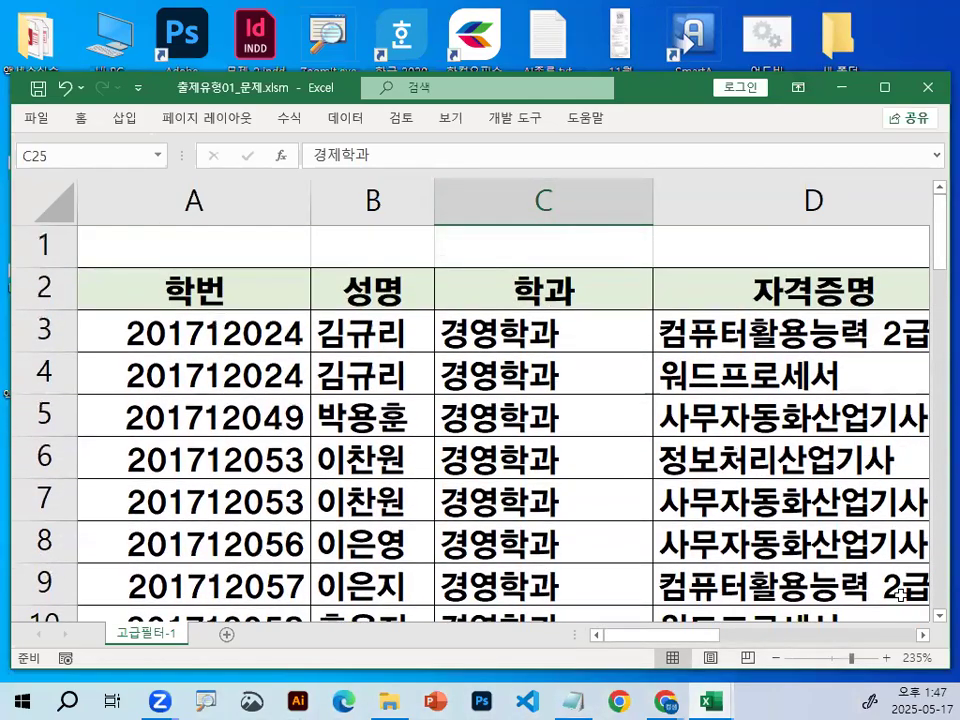
{"action": "left_click", "coordinate": [925, 636]}
{"action": "left_click", "coordinate": [925, 636]}
{"action": "left_click", "coordinate": [925, 636]}
{"action": "left_click", "coordinate": [629, 312]}
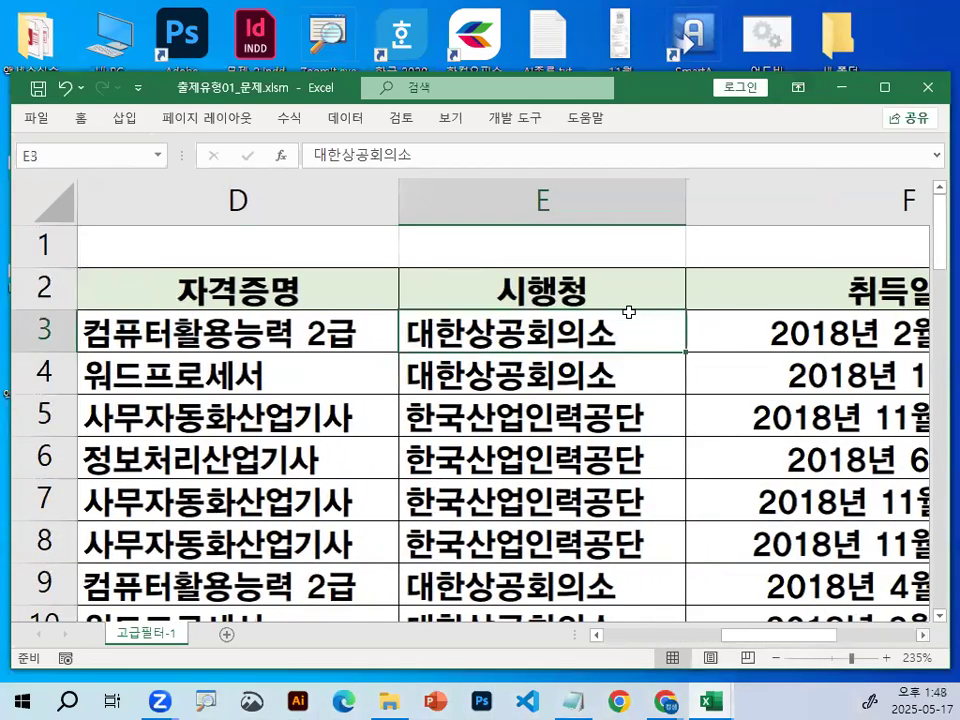
{"action": "left_click", "coordinate": [572, 287]}
{"action": "left_click_drag", "start_coordinate": [584, 257], "coordinate": [504, 312]}
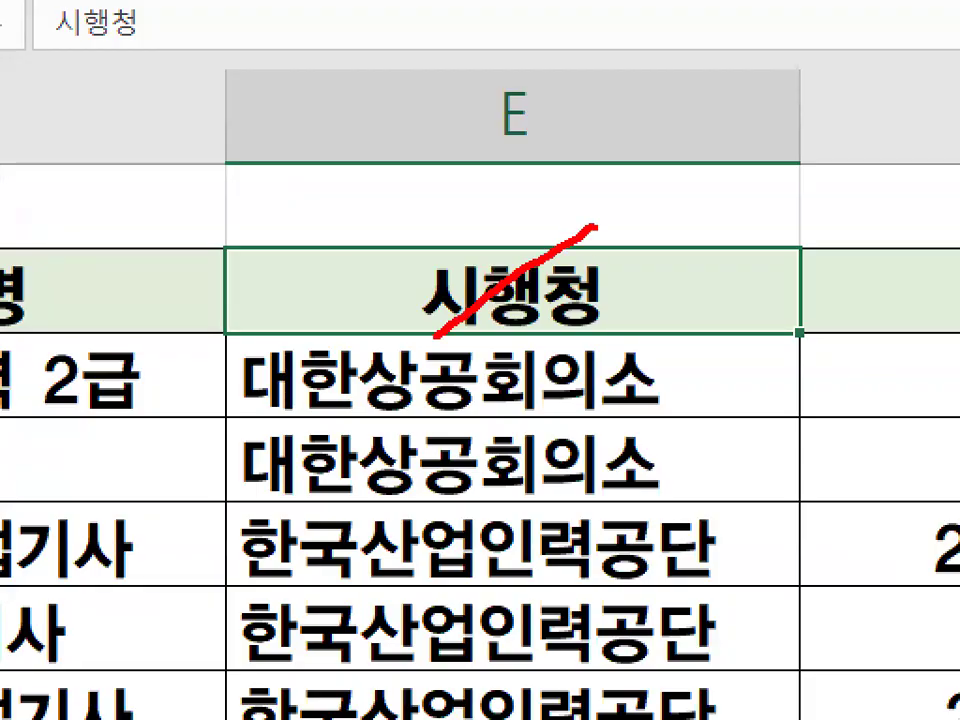
{"action": "left_click_drag", "start_coordinate": [421, 237], "coordinate": [570, 360]}
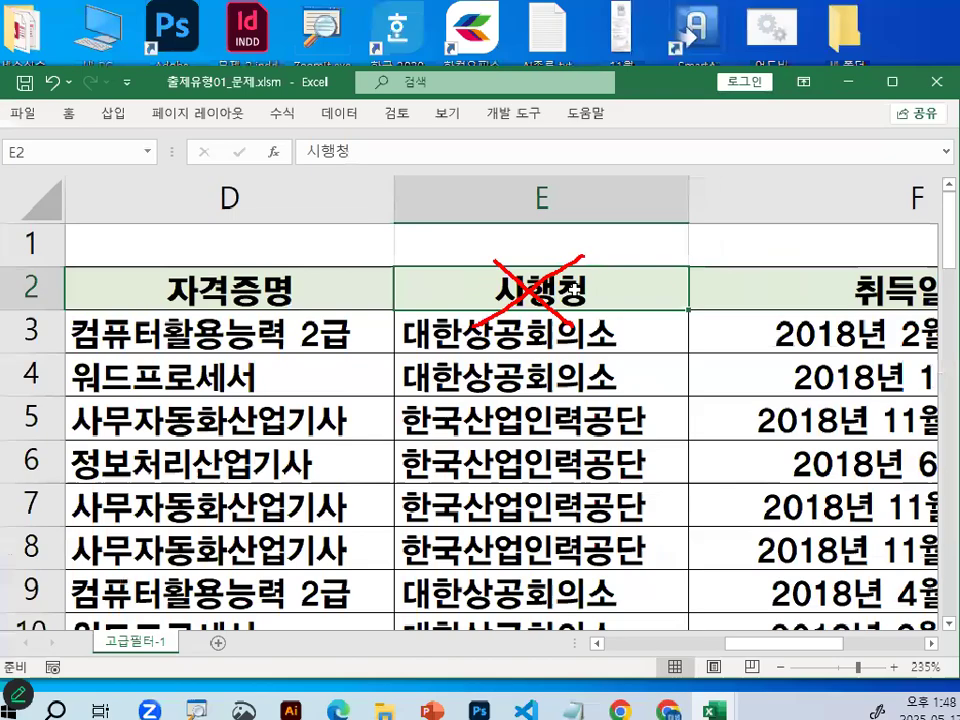
{"action": "key", "text": "Escape"}
Select the first 시행청 data cell E3, circle and tick it in red, and clear the marks.
{"action": "left_click", "coordinate": [629, 380]}
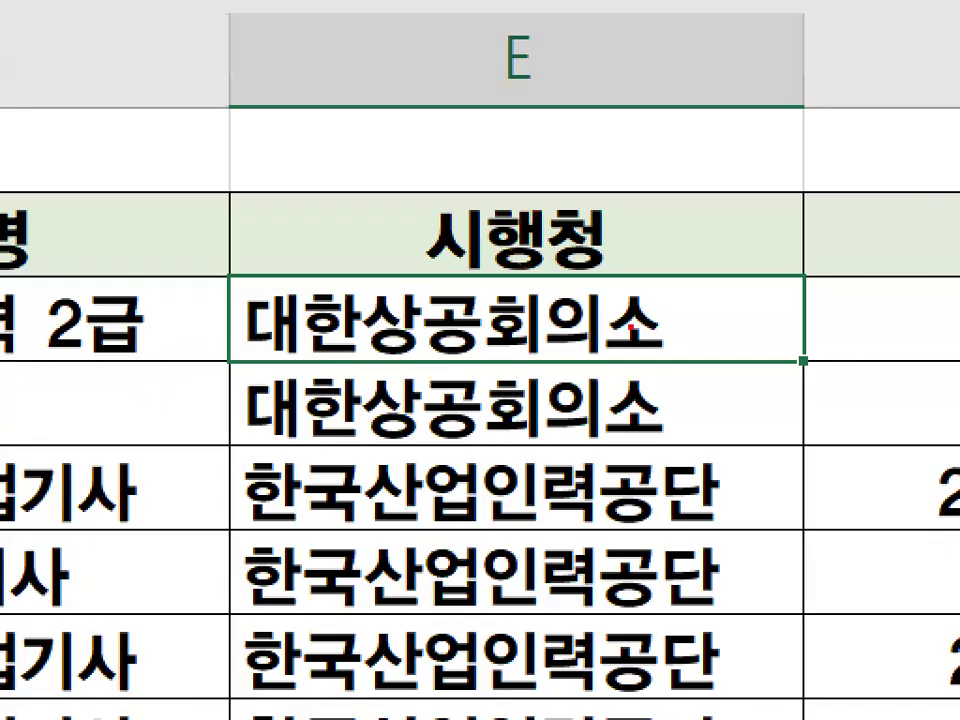
{"action": "mouse_move", "coordinate": [671, 324]}
{"action": "left_mouse_down"}
{"action": "mouse_move", "coordinate": [561, 274]}
{"action": "mouse_move", "coordinate": [583, 368]}
{"action": "left_mouse_up"}
{"action": "left_click_drag", "start_coordinate": [506, 298], "coordinate": [666, 62]}
{"action": "key", "text": "Escape"}
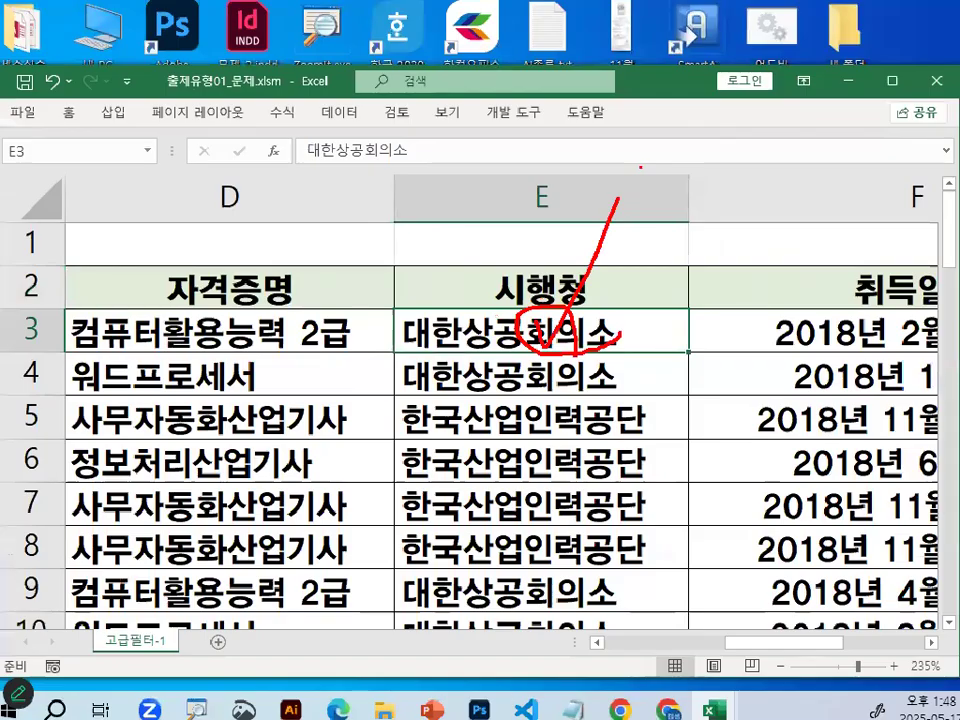
Switch to the Notepad notes, highlight RIGHT in the final formula and in the expression above it, and move the notes window down.
{"action": "left_click", "coordinate": [573, 709]}
{"action": "left_click", "coordinate": [465, 452]}
{"action": "left_click_drag", "start_coordinate": [431, 455], "coordinate": [550, 452]}
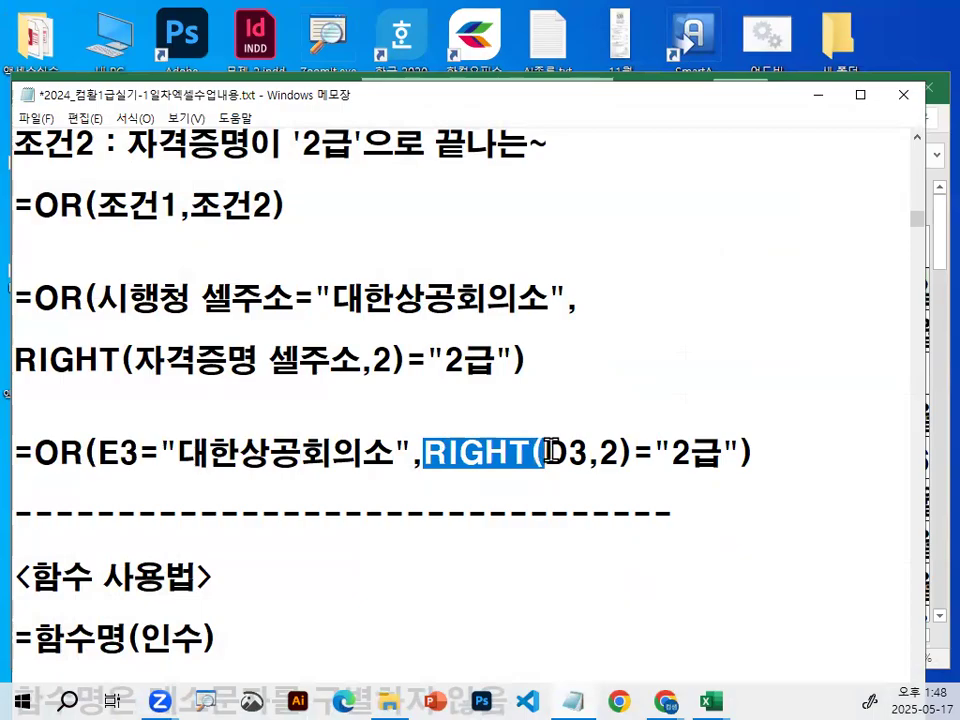
{"action": "left_click_drag", "start_coordinate": [141, 359], "coordinate": [14, 359]}
{"action": "left_click_drag", "start_coordinate": [732, 107], "coordinate": [732, 191]}
Return to the Excel worksheet, select the first 자격증명 data cell D3, circle and tick it in red, and clear the marks.
{"action": "left_click", "coordinate": [703, 146]}
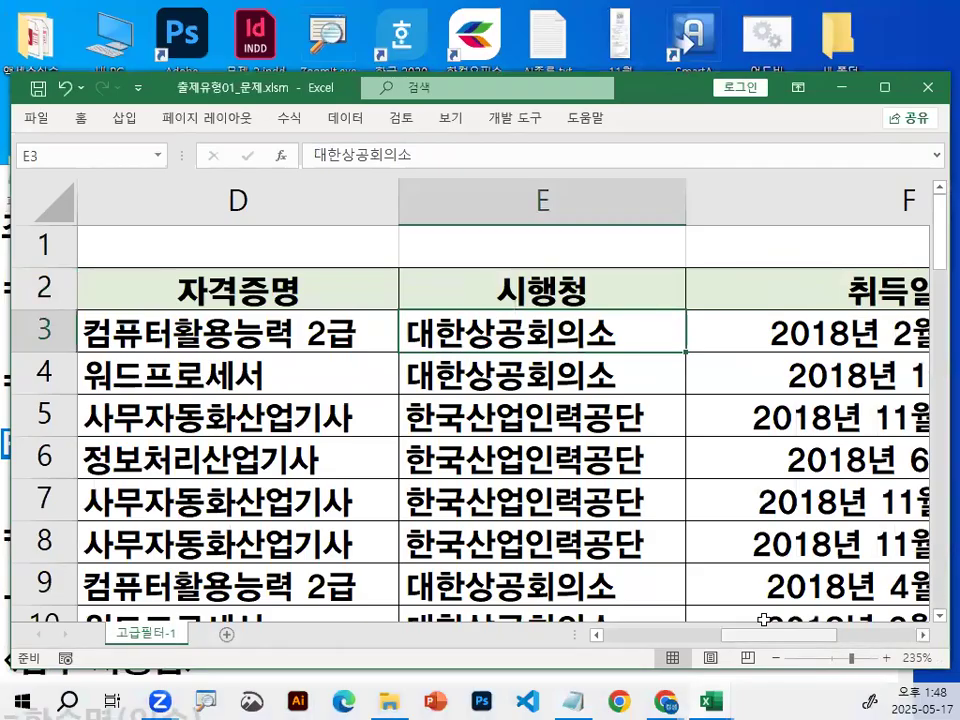
{"action": "left_click", "coordinate": [140, 338]}
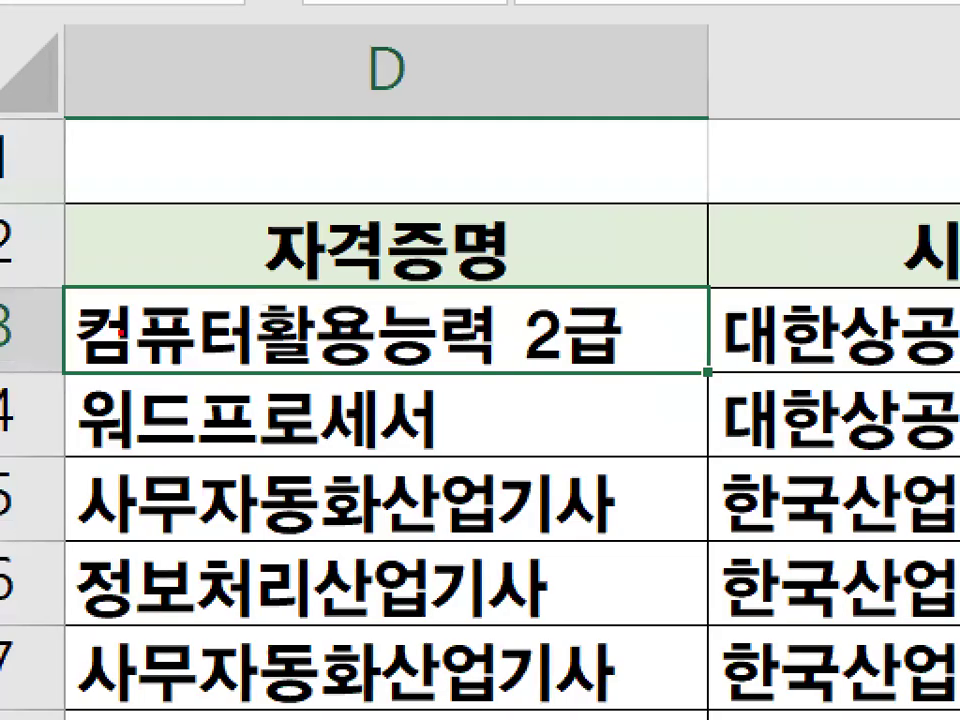
{"action": "mouse_move", "coordinate": [456, 348]}
{"action": "left_mouse_down"}
{"action": "mouse_move", "coordinate": [419, 286]}
{"action": "mouse_move", "coordinate": [437, 386]}
{"action": "left_mouse_up"}
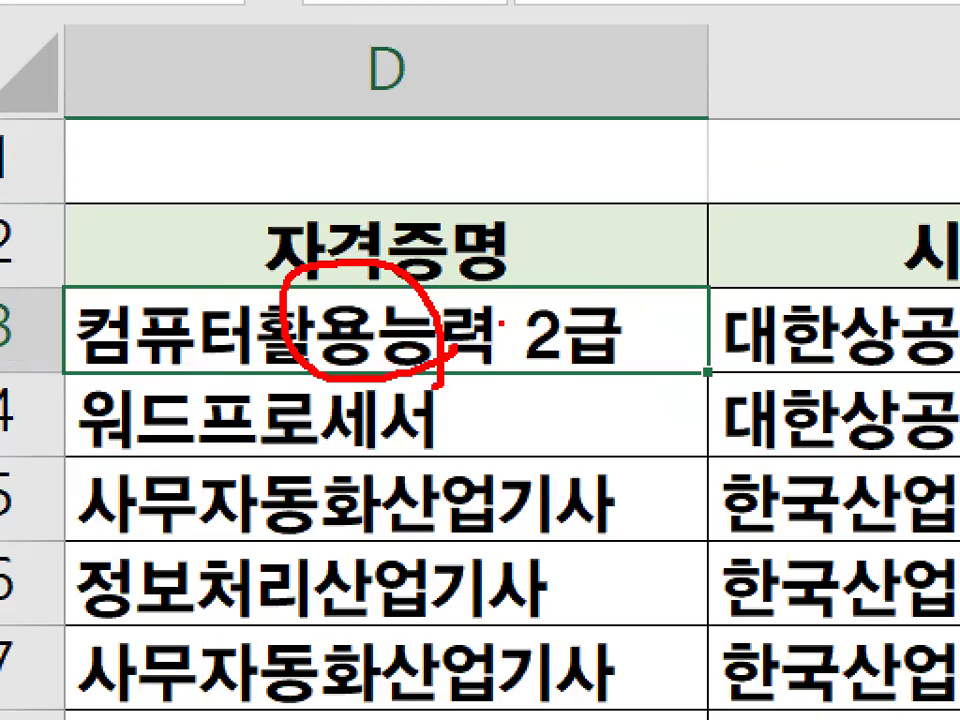
{"action": "left_click_drag", "start_coordinate": [504, 322], "coordinate": [612, 174]}
{"action": "mouse_move", "coordinate": [514, 371]}
{"action": "left_mouse_down"}
{"action": "mouse_move", "coordinate": [446, 285]}
{"action": "mouse_move", "coordinate": [570, 371]}
{"action": "left_mouse_up"}
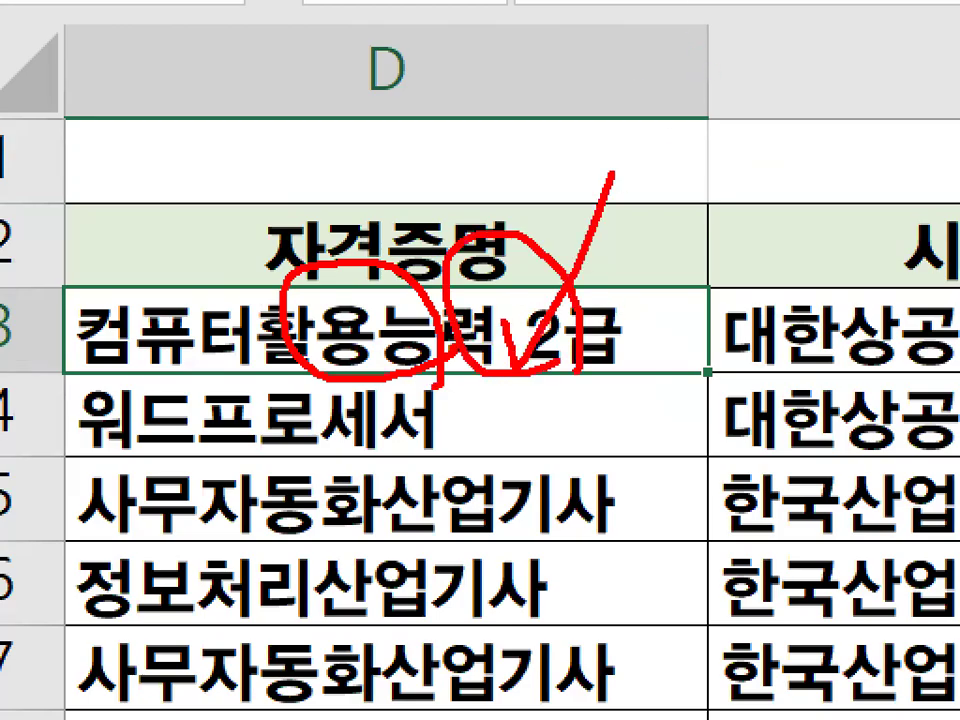
{"action": "key", "text": "Escape"}
Switch to the Notepad notes and highlight the comparison text 2급 in the RIGHT expression.
{"action": "left_click", "coordinate": [578, 698]}
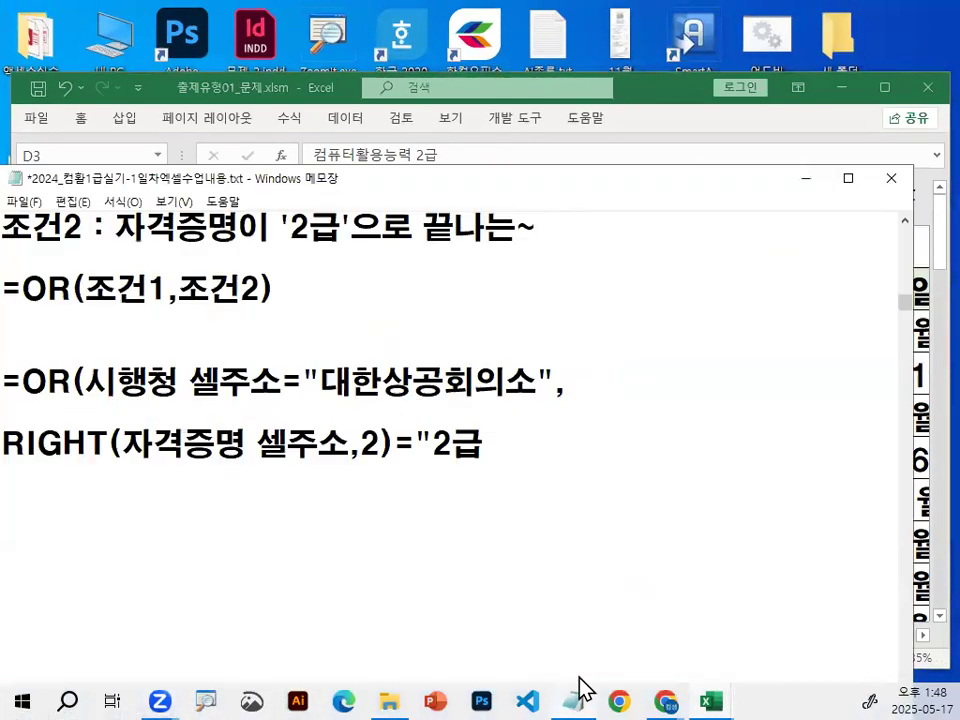
{"action": "left_click_drag", "start_coordinate": [363, 446], "coordinate": [501, 444]}
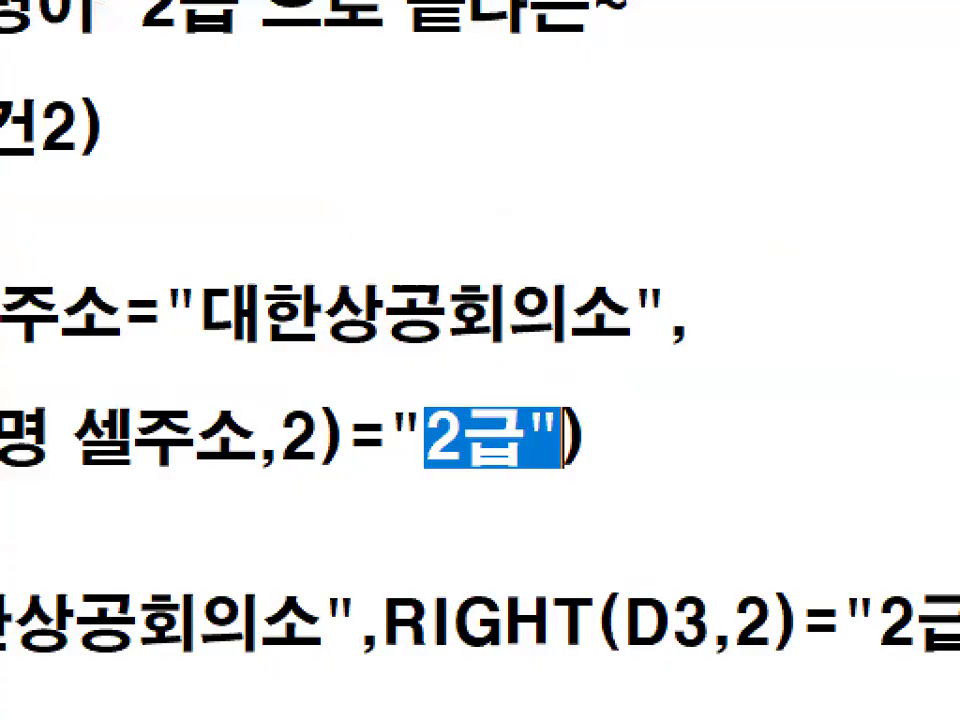
Circle the quotation marks around 2급 in the RIGHT expression in red, and clear the marks.
{"action": "left_click_drag", "start_coordinate": [390, 440], "coordinate": [425, 444]}
{"action": "left_click_drag", "start_coordinate": [588, 435], "coordinate": [580, 453]}
{"action": "key", "text": "Escape"}
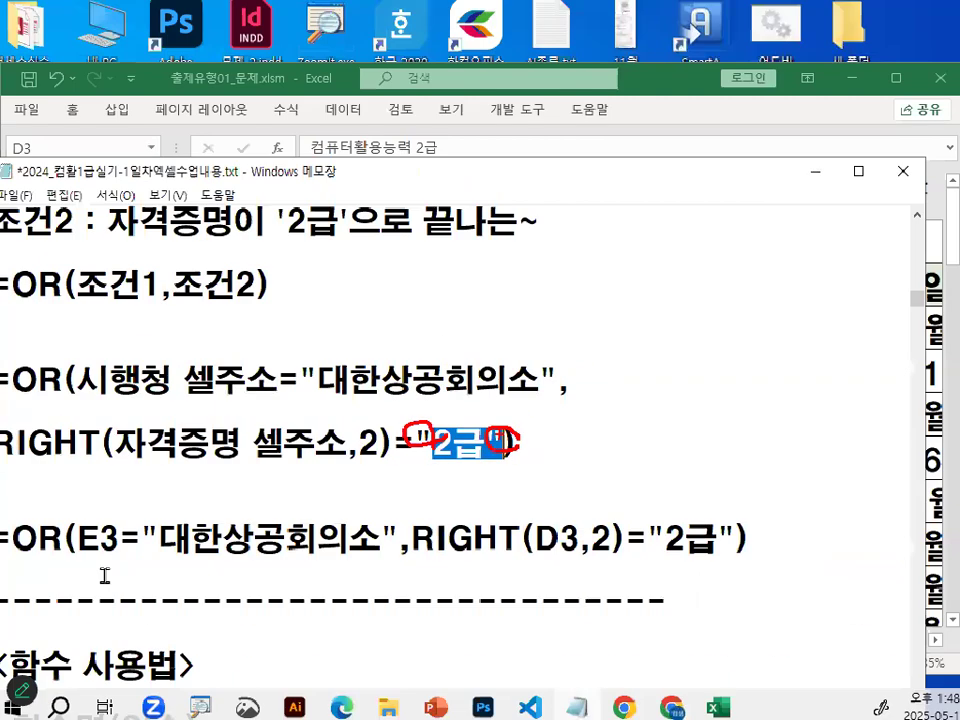
Underline the final OR formula in the notes in red, mark its E3 and D3 references, and clear the marks.
{"action": "scroll", "coordinate": [63, 541], "scroll_direction": "down", "scroll_amount": 1}
{"action": "scroll", "coordinate": [63, 541], "scroll_direction": "down", "scroll_amount": 1}
{"action": "key", "text": "ctrl+2"}
{"action": "left_click_drag", "start_coordinate": [22, 372], "coordinate": [752, 371]}
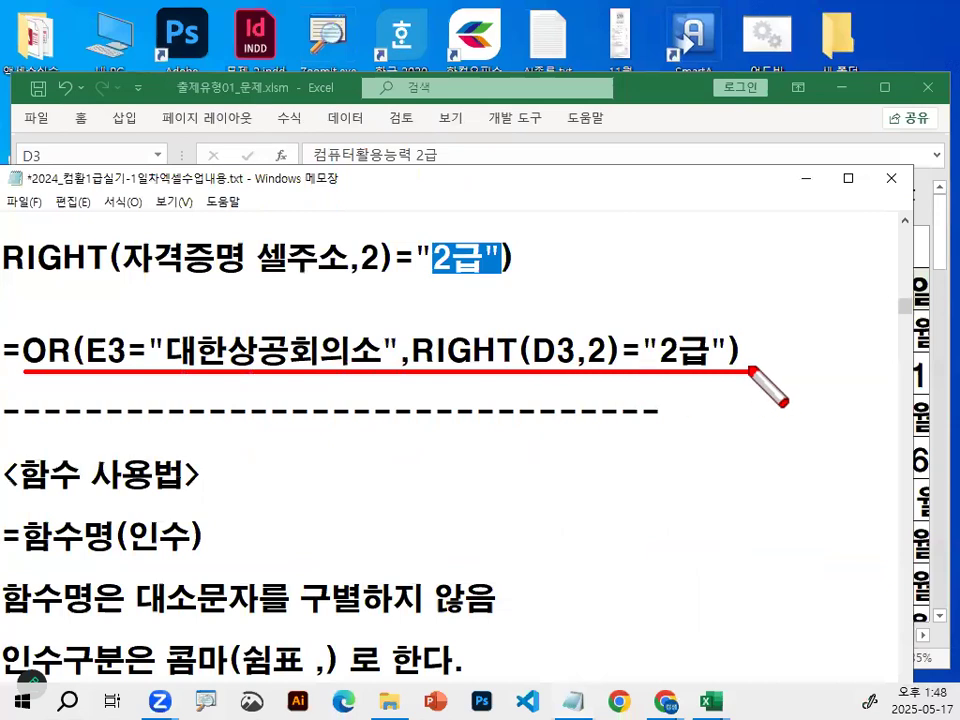
{"action": "mouse_move", "coordinate": [137, 362]}
{"action": "left_mouse_down"}
{"action": "mouse_move", "coordinate": [72, 345]}
{"action": "mouse_move", "coordinate": [133, 340]}
{"action": "left_mouse_up"}
{"action": "mouse_move", "coordinate": [573, 354]}
{"action": "left_mouse_down"}
{"action": "mouse_move", "coordinate": [548, 324]}
{"action": "mouse_move", "coordinate": [574, 358]}
{"action": "left_mouse_up"}
{"action": "key", "text": "Escape"}
Go on to the advanced filter procedure in the notes and highlight step 1, 조건을 입력.
{"action": "scroll", "coordinate": [366, 352], "scroll_direction": "down", "scroll_amount": 1}
{"action": "scroll", "coordinate": [366, 352], "scroll_direction": "down", "scroll_amount": 15}
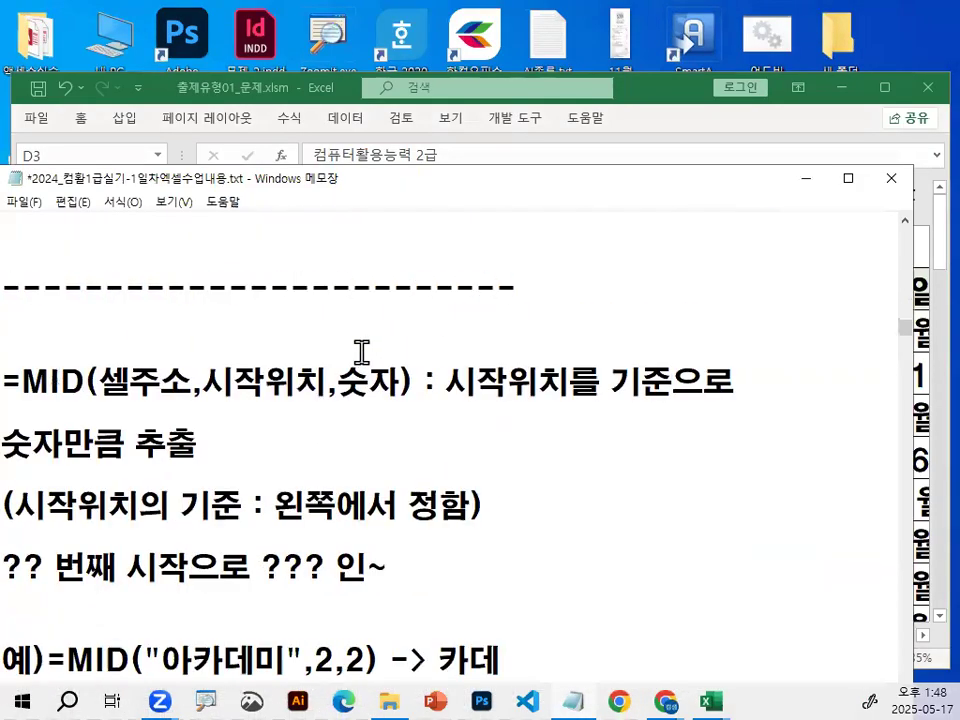
{"action": "scroll", "coordinate": [341, 349], "scroll_direction": "down", "scroll_amount": 3}
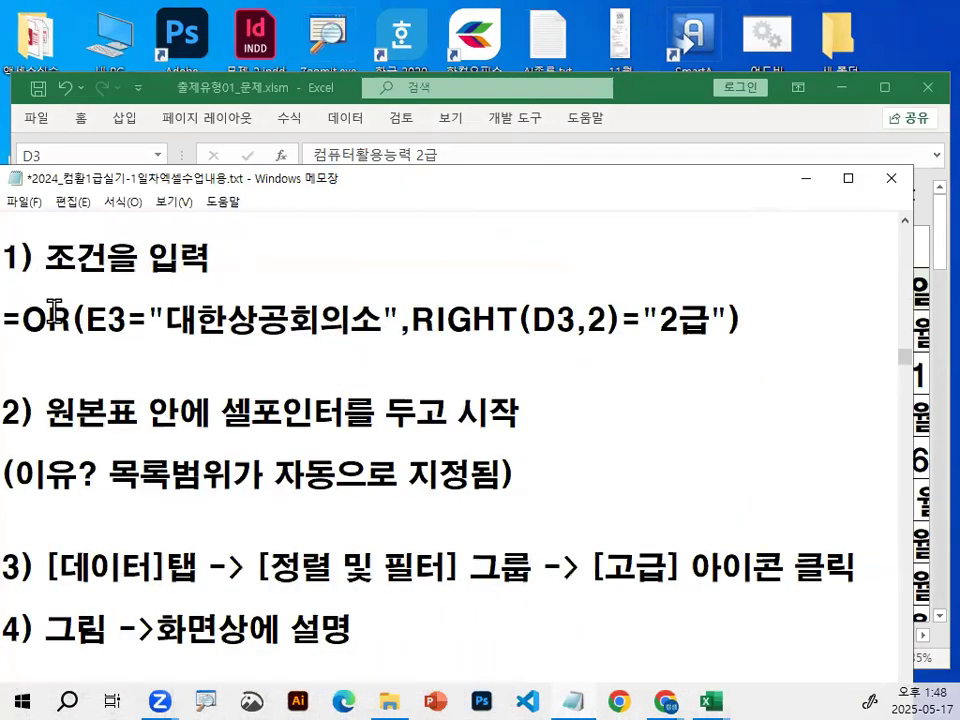
{"action": "scroll", "coordinate": [52, 300], "scroll_direction": "up", "scroll_amount": 1}
{"action": "left_click_drag", "start_coordinate": [48, 355], "coordinate": [253, 349]}
{"action": "left_click", "coordinate": [229, 412]}
Highlight step 2 about placing the cell pointer in the source table, underline 목록범위 and 자동으로 지정됨, and circle 이유.
{"action": "scroll", "coordinate": [193, 547], "scroll_direction": "down", "scroll_amount": 2}
{"action": "left_click_drag", "start_coordinate": [45, 320], "coordinate": [561, 326]}
{"action": "left_click_drag", "start_coordinate": [125, 402], "coordinate": [478, 404]}
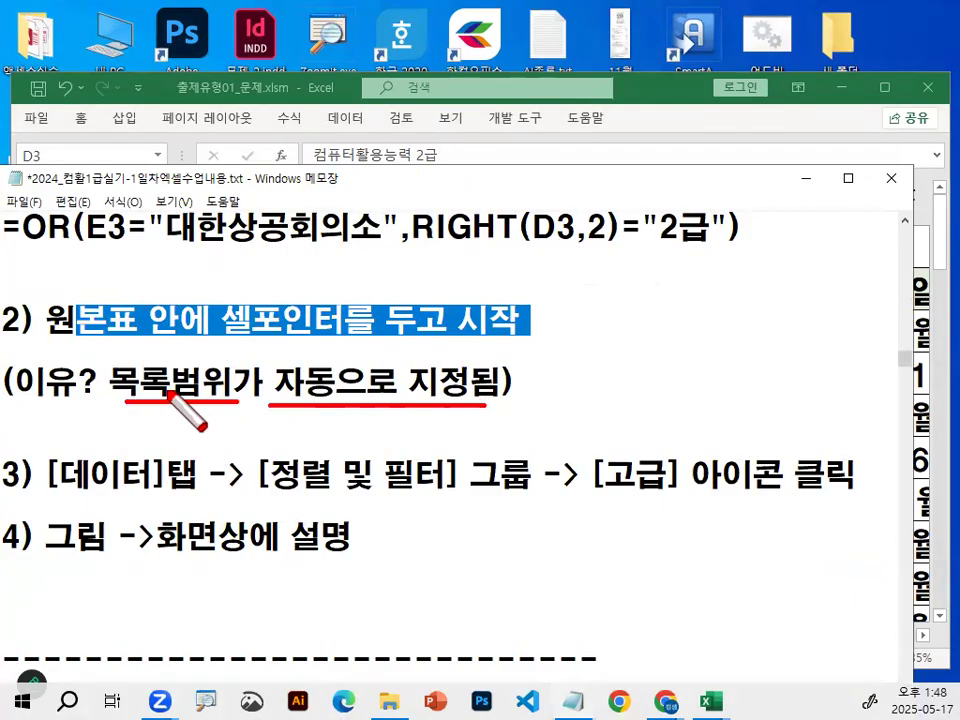
{"action": "mouse_move", "coordinate": [72, 350]}
{"action": "left_mouse_down"}
{"action": "mouse_move", "coordinate": [30, 400]}
{"action": "mouse_move", "coordinate": [86, 384]}
{"action": "left_mouse_up"}
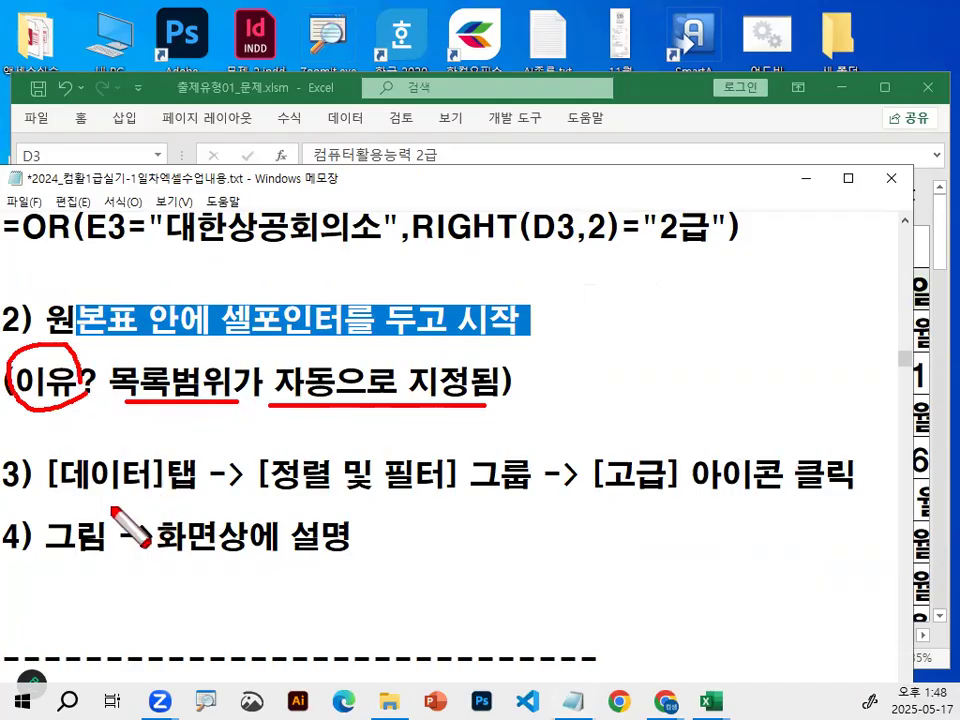
Circle 데이터 in step 3, underline the 정렬 및 필터 group and 고급 icon text, and clear the marks.
{"action": "left_click_drag", "start_coordinate": [47, 503], "coordinate": [150, 503]}
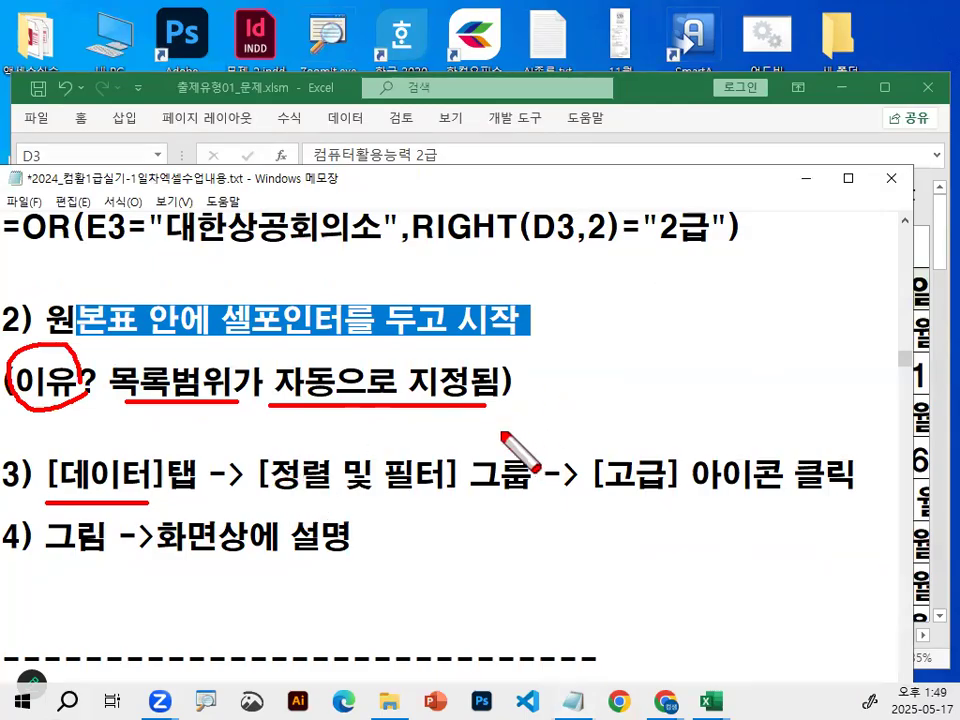
{"action": "mouse_move", "coordinate": [123, 449]}
{"action": "left_mouse_down"}
{"action": "mouse_move", "coordinate": [157, 484]}
{"action": "mouse_move", "coordinate": [152, 494]}
{"action": "left_mouse_up"}
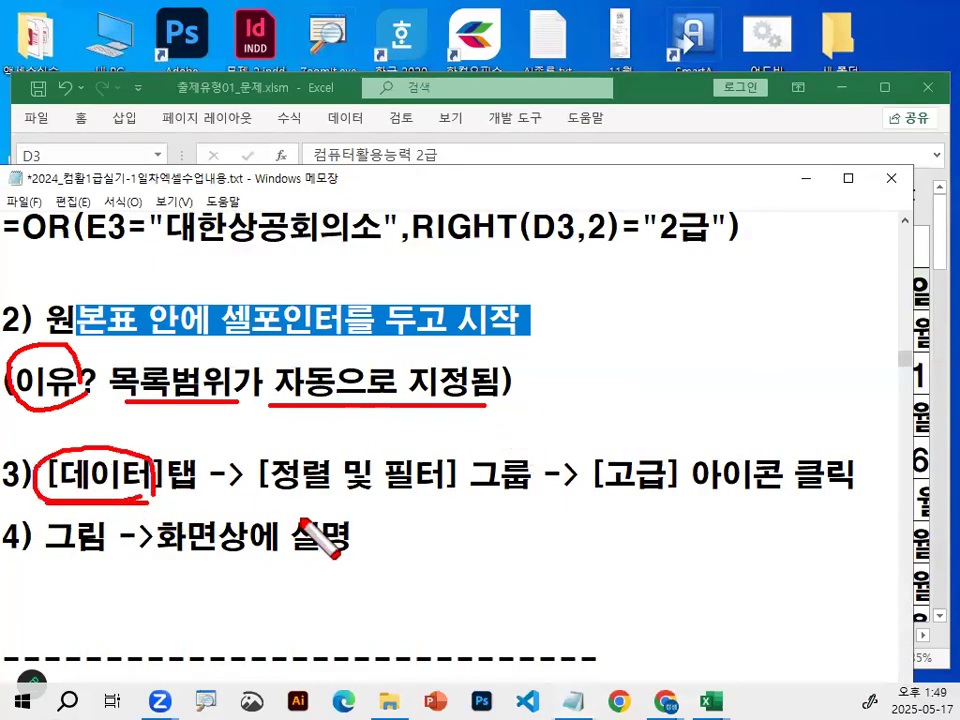
{"action": "left_click_drag", "start_coordinate": [258, 490], "coordinate": [852, 492]}
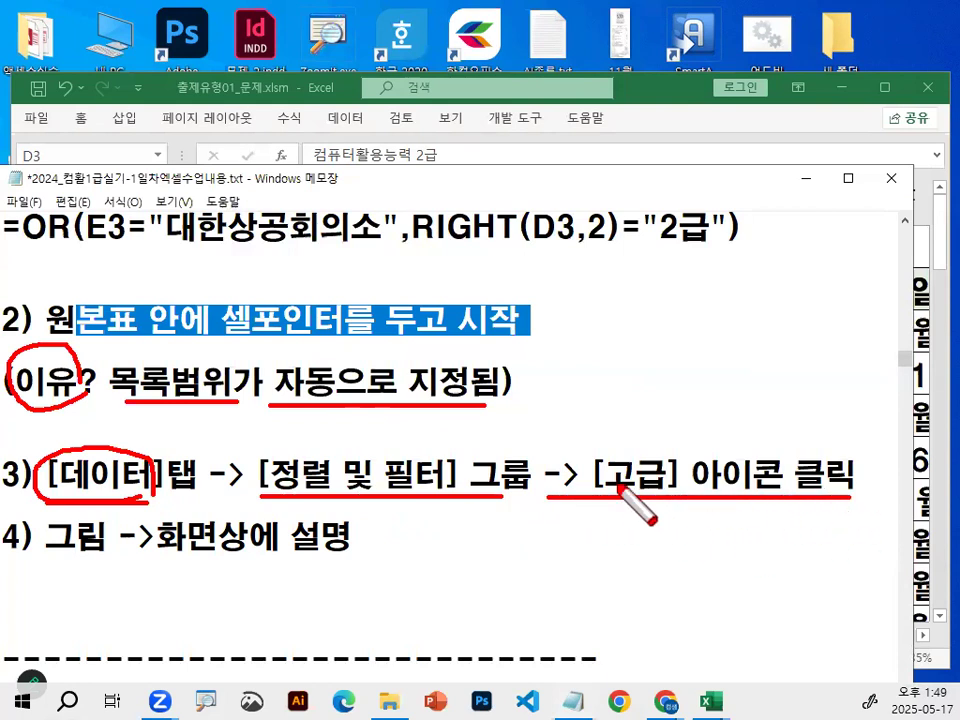
{"action": "left_click_drag", "start_coordinate": [627, 440], "coordinate": [706, 378]}
{"action": "key", "text": "Escape"}
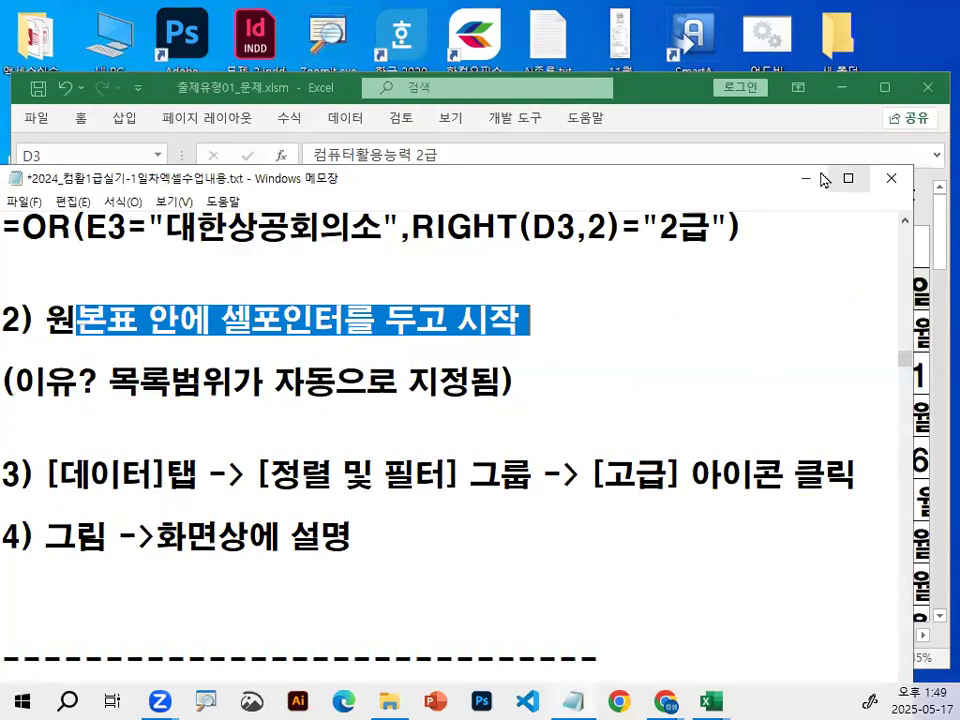
Return to the worksheet, open the advanced filter from cell D5 in the source table, and circle its list range in red.
{"action": "left_click", "coordinate": [805, 179]}
{"action": "left_click", "coordinate": [392, 418]}
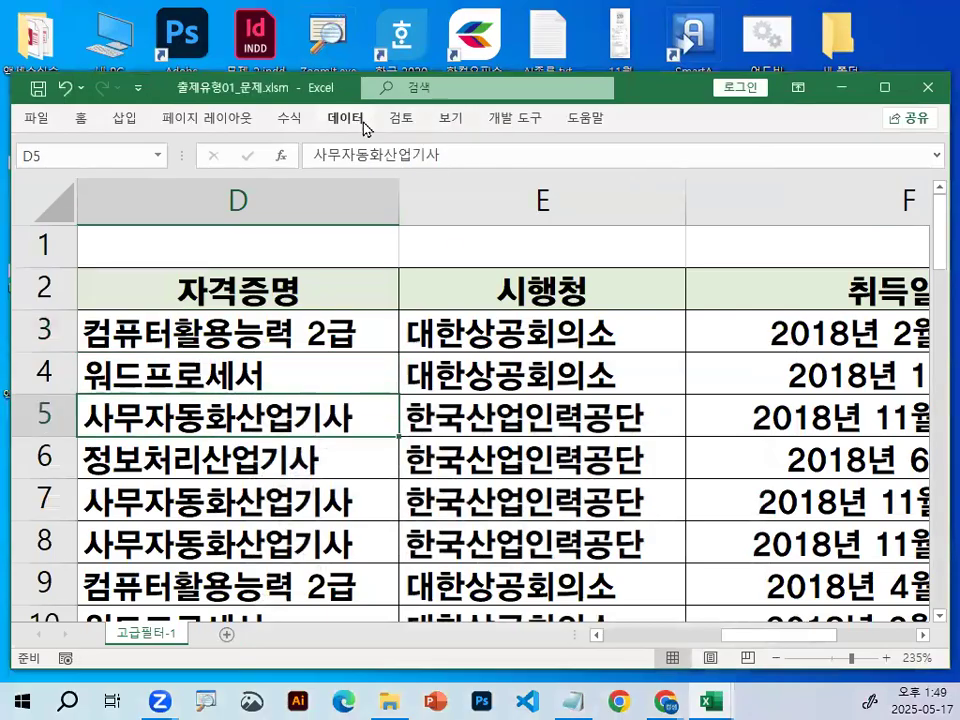
{"action": "left_click", "coordinate": [343, 118]}
{"action": "left_click", "coordinate": [446, 192]}
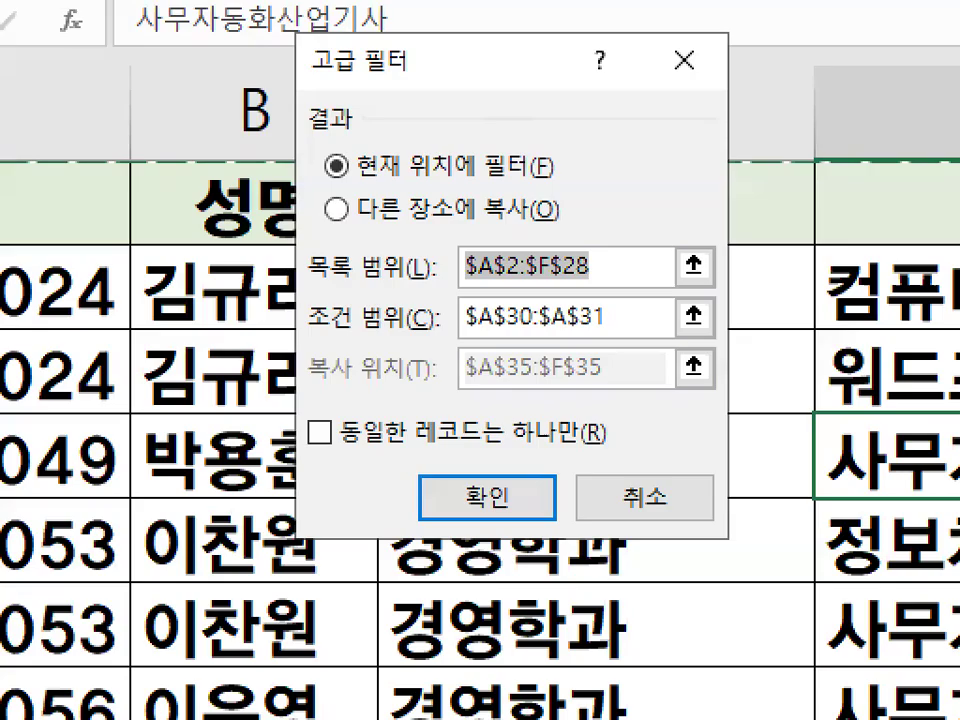
{"action": "left_click_drag", "start_coordinate": [467, 265], "coordinate": [536, 279]}
{"action": "key", "text": "Escape"}
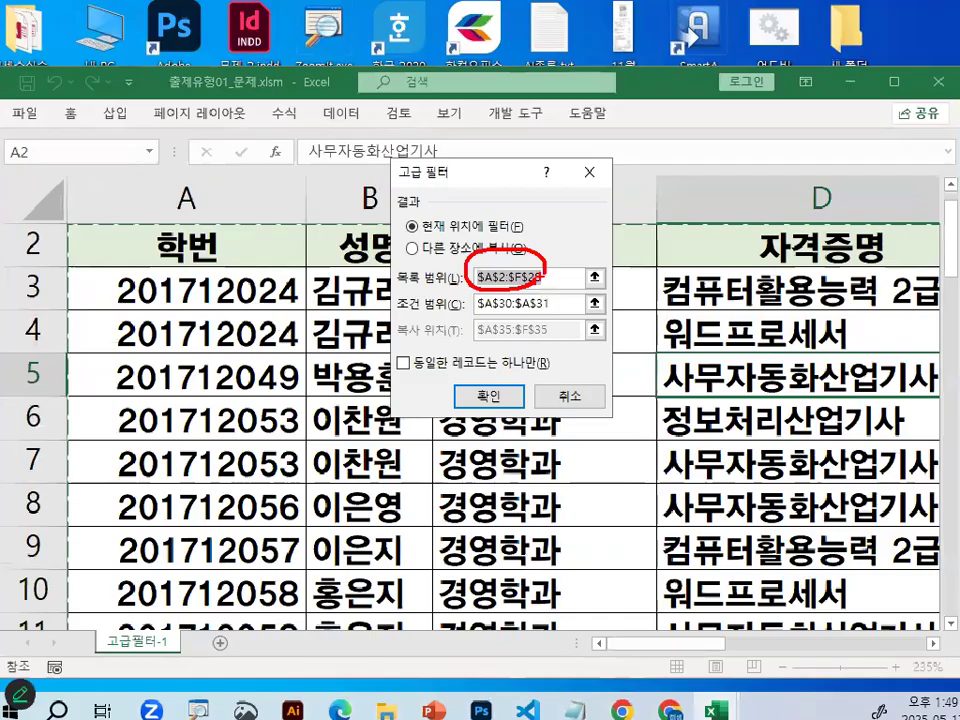
Set the advanced filter to copy to another location and reselect A30:A31 as the criteria range.
{"action": "left_click", "coordinate": [337, 209]}
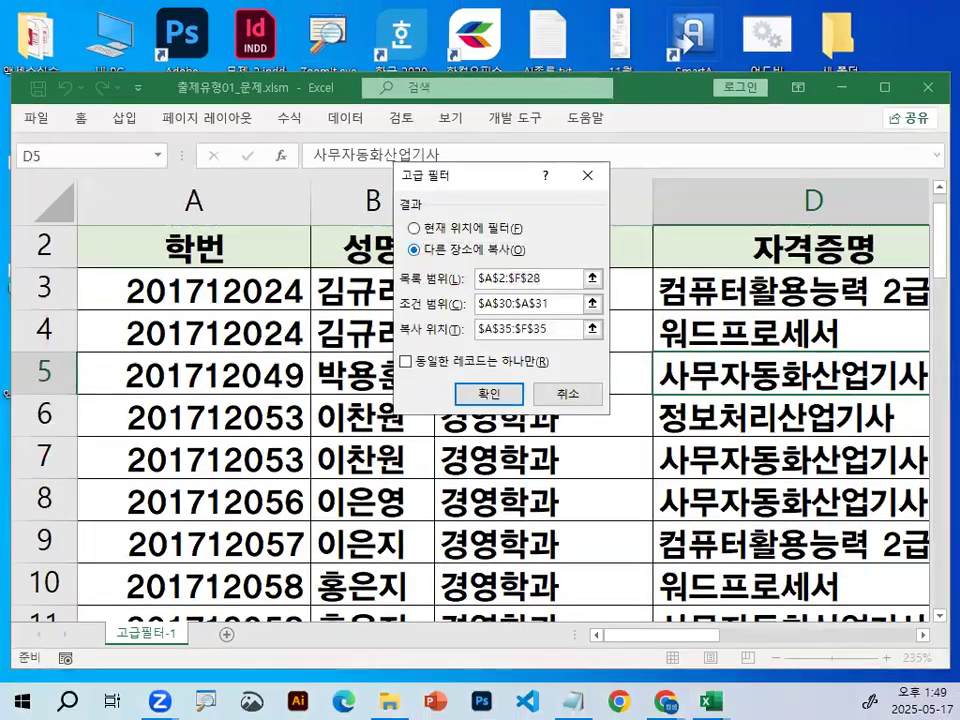
{"action": "mouse_move", "coordinate": [517, 245]}
{"action": "left_mouse_down"}
{"action": "mouse_move", "coordinate": [525, 251]}
{"action": "mouse_move", "coordinate": [450, 258]}
{"action": "mouse_move", "coordinate": [428, 238]}
{"action": "mouse_move", "coordinate": [566, 265]}
{"action": "mouse_move", "coordinate": [422, 300]}
{"action": "left_mouse_up"}
{"action": "key", "text": "Escape"}
{"action": "left_click", "coordinate": [638, 366]}
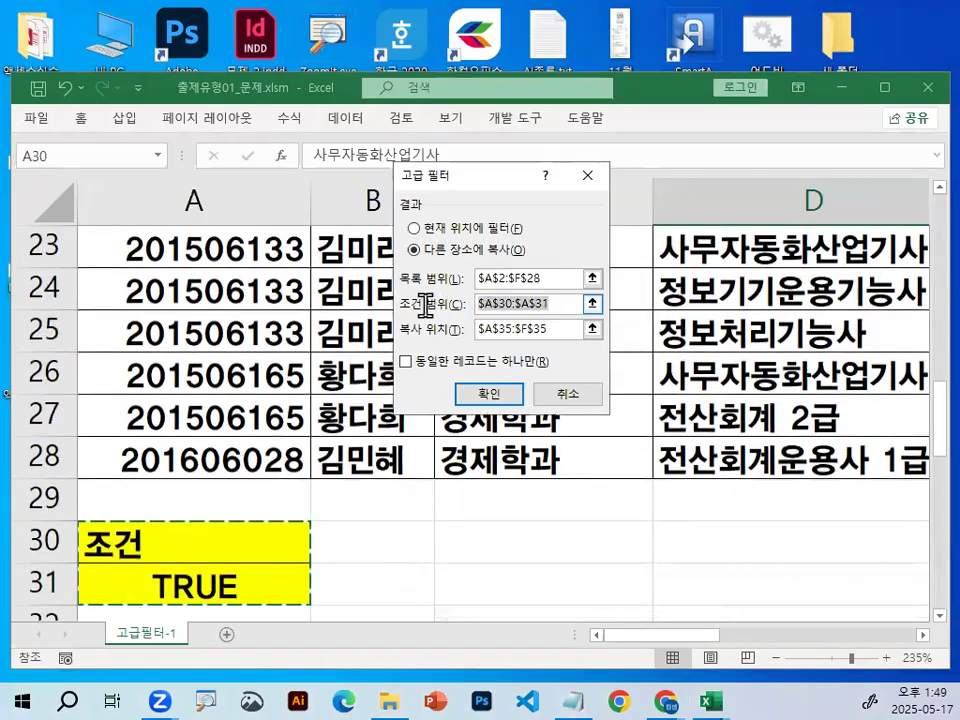
{"action": "key", "text": "BackSpace"}
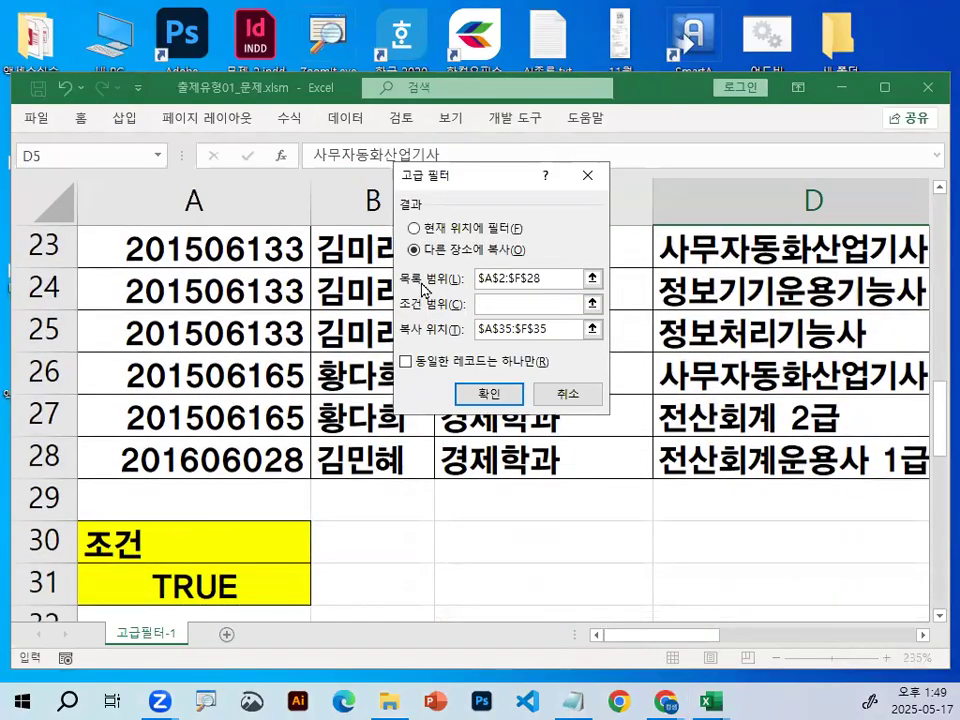
{"action": "mouse_move", "coordinate": [219, 540]}
{"action": "left_mouse_down"}
{"action": "mouse_move", "coordinate": [204, 561]}
{"action": "mouse_move", "coordinate": [210, 578]}
{"action": "mouse_move", "coordinate": [256, 603]}
{"action": "left_mouse_up"}
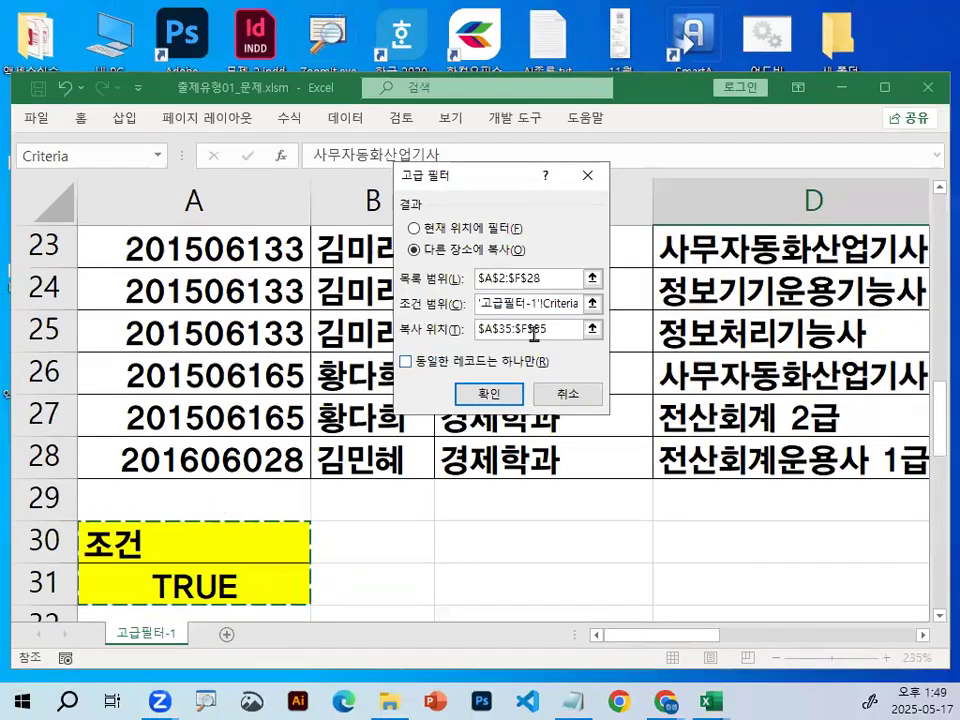
Clear the previous copy location, mark the 학번 header in A35 as its start, and run the advanced filter.
{"action": "left_click_drag", "start_coordinate": [570, 322], "coordinate": [311, 291]}
{"action": "key", "text": "BackSpace"}
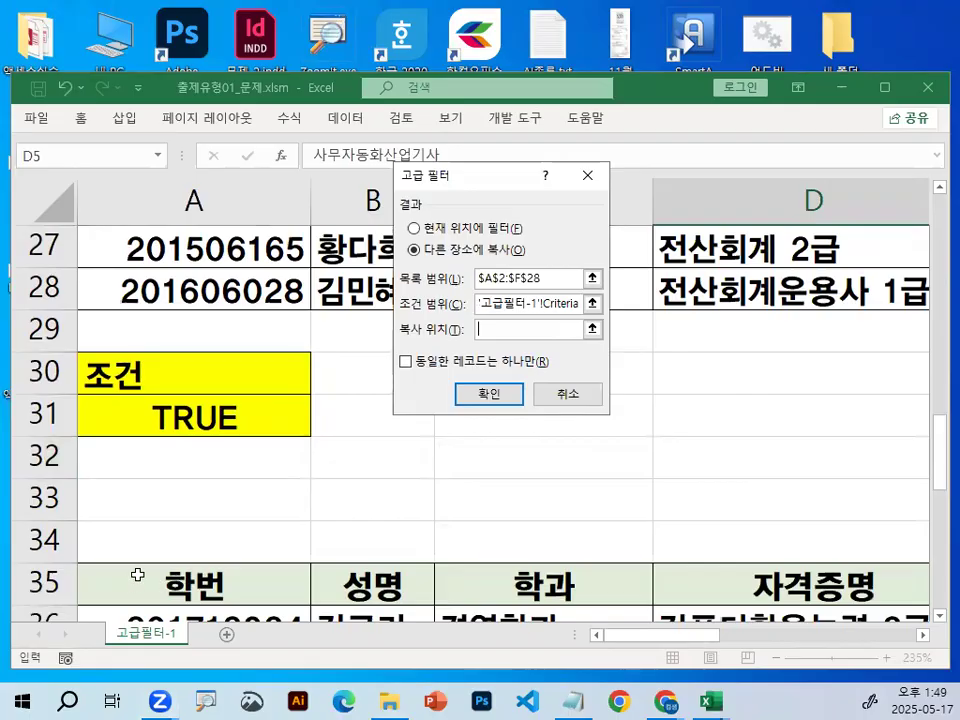
{"action": "scroll", "coordinate": [135, 574], "scroll_direction": "down", "scroll_amount": 1}
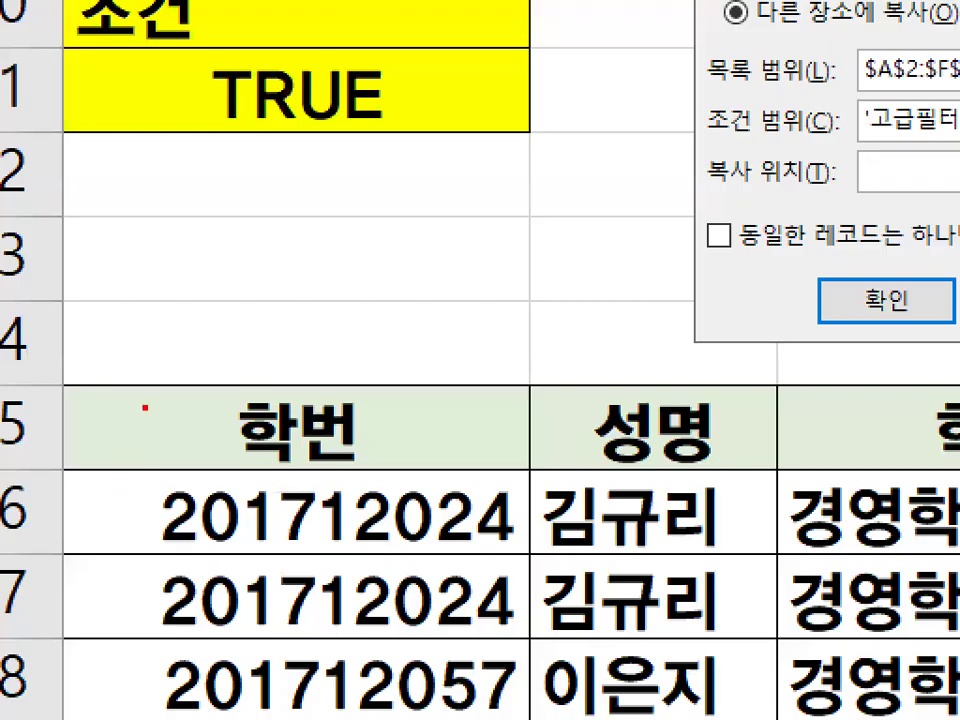
{"action": "left_click_drag", "start_coordinate": [140, 362], "coordinate": [287, 268]}
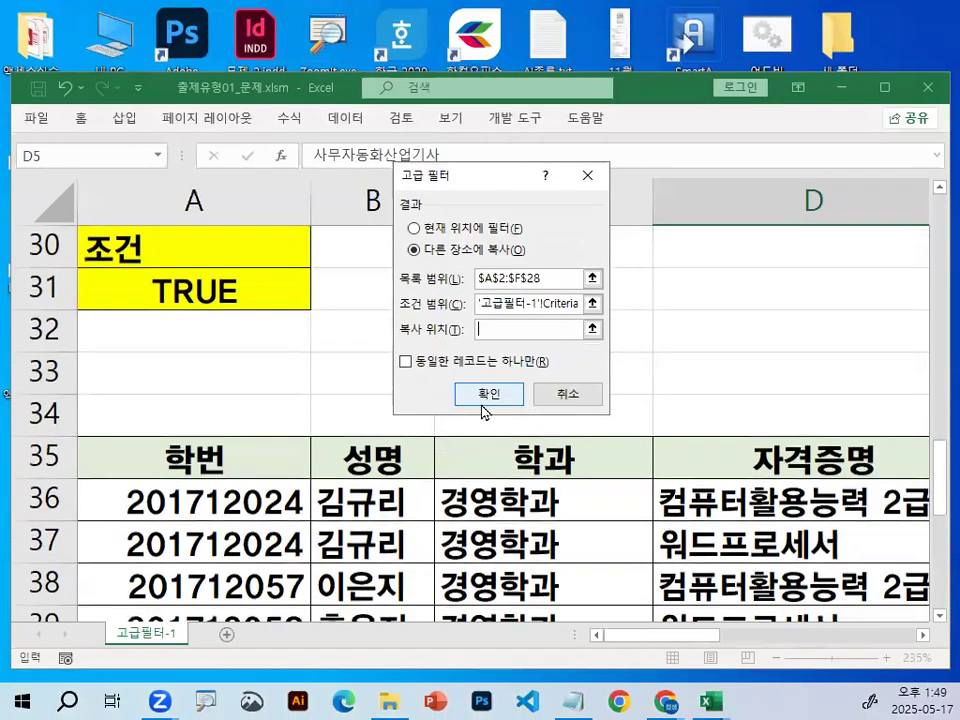
{"action": "left_click", "coordinate": [483, 397]}
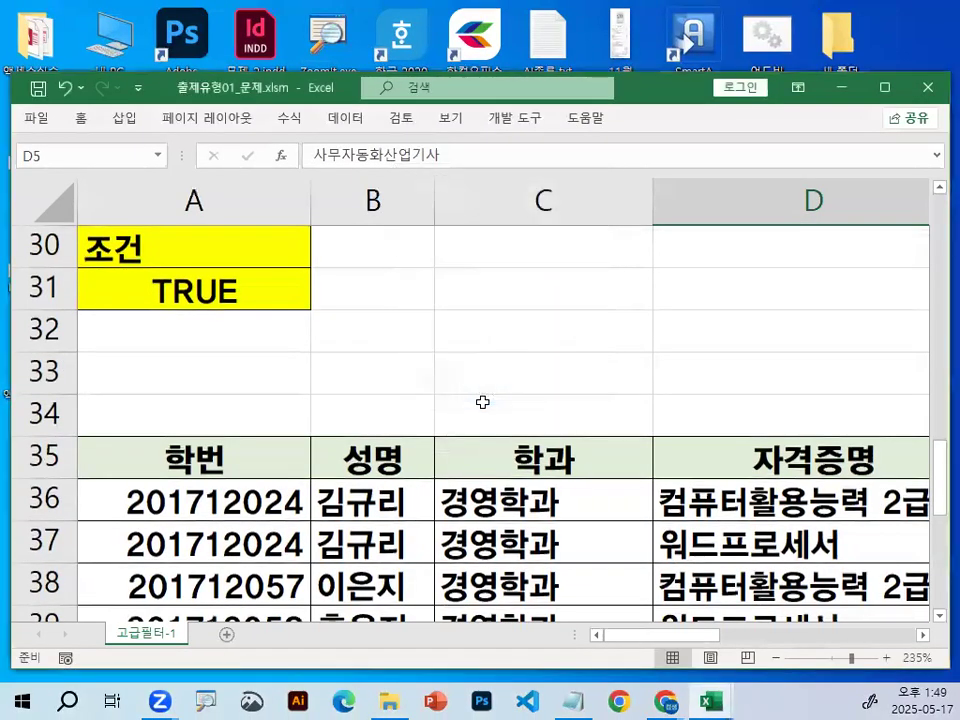
Examine the extracted records from header row 35 down to the last row, 47, selecting those two rows.
{"action": "left_click", "coordinate": [407, 524]}
{"action": "scroll", "coordinate": [423, 498], "scroll_direction": "down", "scroll_amount": 2}
{"action": "scroll", "coordinate": [411, 495], "scroll_direction": "up", "scroll_amount": 2}
{"action": "scroll", "coordinate": [403, 500], "scroll_direction": "down", "scroll_amount": 1}
{"action": "scroll", "coordinate": [401, 493], "scroll_direction": "down", "scroll_amount": 1}
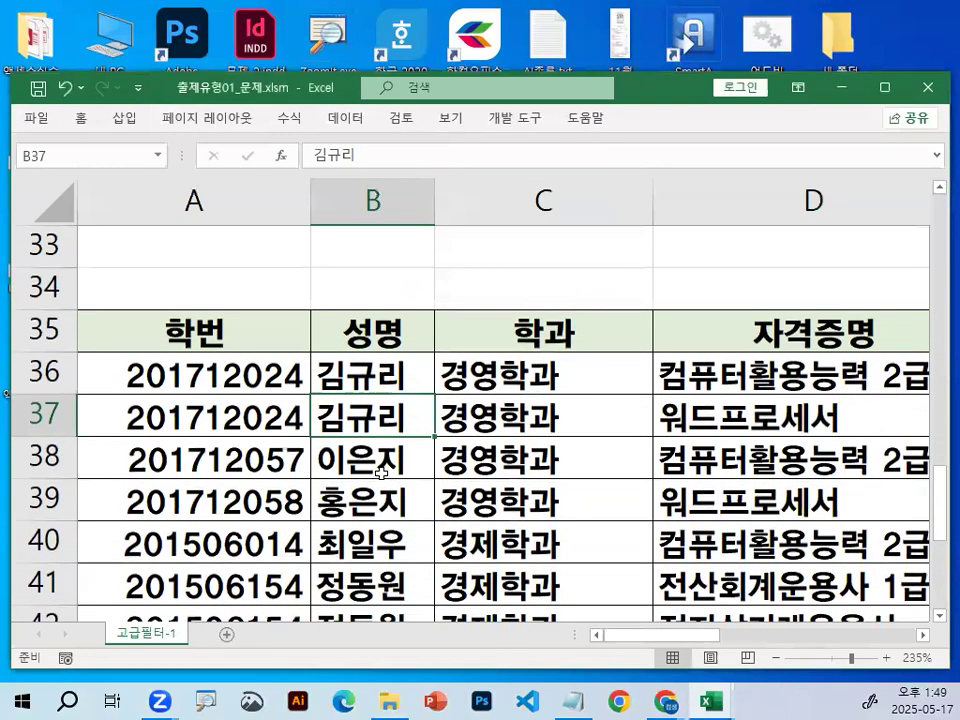
{"action": "left_click", "coordinate": [42, 329]}
{"action": "scroll", "coordinate": [162, 446], "scroll_direction": "down", "scroll_amount": 3}
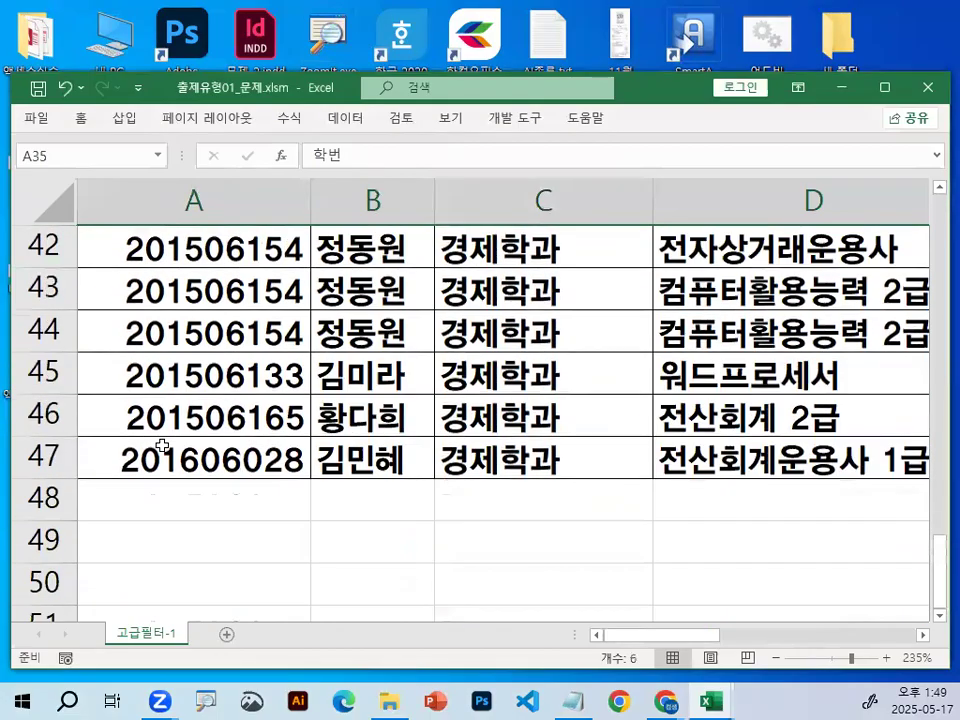
{"action": "left_click", "coordinate": [40, 456]}
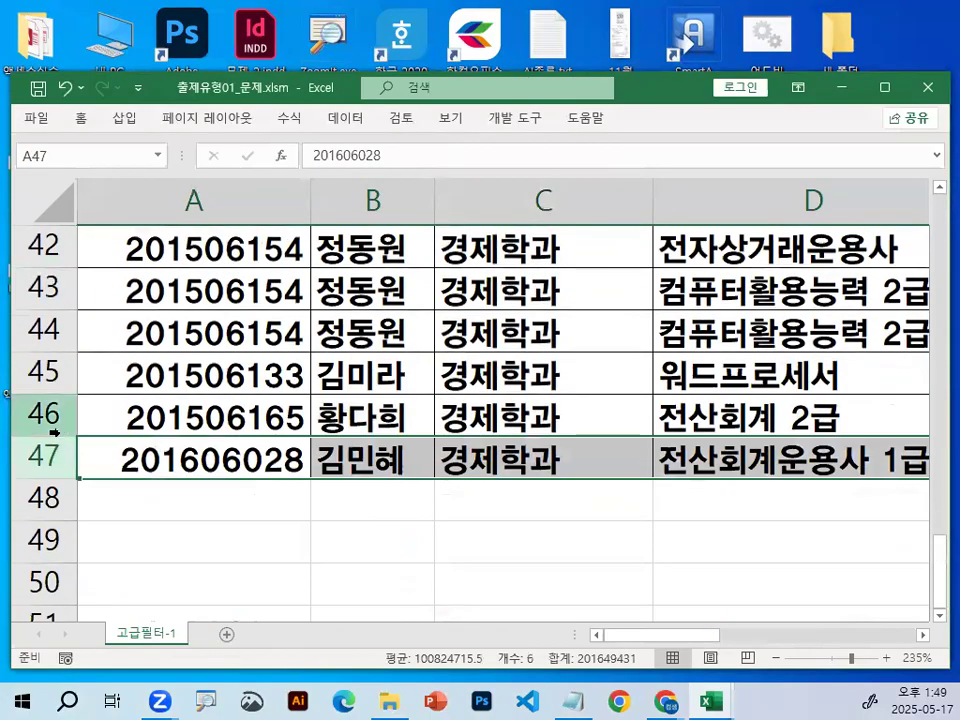
{"action": "left_click", "coordinate": [510, 318]}
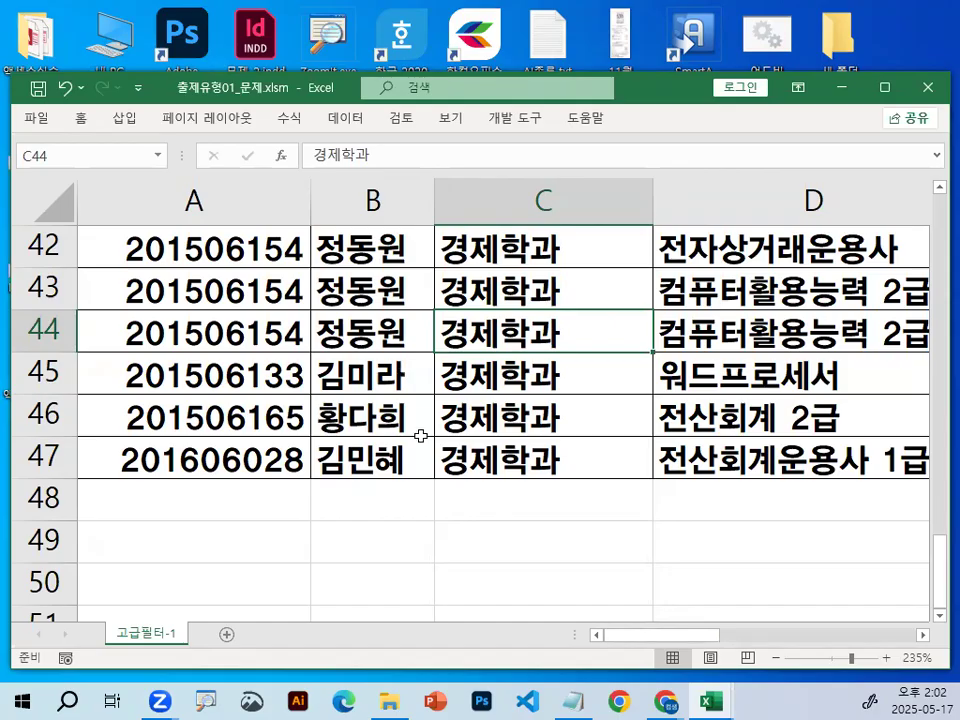
{"action": "left_click", "coordinate": [203, 330]}
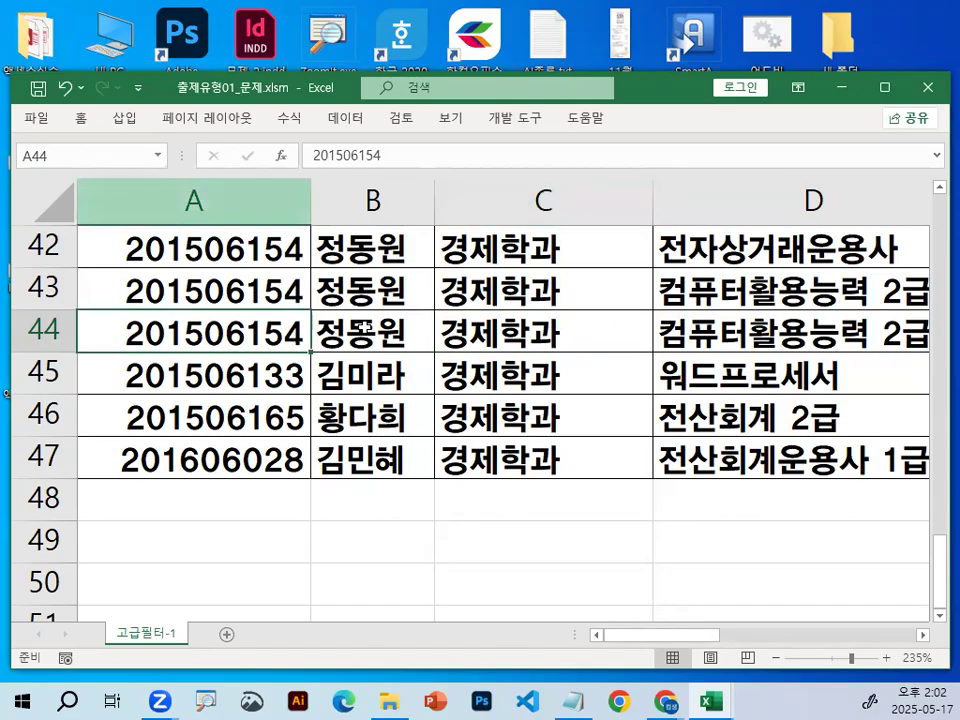
{"action": "left_click", "coordinate": [372, 290]}
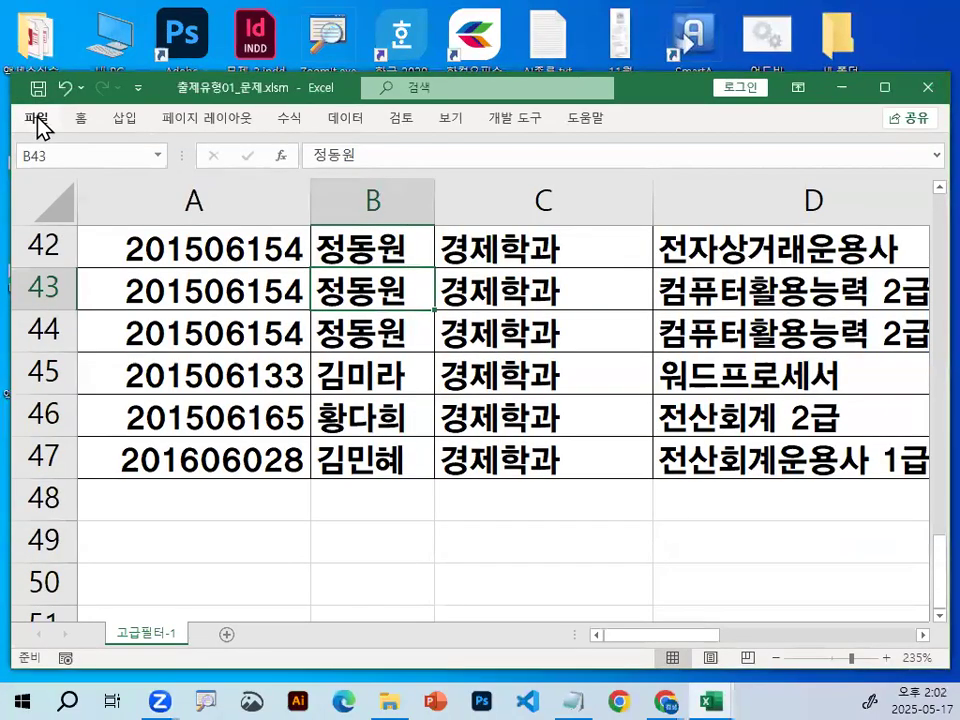
Close the workbook 출제유형01_문제.xlsm without saving the changes.
{"action": "left_click", "coordinate": [37, 125]}
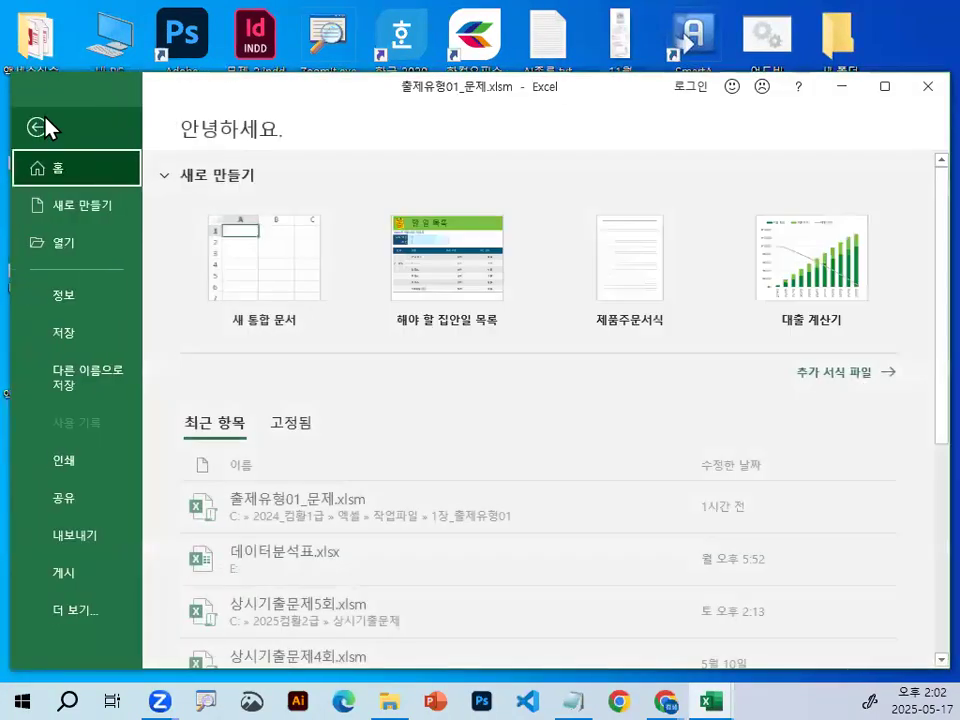
{"action": "left_click", "coordinate": [75, 612]}
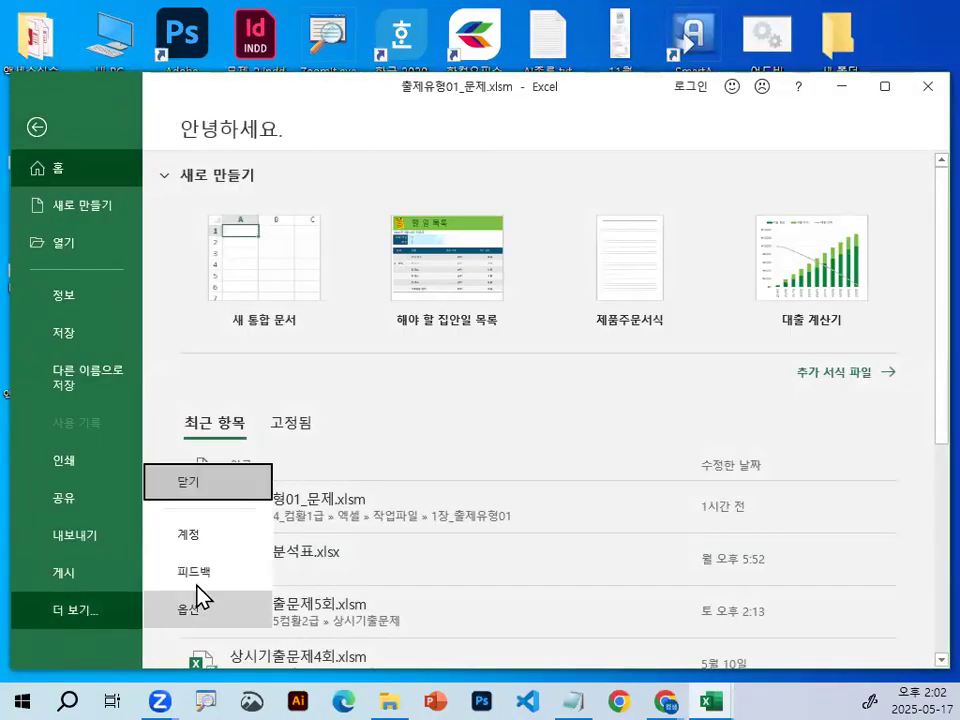
{"action": "left_click", "coordinate": [222, 488]}
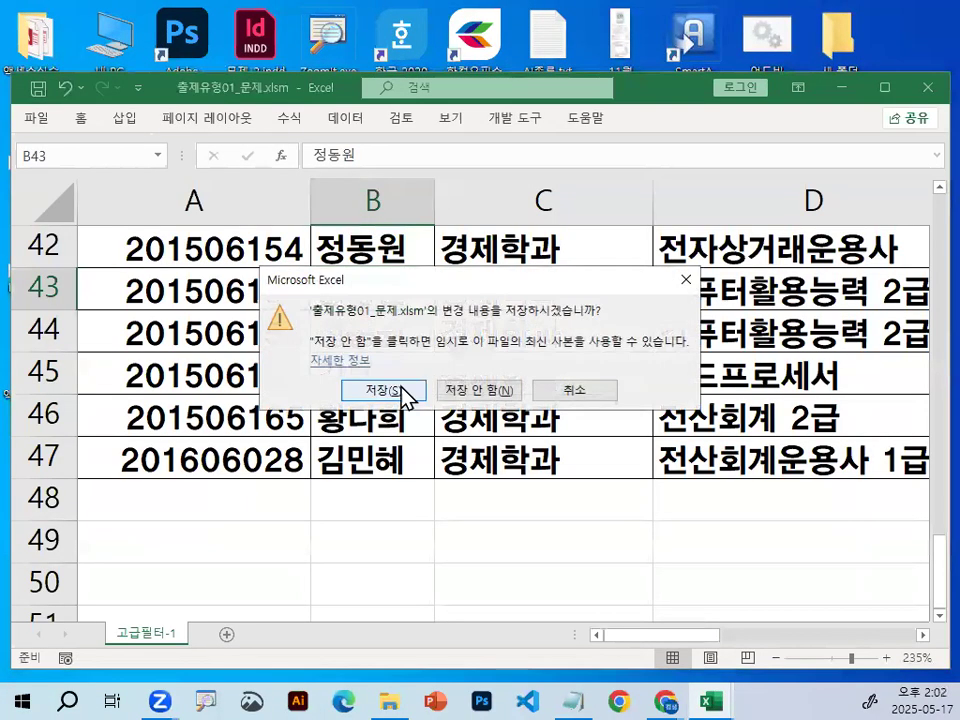
{"action": "left_click", "coordinate": [495, 389]}
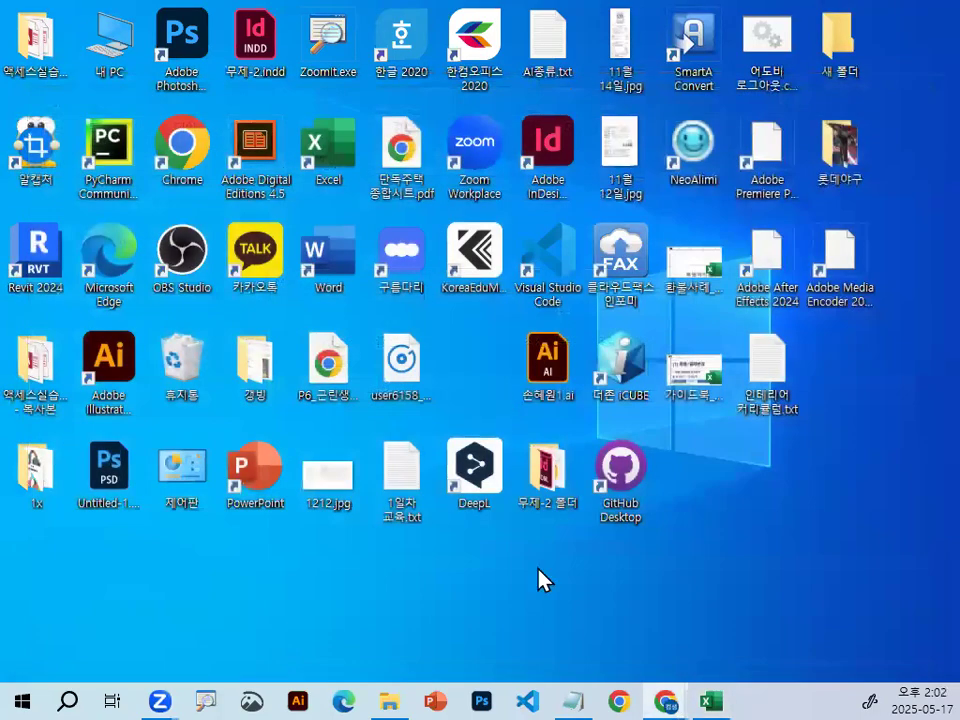
Bring up Excel again and browse for a workbook to open in the 1장_출제유형01 folder.
{"action": "left_click", "coordinate": [726, 690]}
{"action": "left_click", "coordinate": [36, 128]}
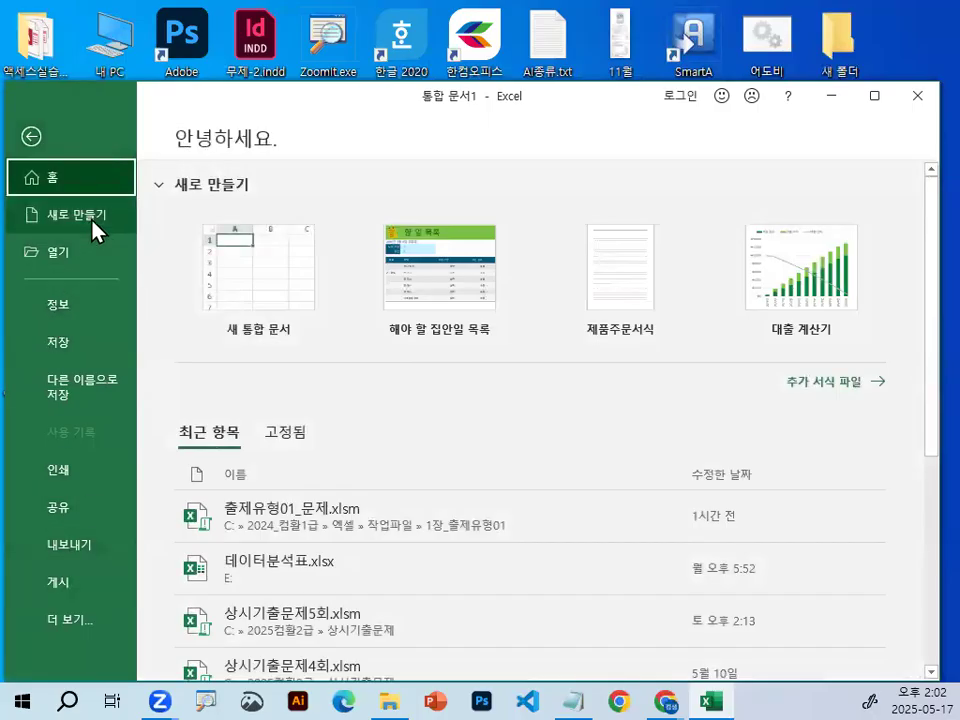
{"action": "left_click", "coordinate": [82, 256]}
{"action": "left_click", "coordinate": [259, 390]}
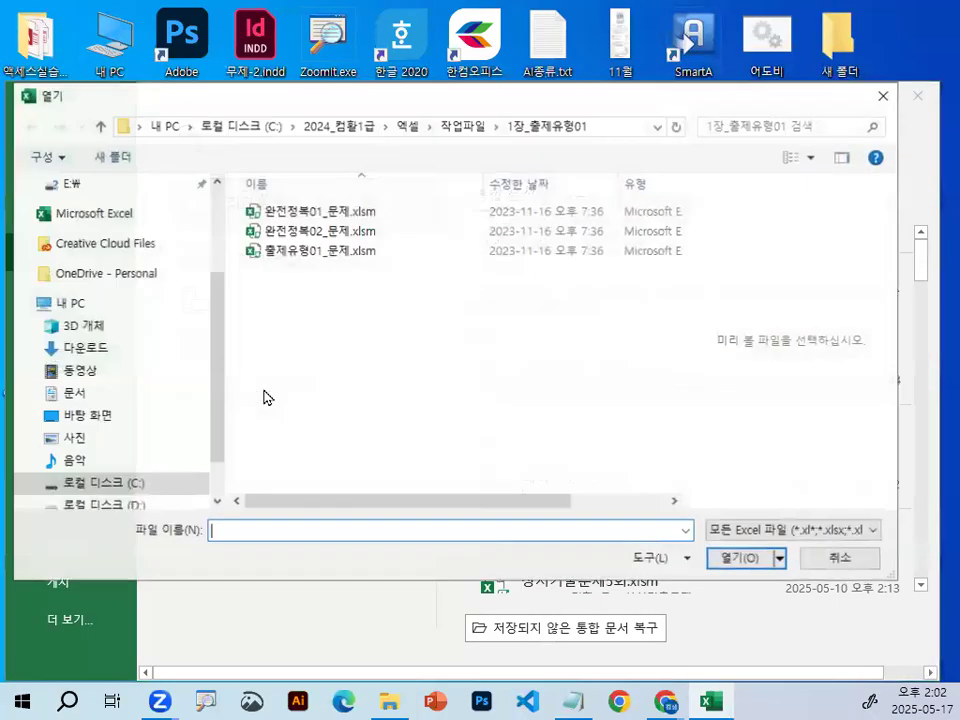
Zoom in on the folder path, circle 1장_출제유형01 in red, and clear the mark.
{"action": "key", "text": "ctrl+1"}
{"action": "left_click", "coordinate": [629, 105]}
{"action": "mouse_move", "coordinate": [638, 127]}
{"action": "left_mouse_down"}
{"action": "mouse_move", "coordinate": [635, 140]}
{"action": "mouse_move", "coordinate": [375, 75]}
{"action": "mouse_move", "coordinate": [573, 129]}
{"action": "left_mouse_up"}
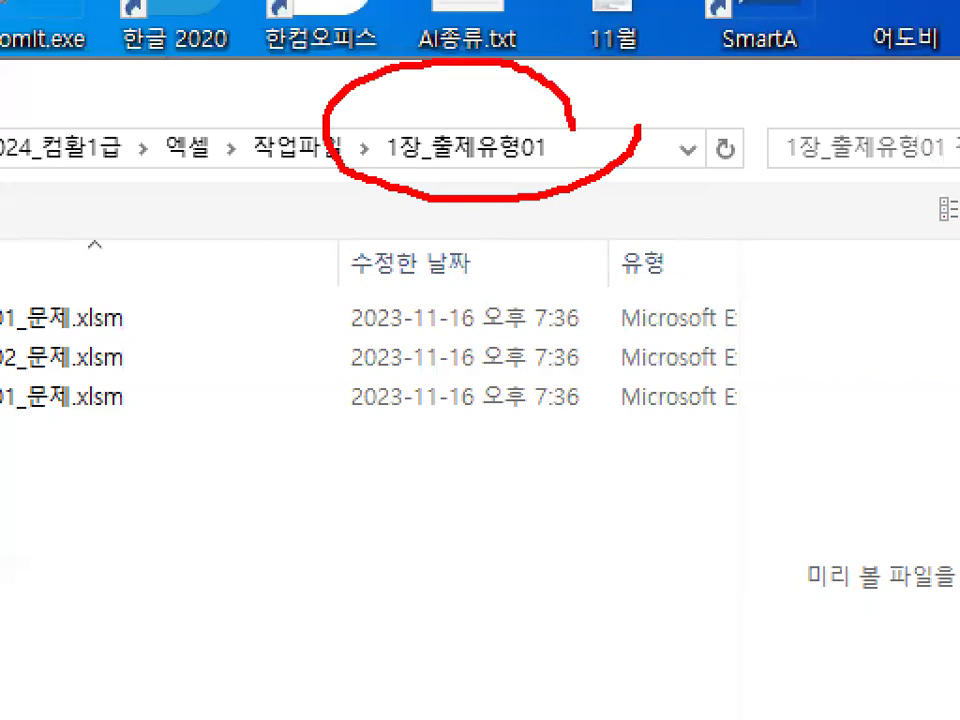
{"action": "key", "text": "Escape"}
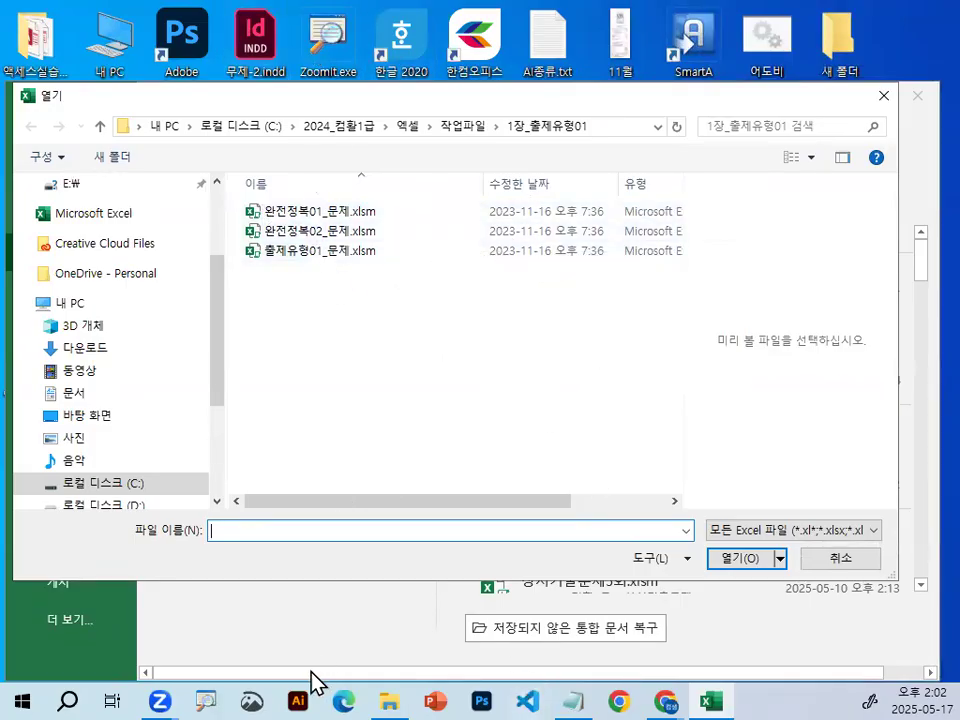
Mark the row of taskbar icons in red and clear the drawing.
{"action": "key", "text": "ctrl+2"}
{"action": "left_click_drag", "start_coordinate": [186, 674], "coordinate": [766, 677]}
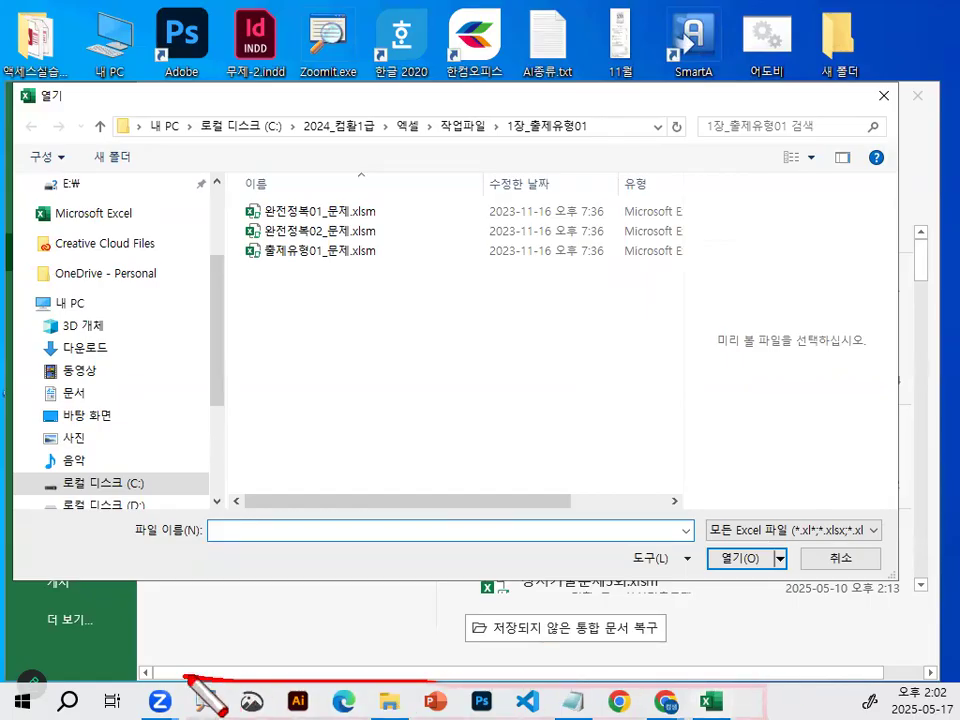
{"action": "mouse_move", "coordinate": [184, 697]}
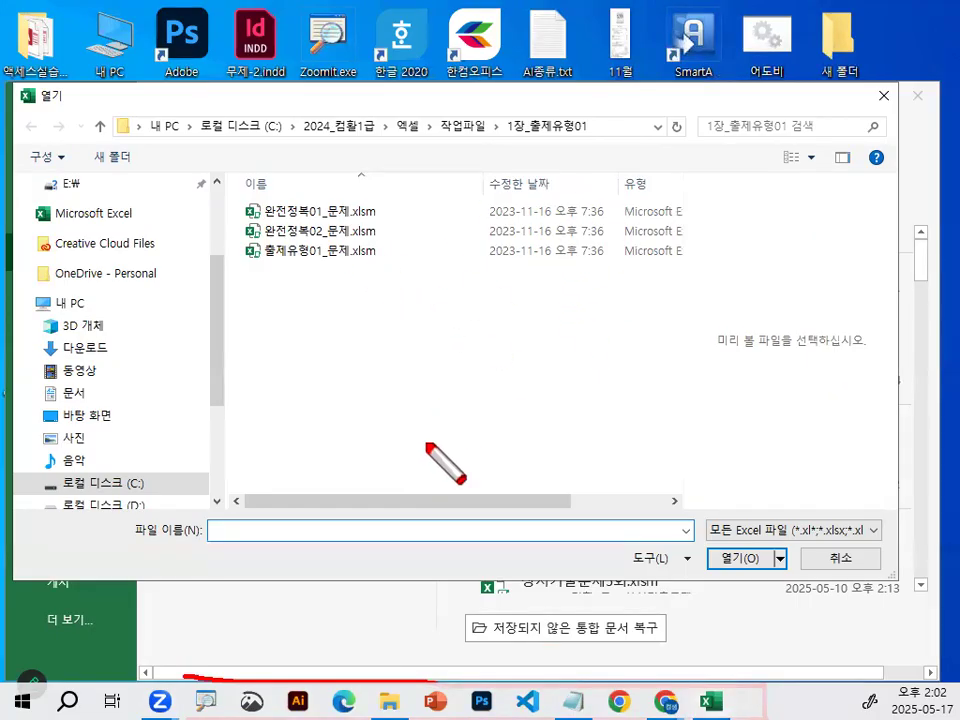
{"action": "key", "text": "Escape"}
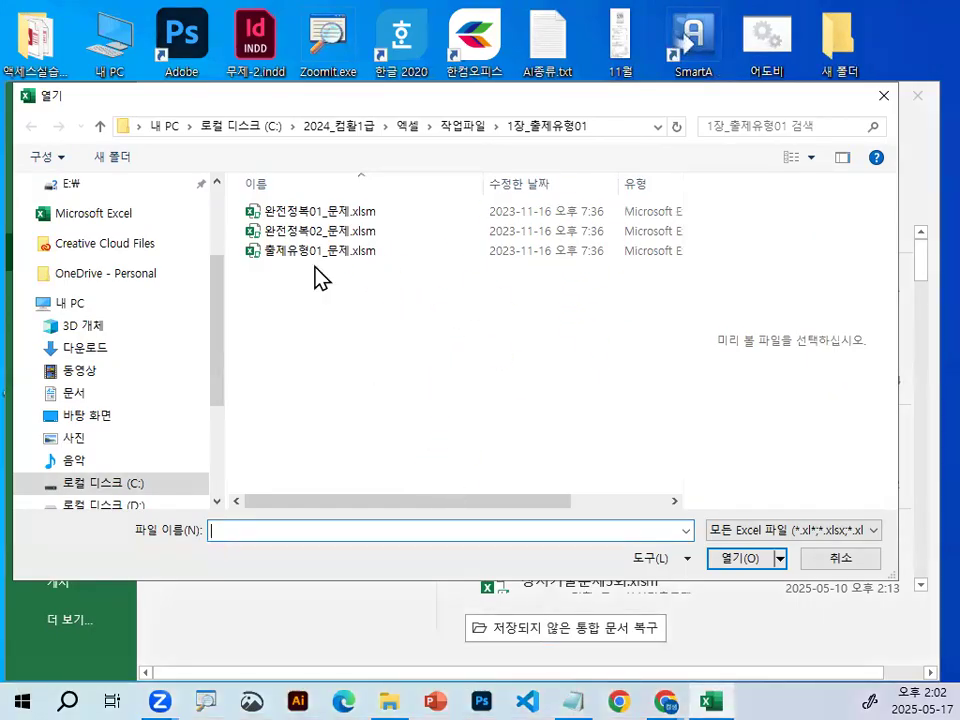
Open the workbook 완전정복01_문제.xlsm and go to the header row of its employee table on the 고급필터-2 sheet.
{"action": "double_click", "coordinate": [326, 213]}
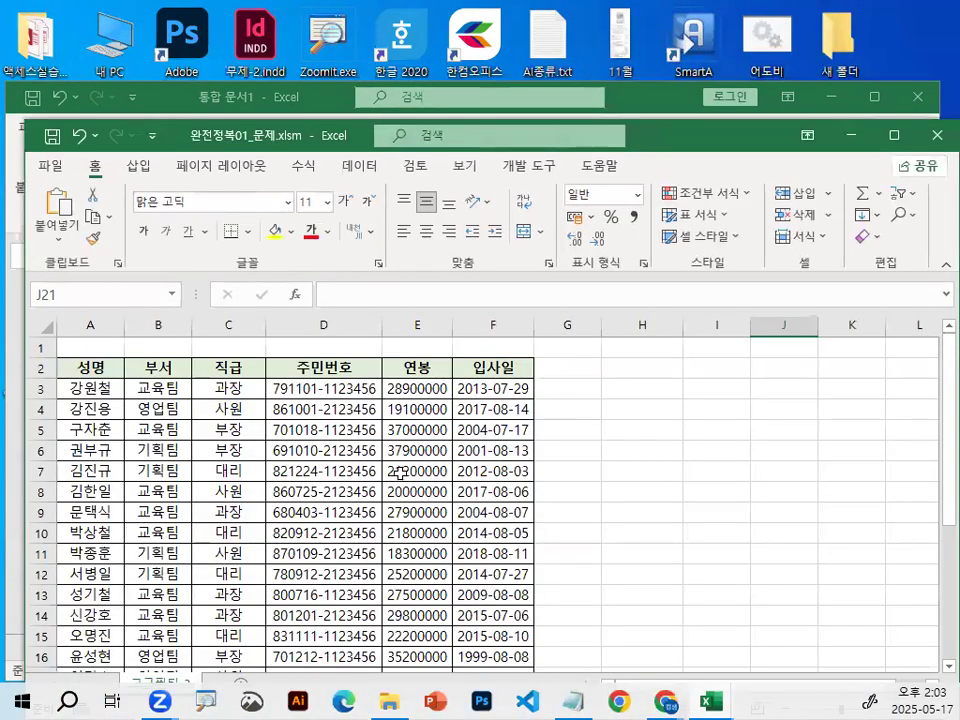
{"action": "left_click", "coordinate": [400, 472]}
{"action": "left_click_drag", "start_coordinate": [343, 140], "coordinate": [333, 109]}
{"action": "scroll", "coordinate": [297, 514], "scroll_direction": "up", "scroll_amount": 6}
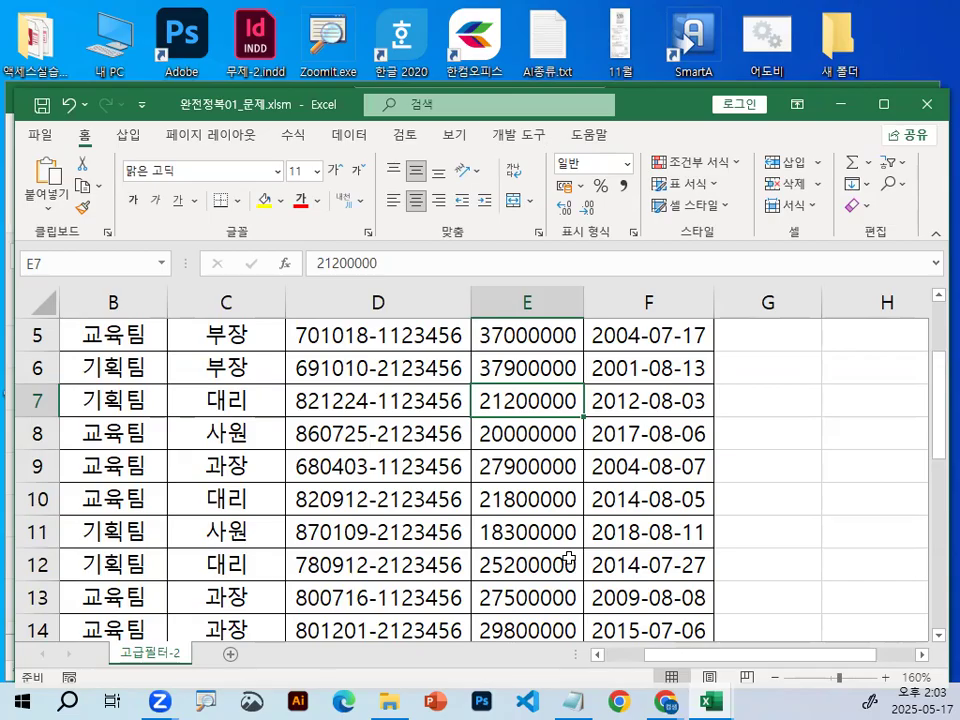
{"action": "scroll", "coordinate": [392, 456], "scroll_direction": "up", "scroll_amount": 2}
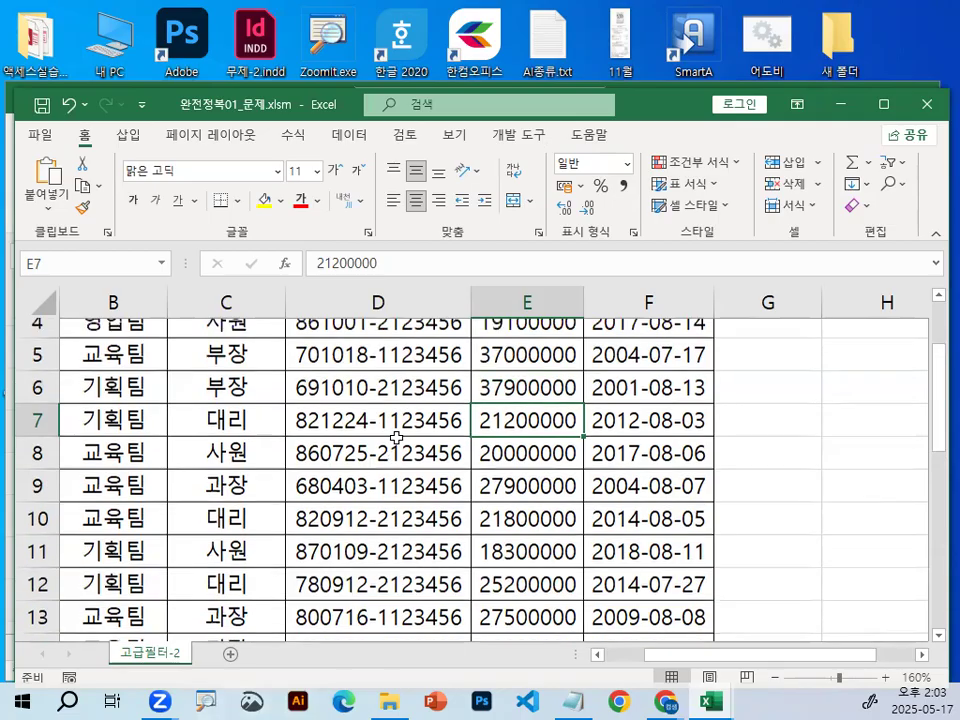
{"action": "left_click", "coordinate": [524, 460]}
{"action": "left_click", "coordinate": [526, 520]}
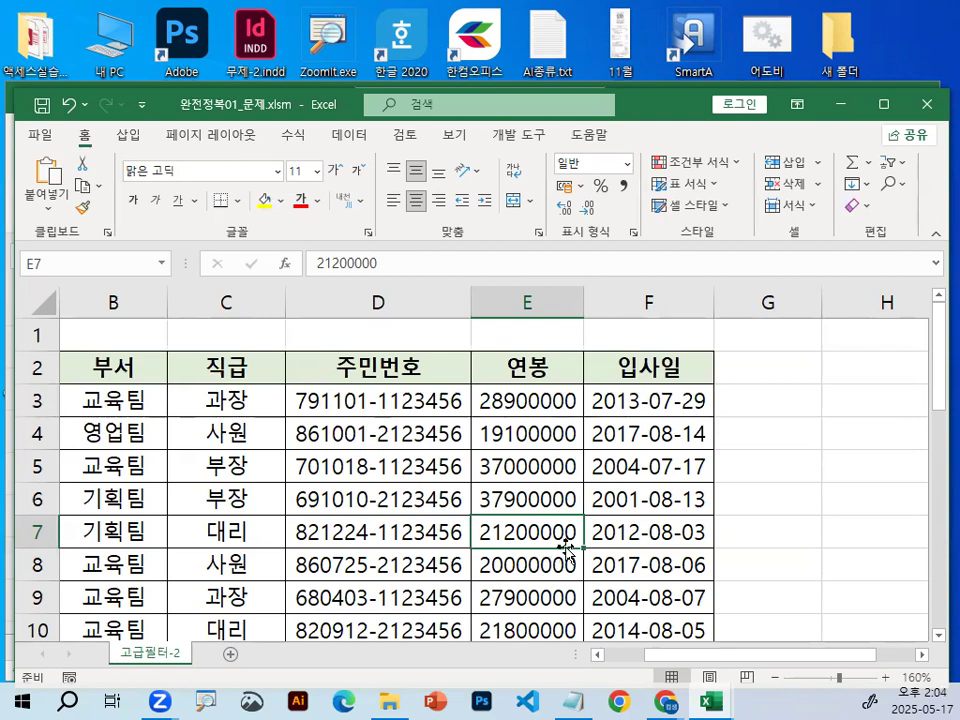
{"action": "key", "text": "Up"}
{"action": "key", "text": "Up"}
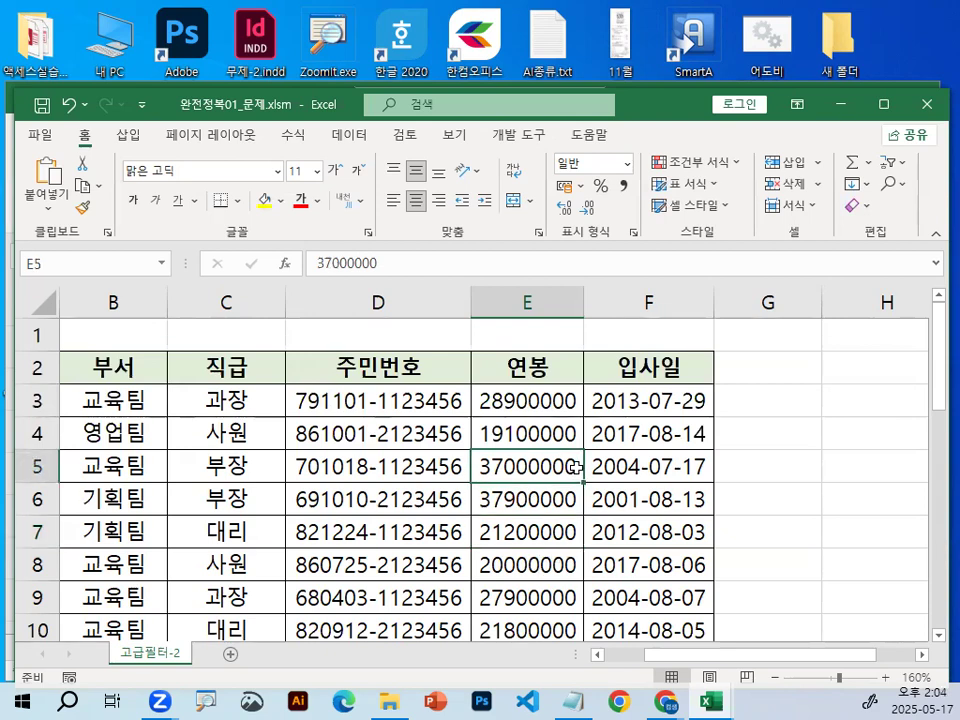
Switch to the lesson notes in Notepad and bring the 함수정리 section of 완전정복-01 into view.
{"action": "left_click", "coordinate": [570, 700]}
{"action": "scroll", "coordinate": [286, 448], "scroll_direction": "down", "scroll_amount": 3}
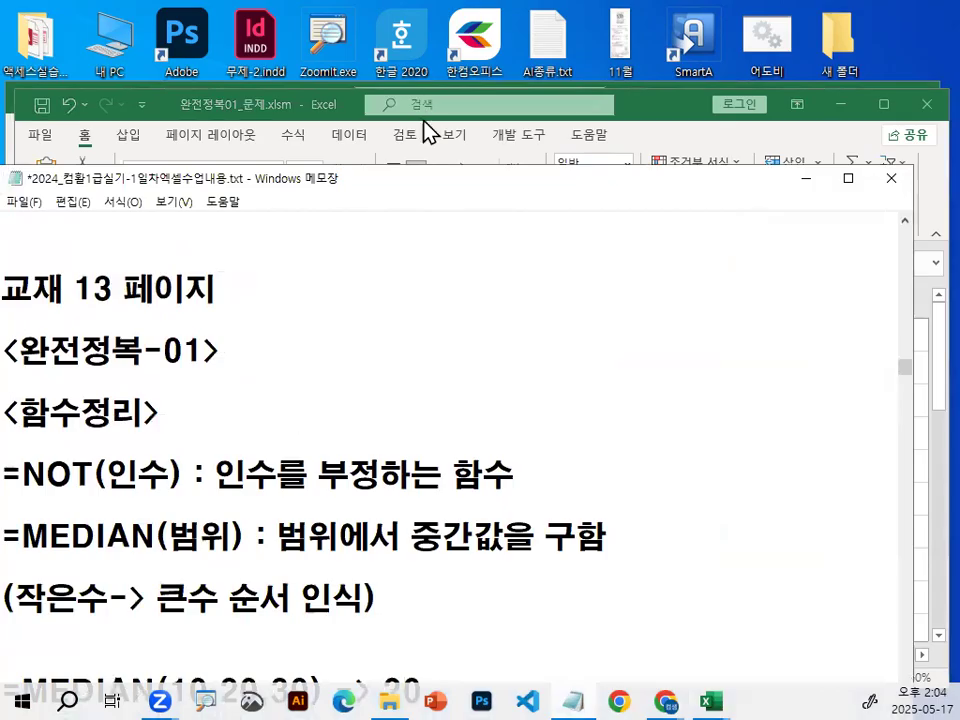
{"action": "left_click_drag", "start_coordinate": [415, 189], "coordinate": [437, 122]}
{"action": "scroll", "coordinate": [205, 392], "scroll_direction": "down", "scroll_amount": 1}
Underline the NOT and MEDIAN definitions in red, circle NOT, 함수 and 중간, and clear the marks.
{"action": "key", "text": "ctrl+2"}
{"action": "left_click_drag", "start_coordinate": [316, 305], "coordinate": [578, 304]}
{"action": "mouse_move", "coordinate": [486, 298]}
{"action": "left_mouse_down"}
{"action": "mouse_move", "coordinate": [497, 274]}
{"action": "mouse_move", "coordinate": [506, 281]}
{"action": "mouse_move", "coordinate": [494, 287]}
{"action": "left_mouse_up"}
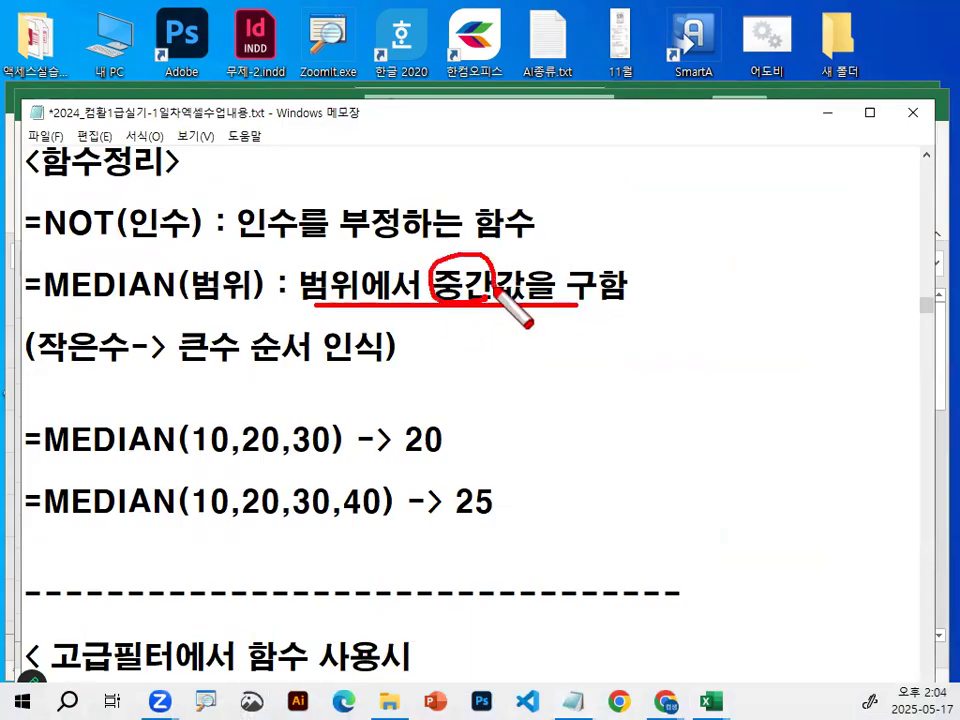
{"action": "mouse_move", "coordinate": [42, 242]}
{"action": "left_mouse_down"}
{"action": "mouse_move", "coordinate": [498, 240]}
{"action": "mouse_move", "coordinate": [531, 214]}
{"action": "mouse_move", "coordinate": [540, 228]}
{"action": "left_mouse_up"}
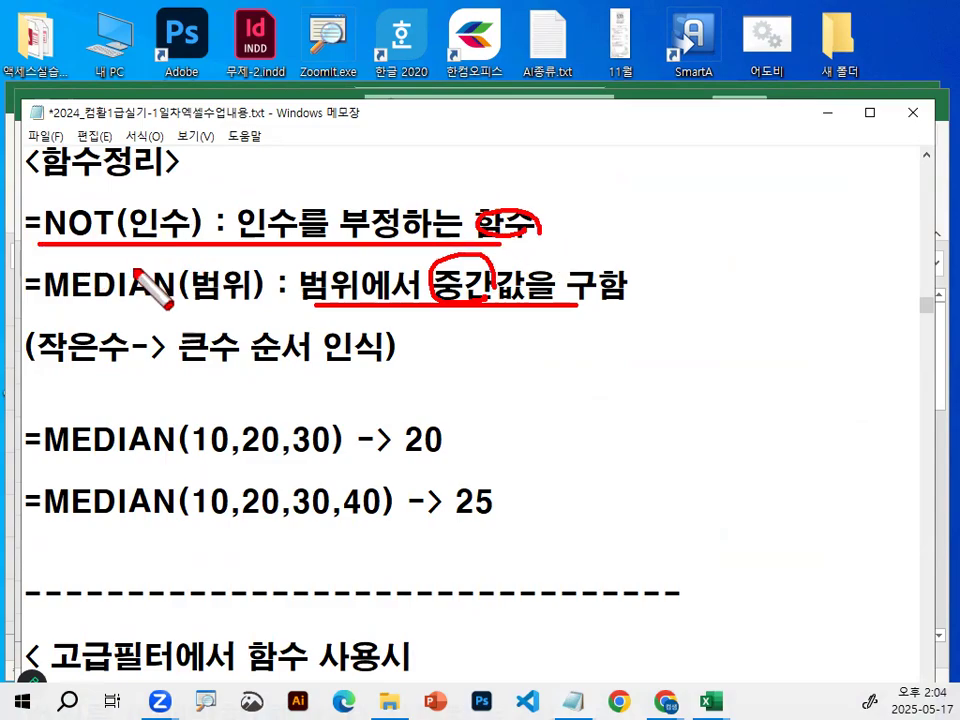
{"action": "mouse_move", "coordinate": [100, 238]}
{"action": "left_mouse_down"}
{"action": "mouse_move", "coordinate": [90, 198]}
{"action": "mouse_move", "coordinate": [108, 237]}
{"action": "left_mouse_up"}
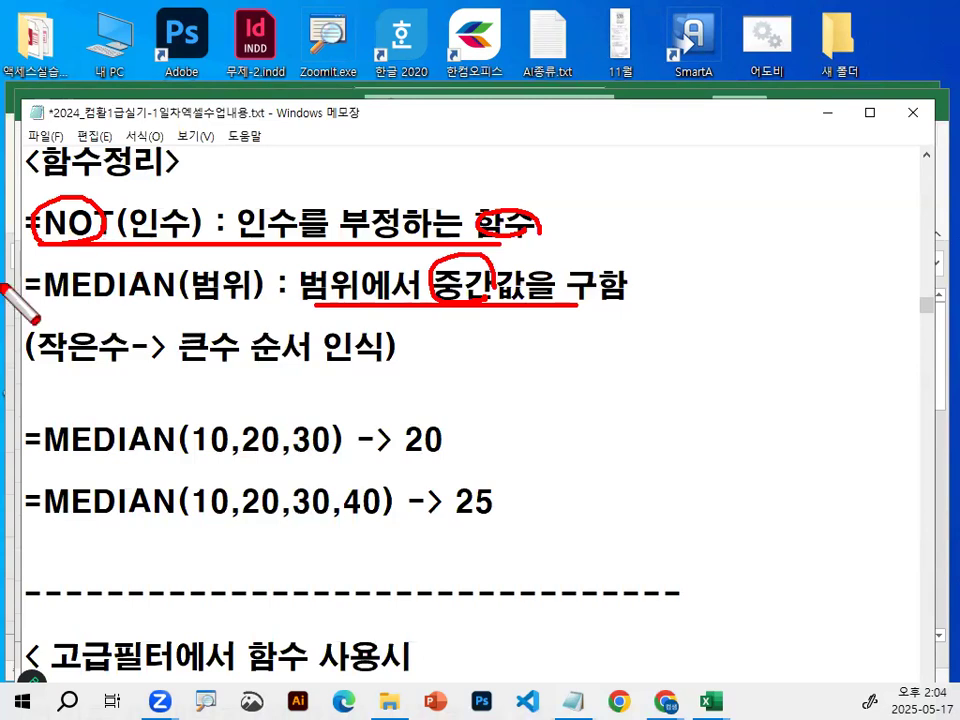
{"action": "key", "text": "Escape"}
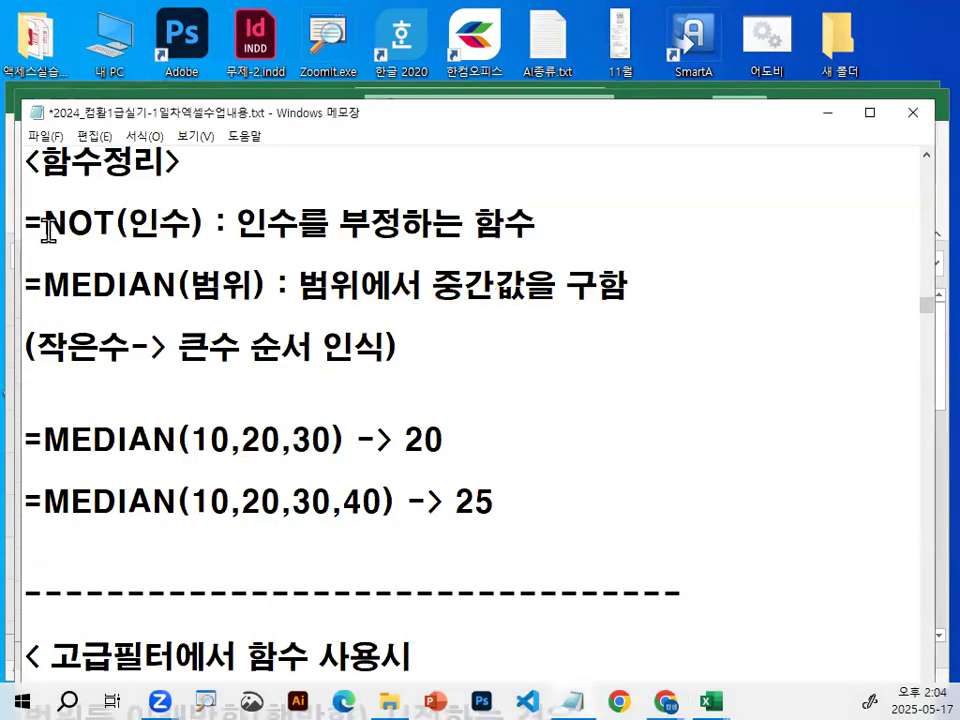
Highlight NOT in its definition and handwrite <>"과장" in red beside that line.
{"action": "left_click_drag", "start_coordinate": [44, 222], "coordinate": [108, 216]}
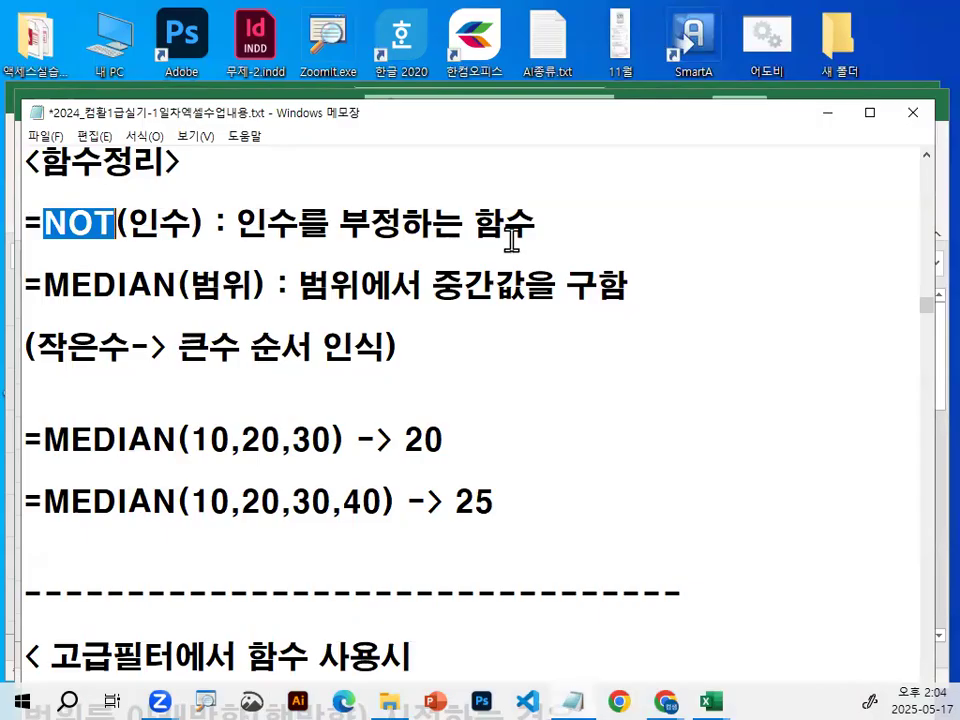
{"action": "left_click", "coordinate": [580, 238]}
{"action": "key", "text": "ctrl+2"}
{"action": "mouse_move", "coordinate": [683, 152]}
{"action": "left_mouse_down"}
{"action": "mouse_move", "coordinate": [665, 208]}
{"action": "mouse_move", "coordinate": [708, 213]}
{"action": "left_mouse_up"}
{"action": "left_click_drag", "start_coordinate": [754, 141], "coordinate": [747, 163]}
{"action": "mouse_move", "coordinate": [767, 141]}
{"action": "left_mouse_down"}
{"action": "mouse_move", "coordinate": [761, 169]}
{"action": "mouse_move", "coordinate": [797, 166]}
{"action": "mouse_move", "coordinate": [799, 181]}
{"action": "left_mouse_up"}
{"action": "left_click_drag", "start_coordinate": [787, 184], "coordinate": [828, 180]}
{"action": "left_click_drag", "start_coordinate": [840, 128], "coordinate": [832, 235]}
{"action": "left_click_drag", "start_coordinate": [827, 177], "coordinate": [848, 173]}
{"action": "mouse_move", "coordinate": [846, 154]}
{"action": "left_mouse_down"}
{"action": "mouse_move", "coordinate": [865, 164]}
{"action": "mouse_move", "coordinate": [848, 187]}
{"action": "left_mouse_up"}
{"action": "mouse_move", "coordinate": [860, 168]}
{"action": "left_mouse_down"}
{"action": "mouse_move", "coordinate": [884, 192]}
{"action": "mouse_move", "coordinate": [897, 167]}
{"action": "left_mouse_up"}
{"action": "mouse_move", "coordinate": [868, 202]}
{"action": "left_mouse_down"}
{"action": "mouse_move", "coordinate": [891, 195]}
{"action": "mouse_move", "coordinate": [872, 210]}
{"action": "left_mouse_up"}
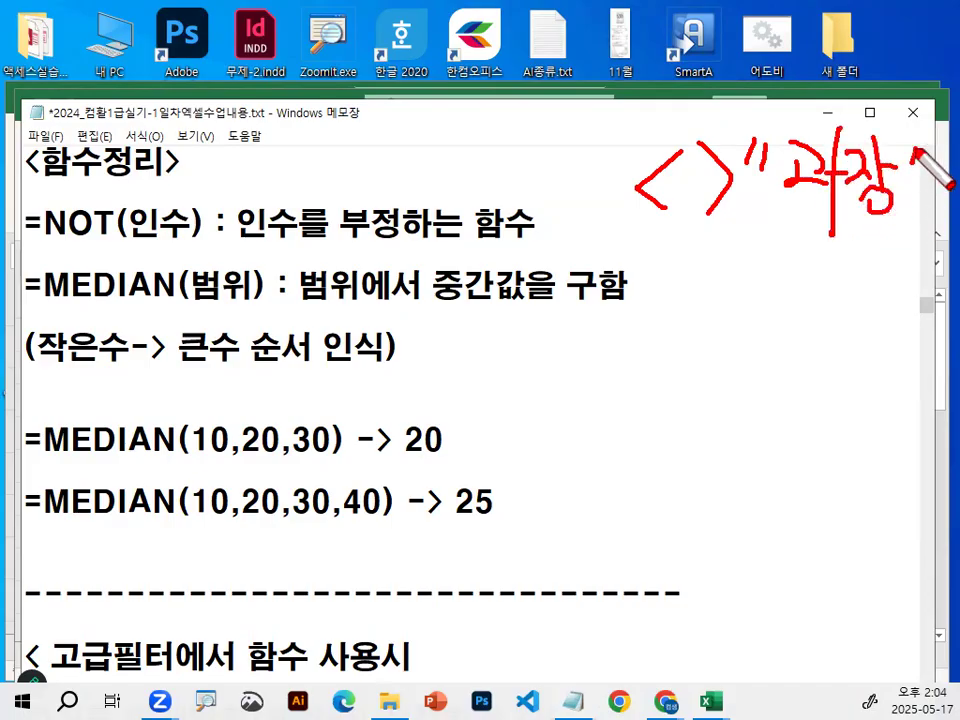
{"action": "left_click_drag", "start_coordinate": [911, 152], "coordinate": [907, 172]}
{"action": "left_click_drag", "start_coordinate": [924, 150], "coordinate": [919, 170]}
Circle the handwritten <> operator, underline NOT in red, and clear the drawing.
{"action": "left_click_drag", "start_coordinate": [750, 238], "coordinate": [747, 255]}
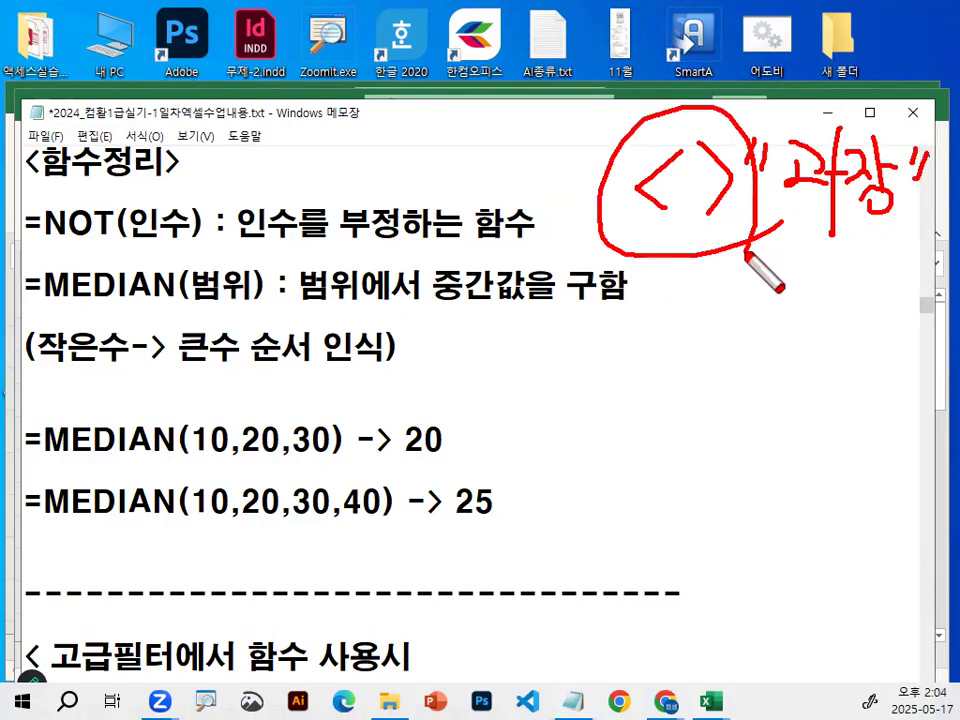
{"action": "left_click_drag", "start_coordinate": [38, 240], "coordinate": [141, 241]}
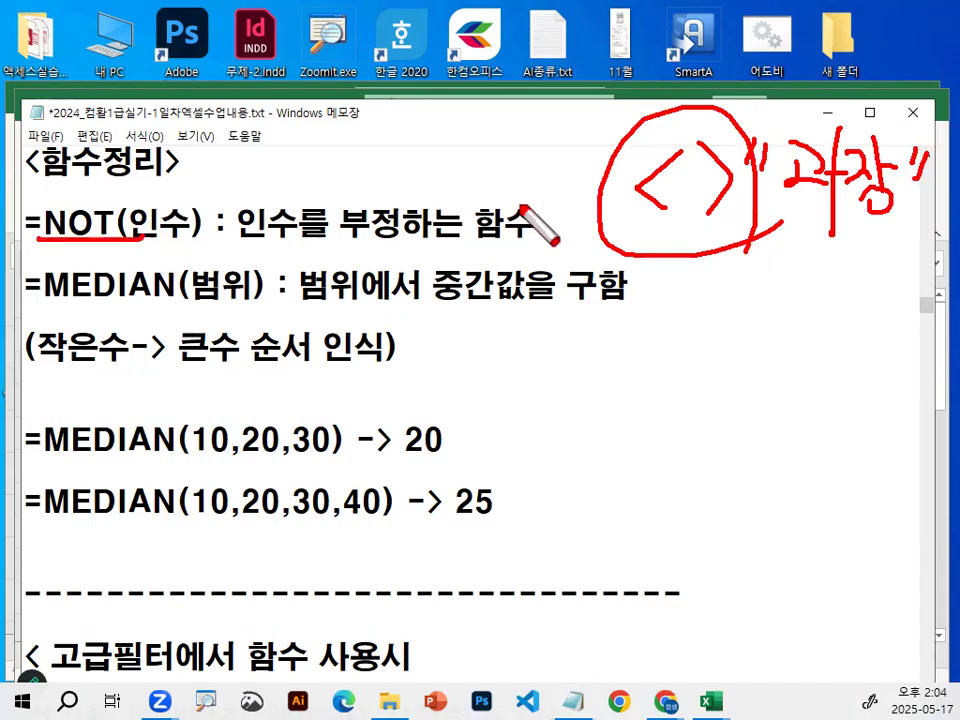
{"action": "left_click_drag", "start_coordinate": [617, 129], "coordinate": [762, 208]}
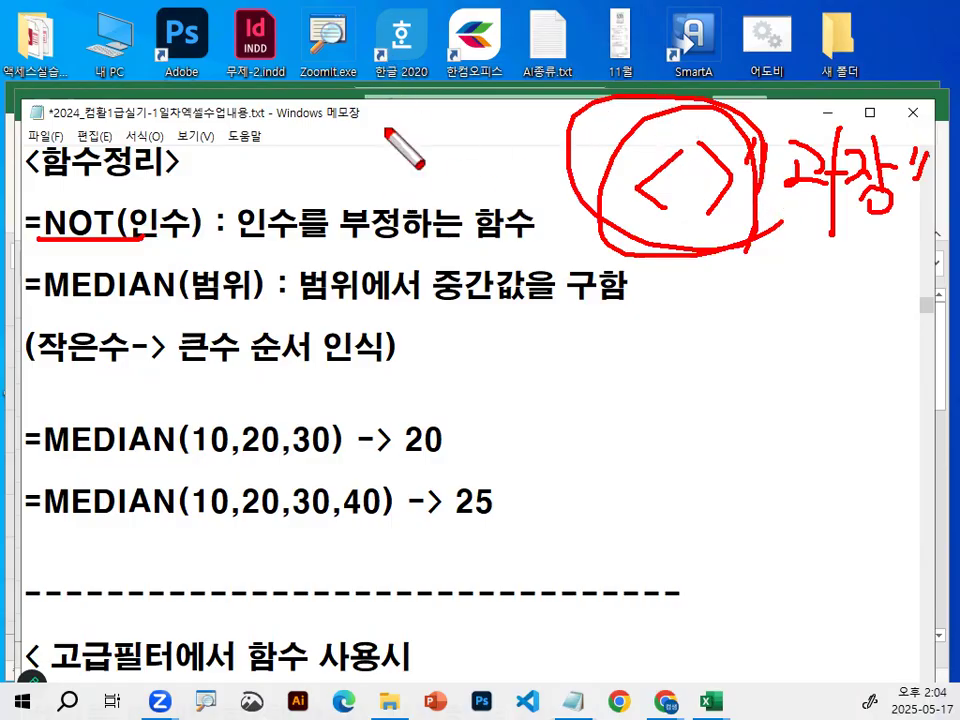
{"action": "key", "text": "Escape"}
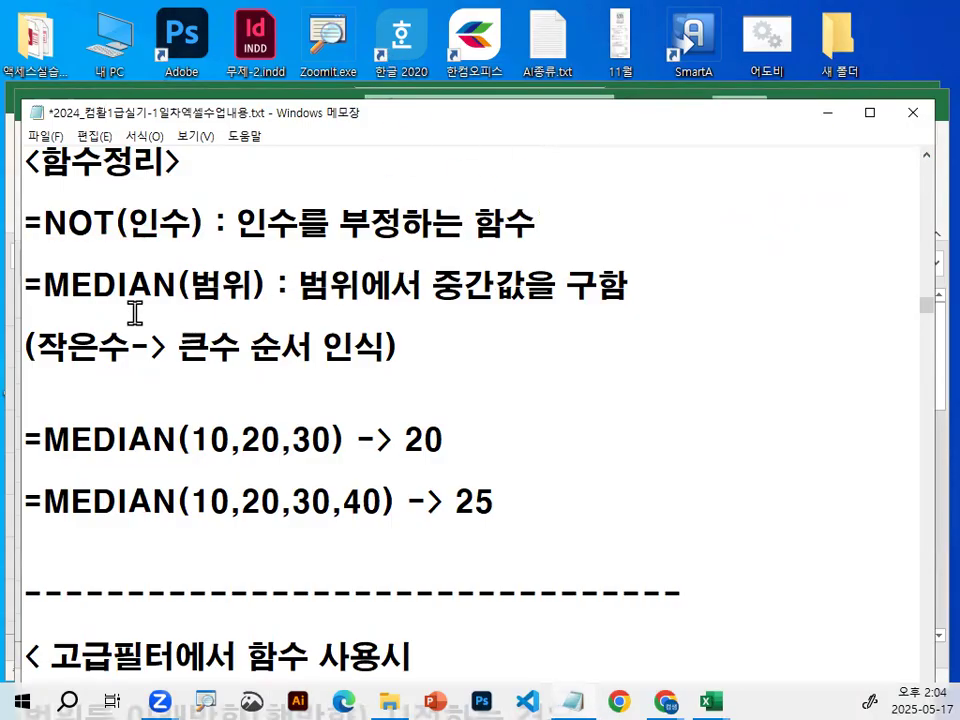
Highlight MEDIAN(범위) and its ordering note, underline 작은수->큰수 and 10,20,30 in red, and clear the marks.
{"action": "left_click_drag", "start_coordinate": [44, 287], "coordinate": [253, 272]}
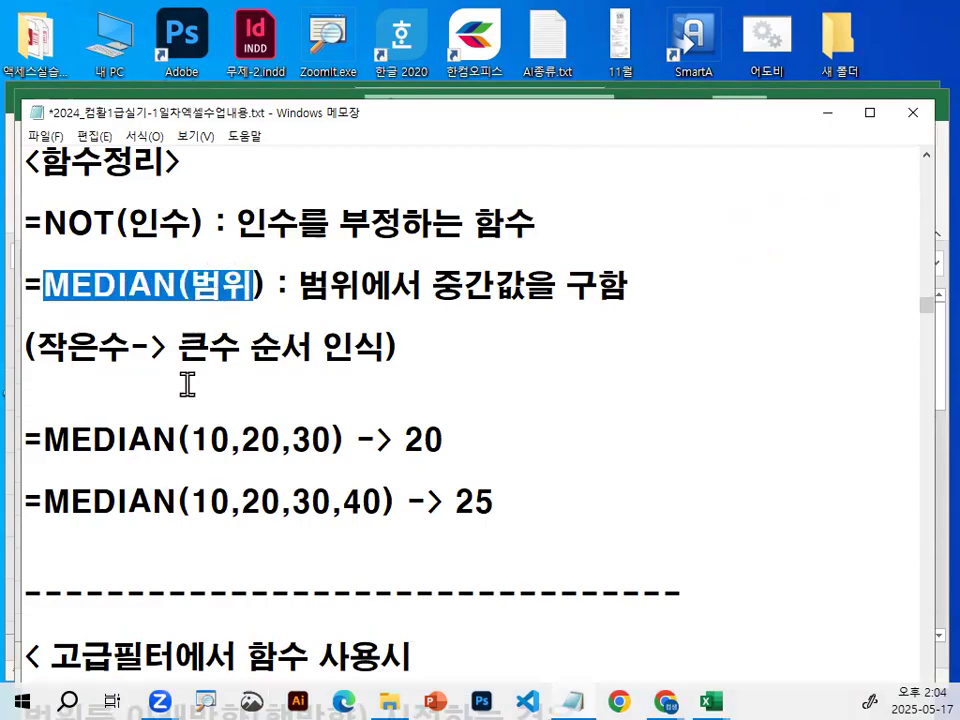
{"action": "left_click_drag", "start_coordinate": [46, 350], "coordinate": [380, 345]}
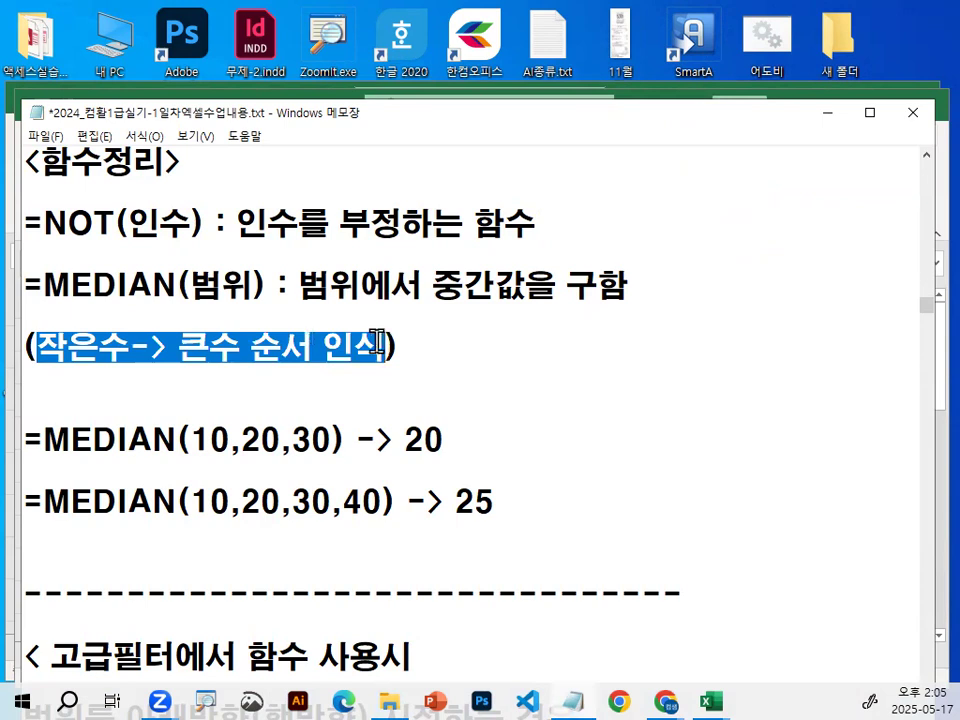
{"action": "key", "text": "ctrl+2"}
{"action": "left_click_drag", "start_coordinate": [42, 370], "coordinate": [240, 370]}
{"action": "left_click_drag", "start_coordinate": [193, 462], "coordinate": [352, 462]}
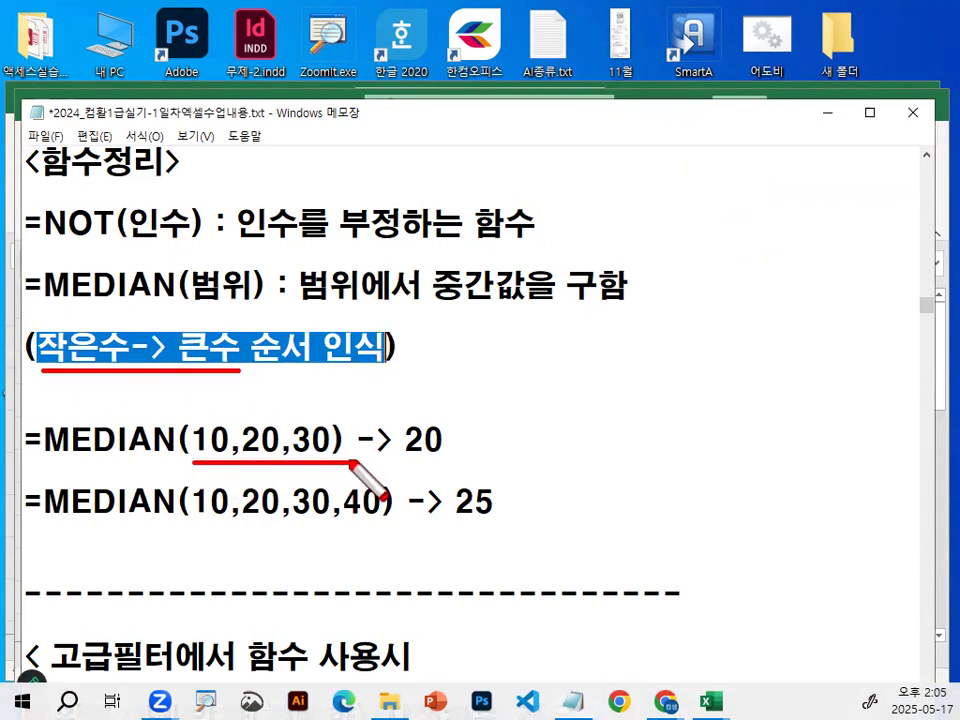
{"action": "key", "text": "Escape"}
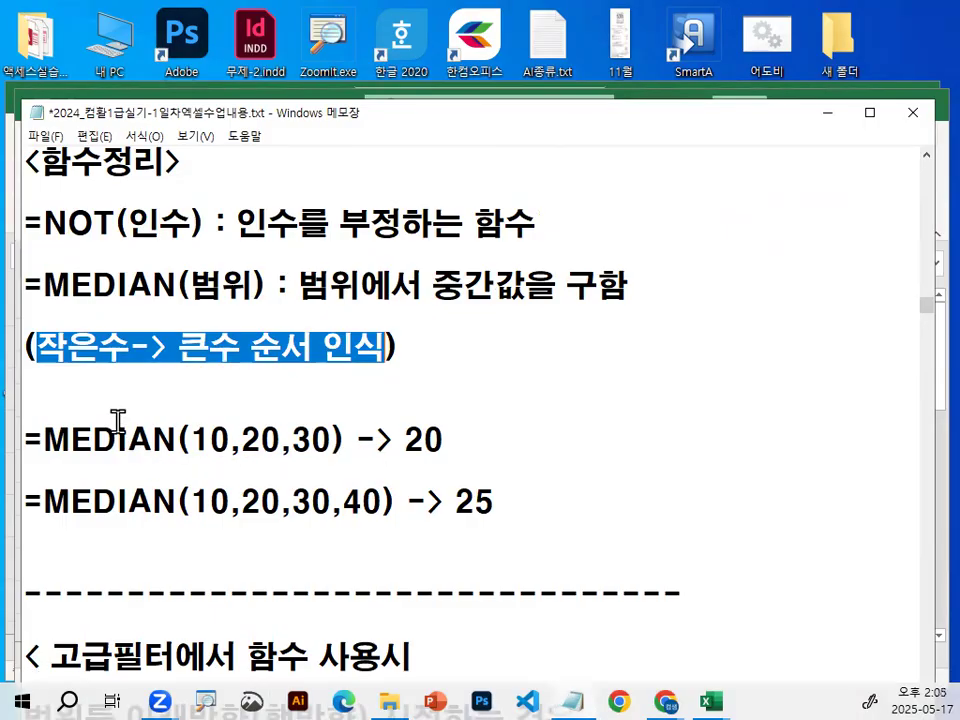
Insert blank lines below the dashed line to push the following 고급필터 notes down.
{"action": "left_click", "coordinate": [172, 620]}
{"action": "key", "text": "Return"}
{"action": "key", "text": "Return"}
{"action": "key", "text": "Return"}
{"action": "key", "text": "Return"}
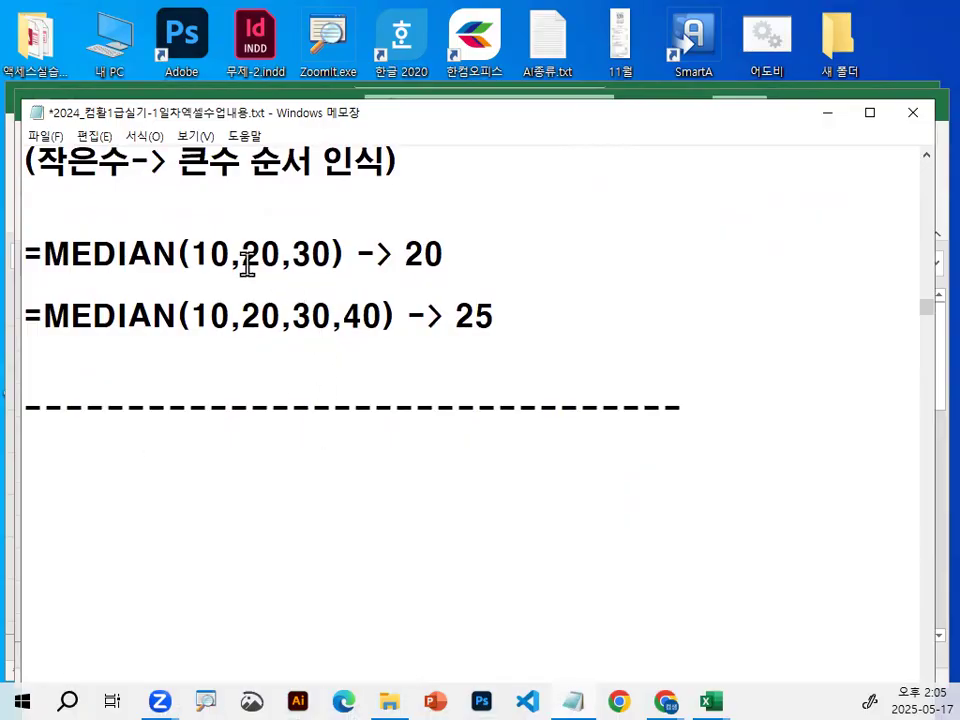
Annotate MEDIAN(10,20,30,40) in red by striking out 10 and 40, circling 20,30, writing + and /2, circling 25, and clear the drawing.
{"action": "left_click_drag", "start_coordinate": [243, 255], "coordinate": [273, 253]}
{"action": "left_click_drag", "start_coordinate": [190, 316], "coordinate": [414, 306]}
{"action": "left_click", "coordinate": [362, 316]}
{"action": "key", "text": "ctrl+2"}
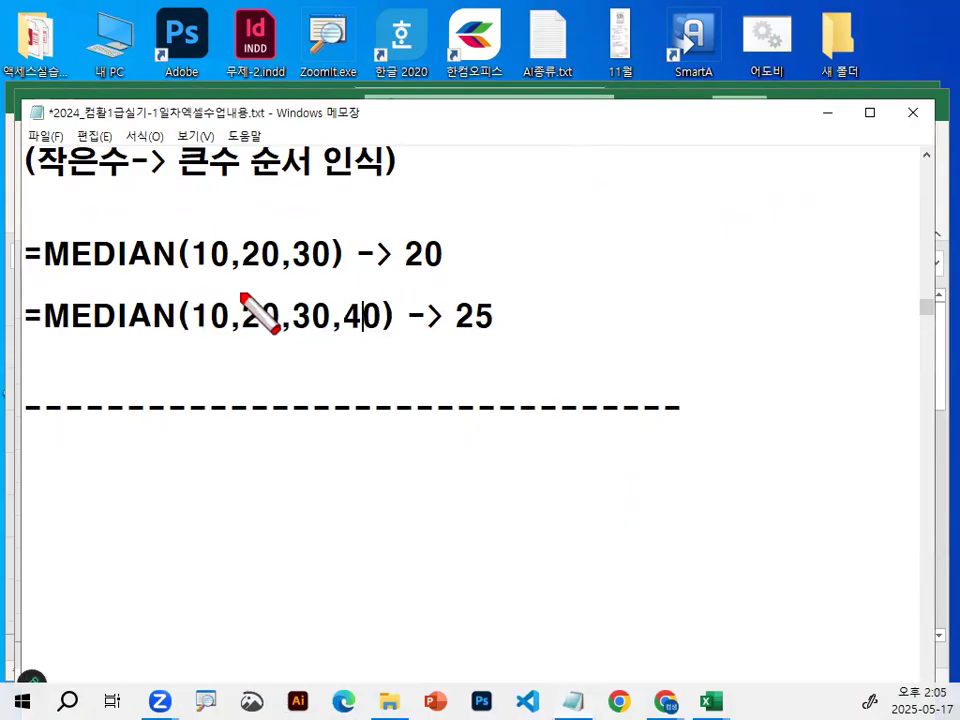
{"action": "left_click_drag", "start_coordinate": [240, 292], "coordinate": [162, 345]}
{"action": "mouse_move", "coordinate": [400, 283]}
{"action": "left_mouse_down"}
{"action": "mouse_move", "coordinate": [352, 332]}
{"action": "mouse_move", "coordinate": [242, 321]}
{"action": "mouse_move", "coordinate": [335, 300]}
{"action": "left_mouse_up"}
{"action": "mouse_move", "coordinate": [260, 366]}
{"action": "left_mouse_down"}
{"action": "mouse_move", "coordinate": [307, 366]}
{"action": "mouse_move", "coordinate": [290, 378]}
{"action": "left_mouse_up"}
{"action": "left_click_drag", "start_coordinate": [364, 334], "coordinate": [271, 436]}
{"action": "mouse_move", "coordinate": [342, 393]}
{"action": "left_mouse_down"}
{"action": "mouse_move", "coordinate": [360, 389]}
{"action": "mouse_move", "coordinate": [379, 414]}
{"action": "left_mouse_up"}
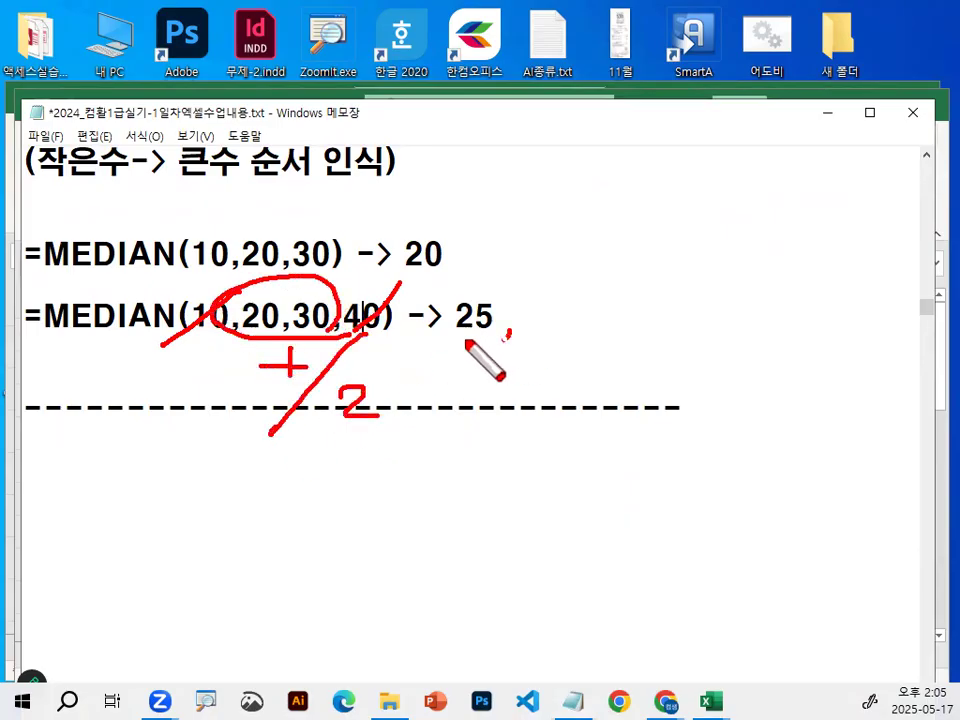
{"action": "left_click_drag", "start_coordinate": [508, 305], "coordinate": [512, 342]}
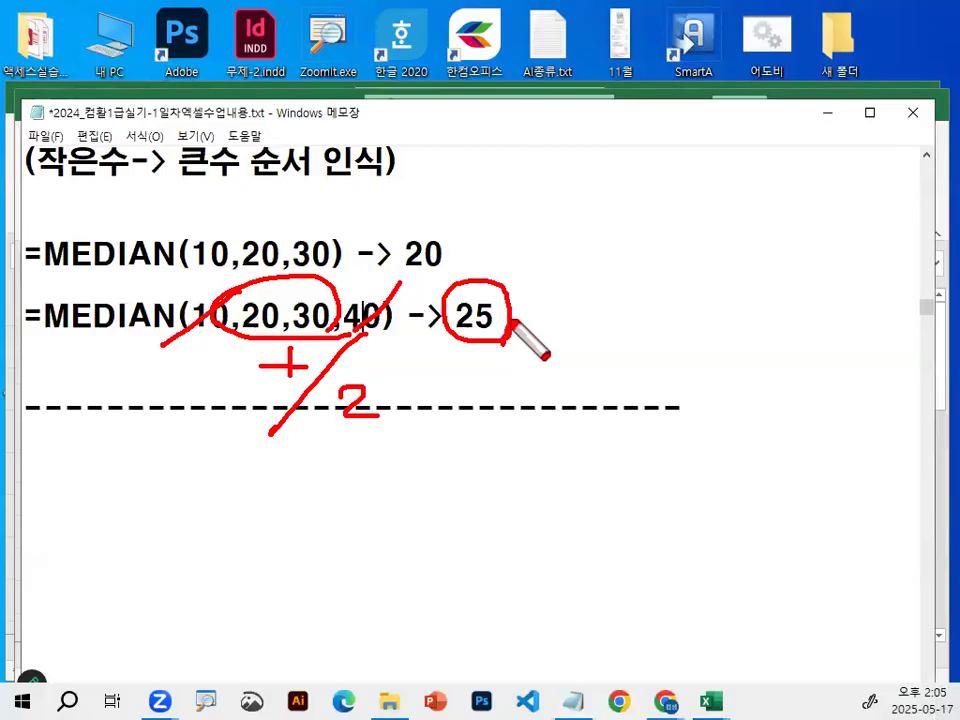
{"action": "mouse_move", "coordinate": [200, 205]}
{"action": "left_mouse_down"}
{"action": "mouse_move", "coordinate": [265, 165]}
{"action": "mouse_move", "coordinate": [270, 122]}
{"action": "left_mouse_up"}
{"action": "key", "text": "Escape"}
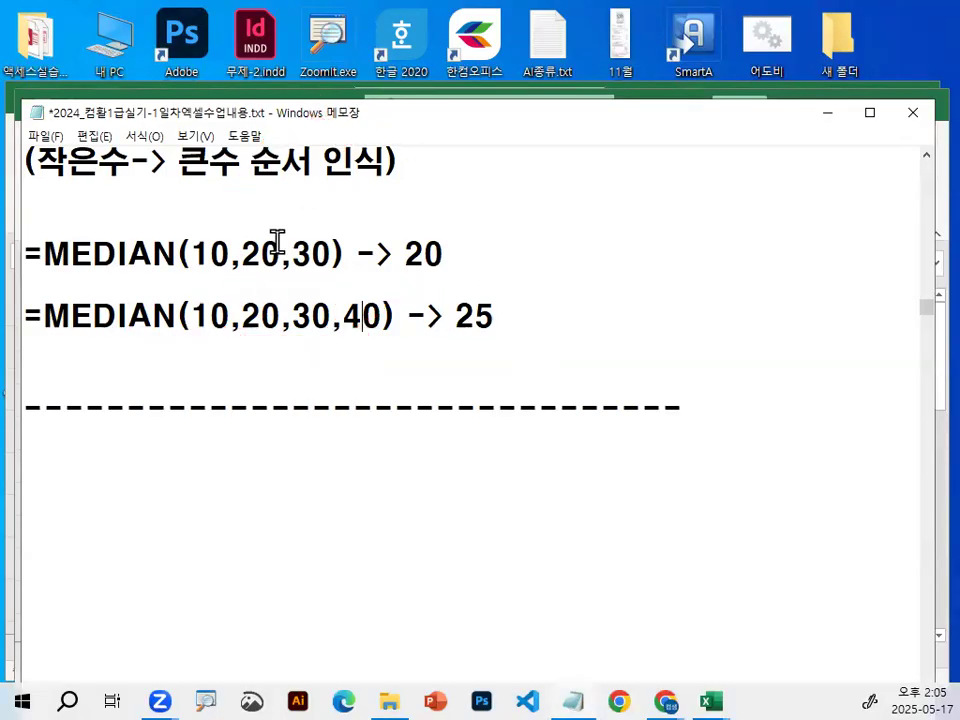
Highlight 10,20,30 in the first MEDIAN example and 범위 in the definition, and minimise the notes.
{"action": "mouse_move", "coordinate": [192, 254]}
{"action": "left_mouse_down"}
{"action": "mouse_move", "coordinate": [317, 254]}
{"action": "mouse_move", "coordinate": [382, 235]}
{"action": "left_mouse_up"}
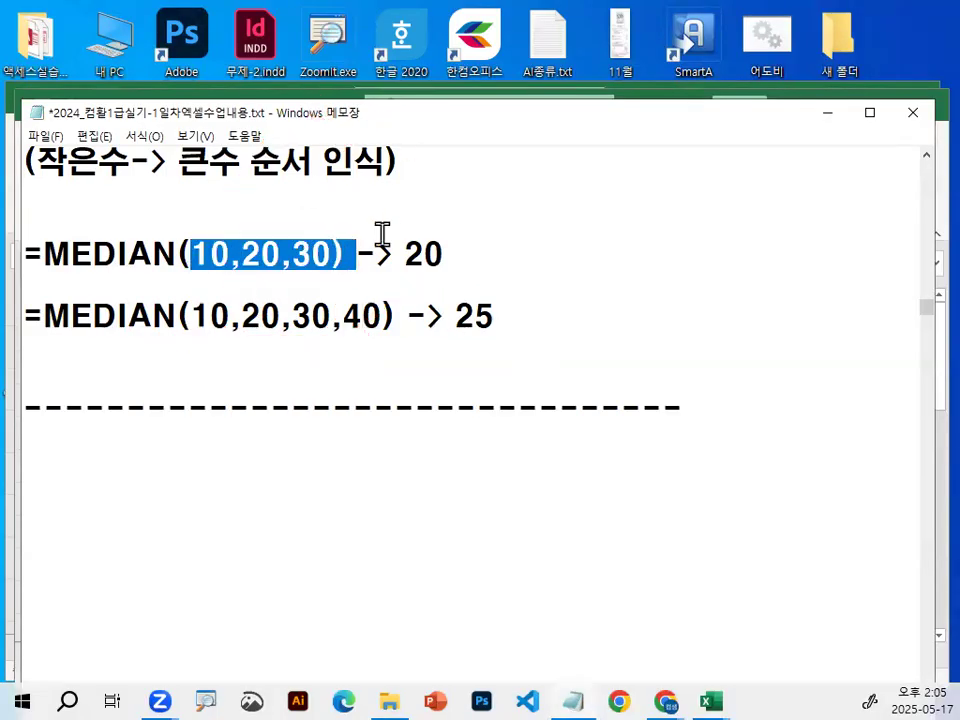
{"action": "left_click", "coordinate": [281, 316]}
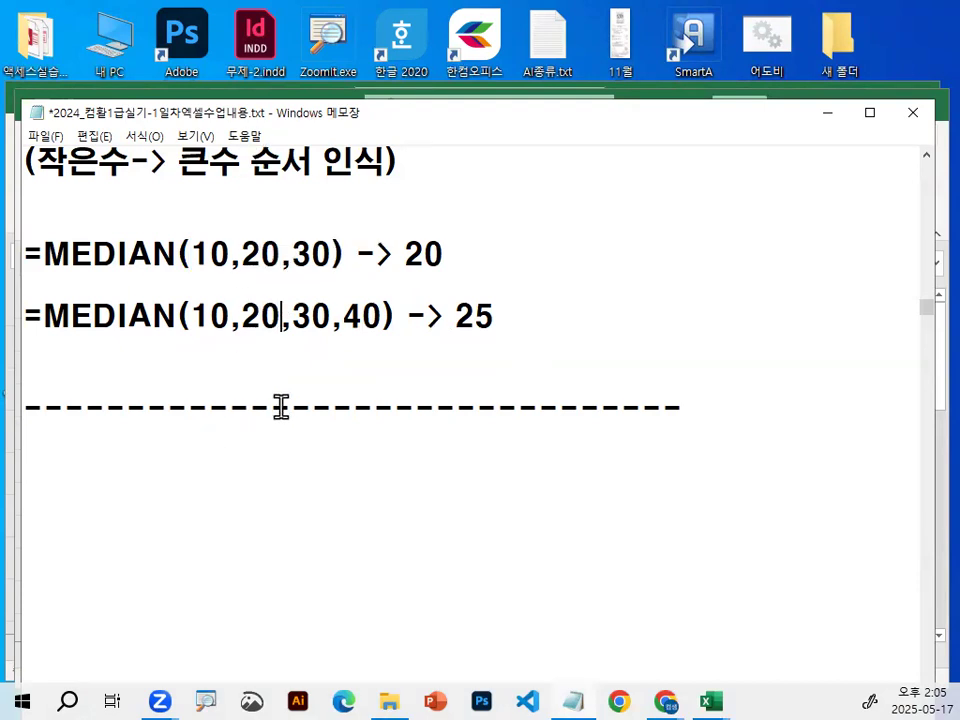
{"action": "scroll", "coordinate": [281, 406], "scroll_direction": "up", "scroll_amount": 1}
{"action": "left_click_drag", "start_coordinate": [192, 193], "coordinate": [253, 190]}
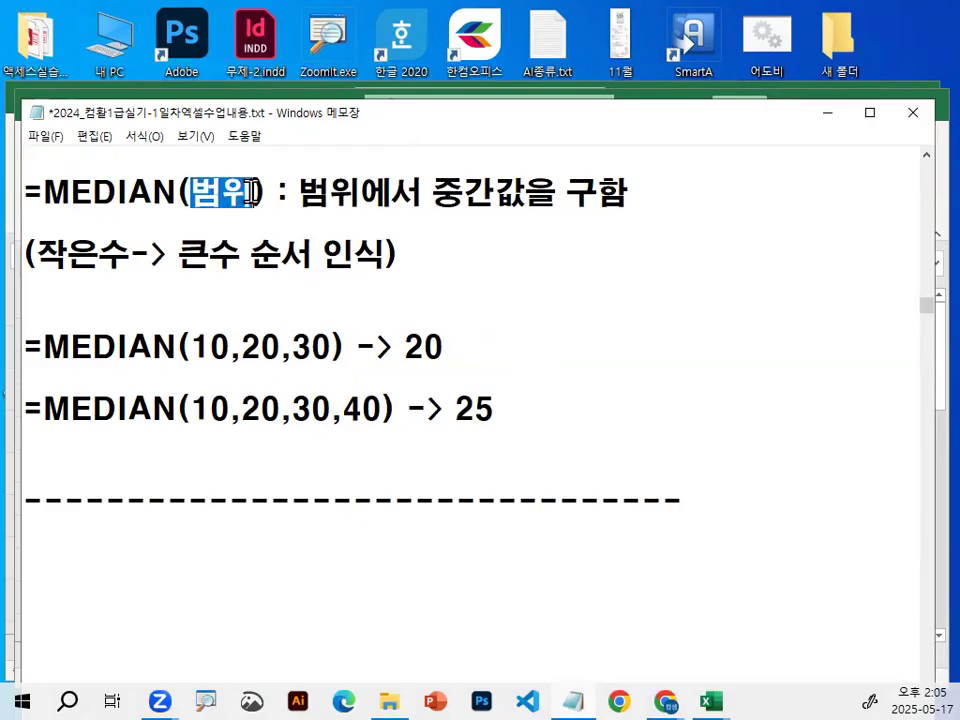
{"action": "left_click", "coordinate": [830, 114]}
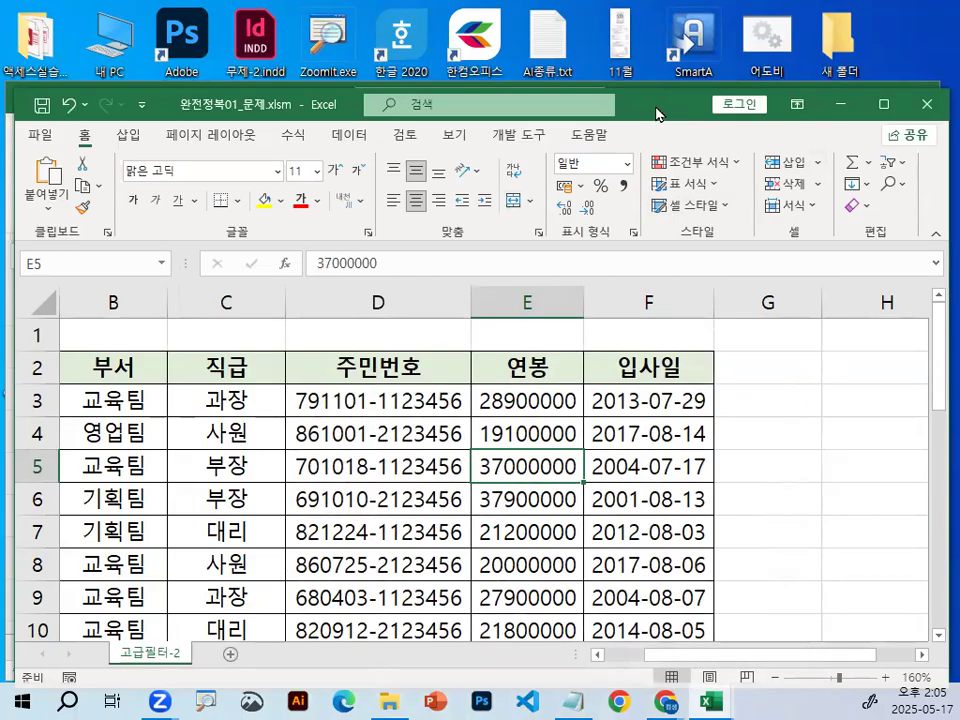
Select the 연봉 values in E3:E8, zoom in, and mark the first salary in red.
{"action": "left_click", "coordinate": [527, 404]}
{"action": "left_click_drag", "start_coordinate": [507, 420], "coordinate": [669, 405]}
{"action": "key", "text": "Escape"}
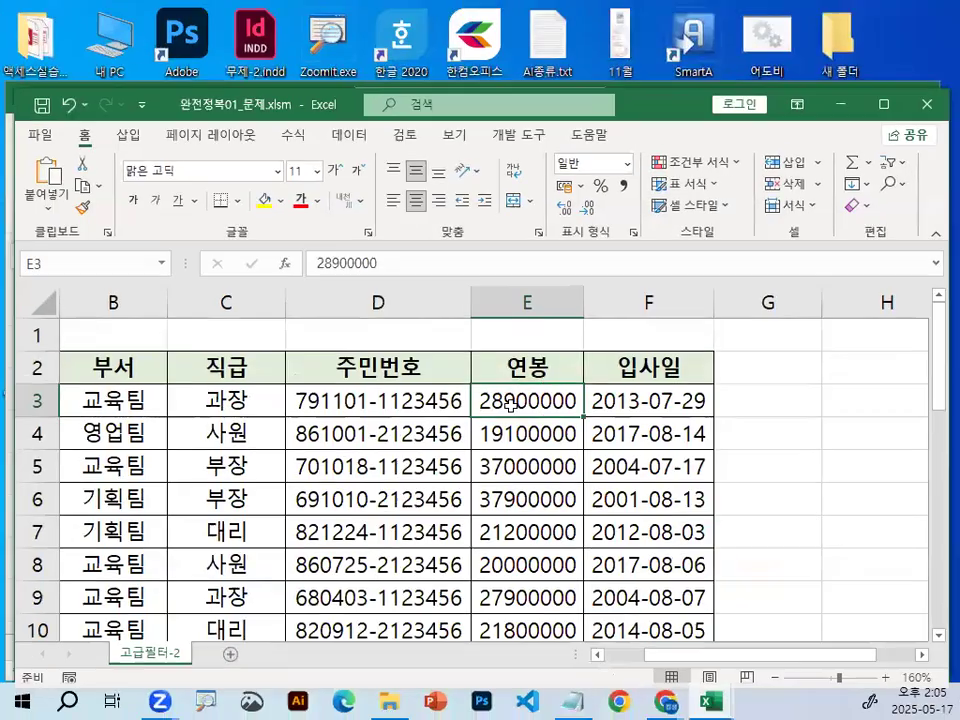
{"action": "left_click_drag", "start_coordinate": [513, 424], "coordinate": [512, 580]}
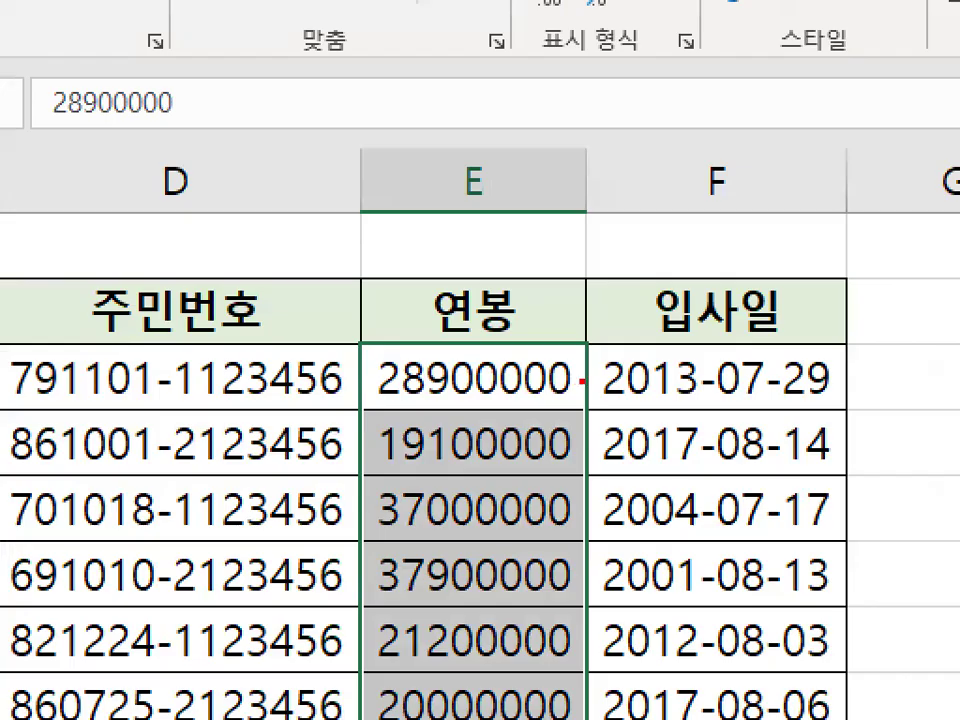
{"action": "mouse_move", "coordinate": [583, 380]}
{"action": "left_mouse_down"}
{"action": "mouse_move", "coordinate": [429, 391]}
{"action": "mouse_move", "coordinate": [498, 343]}
{"action": "left_mouse_up"}
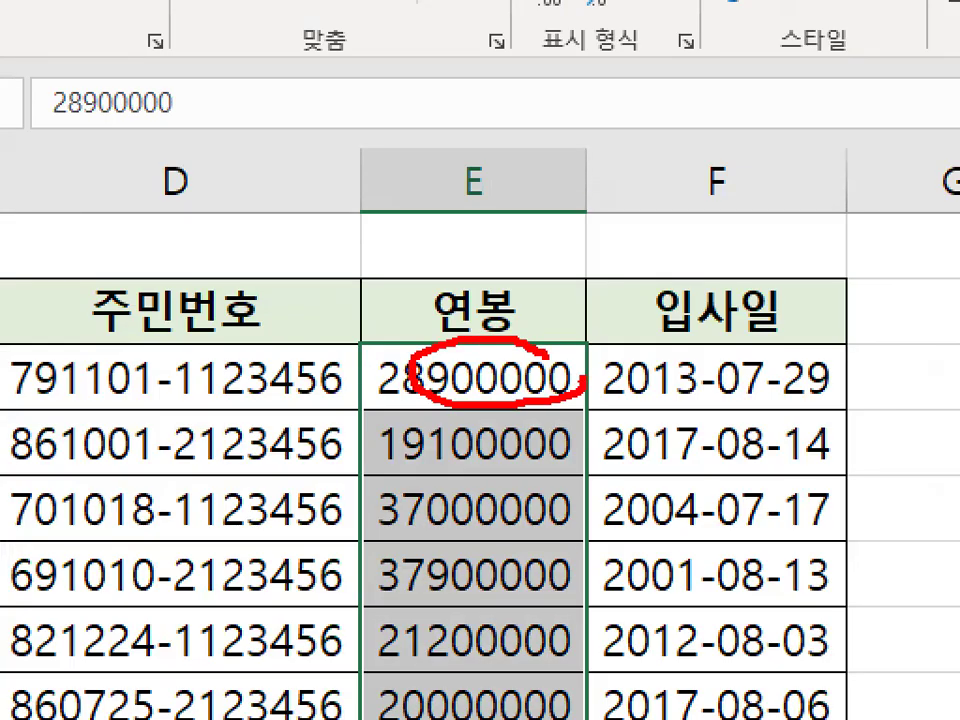
{"action": "mouse_move", "coordinate": [552, 252]}
{"action": "left_mouse_down"}
{"action": "mouse_move", "coordinate": [621, 283]}
{"action": "mouse_move", "coordinate": [584, 370]}
{"action": "left_mouse_up"}
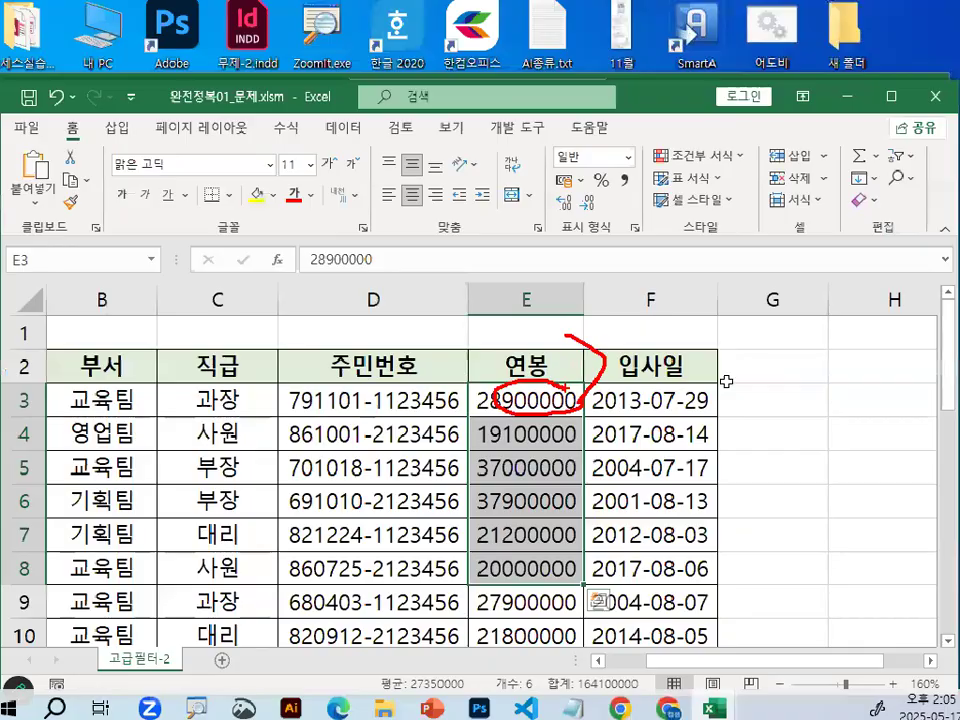
Clear the red marks and insert a blank column between 연봉 and 입사일.
{"action": "left_click", "coordinate": [719, 178]}
{"action": "right_click", "coordinate": [729, 186]}
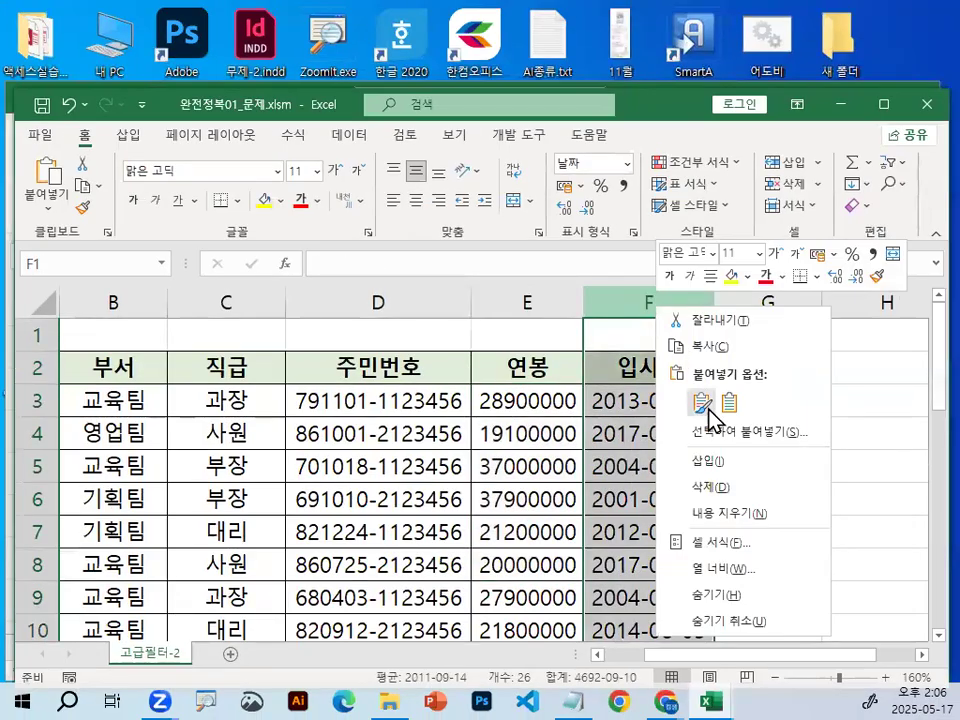
{"action": "left_click", "coordinate": [733, 462]}
Enter the header 중간값 in F2 of the inserted column.
{"action": "left_click", "coordinate": [622, 375]}
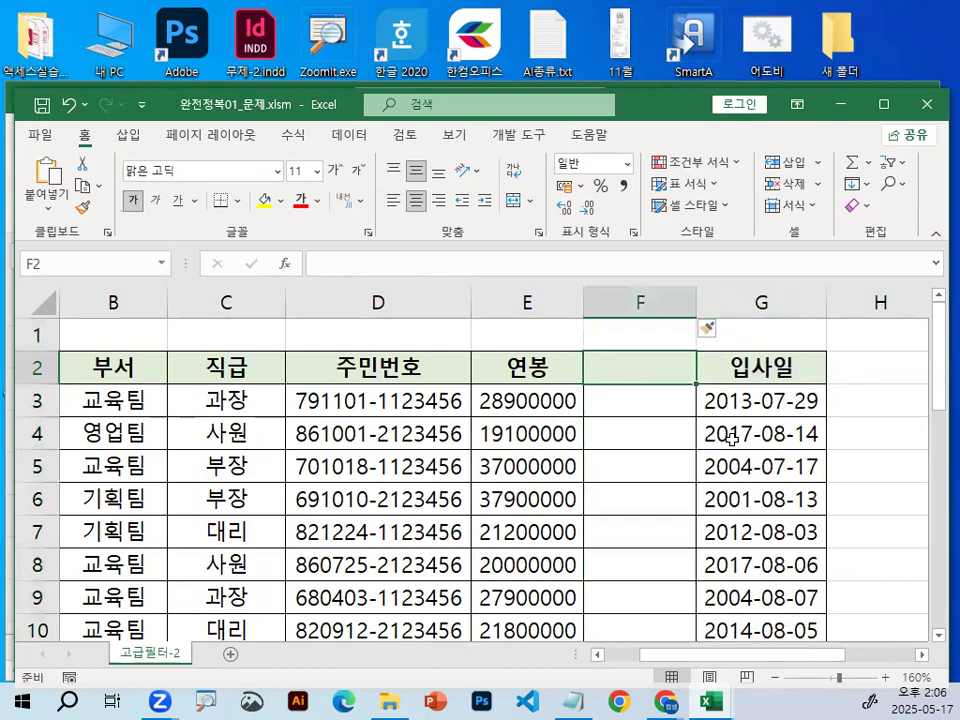
{"action": "type", "text": "증ㄱ"}
{"action": "key", "text": "BackSpace"}
{"action": "key", "text": "BackSpace"}
{"action": "type", "text": "ㅈㄴ"}
{"action": "key", "text": "BackSpace"}
{"action": "key", "text": "BackSpace"}
{"action": "type", "text": "ㅈ"}
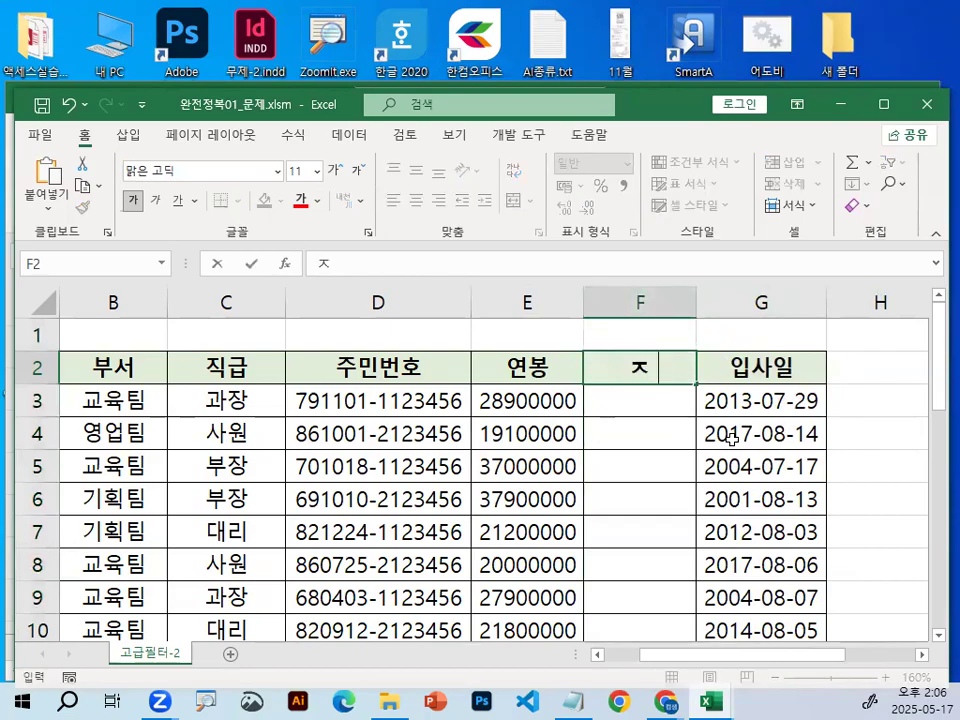
{"action": "type", "text": "중간값"}
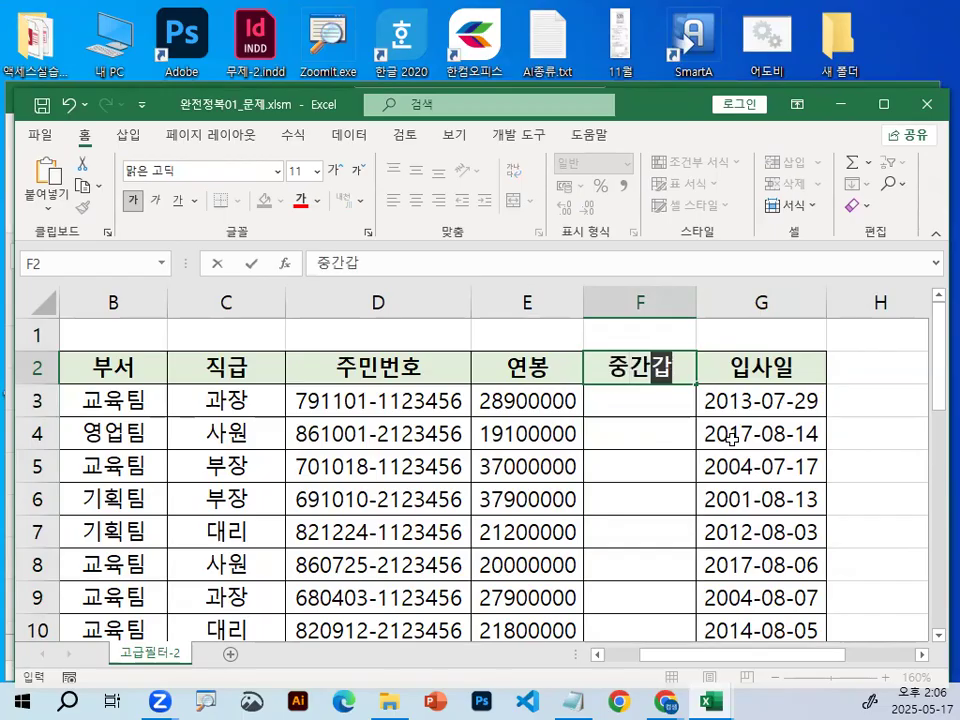
{"action": "key", "text": "Return"}
Start a MEDIAN formula in F3 with the 연봉 range E3:E27 as its argument.
{"action": "type", "text": "="}
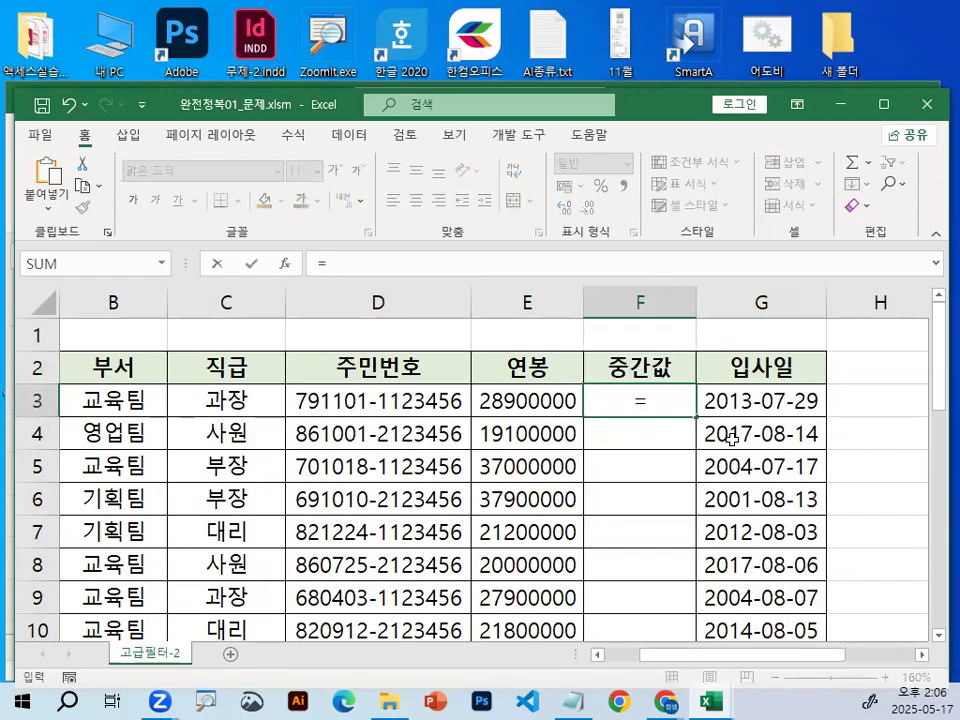
{"action": "type", "text": "ㅡㄷ"}
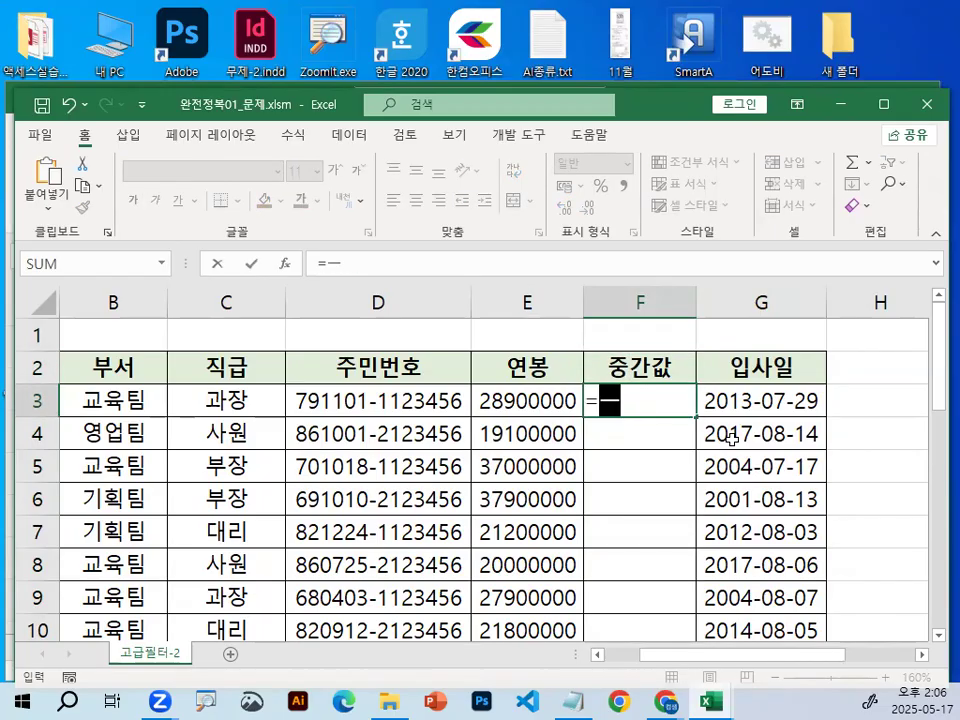
{"action": "key", "text": "BackSpace"}
{"action": "key", "text": "BackSpace"}
{"action": "key", "text": "Hangul"}
{"action": "type", "text": "ME"}
{"action": "key", "text": "Tab"}
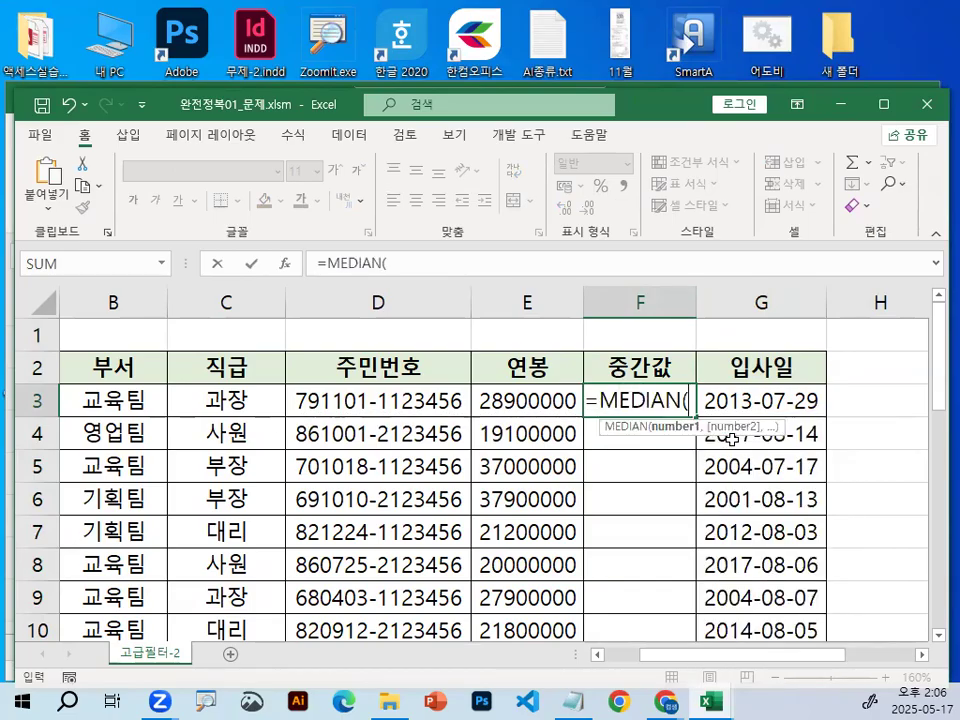
{"action": "left_click_drag", "start_coordinate": [514, 400], "coordinate": [540, 557]}
{"action": "scroll", "coordinate": [643, 551], "scroll_direction": "up", "scroll_amount": 6}
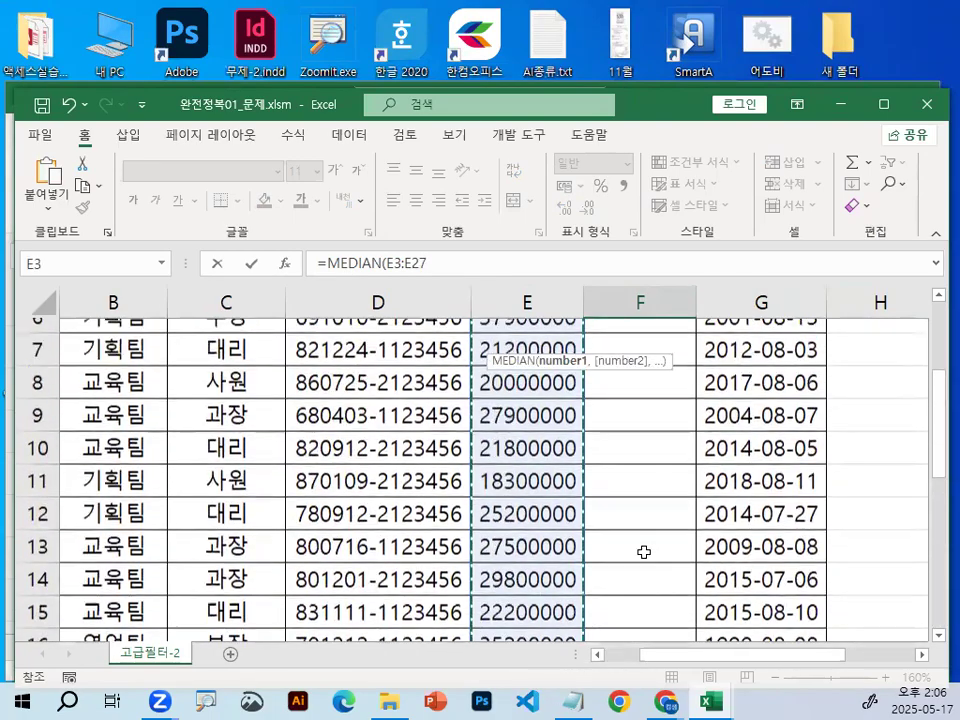
Circle E3:E27 in the formula in red, clear the mark, and confirm =MEDIAN(E3:E27) in F3.
{"action": "key", "text": "ctrl+1"}
{"action": "left_click", "coordinate": [592, 402]}
{"action": "mouse_move", "coordinate": [705, 398]}
{"action": "left_mouse_down"}
{"action": "mouse_move", "coordinate": [567, 316]}
{"action": "mouse_move", "coordinate": [689, 395]}
{"action": "left_mouse_up"}
{"action": "key", "text": "Escape"}
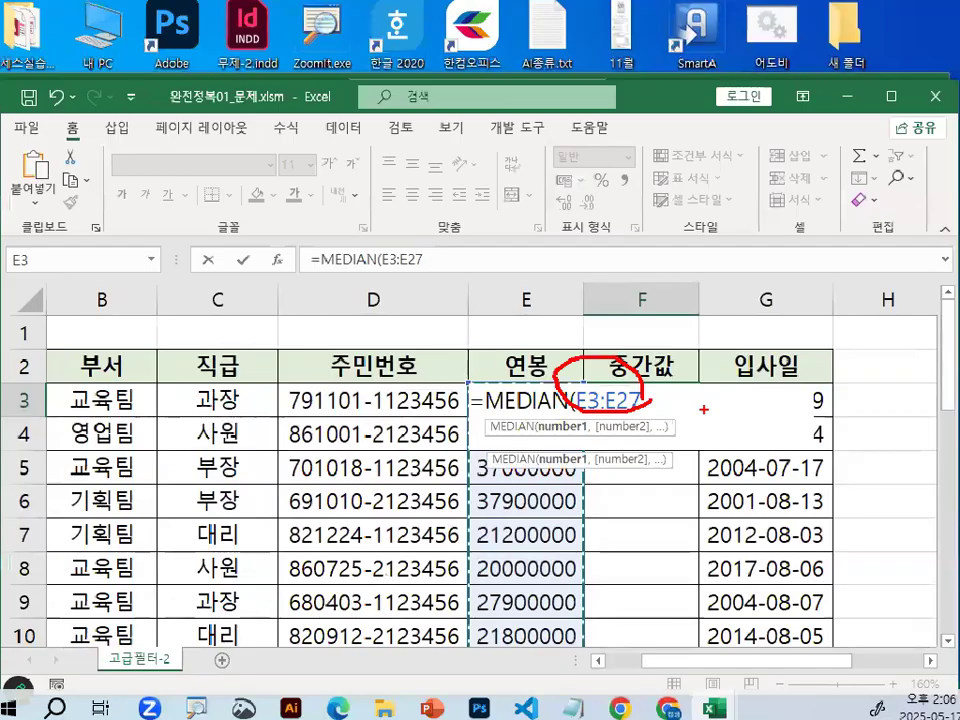
{"action": "key", "text": "Return"}
Circle the first salary and the median in F3 in red, draw a > sign between them, and clear the marks.
{"action": "left_click", "coordinate": [643, 400]}
{"action": "key", "text": "ctrl+1"}
{"action": "mouse_move", "coordinate": [418, 397]}
{"action": "left_mouse_down"}
{"action": "mouse_move", "coordinate": [326, 414]}
{"action": "mouse_move", "coordinate": [422, 403]}
{"action": "left_mouse_up"}
{"action": "mouse_move", "coordinate": [733, 378]}
{"action": "left_mouse_down"}
{"action": "mouse_move", "coordinate": [585, 407]}
{"action": "mouse_move", "coordinate": [698, 384]}
{"action": "left_mouse_up"}
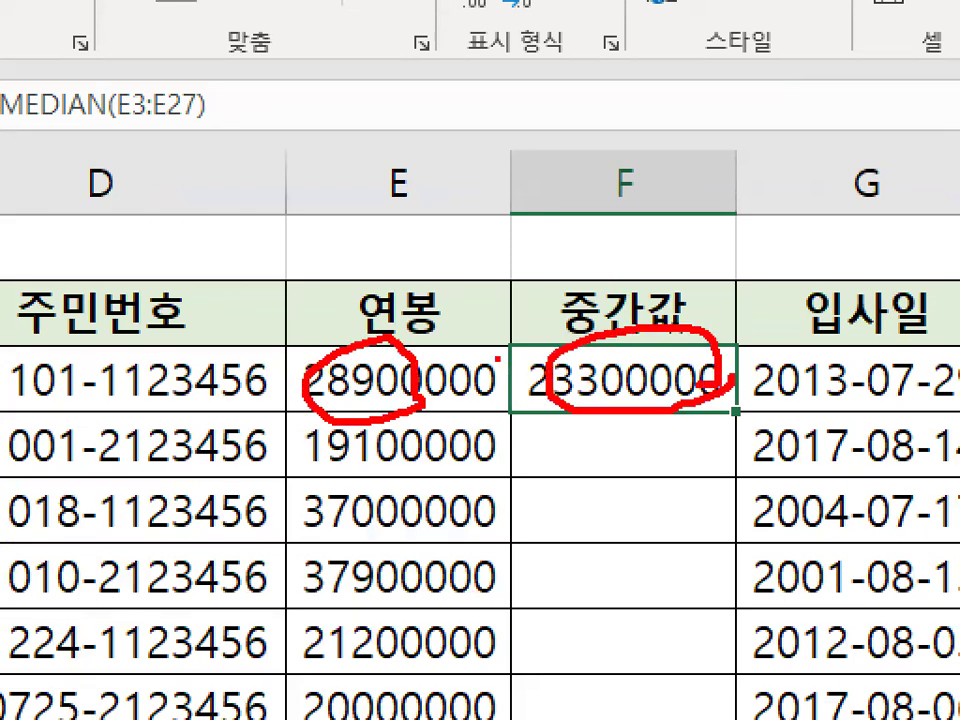
{"action": "left_click_drag", "start_coordinate": [500, 372], "coordinate": [468, 424]}
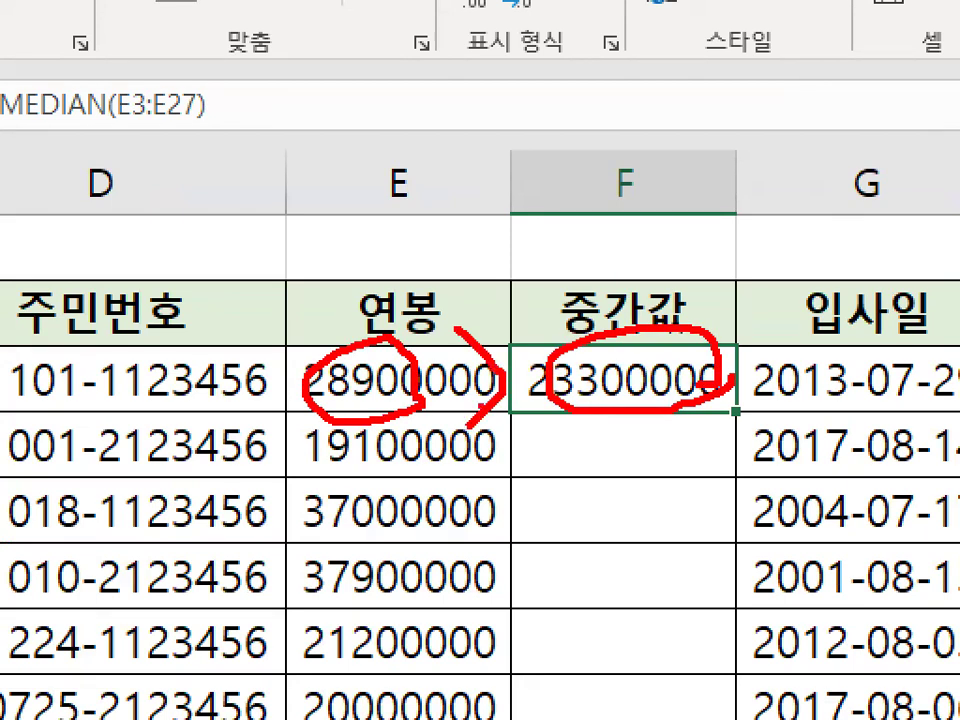
{"action": "key", "text": "Escape"}
Collapse the ribbon, select E4, and circle the salaries in E3 and E4 and the median in F3 in red.
{"action": "scroll", "coordinate": [621, 440], "scroll_direction": "down", "scroll_amount": 1}
{"action": "scroll", "coordinate": [595, 440], "scroll_direction": "up", "scroll_amount": 1}
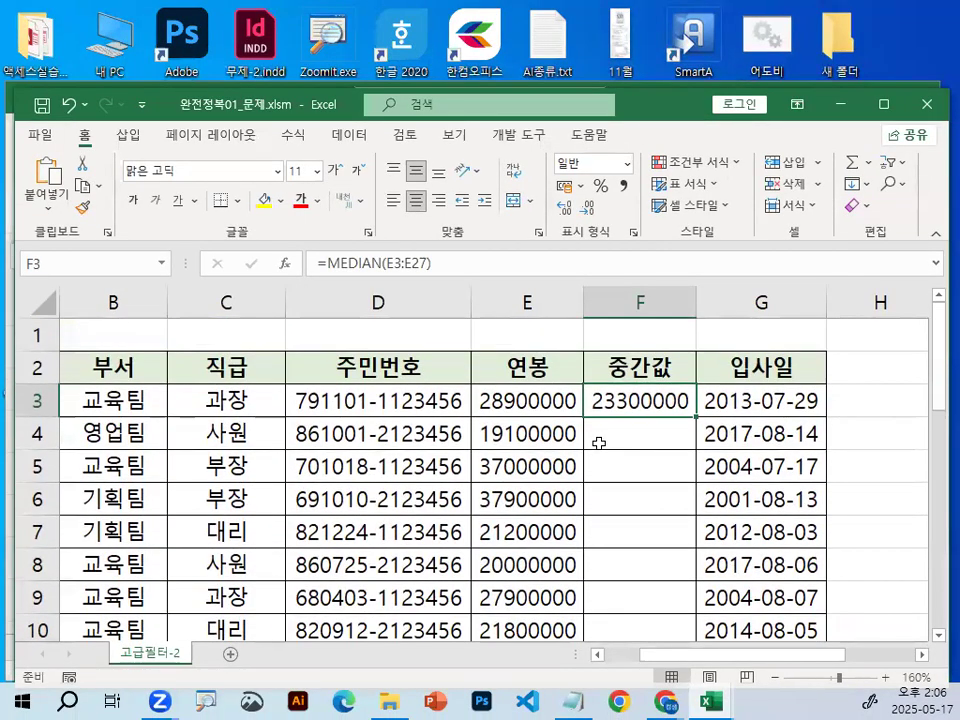
{"action": "key", "text": "ctrl+F1"}
{"action": "left_click", "coordinate": [546, 343]}
{"action": "key", "text": "ctrl+1"}
{"action": "mouse_move", "coordinate": [612, 358]}
{"action": "left_mouse_down"}
{"action": "mouse_move", "coordinate": [480, 402]}
{"action": "mouse_move", "coordinate": [576, 378]}
{"action": "left_mouse_up"}
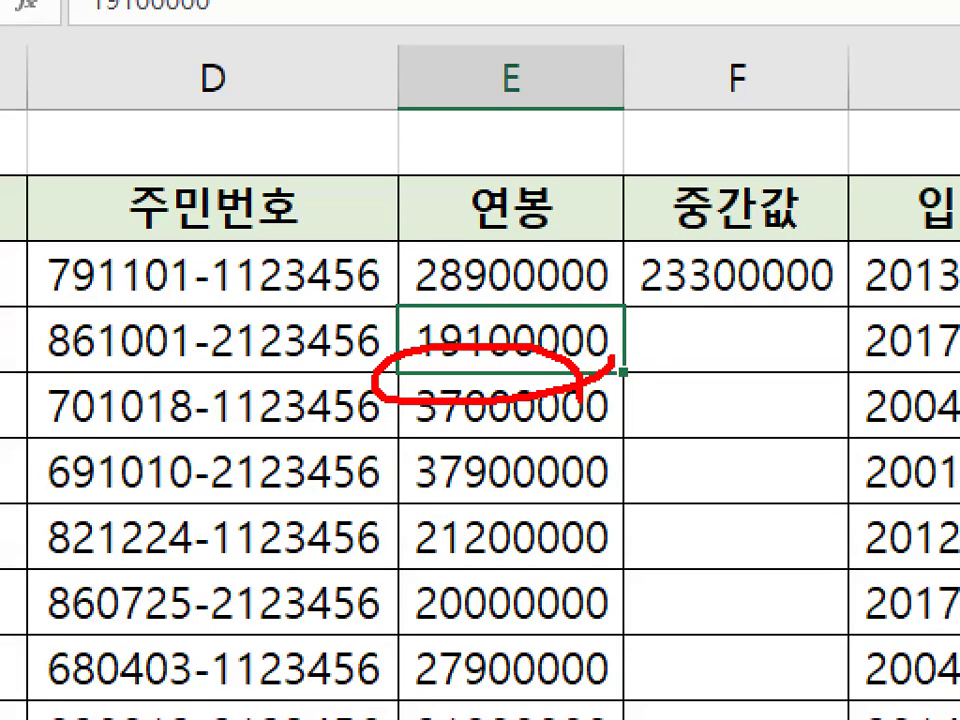
{"action": "mouse_move", "coordinate": [540, 270]}
{"action": "left_mouse_down"}
{"action": "mouse_move", "coordinate": [525, 285]}
{"action": "mouse_move", "coordinate": [605, 370]}
{"action": "left_mouse_up"}
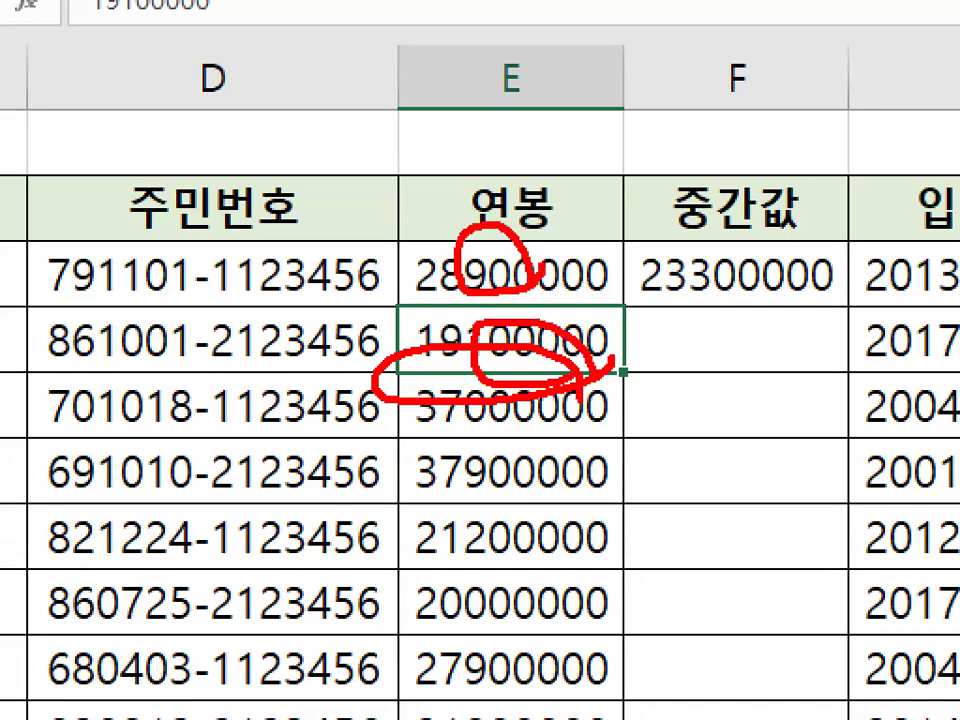
{"action": "left_click_drag", "start_coordinate": [798, 240], "coordinate": [838, 296]}
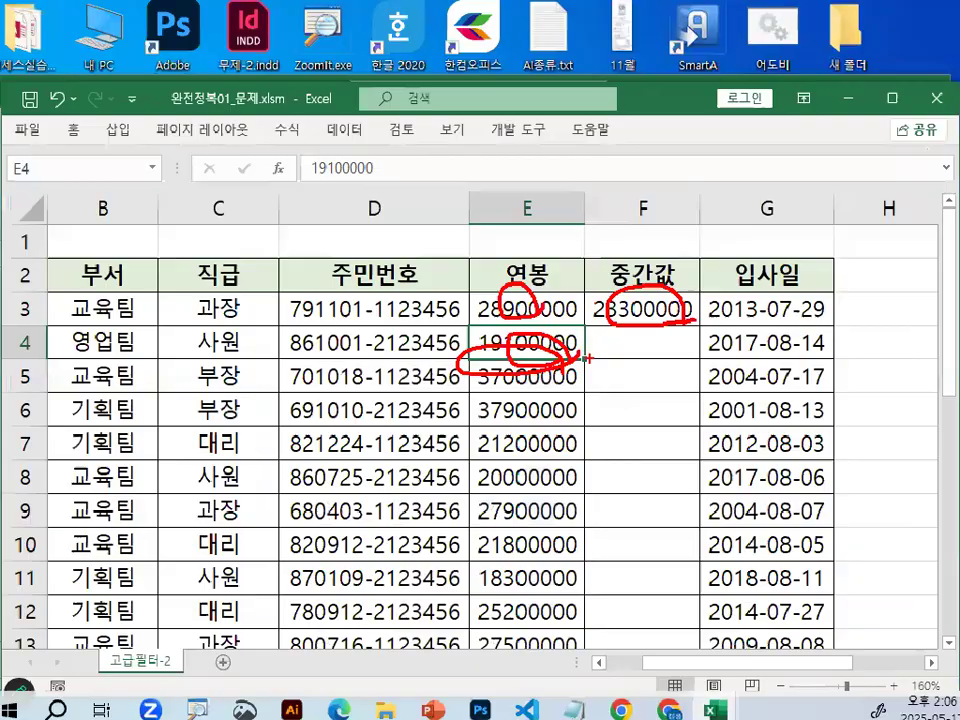
Erase the red circles, circle the salary in E4 again, and clear the drawing.
{"action": "key", "text": "e"}
{"action": "mouse_move", "coordinate": [446, 368]}
{"action": "left_mouse_down"}
{"action": "mouse_move", "coordinate": [555, 343]}
{"action": "mouse_move", "coordinate": [540, 345]}
{"action": "left_mouse_up"}
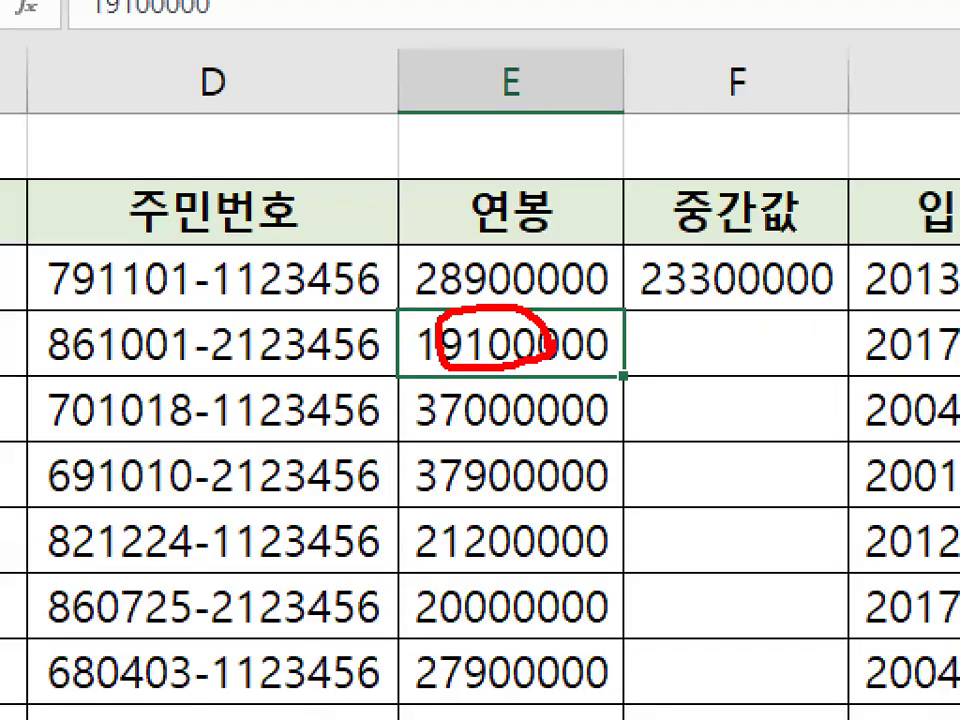
{"action": "key", "text": "Escape"}
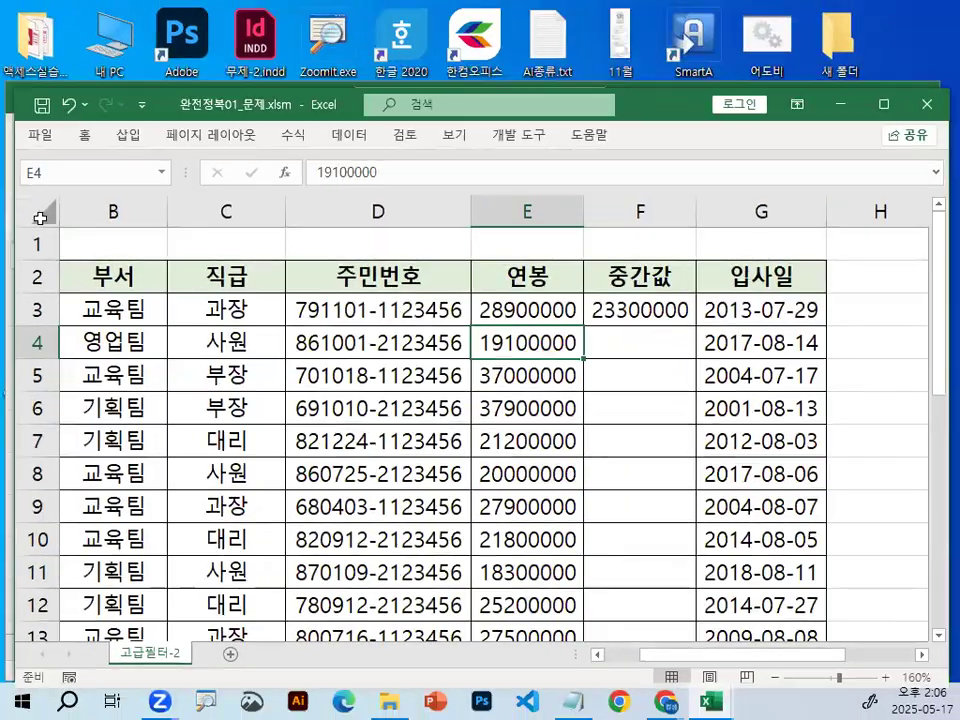
Change the font of the whole sheet to a견고딕.
{"action": "left_click", "coordinate": [40, 217]}
{"action": "left_click", "coordinate": [87, 139]}
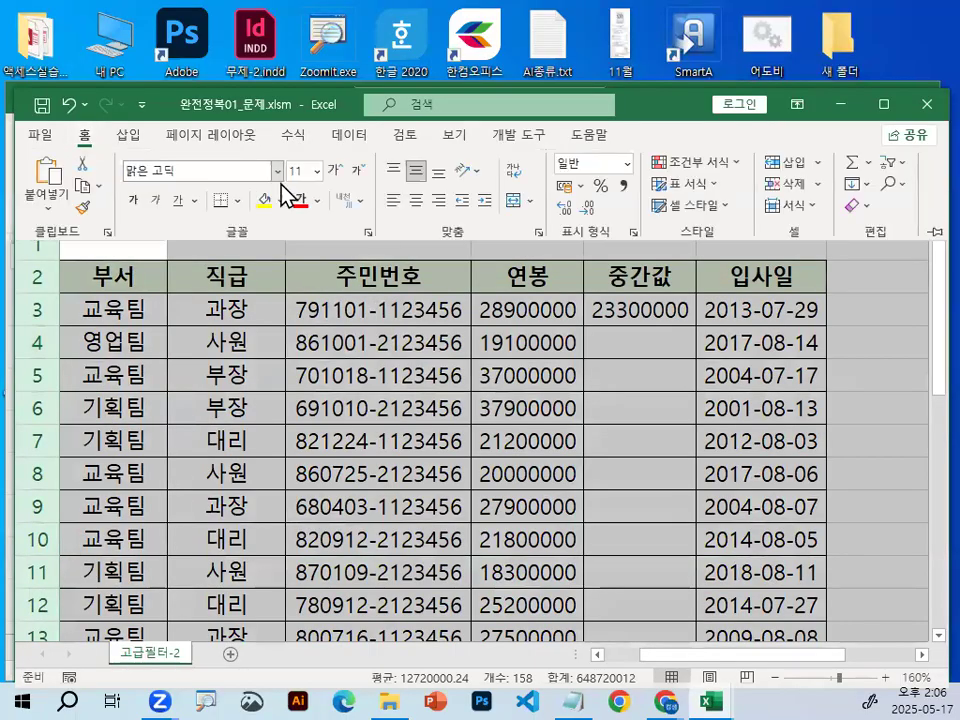
{"action": "left_click", "coordinate": [278, 172]}
{"action": "left_click", "coordinate": [396, 240]}
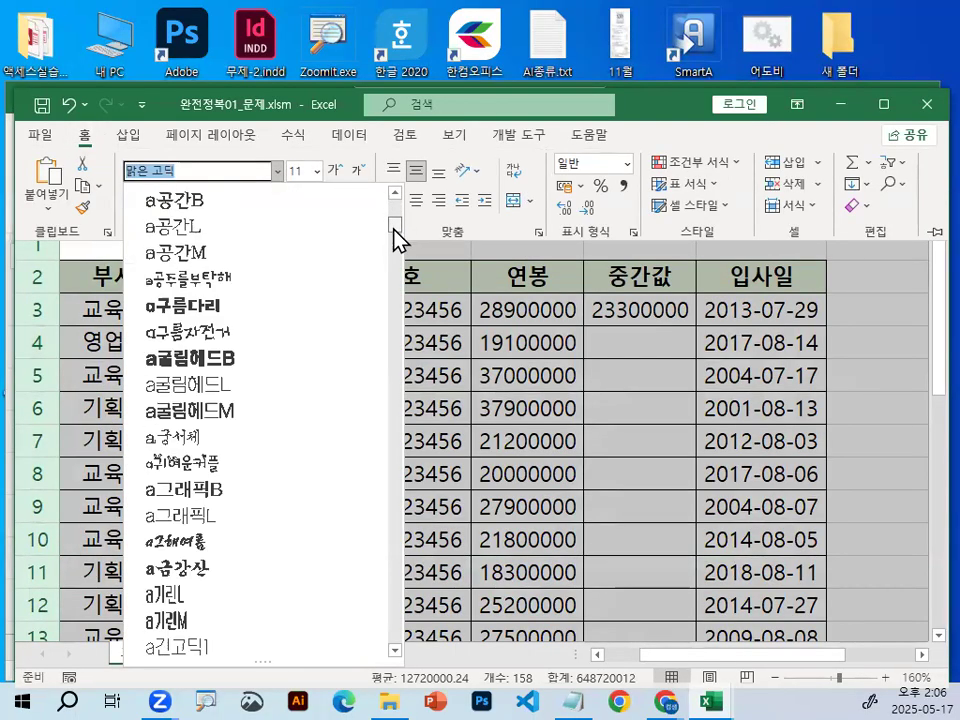
{"action": "scroll", "coordinate": [332, 360], "scroll_direction": "up", "scroll_amount": 13}
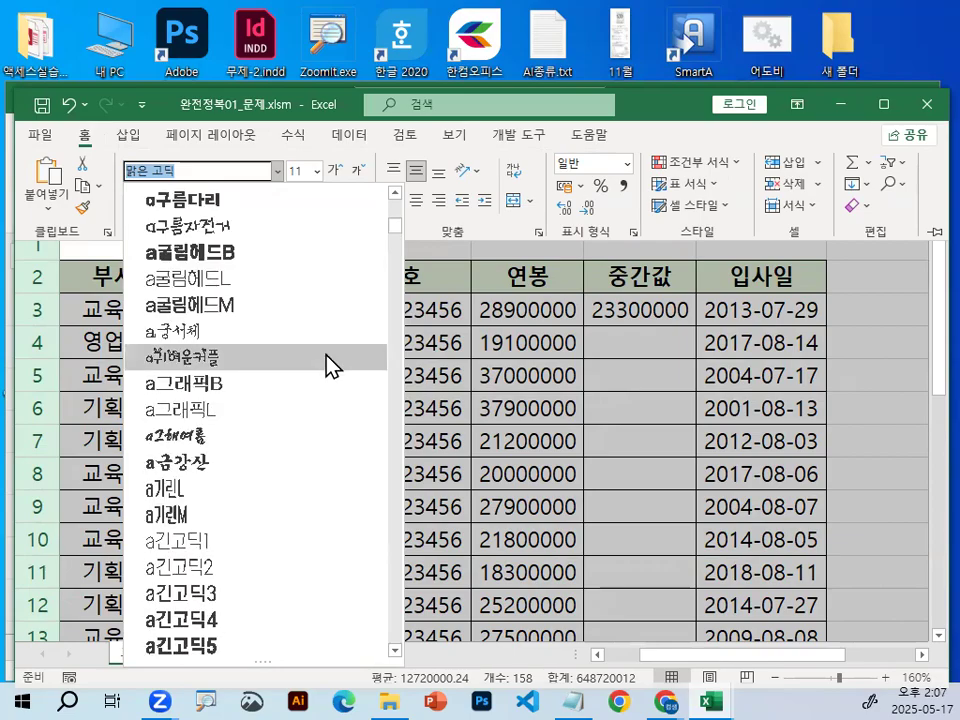
{"action": "scroll", "coordinate": [249, 411], "scroll_direction": "up", "scroll_amount": 3}
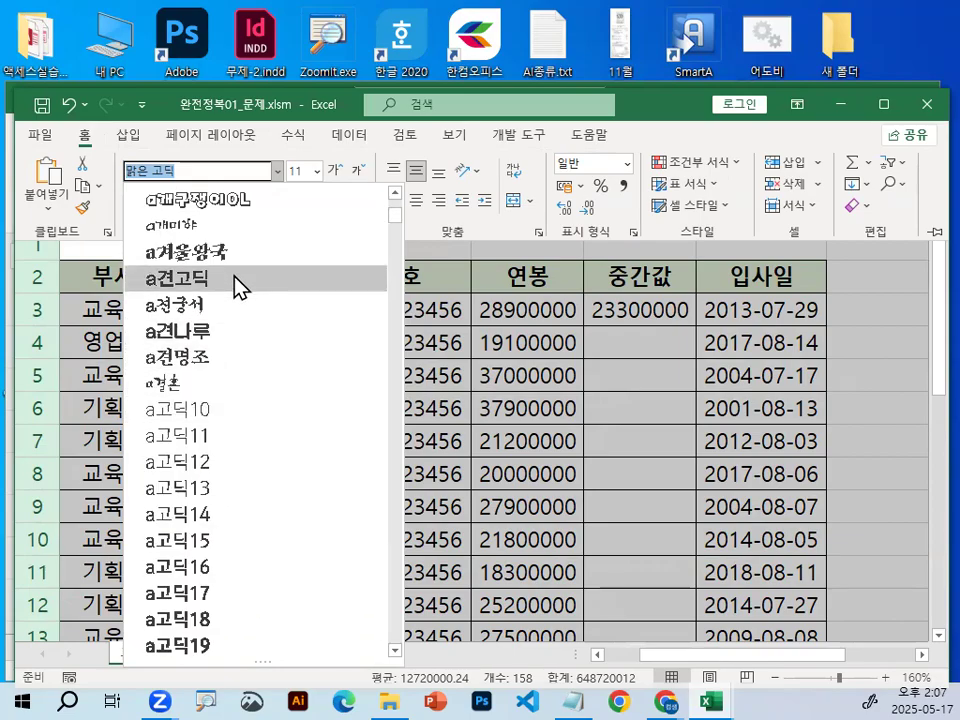
{"action": "key", "text": "Escape"}
{"action": "key", "text": "Escape"}
Widen all columns to one uniform width and autofit the 주민번호 column.
{"action": "double_click", "coordinate": [725, 210]}
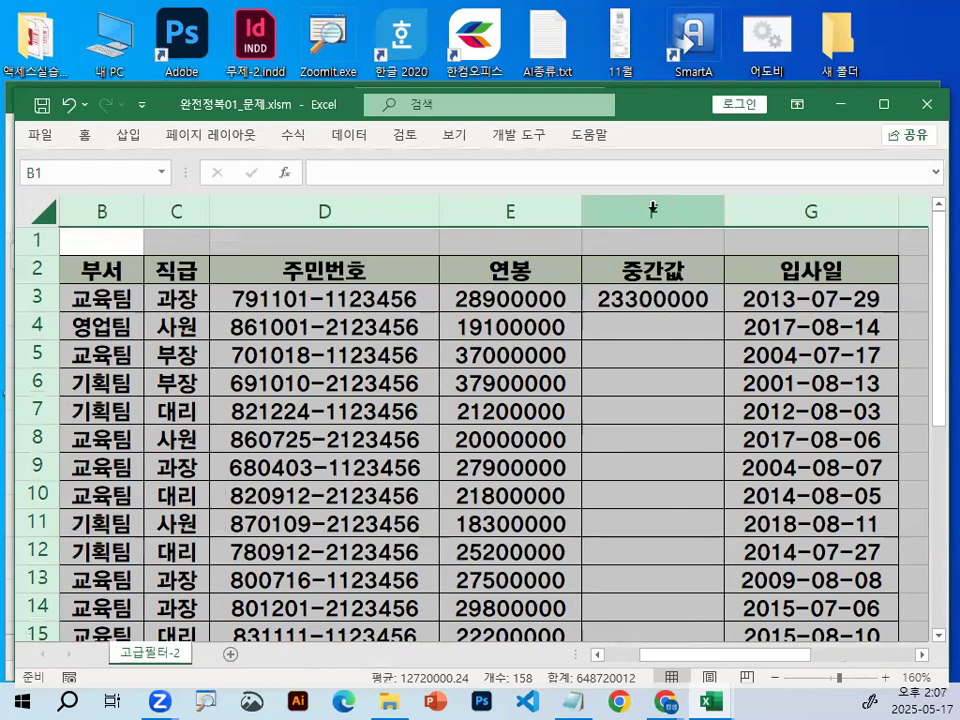
{"action": "left_click_drag", "start_coordinate": [582, 210], "coordinate": [583, 342]}
{"action": "left_click", "coordinate": [583, 343]}
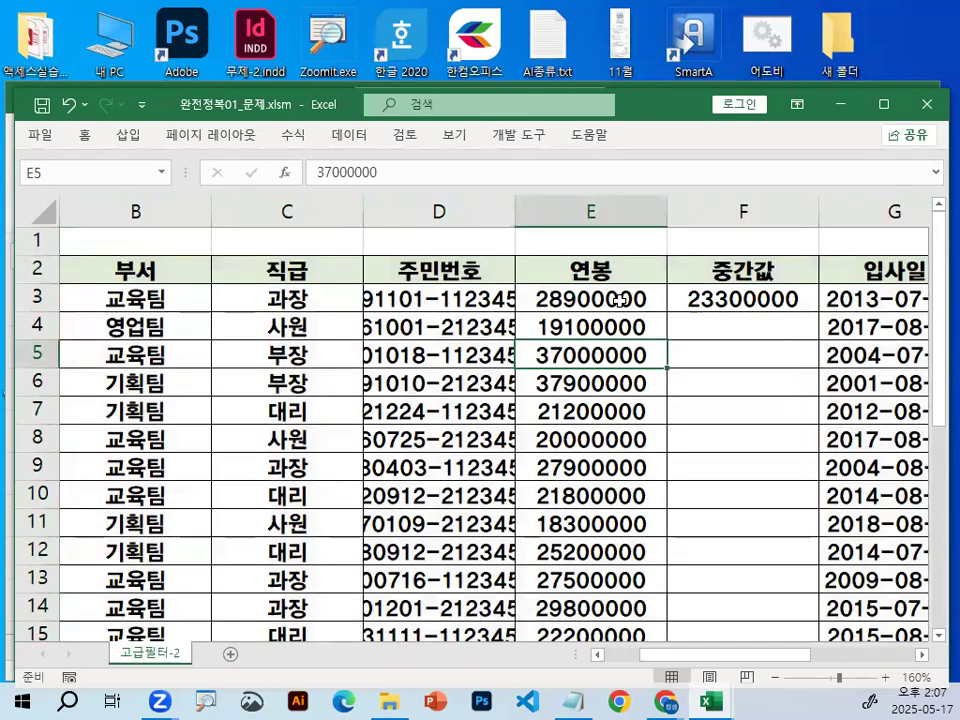
{"action": "double_click", "coordinate": [512, 211]}
Reopen the MEDIAN formula in F3, underline E3:E27 and mark around it in red, clear the marks, and confirm the formula.
{"action": "left_click", "coordinate": [850, 298]}
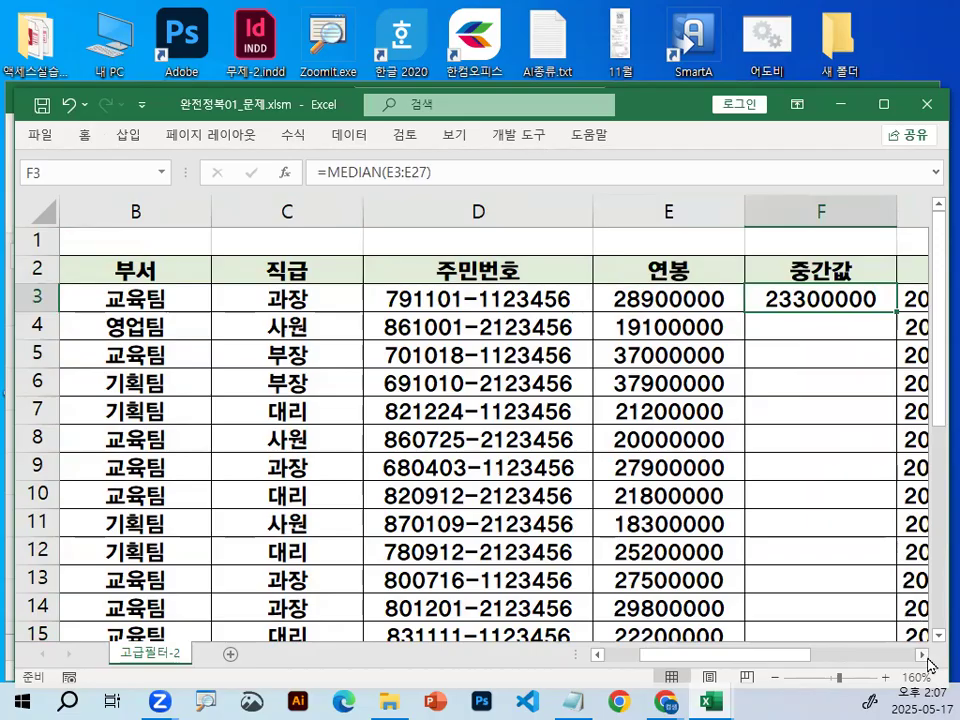
{"action": "left_click", "coordinate": [923, 656]}
{"action": "left_click", "coordinate": [923, 656]}
{"action": "double_click", "coordinate": [519, 299]}
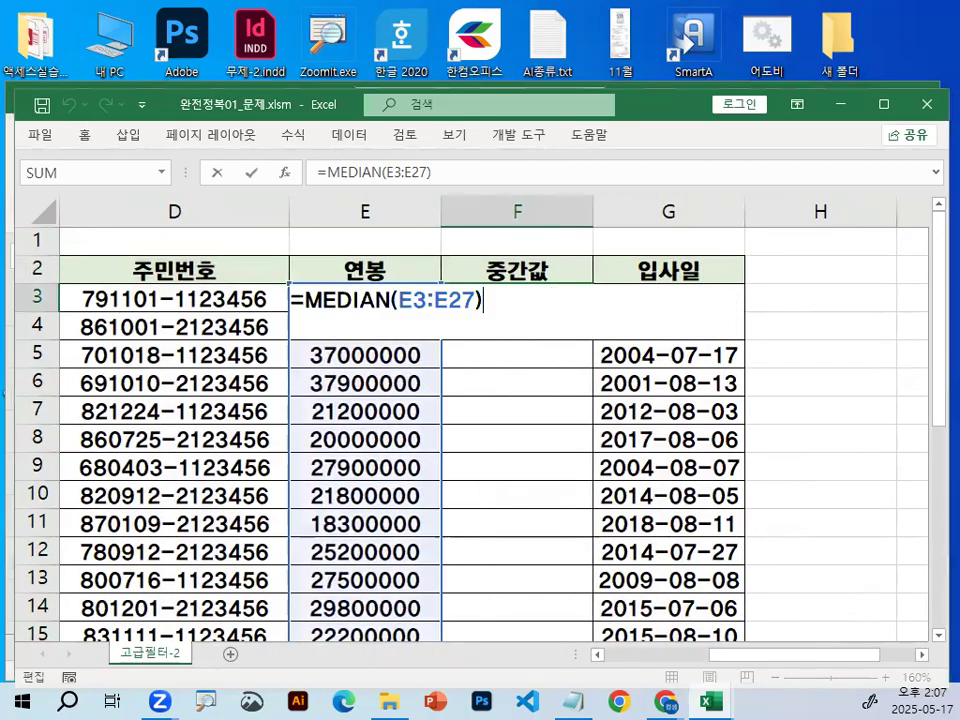
{"action": "left_click_drag", "start_coordinate": [340, 322], "coordinate": [471, 317]}
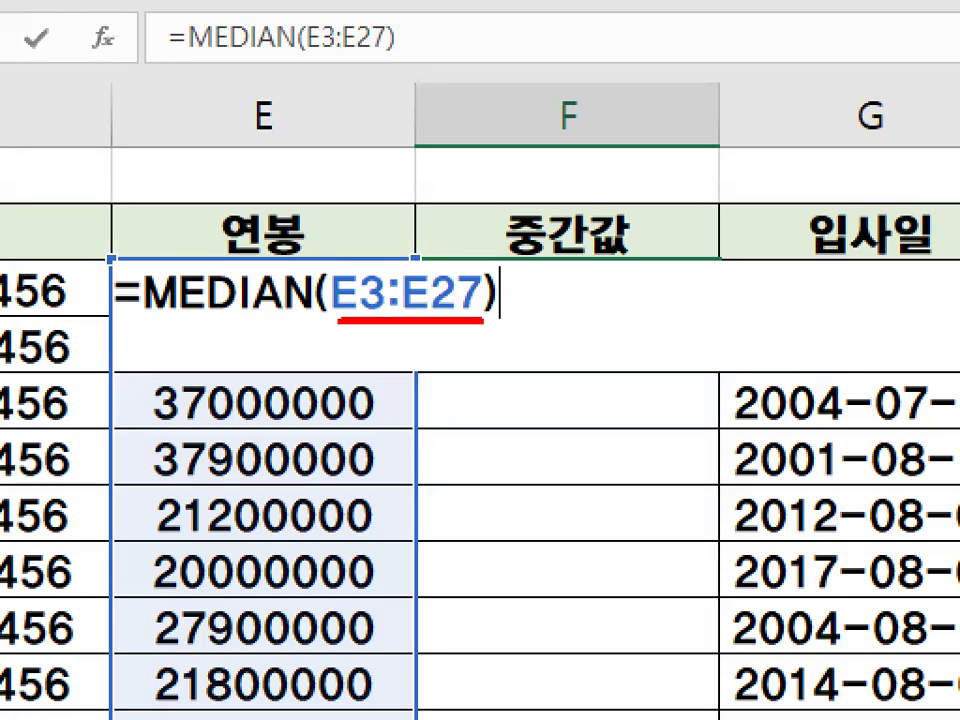
{"action": "left_click_drag", "start_coordinate": [391, 223], "coordinate": [442, 250]}
{"action": "left_click_drag", "start_coordinate": [392, 269], "coordinate": [493, 166]}
{"action": "key", "text": "Escape"}
{"action": "key", "text": "ctrl+Return"}
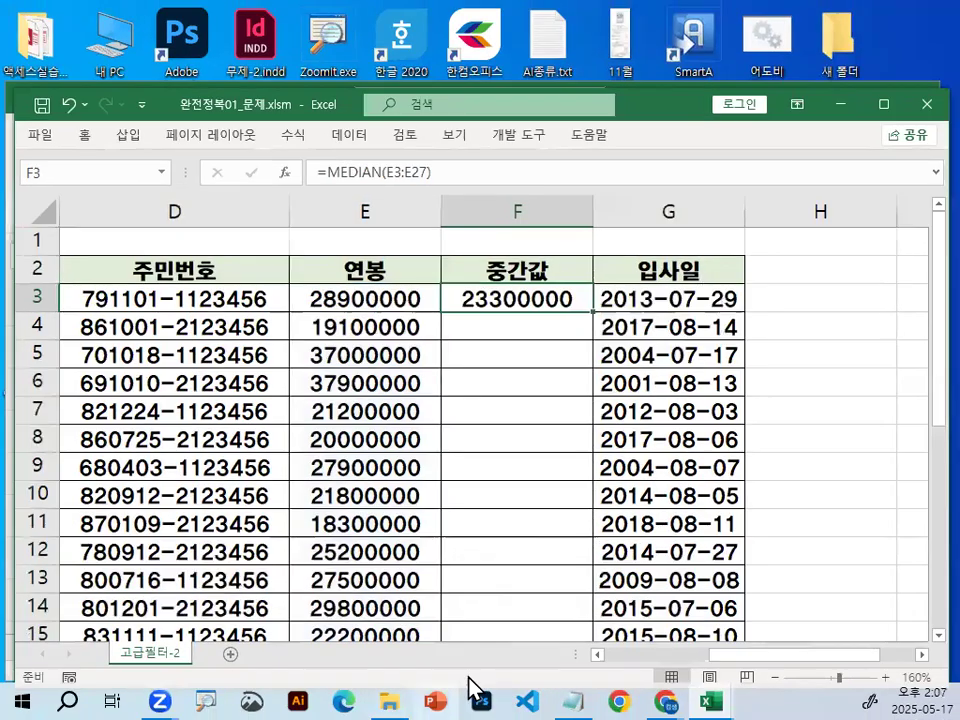
Switch to the Notepad lecture notes, find <엑셀 주소형식 3가지>, and underline that heading and 상대참조 in red.
{"action": "left_click", "coordinate": [563, 690]}
{"action": "scroll", "coordinate": [349, 368], "scroll_direction": "down", "scroll_amount": 5}
{"action": "scroll", "coordinate": [349, 375], "scroll_direction": "down", "scroll_amount": 15}
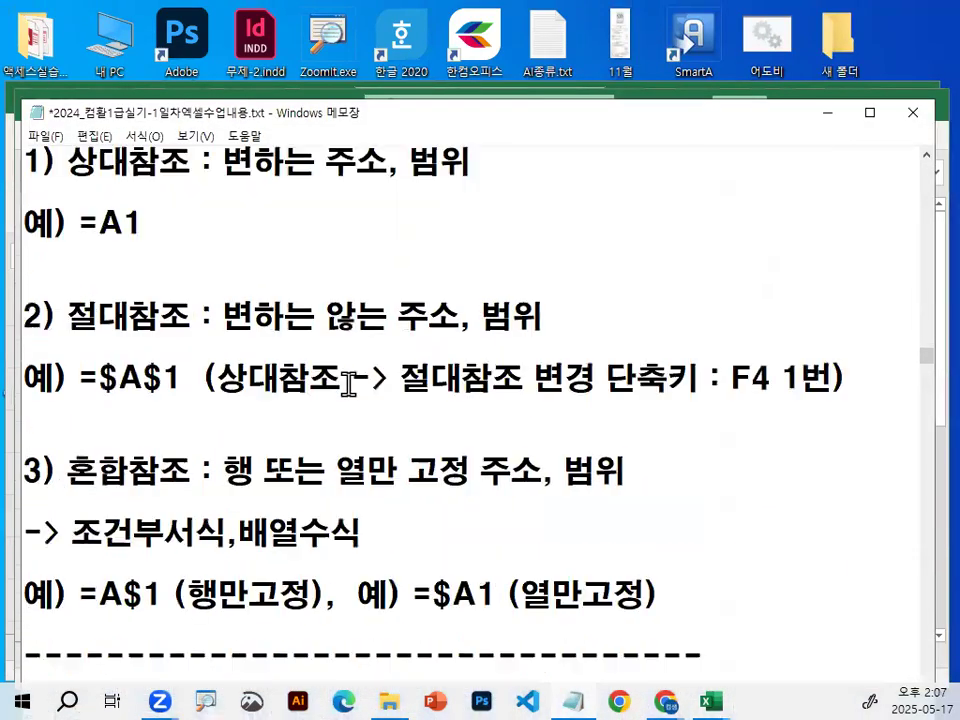
{"action": "scroll", "coordinate": [349, 380], "scroll_direction": "up", "scroll_amount": 1}
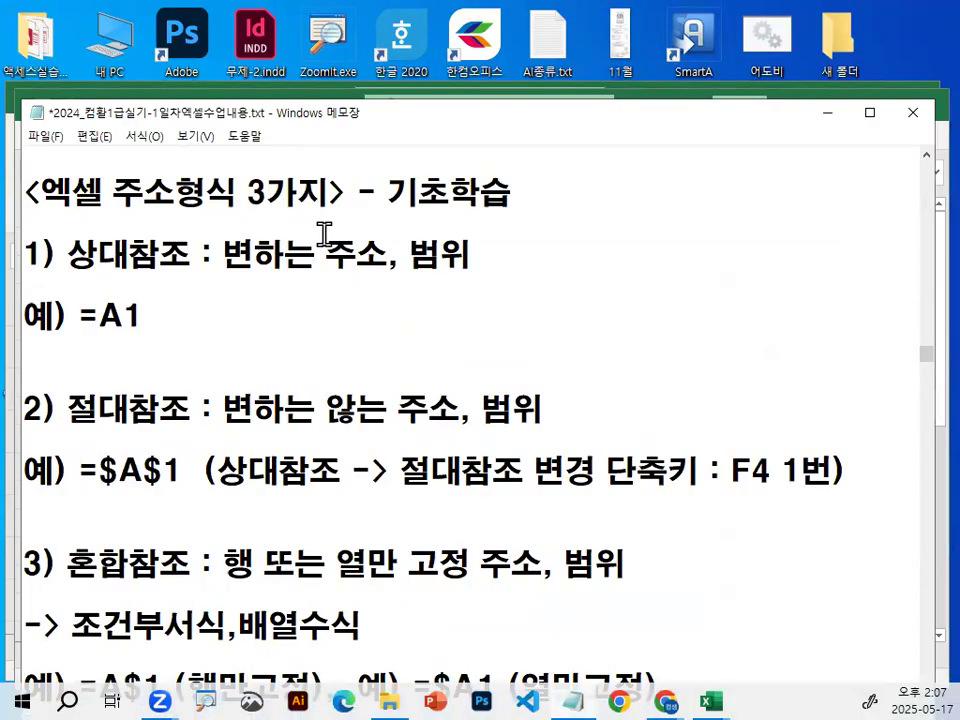
{"action": "key", "text": "ctrl+2"}
{"action": "left_click_drag", "start_coordinate": [70, 264], "coordinate": [170, 270]}
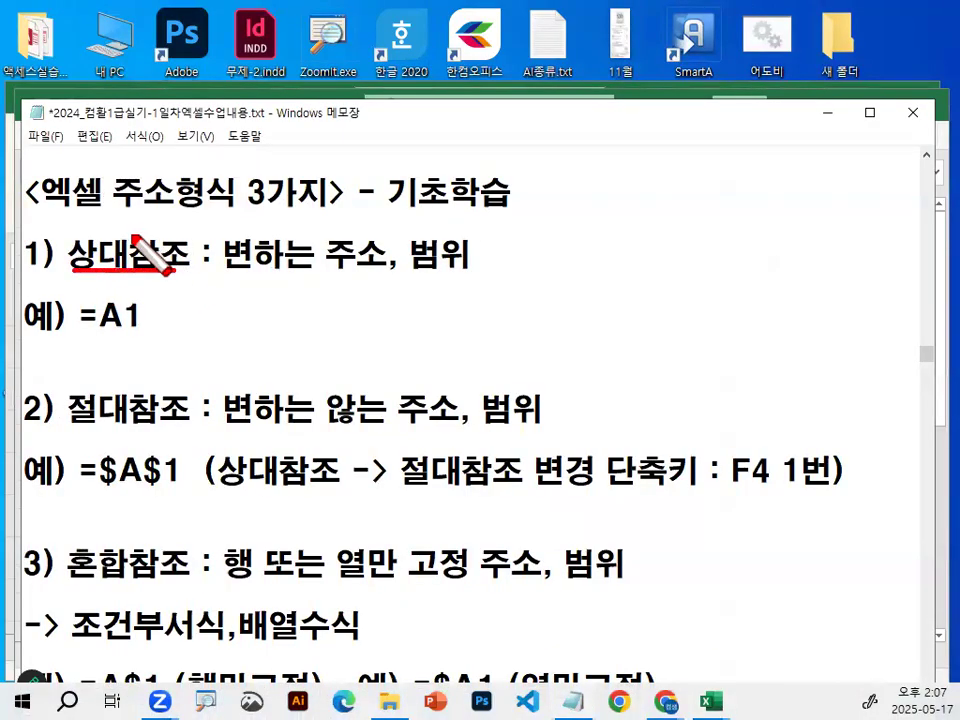
{"action": "left_click_drag", "start_coordinate": [45, 211], "coordinate": [305, 207]}
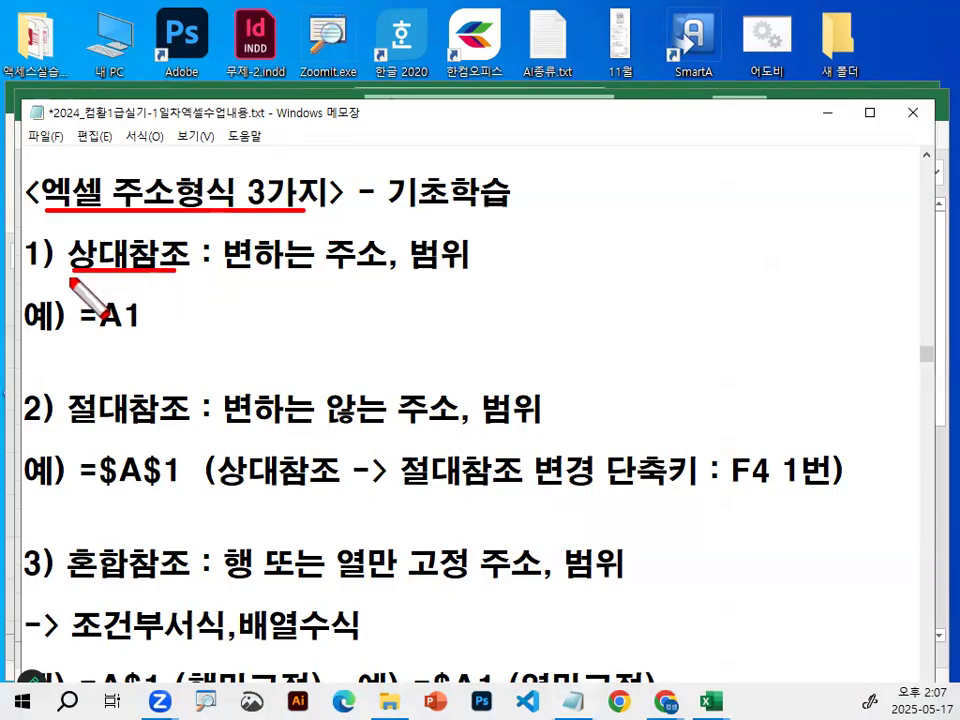
Draw = a and an empty box beside the 상대참조 definition, and underline and circle the example =A1 in red.
{"action": "mouse_move", "coordinate": [580, 264]}
{"action": "left_mouse_down"}
{"action": "mouse_move", "coordinate": [546, 264]}
{"action": "mouse_move", "coordinate": [580, 277]}
{"action": "left_mouse_up"}
{"action": "mouse_move", "coordinate": [645, 262]}
{"action": "left_mouse_down"}
{"action": "mouse_move", "coordinate": [620, 270]}
{"action": "mouse_move", "coordinate": [655, 288]}
{"action": "left_mouse_up"}
{"action": "mouse_move", "coordinate": [848, 282]}
{"action": "left_mouse_down"}
{"action": "mouse_move", "coordinate": [742, 258]}
{"action": "mouse_move", "coordinate": [861, 270]}
{"action": "left_mouse_up"}
{"action": "mouse_move", "coordinate": [84, 335]}
{"action": "left_mouse_down"}
{"action": "mouse_move", "coordinate": [143, 326]}
{"action": "mouse_move", "coordinate": [64, 332]}
{"action": "mouse_move", "coordinate": [140, 292]}
{"action": "mouse_move", "coordinate": [150, 339]}
{"action": "left_mouse_up"}
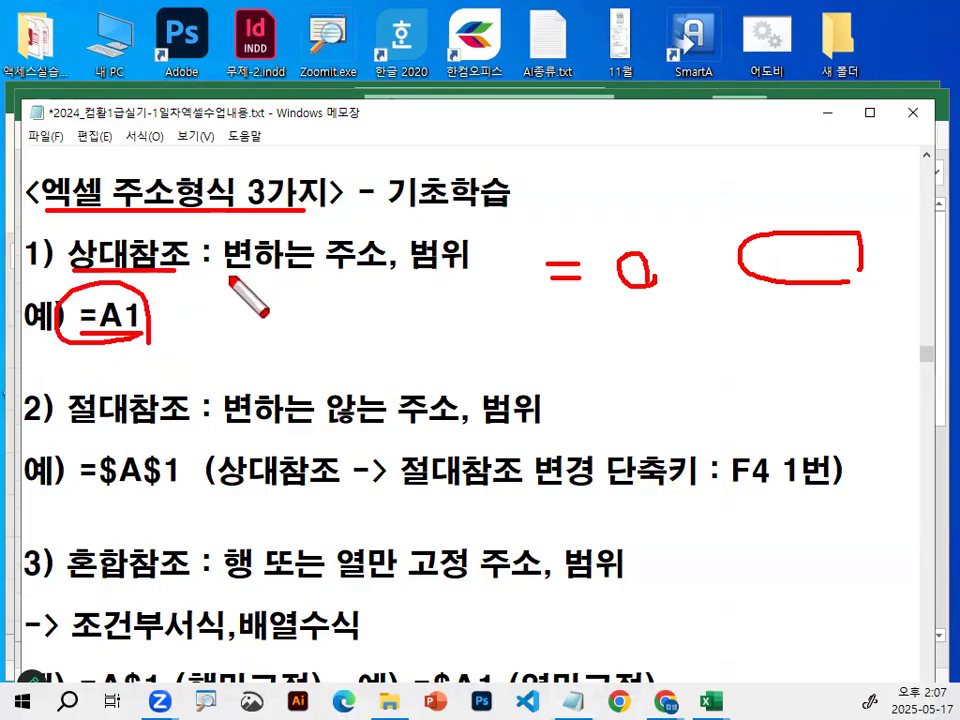
Underline 변하는 주소, circle 범위 and 참조, and add check marks above 주소 and 범위 in red.
{"action": "left_click_drag", "start_coordinate": [228, 271], "coordinate": [357, 279]}
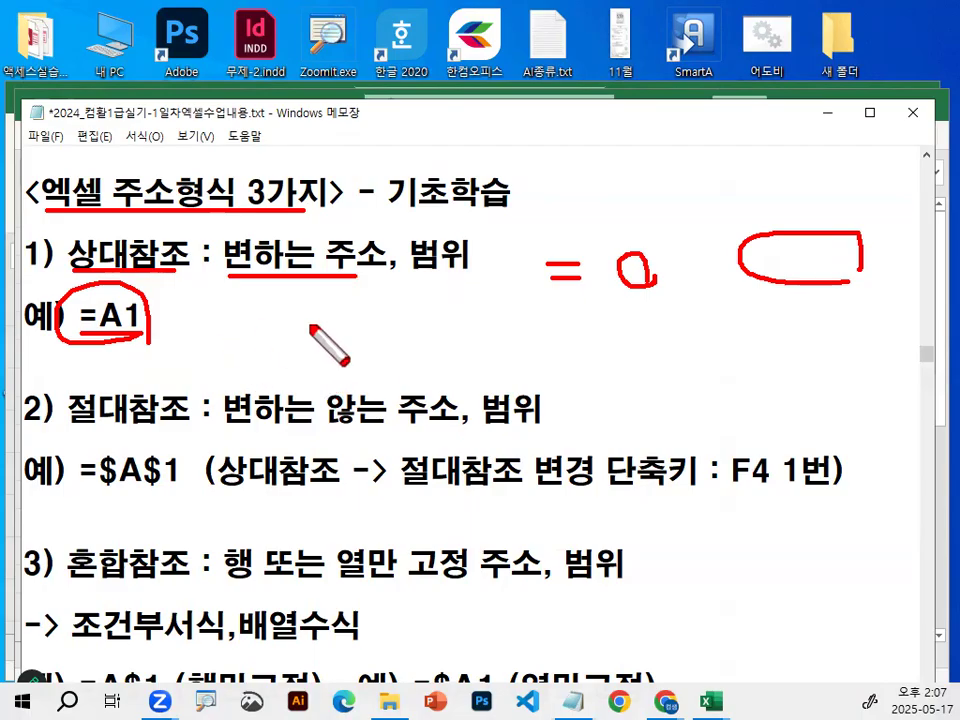
{"action": "left_click_drag", "start_coordinate": [293, 342], "coordinate": [373, 343]}
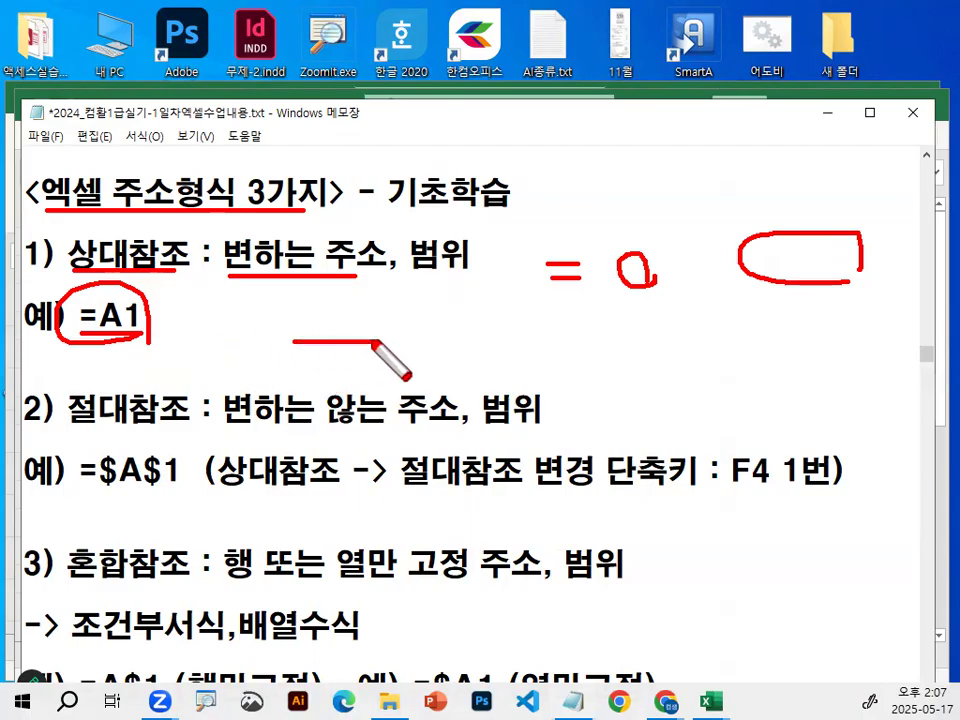
{"action": "mouse_move", "coordinate": [452, 282]}
{"action": "left_mouse_down"}
{"action": "mouse_move", "coordinate": [422, 240]}
{"action": "mouse_move", "coordinate": [412, 268]}
{"action": "left_mouse_up"}
{"action": "mouse_move", "coordinate": [170, 228]}
{"action": "left_mouse_down"}
{"action": "mouse_move", "coordinate": [195, 250]}
{"action": "mouse_move", "coordinate": [185, 268]}
{"action": "left_mouse_up"}
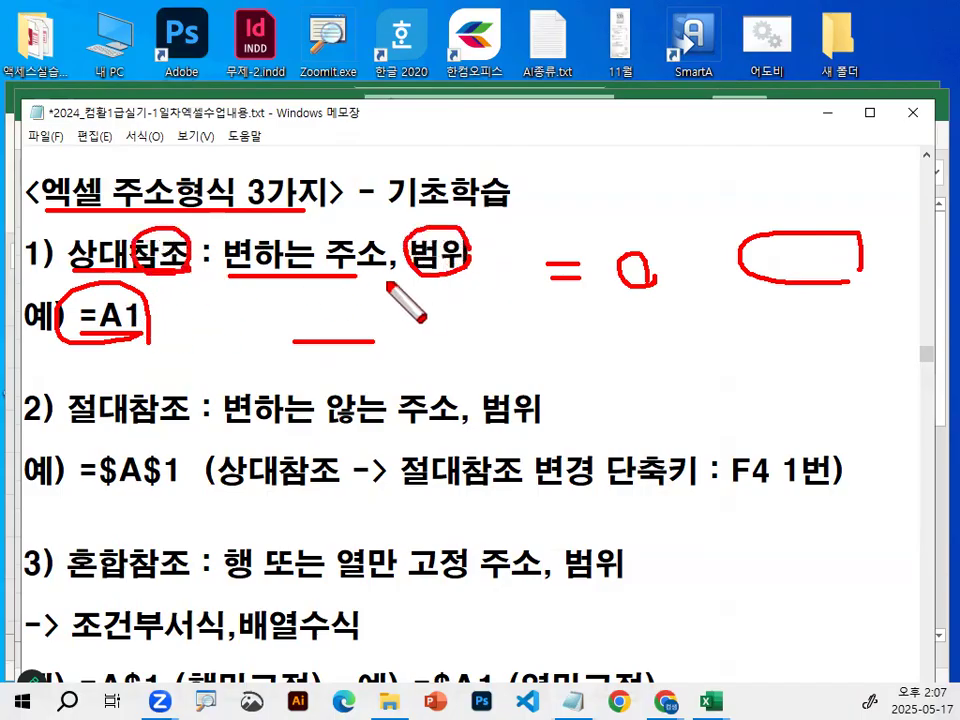
{"action": "mouse_move", "coordinate": [341, 212]}
{"action": "left_mouse_down"}
{"action": "mouse_move", "coordinate": [389, 195]}
{"action": "mouse_move", "coordinate": [467, 208]}
{"action": "left_mouse_up"}
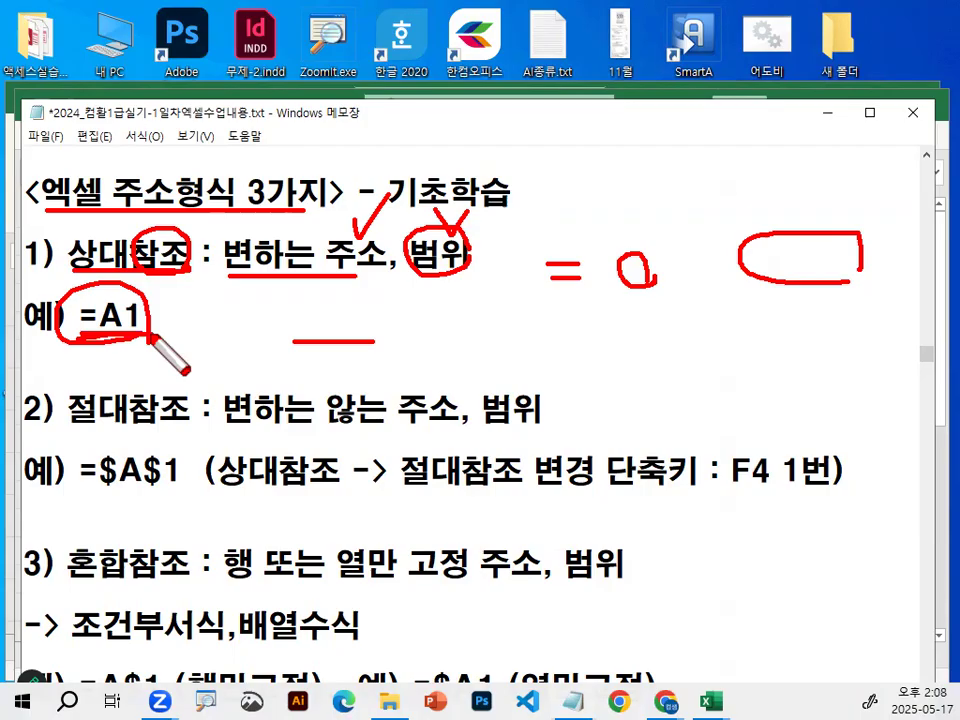
Clear the marks, underline 변하는 않는, 범위 and $A$1 of 절대참조 in red, and add a check mark above =A1.
{"action": "key", "text": "Escape"}
{"action": "scroll", "coordinate": [167, 404], "scroll_direction": "down", "scroll_amount": 1}
{"action": "key", "text": "ctrl+2"}
{"action": "left_click_drag", "start_coordinate": [99, 402], "coordinate": [165, 402]}
{"action": "left_click_drag", "start_coordinate": [245, 332], "coordinate": [410, 330]}
{"action": "left_click_drag", "start_coordinate": [482, 341], "coordinate": [543, 341]}
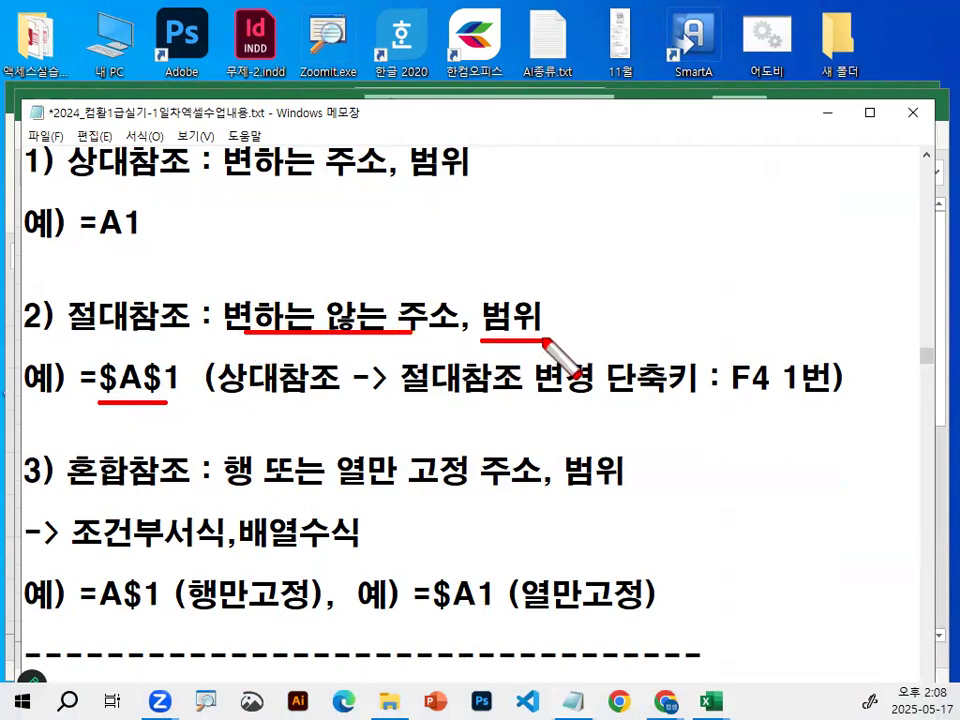
{"action": "left_click_drag", "start_coordinate": [88, 190], "coordinate": [135, 176]}
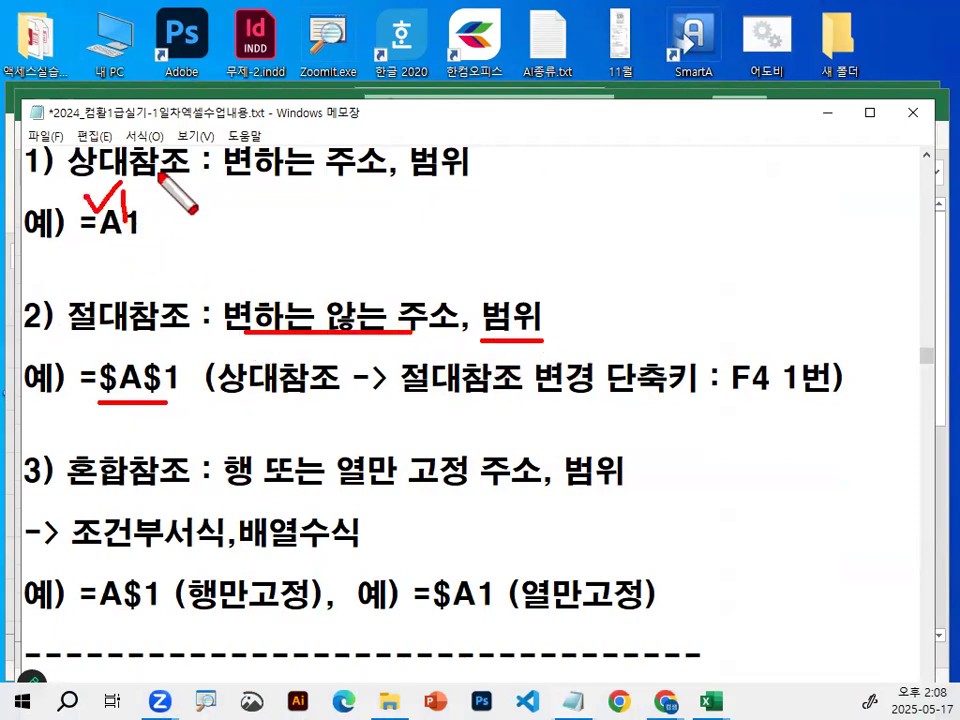
Clear the marks, highlight 단축키 : F4 1번, draw a red arrow from =A1 to =$A$1, and circle F4 1번.
{"action": "key", "text": "Escape"}
{"action": "left_click_drag", "start_coordinate": [601, 381], "coordinate": [833, 376]}
{"action": "scroll", "coordinate": [794, 354], "scroll_direction": "down", "scroll_amount": 1}
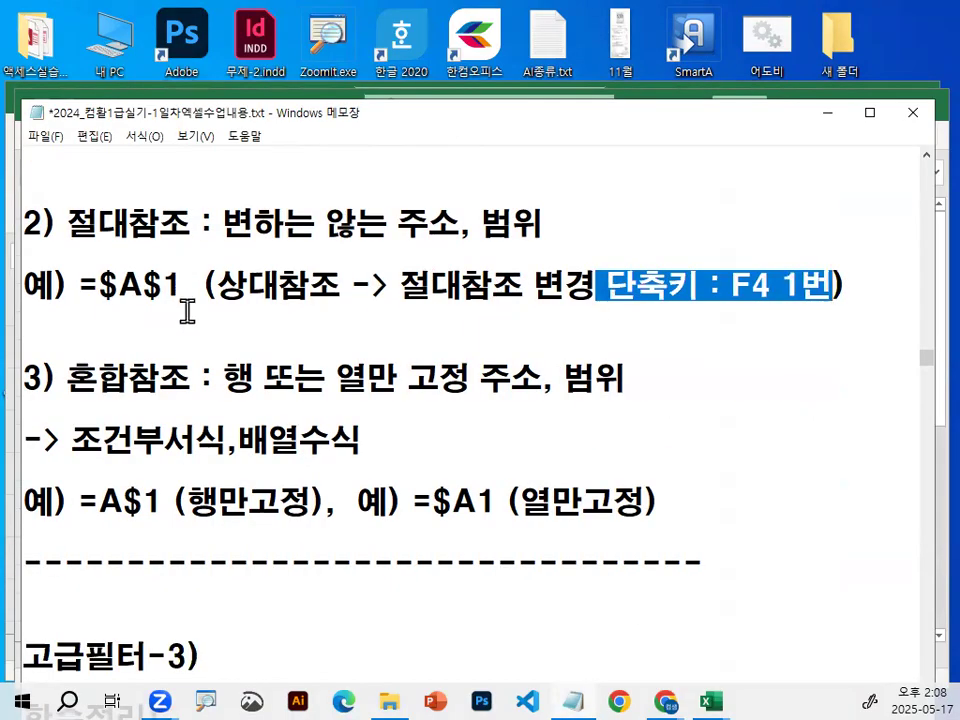
{"action": "scroll", "coordinate": [187, 312], "scroll_direction": "up", "scroll_amount": 1}
{"action": "key", "text": "ctrl+2"}
{"action": "mouse_move", "coordinate": [145, 220]}
{"action": "left_mouse_down"}
{"action": "mouse_move", "coordinate": [183, 300]}
{"action": "mouse_move", "coordinate": [160, 358]}
{"action": "mouse_move", "coordinate": [185, 357]}
{"action": "left_mouse_up"}
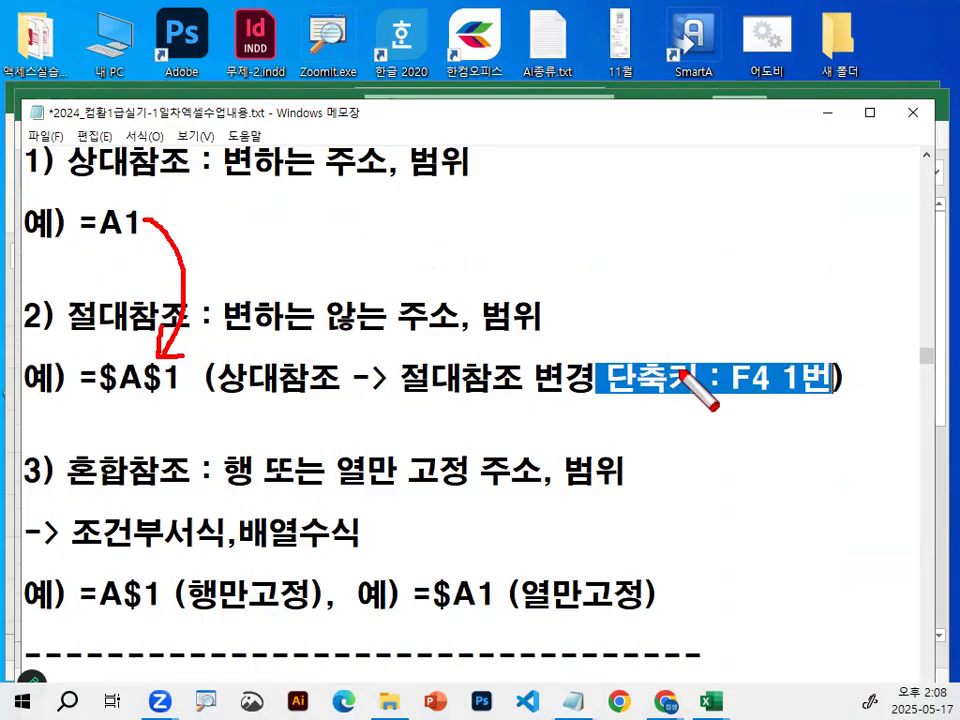
{"action": "mouse_move", "coordinate": [857, 379]}
{"action": "left_mouse_down"}
{"action": "mouse_move", "coordinate": [730, 390]}
{"action": "mouse_move", "coordinate": [844, 381]}
{"action": "left_mouse_up"}
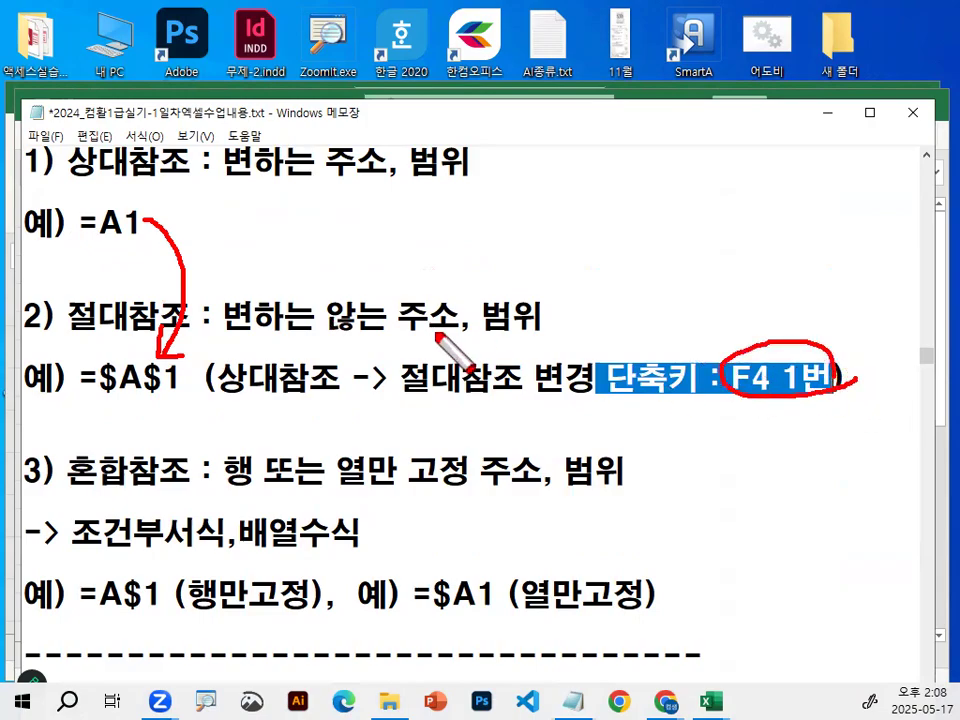
In the 혼합참조 examples, circle the 1 of =A$1 with an arrow to it and the A of =$A1 in red, clearing the marks.
{"action": "key", "text": "Escape"}
{"action": "scroll", "coordinate": [315, 400], "scroll_direction": "down", "scroll_amount": 2}
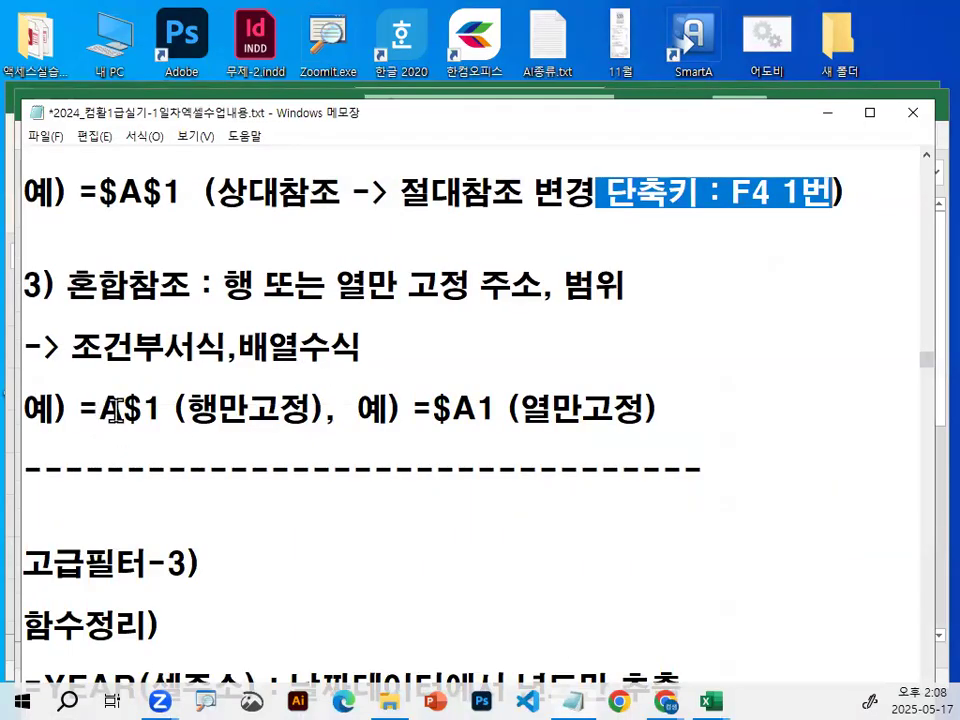
{"action": "key", "text": "ctrl+1"}
{"action": "left_click_drag", "start_coordinate": [162, 450], "coordinate": [220, 440]}
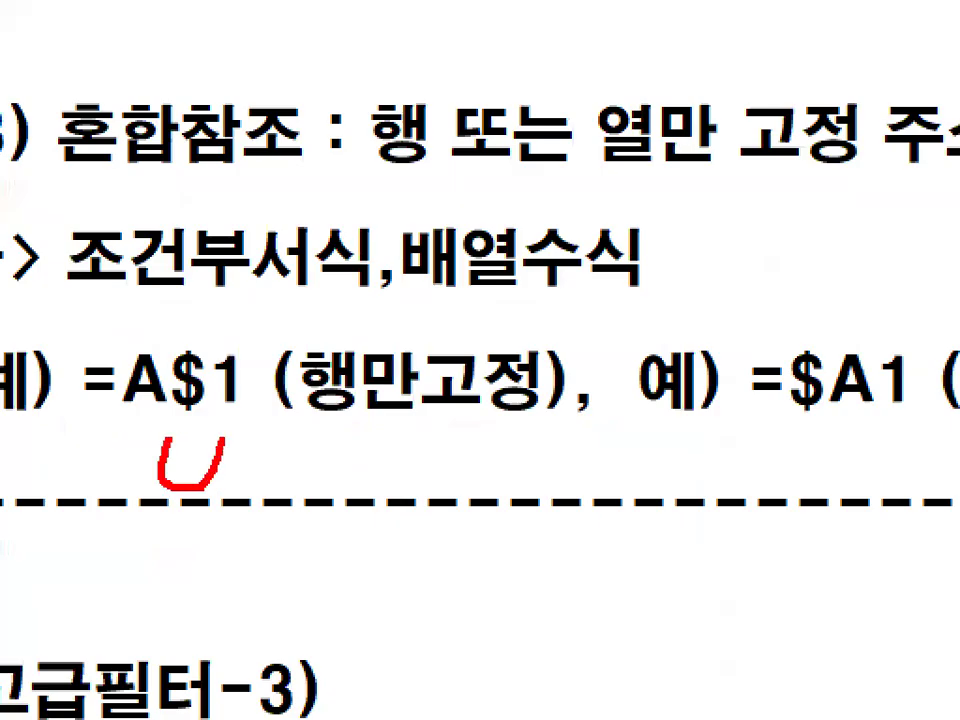
{"action": "mouse_move", "coordinate": [270, 398]}
{"action": "left_mouse_down"}
{"action": "mouse_move", "coordinate": [197, 372]}
{"action": "mouse_move", "coordinate": [266, 392]}
{"action": "left_mouse_up"}
{"action": "key", "text": "Escape"}
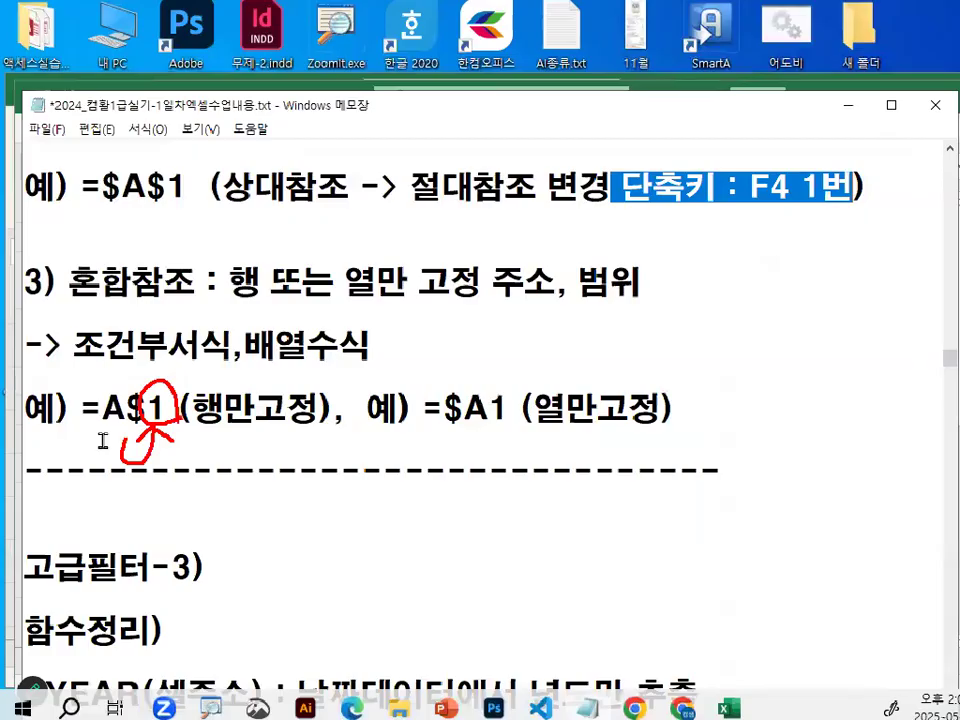
{"action": "key", "text": "ctrl+1"}
{"action": "left_click_drag", "start_coordinate": [482, 420], "coordinate": [476, 376]}
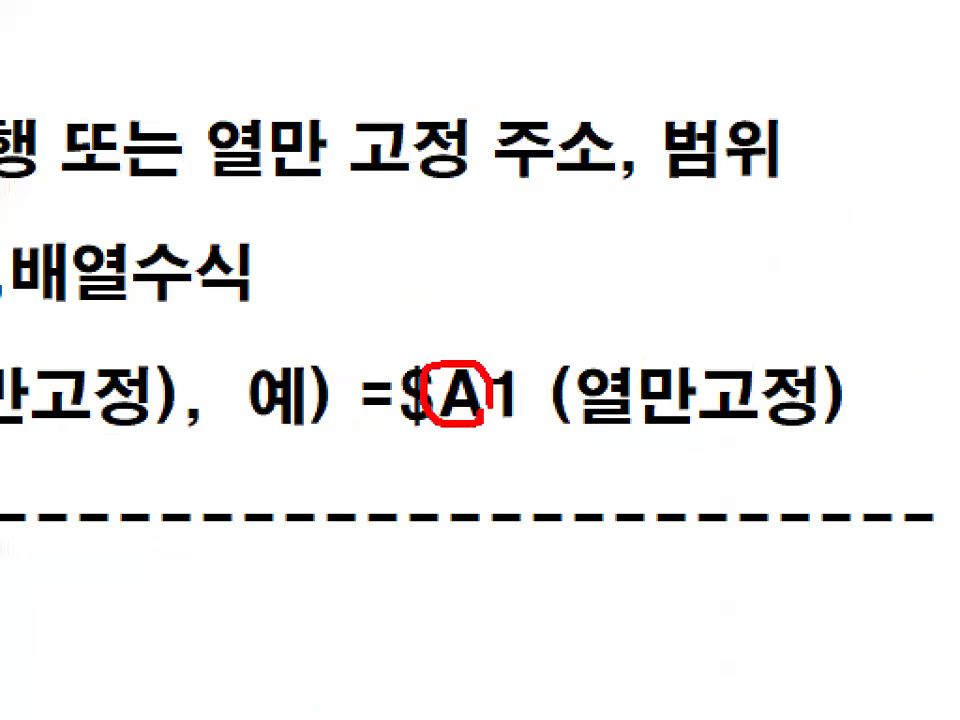
{"action": "key", "text": "Escape"}
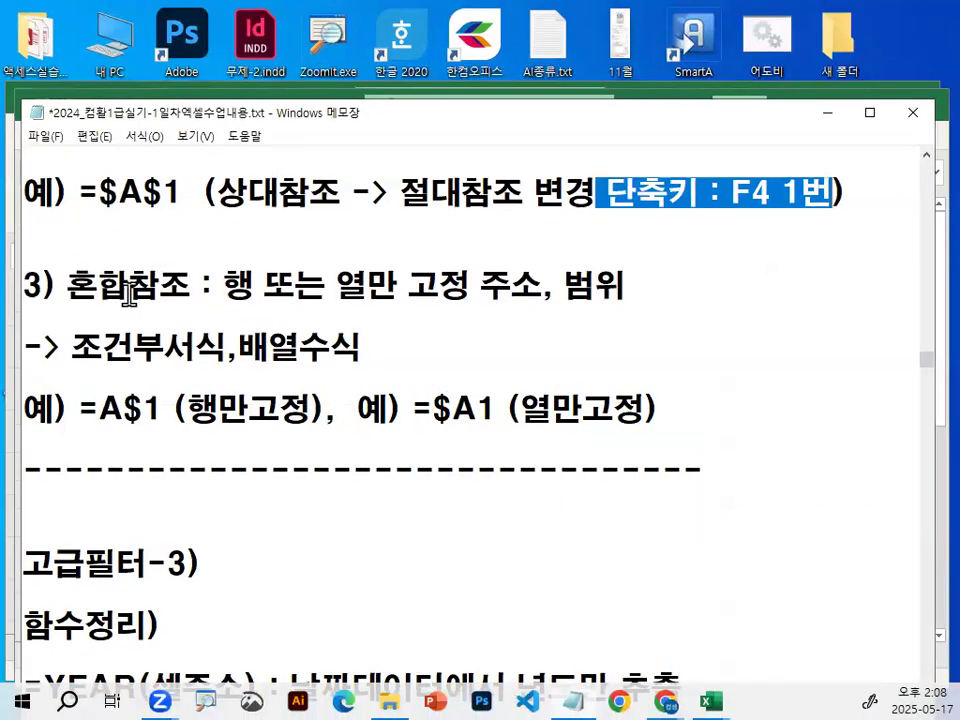
Highlight the words 혼합참조, 배열수식 and 조건부서식 one after another in the notes.
{"action": "left_click_drag", "start_coordinate": [76, 285], "coordinate": [186, 286]}
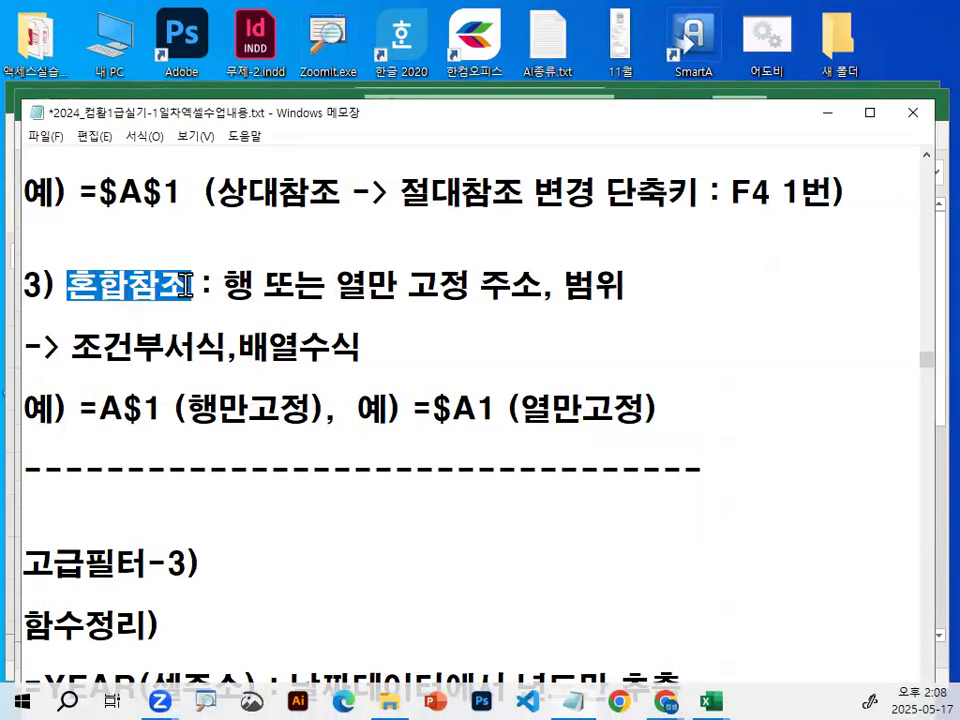
{"action": "left_click_drag", "start_coordinate": [240, 348], "coordinate": [362, 344]}
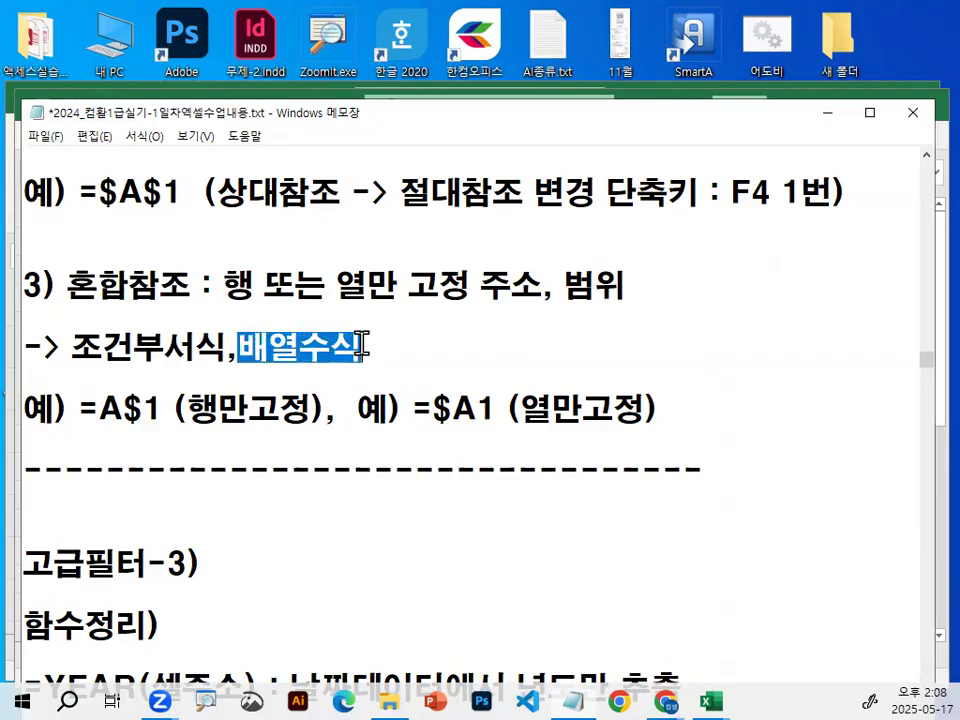
{"action": "left_click_drag", "start_coordinate": [72, 348], "coordinate": [218, 346]}
{"action": "left_click", "coordinate": [207, 338]}
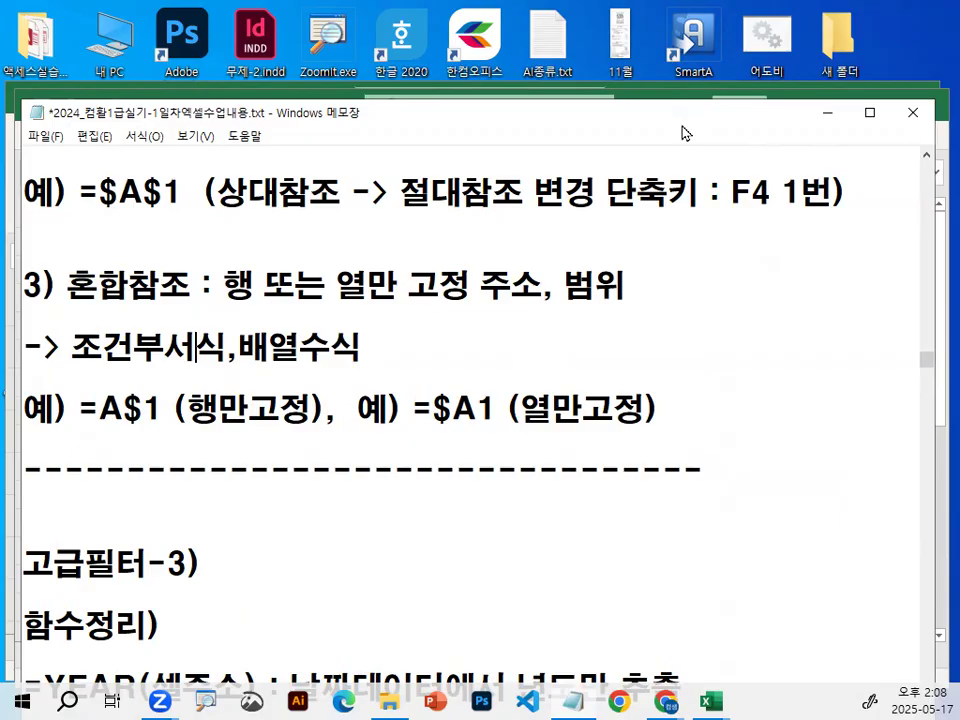
Switch to the Excel workbook, open the MEDIAN formula in F3, circle E3:E27 in red, and confirm the formula.
{"action": "left_click", "coordinate": [506, 82]}
{"action": "double_click", "coordinate": [513, 295]}
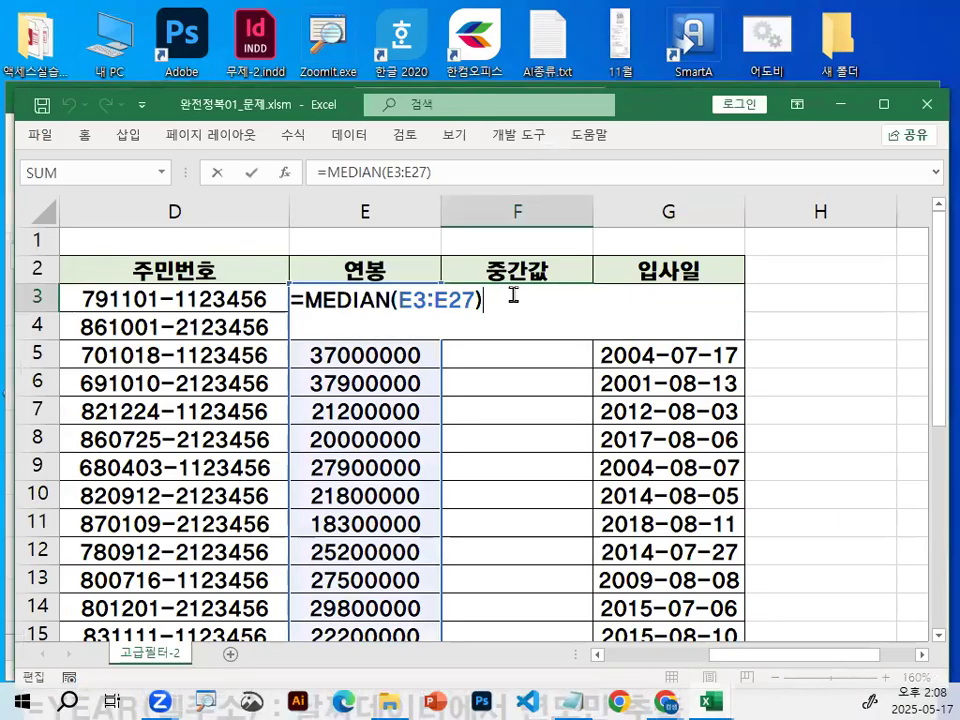
{"action": "key", "text": "ctrl+1"}
{"action": "left_click", "coordinate": [417, 304]}
{"action": "left_click_drag", "start_coordinate": [537, 303], "coordinate": [526, 287]}
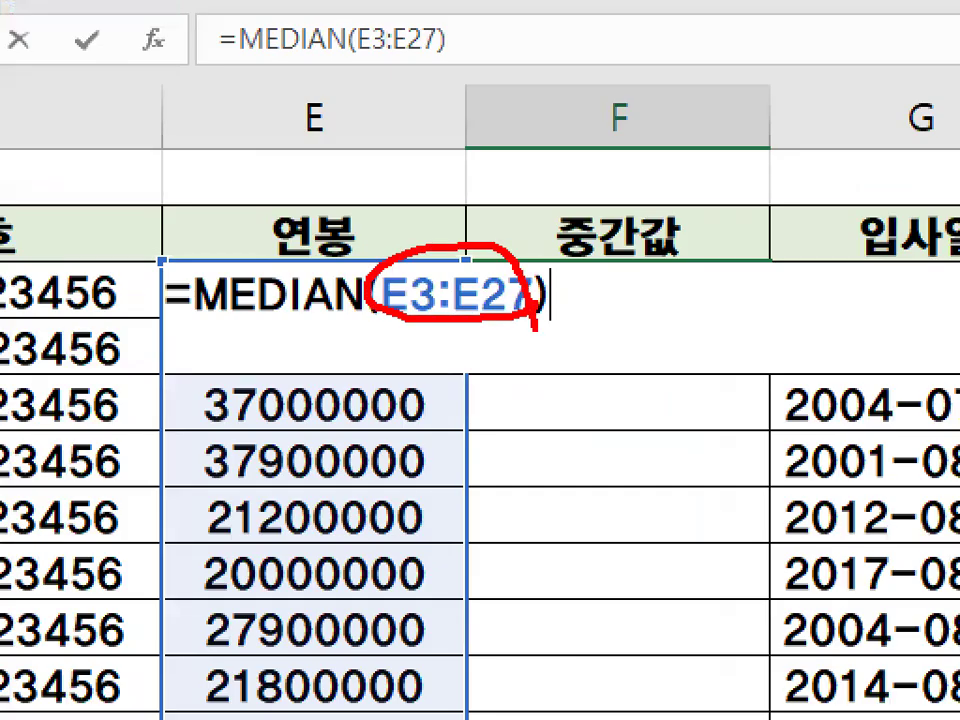
{"action": "key", "text": "Escape"}
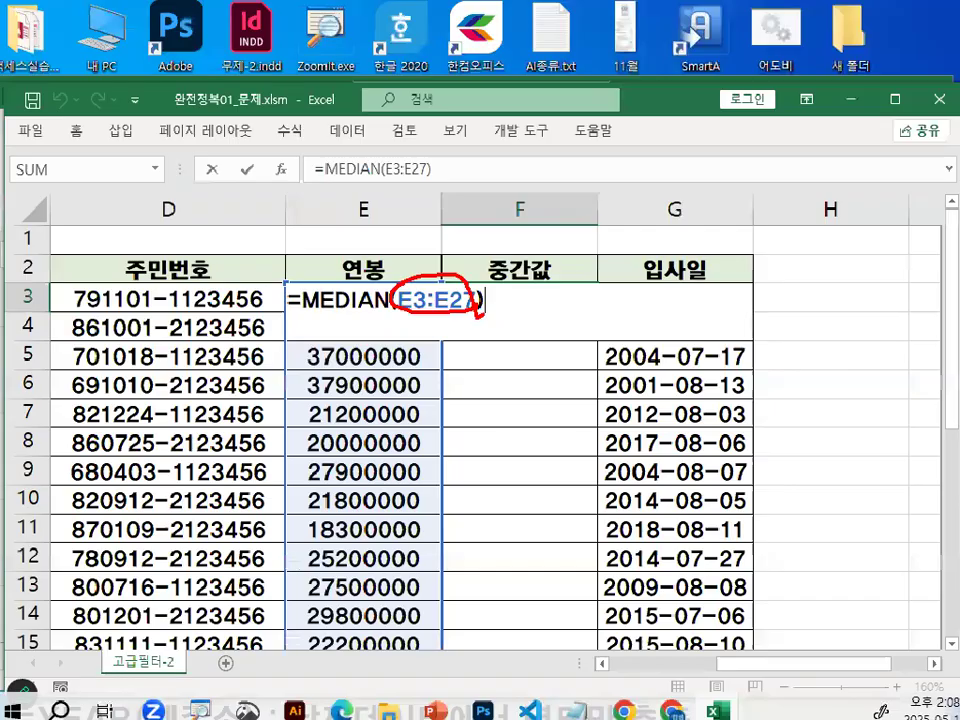
{"action": "key", "text": "Return"}
Circle the salary in E4, box and slash through the 연봉 values from E3 to E11 in red, and clear the marks.
{"action": "left_click", "coordinate": [371, 326]}
{"action": "key", "text": "ctrl+1"}
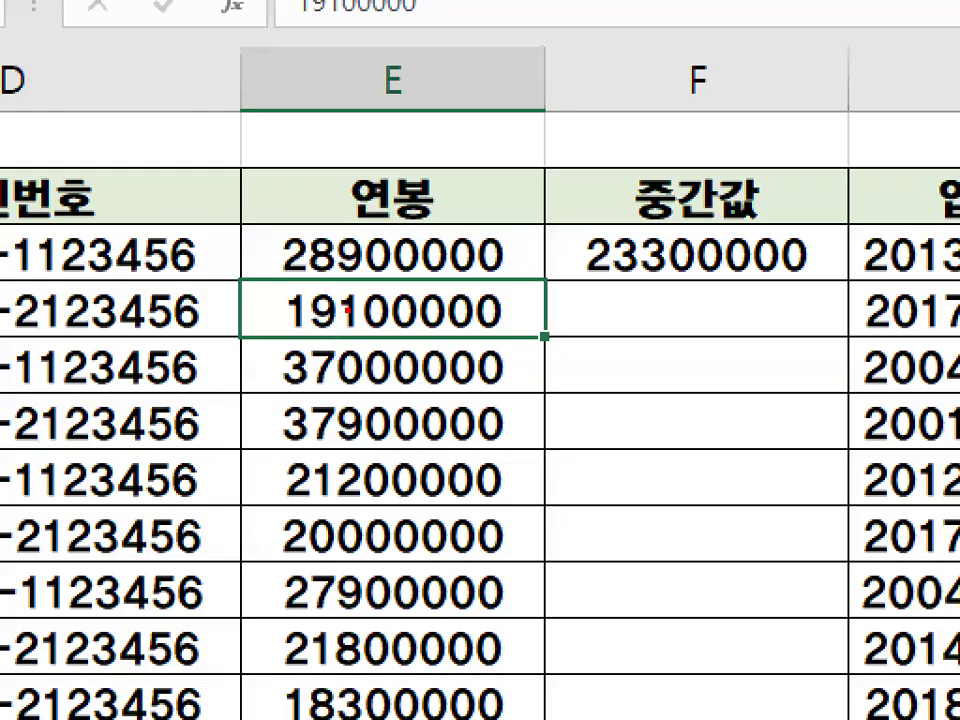
{"action": "left_click_drag", "start_coordinate": [372, 340], "coordinate": [395, 322]}
{"action": "mouse_move", "coordinate": [256, 225]}
{"action": "left_mouse_down"}
{"action": "mouse_move", "coordinate": [257, 467]}
{"action": "mouse_move", "coordinate": [418, 715]}
{"action": "mouse_move", "coordinate": [575, 350]}
{"action": "mouse_move", "coordinate": [570, 208]}
{"action": "mouse_move", "coordinate": [235, 203]}
{"action": "left_mouse_up"}
{"action": "left_click_drag", "start_coordinate": [360, 203], "coordinate": [188, 357]}
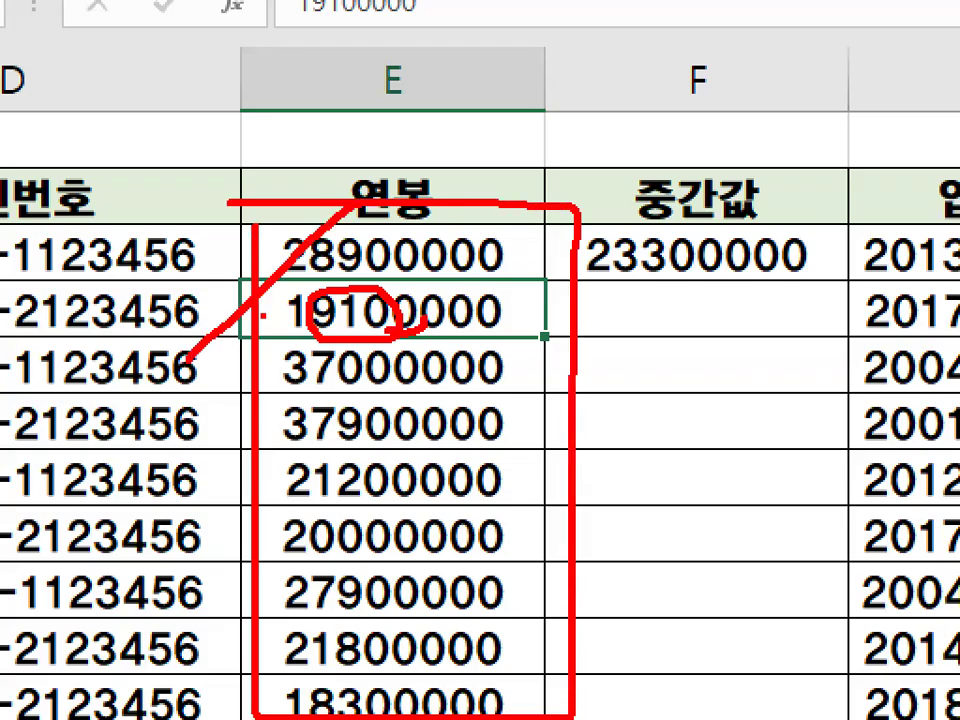
{"action": "left_click_drag", "start_coordinate": [408, 296], "coordinate": [270, 492]}
{"action": "left_click_drag", "start_coordinate": [450, 420], "coordinate": [440, 660]}
{"action": "left_click_drag", "start_coordinate": [533, 619], "coordinate": [483, 705]}
{"action": "key", "text": "Escape"}
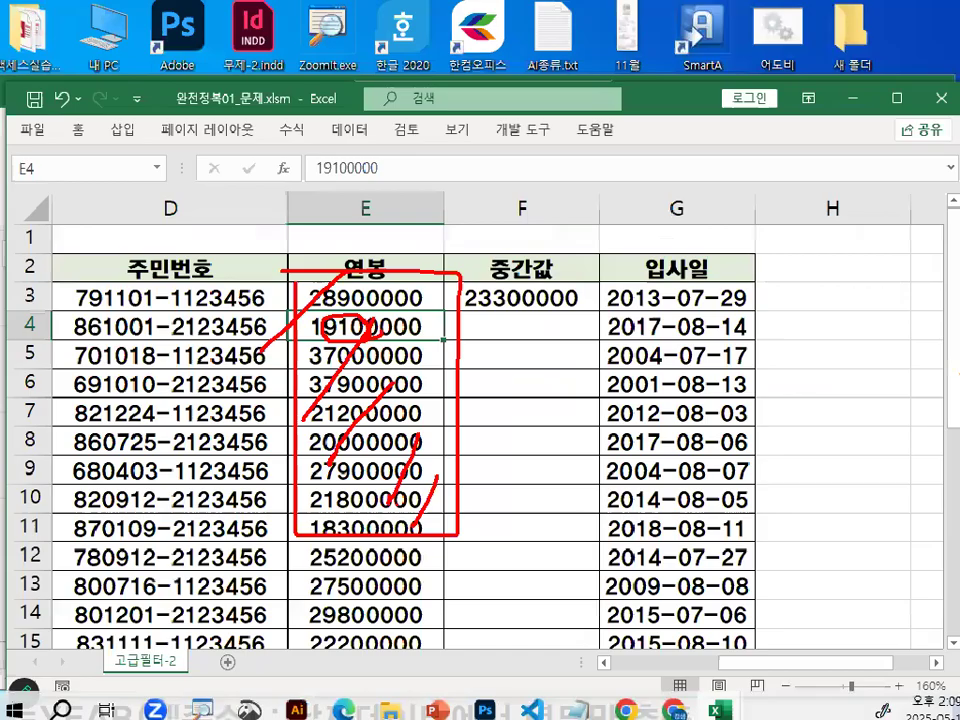
Reopen the MEDIAN formula in F3, circle E3:E27 in red, and leave the cell without changing it.
{"action": "left_click", "coordinate": [510, 298]}
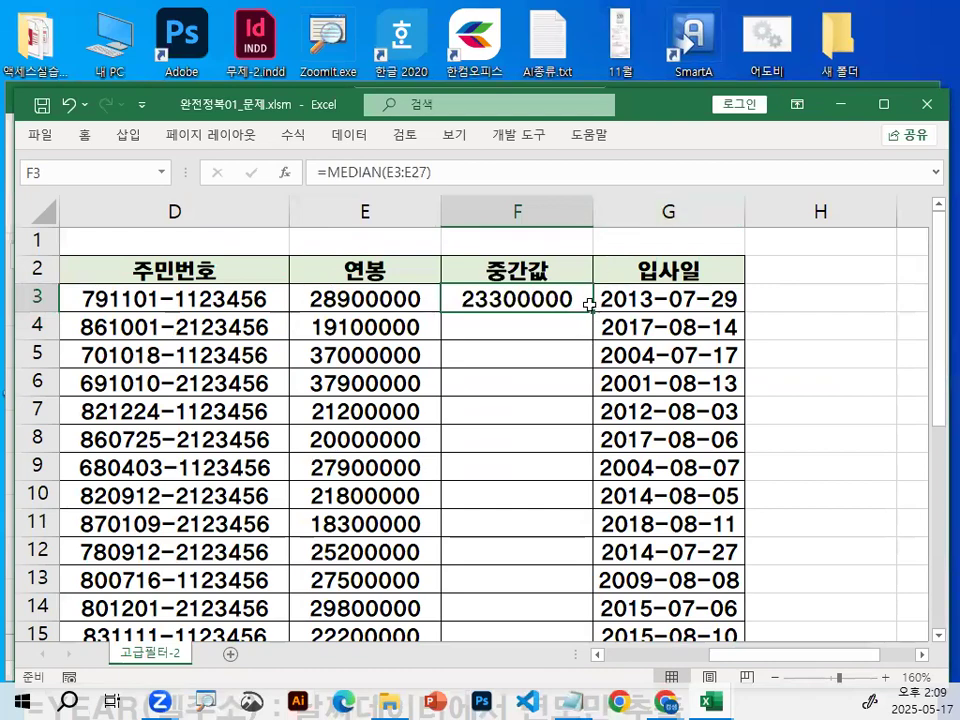
{"action": "double_click", "coordinate": [553, 298]}
{"action": "key", "text": "ctrl+1"}
{"action": "mouse_move", "coordinate": [504, 312]}
{"action": "left_mouse_down"}
{"action": "mouse_move", "coordinate": [476, 262]}
{"action": "mouse_move", "coordinate": [503, 326]}
{"action": "left_mouse_up"}
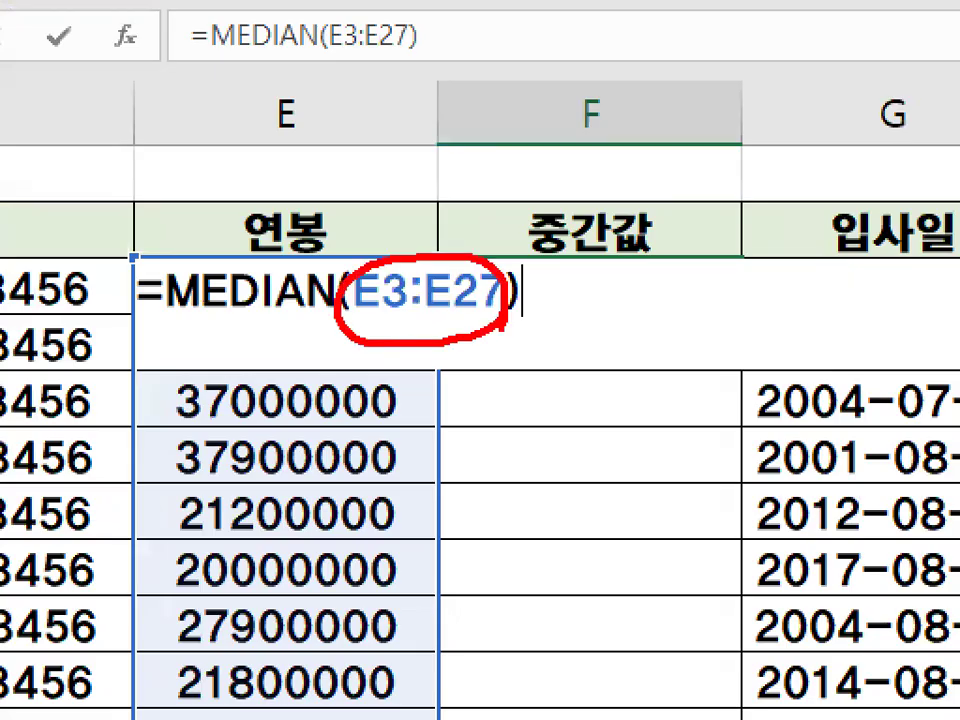
{"action": "key", "text": "Escape"}
Fill the MEDIAN formula in F3 down the 중간값 column and circle the value in F4 in red.
{"action": "key", "text": "Escape"}
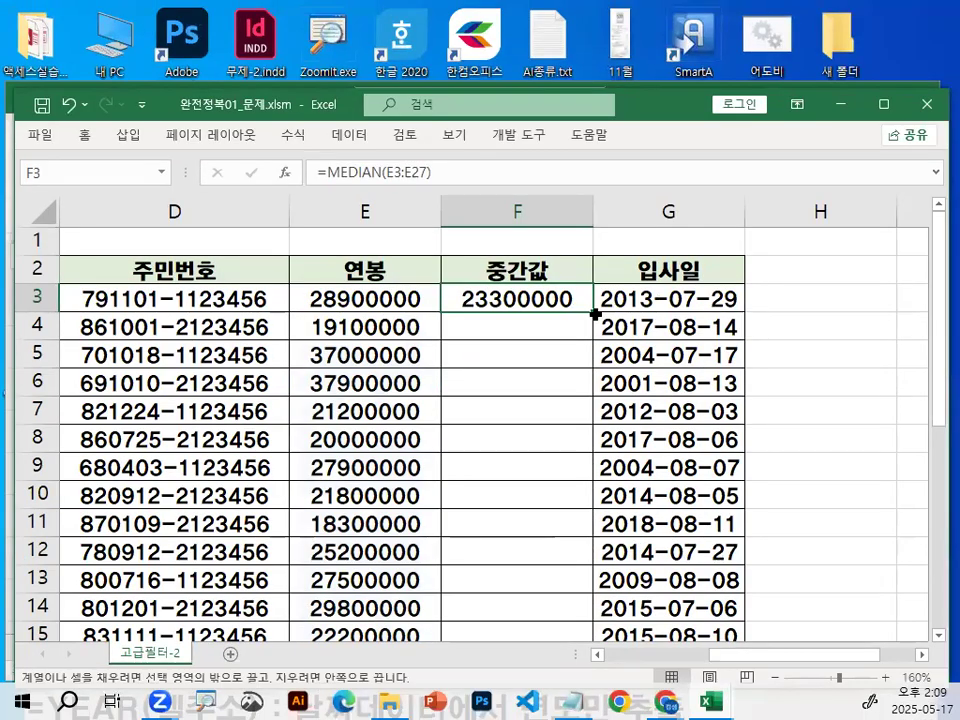
{"action": "double_click", "coordinate": [592, 316]}
{"action": "key", "text": "Down"}
{"action": "key", "text": "ctrl+1"}
{"action": "left_click_drag", "start_coordinate": [524, 324], "coordinate": [530, 334]}
{"action": "key", "text": "Escape"}
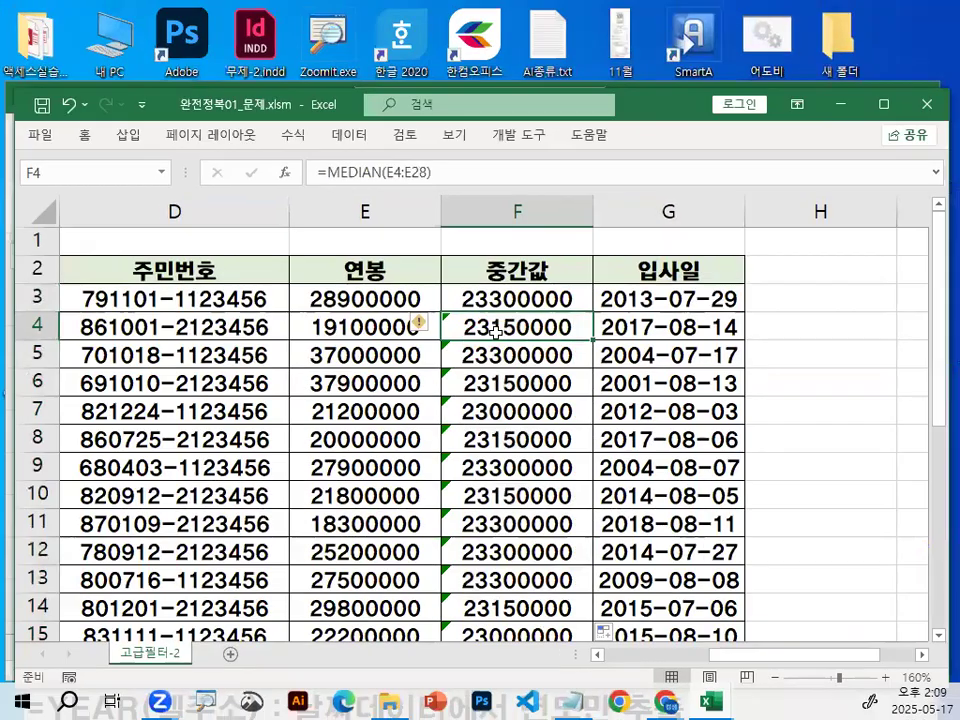
Inspect the MEDIAN formula in F4, draw a red down arrow below E4:E28, circle the salary in E3, and leave the cell unchanged.
{"action": "double_click", "coordinate": [500, 329]}
{"action": "key", "text": "ctrl+1"}
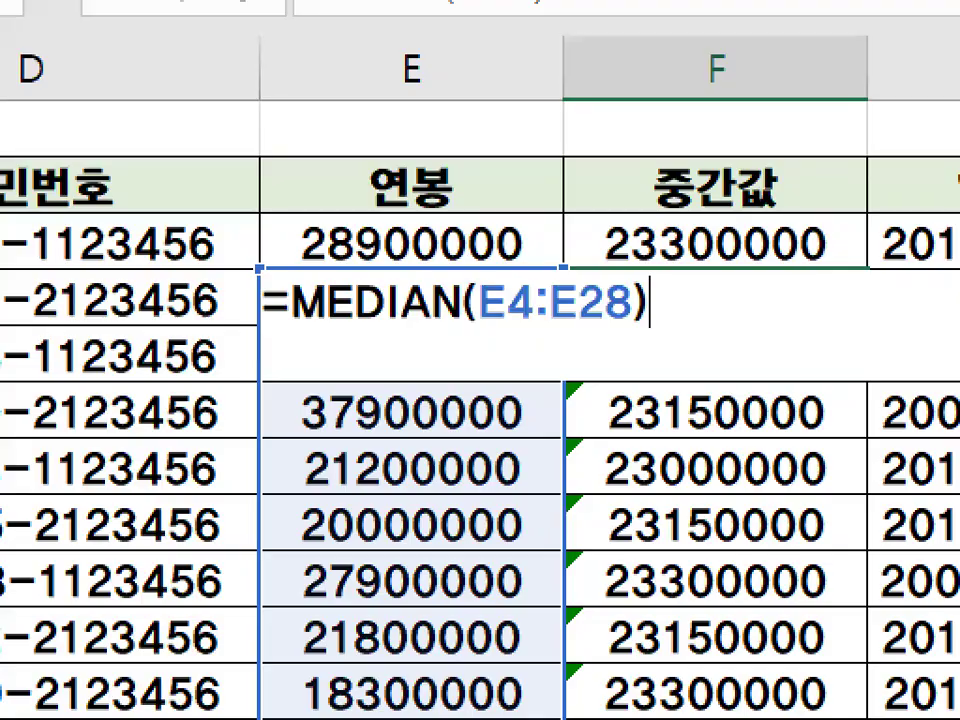
{"action": "mouse_move", "coordinate": [628, 321]}
{"action": "left_mouse_down"}
{"action": "mouse_move", "coordinate": [604, 553]}
{"action": "mouse_move", "coordinate": [710, 425]}
{"action": "left_mouse_up"}
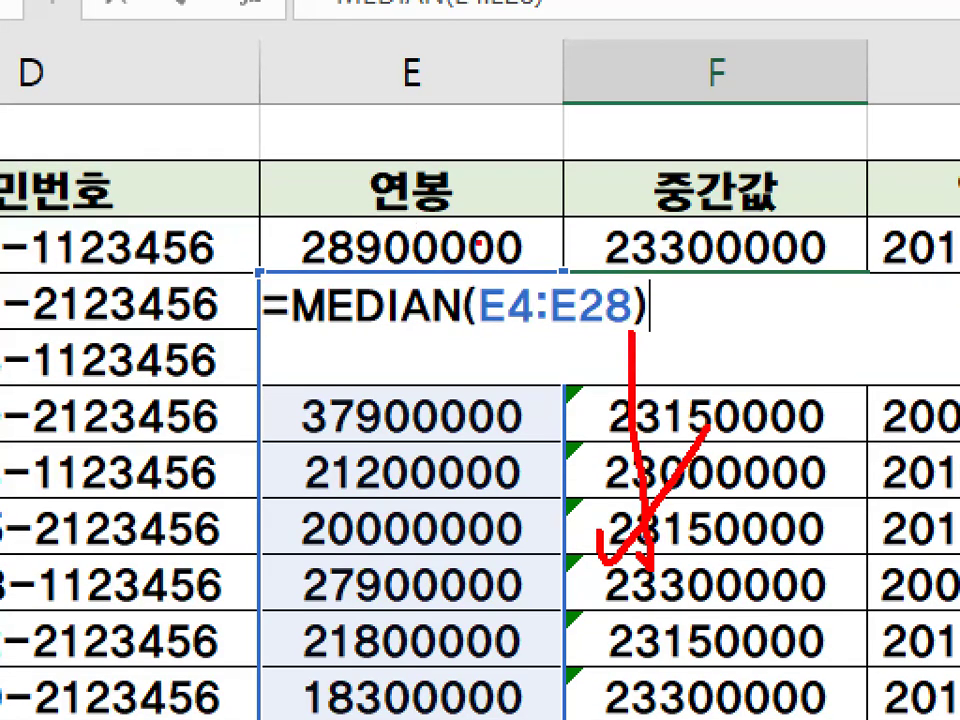
{"action": "left_click_drag", "start_coordinate": [483, 241], "coordinate": [480, 251]}
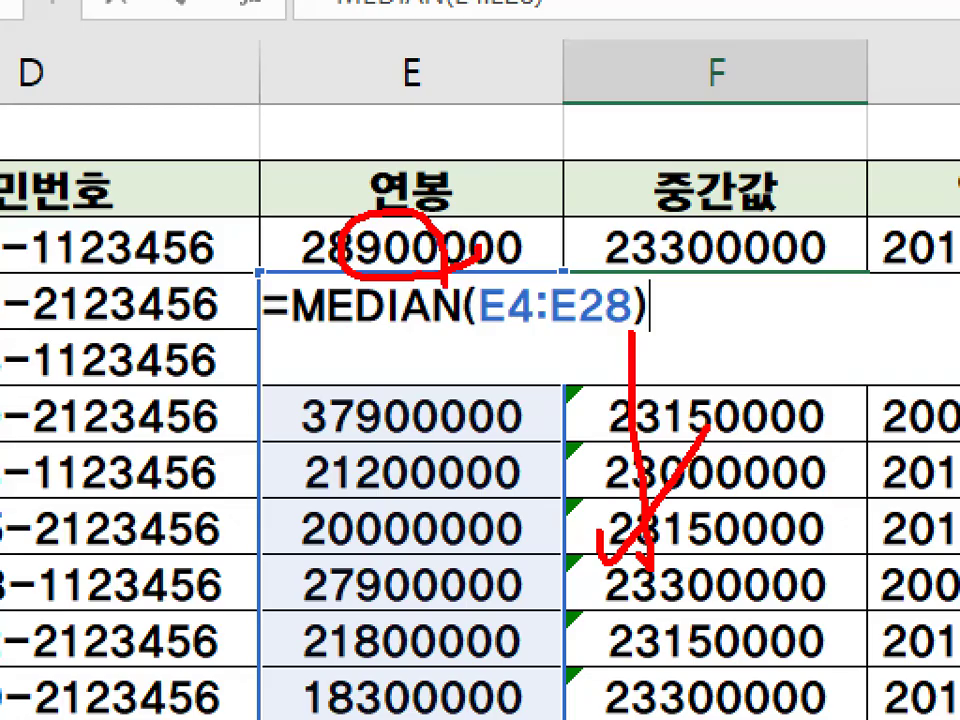
{"action": "key", "text": "Escape"}
{"action": "key", "text": "Escape"}
Examine how the range in the copied MEDIAN formulas shifts from F5 down to F11.
{"action": "left_click", "coordinate": [476, 353]}
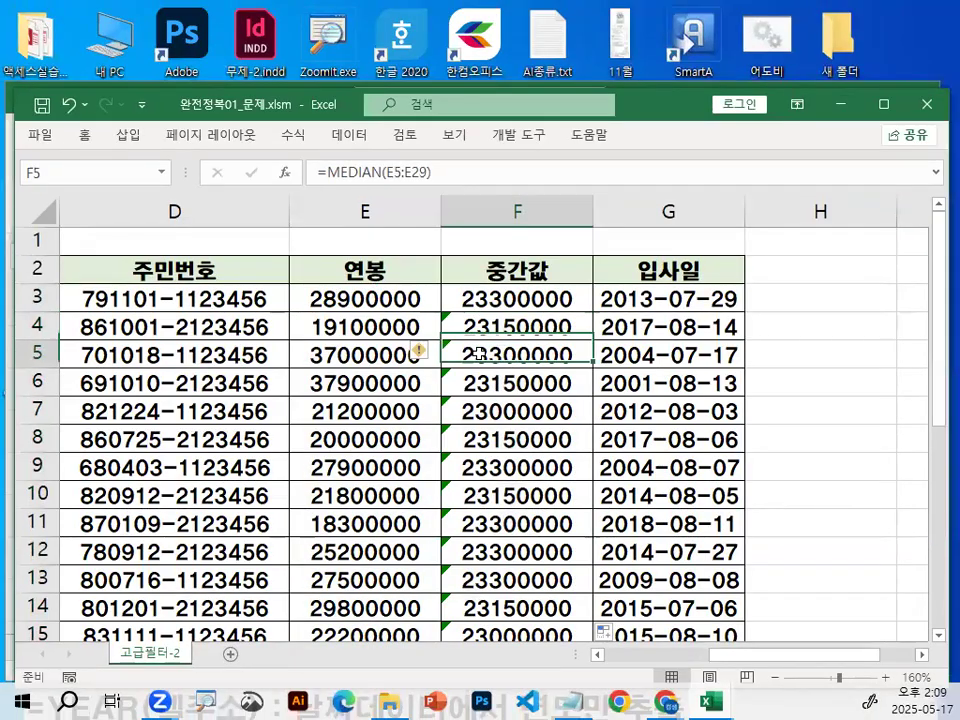
{"action": "left_click", "coordinate": [357, 353]}
{"action": "left_click", "coordinate": [356, 384]}
{"action": "left_click", "coordinate": [507, 358]}
{"action": "left_click", "coordinate": [504, 387]}
{"action": "left_click", "coordinate": [506, 411]}
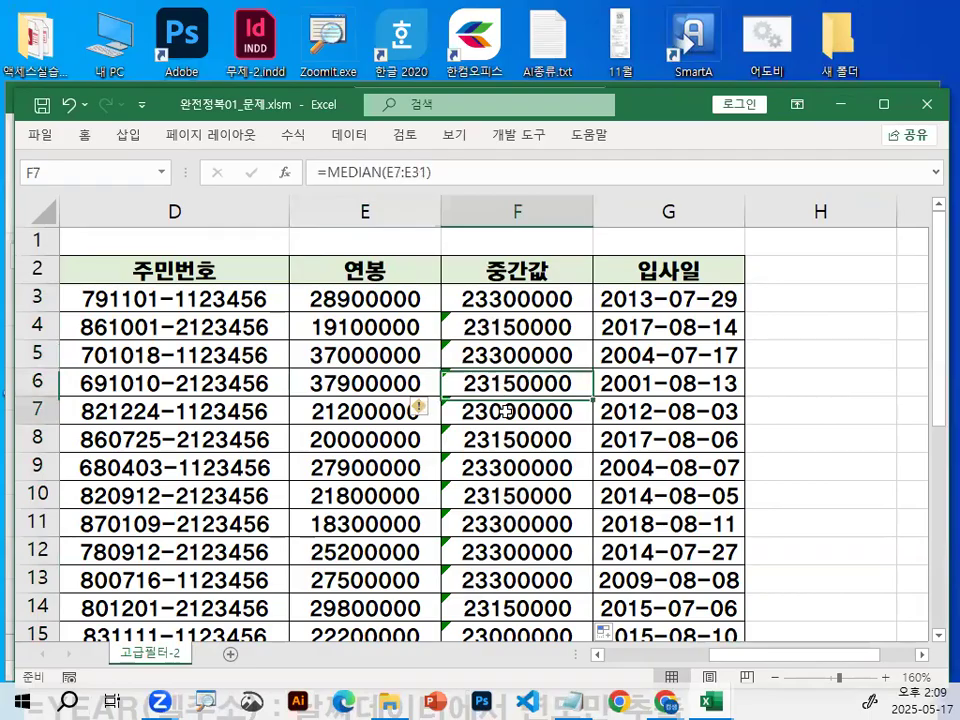
{"action": "left_click", "coordinate": [507, 440]}
{"action": "left_click", "coordinate": [508, 468]}
{"action": "left_click", "coordinate": [512, 496]}
{"action": "left_click", "coordinate": [518, 522]}
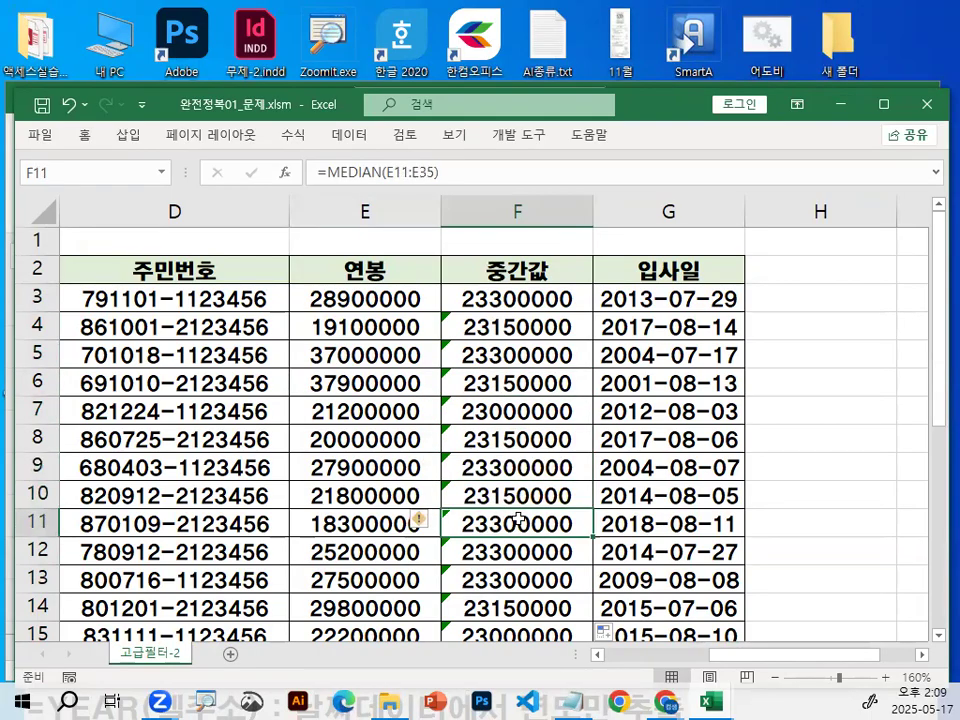
Inspect the last copied MEDIAN formula in F27, underline it in red, and leave the cell unchanged.
{"action": "scroll", "coordinate": [518, 522], "scroll_direction": "down", "scroll_amount": 6}
{"action": "left_click", "coordinate": [502, 388]}
{"action": "key", "text": "ctrl+1"}
{"action": "mouse_move", "coordinate": [401, 349]}
{"action": "left_mouse_down"}
{"action": "mouse_move", "coordinate": [671, 364]}
{"action": "mouse_move", "coordinate": [646, 346]}
{"action": "left_mouse_up"}
{"action": "key", "text": "Escape"}
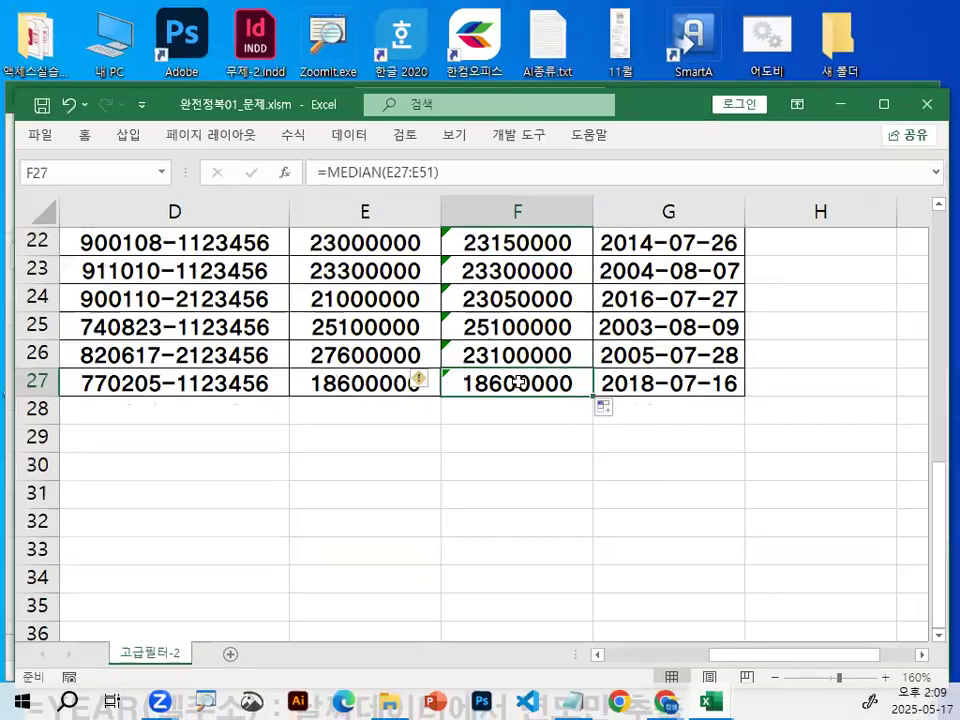
{"action": "double_click", "coordinate": [518, 381]}
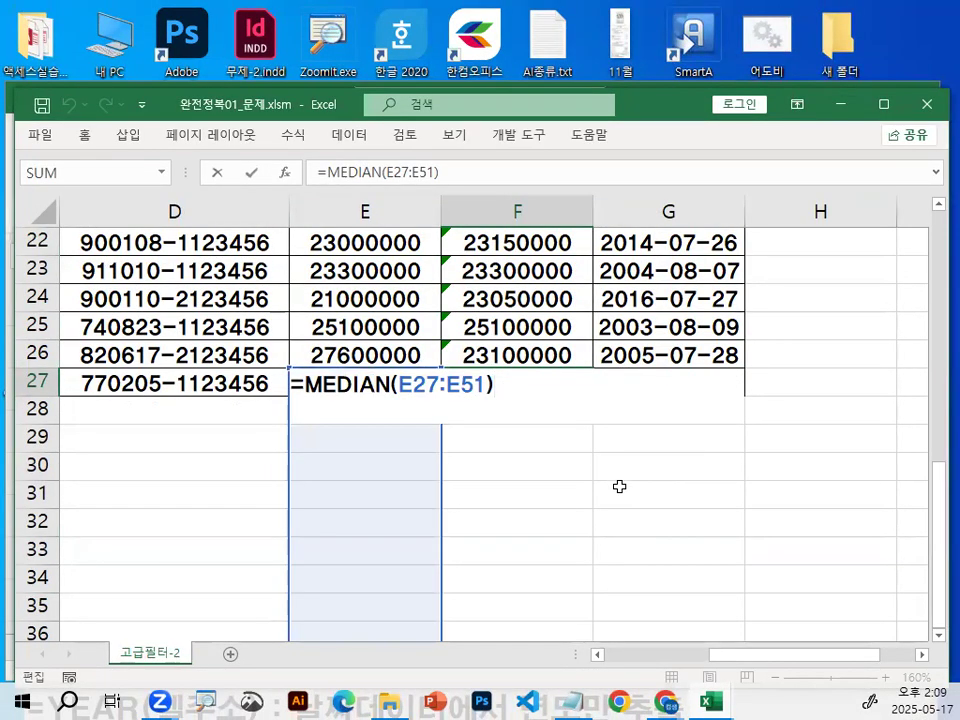
{"action": "key", "text": "Escape"}
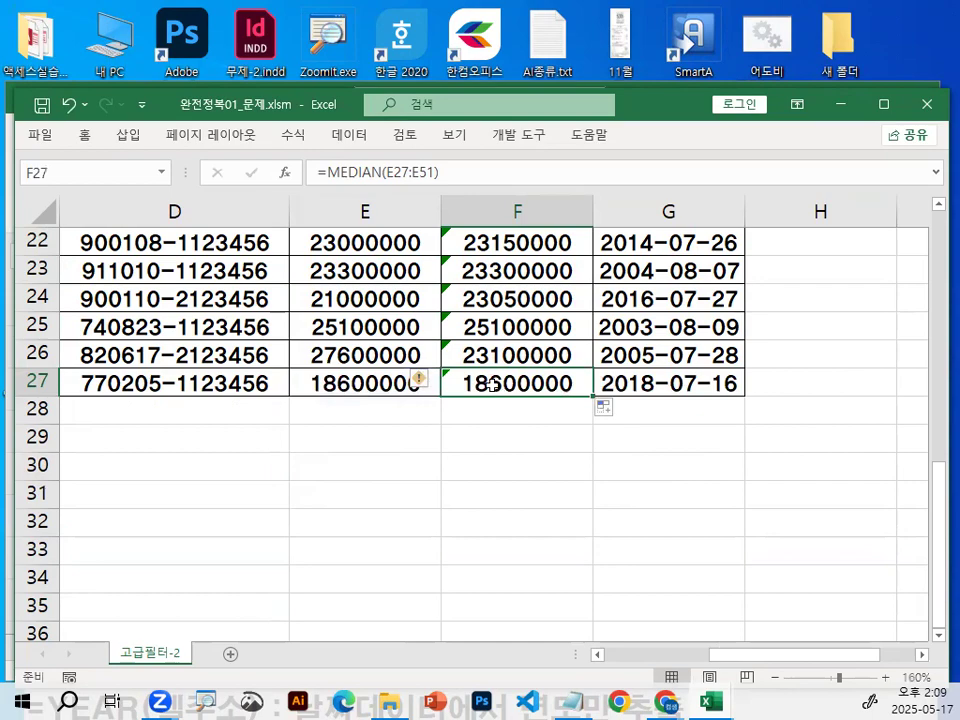
Draw a red arrow down the 연봉 column from E3 to E11.
{"action": "scroll", "coordinate": [484, 358], "scroll_direction": "up", "scroll_amount": 7}
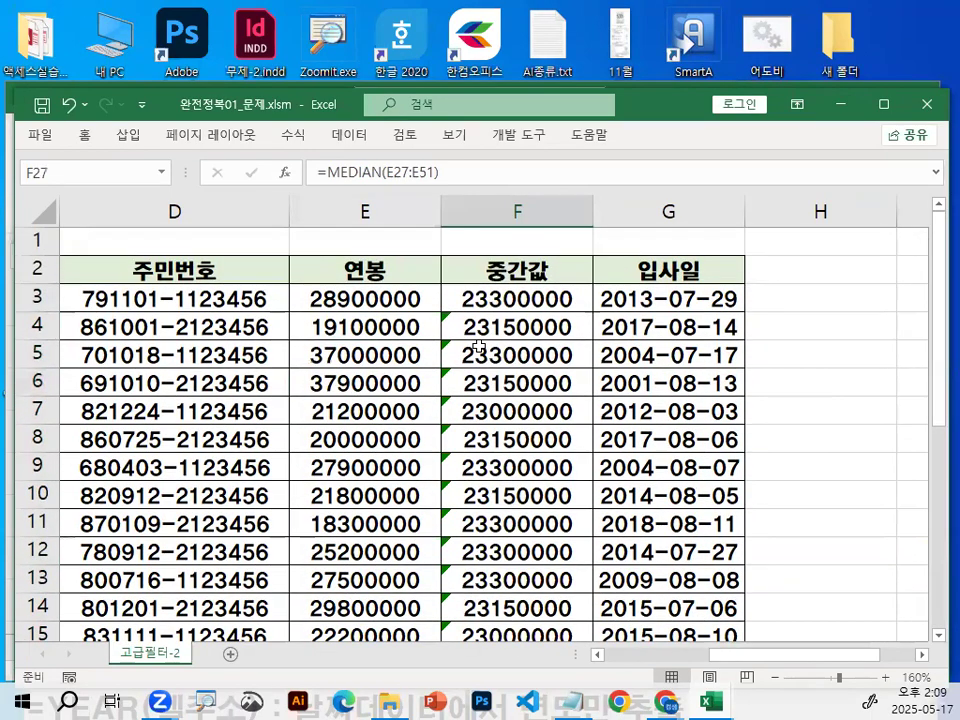
{"action": "key", "text": "ctrl+2"}
{"action": "mouse_move", "coordinate": [366, 297]}
{"action": "left_mouse_down"}
{"action": "mouse_move", "coordinate": [377, 521]}
{"action": "mouse_move", "coordinate": [369, 493]}
{"action": "mouse_move", "coordinate": [360, 504]}
{"action": "mouse_move", "coordinate": [418, 440]}
{"action": "left_mouse_up"}
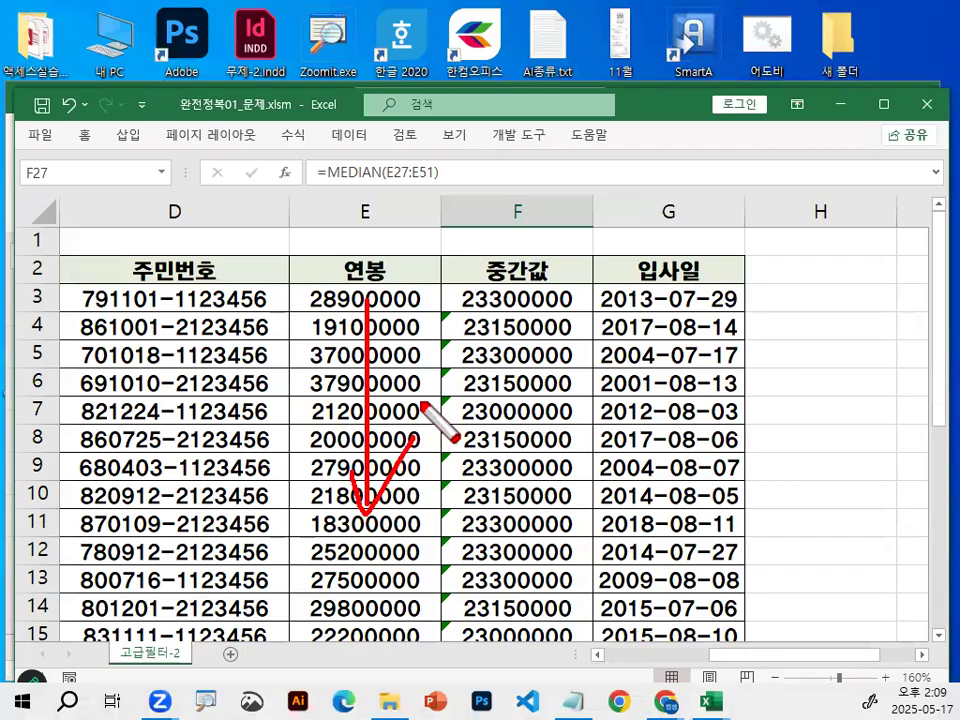
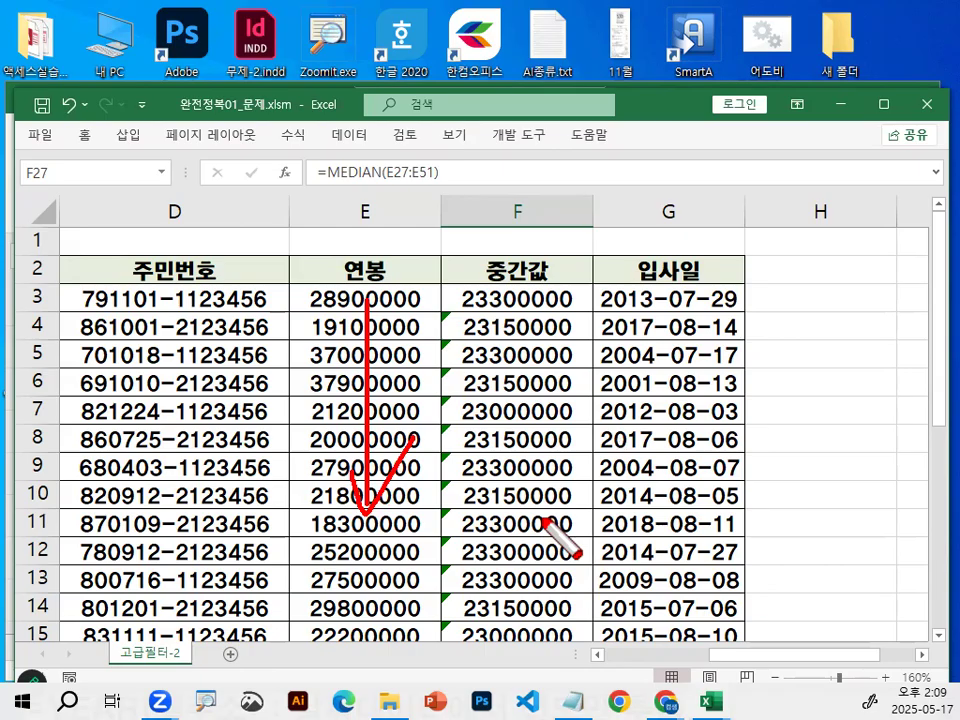
Make the MEDIAN range in F3 absolute as $E$3:$E$27 and fill the formula down the 중간값 column.
{"action": "key", "text": "Escape"}
{"action": "double_click", "coordinate": [540, 302]}
{"action": "left_click_drag", "start_coordinate": [398, 299], "coordinate": [470, 299]}
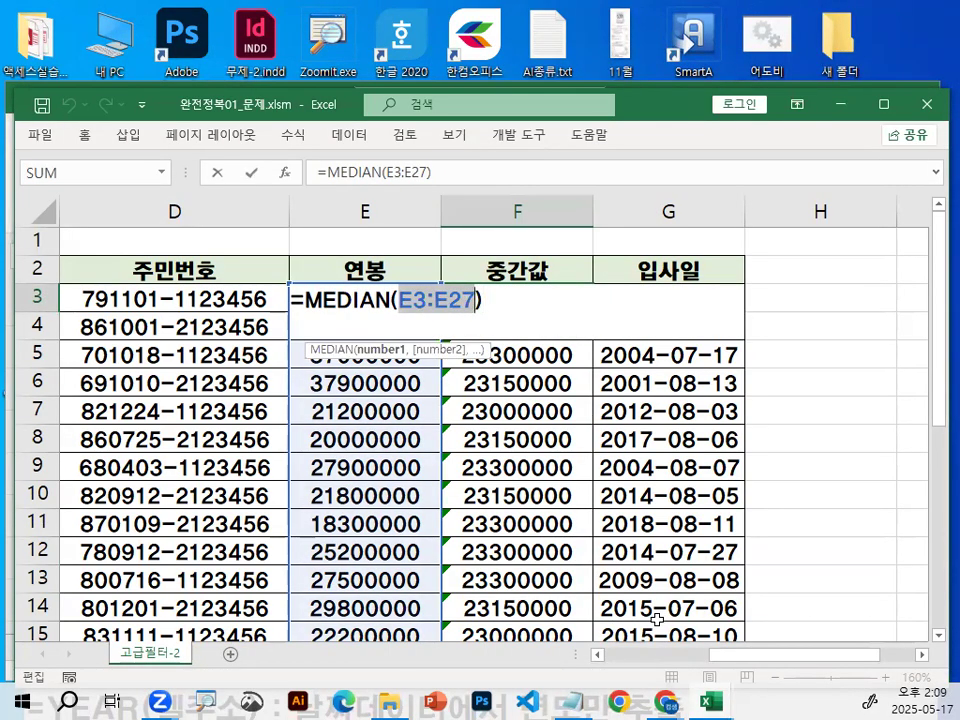
{"action": "key", "text": "F4"}
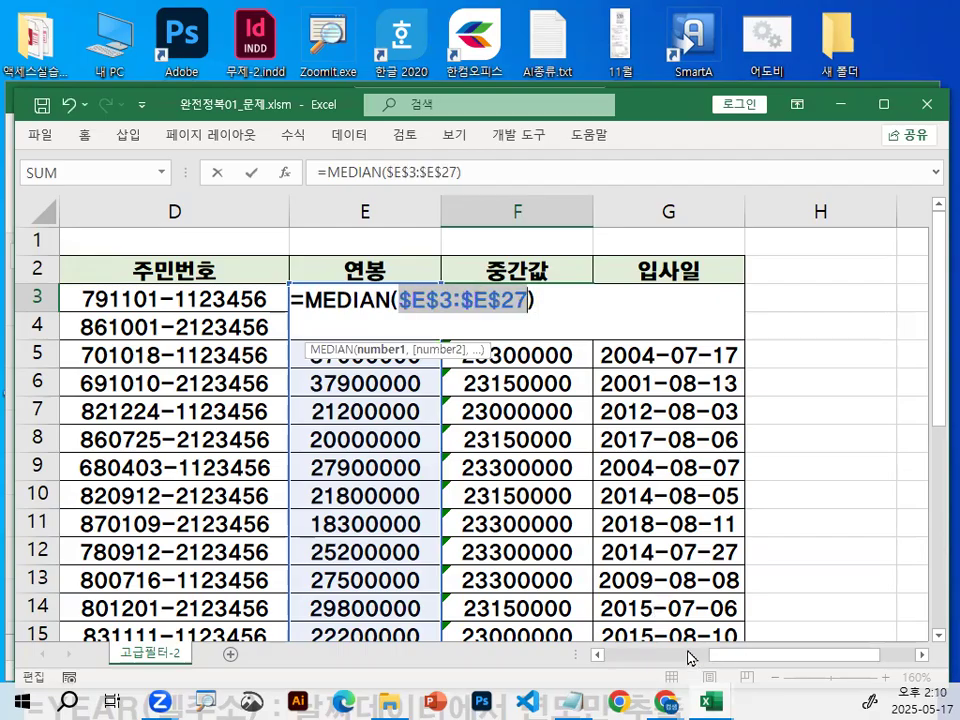
{"action": "key", "text": "Return"}
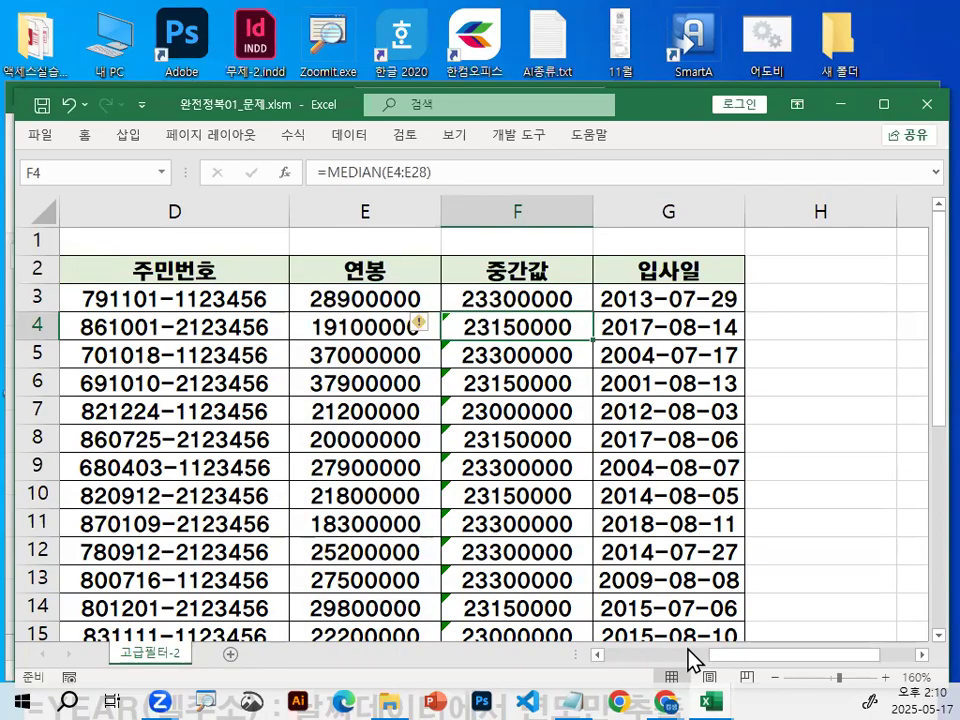
{"action": "left_click", "coordinate": [538, 299]}
{"action": "double_click", "coordinate": [591, 312]}
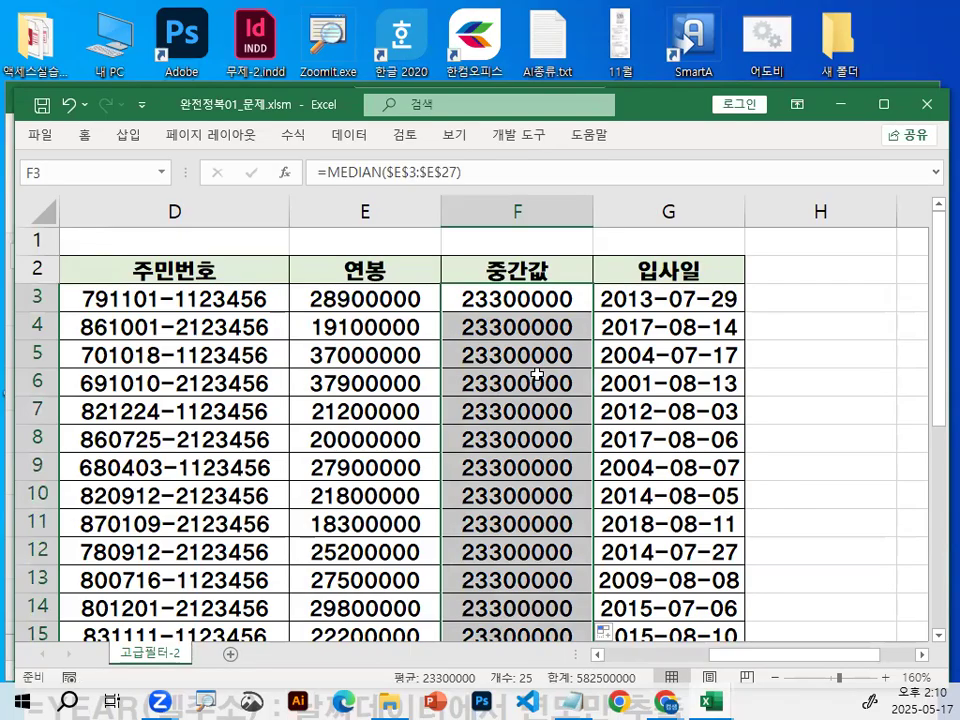
Zoom in on the sheet and mark the 연봉 and 중간값 amounts of rows 3 and 4 in red for comparison.
{"action": "key", "text": "ctrl+1"}
{"action": "left_click_drag", "start_coordinate": [407, 292], "coordinate": [422, 306]}
{"action": "left_click_drag", "start_coordinate": [756, 288], "coordinate": [687, 237]}
{"action": "mouse_move", "coordinate": [360, 338]}
{"action": "left_mouse_down"}
{"action": "mouse_move", "coordinate": [345, 352]}
{"action": "mouse_move", "coordinate": [402, 376]}
{"action": "left_mouse_up"}
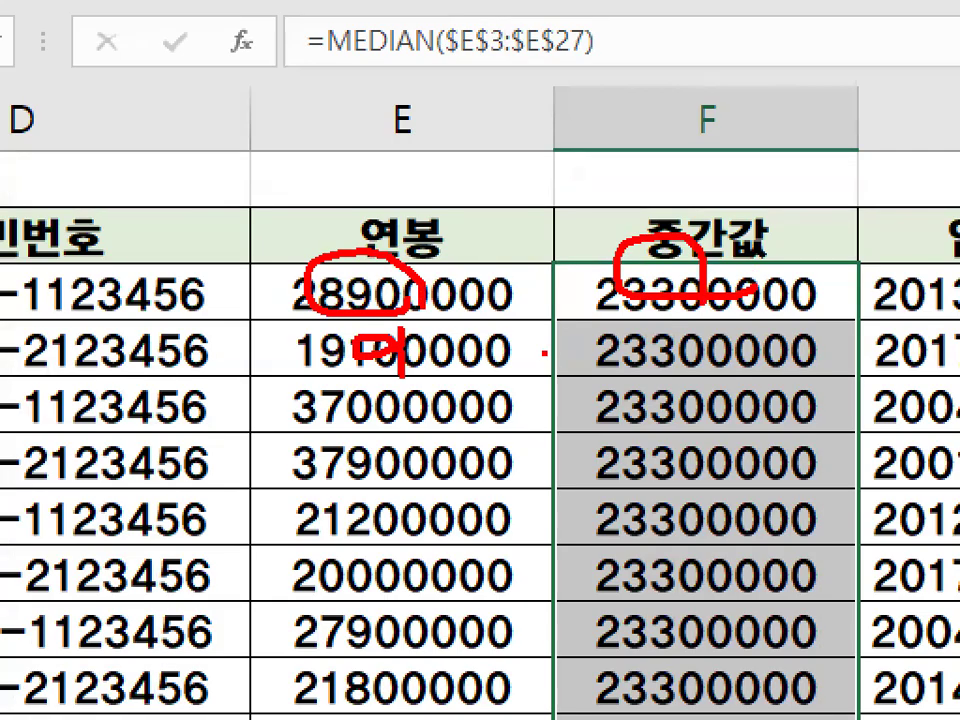
{"action": "left_click_drag", "start_coordinate": [625, 340], "coordinate": [745, 350]}
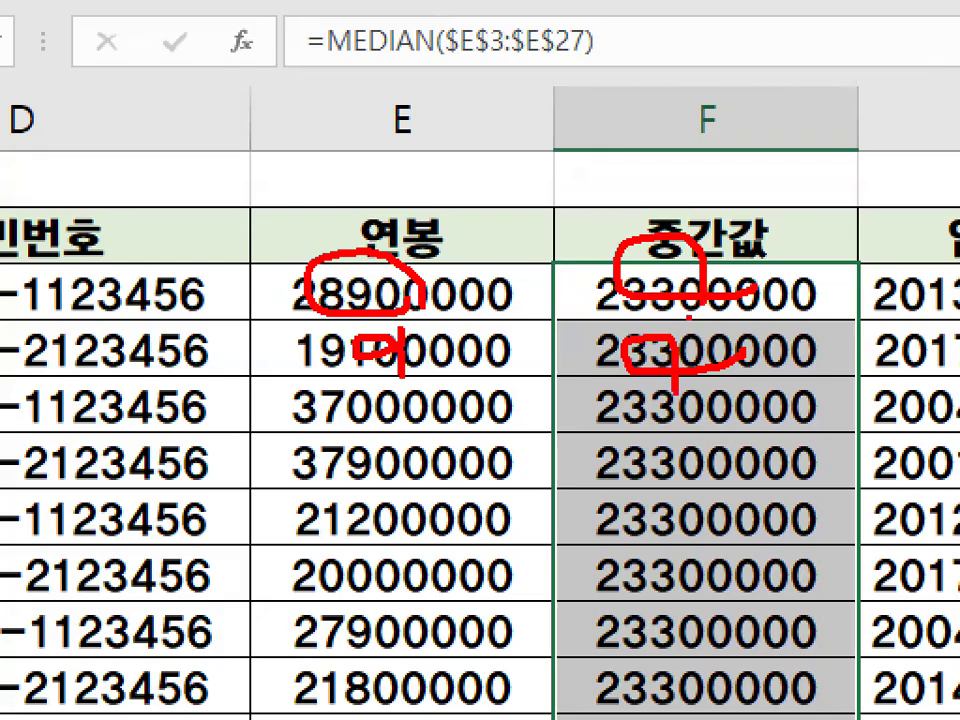
{"action": "key", "text": "Escape"}
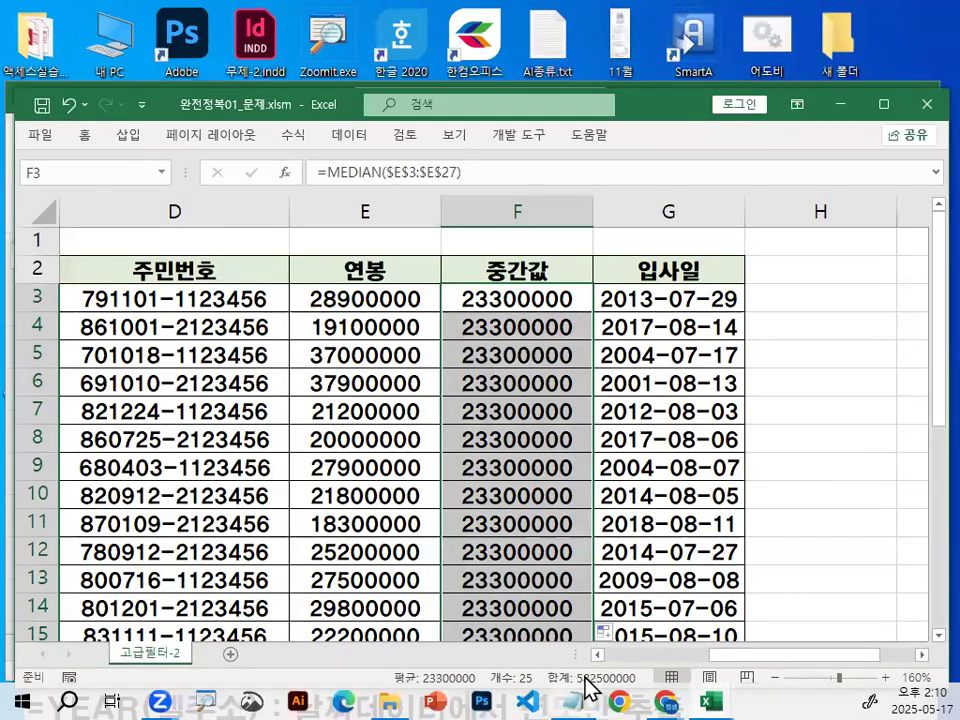
Delete the 중간값 column F from the salary sheet.
{"action": "left_click", "coordinate": [515, 213]}
{"action": "right_click", "coordinate": [518, 210]}
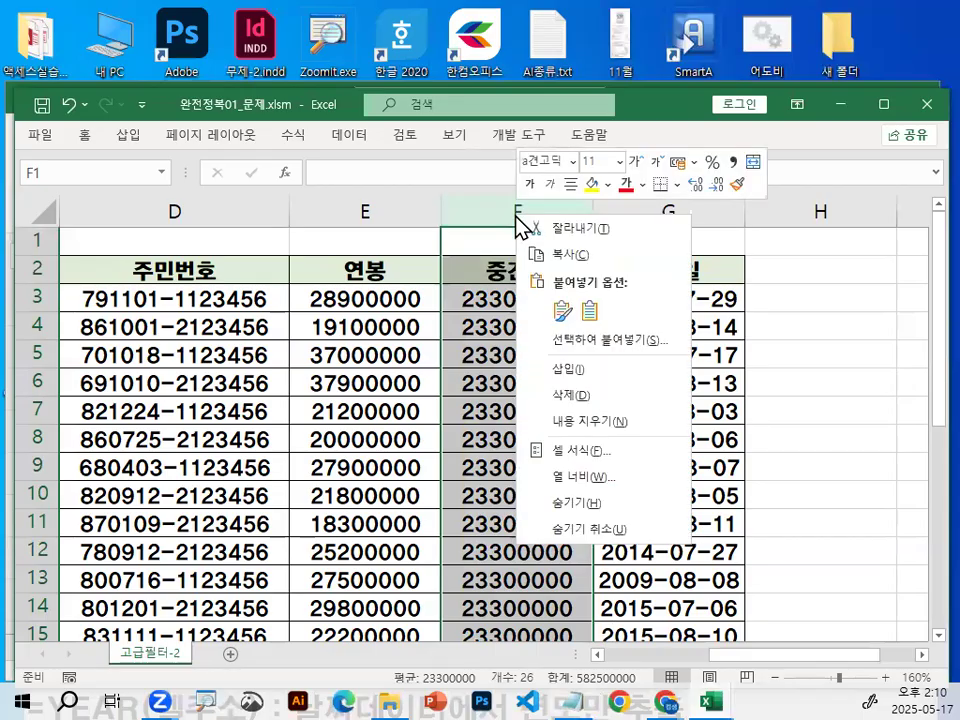
{"action": "key", "text": "Escape"}
{"action": "key", "text": "ctrl+minus"}
Switch to the Notepad lesson notes and insert several blank lines above the =AND(조건1,조건2) line.
{"action": "left_click", "coordinate": [572, 702]}
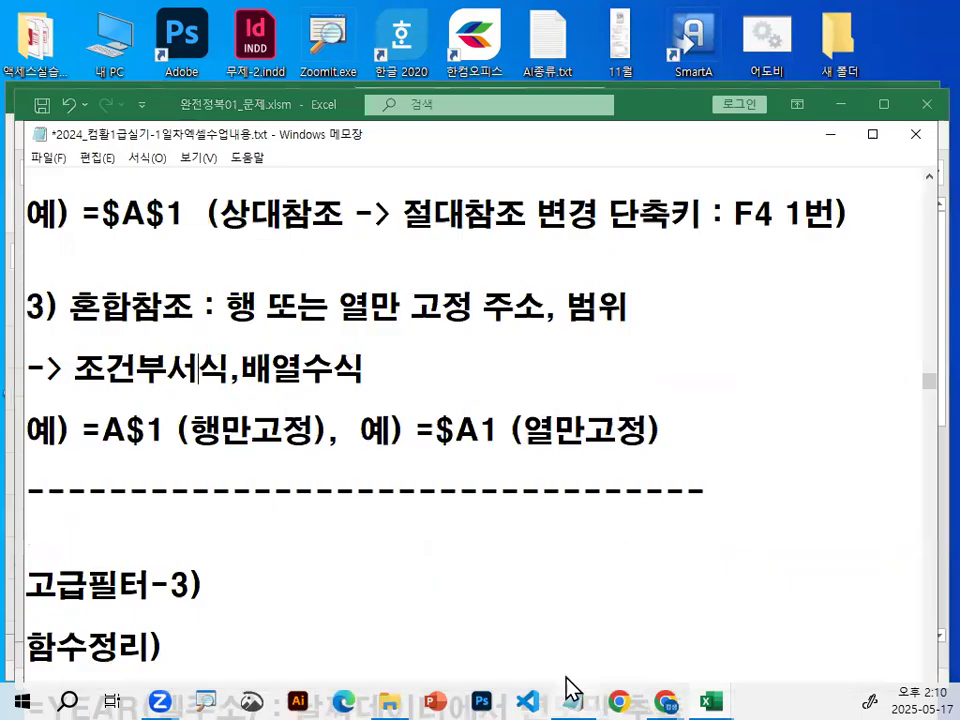
{"action": "scroll", "coordinate": [402, 445], "scroll_direction": "up", "scroll_amount": 6}
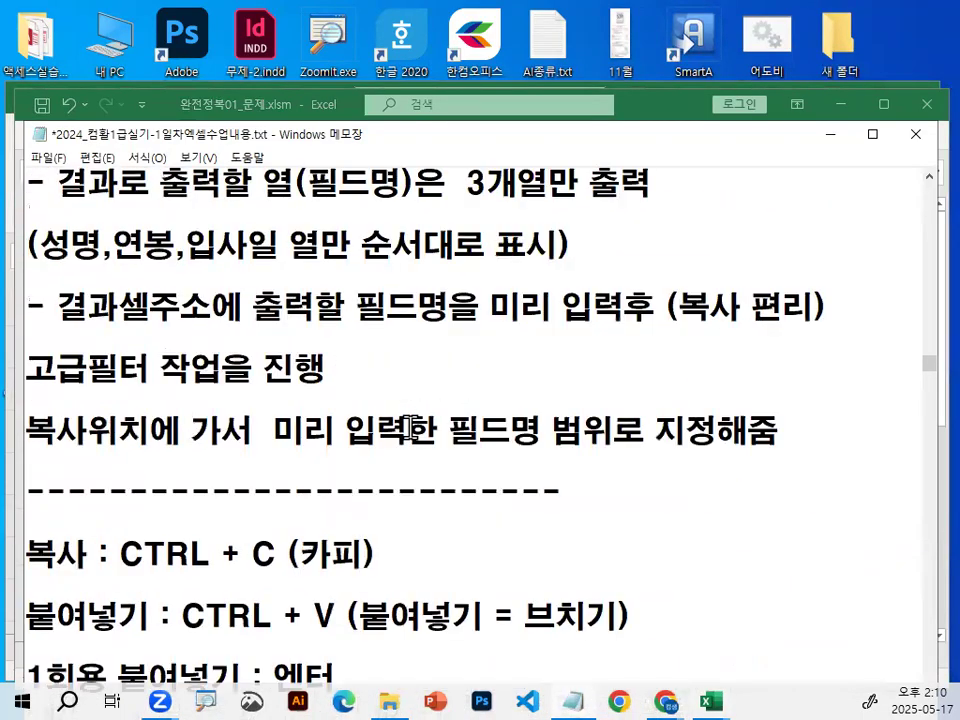
{"action": "scroll", "coordinate": [408, 449], "scroll_direction": "up", "scroll_amount": 2}
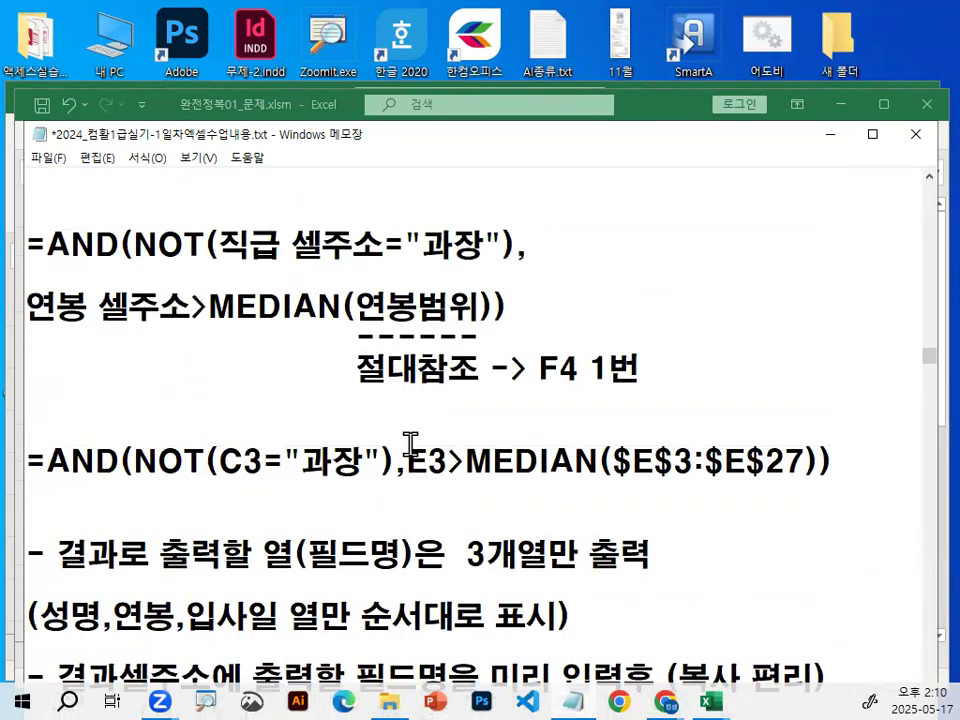
{"action": "scroll", "coordinate": [410, 445], "scroll_direction": "up", "scroll_amount": 4}
{"action": "scroll", "coordinate": [409, 443], "scroll_direction": "down", "scroll_amount": 2}
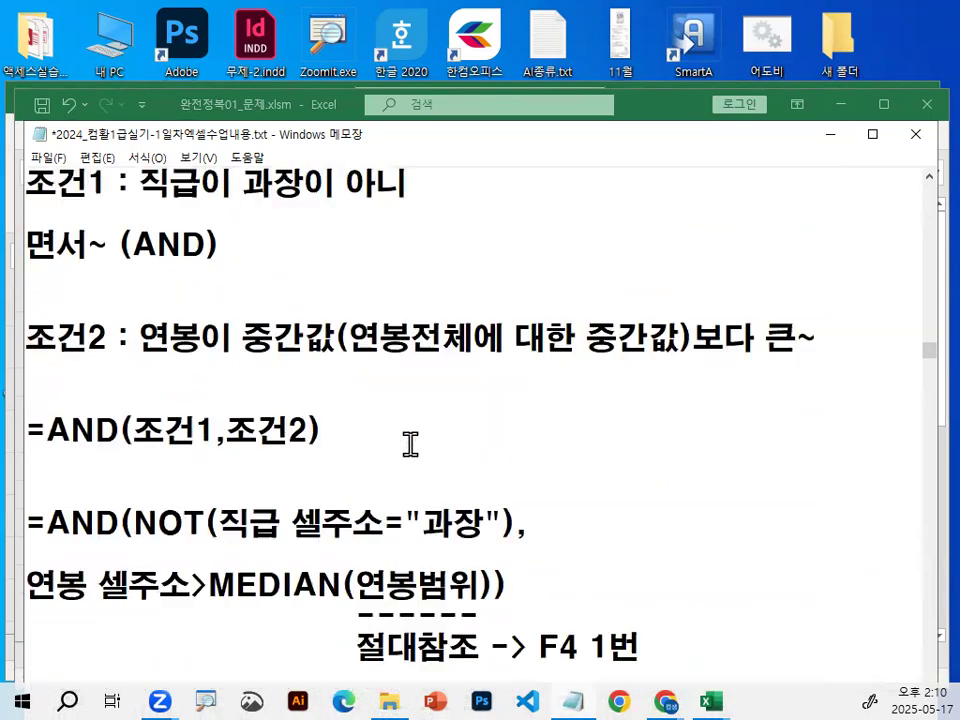
{"action": "left_click", "coordinate": [388, 384]}
{"action": "left_click", "coordinate": [386, 342]}
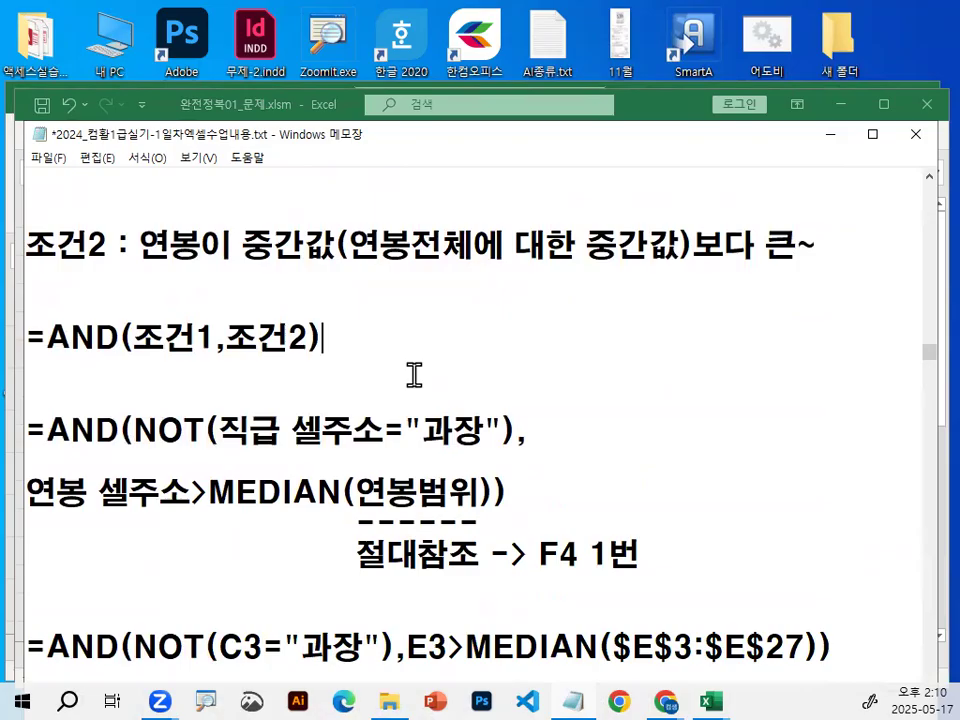
{"action": "key", "text": "Home"}
{"action": "key", "text": "Return"}
{"action": "key", "text": "Return"}
{"action": "key", "text": "Return"}
{"action": "key", "text": "Return"}
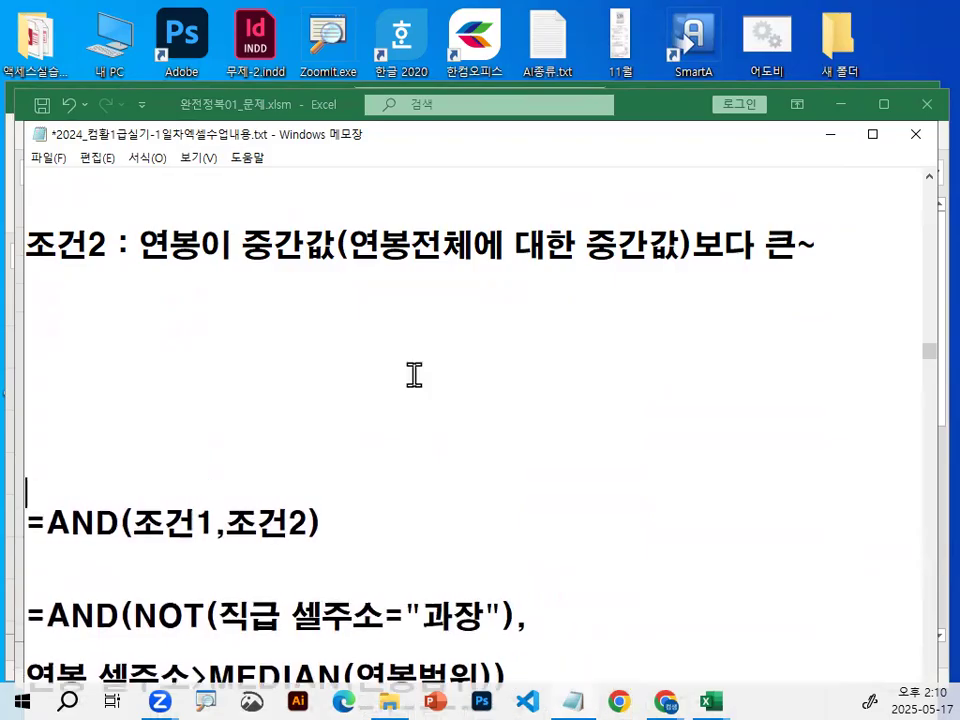
{"action": "key", "text": "Up"}
{"action": "key", "text": "Up"}
{"action": "key", "text": "Up"}
{"action": "key", "text": "Up"}
{"action": "key", "text": "Up"}
{"action": "key", "text": "Up"}
{"action": "key", "text": "Up"}
{"action": "key", "text": "Up"}
{"action": "key", "text": "Up"}
{"action": "key", "text": "Up"}
{"action": "key", "text": "Up"}
{"action": "key", "text": "Up"}
{"action": "key", "text": "Up"}
{"action": "key", "text": "Up"}
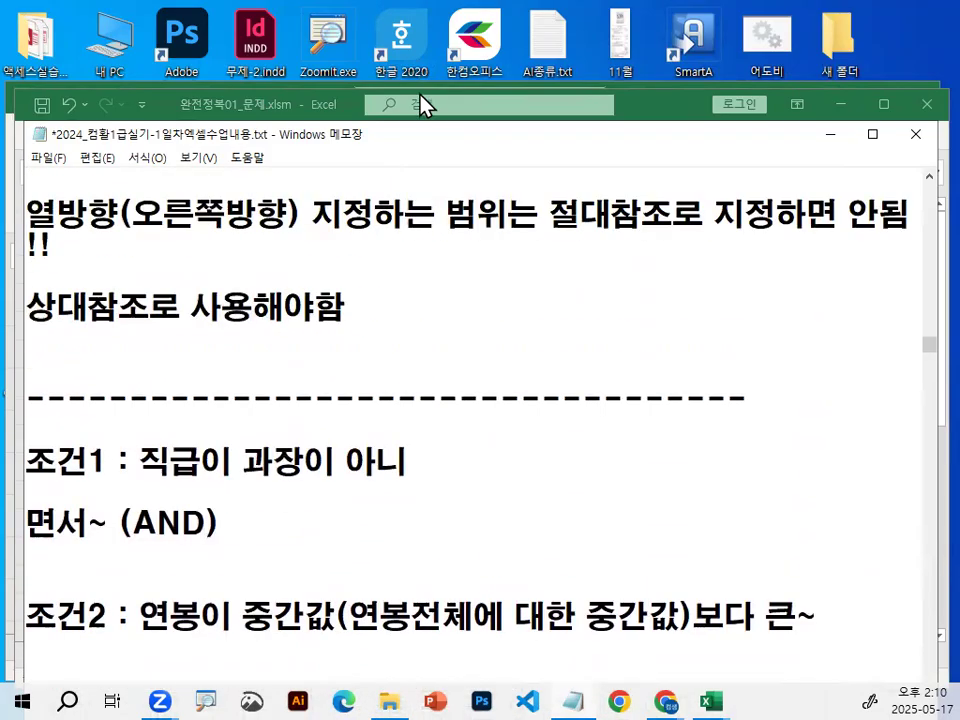
Find the note on using functions in the advanced filter and underline 고급필터에서 함수 사용 in red.
{"action": "scroll", "coordinate": [410, 311], "scroll_direction": "up", "scroll_amount": 2}
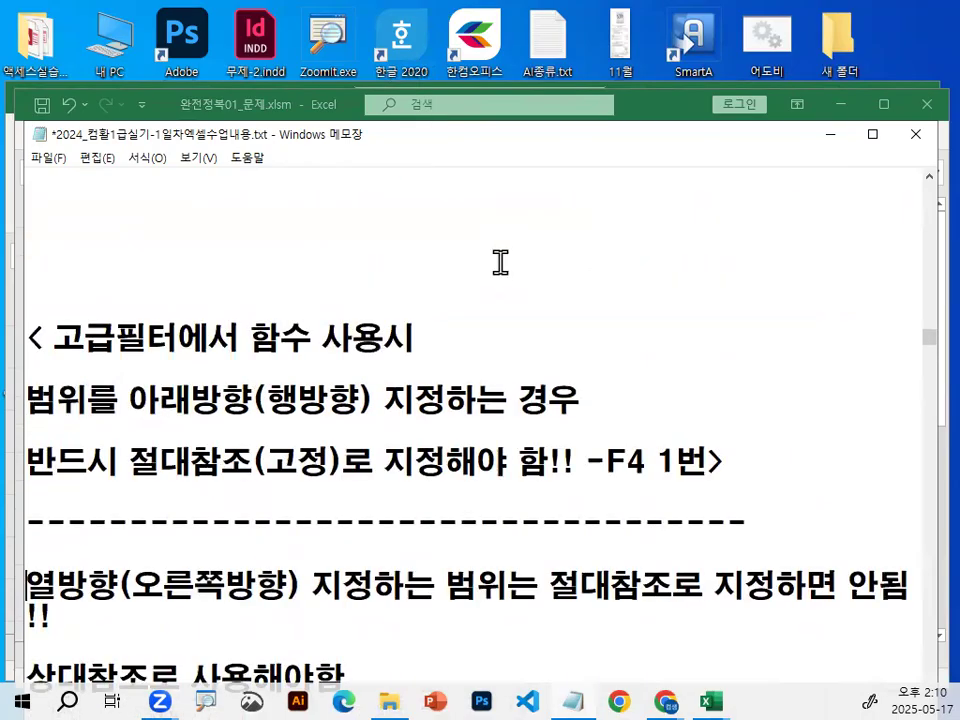
{"action": "left_click", "coordinate": [188, 238]}
{"action": "key", "text": "ctrl+2"}
{"action": "left_click_drag", "start_coordinate": [52, 360], "coordinate": [385, 348]}
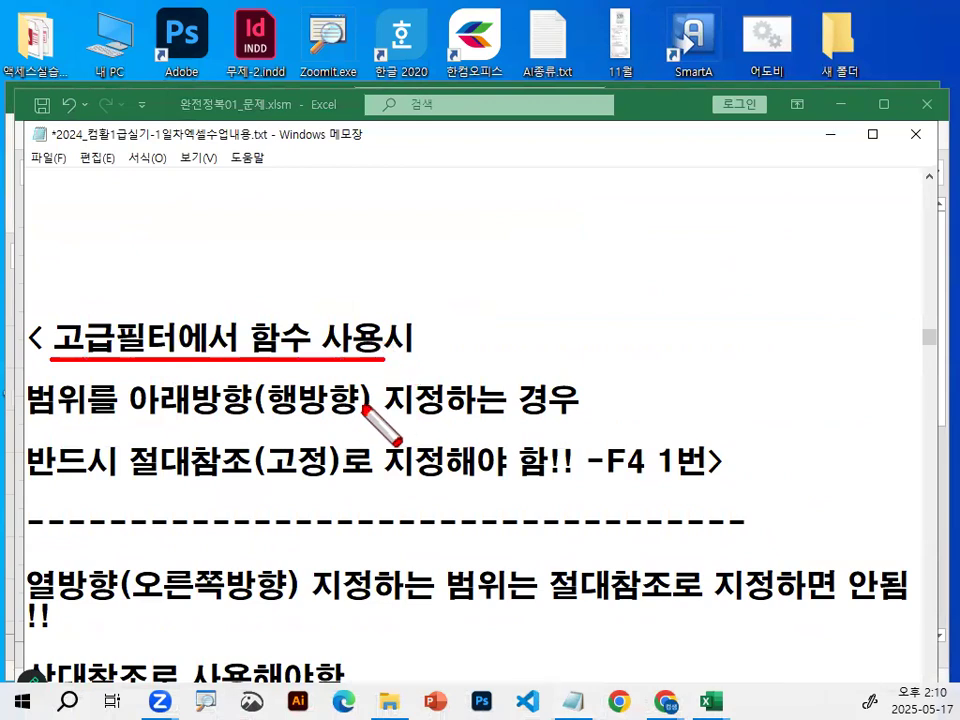
{"action": "key", "text": "Escape"}
Circle 함수 in red, sketch a bracket and circle beside it, and underline the downward-range and absolute-reference rules.
{"action": "scroll", "coordinate": [360, 392], "scroll_direction": "down", "scroll_amount": 1}
{"action": "key", "text": "ctrl+2"}
{"action": "mouse_move", "coordinate": [300, 256]}
{"action": "left_mouse_down"}
{"action": "mouse_move", "coordinate": [254, 254]}
{"action": "mouse_move", "coordinate": [298, 225]}
{"action": "mouse_move", "coordinate": [318, 258]}
{"action": "left_mouse_up"}
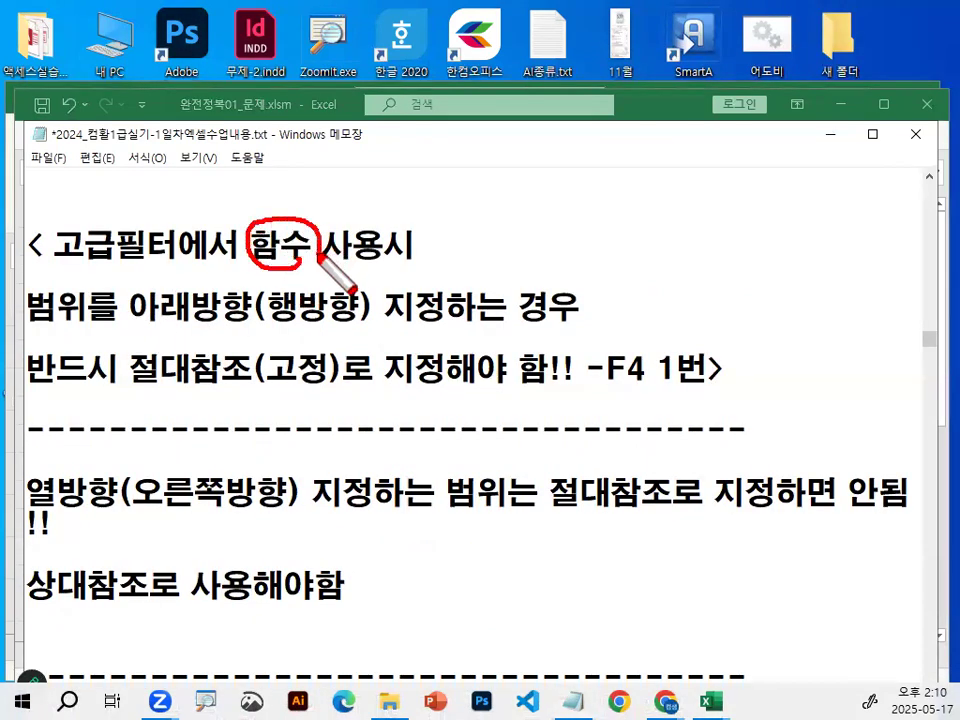
{"action": "left_click_drag", "start_coordinate": [440, 196], "coordinate": [445, 267]}
{"action": "mouse_move", "coordinate": [470, 218]}
{"action": "left_mouse_down"}
{"action": "mouse_move", "coordinate": [512, 207]}
{"action": "mouse_move", "coordinate": [528, 234]}
{"action": "left_mouse_up"}
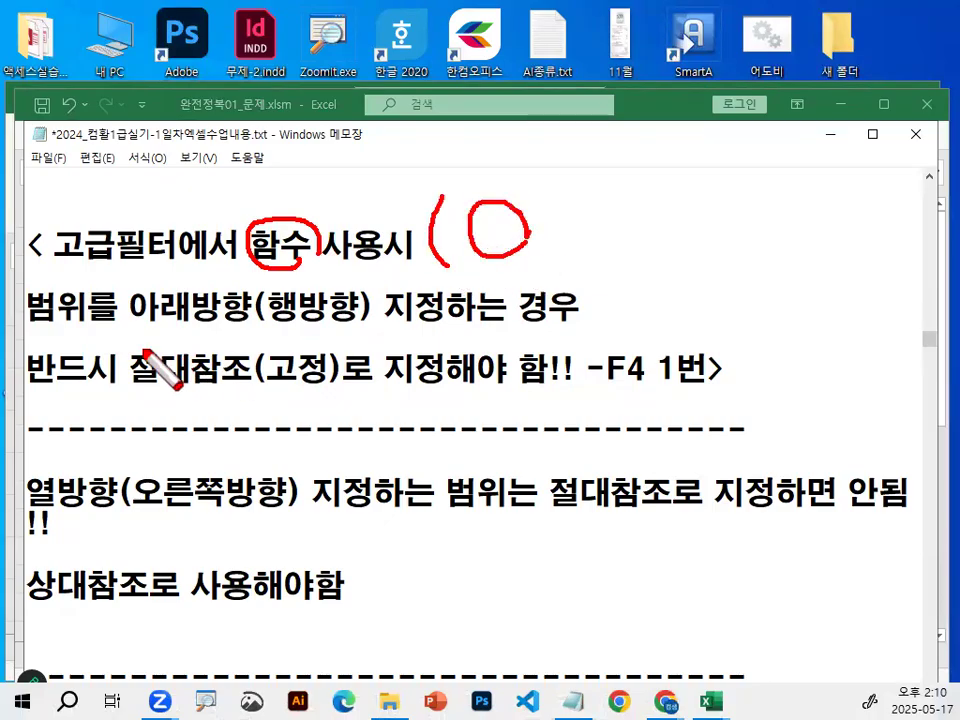
{"action": "left_click_drag", "start_coordinate": [32, 333], "coordinate": [82, 330]}
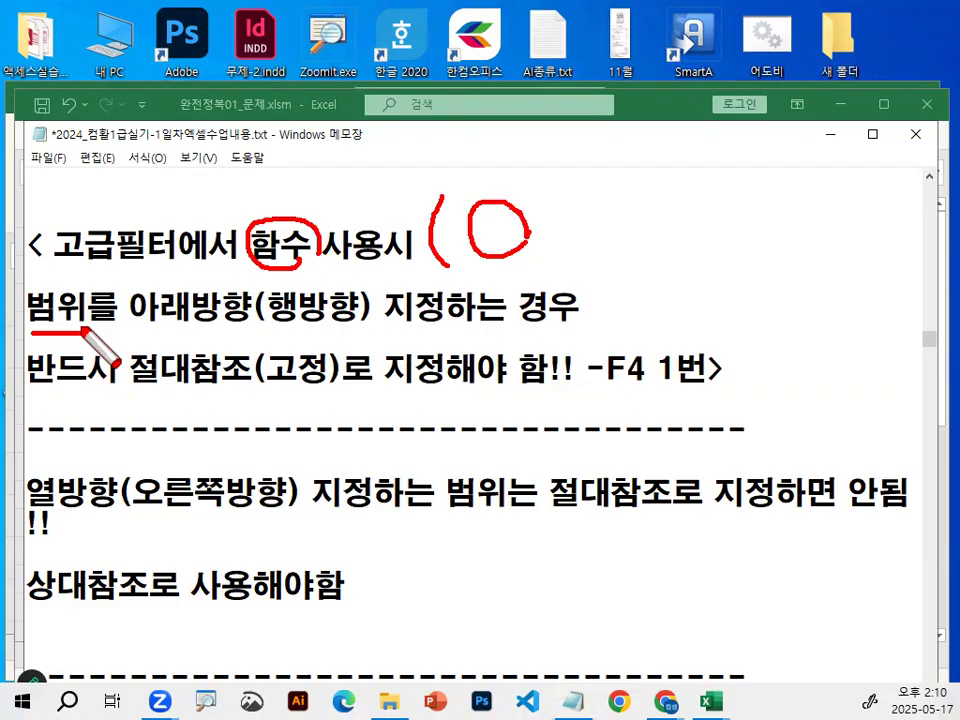
{"action": "left_click_drag", "start_coordinate": [175, 327], "coordinate": [498, 329]}
{"action": "left_click_drag", "start_coordinate": [204, 397], "coordinate": [820, 380]}
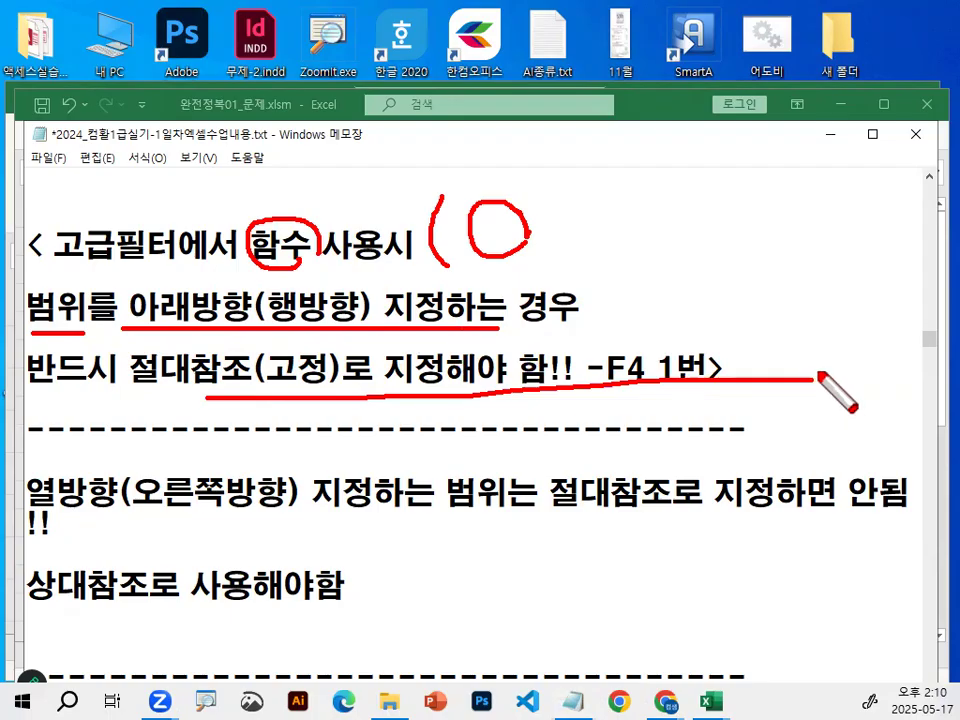
{"action": "key", "text": "Escape"}
Highlight the words 아래방향(행방향) and 범위 in the advanced filter note.
{"action": "left_click_drag", "start_coordinate": [30, 307], "coordinate": [324, 300]}
{"action": "left_click", "coordinate": [323, 302]}
{"action": "left_click_drag", "start_coordinate": [132, 310], "coordinate": [371, 304]}
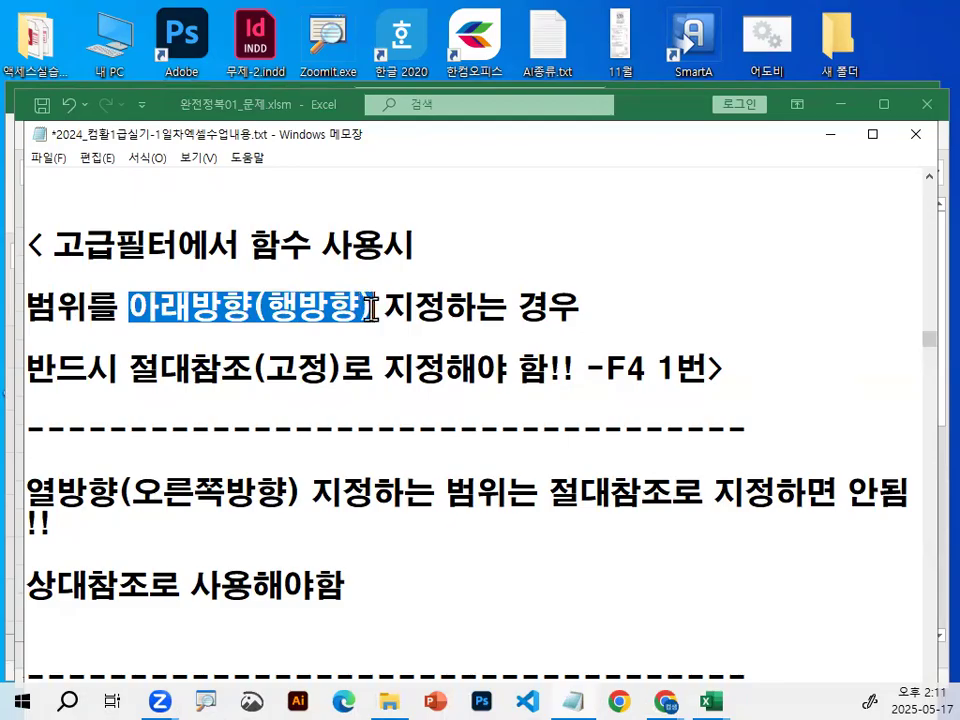
{"action": "scroll", "coordinate": [360, 380], "scroll_direction": "down", "scroll_amount": 1}
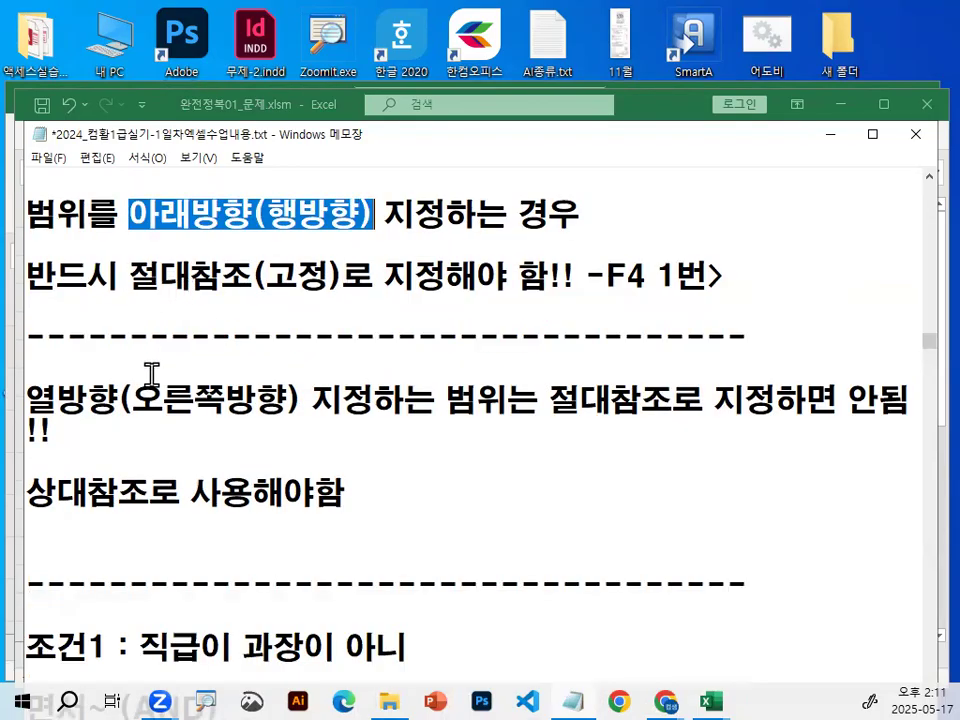
{"action": "left_click_drag", "start_coordinate": [33, 213], "coordinate": [86, 213]}
{"action": "left_click", "coordinate": [157, 208]}
Underline 행방향 and 오른쪽방향 in red to contrast the row and column directions.
{"action": "key", "text": "ctrl+2"}
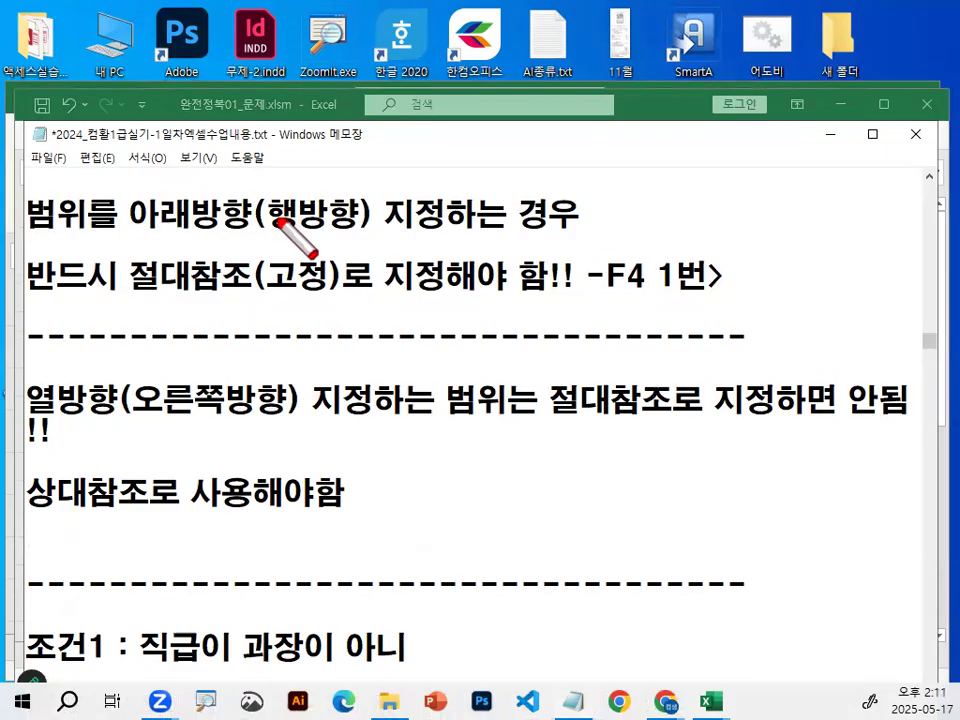
{"action": "left_click_drag", "start_coordinate": [286, 241], "coordinate": [371, 242]}
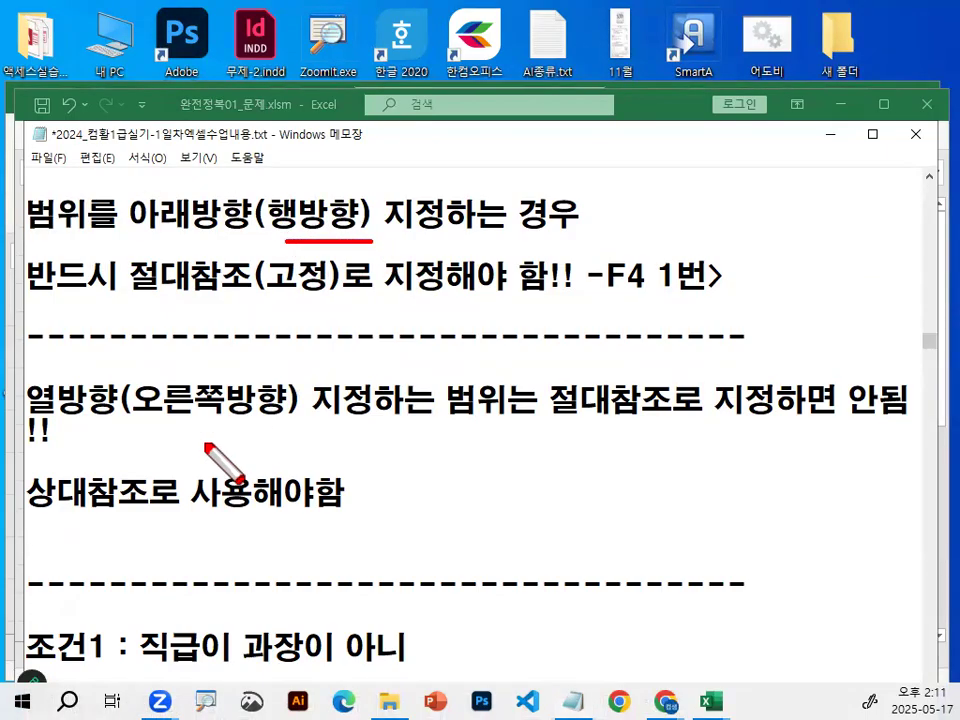
{"action": "left_click_drag", "start_coordinate": [122, 425], "coordinate": [276, 425]}
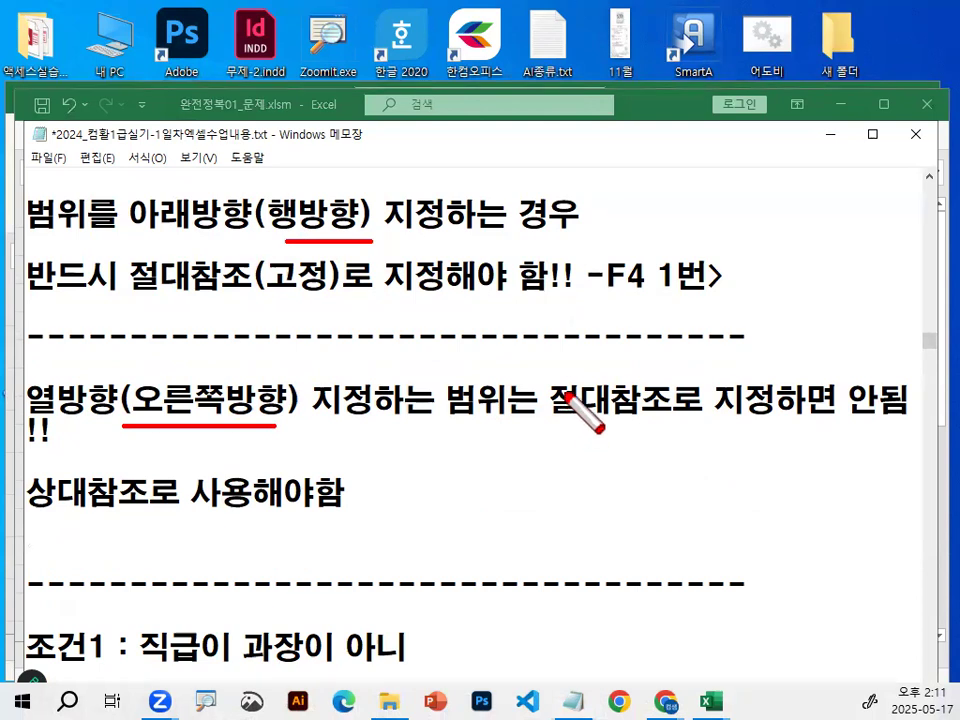
{"action": "key", "text": "Escape"}
Break the 열방향 note before 지정하면 안됨!! and leave a blank line between its two parts.
{"action": "left_click", "coordinate": [805, 433]}
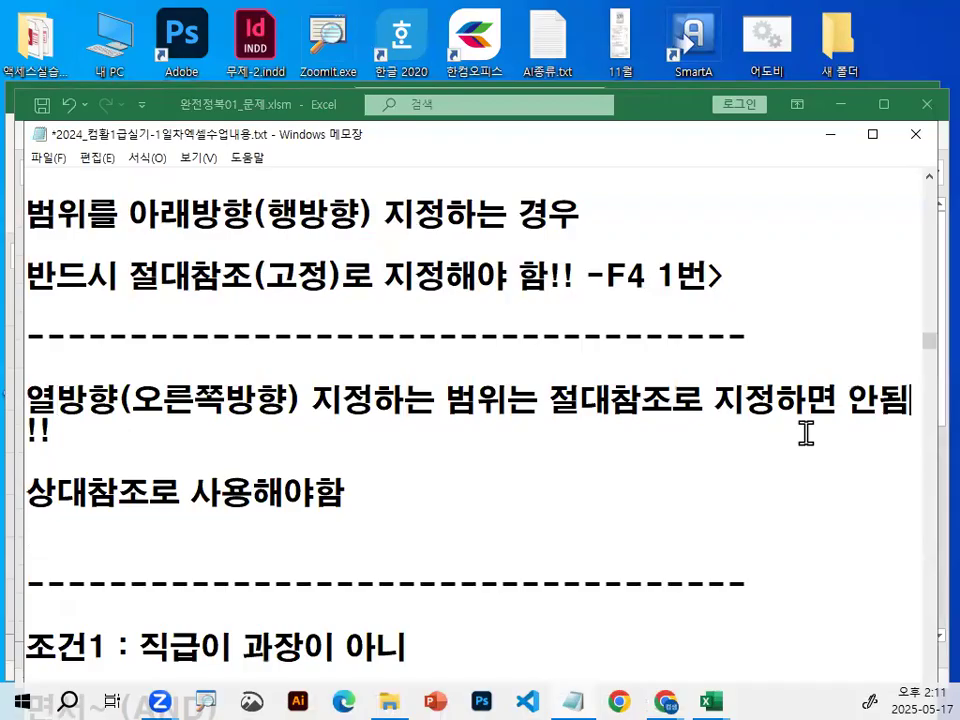
{"action": "key", "text": "Right"}
{"action": "key", "text": "Return"}
{"action": "key", "text": "Return"}
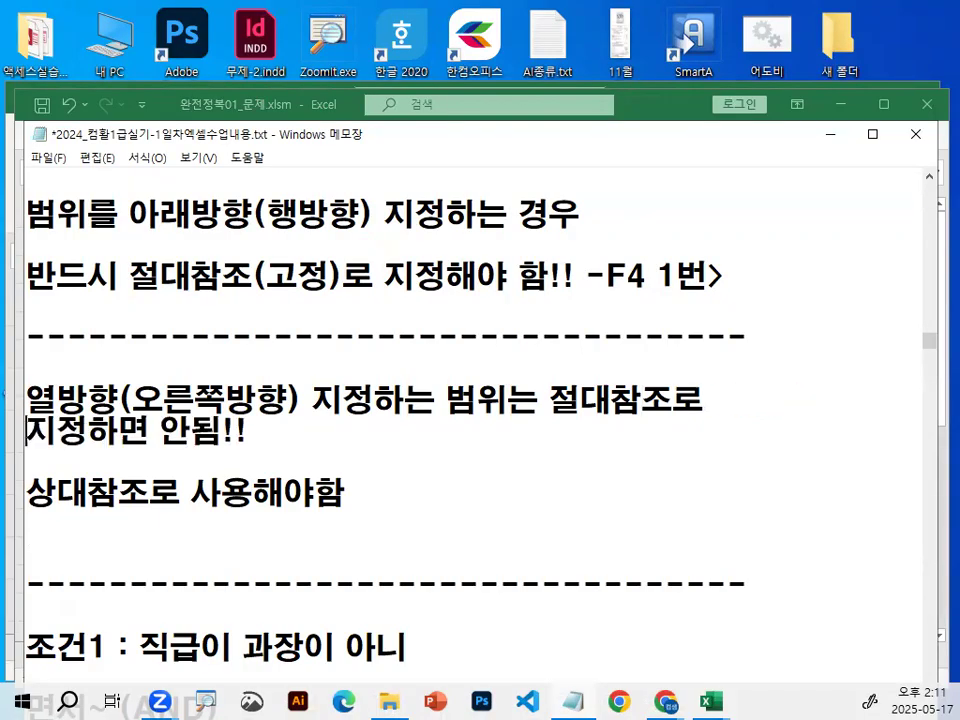
{"action": "key", "text": "Down"}
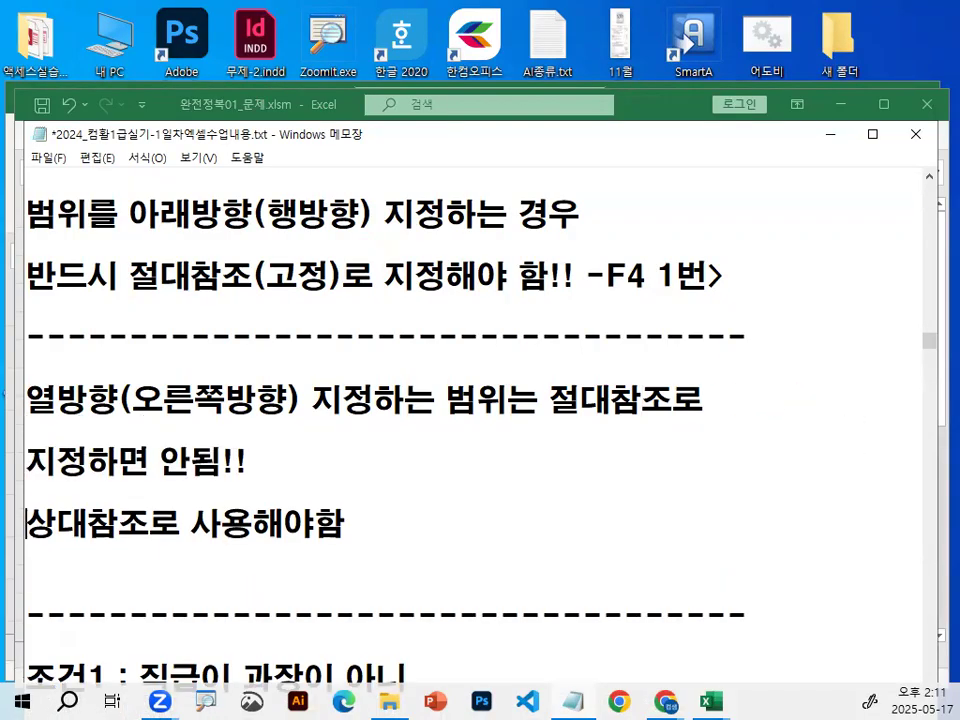
Switch to the 통합 문서1 workbook in Excel and enter the heading 이름 in H17.
{"action": "left_click", "coordinate": [838, 106]}
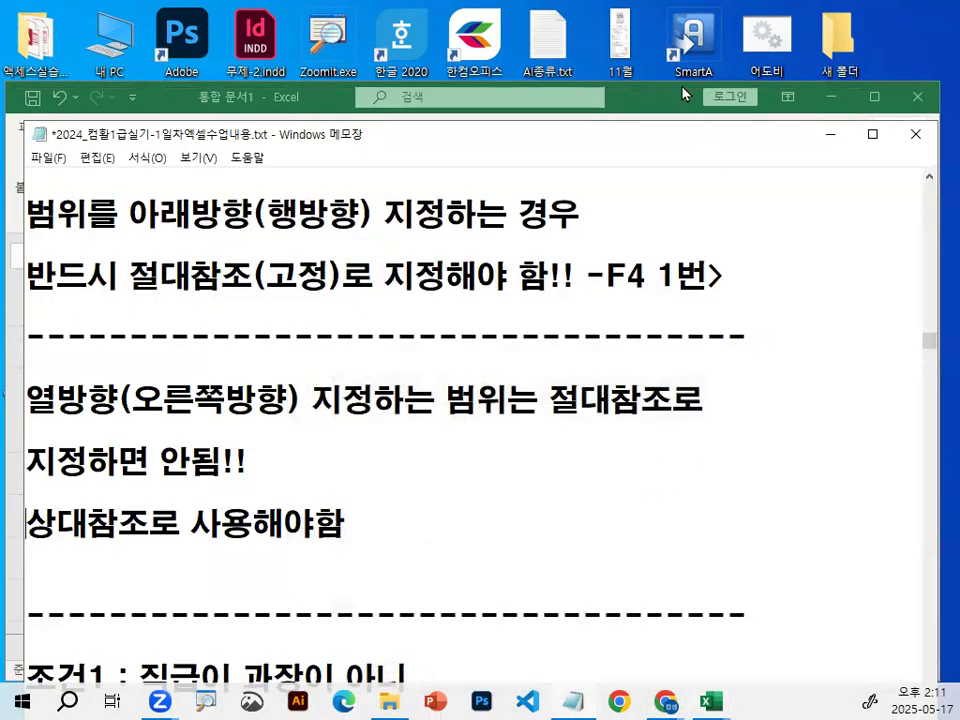
{"action": "left_click", "coordinate": [682, 93]}
{"action": "left_click", "coordinate": [640, 360]}
{"action": "scroll", "coordinate": [836, 549], "scroll_direction": "down", "scroll_amount": 5}
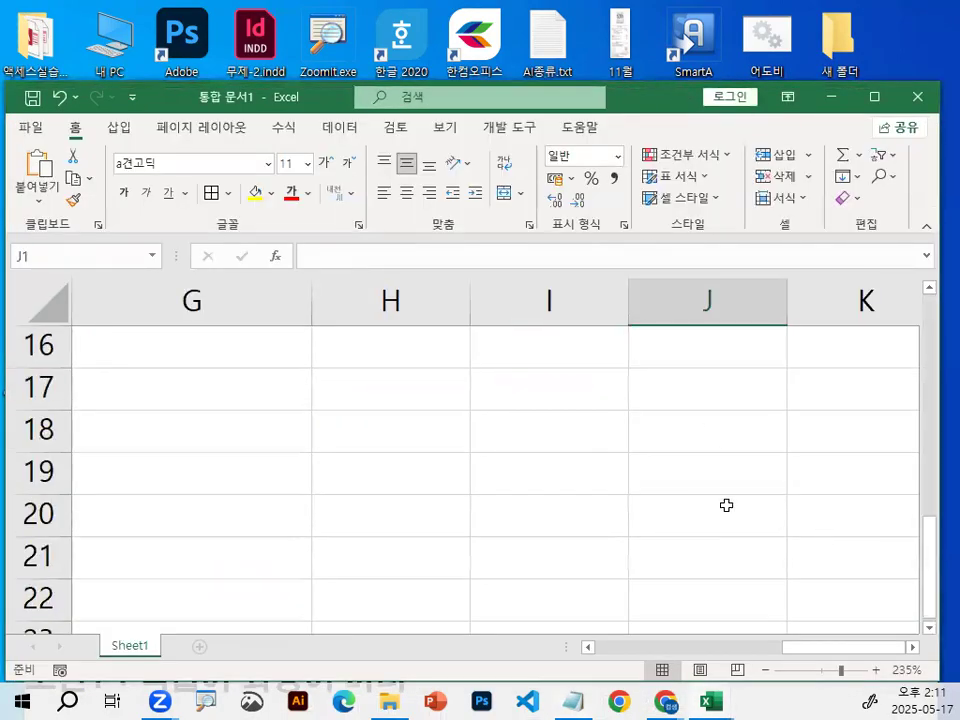
{"action": "left_click", "coordinate": [358, 395]}
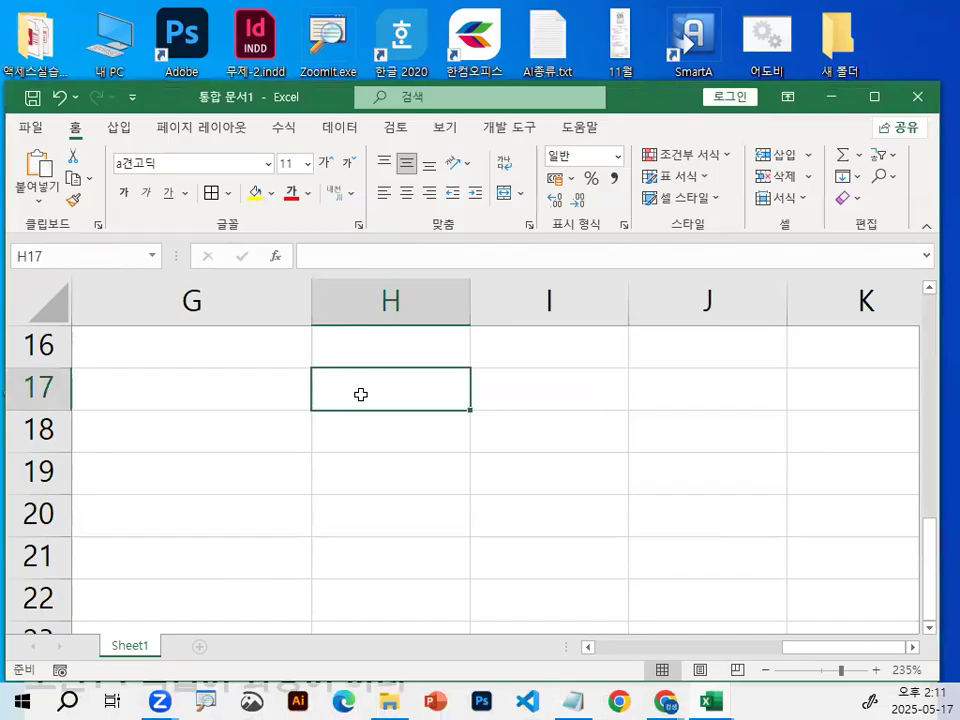
{"action": "type", "text": "DL"}
{"action": "key", "text": "BackSpace"}
{"action": "key", "text": "BackSpace"}
{"action": "key", "text": "Hangul"}
{"action": "type", "text": "이르"}
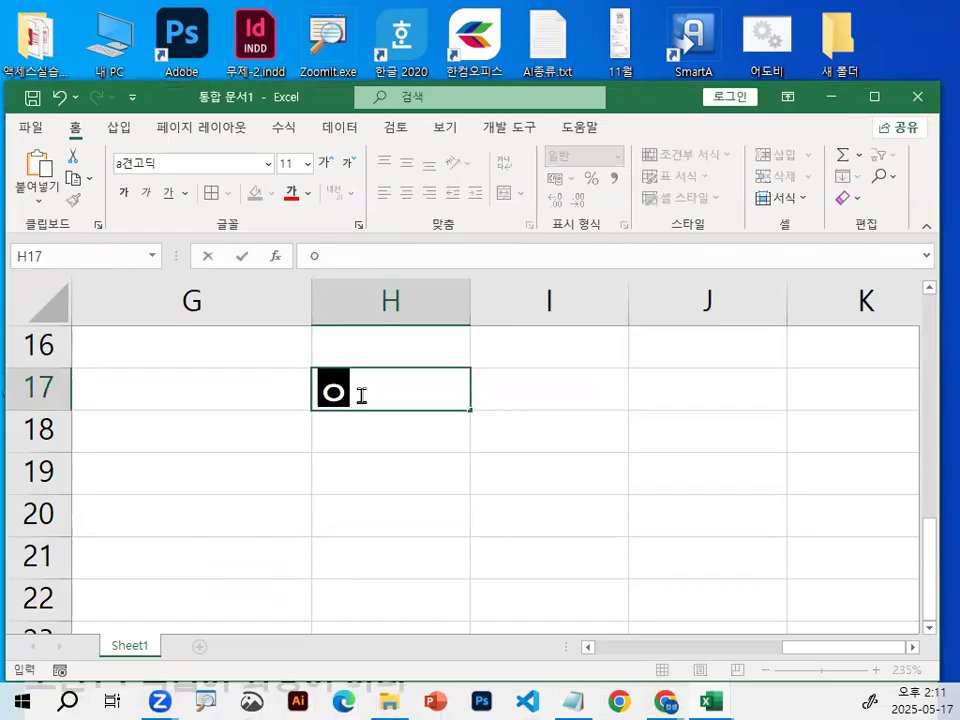
{"action": "type", "text": "ㅁ"}
{"action": "key", "text": "Return"}
List the sample names 가, 나 and 다 in H18:H20 under the 이름 heading.
{"action": "type", "text": "가"}
{"action": "key", "text": "Return"}
{"action": "type", "text": "나"}
{"action": "key", "text": "Return"}
{"action": "type", "text": "다"}
{"action": "key", "text": "Return"}
Add the headings 중간 in I17 and 기말 in J17 beside 이름.
{"action": "key", "text": "Up"}
{"action": "key", "text": "Up"}
{"action": "key", "text": "Up"}
{"action": "key", "text": "Up"}
{"action": "key", "text": "Right"}
{"action": "type", "text": "중간"}
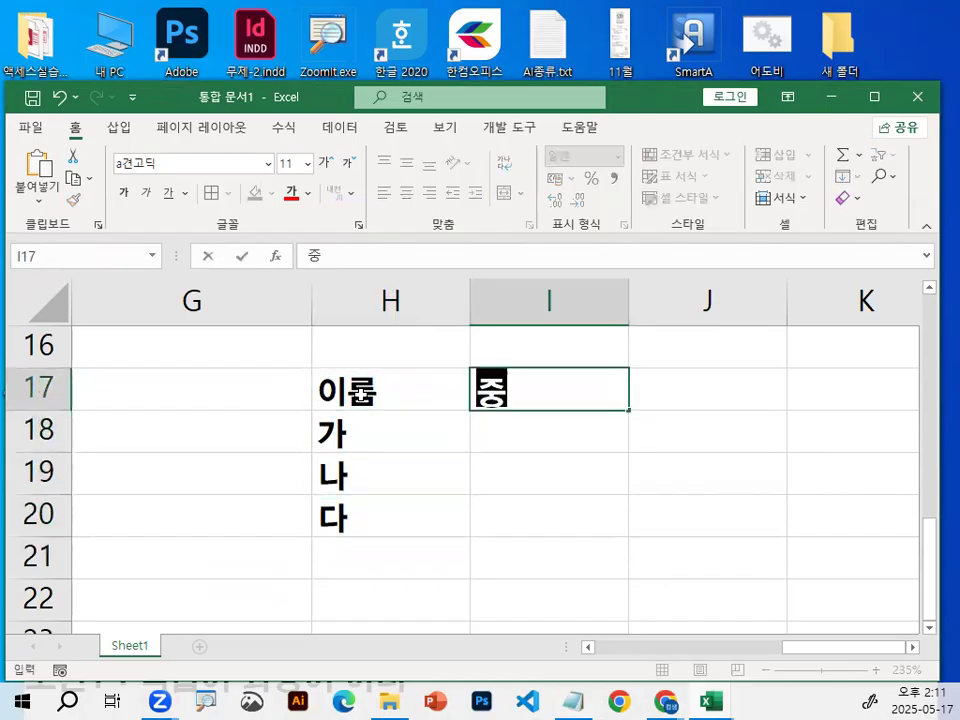
{"action": "key", "text": "Return"}
{"action": "key", "text": "Up"}
{"action": "key", "text": "Right"}
{"action": "type", "text": "기말"}
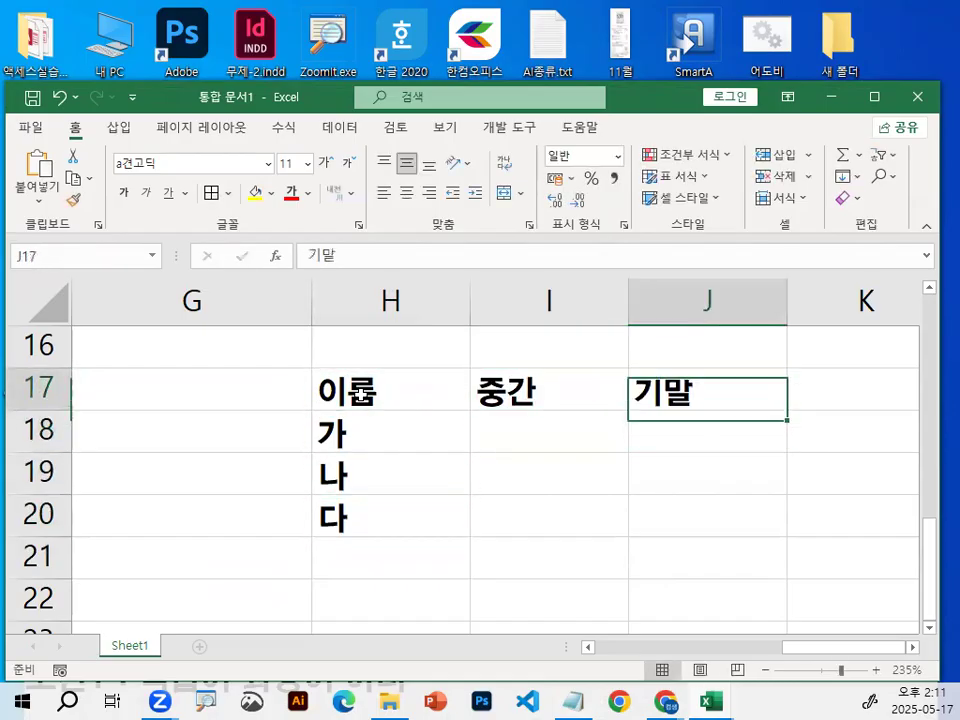
Enter 가's scores in row 18: 80 under 중간 in I18 and 90 under 기말 in J18.
{"action": "key", "text": "Right"}
{"action": "key", "text": "Left"}
{"action": "key", "text": "Left"}
{"action": "key", "text": "Down"}
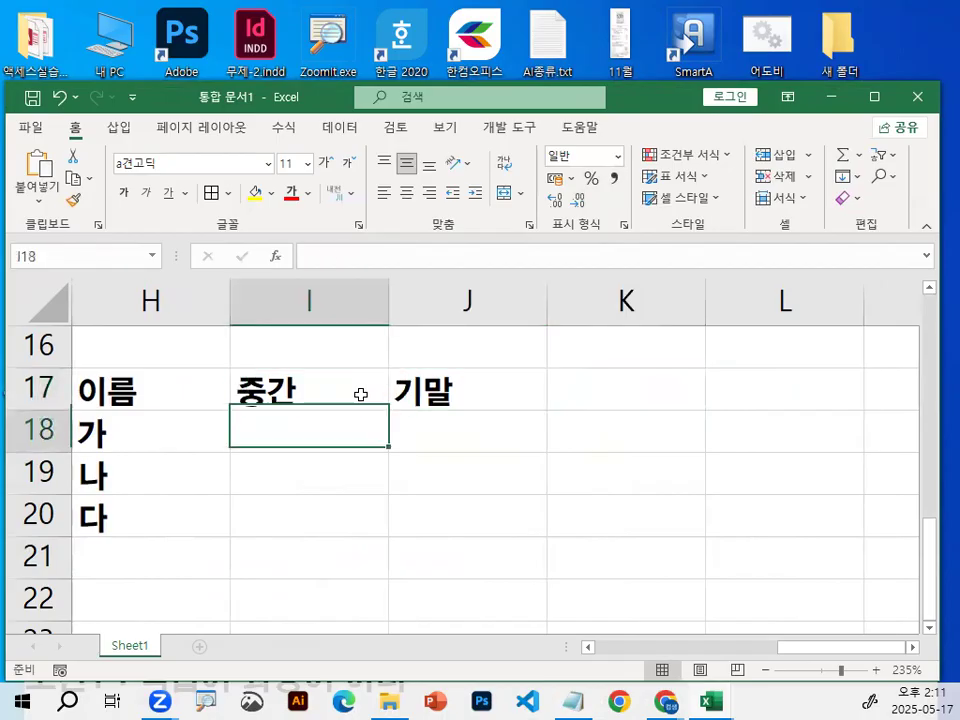
{"action": "type", "text": "10"}
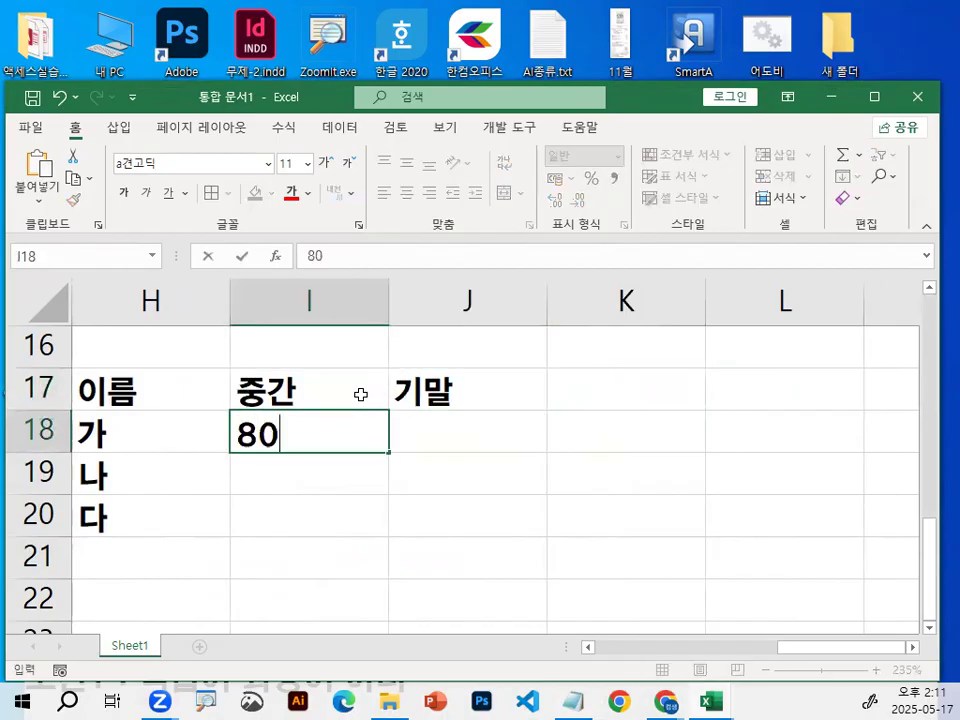
{"action": "key", "text": "Right"}
{"action": "type", "text": "90"}
{"action": "key", "text": "Return"}
Enter 80 in I19 and 80 in J19 as 나's 중간 and 기말 scores.
{"action": "key", "text": "Left"}
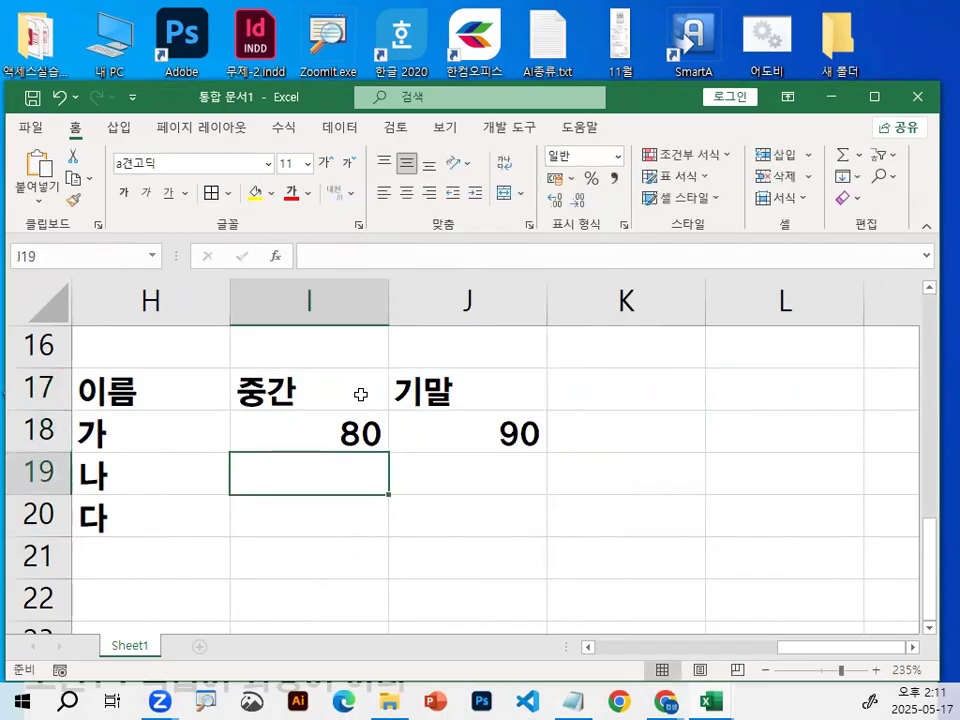
{"action": "type", "text": "80"}
{"action": "key", "text": "Right"}
{"action": "type", "text": "80"}
{"action": "key", "text": "Return"}
Complete 다's row with 80 in I20 and 70 in J20.
{"action": "key", "text": "Left"}
{"action": "type", "text": "80"}
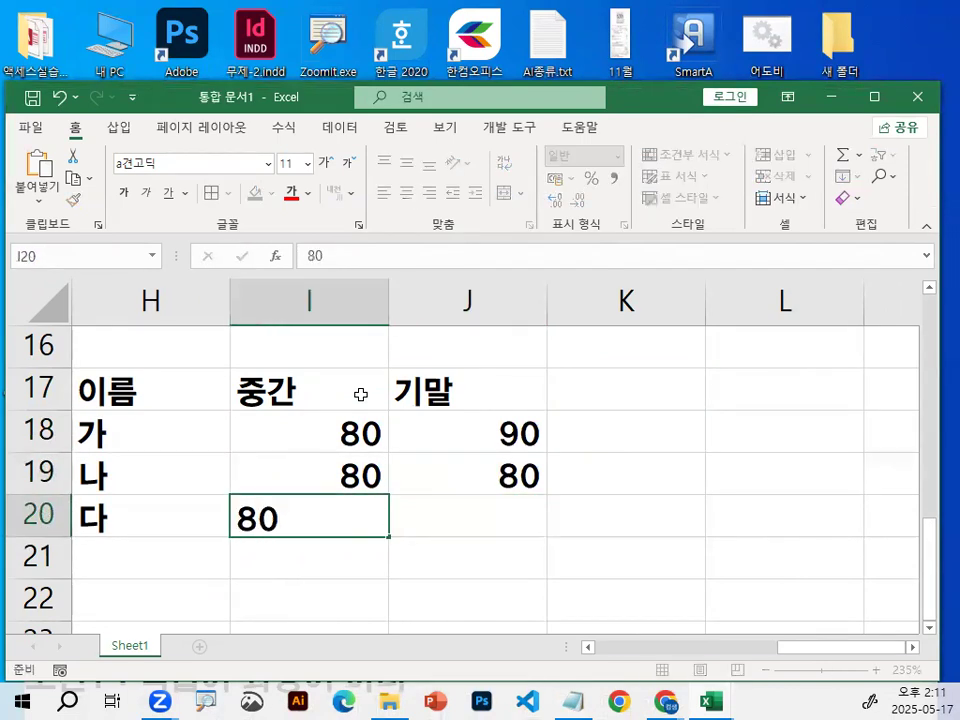
{"action": "key", "text": "Right"}
{"action": "type", "text": "70"}
{"action": "key", "text": "Return"}
{"action": "key", "text": "Return"}
{"action": "key", "text": "Return"}
{"action": "key", "text": "Return"}
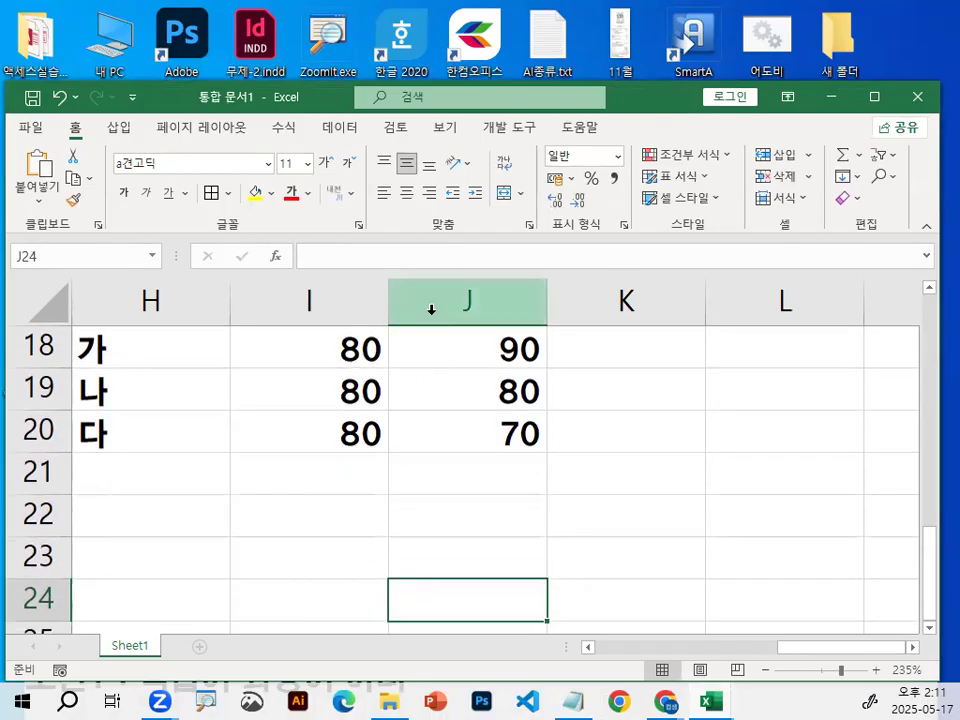
Collapse the ribbon and begin a note in I22 reading 각 학생에 대한 중간,기말 더한.
{"action": "key", "text": "ctrl+F1"}
{"action": "scroll", "coordinate": [420, 480], "scroll_direction": "up", "scroll_amount": 1}
{"action": "left_click", "coordinate": [301, 544]}
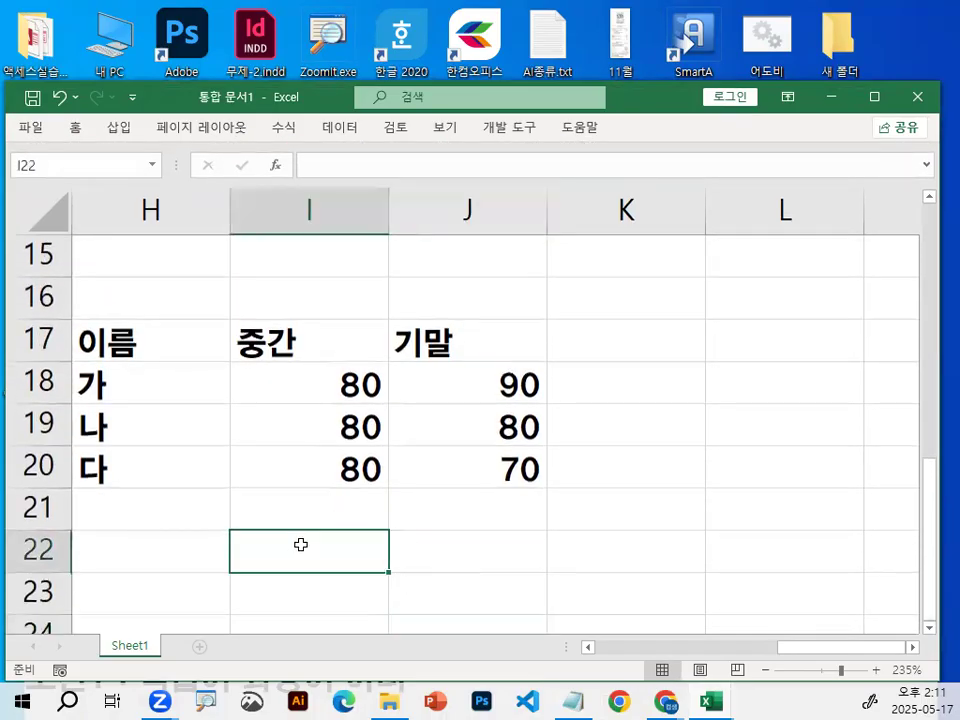
{"action": "type", "text": "ㅡㅈ"}
{"action": "key", "text": "BackSpace"}
{"action": "type", "text": "각 하"}
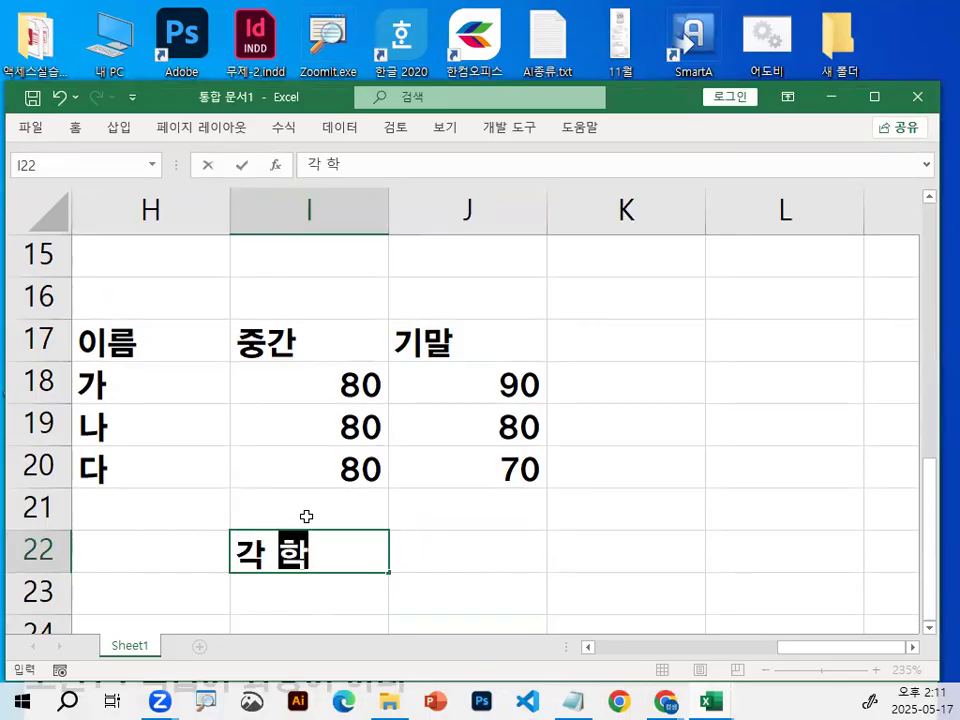
{"action": "type", "text": "생에 대한 ㄱ두"}
{"action": "key", "text": "BackSpace"}
{"action": "key", "text": "BackSpace"}
{"action": "key", "text": "BackSpace"}
{"action": "type", "text": "궁"}
{"action": "key", "text": "BackSpace"}
{"action": "key", "text": "BackSpace"}
{"action": "key", "text": "BackSpace"}
{"action": "type", "text": "즈ㅜㅇㄱ"}
Replace 더한 at the end of the I22 note with 평균이 80이상~ and commit the text.
{"action": "key", "text": "BackSpace"}
{"action": "key", "text": "BackSpace"}
{"action": "key", "text": "BackSpace"}
{"action": "key", "text": "BackSpace"}
{"action": "type", "text": "ㅈㅜㅇㄱㅏㄴ,ㄱㅣㅁㅏㄹ ㄷㅓㅎㅏㄴ ㅍㅕㅇㄱㅠㄴ"}
{"action": "key", "text": "BackSpace"}
{"action": "key", "text": "BackSpace"}
{"action": "key", "text": "BackSpace"}
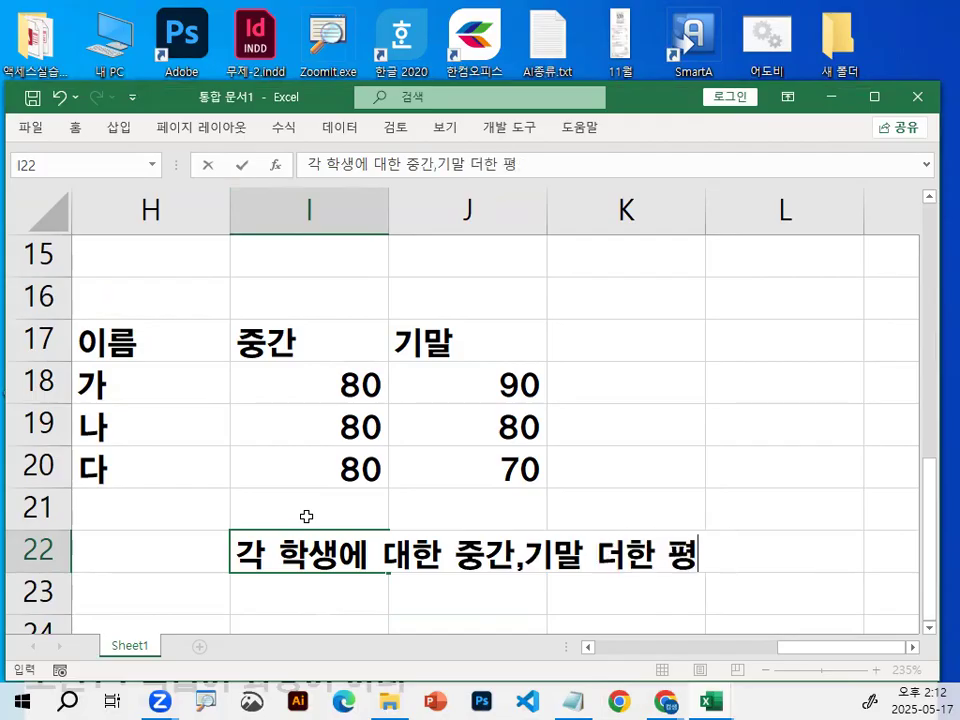
{"action": "key", "text": "BackSpace"}
{"action": "key", "text": "BackSpace"}
{"action": "key", "text": "BackSpace"}
{"action": "key", "text": "BackSpace"}
{"action": "key", "text": "BackSpace"}
{"action": "key", "text": "BackSpace"}
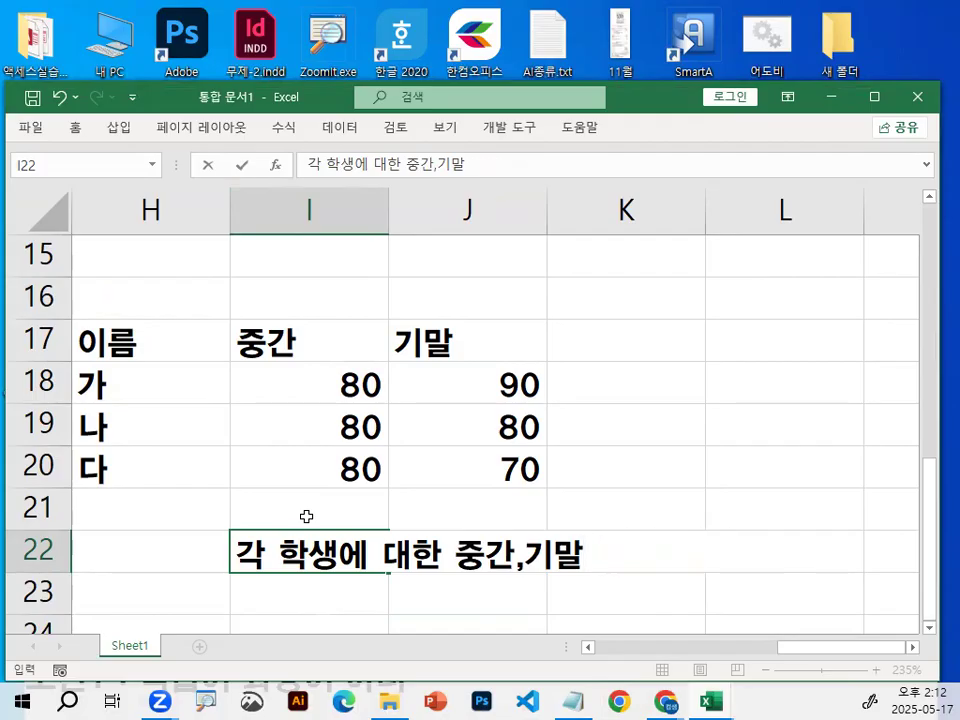
{"action": "type", "text": "ㅍㅕㅇㄱㅠㄴㅇㅣ "}
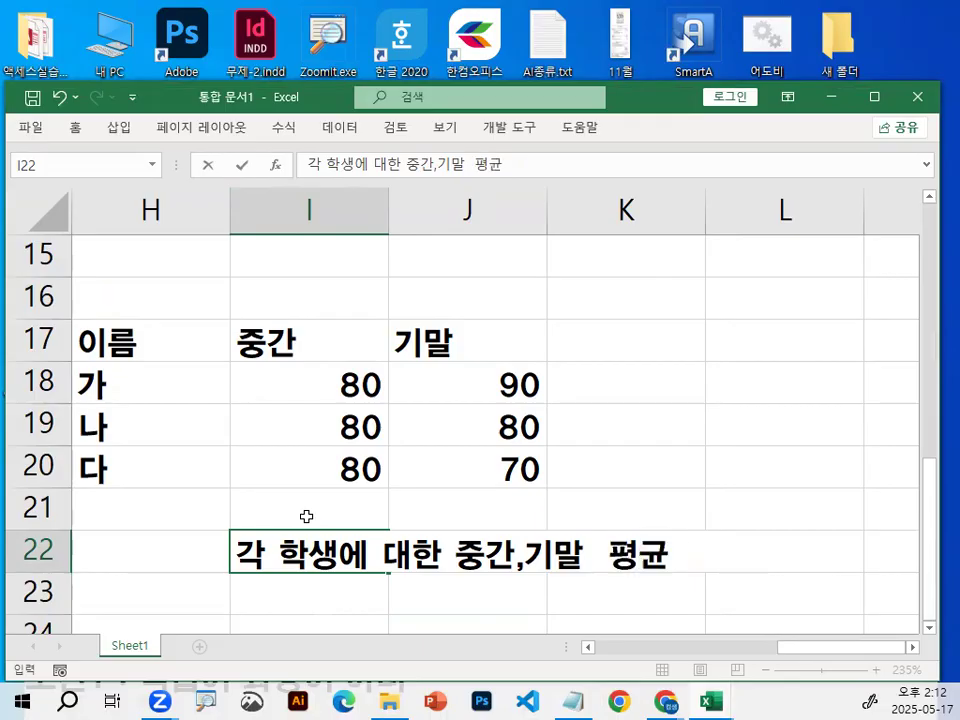
{"action": "type", "text": "80ㅇㅣㅅㅏㅇ~"}
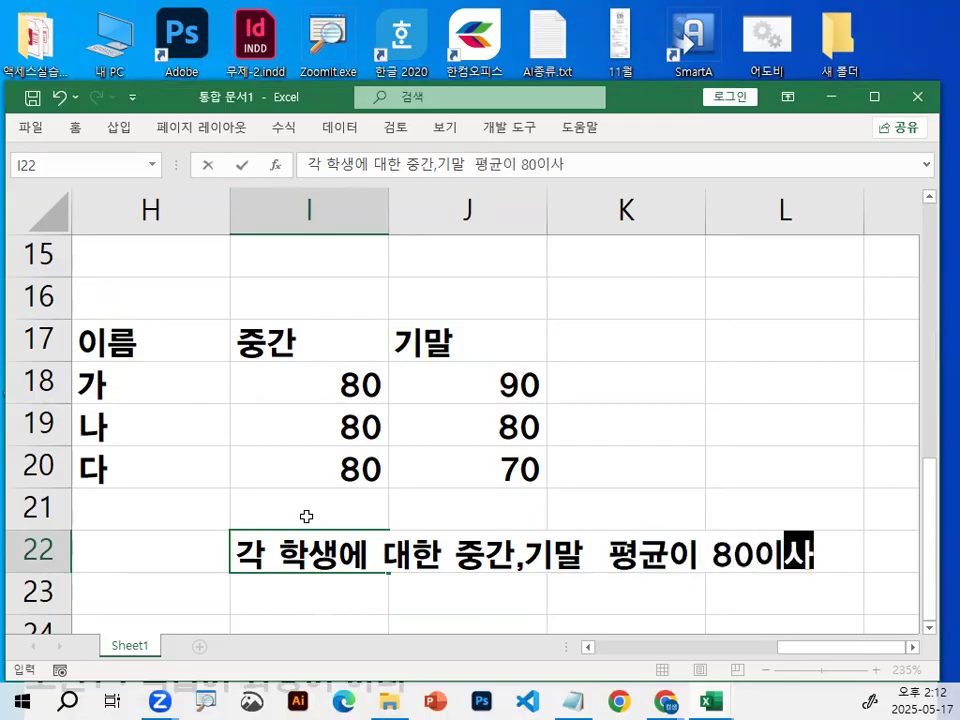
{"action": "key", "text": "Return"}
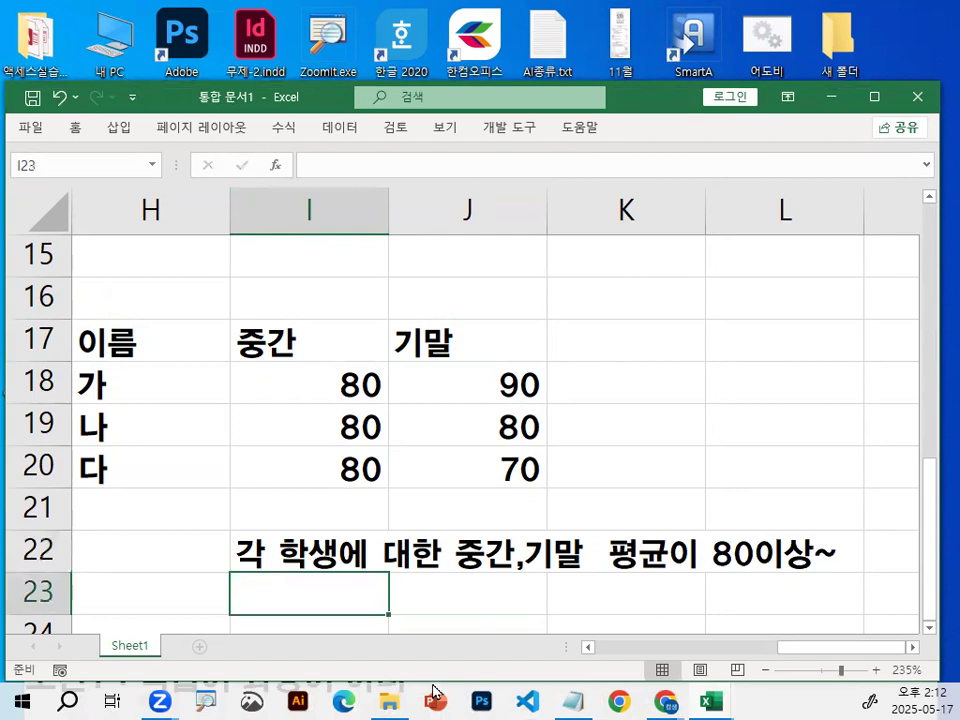
Select the scores I18:J20 and 가's pair I18:J18, mark the row direction with red pen strokes, and clear the strokes.
{"action": "scroll", "coordinate": [589, 516], "scroll_direction": "down", "scroll_amount": 1}
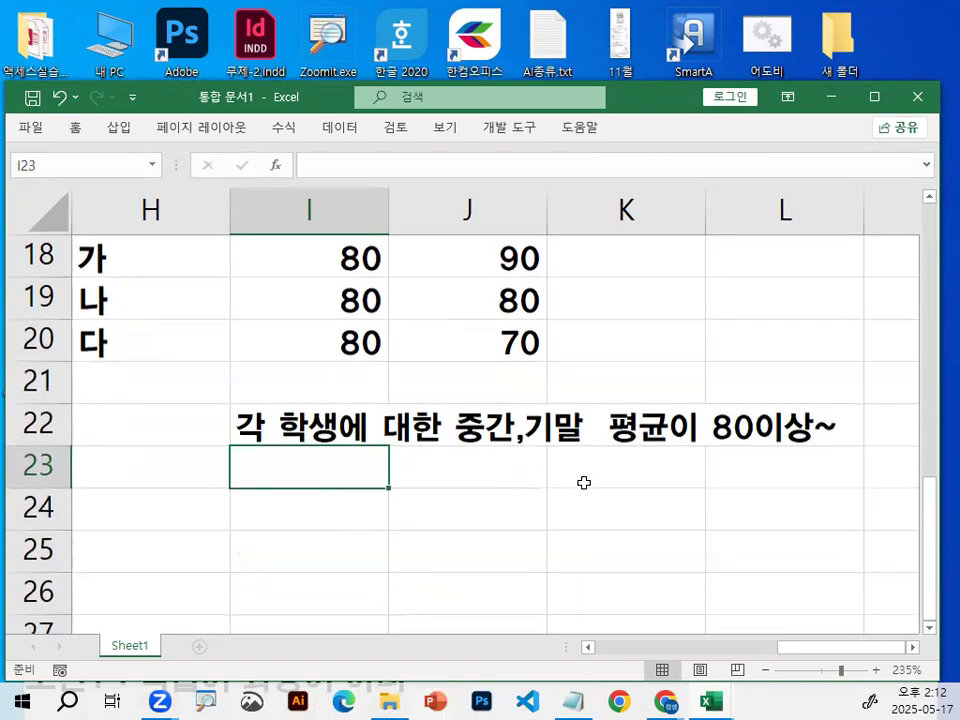
{"action": "scroll", "coordinate": [583, 482], "scroll_direction": "up", "scroll_amount": 1}
{"action": "left_click_drag", "start_coordinate": [355, 392], "coordinate": [486, 483]}
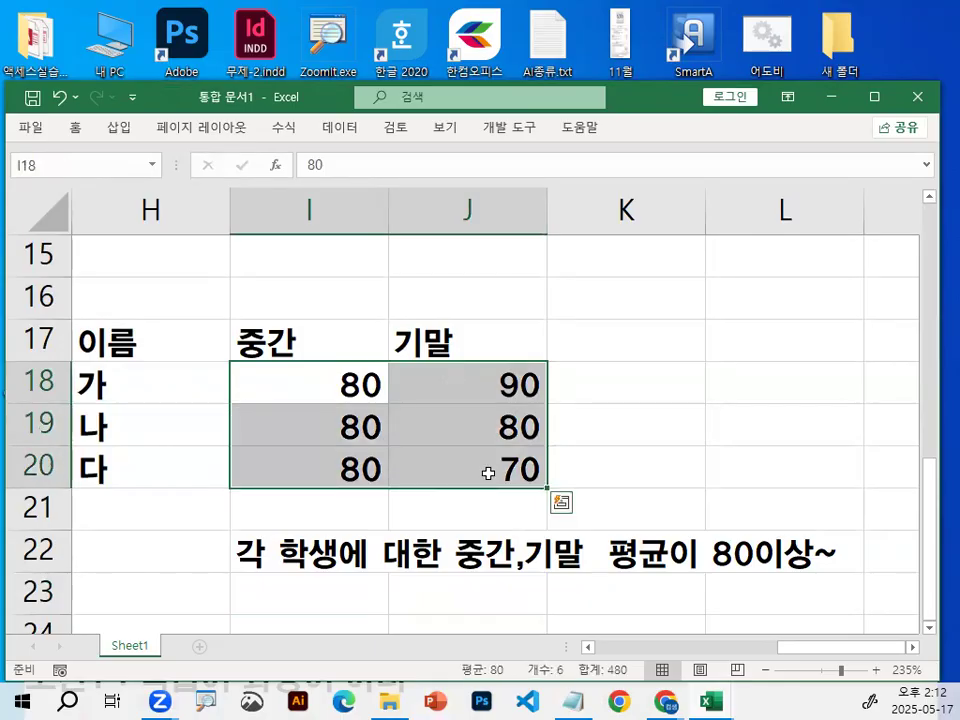
{"action": "mouse_move", "coordinate": [319, 392]}
{"action": "left_mouse_down"}
{"action": "mouse_move", "coordinate": [377, 369]}
{"action": "mouse_move", "coordinate": [435, 394]}
{"action": "left_mouse_up"}
{"action": "key", "text": "ctrl+2"}
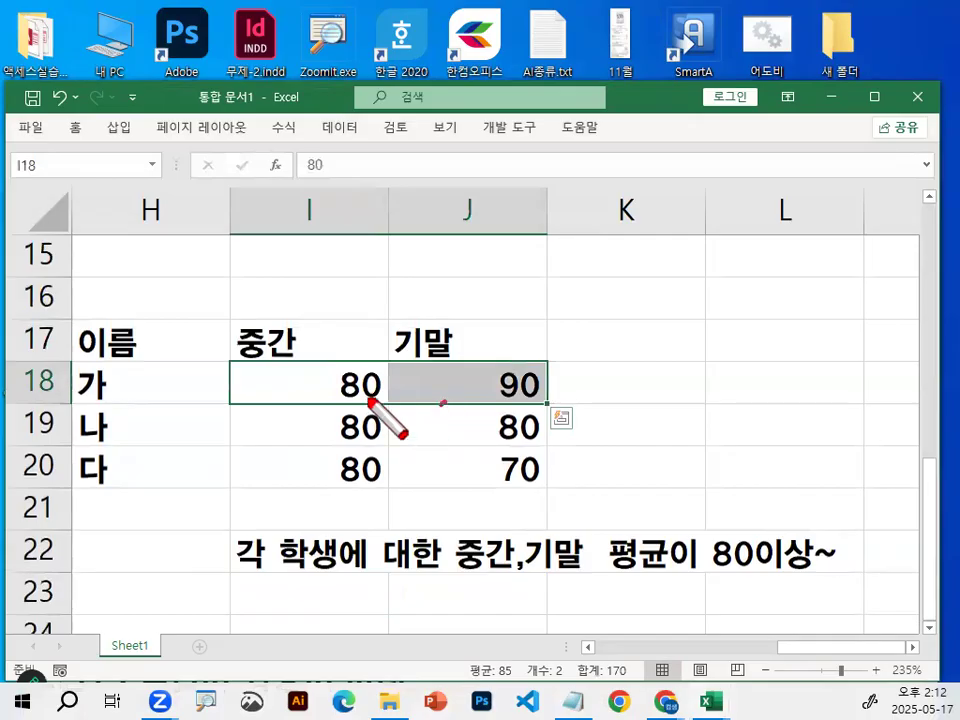
{"action": "left_click_drag", "start_coordinate": [369, 401], "coordinate": [452, 406]}
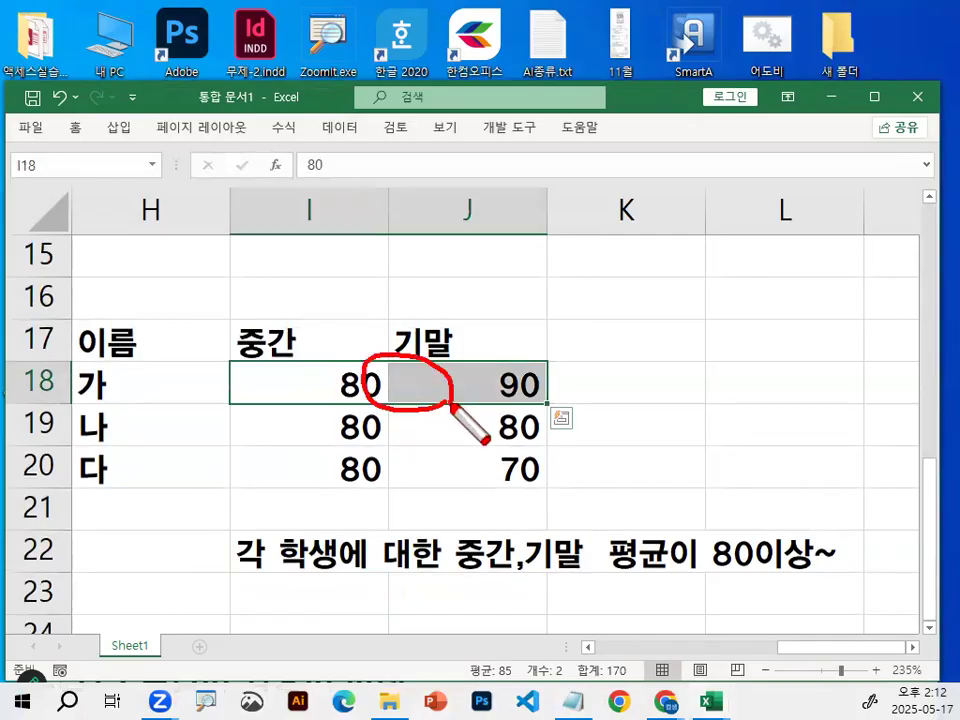
{"action": "left_click_drag", "start_coordinate": [295, 447], "coordinate": [523, 455]}
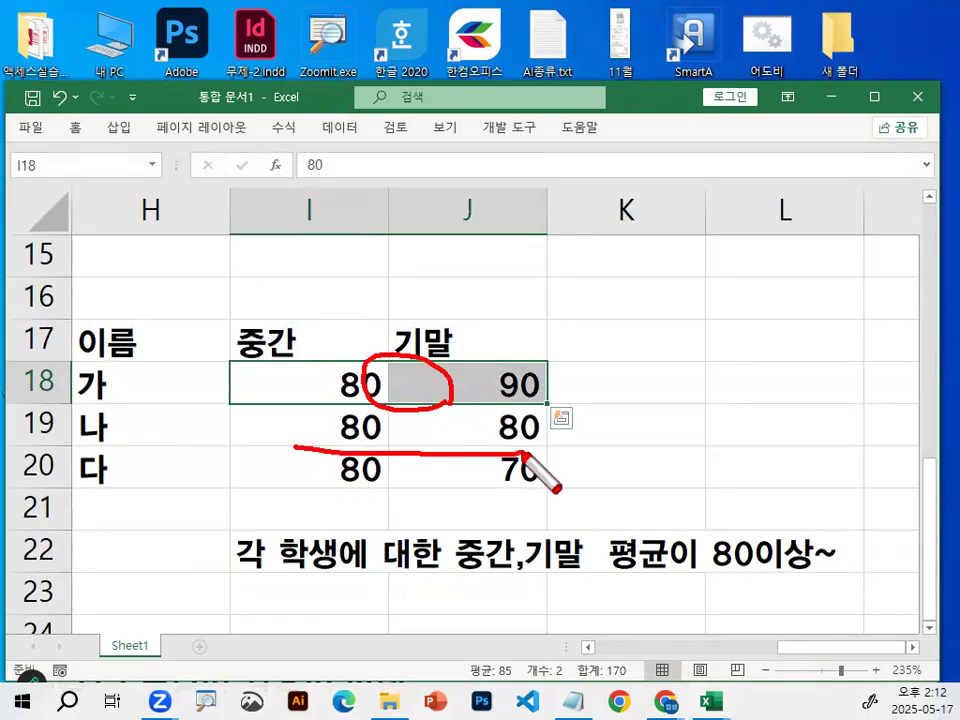
{"action": "left_click_drag", "start_coordinate": [463, 400], "coordinate": [470, 461]}
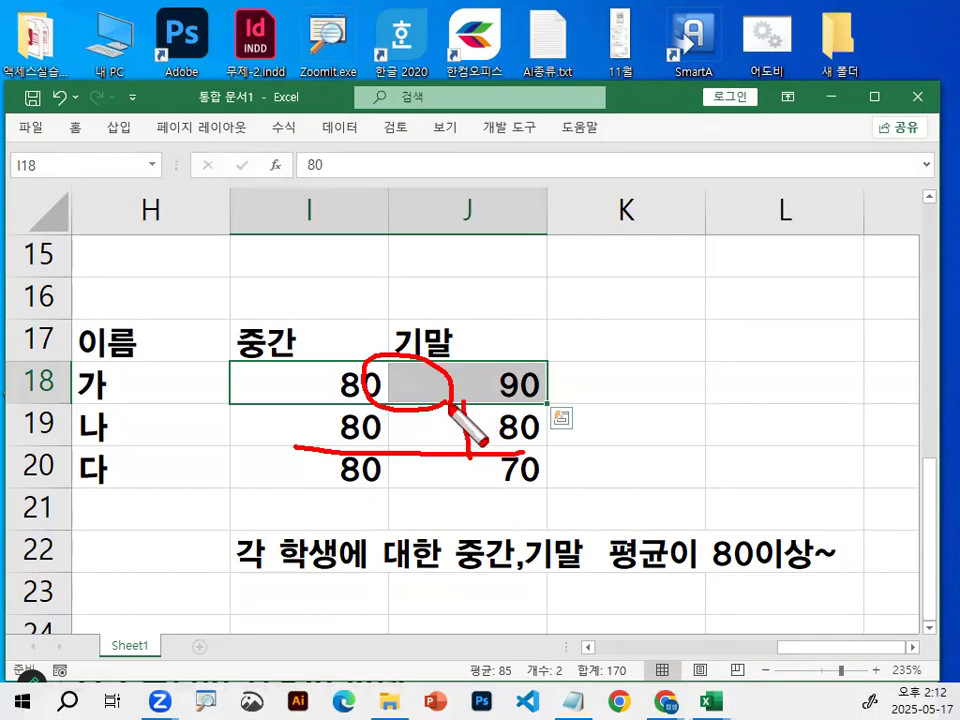
{"action": "key", "text": "Escape"}
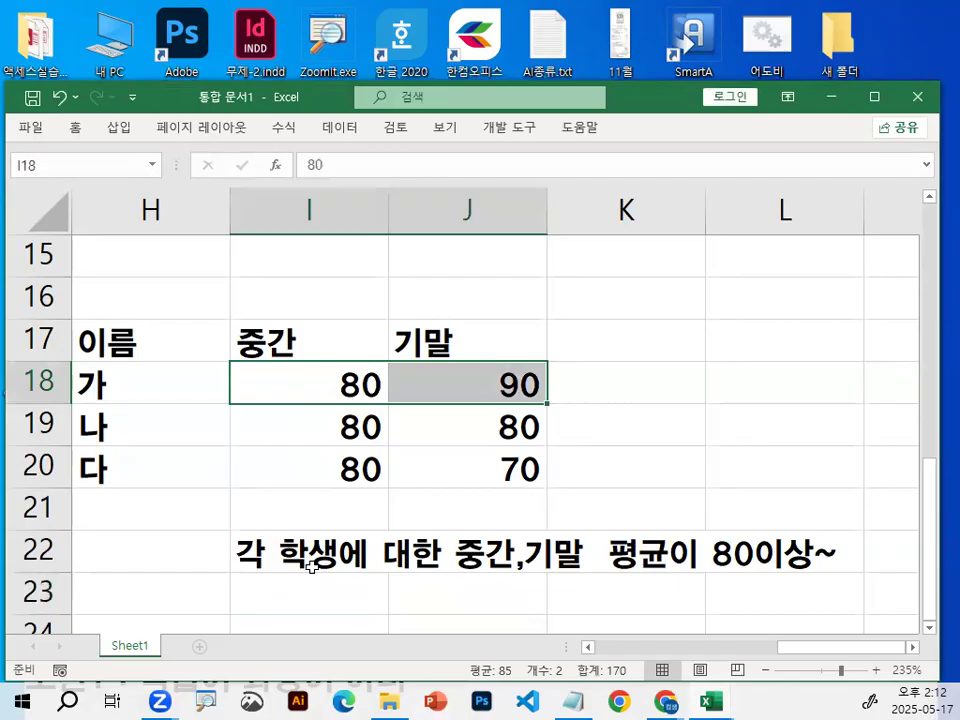
Draw a rightward red arrow below 가's scores and crossing horizontal and vertical lines above the table, and clear the drawing.
{"action": "key", "text": "ctrl+2"}
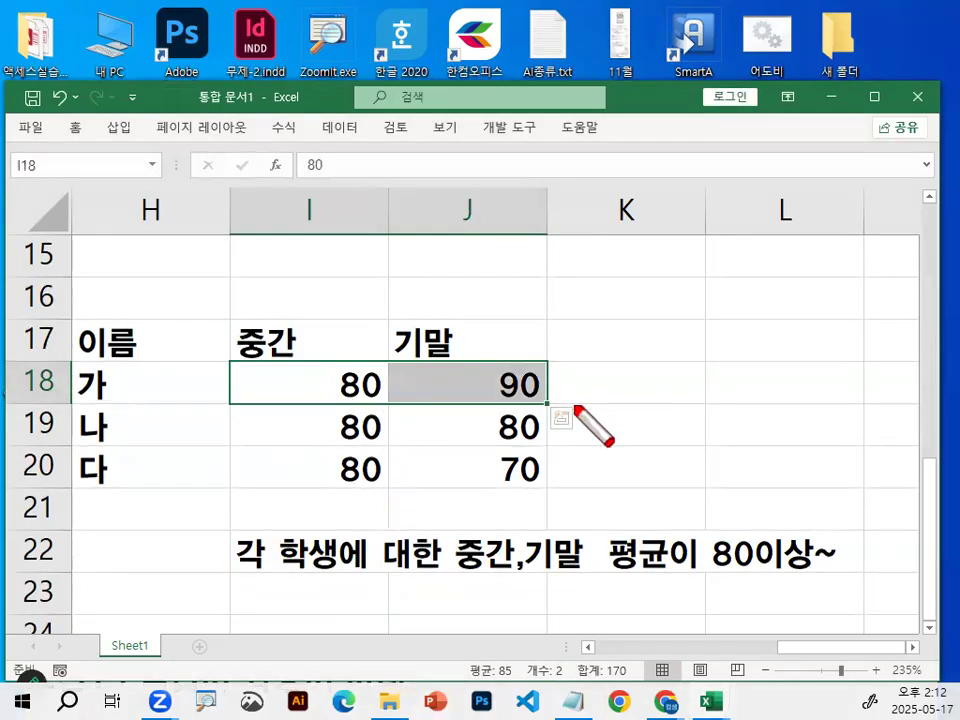
{"action": "left_click_drag", "start_coordinate": [226, 418], "coordinate": [500, 406]}
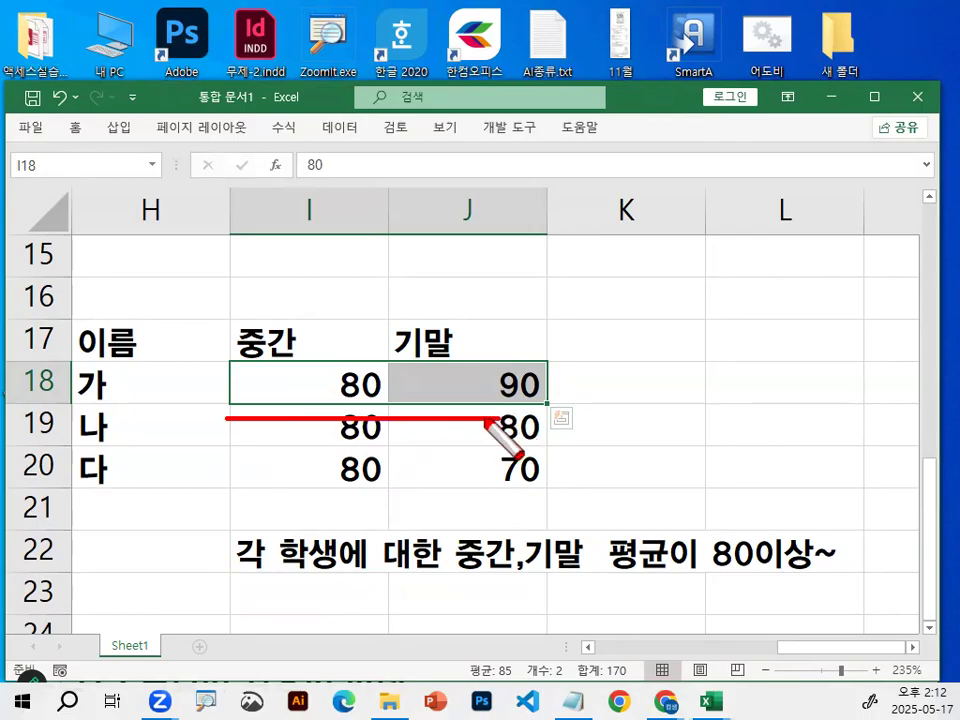
{"action": "left_click_drag", "start_coordinate": [476, 409], "coordinate": [459, 463]}
{"action": "left_click_drag", "start_coordinate": [188, 291], "coordinate": [490, 292]}
{"action": "key", "text": "super"}
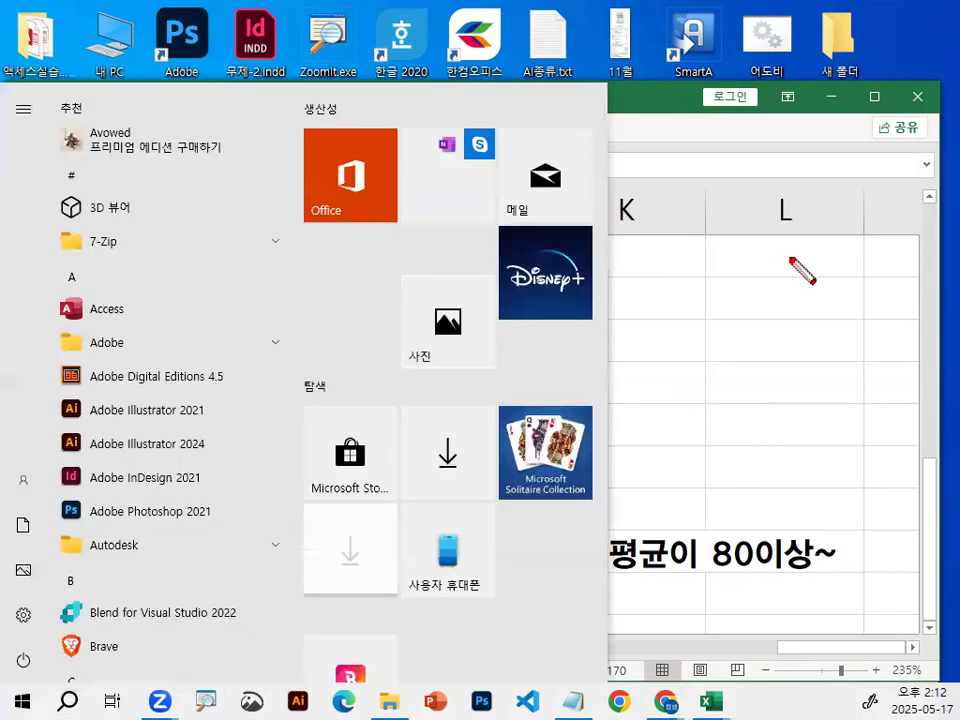
{"action": "key", "text": "super"}
{"action": "left_click_drag", "start_coordinate": [317, 180], "coordinate": [345, 345]}
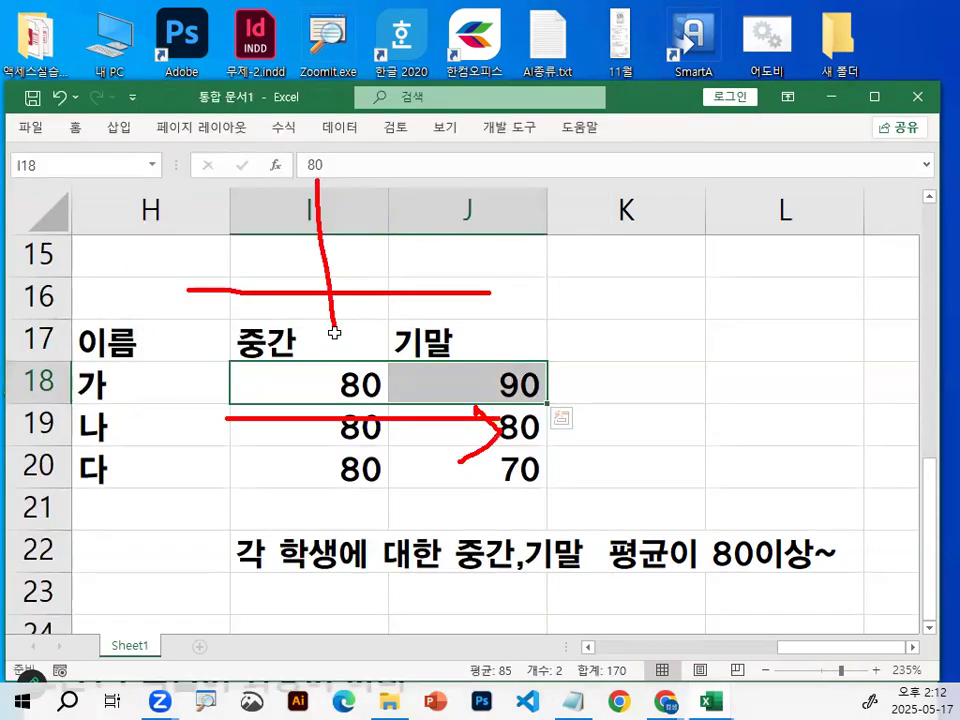
{"action": "key", "text": "Escape"}
Demonstrate column and row directions by selecting columns I through L one by one, followed by rows 16, 18 and 20.
{"action": "left_click", "coordinate": [326, 215]}
{"action": "left_click", "coordinate": [508, 203]}
{"action": "left_click", "coordinate": [628, 206]}
{"action": "left_click", "coordinate": [782, 200]}
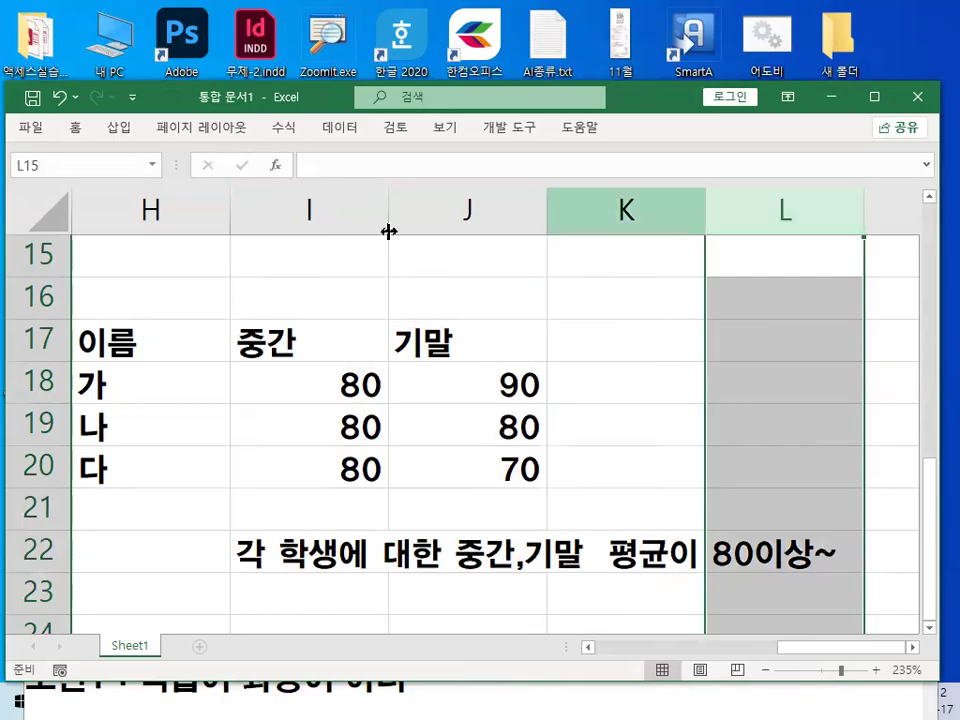
{"action": "left_click", "coordinate": [354, 212]}
{"action": "left_click", "coordinate": [470, 205]}
{"action": "left_click", "coordinate": [600, 197]}
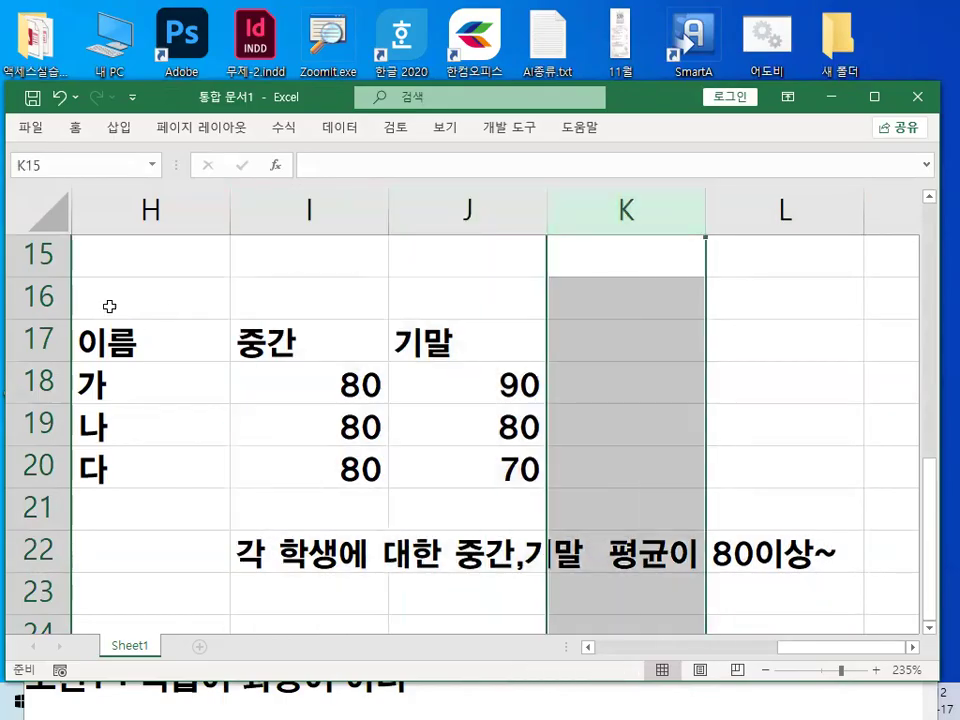
{"action": "left_click", "coordinate": [38, 296]}
{"action": "left_click", "coordinate": [45, 385]}
{"action": "left_click", "coordinate": [38, 469]}
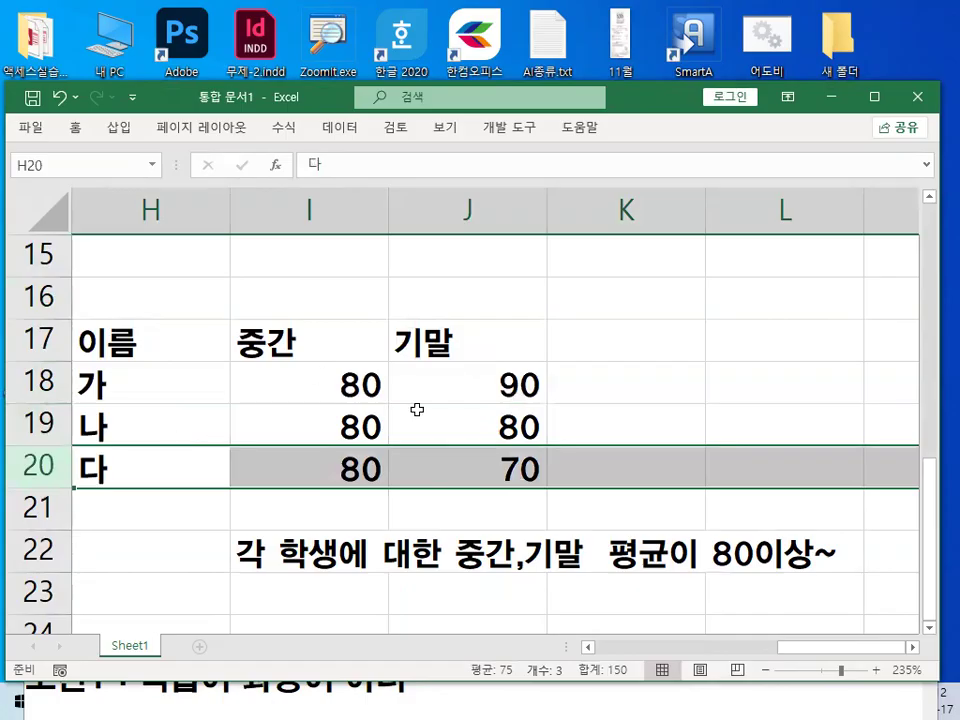
Contrast columns I, J and K with rows 18, 20 and 21 by selecting each in turn.
{"action": "left_click", "coordinate": [300, 212]}
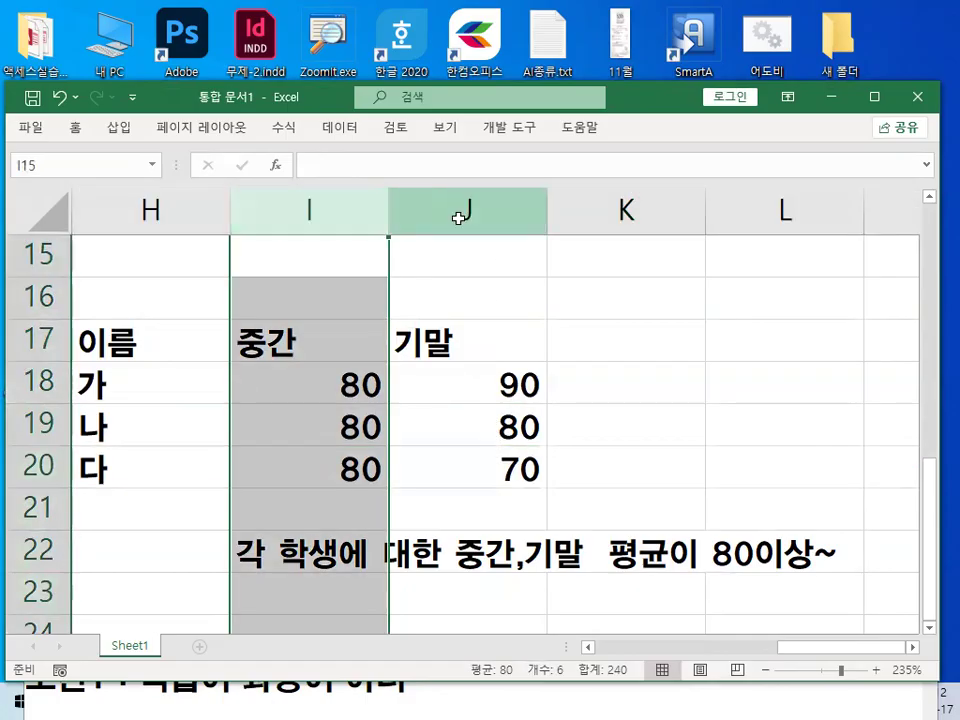
{"action": "left_click", "coordinate": [461, 212]}
{"action": "left_click", "coordinate": [632, 210]}
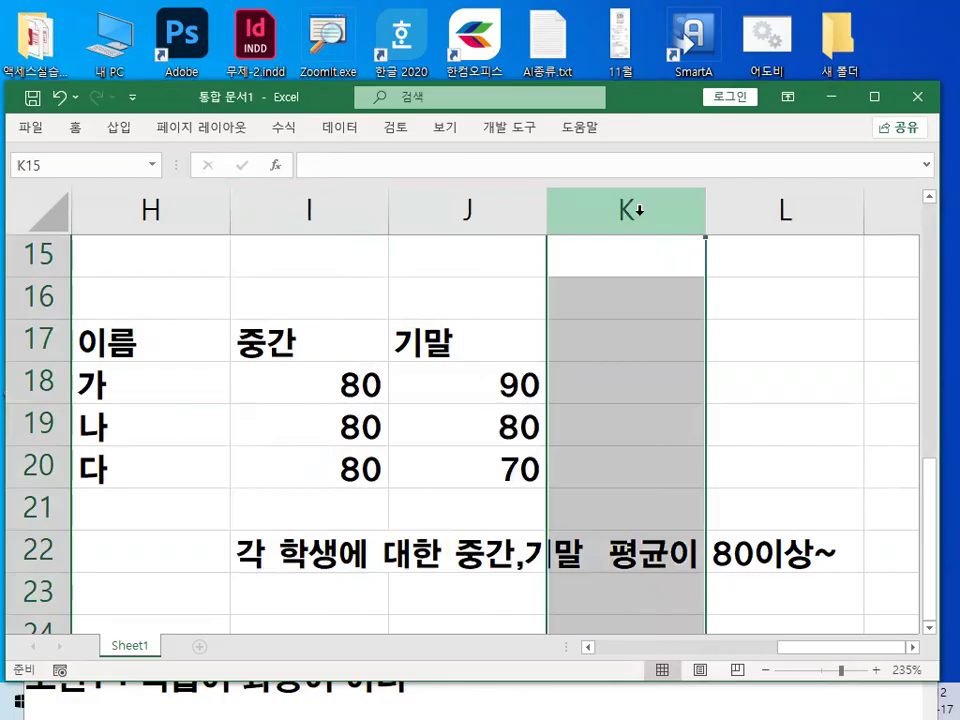
{"action": "left_click", "coordinate": [42, 390]}
{"action": "left_click", "coordinate": [38, 469]}
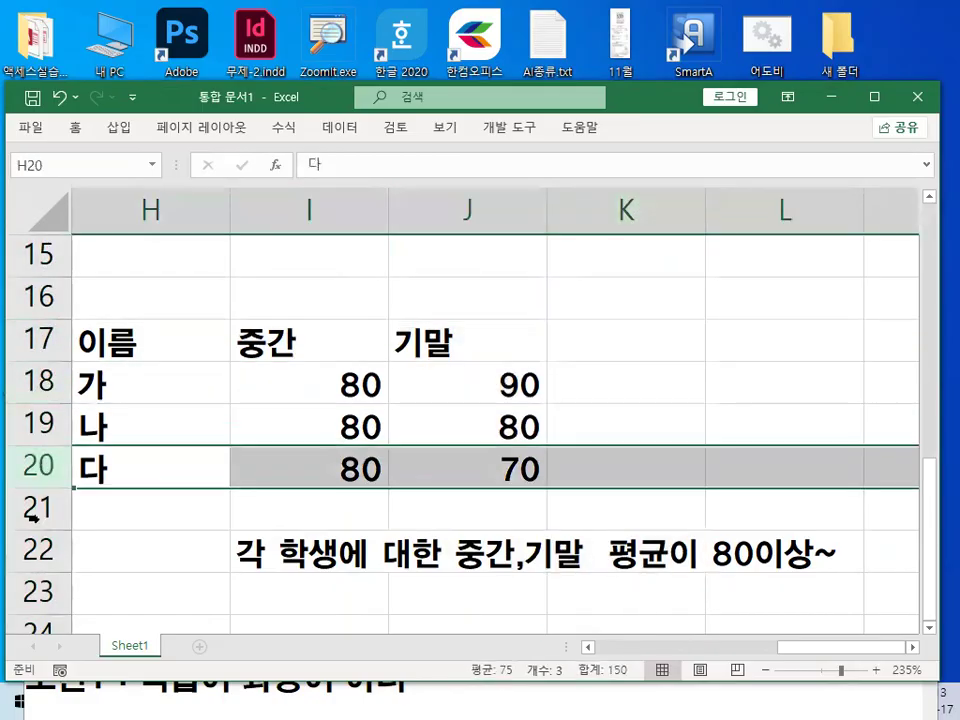
{"action": "left_click", "coordinate": [34, 510]}
Select J19, draw a red line across 가's scores in row 18, and clear the line.
{"action": "left_click", "coordinate": [424, 417]}
{"action": "key", "text": "ctrl+2"}
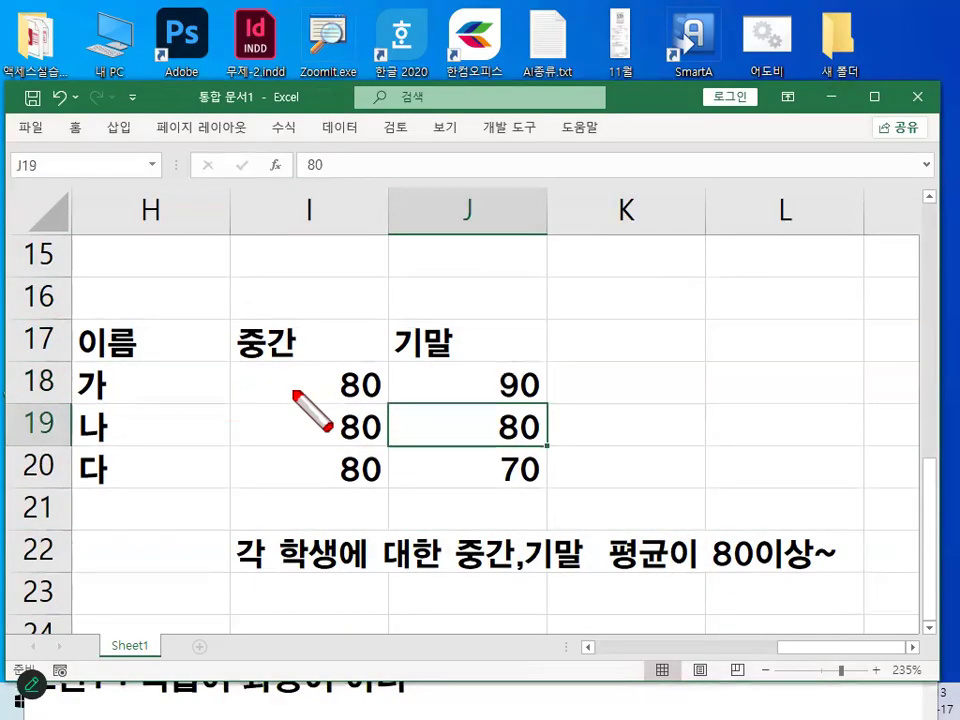
{"action": "left_click_drag", "start_coordinate": [218, 401], "coordinate": [561, 393]}
{"action": "key", "text": "Escape"}
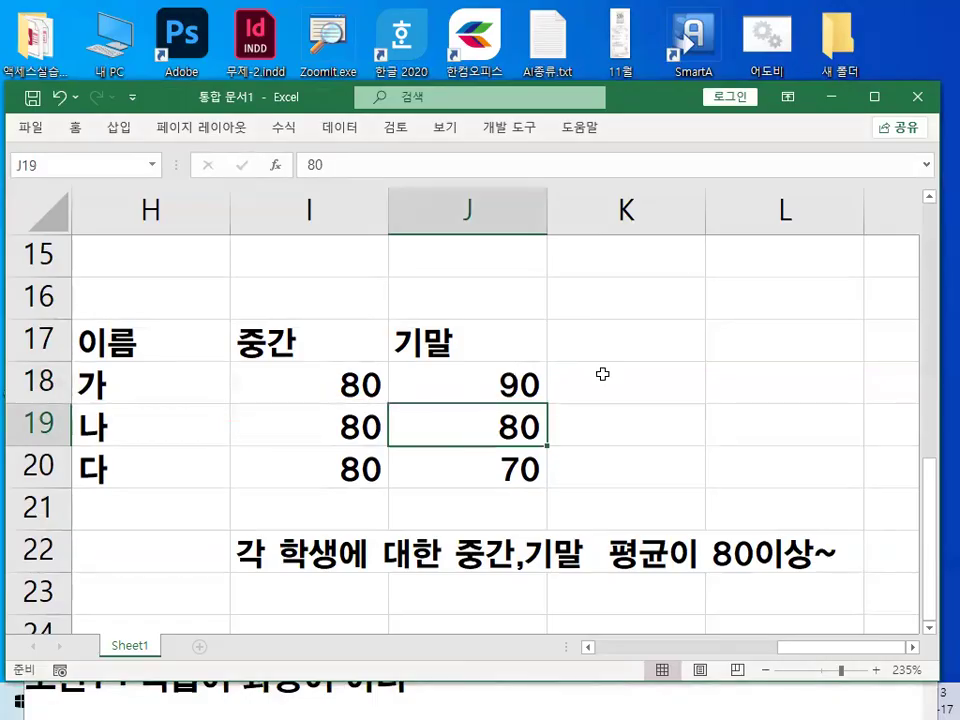
Begin an AVERAGE function in cell K18 beside 가's scores.
{"action": "left_click", "coordinate": [604, 378]}
{"action": "type", "text": "="}
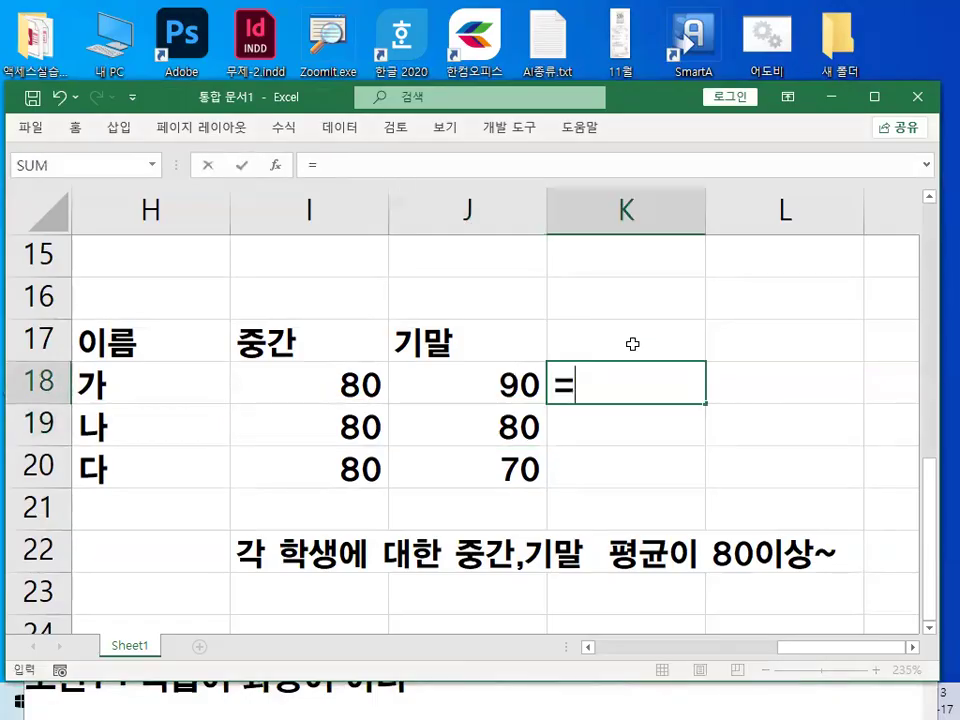
{"action": "type", "text": "ㅁㅍ"}
{"action": "key", "text": "BackSpace"}
{"action": "key", "text": "BackSpace"}
{"action": "key", "text": "Hangul"}
{"action": "type", "text": "A"}
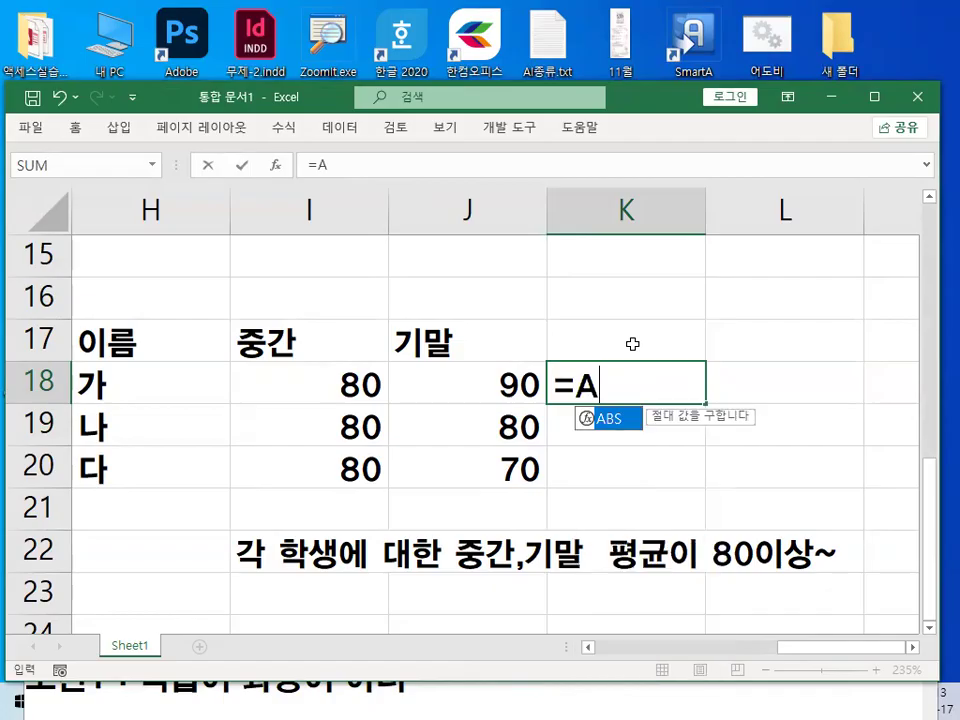
{"action": "type", "text": "B"}
{"action": "key", "text": "BackSpace"}
{"action": "type", "text": "V"}
{"action": "key", "text": "Tab"}
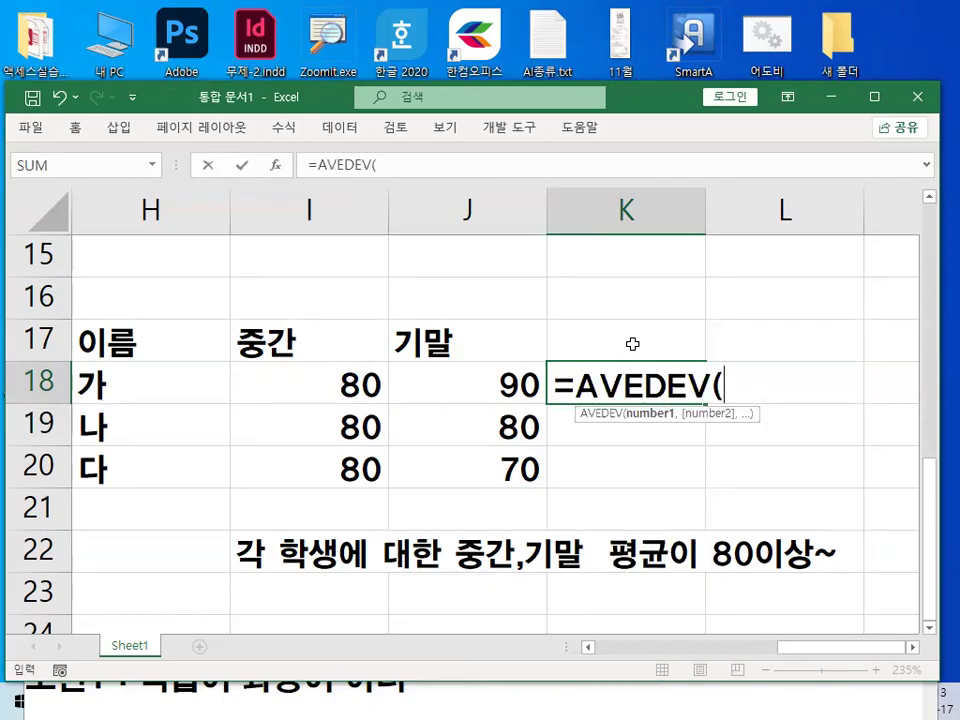
{"action": "key", "text": "BackSpace"}
{"action": "key", "text": "BackSpace"}
{"action": "key", "text": "BackSpace"}
{"action": "key", "text": "BackSpace"}
{"action": "key", "text": "BackSpace"}
{"action": "key", "text": "Down"}
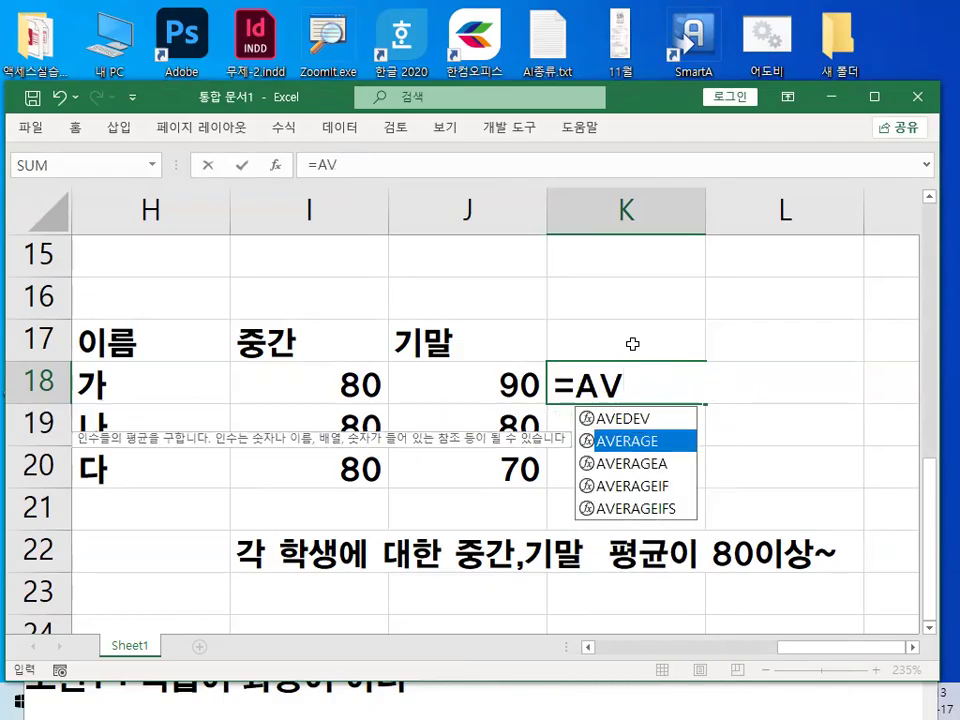
{"action": "key", "text": "Tab"}
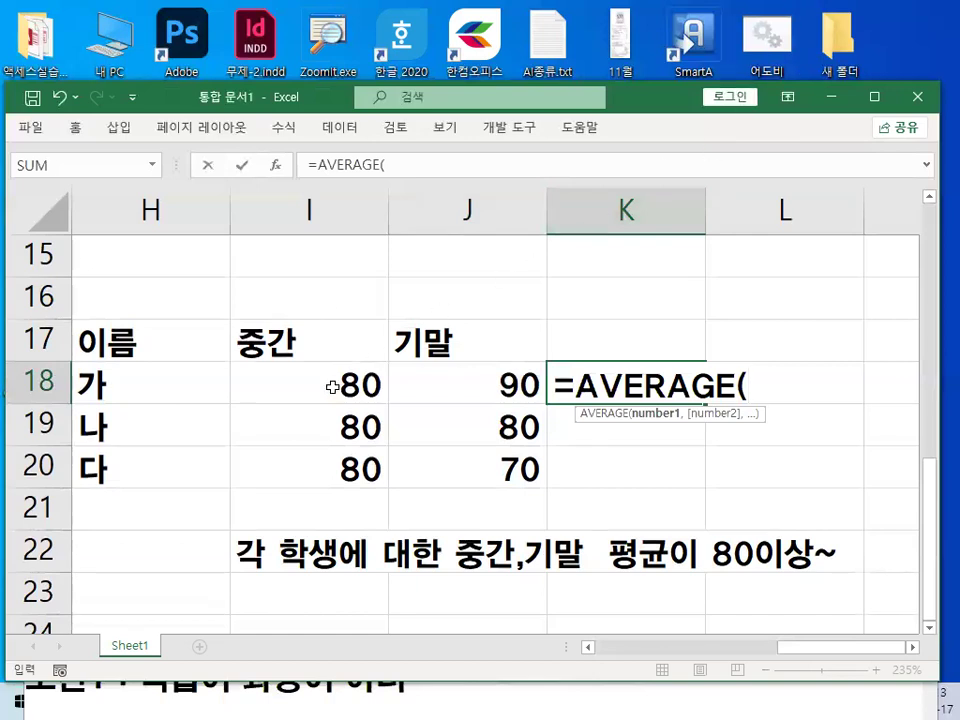
Complete K18's formula as =AVERAGE(I18:J18)>=80.
{"action": "left_click_drag", "start_coordinate": [333, 387], "coordinate": [441, 388]}
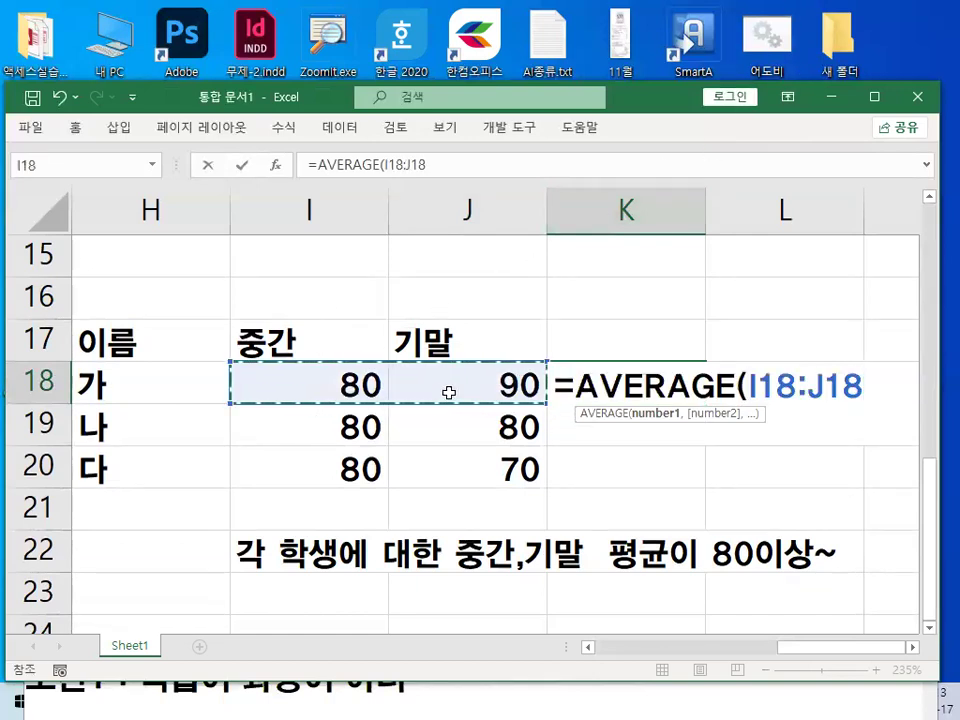
{"action": "type", "text": ")"}
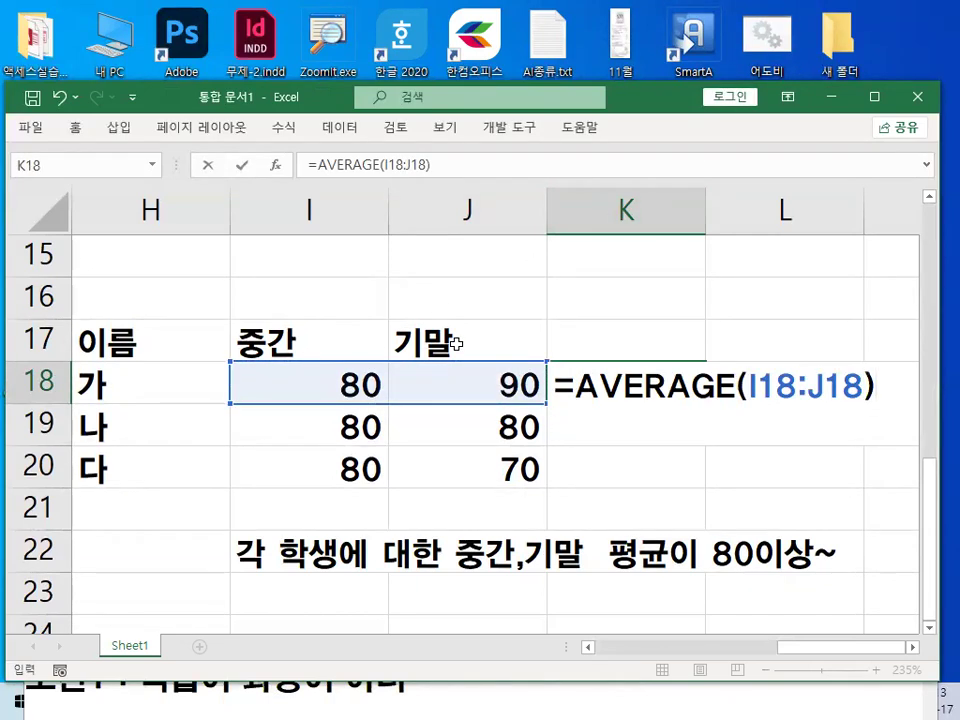
{"action": "type", "text": ">=80"}
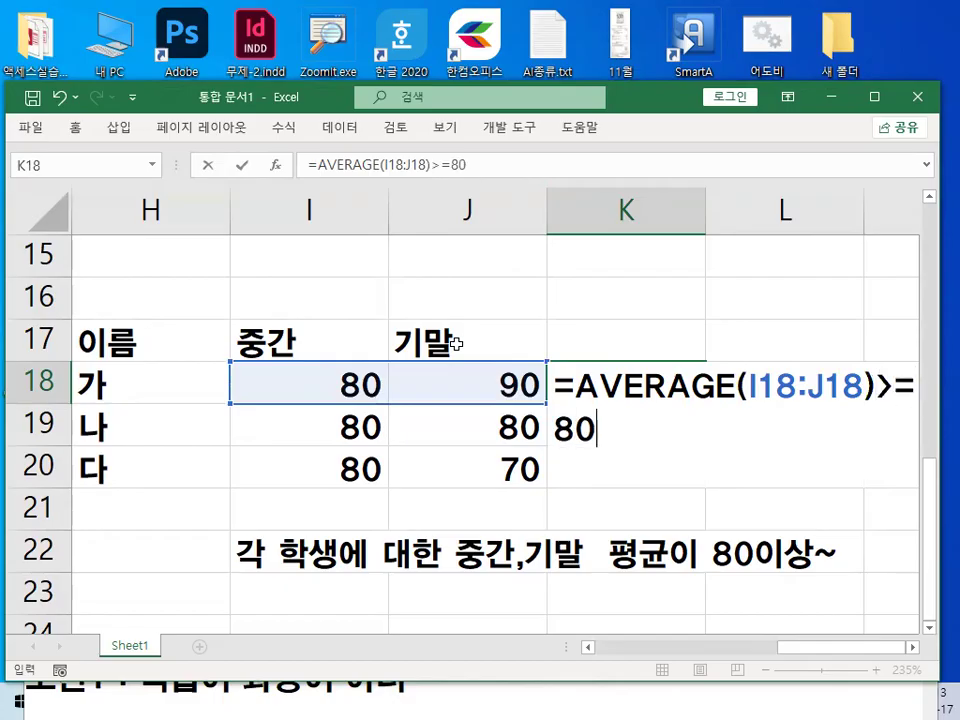
{"action": "key", "text": "Return"}
Copy K18's average test down through K20 and highlight 다's scores in I20:J20.
{"action": "key", "text": "ctrl+2"}
{"action": "mouse_move", "coordinate": [667, 346]}
{"action": "left_mouse_down"}
{"action": "mouse_move", "coordinate": [703, 394]}
{"action": "mouse_move", "coordinate": [698, 482]}
{"action": "left_mouse_up"}
{"action": "key", "text": "Escape"}
{"action": "left_click", "coordinate": [677, 396]}
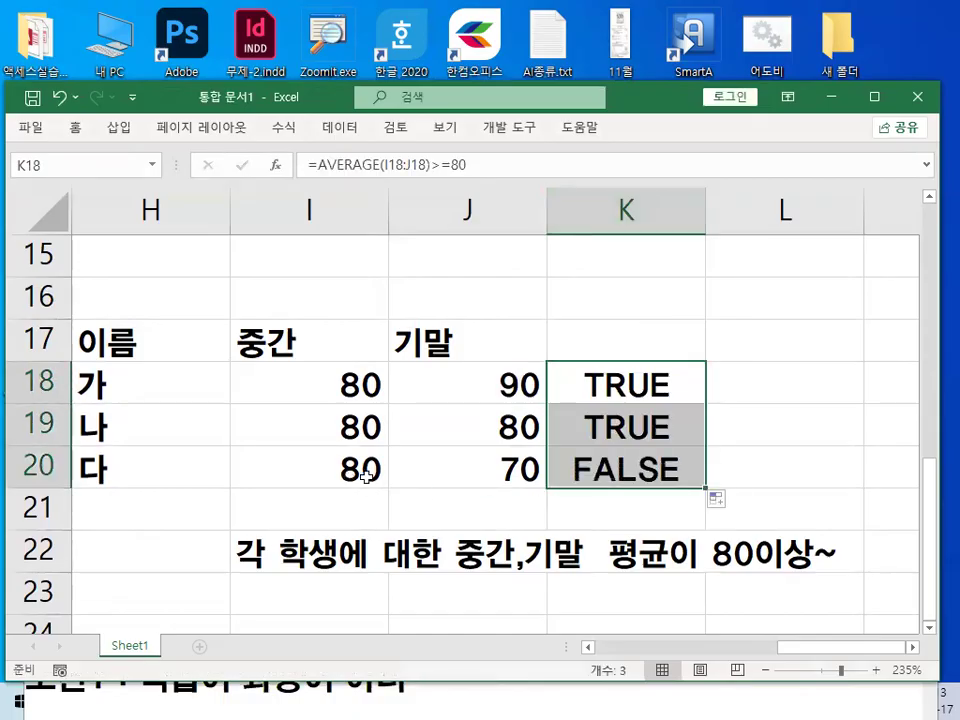
{"action": "left_click_drag", "start_coordinate": [365, 477], "coordinate": [524, 477]}
Make the score range in K18's AVERAGE formula absolute as $I$18:$J$18.
{"action": "double_click", "coordinate": [652, 386]}
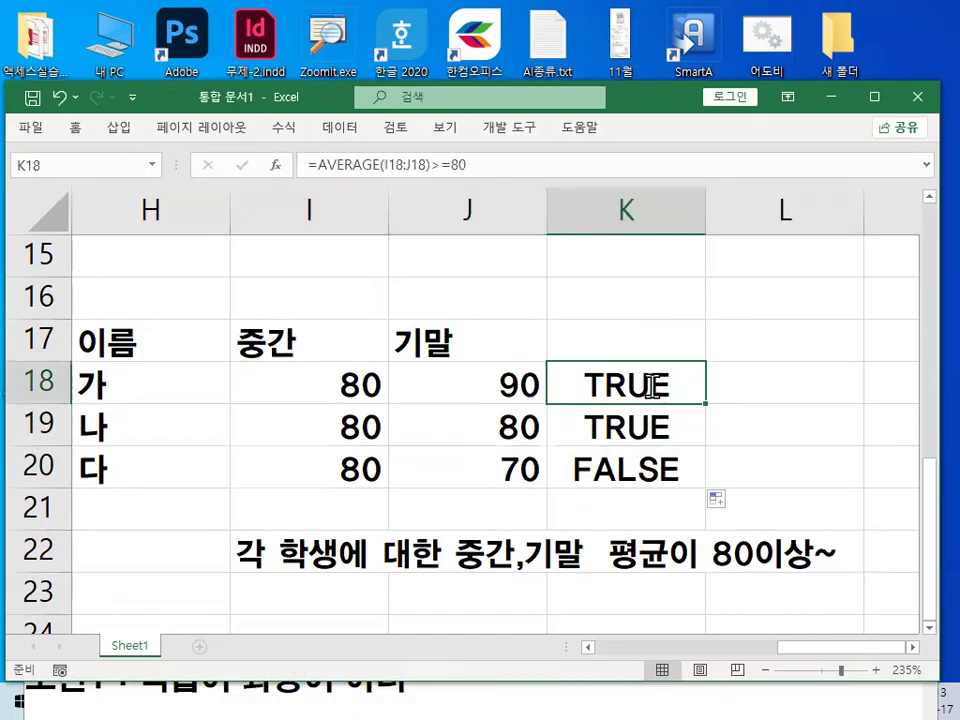
{"action": "left_click_drag", "start_coordinate": [745, 386], "coordinate": [846, 383]}
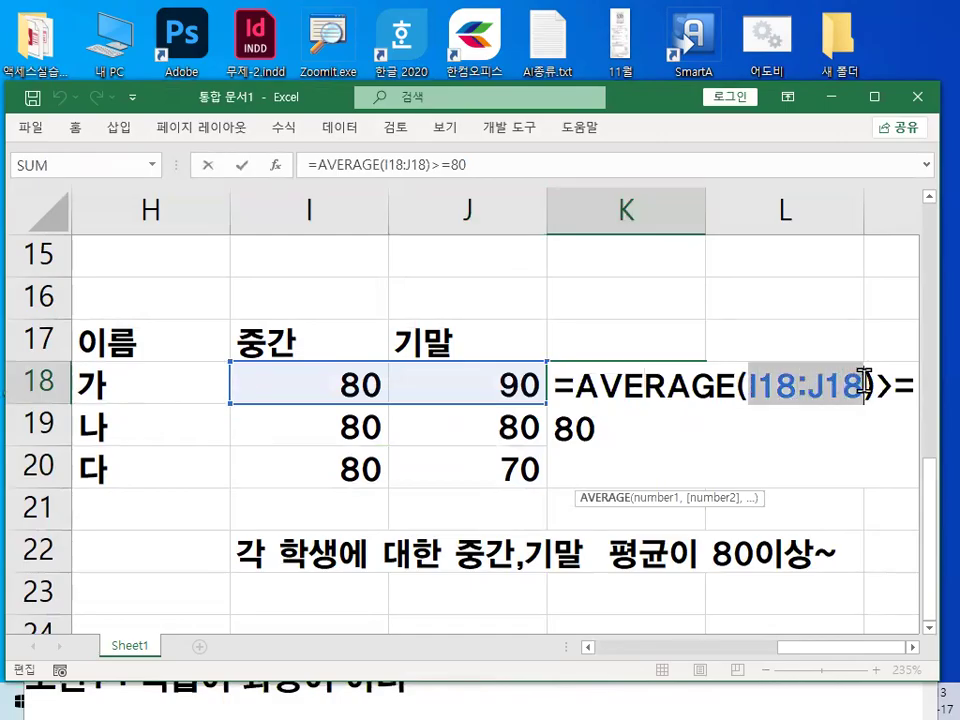
{"action": "key", "text": "F4"}
{"action": "key", "text": "Return"}
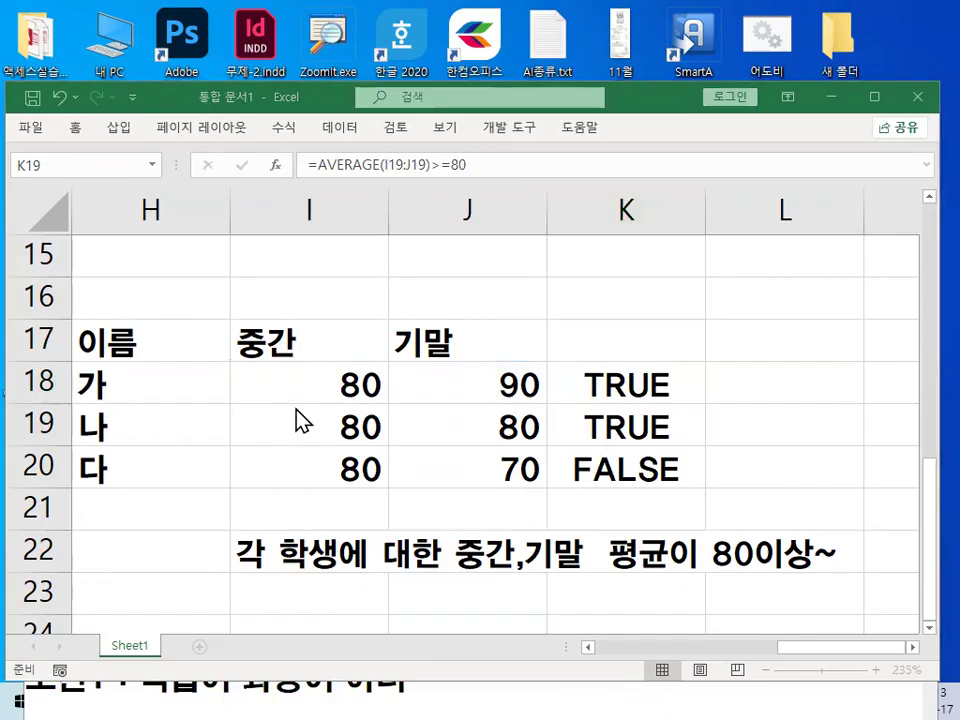
Underline 가's scores in red, clear the line, and fill K18's absolute-reference formula down through K20.
{"action": "key", "text": "ctrl+2"}
{"action": "left_click_drag", "start_coordinate": [283, 399], "coordinate": [563, 401]}
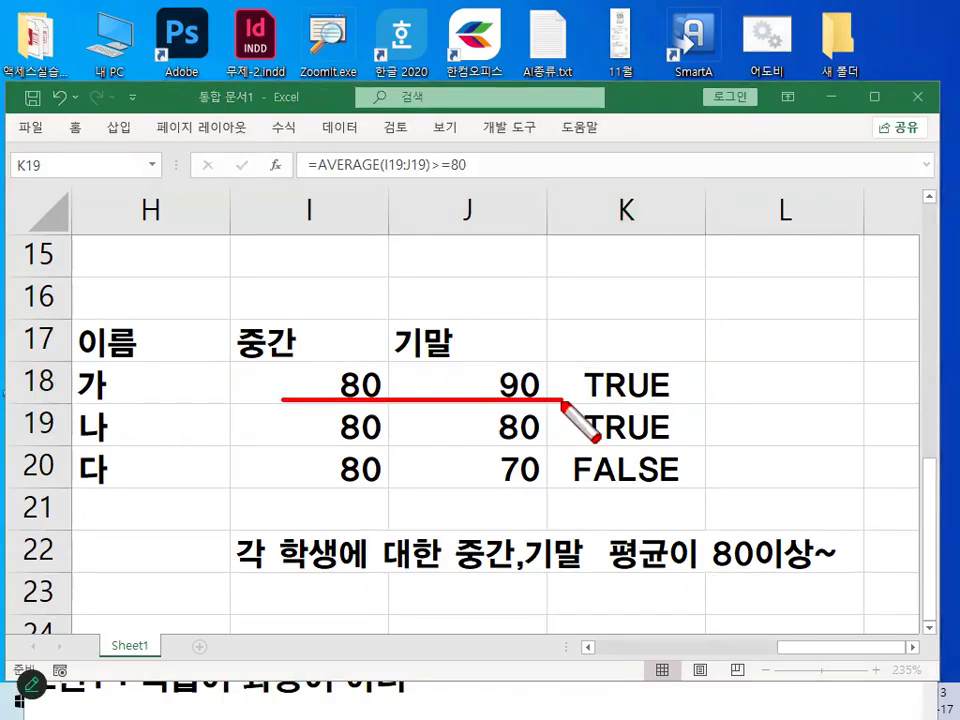
{"action": "key", "text": "Escape"}
{"action": "left_click", "coordinate": [671, 373]}
{"action": "left_click_drag", "start_coordinate": [706, 402], "coordinate": [735, 521]}
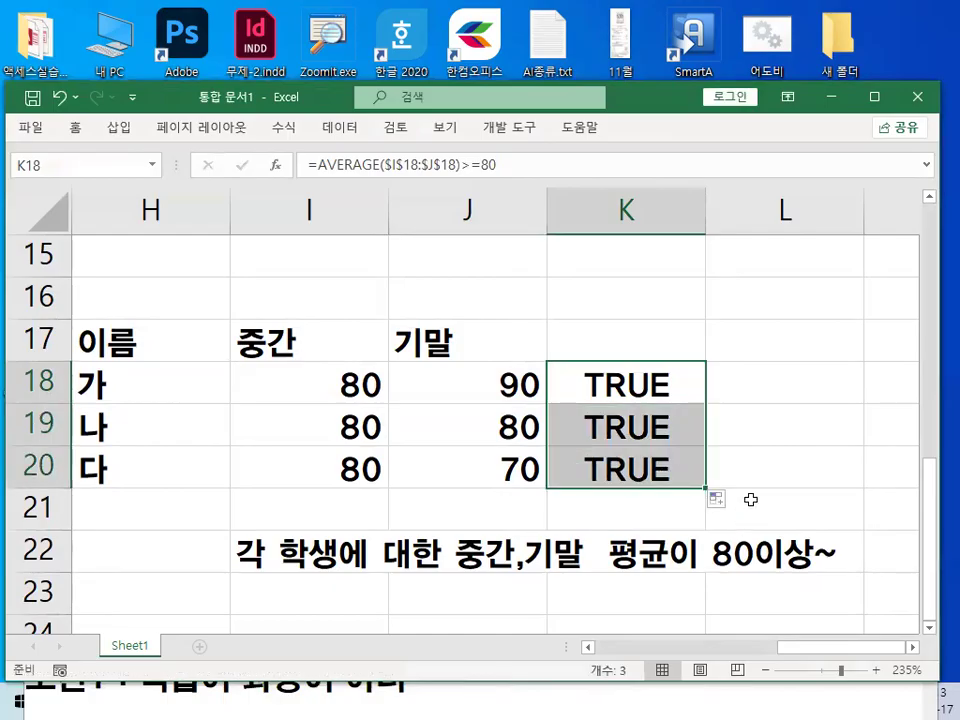
Inspect which range the copied formulas in K19 and K20 refer to, leaving both formulas unedited.
{"action": "left_click", "coordinate": [585, 418]}
{"action": "double_click", "coordinate": [590, 420]}
{"action": "key", "text": "Escape"}
{"action": "left_click", "coordinate": [674, 477]}
{"action": "double_click", "coordinate": [674, 477]}
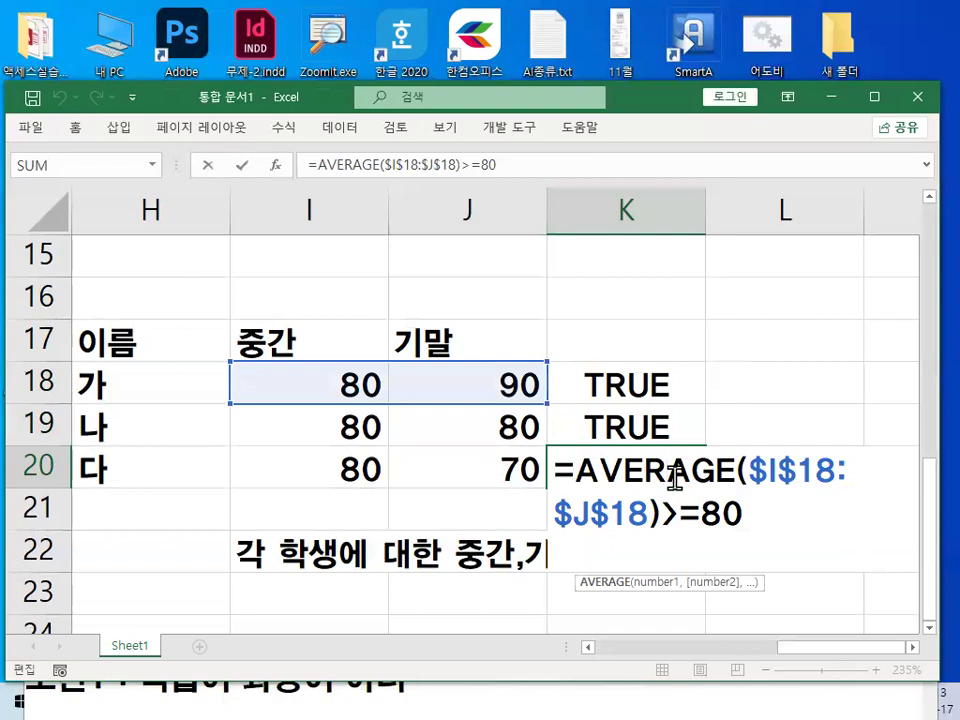
{"action": "key", "text": "Escape"}
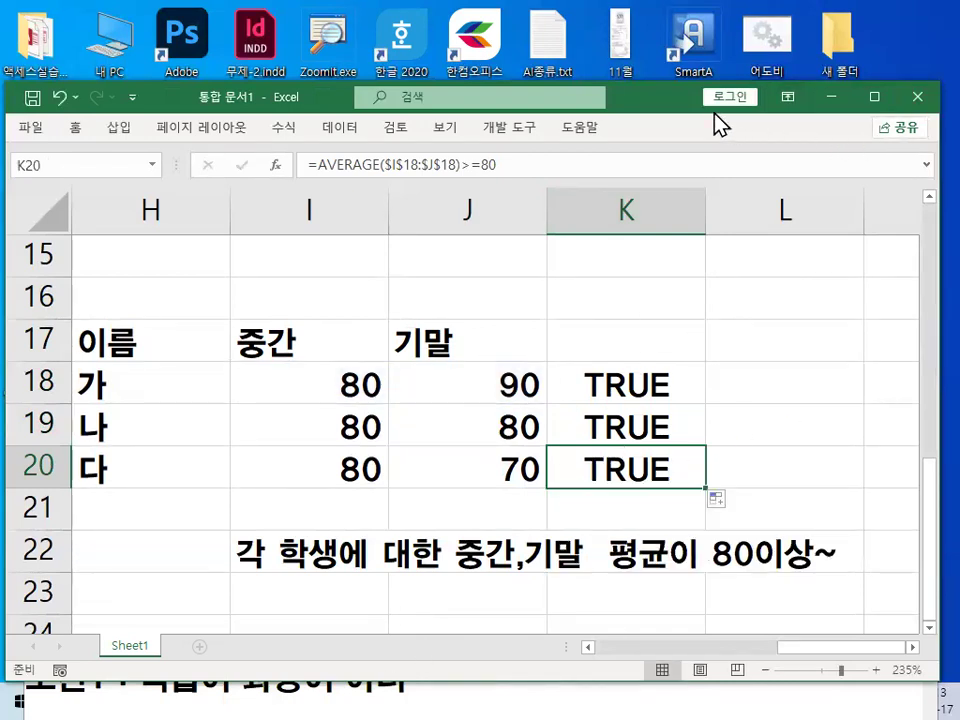
Switch to the Notepad lesson notes, join 상대참조로 사용해야함 to the line above, and remove the blank line below it.
{"action": "left_click", "coordinate": [833, 98]}
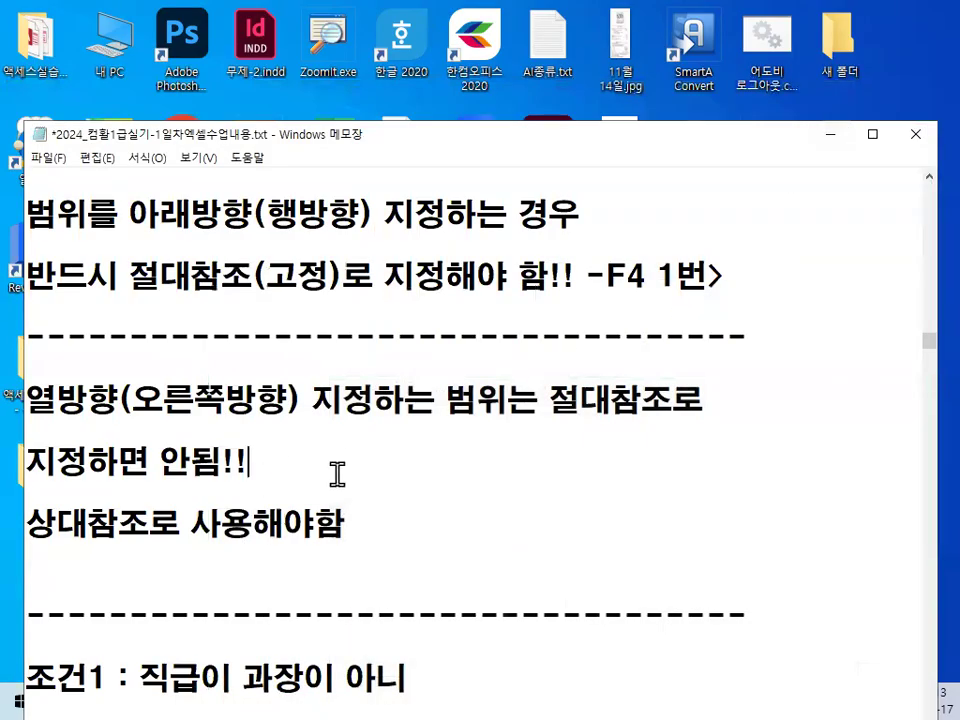
{"action": "key", "text": "Delete"}
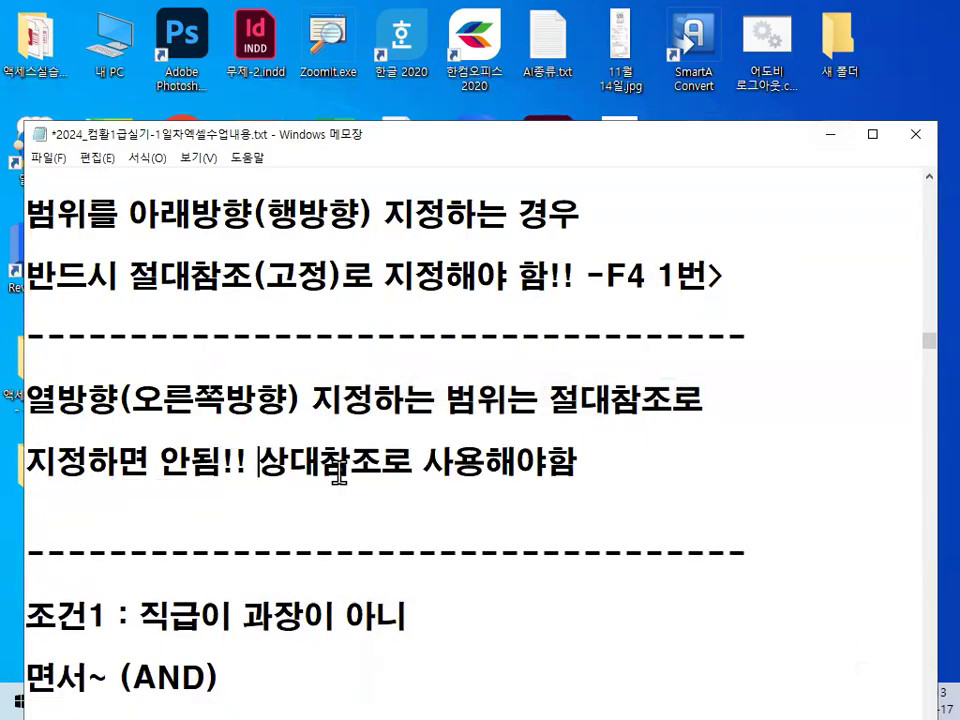
{"action": "key", "text": "Down"}
{"action": "key", "text": "Delete"}
{"action": "scroll", "coordinate": [145, 280], "scroll_direction": "down", "scroll_amount": 1}
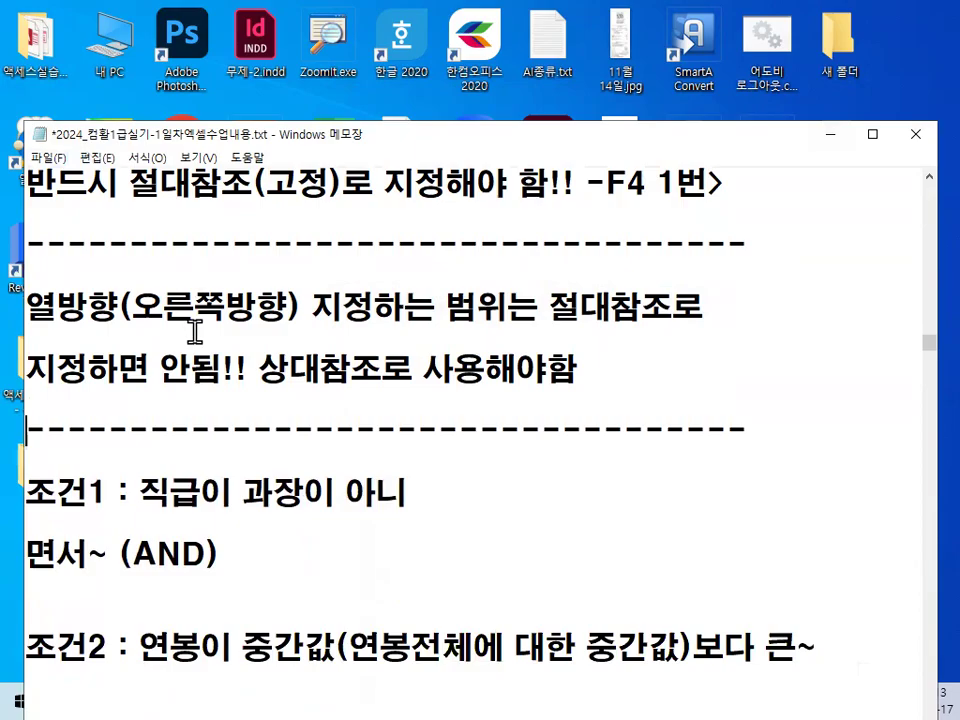
Underline 아래방향(행방향) 지정하는 in red, circle and check-mark F4 1번, and clear the drawing.
{"action": "scroll", "coordinate": [180, 300], "scroll_direction": "up", "scroll_amount": 2}
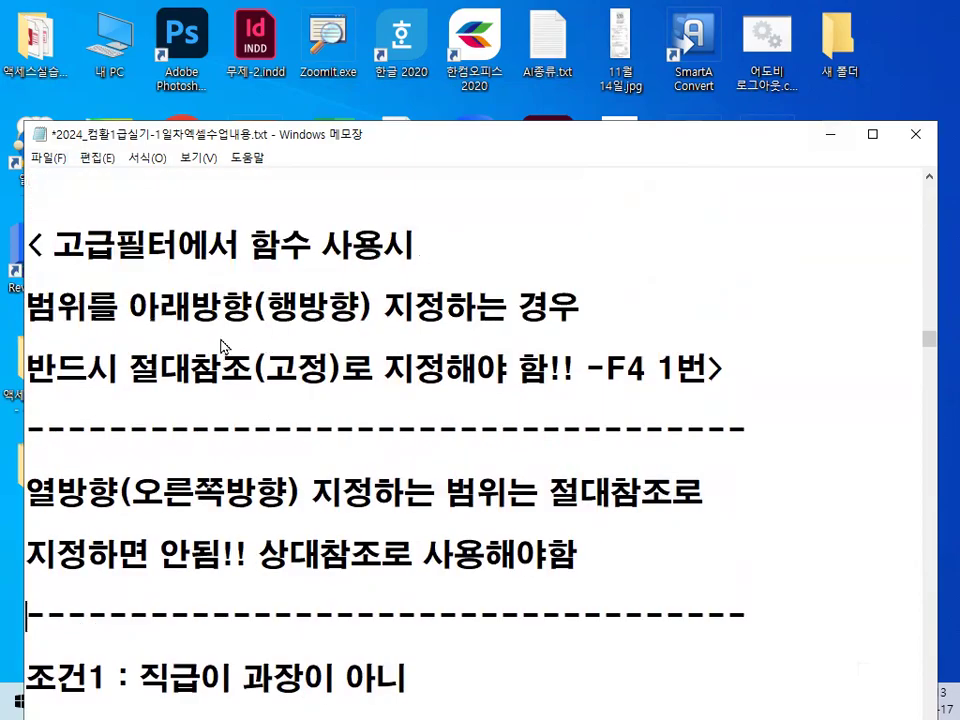
{"action": "key", "text": "ctrl+2"}
{"action": "left_click_drag", "start_coordinate": [132, 331], "coordinate": [500, 325]}
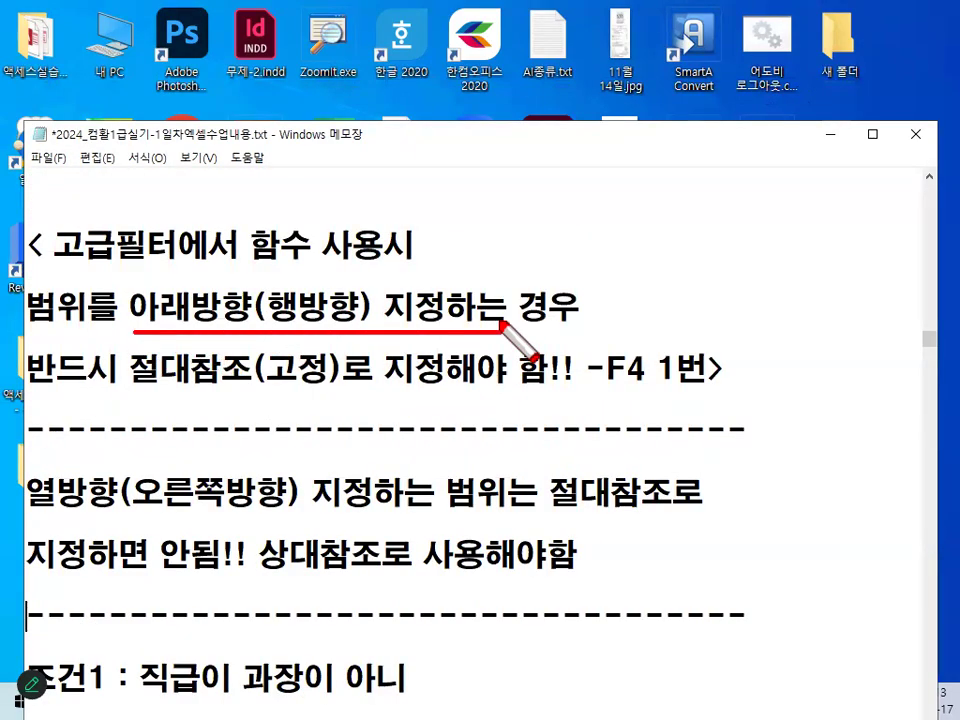
{"action": "mouse_move", "coordinate": [726, 372]}
{"action": "left_mouse_down"}
{"action": "mouse_move", "coordinate": [620, 382]}
{"action": "mouse_move", "coordinate": [724, 370]}
{"action": "left_mouse_up"}
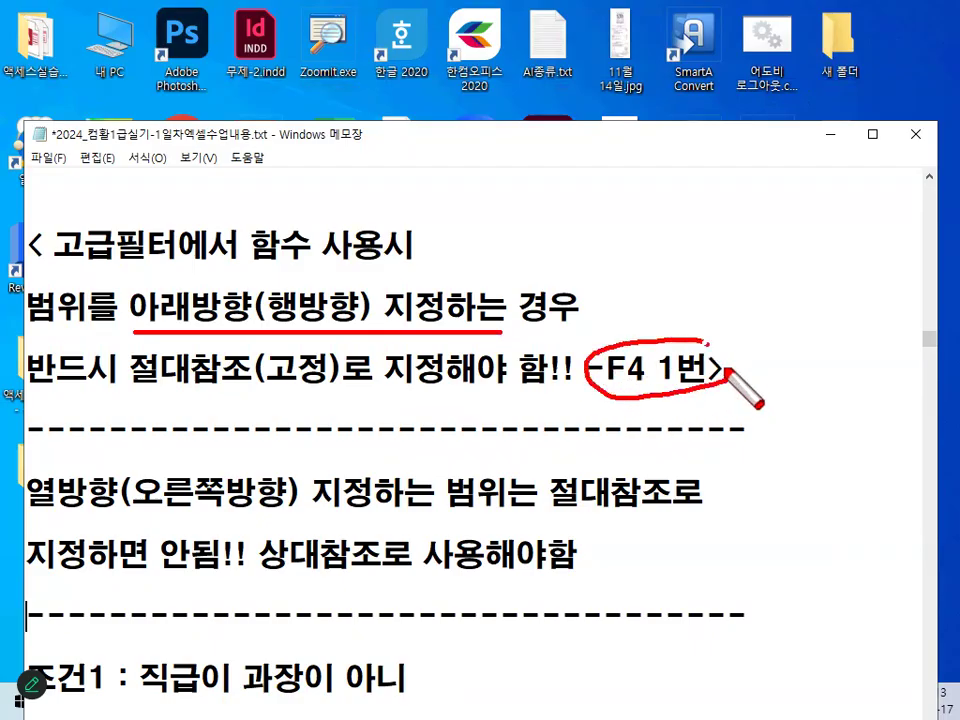
{"action": "mouse_move", "coordinate": [659, 318]}
{"action": "left_mouse_down"}
{"action": "mouse_move", "coordinate": [690, 365]}
{"action": "mouse_move", "coordinate": [749, 254]}
{"action": "left_mouse_up"}
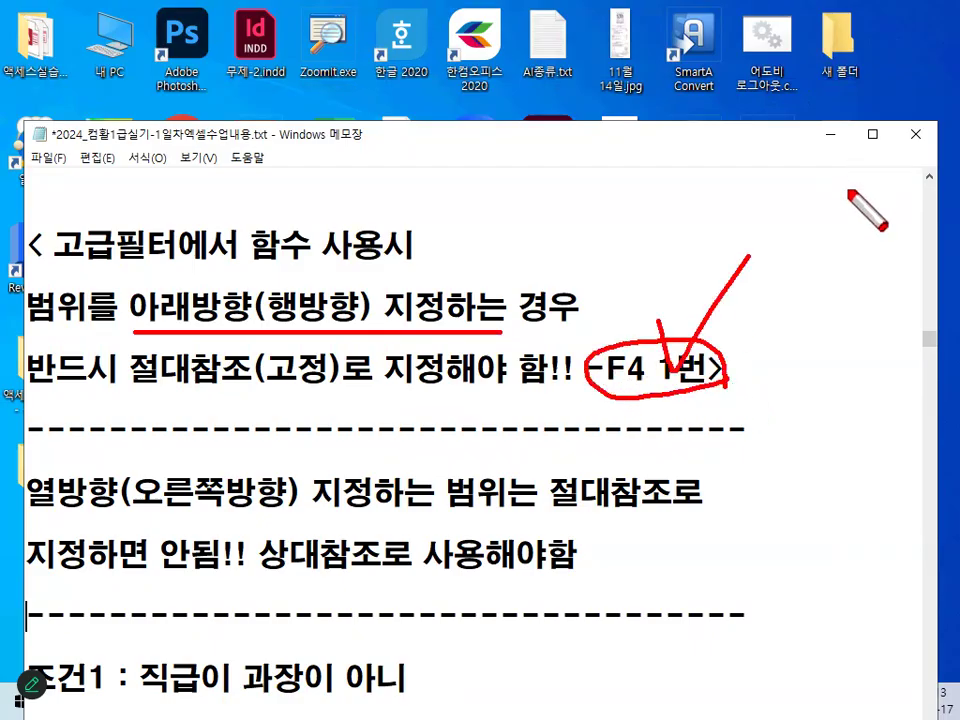
{"action": "key", "text": "Escape"}
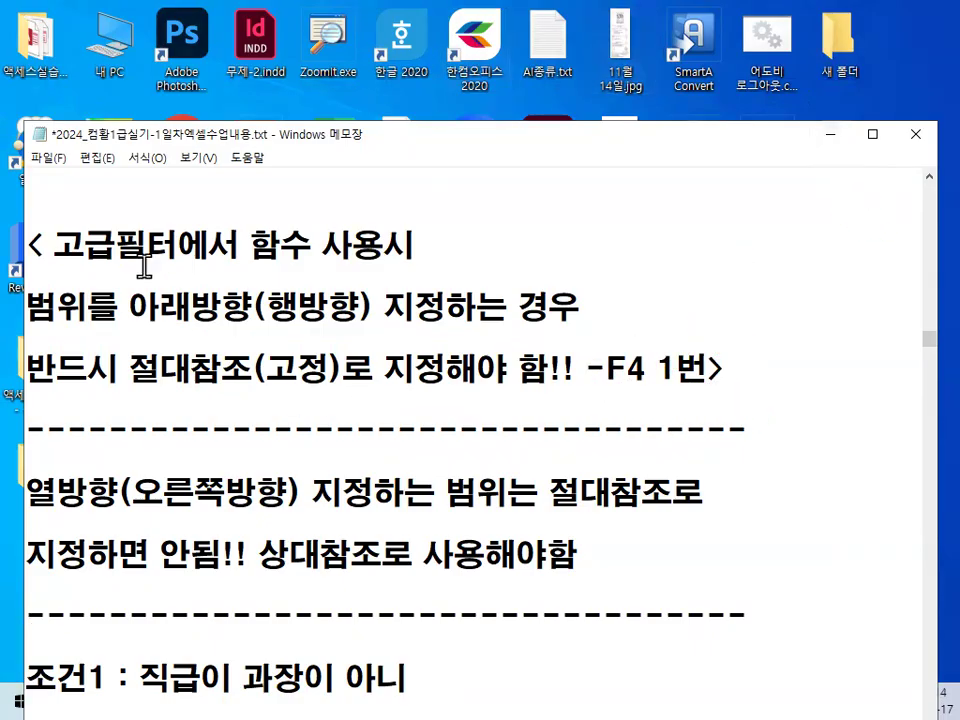
Highlight the phrase 고급필터에서 함수 사용 in the notes and deselect it.
{"action": "left_click_drag", "start_coordinate": [84, 246], "coordinate": [175, 243]}
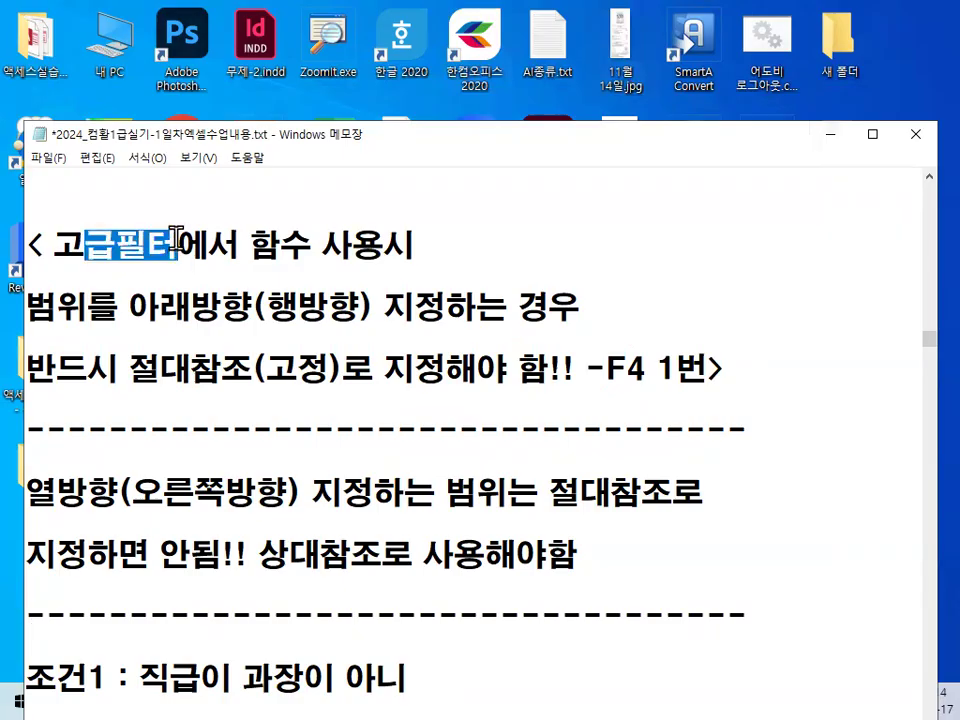
{"action": "left_click_drag", "start_coordinate": [55, 244], "coordinate": [376, 248]}
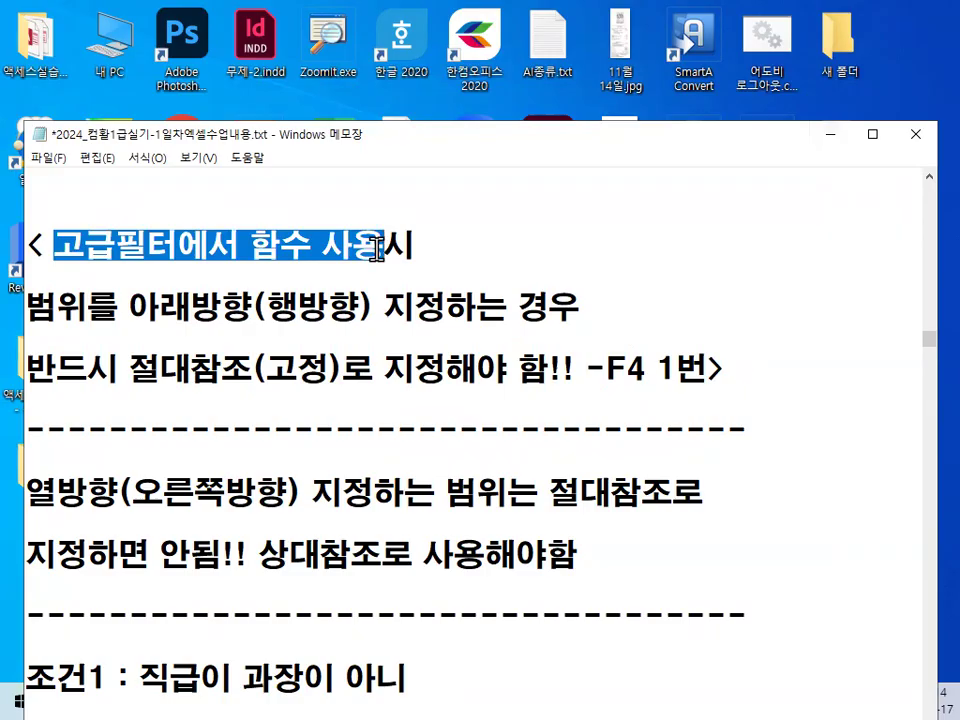
{"action": "left_click", "coordinate": [377, 248]}
Remove the blank lines and opening bracket before 고급필터에서 함수 사용시, and start that line with a hyphen.
{"action": "scroll", "coordinate": [294, 332], "scroll_direction": "up", "scroll_amount": 2}
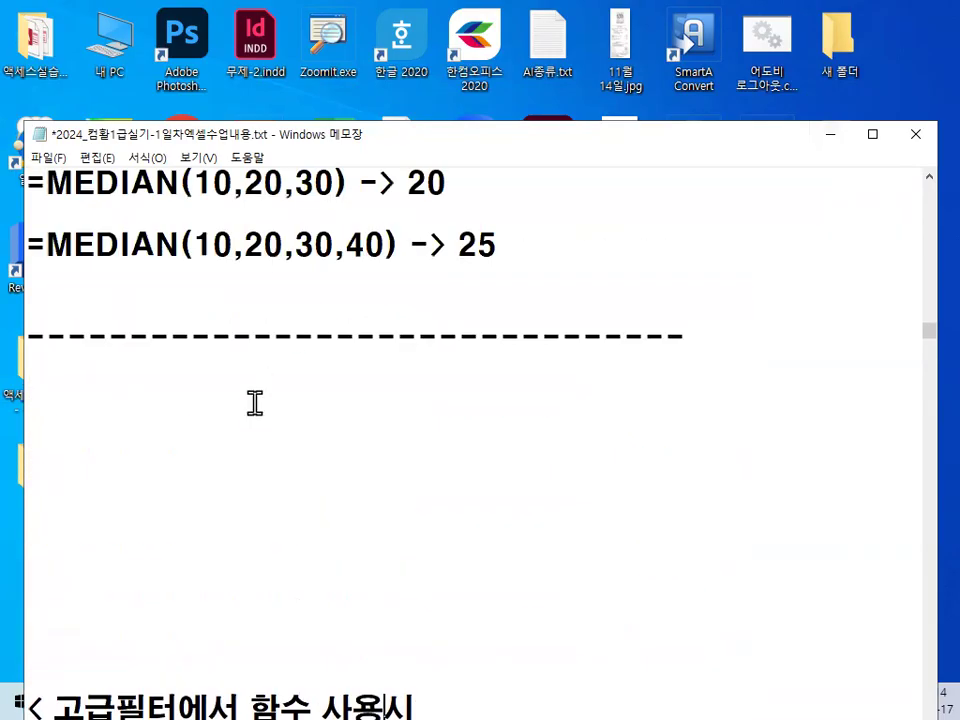
{"action": "left_click", "coordinate": [254, 403]}
{"action": "key", "text": "Delete"}
{"action": "key", "text": "Delete"}
{"action": "key", "text": "Delete"}
{"action": "key", "text": "Delete"}
{"action": "key", "text": "Delete"}
{"action": "key", "text": "Delete"}
{"action": "key", "text": "Delete"}
{"action": "key", "text": "Delete"}
{"action": "key", "text": "Delete"}
{"action": "key", "text": "Delete"}
{"action": "key", "text": "Delete"}
{"action": "key", "text": "Delete"}
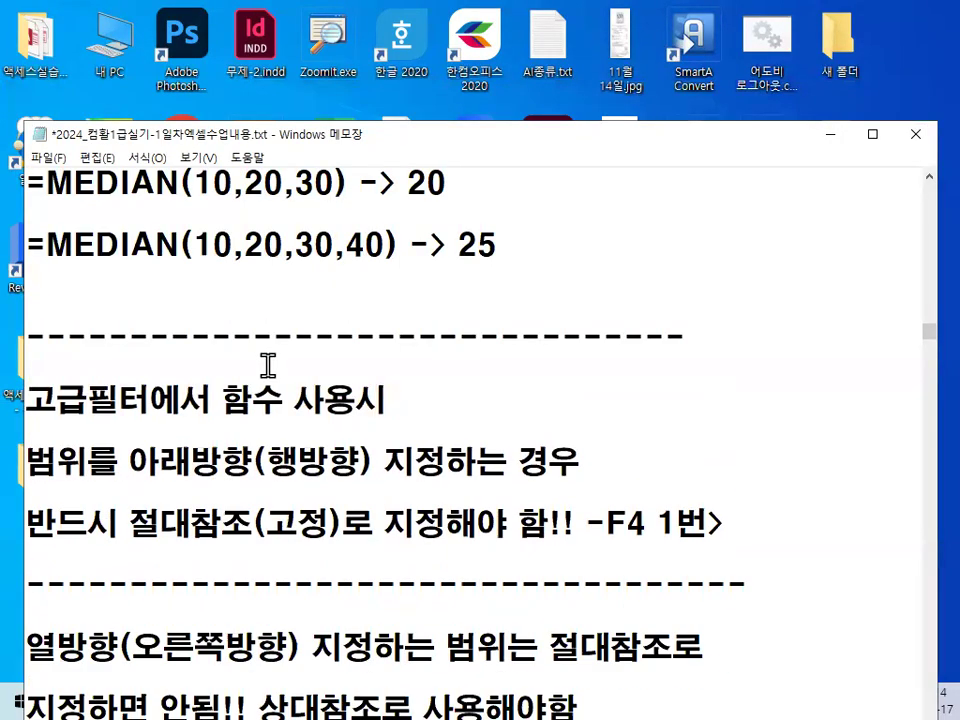
{"action": "type", "text": "-"}
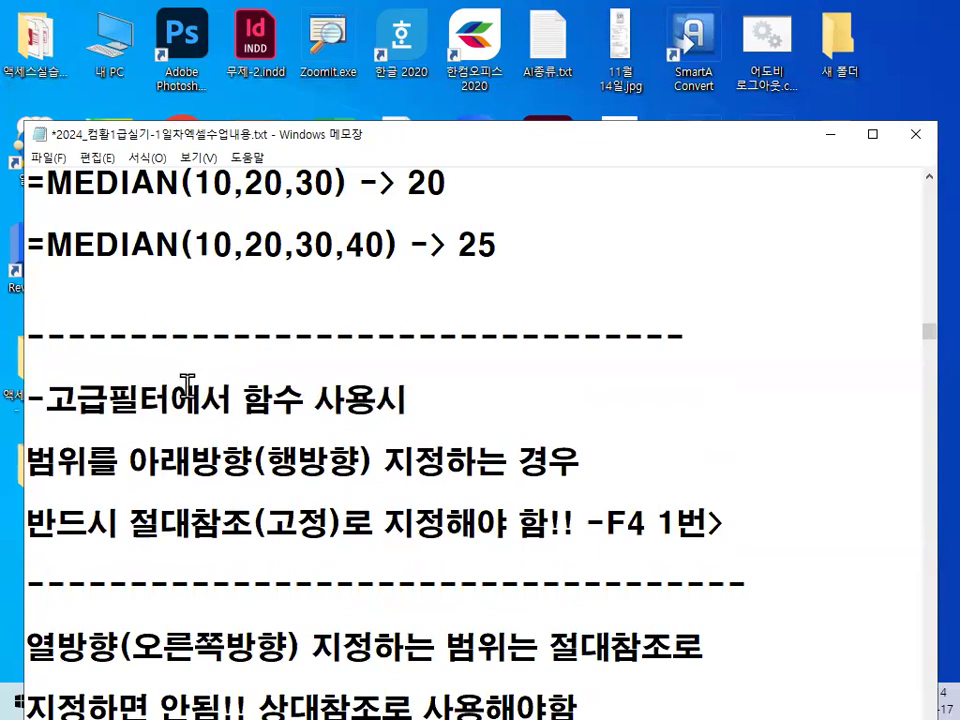
Underline the wording of 조건1 and 조건2 in red and circle AND between them.
{"action": "scroll", "coordinate": [193, 381], "scroll_direction": "down", "scroll_amount": 2}
{"action": "scroll", "coordinate": [195, 380], "scroll_direction": "down", "scroll_amount": 1}
{"action": "scroll", "coordinate": [195, 379], "scroll_direction": "up", "scroll_amount": 1}
{"action": "scroll", "coordinate": [193, 372], "scroll_direction": "down", "scroll_amount": 1}
{"action": "key", "text": "ctrl+2"}
{"action": "left_click_drag", "start_coordinate": [143, 297], "coordinate": [386, 297]}
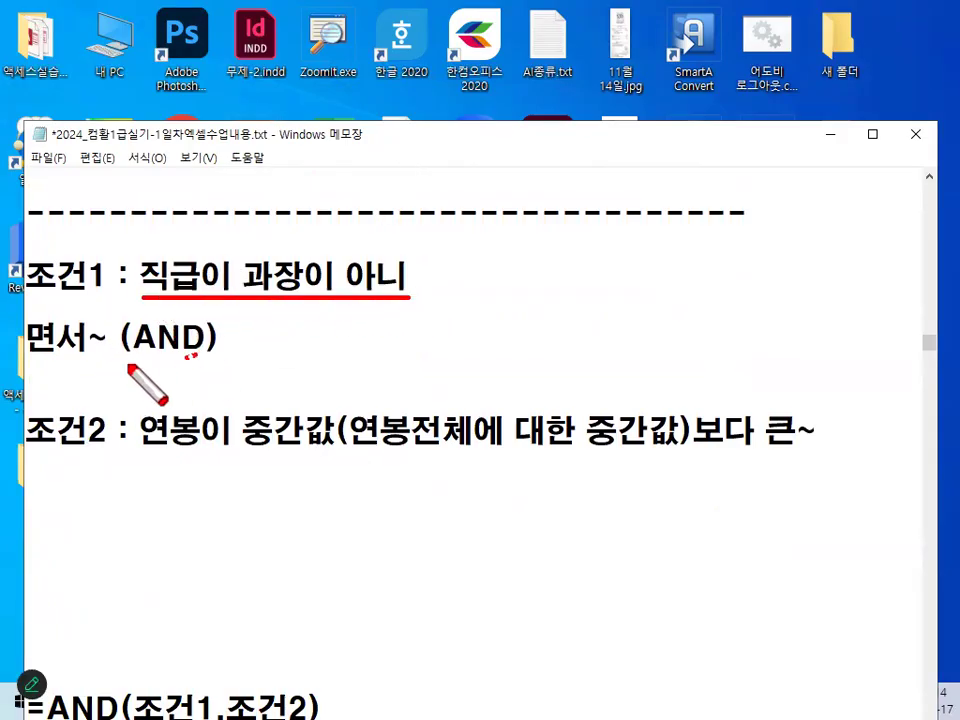
{"action": "left_click_drag", "start_coordinate": [205, 318], "coordinate": [212, 352]}
{"action": "left_click_drag", "start_coordinate": [143, 456], "coordinate": [821, 450]}
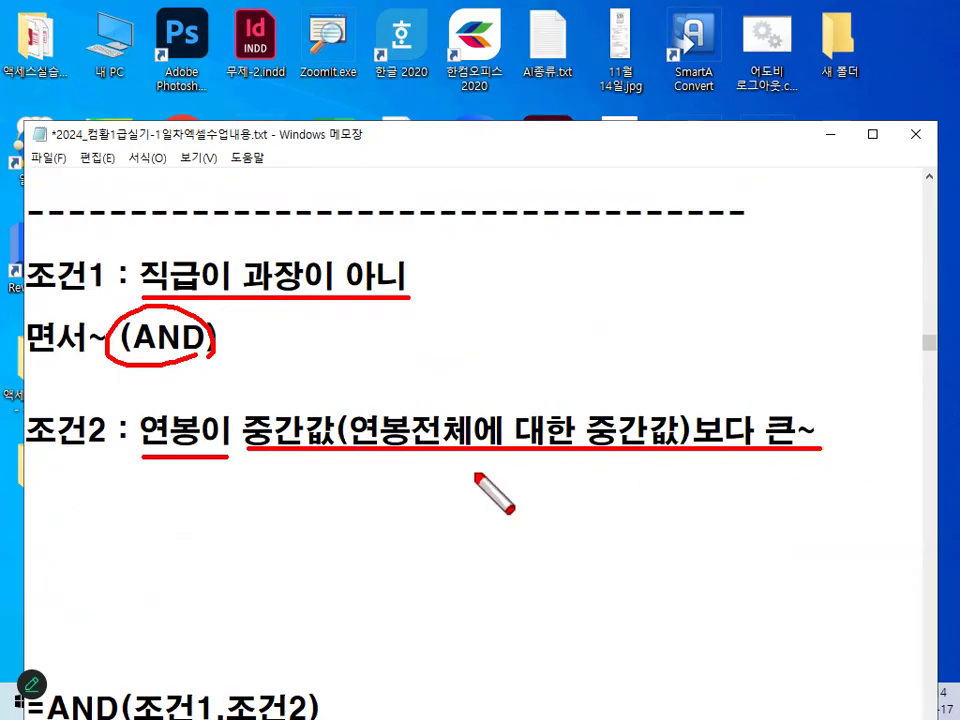
Circle 연봉이 in 조건2, draw a greater-than sign and an empty box beneath it, and clear the drawing.
{"action": "mouse_move", "coordinate": [165, 462]}
{"action": "left_mouse_down"}
{"action": "mouse_move", "coordinate": [180, 395]}
{"action": "mouse_move", "coordinate": [208, 460]}
{"action": "left_mouse_up"}
{"action": "left_click_drag", "start_coordinate": [262, 482], "coordinate": [262, 528]}
{"action": "mouse_move", "coordinate": [478, 513]}
{"action": "left_mouse_down"}
{"action": "mouse_move", "coordinate": [352, 530]}
{"action": "mouse_move", "coordinate": [464, 516]}
{"action": "left_mouse_up"}
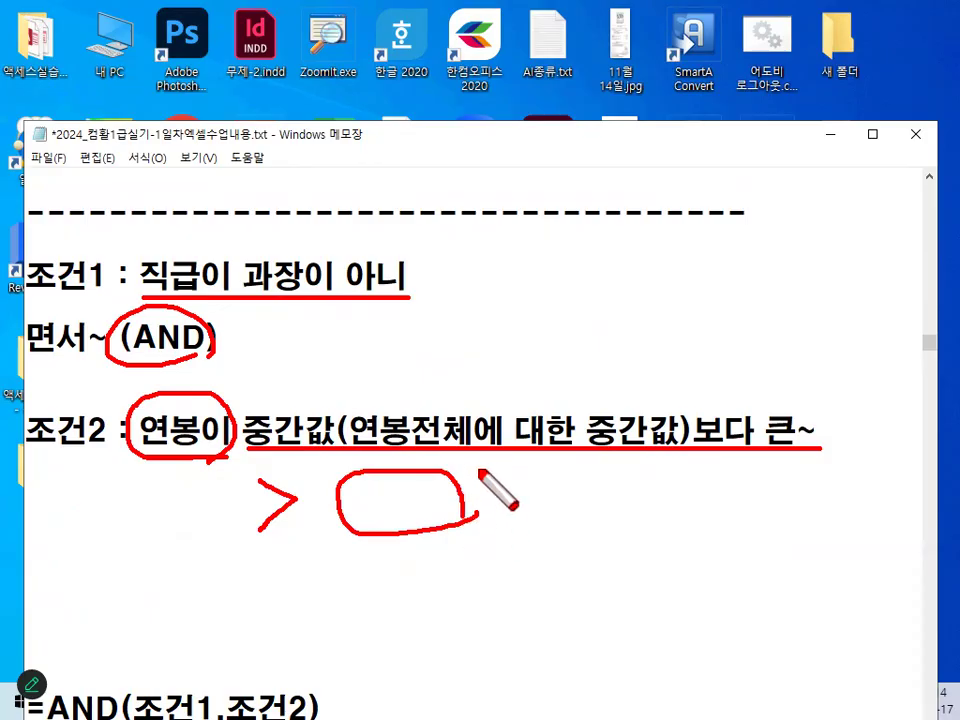
{"action": "key", "text": "Escape"}
Delete the extra blank lines between 조건2 and =AND(조건1,조건2) in the notes.
{"action": "left_click", "coordinate": [339, 482]}
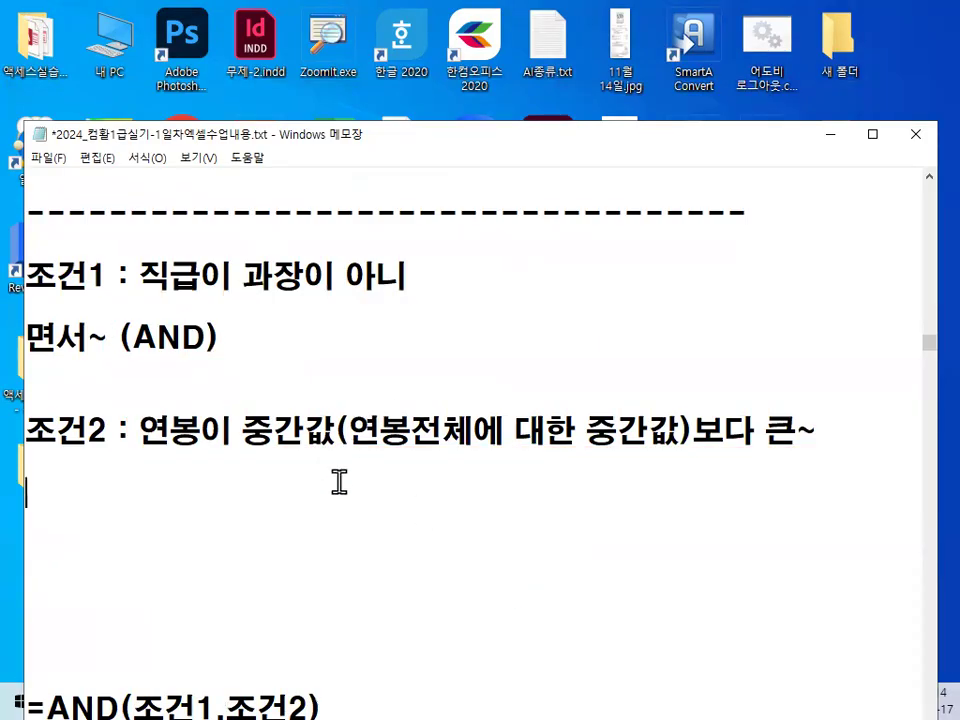
{"action": "key", "text": "Delete"}
{"action": "key", "text": "Delete"}
{"action": "key", "text": "Delete"}
{"action": "key", "text": "Delete"}
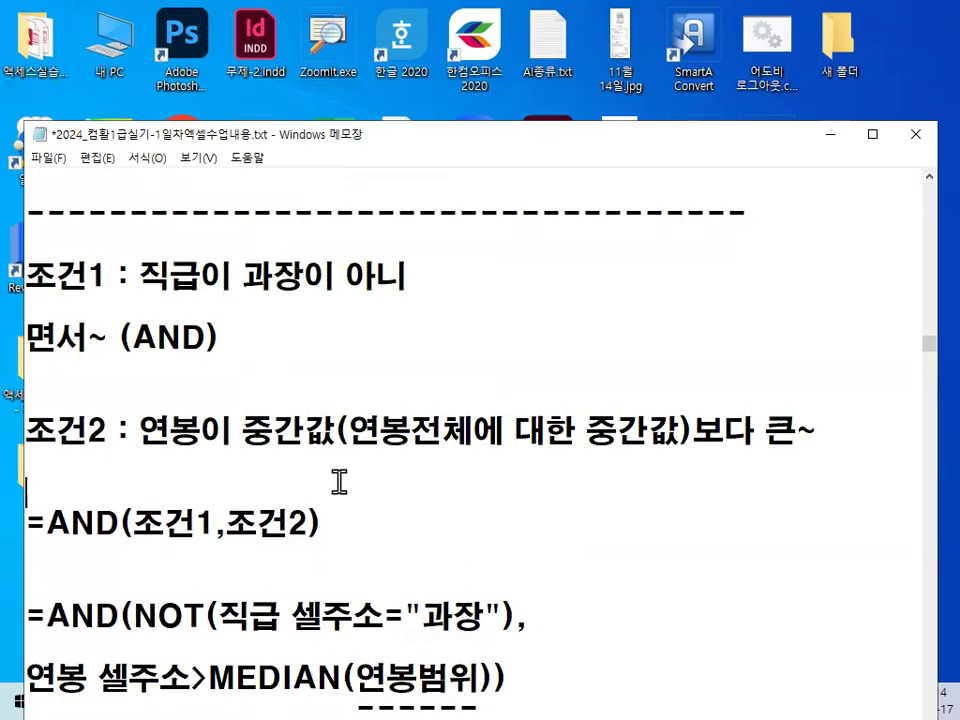
{"action": "scroll", "coordinate": [339, 482], "scroll_direction": "down", "scroll_amount": 2}
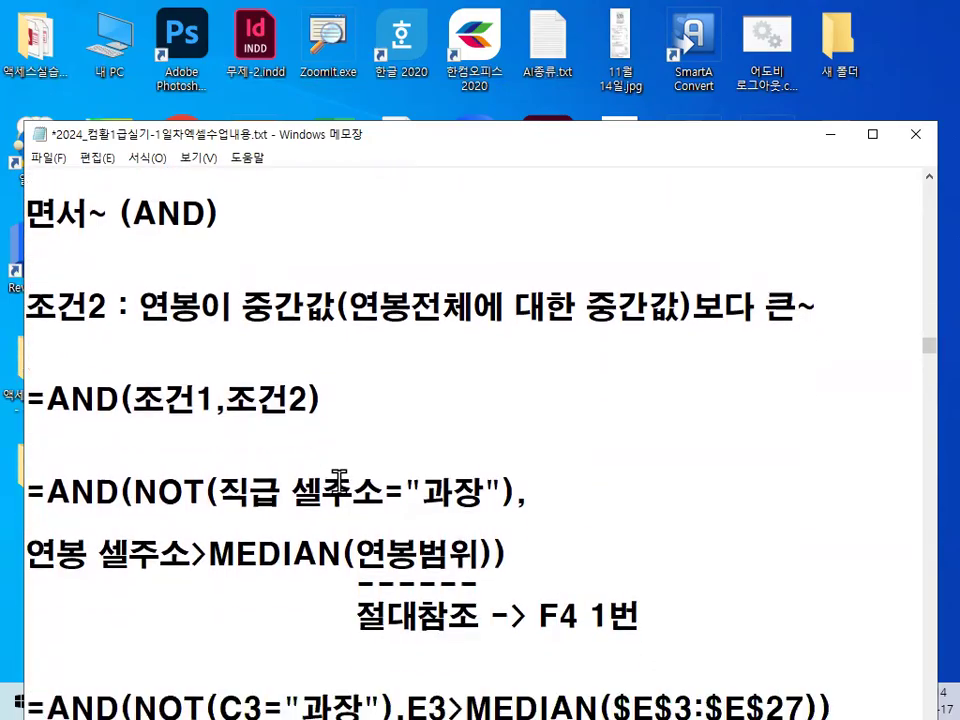
Underline 직급 셀주소="과장" in the notes formula, circle NOT, the equals sign and 과장, and clear the drawing.
{"action": "scroll", "coordinate": [480, 420], "scroll_direction": "down", "scroll_amount": 1}
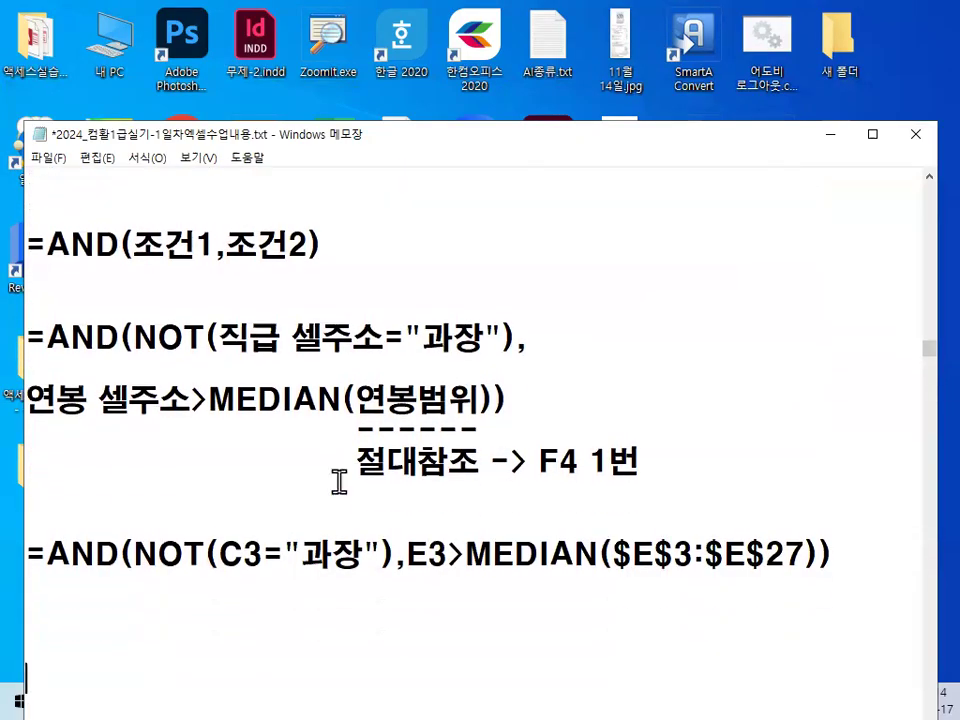
{"action": "scroll", "coordinate": [339, 482], "scroll_direction": "down", "scroll_amount": 3}
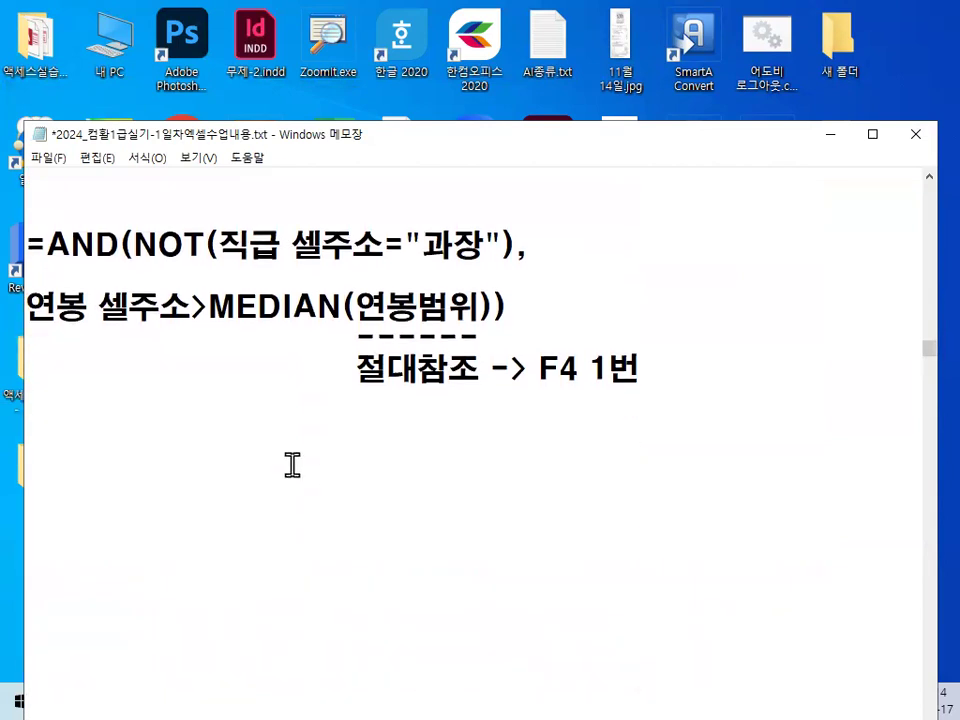
{"action": "scroll", "coordinate": [292, 465], "scroll_direction": "up", "scroll_amount": 3}
{"action": "key", "text": "ctrl+2"}
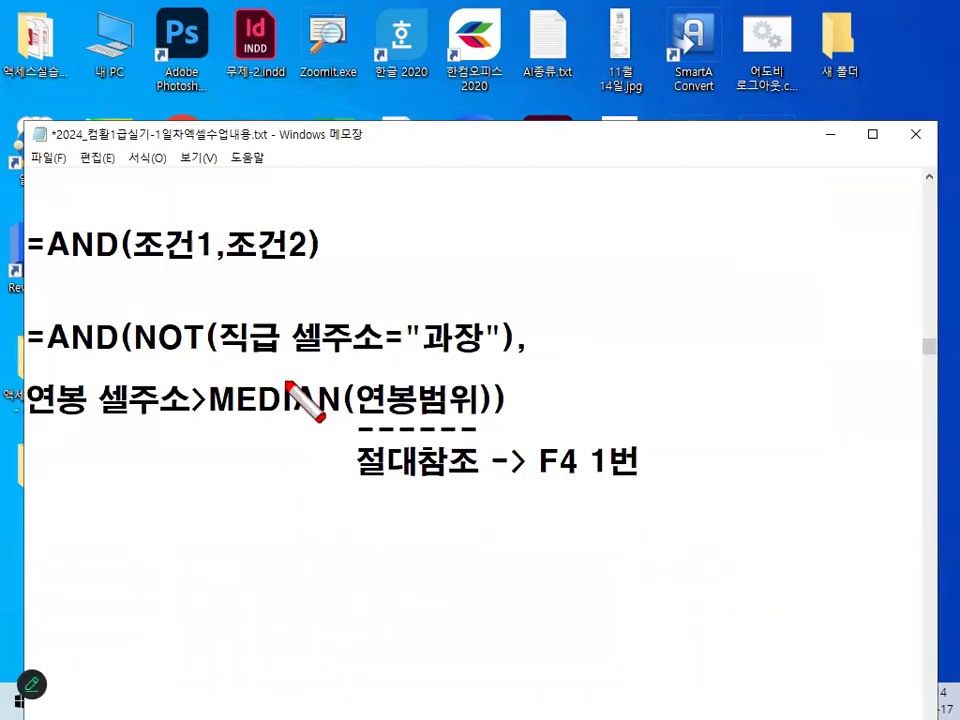
{"action": "left_click_drag", "start_coordinate": [219, 358], "coordinate": [478, 357]}
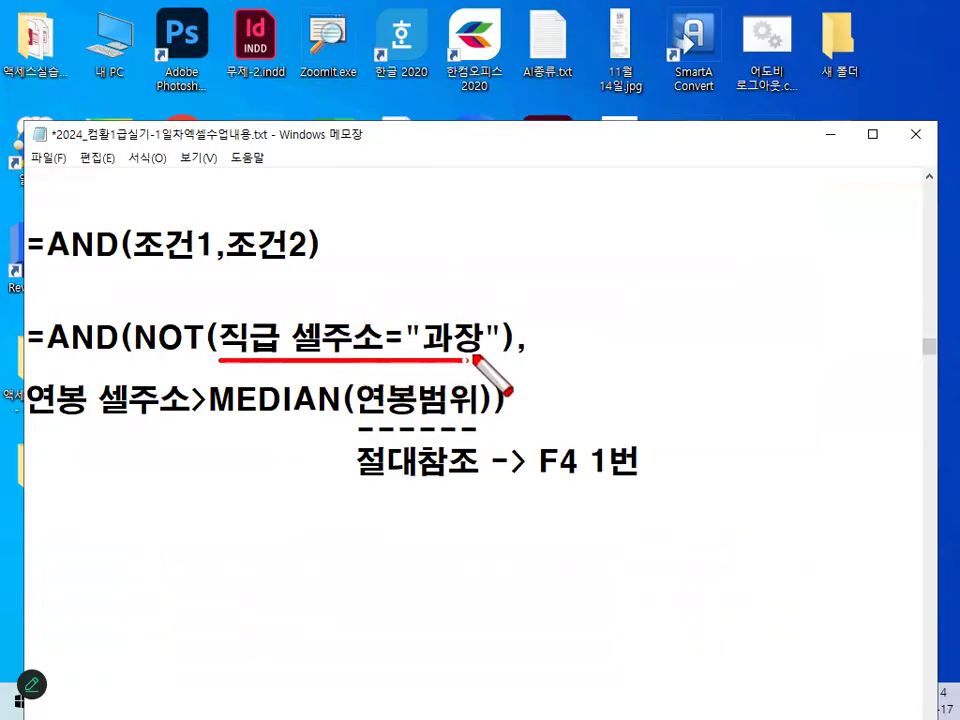
{"action": "mouse_move", "coordinate": [400, 350]}
{"action": "left_mouse_down"}
{"action": "mouse_move", "coordinate": [407, 321]}
{"action": "mouse_move", "coordinate": [403, 349]}
{"action": "left_mouse_up"}
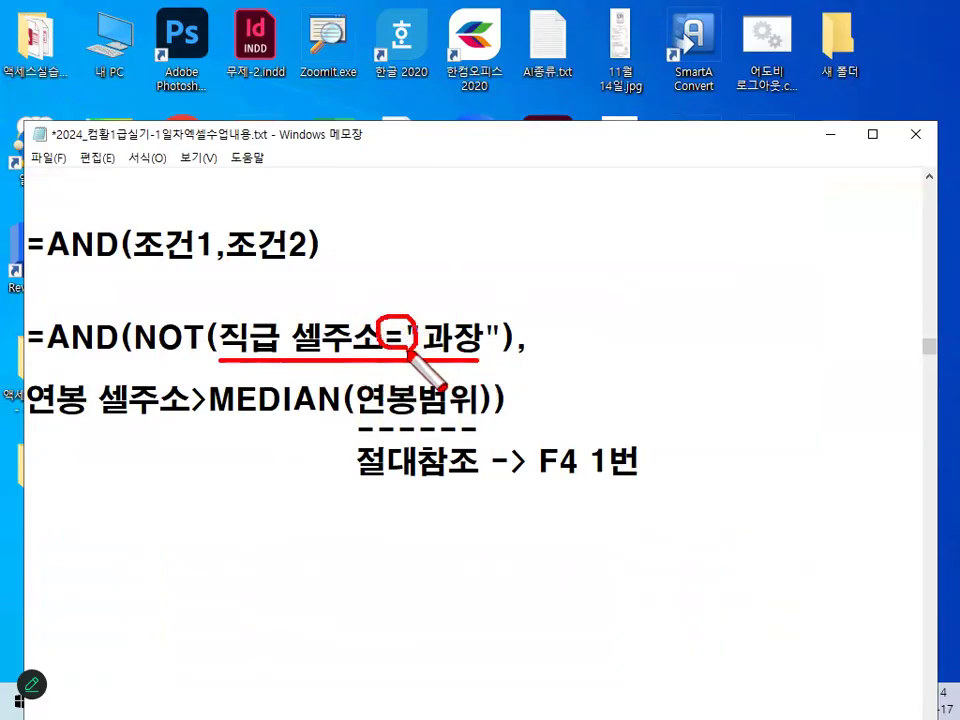
{"action": "mouse_move", "coordinate": [190, 353]}
{"action": "left_mouse_down"}
{"action": "mouse_move", "coordinate": [140, 352]}
{"action": "mouse_move", "coordinate": [203, 328]}
{"action": "mouse_move", "coordinate": [192, 355]}
{"action": "left_mouse_up"}
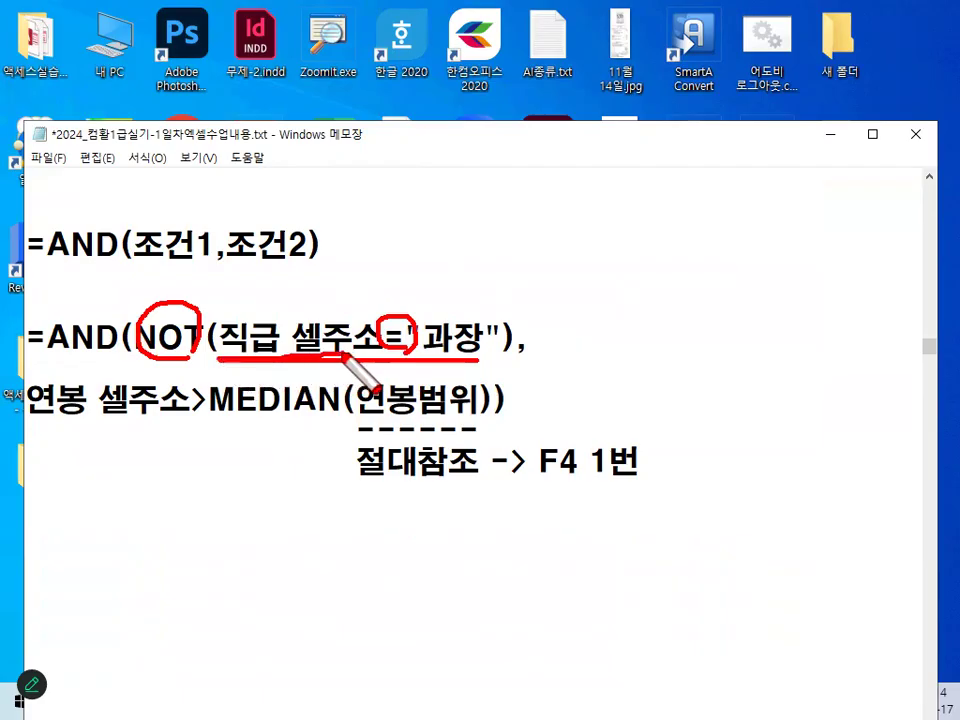
{"action": "mouse_move", "coordinate": [437, 340]}
{"action": "left_mouse_down"}
{"action": "mouse_move", "coordinate": [459, 306]}
{"action": "mouse_move", "coordinate": [482, 322]}
{"action": "left_mouse_up"}
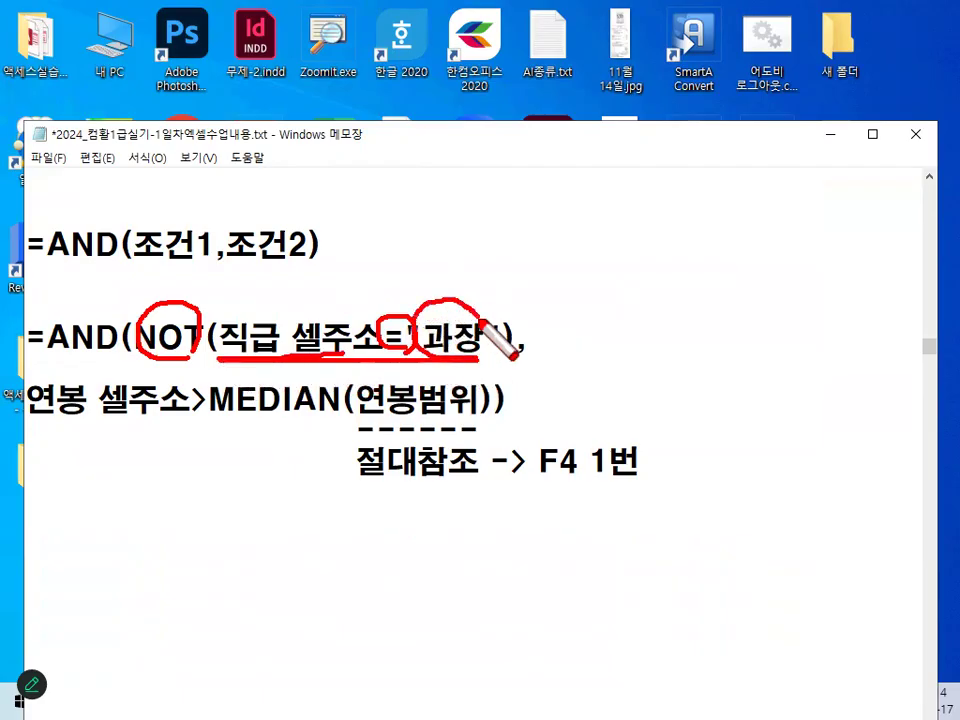
{"action": "mouse_move", "coordinate": [167, 292]}
{"action": "left_mouse_down"}
{"action": "mouse_move", "coordinate": [170, 302]}
{"action": "mouse_move", "coordinate": [237, 250]}
{"action": "left_mouse_up"}
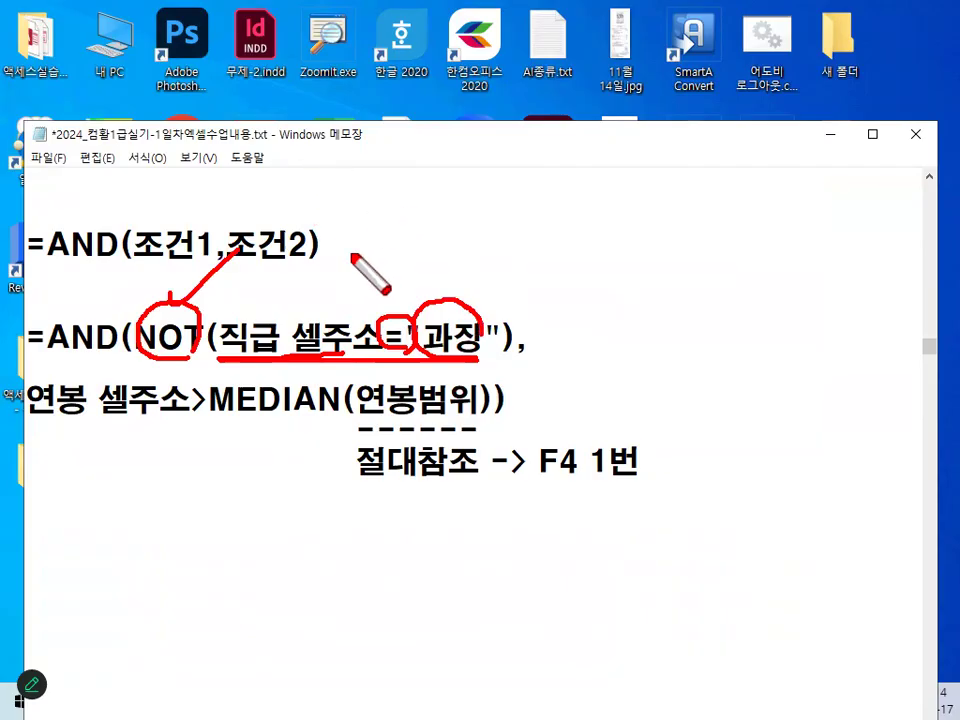
{"action": "key", "text": "Escape"}
Underline the NOT condition and the 연봉 셀주소, MEDIAN and 연봉범위 parts, circle >, 절대참조 and F4 1번, and clear the drawing.
{"action": "key", "text": "ctrl+2"}
{"action": "left_click_drag", "start_coordinate": [110, 364], "coordinate": [521, 364]}
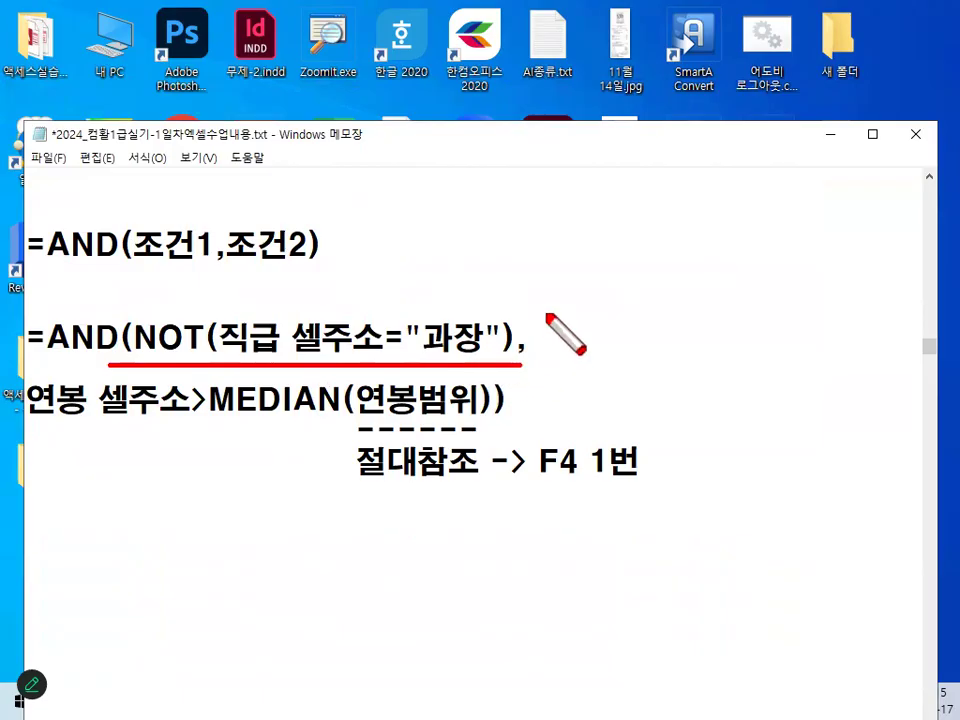
{"action": "mouse_move", "coordinate": [38, 421]}
{"action": "left_mouse_down"}
{"action": "mouse_move", "coordinate": [172, 421]}
{"action": "mouse_move", "coordinate": [180, 398]}
{"action": "mouse_move", "coordinate": [200, 418]}
{"action": "mouse_move", "coordinate": [212, 392]}
{"action": "mouse_move", "coordinate": [305, 415]}
{"action": "left_mouse_up"}
{"action": "left_click_drag", "start_coordinate": [366, 411], "coordinate": [428, 411]}
{"action": "mouse_move", "coordinate": [489, 467]}
{"action": "left_mouse_down"}
{"action": "mouse_move", "coordinate": [349, 450]}
{"action": "mouse_move", "coordinate": [480, 470]}
{"action": "left_mouse_up"}
{"action": "mouse_move", "coordinate": [649, 491]}
{"action": "left_mouse_down"}
{"action": "mouse_move", "coordinate": [545, 445]}
{"action": "mouse_move", "coordinate": [648, 488]}
{"action": "left_mouse_up"}
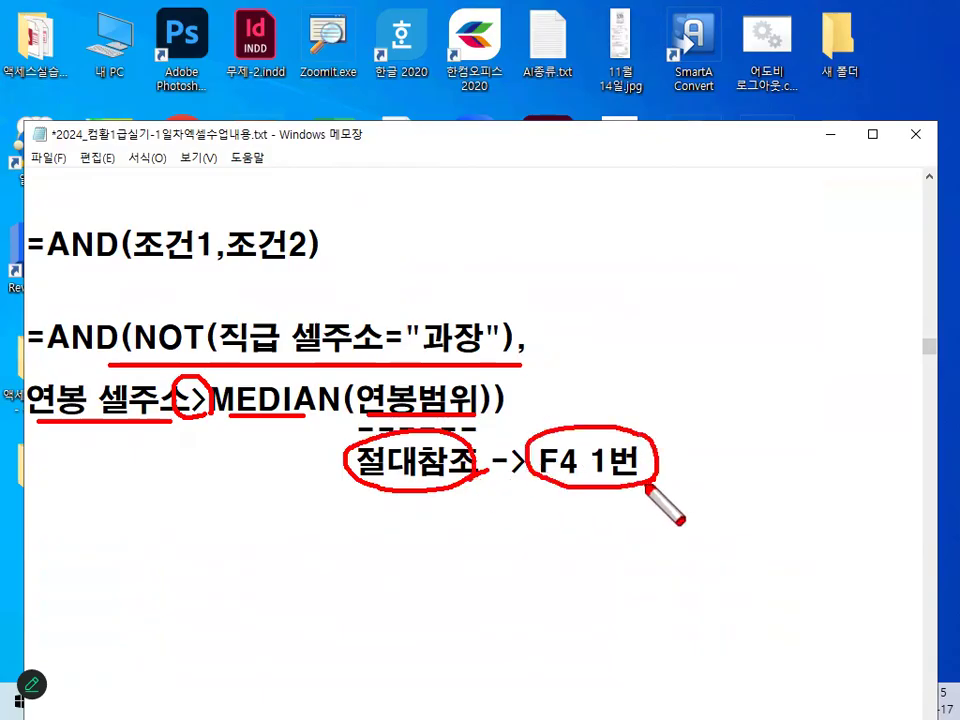
{"action": "key", "text": "Escape"}
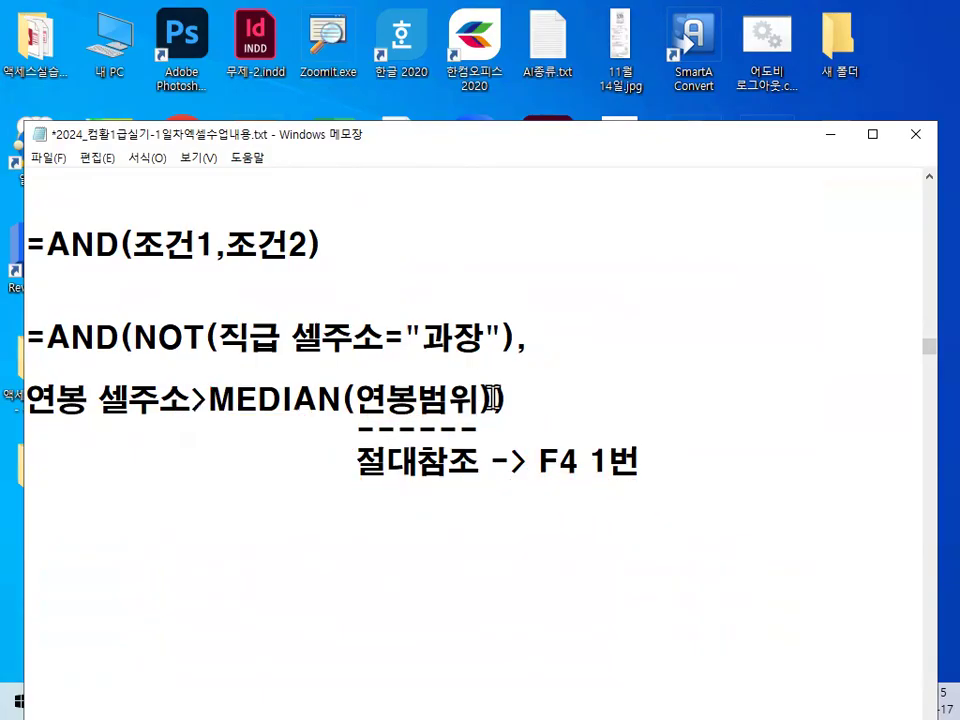
Select the final closing bracket of the notes formula, mark AND's opening and closing brackets in red, and clear the marks.
{"action": "left_click_drag", "start_coordinate": [490, 398], "coordinate": [510, 398]}
{"action": "key", "text": "ctrl+2"}
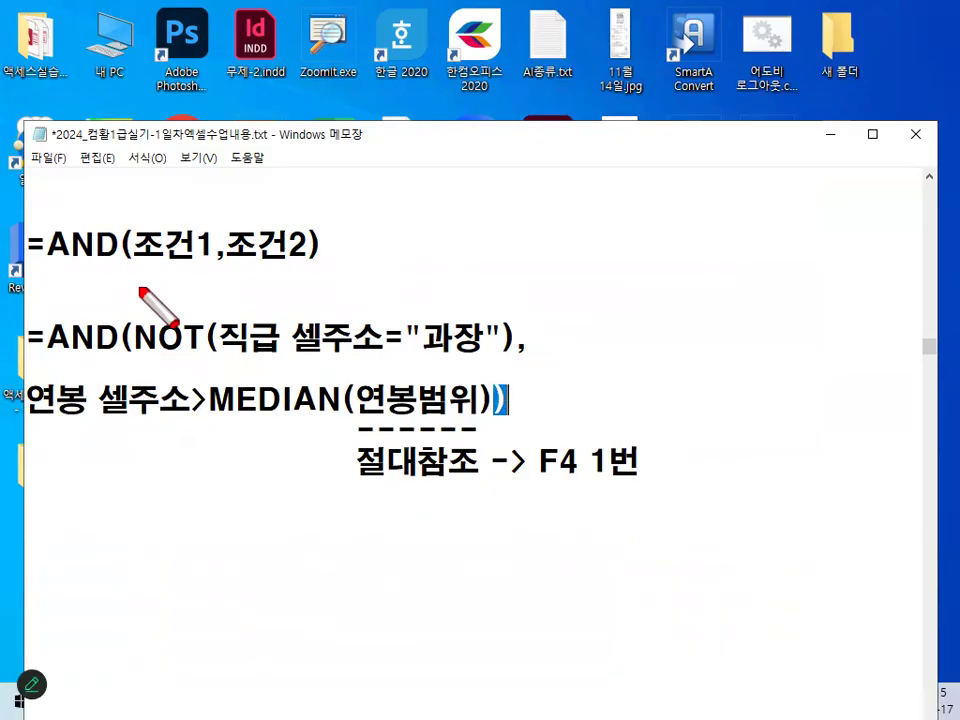
{"action": "left_click_drag", "start_coordinate": [140, 289], "coordinate": [133, 385]}
{"action": "mouse_move", "coordinate": [477, 377]}
{"action": "left_mouse_down"}
{"action": "mouse_move", "coordinate": [507, 441]}
{"action": "mouse_move", "coordinate": [497, 447]}
{"action": "left_mouse_up"}
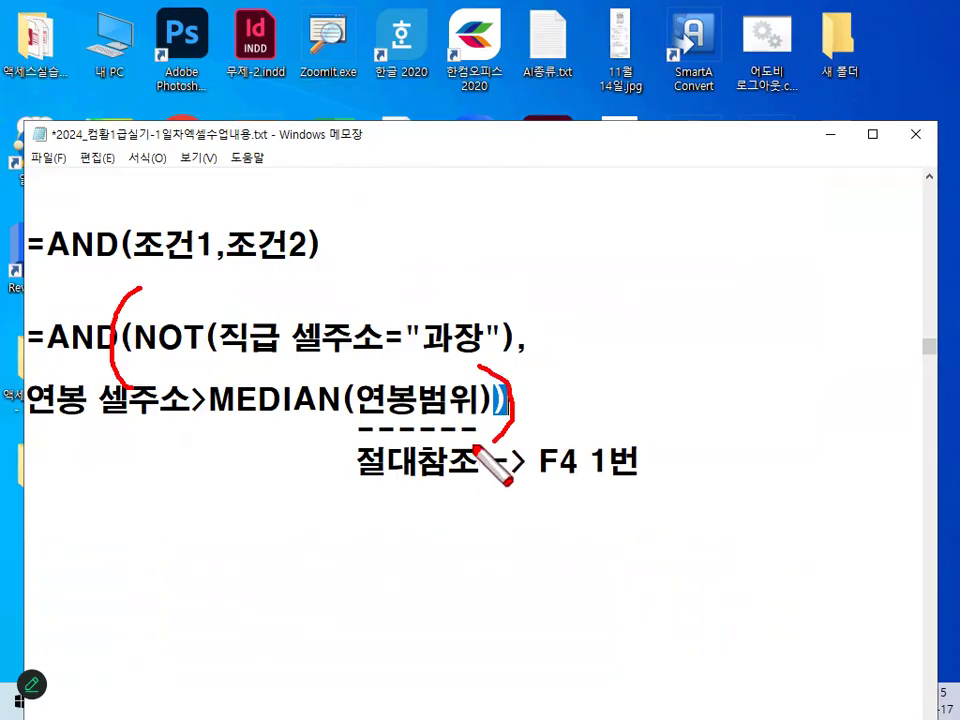
{"action": "key", "text": "Escape"}
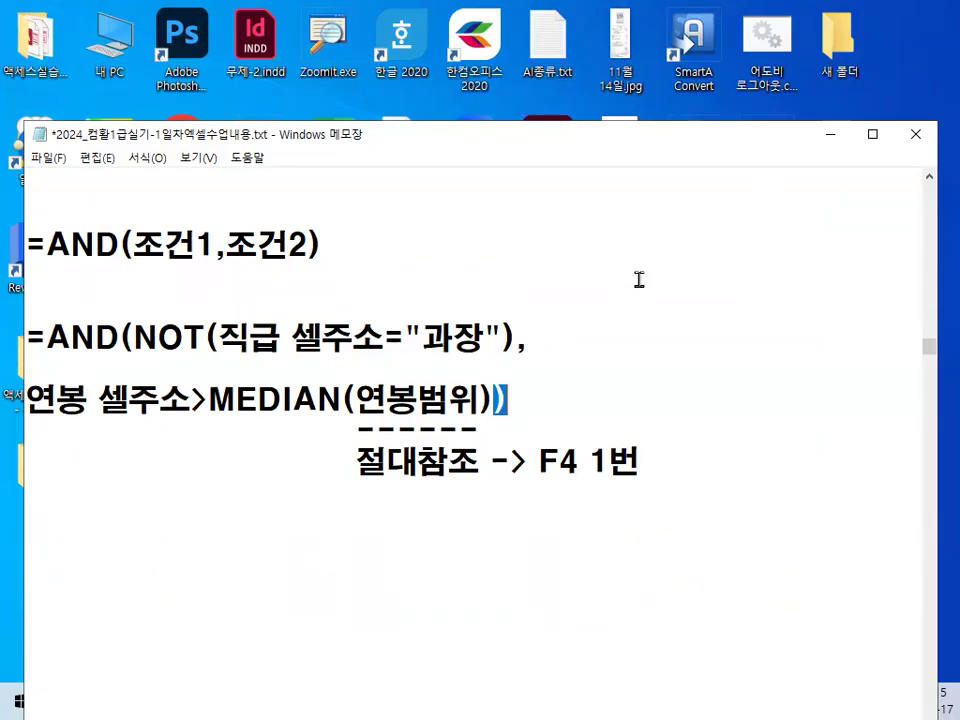
Highlight the AND(NOT(…),…MEDIAN(…)) lines in the notes, and switch to the Excel workbook 완전정복01_문제.xlsm.
{"action": "left_click_drag", "start_coordinate": [33, 336], "coordinate": [686, 474]}
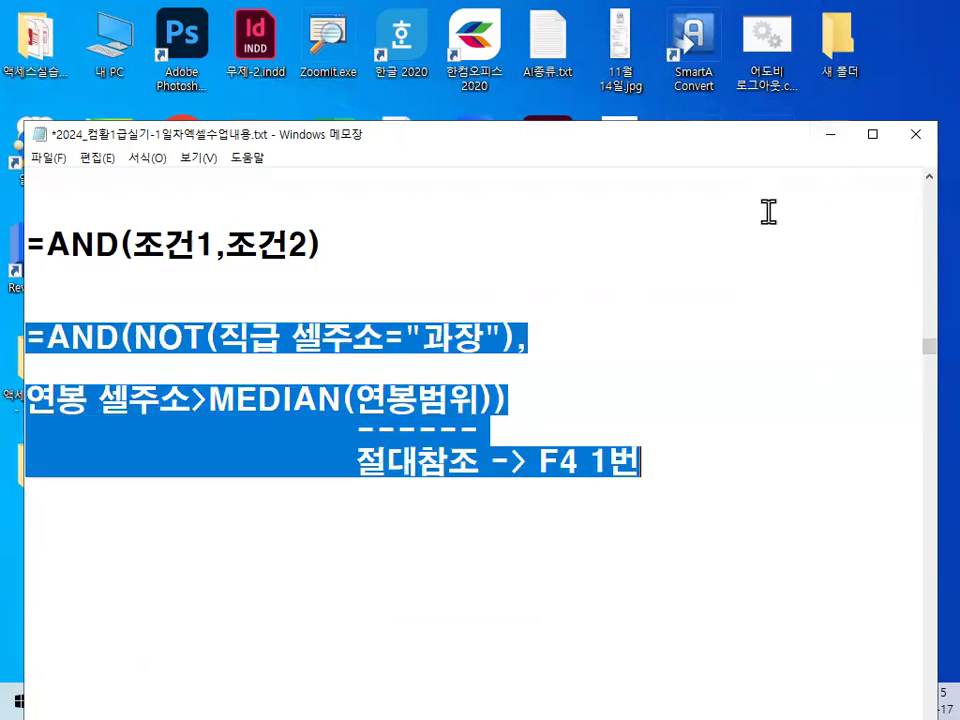
{"action": "left_click", "coordinate": [830, 141]}
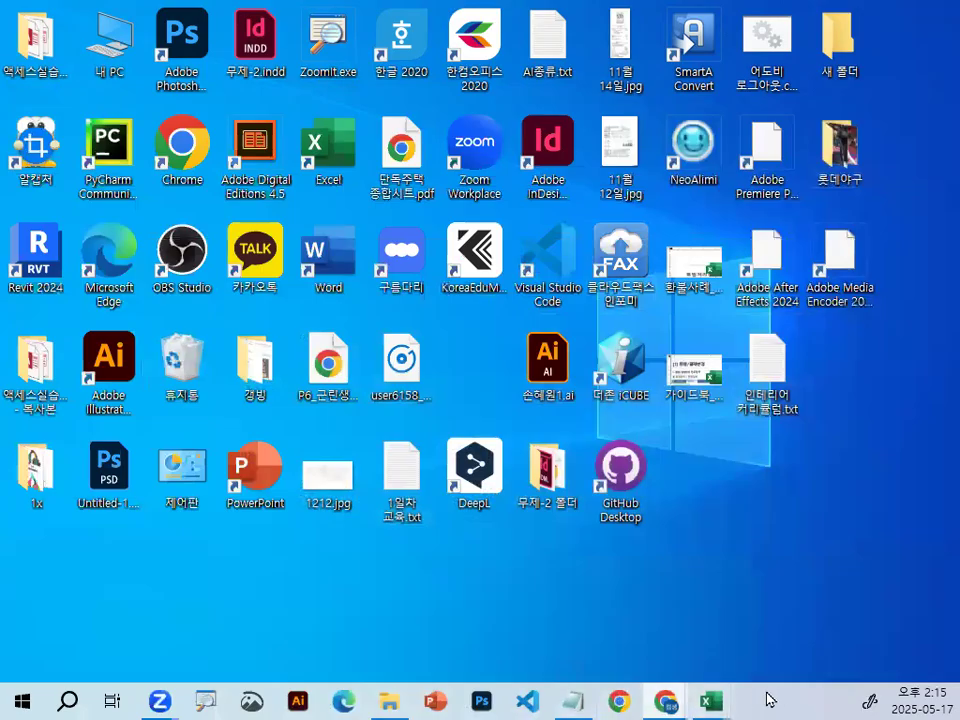
{"action": "mouse_move", "coordinate": [712, 700]}
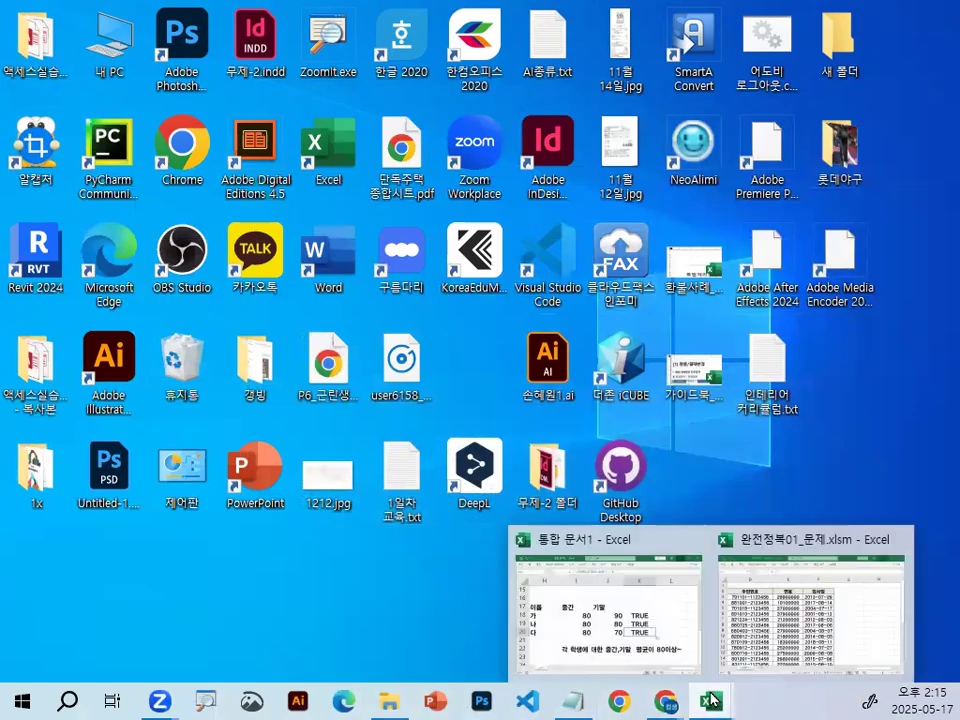
{"action": "left_click", "coordinate": [789, 617]}
Enter the criteria heading 조건 in cell H2, and widen column F to fit the 입사일 dates.
{"action": "left_click", "coordinate": [634, 296]}
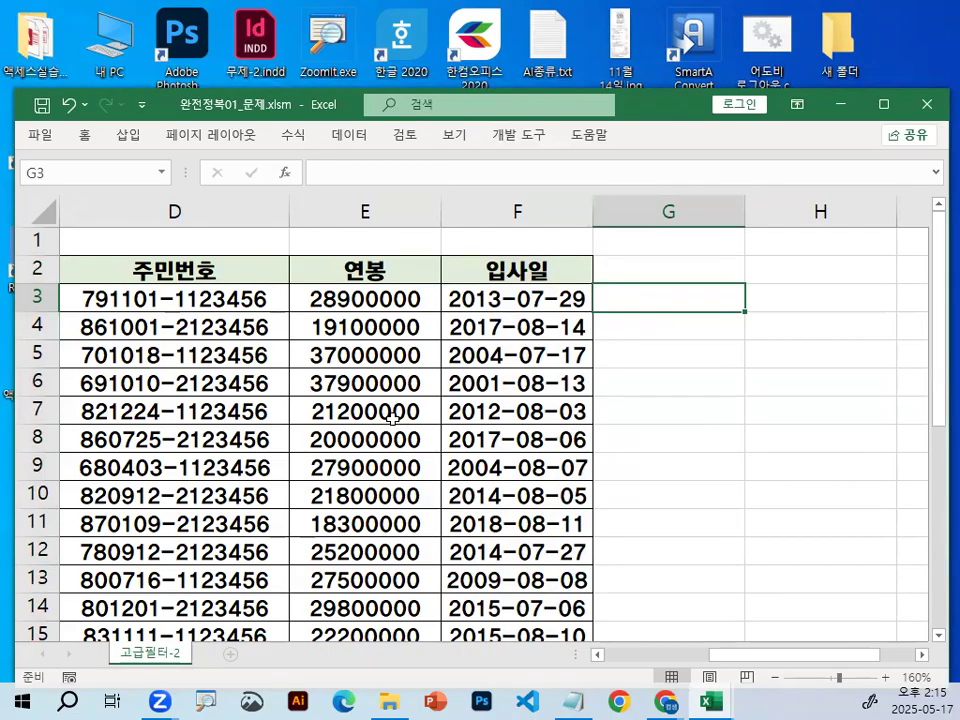
{"action": "left_click", "coordinate": [803, 264]}
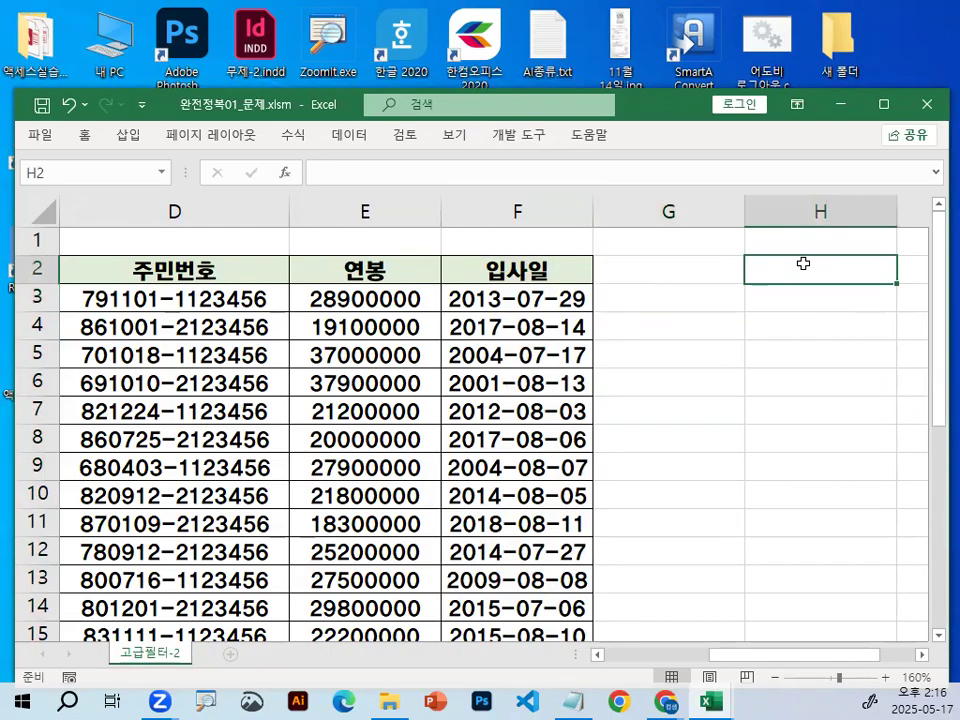
{"action": "left_click", "coordinate": [926, 657]}
{"action": "left_click", "coordinate": [926, 657]}
{"action": "type", "text": "WHRJS"}
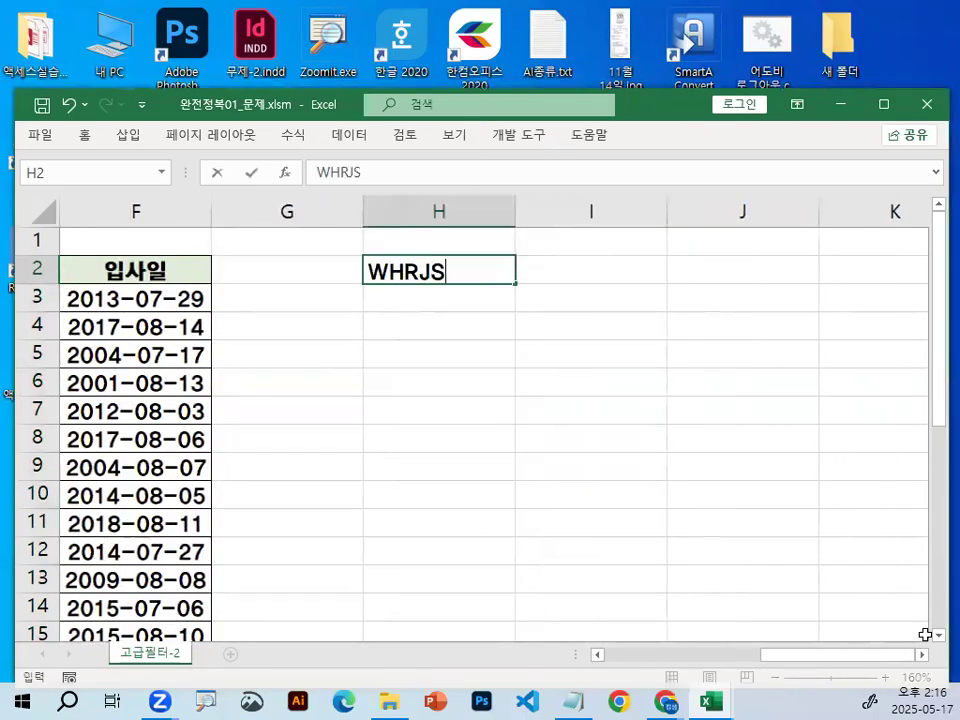
{"action": "key", "text": "BackSpace"}
{"action": "key", "text": "BackSpace"}
{"action": "key", "text": "BackSpace"}
{"action": "key", "text": "BackSpace"}
{"action": "key", "text": "BackSpace"}
{"action": "type", "text": "조건"}
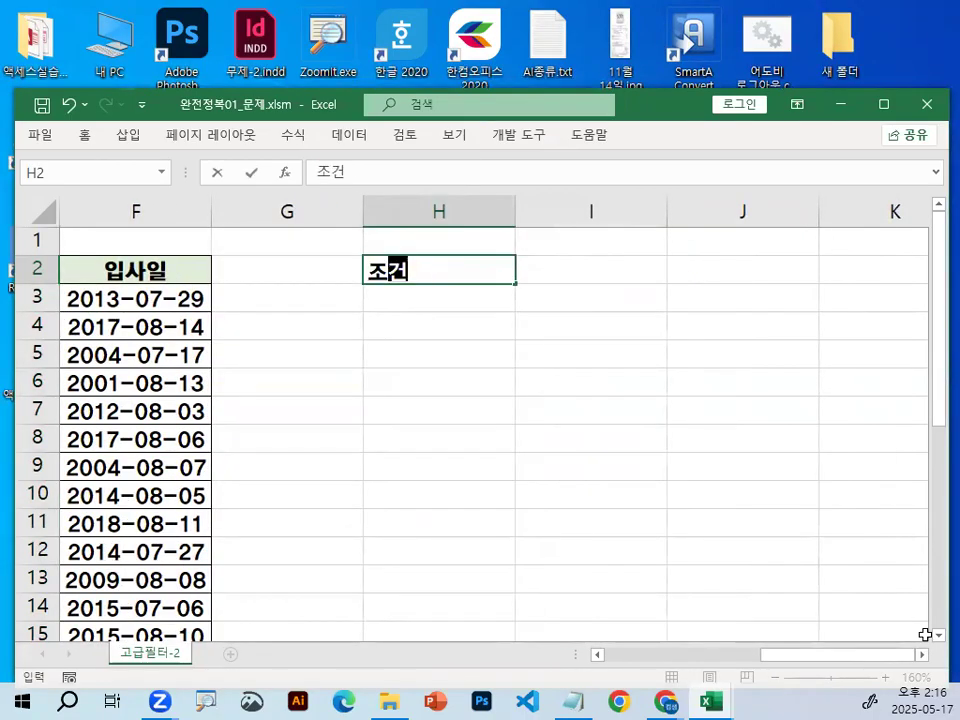
{"action": "key", "text": "Return"}
{"action": "scroll", "coordinate": [407, 270], "scroll_direction": "up", "scroll_amount": 3}
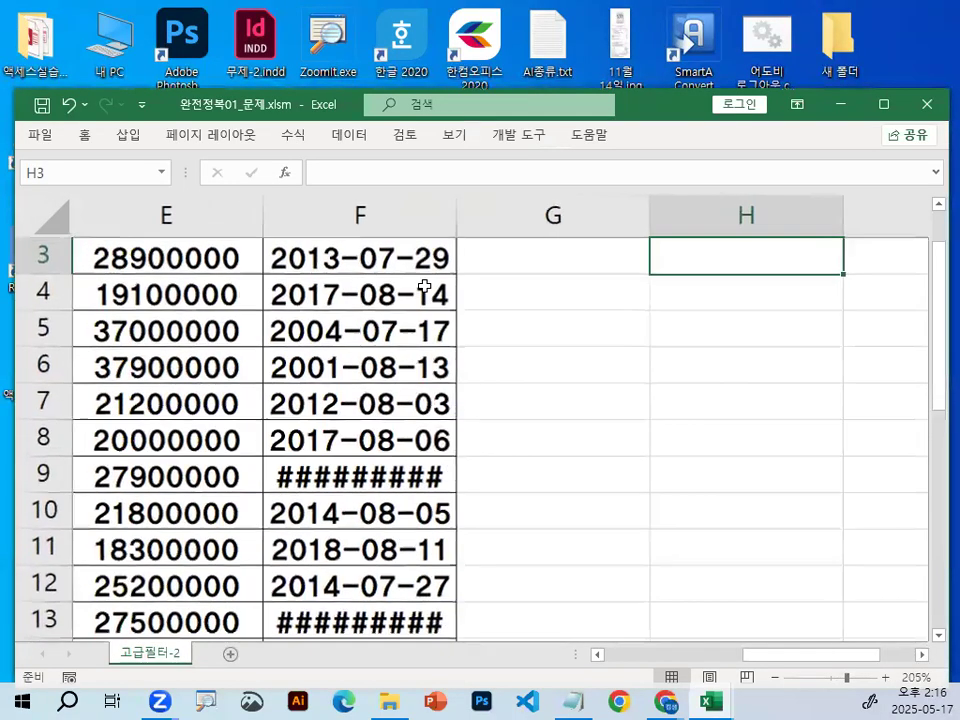
{"action": "left_click_drag", "start_coordinate": [466, 220], "coordinate": [506, 218]}
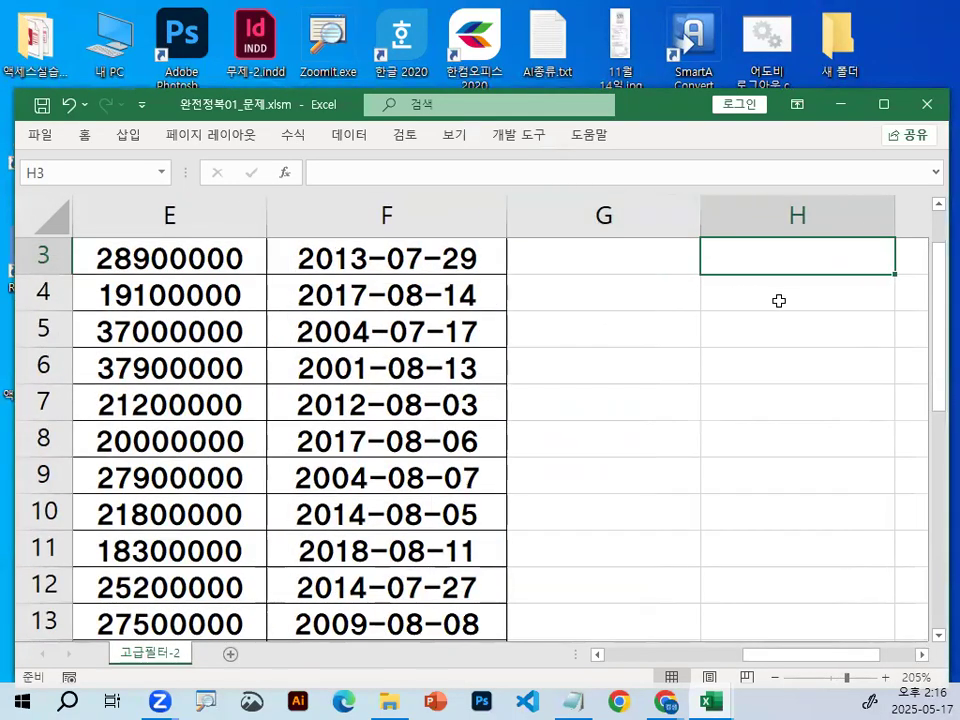
Start the criteria formula in H3, below the 조건 heading, with =AND(NOT(.
{"action": "left_click", "coordinate": [778, 300]}
{"action": "left_click", "coordinate": [920, 655]}
{"action": "scroll", "coordinate": [482, 368], "scroll_direction": "up", "scroll_amount": 1}
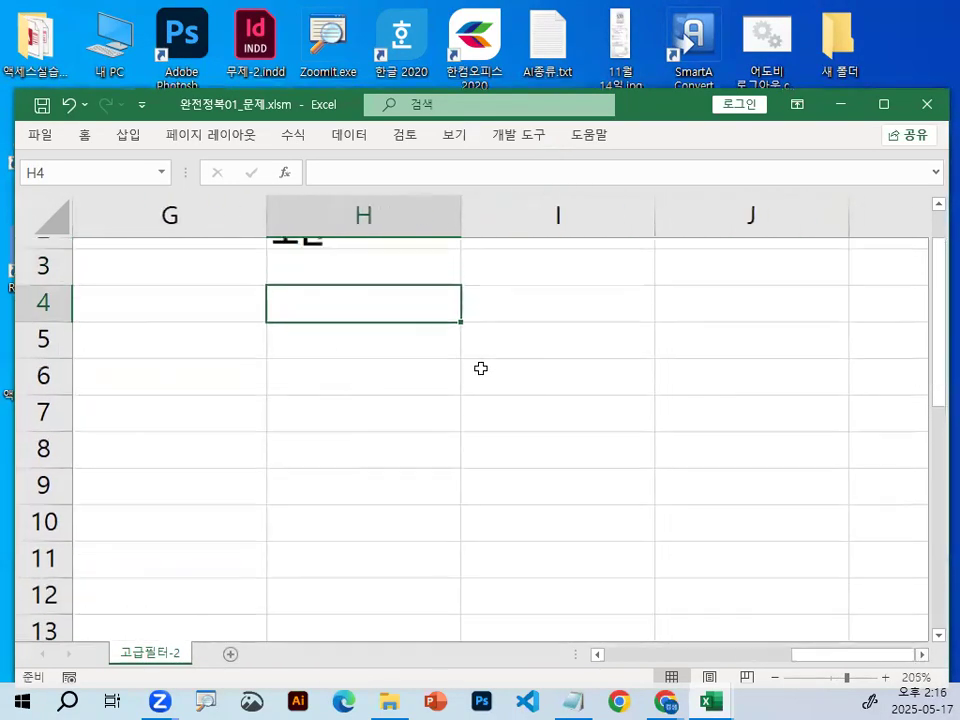
{"action": "left_click", "coordinate": [385, 340]}
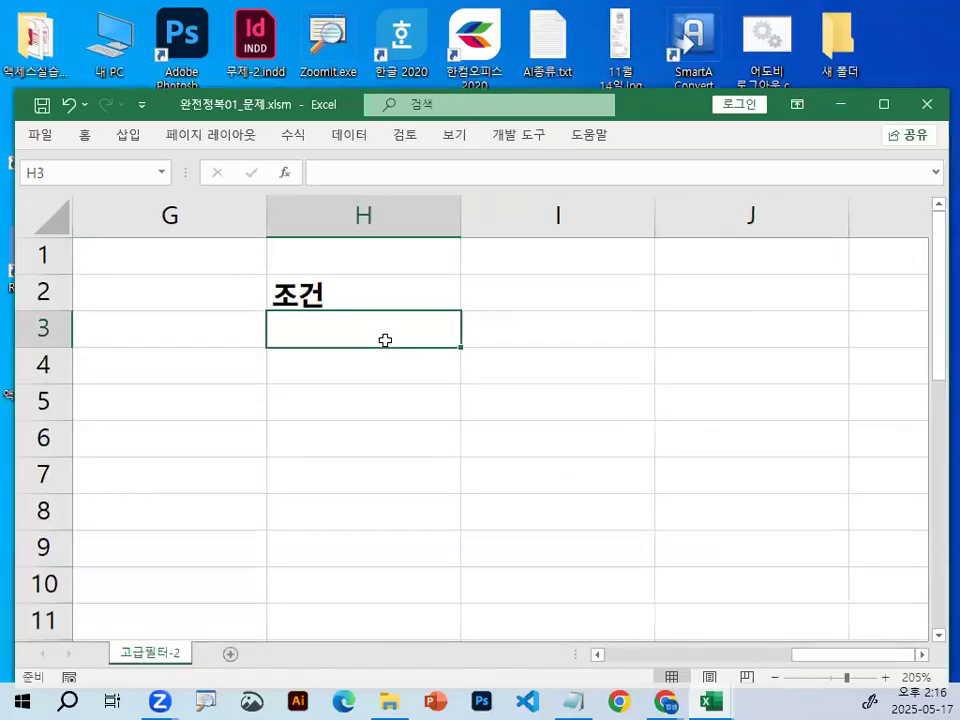
{"action": "type", "text": "="}
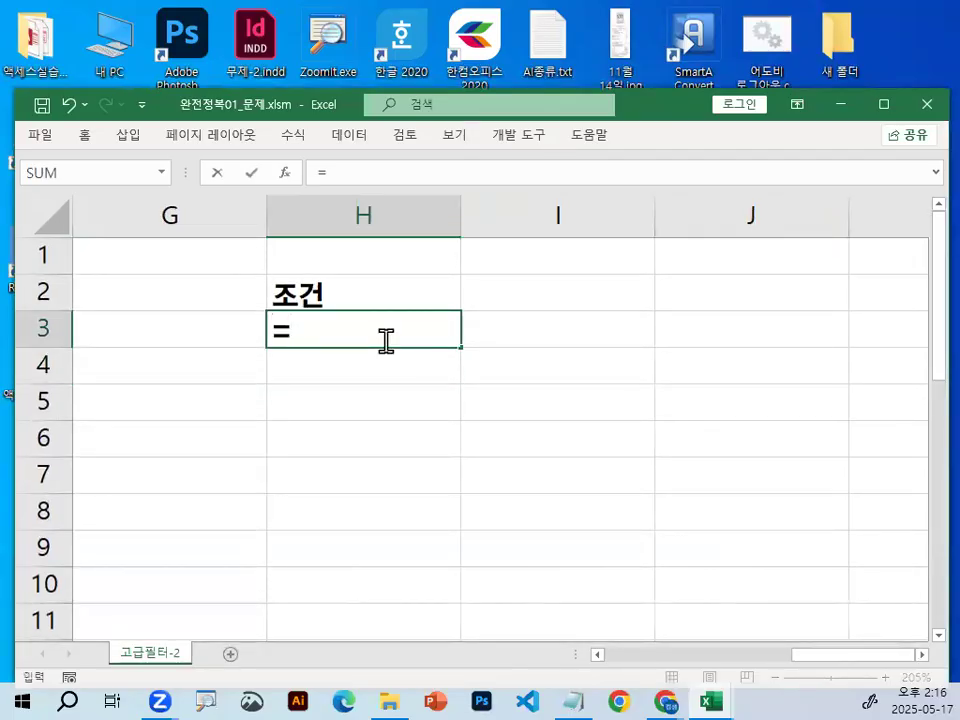
{"action": "type", "text": "뭉"}
{"action": "key", "text": "BackSpace"}
{"action": "key", "text": "BackSpace"}
{"action": "key", "text": "BackSpace"}
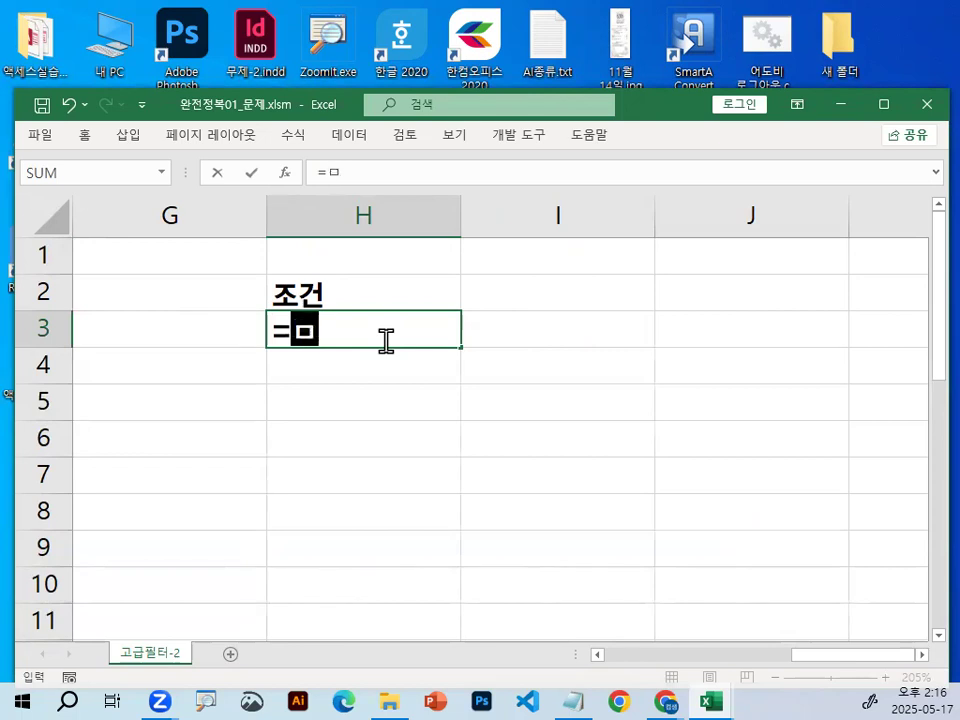
{"action": "key", "text": "Hangul"}
{"action": "type", "text": "AND("}
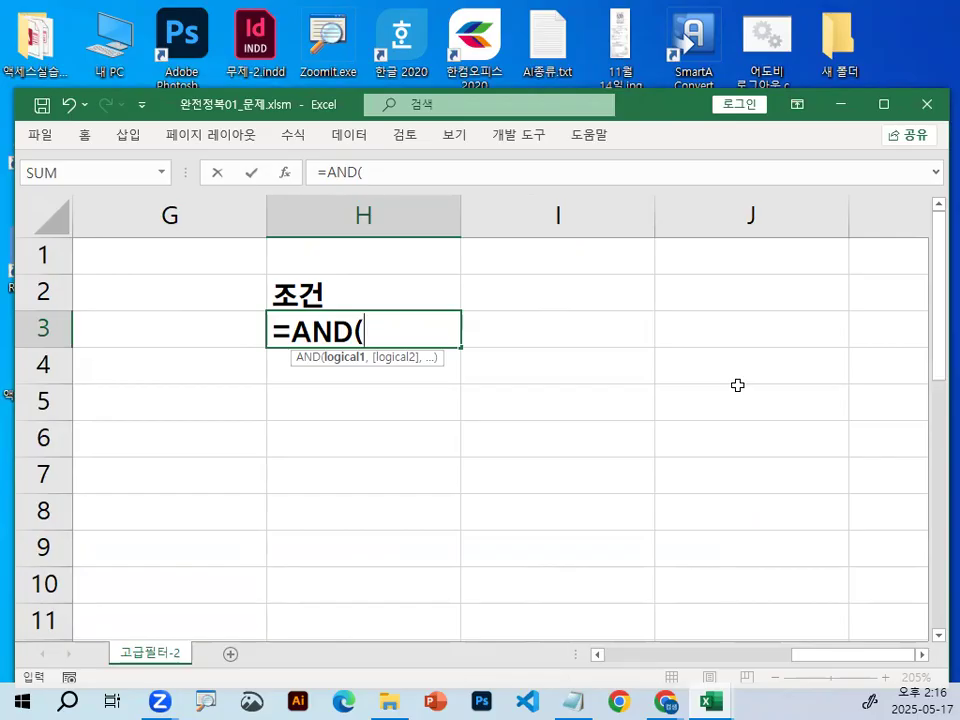
{"action": "type", "text": "NOT"}
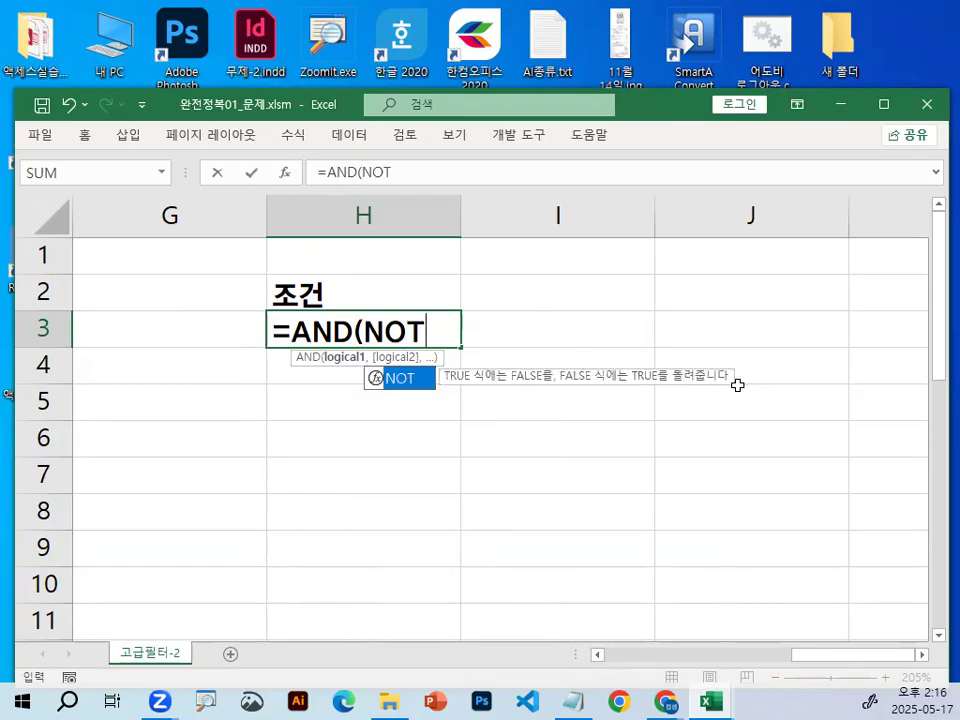
{"action": "type", "text": "("}
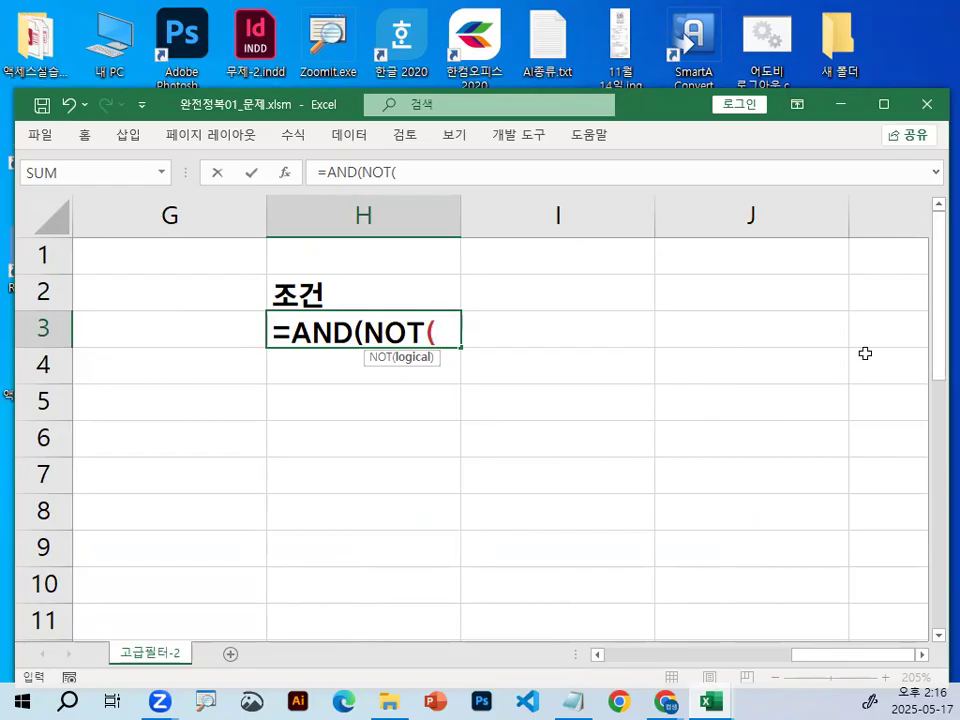
Magnify the formula in H3, circle NOT in red, and clear the magnified drawing.
{"action": "key", "text": "ctrl+1"}
{"action": "left_click", "coordinate": [433, 315]}
{"action": "mouse_move", "coordinate": [457, 320]}
{"action": "left_mouse_down"}
{"action": "mouse_move", "coordinate": [386, 354]}
{"action": "mouse_move", "coordinate": [460, 328]}
{"action": "left_mouse_up"}
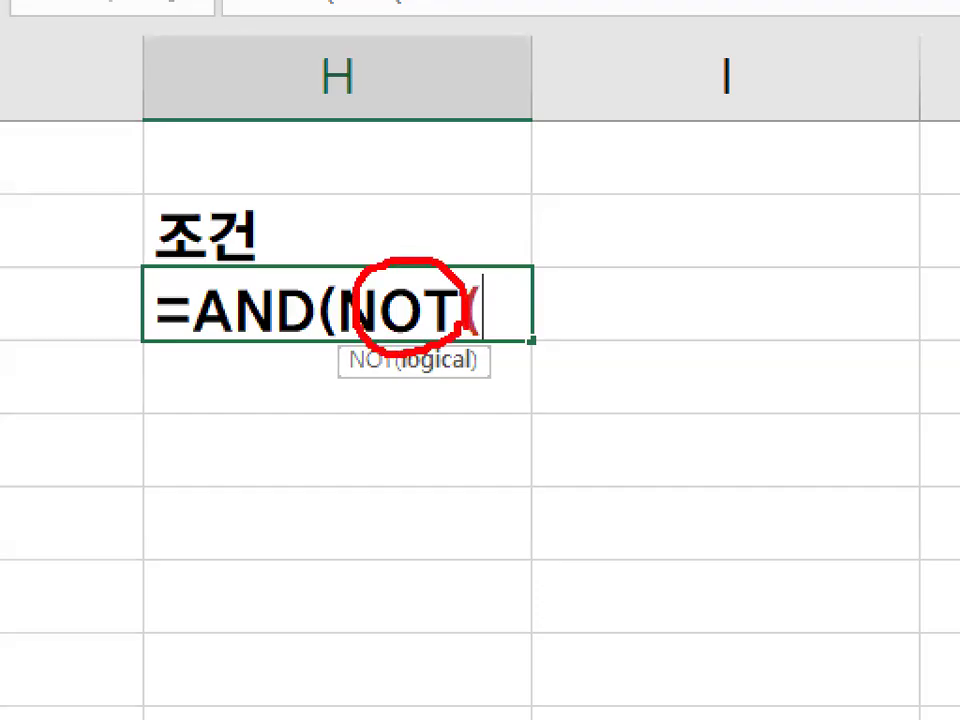
{"action": "key", "text": "Escape"}
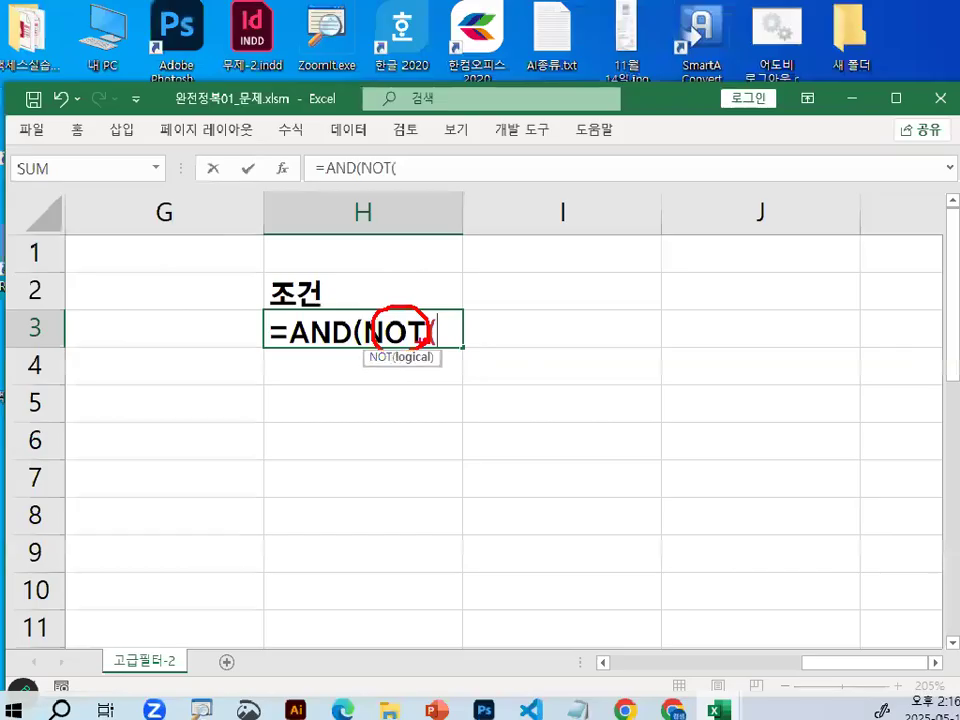
Reference cell C3, the first 직급 value, inside NOT in the H3 formula, and briefly mark it on the magnified screen.
{"action": "left_click_drag", "start_coordinate": [857, 659], "coordinate": [675, 686]}
{"action": "left_click", "coordinate": [550, 330]}
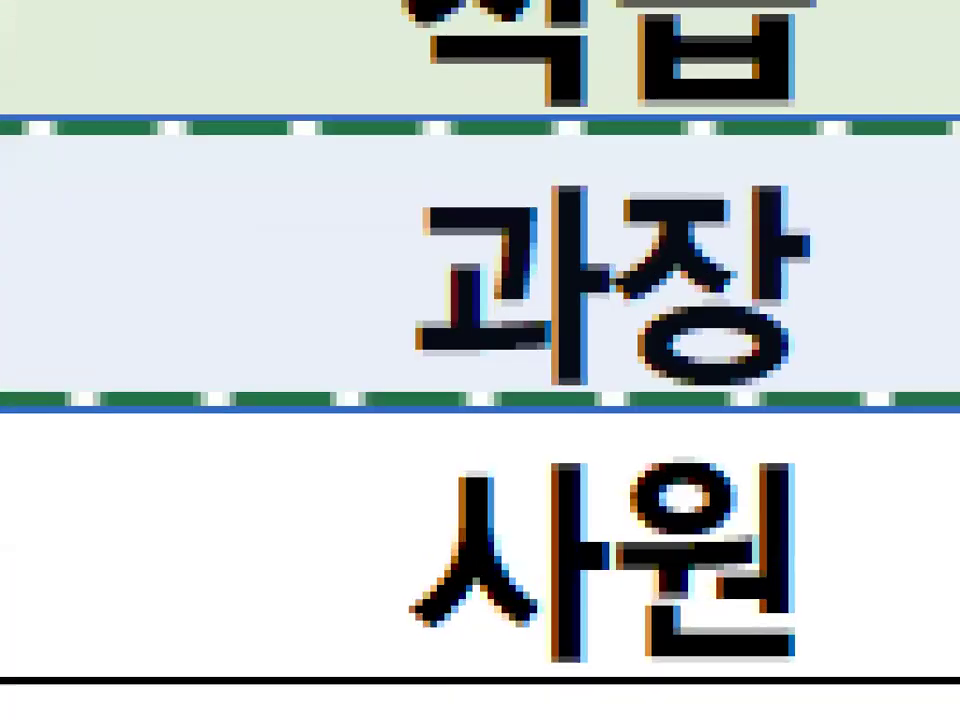
{"action": "left_click", "coordinate": [626, 318]}
{"action": "mouse_move", "coordinate": [836, 348]}
{"action": "left_mouse_down"}
{"action": "mouse_move", "coordinate": [446, 411]}
{"action": "mouse_move", "coordinate": [681, 283]}
{"action": "left_mouse_up"}
{"action": "key", "text": "Escape"}
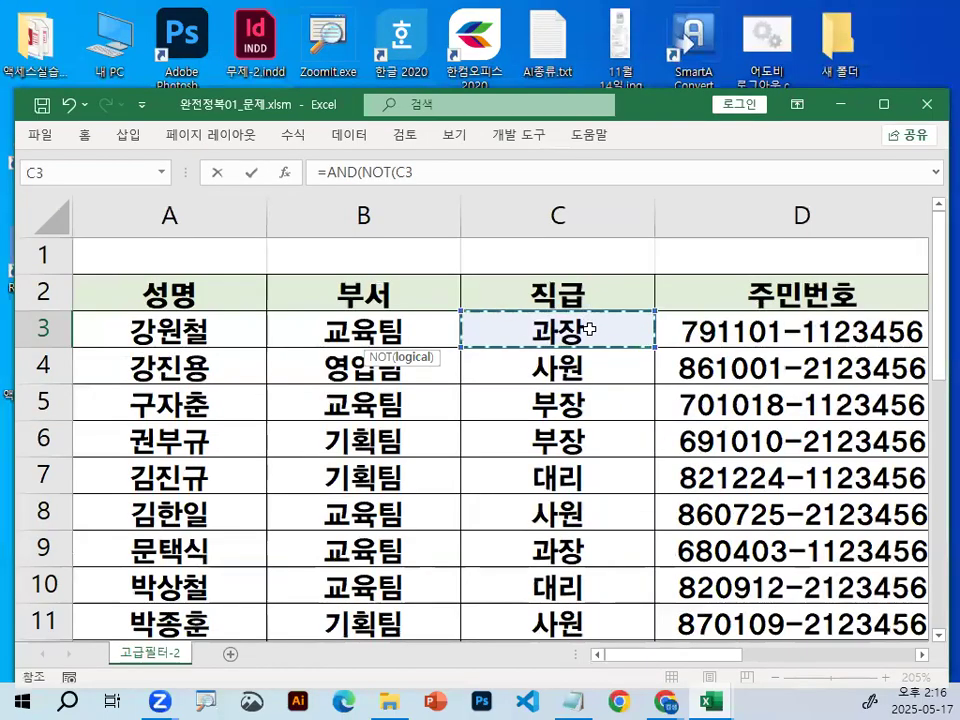
Complete the NOT condition in H3 as C3="과장" and close its parenthesis.
{"action": "left_click", "coordinate": [918, 655]}
{"action": "left_click", "coordinate": [919, 656]}
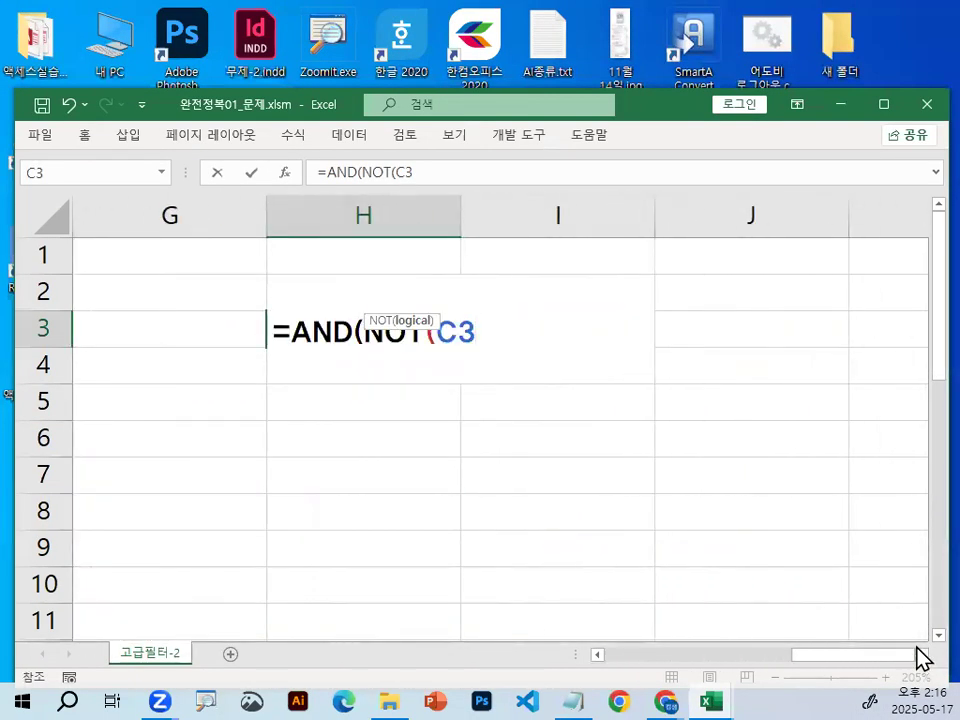
{"action": "type", "text": "=\"RHK"}
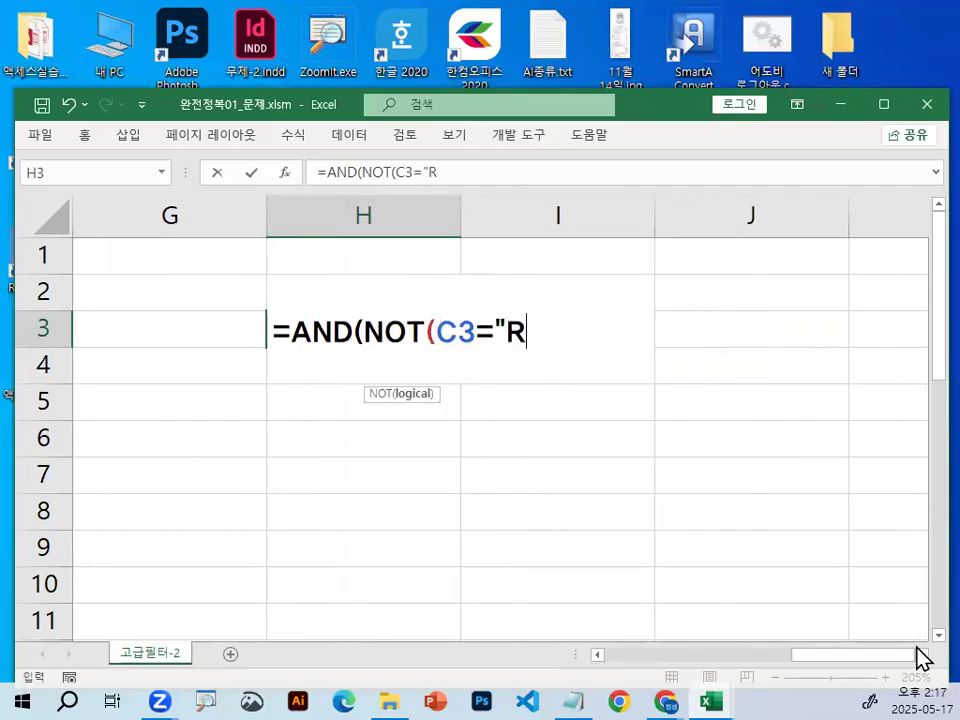
{"action": "key", "text": "BackSpace"}
{"action": "key", "text": "BackSpace"}
{"action": "key", "text": "BackSpace"}
{"action": "key", "text": "Hangul"}
{"action": "type", "text": "고과장\""}
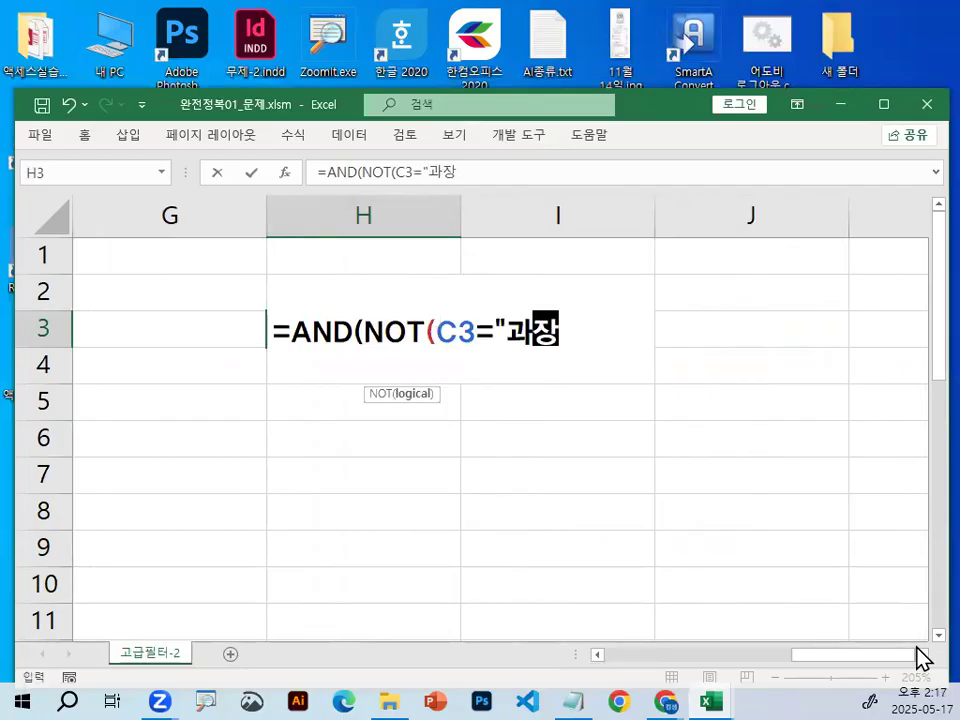
{"action": "type", "text": ")"}
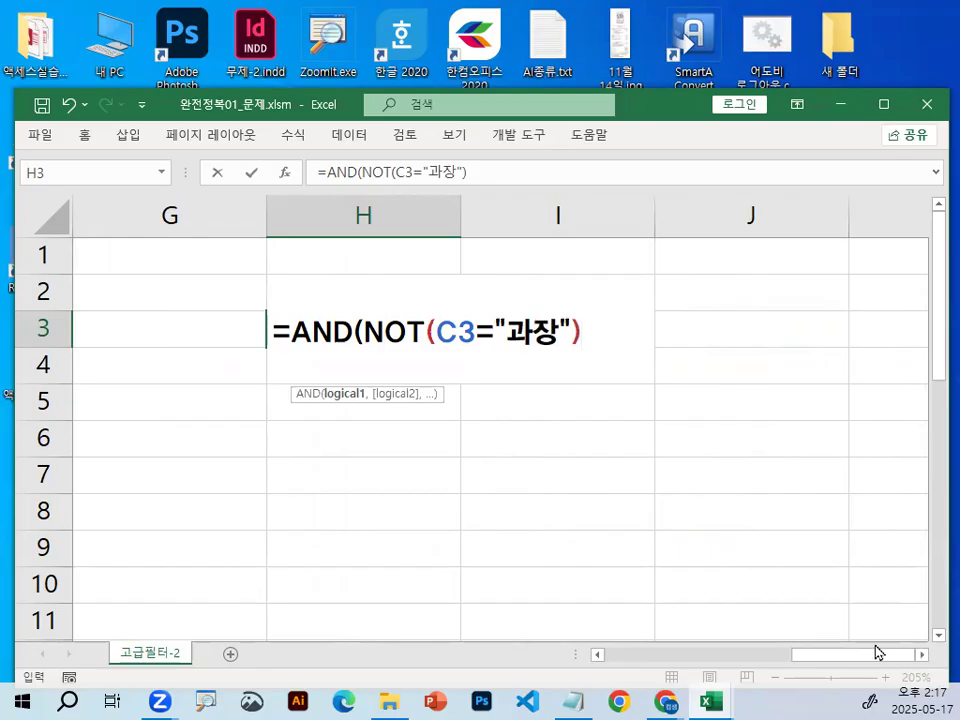
Underline C3="과장" and circle NOT and the equals sign in red, and clear the drawing.
{"action": "key", "text": "ctrl+alt+g"}
{"action": "left_click_drag", "start_coordinate": [449, 351], "coordinate": [557, 351]}
{"action": "left_click_drag", "start_coordinate": [420, 307], "coordinate": [428, 333]}
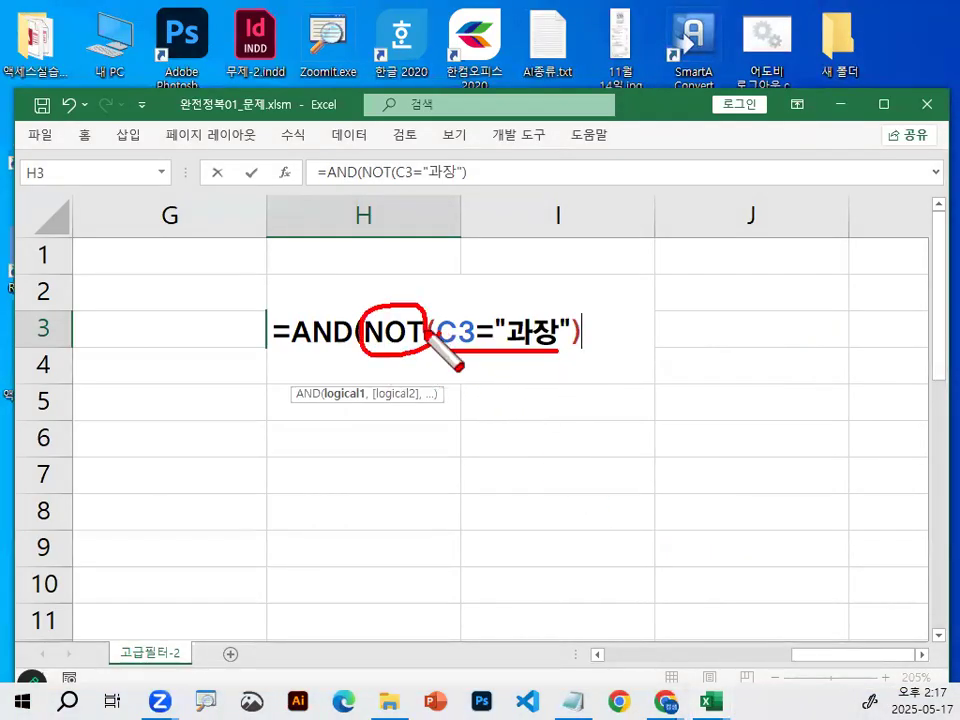
{"action": "mouse_move", "coordinate": [492, 345]}
{"action": "left_mouse_down"}
{"action": "mouse_move", "coordinate": [491, 321]}
{"action": "mouse_move", "coordinate": [497, 343]}
{"action": "left_mouse_up"}
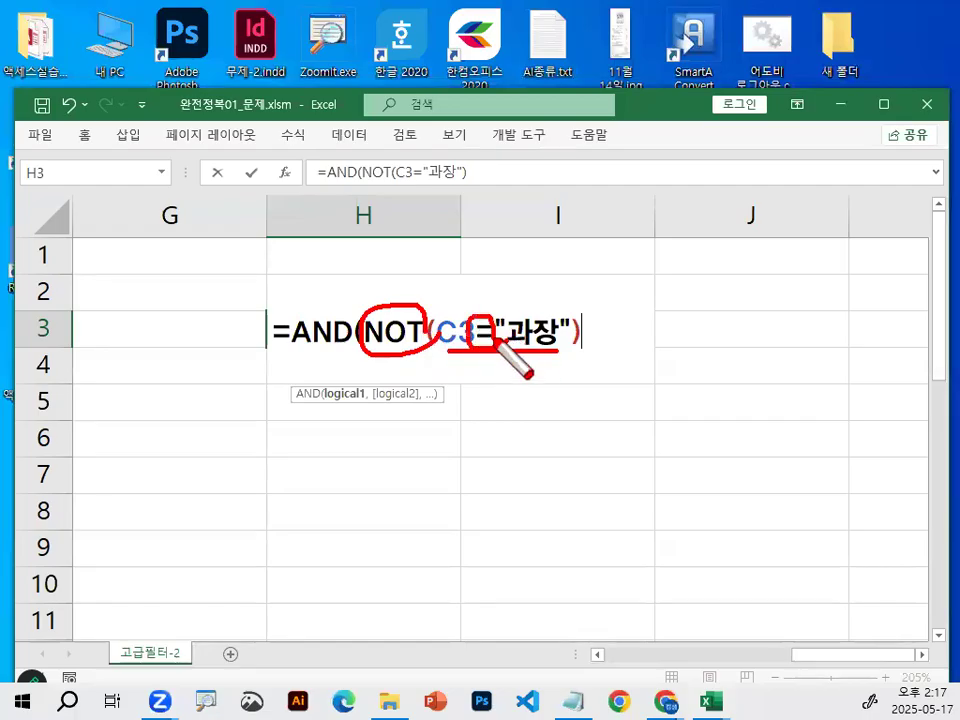
{"action": "left_click_drag", "start_coordinate": [369, 262], "coordinate": [407, 243]}
{"action": "key", "text": "Escape"}
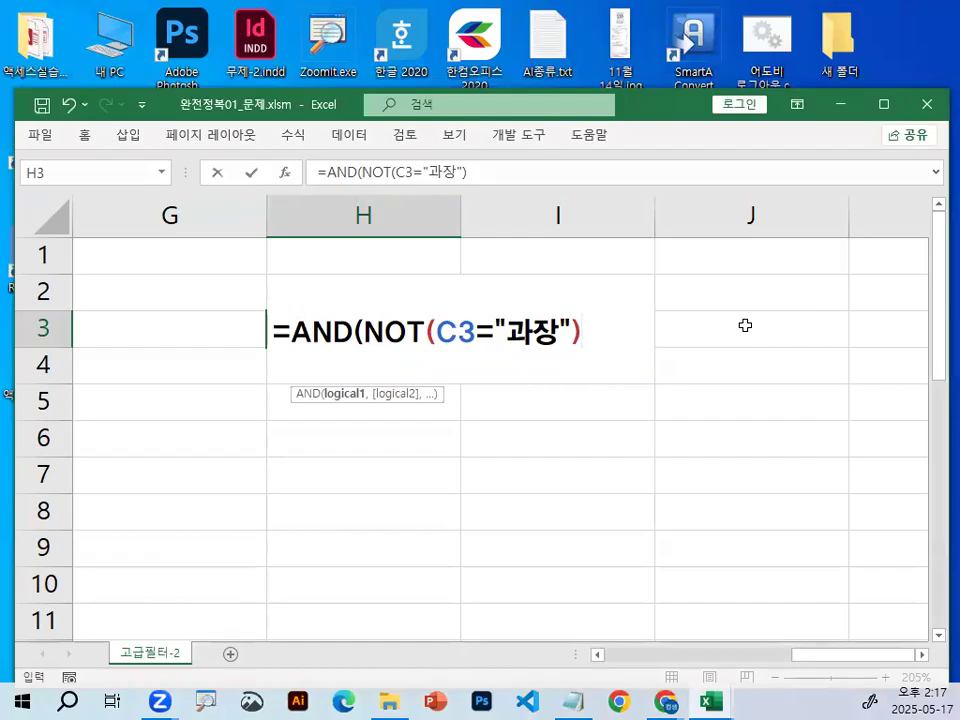
Start the second AND condition with a reference to E3, the first 연봉 value.
{"action": "type", "text": ","}
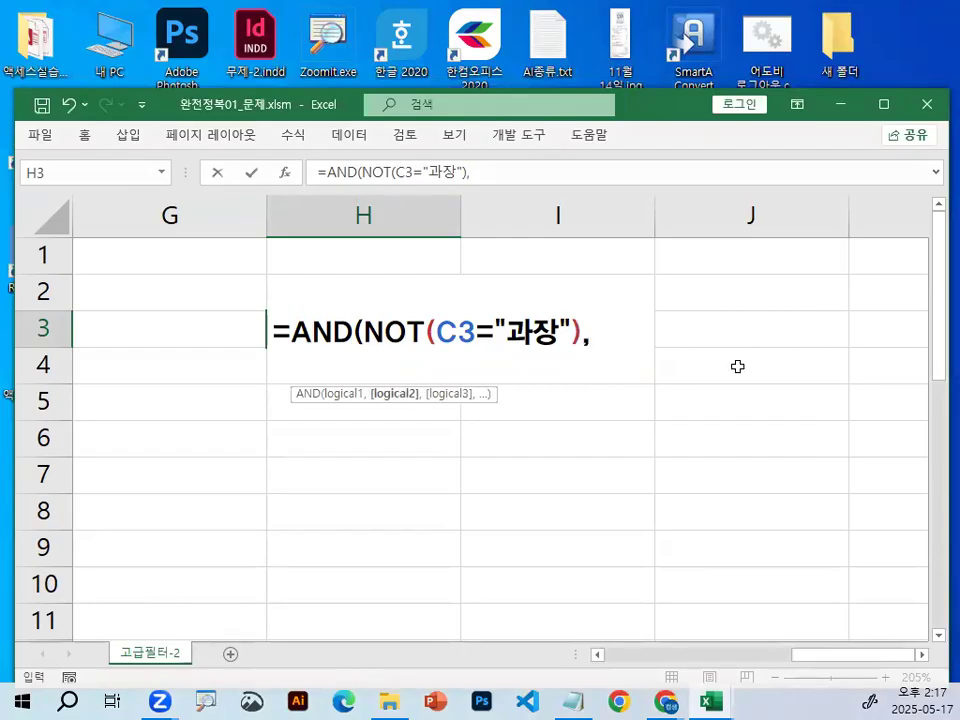
{"action": "left_click_drag", "start_coordinate": [888, 656], "coordinate": [804, 667]}
{"action": "left_click", "coordinate": [152, 330]}
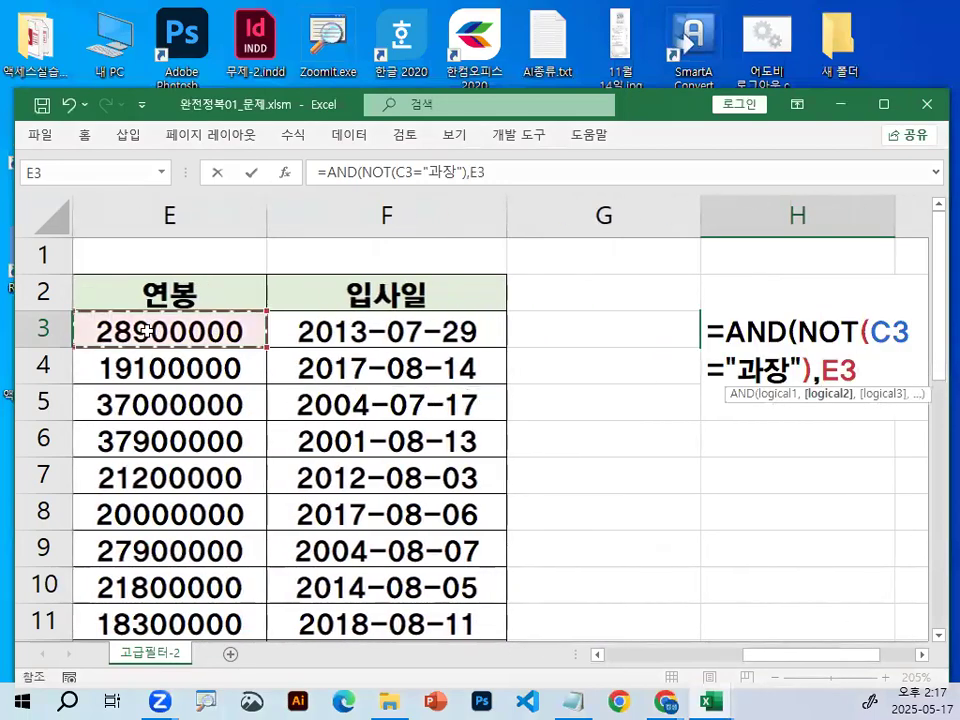
Magnify the 연봉 column twice, circle the E3 value in red, and clear each drawing.
{"action": "key", "text": "ctrl+1"}
{"action": "left_click", "coordinate": [117, 334]}
{"action": "mouse_move", "coordinate": [372, 316]}
{"action": "left_mouse_down"}
{"action": "mouse_move", "coordinate": [300, 272]}
{"action": "mouse_move", "coordinate": [345, 318]}
{"action": "left_mouse_up"}
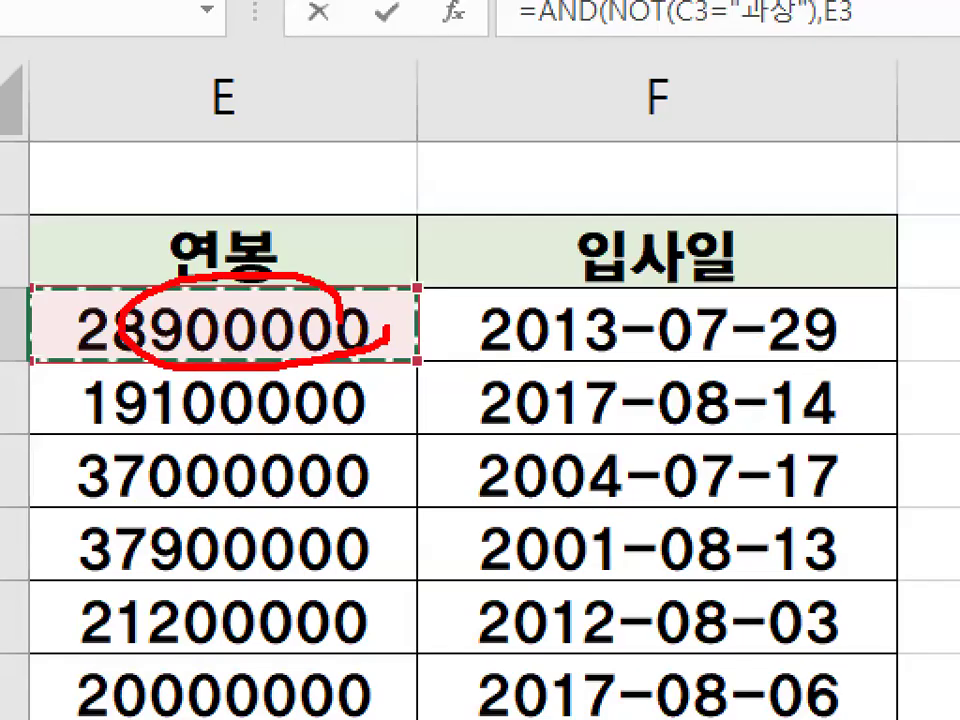
{"action": "key", "text": "Escape"}
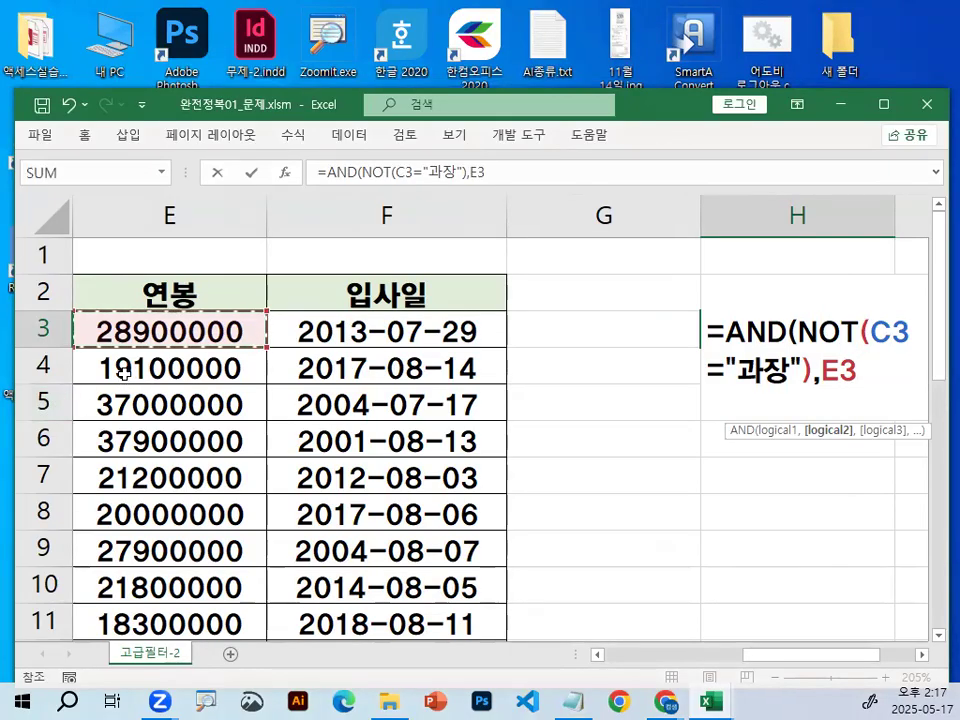
{"action": "key", "text": "ctrl+1"}
{"action": "left_click", "coordinate": [325, 277]}
{"action": "mouse_move", "coordinate": [406, 293]}
{"action": "left_mouse_down"}
{"action": "mouse_move", "coordinate": [352, 346]}
{"action": "mouse_move", "coordinate": [352, 328]}
{"action": "left_mouse_up"}
{"action": "key", "text": "Escape"}
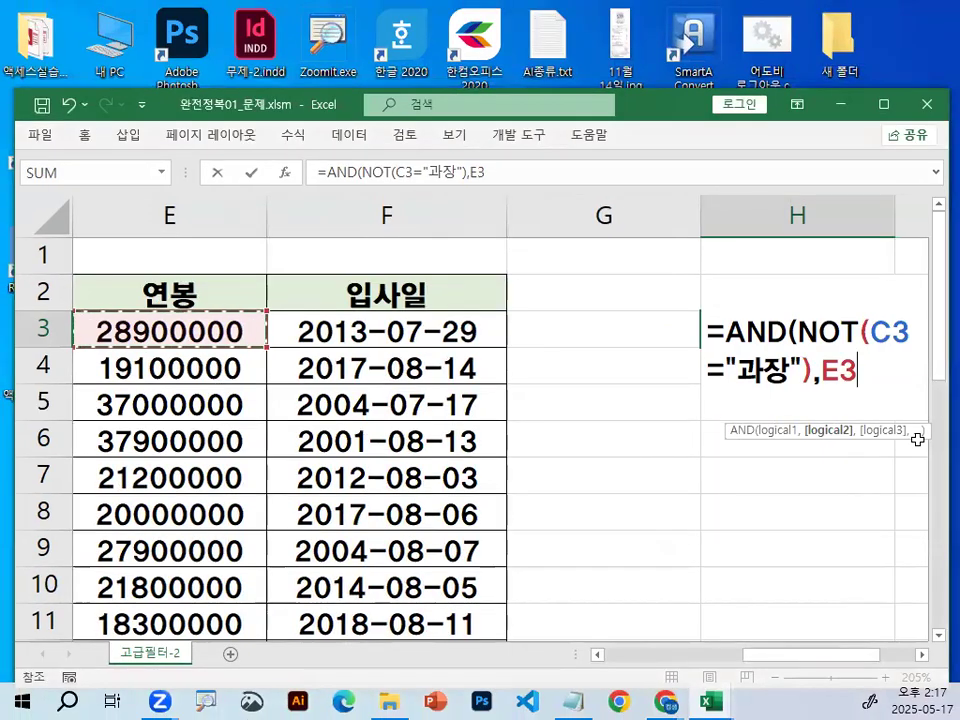
Add a greater-than sign after E3, and circle the empty spot following it in red on the magnified screen.
{"action": "type", "text": ">"}
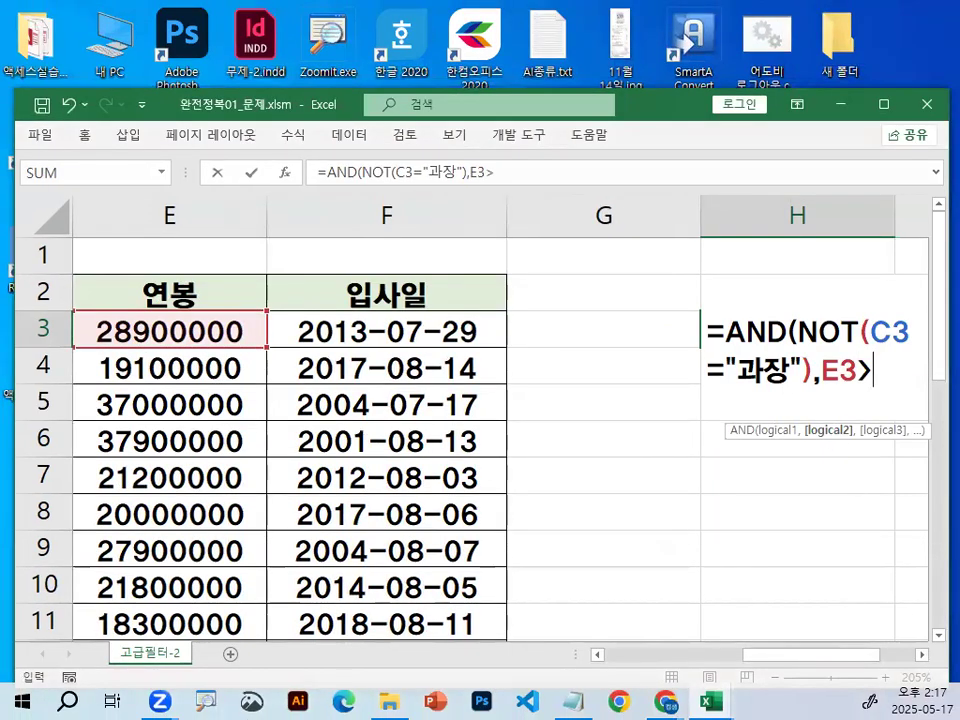
{"action": "left_click", "coordinate": [923, 655]}
{"action": "left_click", "coordinate": [923, 655]}
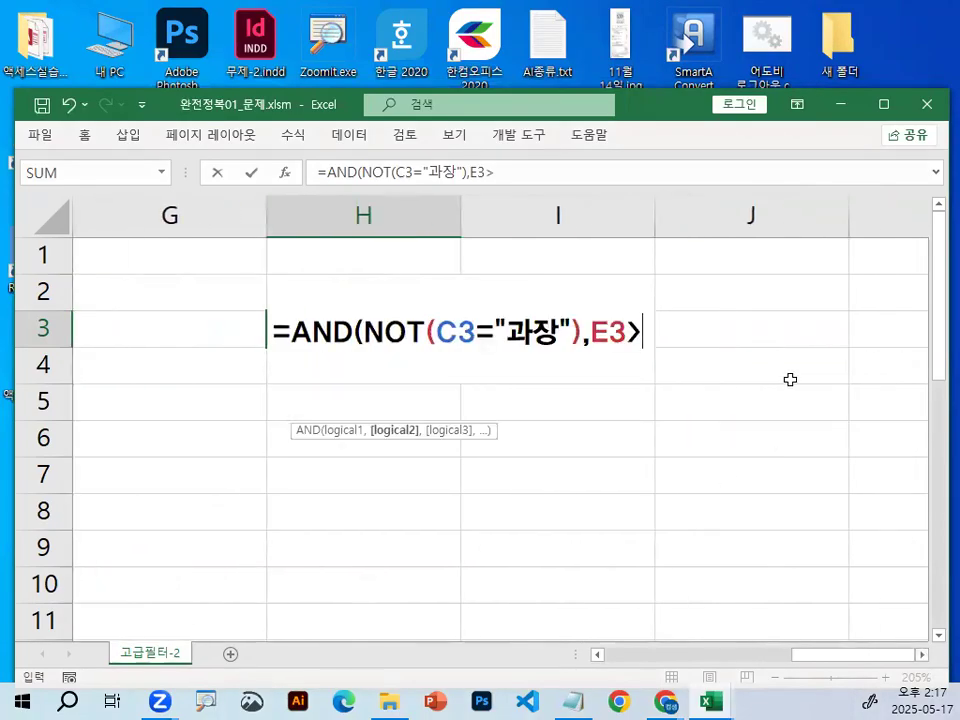
{"action": "left_click_drag", "start_coordinate": [727, 332], "coordinate": [709, 334]}
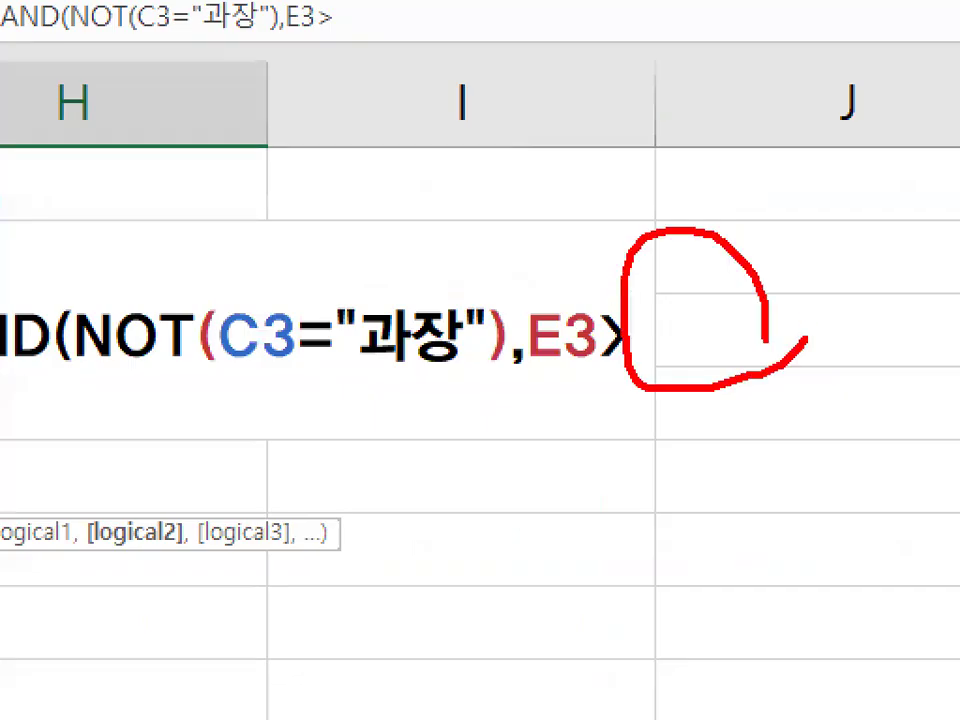
{"action": "key", "text": "Escape"}
Begin the function name with ME after E3>, and circle the suggested MEDIAN function in red on the magnified screen.
{"action": "type", "text": "ㅡ"}
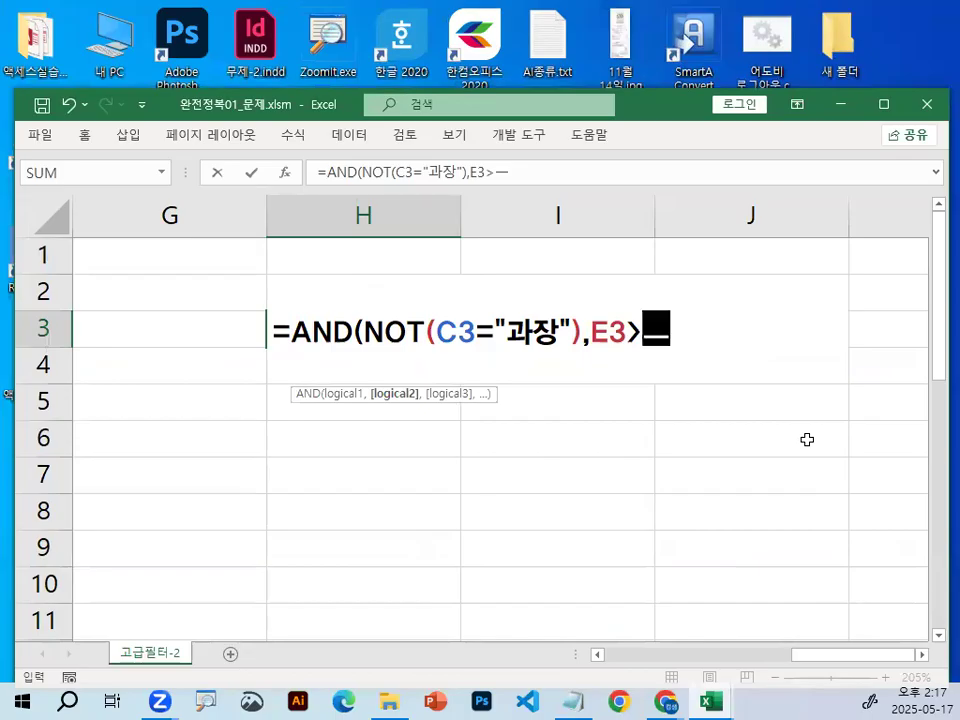
{"action": "key", "text": "BackSpace"}
{"action": "type", "text": "ME"}
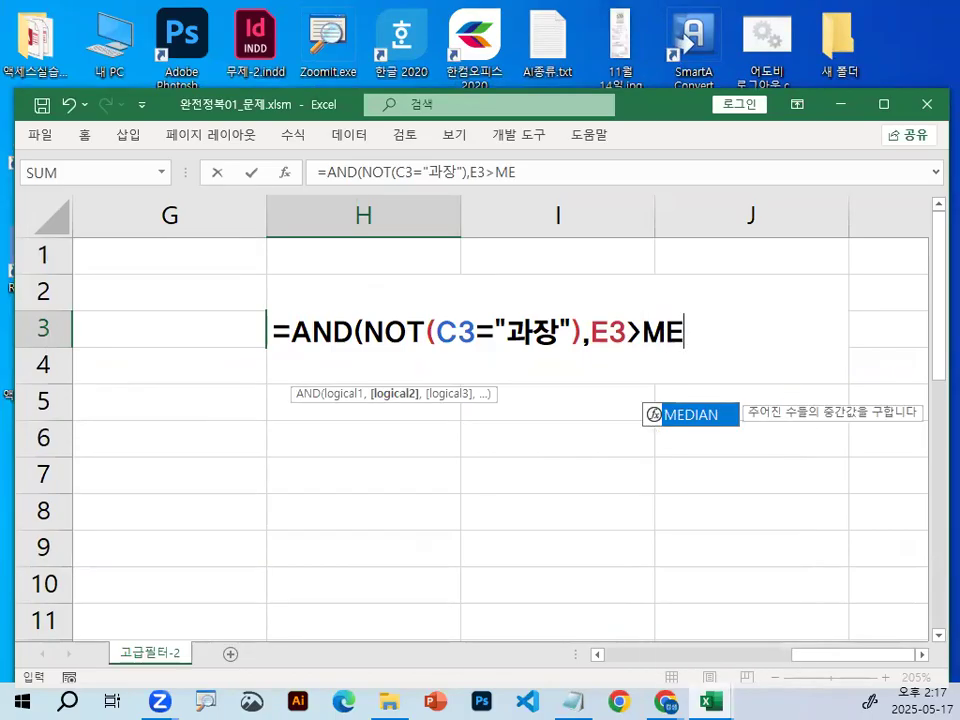
{"action": "key", "text": "ctrl+1"}
{"action": "left_click", "coordinate": [691, 338]}
{"action": "mouse_move", "coordinate": [771, 483]}
{"action": "left_mouse_down"}
{"action": "mouse_move", "coordinate": [643, 525]}
{"action": "mouse_move", "coordinate": [724, 461]}
{"action": "mouse_move", "coordinate": [742, 478]}
{"action": "left_mouse_up"}
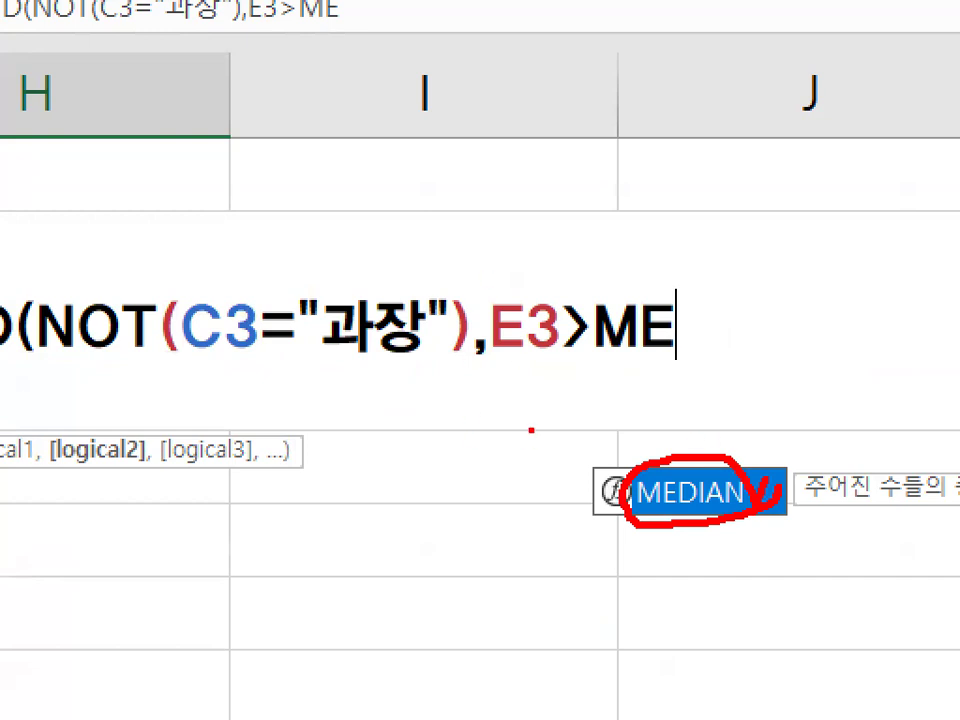
{"action": "key", "text": "Escape"}
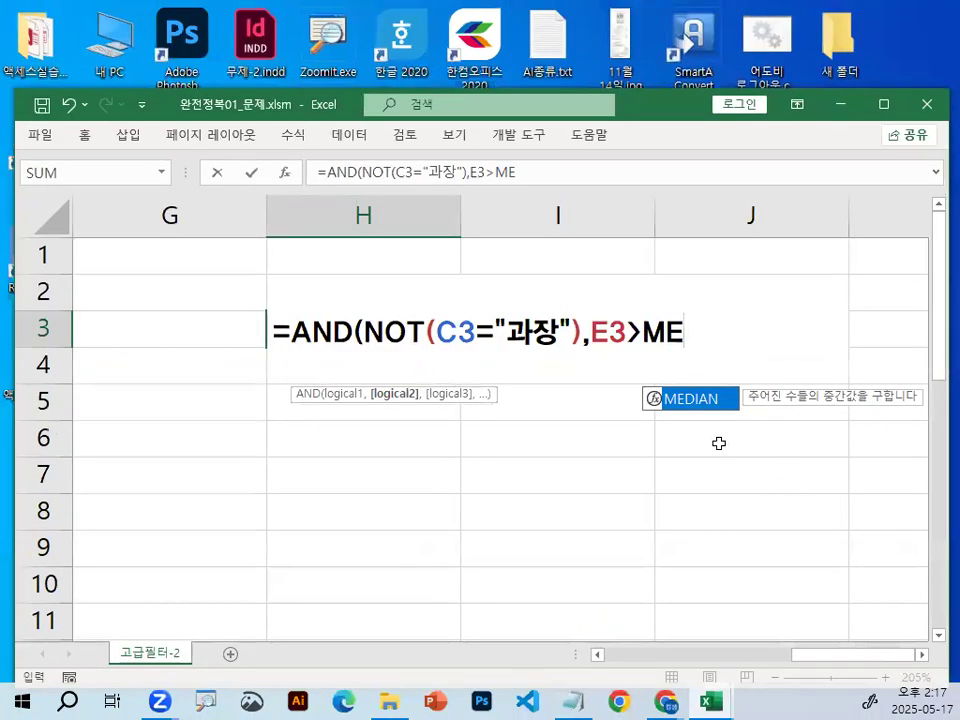
Clear the partial ME and insert the MEDIAN function after E3> in the H3 formula.
{"action": "key", "text": "Return"}
{"action": "left_click", "coordinate": [499, 398]}
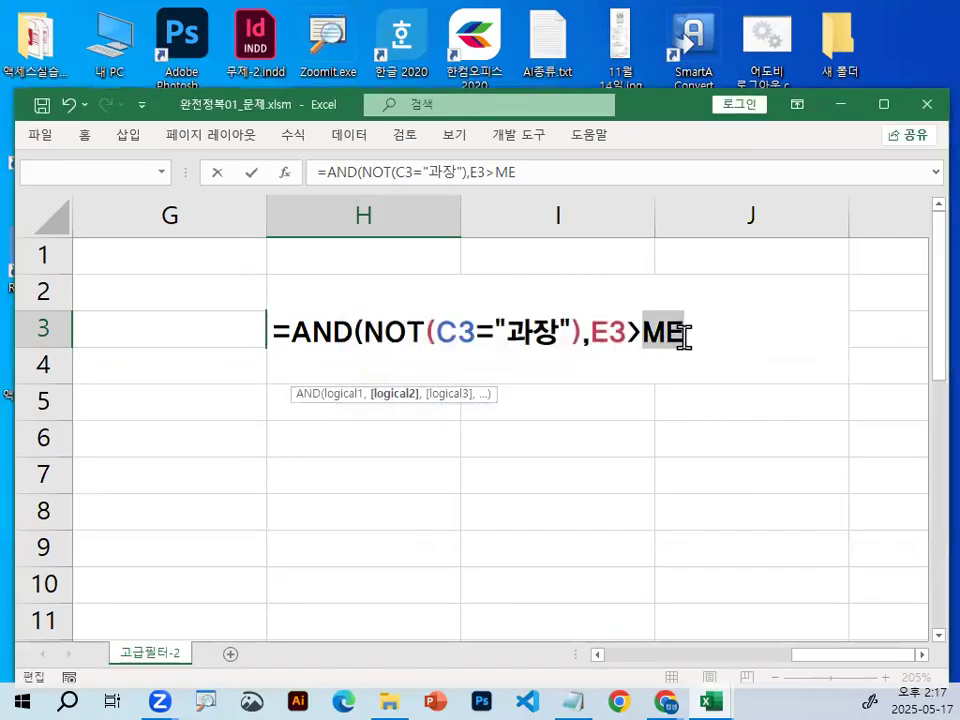
{"action": "key", "text": "BackSpace"}
{"action": "key", "text": "BackSpace"}
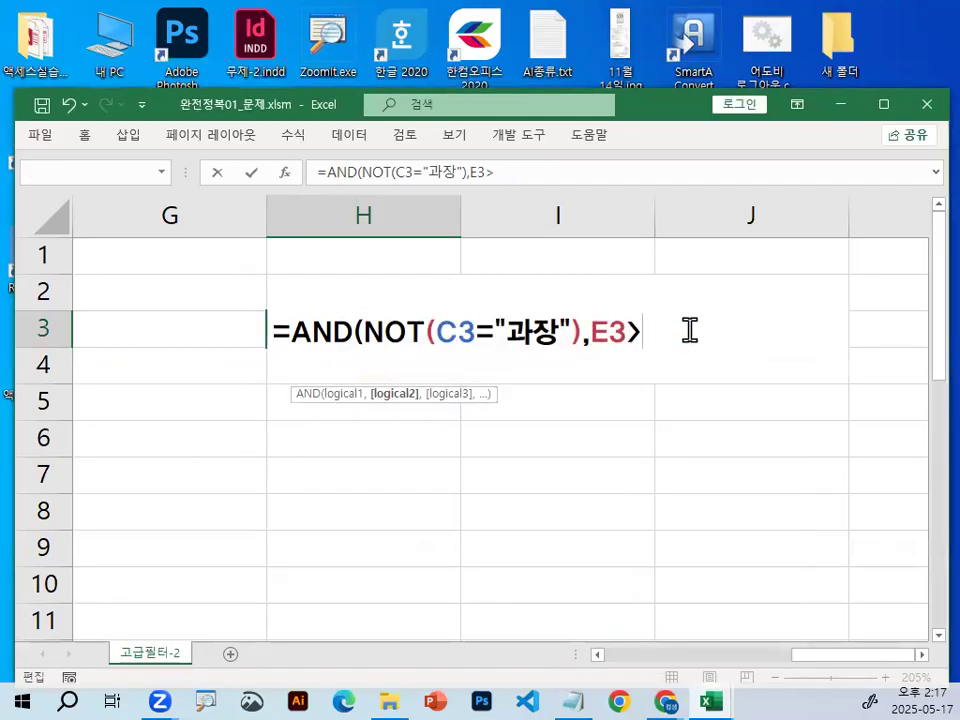
{"action": "type", "text": "ME"}
{"action": "key", "text": "Tab"}
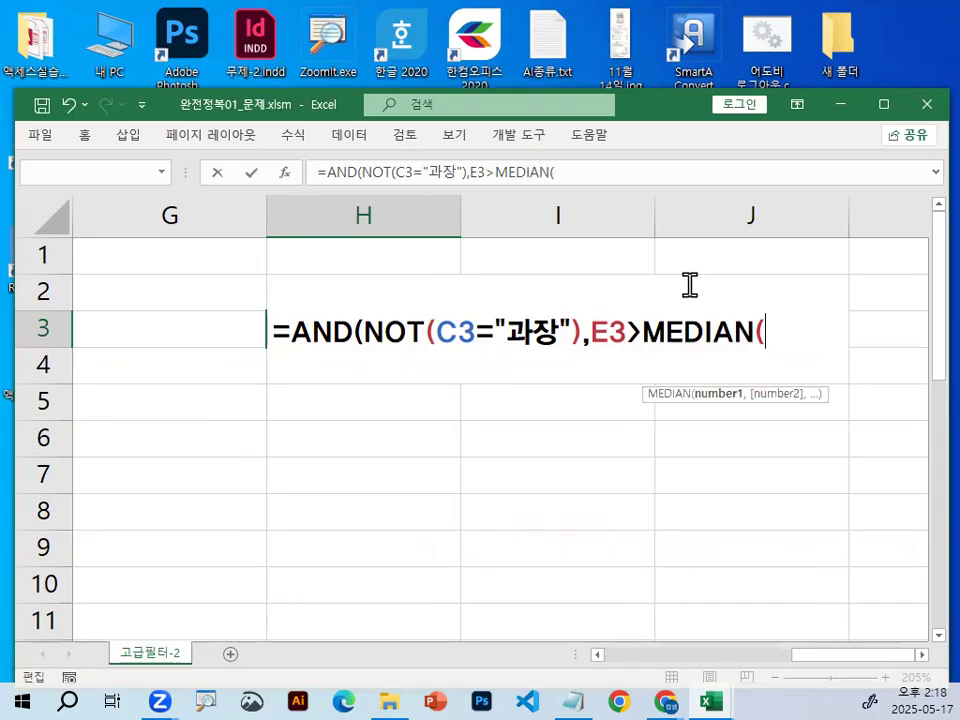
Mark the 연봉 values on the magnified screen and select E3:E27 as the MEDIAN range.
{"action": "left_click_drag", "start_coordinate": [868, 656], "coordinate": [799, 672]}
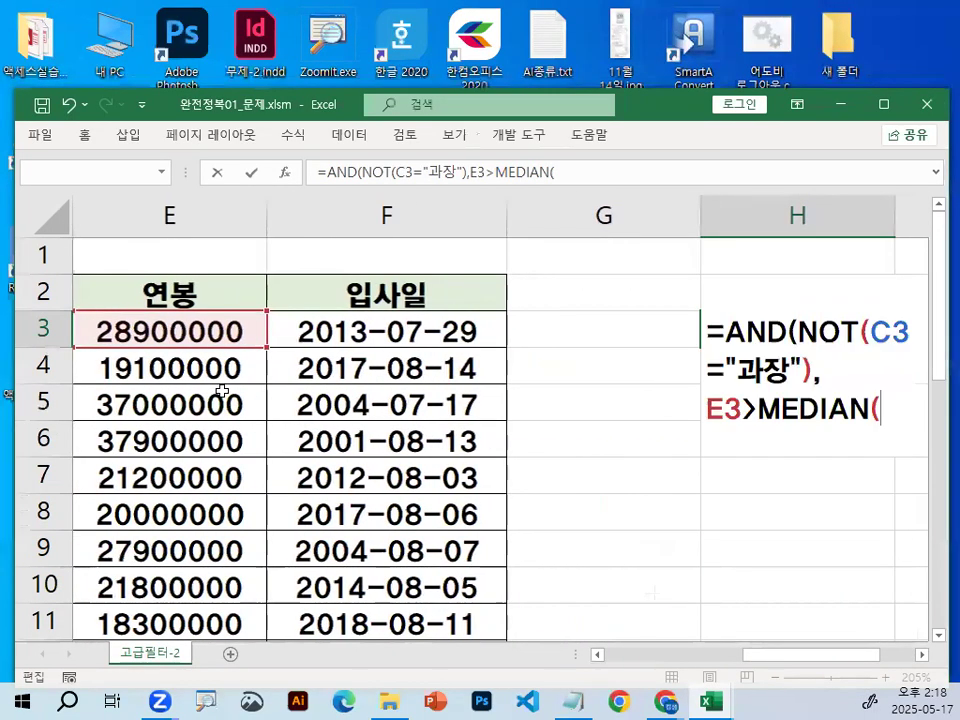
{"action": "key", "text": "ctrl+1"}
{"action": "left_click", "coordinate": [137, 324]}
{"action": "mouse_move", "coordinate": [313, 334]}
{"action": "left_mouse_down"}
{"action": "mouse_move", "coordinate": [207, 337]}
{"action": "mouse_move", "coordinate": [161, 420]}
{"action": "mouse_move", "coordinate": [178, 630]}
{"action": "mouse_move", "coordinate": [233, 570]}
{"action": "left_mouse_up"}
{"action": "key", "text": "Escape"}
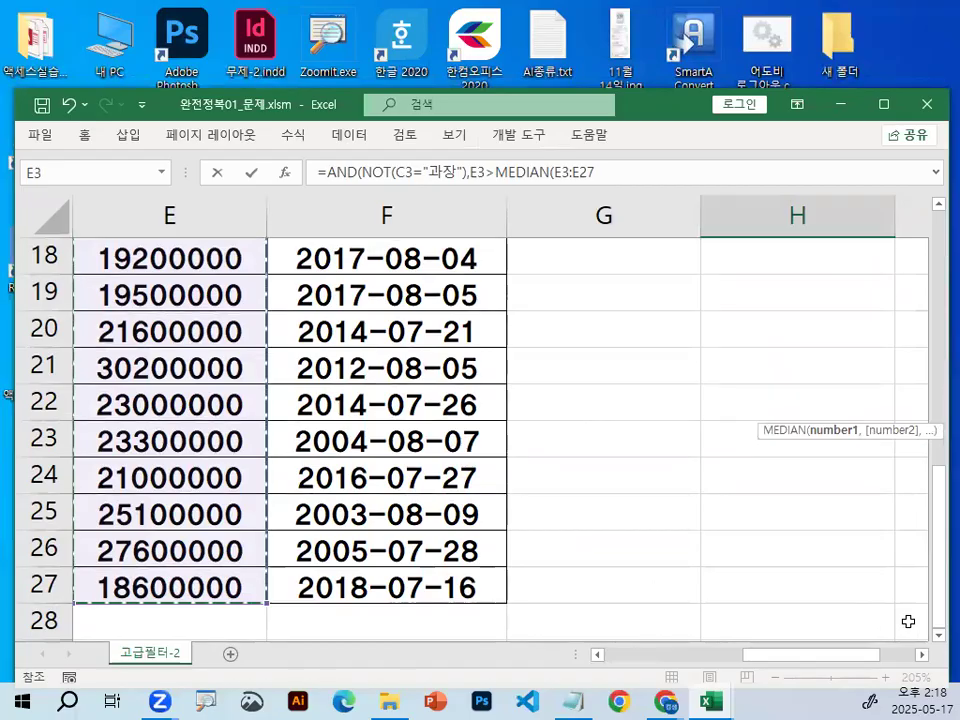
{"action": "left_click", "coordinate": [923, 655]}
{"action": "left_click", "coordinate": [923, 655]}
{"action": "left_click", "coordinate": [923, 655]}
{"action": "left_click", "coordinate": [923, 655]}
{"action": "scroll", "coordinate": [606, 435], "scroll_direction": "up", "scroll_amount": 6}
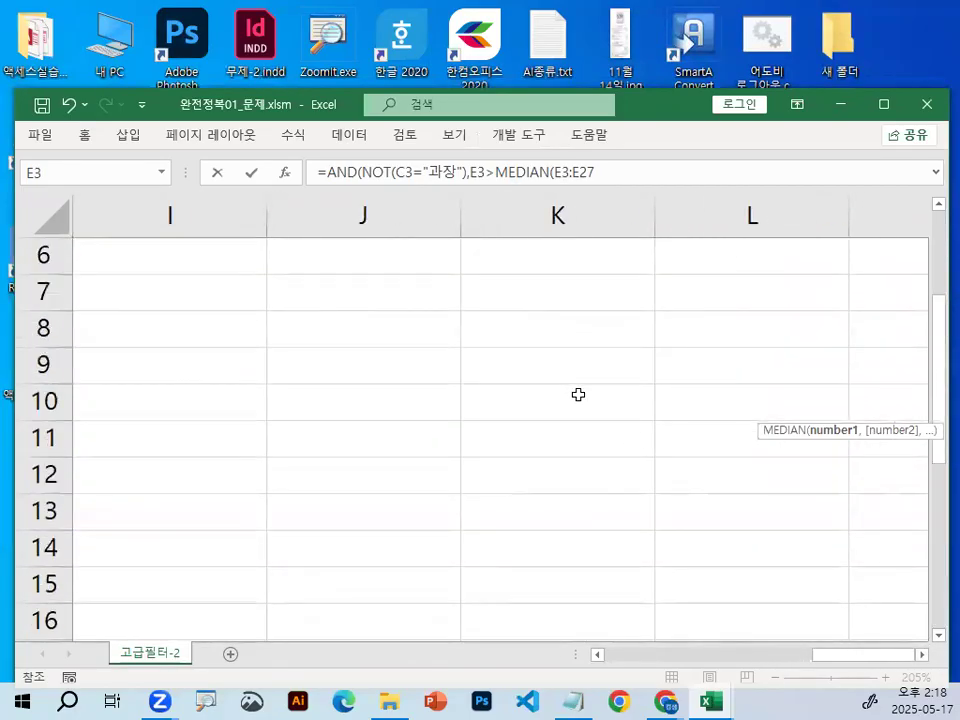
{"action": "left_click_drag", "start_coordinate": [868, 657], "coordinate": [822, 668]}
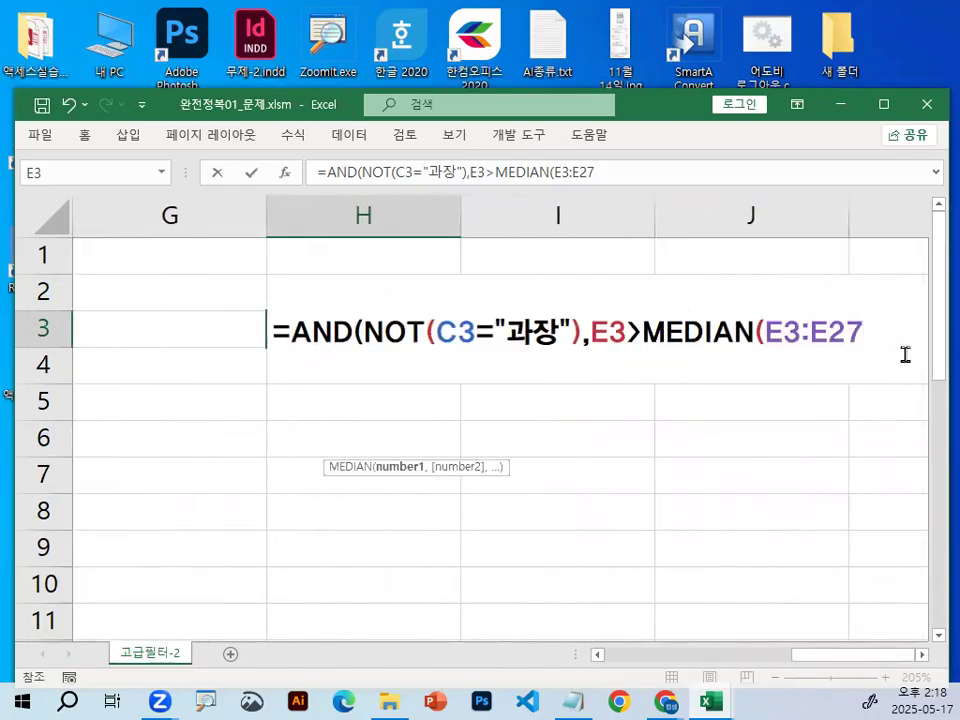
Cycle the E3:E27 range through the absolute and mixed reference types back to relative.
{"action": "key", "text": "F4"}
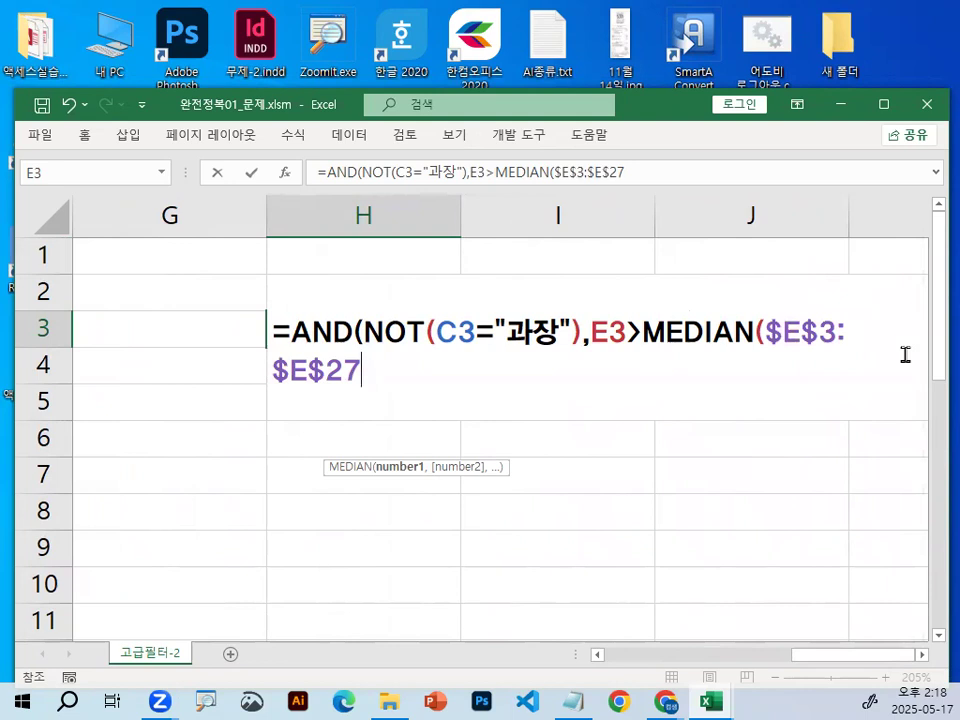
{"action": "key", "text": "F4"}
{"action": "key", "text": "F4"}
{"action": "key", "text": "F4"}
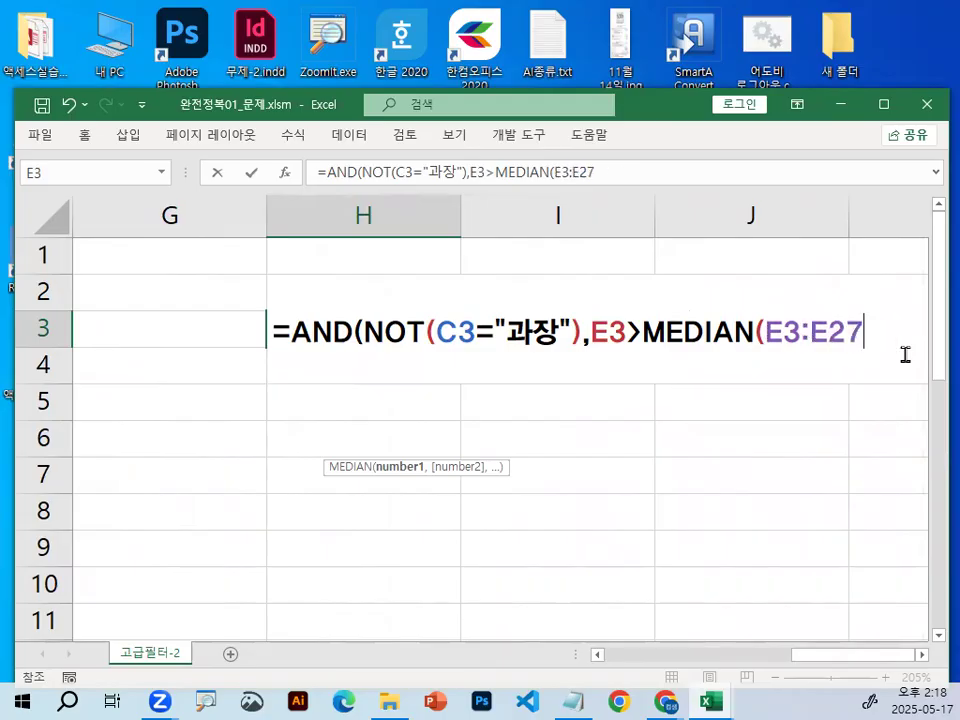
Delete the MEDIAN range, reselect the 연봉 values E3:E27, and place the cursor after E27 in the formula.
{"action": "left_click_drag", "start_coordinate": [766, 332], "coordinate": [903, 329]}
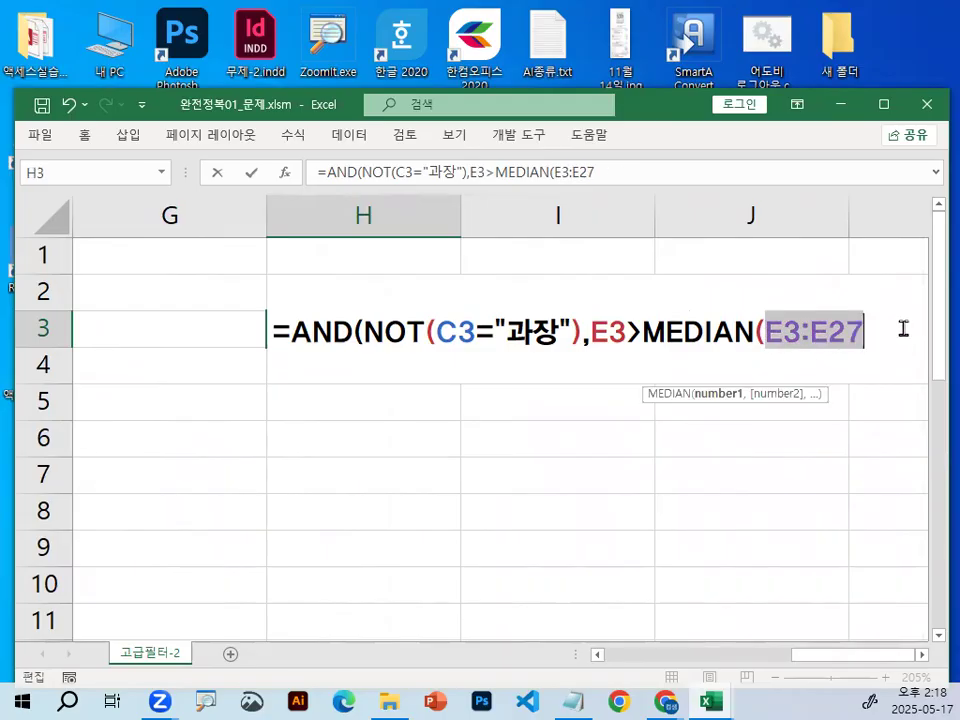
{"action": "key", "text": "BackSpace"}
{"action": "left_click_drag", "start_coordinate": [853, 655], "coordinate": [740, 662]}
{"action": "left_click_drag", "start_coordinate": [497, 330], "coordinate": [551, 581]}
{"action": "left_click_drag", "start_coordinate": [752, 660], "coordinate": [878, 666]}
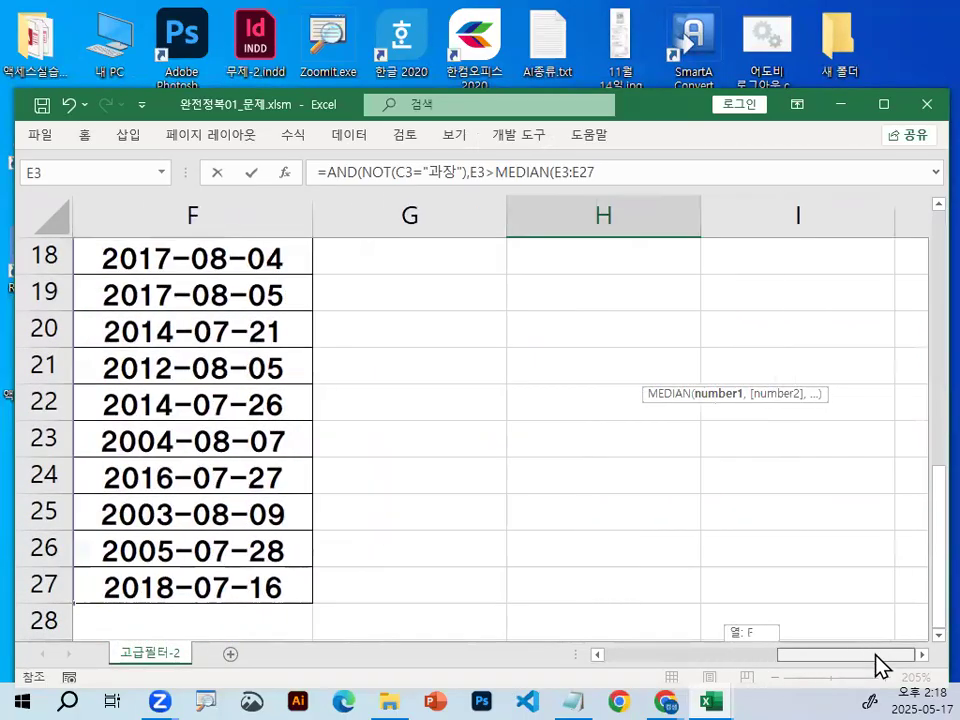
{"action": "scroll", "coordinate": [878, 450], "scroll_direction": "up", "scroll_amount": 6}
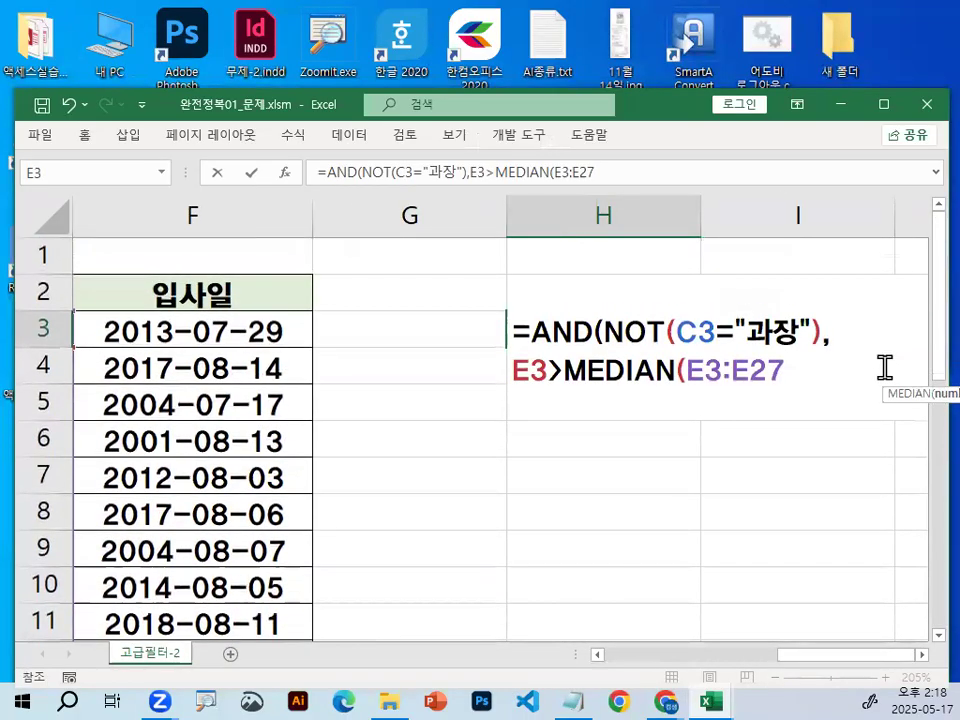
{"action": "scroll", "coordinate": [842, 276], "scroll_direction": "down", "scroll_amount": 1}
{"action": "scroll", "coordinate": [855, 289], "scroll_direction": "up", "scroll_amount": 1}
{"action": "left_click", "coordinate": [807, 366]}
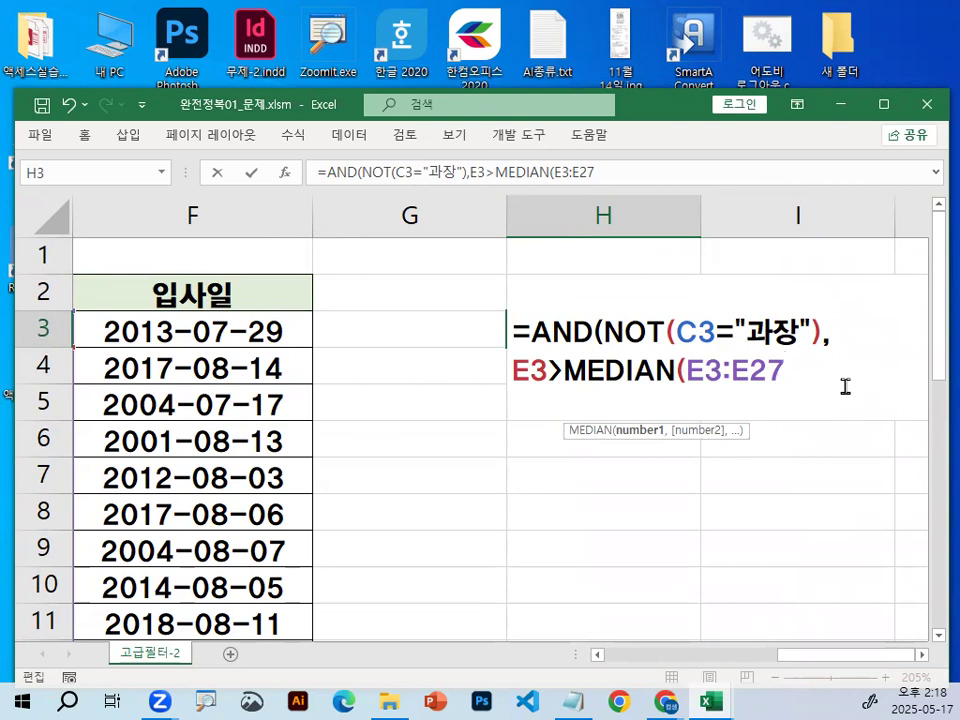
Magnify the H3 formula, mark the cursor position after E27 and circle E27 in red.
{"action": "key", "text": "ctrl+1"}
{"action": "mouse_move", "coordinate": [787, 358]}
{"action": "left_mouse_down"}
{"action": "mouse_move", "coordinate": [787, 369]}
{"action": "mouse_move", "coordinate": [844, 315]}
{"action": "left_mouse_up"}
{"action": "mouse_move", "coordinate": [791, 376]}
{"action": "left_mouse_down"}
{"action": "mouse_move", "coordinate": [680, 380]}
{"action": "mouse_move", "coordinate": [690, 335]}
{"action": "mouse_move", "coordinate": [780, 335]}
{"action": "left_mouse_up"}
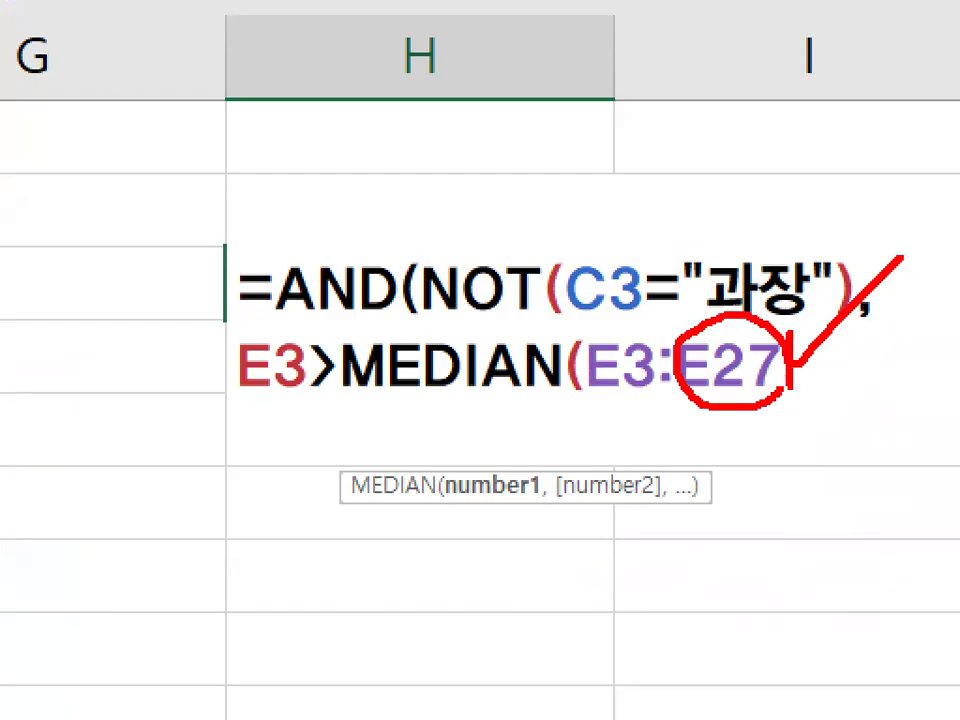
Convert E27 in the MEDIAN range to the absolute reference $E$27 and circle E3 in red on the magnified formula.
{"action": "key", "text": "Escape"}
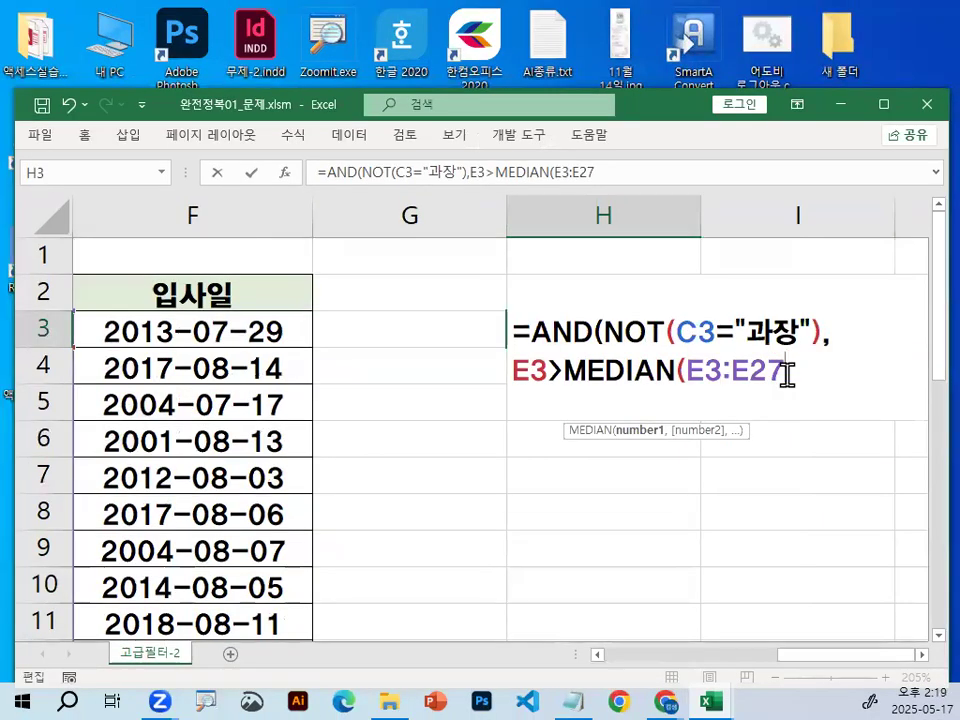
{"action": "key", "text": "F4"}
{"action": "key", "text": "ctrl+1"}
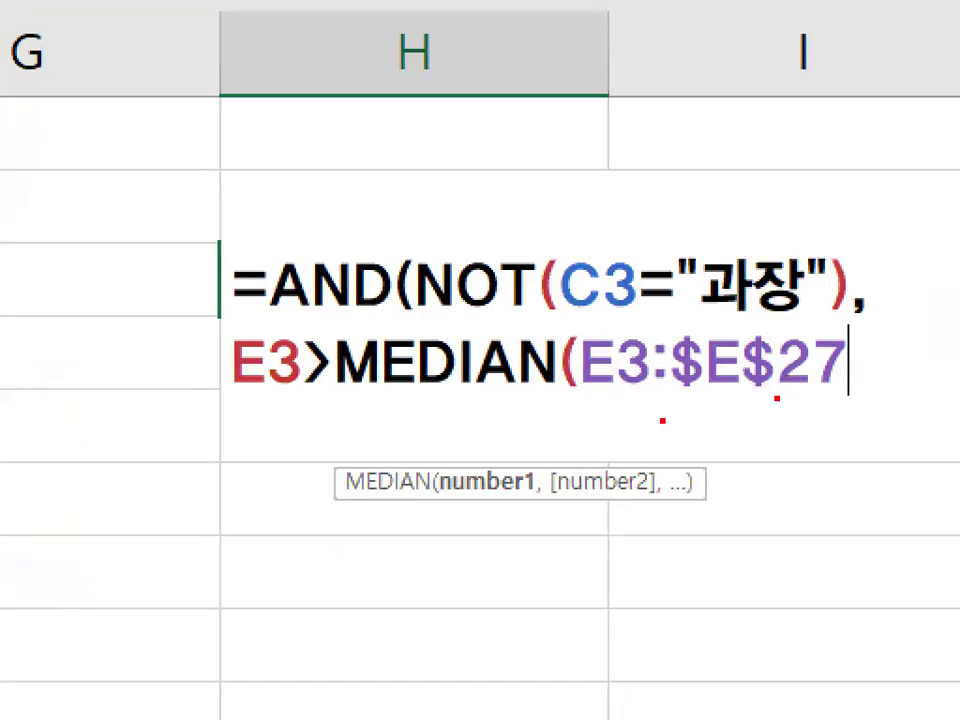
{"action": "mouse_move", "coordinate": [645, 378]}
{"action": "left_mouse_down"}
{"action": "mouse_move", "coordinate": [643, 394]}
{"action": "mouse_move", "coordinate": [650, 382]}
{"action": "left_mouse_up"}
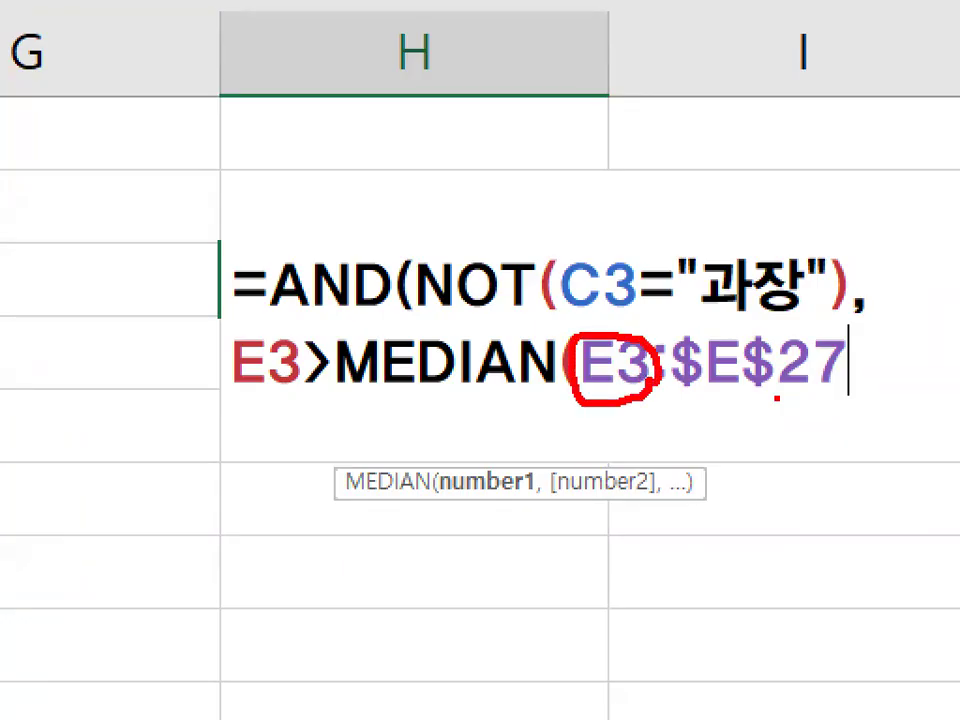
{"action": "key", "text": "Escape"}
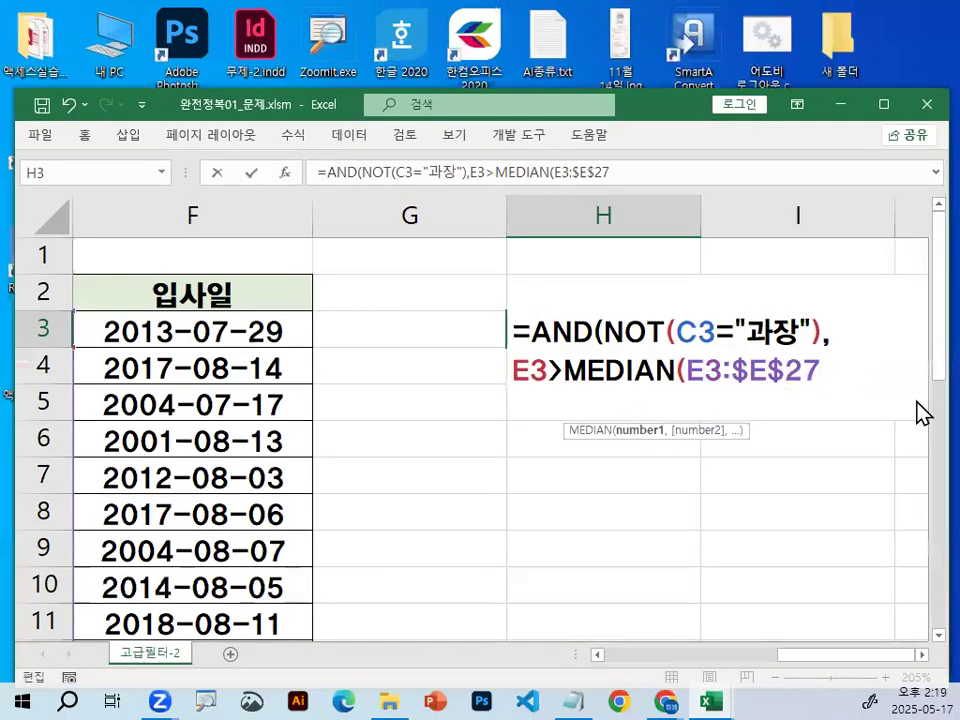
Close the MEDIAN function's parenthesis and convert the range's starting cell E3 to the absolute reference $E$3.
{"action": "type", "text": ")"}
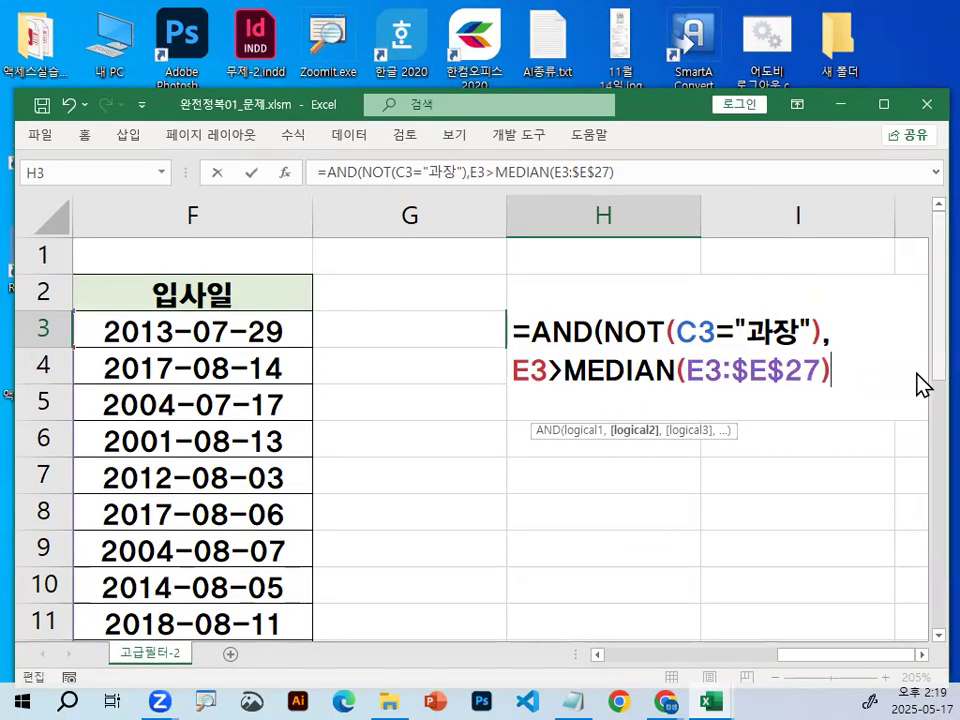
{"action": "key", "text": "ctrl+1"}
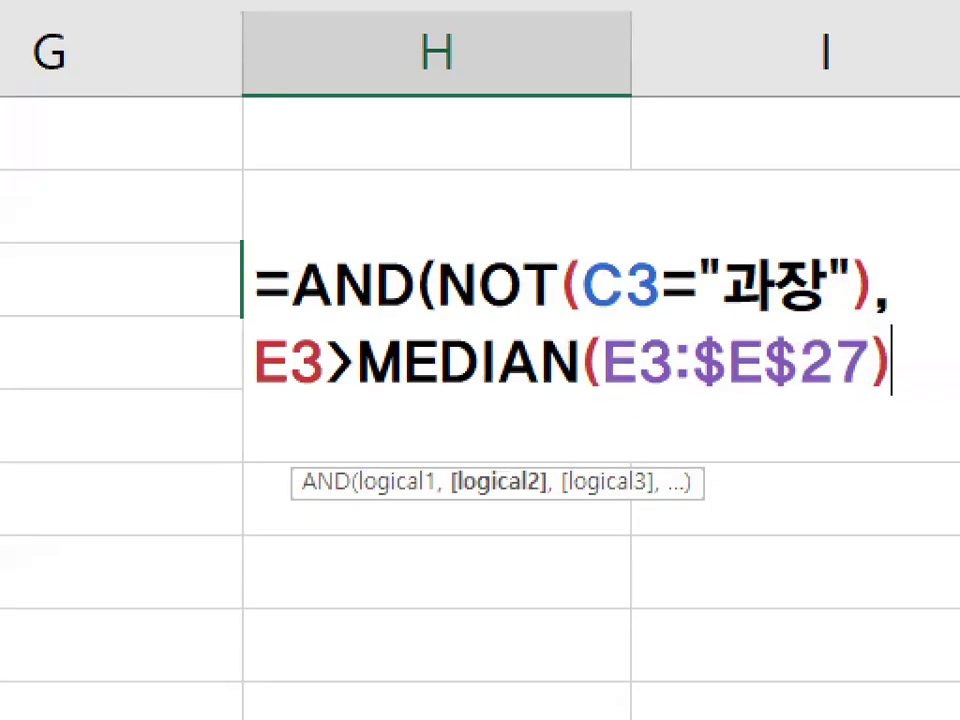
{"action": "mouse_move", "coordinate": [673, 370]}
{"action": "left_mouse_down"}
{"action": "mouse_move", "coordinate": [621, 388]}
{"action": "mouse_move", "coordinate": [650, 345]}
{"action": "mouse_move", "coordinate": [668, 372]}
{"action": "left_mouse_up"}
{"action": "key", "text": "Escape"}
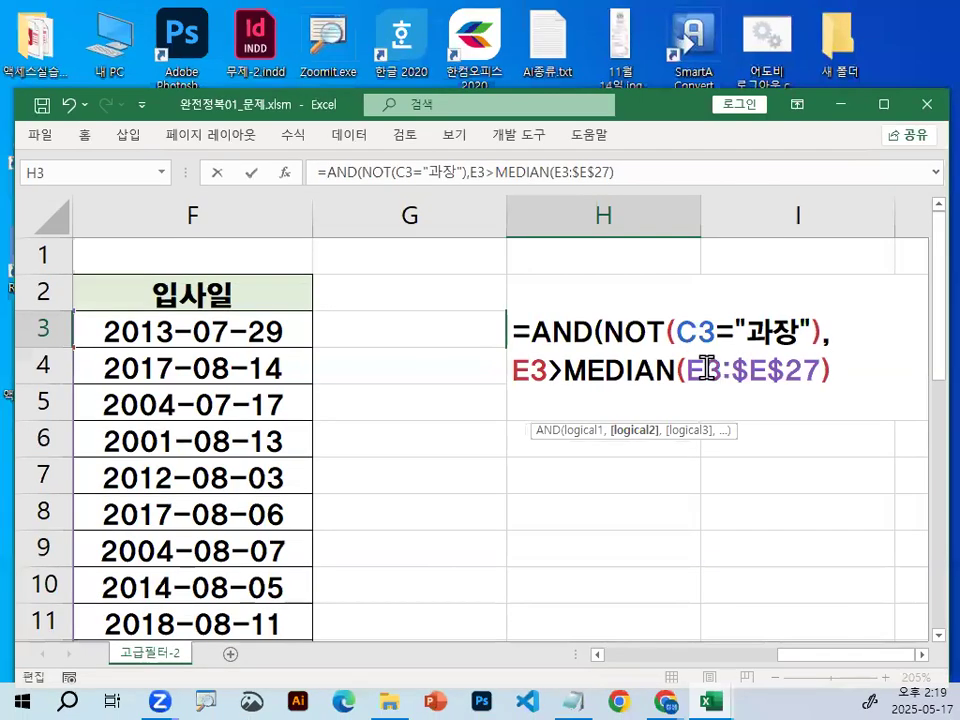
{"action": "left_click", "coordinate": [705, 370]}
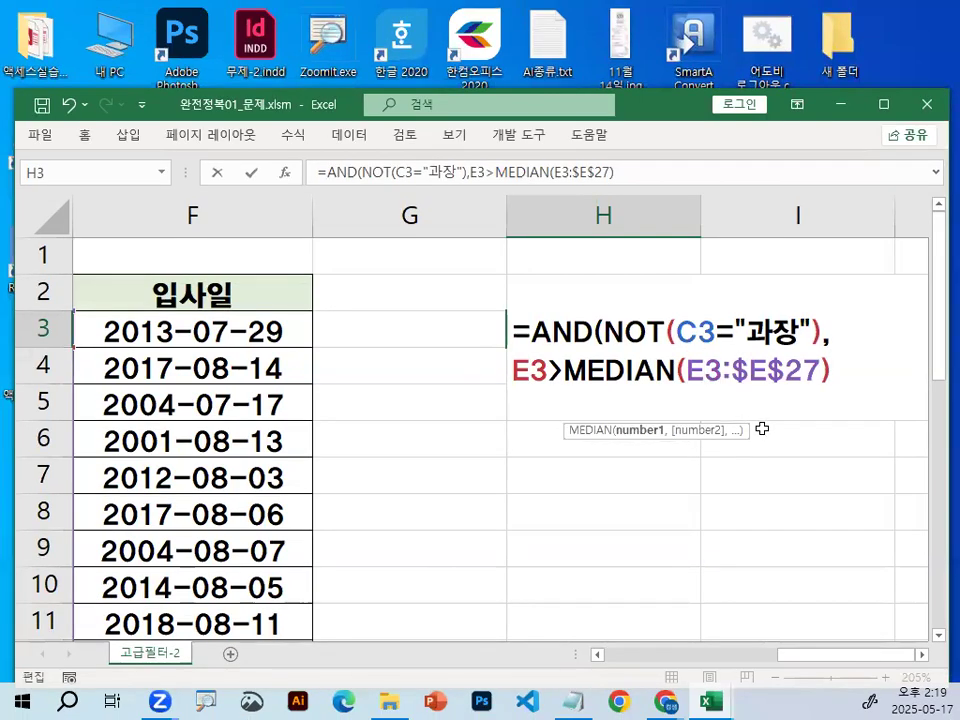
{"action": "key", "text": "F4"}
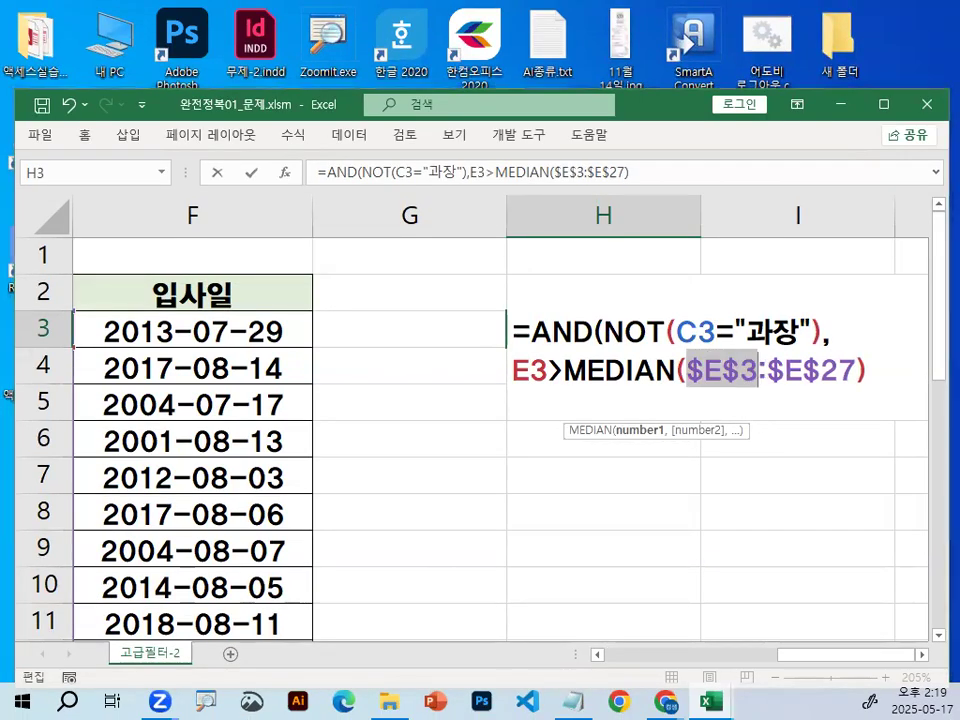
Magnify the formula and circle the absolute references $E$3 and $E$27 in red.
{"action": "key", "text": "ctrl+1"}
{"action": "left_click_drag", "start_coordinate": [756, 394], "coordinate": [772, 367]}
{"action": "left_click_drag", "start_coordinate": [828, 343], "coordinate": [798, 418]}
{"action": "key", "text": "Escape"}
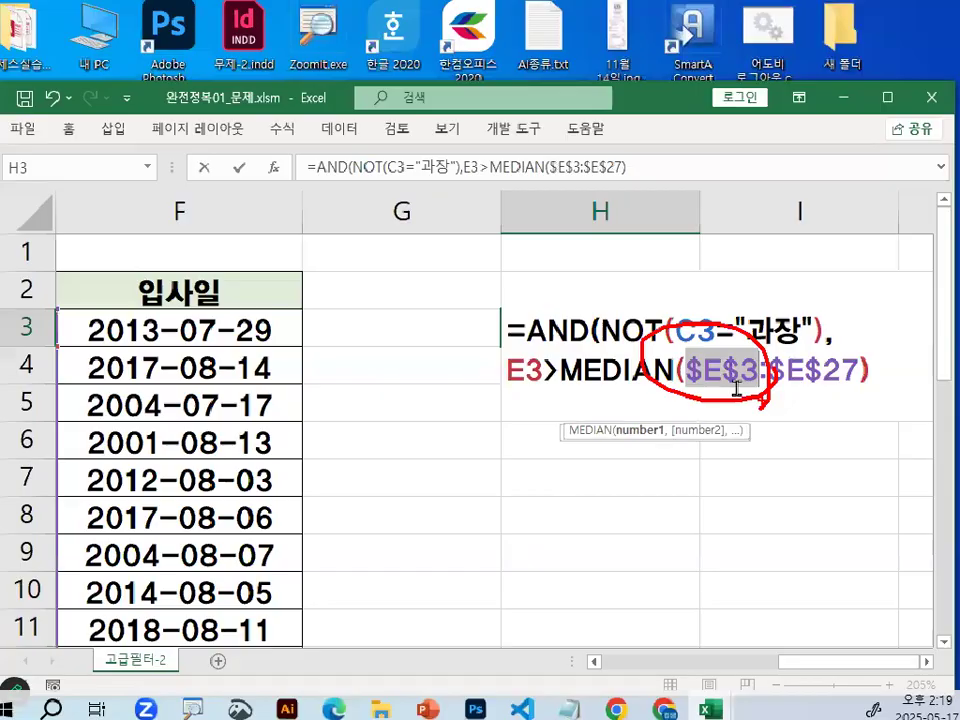
{"action": "key", "text": "ctrl+1"}
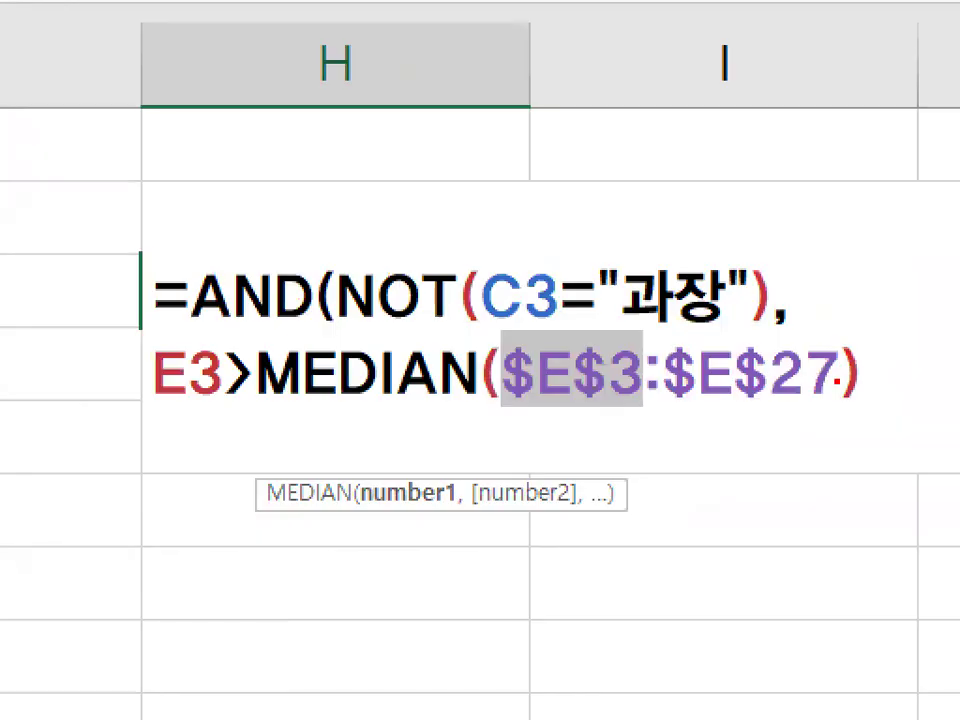
{"action": "mouse_move", "coordinate": [836, 380]}
{"action": "left_mouse_down"}
{"action": "mouse_move", "coordinate": [745, 335]}
{"action": "mouse_move", "coordinate": [785, 330]}
{"action": "left_mouse_up"}
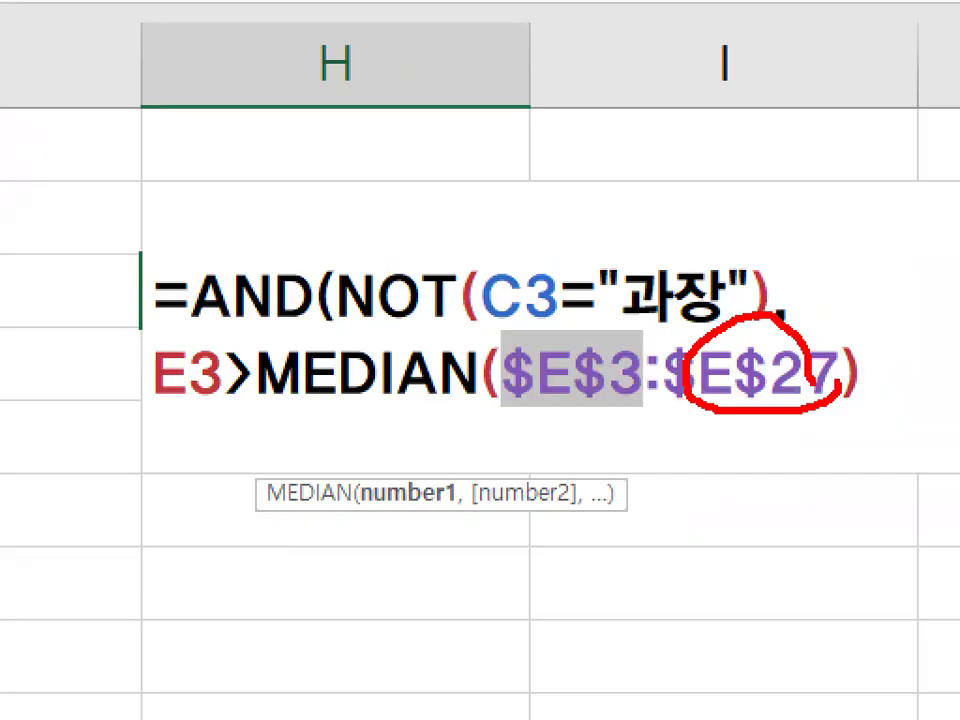
{"action": "key", "text": "Escape"}
Add the closing parenthesis of the AND function and mark the MEDIAN and AND parentheses in red on the magnified formula.
{"action": "left_click", "coordinate": [872, 373]}
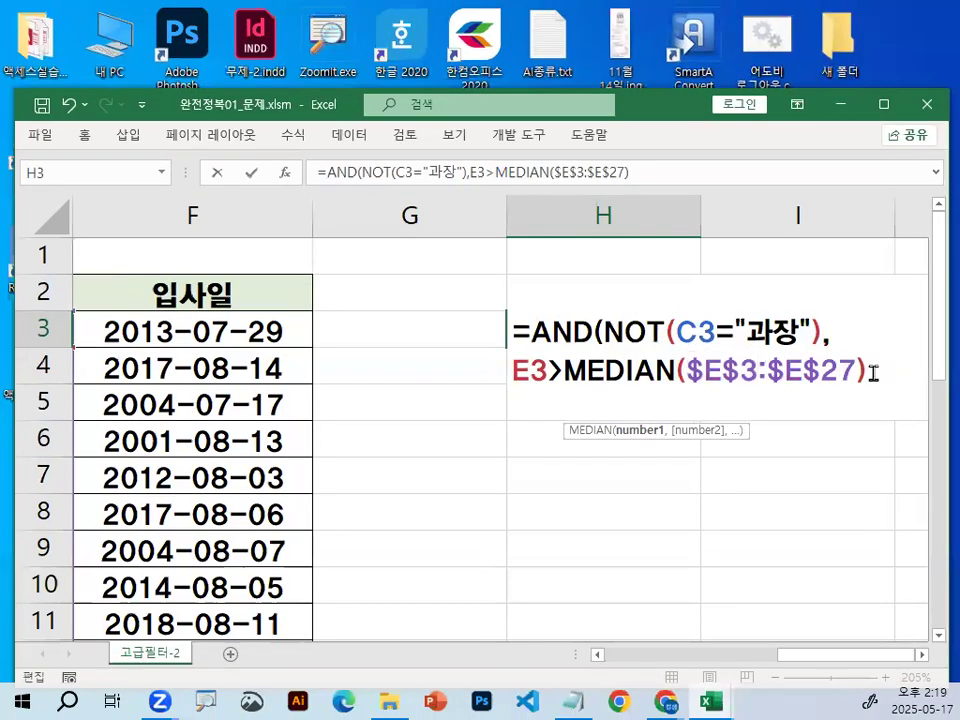
{"action": "type", "text": ")"}
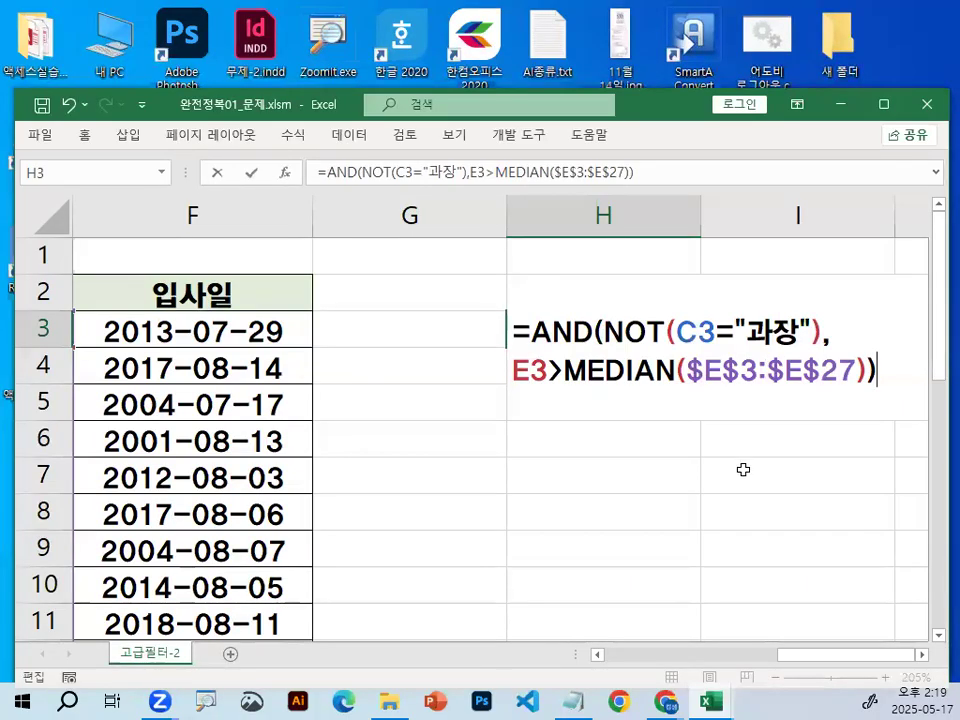
{"action": "key", "text": "ctrl+1"}
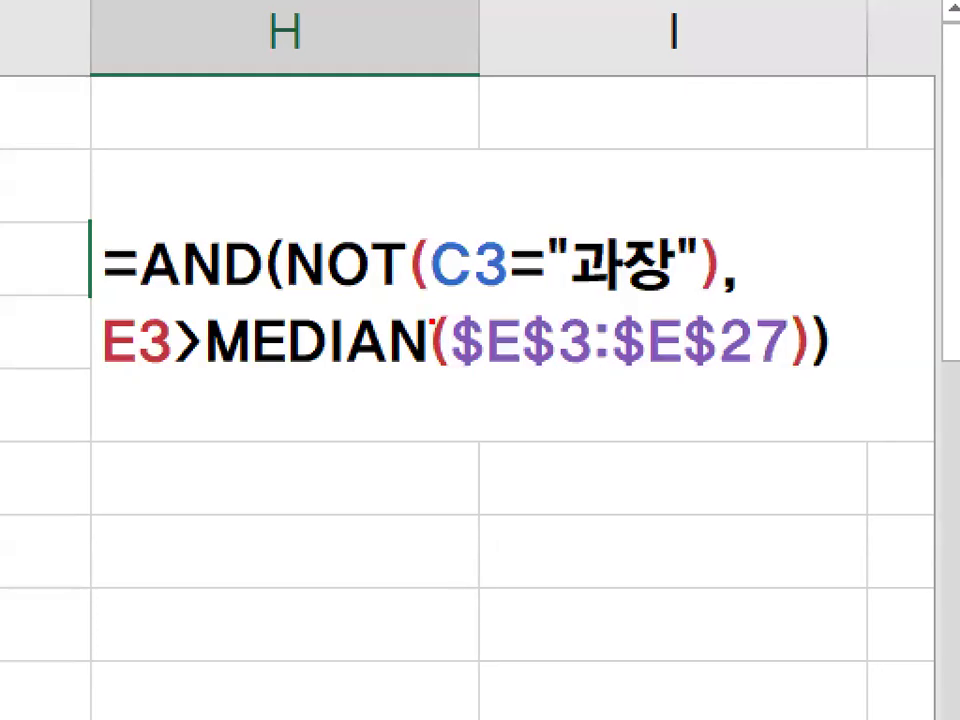
{"action": "left_click_drag", "start_coordinate": [453, 310], "coordinate": [457, 382]}
{"action": "mouse_move", "coordinate": [760, 305]}
{"action": "left_mouse_down"}
{"action": "mouse_move", "coordinate": [792, 330]}
{"action": "mouse_move", "coordinate": [792, 374]}
{"action": "left_mouse_up"}
{"action": "left_click_drag", "start_coordinate": [293, 229], "coordinate": [290, 299]}
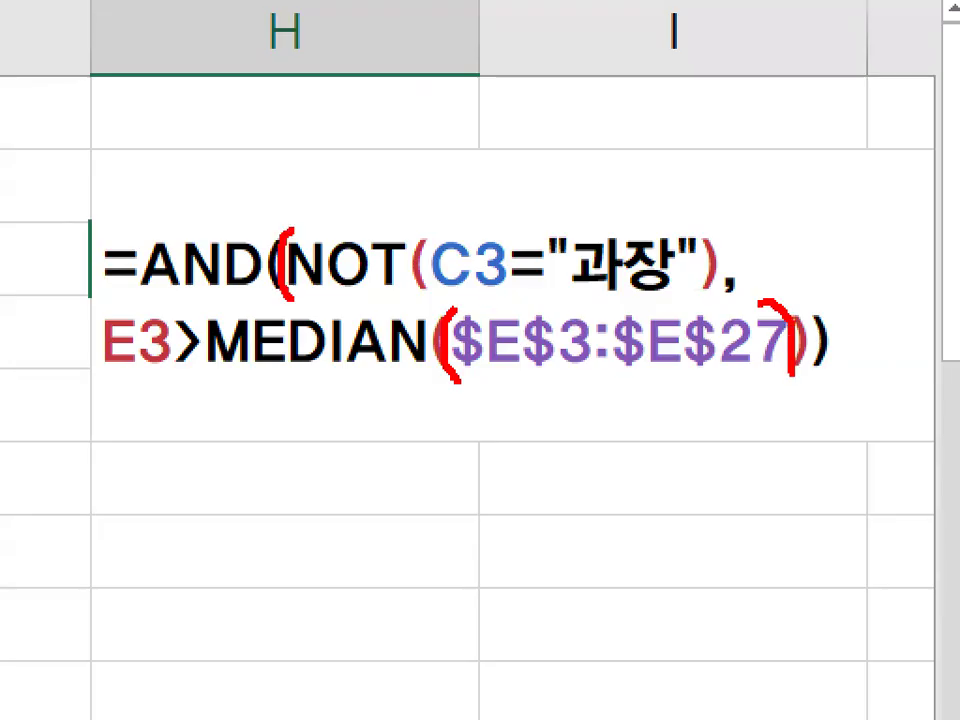
{"action": "key", "text": "Escape"}
Circle the two closing parentheses at the end of the magnified formula and enter the formula in H3.
{"action": "key", "text": "ctrl+1"}
{"action": "scroll", "coordinate": [920, 375], "scroll_direction": "up", "scroll_amount": 1}
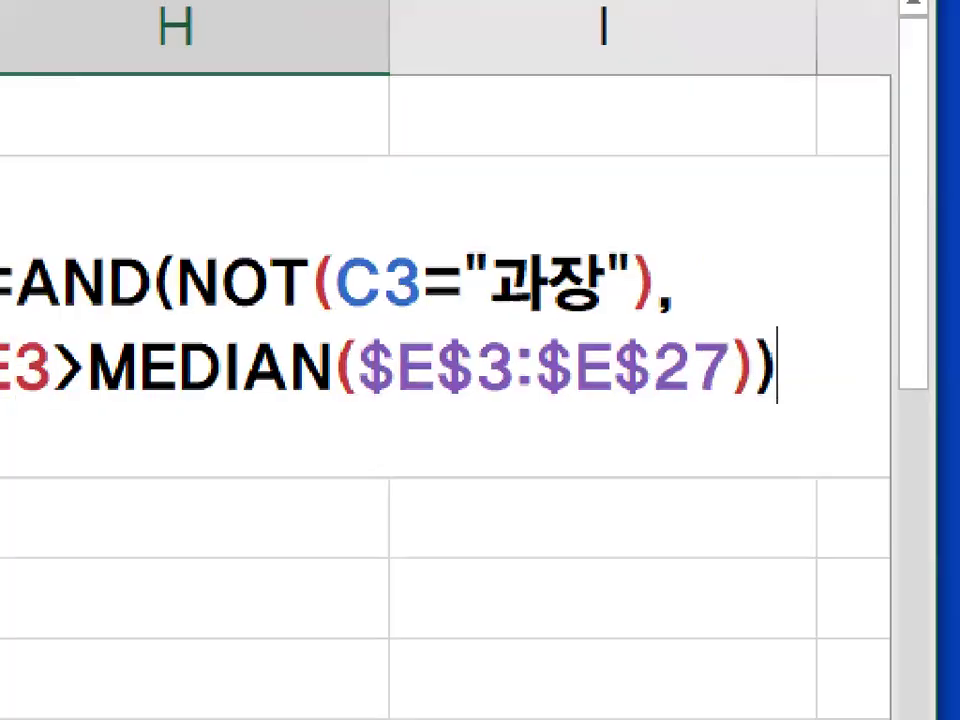
{"action": "left_click_drag", "start_coordinate": [707, 399], "coordinate": [789, 407]}
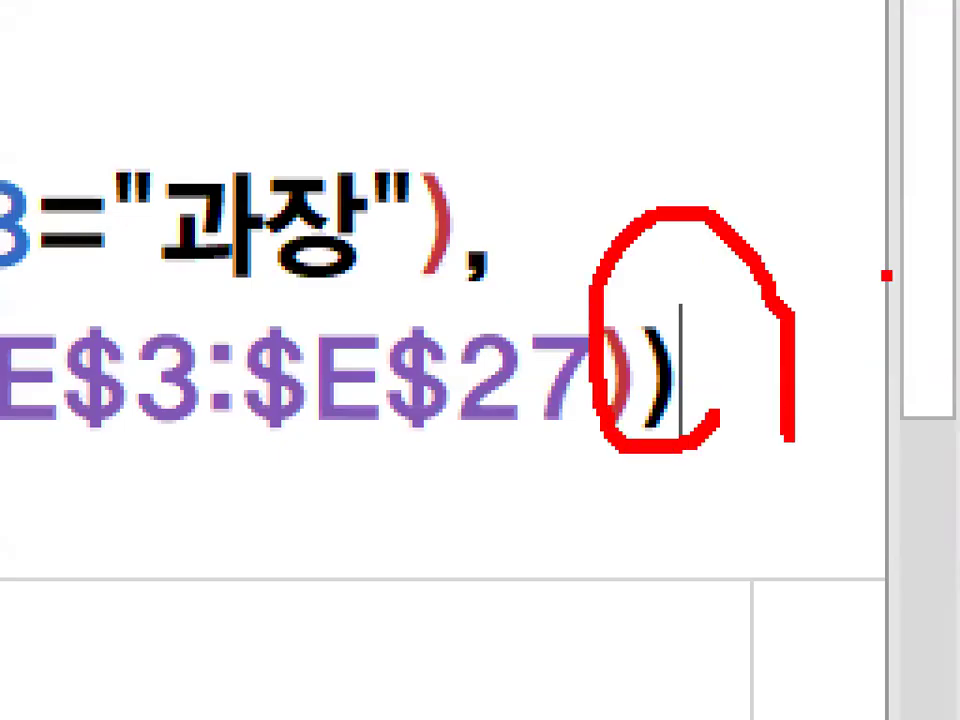
{"action": "key", "text": "Escape"}
{"action": "key", "text": "Return"}
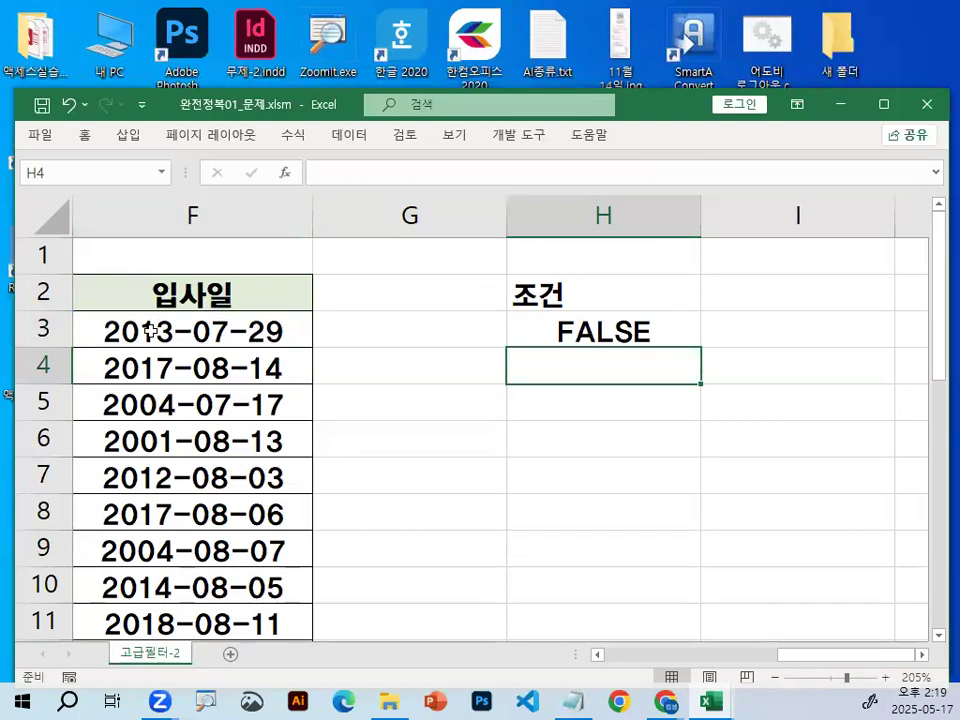
Draw a red line across the 입사일 value in F3 as a screen annotation.
{"action": "key", "text": "ctrl+2"}
{"action": "left_click_drag", "start_coordinate": [88, 339], "coordinate": [292, 340]}
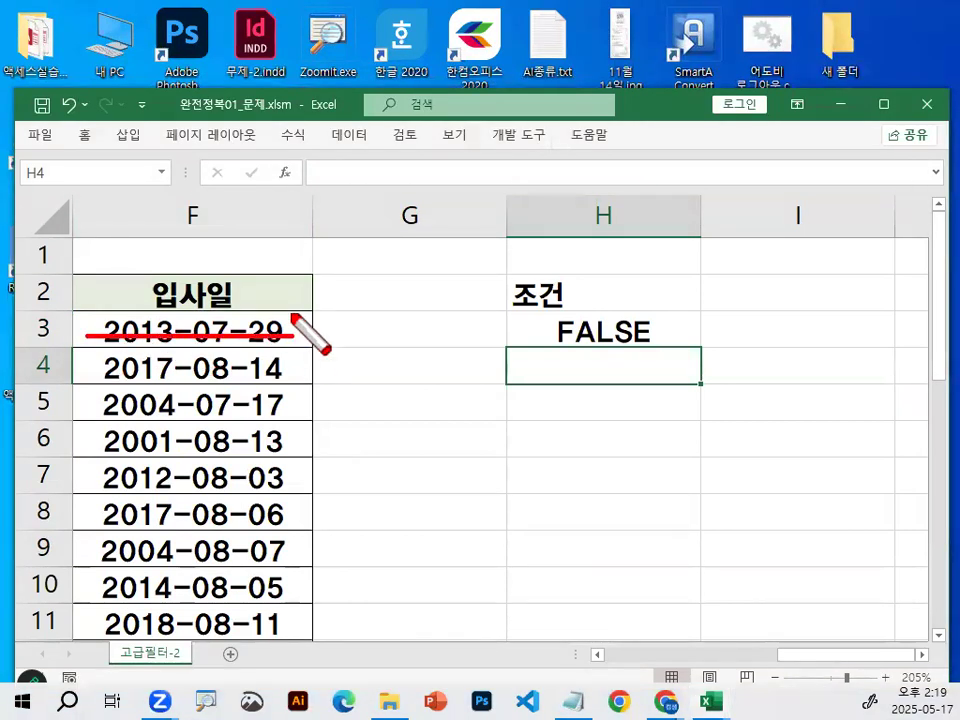
{"action": "key", "text": "Escape"}
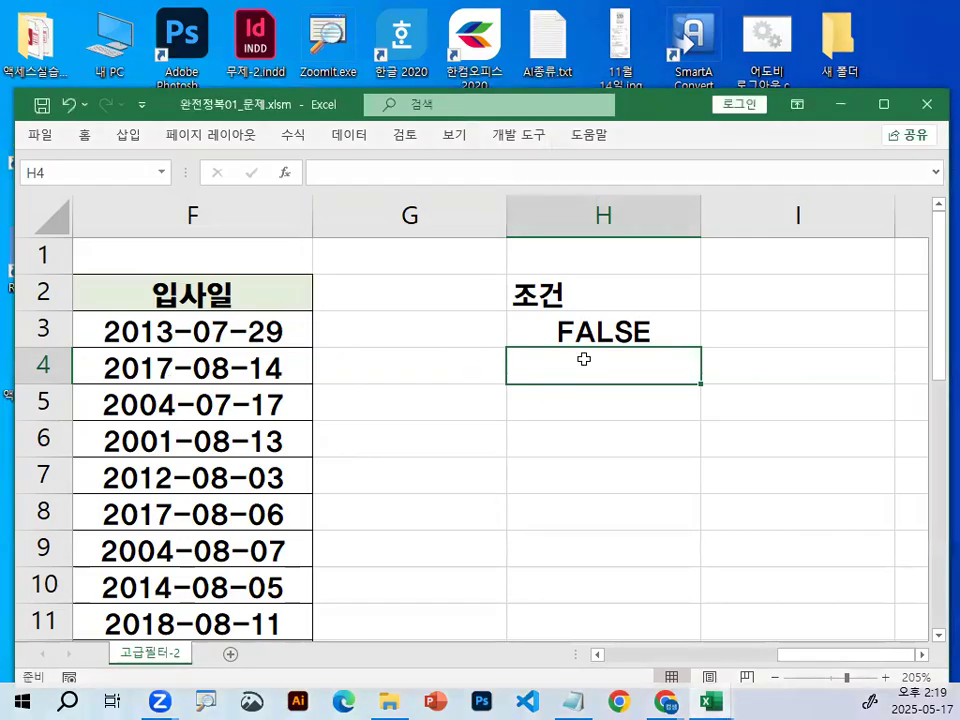
Copy the H3 criteria formula into the Notepad class notes below the 절대참조 -> F4 1번 line.
{"action": "left_click", "coordinate": [600, 342]}
{"action": "key", "text": "alt+Tab"}
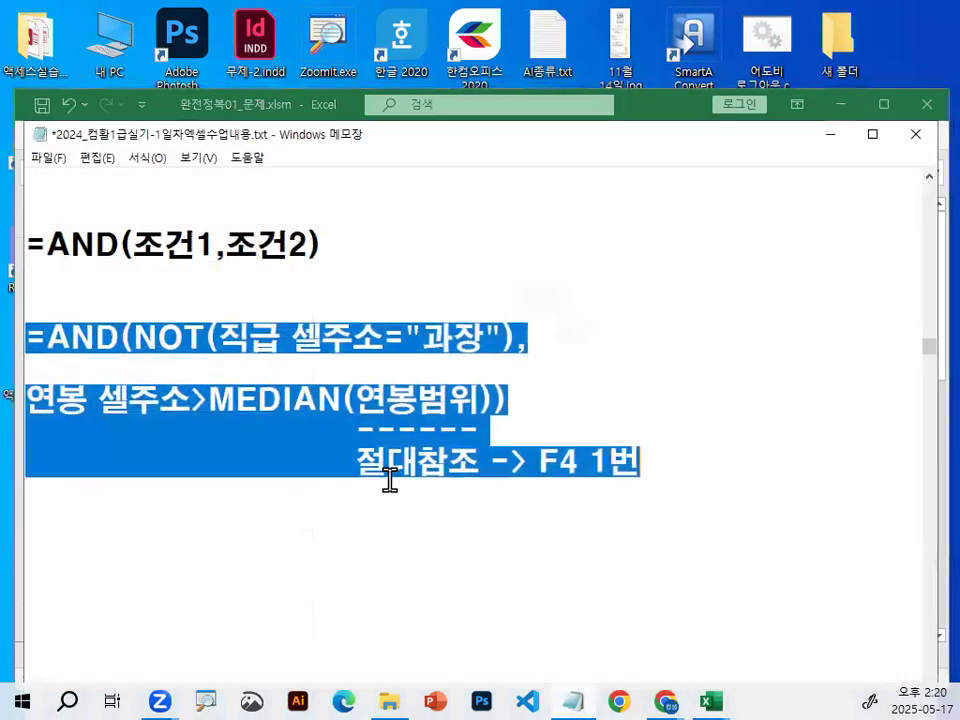
{"action": "type", "text": "=AND(NOT(C3=\"과장\"),E3>MEDIAN($E$3:$E$27))"}
{"action": "key", "text": "Delete"}
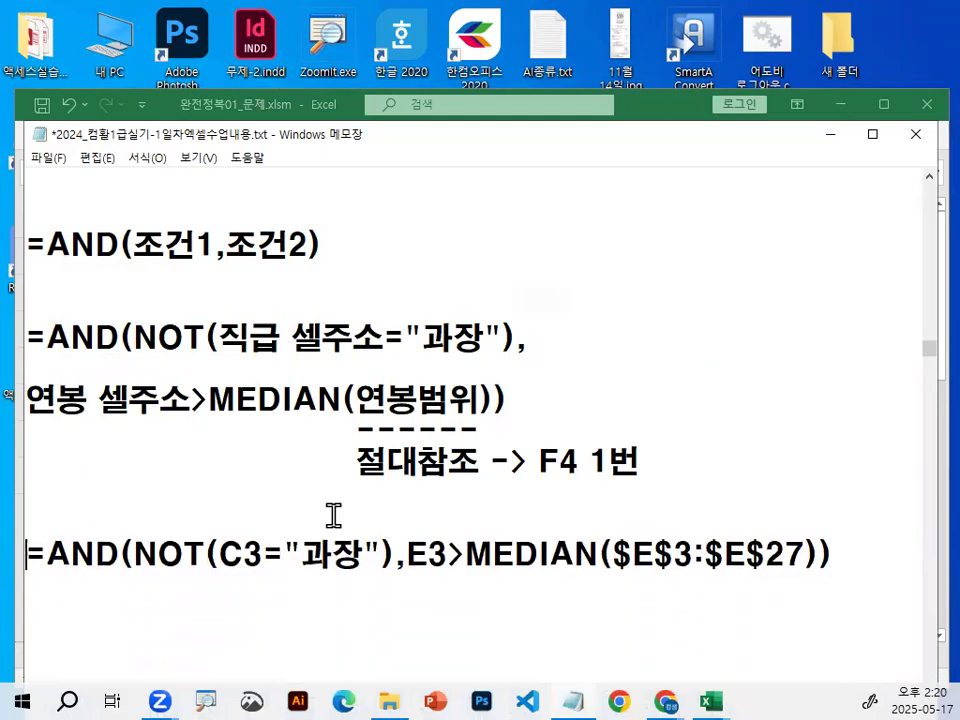
{"action": "scroll", "coordinate": [333, 515], "scroll_direction": "down", "scroll_amount": 2}
{"action": "scroll", "coordinate": [473, 425], "scroll_direction": "down", "scroll_amount": 1}
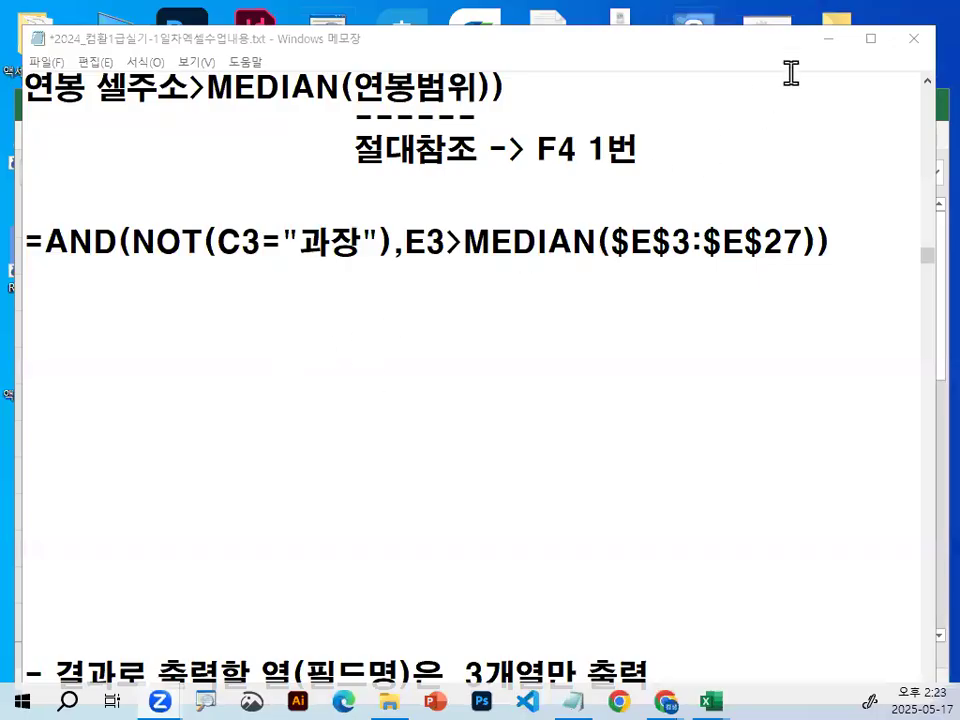
Return to the Excel workbook and point out the header cells 성명 in A2, 연봉 in E2 and 입사일 in F2.
{"action": "left_click", "coordinate": [830, 42]}
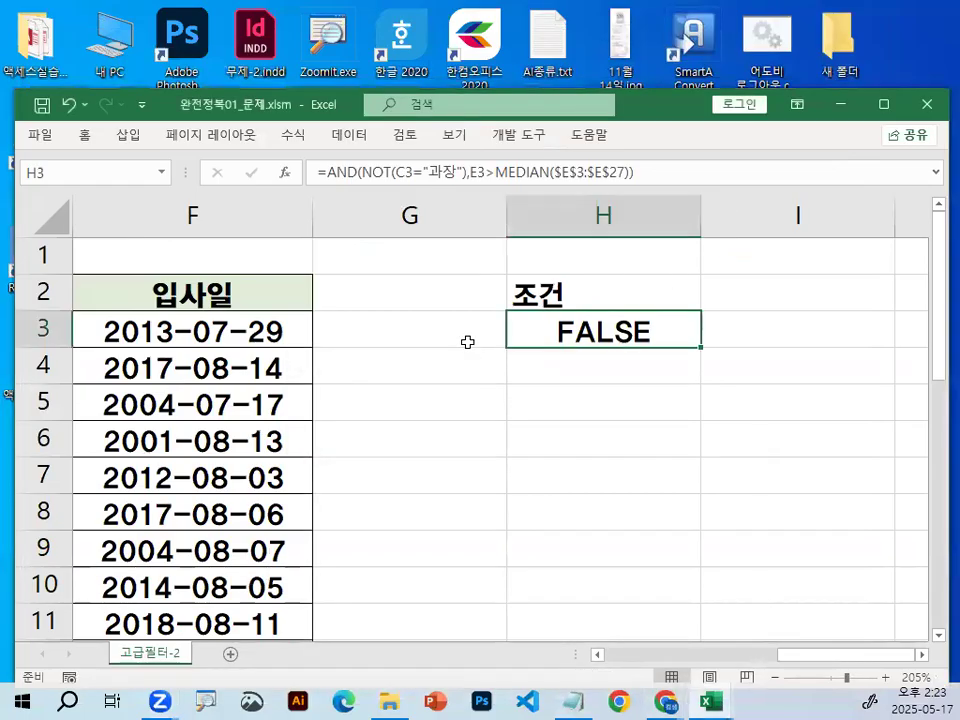
{"action": "left_click_drag", "start_coordinate": [857, 655], "coordinate": [606, 655]}
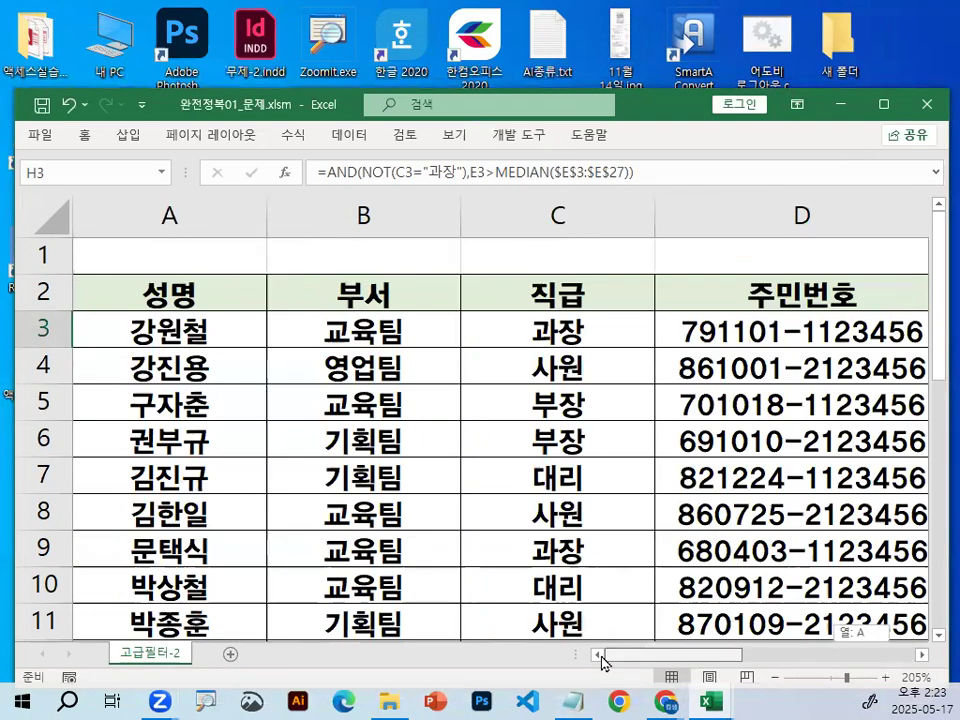
{"action": "left_click", "coordinate": [166, 280]}
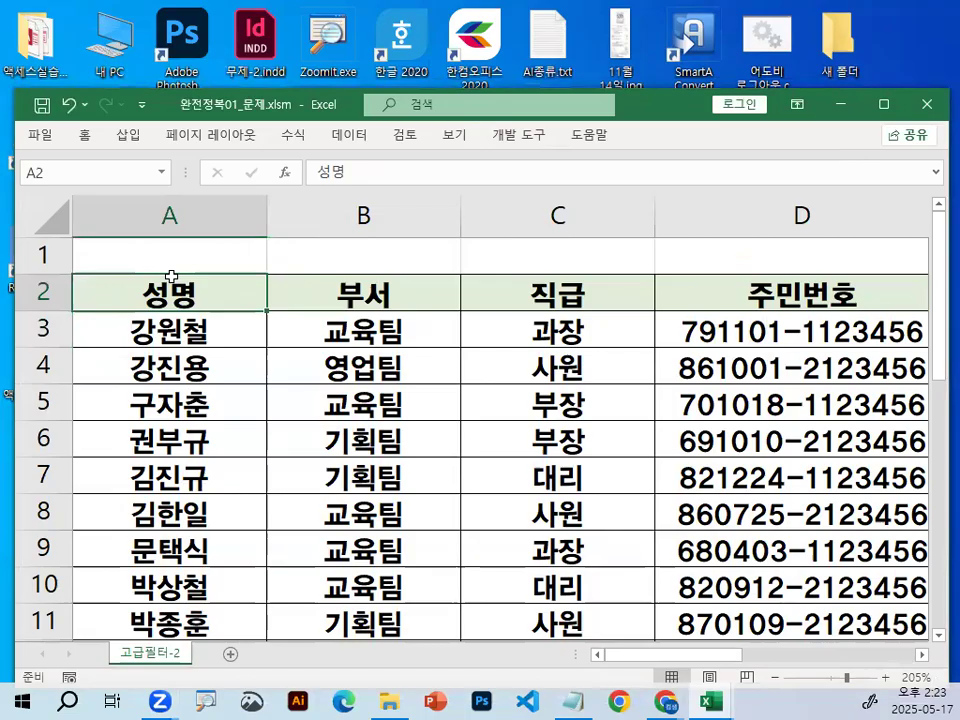
{"action": "left_click", "coordinate": [921, 656]}
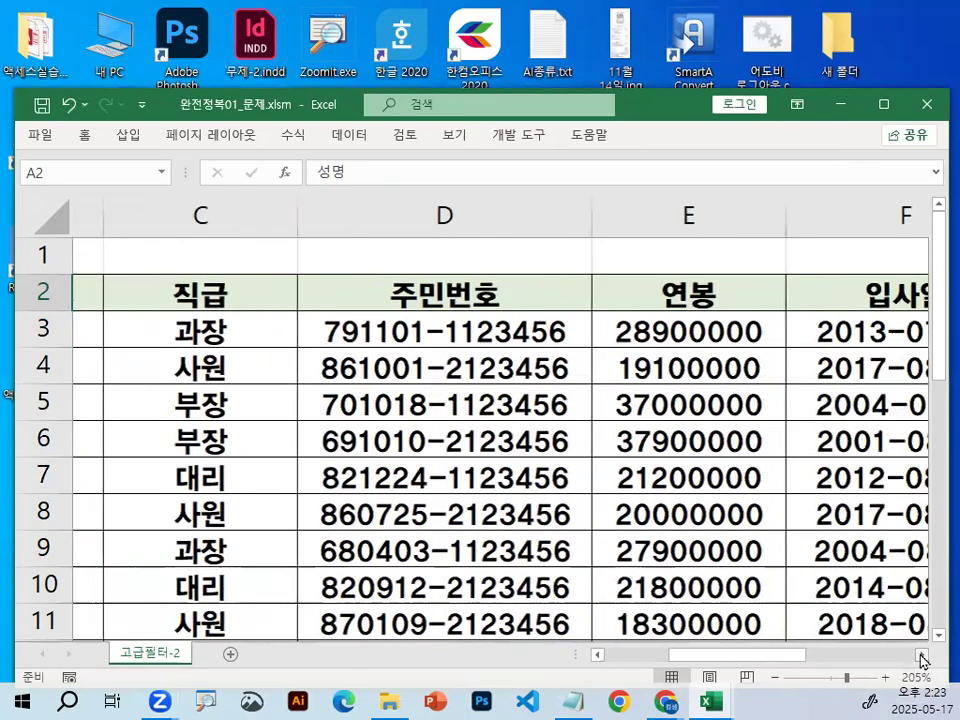
{"action": "left_click", "coordinate": [921, 656]}
{"action": "left_click", "coordinate": [690, 288]}
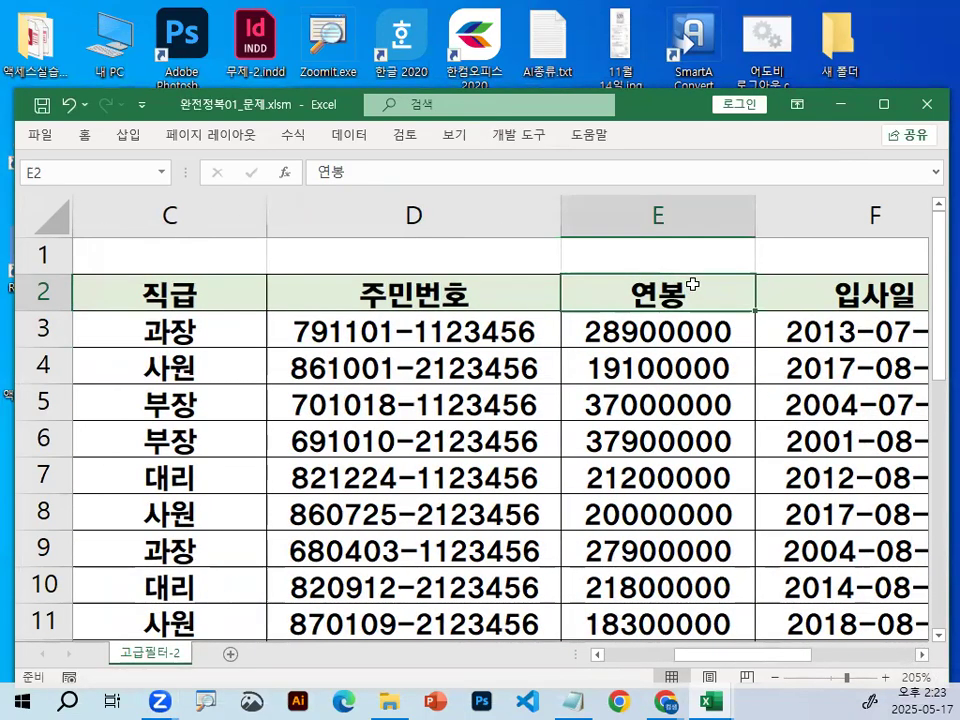
{"action": "left_click", "coordinate": [850, 298]}
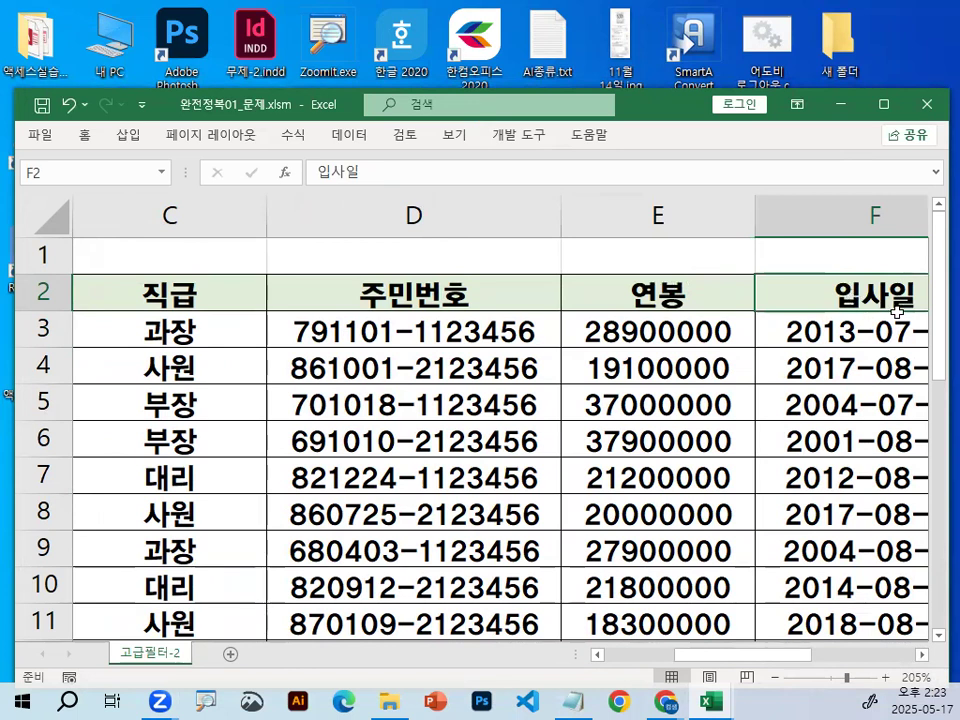
Switch to the Notepad class notes and delete the surplus blank lines between the pasted formula and the output-column notes.
{"action": "left_click", "coordinate": [582, 701]}
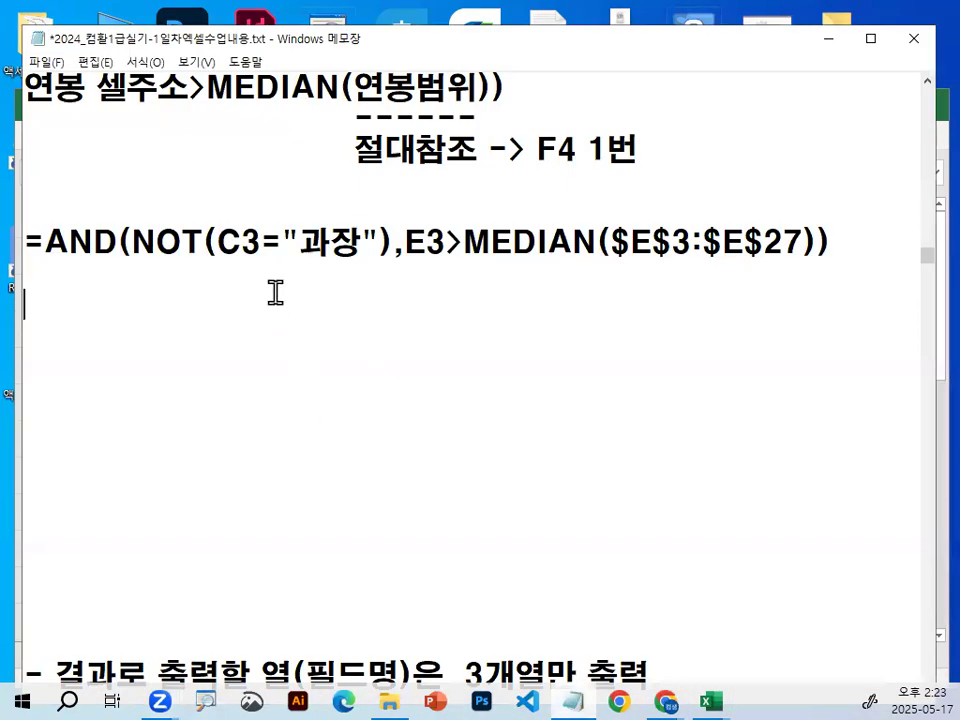
{"action": "left_click", "coordinate": [275, 292]}
{"action": "key", "text": "Delete"}
{"action": "key", "text": "Delete"}
{"action": "key", "text": "Delete"}
{"action": "key", "text": "Delete"}
{"action": "key", "text": "Delete"}
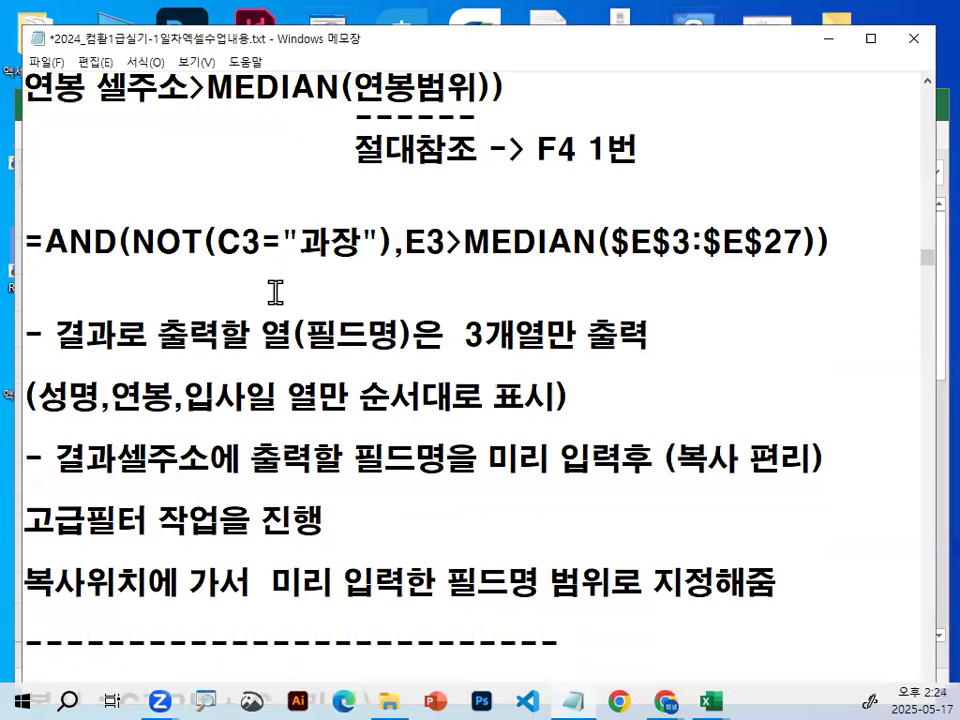
Review the notes on outputting only three columns and entering the output field names beforehand, highlighting the key phrases.
{"action": "scroll", "coordinate": [357, 548], "scroll_direction": "down", "scroll_amount": 1}
{"action": "left_click_drag", "start_coordinate": [306, 148], "coordinate": [398, 135]}
{"action": "left_click_drag", "start_coordinate": [465, 150], "coordinate": [641, 150]}
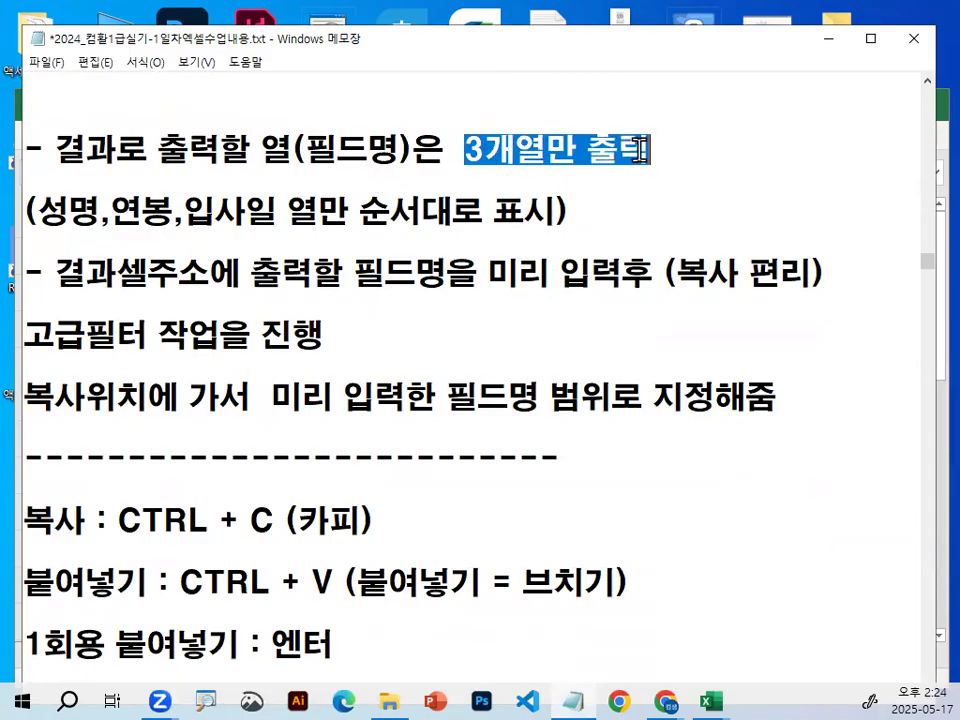
{"action": "left_click_drag", "start_coordinate": [55, 272], "coordinate": [440, 275]}
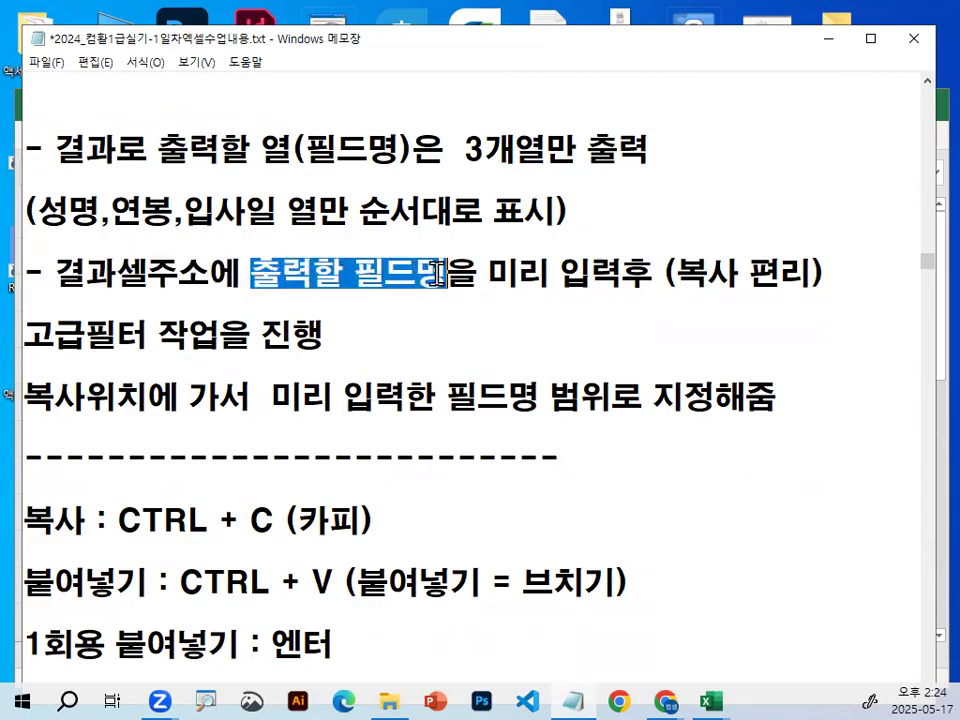
{"action": "left_click", "coordinate": [445, 274]}
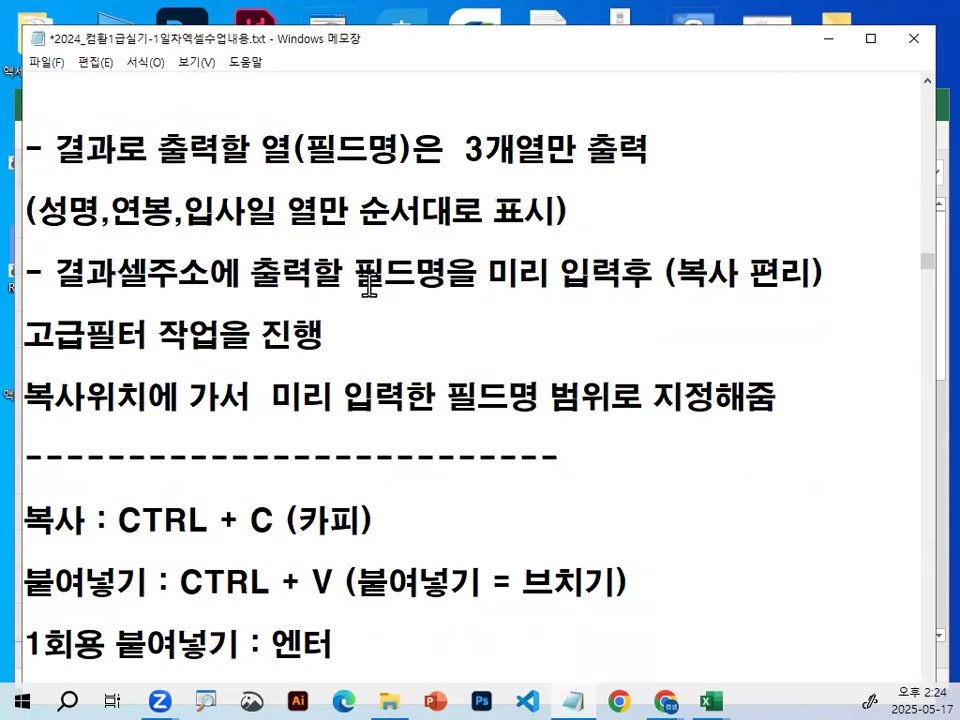
Highlight the note phrases on entering the field names beforehand and on copying being convenient (복사 편리).
{"action": "left_click_drag", "start_coordinate": [390, 270], "coordinate": [441, 270]}
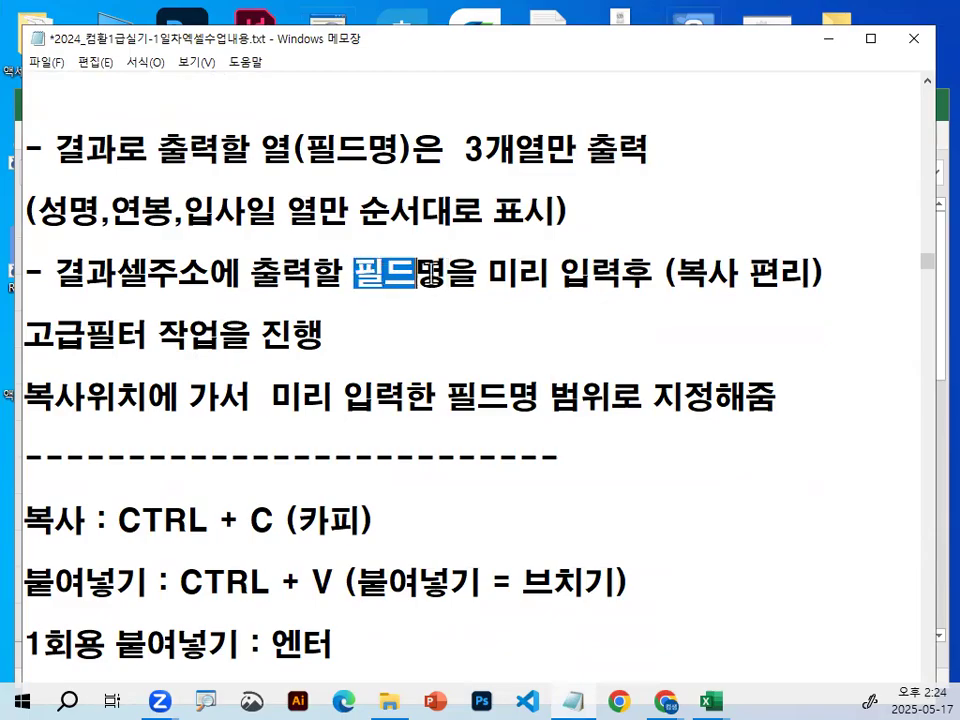
{"action": "left_click_drag", "start_coordinate": [512, 272], "coordinate": [782, 270]}
{"action": "scroll", "coordinate": [197, 462], "scroll_direction": "down", "scroll_amount": 1}
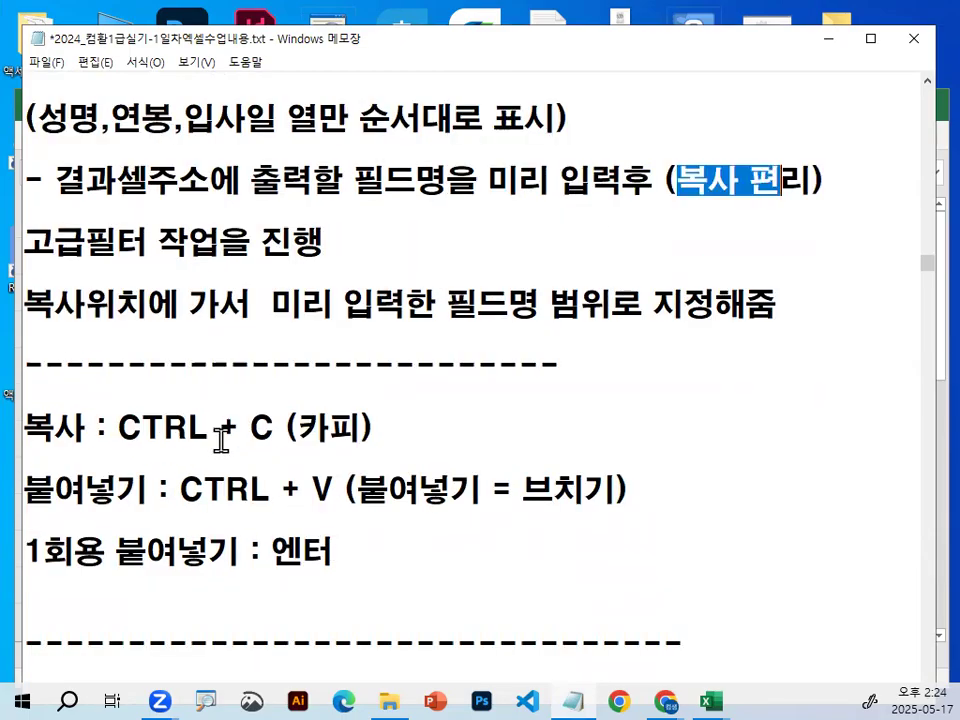
Underline the notes' 복사 line in red and circle 브 in 브치기 on the 붙여넣기 line.
{"action": "left_click_drag", "start_coordinate": [30, 364], "coordinate": [393, 359]}
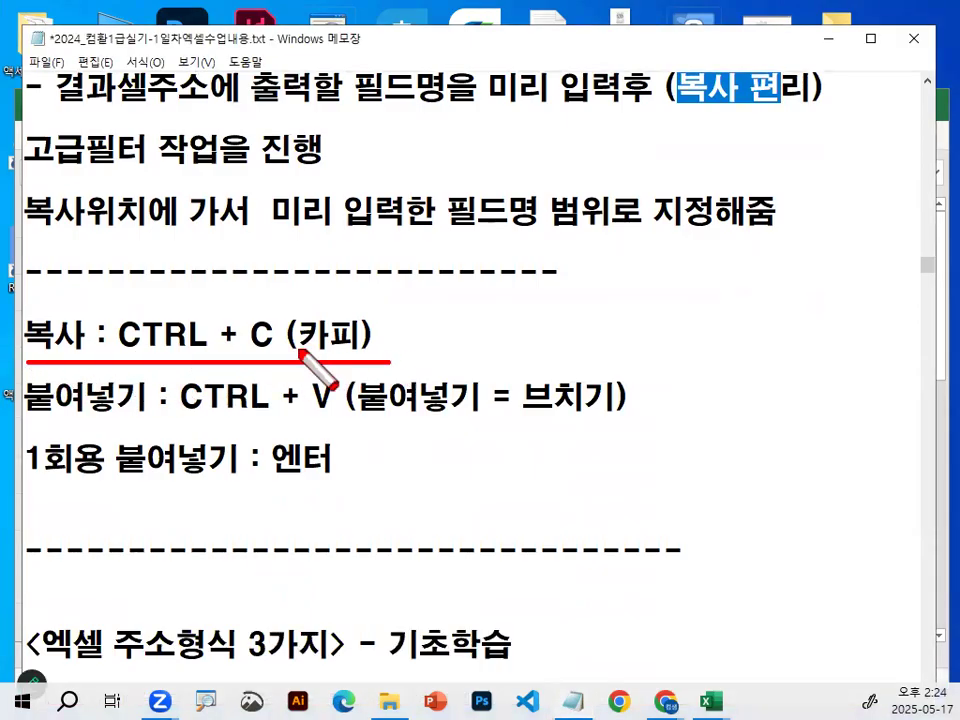
{"action": "left_click_drag", "start_coordinate": [288, 318], "coordinate": [283, 350]}
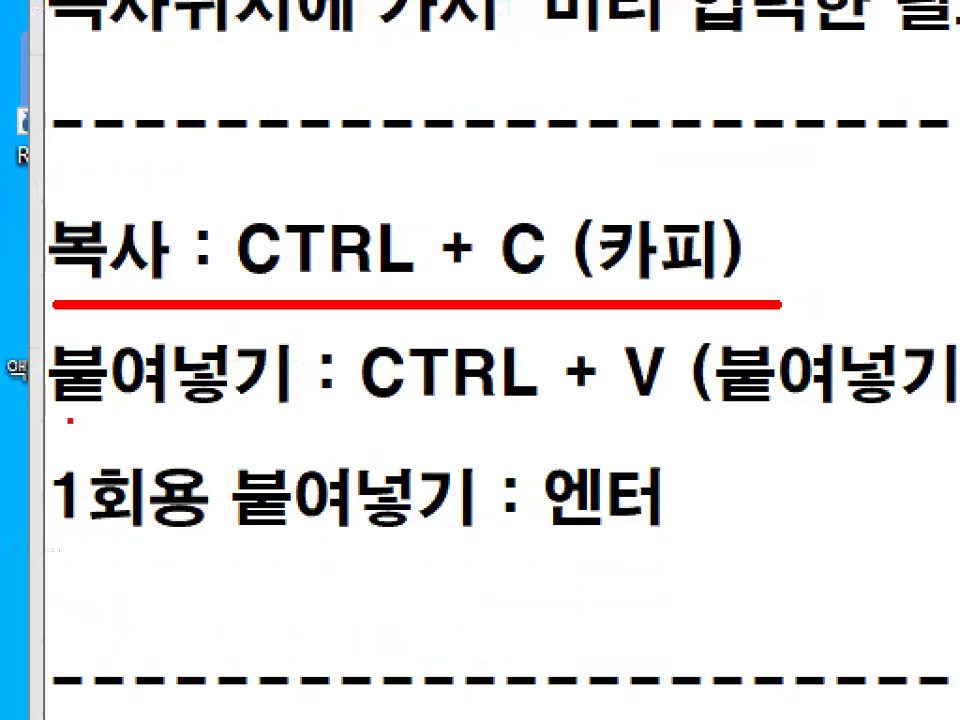
{"action": "left_click_drag", "start_coordinate": [18, 421], "coordinate": [128, 421]}
{"action": "mouse_move", "coordinate": [647, 382]}
{"action": "left_mouse_down"}
{"action": "mouse_move", "coordinate": [681, 360]}
{"action": "mouse_move", "coordinate": [645, 318]}
{"action": "left_mouse_up"}
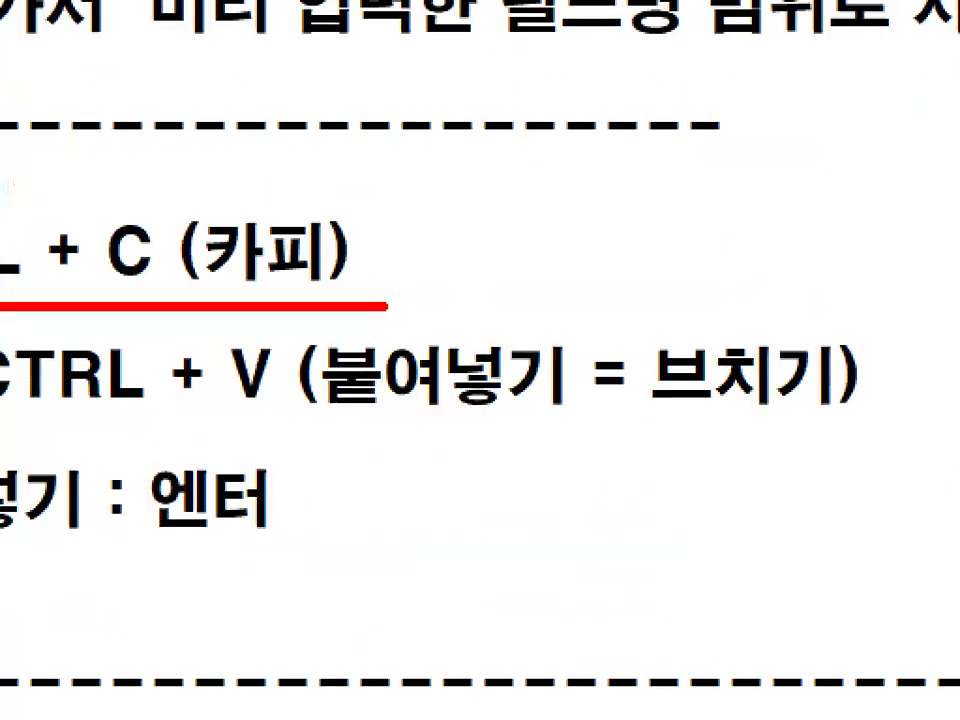
{"action": "mouse_move", "coordinate": [578, 401]}
{"action": "left_mouse_down"}
{"action": "mouse_move", "coordinate": [533, 410]}
{"action": "mouse_move", "coordinate": [561, 379]}
{"action": "left_mouse_up"}
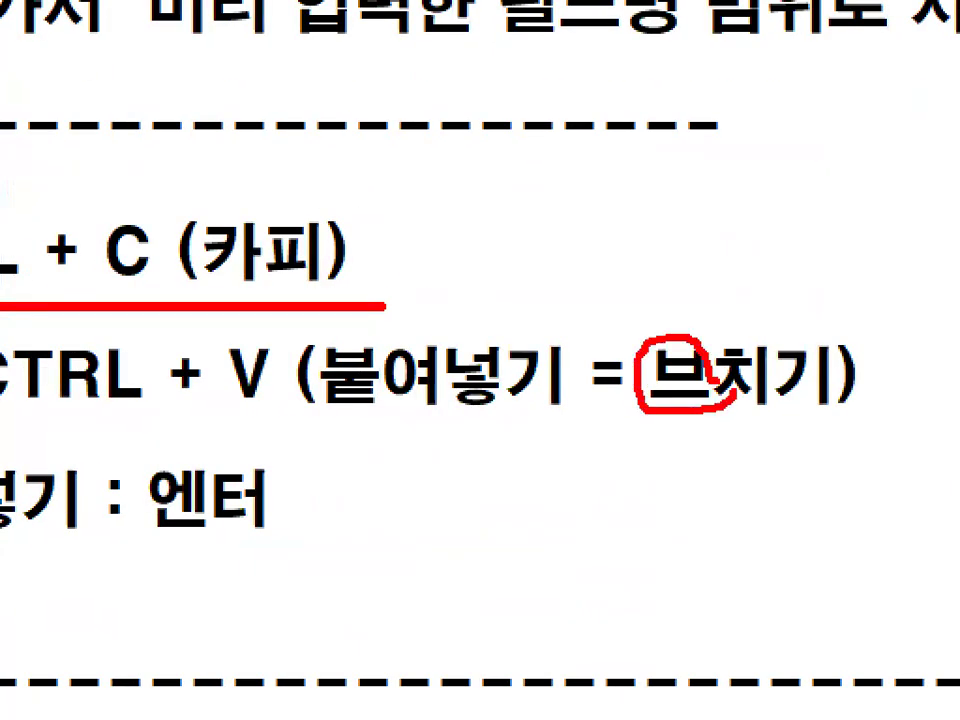
{"action": "key", "text": "Escape"}
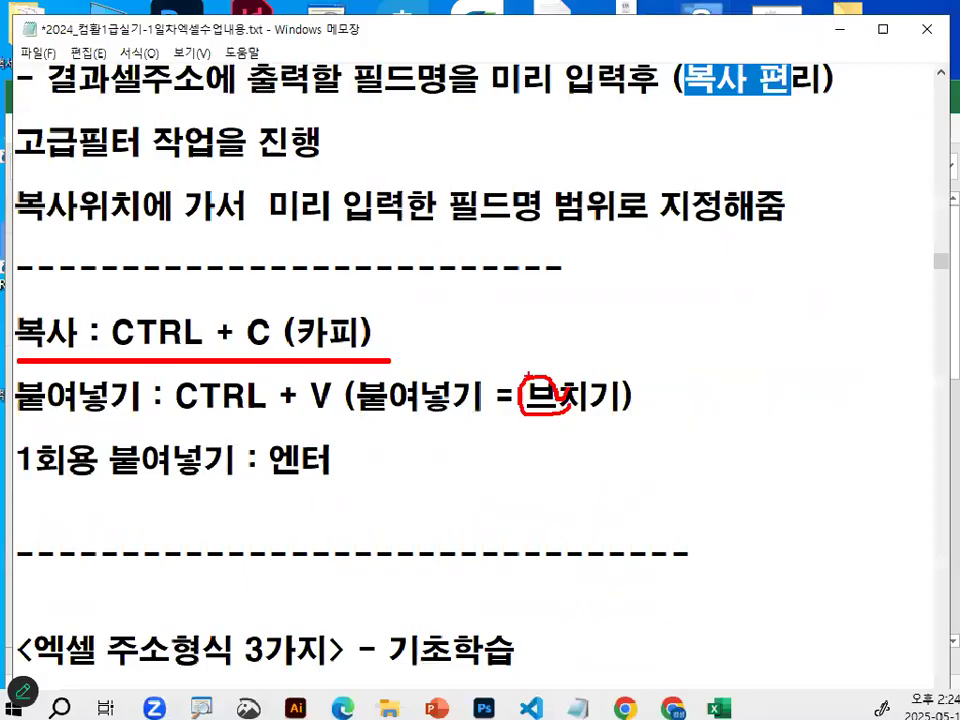
Circle the V and the matching 브 on the 붙여넣기 line in red, and clear the annotations.
{"action": "key", "text": "ctrl+1"}
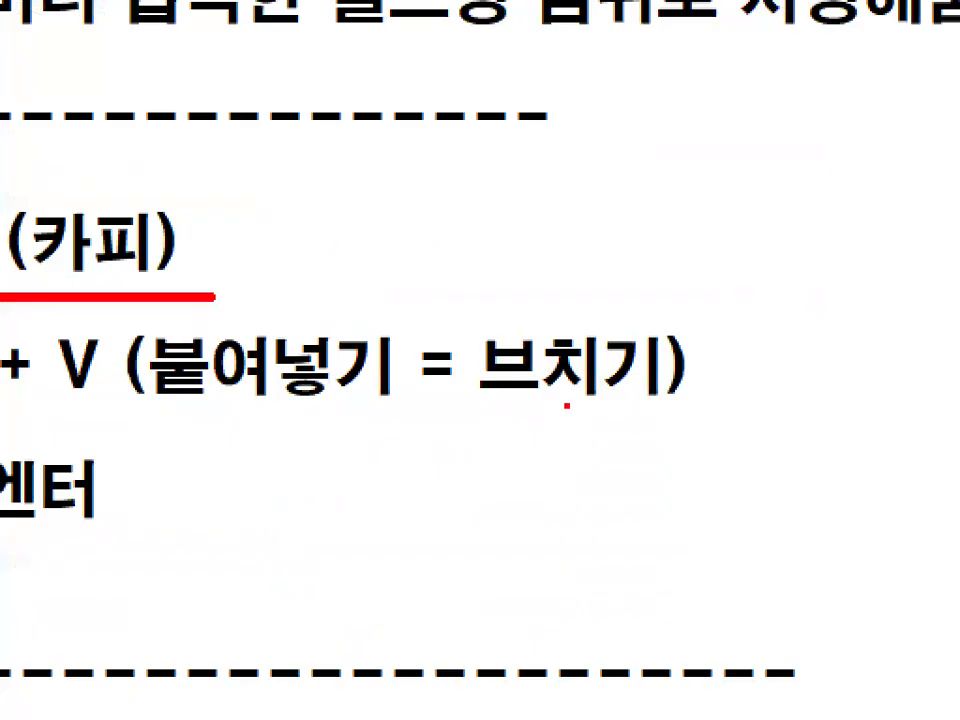
{"action": "mouse_move", "coordinate": [262, 393]}
{"action": "left_mouse_down"}
{"action": "mouse_move", "coordinate": [199, 340]}
{"action": "mouse_move", "coordinate": [314, 378]}
{"action": "left_mouse_up"}
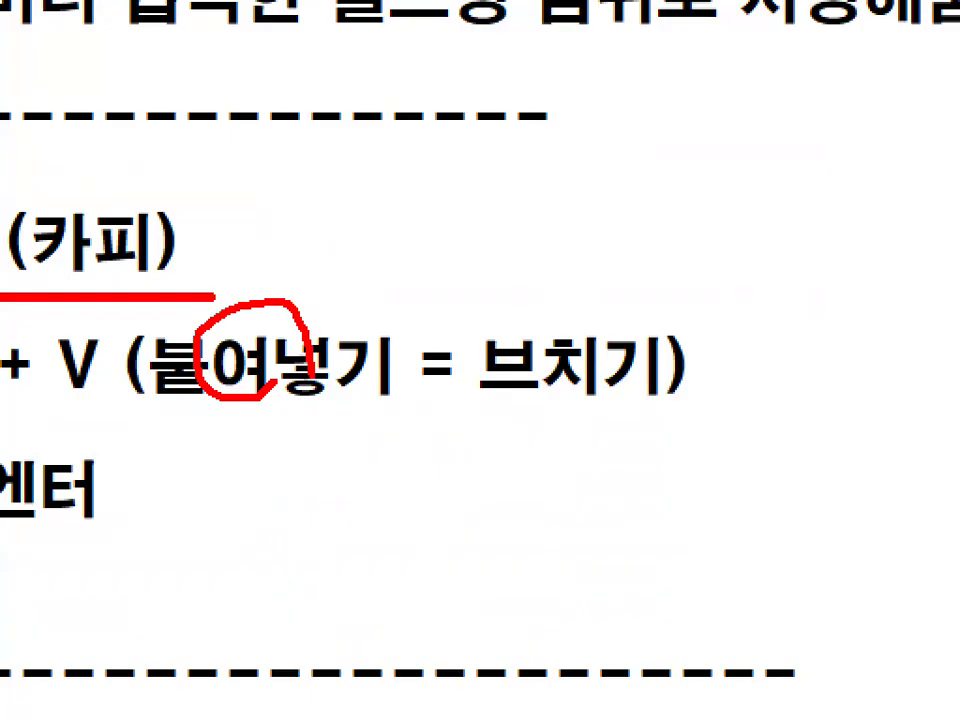
{"action": "key", "text": "Escape"}
{"action": "mouse_move", "coordinate": [552, 412]}
{"action": "left_mouse_down"}
{"action": "mouse_move", "coordinate": [522, 420]}
{"action": "mouse_move", "coordinate": [553, 416]}
{"action": "mouse_move", "coordinate": [548, 398]}
{"action": "left_mouse_up"}
{"action": "mouse_move", "coordinate": [335, 378]}
{"action": "left_mouse_down"}
{"action": "mouse_move", "coordinate": [309, 380]}
{"action": "mouse_move", "coordinate": [352, 398]}
{"action": "left_mouse_up"}
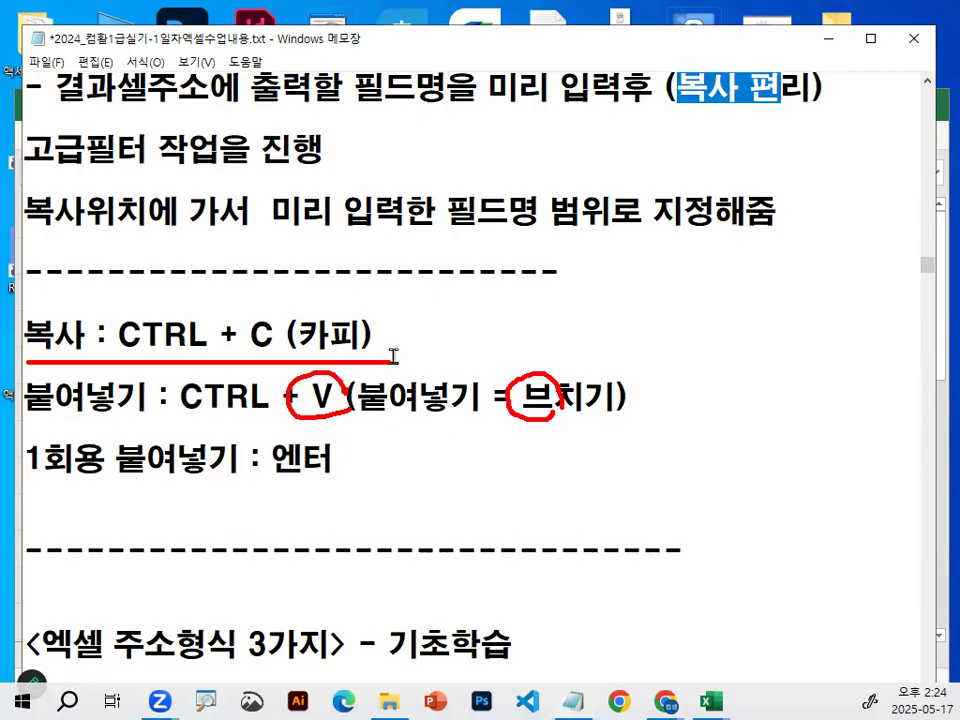
{"action": "key", "text": "Escape"}
Highlight the 1회용 붙여넣기 : 엔터 line and the CTRL + V text in the notes for comparison.
{"action": "left_click_drag", "start_coordinate": [24, 463], "coordinate": [341, 465]}
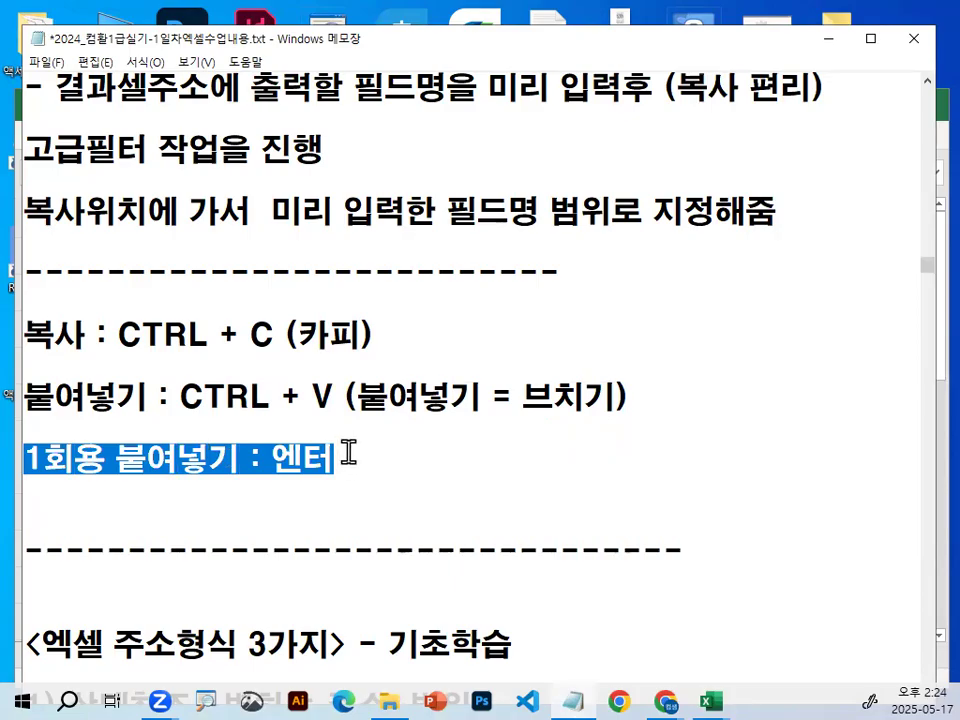
{"action": "left_click_drag", "start_coordinate": [181, 394], "coordinate": [333, 393]}
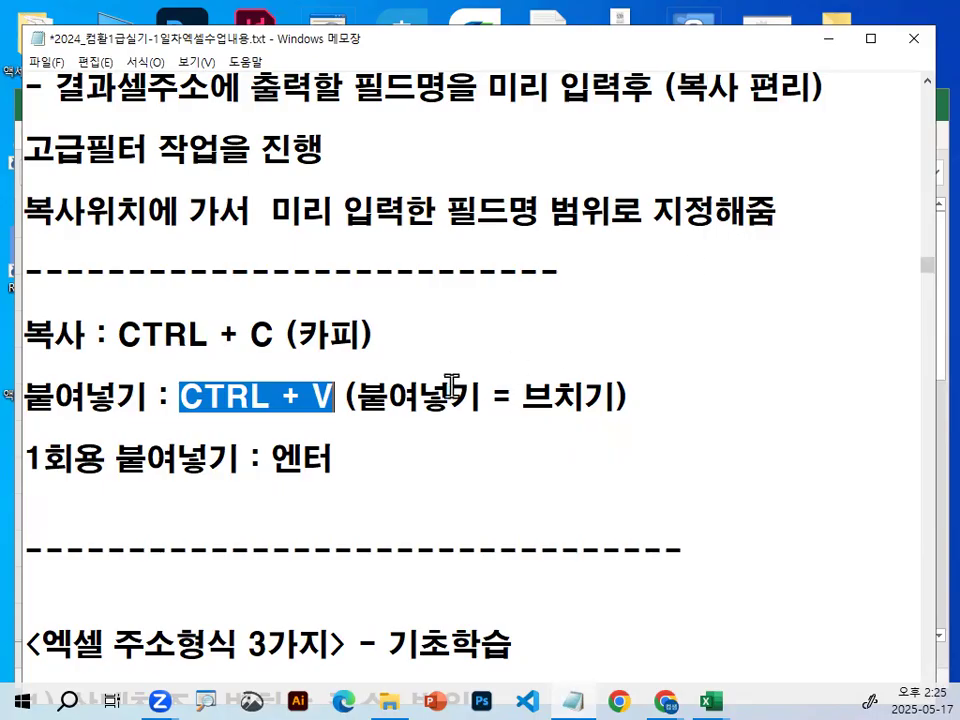
{"action": "left_click", "coordinate": [179, 356]}
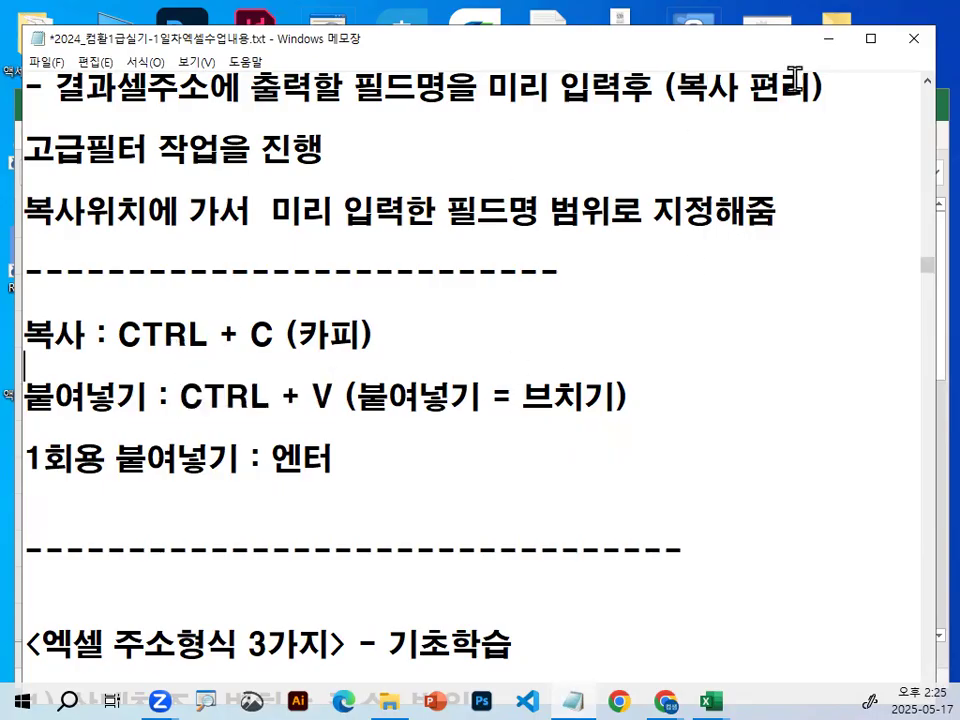
Return to the Excel workbook and select the header cells 성명 in A2, 연봉 in E2 and 입사일 in F2 together.
{"action": "left_click", "coordinate": [829, 39]}
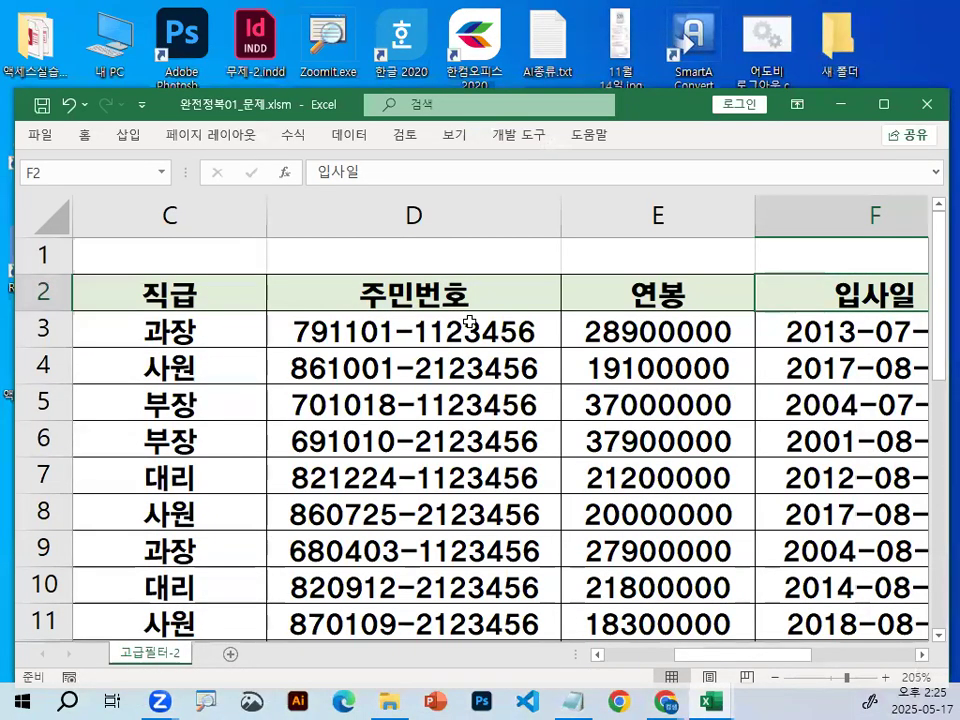
{"action": "left_click_drag", "start_coordinate": [789, 656], "coordinate": [632, 678]}
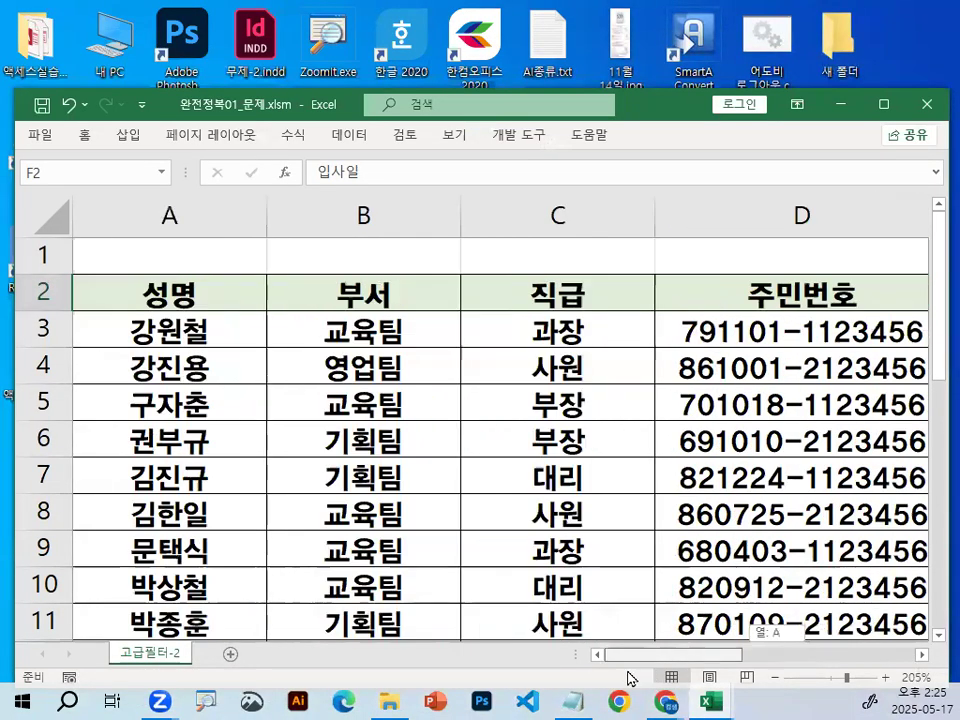
{"action": "left_click", "coordinate": [176, 297]}
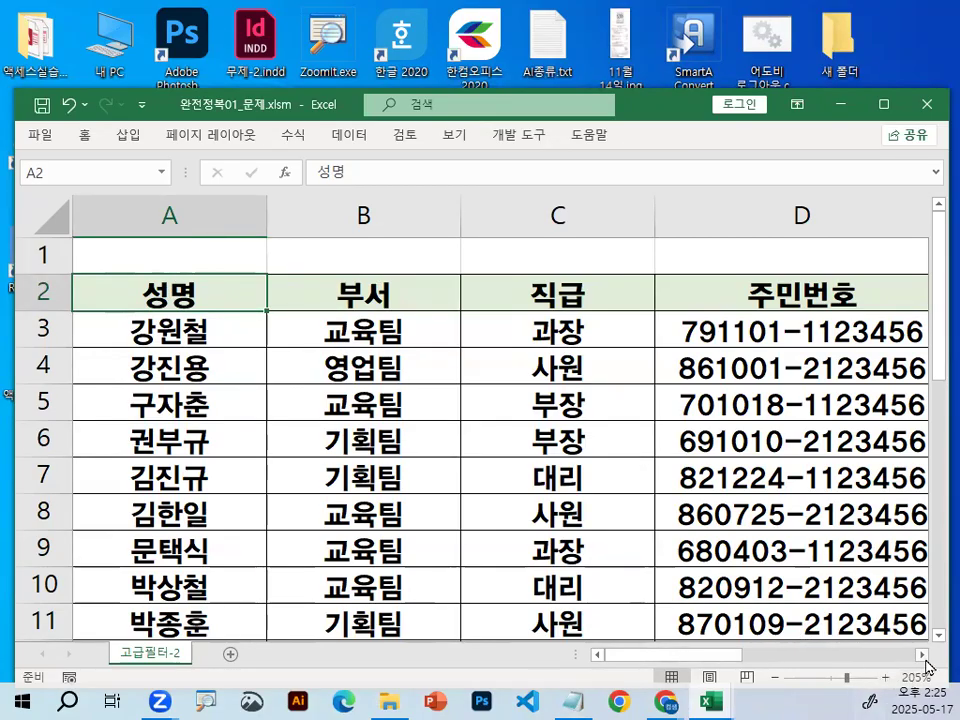
{"action": "left_click", "coordinate": [922, 655]}
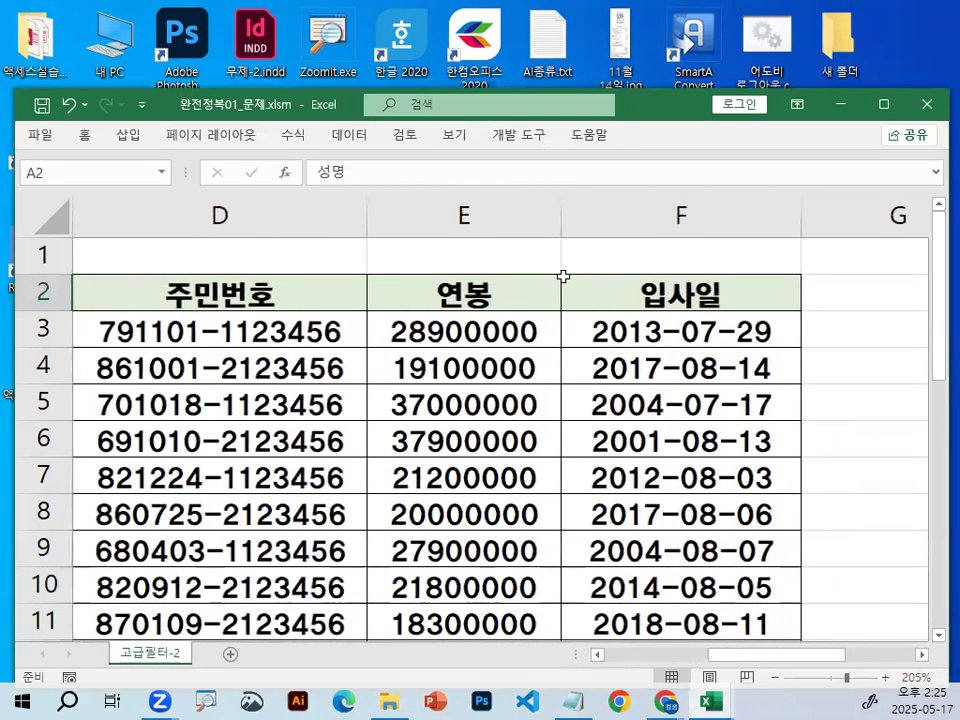
{"action": "left_click_drag", "start_coordinate": [450, 292], "coordinate": [616, 288]}
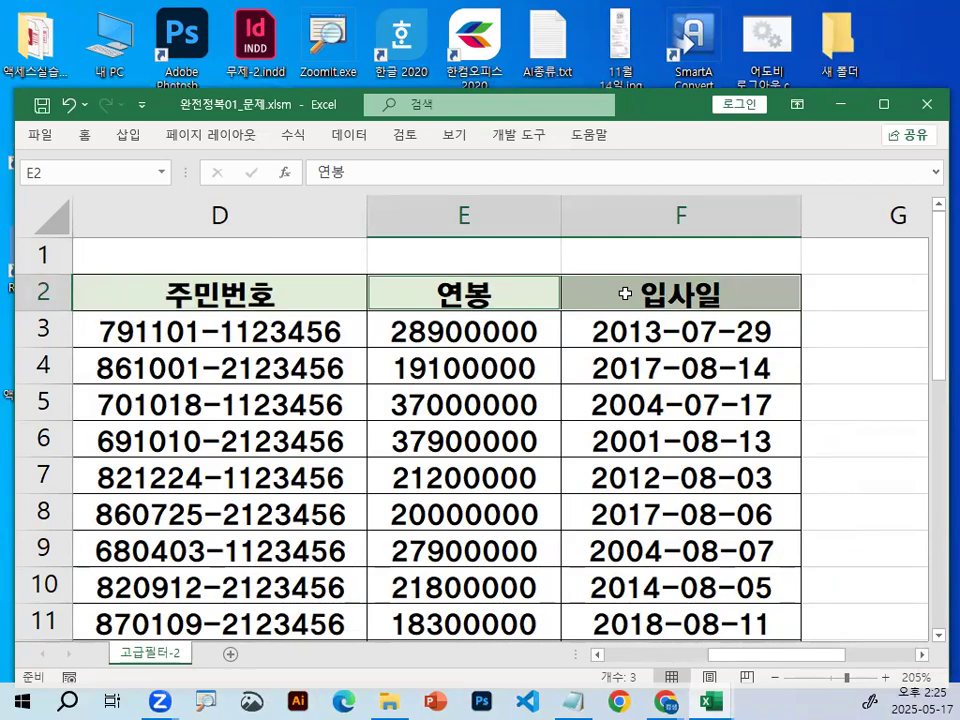
Handwrite 2번 in red near the 연봉 and 입사일 headers as an explanation, and clear the drawing.
{"action": "key", "text": "ctrl+2"}
{"action": "mouse_move", "coordinate": [290, 190]}
{"action": "left_mouse_down"}
{"action": "mouse_move", "coordinate": [325, 216]}
{"action": "mouse_move", "coordinate": [303, 245]}
{"action": "mouse_move", "coordinate": [345, 249]}
{"action": "left_mouse_up"}
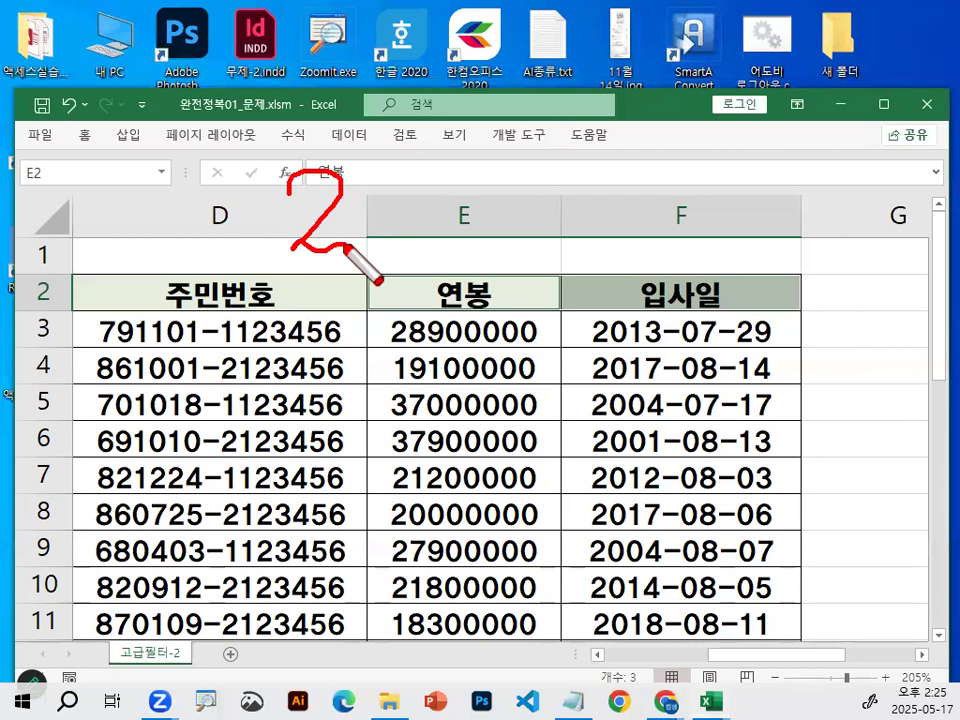
{"action": "mouse_move", "coordinate": [358, 189]}
{"action": "left_mouse_down"}
{"action": "mouse_move", "coordinate": [369, 242]}
{"action": "mouse_move", "coordinate": [399, 230]}
{"action": "mouse_move", "coordinate": [442, 176]}
{"action": "left_mouse_up"}
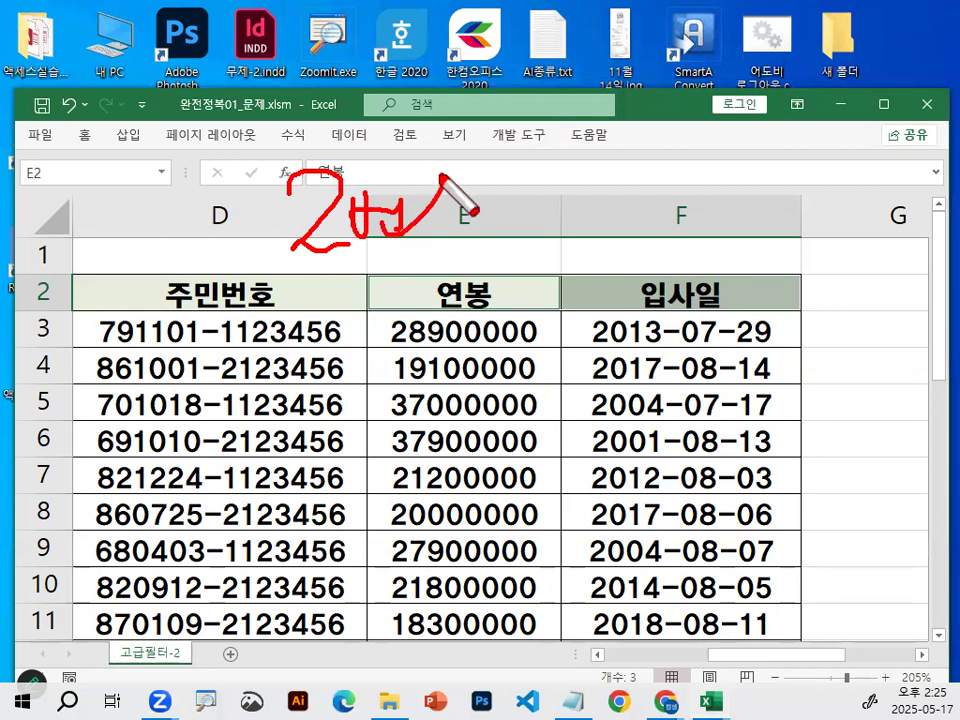
{"action": "mouse_move", "coordinate": [660, 150]}
{"action": "left_mouse_down"}
{"action": "mouse_move", "coordinate": [610, 218]}
{"action": "mouse_move", "coordinate": [668, 236]}
{"action": "left_mouse_up"}
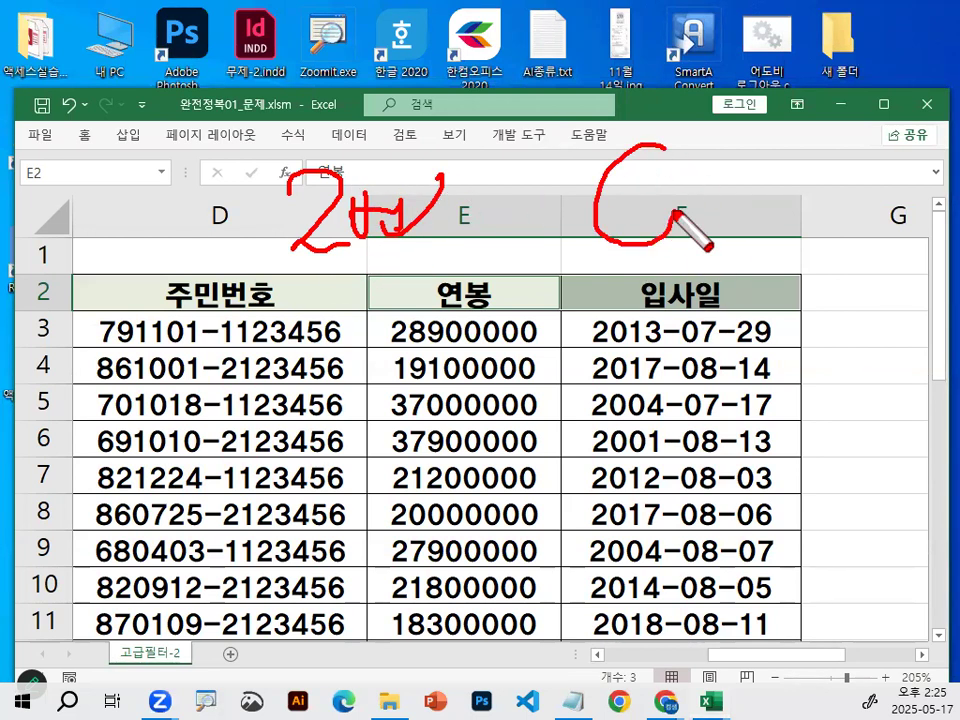
{"action": "key", "text": "Escape"}
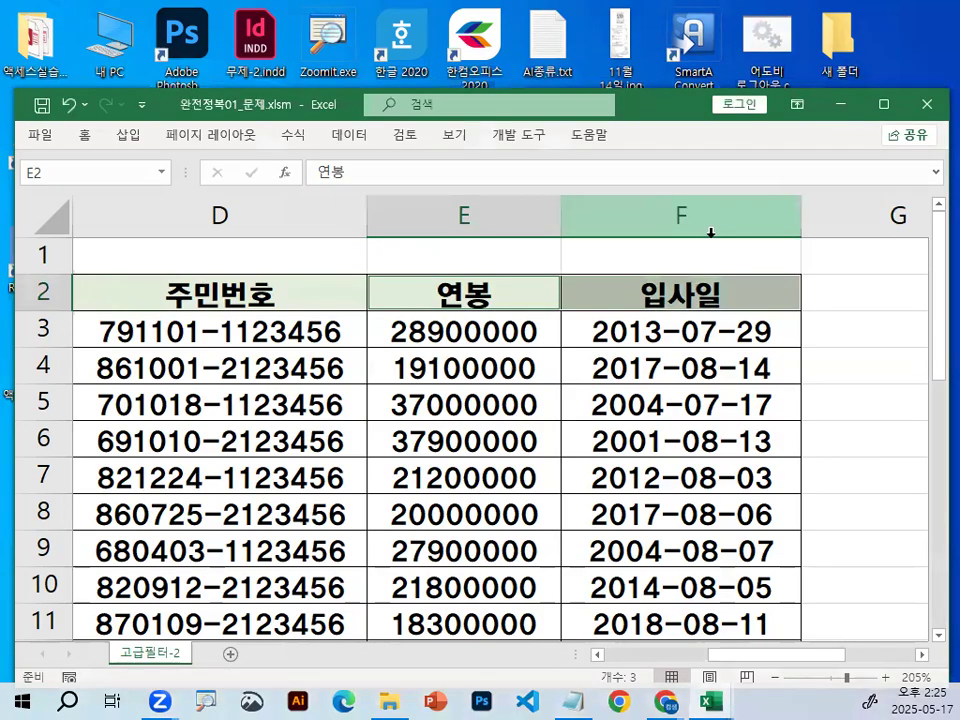
Copy the selected 성명, 연봉 and 입사일 headers and paste them side by side starting at H5.
{"action": "left_click_drag", "start_coordinate": [805, 663], "coordinate": [791, 637]}
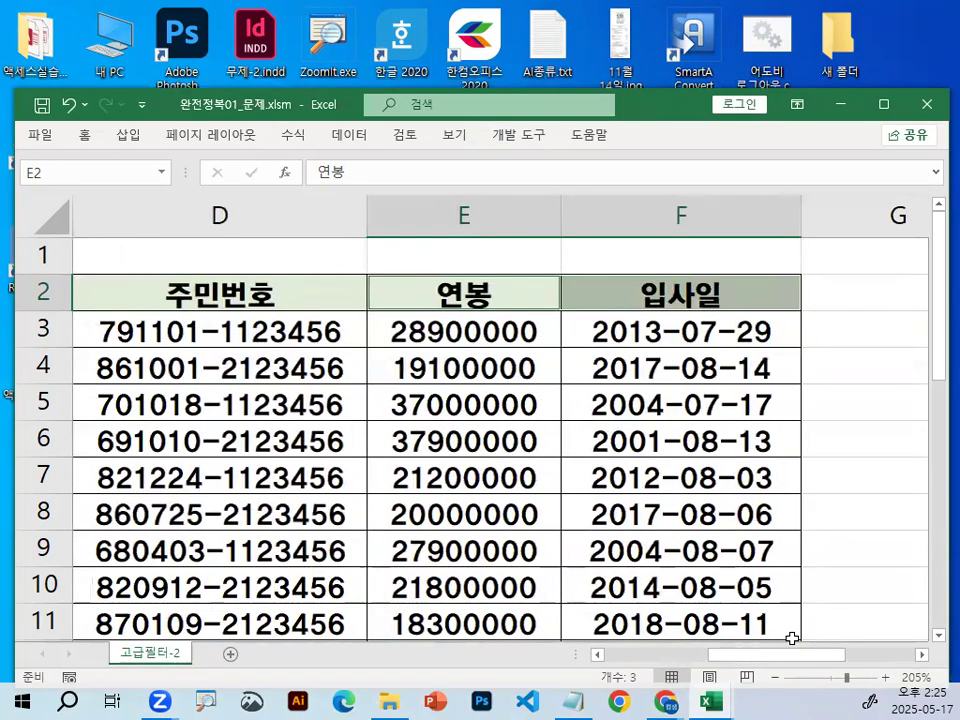
{"action": "key", "text": "ctrl+c"}
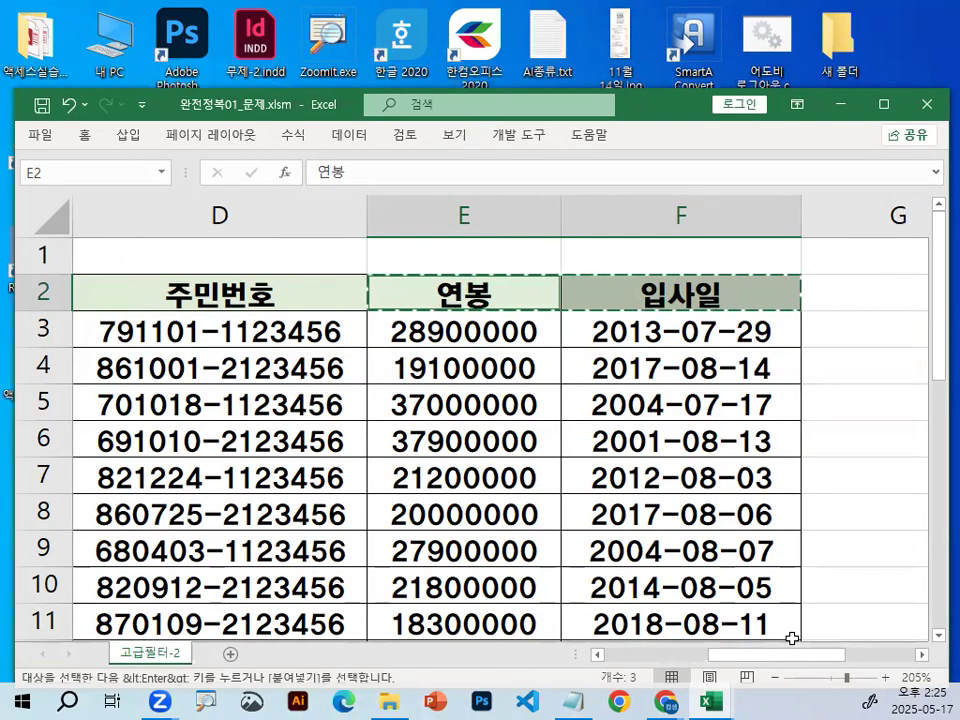
{"action": "left_click", "coordinate": [922, 656]}
{"action": "left_click", "coordinate": [922, 656]}
{"action": "left_click", "coordinate": [922, 656]}
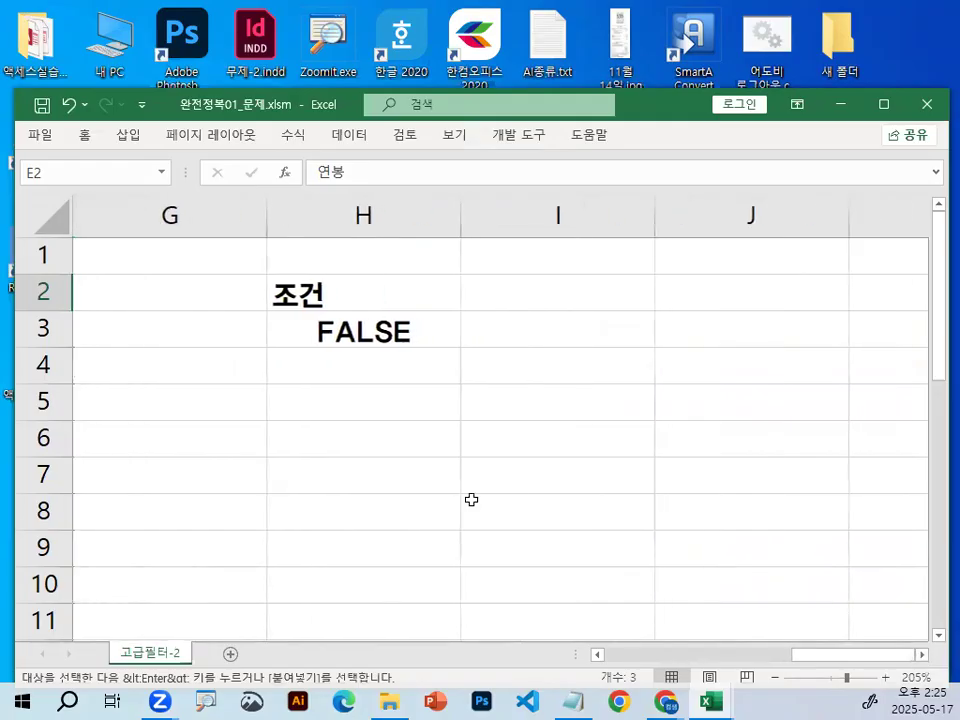
{"action": "left_click", "coordinate": [345, 405]}
{"action": "mouse_move", "coordinate": [336, 368]}
{"action": "left_mouse_down"}
{"action": "mouse_move", "coordinate": [339, 389]}
{"action": "mouse_move", "coordinate": [420, 326]}
{"action": "left_mouse_up"}
{"action": "key", "text": "Escape"}
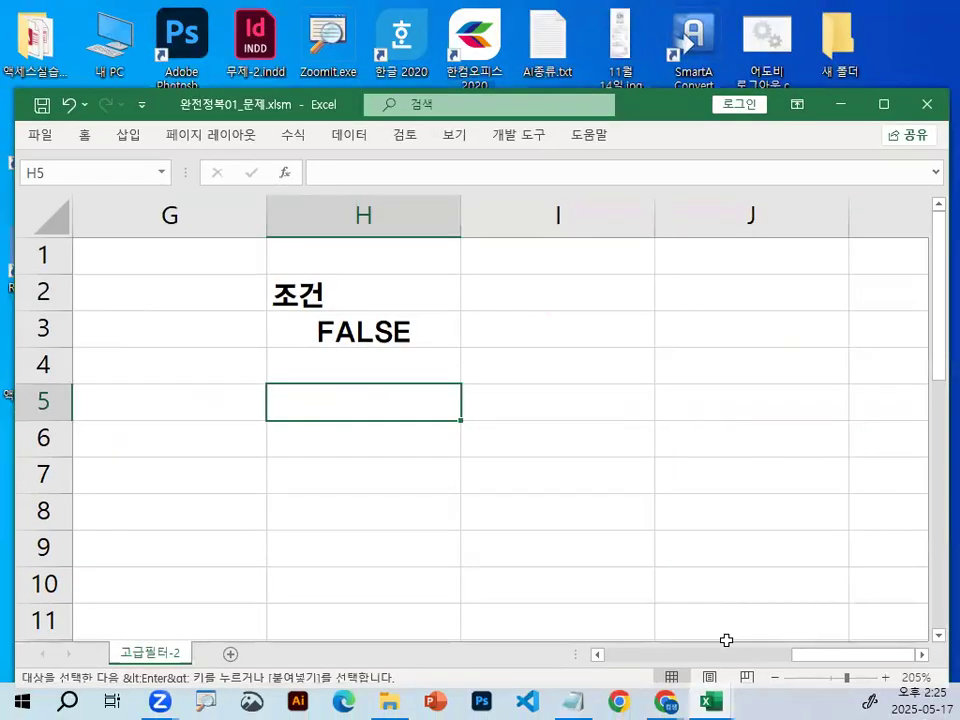
{"action": "key", "text": "ctrl+v"}
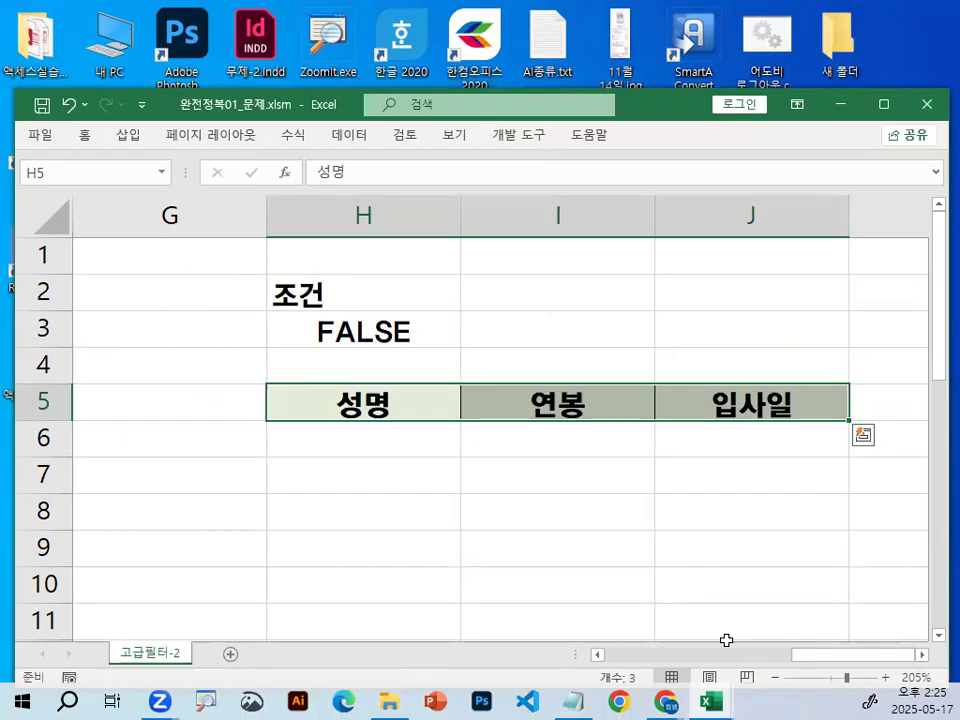
Zoom in on the pasted output headers and circle 성명 in H5 in red.
{"action": "left_click", "coordinate": [481, 438]}
{"action": "left_click_drag", "start_coordinate": [362, 386], "coordinate": [416, 414]}
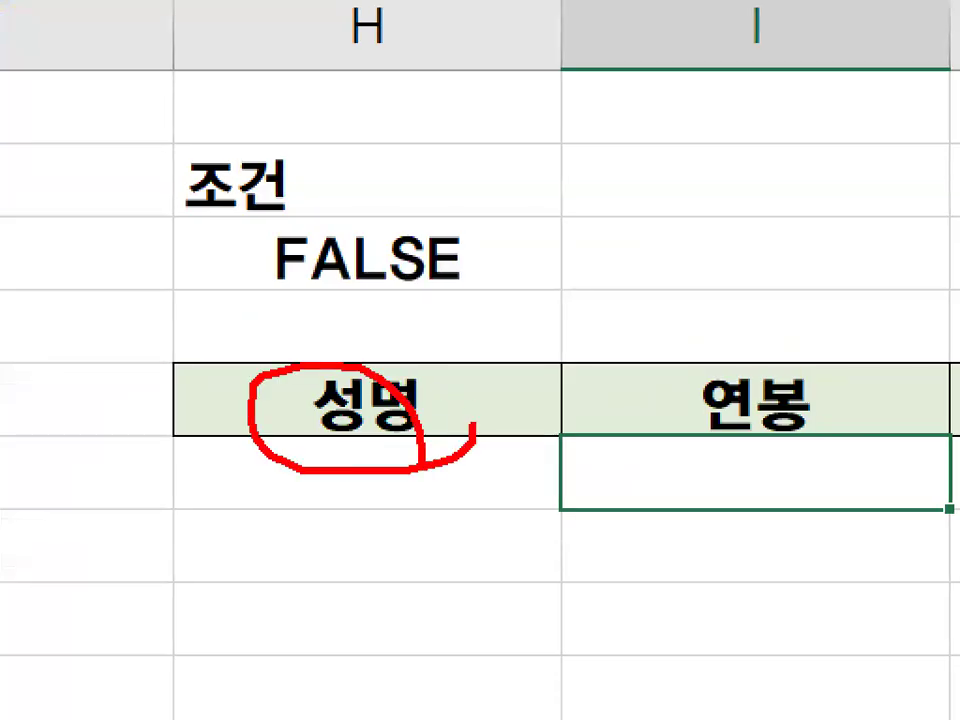
{"action": "key", "text": "Escape"}
{"action": "key", "text": "ctrl+1"}
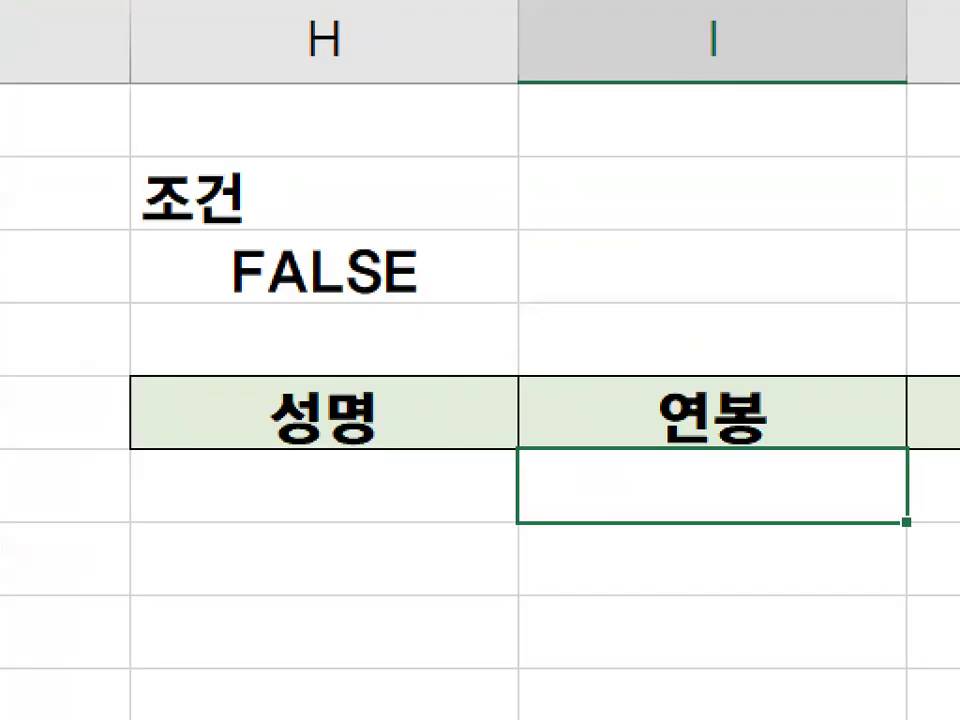
{"action": "key", "text": "Escape"}
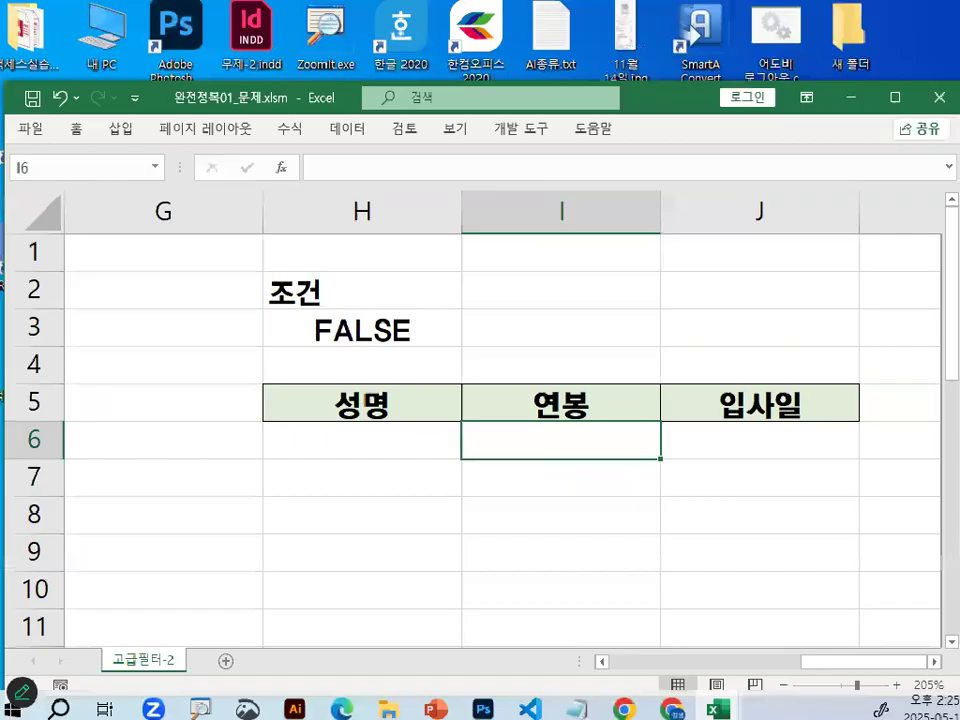
Draw red X marks between the three output headers and mark the header row to explain their order.
{"action": "key", "text": "ctrl+2"}
{"action": "left_click_drag", "start_coordinate": [450, 380], "coordinate": [405, 429]}
{"action": "left_click_drag", "start_coordinate": [412, 377], "coordinate": [442, 436]}
{"action": "left_click_drag", "start_coordinate": [633, 376], "coordinate": [599, 434]}
{"action": "left_click_drag", "start_coordinate": [597, 381], "coordinate": [607, 427]}
{"action": "key", "text": "Escape"}
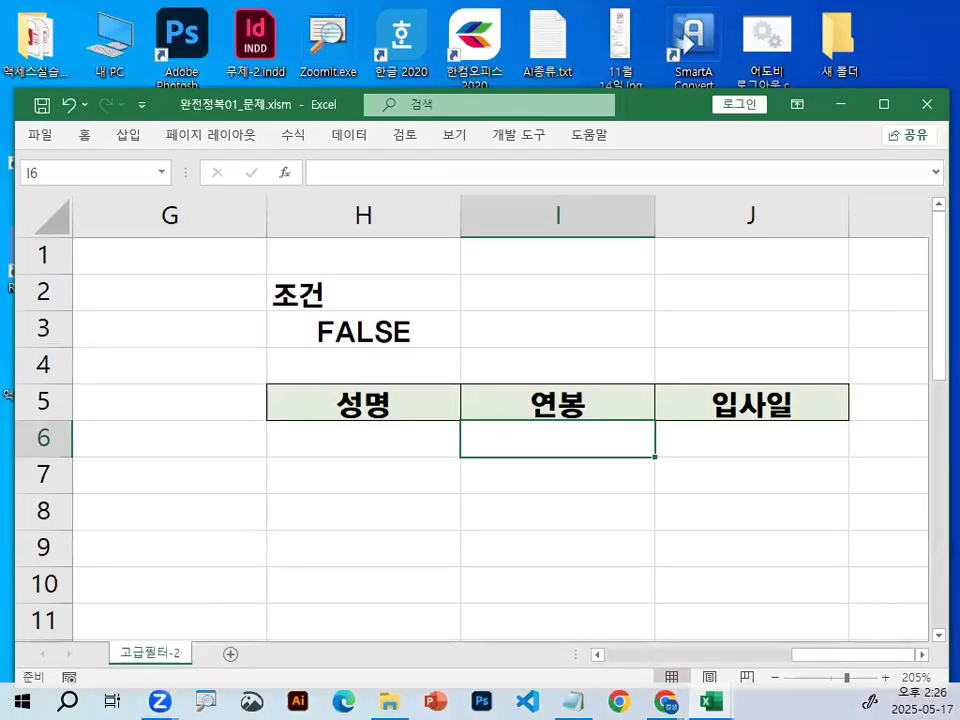
{"action": "key", "text": "ctrl+1"}
{"action": "left_click_drag", "start_coordinate": [348, 388], "coordinate": [390, 396]}
{"action": "mouse_move", "coordinate": [866, 433]}
{"action": "left_mouse_down"}
{"action": "mouse_move", "coordinate": [679, 343]}
{"action": "mouse_move", "coordinate": [767, 442]}
{"action": "left_mouse_up"}
{"action": "key", "text": "Escape"}
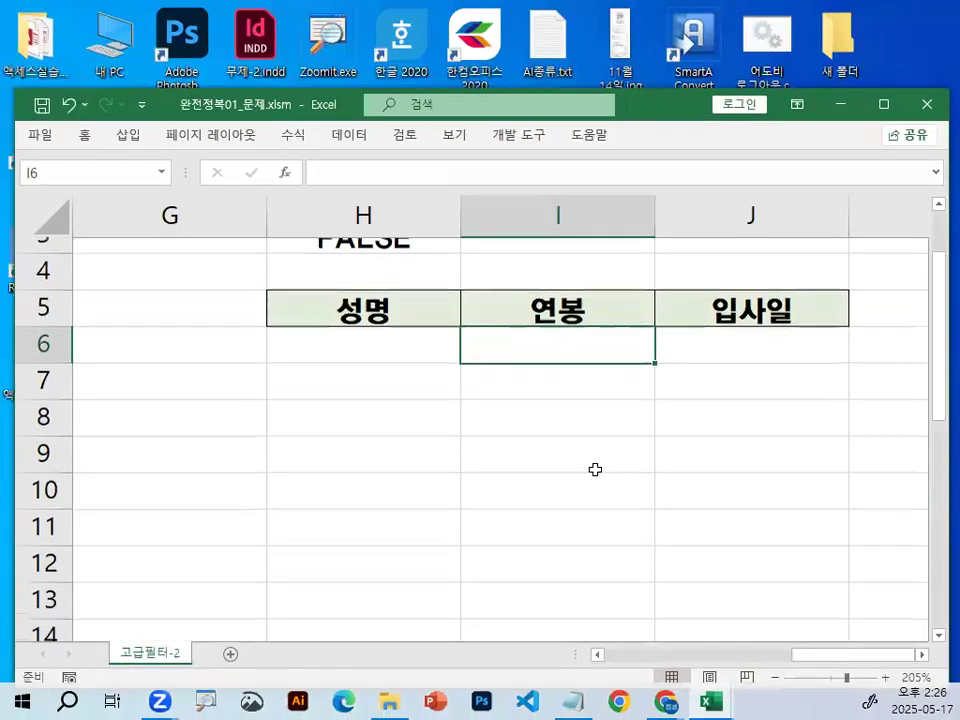
Point out the empty output area from H6 to H12 and the headers 성명, 연봉 and 입사일 in H5, I5 and J5.
{"action": "scroll", "coordinate": [596, 469], "scroll_direction": "down", "scroll_amount": 1}
{"action": "left_click_drag", "start_coordinate": [356, 330], "coordinate": [385, 550]}
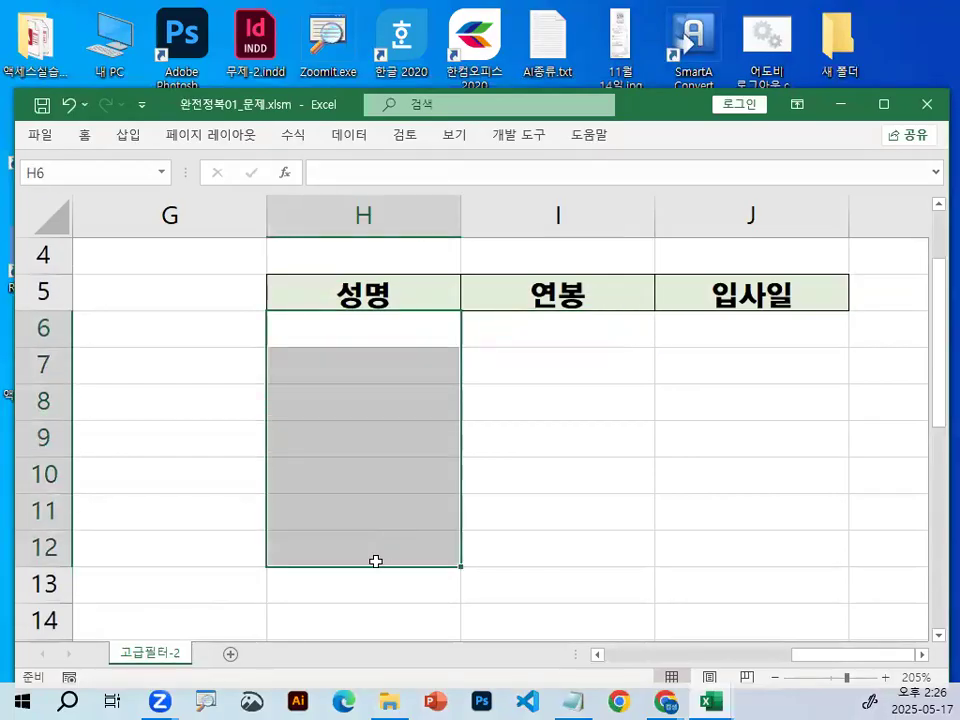
{"action": "left_click", "coordinate": [512, 364]}
{"action": "left_click", "coordinate": [405, 291]}
{"action": "left_click", "coordinate": [543, 292]}
{"action": "left_click", "coordinate": [709, 289]}
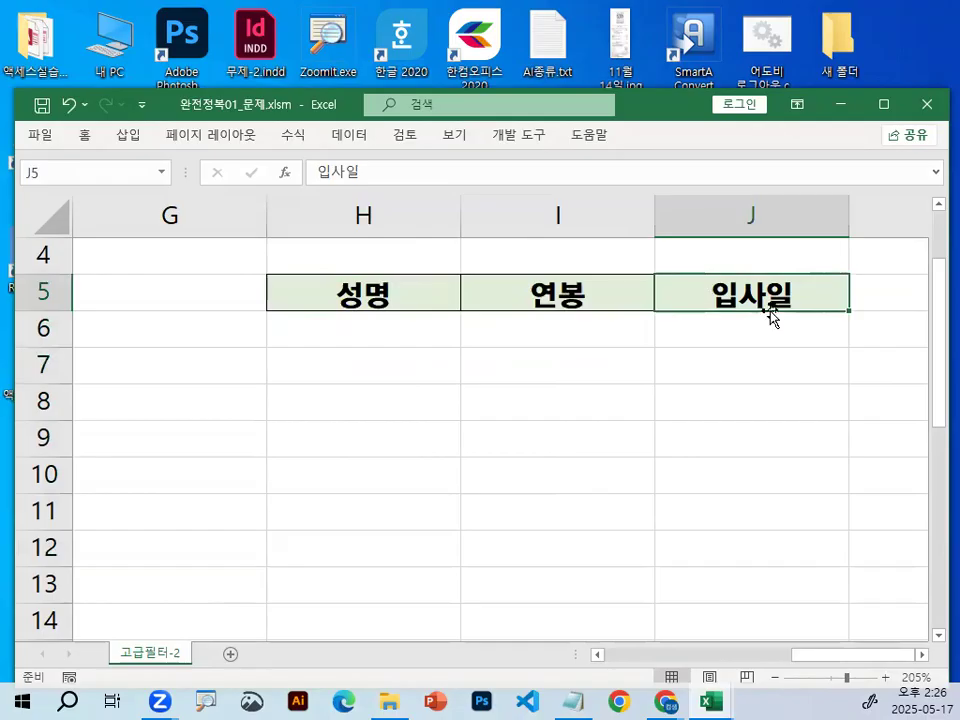
{"action": "left_click", "coordinate": [475, 355]}
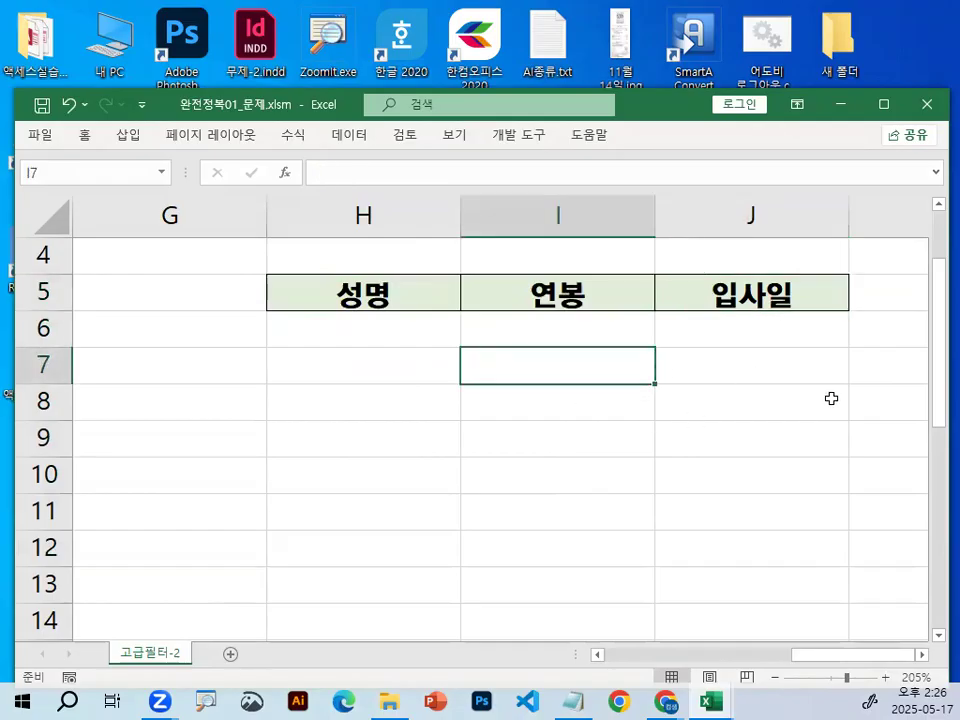
Remove the fill colour and all borders from the 성명, 연봉 and 입사일 headers in H5:J5.
{"action": "left_click_drag", "start_coordinate": [311, 298], "coordinate": [754, 294]}
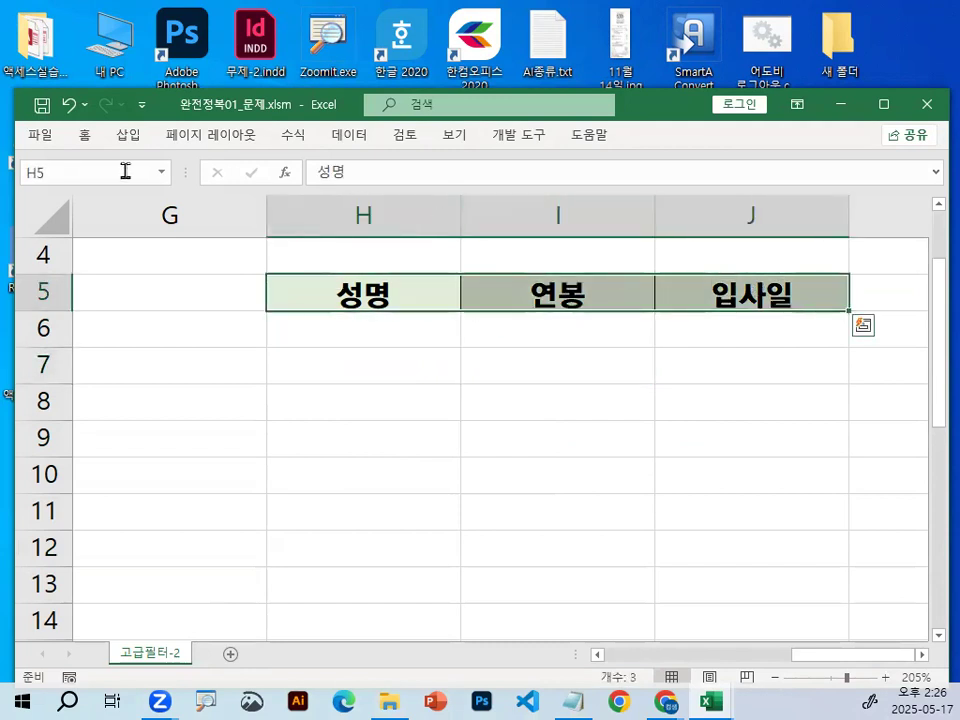
{"action": "left_click", "coordinate": [85, 135]}
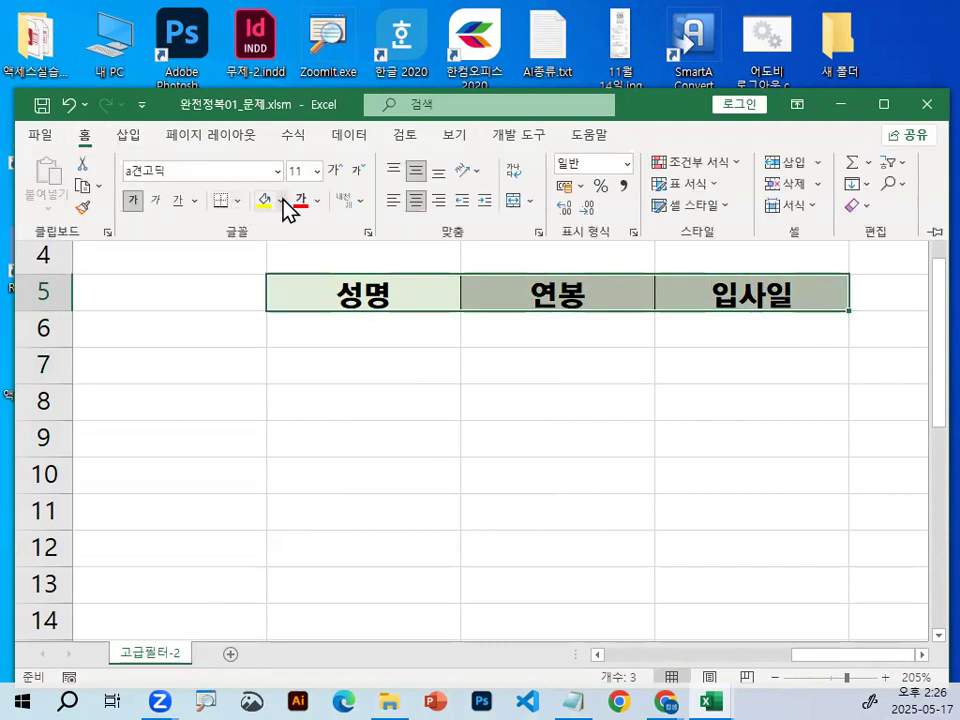
{"action": "left_click", "coordinate": [281, 201]}
{"action": "left_click", "coordinate": [321, 412]}
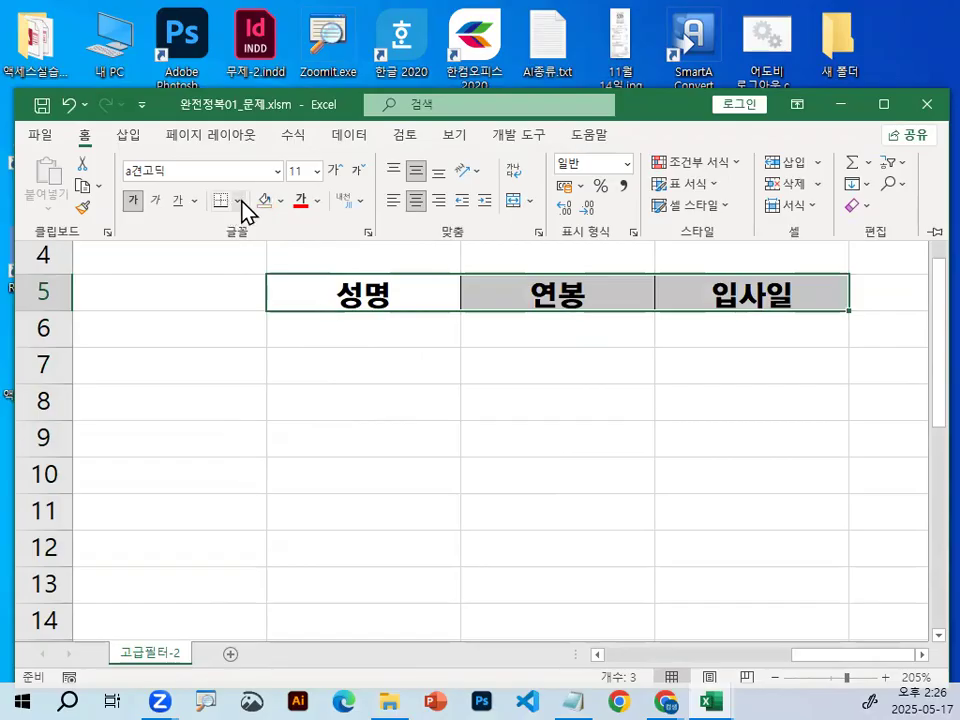
{"action": "left_click", "coordinate": [238, 201]}
{"action": "left_click", "coordinate": [268, 366]}
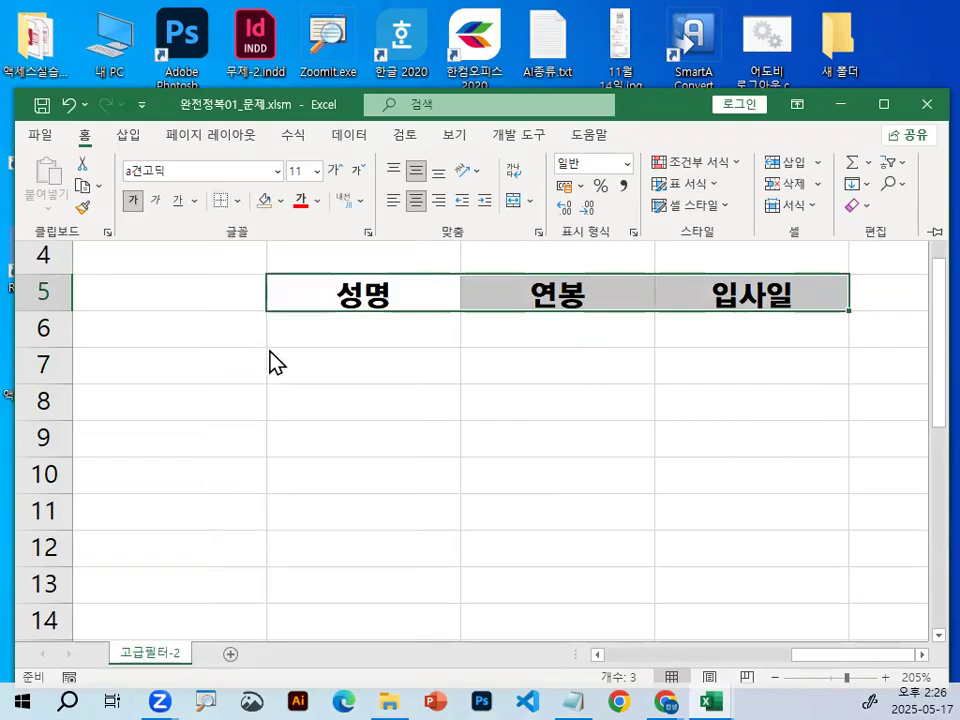
{"action": "left_click", "coordinate": [545, 305]}
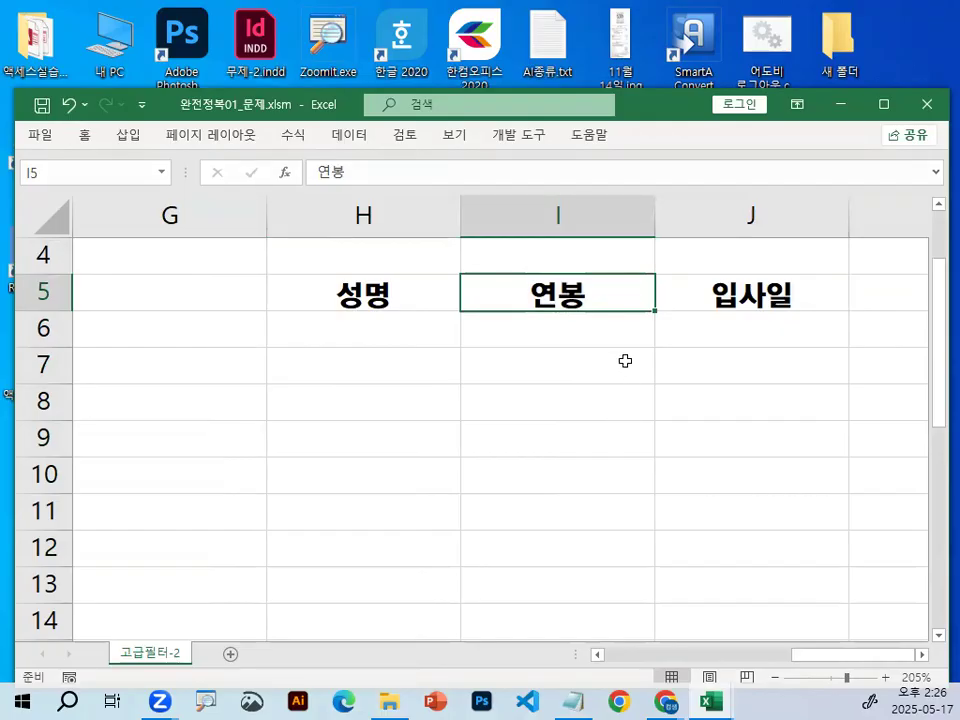
Undo the fill and border removal on the output headers in H5:J5.
{"action": "left_click", "coordinate": [70, 105]}
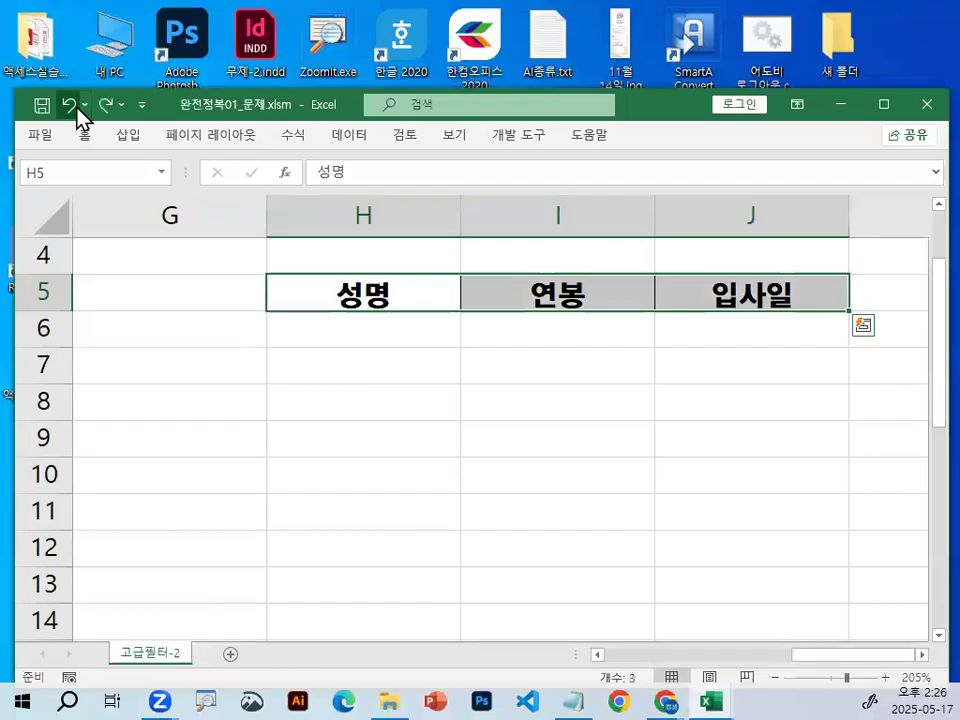
{"action": "left_click", "coordinate": [546, 435]}
{"action": "left_click", "coordinate": [512, 301]}
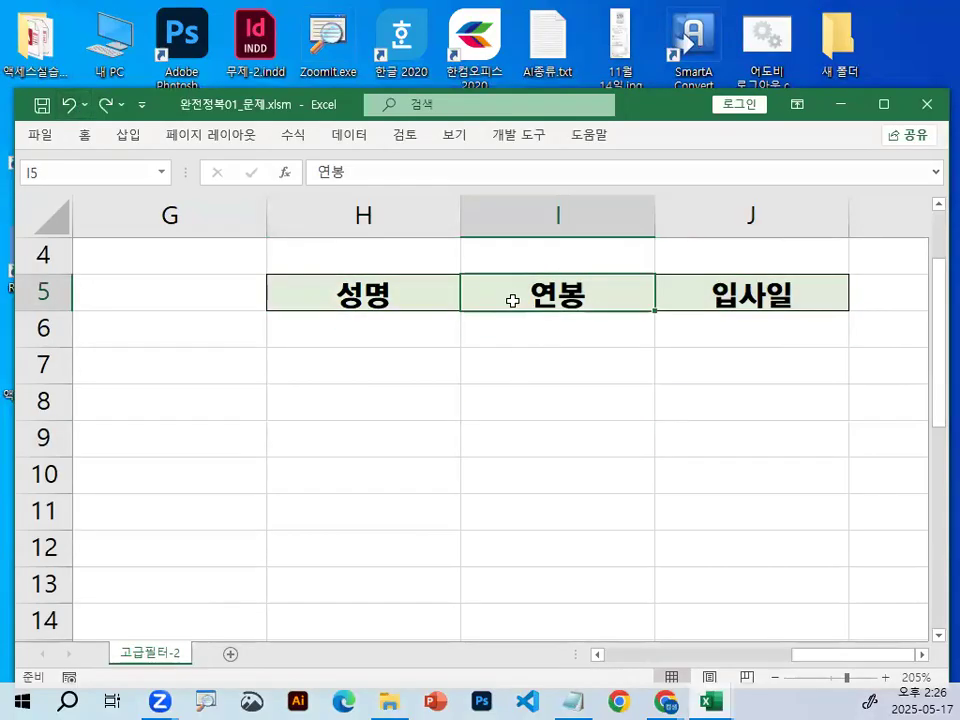
{"action": "left_click", "coordinate": [446, 290]}
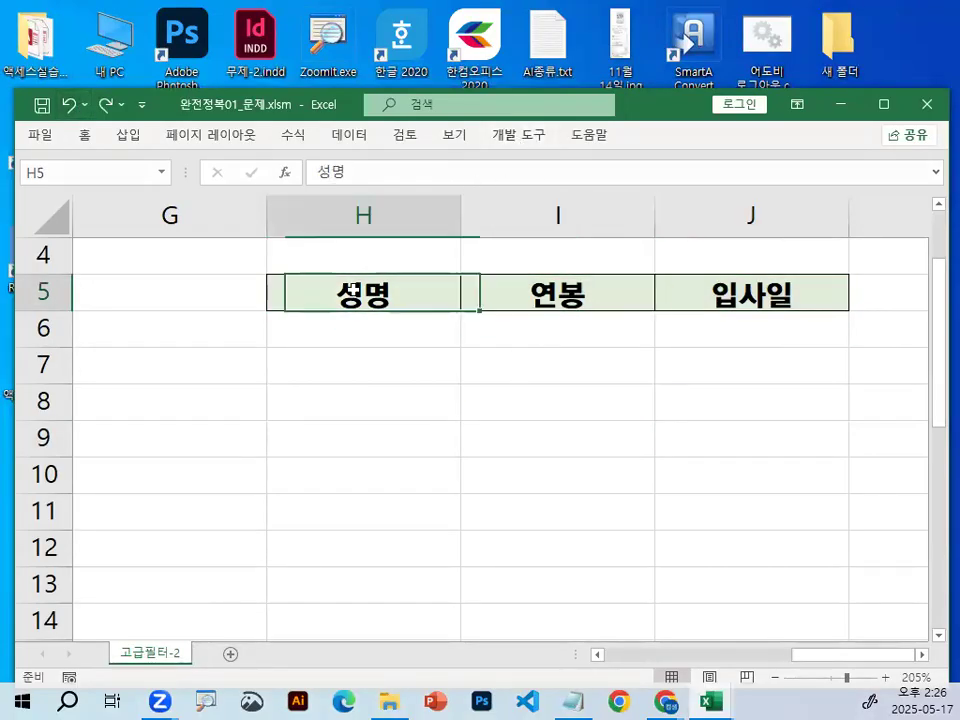
Point out the area below the 연봉 and 입사일 output headers with a temporary drawing over the sheet.
{"action": "scroll", "coordinate": [494, 468], "scroll_direction": "up", "scroll_amount": 1}
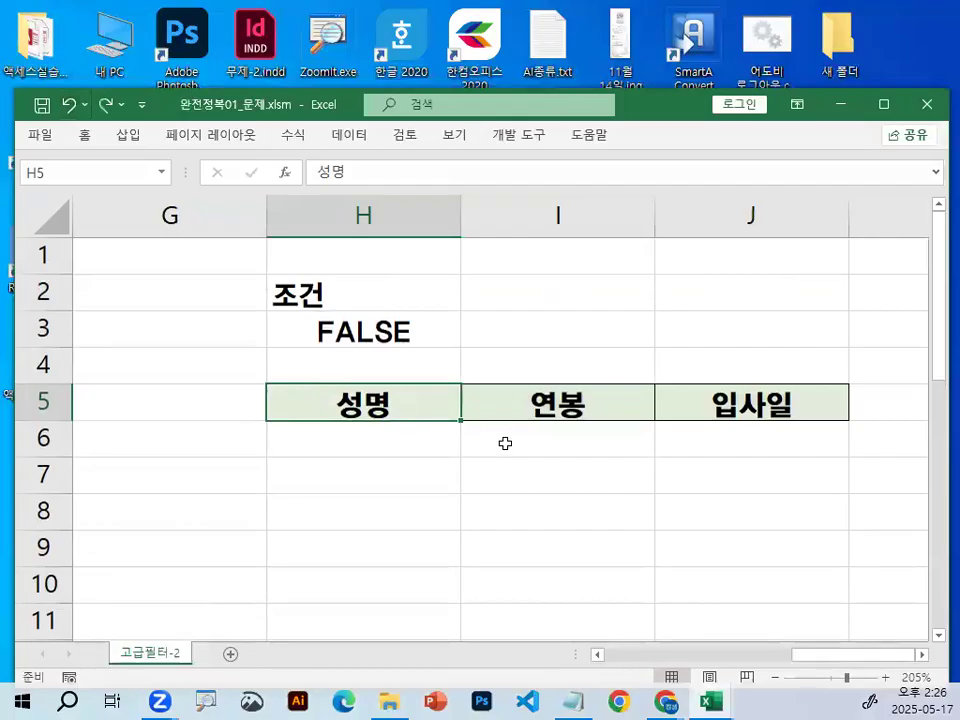
{"action": "key", "text": "ctrl+2"}
{"action": "left_click_drag", "start_coordinate": [765, 452], "coordinate": [675, 506]}
{"action": "key", "text": "Escape"}
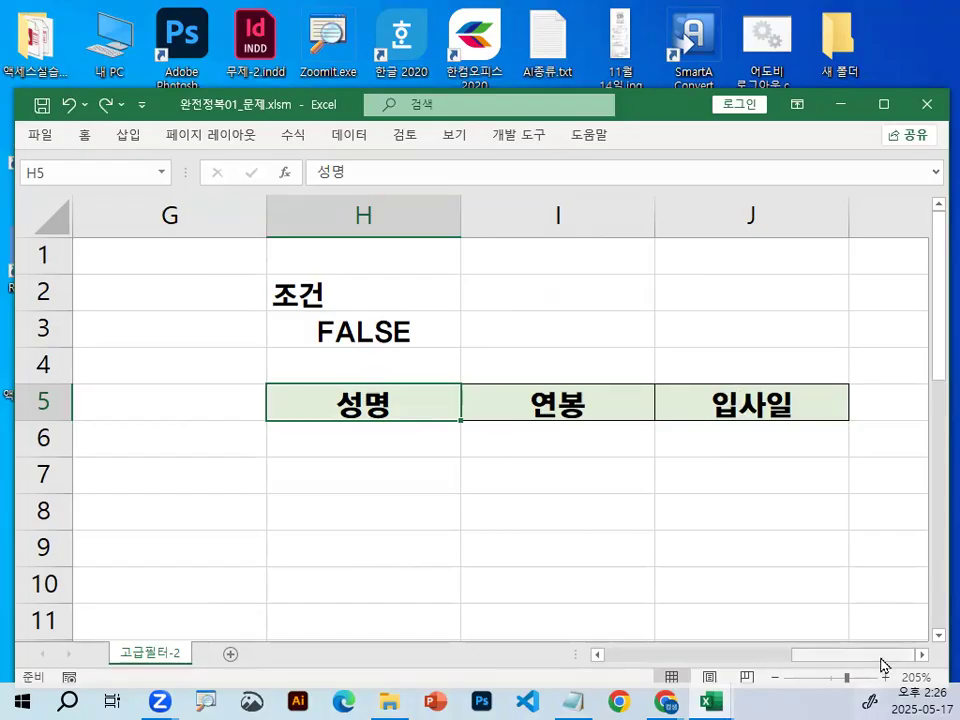
Select cell B5 inside the source data list.
{"action": "left_click_drag", "start_coordinate": [870, 656], "coordinate": [690, 662]}
{"action": "left_click", "coordinate": [347, 435]}
{"action": "left_click", "coordinate": [350, 408]}
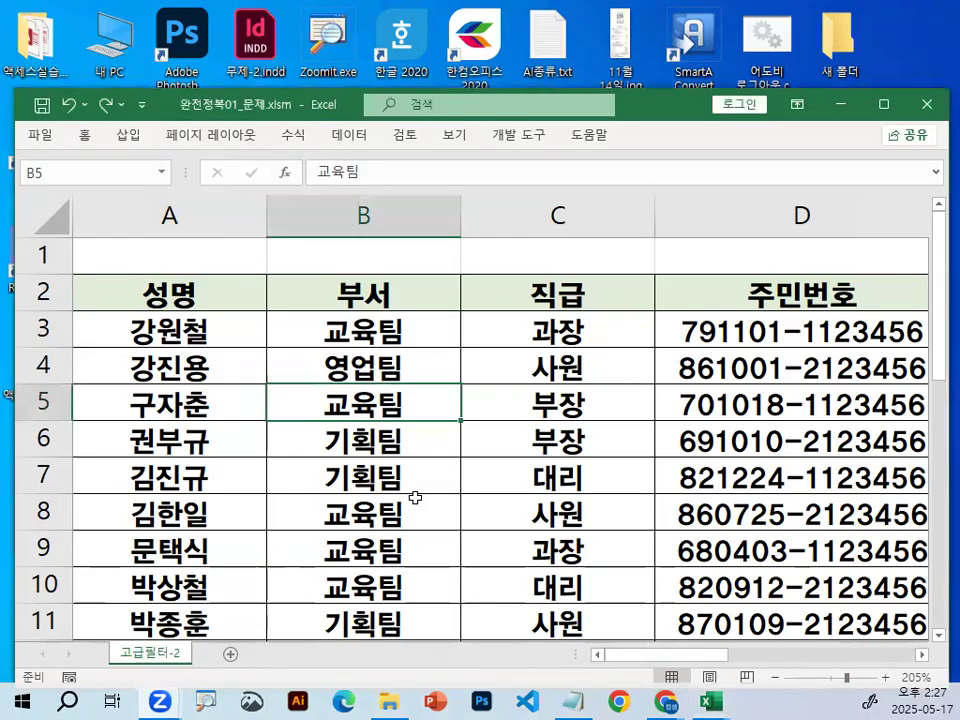
Zoom in on the 데이터 commands and mark the 정렬 및 필터 group and 고급 in red.
{"action": "left_click", "coordinate": [362, 145]}
{"action": "key", "text": "ctrl+1"}
{"action": "left_click", "coordinate": [413, 131]}
{"action": "left_click_drag", "start_coordinate": [411, 130], "coordinate": [424, 235]}
{"action": "key", "text": "Escape"}
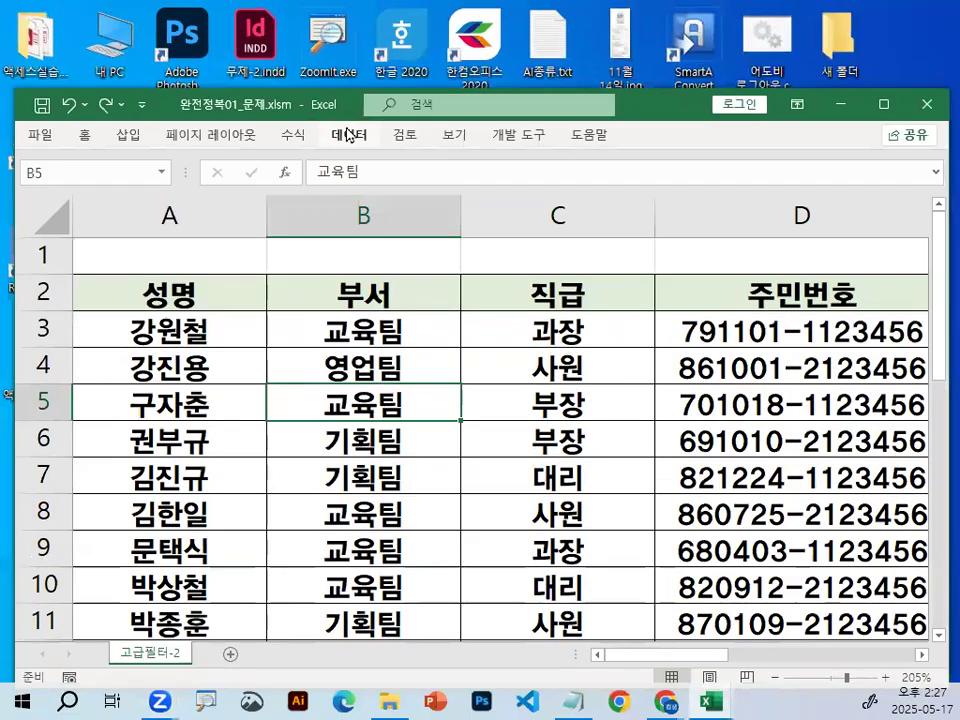
{"action": "left_click", "coordinate": [351, 134]}
{"action": "key", "text": "ctrl+1"}
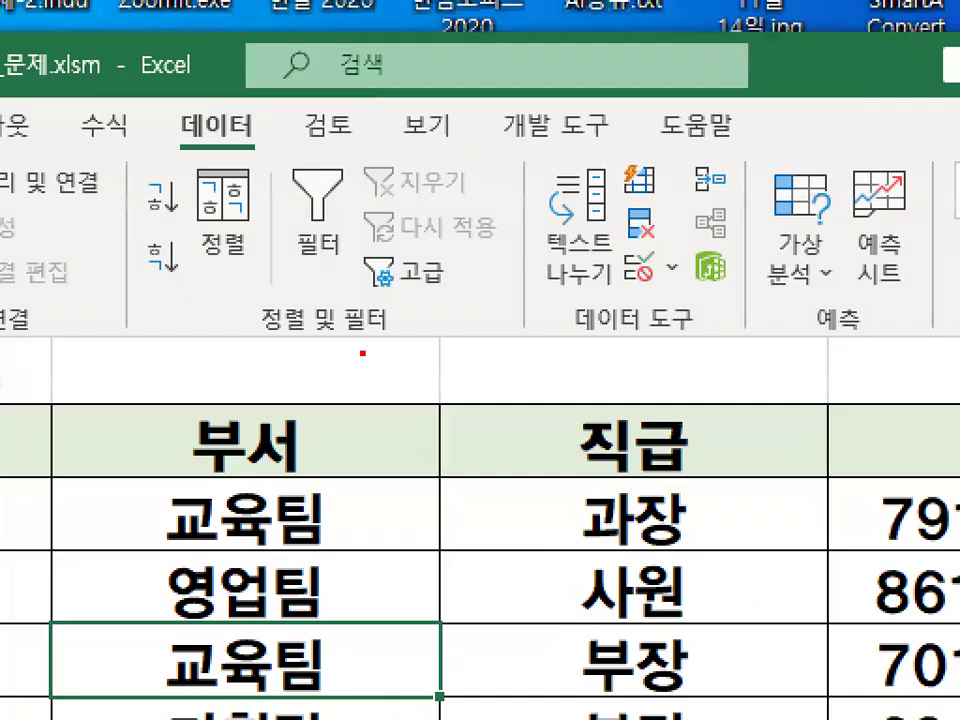
{"action": "mouse_move", "coordinate": [445, 233]}
{"action": "left_mouse_down"}
{"action": "mouse_move", "coordinate": [404, 239]}
{"action": "mouse_move", "coordinate": [372, 219]}
{"action": "left_mouse_up"}
{"action": "left_click_drag", "start_coordinate": [405, 326], "coordinate": [394, 304]}
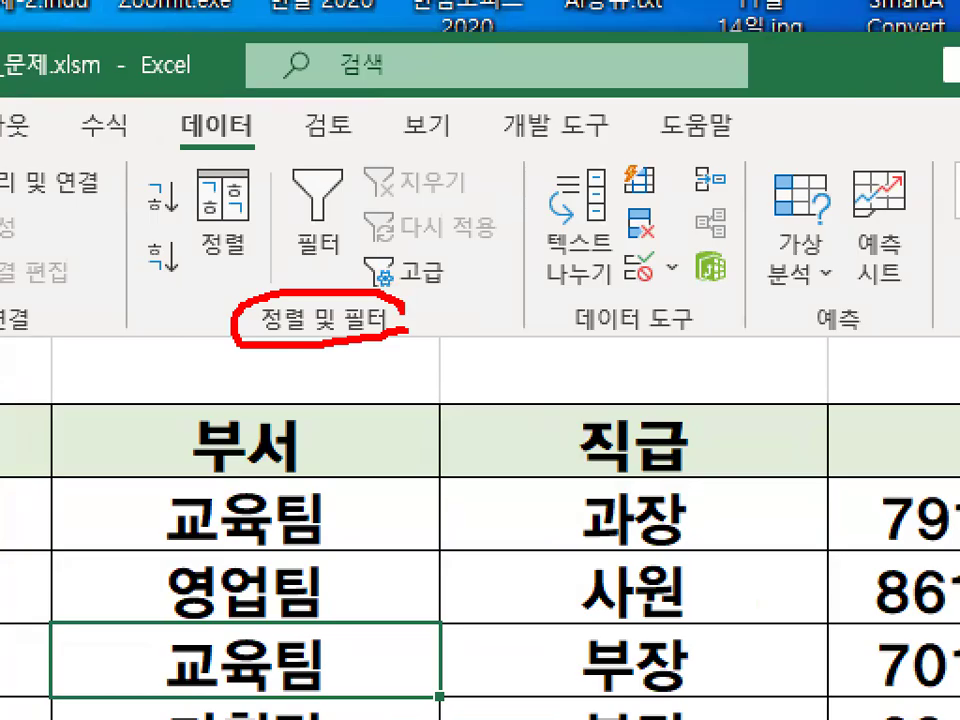
{"action": "mouse_move", "coordinate": [457, 303]}
{"action": "left_mouse_down"}
{"action": "mouse_move", "coordinate": [434, 214]}
{"action": "mouse_move", "coordinate": [474, 302]}
{"action": "left_mouse_up"}
{"action": "key", "text": "Escape"}
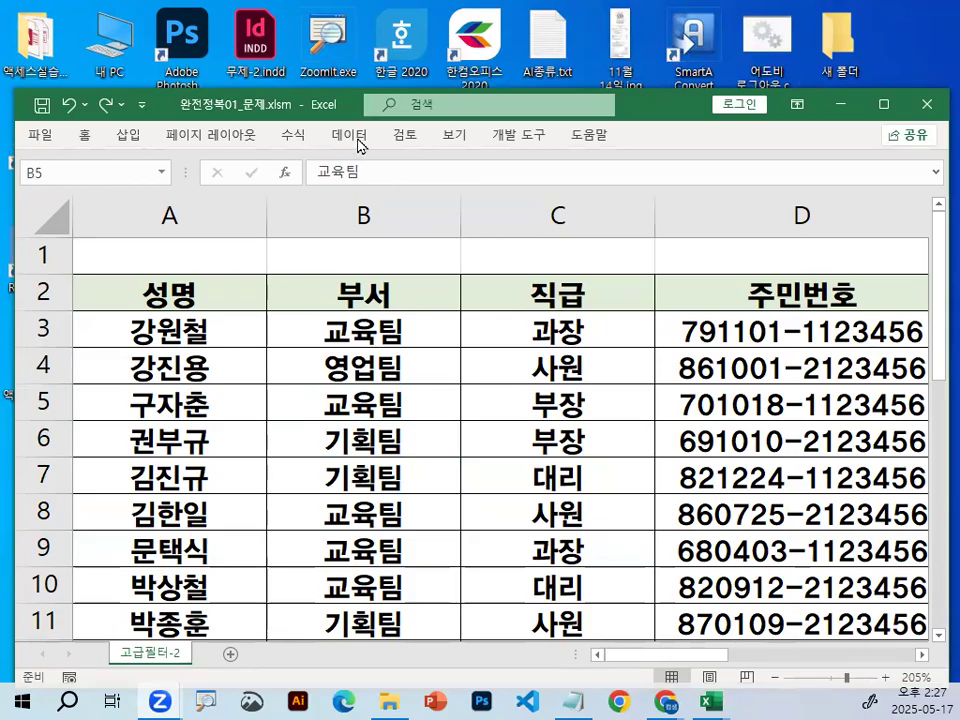
Open the Advanced Filter for the source list and circle its 목록 범위 setting in red.
{"action": "left_click", "coordinate": [359, 145]}
{"action": "left_click", "coordinate": [456, 208]}
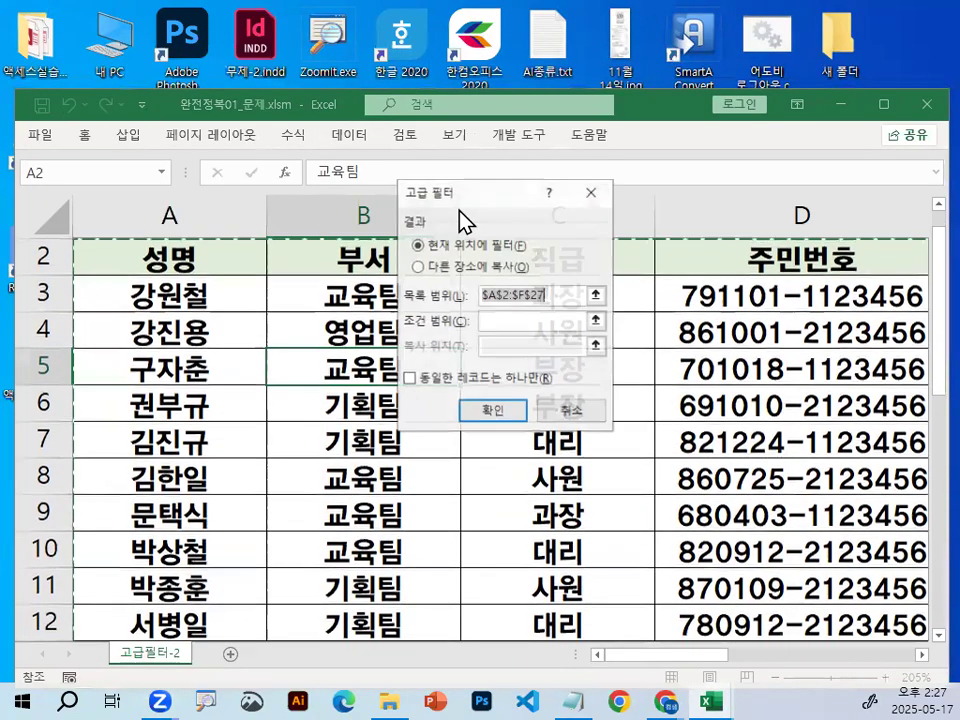
{"action": "key", "text": "ctrl+1"}
{"action": "left_click", "coordinate": [522, 316]}
{"action": "left_click_drag", "start_coordinate": [648, 268], "coordinate": [724, 347]}
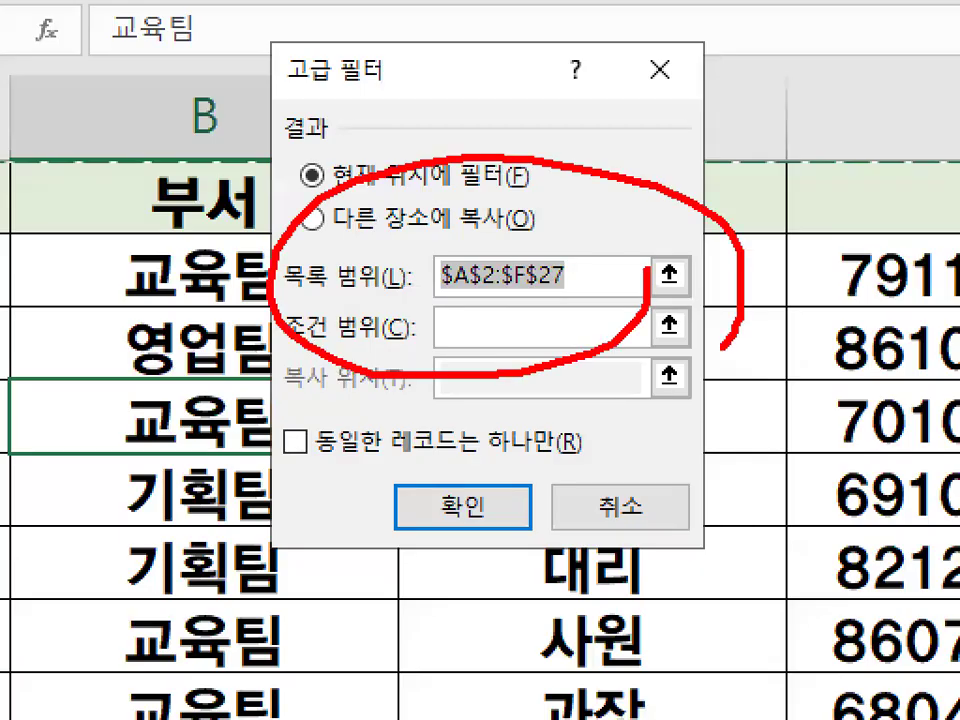
{"action": "key", "text": "Escape"}
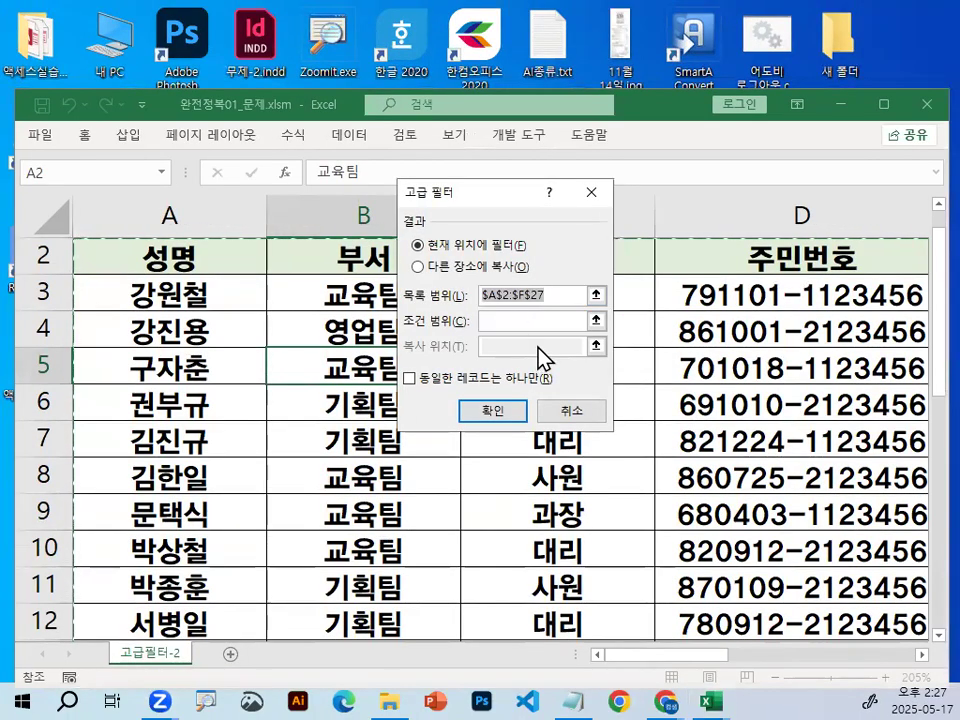
Set the advanced filter result to 다른 장소에 복사 and mark that option in red.
{"action": "left_click", "coordinate": [417, 267]}
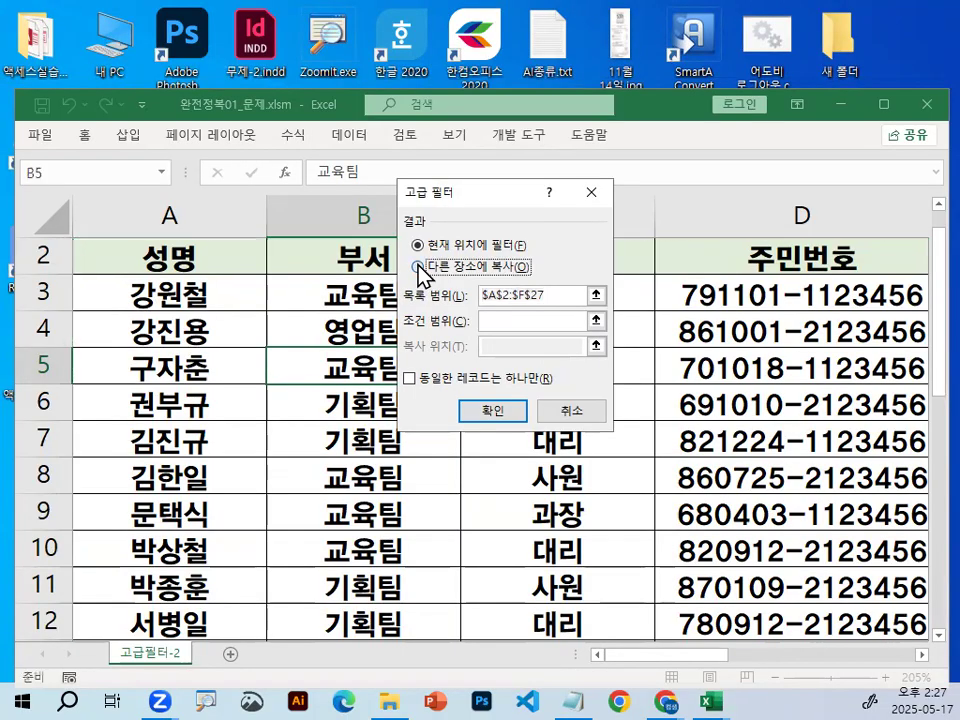
{"action": "key", "text": "ctrl+1"}
{"action": "mouse_move", "coordinate": [451, 285]}
{"action": "left_mouse_down"}
{"action": "mouse_move", "coordinate": [405, 262]}
{"action": "mouse_move", "coordinate": [448, 282]}
{"action": "mouse_move", "coordinate": [546, 130]}
{"action": "left_mouse_up"}
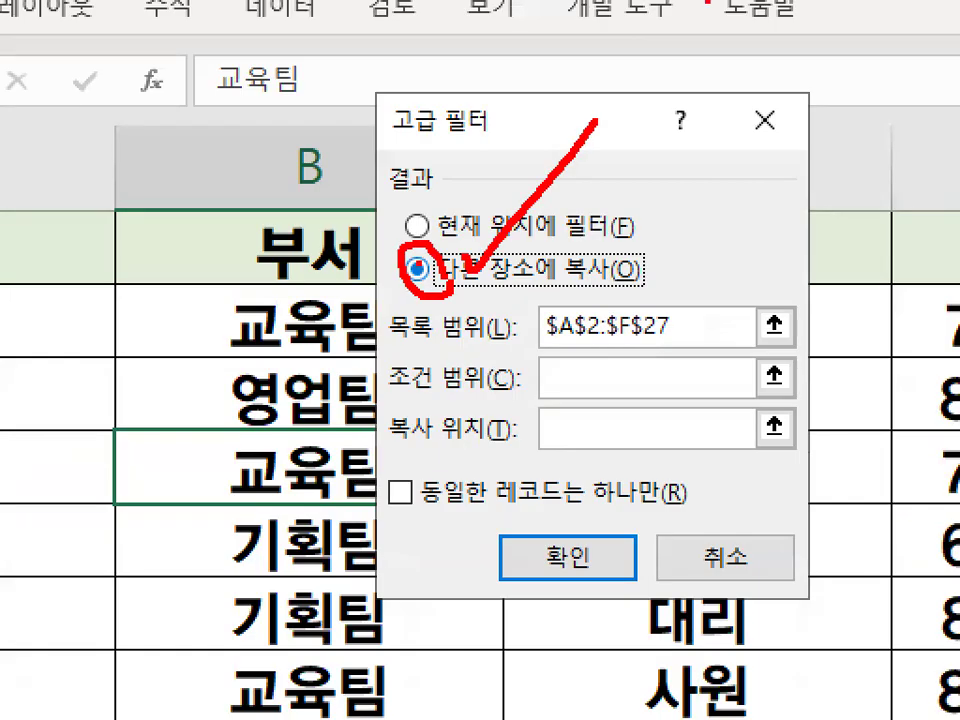
{"action": "key", "text": "Escape"}
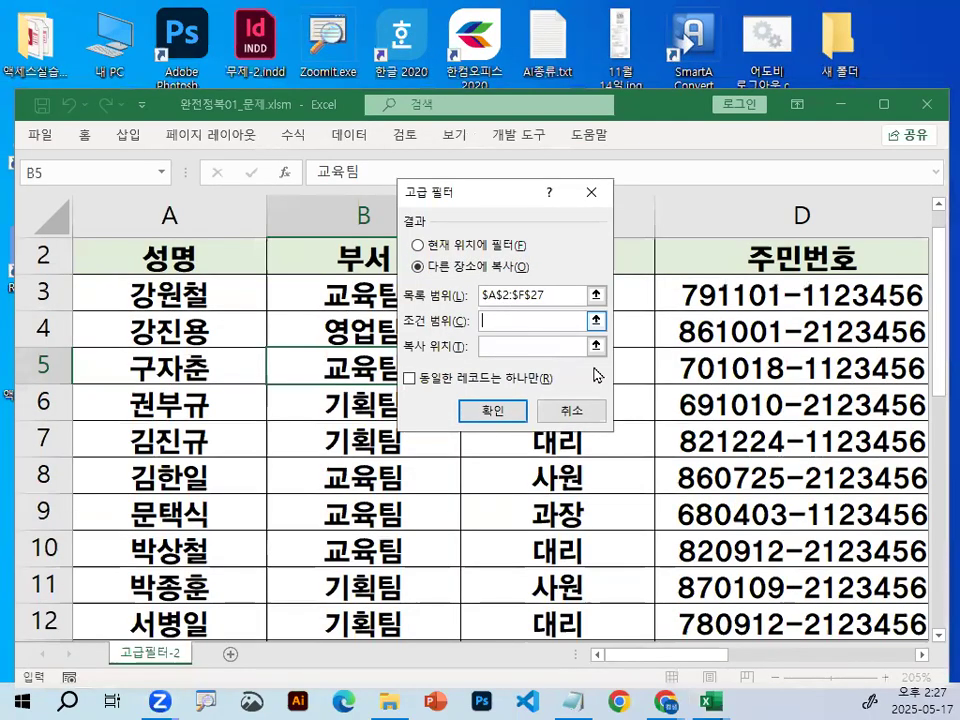
Set the advanced filter's 조건 범위 to H2:H3 and bracket those two cells in red.
{"action": "scroll", "coordinate": [930, 660], "scroll_direction": "right", "scroll_amount": 5}
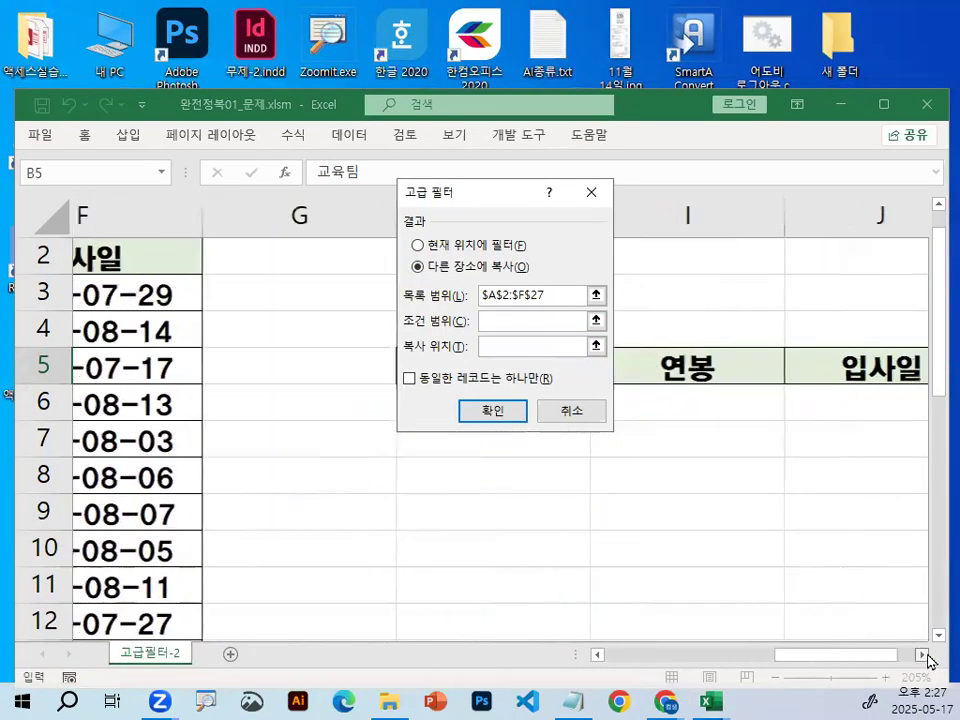
{"action": "left_click_drag", "start_coordinate": [180, 255], "coordinate": [148, 296]}
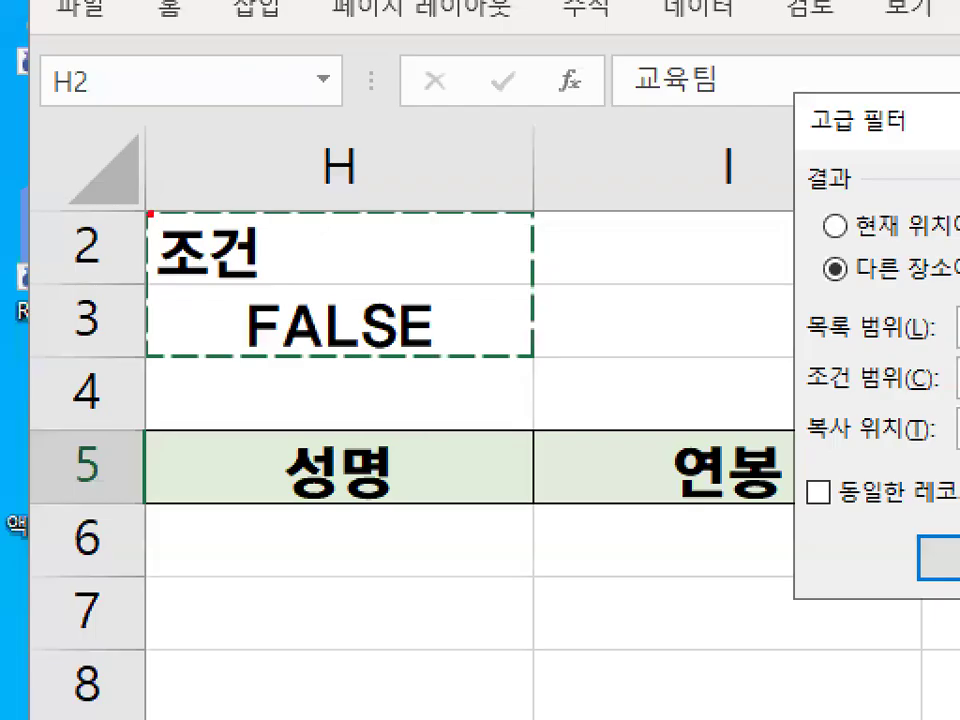
{"action": "mouse_move", "coordinate": [148, 213]}
{"action": "left_mouse_down"}
{"action": "mouse_move", "coordinate": [124, 339]}
{"action": "mouse_move", "coordinate": [146, 362]}
{"action": "left_mouse_up"}
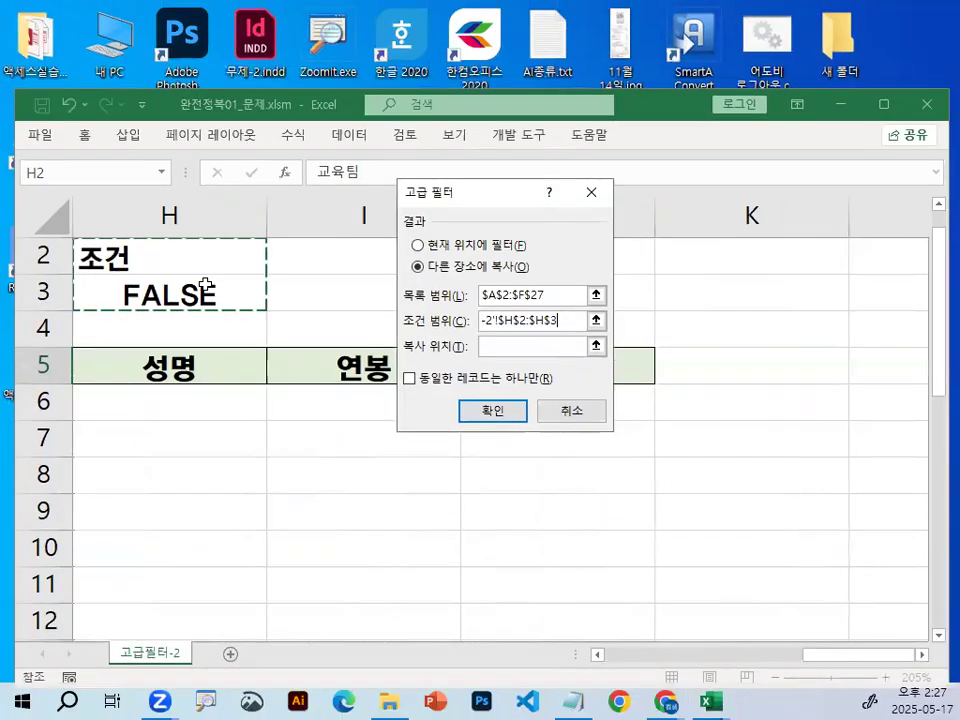
Set the advanced filter's 복사 위치 to the headers in H5:J5 and run the filter.
{"action": "left_click", "coordinate": [532, 348]}
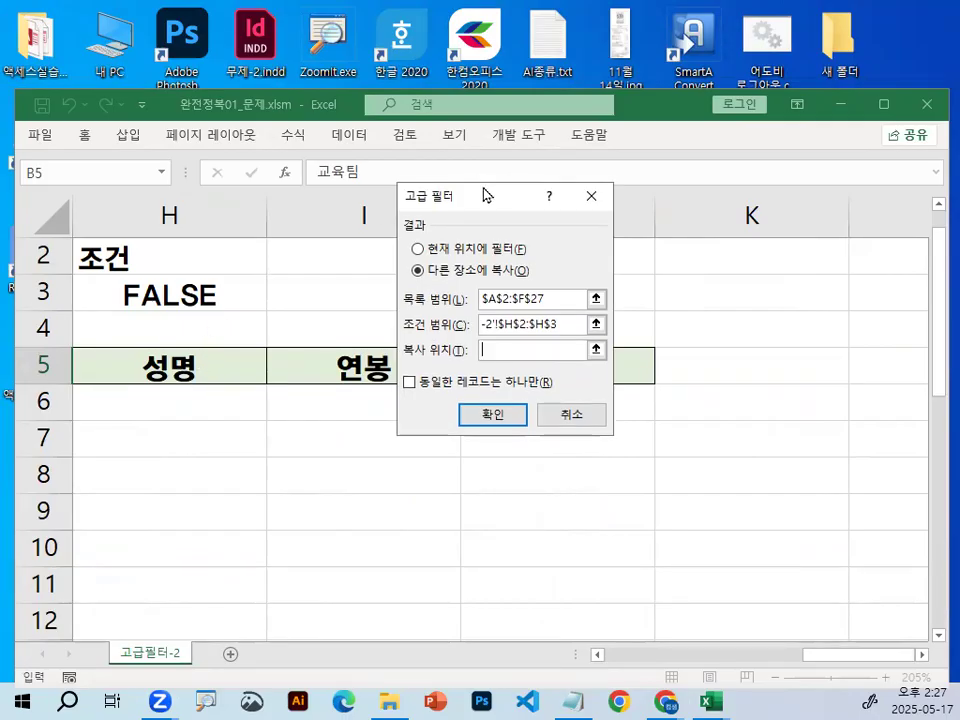
{"action": "left_click_drag", "start_coordinate": [488, 193], "coordinate": [781, 524]}
{"action": "left_click_drag", "start_coordinate": [139, 368], "coordinate": [520, 368]}
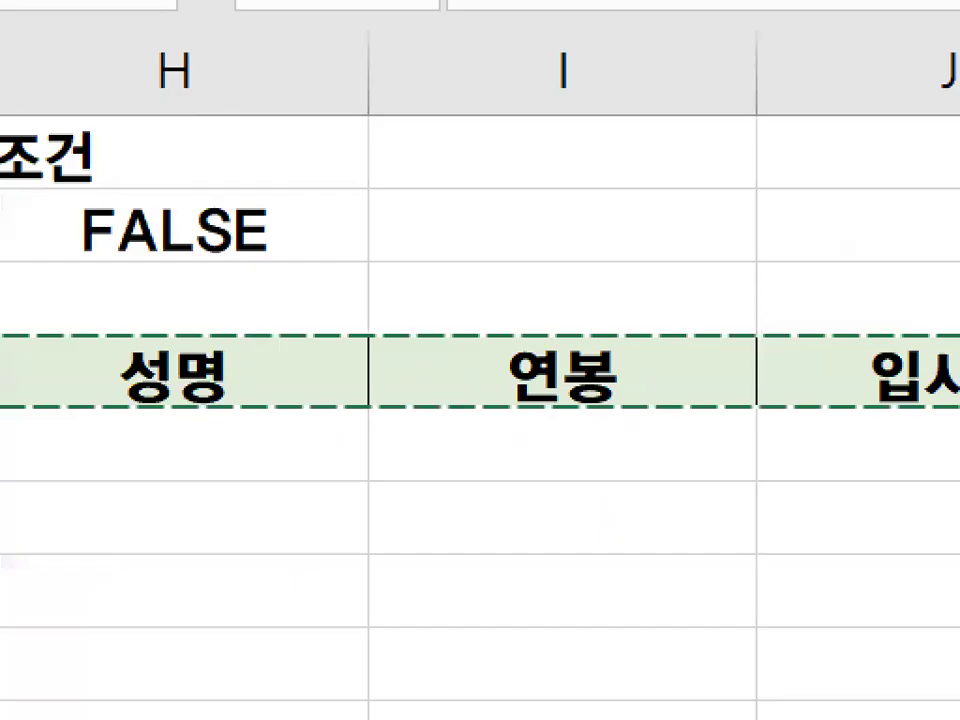
{"action": "left_click_drag", "start_coordinate": [106, 384], "coordinate": [510, 386]}
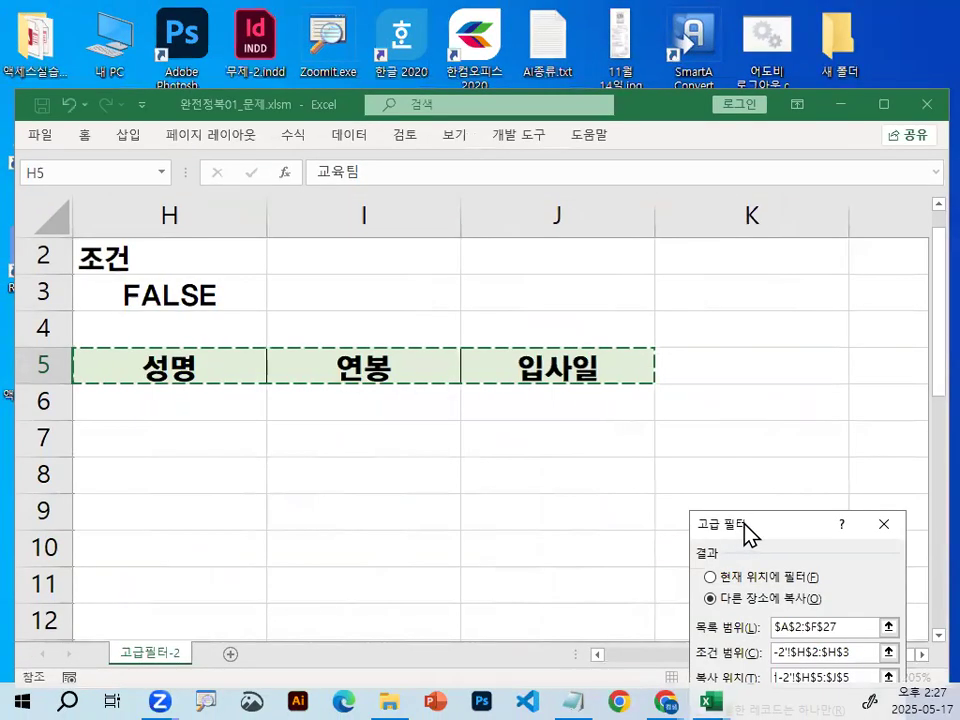
{"action": "left_click_drag", "start_coordinate": [754, 508], "coordinate": [495, 32]}
{"action": "left_click", "coordinate": [527, 262]}
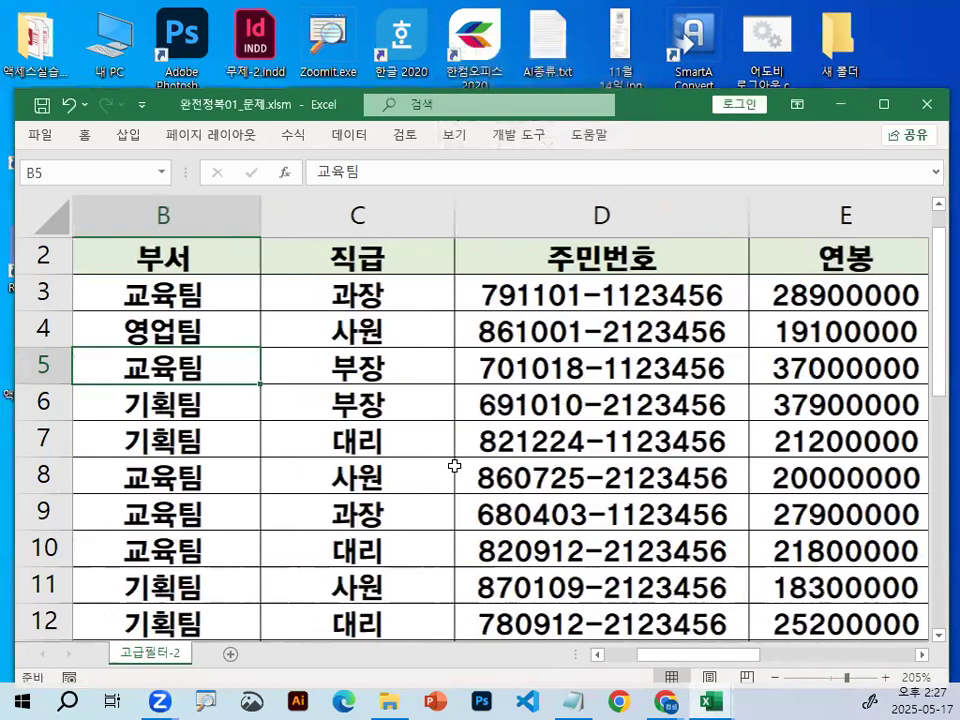
Review the filtered records below the H5:J5 headers, from H6 to the 입사일 value in J10.
{"action": "scroll", "coordinate": [454, 463], "scroll_direction": "down", "scroll_amount": 1}
{"action": "scroll", "coordinate": [917, 667], "scroll_direction": "right", "scroll_amount": 5}
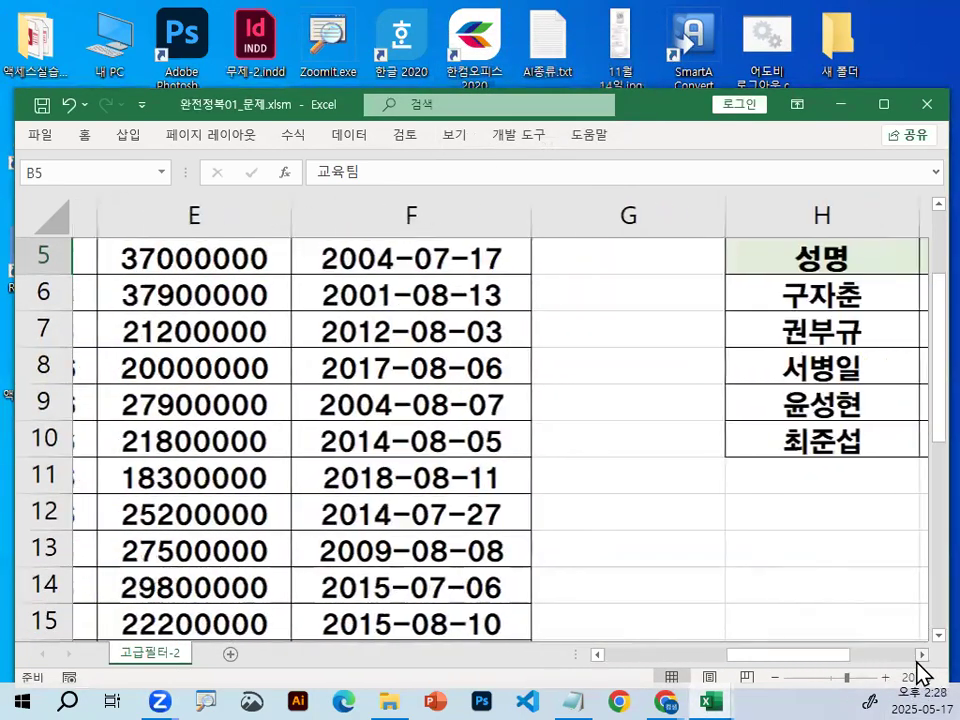
{"action": "left_click", "coordinate": [391, 298]}
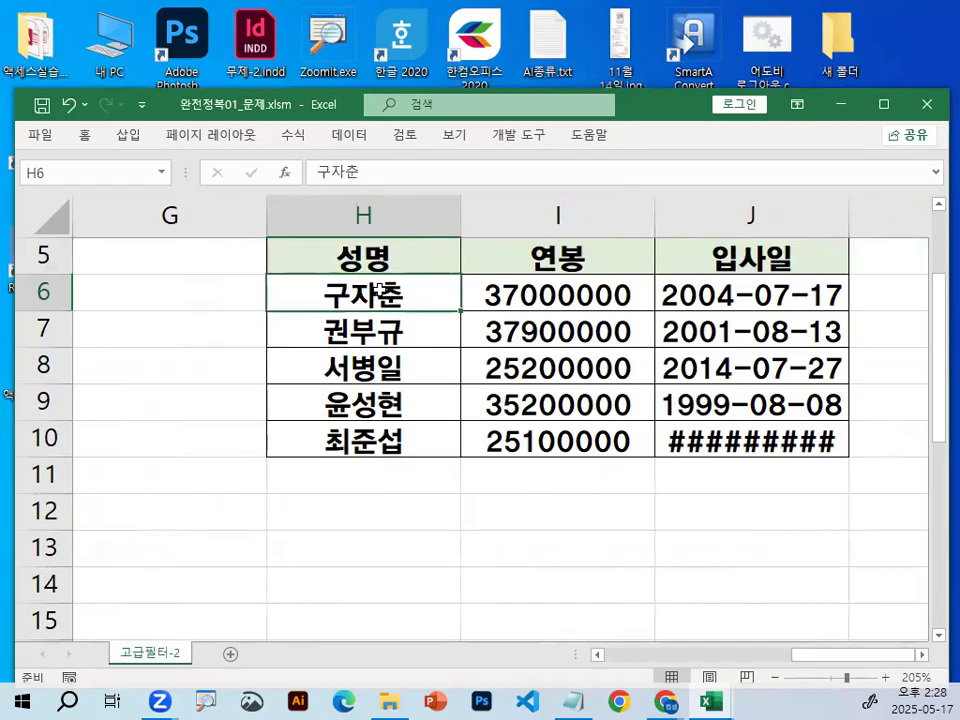
{"action": "key", "text": "Up"}
{"action": "left_click", "coordinate": [368, 437]}
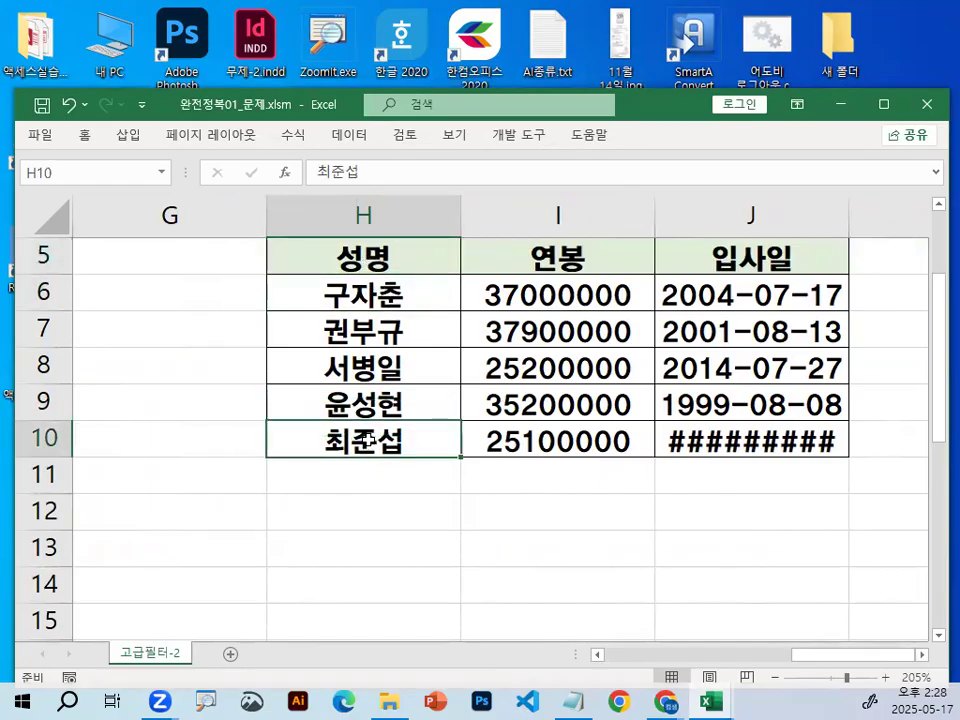
{"action": "left_click", "coordinate": [785, 443]}
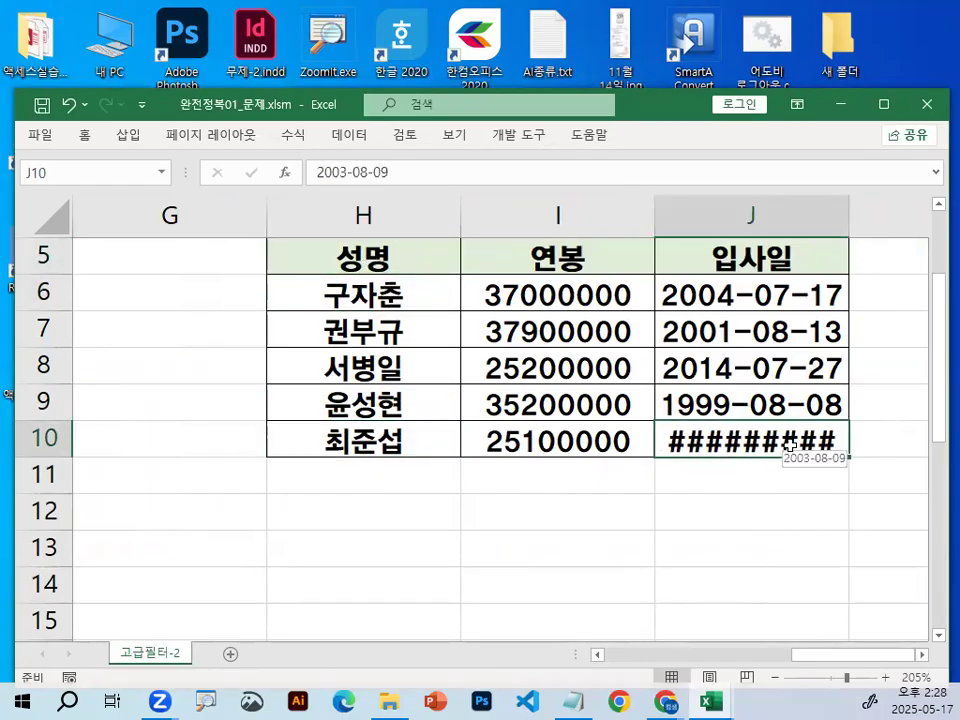
Zoom in on J10, circle its contents in red and draw further marks to explain the display.
{"action": "key", "text": "ctrl+1"}
{"action": "left_click", "coordinate": [832, 438]}
{"action": "mouse_move", "coordinate": [948, 463]}
{"action": "left_mouse_down"}
{"action": "mouse_move", "coordinate": [771, 354]}
{"action": "mouse_move", "coordinate": [788, 415]}
{"action": "left_mouse_up"}
{"action": "mouse_move", "coordinate": [425, 93]}
{"action": "left_mouse_down"}
{"action": "mouse_move", "coordinate": [477, 247]}
{"action": "mouse_move", "coordinate": [500, 257]}
{"action": "left_mouse_up"}
{"action": "left_click_drag", "start_coordinate": [511, 204], "coordinate": [890, 229]}
{"action": "left_click_drag", "start_coordinate": [755, 94], "coordinate": [760, 199]}
{"action": "key", "text": "Escape"}
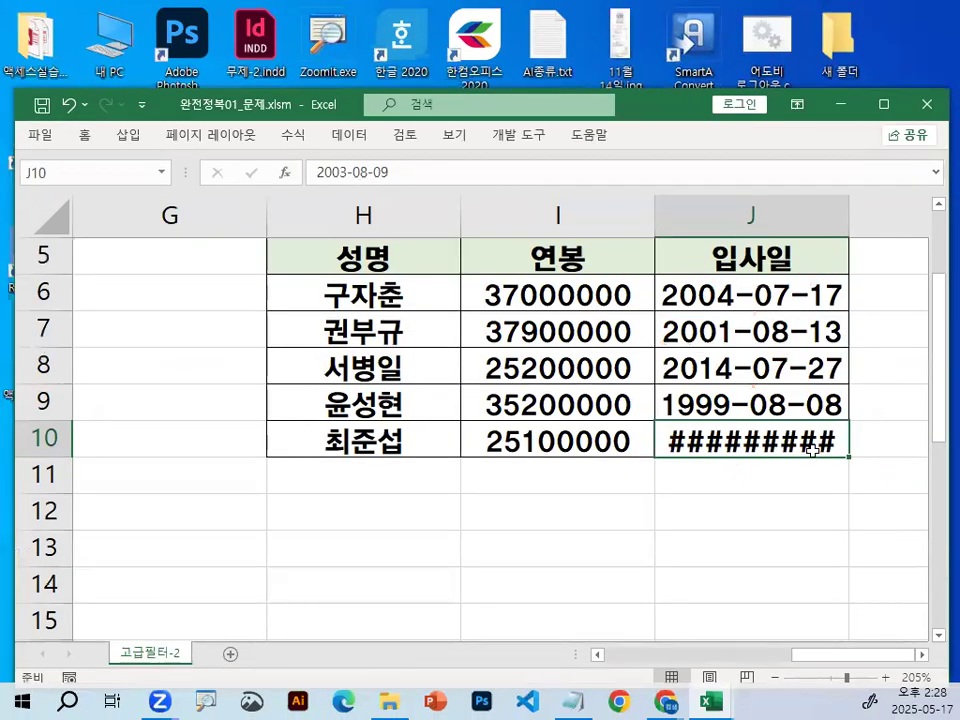
Zoom in on column J, circle the contents of J10 and mark the border between the J and K headers in red.
{"action": "double_click", "coordinate": [921, 655]}
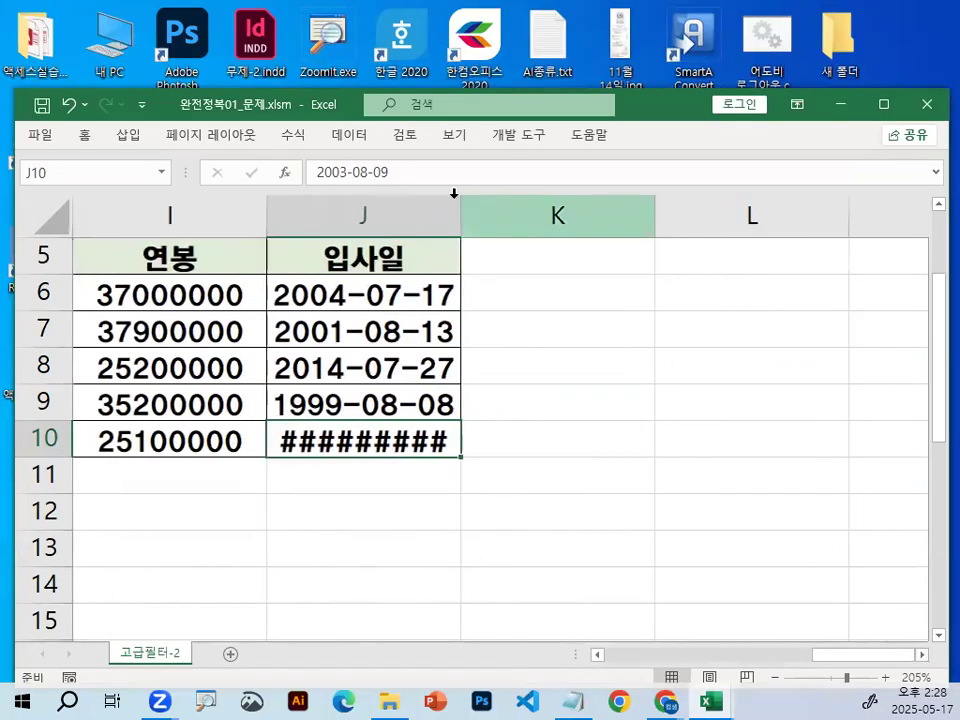
{"action": "key", "text": "ctrl+1"}
{"action": "left_click_drag", "start_coordinate": [447, 658], "coordinate": [343, 716]}
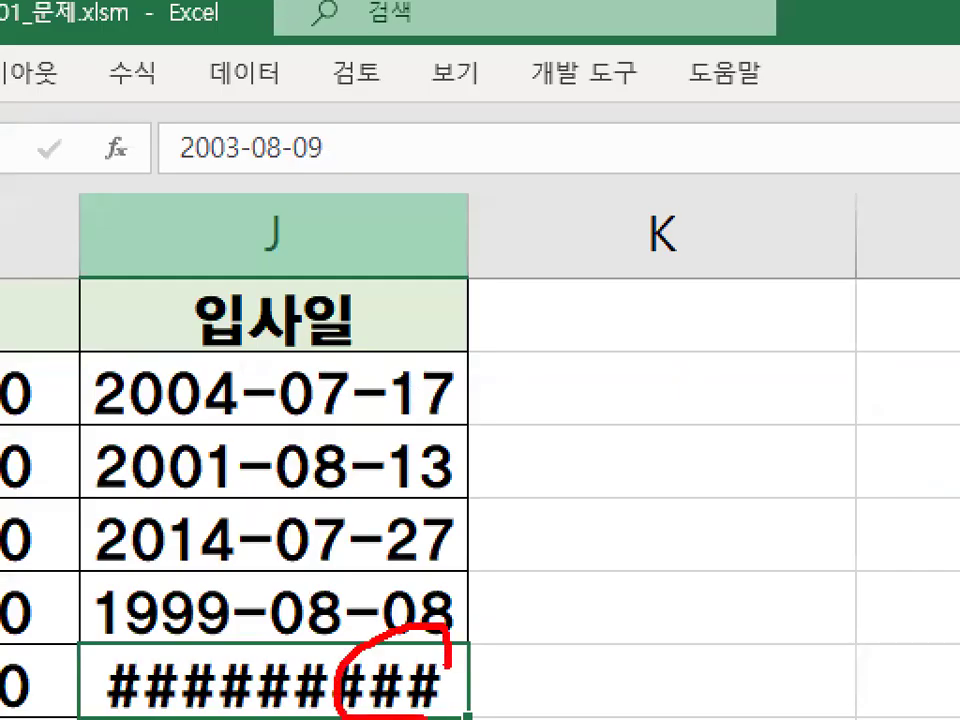
{"action": "key", "text": "Escape"}
{"action": "key", "text": "ctrl+1"}
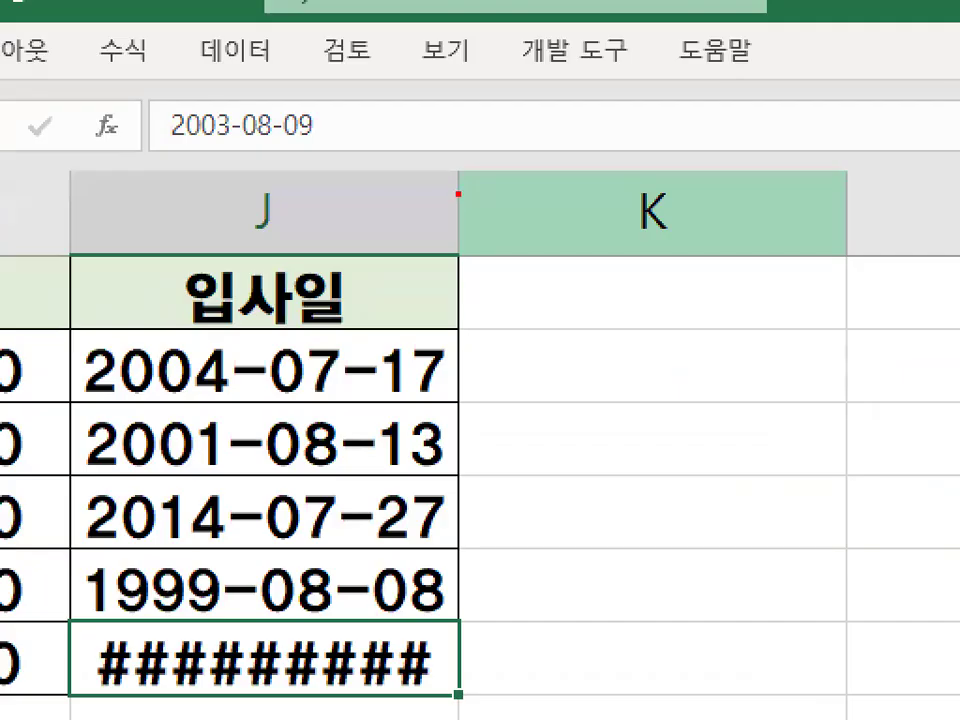
{"action": "left_click_drag", "start_coordinate": [456, 171], "coordinate": [456, 250]}
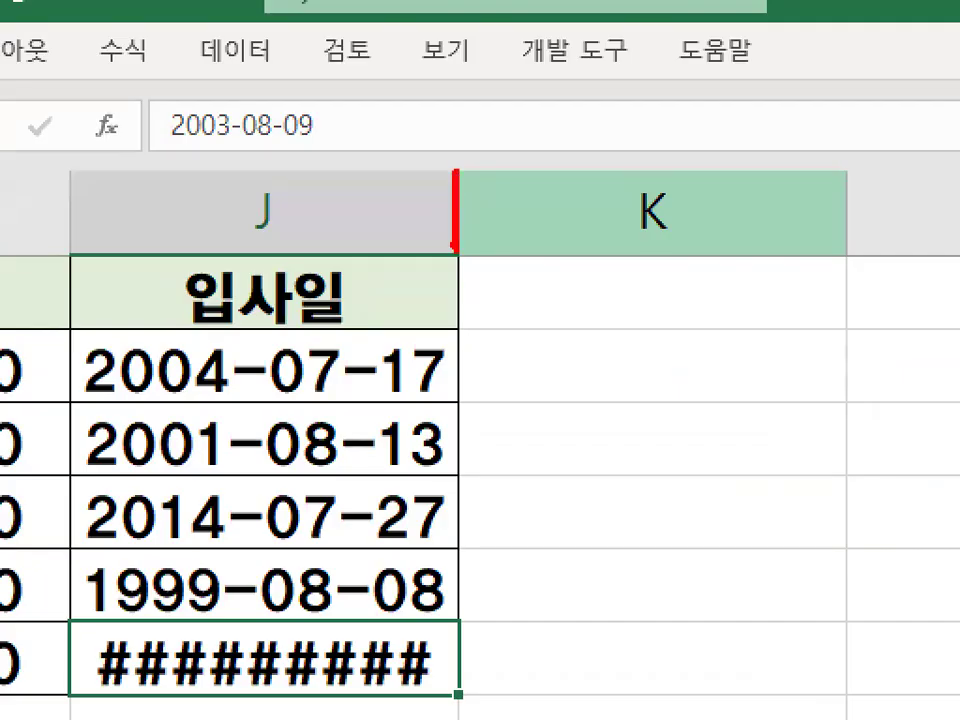
{"action": "key", "text": "Escape"}
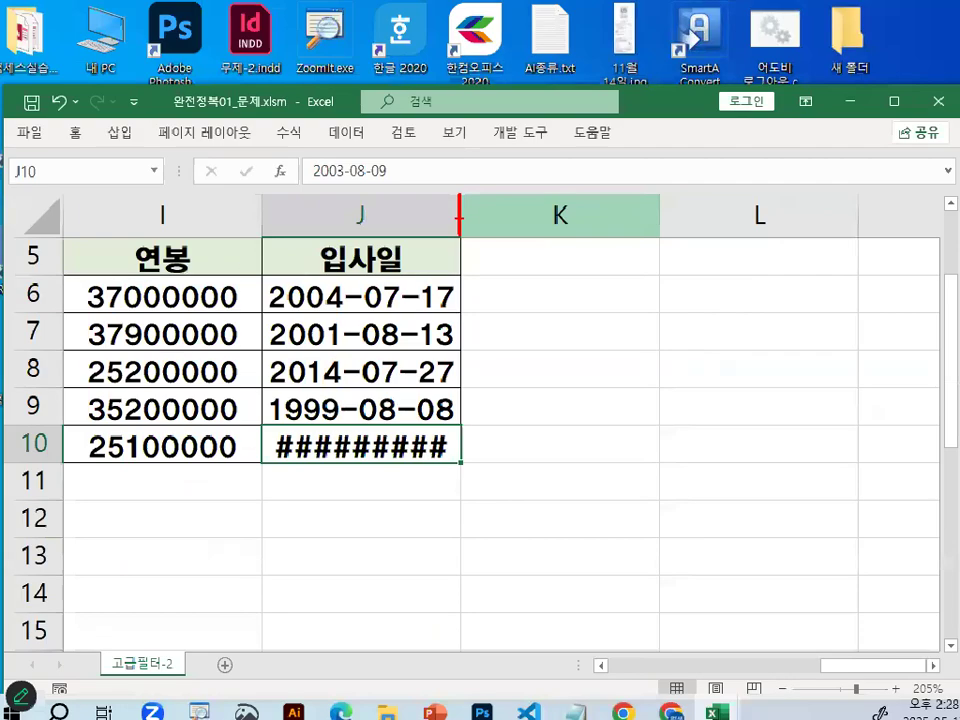
Draw a vertical red line with a horizontal two-way arrow across it at the J–K column border to explain resizing.
{"action": "key", "text": "ctrl+1"}
{"action": "left_click_drag", "start_coordinate": [509, 197], "coordinate": [500, 368]}
{"action": "mouse_move", "coordinate": [440, 241]}
{"action": "left_mouse_down"}
{"action": "mouse_move", "coordinate": [421, 250]}
{"action": "mouse_move", "coordinate": [446, 298]}
{"action": "left_mouse_up"}
{"action": "left_click_drag", "start_coordinate": [431, 268], "coordinate": [652, 265]}
{"action": "left_click_drag", "start_coordinate": [627, 237], "coordinate": [622, 303]}
{"action": "key", "text": "Escape"}
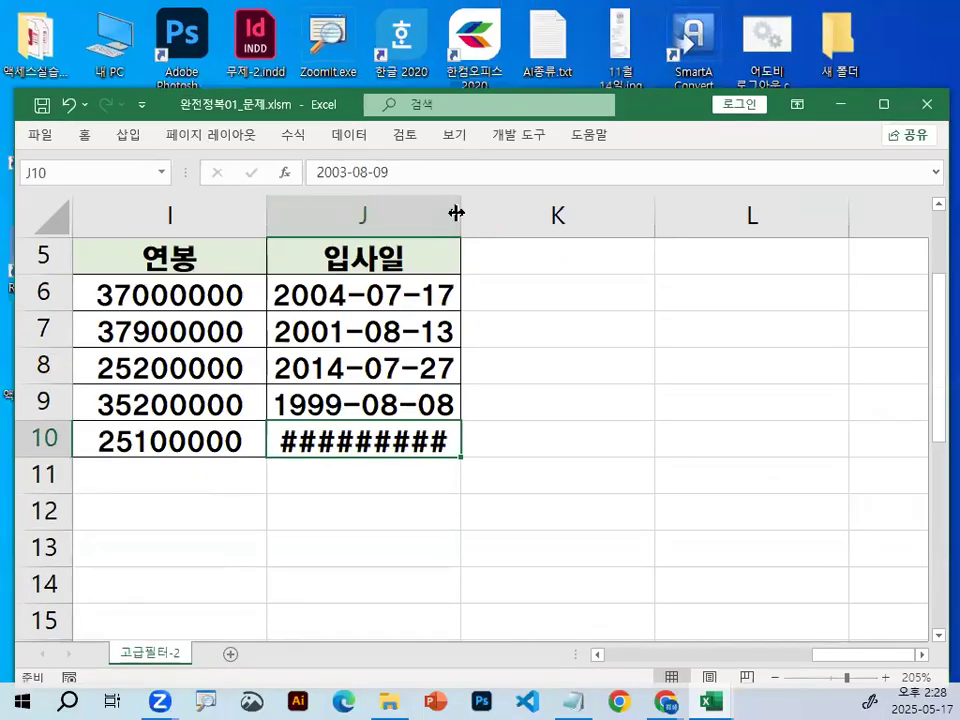
Auto-fit the width of column J to its 입사일 dates and select an empty cell below the filtered records.
{"action": "double_click", "coordinate": [460, 214]}
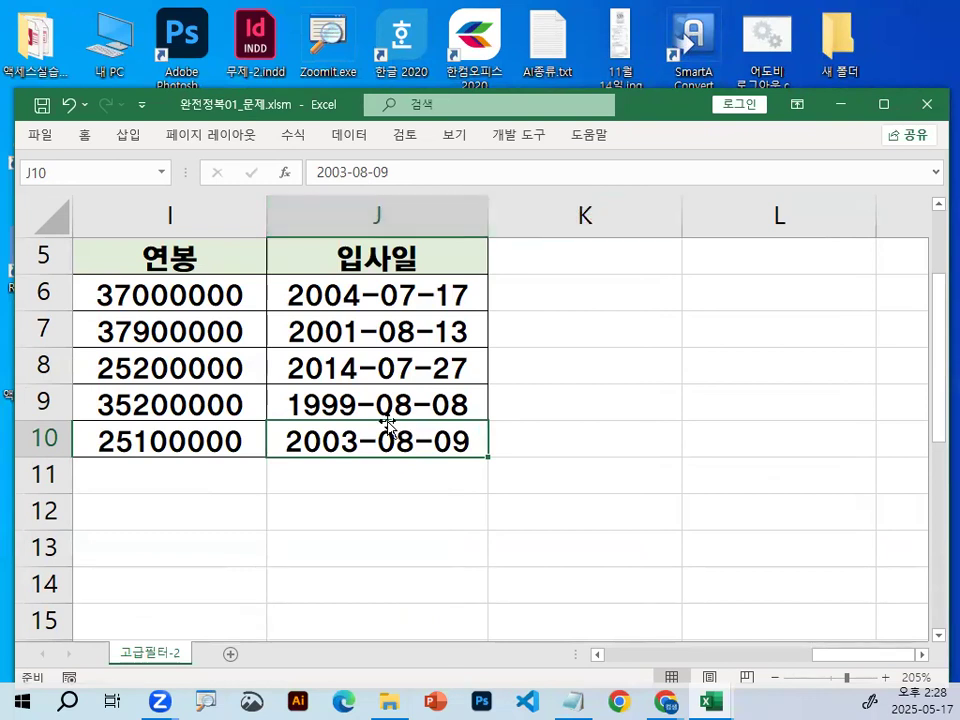
{"action": "left_click_drag", "start_coordinate": [878, 655], "coordinate": [856, 665]}
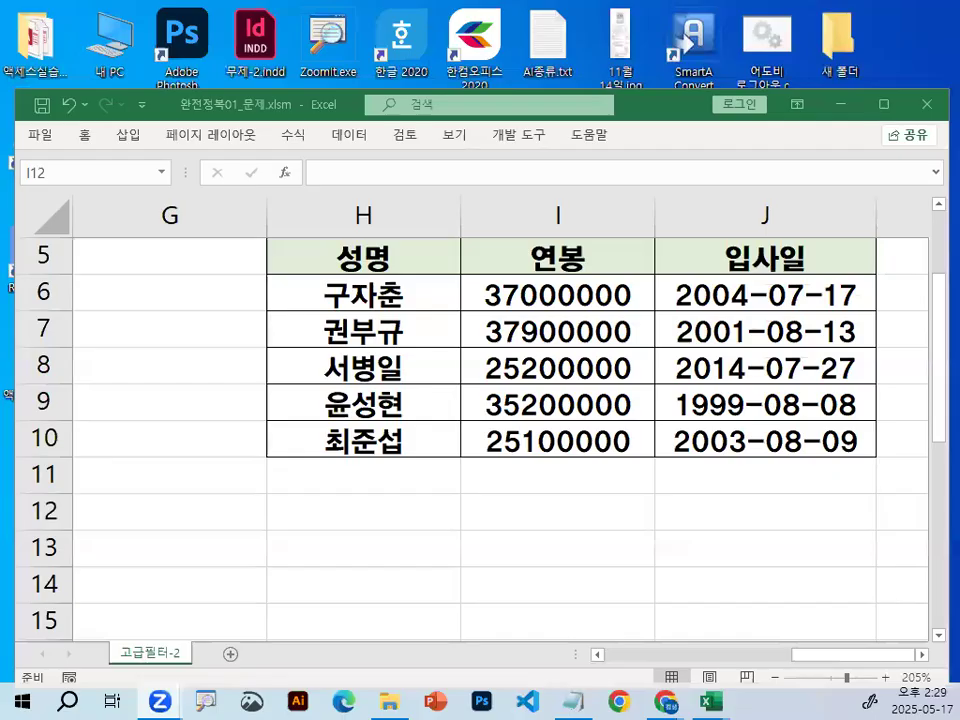
{"action": "left_click", "coordinate": [423, 494]}
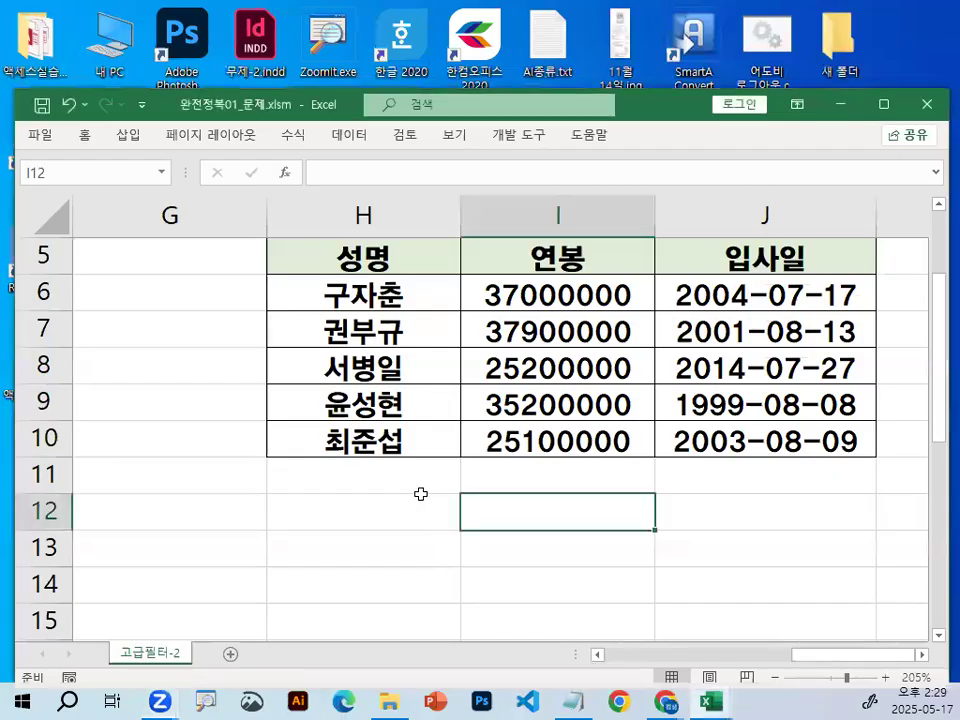
Close the workbook 완전정복01_문제.xlsm without saving the changes.
{"action": "left_click", "coordinate": [42, 136]}
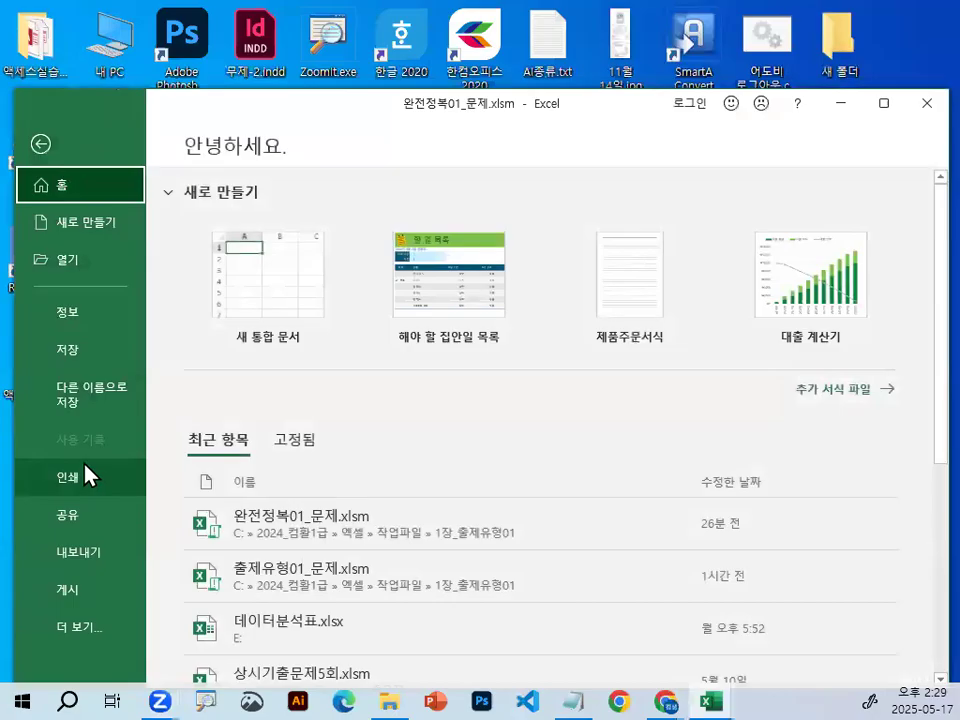
{"action": "left_click", "coordinate": [84, 632]}
{"action": "left_click", "coordinate": [206, 503]}
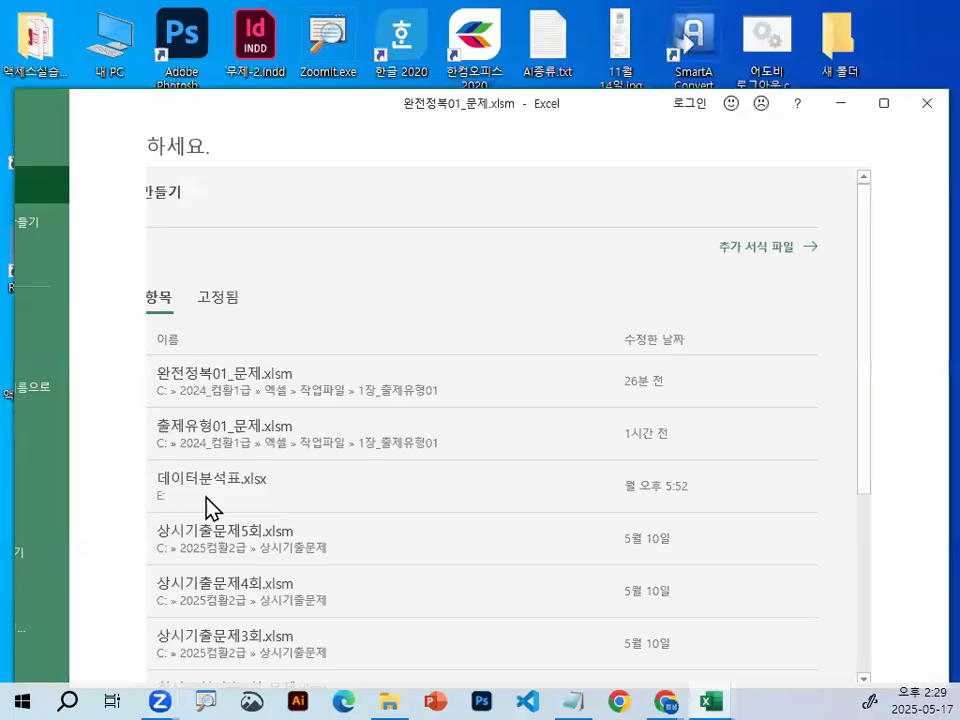
{"action": "left_click", "coordinate": [497, 391]}
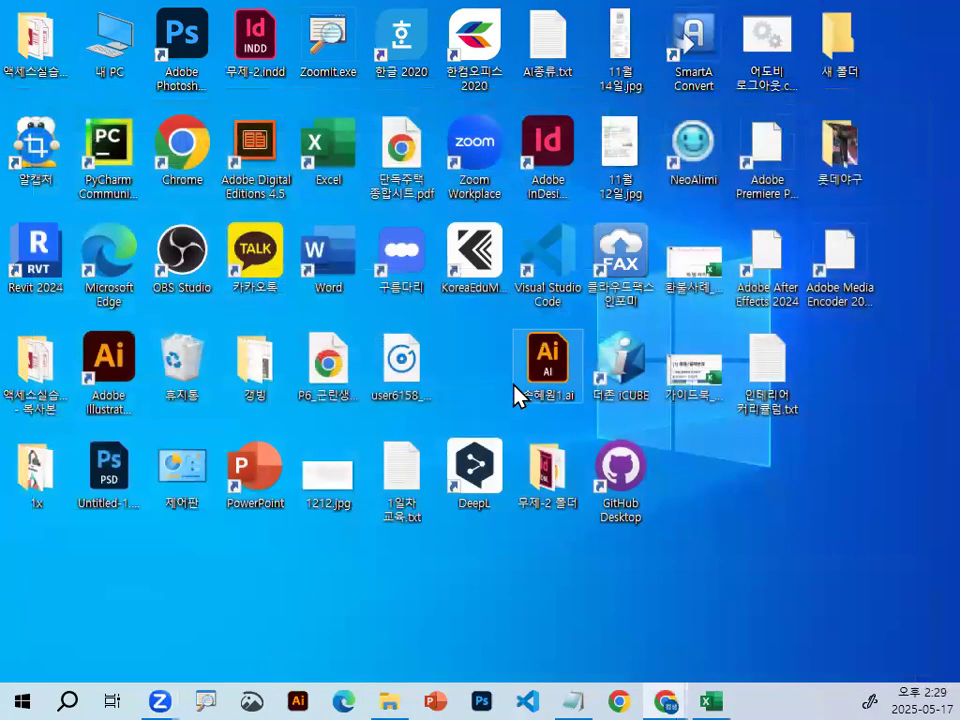
Bring up the workbook 통합 문서1 and close it without saving the changes.
{"action": "left_click", "coordinate": [711, 692]}
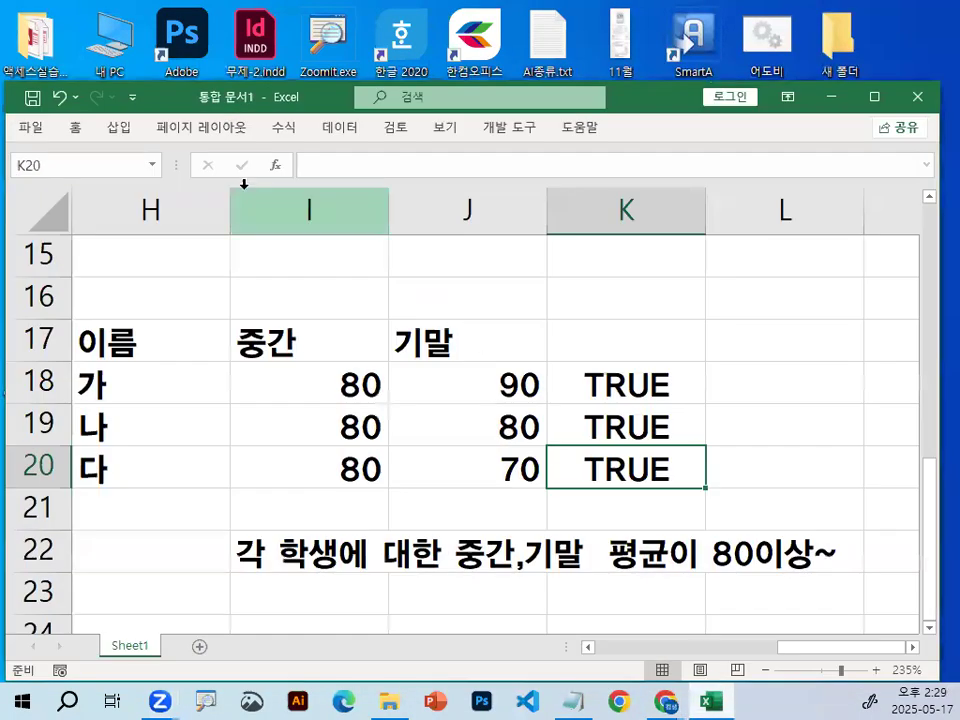
{"action": "left_click", "coordinate": [24, 128]}
{"action": "left_click", "coordinate": [86, 620]}
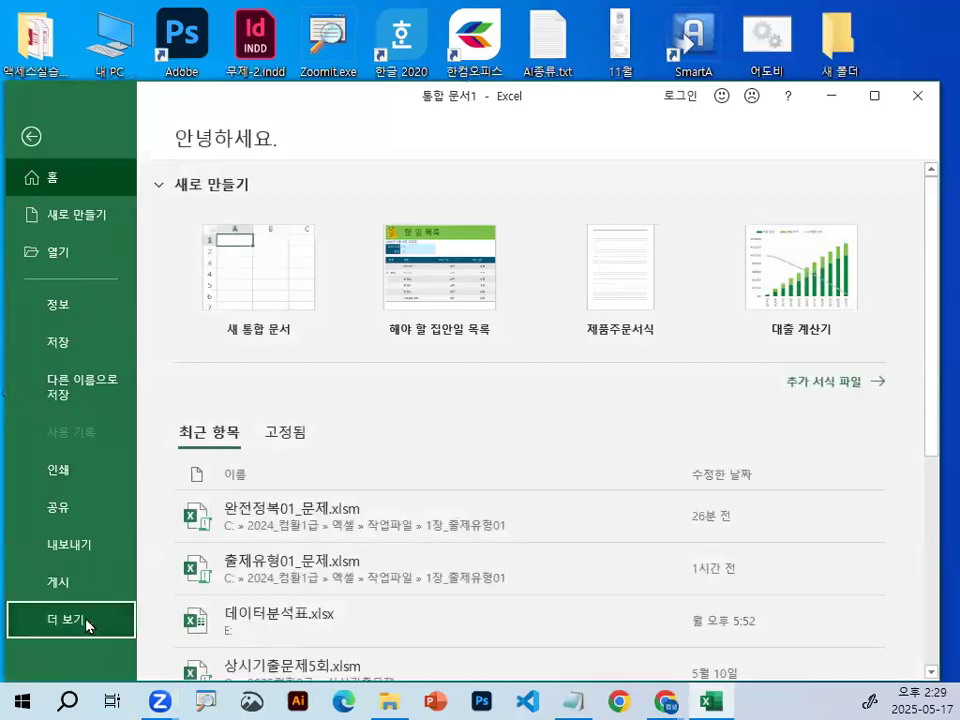
{"action": "left_click", "coordinate": [221, 505]}
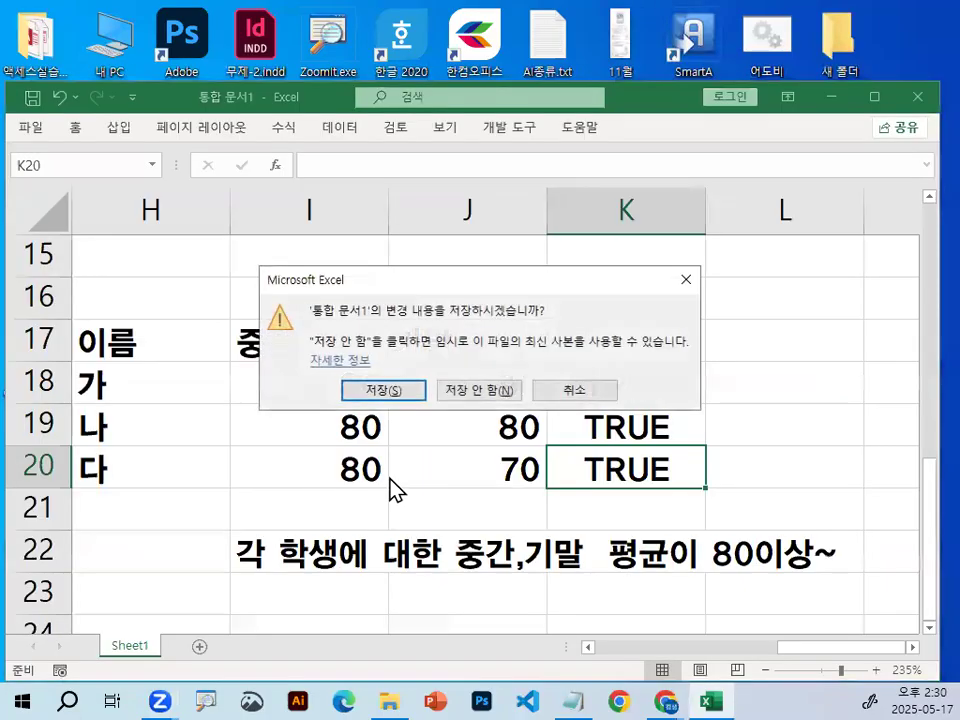
{"action": "left_click", "coordinate": [490, 387]}
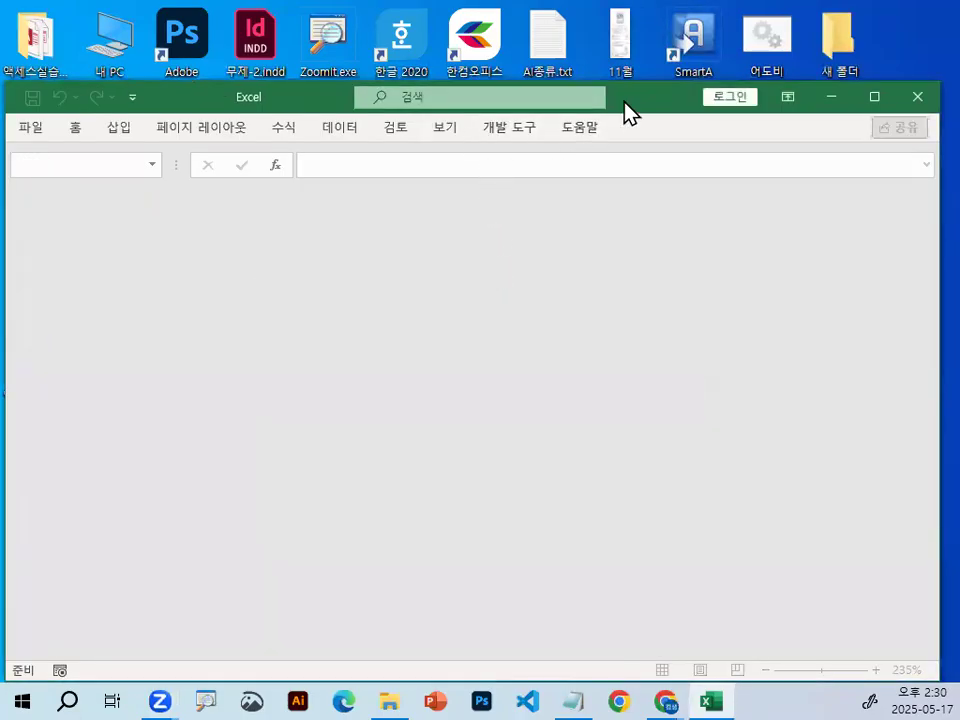
Open 완전정복02_문제.xlsm from the 1장_출제유형01 folder and shift its window slightly on the desktop.
{"action": "left_click", "coordinate": [35, 128]}
{"action": "left_click", "coordinate": [97, 262]}
{"action": "left_click", "coordinate": [253, 398]}
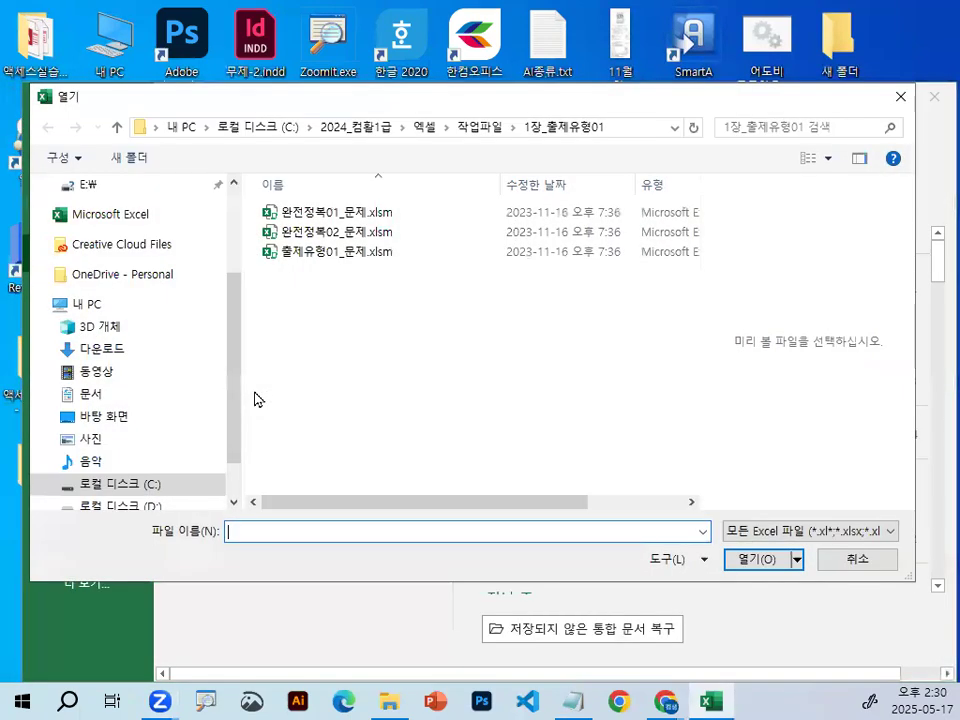
{"action": "left_click", "coordinate": [343, 236]}
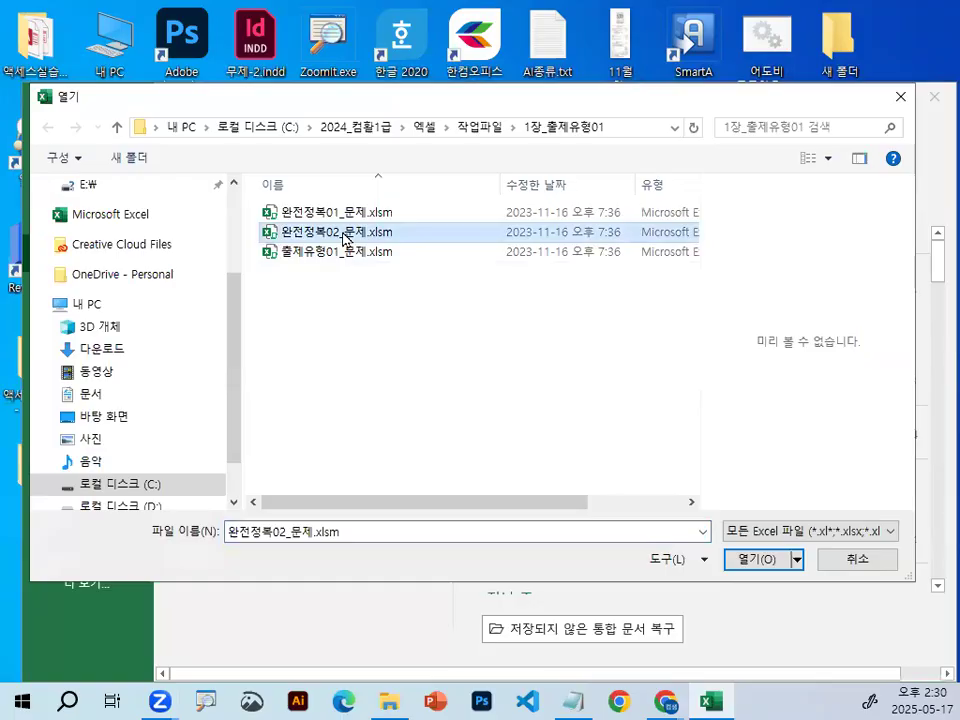
{"action": "double_click", "coordinate": [343, 232]}
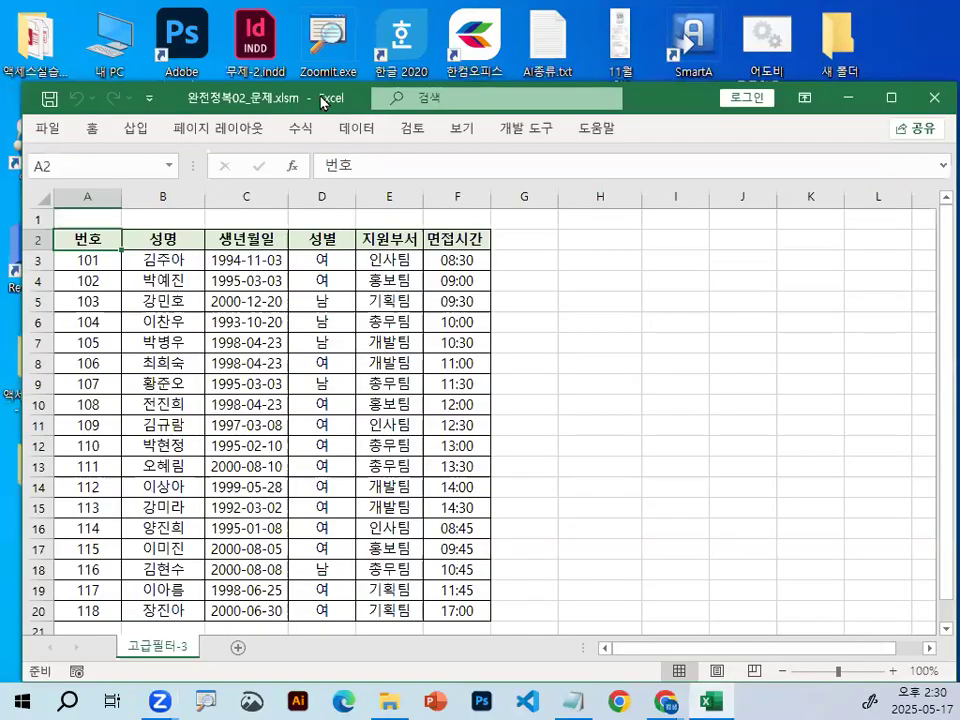
{"action": "left_click_drag", "start_coordinate": [322, 102], "coordinate": [316, 102]}
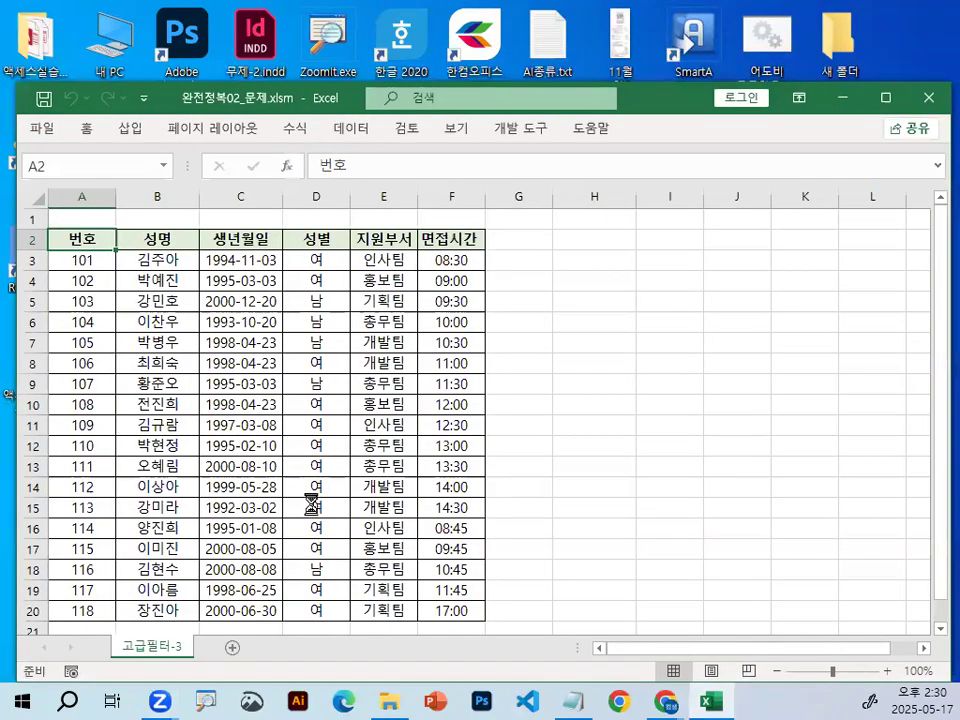
Set the font of all cells on the 고급필터-3 sheet to a견고딕 and enlarge the sheet to 205%.
{"action": "scroll", "coordinate": [313, 508], "scroll_direction": "up", "scroll_amount": 2}
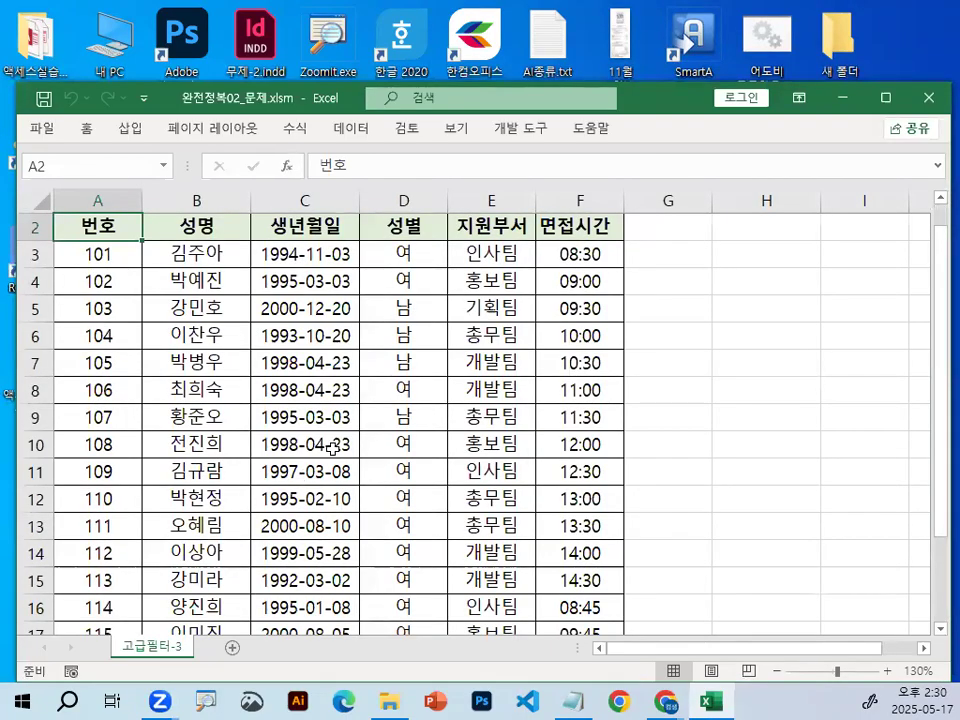
{"action": "left_click_drag", "start_coordinate": [479, 434], "coordinate": [474, 416]}
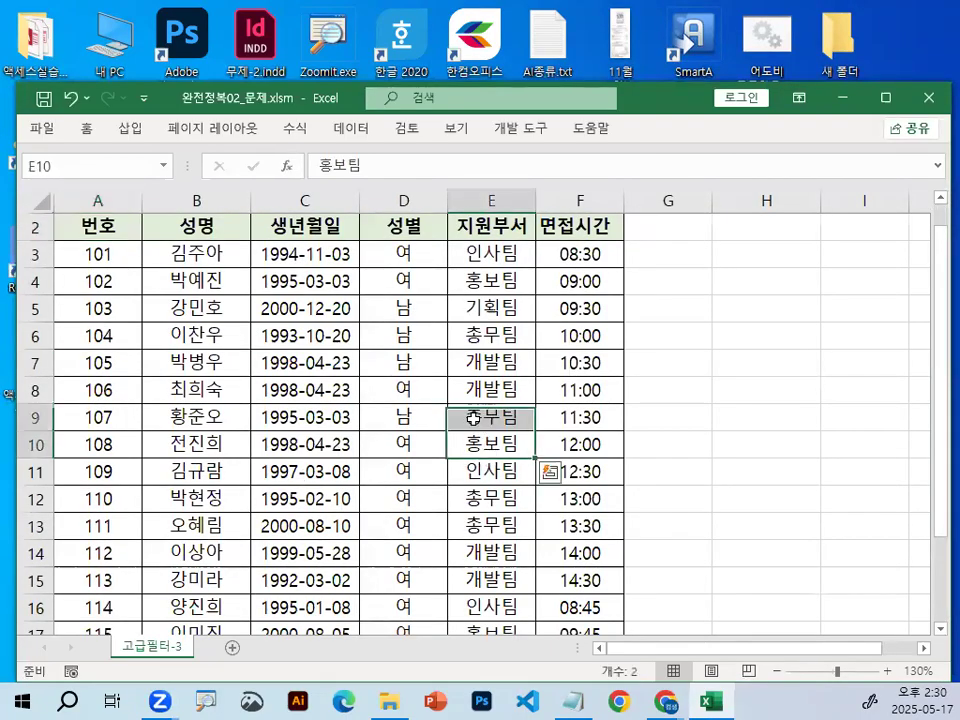
{"action": "left_click", "coordinate": [234, 339]}
{"action": "left_click", "coordinate": [35, 201]}
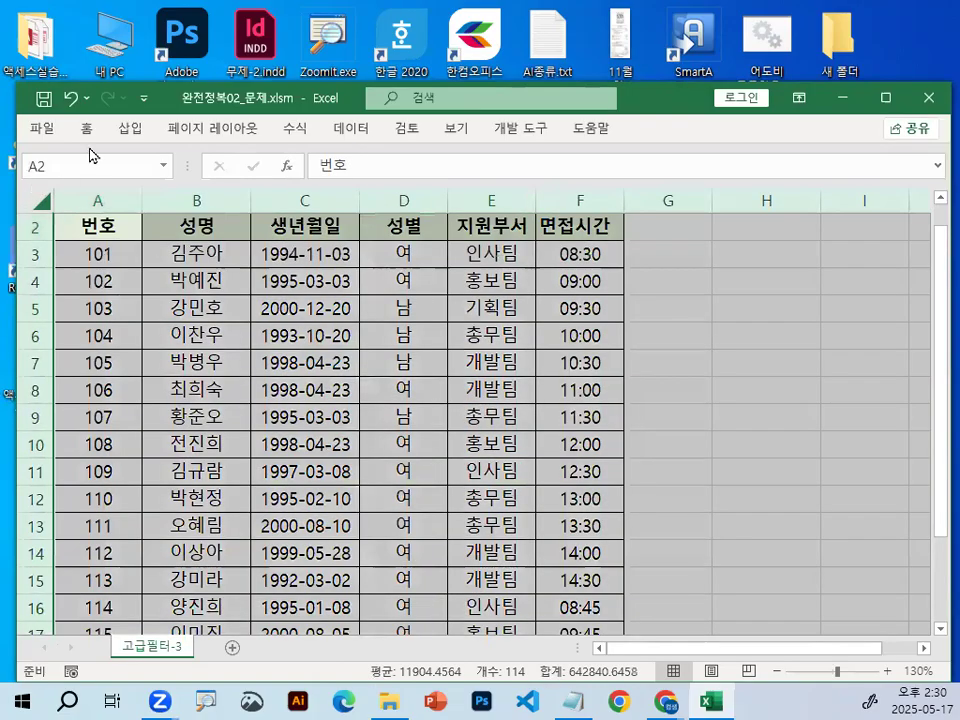
{"action": "left_click", "coordinate": [91, 141]}
{"action": "left_click", "coordinate": [278, 166]}
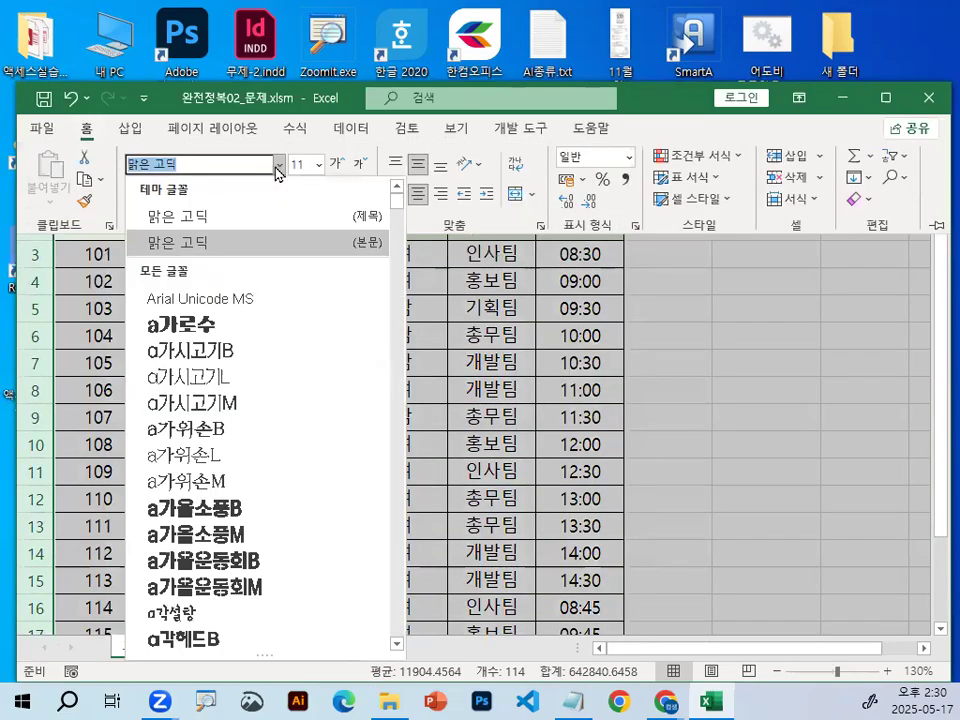
{"action": "scroll", "coordinate": [290, 378], "scroll_direction": "down", "scroll_amount": 3}
{"action": "scroll", "coordinate": [290, 385], "scroll_direction": "down", "scroll_amount": 4}
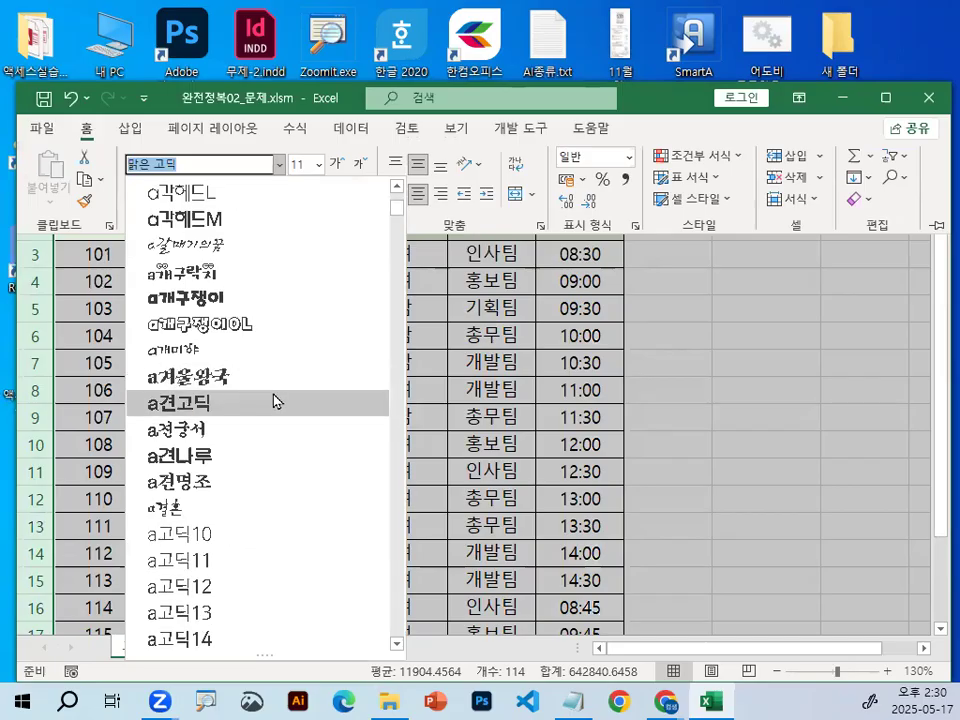
{"action": "left_click", "coordinate": [278, 399]}
{"action": "scroll", "coordinate": [408, 400], "scroll_direction": "up", "scroll_amount": 5}
{"action": "left_click", "coordinate": [404, 327]}
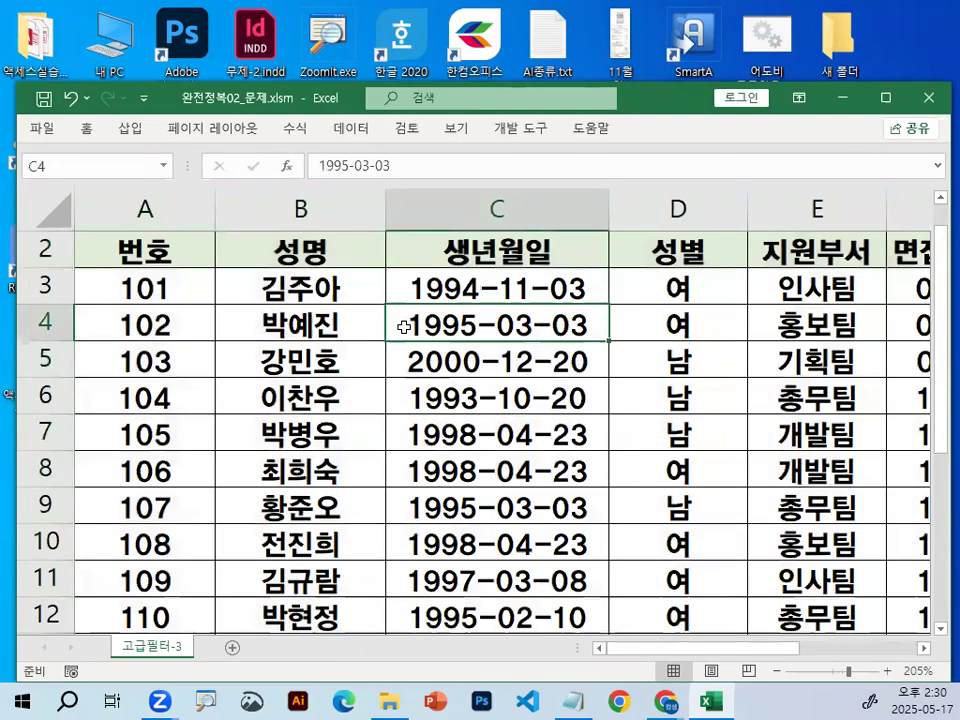
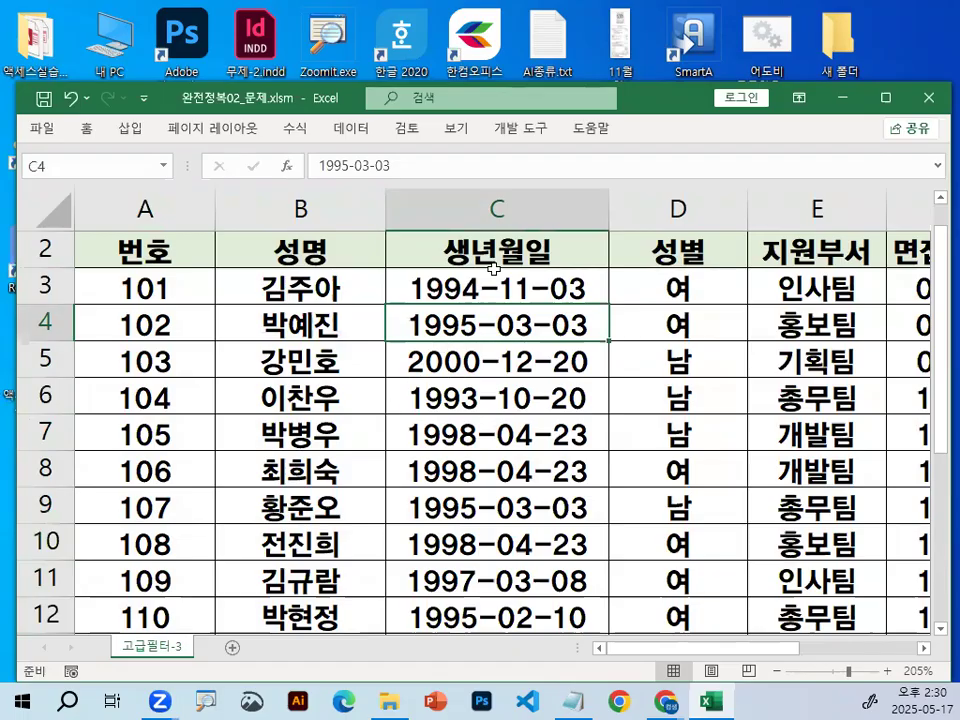
Switch to the class notes in Notepad and add a space before the closing bracket of the "날짜데이터, 시간데이터" heading.
{"action": "left_click", "coordinate": [923, 649]}
{"action": "left_click", "coordinate": [923, 649]}
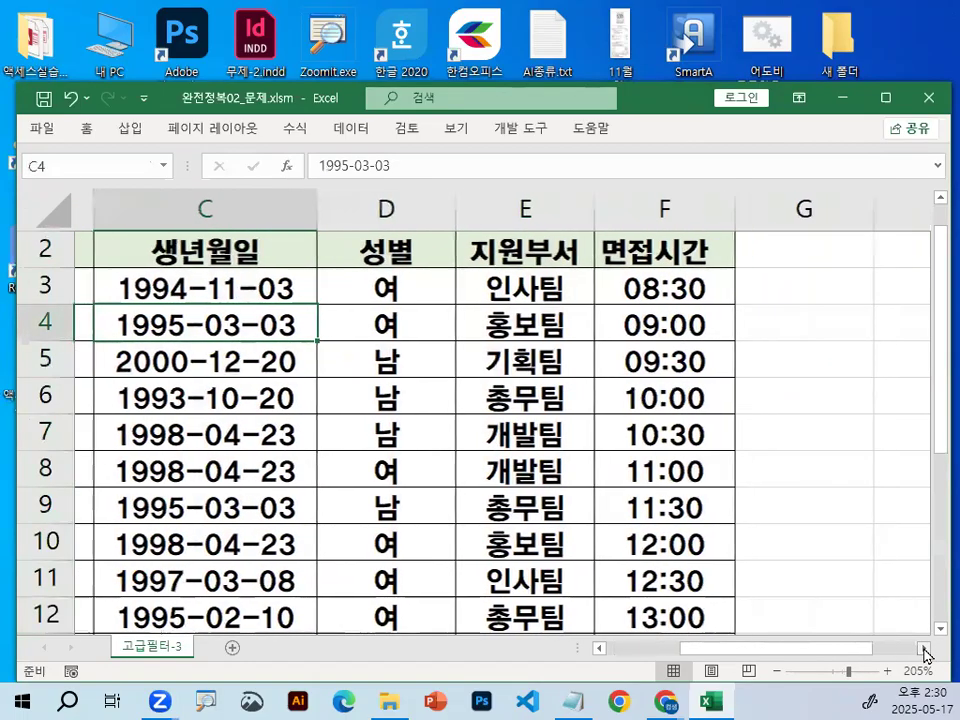
{"action": "left_click", "coordinate": [573, 701]}
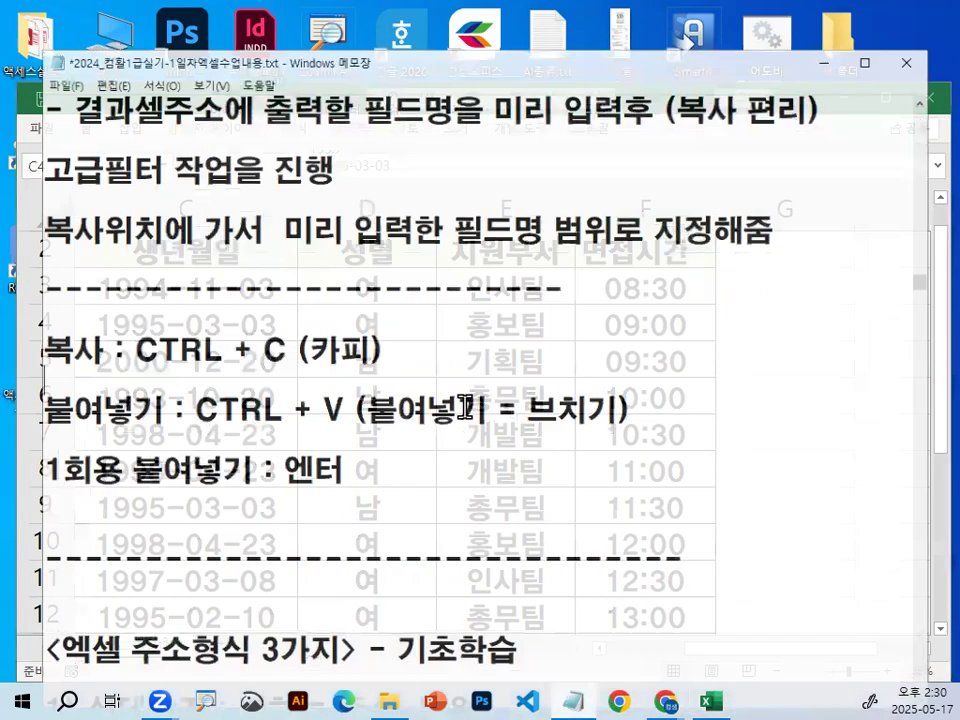
{"action": "scroll", "coordinate": [457, 397], "scroll_direction": "down", "scroll_amount": 4}
{"action": "scroll", "coordinate": [459, 399], "scroll_direction": "down", "scroll_amount": 2}
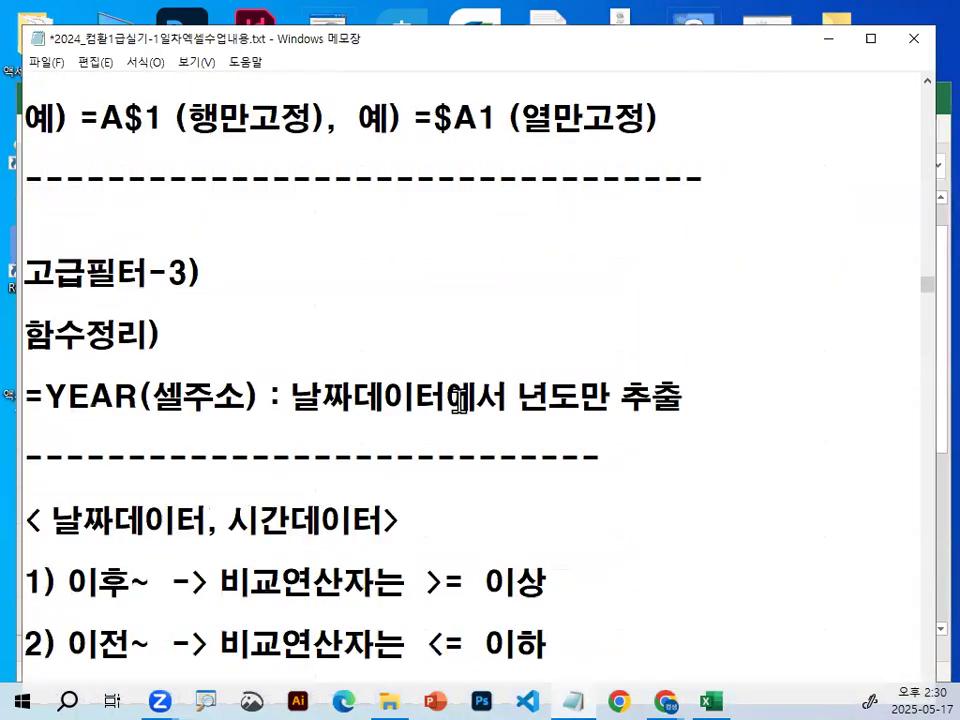
{"action": "scroll", "coordinate": [459, 399], "scroll_direction": "down", "scroll_amount": 2}
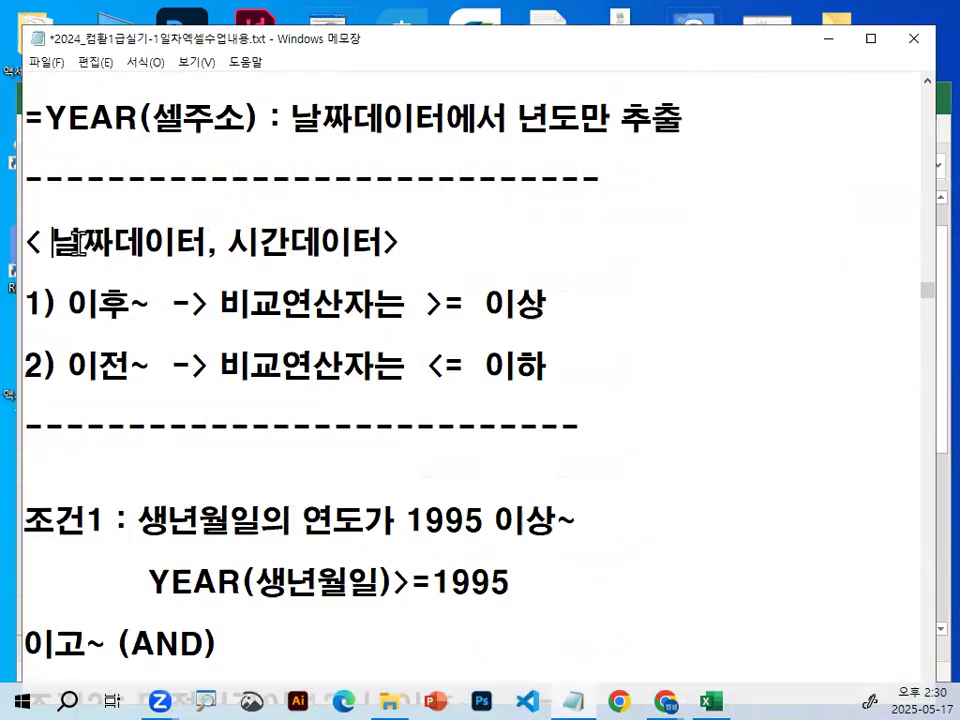
{"action": "left_click_drag", "start_coordinate": [52, 242], "coordinate": [404, 241]}
{"action": "left_click", "coordinate": [404, 241]}
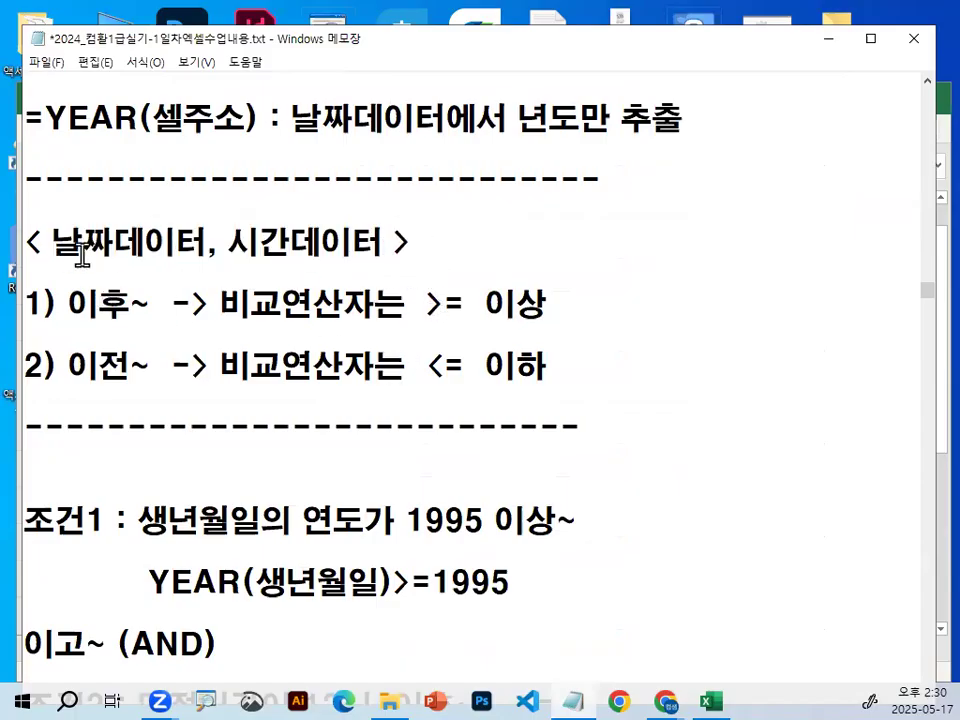
Highlight 날짜데이터, mark the separators - and / above it, underline 시간데이터 with the screen pen, and clear the marks.
{"action": "left_click_drag", "start_coordinate": [50, 242], "coordinate": [197, 242]}
{"action": "key", "text": "ctrl+2"}
{"action": "left_click_drag", "start_coordinate": [123, 205], "coordinate": [144, 204]}
{"action": "left_click_drag", "start_coordinate": [216, 183], "coordinate": [194, 218]}
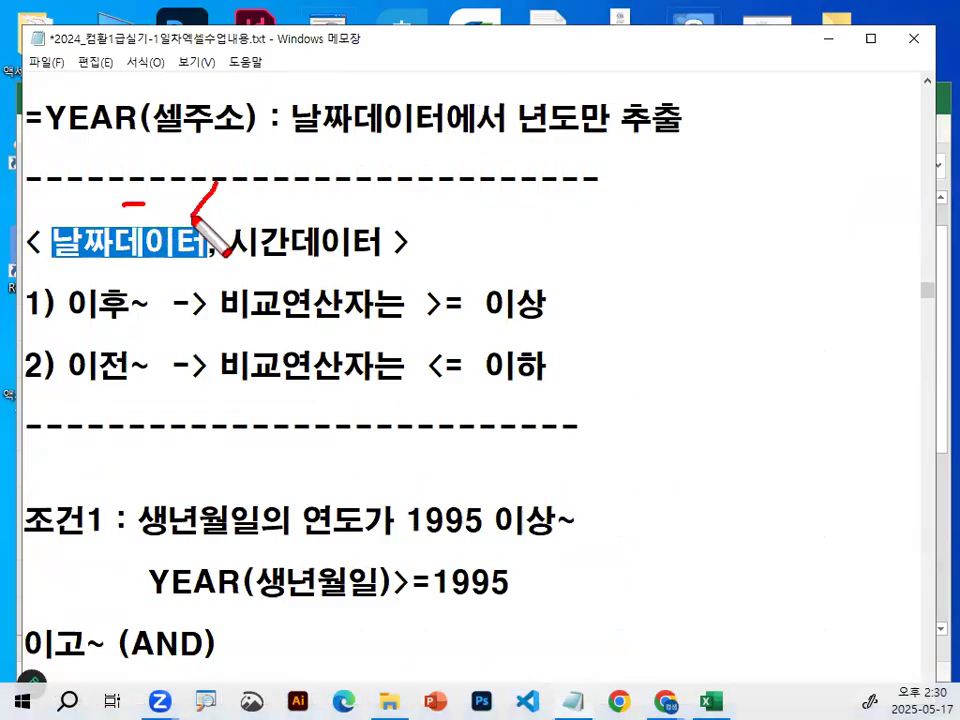
{"action": "left_click_drag", "start_coordinate": [247, 265], "coordinate": [345, 265]}
{"action": "left_click", "coordinate": [458, 212]}
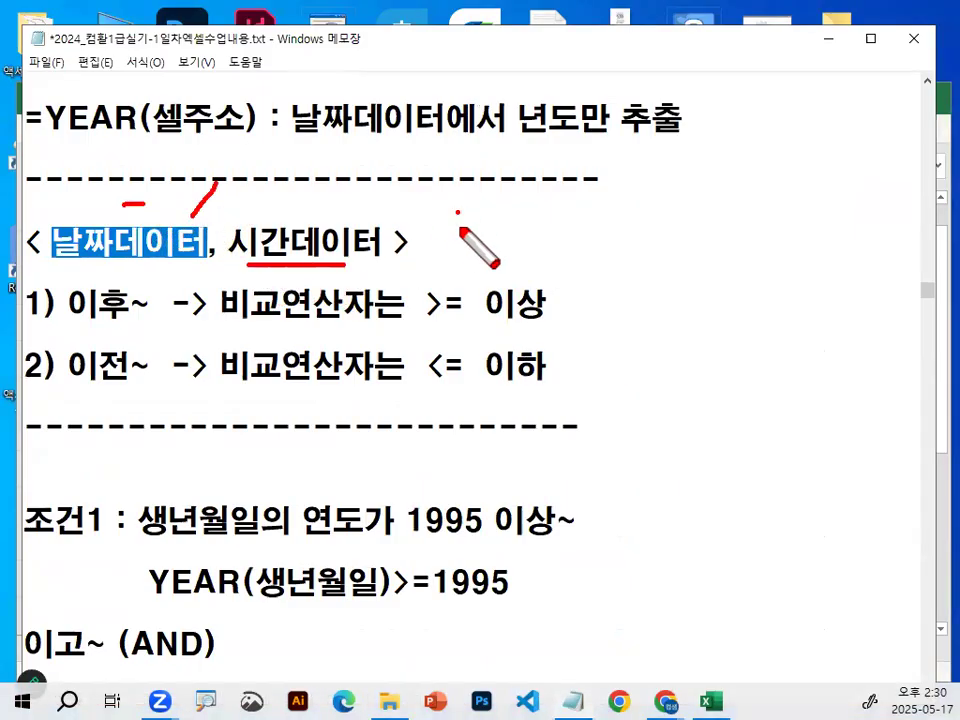
{"action": "key", "text": "Escape"}
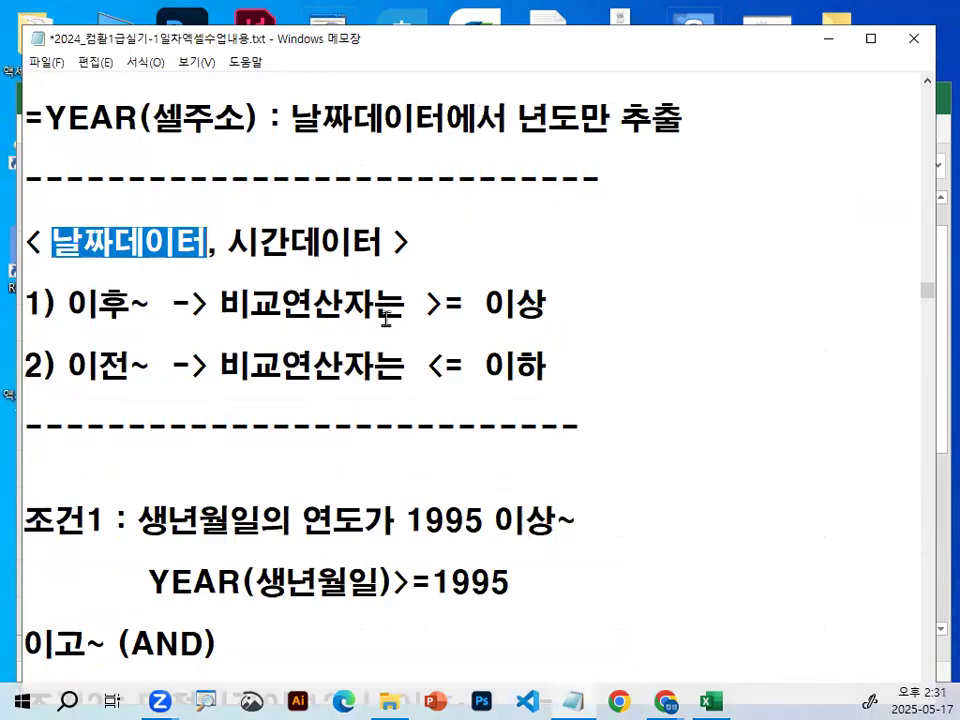
Highlight the comparison rules in the notes: 이후~ with >= 이상 and 이전~ with <= 이하.
{"action": "left_click_drag", "start_coordinate": [75, 304], "coordinate": [157, 304]}
{"action": "left_click_drag", "start_coordinate": [426, 304], "coordinate": [549, 300]}
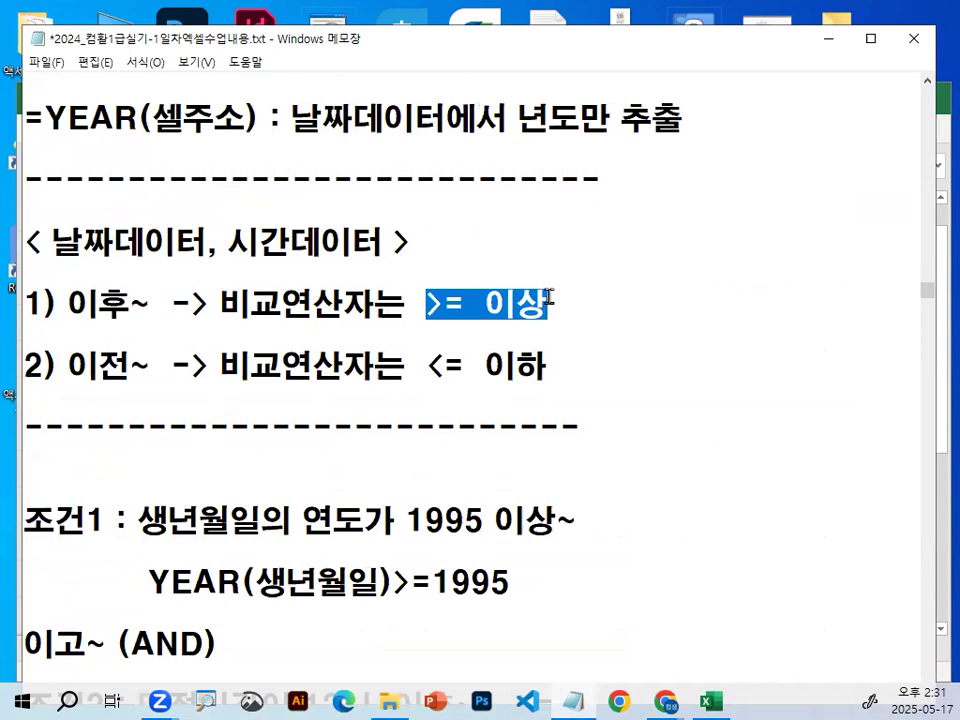
{"action": "left_click_drag", "start_coordinate": [68, 366], "coordinate": [151, 366]}
{"action": "left_click_drag", "start_coordinate": [426, 366], "coordinate": [558, 372]}
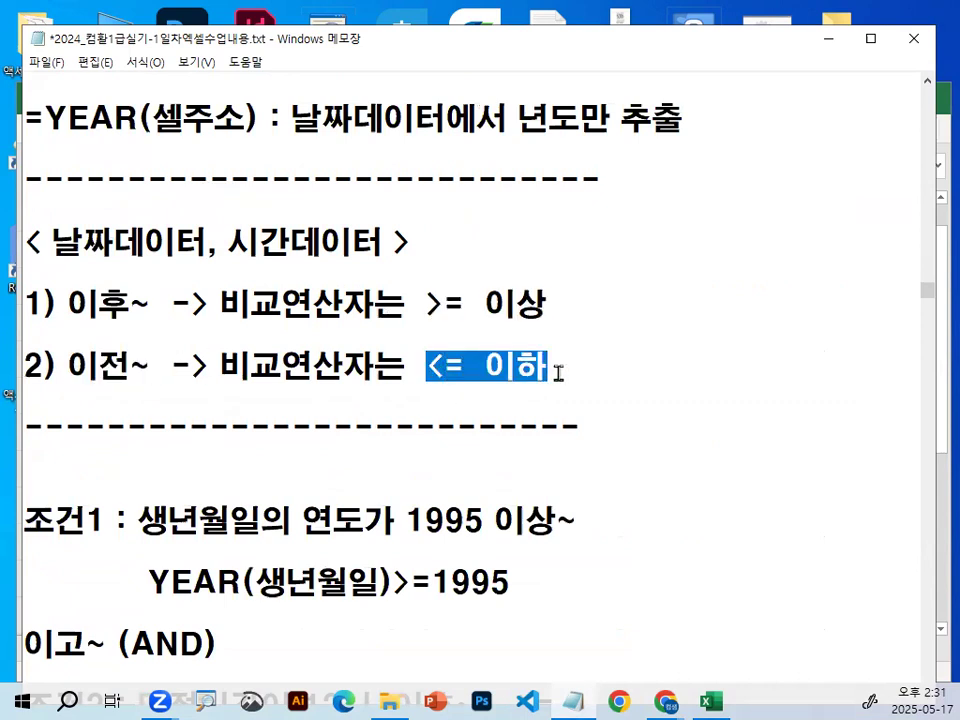
{"action": "left_click_drag", "start_coordinate": [426, 304], "coordinate": [514, 332]}
{"action": "left_click_drag", "start_coordinate": [416, 366], "coordinate": [579, 366]}
Switch back to Excel and set the interview time in cell F3 to 12:00.
{"action": "left_click", "coordinate": [843, 50]}
{"action": "left_click", "coordinate": [685, 287]}
{"action": "key", "text": "ctrl+1"}
{"action": "mouse_move", "coordinate": [740, 288]}
{"action": "left_mouse_down"}
{"action": "mouse_move", "coordinate": [521, 339]}
{"action": "mouse_move", "coordinate": [726, 294]}
{"action": "left_mouse_up"}
{"action": "key", "text": "Escape"}
{"action": "type", "text": "12:00"}
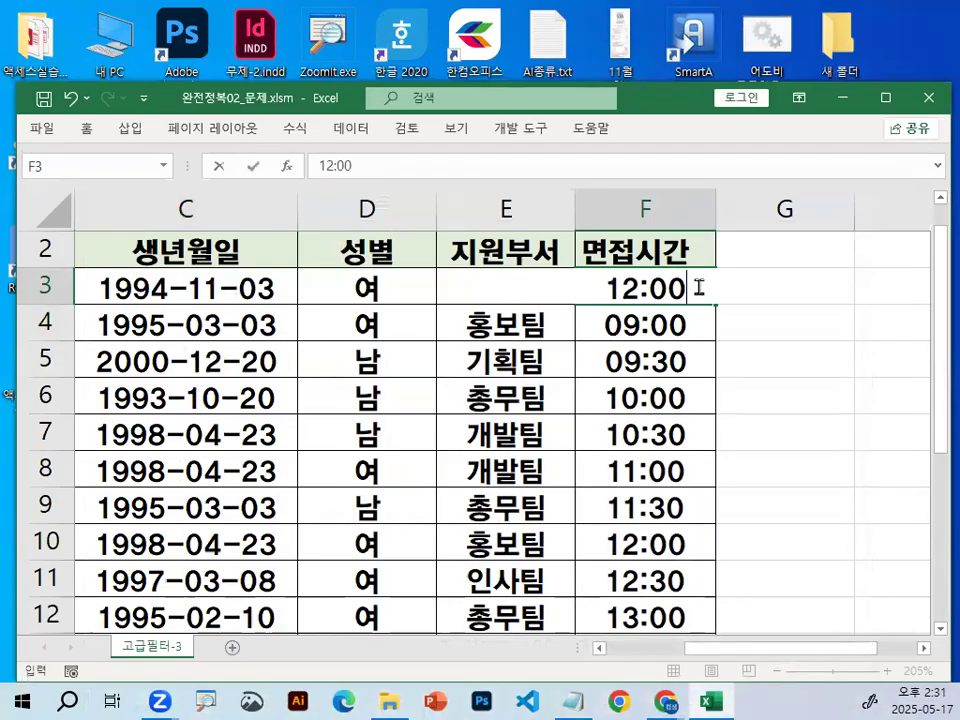
{"action": "key", "text": "Return"}
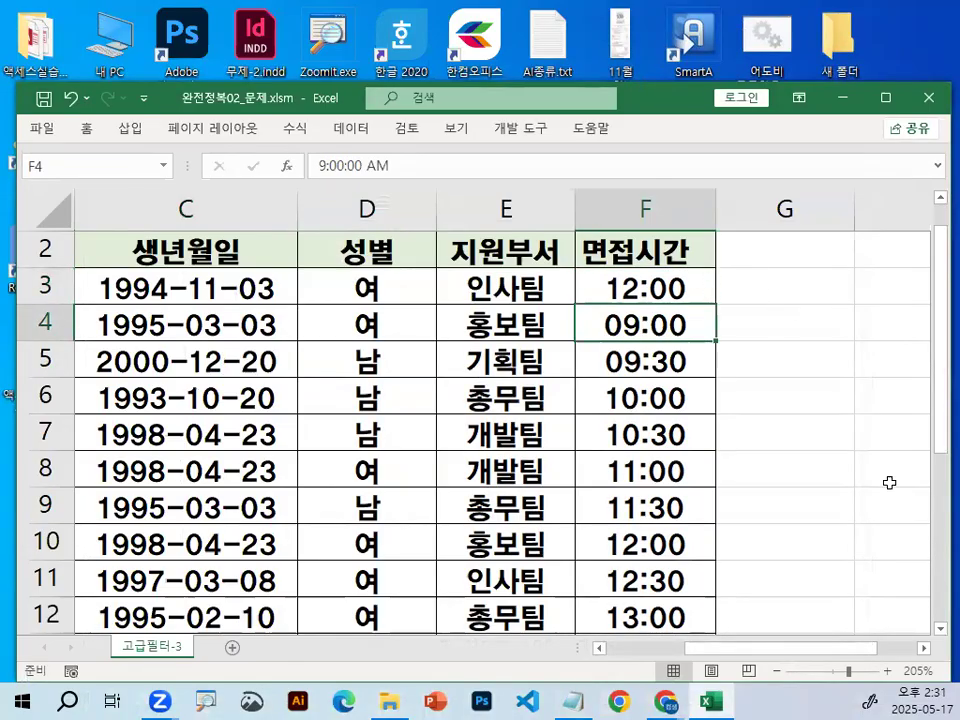
Enter the formula =F3>=12 in cell G3, circling 12:00 and 12 with the screen pen before committing it.
{"action": "left_click", "coordinate": [923, 649]}
{"action": "left_click", "coordinate": [923, 649]}
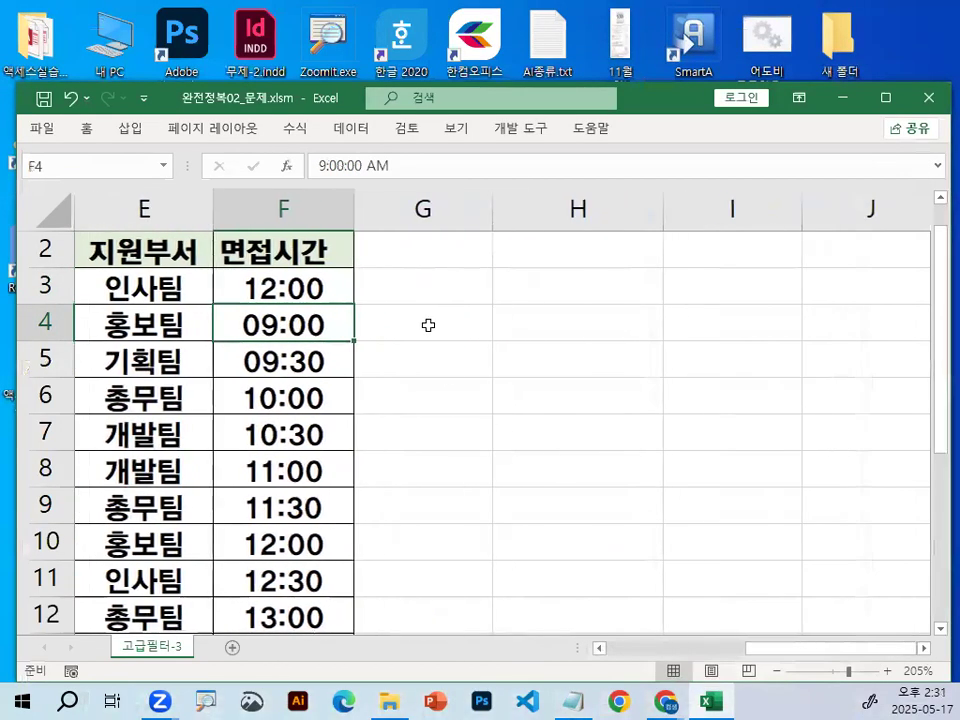
{"action": "left_click", "coordinate": [462, 286]}
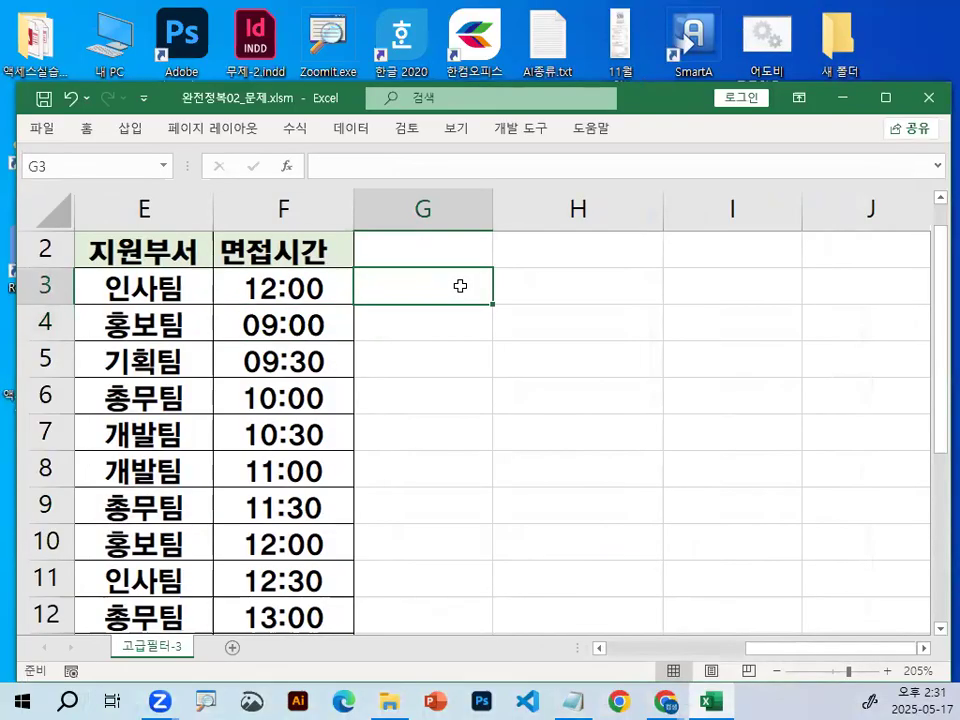
{"action": "type", "text": "="}
{"action": "left_click", "coordinate": [313, 272]}
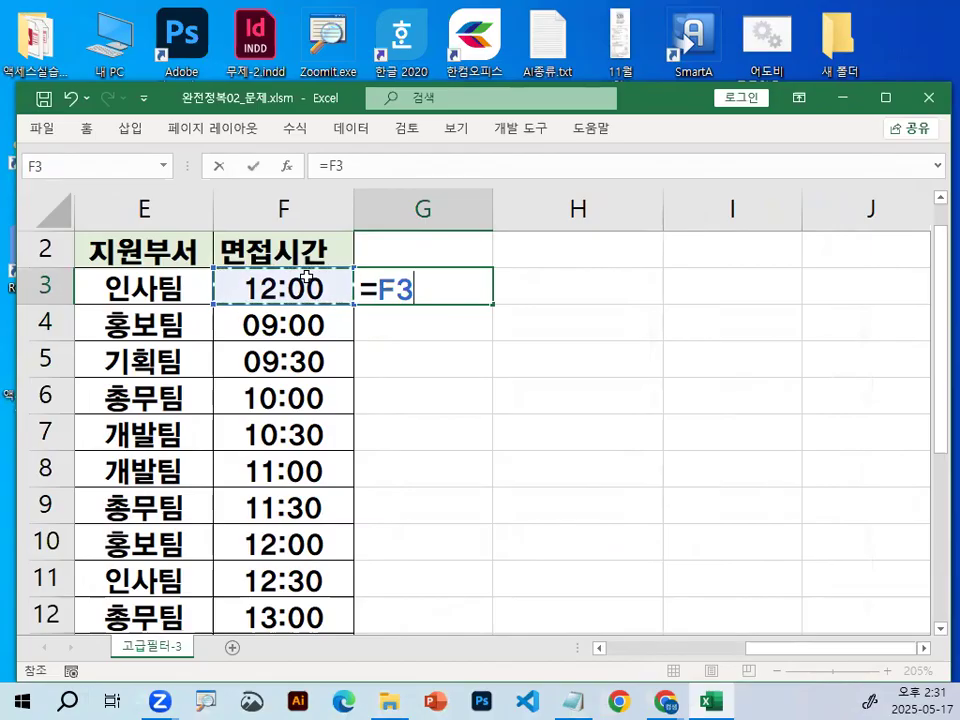
{"action": "key", "text": "Return"}
{"action": "type", "text": ">="}
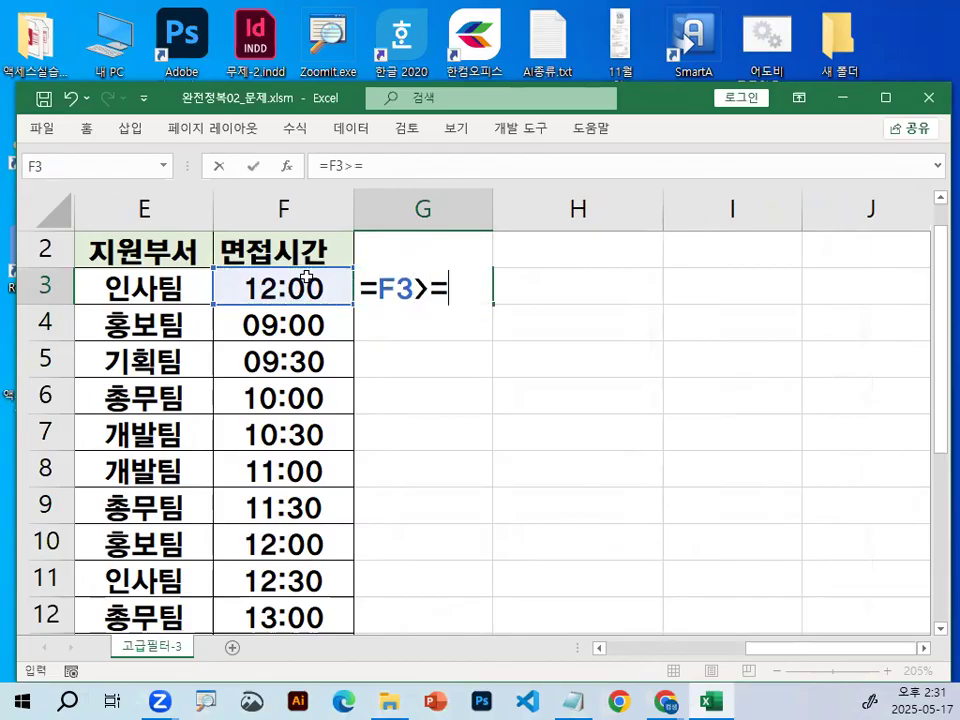
{"action": "type", "text": "12"}
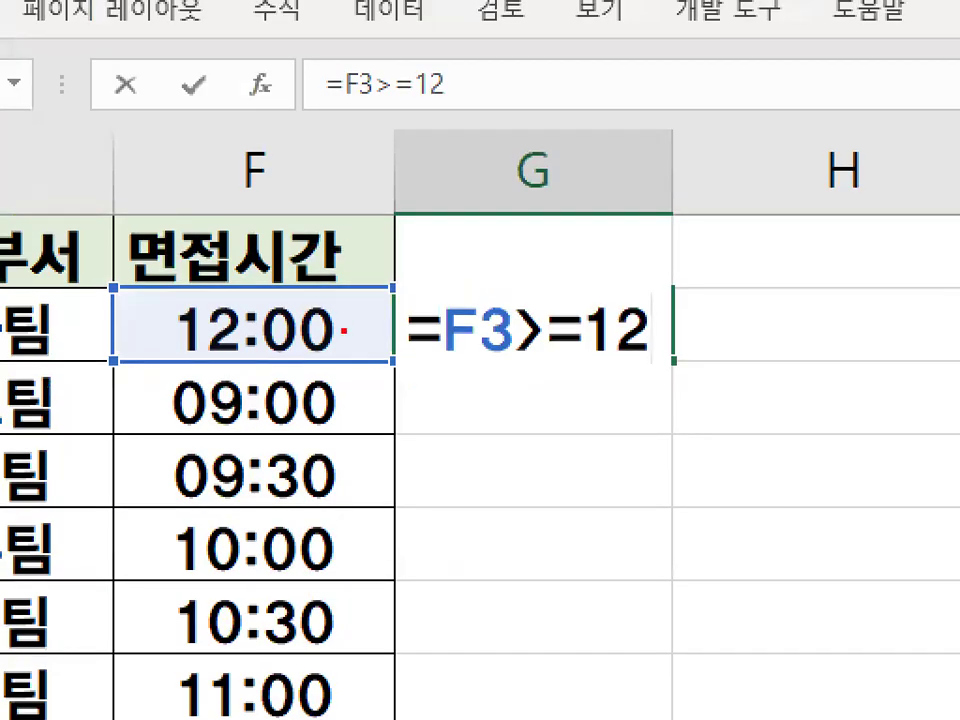
{"action": "mouse_move", "coordinate": [300, 276]}
{"action": "left_mouse_down"}
{"action": "mouse_move", "coordinate": [205, 362]}
{"action": "mouse_move", "coordinate": [345, 330]}
{"action": "left_mouse_up"}
{"action": "left_click_drag", "start_coordinate": [675, 345], "coordinate": [679, 342]}
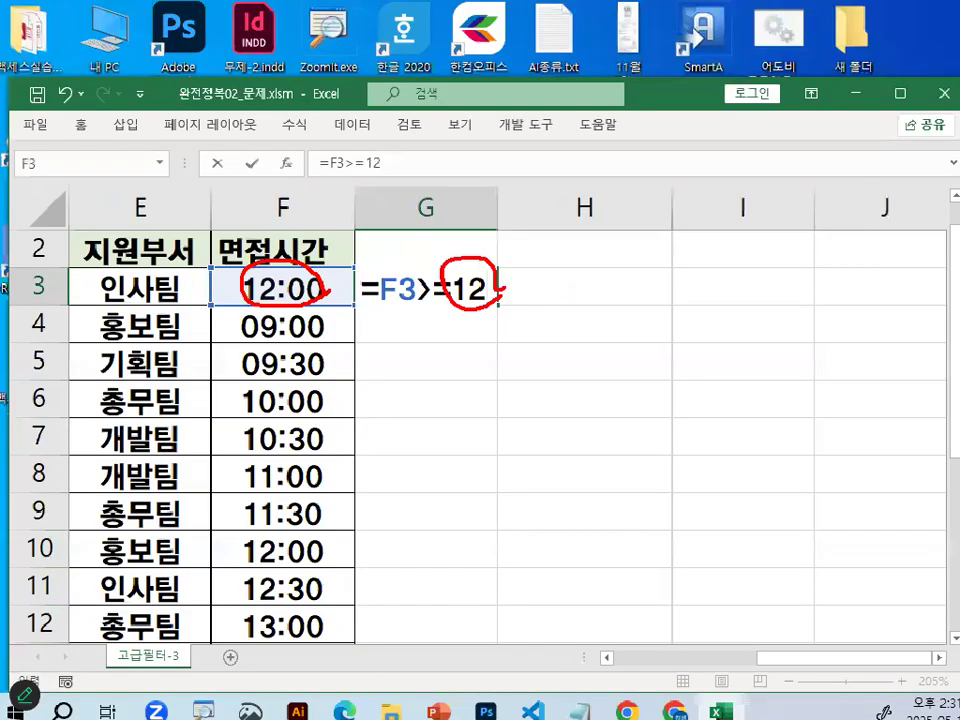
{"action": "key", "text": "Escape"}
{"action": "key", "text": "Return"}
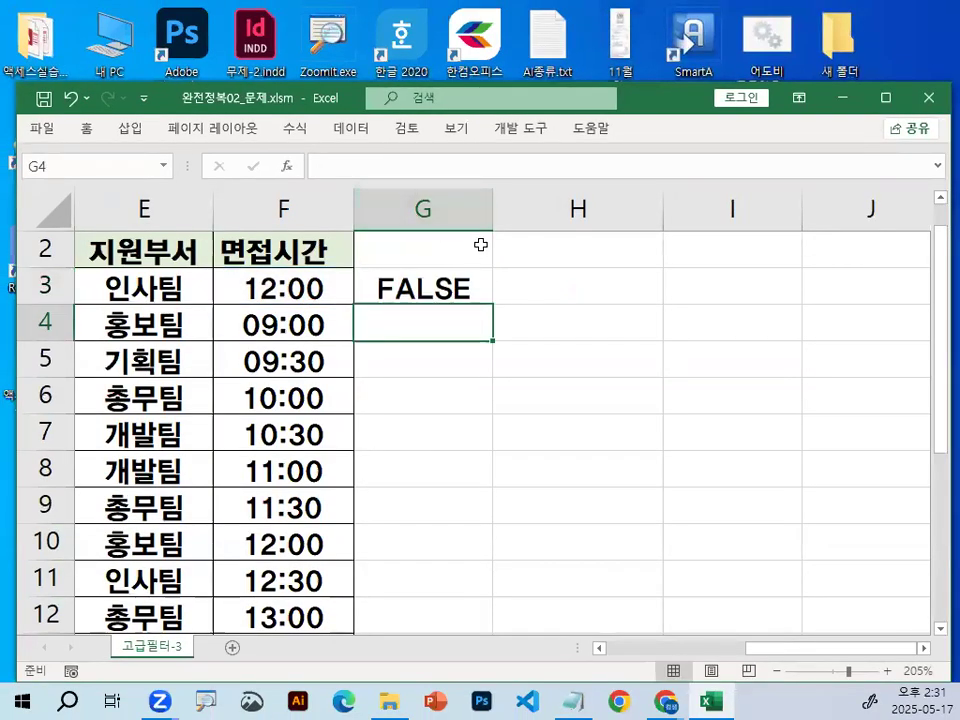
Reopen the G3 formula, circle the time in F3 and the 12 being compared, and close the formula without changes.
{"action": "left_click", "coordinate": [437, 281]}
{"action": "double_click", "coordinate": [430, 288]}
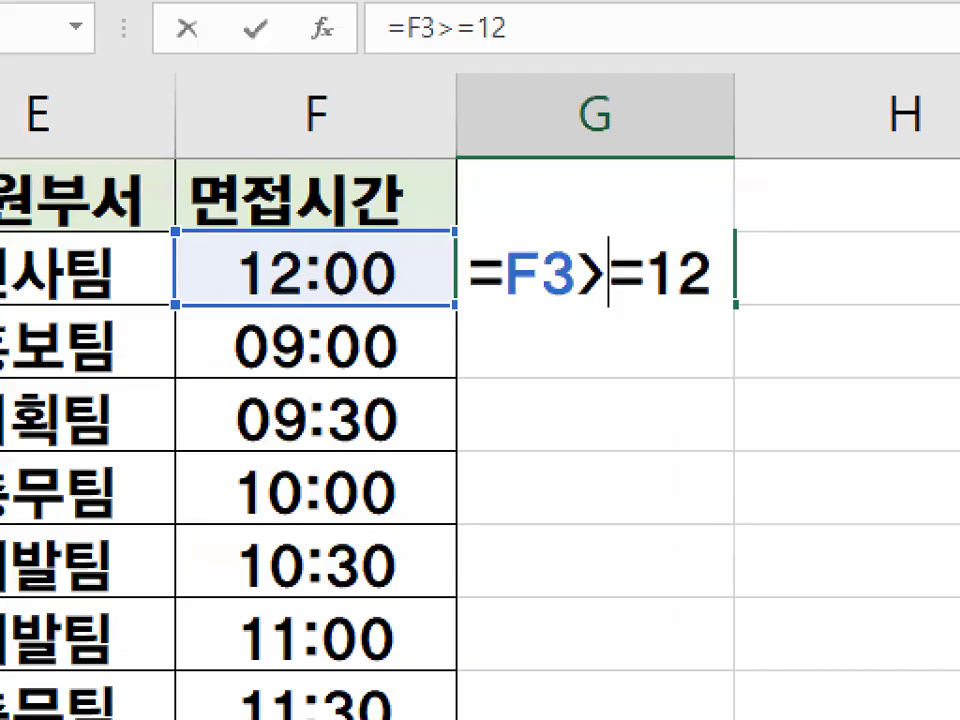
{"action": "mouse_move", "coordinate": [357, 283]}
{"action": "left_mouse_down"}
{"action": "mouse_move", "coordinate": [240, 257]}
{"action": "mouse_move", "coordinate": [350, 255]}
{"action": "left_mouse_up"}
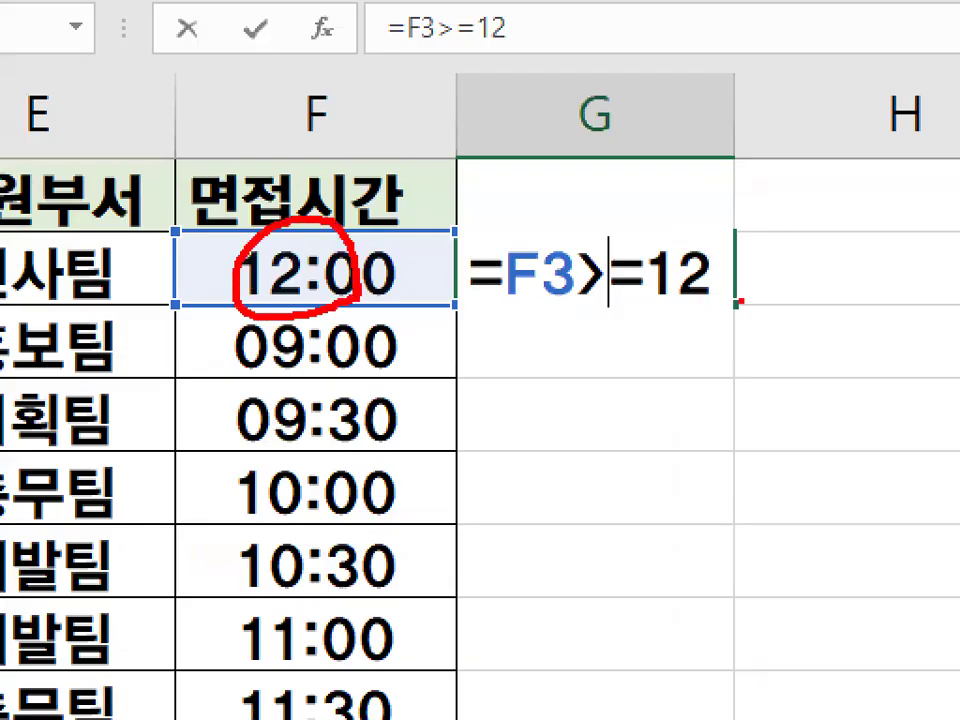
{"action": "left_click_drag", "start_coordinate": [741, 300], "coordinate": [707, 283]}
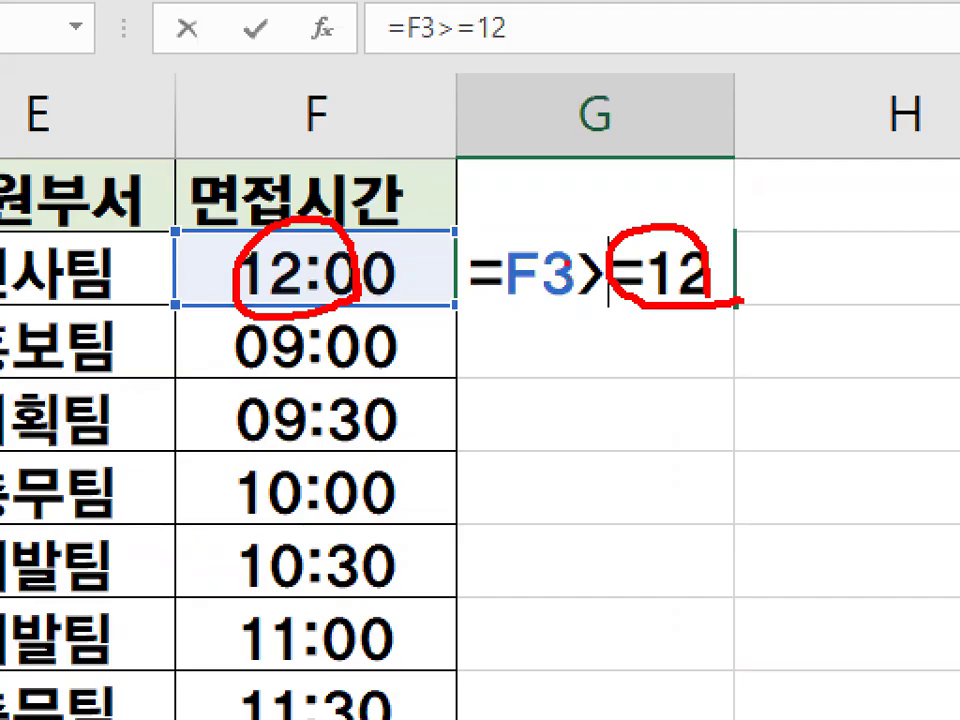
{"action": "left_click_drag", "start_coordinate": [692, 234], "coordinate": [772, 279]}
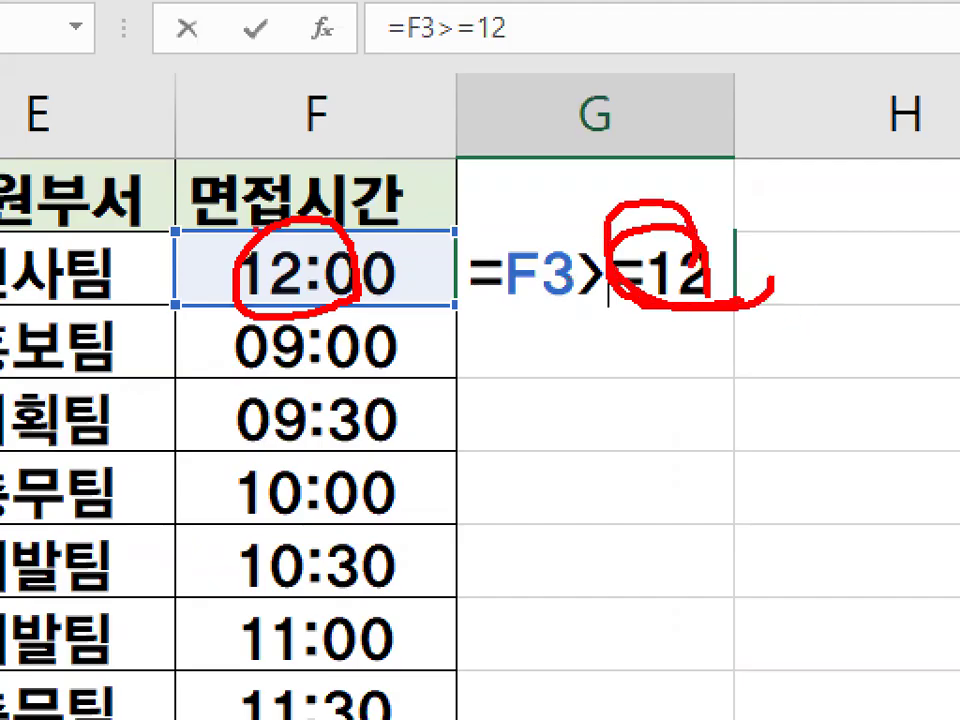
{"action": "left_click_drag", "start_coordinate": [318, 243], "coordinate": [350, 280]}
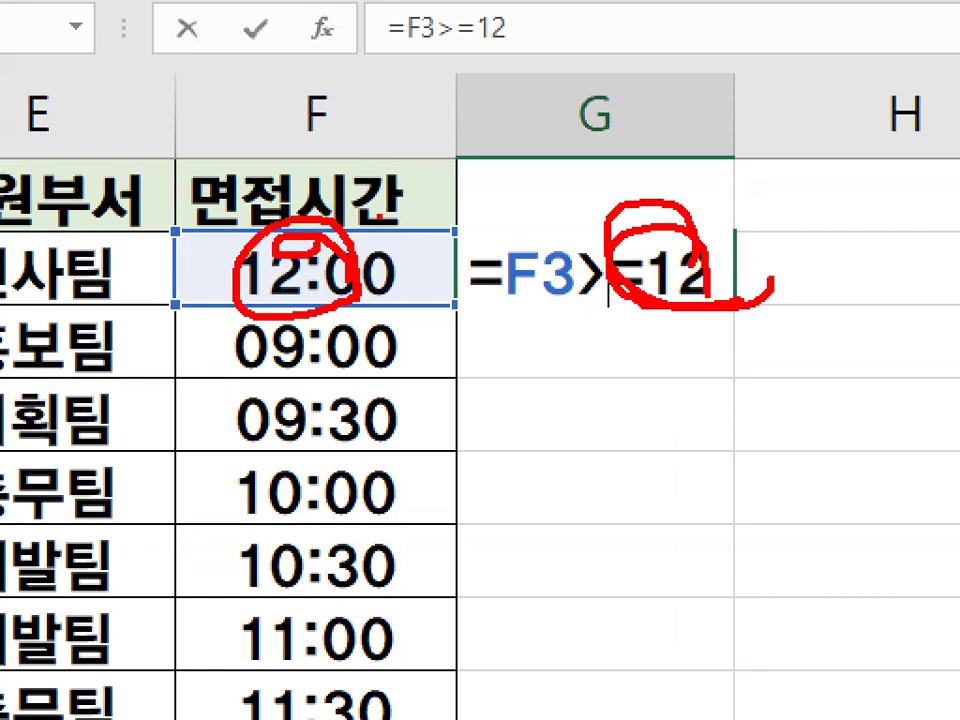
{"action": "key", "text": "Escape"}
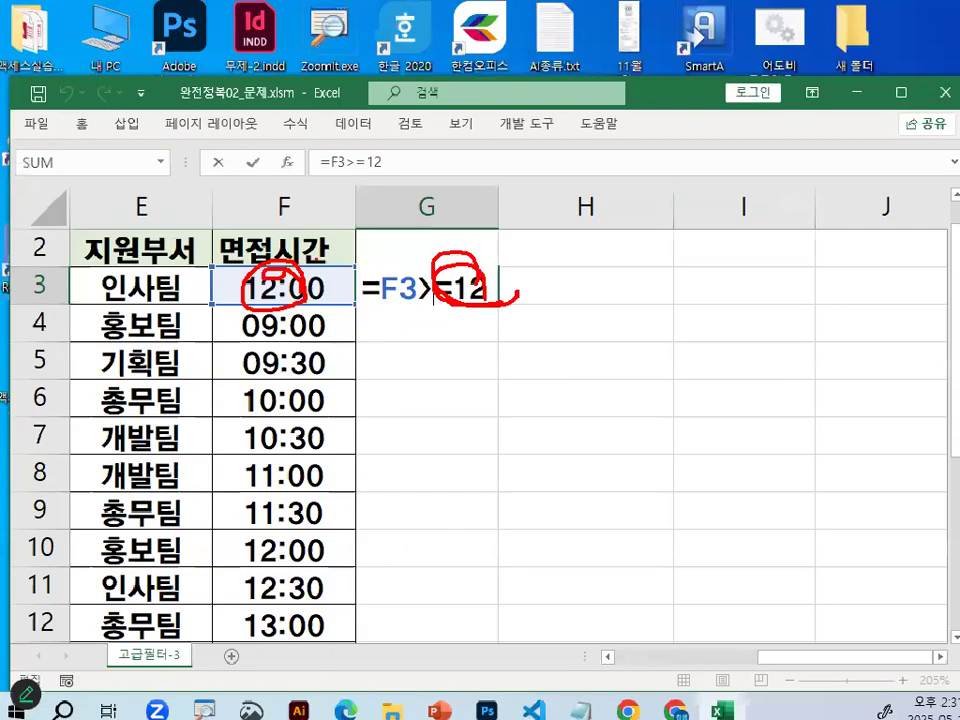
{"action": "key", "text": "ctrl+Return"}
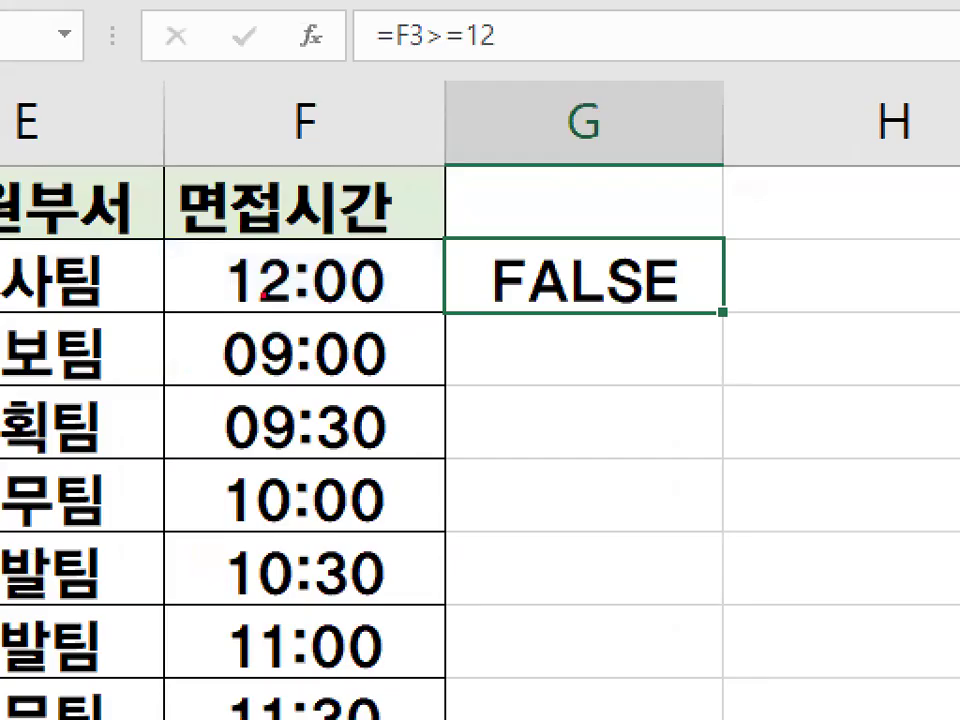
{"action": "mouse_move", "coordinate": [356, 290]}
{"action": "left_mouse_down"}
{"action": "mouse_move", "coordinate": [261, 299]}
{"action": "mouse_move", "coordinate": [337, 294]}
{"action": "left_mouse_up"}
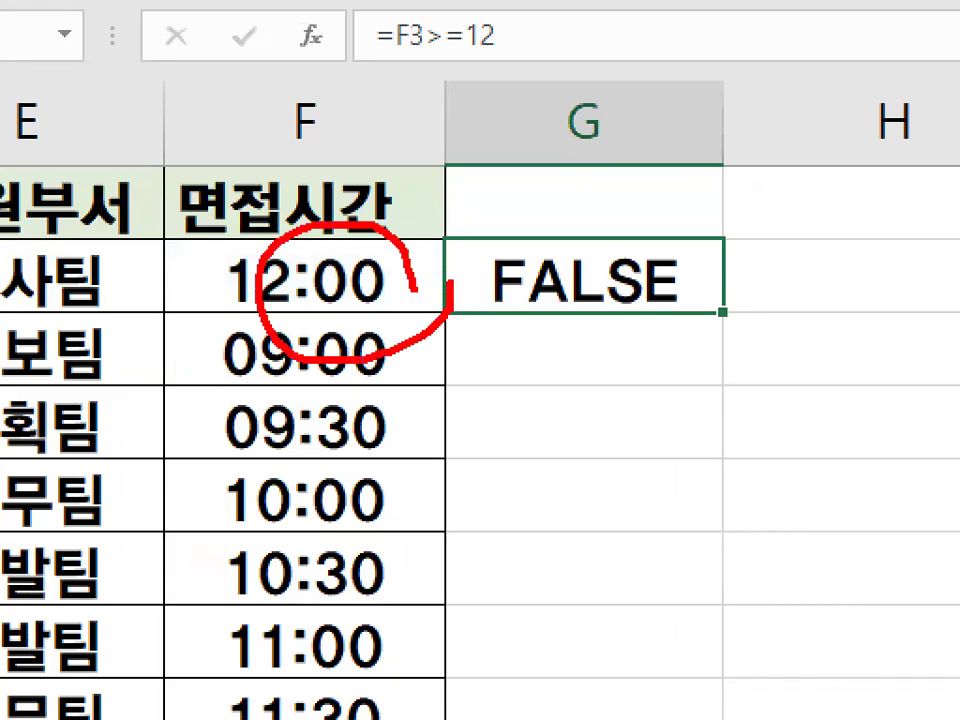
{"action": "key", "text": "Escape"}
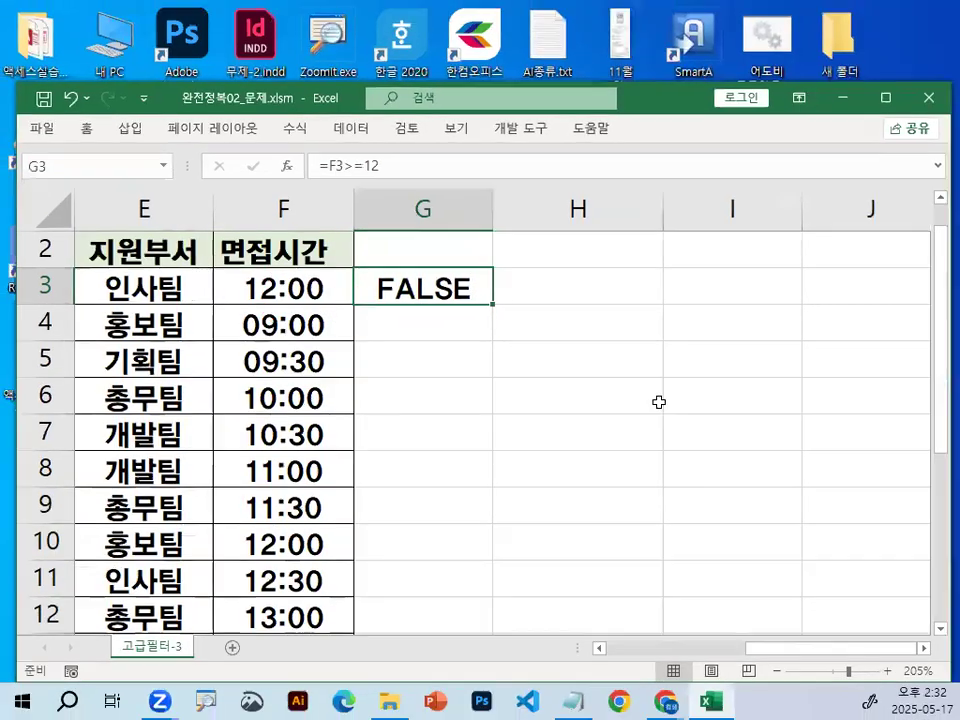
Write 0 ~ 24 over the empty cells beside the interview times with the screen pen and underline it.
{"action": "scroll", "coordinate": [659, 383], "scroll_direction": "down", "scroll_amount": 2}
{"action": "key", "text": "ctrl+2"}
{"action": "mouse_move", "coordinate": [448, 312]}
{"action": "left_mouse_down"}
{"action": "mouse_move", "coordinate": [456, 249]}
{"action": "mouse_move", "coordinate": [470, 305]}
{"action": "mouse_move", "coordinate": [556, 268]}
{"action": "mouse_move", "coordinate": [636, 257]}
{"action": "mouse_move", "coordinate": [660, 288]}
{"action": "left_mouse_up"}
{"action": "mouse_move", "coordinate": [673, 238]}
{"action": "left_mouse_down"}
{"action": "mouse_move", "coordinate": [711, 276]}
{"action": "mouse_move", "coordinate": [689, 300]}
{"action": "left_mouse_up"}
{"action": "left_click_drag", "start_coordinate": [357, 322], "coordinate": [746, 327]}
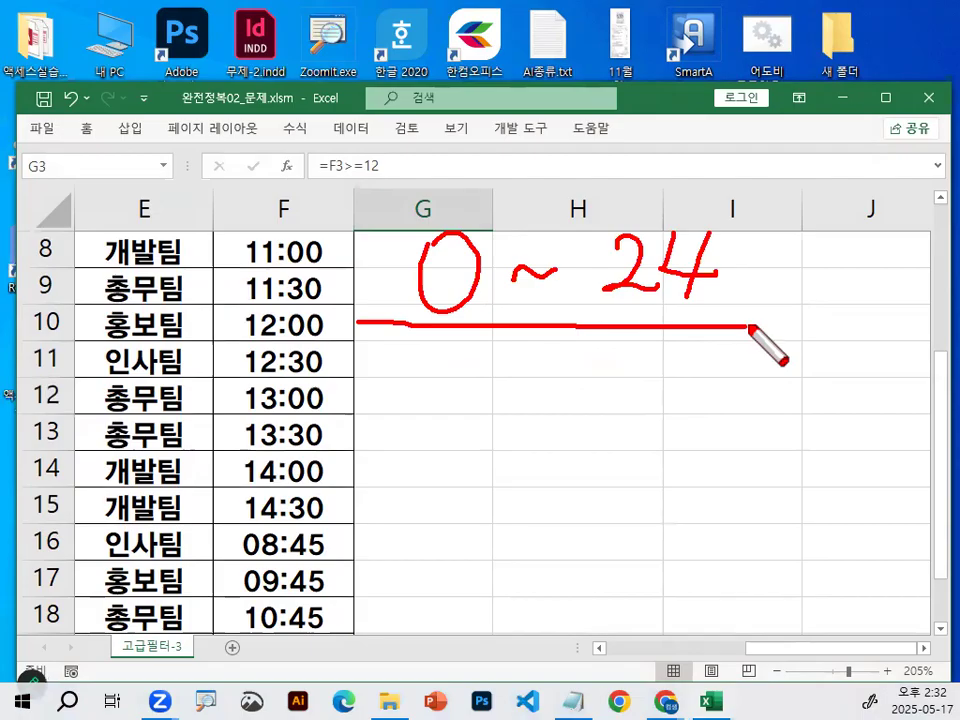
Write 0 ~ 1 beneath the underlined range, circle it and the 11:00 interview time, and clear the annotations.
{"action": "mouse_move", "coordinate": [413, 350]}
{"action": "left_mouse_down"}
{"action": "mouse_move", "coordinate": [422, 428]}
{"action": "mouse_move", "coordinate": [415, 350]}
{"action": "left_mouse_up"}
{"action": "left_click", "coordinate": [476, 400]}
{"action": "left_click_drag", "start_coordinate": [475, 402], "coordinate": [546, 415]}
{"action": "left_click_drag", "start_coordinate": [592, 381], "coordinate": [594, 448]}
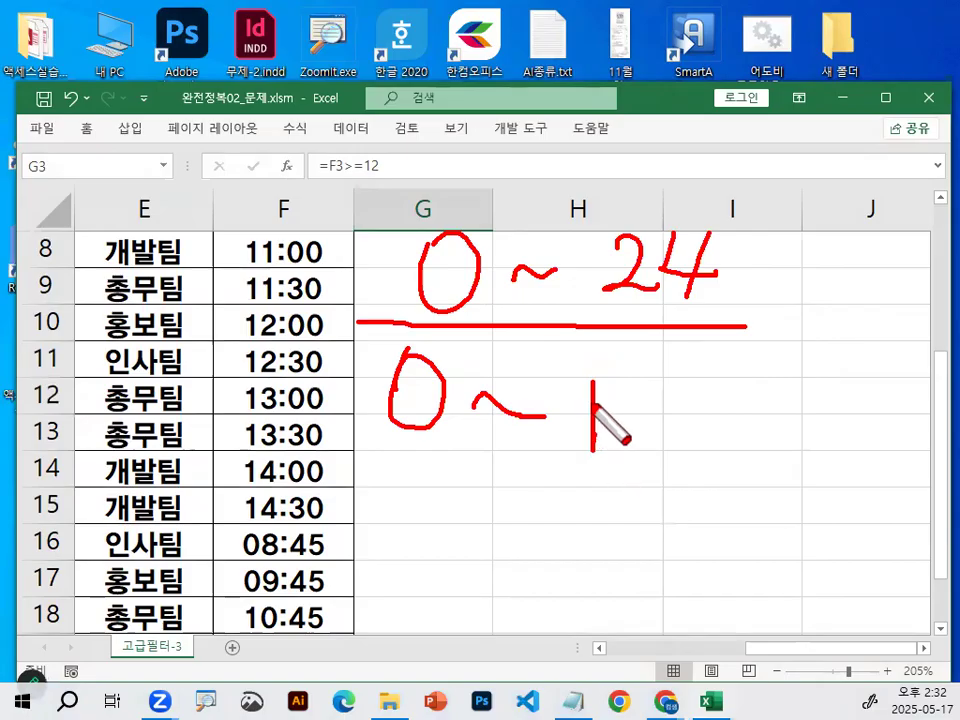
{"action": "mouse_move", "coordinate": [313, 279]}
{"action": "left_mouse_down"}
{"action": "mouse_move", "coordinate": [326, 258]}
{"action": "mouse_move", "coordinate": [330, 268]}
{"action": "left_mouse_up"}
{"action": "left_click", "coordinate": [669, 440]}
{"action": "mouse_move", "coordinate": [603, 486]}
{"action": "left_mouse_down"}
{"action": "mouse_move", "coordinate": [722, 452]}
{"action": "mouse_move", "coordinate": [435, 401]}
{"action": "mouse_move", "coordinate": [638, 448]}
{"action": "mouse_move", "coordinate": [643, 424]}
{"action": "left_mouse_up"}
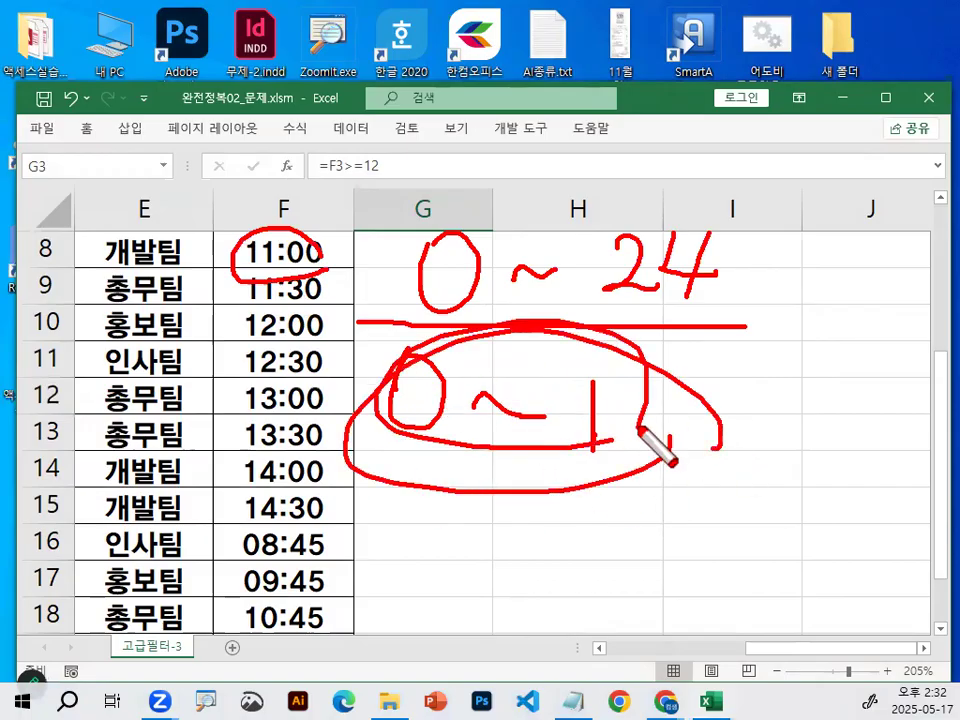
{"action": "left_click_drag", "start_coordinate": [327, 258], "coordinate": [345, 242]}
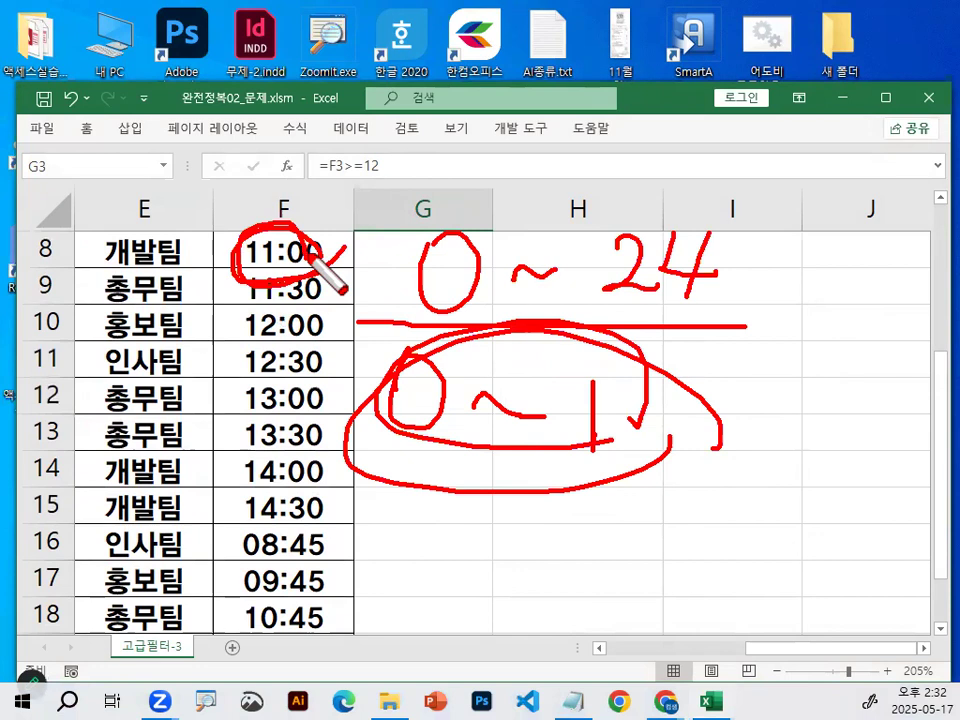
{"action": "left_click_drag", "start_coordinate": [484, 546], "coordinate": [484, 565]}
{"action": "mouse_move", "coordinate": [508, 522]}
{"action": "left_mouse_down"}
{"action": "mouse_move", "coordinate": [509, 556]}
{"action": "mouse_move", "coordinate": [537, 555]}
{"action": "left_mouse_up"}
{"action": "key", "text": "Escape"}
Enter 12:00 in the empty cell I18, circle it with the screen pen, and select the cell again.
{"action": "left_click", "coordinate": [431, 257]}
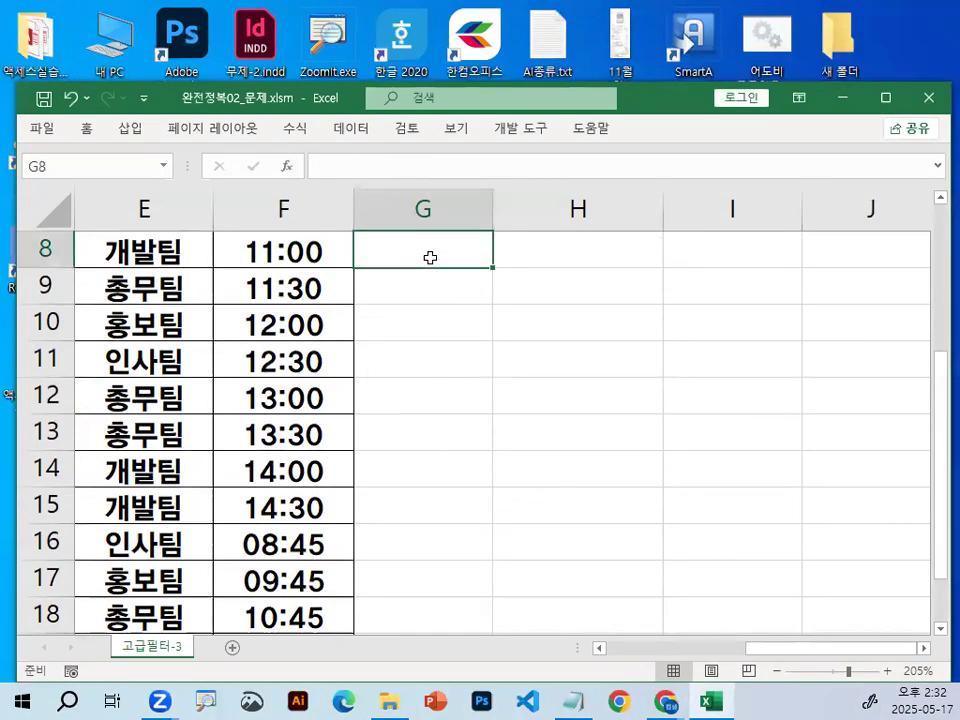
{"action": "left_click", "coordinate": [925, 649]}
{"action": "left_click", "coordinate": [925, 649]}
{"action": "scroll", "coordinate": [664, 525], "scroll_direction": "down", "scroll_amount": 2}
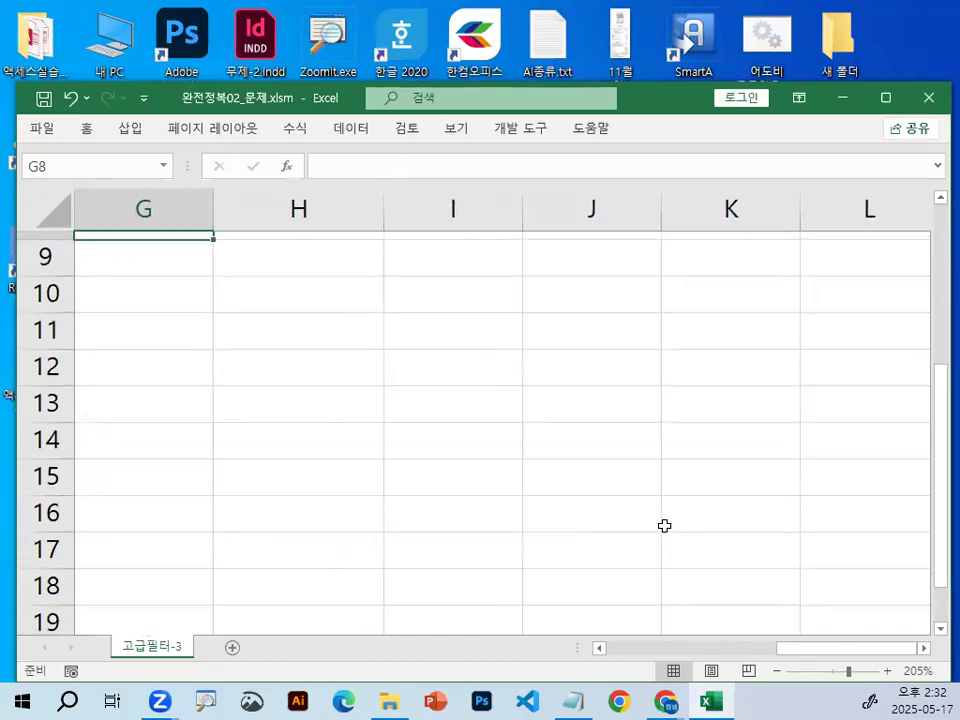
{"action": "left_click", "coordinate": [441, 396]}
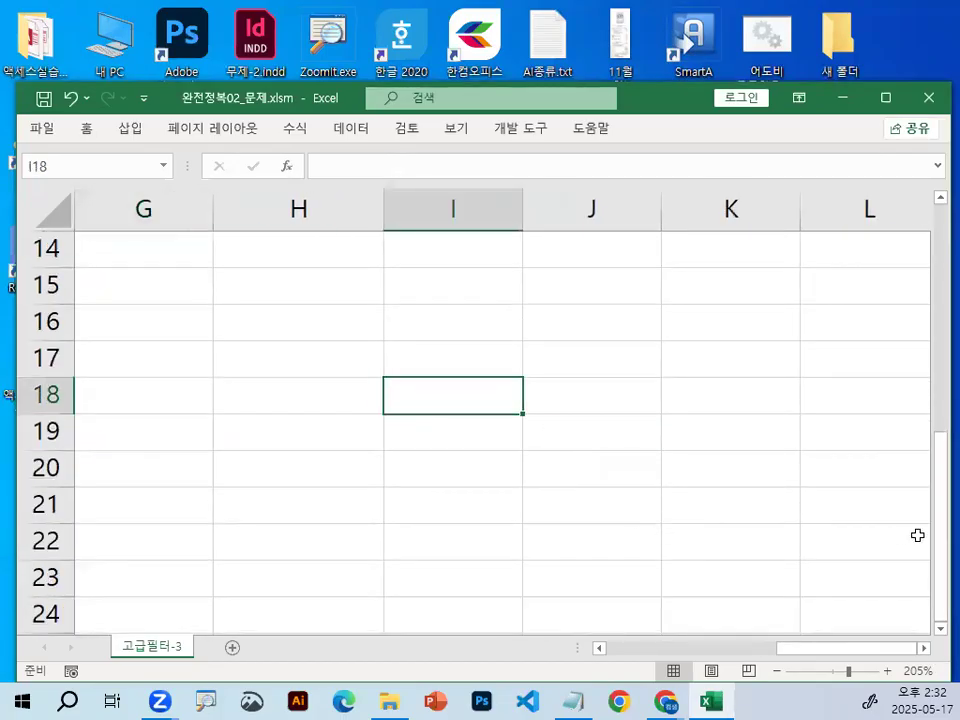
{"action": "type", "text": "12:00"}
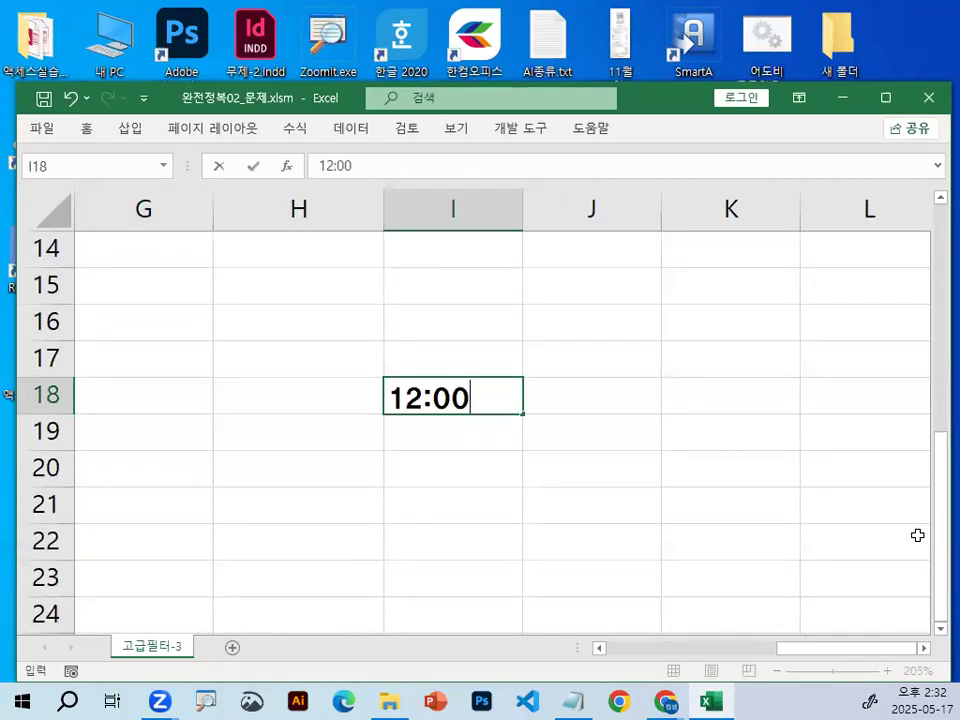
{"action": "key", "text": "Return"}
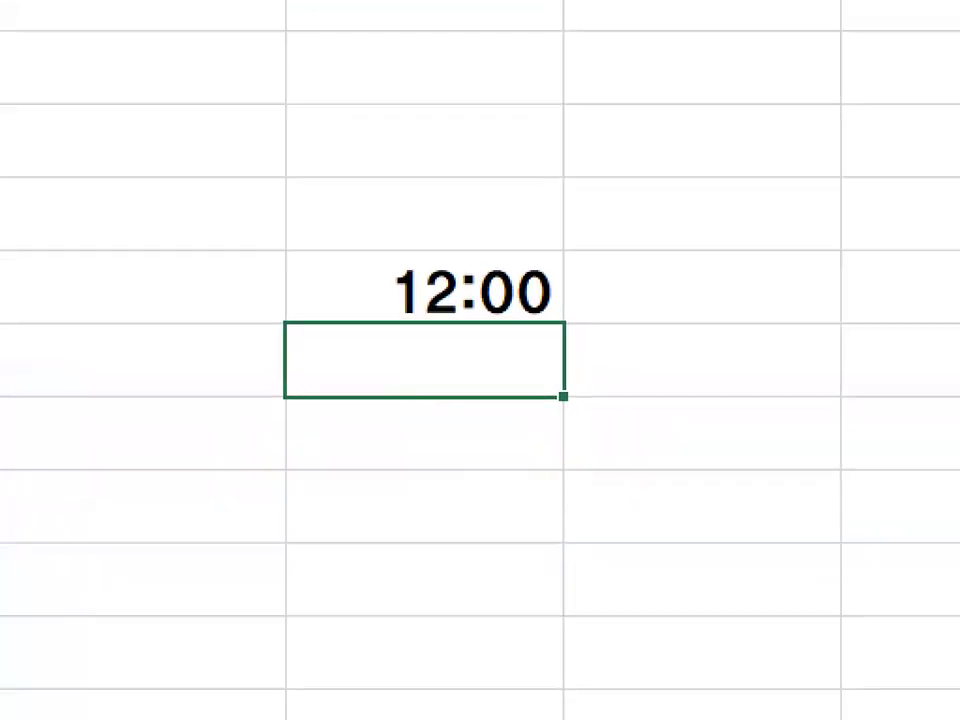
{"action": "left_click", "coordinate": [466, 431]}
{"action": "mouse_move", "coordinate": [568, 295]}
{"action": "left_mouse_down"}
{"action": "mouse_move", "coordinate": [375, 335]}
{"action": "mouse_move", "coordinate": [538, 277]}
{"action": "left_mouse_up"}
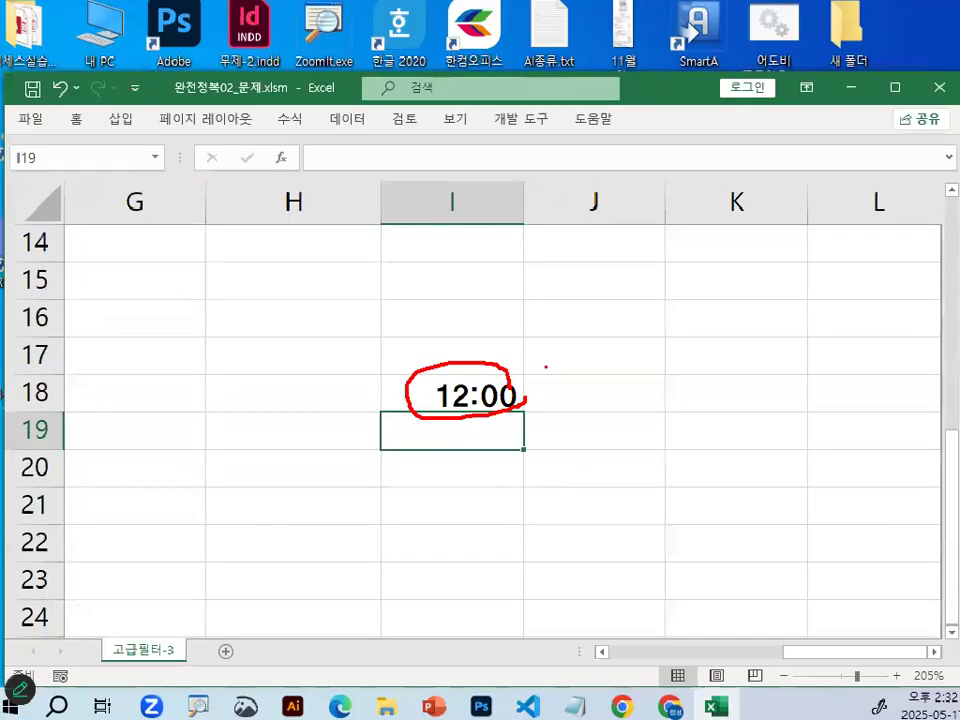
{"action": "left_click", "coordinate": [490, 396]}
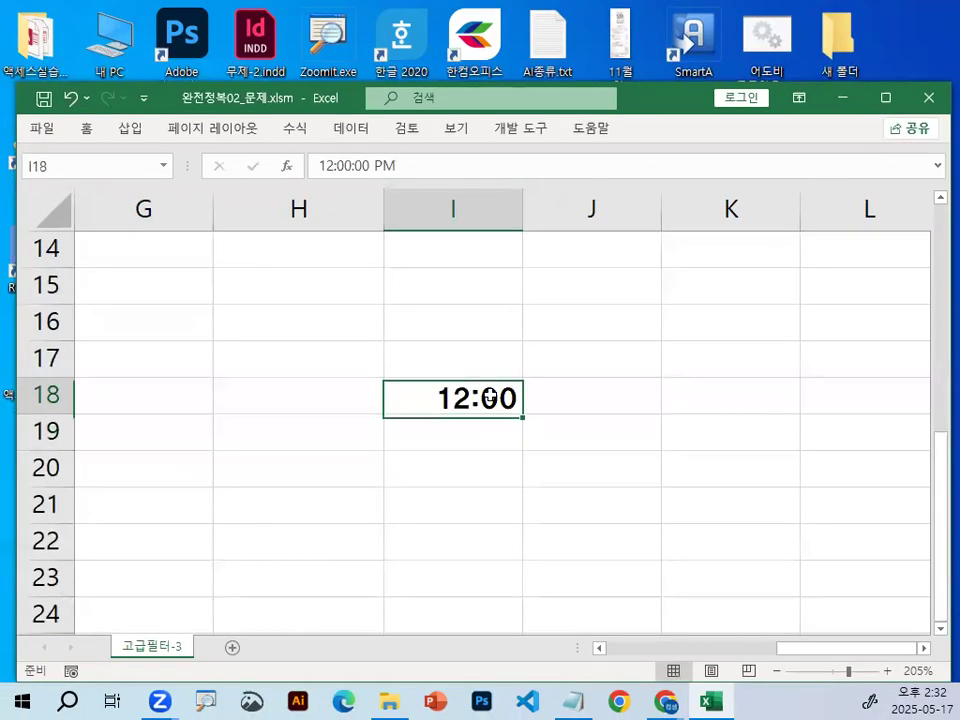
Enter the shortcut note CTRL + 1 in cell H16.
{"action": "left_click", "coordinate": [299, 326]}
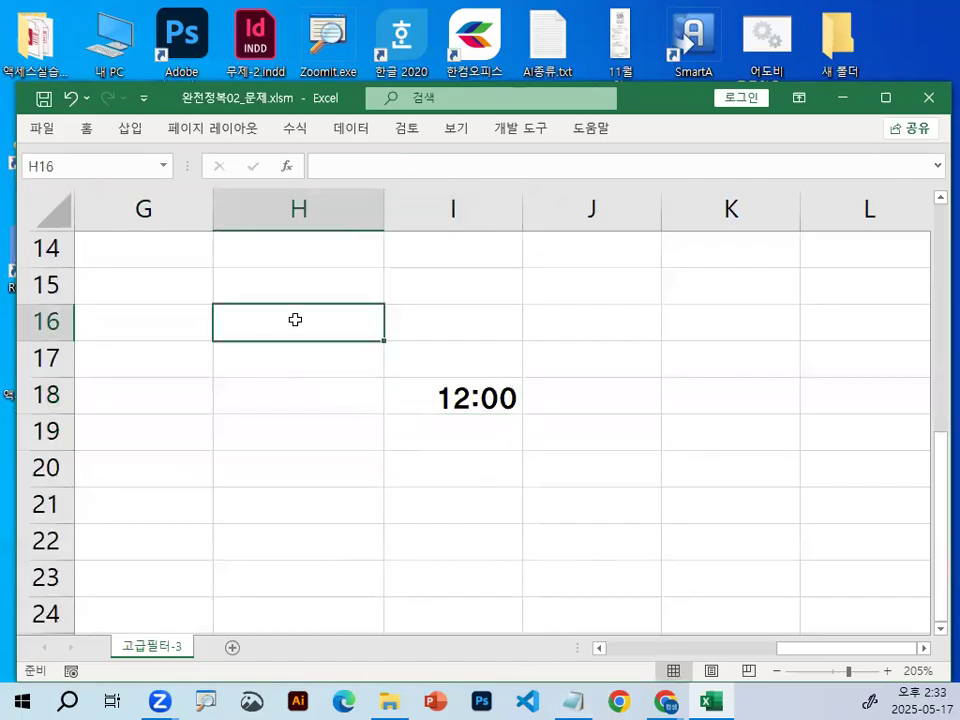
{"action": "type", "text": "ㅊㅅㄱ"}
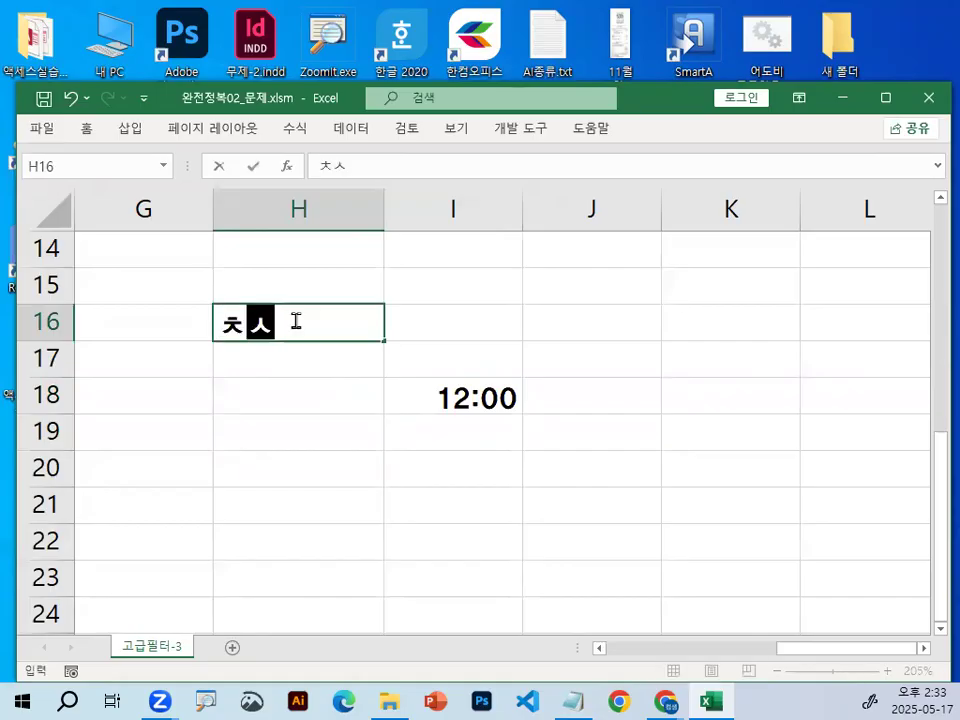
{"action": "key", "text": "BackSpace"}
{"action": "key", "text": "BackSpace"}
{"action": "key", "text": "BackSpace"}
{"action": "type", "text": "CTRL"}
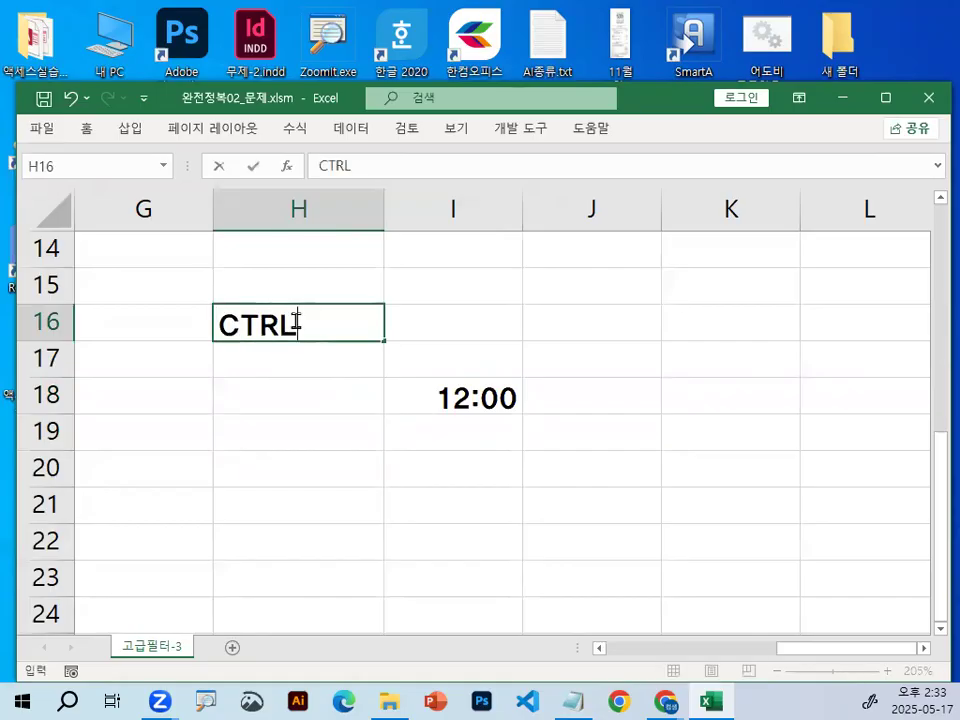
{"action": "type", "text": " + 1"}
{"action": "key", "text": "Return"}
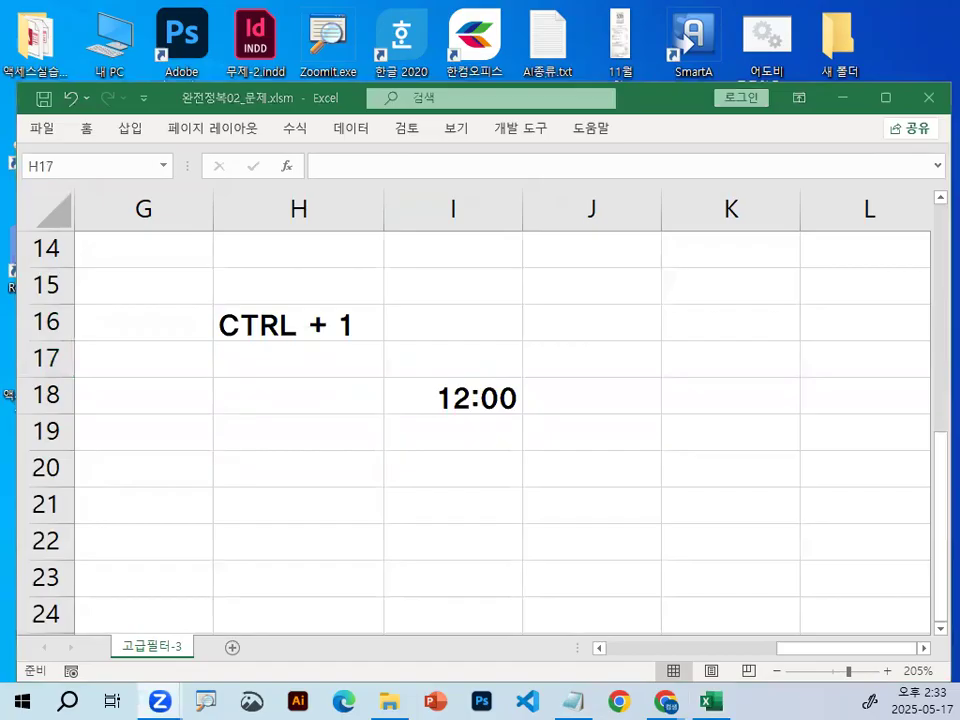
{"action": "left_click", "coordinate": [300, 350]}
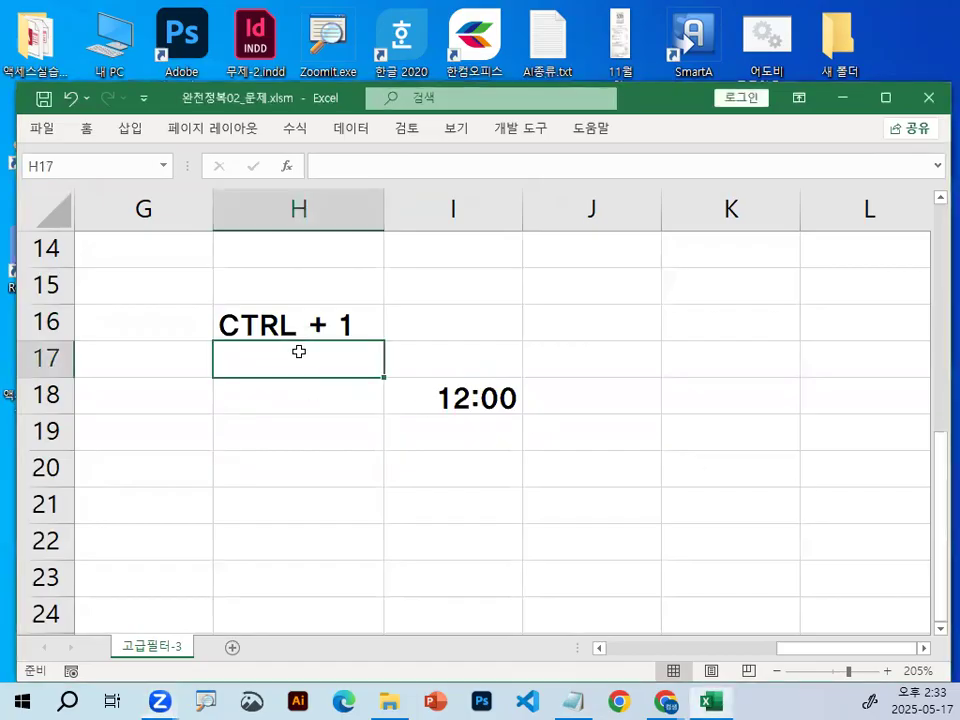
Open the cell format settings for I18, write and circle 45 over the dialog with the screen pen, and clear the annotation.
{"action": "left_click", "coordinate": [472, 397]}
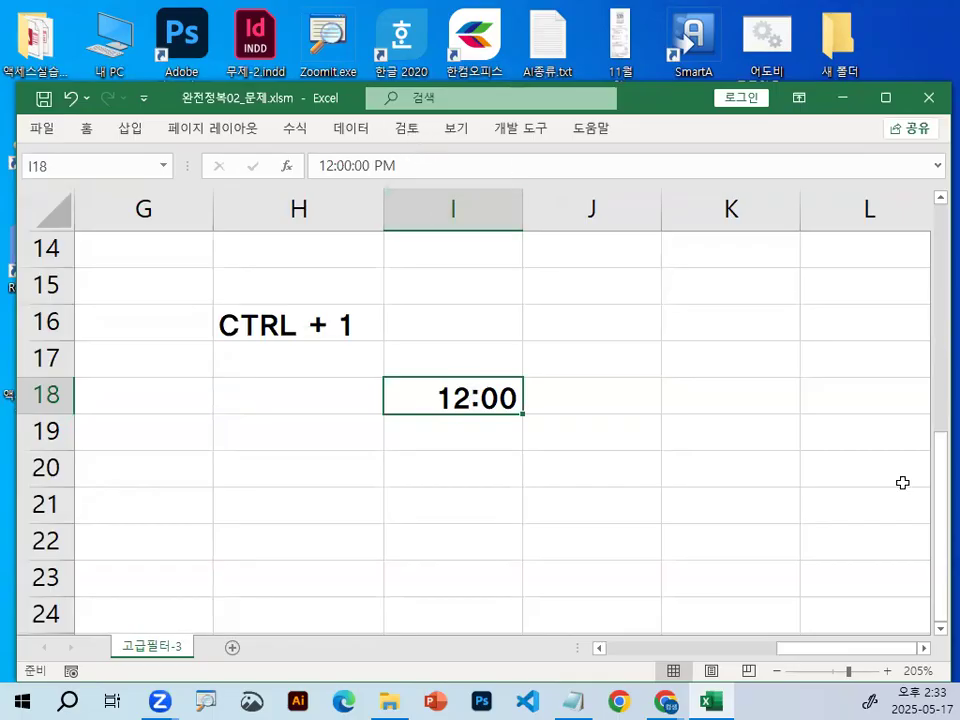
{"action": "key", "text": "ctrl+1"}
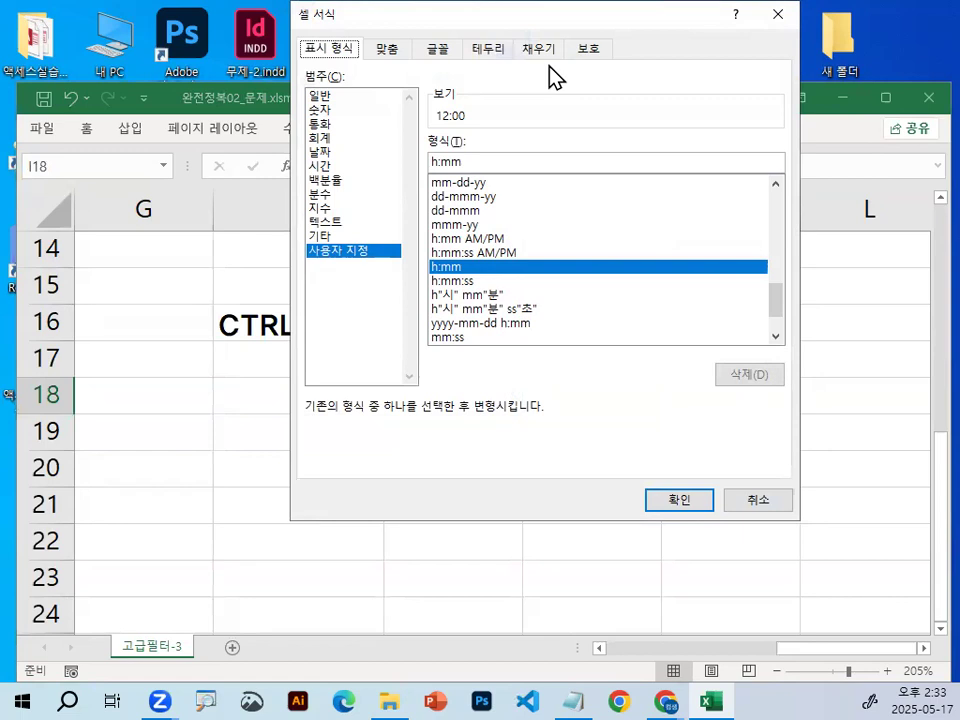
{"action": "left_click_drag", "start_coordinate": [529, 24], "coordinate": [595, 185]}
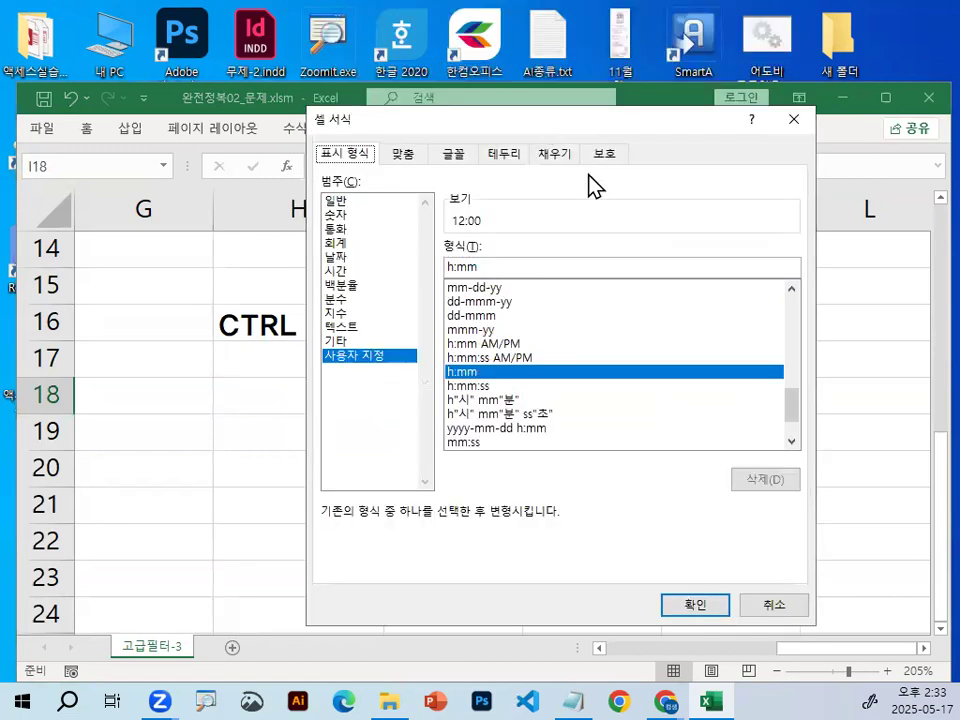
{"action": "key", "text": "ctrl+2"}
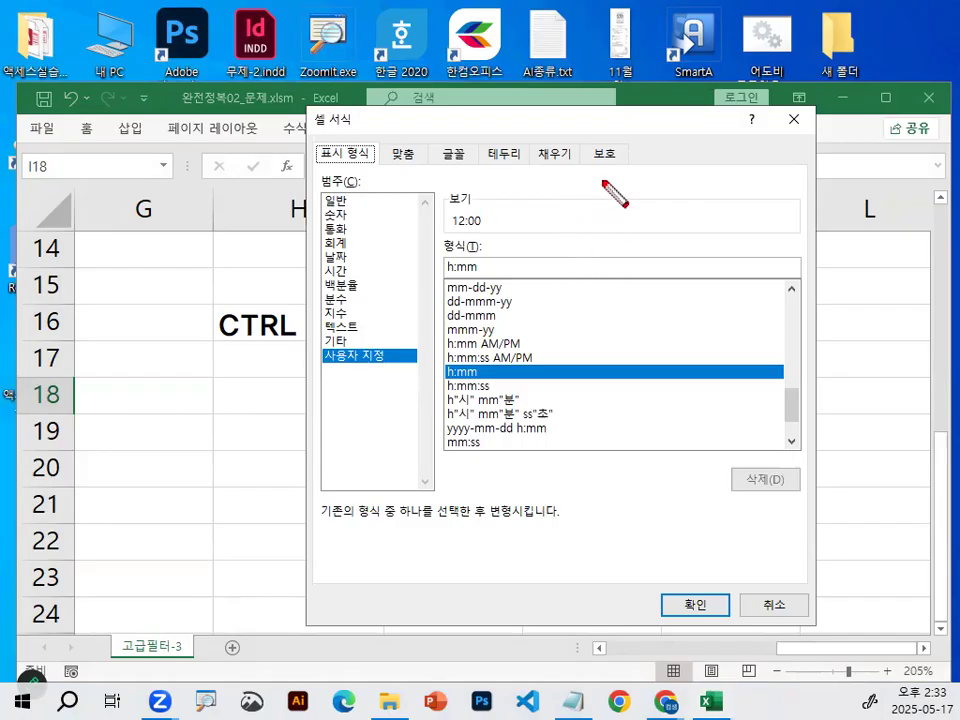
{"action": "left_click_drag", "start_coordinate": [602, 183], "coordinate": [652, 250]}
{"action": "mouse_move", "coordinate": [651, 185]}
{"action": "left_mouse_down"}
{"action": "mouse_move", "coordinate": [647, 275]}
{"action": "mouse_move", "coordinate": [689, 231]}
{"action": "left_mouse_up"}
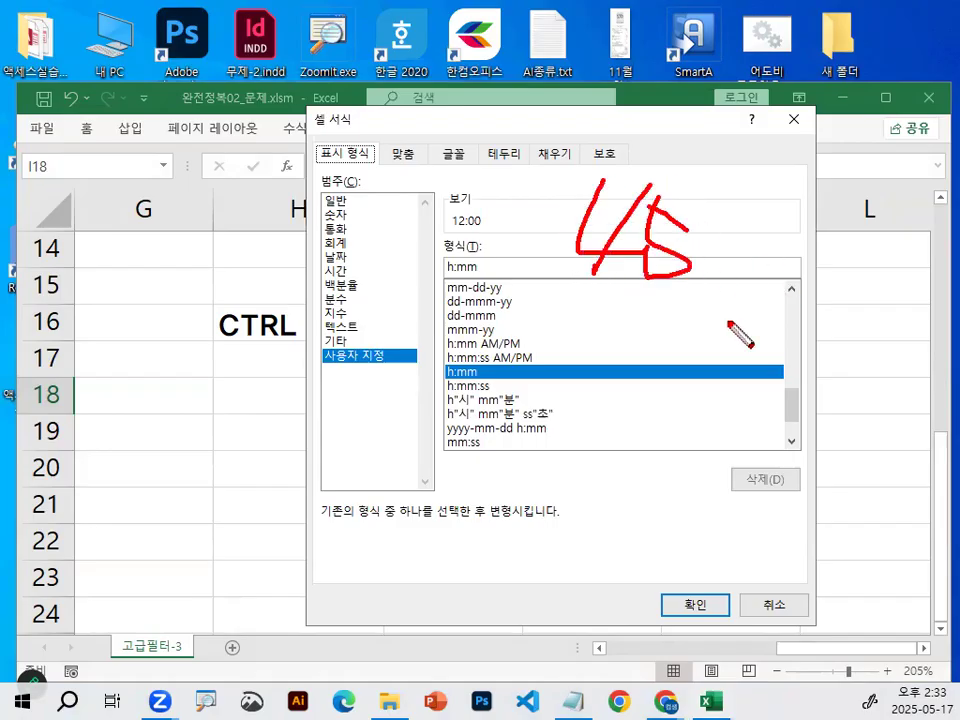
{"action": "left_click_drag", "start_coordinate": [690, 272], "coordinate": [765, 293]}
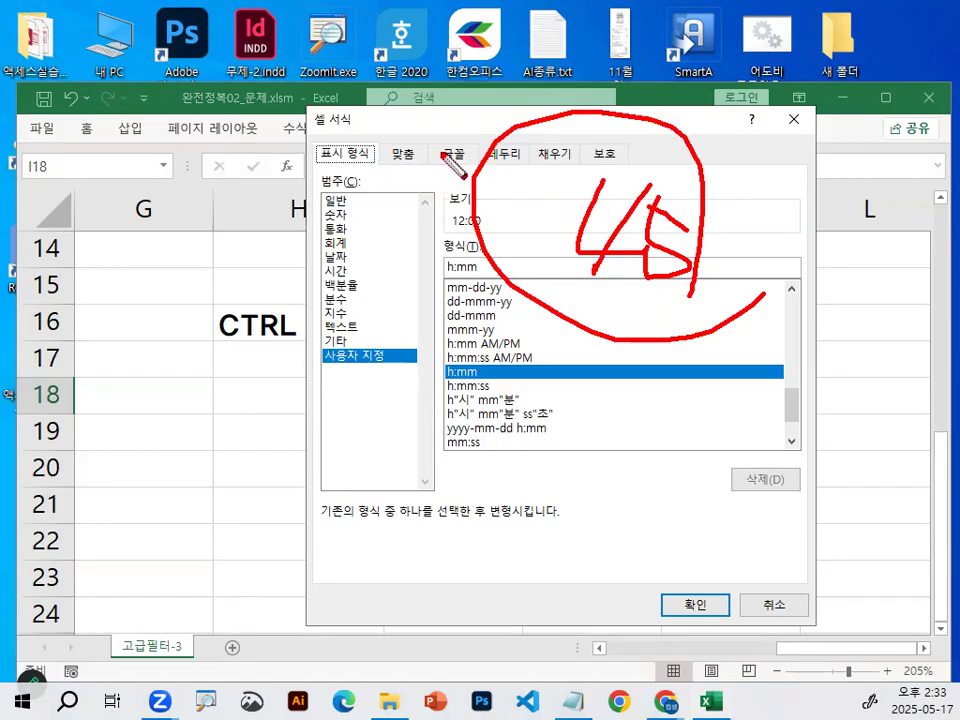
{"action": "key", "text": "Escape"}
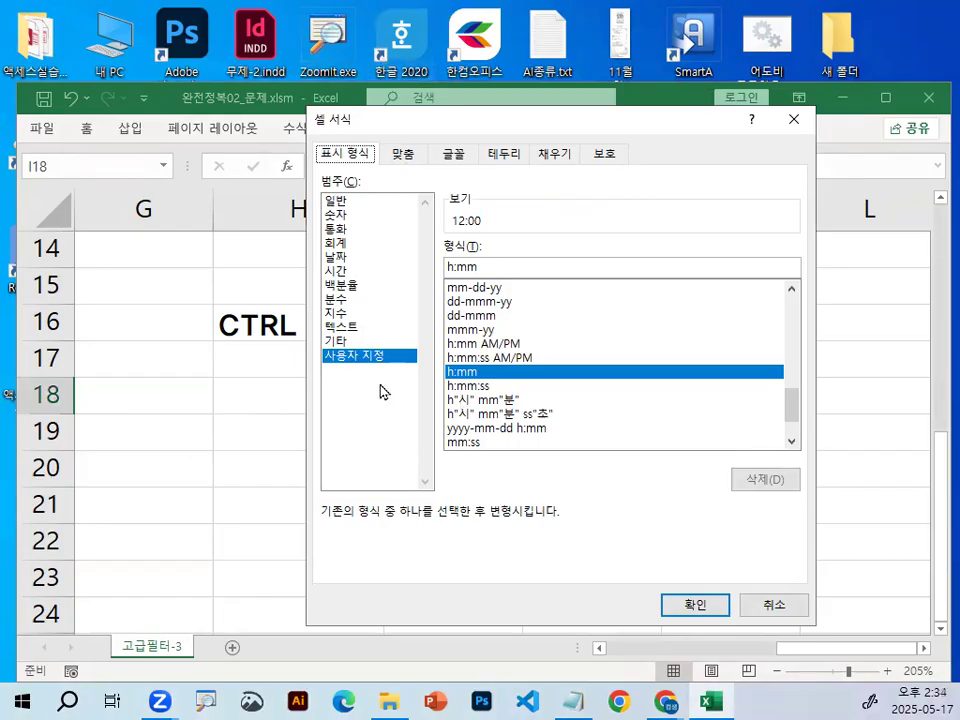
Choose the 숫자 number category for I18, mark it and the decimal places setting with the screen pen, and clear the marks.
{"action": "left_click", "coordinate": [338, 214]}
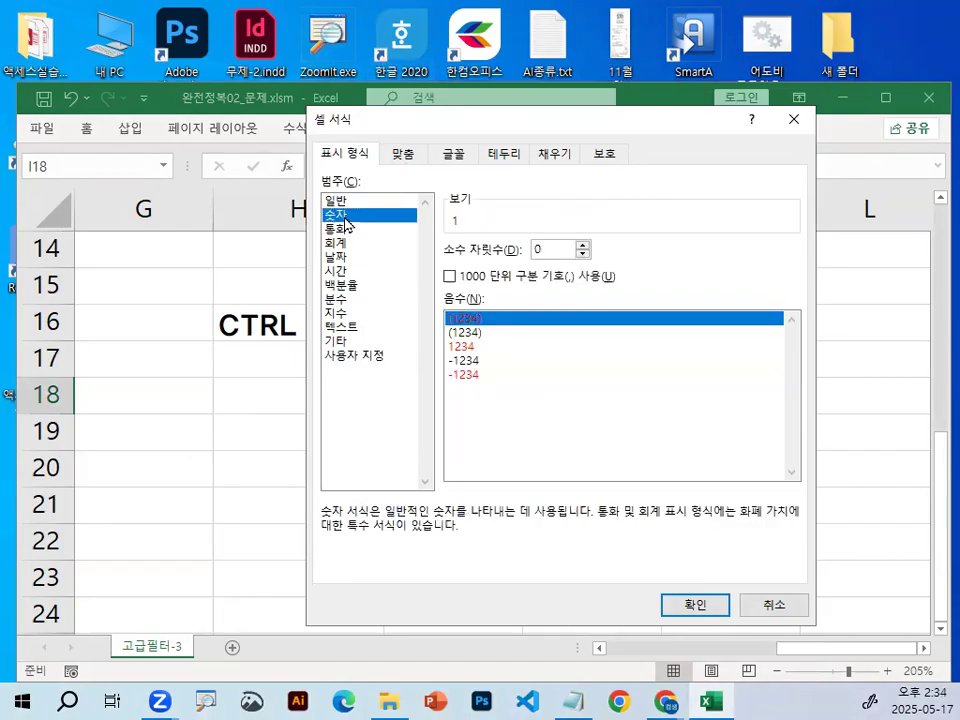
{"action": "mouse_move", "coordinate": [387, 207]}
{"action": "left_mouse_down"}
{"action": "mouse_move", "coordinate": [330, 238]}
{"action": "mouse_move", "coordinate": [365, 218]}
{"action": "left_mouse_up"}
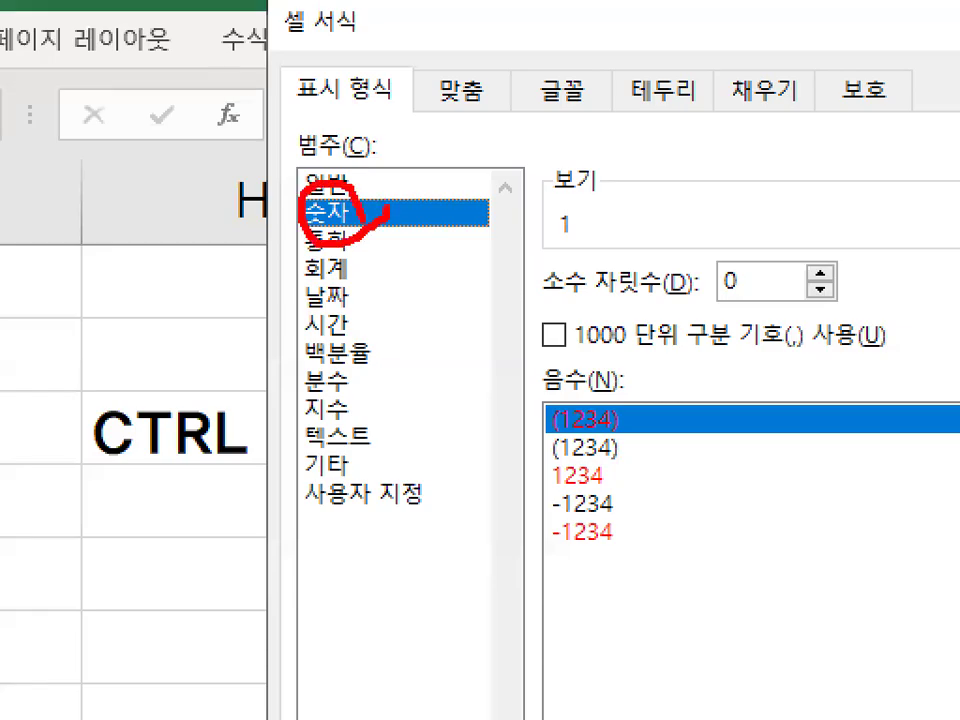
{"action": "mouse_move", "coordinate": [543, 298]}
{"action": "left_mouse_down"}
{"action": "mouse_move", "coordinate": [688, 298]}
{"action": "mouse_move", "coordinate": [740, 268]}
{"action": "mouse_move", "coordinate": [745, 320]}
{"action": "left_mouse_up"}
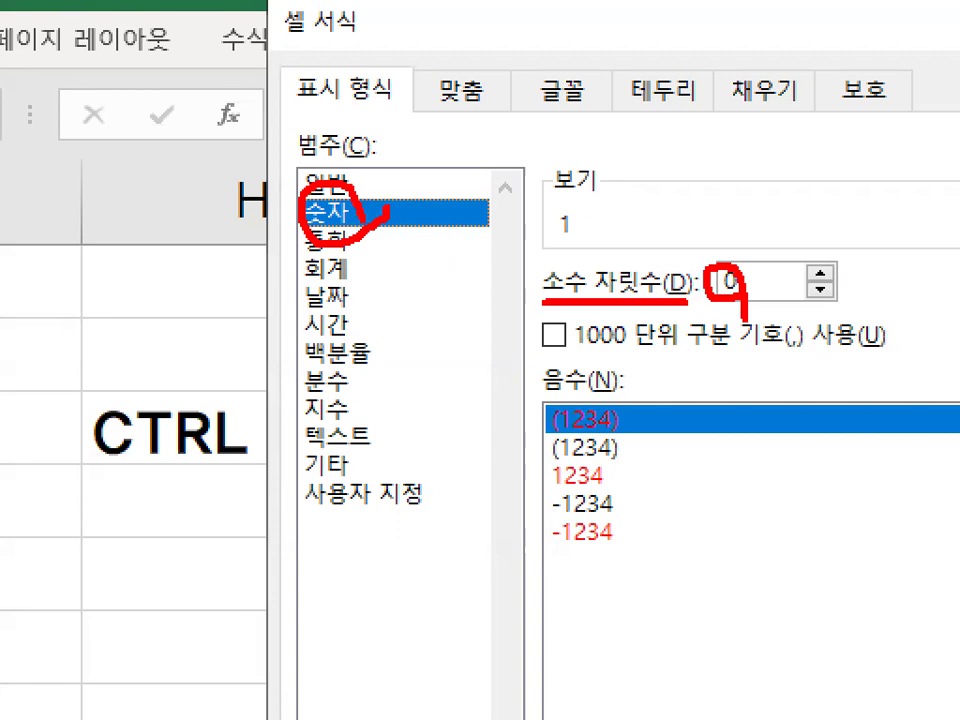
{"action": "key", "text": "Escape"}
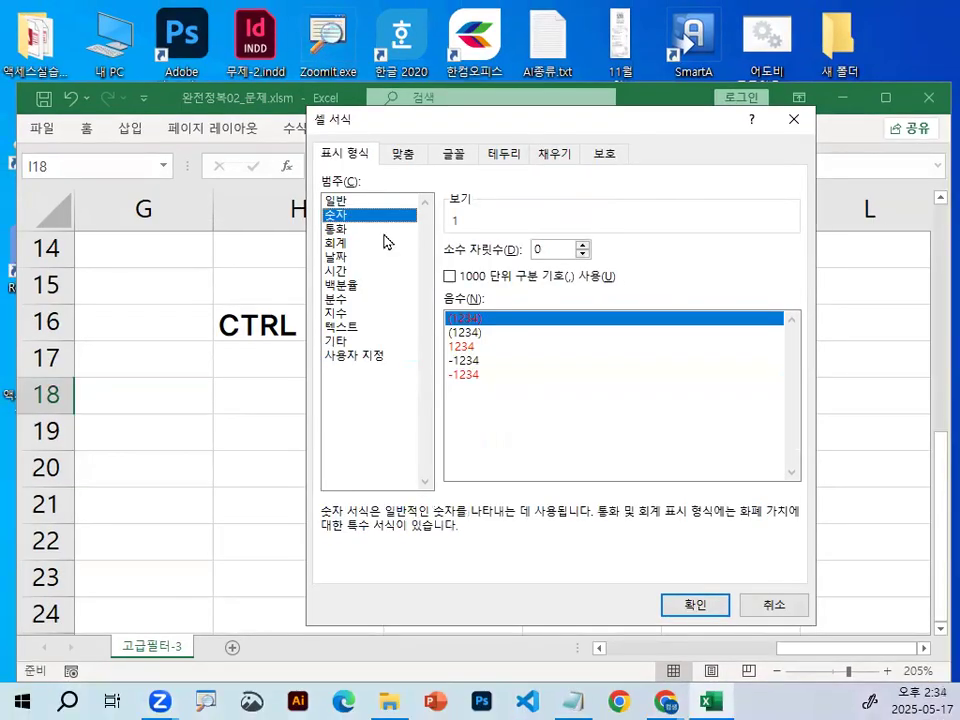
Set the decimal places to 2, circle the preview value with the screen pen, and apply the number format to I18.
{"action": "type", "text": "2"}
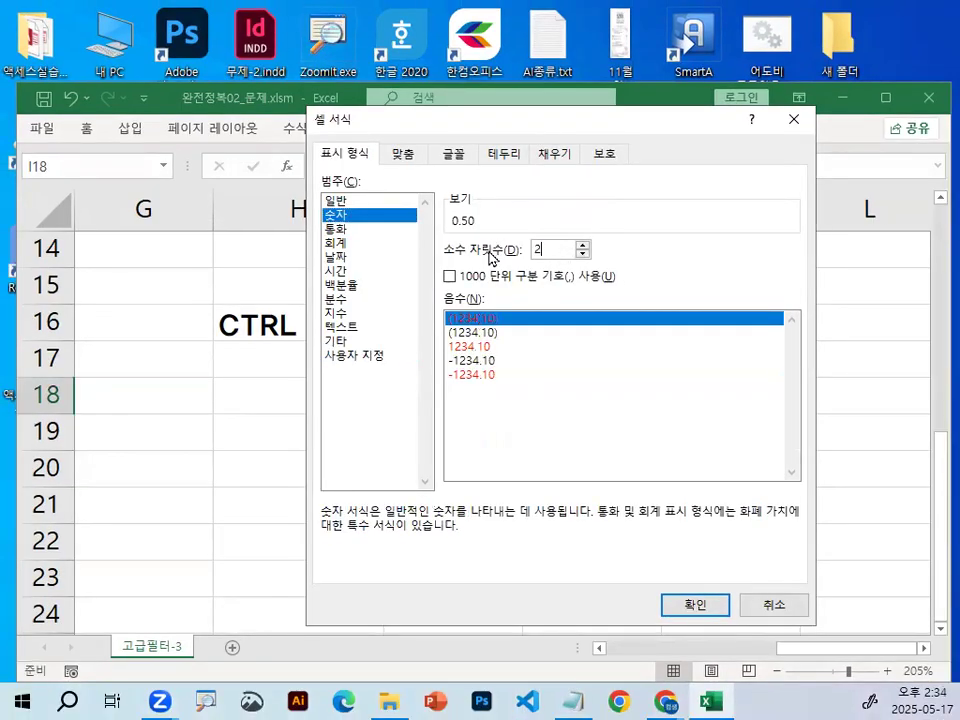
{"action": "key", "text": "ctrl+1"}
{"action": "mouse_move", "coordinate": [492, 201]}
{"action": "left_mouse_down"}
{"action": "mouse_move", "coordinate": [456, 223]}
{"action": "mouse_move", "coordinate": [418, 225]}
{"action": "mouse_move", "coordinate": [440, 242]}
{"action": "left_mouse_up"}
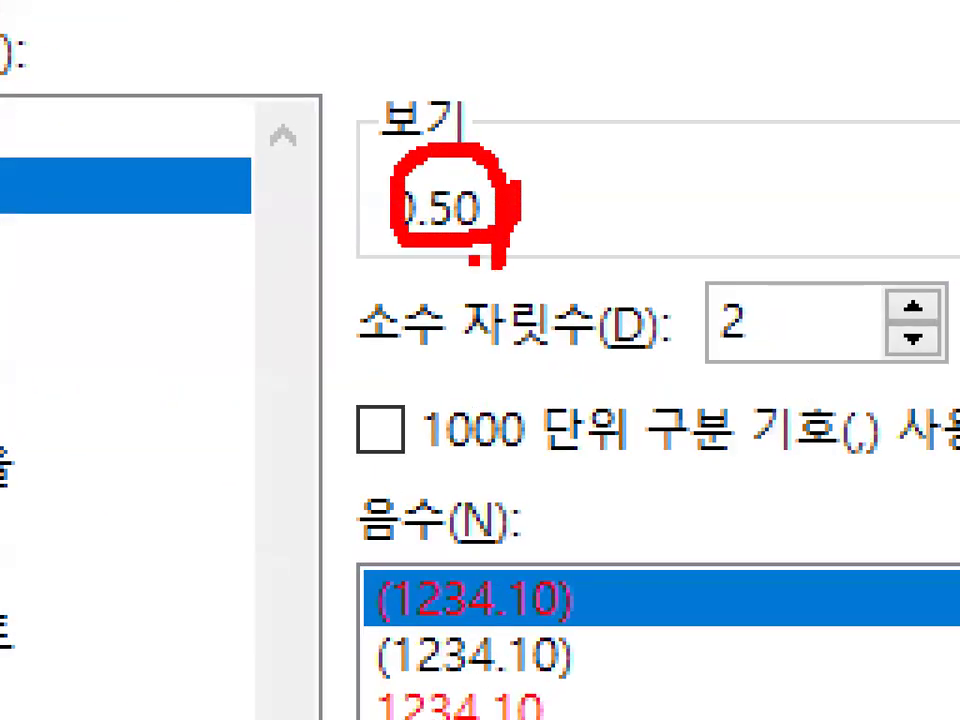
{"action": "key", "text": "Escape"}
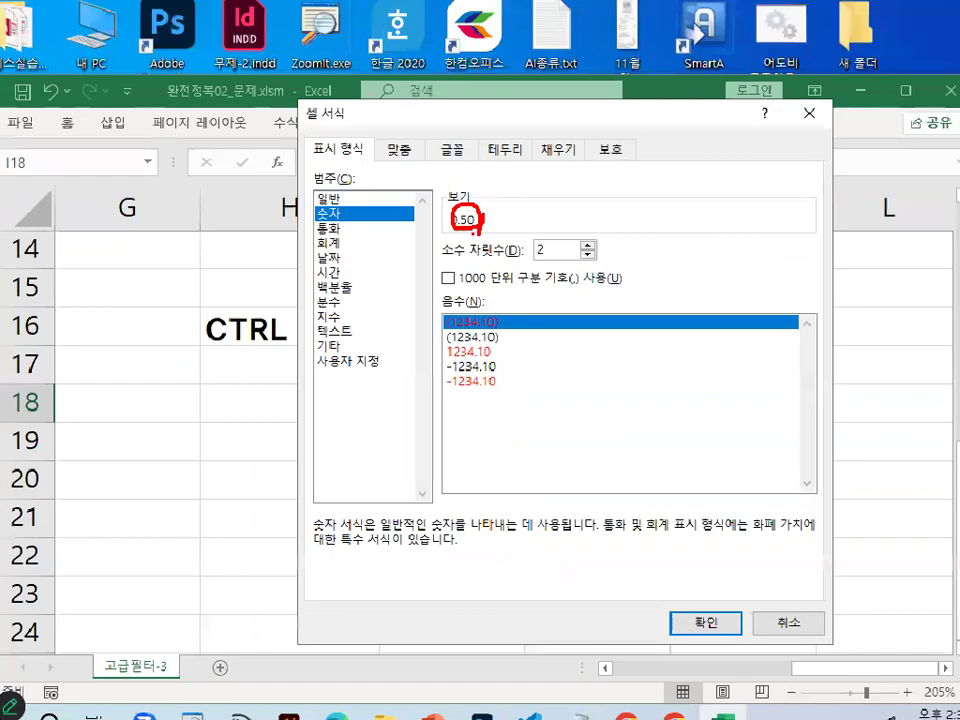
{"action": "left_click", "coordinate": [697, 613]}
{"action": "key", "text": "ctrl+1"}
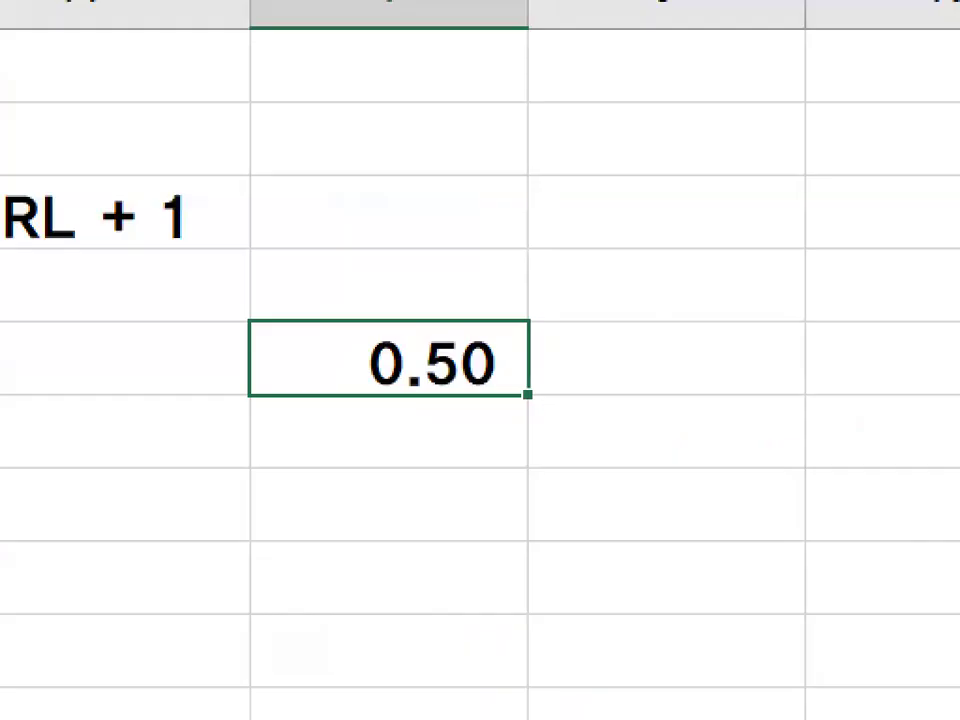
{"action": "key", "text": "Escape"}
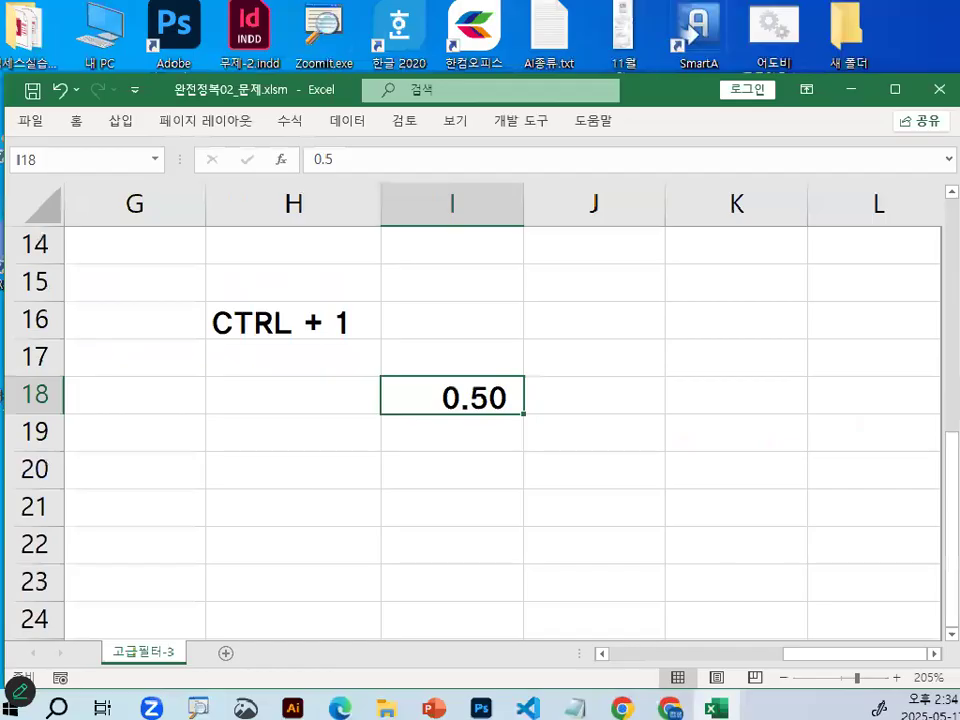
Replace the time in cell I18 with 13:00.
{"action": "type", "text": "13:"}
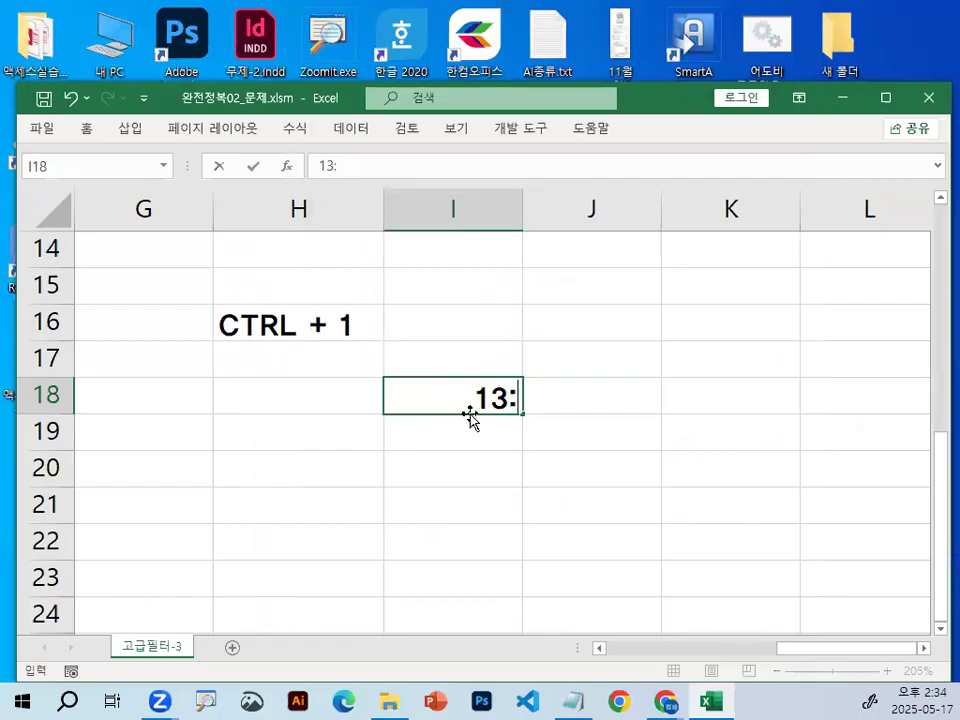
{"action": "type", "text": "00"}
{"action": "key", "text": "Return"}
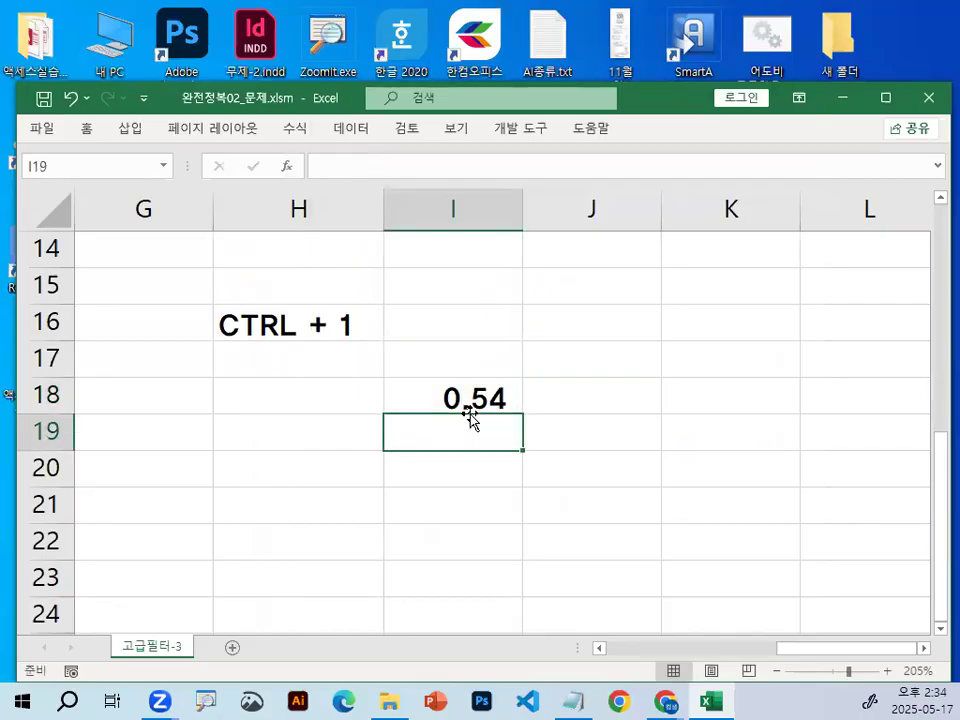
{"action": "key", "text": "Up"}
{"action": "key", "text": "Up"}
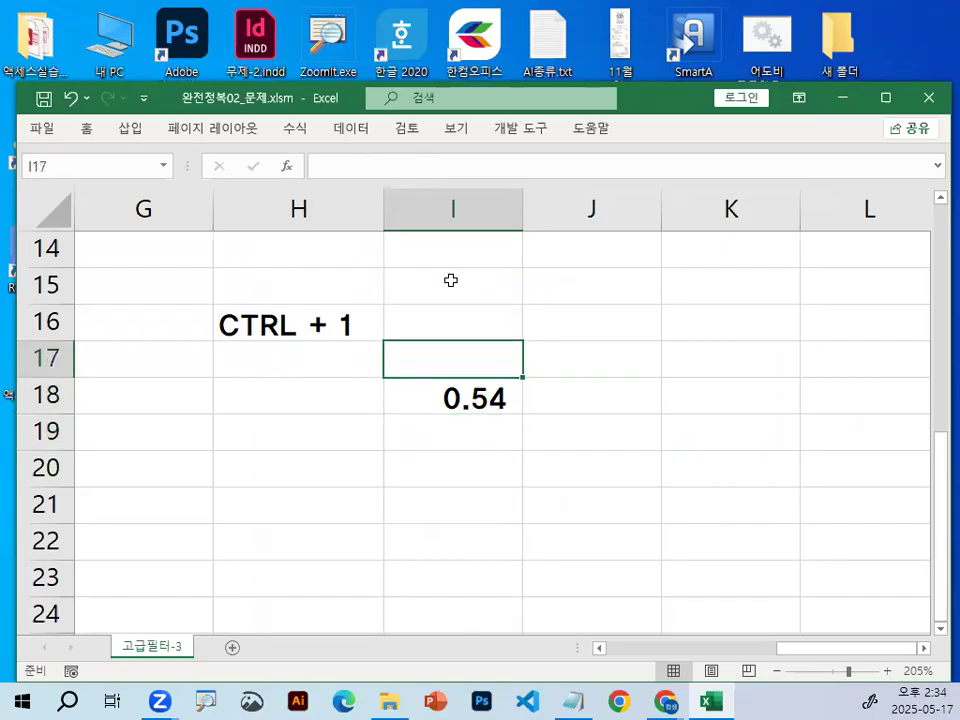
Open the formula in G3, circle its 12 and the interview time in F3 with the screen pen, and clear the marks.
{"action": "left_click", "coordinate": [714, 700]}
{"action": "left_click", "coordinate": [720, 700]}
{"action": "scroll", "coordinate": [469, 491], "scroll_direction": "up", "scroll_amount": 4}
{"action": "left_click_drag", "start_coordinate": [784, 650], "coordinate": [720, 660]}
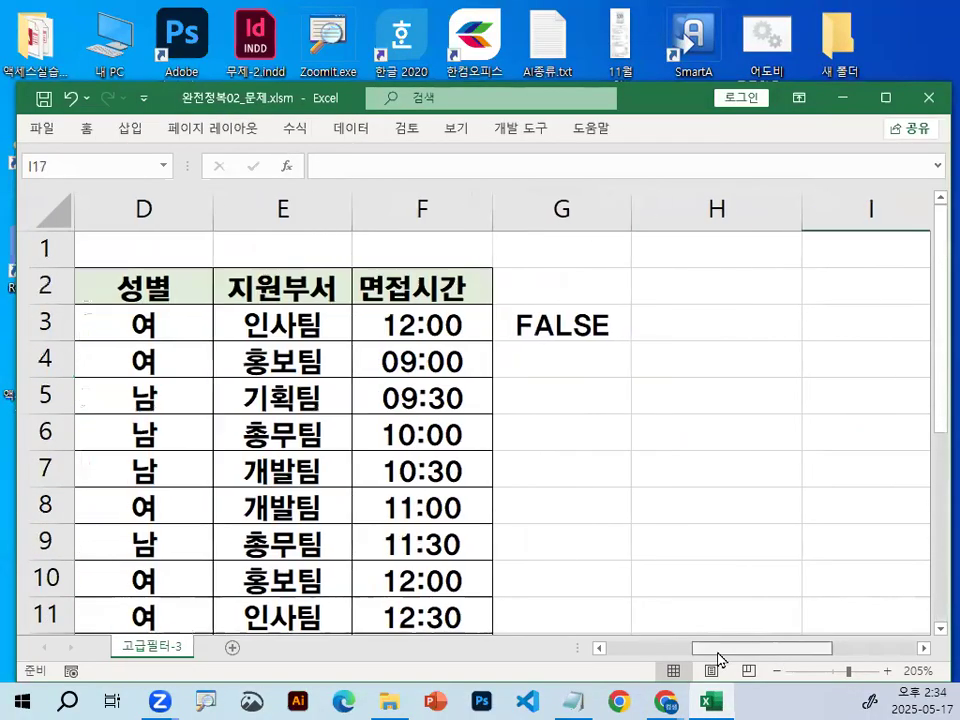
{"action": "left_click", "coordinate": [435, 310]}
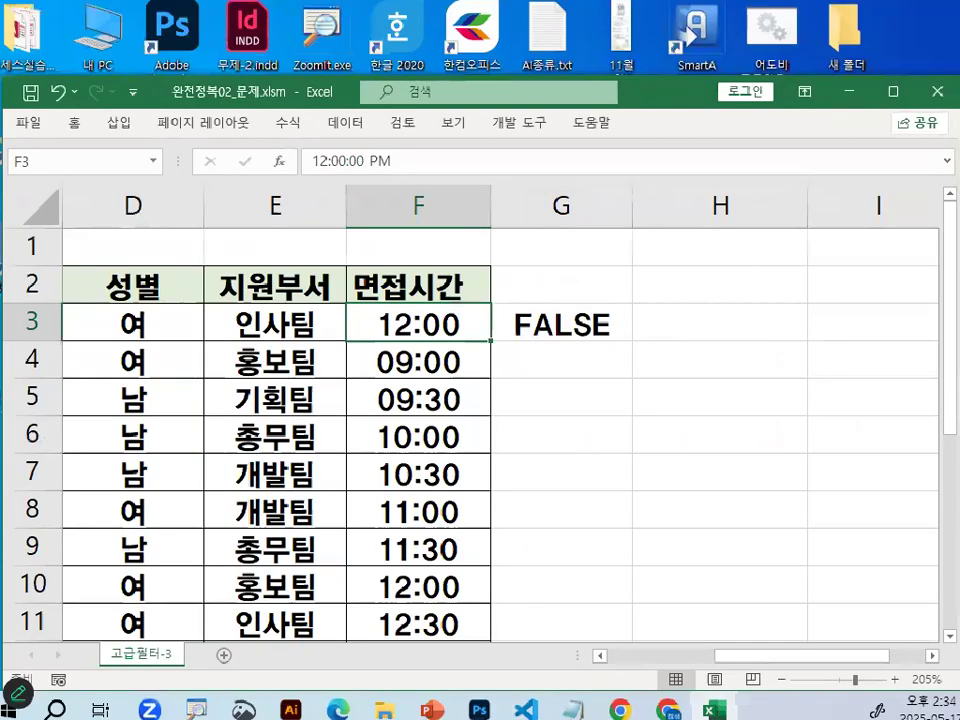
{"action": "double_click", "coordinate": [592, 327]}
{"action": "left_click_drag", "start_coordinate": [650, 323], "coordinate": [657, 306]}
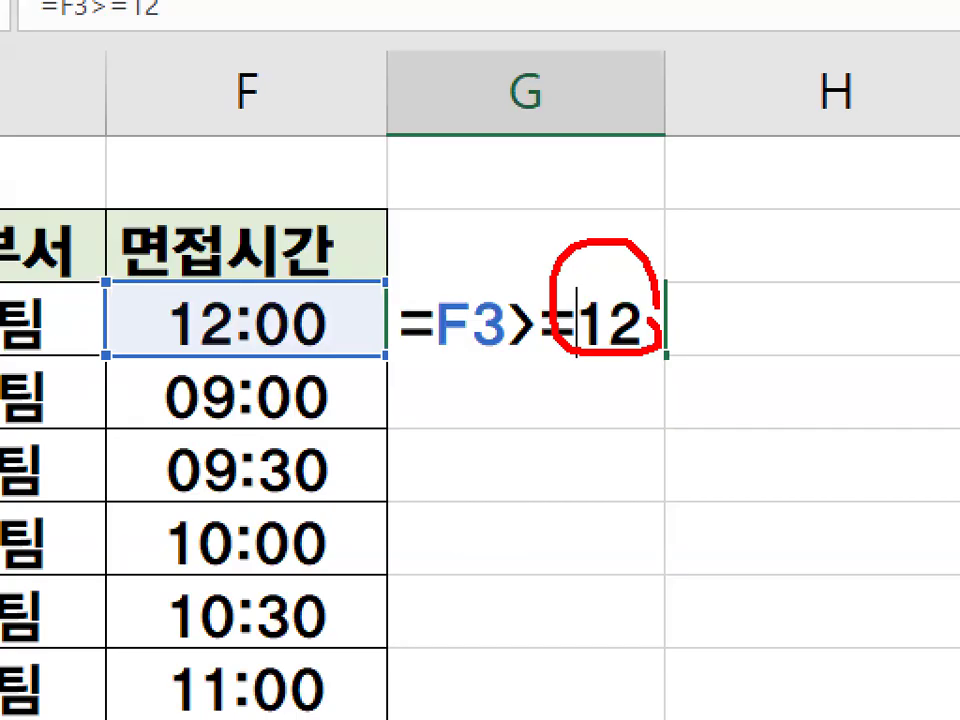
{"action": "left_click_drag", "start_coordinate": [252, 282], "coordinate": [290, 300]}
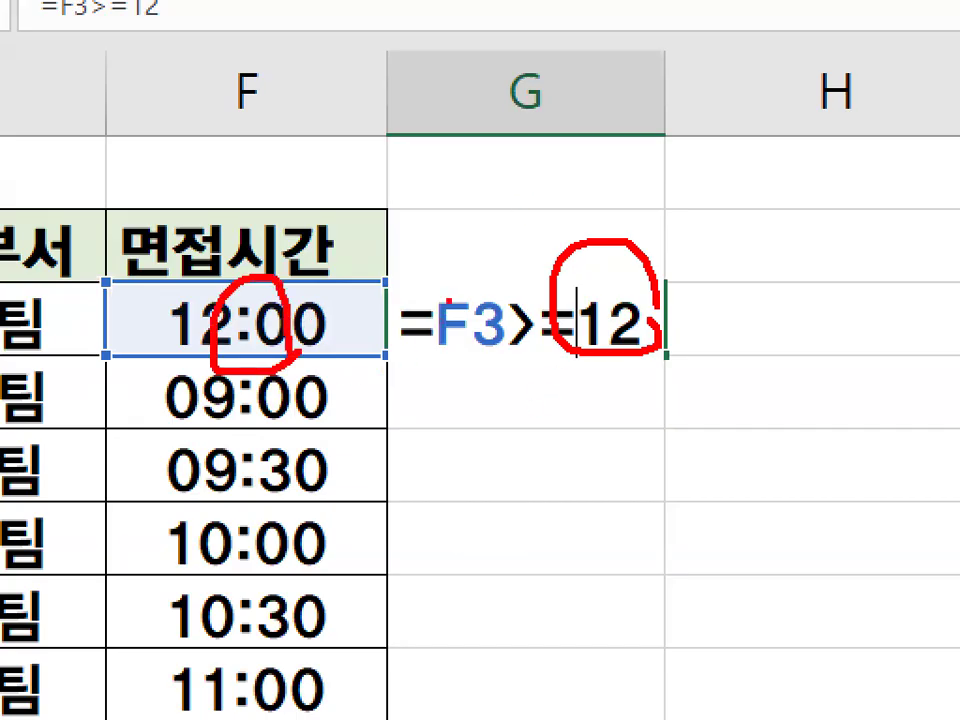
{"action": "key", "text": "Escape"}
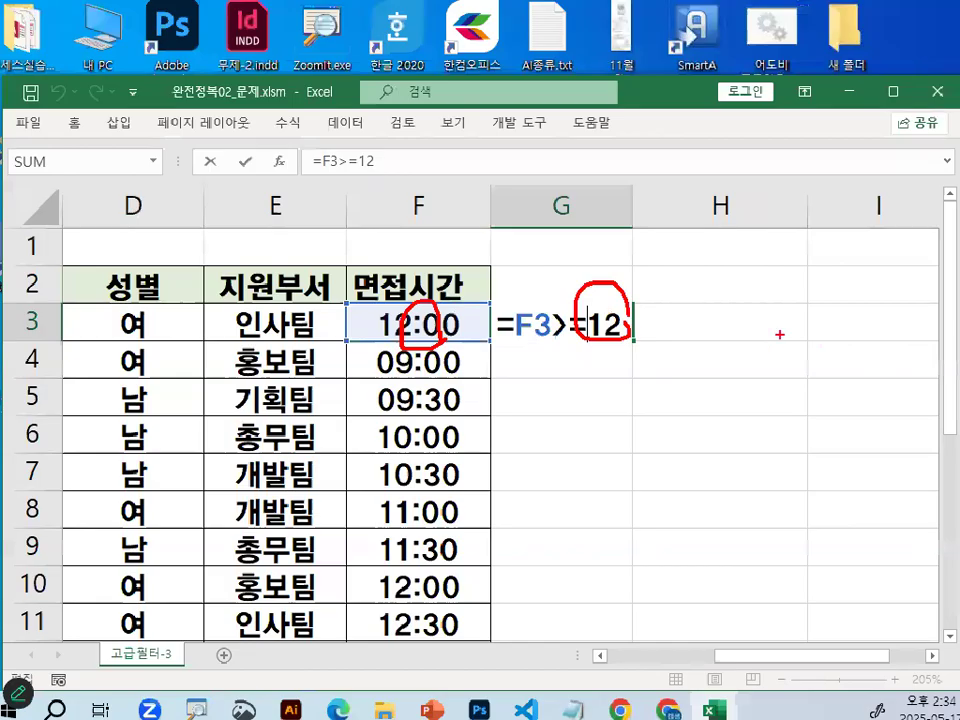
Replace 12 with 0.5 in the G3 formula so it reads =F3>=0.5.
{"action": "left_click_drag", "start_coordinate": [590, 325], "coordinate": [643, 317]}
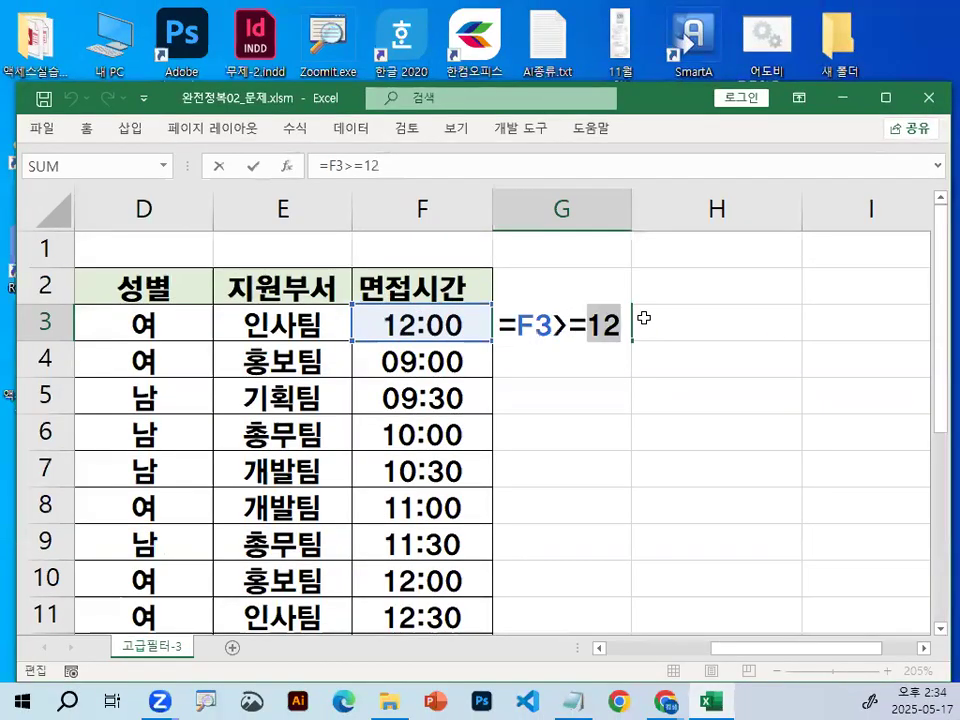
{"action": "type", "text": "0.5"}
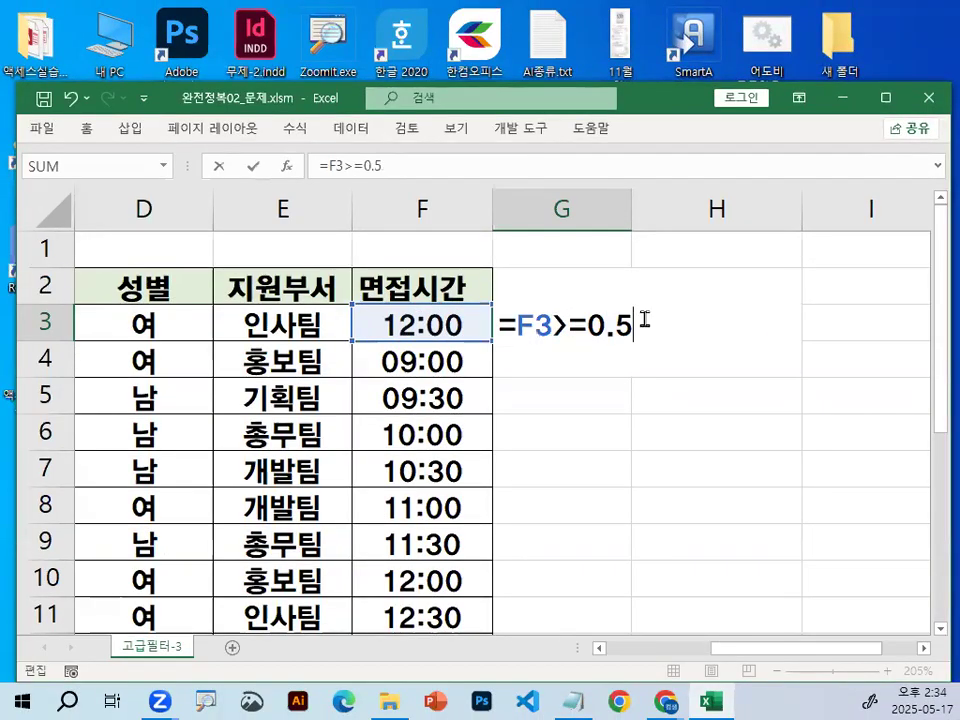
{"action": "key", "text": "Return"}
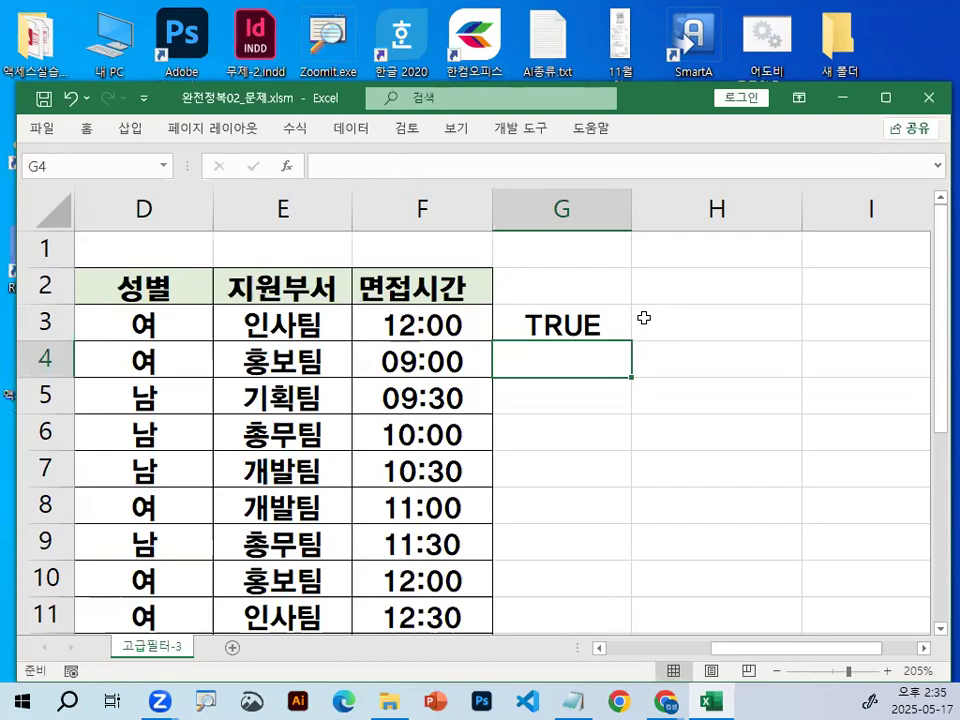
Delete the test formula in G3 and set the interview time in F3 to 08:30.
{"action": "key", "text": "Up"}
{"action": "key", "text": "Delete"}
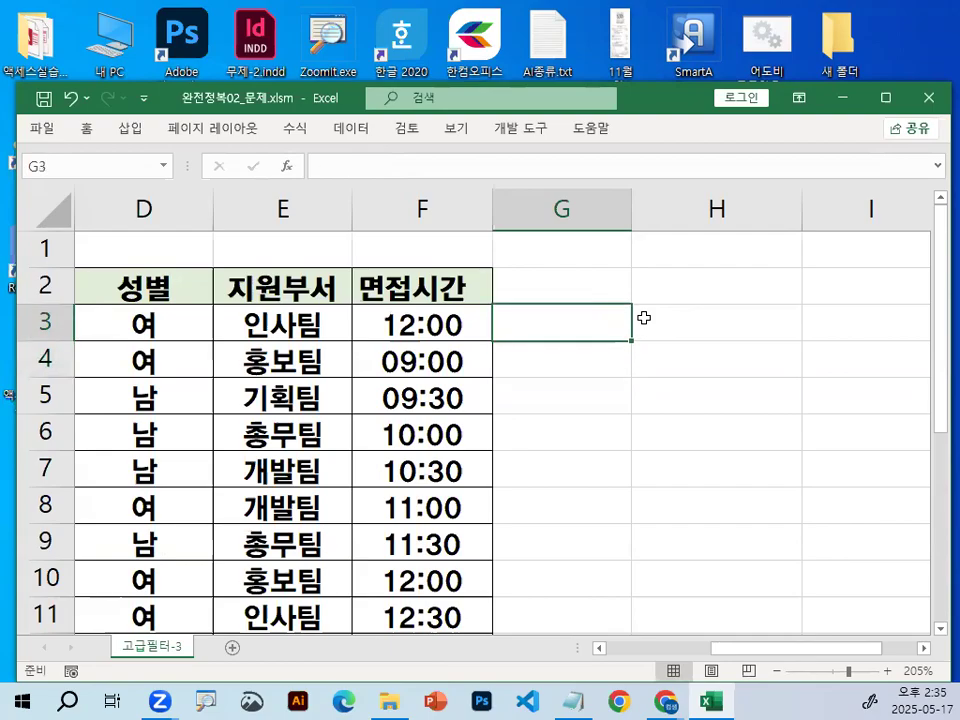
{"action": "key", "text": "Left"}
{"action": "type", "text": "08"}
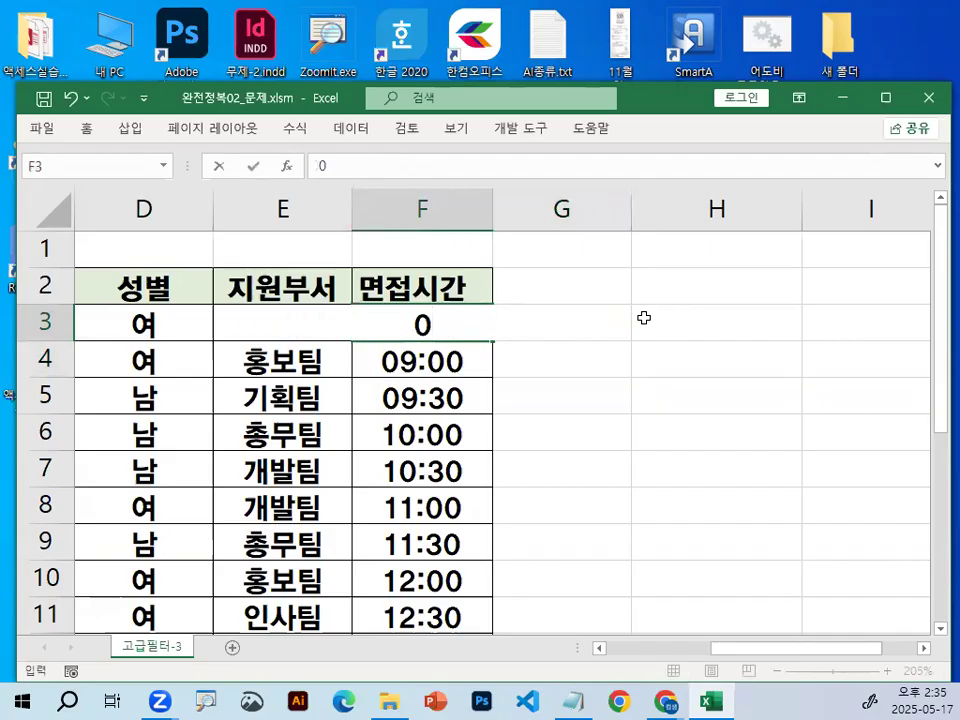
{"action": "type", "text": ":30"}
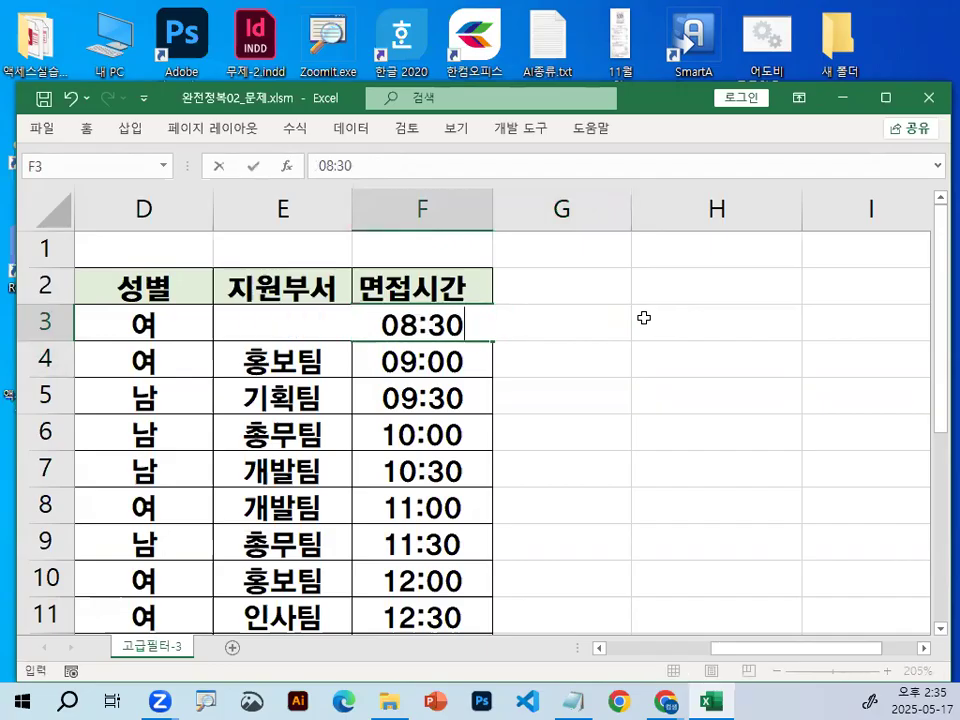
{"action": "key", "text": "Return"}
{"action": "left_click", "coordinate": [407, 310]}
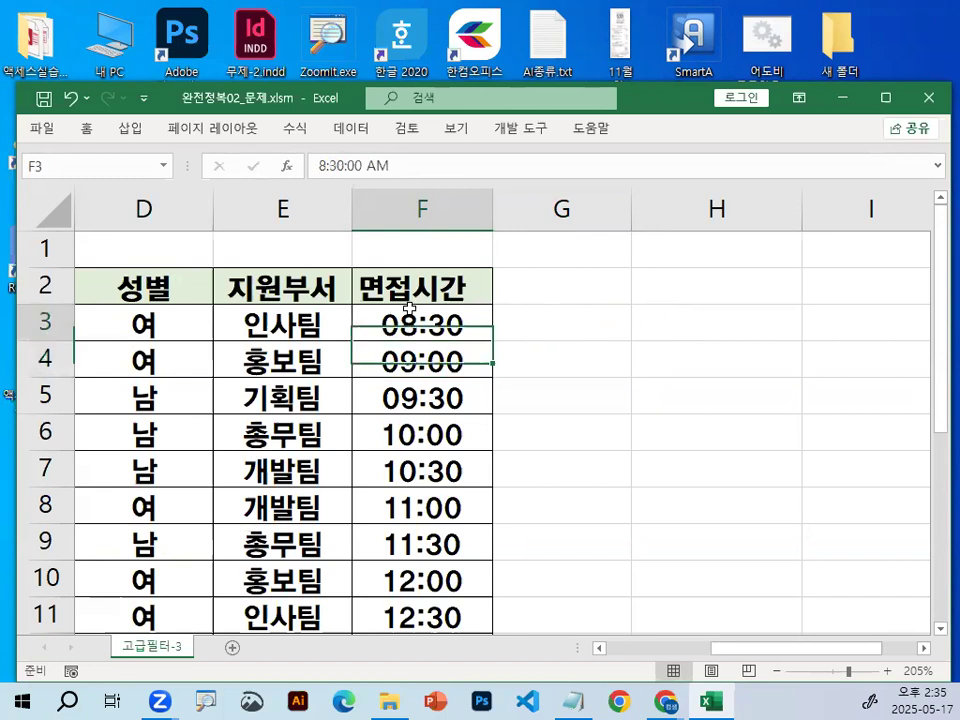
{"action": "left_click", "coordinate": [534, 308]}
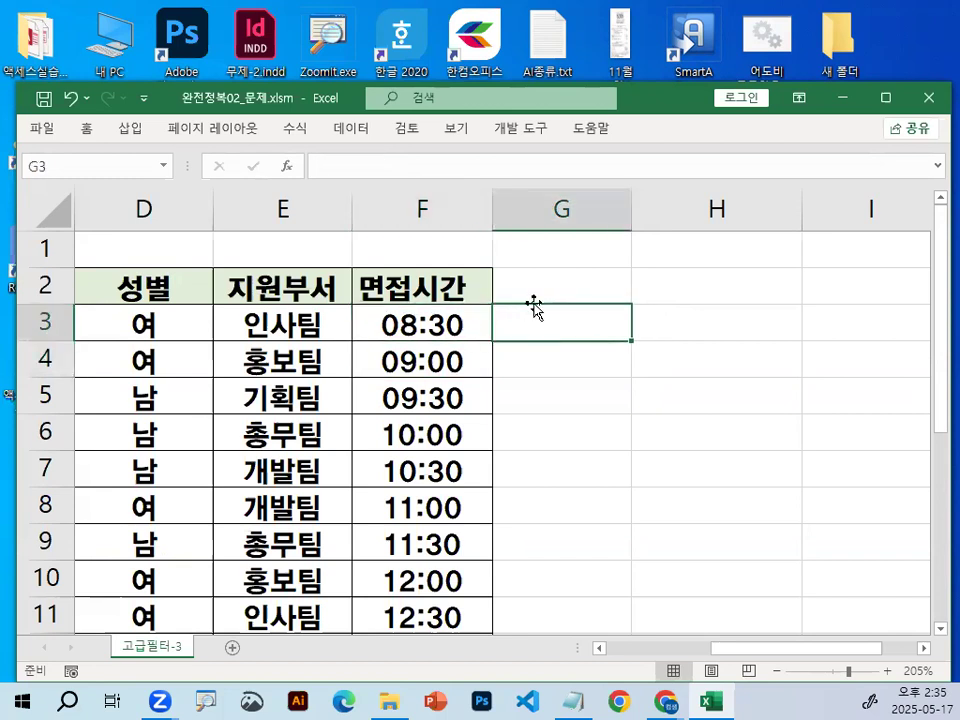
Switch to the Notepad class notes and highlight 생년월일 and 연도 in the 조건1 line.
{"action": "key", "text": "alt+Tab"}
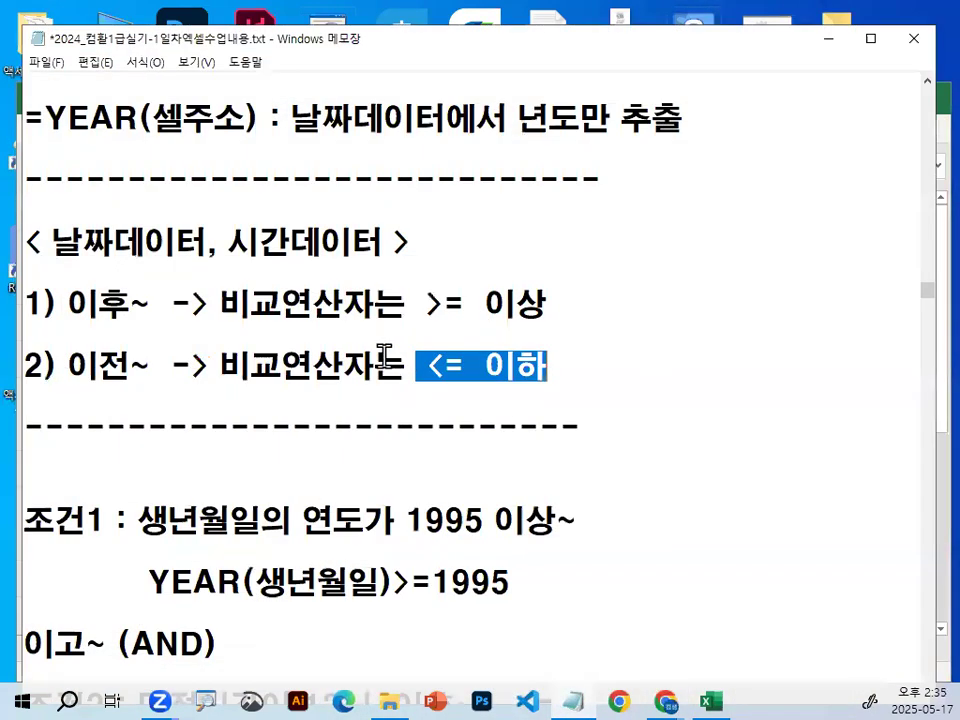
{"action": "scroll", "coordinate": [313, 410], "scroll_direction": "down", "scroll_amount": 2}
{"action": "left_click_drag", "start_coordinate": [150, 302], "coordinate": [197, 302]}
{"action": "left_click", "coordinate": [160, 244]}
{"action": "left_click_drag", "start_coordinate": [140, 244], "coordinate": [214, 244]}
{"action": "left_click_drag", "start_coordinate": [302, 242], "coordinate": [368, 238]}
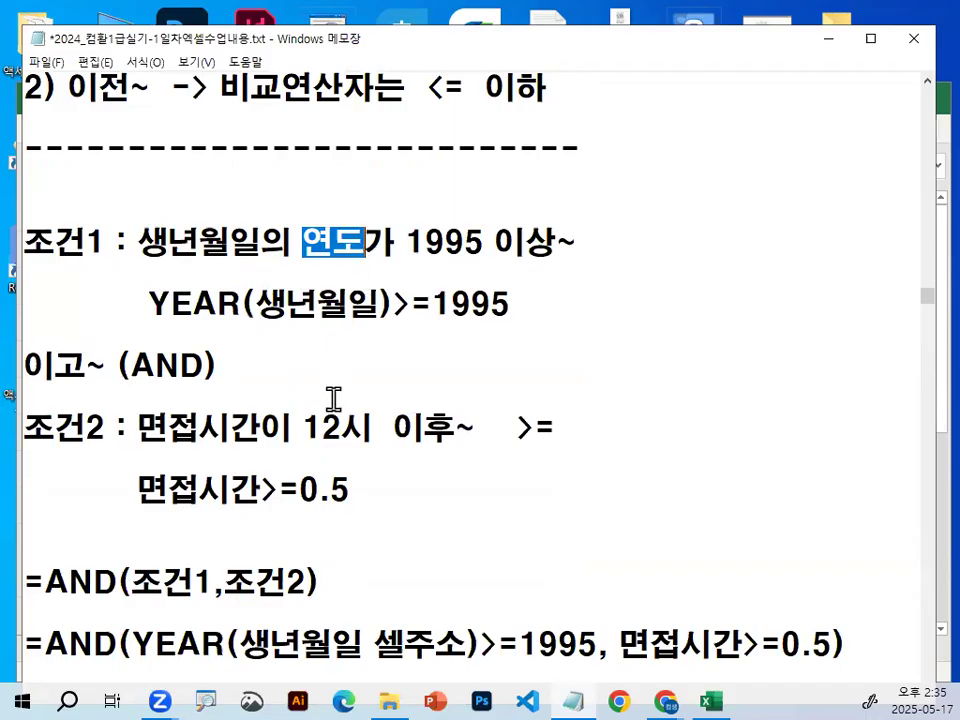
Highlight YEAR in the 함수정리 notes, mark 셀주소, 날짜데이터 and 년도 with the screen pen, and clear the marks.
{"action": "scroll", "coordinate": [321, 422], "scroll_direction": "up", "scroll_amount": 2}
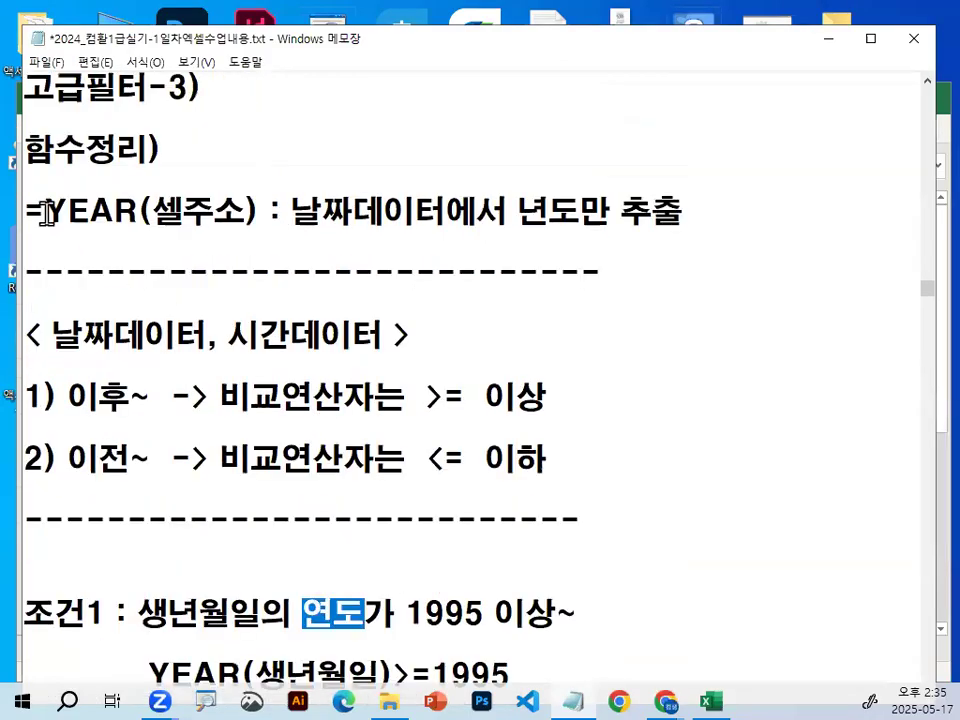
{"action": "left_click_drag", "start_coordinate": [45, 210], "coordinate": [148, 208]}
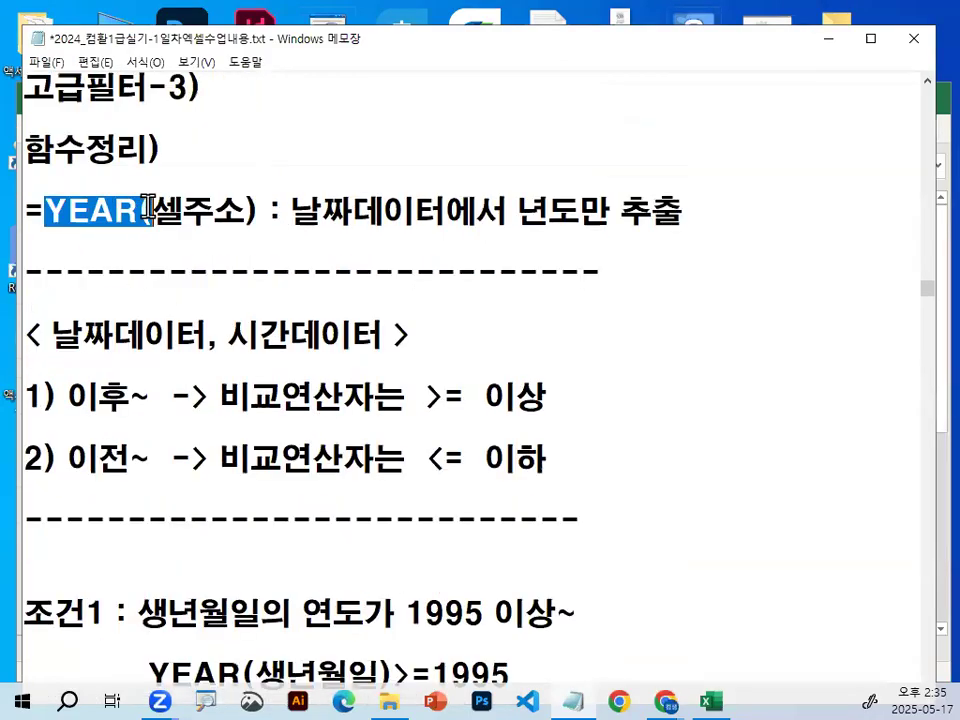
{"action": "left_click", "coordinate": [322, 184]}
{"action": "key", "text": "ctrl+2"}
{"action": "left_click_drag", "start_coordinate": [161, 229], "coordinate": [238, 224]}
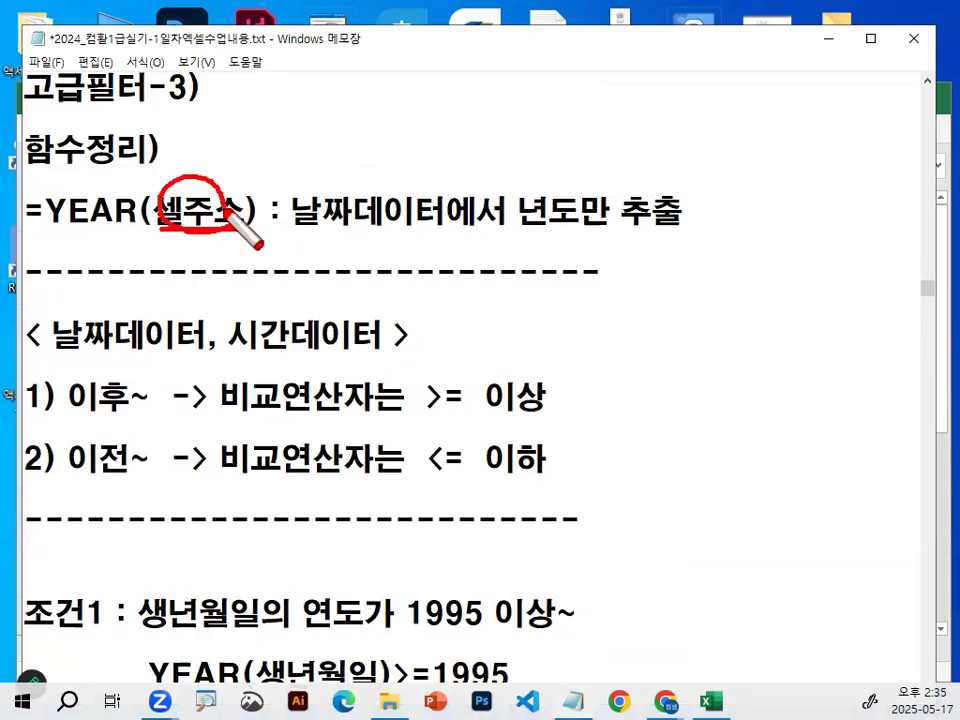
{"action": "left_click_drag", "start_coordinate": [298, 235], "coordinate": [440, 233]}
{"action": "mouse_move", "coordinate": [560, 234]}
{"action": "left_mouse_down"}
{"action": "mouse_move", "coordinate": [553, 186]}
{"action": "mouse_move", "coordinate": [580, 240]}
{"action": "mouse_move", "coordinate": [575, 232]}
{"action": "left_mouse_up"}
{"action": "mouse_move", "coordinate": [162, 166]}
{"action": "left_mouse_down"}
{"action": "mouse_move", "coordinate": [177, 188]}
{"action": "mouse_move", "coordinate": [258, 100]}
{"action": "left_mouse_up"}
{"action": "mouse_move", "coordinate": [352, 213]}
{"action": "left_mouse_down"}
{"action": "mouse_move", "coordinate": [283, 207]}
{"action": "mouse_move", "coordinate": [345, 218]}
{"action": "left_mouse_up"}
{"action": "left_click_drag", "start_coordinate": [203, 192], "coordinate": [247, 152]}
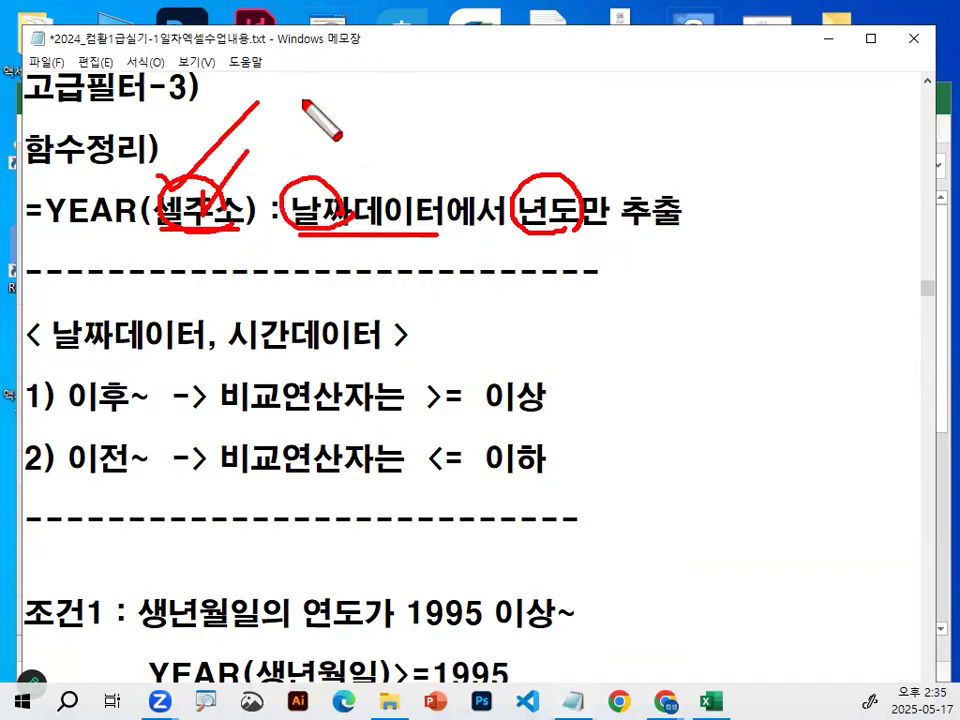
{"action": "left_click_drag", "start_coordinate": [553, 242], "coordinate": [634, 235]}
{"action": "key", "text": "Escape"}
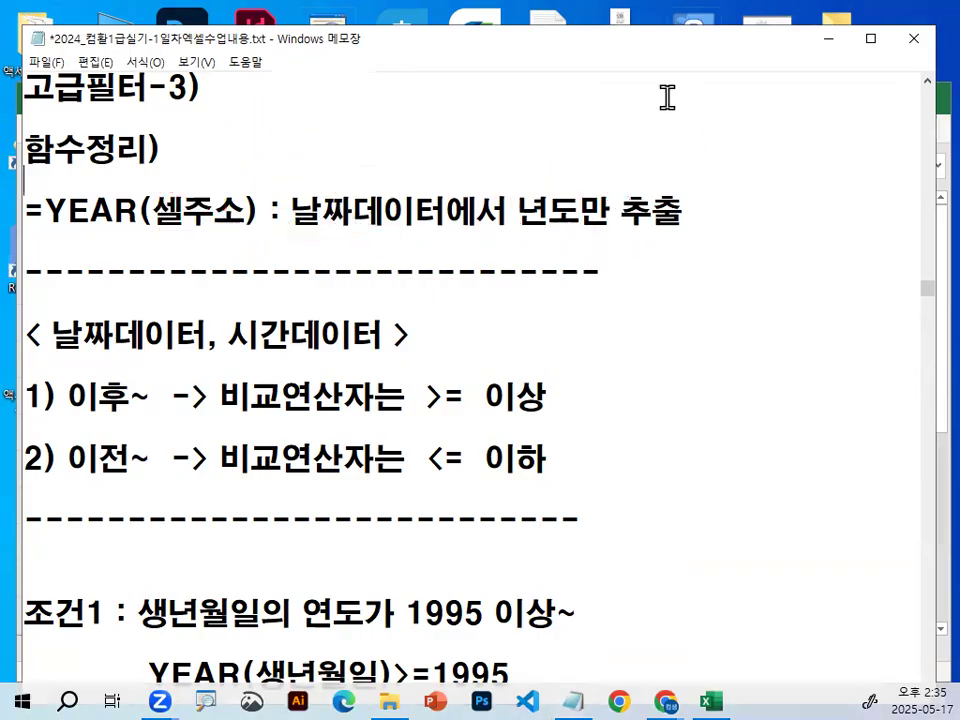
Zoom in on the YEAR function's 셀주소 argument, circle it with the screen pen, clear the mark, and highlight the argument in the text.
{"action": "key", "text": "ctrl+1"}
{"action": "left_click", "coordinate": [170, 222]}
{"action": "left_click_drag", "start_coordinate": [356, 222], "coordinate": [357, 300]}
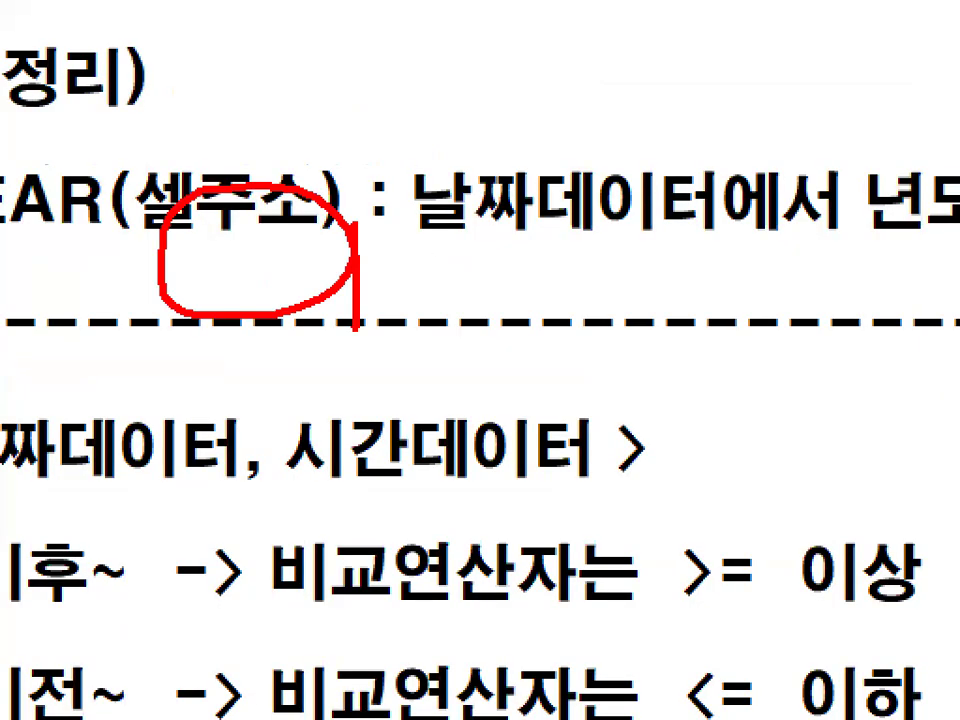
{"action": "key", "text": "Escape"}
{"action": "left_click_drag", "start_coordinate": [152, 210], "coordinate": [257, 208]}
{"action": "left_click", "coordinate": [257, 208]}
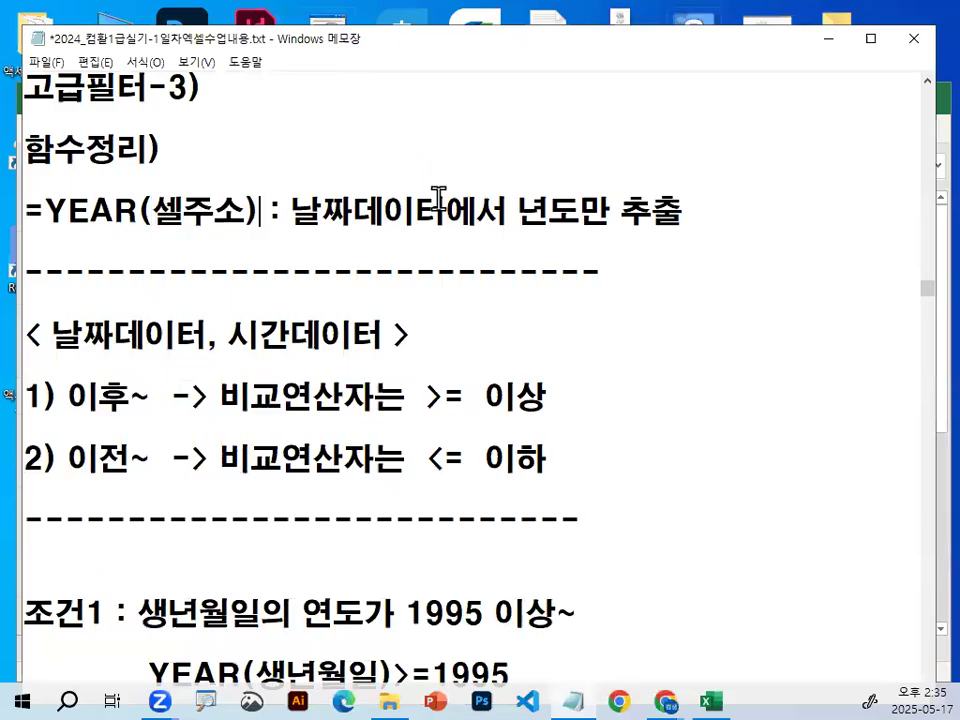
Return to the Excel sheet, circle the year of the birth date in C3, and handwrite a comparison above it with the screen pen.
{"action": "scroll", "coordinate": [259, 544], "scroll_direction": "down", "scroll_amount": 2}
{"action": "scroll", "coordinate": [268, 519], "scroll_direction": "down", "scroll_amount": 1}
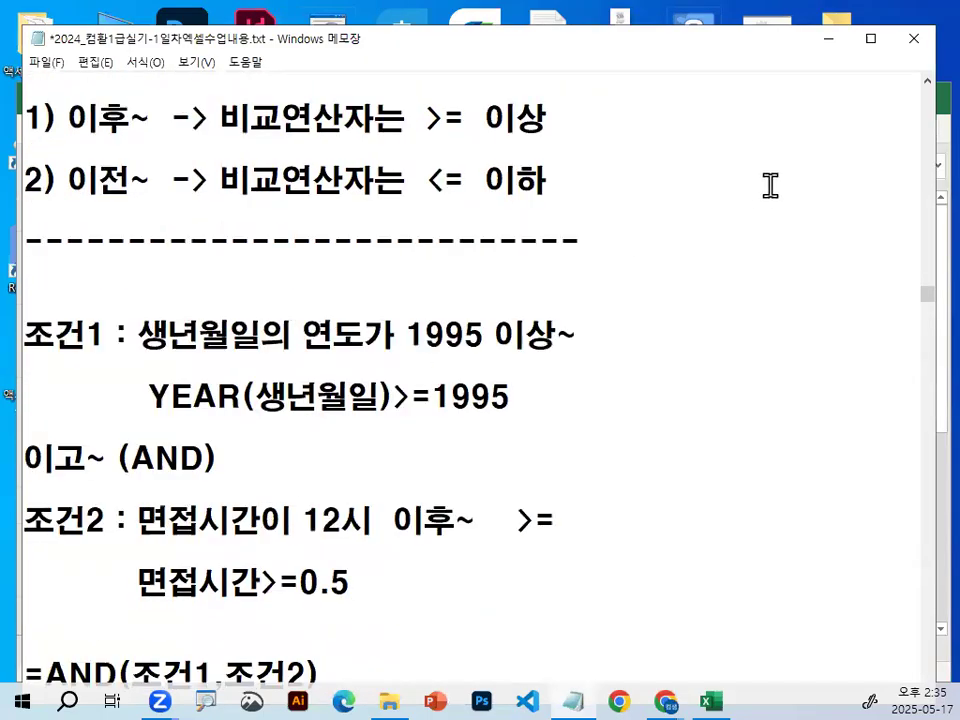
{"action": "left_click", "coordinate": [829, 38]}
{"action": "left_click_drag", "start_coordinate": [796, 648], "coordinate": [692, 648]}
{"action": "left_click", "coordinate": [482, 336]}
{"action": "key", "text": "ctrl+1"}
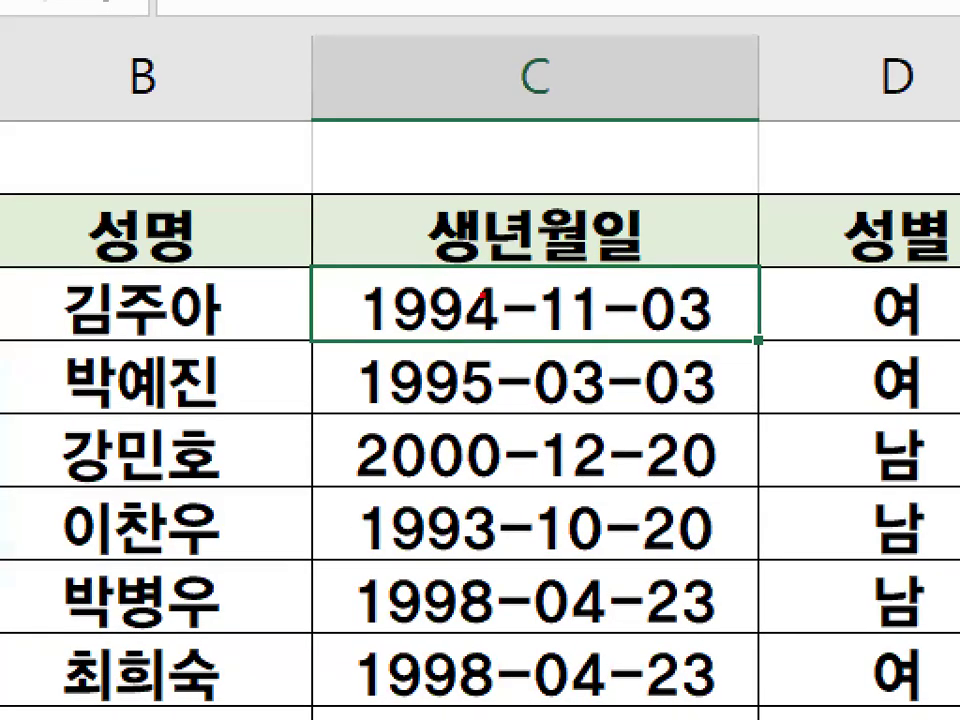
{"action": "mouse_move", "coordinate": [507, 321]}
{"action": "left_mouse_down"}
{"action": "mouse_move", "coordinate": [360, 332]}
{"action": "mouse_move", "coordinate": [478, 292]}
{"action": "mouse_move", "coordinate": [505, 322]}
{"action": "left_mouse_up"}
{"action": "mouse_move", "coordinate": [489, 145]}
{"action": "left_mouse_down"}
{"action": "mouse_move", "coordinate": [535, 178]}
{"action": "mouse_move", "coordinate": [493, 190]}
{"action": "left_mouse_up"}
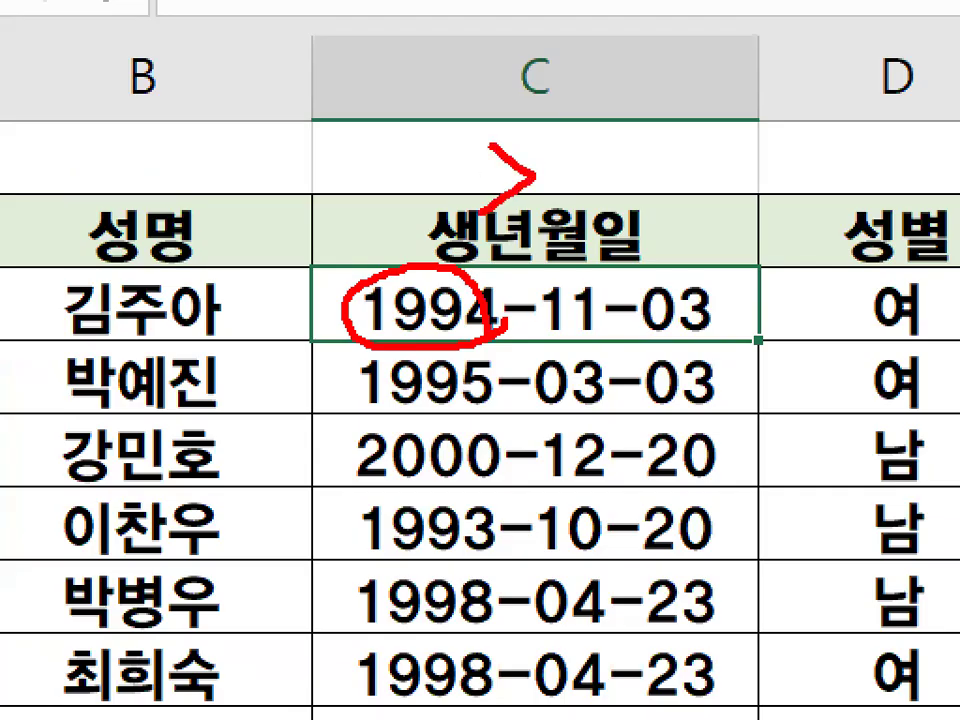
{"action": "mouse_move", "coordinate": [562, 163]}
{"action": "left_mouse_down"}
{"action": "mouse_move", "coordinate": [612, 160]}
{"action": "mouse_move", "coordinate": [630, 180]}
{"action": "left_mouse_up"}
{"action": "left_click_drag", "start_coordinate": [638, 146], "coordinate": [640, 186]}
{"action": "mouse_move", "coordinate": [708, 195]}
{"action": "left_mouse_down"}
{"action": "mouse_move", "coordinate": [722, 158]}
{"action": "mouse_move", "coordinate": [790, 128]}
{"action": "mouse_move", "coordinate": [763, 176]}
{"action": "left_mouse_up"}
{"action": "left_click_drag", "start_coordinate": [814, 74], "coordinate": [791, 155]}
{"action": "left_click_drag", "start_coordinate": [818, 106], "coordinate": [887, 140]}
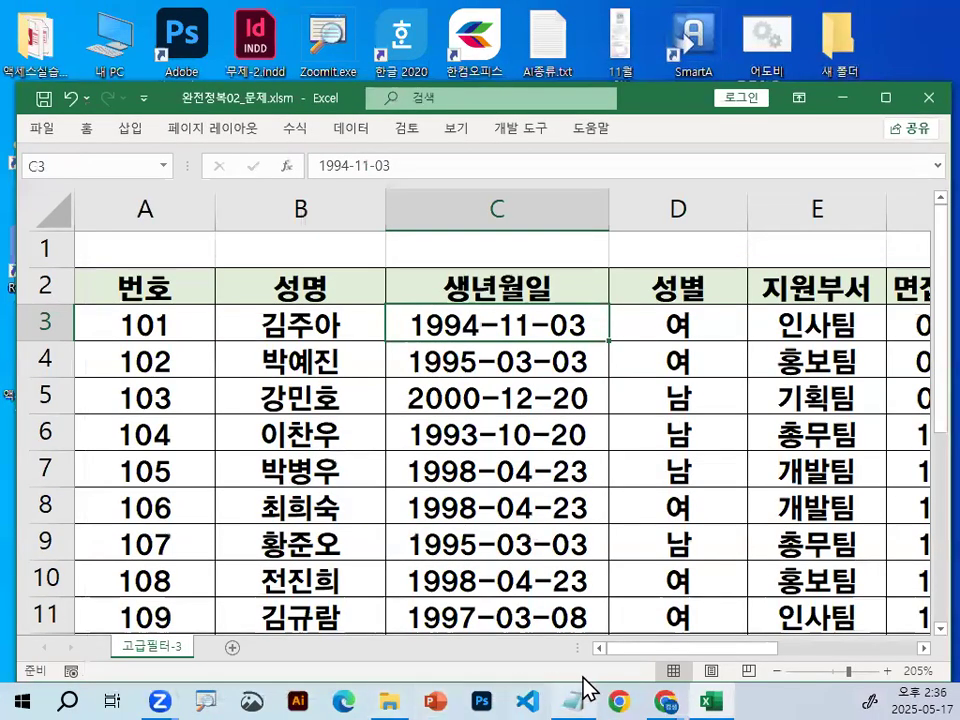
Return to the Notepad notes, lower the window on the desktop, and highlight YEAR(생년월일) and 1995 in the 조건1 formula.
{"action": "left_click", "coordinate": [572, 700]}
{"action": "mouse_move", "coordinate": [152, 397]}
{"action": "left_mouse_down"}
{"action": "mouse_move", "coordinate": [378, 397]}
{"action": "mouse_move", "coordinate": [152, 396]}
{"action": "left_mouse_up"}
{"action": "scroll", "coordinate": [384, 506], "scroll_direction": "down", "scroll_amount": 1}
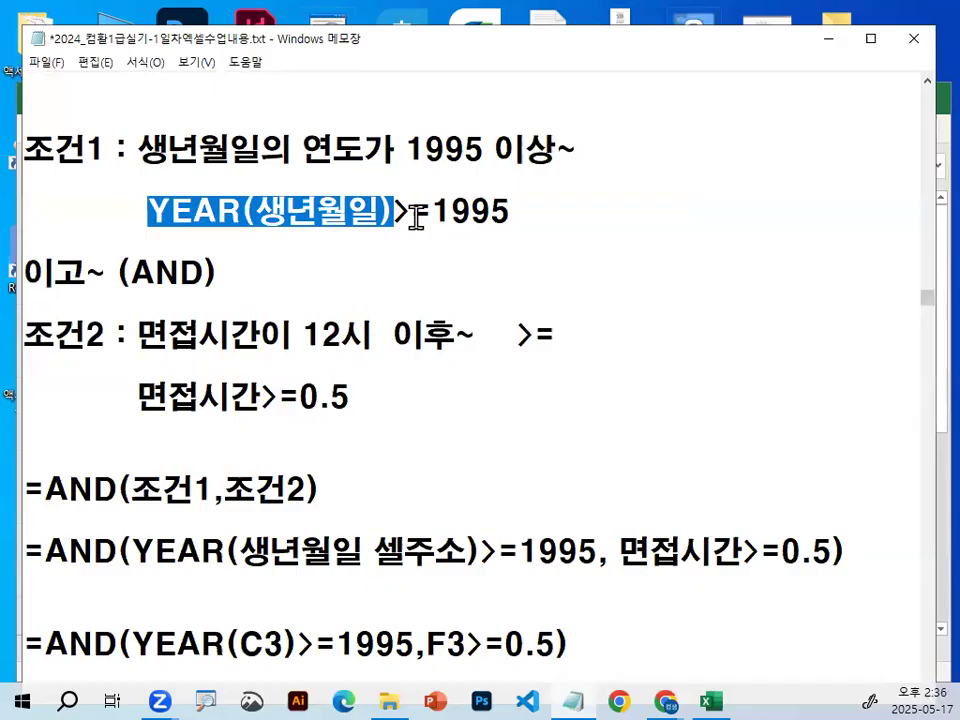
{"action": "left_click_drag", "start_coordinate": [428, 57], "coordinate": [420, 120]}
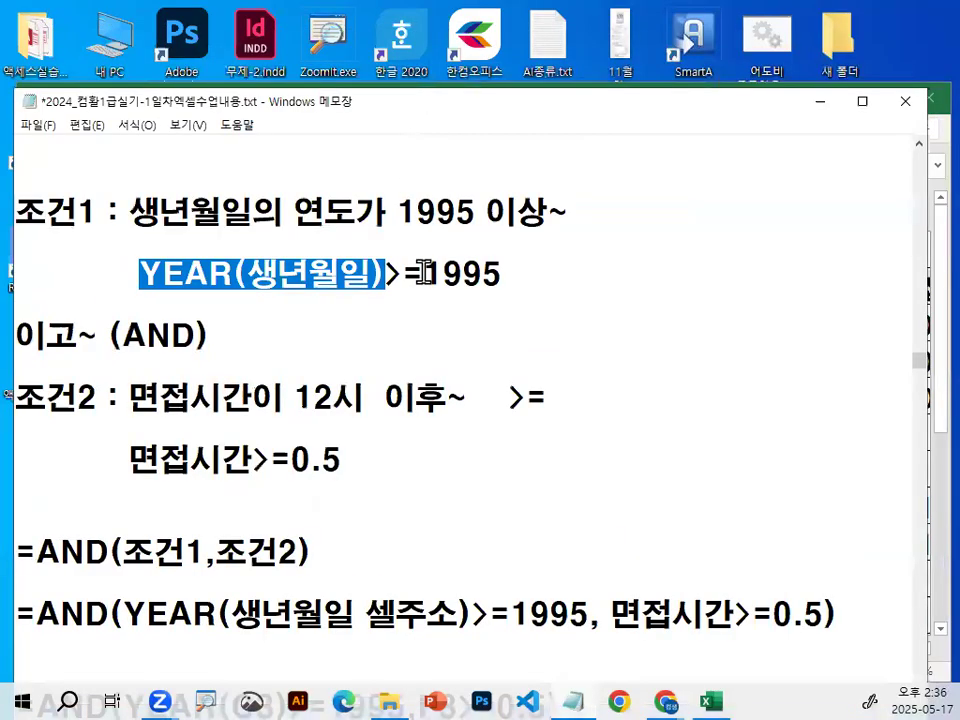
{"action": "double_click", "coordinate": [443, 272]}
Highlight 면접시간, the >= operator, 이후 and 0.5 in the 조건2 notes.
{"action": "left_click_drag", "start_coordinate": [130, 397], "coordinate": [252, 397]}
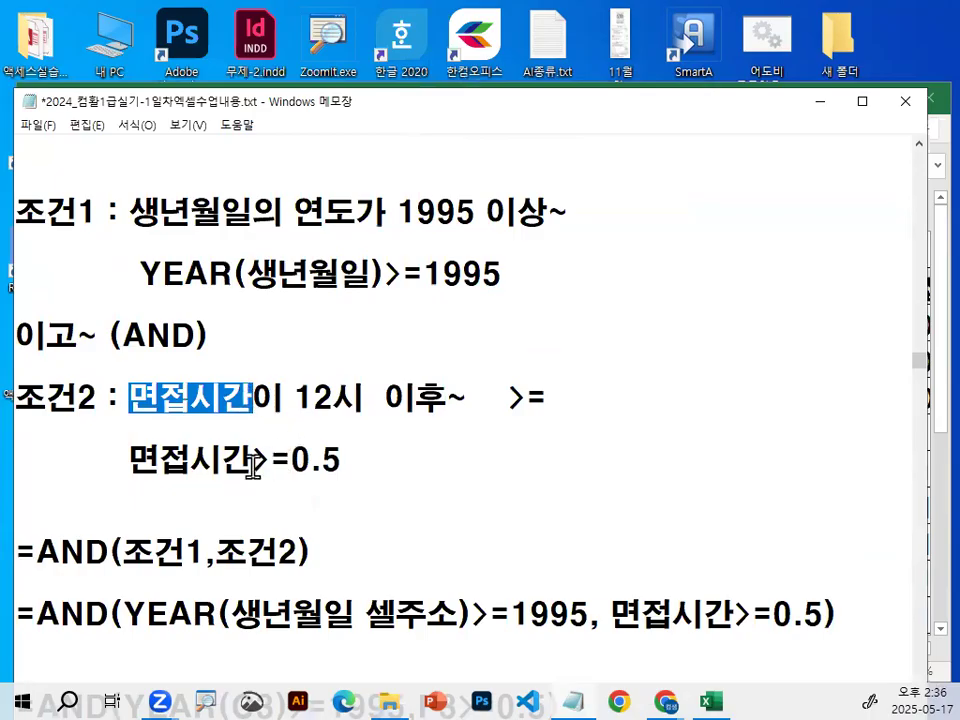
{"action": "left_click_drag", "start_coordinate": [257, 457], "coordinate": [292, 457]}
{"action": "left_click_drag", "start_coordinate": [374, 398], "coordinate": [447, 397]}
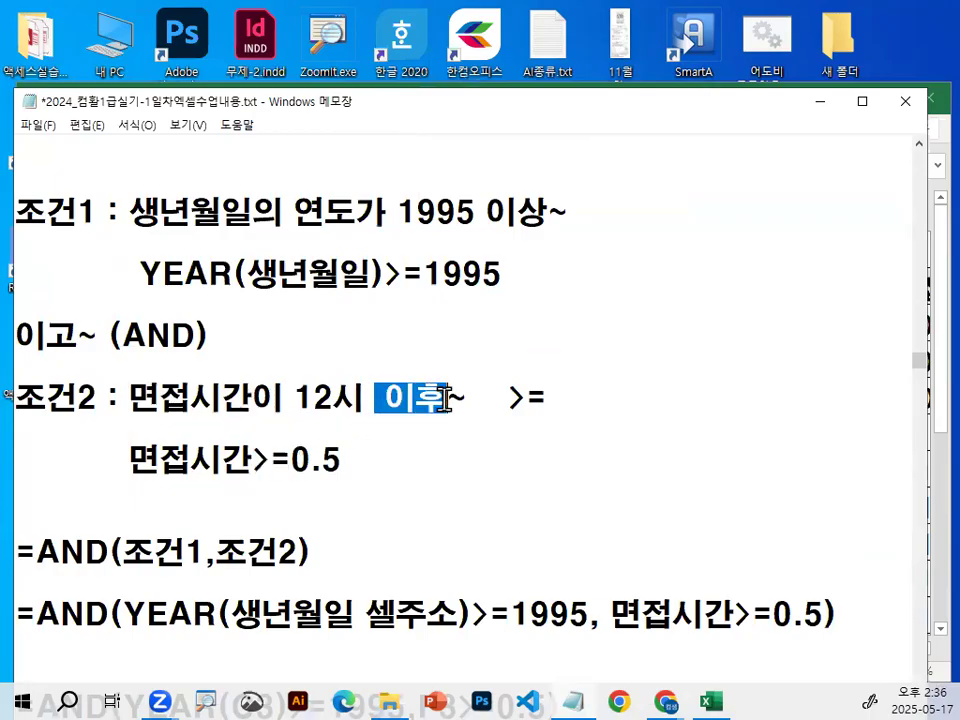
{"action": "left_click_drag", "start_coordinate": [290, 460], "coordinate": [343, 459]}
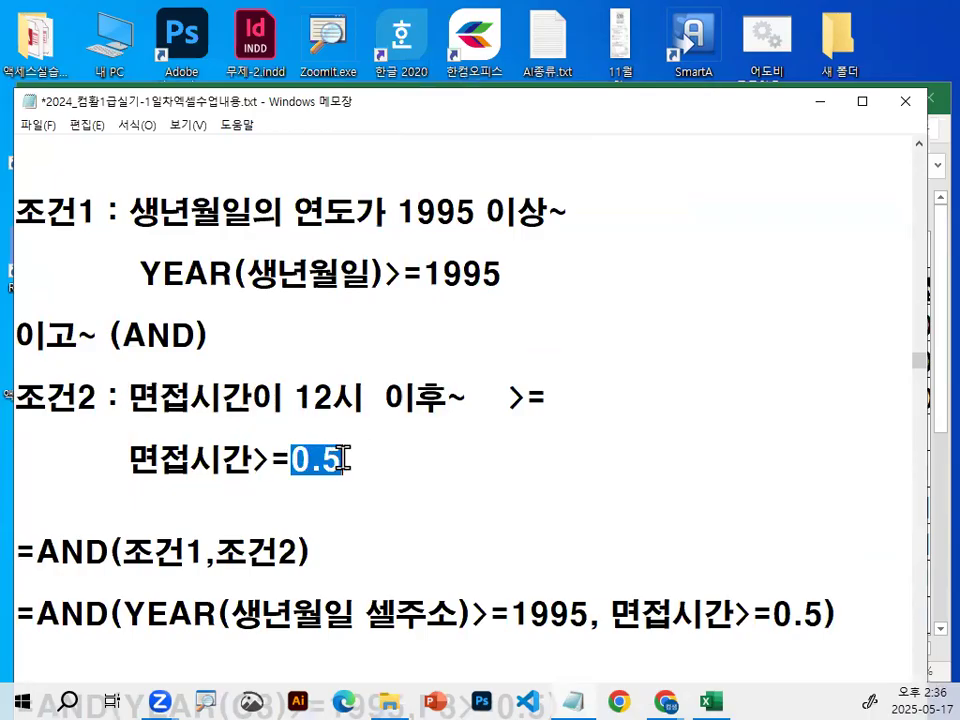
Review the notes on converting times to numbers and combining the conditions, and highlight AND in the 이고~ line and in =AND(조건1,조건2).
{"action": "scroll", "coordinate": [343, 459], "scroll_direction": "down", "scroll_amount": 3}
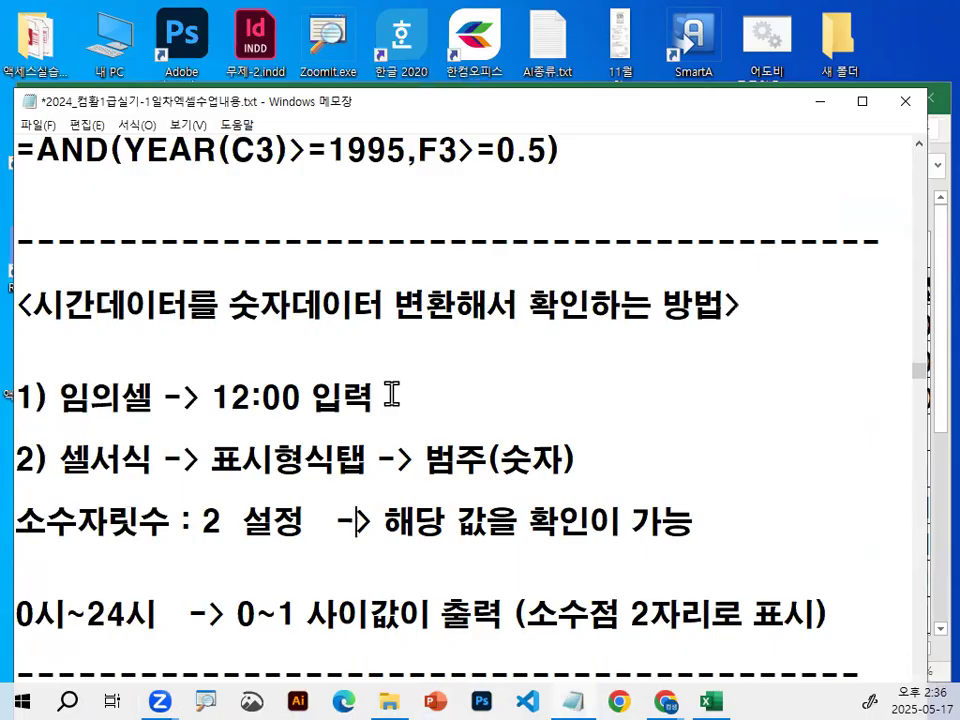
{"action": "scroll", "coordinate": [265, 410], "scroll_direction": "up", "scroll_amount": 2}
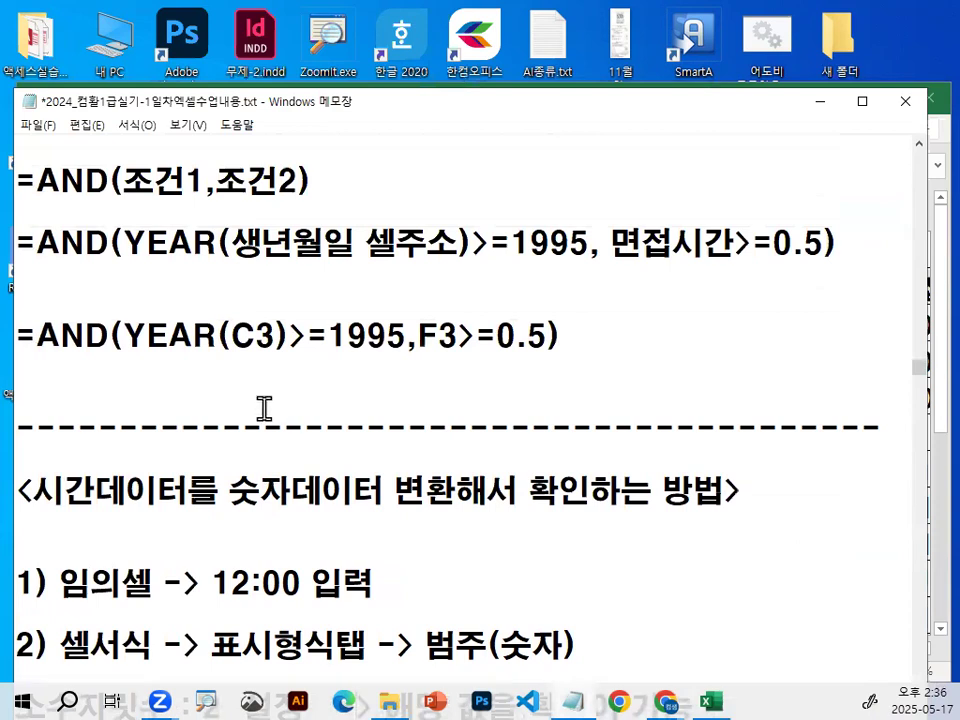
{"action": "scroll", "coordinate": [231, 365], "scroll_direction": "up", "scroll_amount": 1}
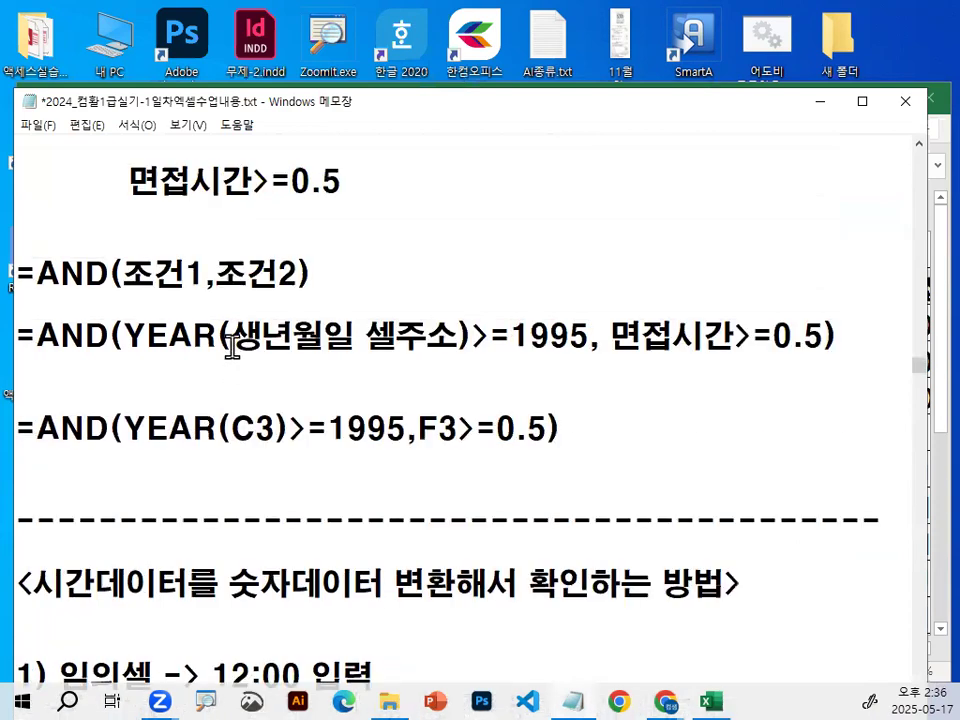
{"action": "scroll", "coordinate": [231, 343], "scroll_direction": "up", "scroll_amount": 2}
{"action": "scroll", "coordinate": [205, 315], "scroll_direction": "up", "scroll_amount": 1}
{"action": "left_click_drag", "start_coordinate": [142, 330], "coordinate": [205, 330]}
{"action": "scroll", "coordinate": [210, 335], "scroll_direction": "down", "scroll_amount": 3}
{"action": "left_click_drag", "start_coordinate": [36, 272], "coordinate": [112, 272]}
{"action": "left_click", "coordinate": [112, 272]}
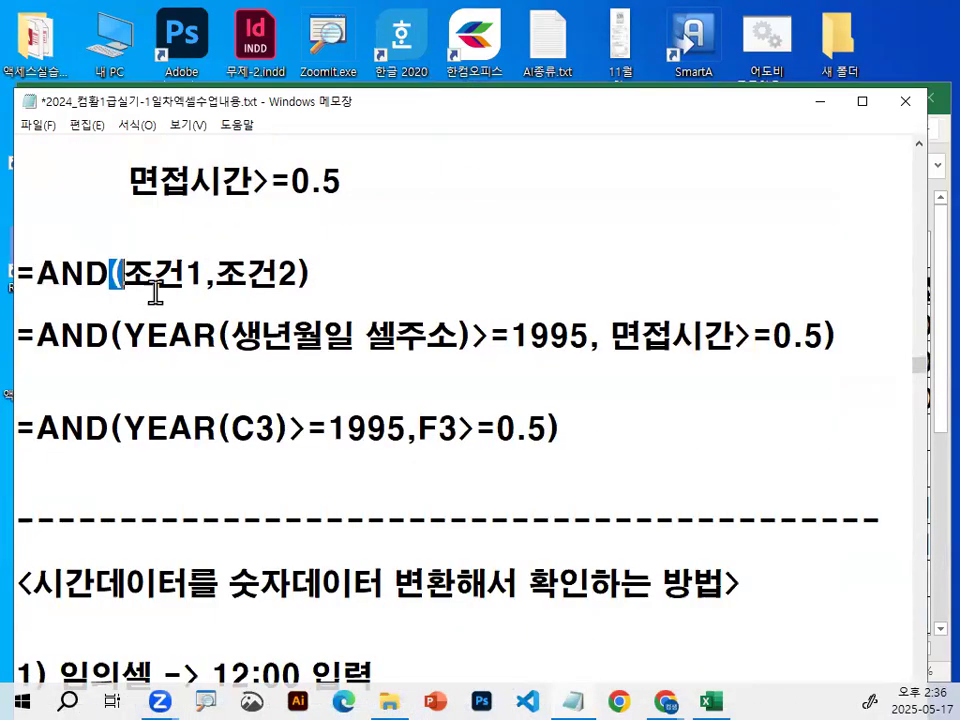
Highlight the two conditions YEAR(생년월일 셀주소)>=1995 and 면접시간>=0.5 inside the written-out AND formula in the notes.
{"action": "left_click_drag", "start_coordinate": [122, 335], "coordinate": [820, 336]}
{"action": "left_click", "coordinate": [600, 334]}
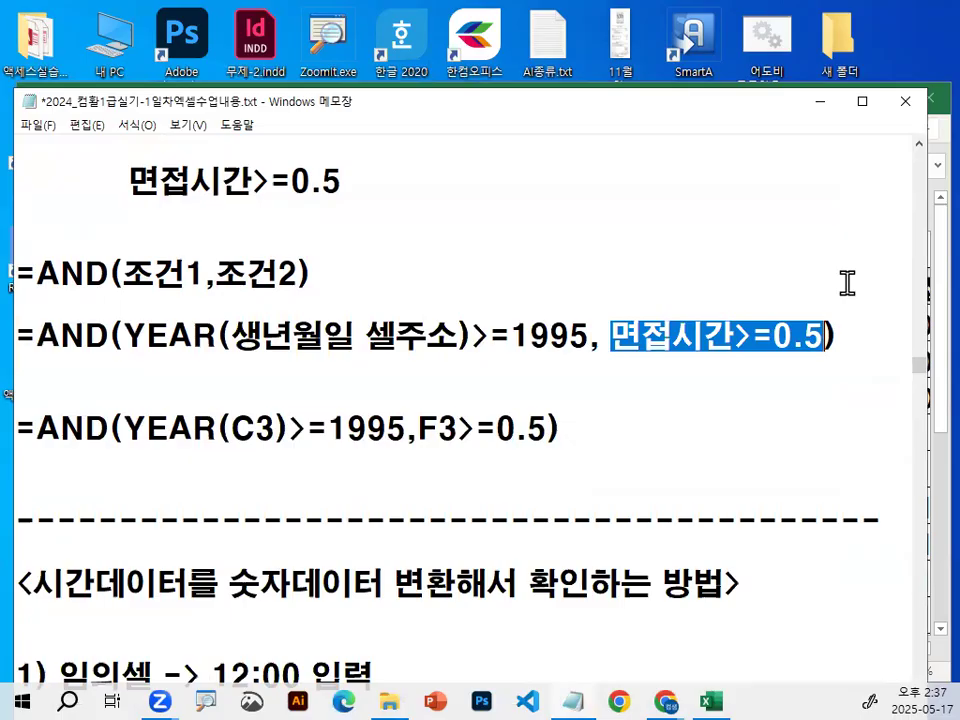
{"action": "left_click", "coordinate": [408, 366]}
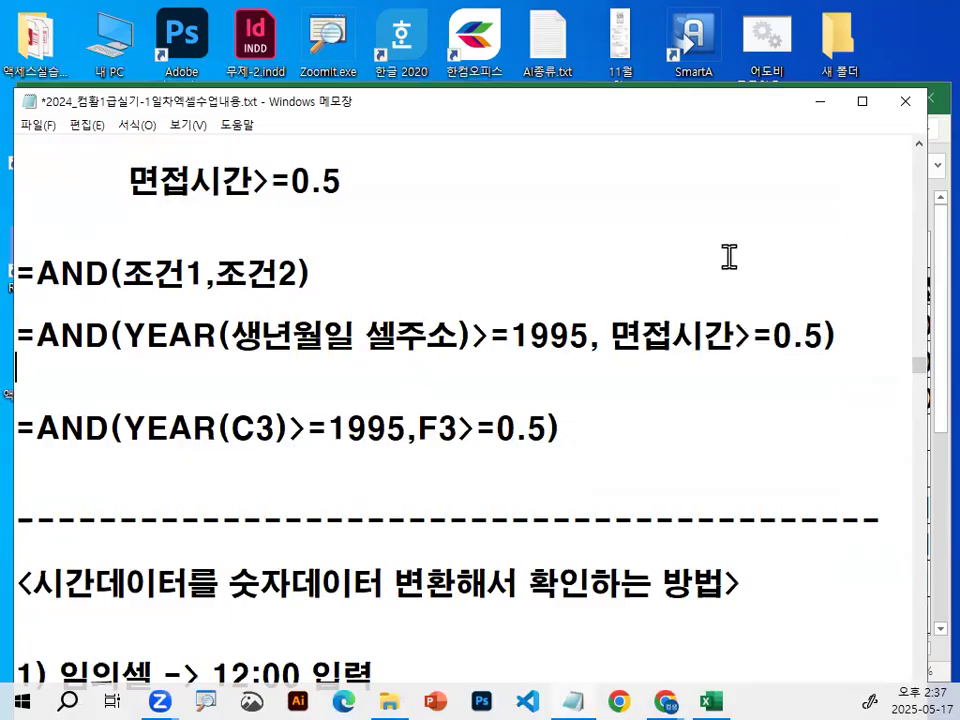
Return to the Excel sheet and begin a formula in A23 below the data table with =AND(YEAR(.
{"action": "left_click", "coordinate": [830, 111]}
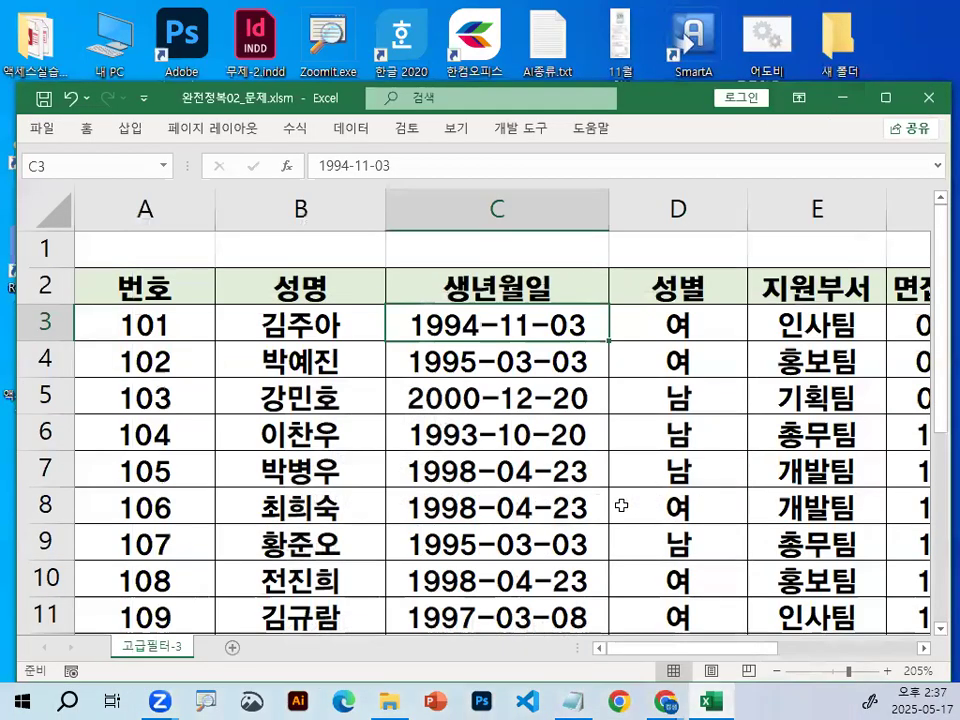
{"action": "left_click", "coordinate": [621, 505]}
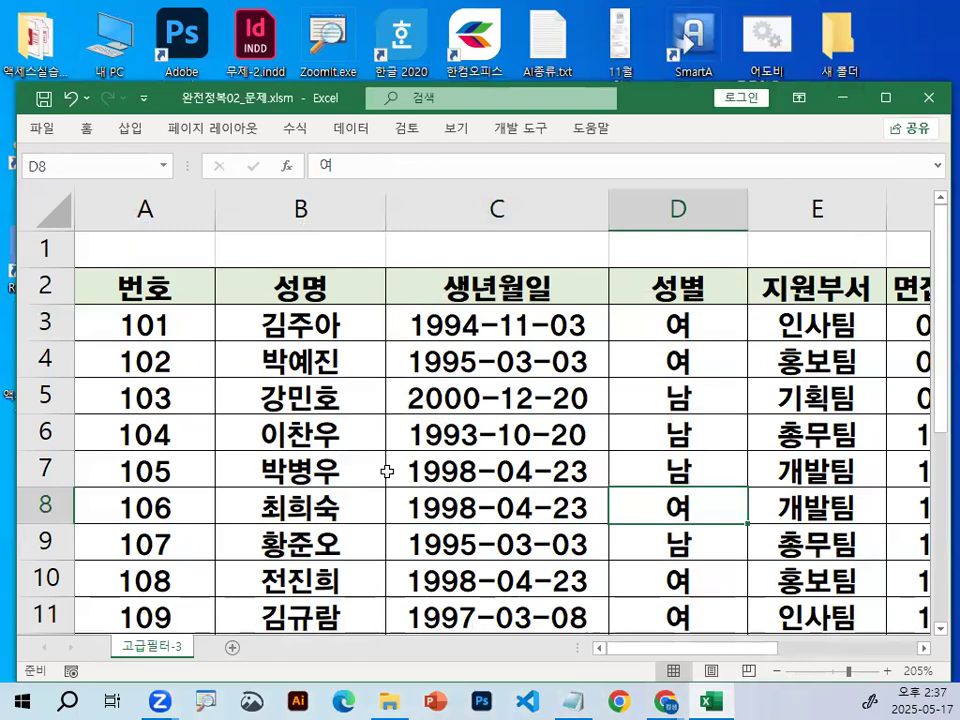
{"action": "scroll", "coordinate": [411, 591], "scroll_direction": "down", "scroll_amount": 6}
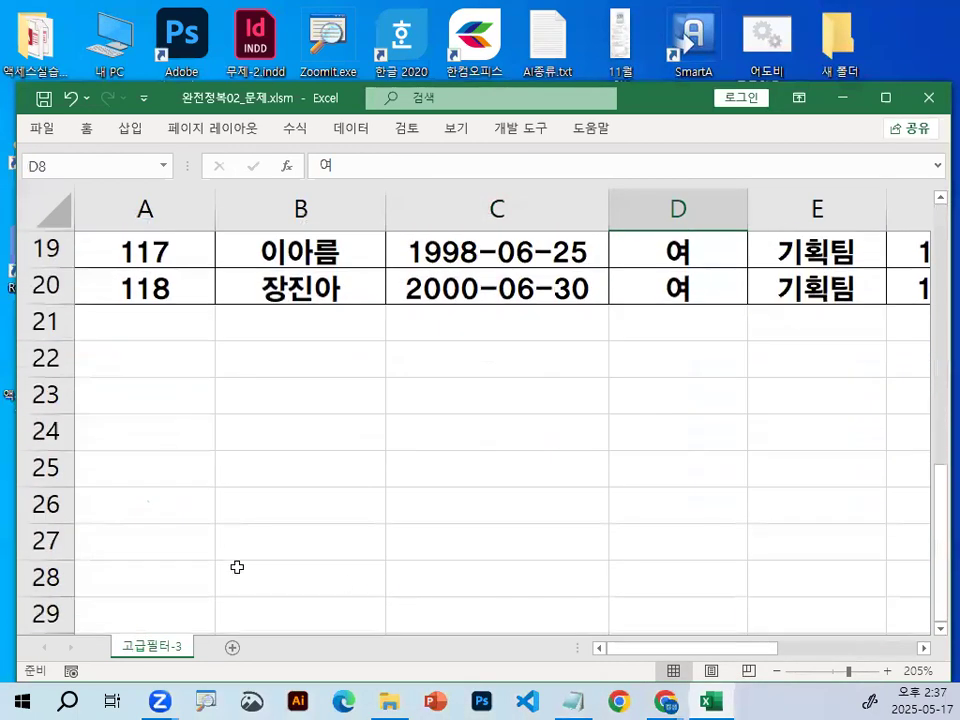
{"action": "left_click", "coordinate": [143, 403]}
{"action": "scroll", "coordinate": [587, 540], "scroll_direction": "down", "scroll_amount": 1}
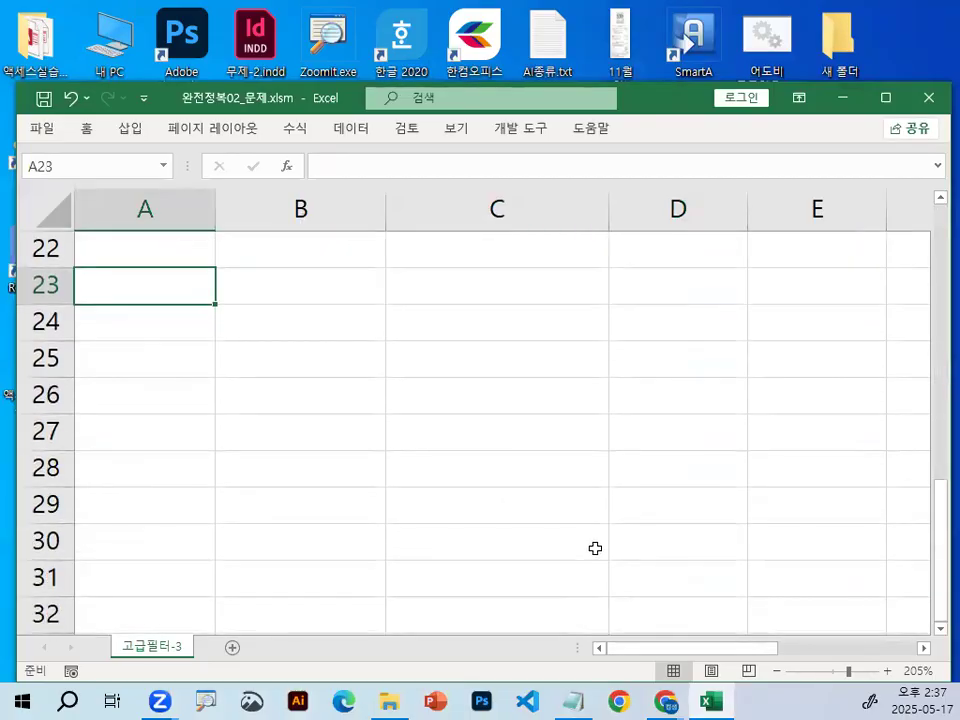
{"action": "type", "text": "="}
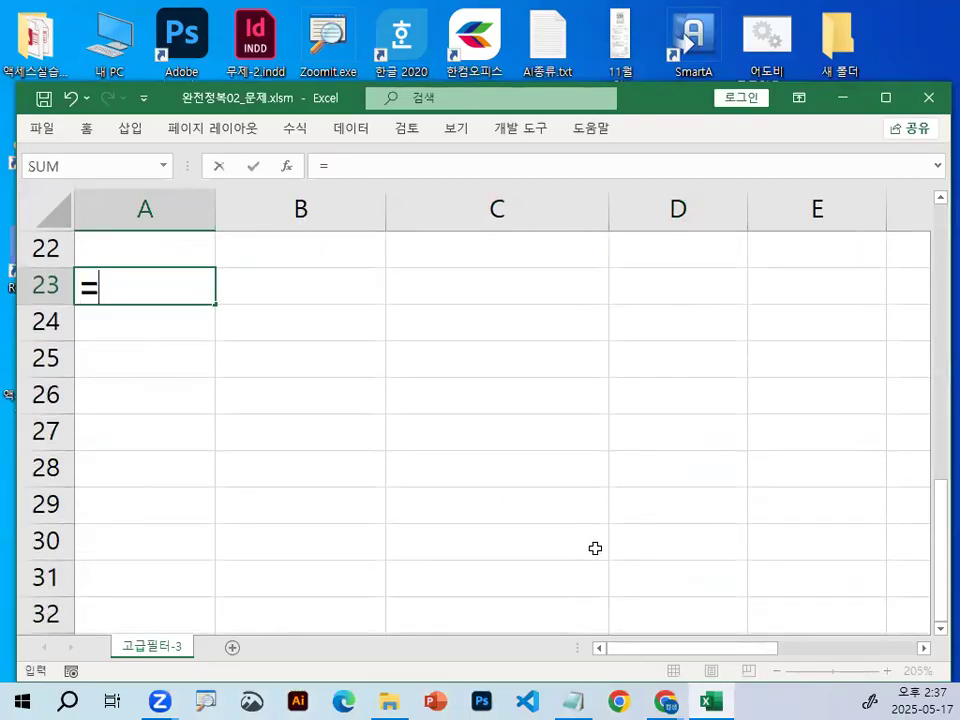
{"action": "type", "text": "AND"}
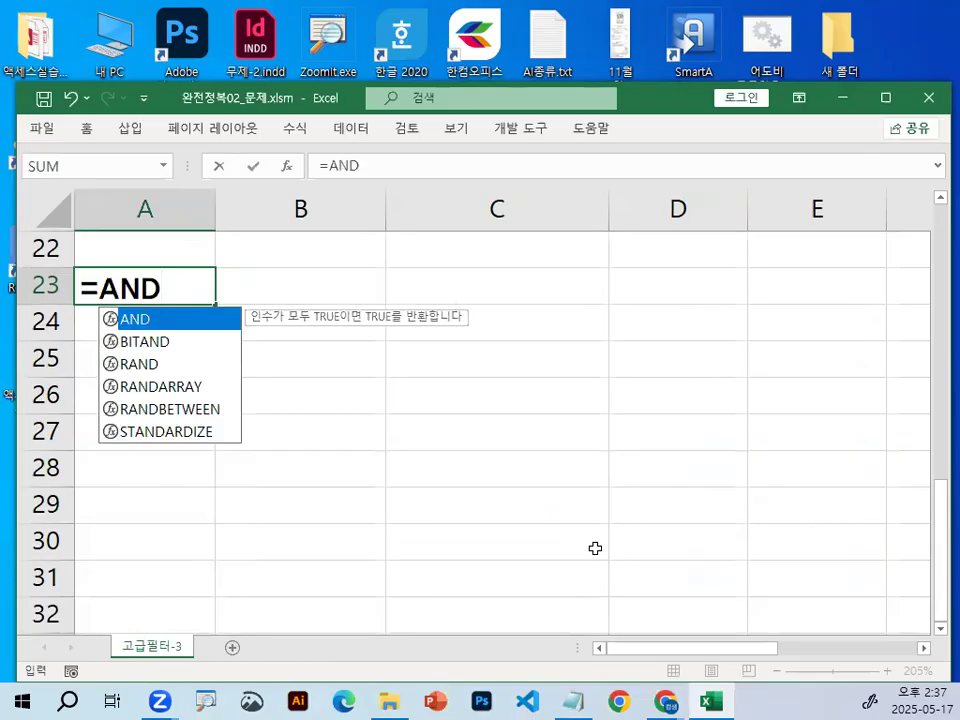
{"action": "type", "text": "("}
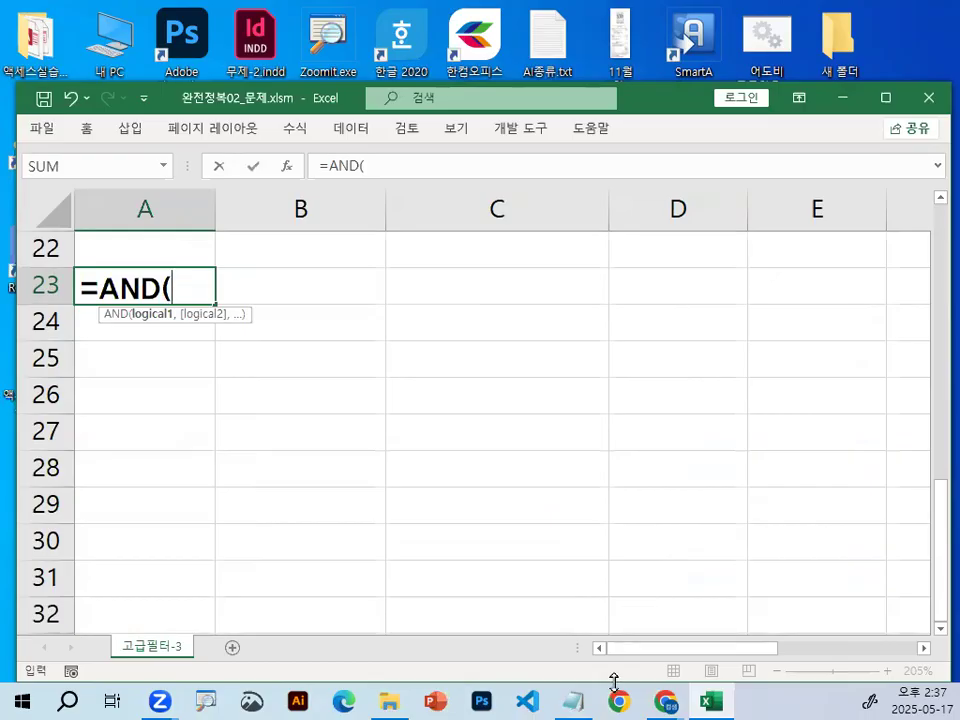
{"action": "type", "text": "Y"}
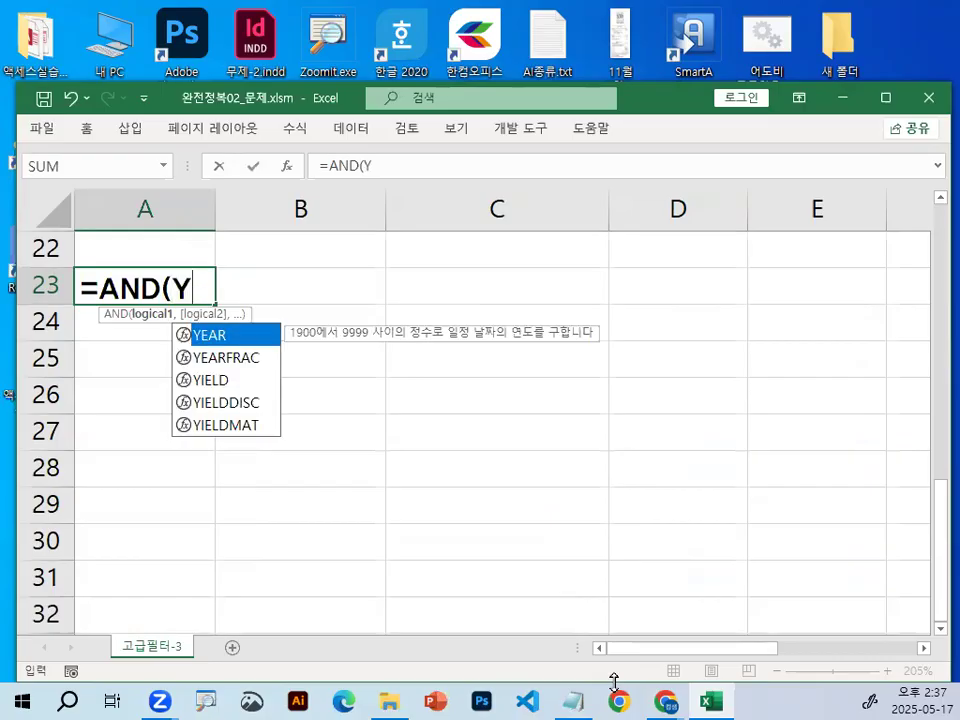
{"action": "double_click", "coordinate": [213, 334]}
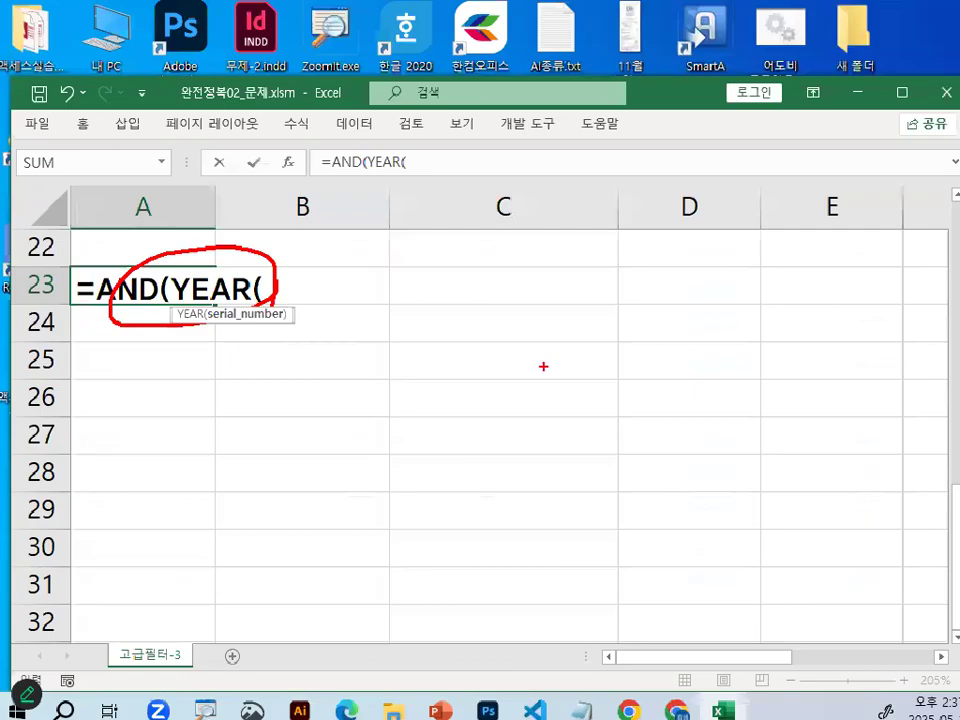
Reference the first birth date, C3, as the YEAR argument and circle it with the screen pen.
{"action": "scroll", "coordinate": [372, 377], "scroll_direction": "up", "scroll_amount": 7}
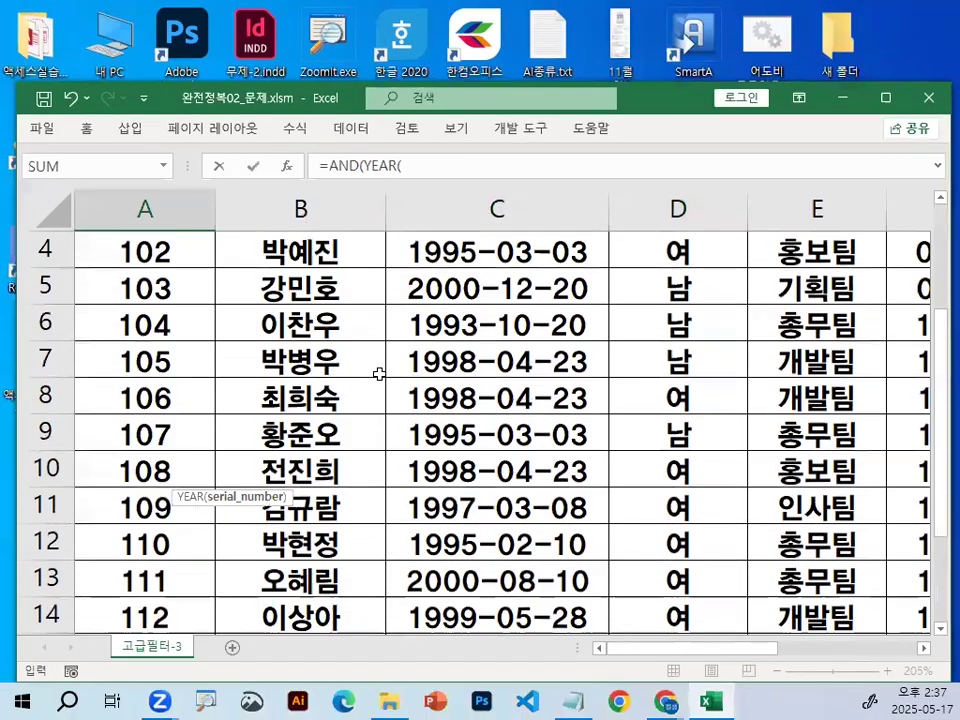
{"action": "left_click", "coordinate": [491, 326]}
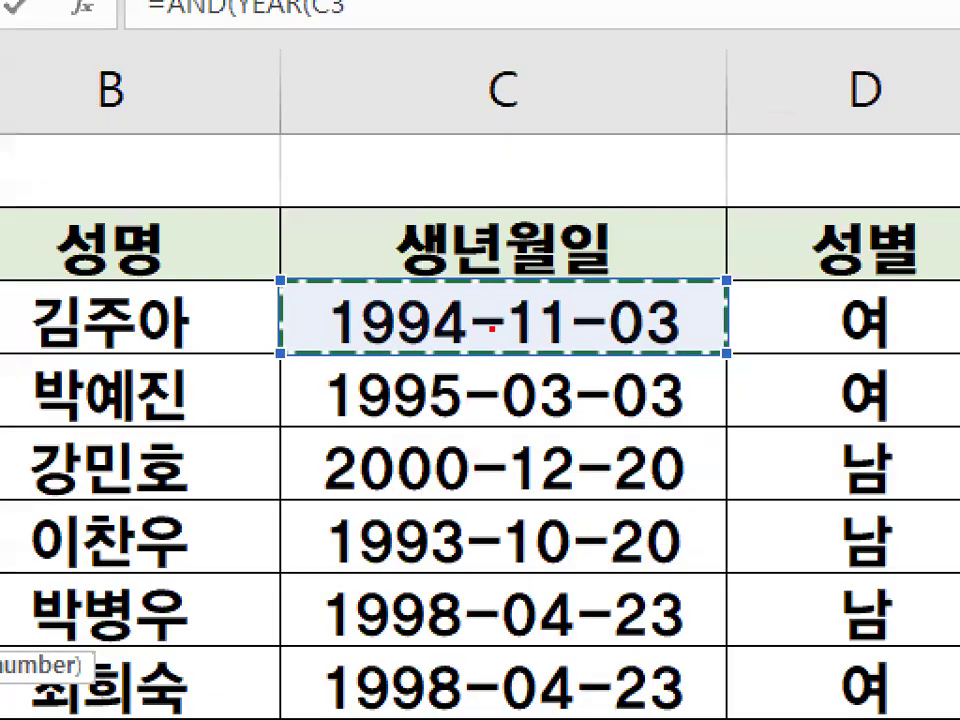
{"action": "mouse_move", "coordinate": [651, 314]}
{"action": "left_mouse_down"}
{"action": "mouse_move", "coordinate": [383, 328]}
{"action": "mouse_move", "coordinate": [612, 298]}
{"action": "left_mouse_up"}
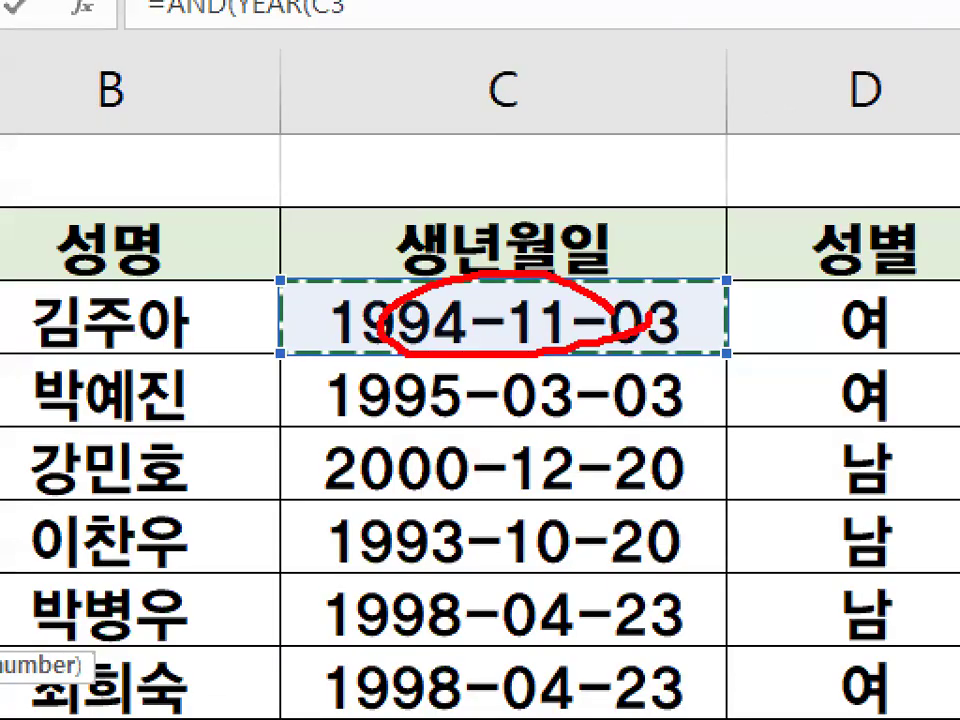
{"action": "mouse_move", "coordinate": [582, 204]}
{"action": "left_mouse_down"}
{"action": "mouse_move", "coordinate": [548, 250]}
{"action": "mouse_move", "coordinate": [588, 256]}
{"action": "left_mouse_up"}
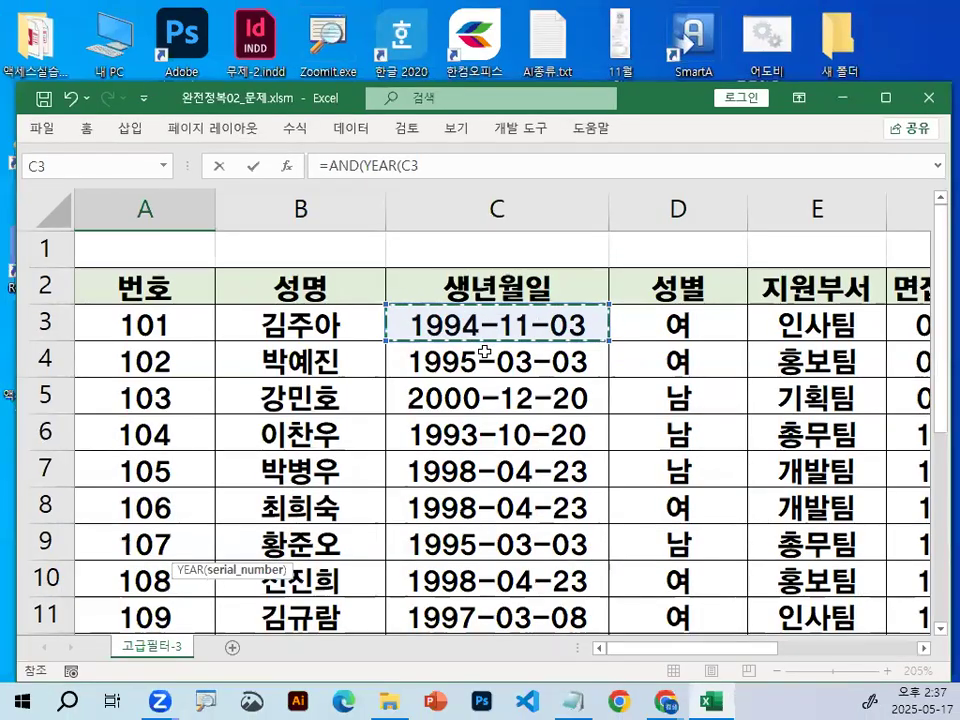
Close the YEAR function and complete the first condition with >=1995, followed by a comma for the second condition.
{"action": "scroll", "coordinate": [488, 348], "scroll_direction": "down", "scroll_amount": 5}
{"action": "scroll", "coordinate": [489, 346], "scroll_direction": "down", "scroll_amount": 2}
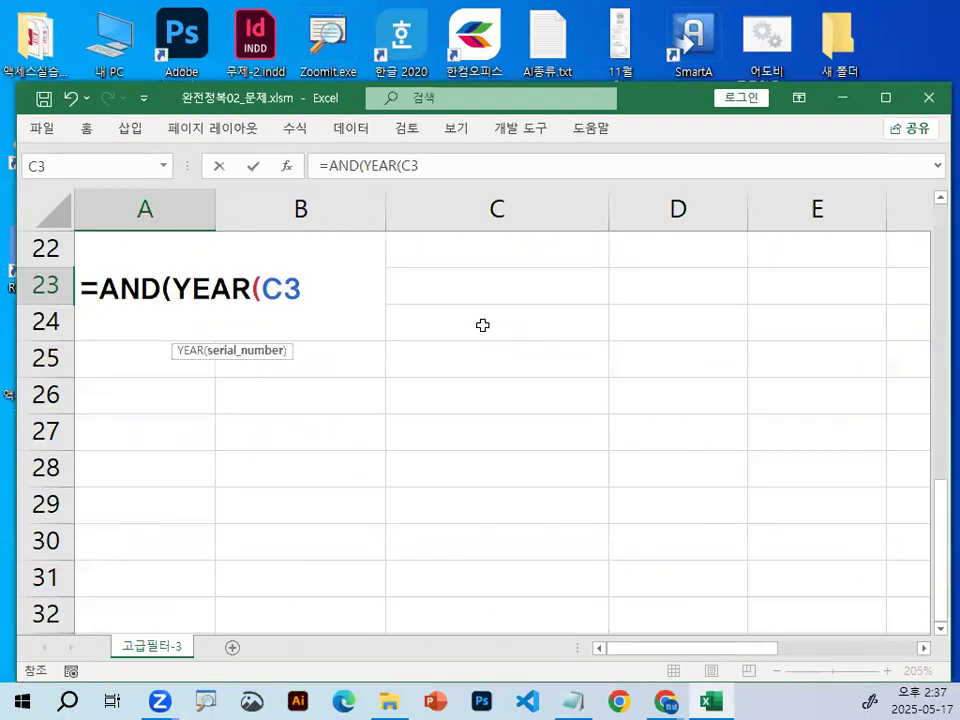
{"action": "type", "text": ")"}
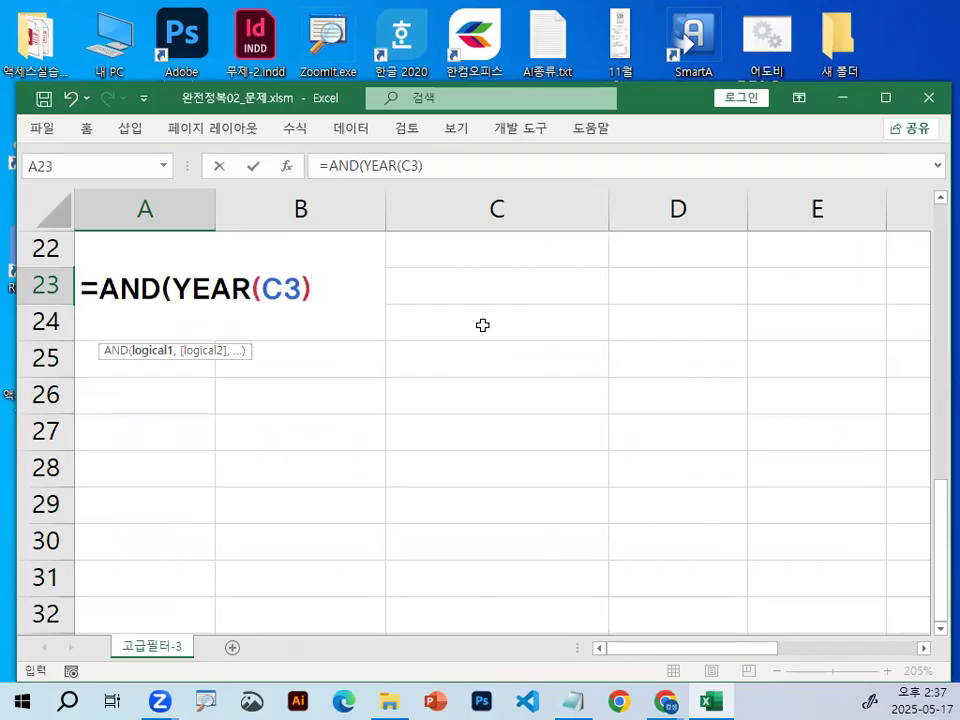
{"action": "type", "text": ">=1995"}
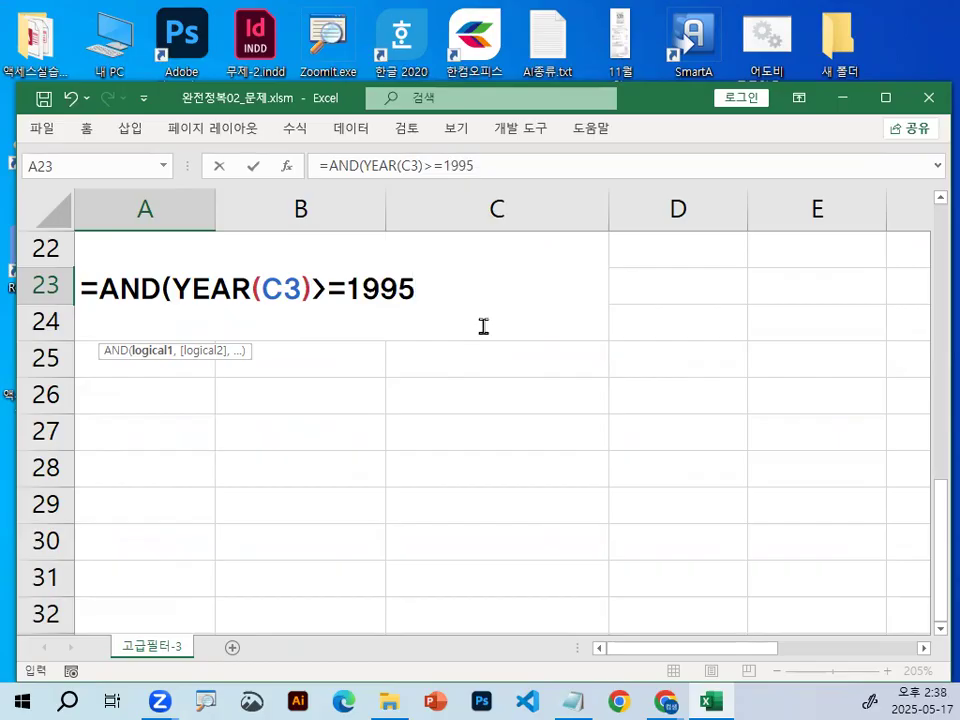
{"action": "type", "text": ","}
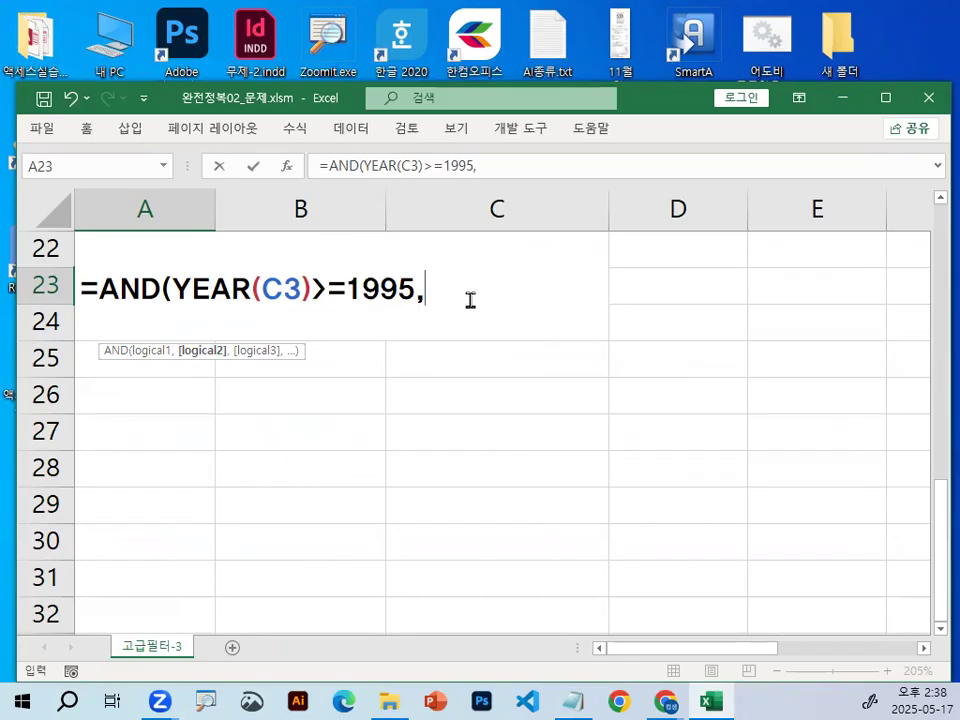
Reference the first interview time, F3, in the second condition and mark an X over the 면접시간 header with the screen pen.
{"action": "left_click_drag", "start_coordinate": [940, 486], "coordinate": [935, 197]}
{"action": "left_click_drag", "start_coordinate": [754, 650], "coordinate": [896, 656]}
{"action": "left_click", "coordinate": [304, 326]}
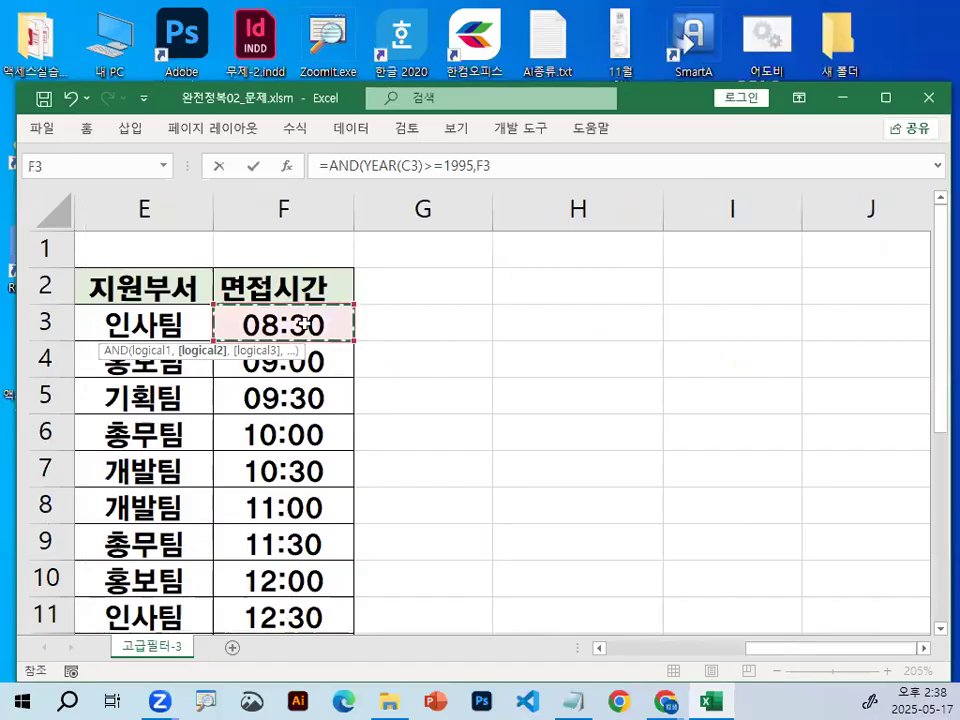
{"action": "key", "text": "ctrl+1"}
{"action": "mouse_move", "coordinate": [279, 259]}
{"action": "left_mouse_down"}
{"action": "mouse_move", "coordinate": [253, 296]}
{"action": "mouse_move", "coordinate": [280, 296]}
{"action": "left_mouse_up"}
{"action": "key", "text": "Escape"}
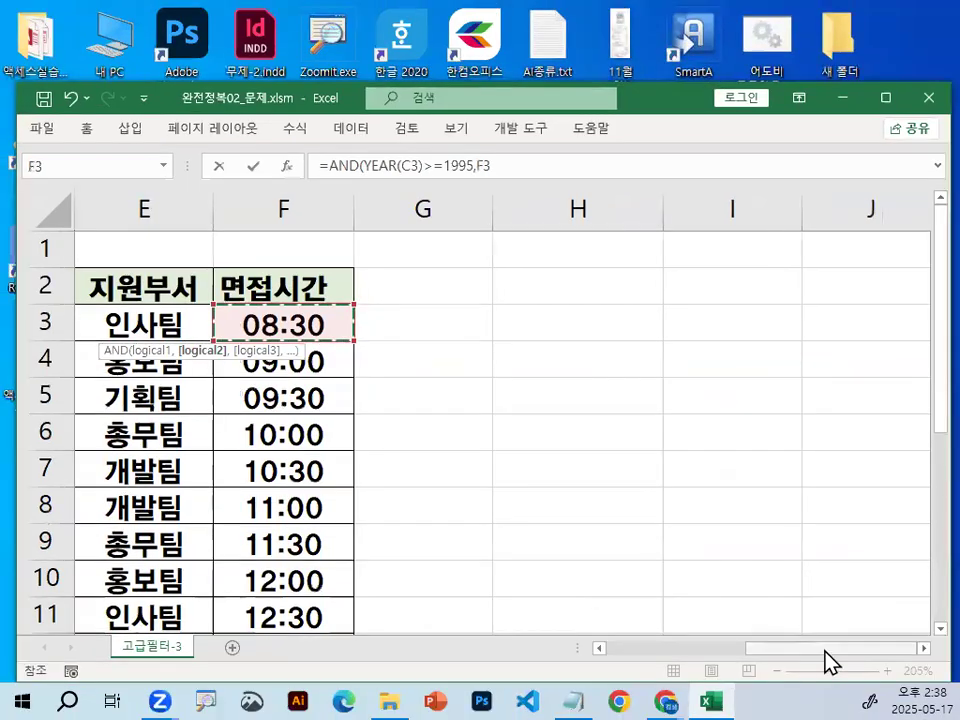
Finish the second condition with >=0.5, close the AND function and enter the formula in A23.
{"action": "left_click_drag", "start_coordinate": [829, 660], "coordinate": [610, 666]}
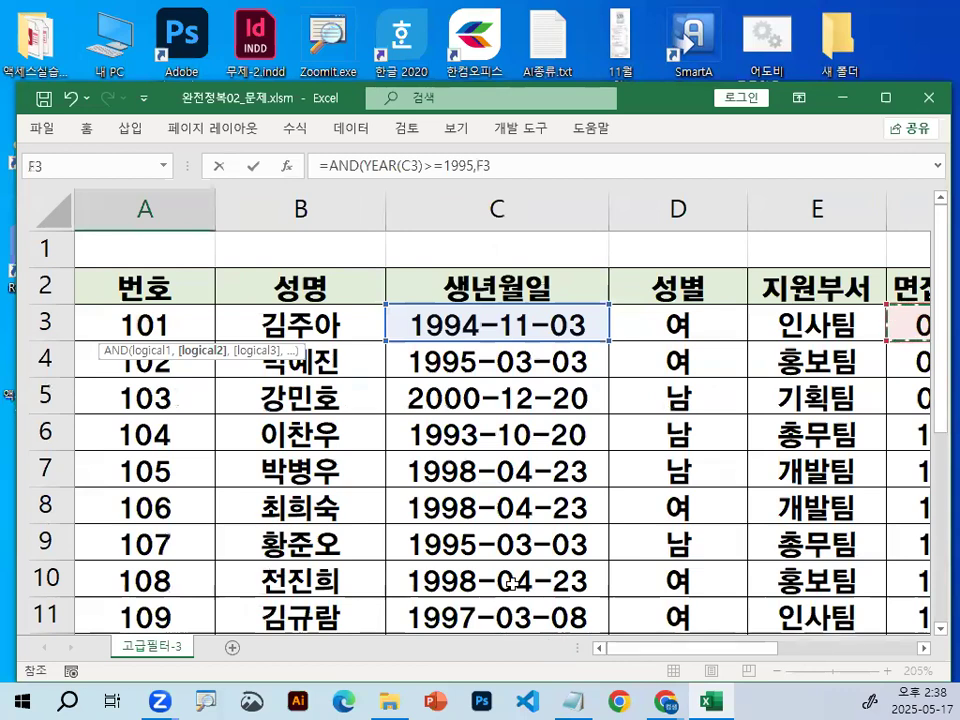
{"action": "scroll", "coordinate": [512, 584], "scroll_direction": "down", "scroll_amount": 6}
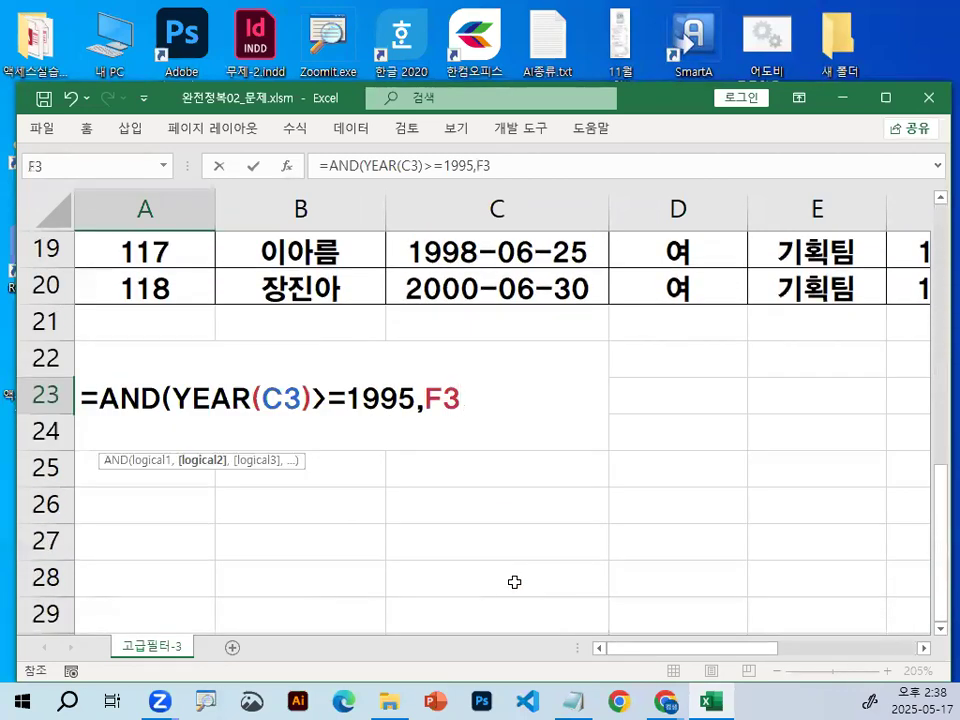
{"action": "type", "text": ">=0.5"}
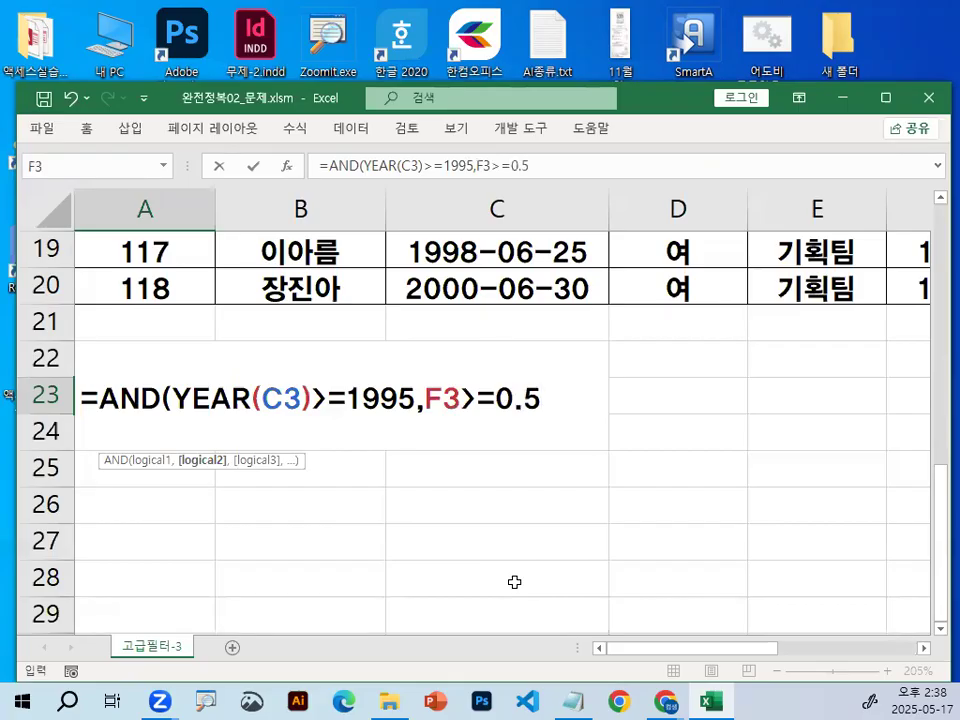
{"action": "type", "text": ")"}
{"action": "key", "text": "Return"}
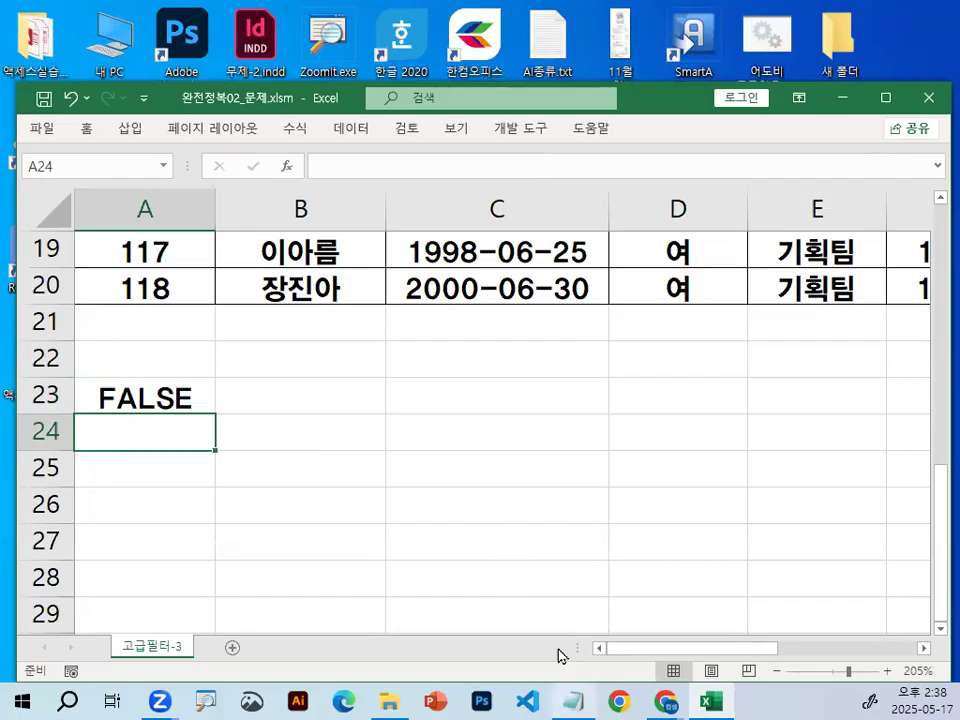
Switch to the Notepad notes and underline the two conditions in =AND(YEAR(C3)>=1995,F3>=0.5), first part by part and then each as a whole.
{"action": "left_click", "coordinate": [571, 699]}
{"action": "scroll", "coordinate": [405, 428], "scroll_direction": "down", "scroll_amount": 1}
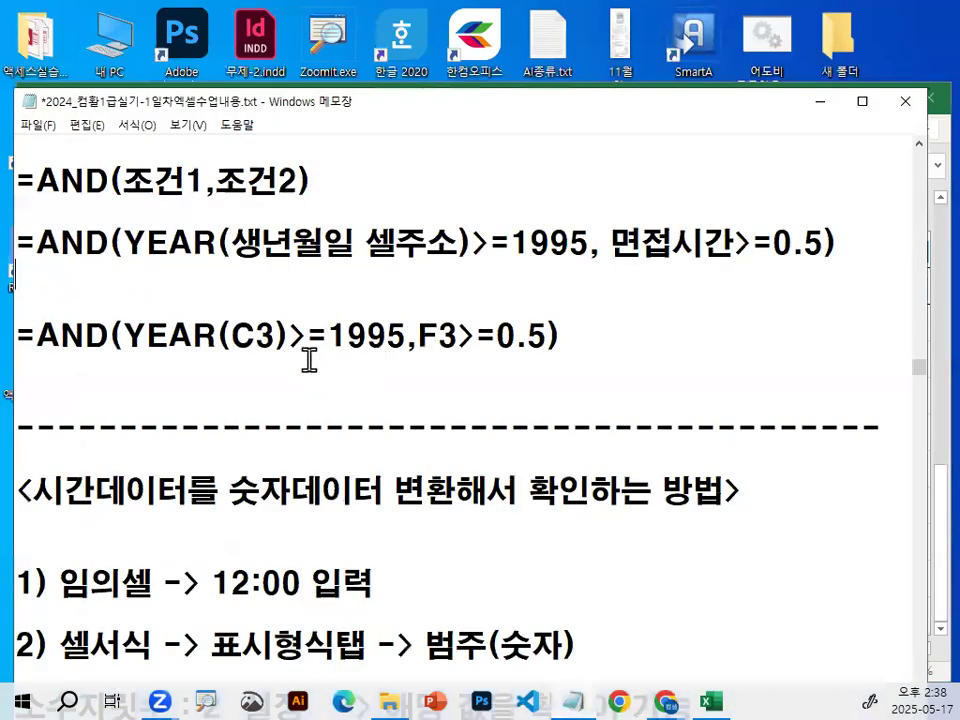
{"action": "key", "text": "ctrl+2"}
{"action": "left_click_drag", "start_coordinate": [135, 352], "coordinate": [399, 351]}
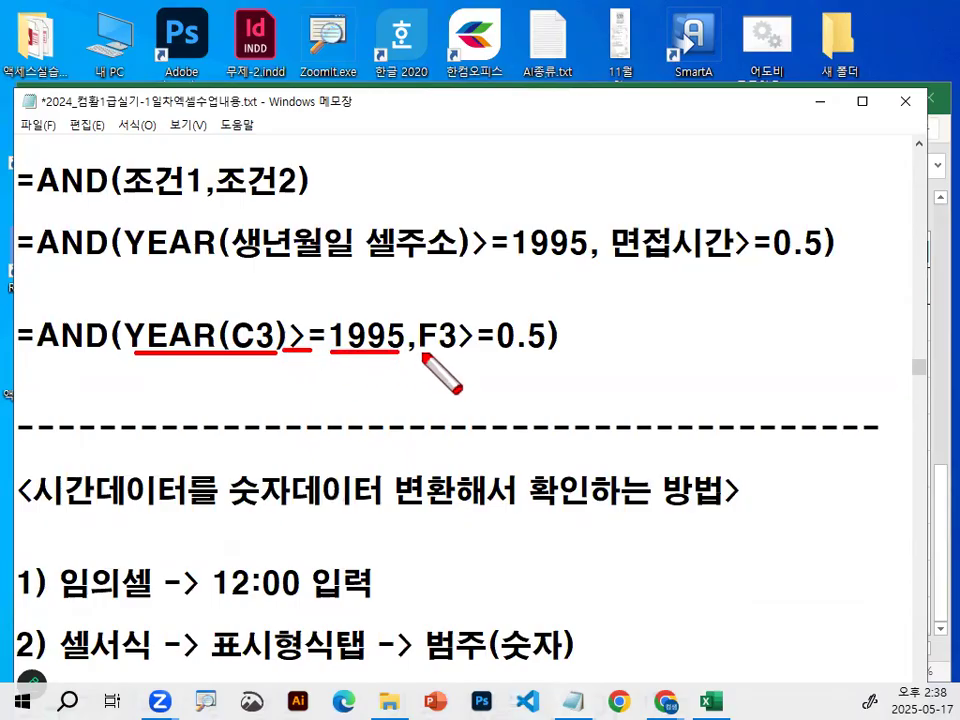
{"action": "left_click_drag", "start_coordinate": [421, 352], "coordinate": [540, 353]}
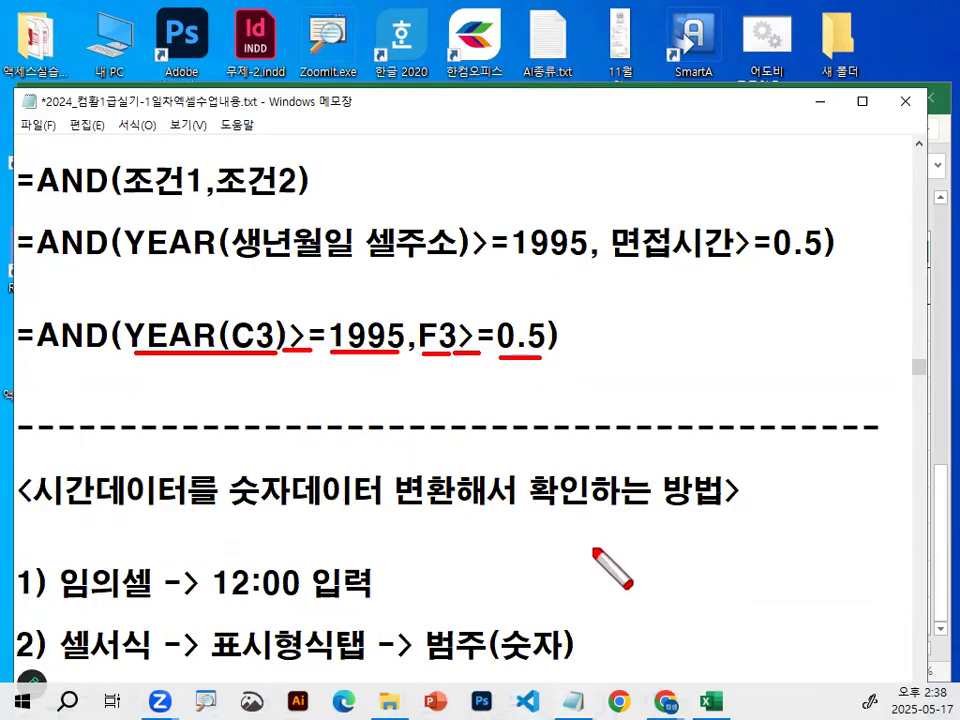
{"action": "key", "text": "Escape"}
{"action": "left_click_drag", "start_coordinate": [124, 353], "coordinate": [548, 356]}
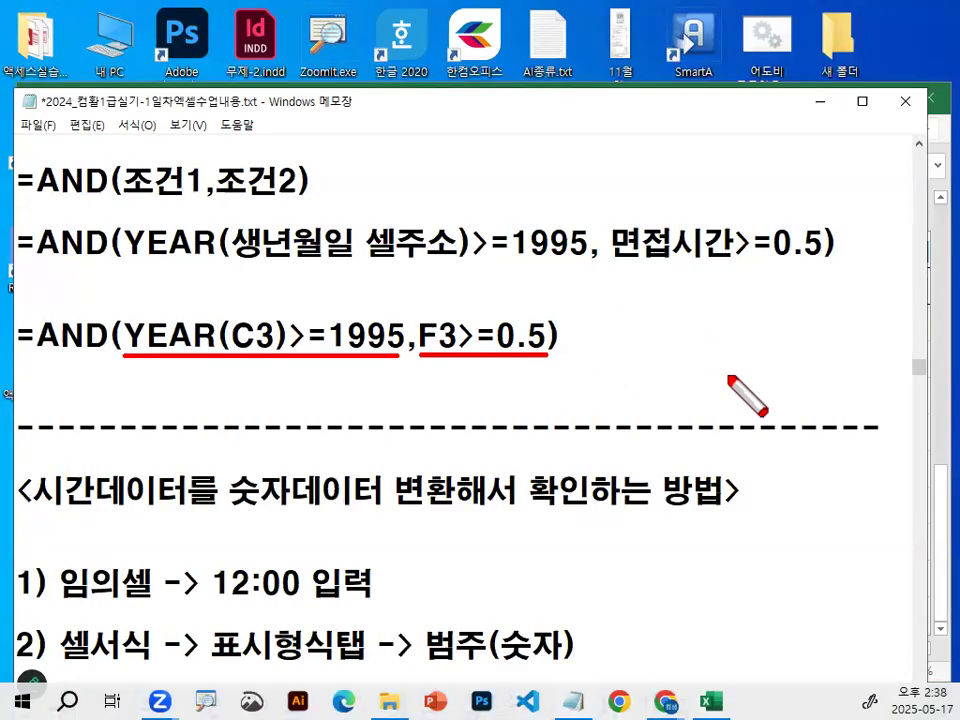
{"action": "key", "text": "Escape"}
Return to the Excel sheet and copy the headers 성명, 생년월일, 지원부서 and 면접시간 from row 2.
{"action": "key", "text": "alt+Tab"}
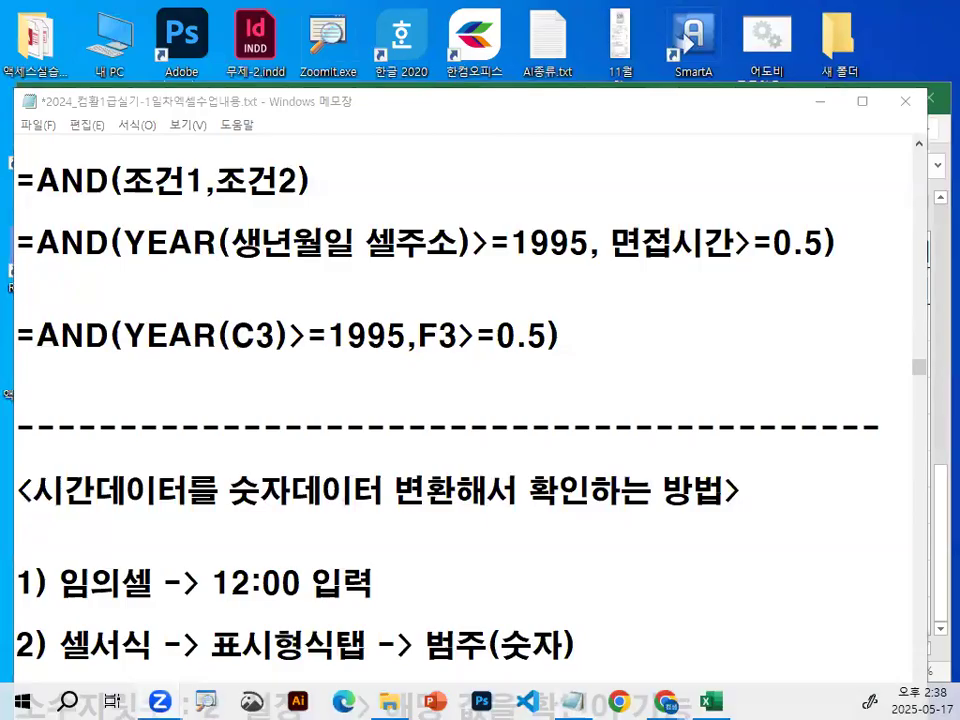
{"action": "left_click", "coordinate": [820, 102]}
{"action": "left_click", "coordinate": [355, 477]}
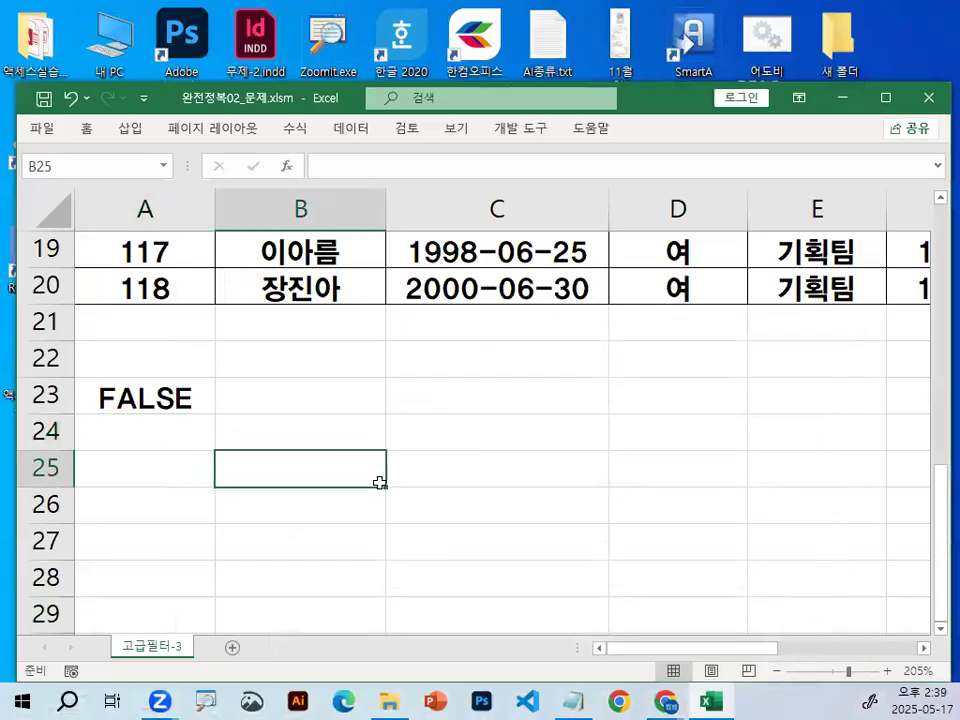
{"action": "scroll", "coordinate": [378, 481], "scroll_direction": "up", "scroll_amount": 6}
{"action": "left_click", "coordinate": [308, 283]}
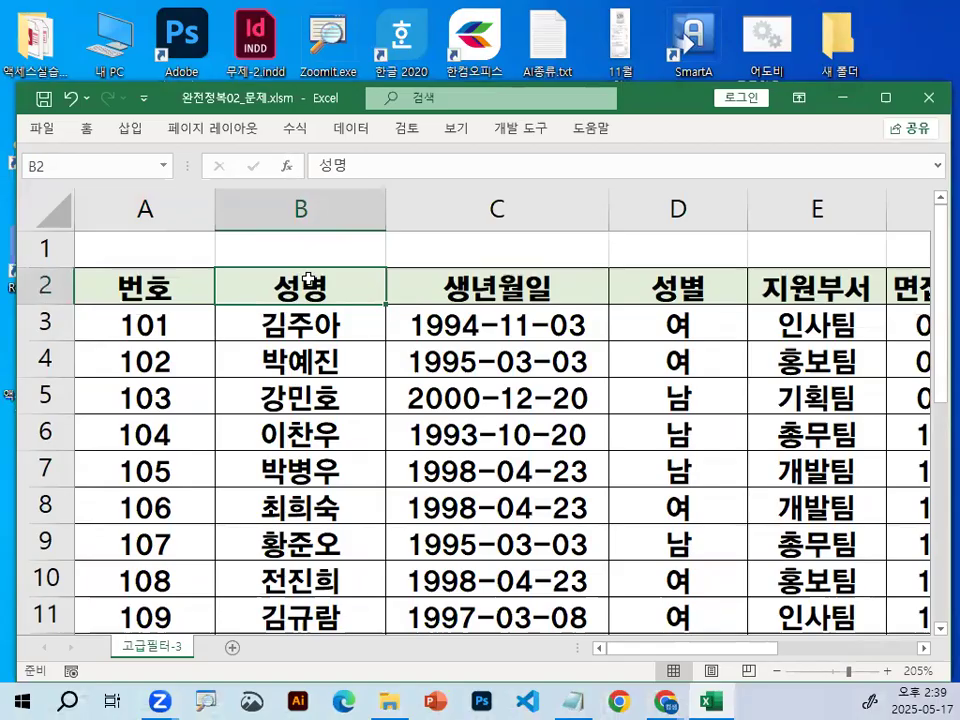
{"action": "left_click_drag", "start_coordinate": [398, 277], "coordinate": [479, 278]}
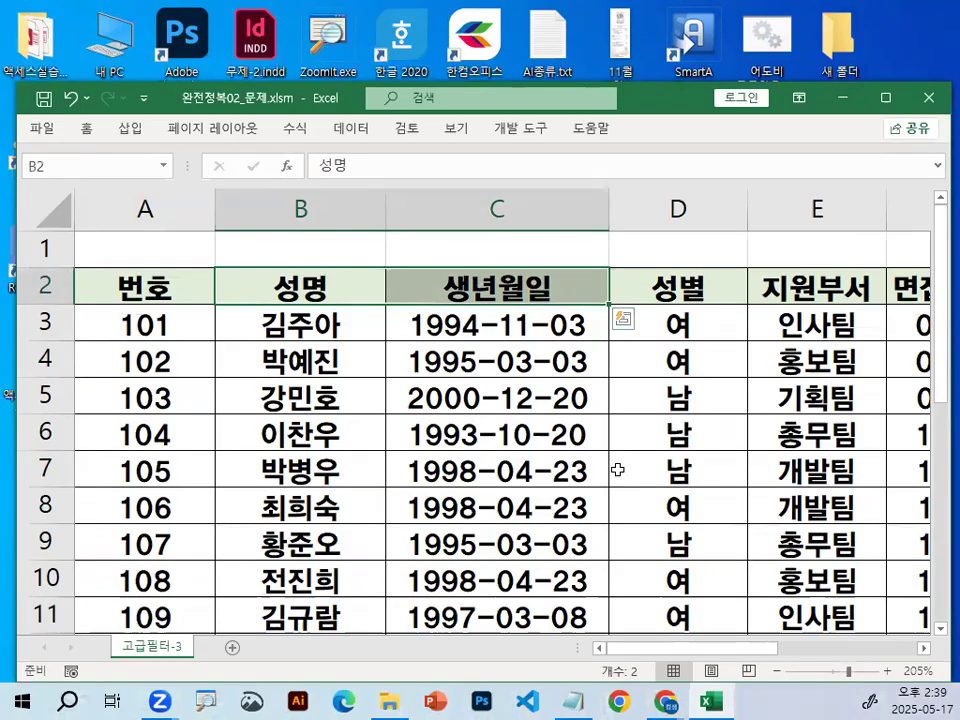
{"action": "left_click", "coordinate": [922, 648]}
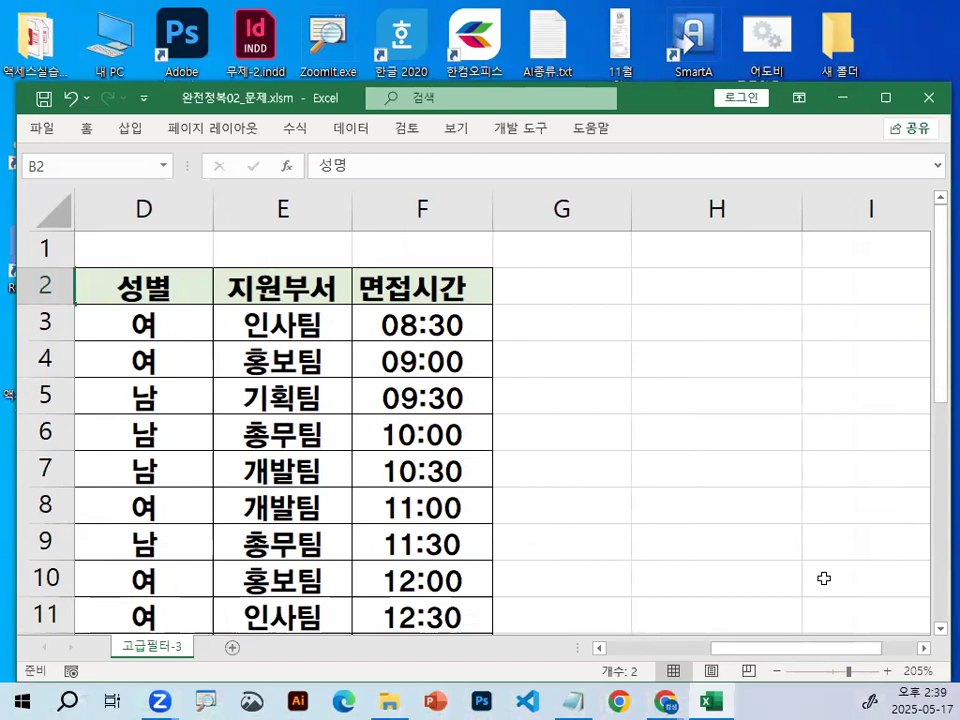
{"action": "left_click_drag", "start_coordinate": [318, 290], "coordinate": [379, 288]}
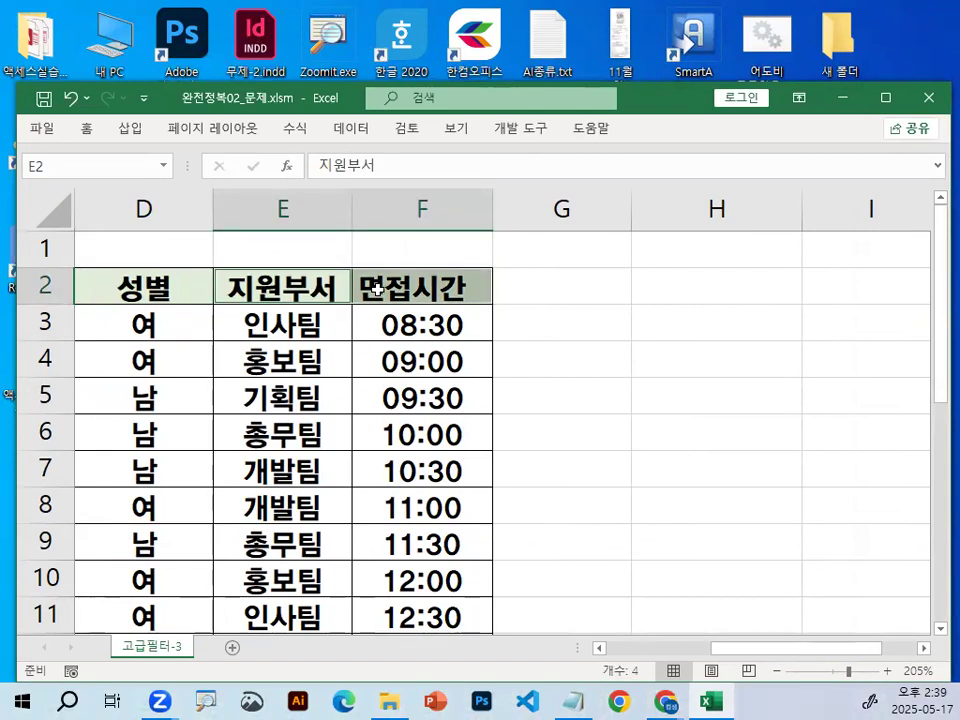
{"action": "key", "text": "ctrl+c"}
Paste the copied headers into row 26 starting at A26 and underline them with the screen pen.
{"action": "left_click_drag", "start_coordinate": [876, 648], "coordinate": [379, 651]}
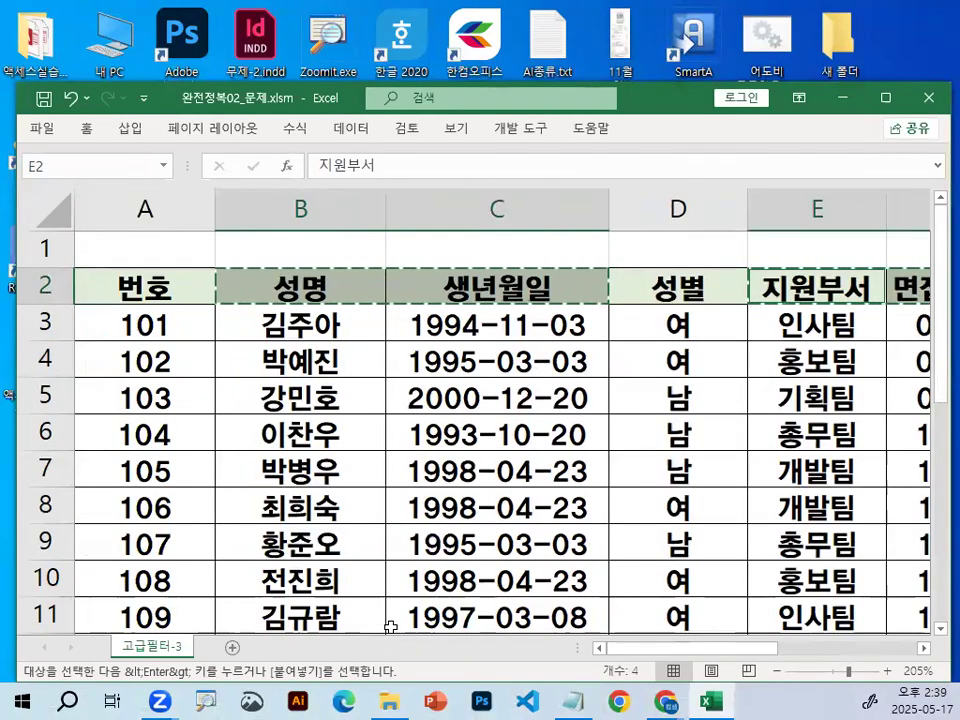
{"action": "scroll", "coordinate": [390, 627], "scroll_direction": "down", "scroll_amount": 5}
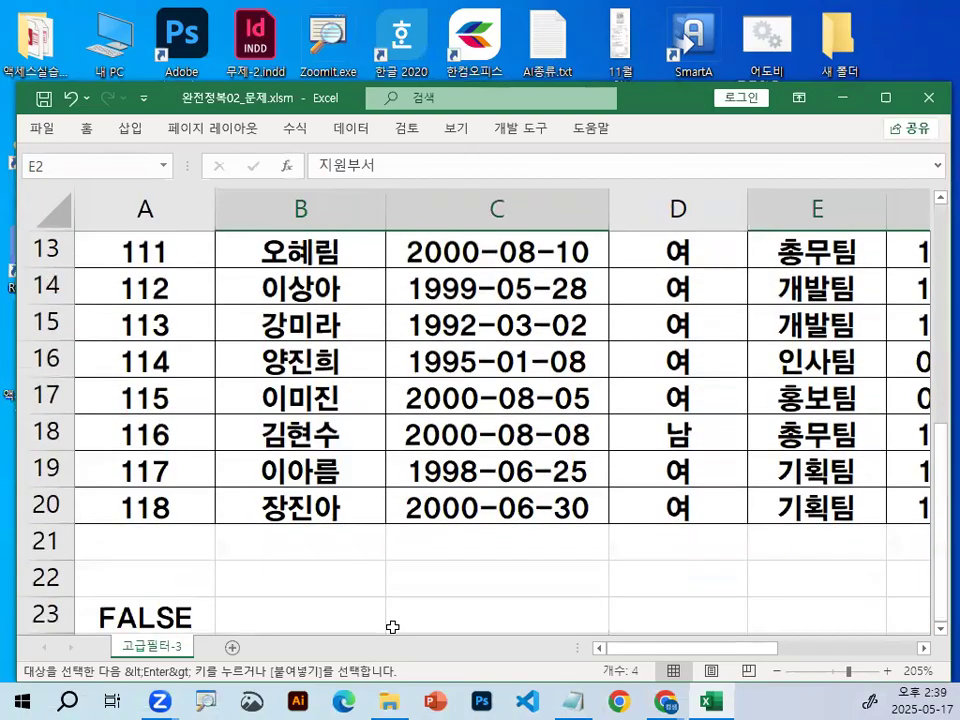
{"action": "scroll", "coordinate": [190, 575], "scroll_direction": "down", "scroll_amount": 1}
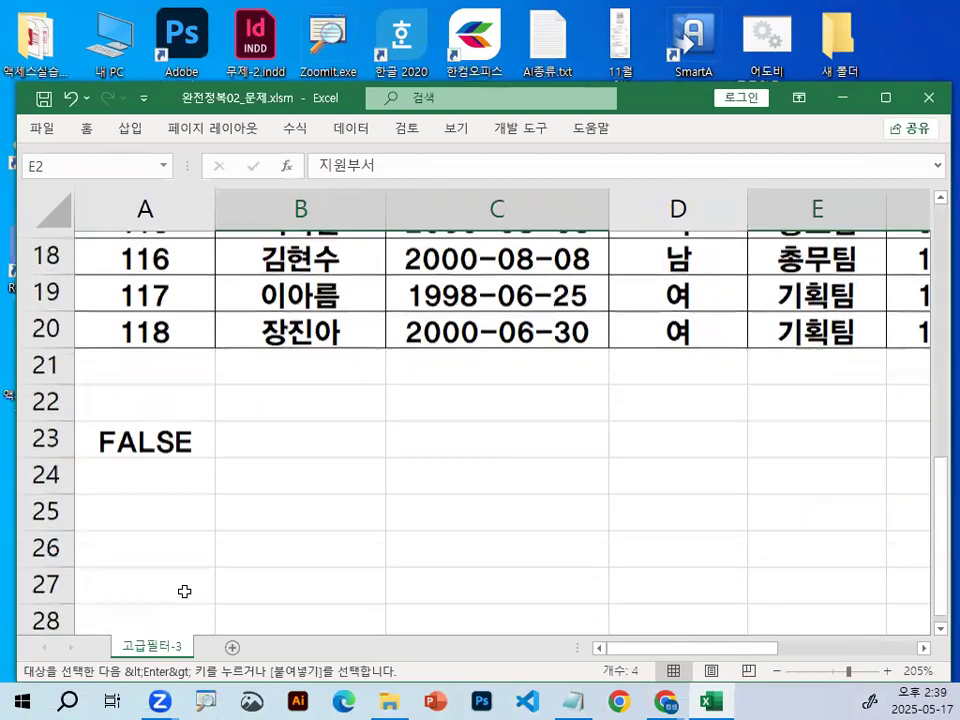
{"action": "left_click", "coordinate": [164, 503]}
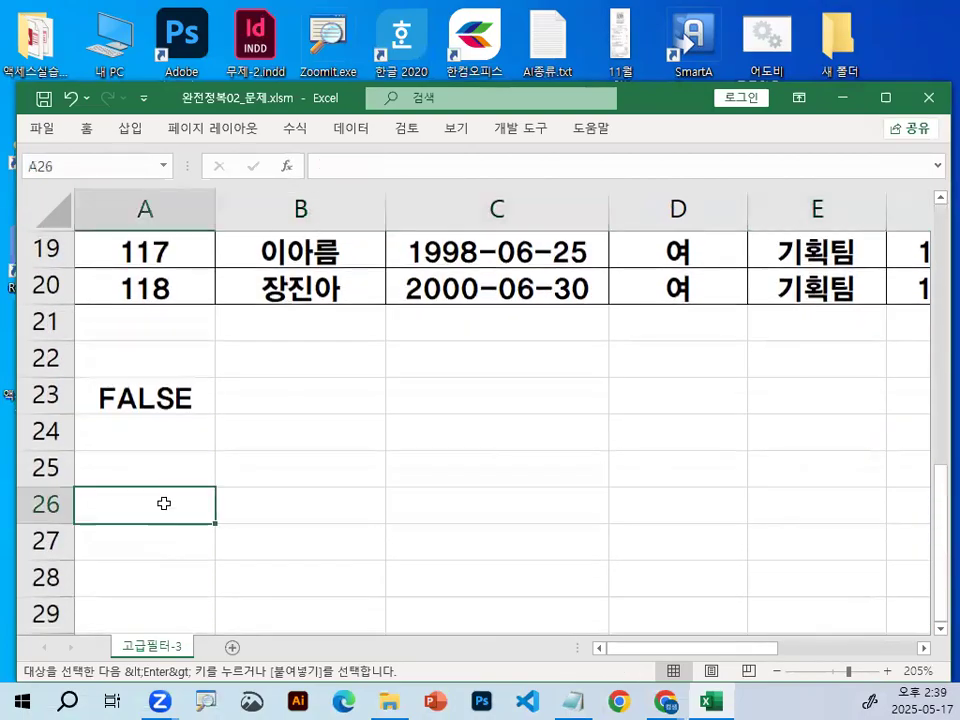
{"action": "key", "text": "Return"}
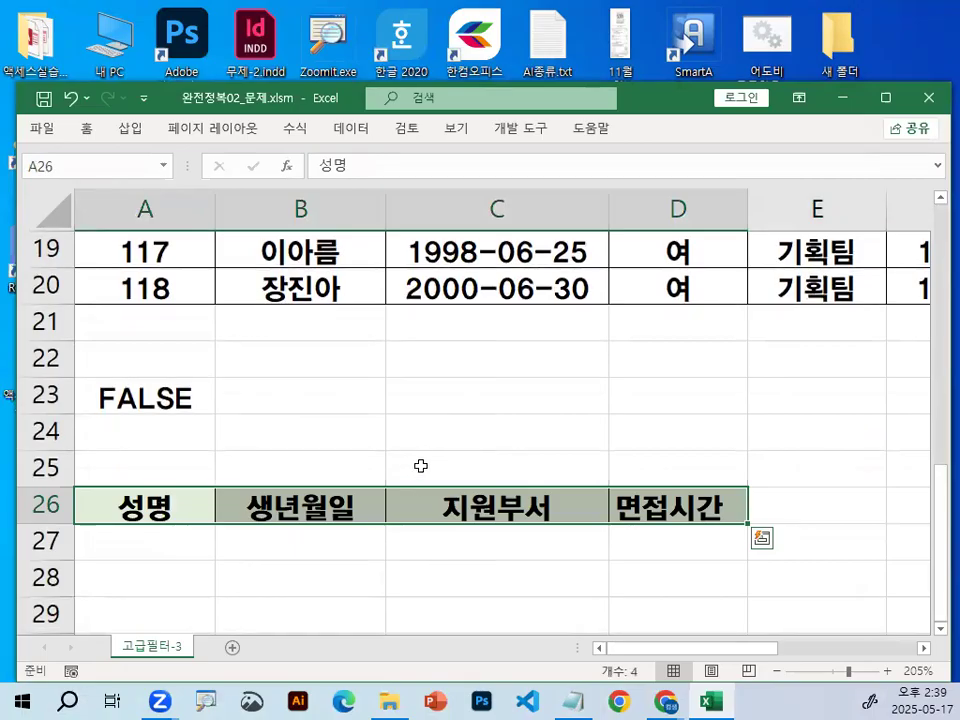
{"action": "key", "text": "ctrl+2"}
{"action": "left_click_drag", "start_coordinate": [68, 522], "coordinate": [720, 522]}
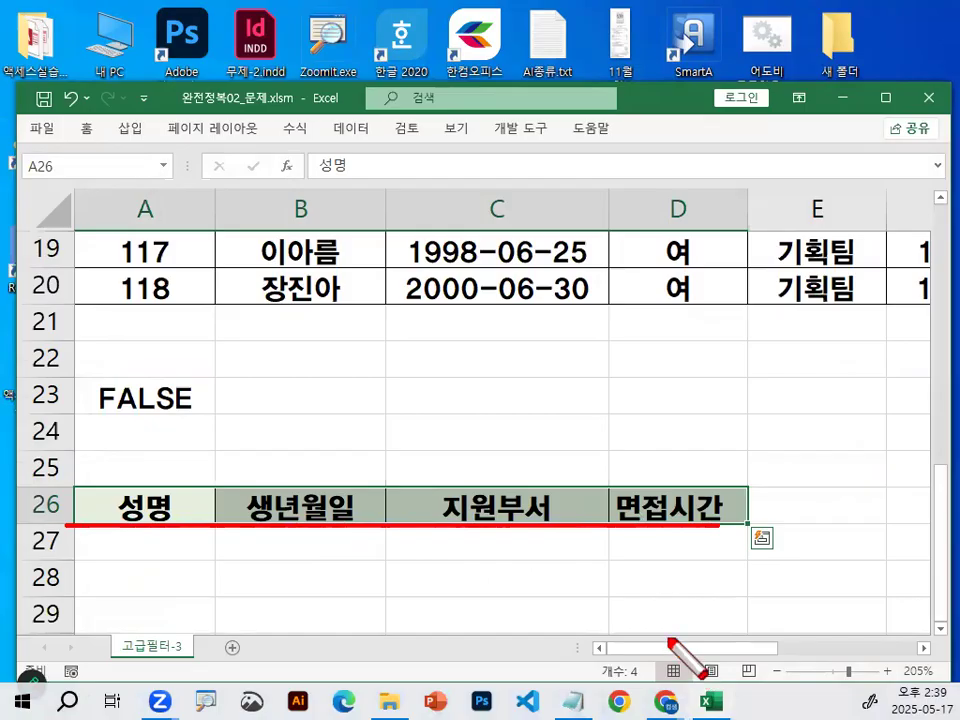
{"action": "key", "text": "Escape"}
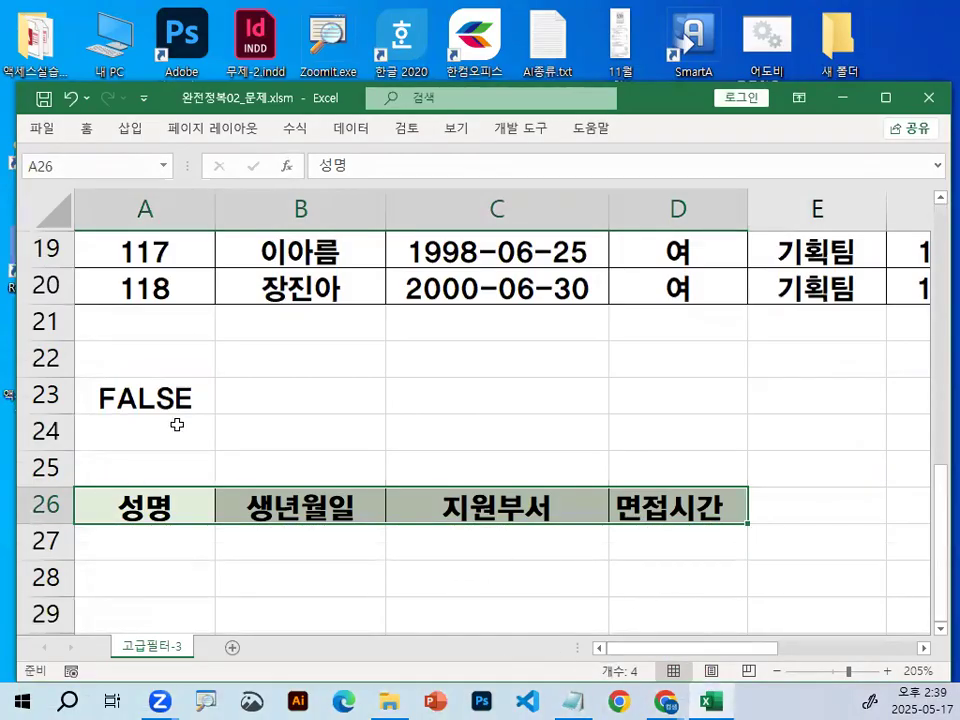
Move the condition formula from A23 to A24 and enter 조건 as a heading in A23.
{"action": "left_click", "coordinate": [141, 353]}
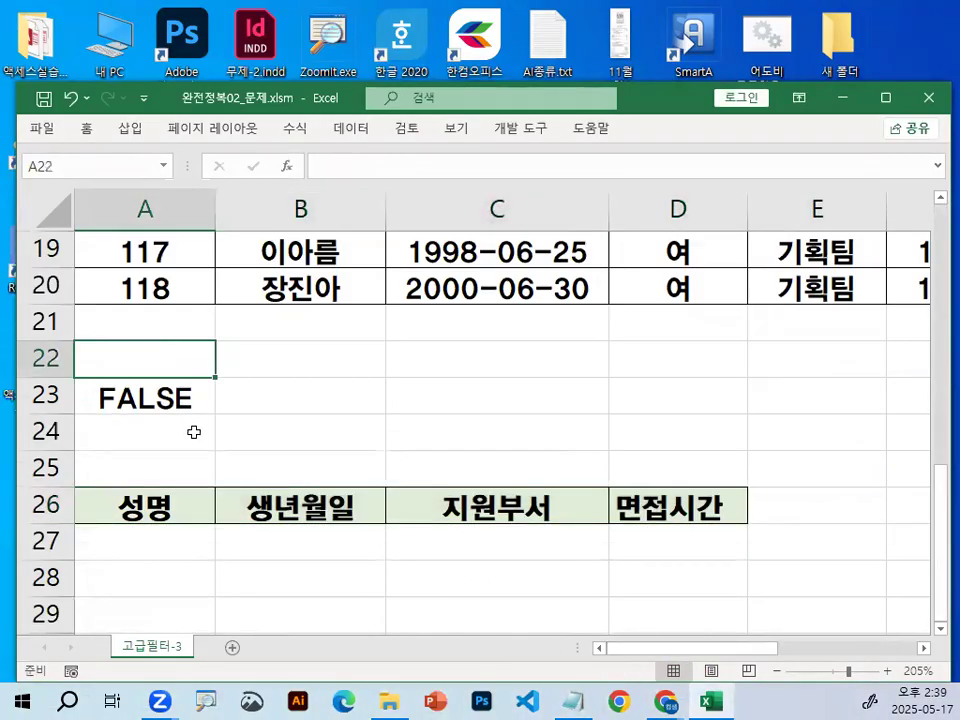
{"action": "left_click", "coordinate": [171, 394]}
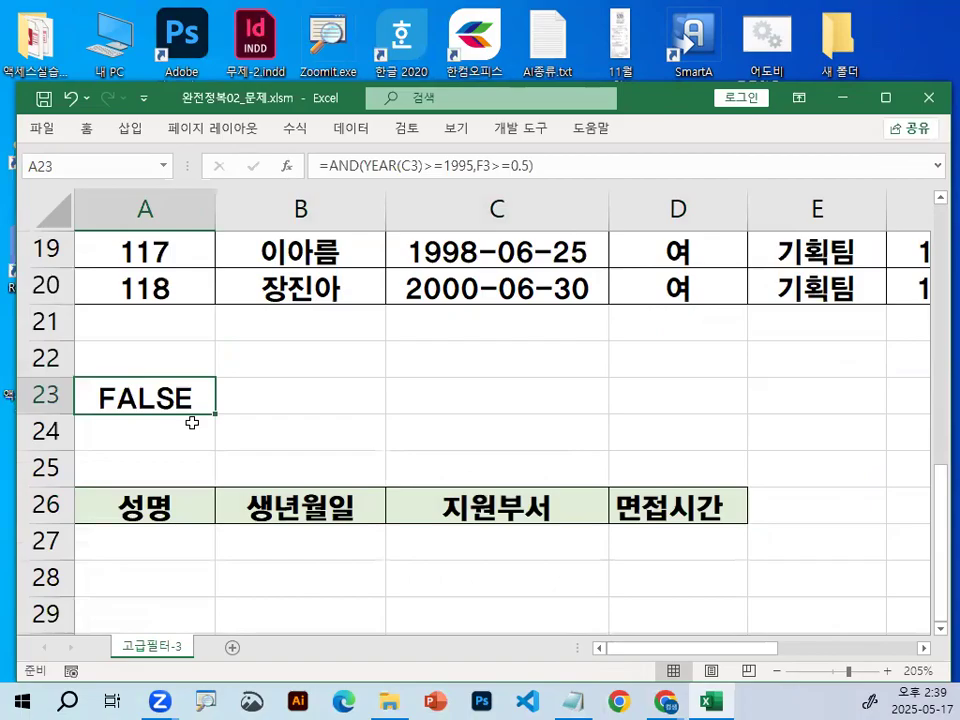
{"action": "left_click_drag", "start_coordinate": [182, 418], "coordinate": [186, 450]}
{"action": "type", "text": "WHRJS"}
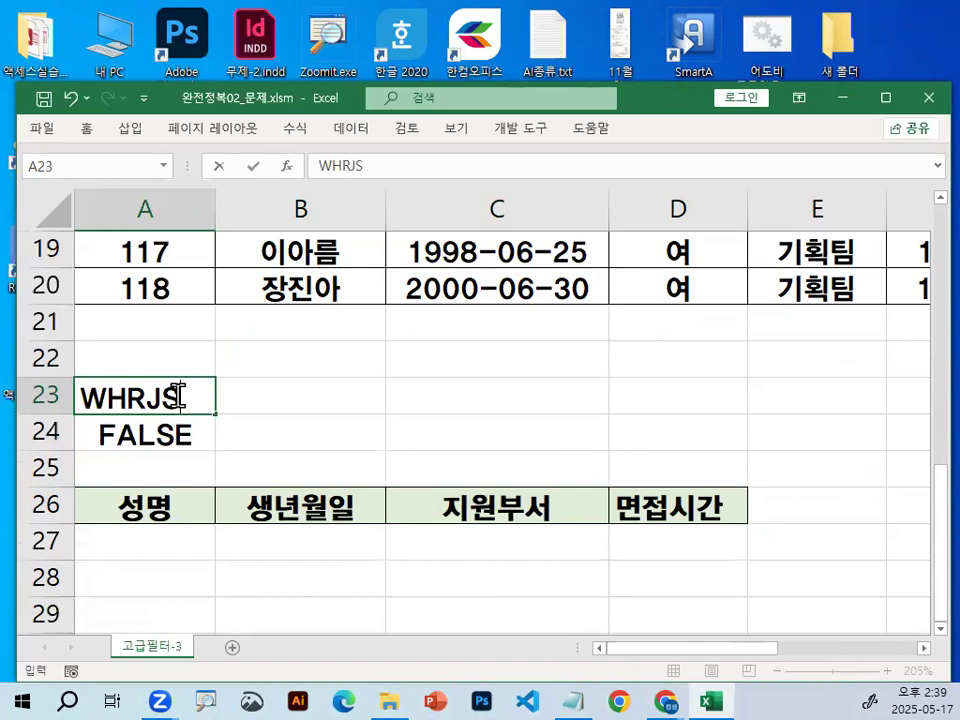
{"action": "key", "text": "BackSpace"}
{"action": "key", "text": "BackSpace"}
{"action": "key", "text": "BackSpace"}
{"action": "key", "text": "BackSpace"}
{"action": "key", "text": "BackSpace"}
{"action": "type", "text": "ㅗ"}
{"action": "key", "text": "BackSpace"}
{"action": "type", "text": "ㅈㅎㄱ"}
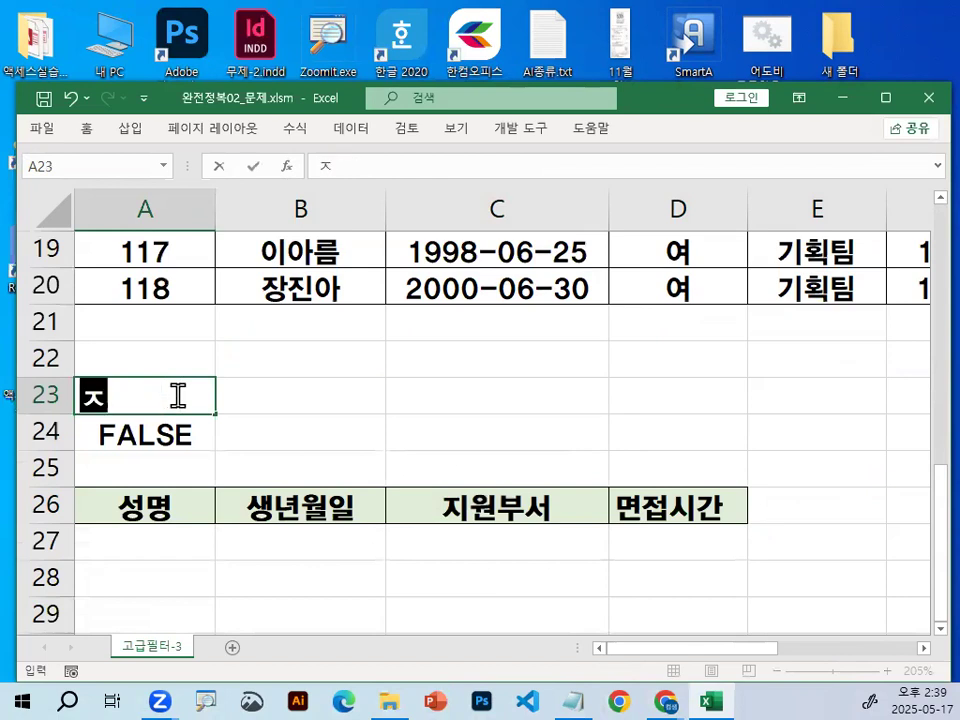
{"action": "key", "text": "BackSpace"}
{"action": "key", "text": "BackSpace"}
{"action": "key", "text": "BackSpace"}
{"action": "type", "text": "조건"}
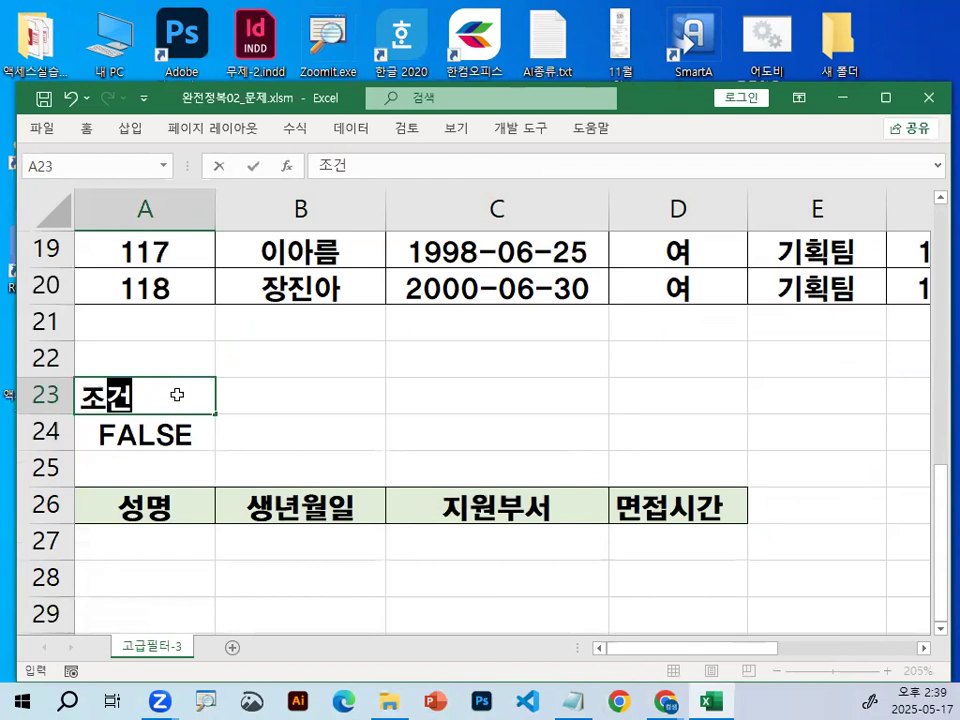
{"action": "key", "text": "Return"}
Circle the formula cell A24 and the 조건 heading above it with the screen pen, zooming in on them.
{"action": "key", "text": "ctrl+2"}
{"action": "left_click_drag", "start_coordinate": [184, 452], "coordinate": [195, 436]}
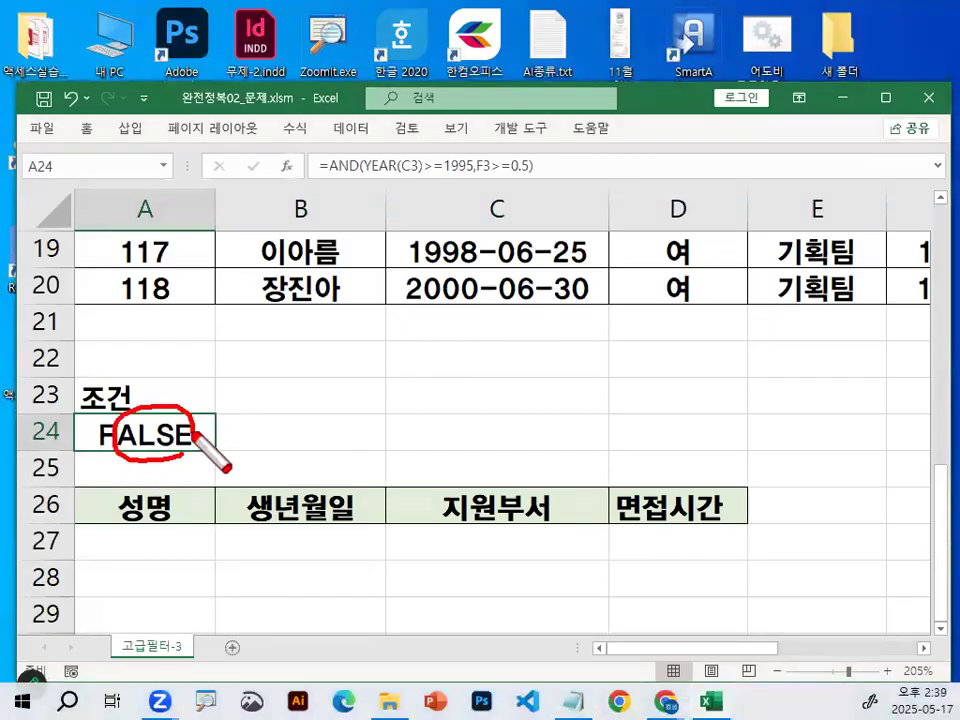
{"action": "key", "text": "Escape"}
{"action": "key", "text": "ctrl+1"}
{"action": "mouse_move", "coordinate": [275, 400]}
{"action": "left_mouse_down"}
{"action": "mouse_move", "coordinate": [230, 434]}
{"action": "mouse_move", "coordinate": [238, 384]}
{"action": "left_mouse_up"}
{"action": "left_click_drag", "start_coordinate": [267, 432], "coordinate": [213, 408]}
{"action": "left_click_drag", "start_coordinate": [210, 330], "coordinate": [150, 400]}
{"action": "left_click_drag", "start_coordinate": [300, 440], "coordinate": [230, 440]}
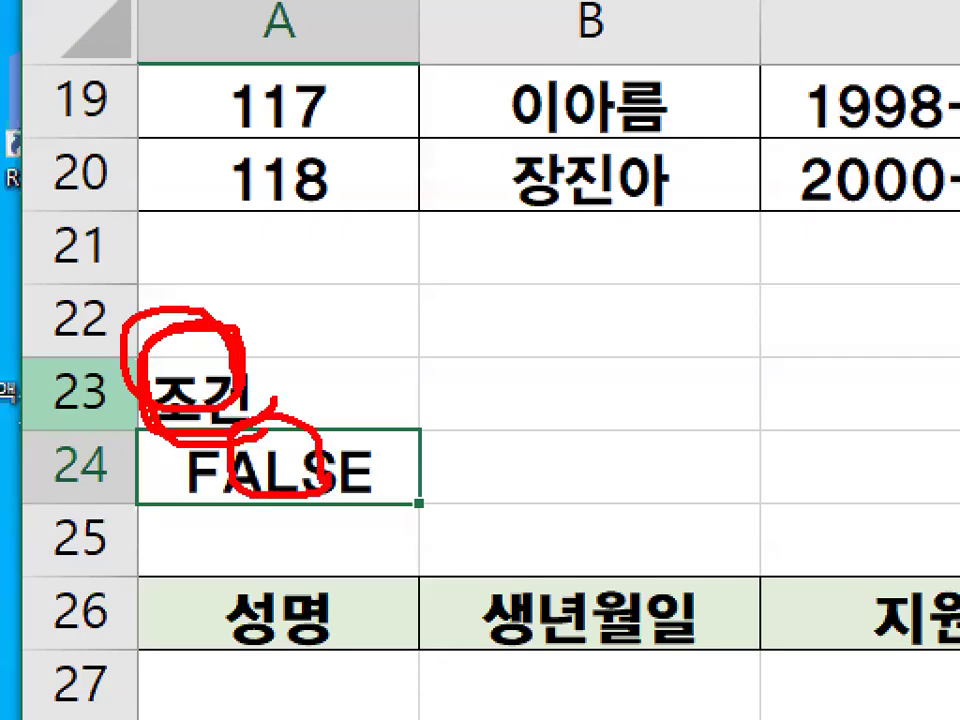
{"action": "key", "text": "Escape"}
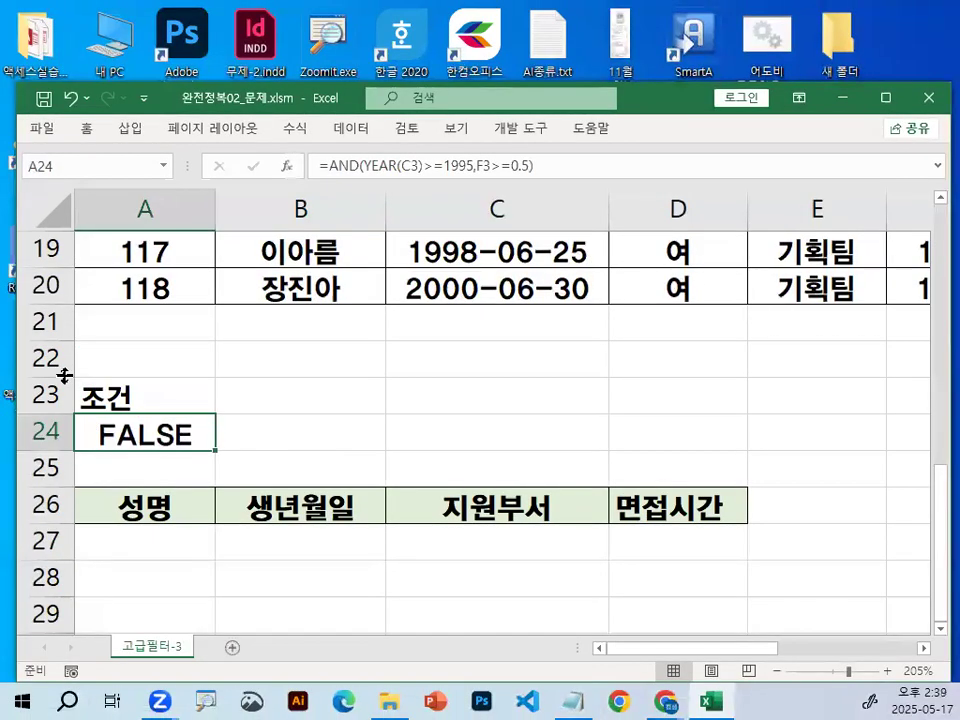
{"action": "key", "text": "ctrl+1"}
{"action": "key", "text": "Escape"}
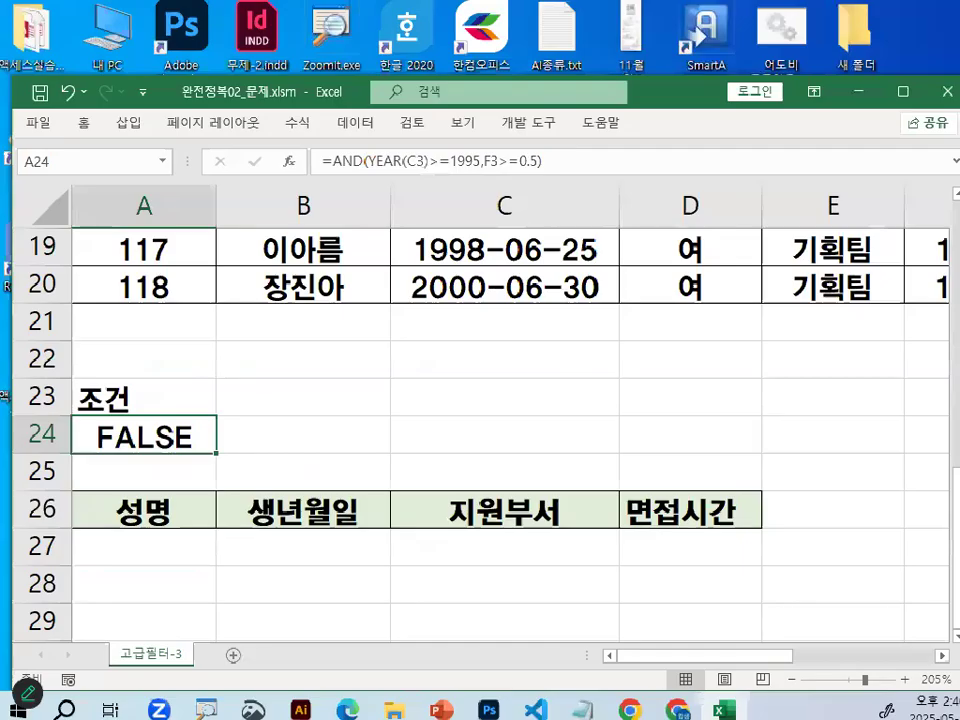
Delete the 조건 heading from A23 and move the condition formula from A24 back to A23.
{"action": "left_click", "coordinate": [190, 407]}
{"action": "left_click", "coordinate": [173, 431]}
{"action": "left_click", "coordinate": [132, 398]}
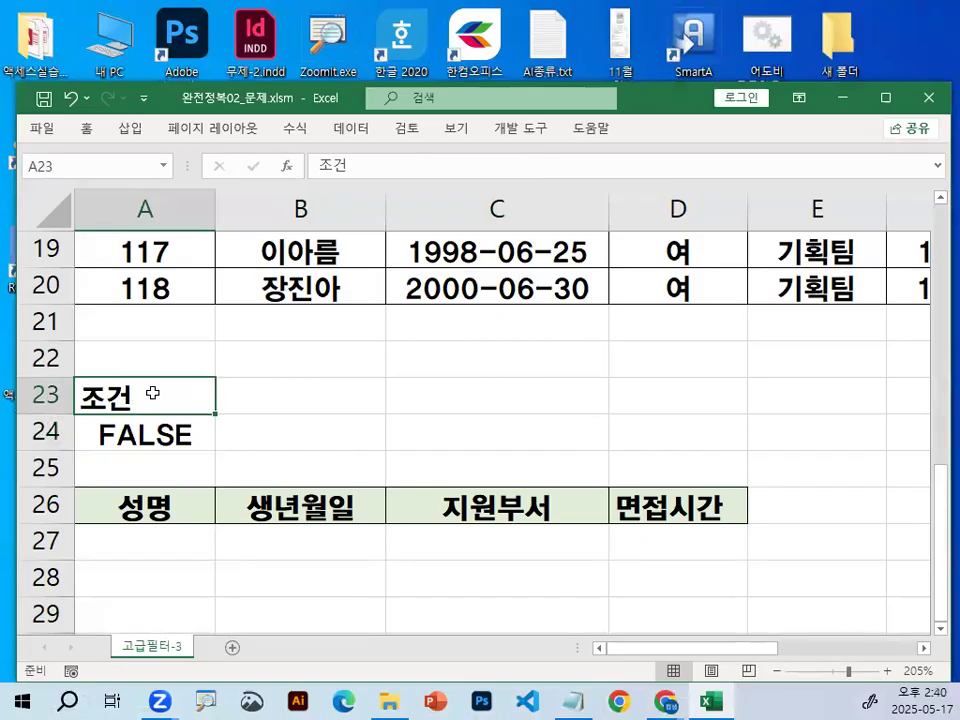
{"action": "key", "text": "Delete"}
{"action": "left_click", "coordinate": [154, 429]}
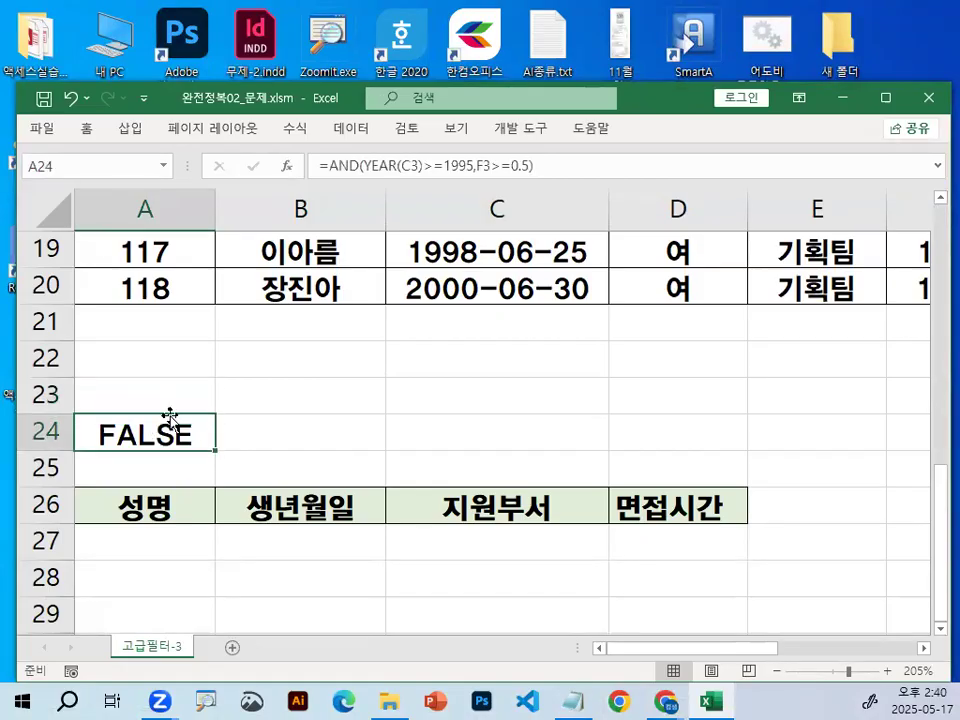
{"action": "left_click_drag", "start_coordinate": [172, 410], "coordinate": [150, 395]}
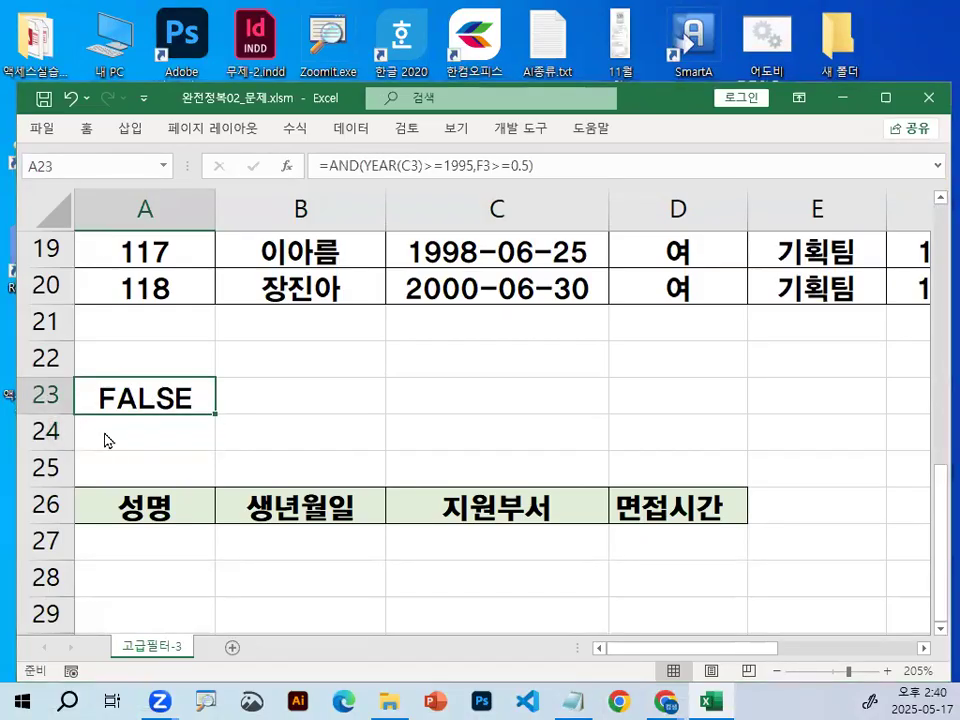
Zoom in and mark the formula cell A23, the area below it and the blank cells beside it with the screen pen.
{"action": "left_click_drag", "start_coordinate": [158, 448], "coordinate": [246, 478]}
{"action": "left_click_drag", "start_coordinate": [208, 340], "coordinate": [268, 312]}
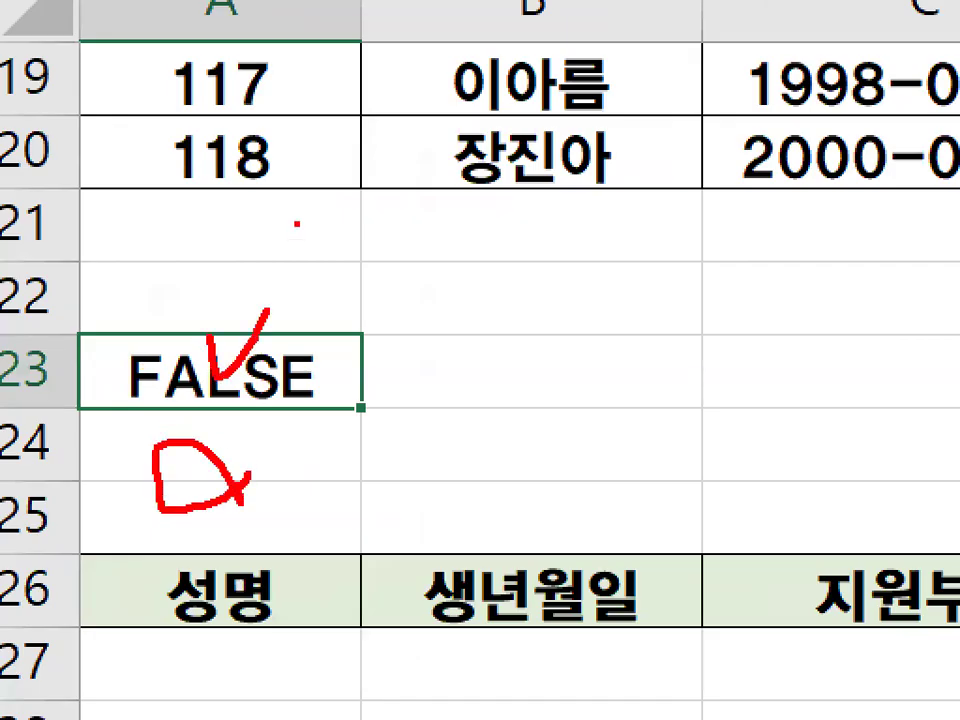
{"action": "key", "text": "Escape"}
{"action": "key", "text": "ctrl+1"}
{"action": "left_click", "coordinate": [220, 406]}
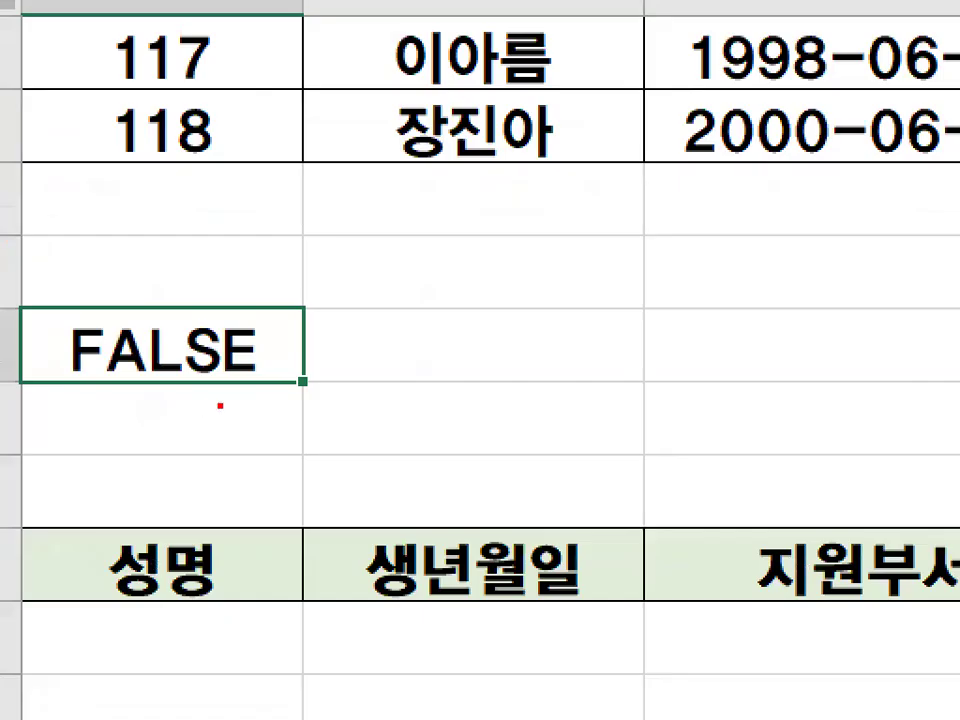
{"action": "left_click_drag", "start_coordinate": [240, 395], "coordinate": [224, 362]}
{"action": "left_click_drag", "start_coordinate": [441, 298], "coordinate": [690, 325]}
{"action": "left_click_drag", "start_coordinate": [569, 173], "coordinate": [542, 456]}
{"action": "left_click_drag", "start_coordinate": [481, 266], "coordinate": [626, 265]}
{"action": "left_click_drag", "start_coordinate": [658, 301], "coordinate": [626, 357]}
{"action": "left_click_drag", "start_coordinate": [480, 291], "coordinate": [481, 372]}
{"action": "mouse_move", "coordinate": [515, 449]}
{"action": "left_mouse_down"}
{"action": "mouse_move", "coordinate": [551, 501]}
{"action": "mouse_move", "coordinate": [635, 393]}
{"action": "left_mouse_up"}
{"action": "key", "text": "Escape"}
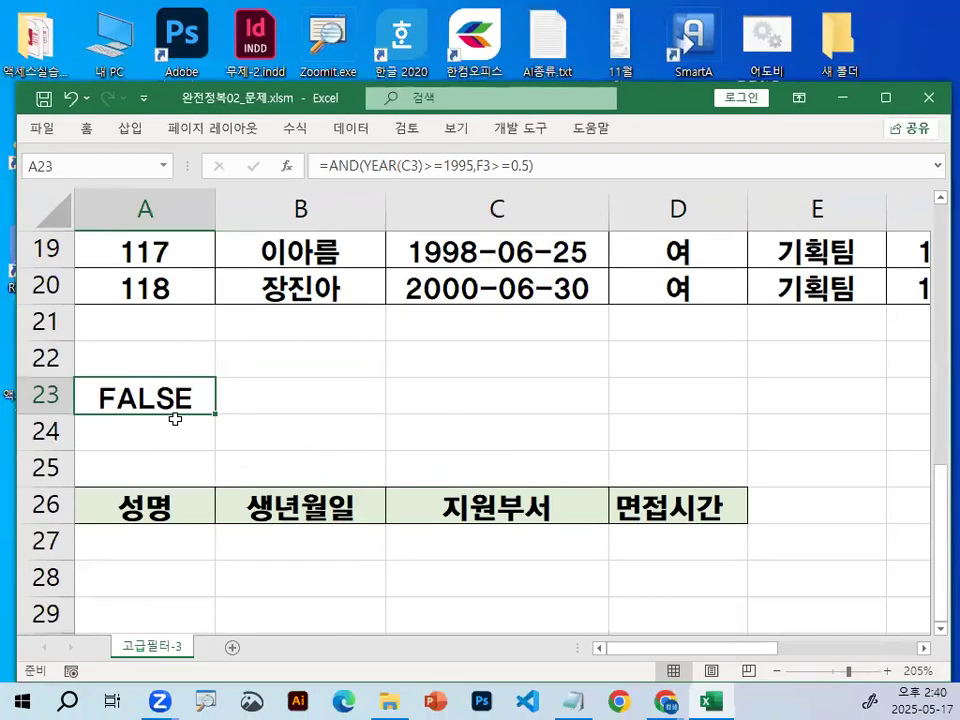
Place the condition formula in A24 under a 조건 heading typed in A23, and mark the formula with the screen pen.
{"action": "left_click_drag", "start_coordinate": [183, 418], "coordinate": [182, 438]}
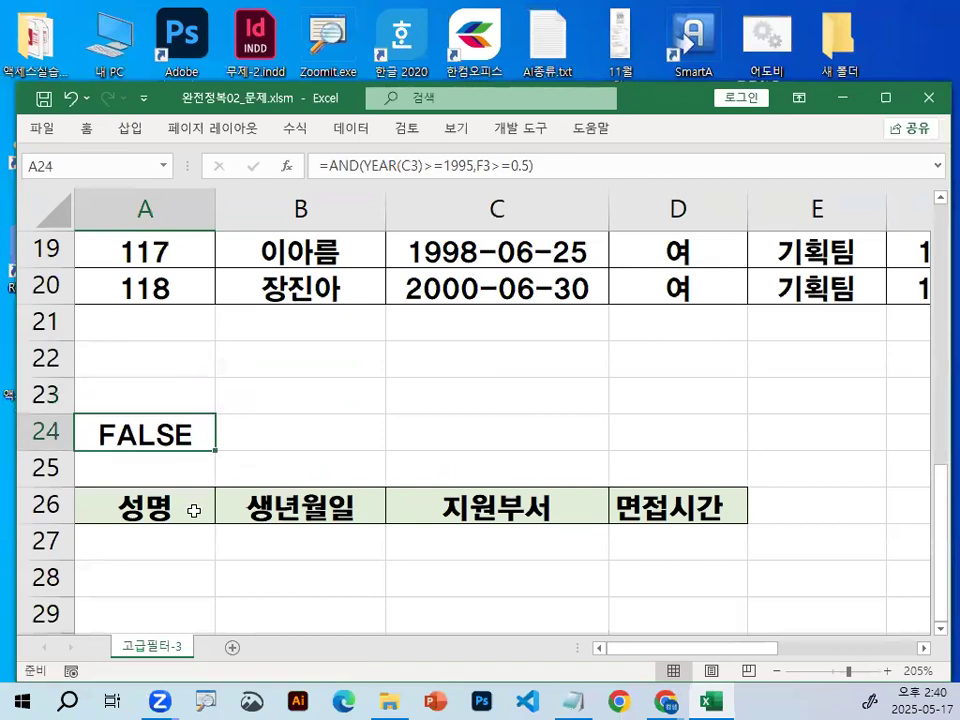
{"action": "left_click", "coordinate": [143, 383]}
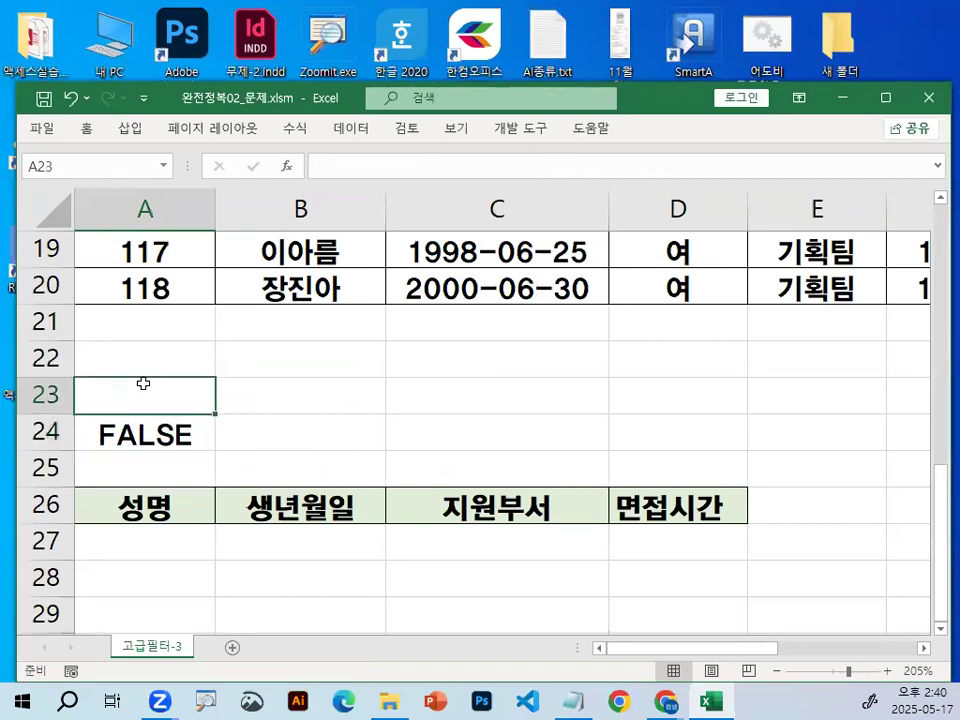
{"action": "type", "text": "조건"}
{"action": "key", "text": "Return"}
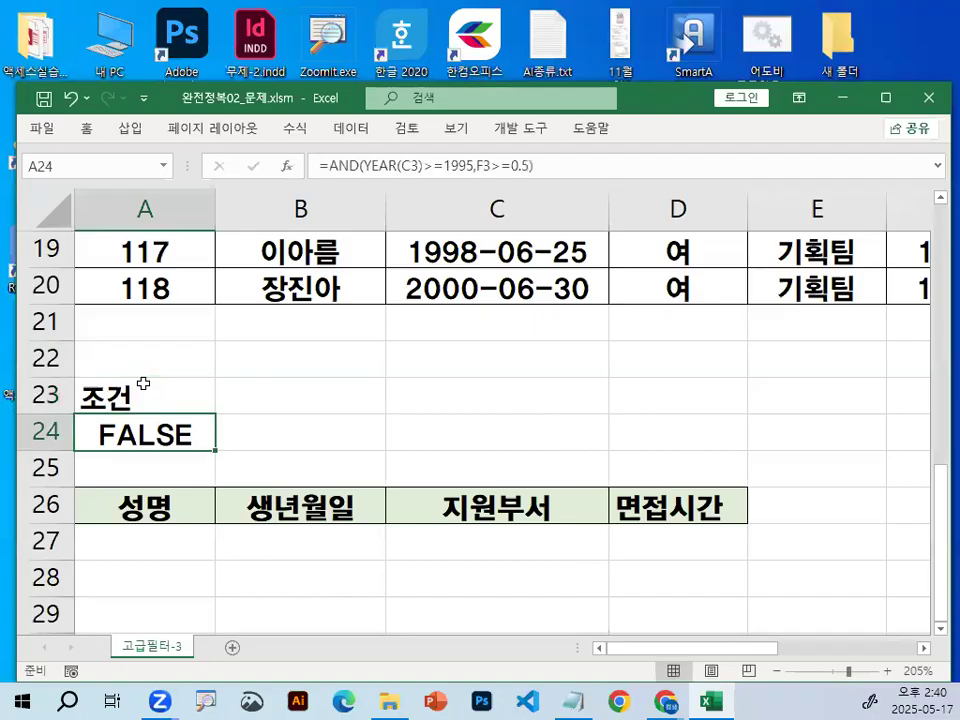
{"action": "key", "text": "ctrl+2"}
{"action": "mouse_move", "coordinate": [214, 440]}
{"action": "left_mouse_down"}
{"action": "mouse_move", "coordinate": [185, 455]}
{"action": "mouse_move", "coordinate": [222, 436]}
{"action": "left_mouse_up"}
{"action": "key", "text": "Escape"}
Highlight the output headers in A26:D26, and mark the area at and below them with the screen pen.
{"action": "left_click_drag", "start_coordinate": [210, 515], "coordinate": [628, 508]}
{"action": "left_click", "coordinate": [133, 507]}
{"action": "left_click_drag", "start_coordinate": [175, 508], "coordinate": [679, 512]}
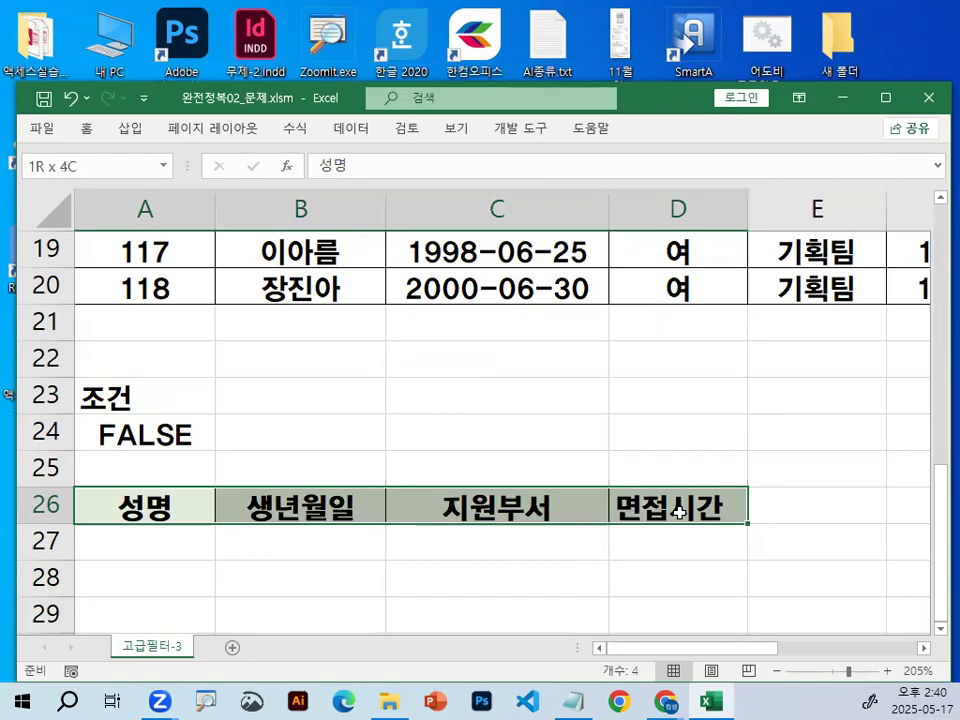
{"action": "left_click", "coordinate": [664, 437]}
{"action": "key", "text": "ctrl+1"}
{"action": "mouse_move", "coordinate": [754, 520]}
{"action": "left_mouse_down"}
{"action": "mouse_move", "coordinate": [754, 560]}
{"action": "mouse_move", "coordinate": [591, 718]}
{"action": "left_mouse_up"}
{"action": "key", "text": "Escape"}
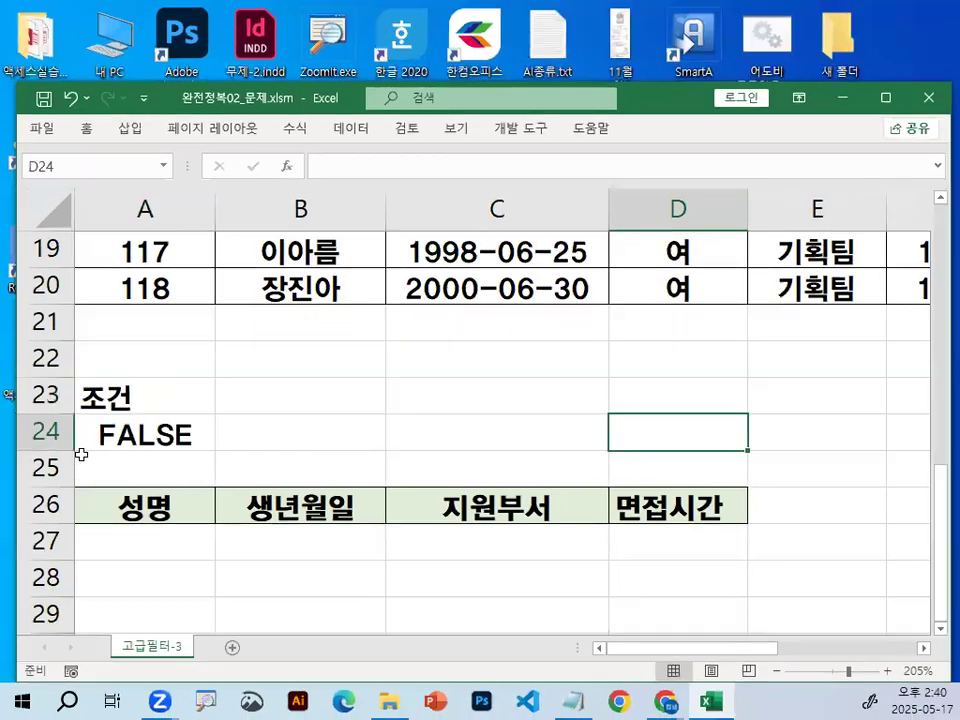
Select cell B7 inside the data list, mark the 데이터 heading with the screen pen, and show the data commands.
{"action": "scroll", "coordinate": [405, 445], "scroll_direction": "up", "scroll_amount": 5}
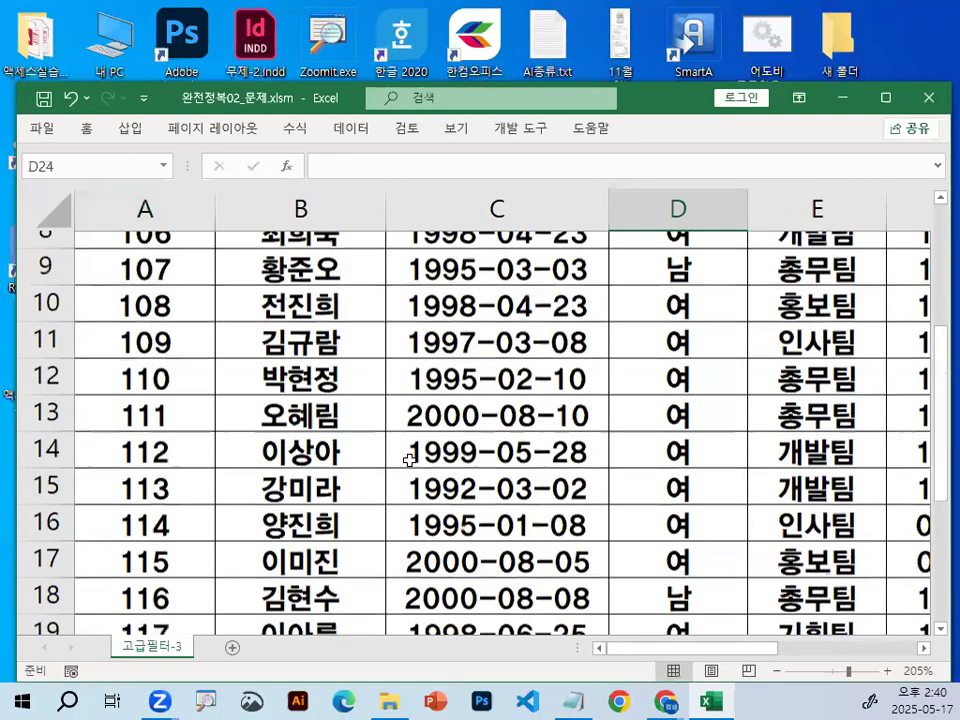
{"action": "left_click", "coordinate": [366, 353]}
{"action": "key", "text": "ctrl+1"}
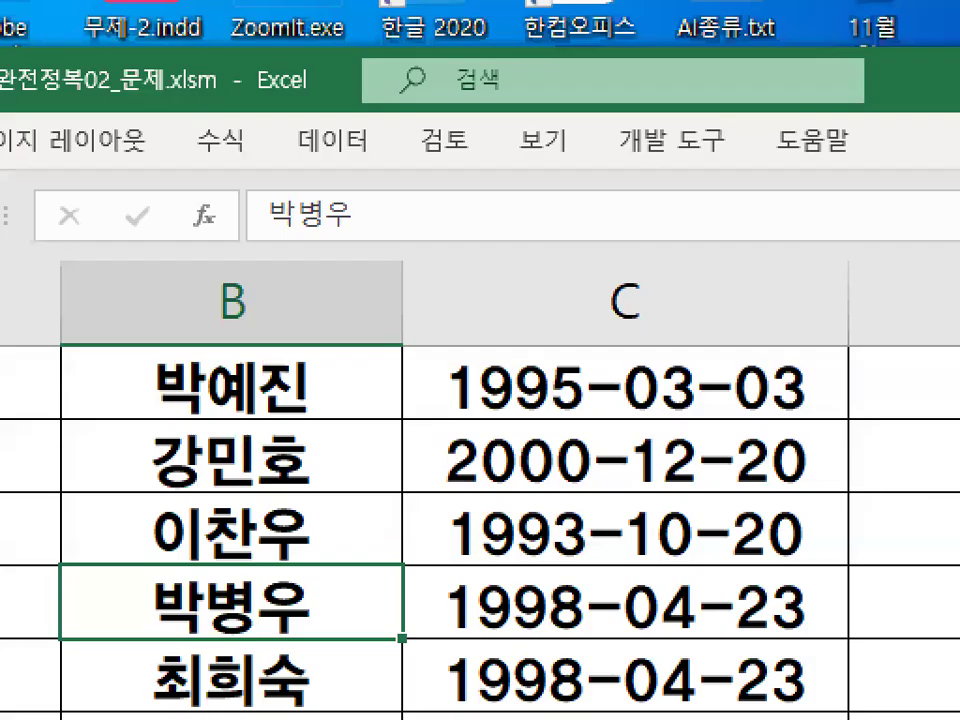
{"action": "left_click_drag", "start_coordinate": [395, 148], "coordinate": [396, 133]}
{"action": "key", "text": "Escape"}
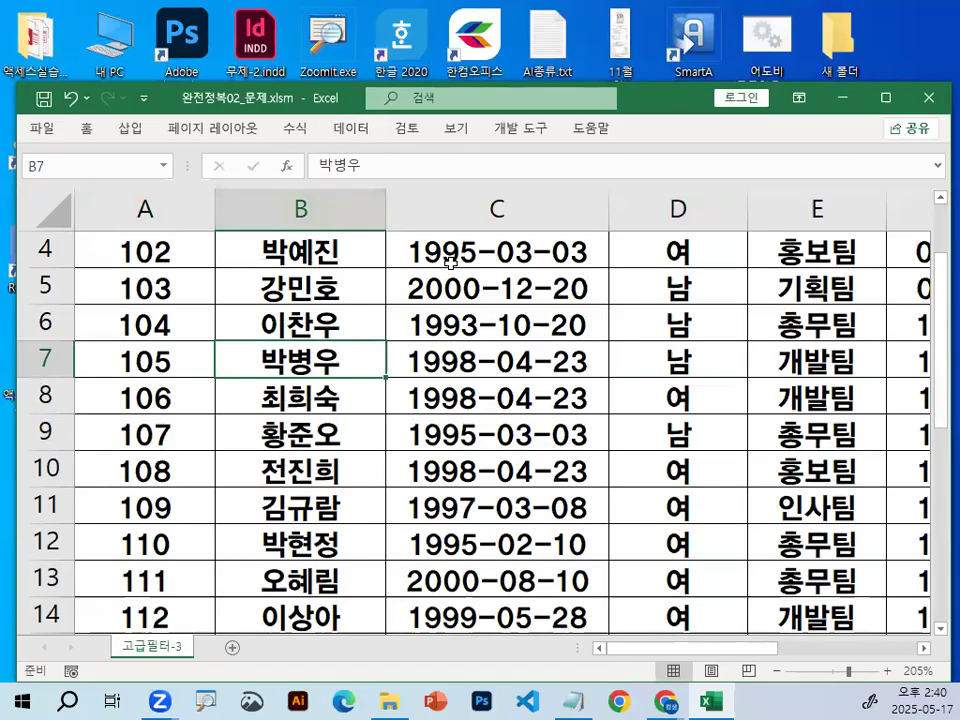
{"action": "key", "text": "ctrl+F1"}
{"action": "left_click", "coordinate": [357, 131]}
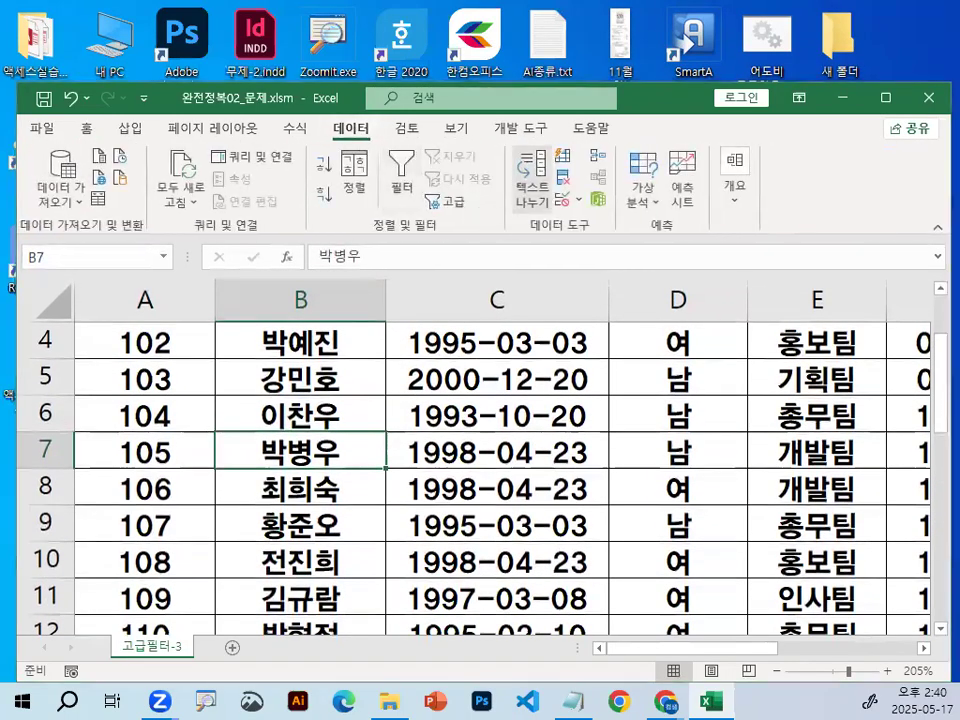
Circle the 정렬 및 필터 group and its 고급 command with the screen pen, and start the advanced filter.
{"action": "key", "text": "ctrl+1"}
{"action": "mouse_move", "coordinate": [440, 292]}
{"action": "left_mouse_down"}
{"action": "mouse_move", "coordinate": [255, 265]}
{"action": "mouse_move", "coordinate": [425, 255]}
{"action": "left_mouse_up"}
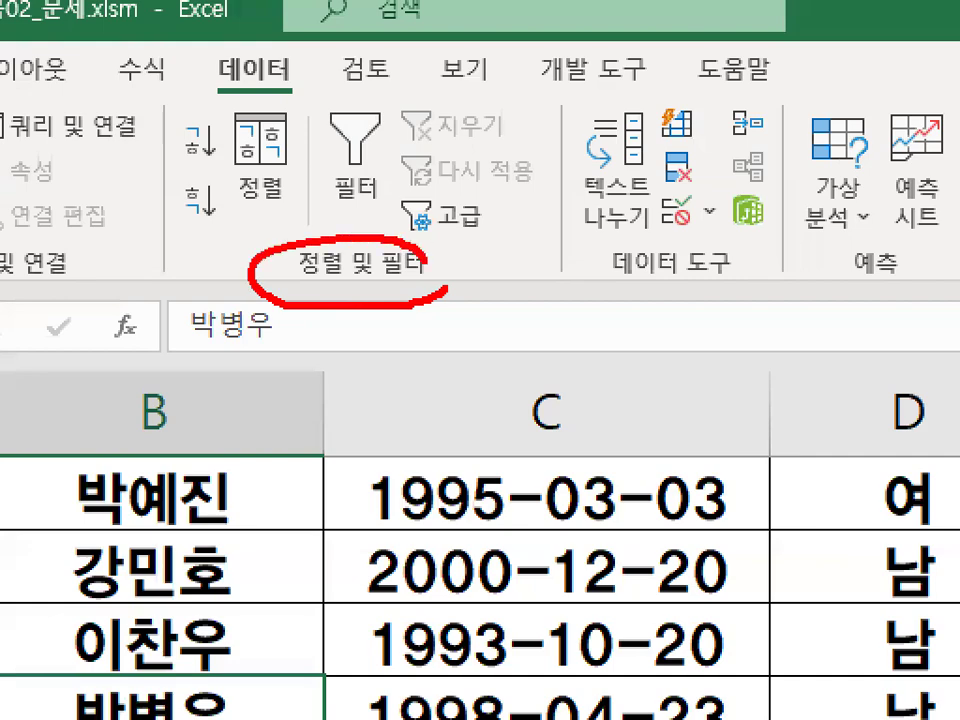
{"action": "left_click_drag", "start_coordinate": [524, 213], "coordinate": [514, 214]}
{"action": "key", "text": "Escape"}
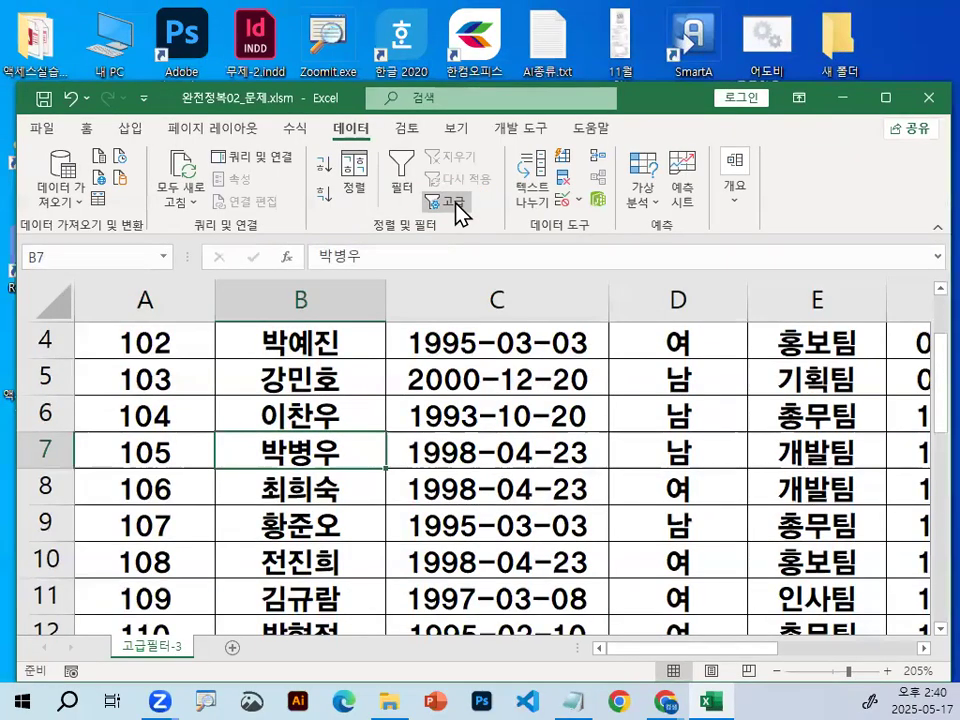
{"action": "left_click", "coordinate": [450, 203]}
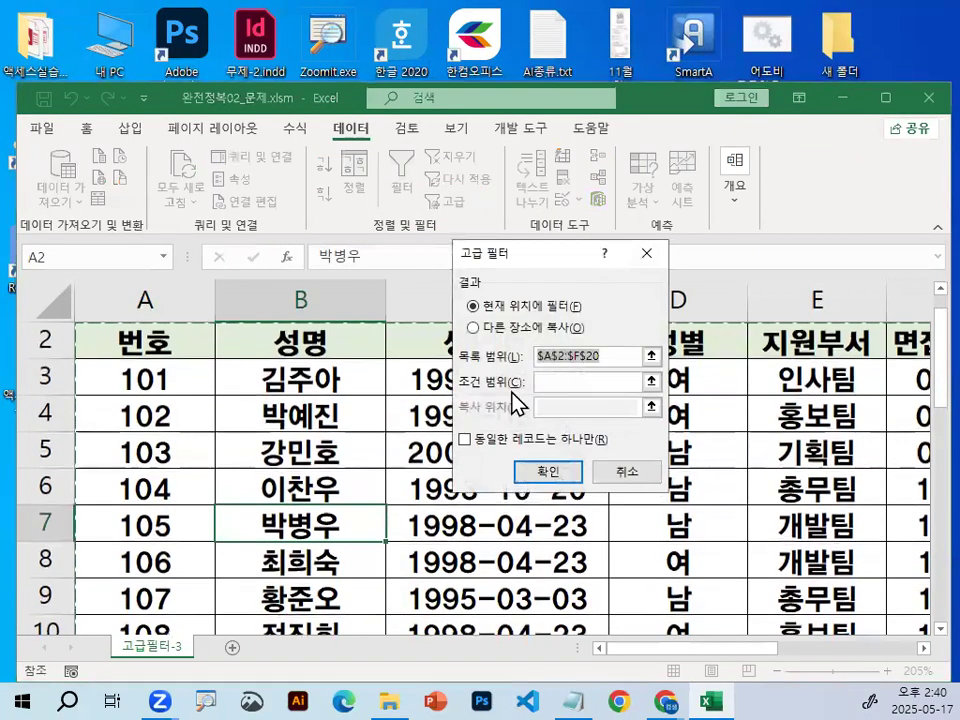
Set the advanced filter to copy its results to another location, and underline that option with the screen pen.
{"action": "key", "text": "ctrl+1"}
{"action": "left_click_drag", "start_coordinate": [664, 350], "coordinate": [672, 334]}
{"action": "key", "text": "Escape"}
{"action": "left_click", "coordinate": [519, 340]}
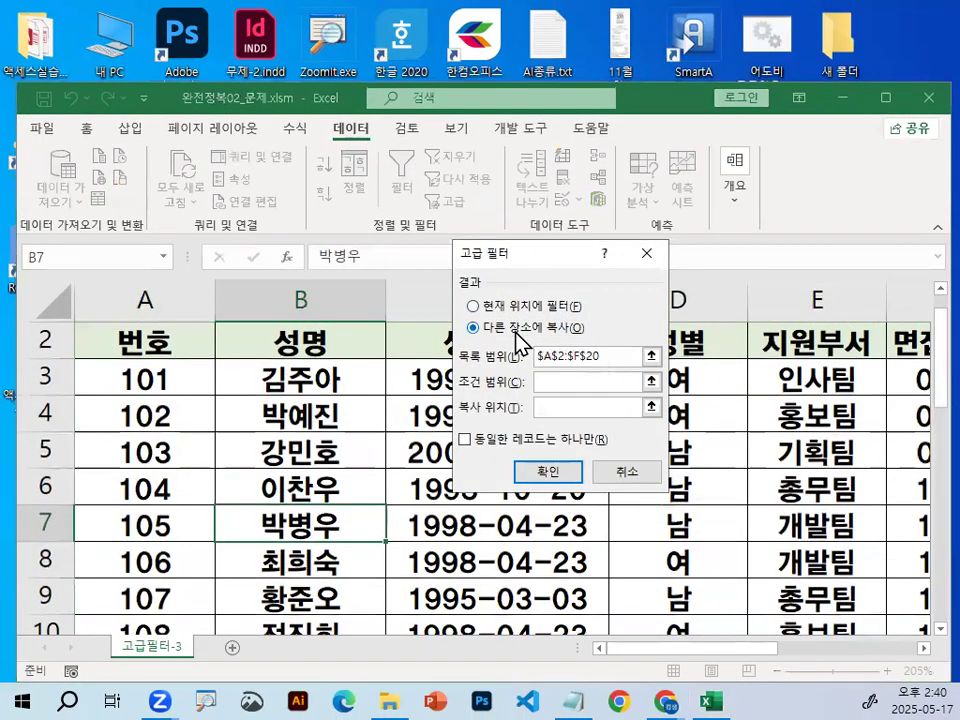
{"action": "key", "text": "ctrl+1"}
{"action": "left_click_drag", "start_coordinate": [470, 335], "coordinate": [550, 337]}
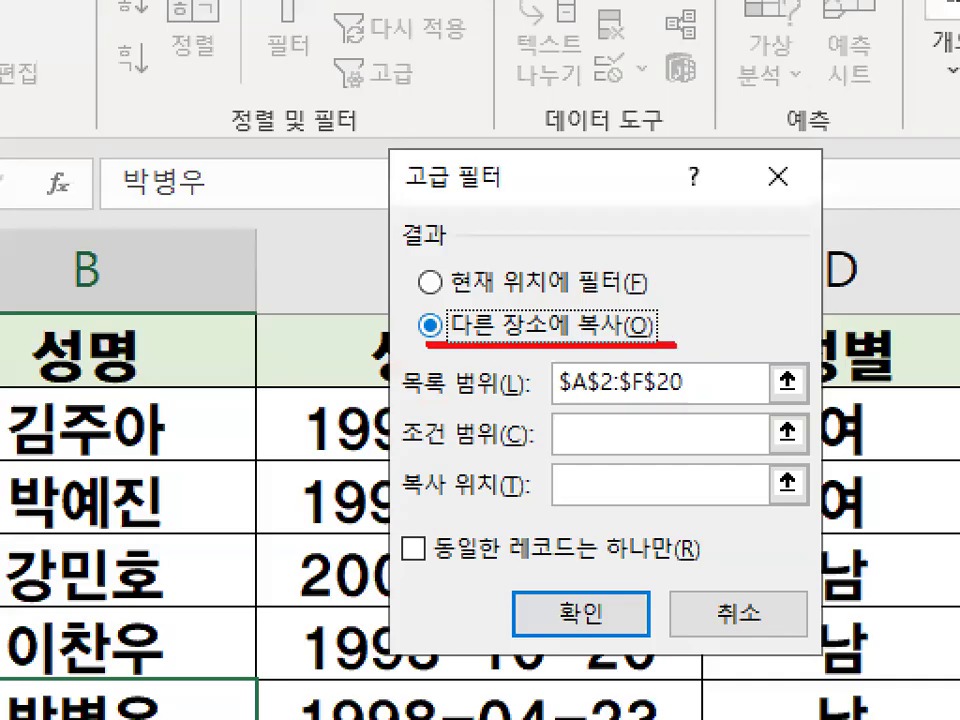
{"action": "key", "text": "Escape"}
Set the advanced filter's criteria range to A23:A24, marking the criteria range field with the screen pen.
{"action": "left_click", "coordinate": [569, 381]}
{"action": "key", "text": "ctrl+1"}
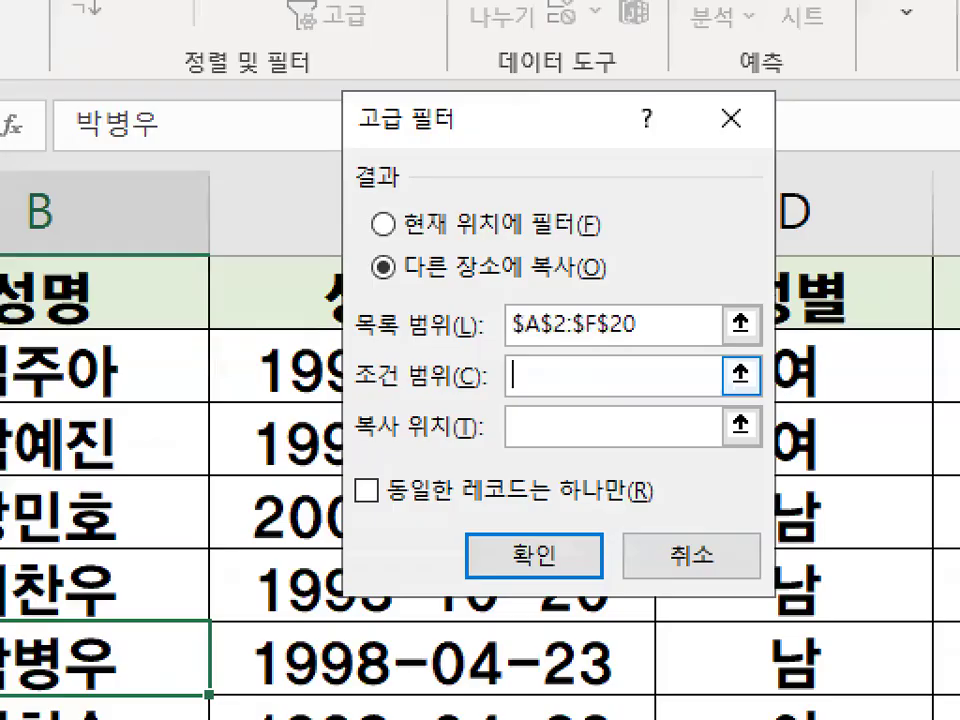
{"action": "left_click_drag", "start_coordinate": [568, 390], "coordinate": [566, 392]}
{"action": "key", "text": "Escape"}
{"action": "scroll", "coordinate": [163, 520], "scroll_direction": "down", "scroll_amount": 4}
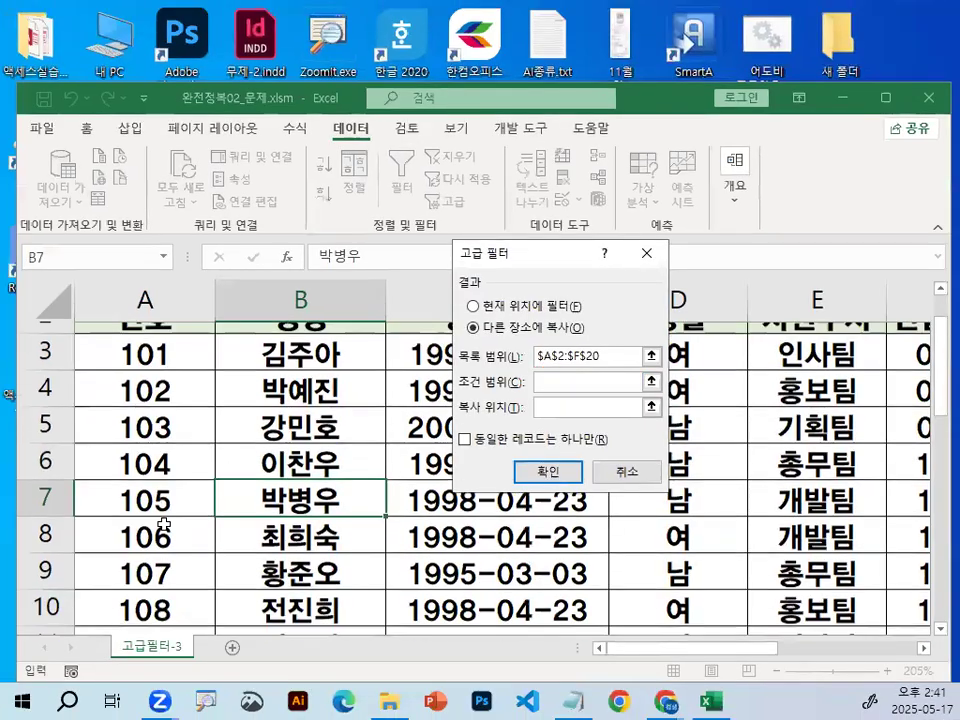
{"action": "scroll", "coordinate": [163, 524], "scroll_direction": "down", "scroll_amount": 2}
{"action": "left_click_drag", "start_coordinate": [167, 449], "coordinate": [167, 486]}
Set the advanced filter's copy-to range to the output headers in A26:D26.
{"action": "left_click", "coordinate": [578, 408]}
{"action": "mouse_move", "coordinate": [488, 383]}
{"action": "left_mouse_down"}
{"action": "mouse_move", "coordinate": [500, 400]}
{"action": "mouse_move", "coordinate": [648, 262]}
{"action": "left_mouse_up"}
{"action": "key", "text": "Escape"}
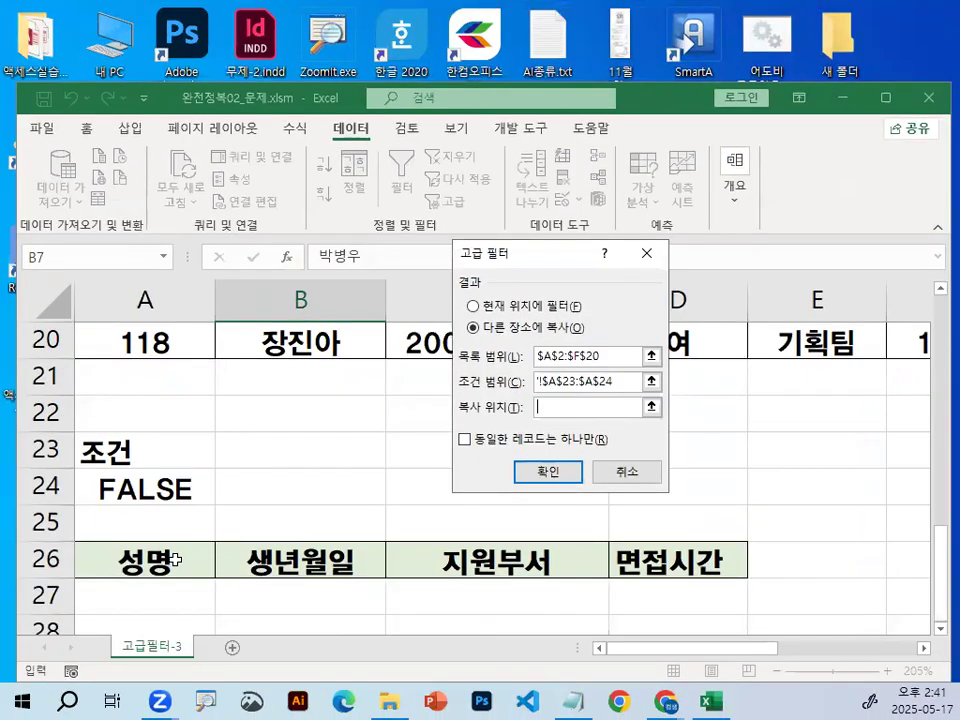
{"action": "left_click_drag", "start_coordinate": [100, 565], "coordinate": [680, 565]}
{"action": "scroll", "coordinate": [606, 574], "scroll_direction": "down", "scroll_amount": 1}
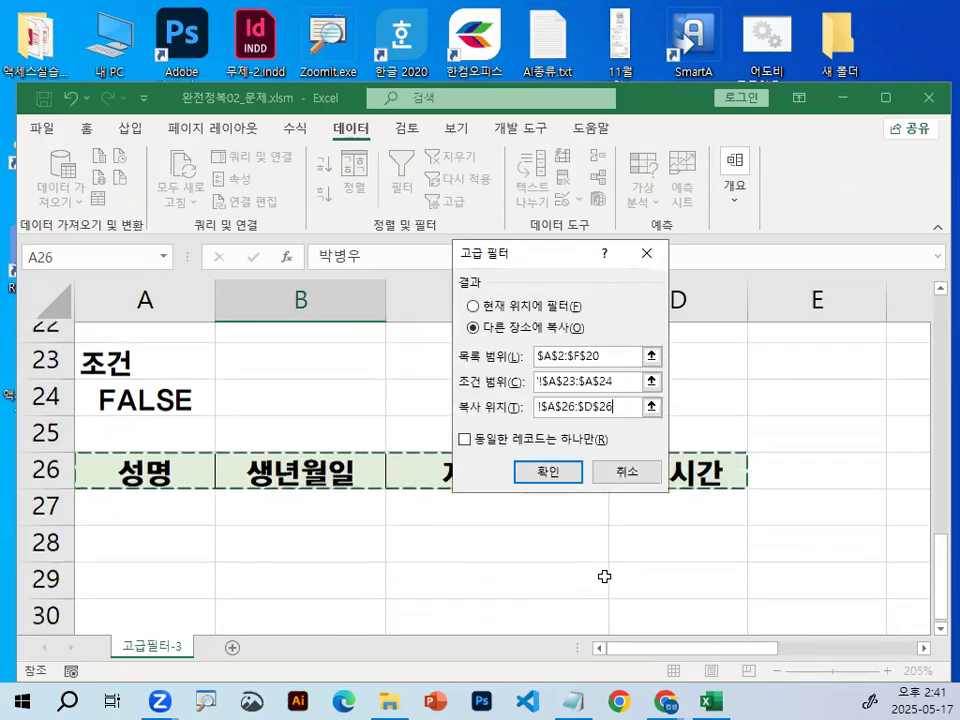
{"action": "left_click_drag", "start_coordinate": [538, 259], "coordinate": [689, 475]}
Zoom in and circle the output headers in row 26 one by one with the screen pen.
{"action": "key", "text": "ctrl+1"}
{"action": "left_click", "coordinate": [174, 447]}
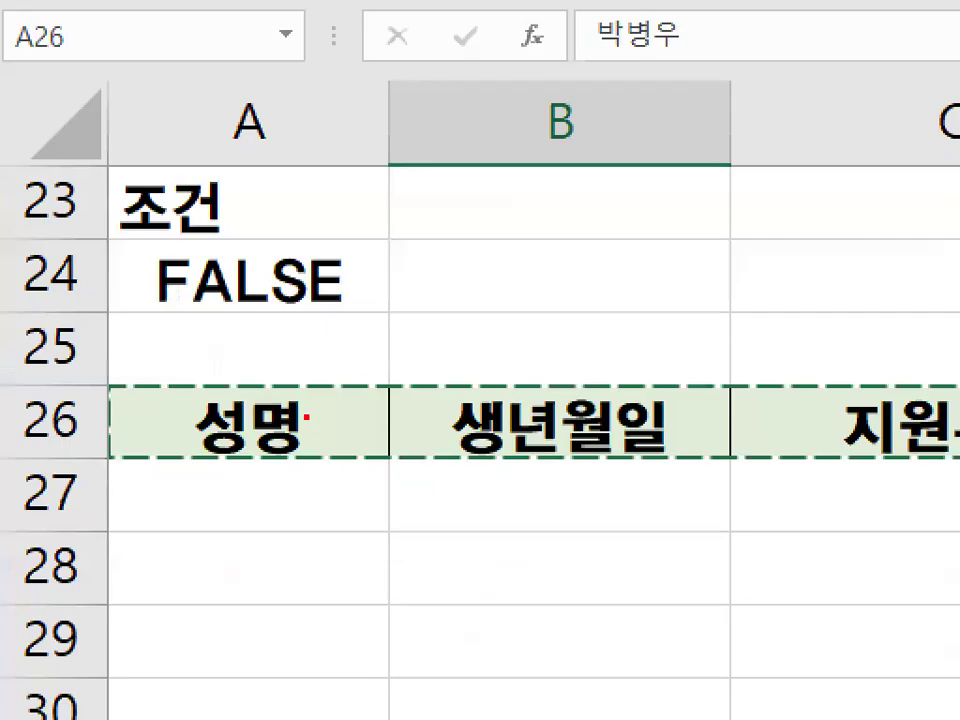
{"action": "left_click_drag", "start_coordinate": [173, 447], "coordinate": [175, 463]}
{"action": "left_click_drag", "start_coordinate": [330, 457], "coordinate": [349, 449]}
{"action": "left_click_drag", "start_coordinate": [660, 425], "coordinate": [643, 400]}
{"action": "mouse_move", "coordinate": [945, 372]}
{"action": "left_mouse_down"}
{"action": "mouse_move", "coordinate": [911, 428]}
{"action": "mouse_move", "coordinate": [917, 362]}
{"action": "left_mouse_up"}
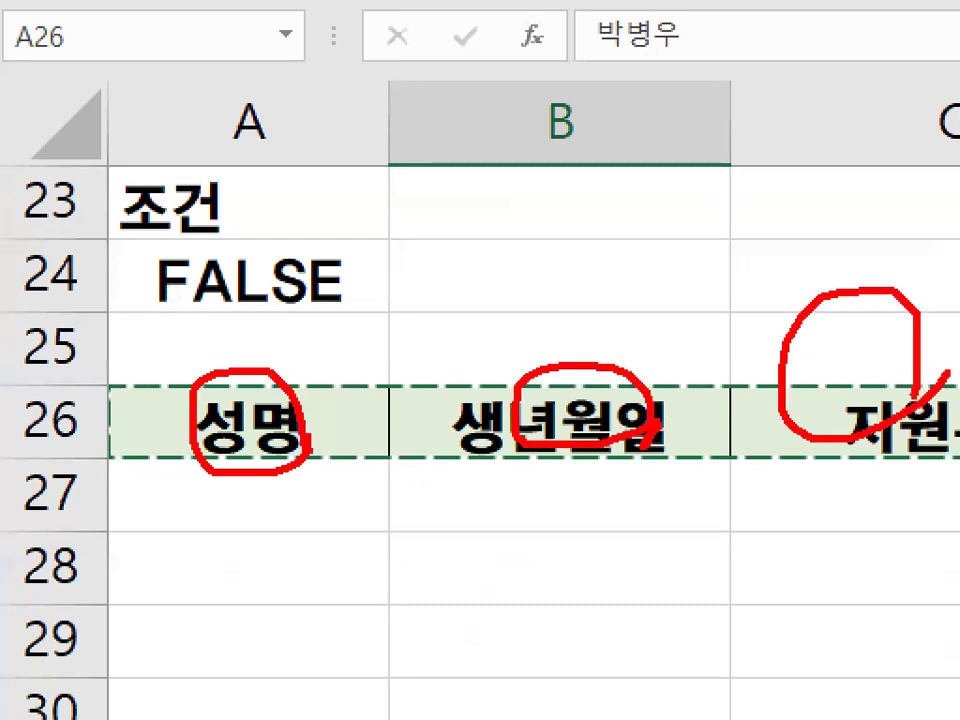
{"action": "key", "text": "Escape"}
Run the advanced filter, and auto-fit column B so that its dates display in full.
{"action": "left_click_drag", "start_coordinate": [702, 476], "coordinate": [652, 154]}
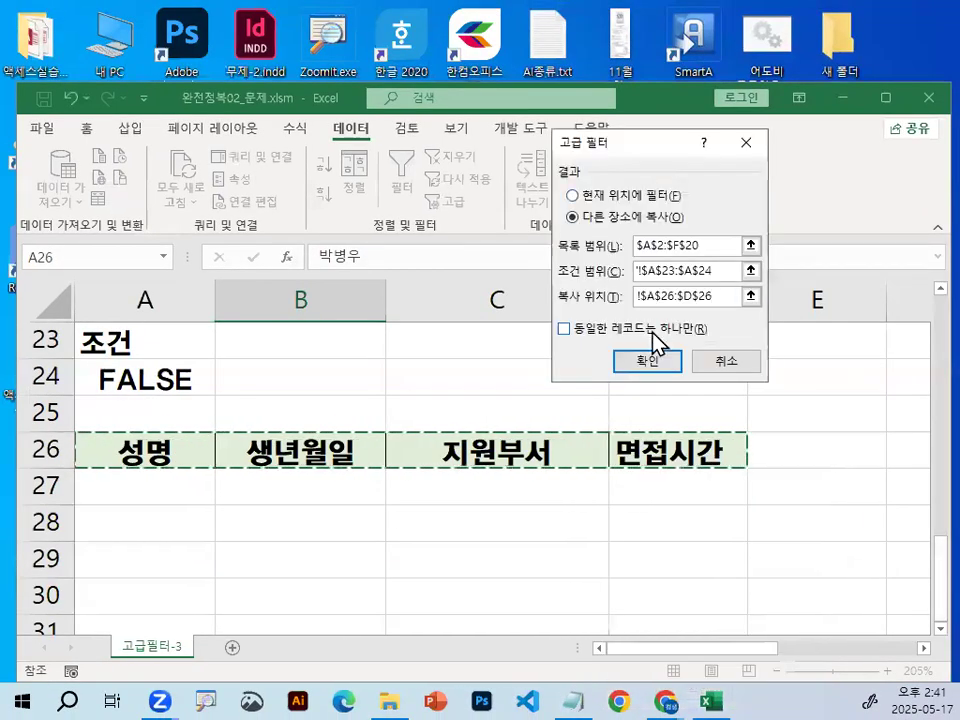
{"action": "left_click", "coordinate": [645, 360]}
{"action": "scroll", "coordinate": [495, 426], "scroll_direction": "down", "scroll_amount": 7}
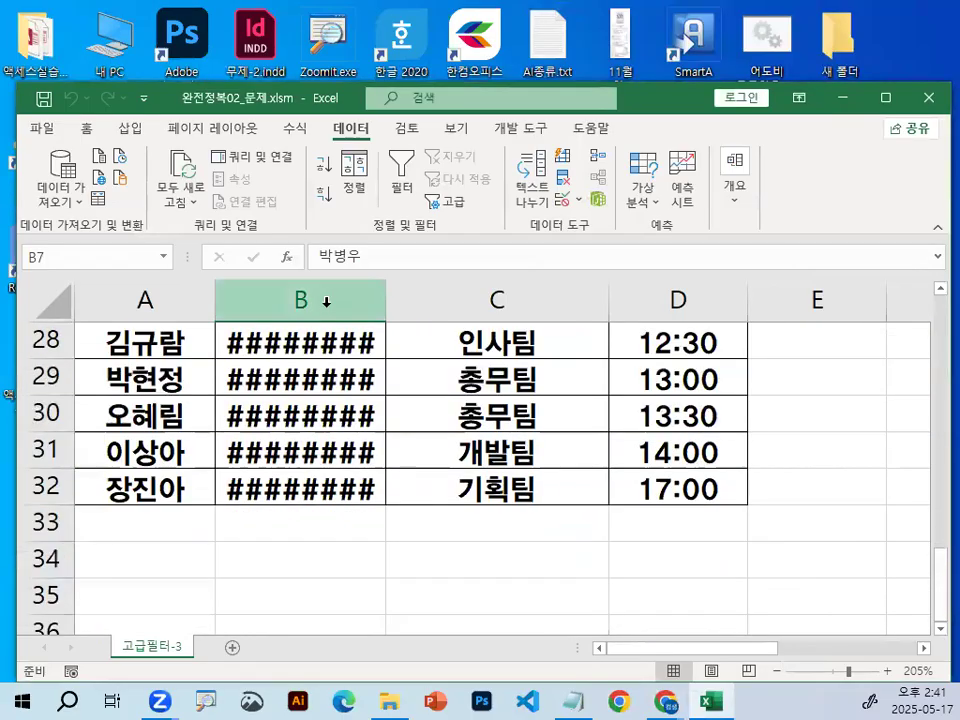
{"action": "double_click", "coordinate": [385, 300]}
Check the extracted table from its header in row 26 to its last record in row 32.
{"action": "left_click", "coordinate": [47, 340]}
{"action": "scroll", "coordinate": [83, 459], "scroll_direction": "up", "scroll_amount": 1}
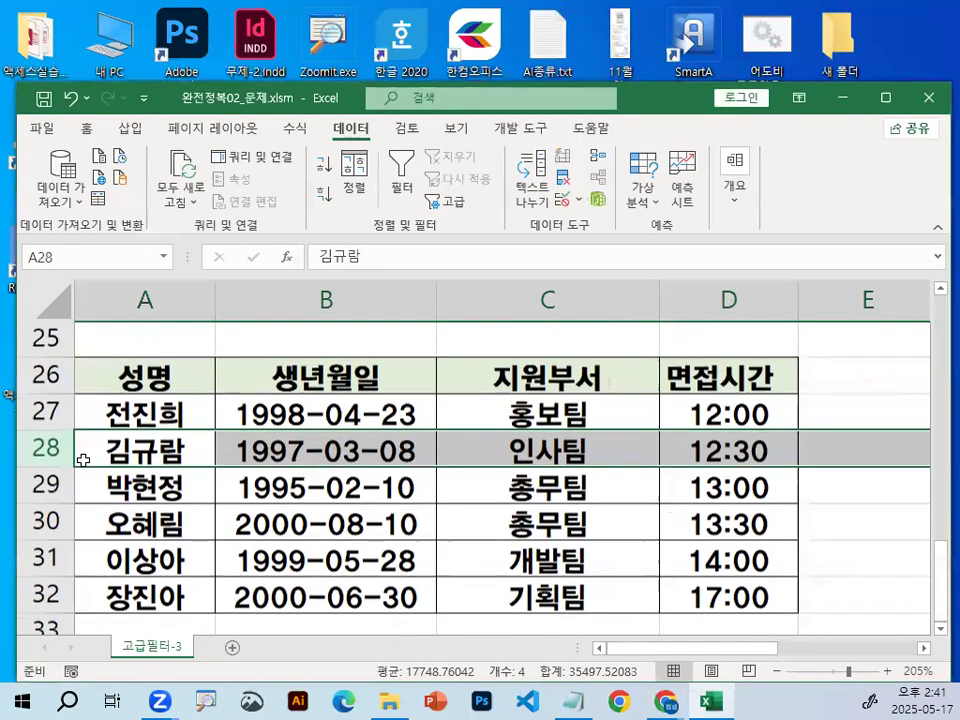
{"action": "left_click", "coordinate": [47, 375]}
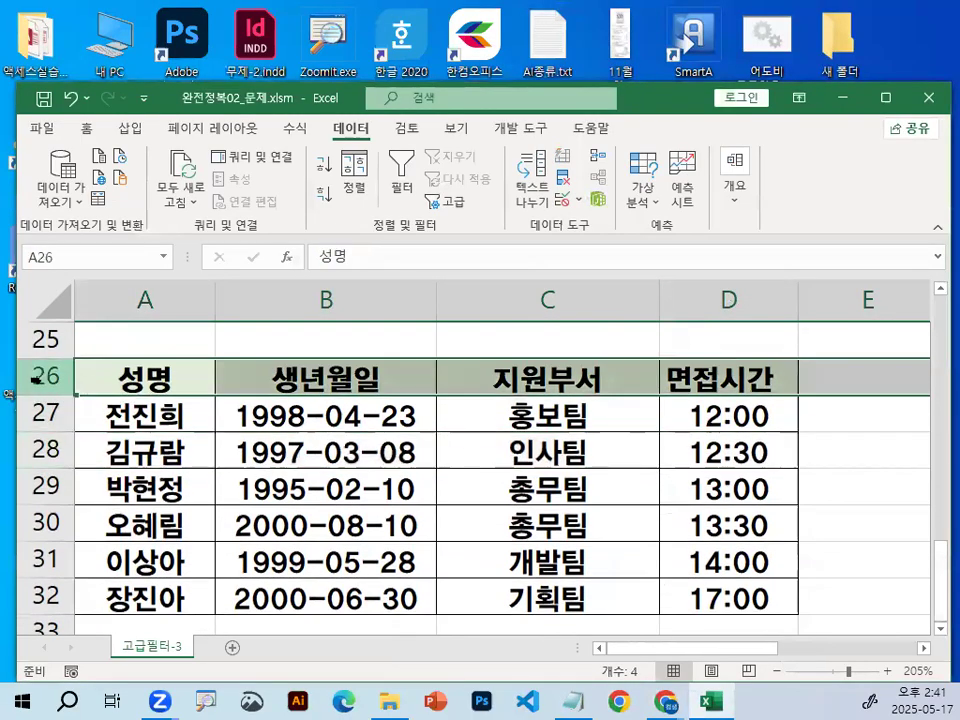
{"action": "left_click", "coordinate": [47, 597]}
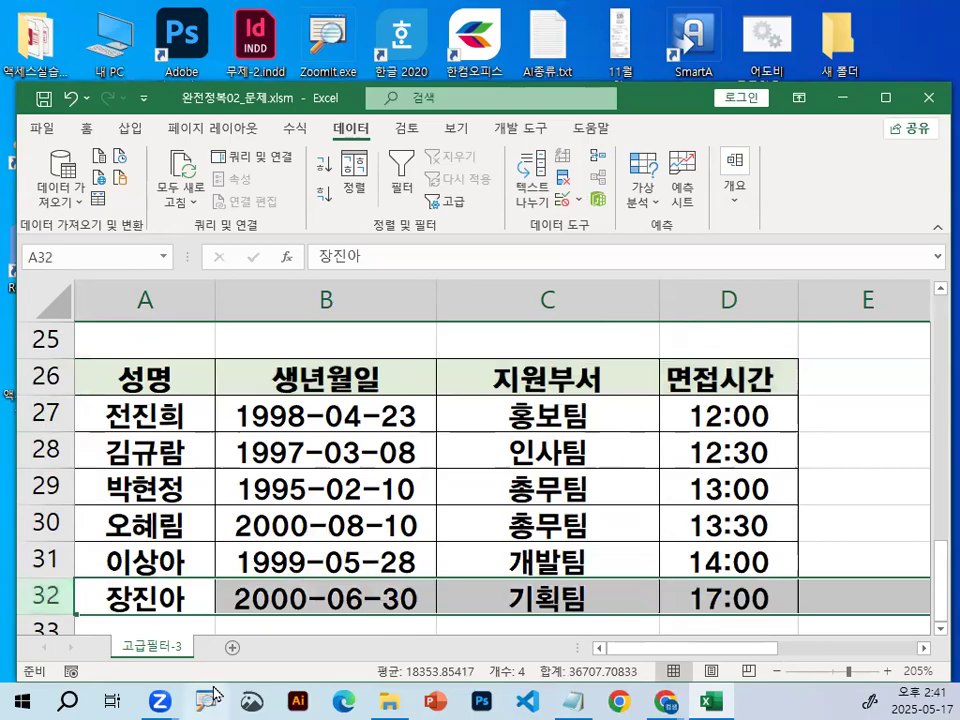
Circle the extracted birth dates in column B with the screen pen to check their years against the condition.
{"action": "left_click", "coordinate": [411, 379]}
{"action": "mouse_move", "coordinate": [477, 483]}
{"action": "left_mouse_down"}
{"action": "mouse_move", "coordinate": [351, 386]}
{"action": "mouse_move", "coordinate": [528, 544]}
{"action": "left_mouse_up"}
{"action": "left_click_drag", "start_coordinate": [618, 386], "coordinate": [621, 505]}
{"action": "mouse_move", "coordinate": [668, 440]}
{"action": "left_mouse_down"}
{"action": "mouse_move", "coordinate": [705, 505]}
{"action": "mouse_move", "coordinate": [706, 436]}
{"action": "left_mouse_up"}
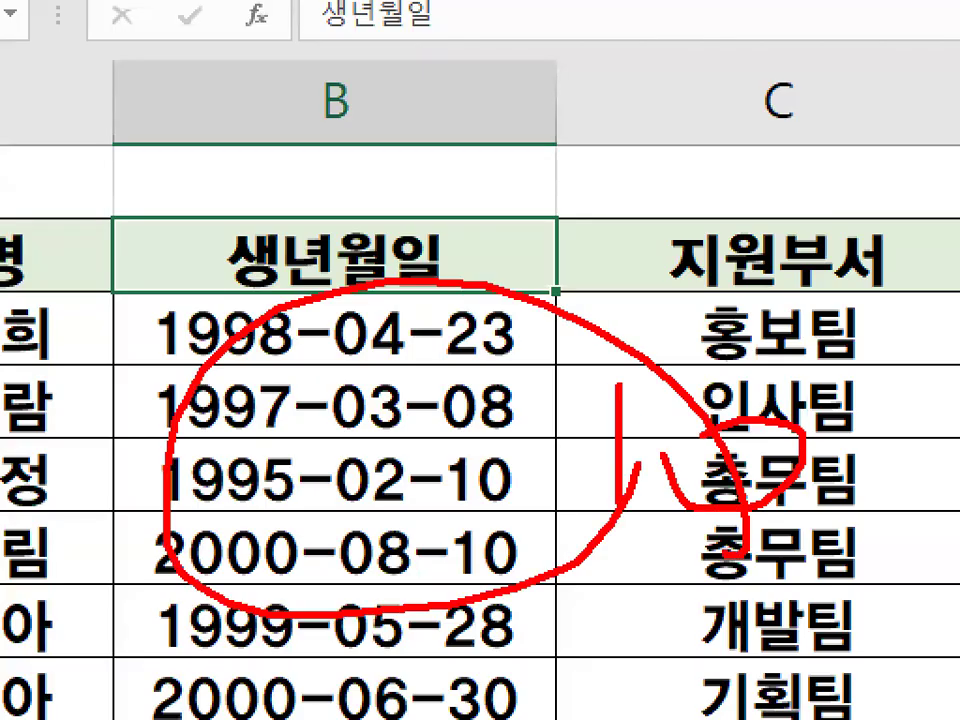
{"action": "key", "text": "Escape"}
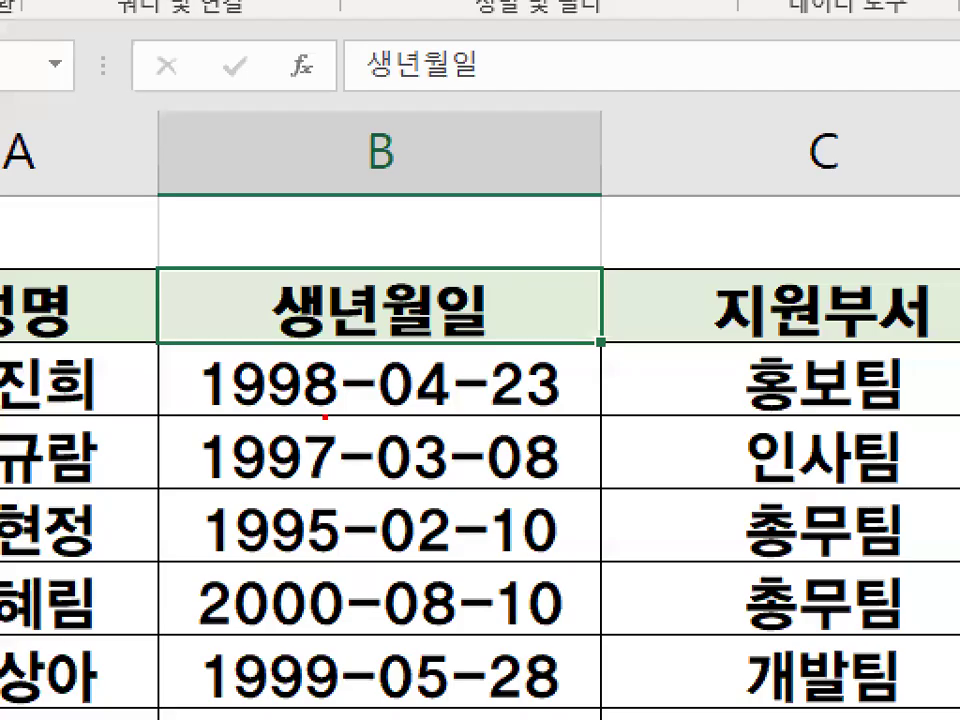
{"action": "mouse_move", "coordinate": [442, 469]}
{"action": "left_mouse_down"}
{"action": "mouse_move", "coordinate": [355, 426]}
{"action": "mouse_move", "coordinate": [360, 442]}
{"action": "left_mouse_up"}
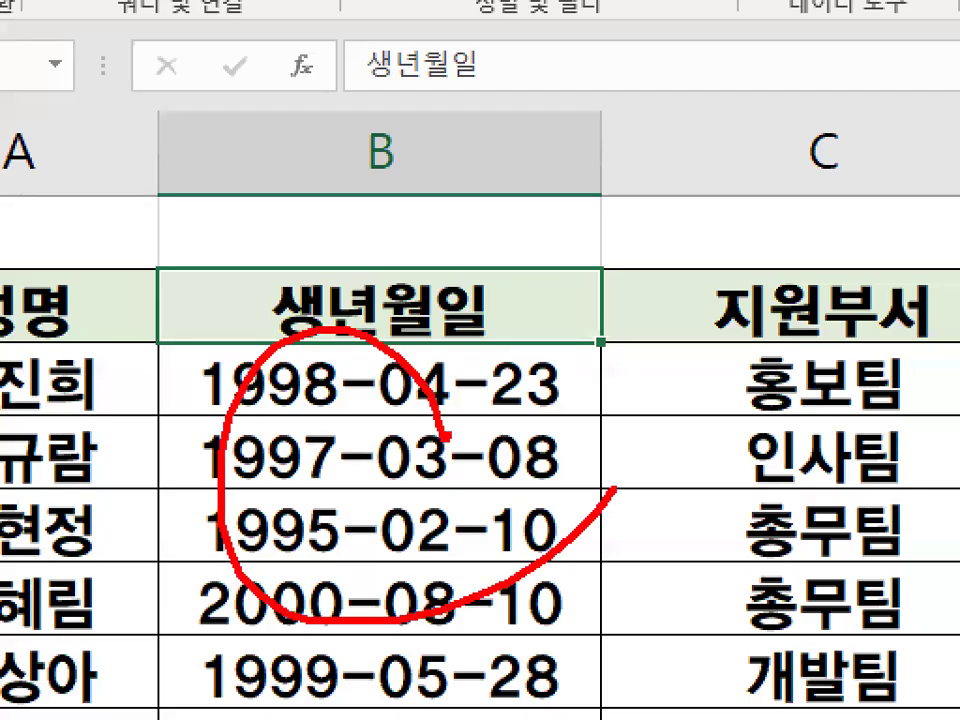
{"action": "key", "text": "Escape"}
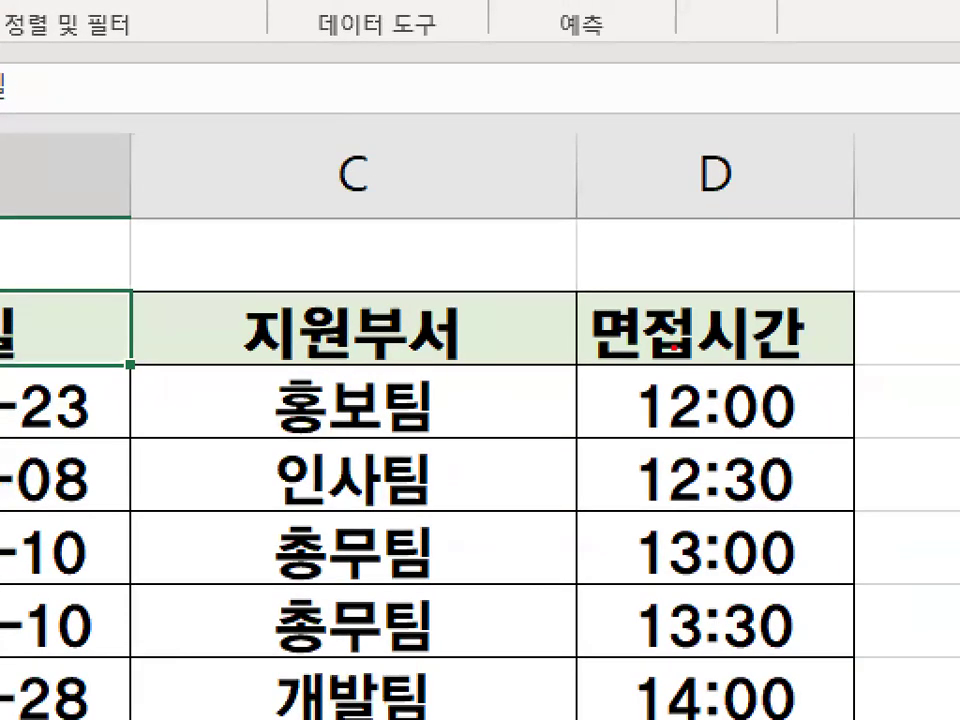
Mark the 면접시간 column with the screen pen, and select the time in D28 to inspect it.
{"action": "left_click_drag", "start_coordinate": [687, 389], "coordinate": [725, 265]}
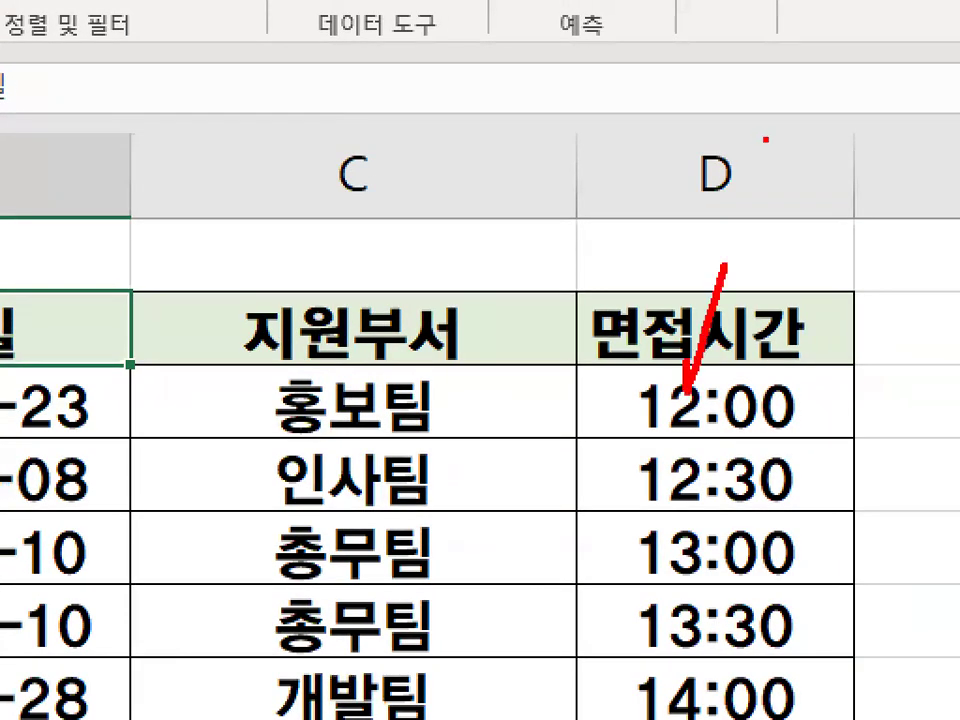
{"action": "key", "text": "Escape"}
{"action": "left_click", "coordinate": [720, 452]}
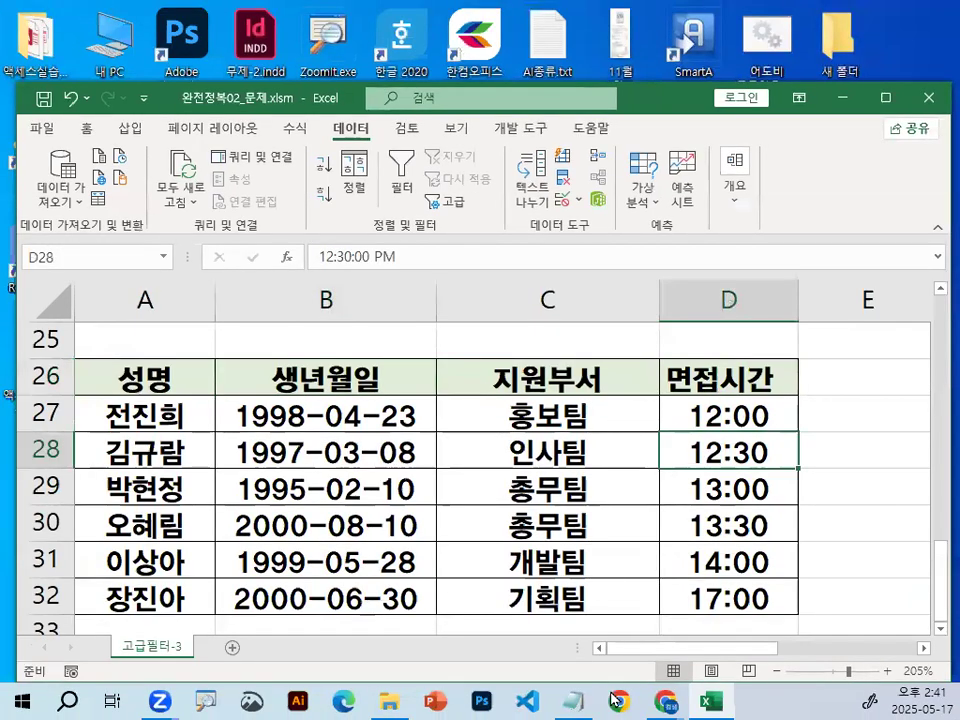
Switch to the class notes in Notepad, and highlight the comparison operator rules for 이후 and 이전.
{"action": "left_click", "coordinate": [575, 700]}
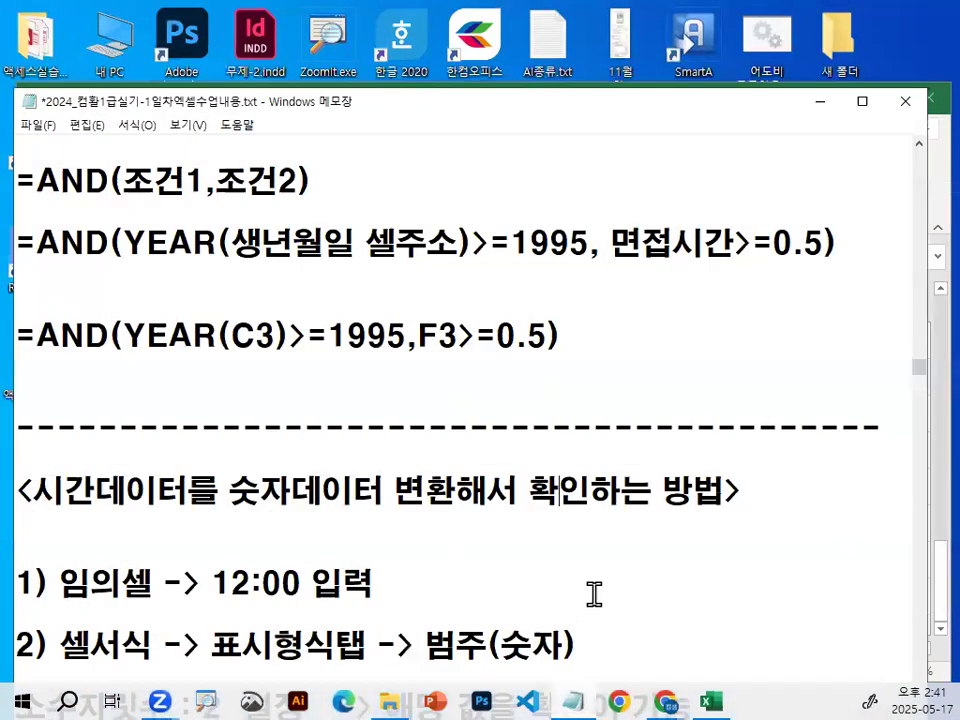
{"action": "scroll", "coordinate": [643, 332], "scroll_direction": "up", "scroll_amount": 2}
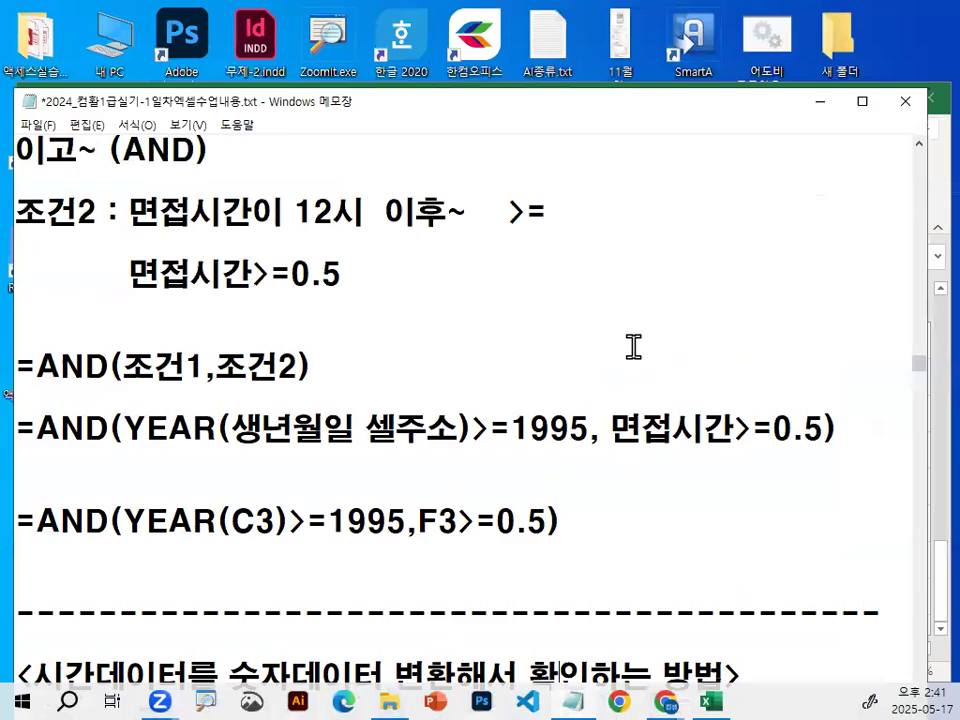
{"action": "scroll", "coordinate": [559, 319], "scroll_direction": "up", "scroll_amount": 3}
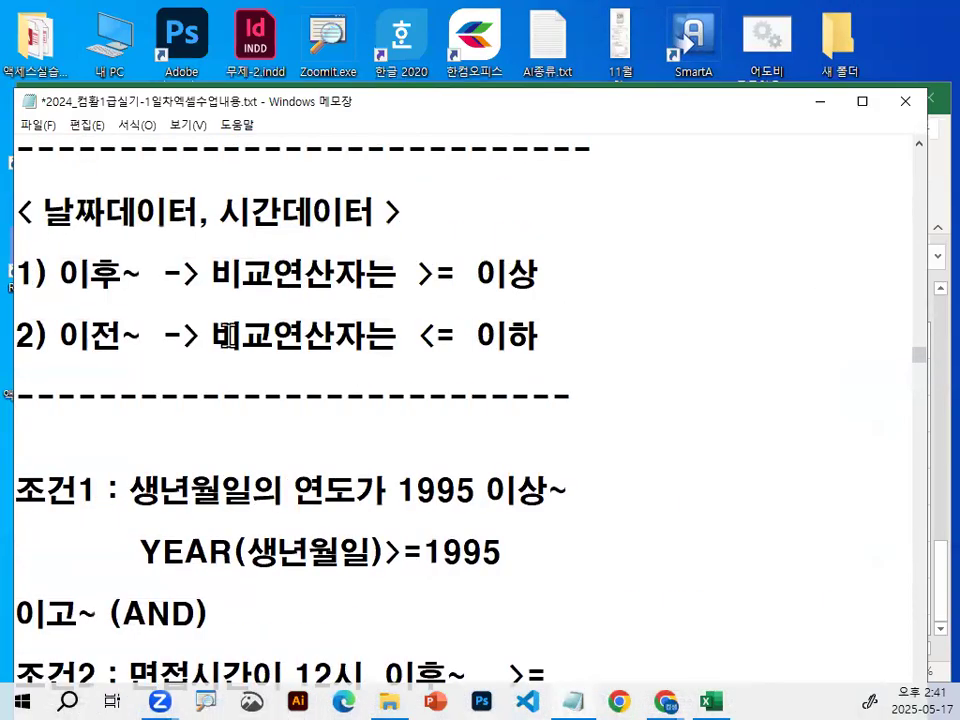
{"action": "left_click_drag", "start_coordinate": [16, 333], "coordinate": [523, 369]}
{"action": "left_click", "coordinate": [483, 330]}
{"action": "left_click_drag", "start_coordinate": [58, 272], "coordinate": [587, 340]}
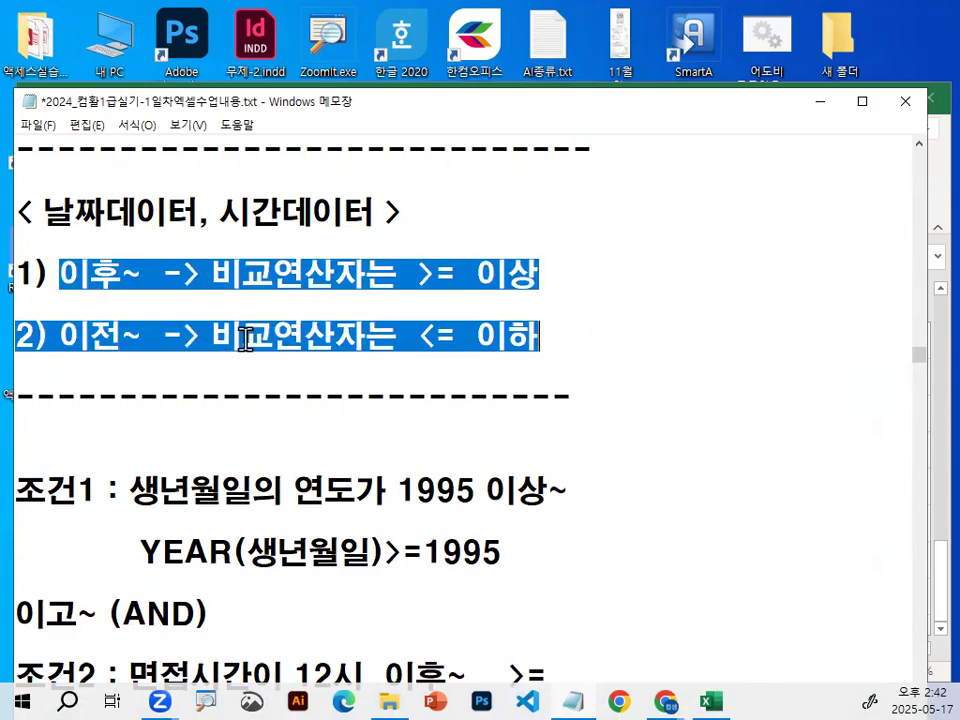
Highlight 12 in the notes' 조건2 line, and examine the instructions for converting time data to numbers.
{"action": "scroll", "coordinate": [311, 504], "scroll_direction": "down", "scroll_amount": 1}
{"action": "left_click_drag", "start_coordinate": [293, 490], "coordinate": [330, 493]}
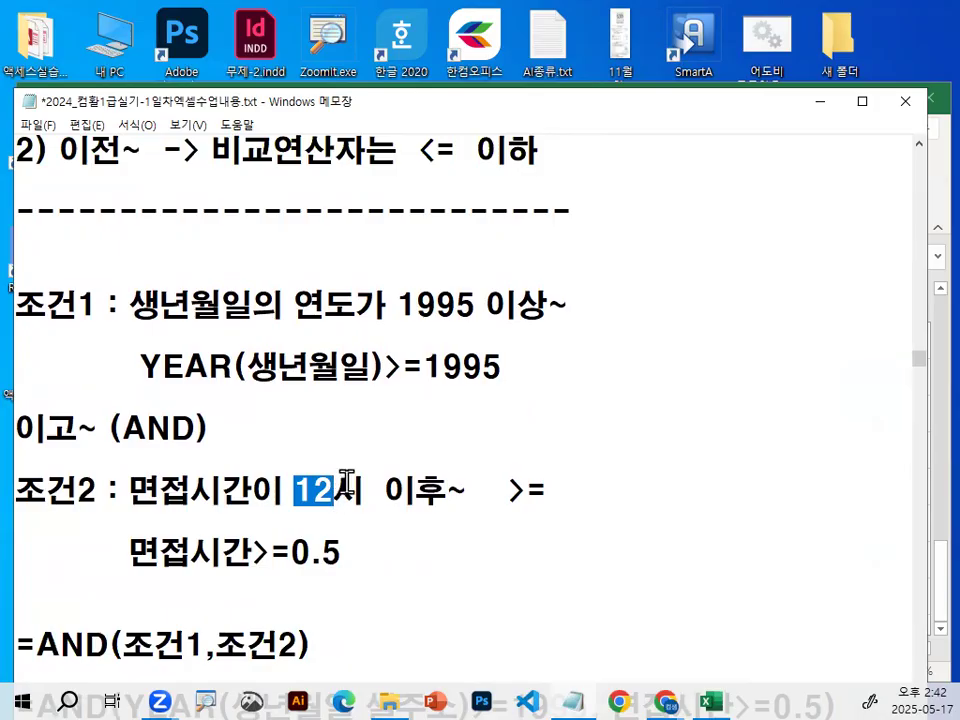
{"action": "scroll", "coordinate": [348, 478], "scroll_direction": "down", "scroll_amount": 8}
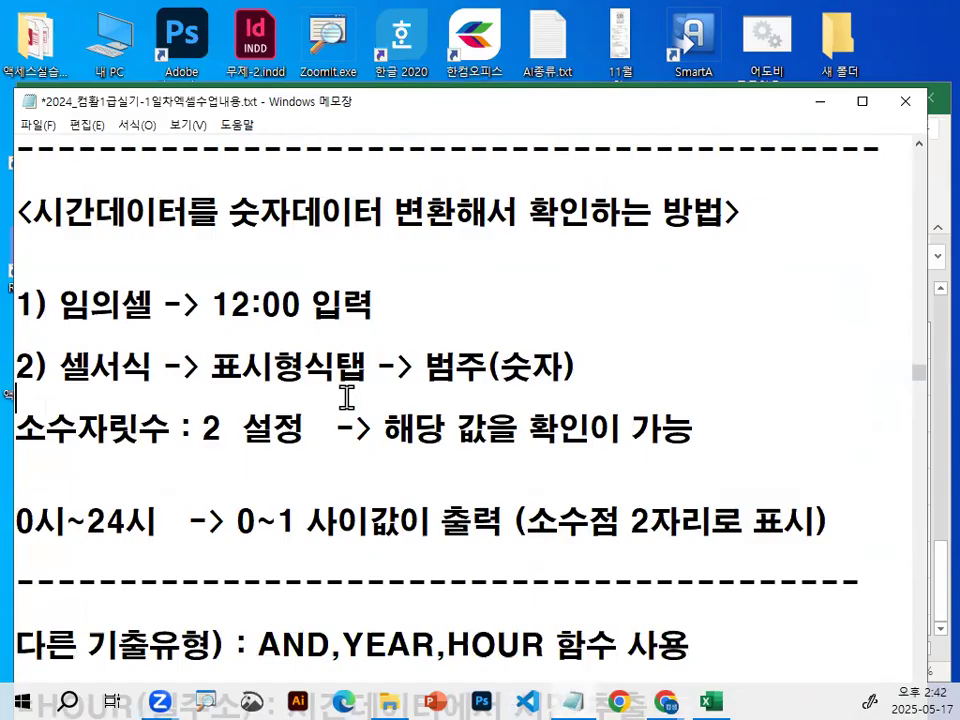
{"action": "scroll", "coordinate": [339, 398], "scroll_direction": "up", "scroll_amount": 1}
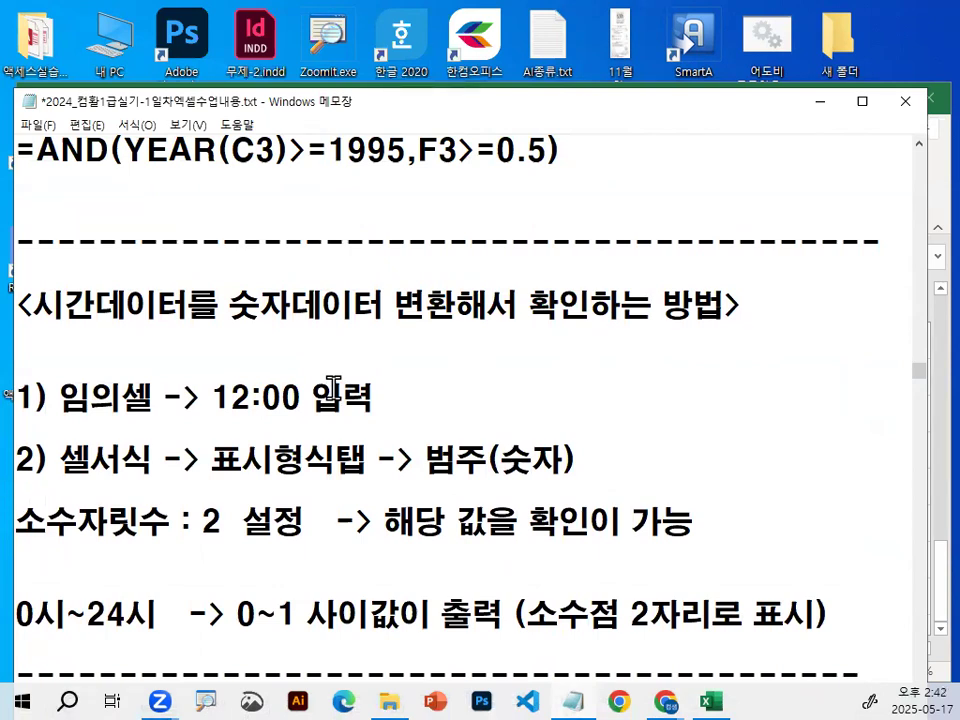
{"action": "key", "text": "Down"}
{"action": "key", "text": "Down"}
{"action": "key", "text": "ctrl+2"}
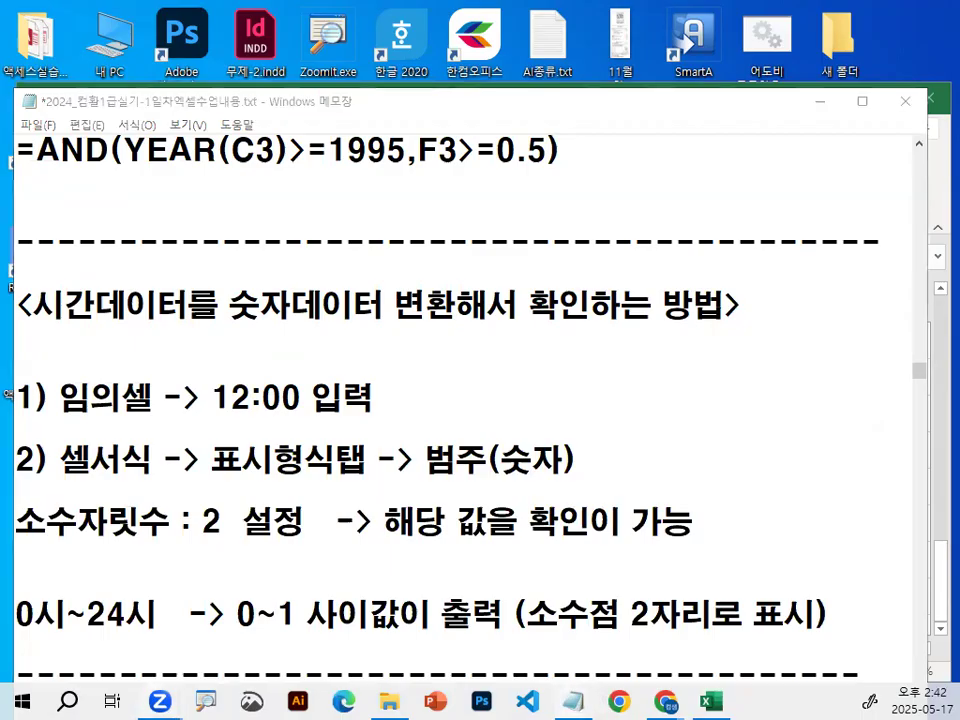